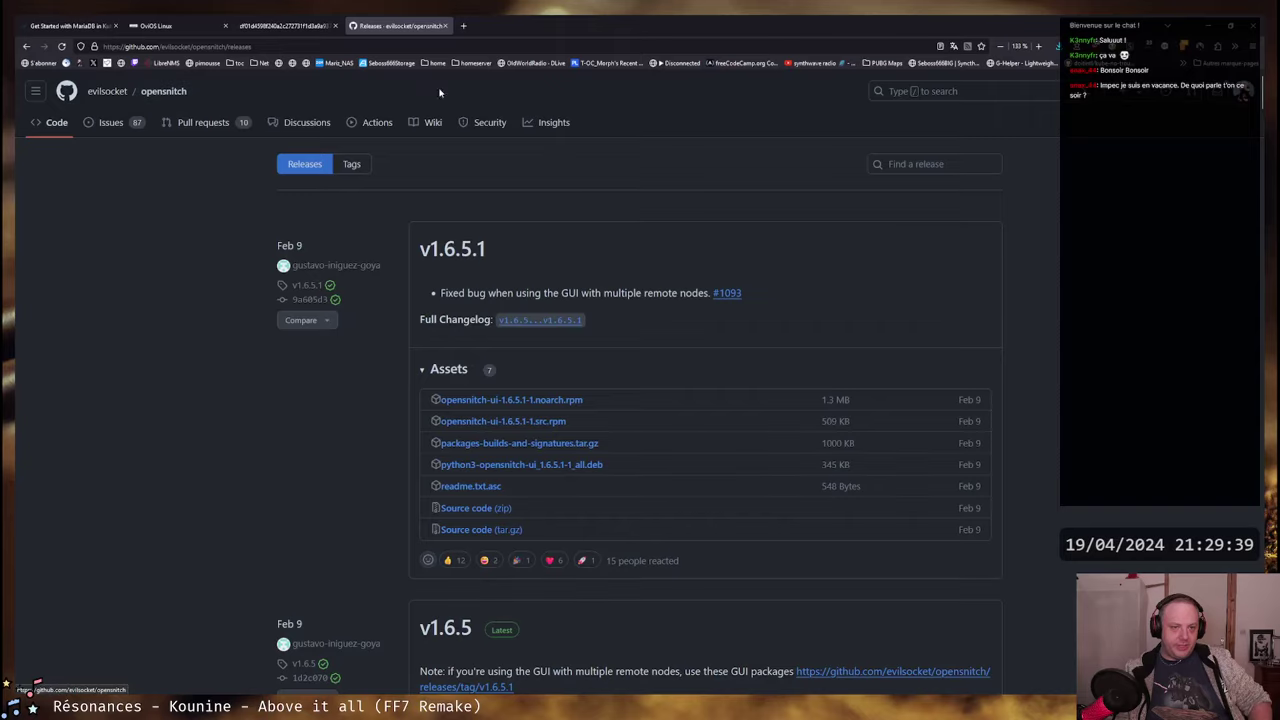
- Return to the opensnitch repository main page and scroll through its README
left_click(155, 93)
scroll(328, 381, "down", 6)
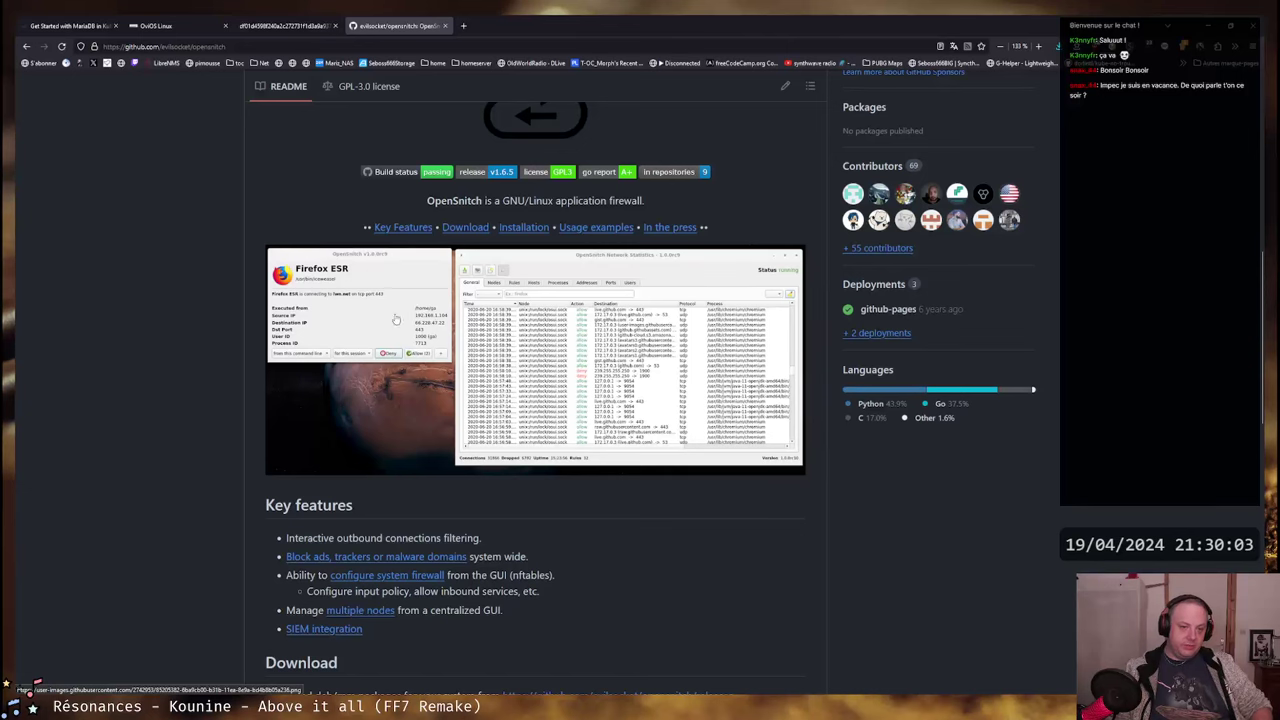
scroll(514, 328, "up", 1)
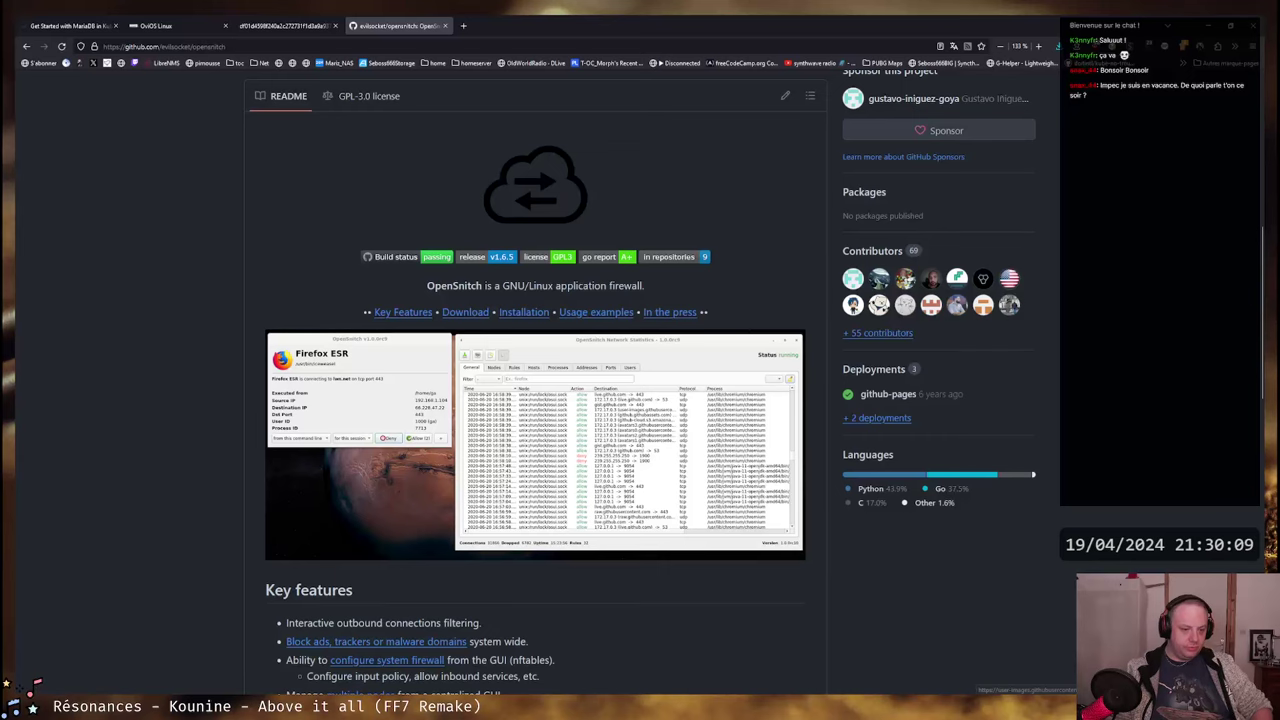
mouse_move(265, 692)
left_click(265, 657)
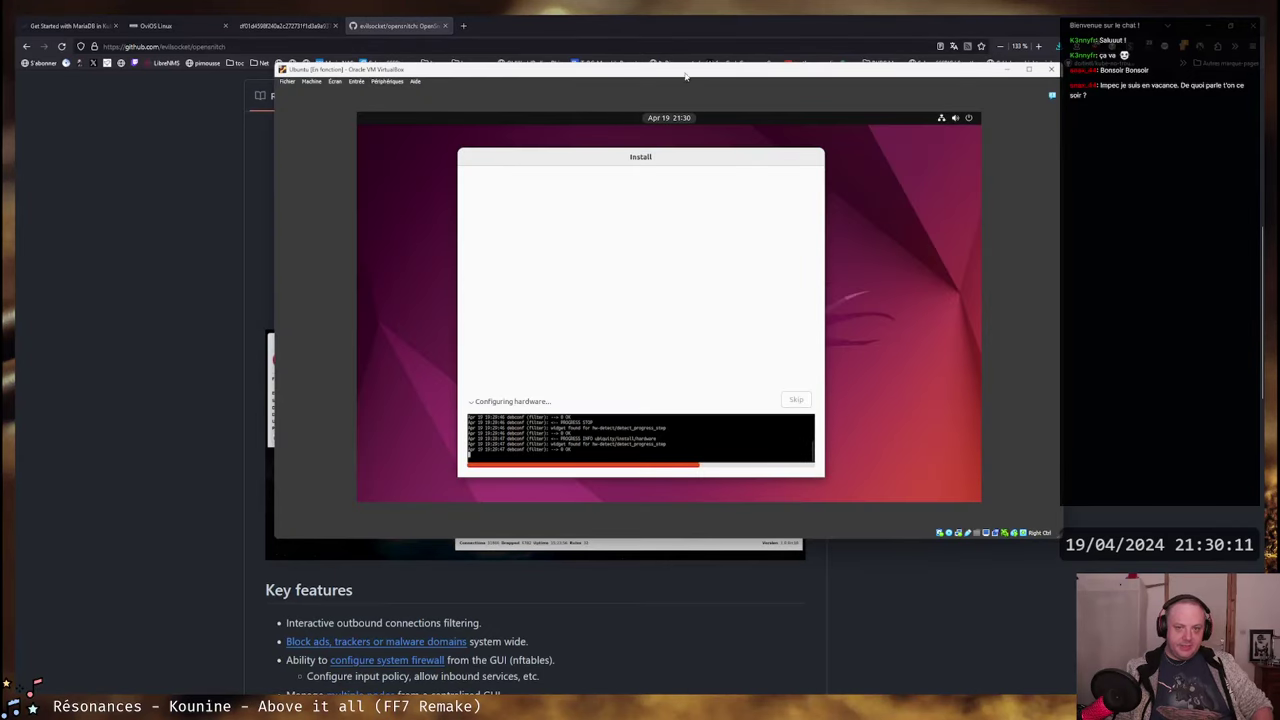
left_click_drag(688, 75, 702, 152)
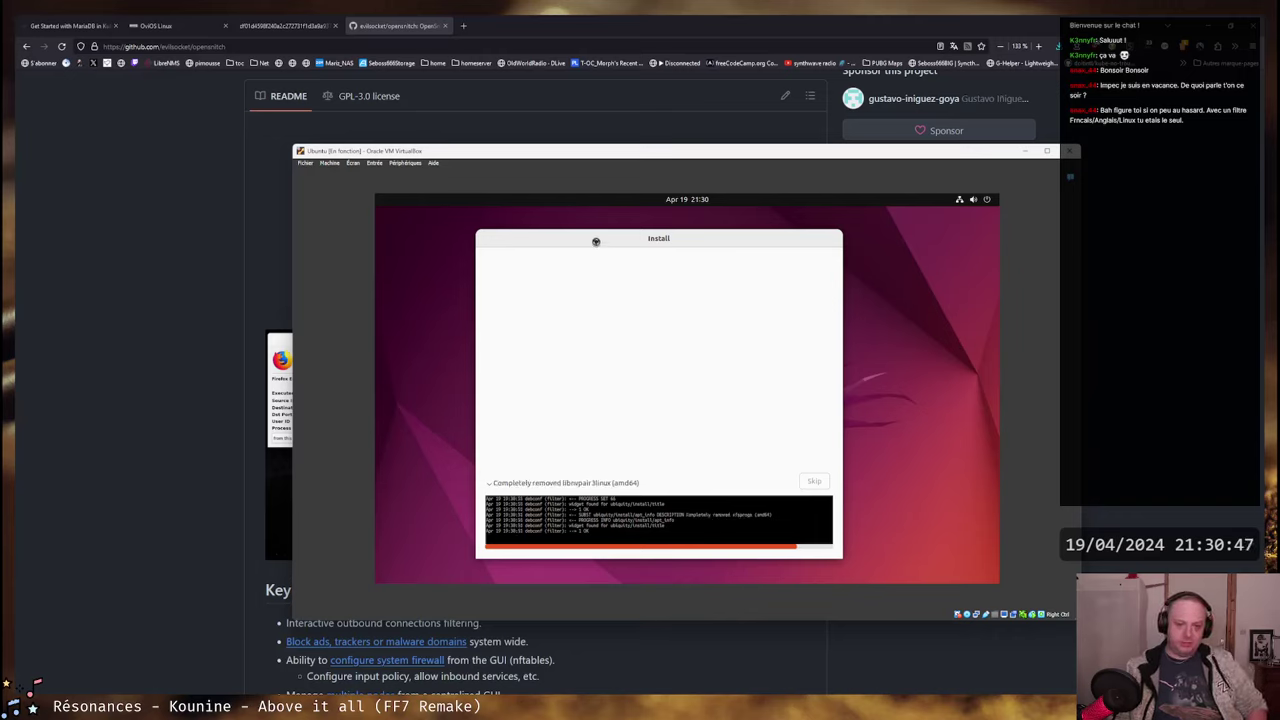
left_click_drag(595, 240, 608, 239)
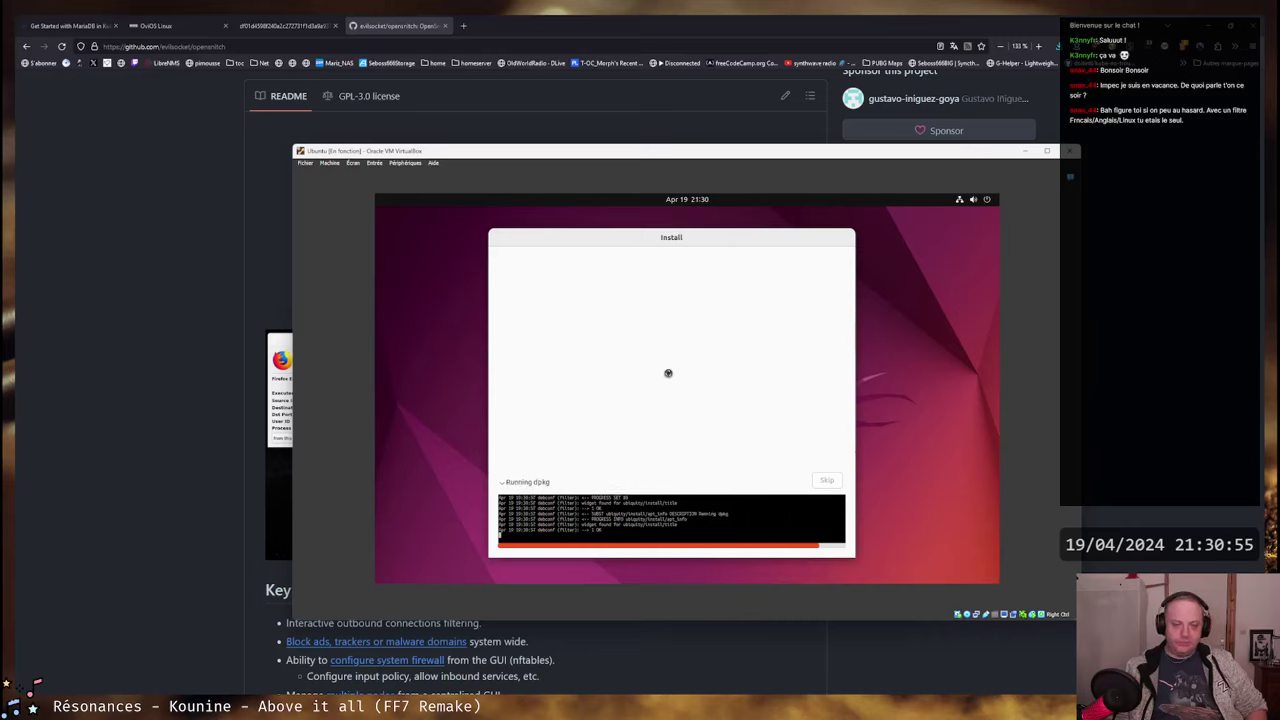
left_click_drag(690, 236, 696, 234)
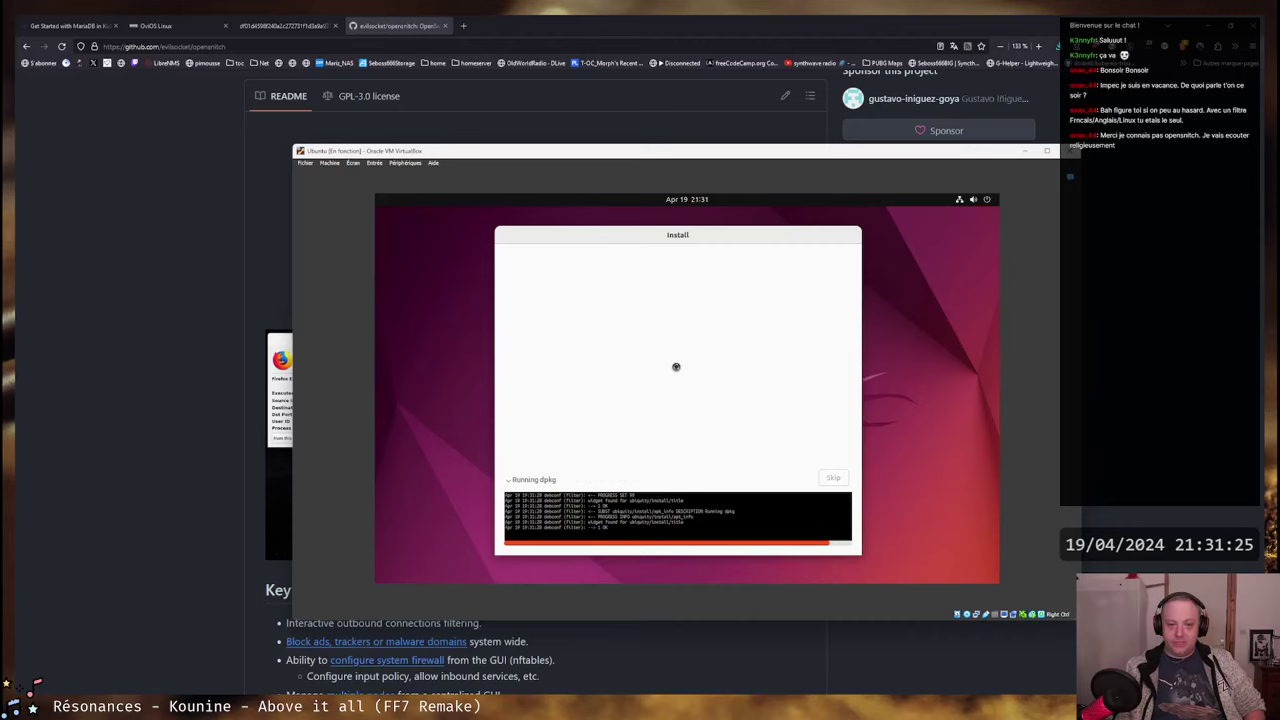
key("alt+Tab")
scroll(625, 204, "up", 5)
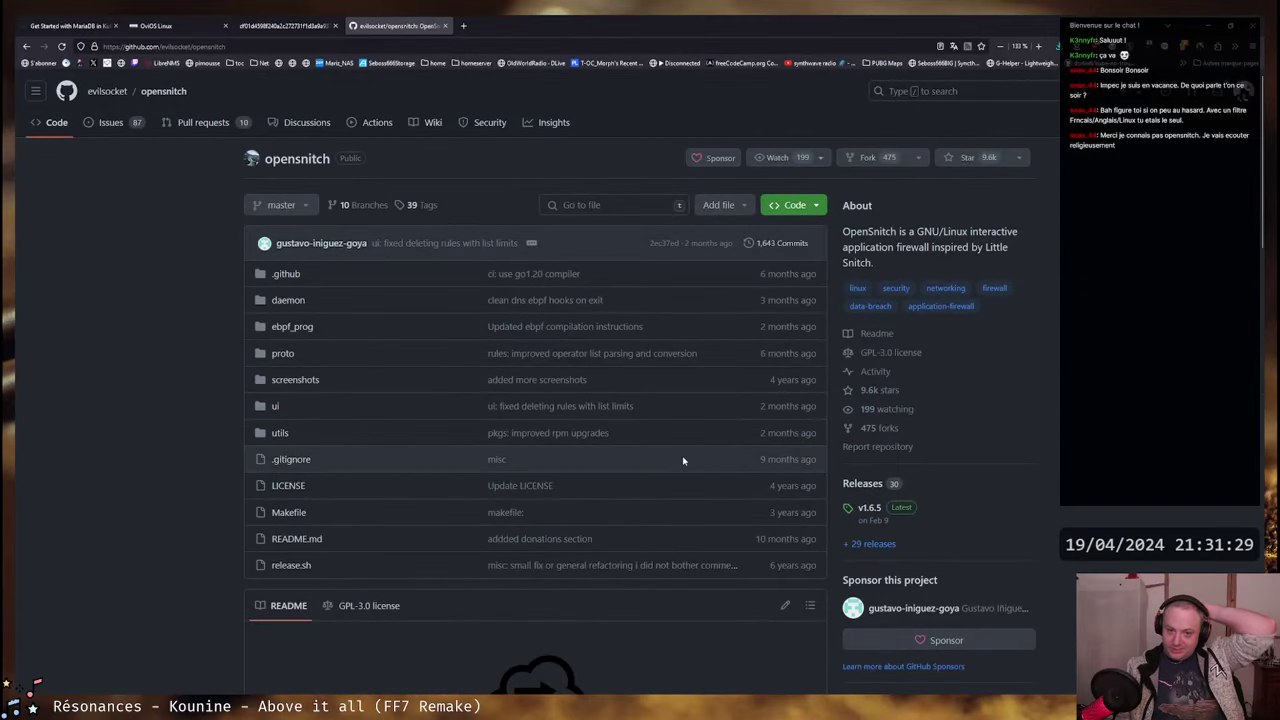
- Highlight the release.sh row's last-change date, then clear the selection
left_click_drag(768, 567, 816, 566)
left_click(778, 565)
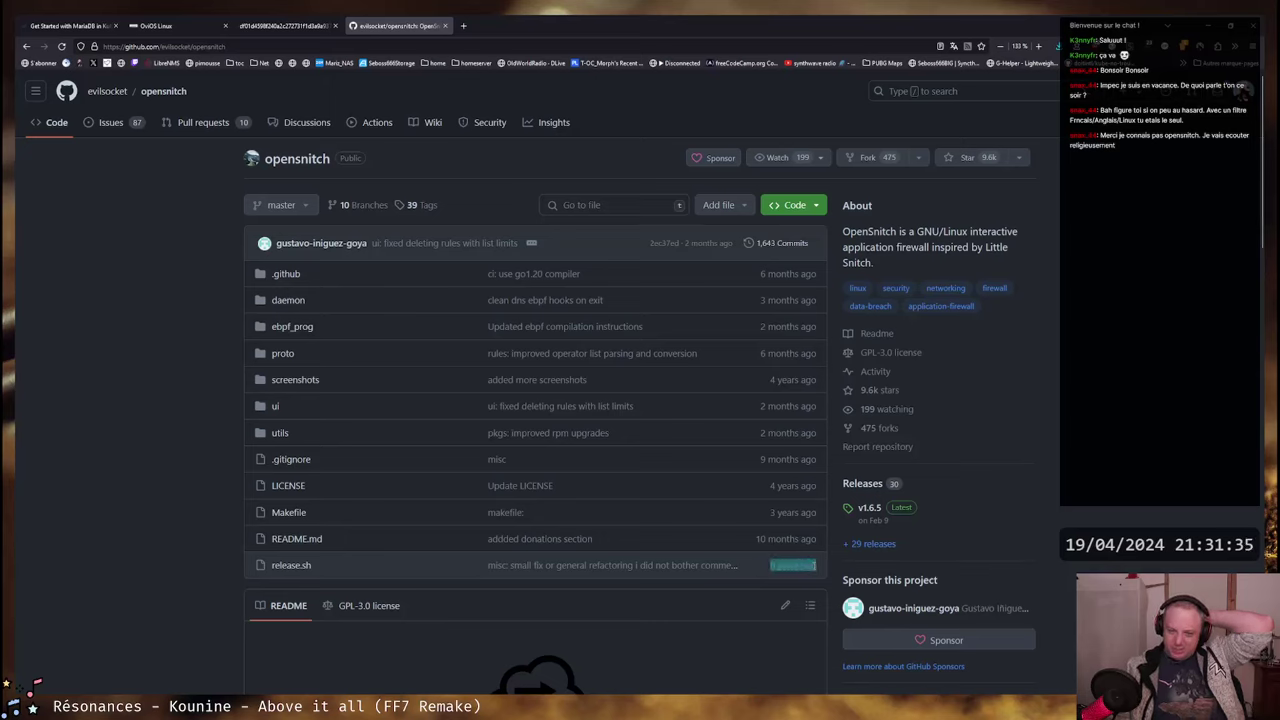
left_click(787, 566)
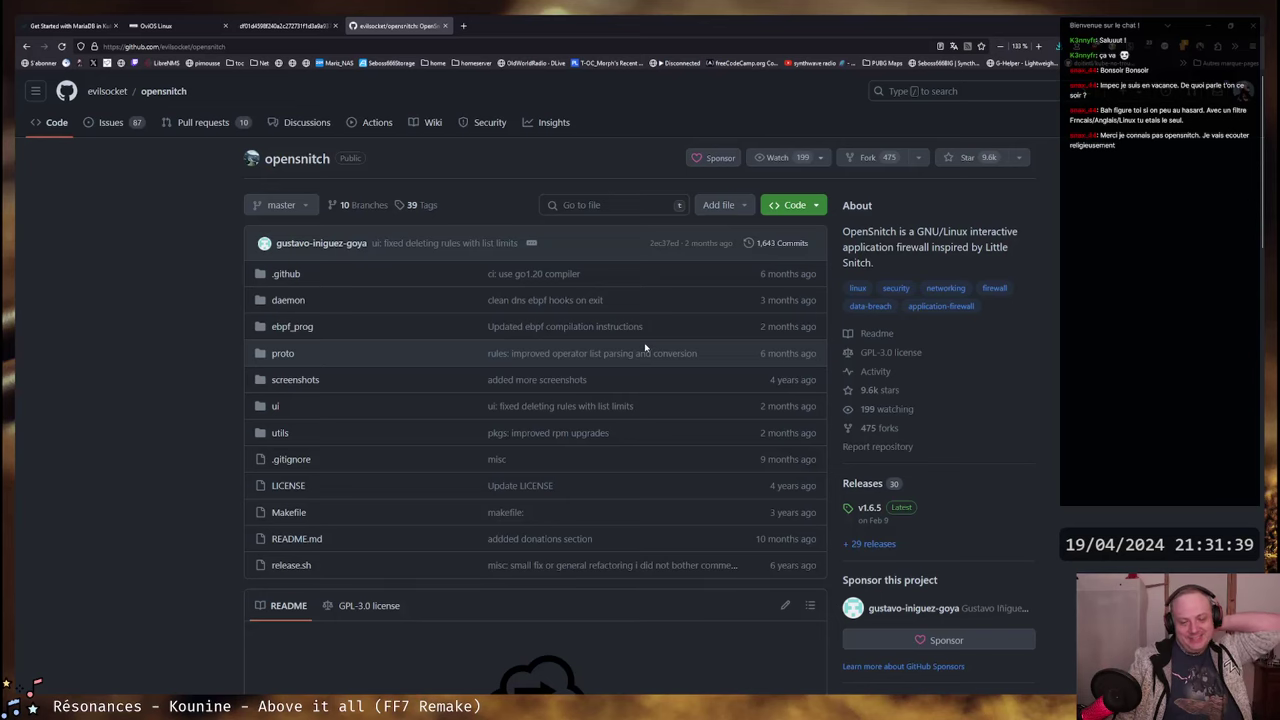
scroll(645, 365, "down", 3)
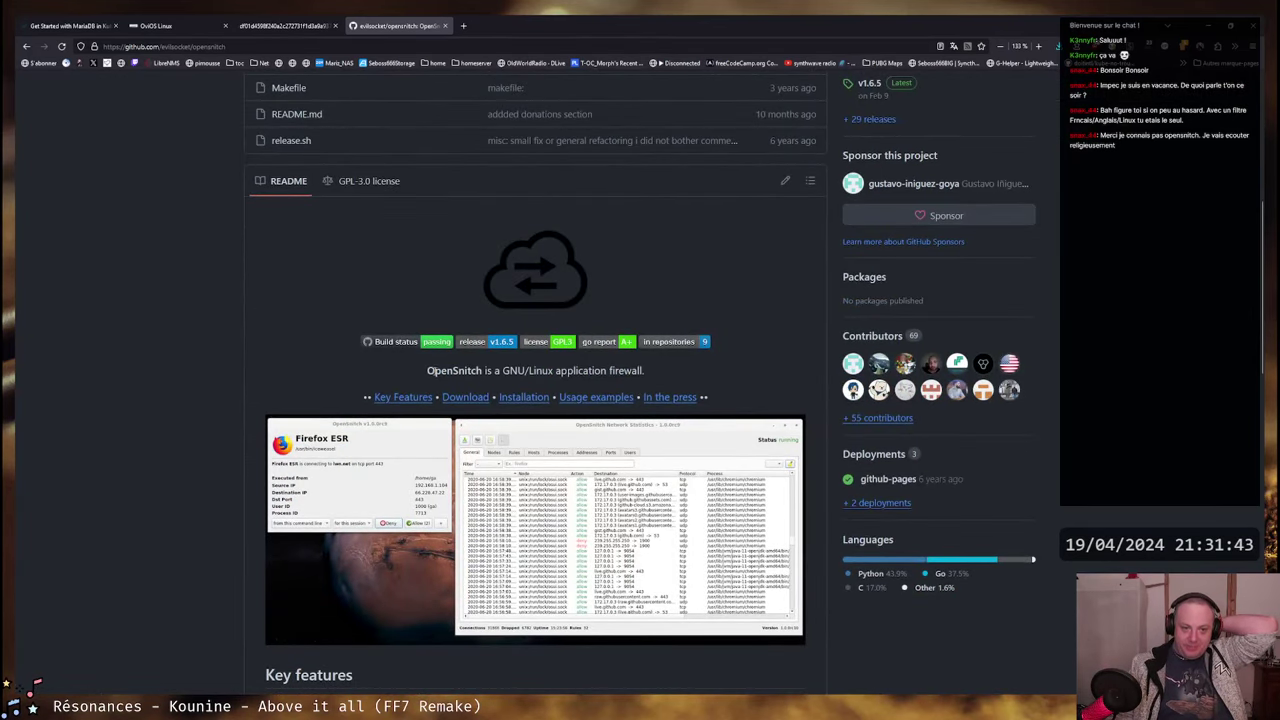
scroll(312, 286, "up", 2)
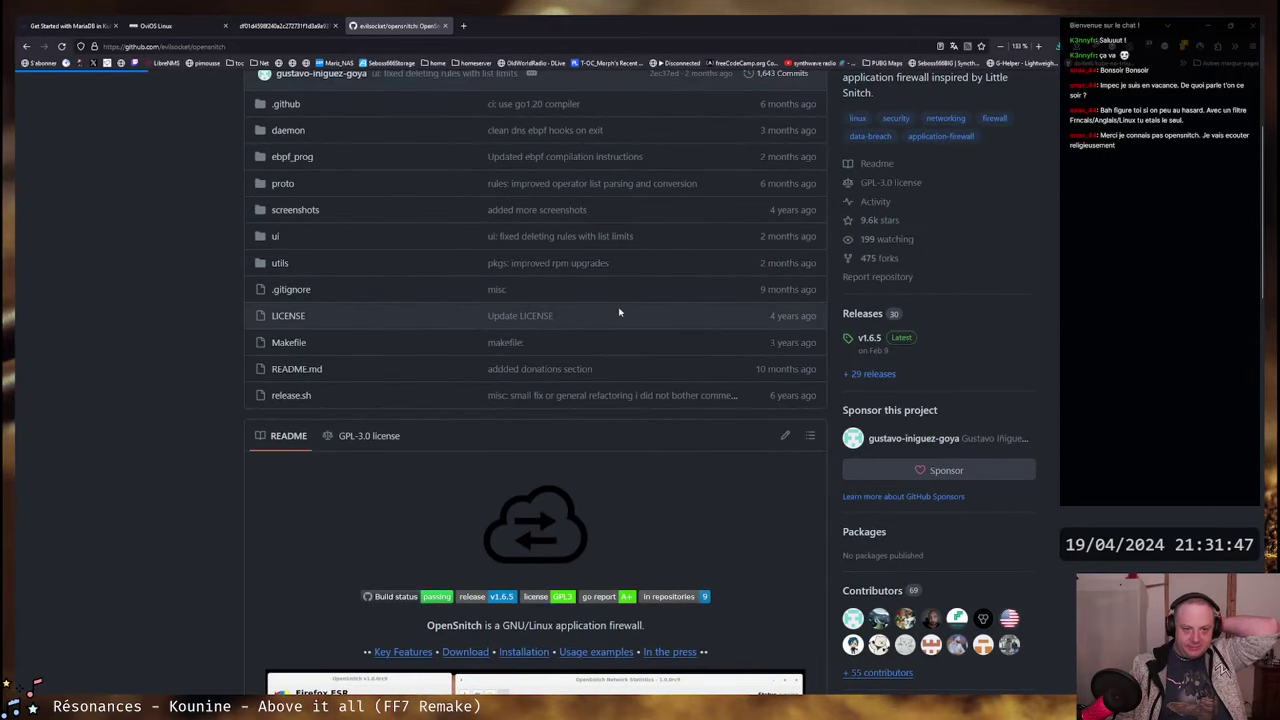
- View the GPL v3.0 LICENSE file, return to the repository, and switch to the Ubuntu installer
left_click(447, 311)
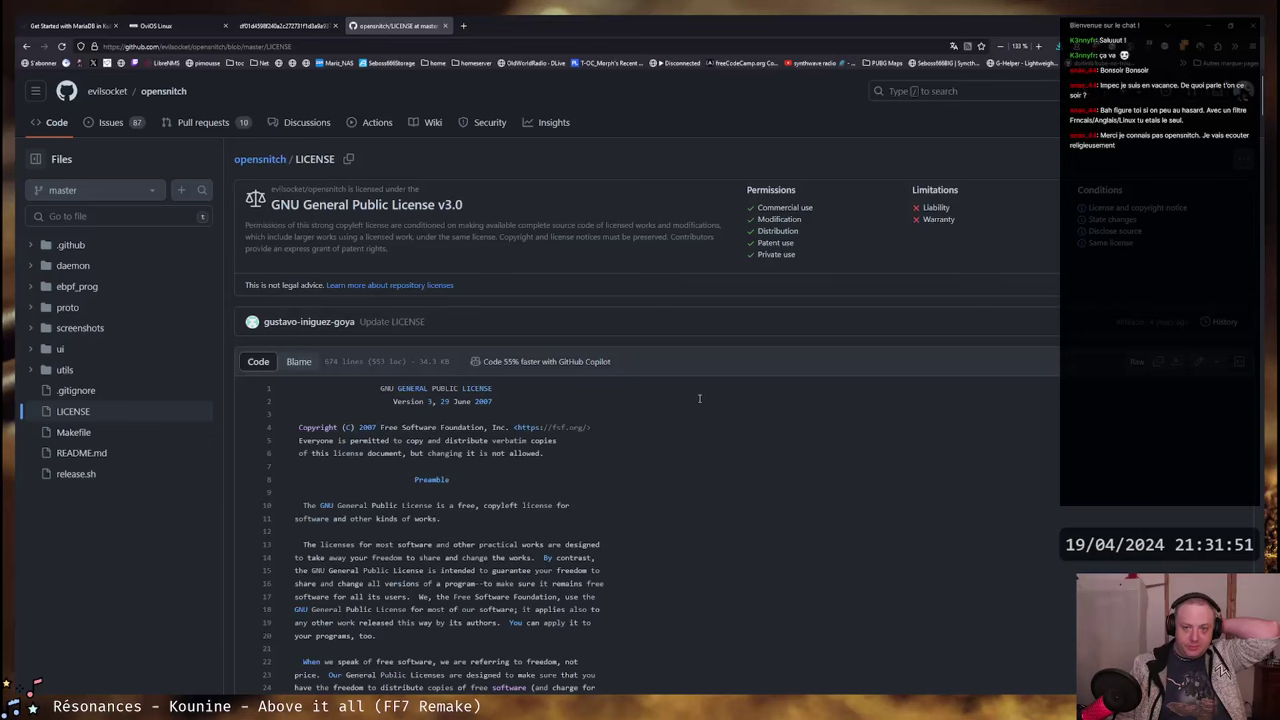
key("alt+Left")
scroll(686, 420, "up", 2)
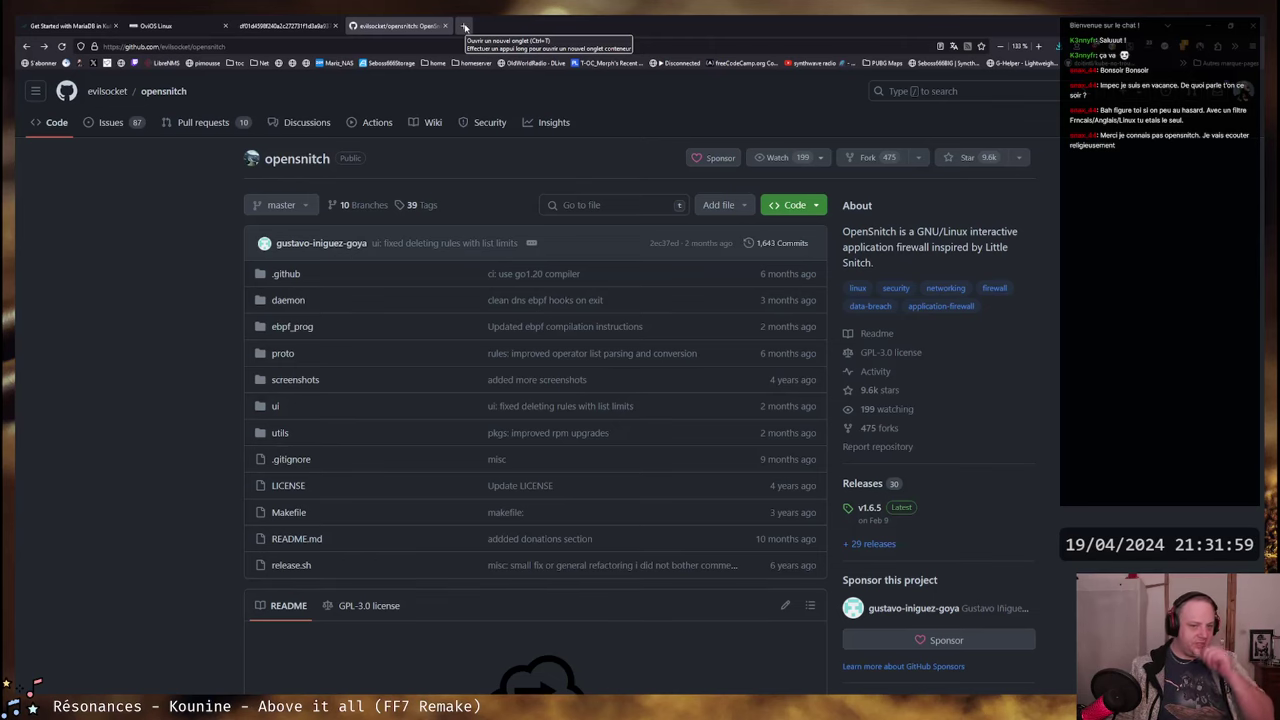
scroll(600, 471, "down", 4)
key("alt+Tab")
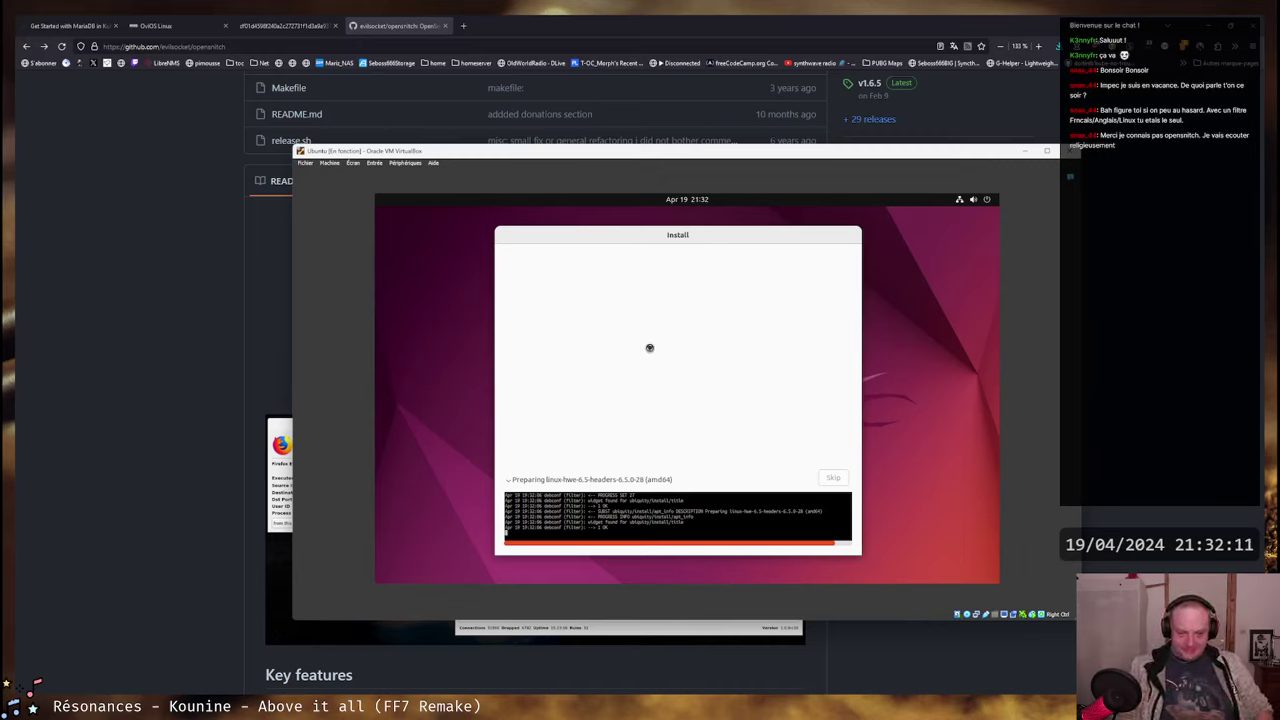
- Collapse the installer's detailed log and nudge the Install dialog slightly down
left_click(509, 478)
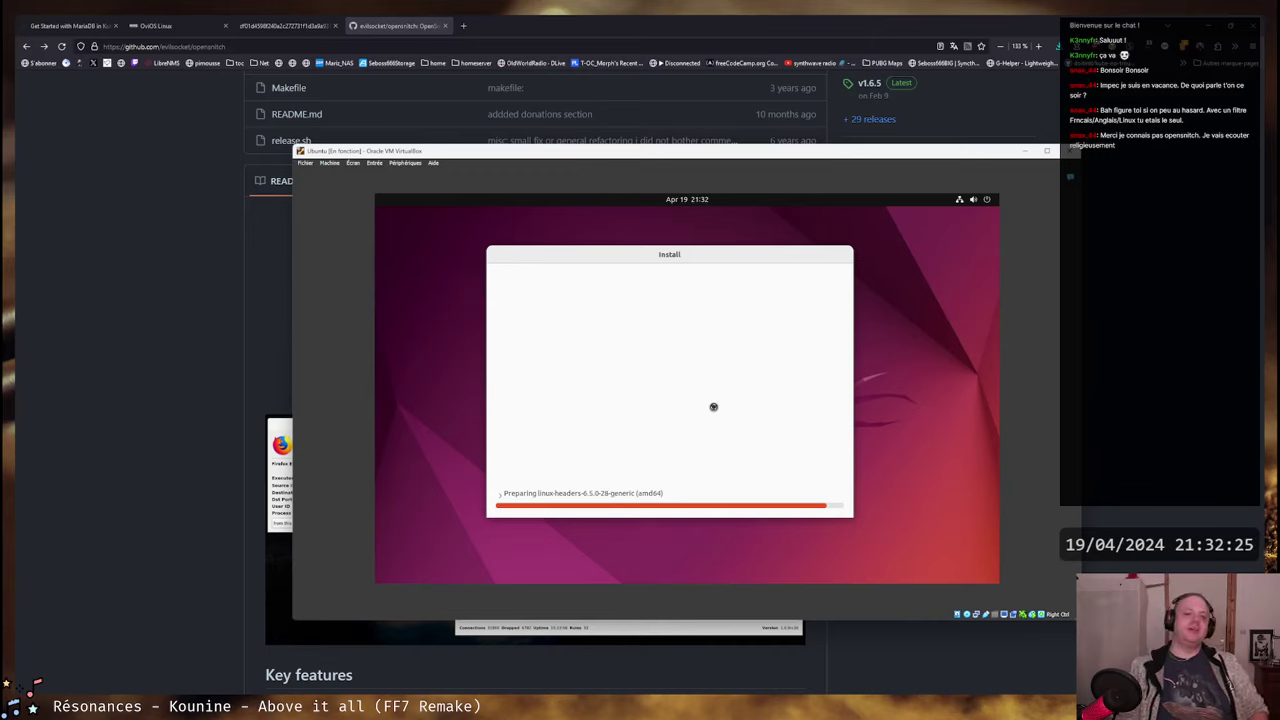
left_click_drag(651, 257, 651, 260)
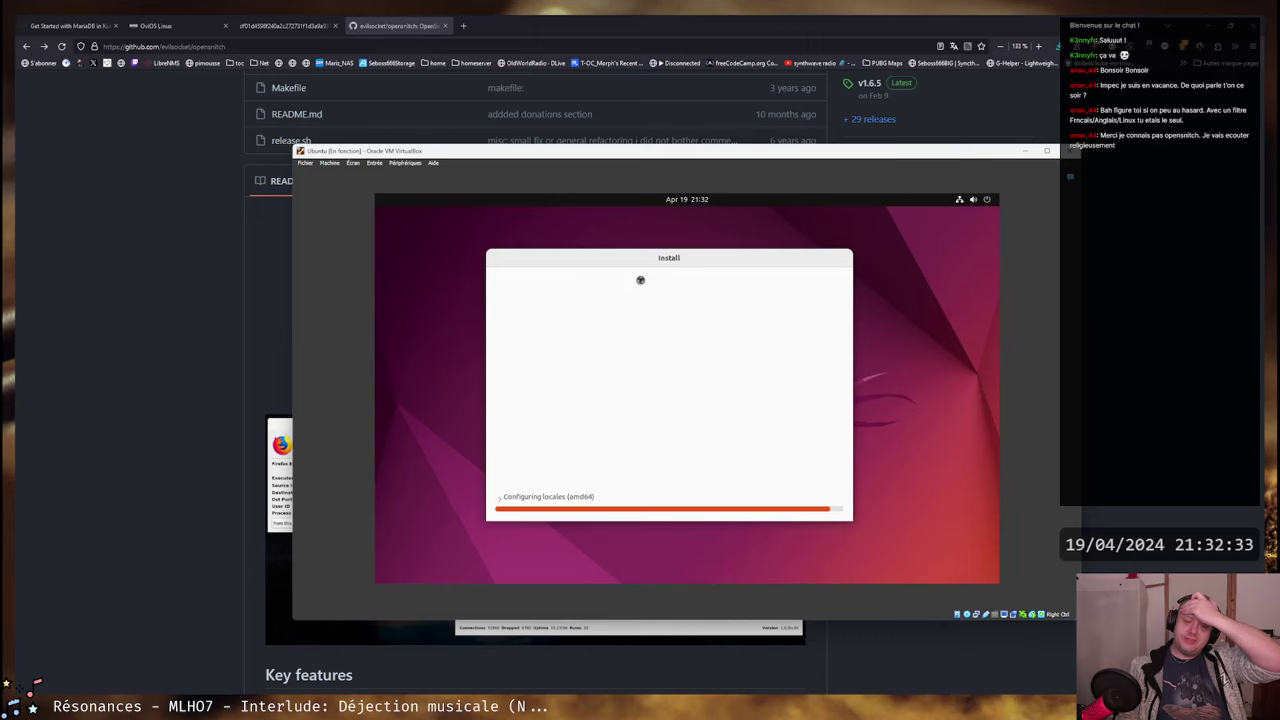
- Go back to the opensnitch page in the browser and review its releases list
left_click(395, 19)
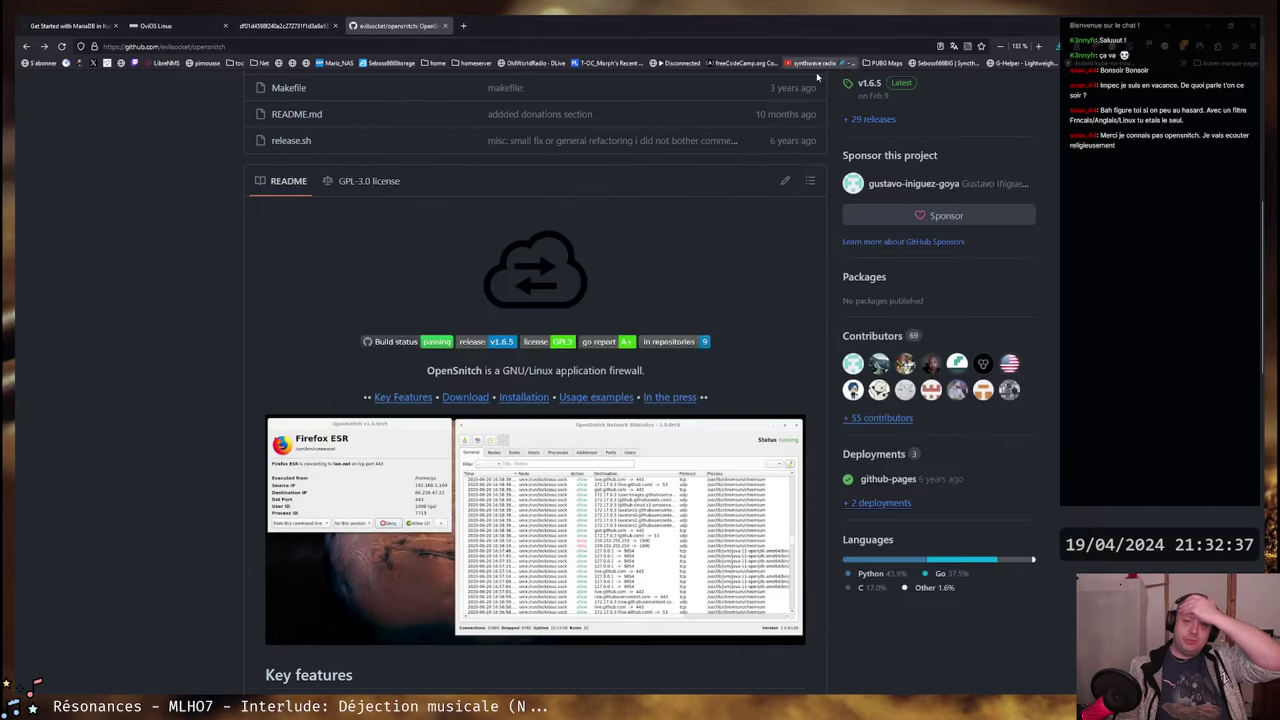
scroll(737, 363, "up", 5)
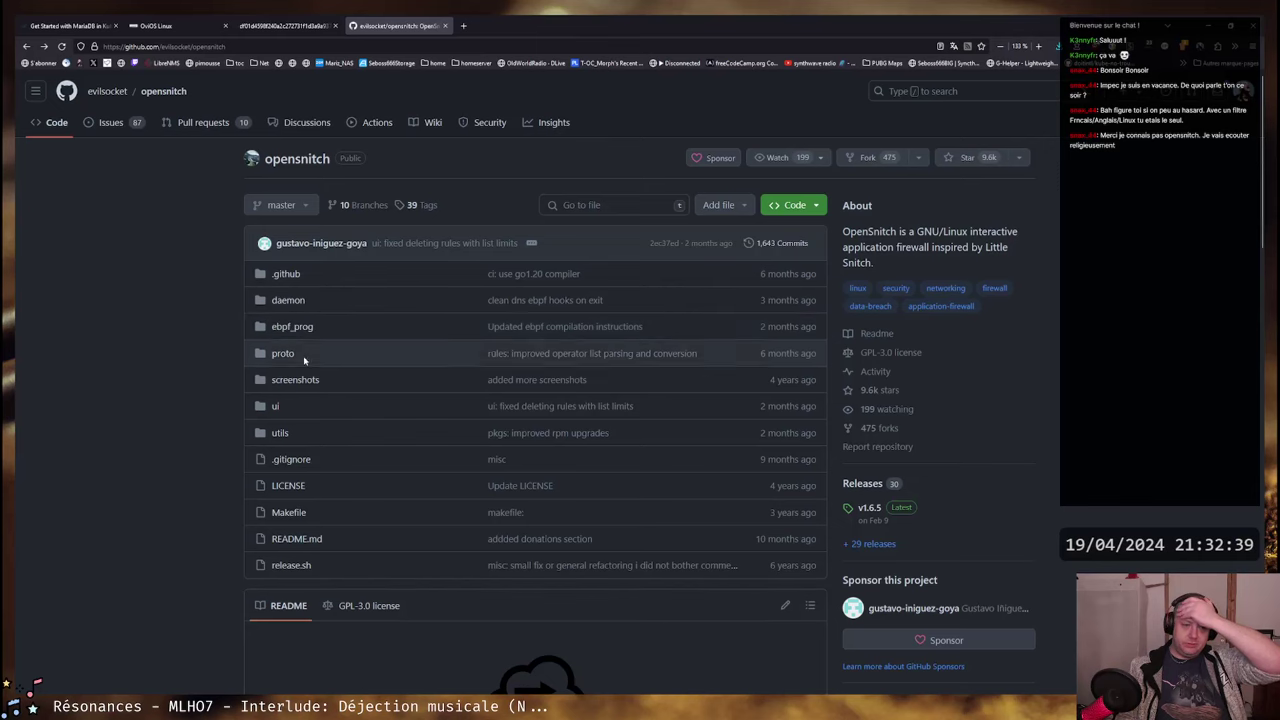
scroll(1009, 283, "down", 3)
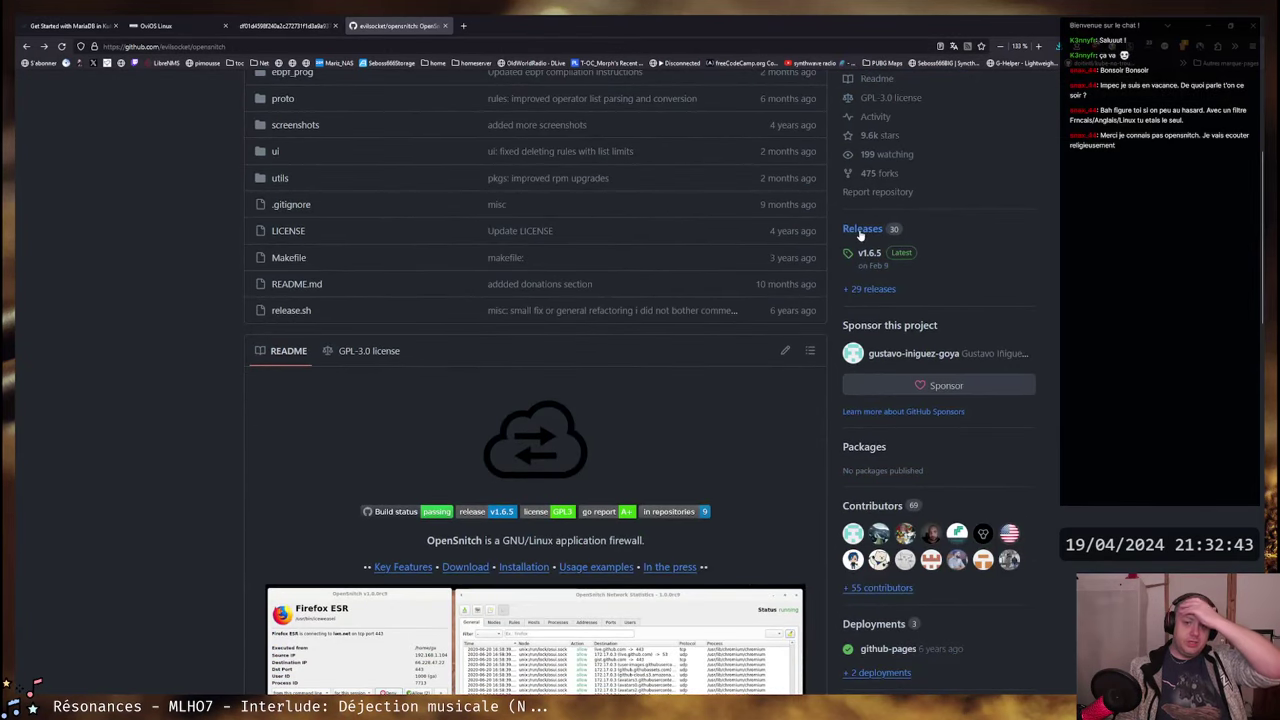
key("alt+Left")
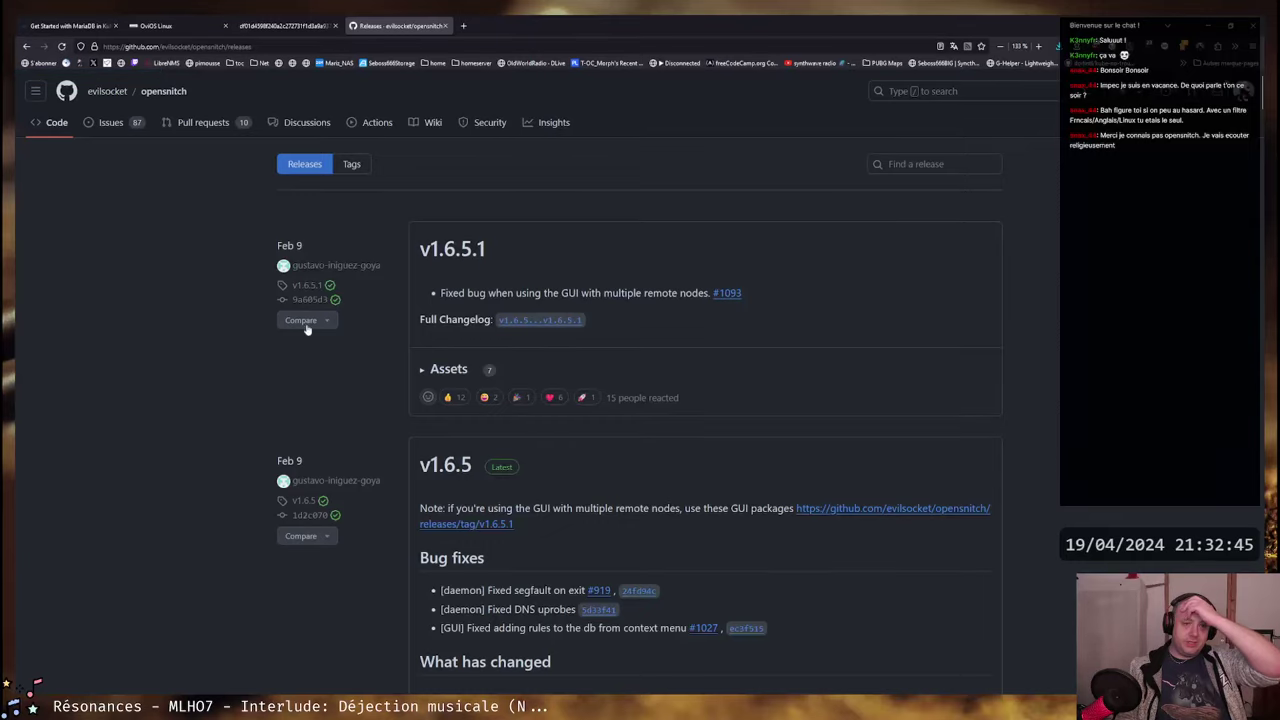
scroll(640, 240, "down", 2)
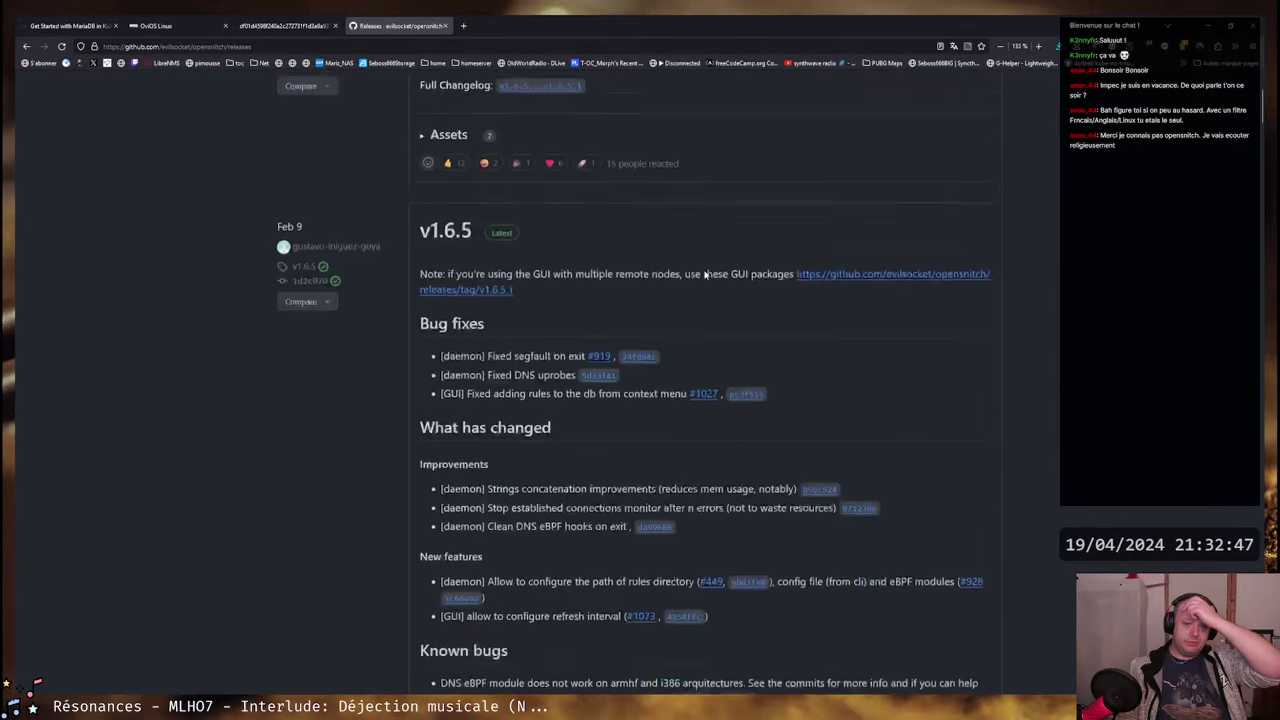
scroll(672, 281, "up", 2)
scroll(754, 260, "down", 3)
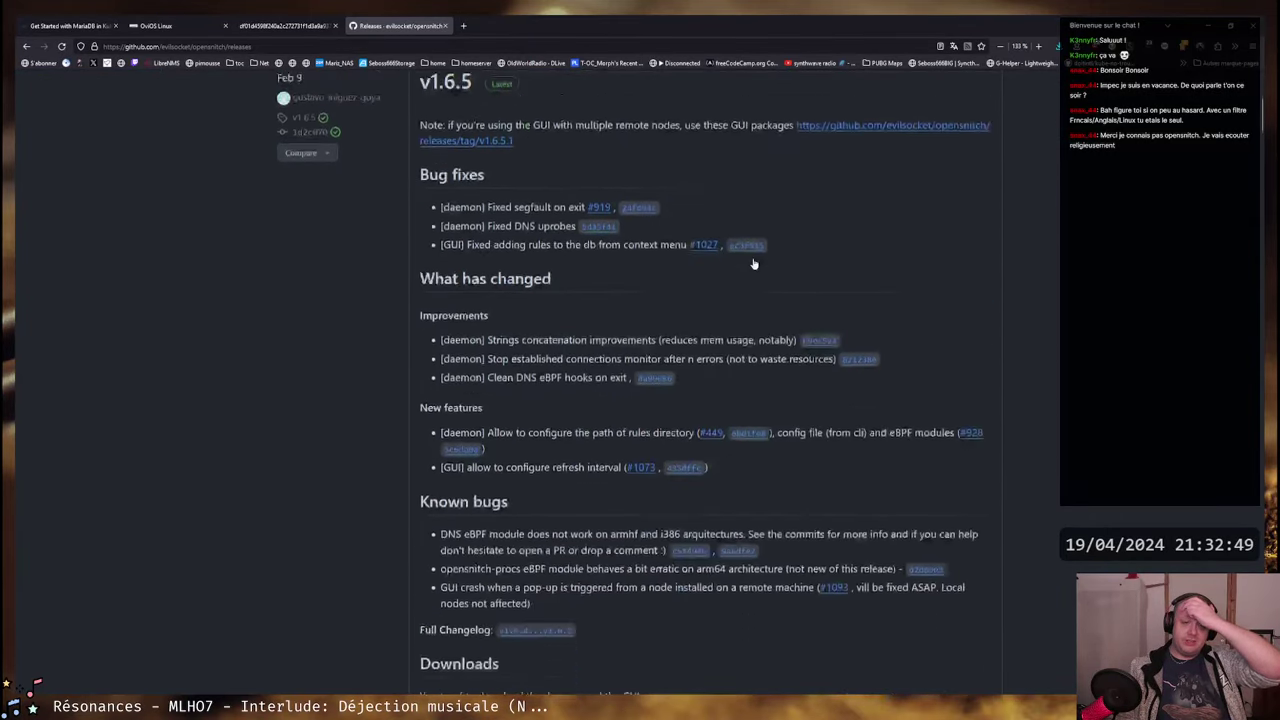
scroll(754, 257, "up", 4)
- Go forward to the repository main page and open the Installation instructions from the README
key("alt+Right")
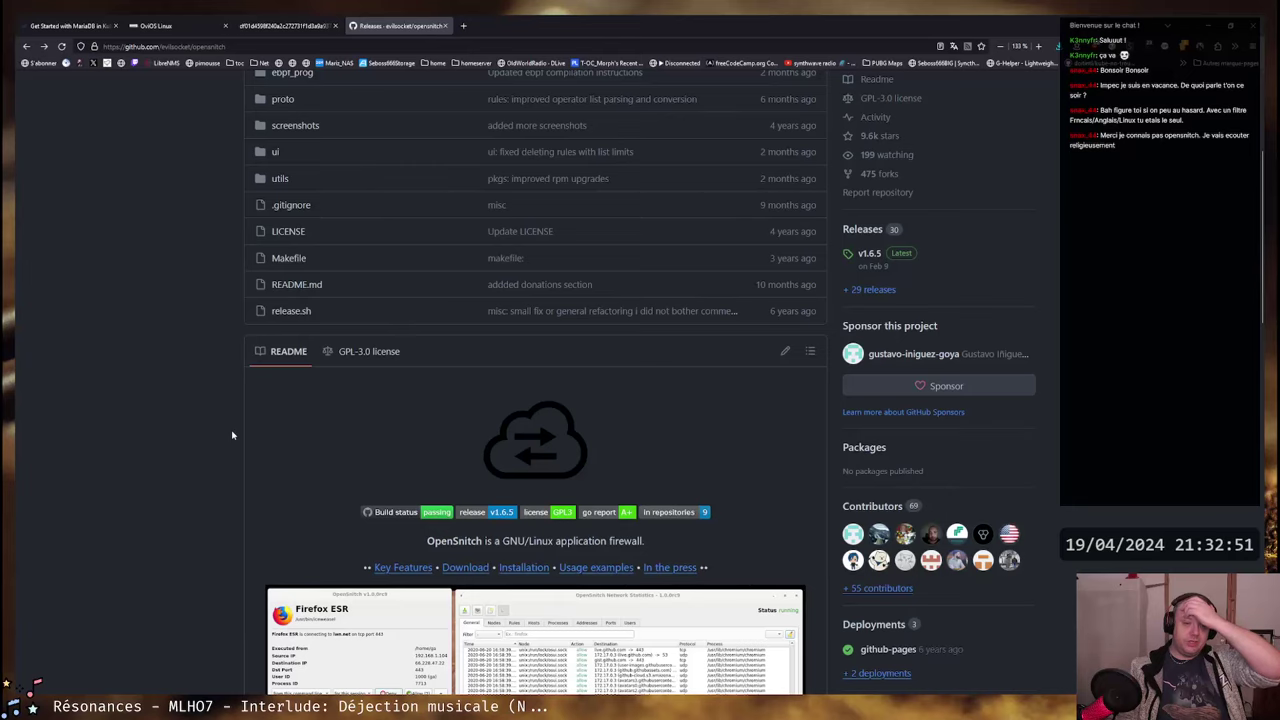
scroll(232, 435, "down", 3)
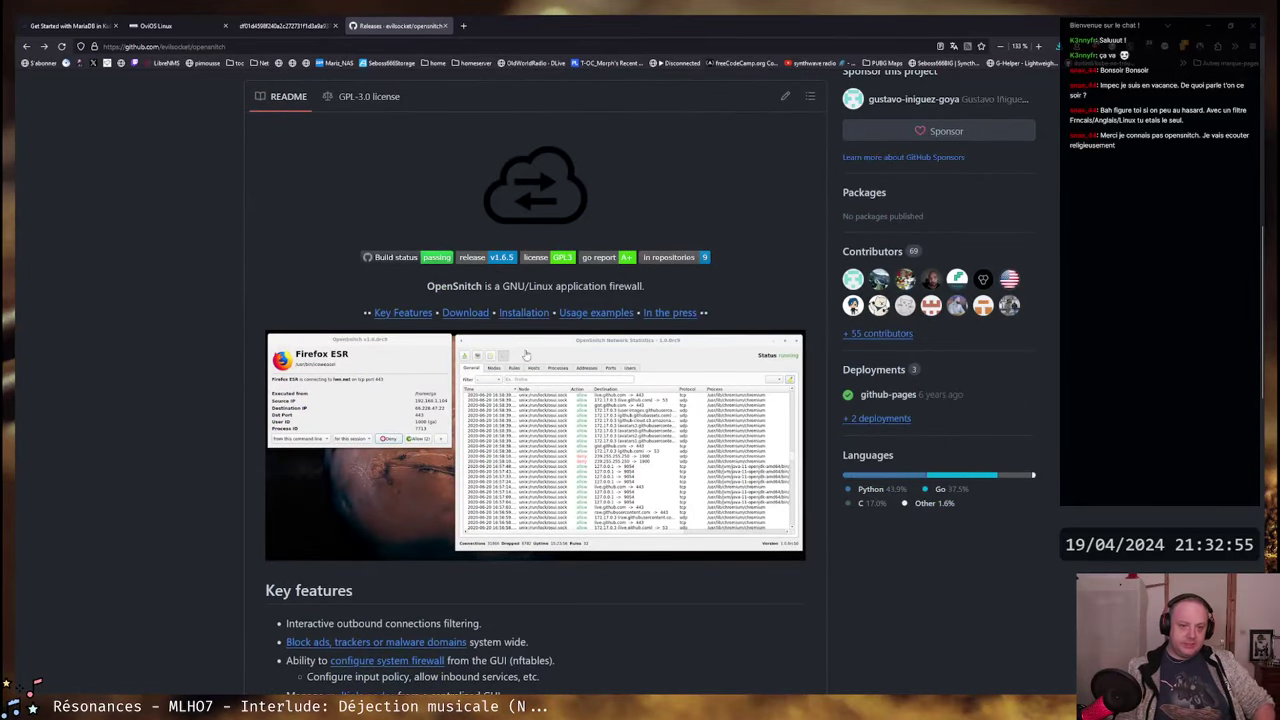
left_click(517, 315)
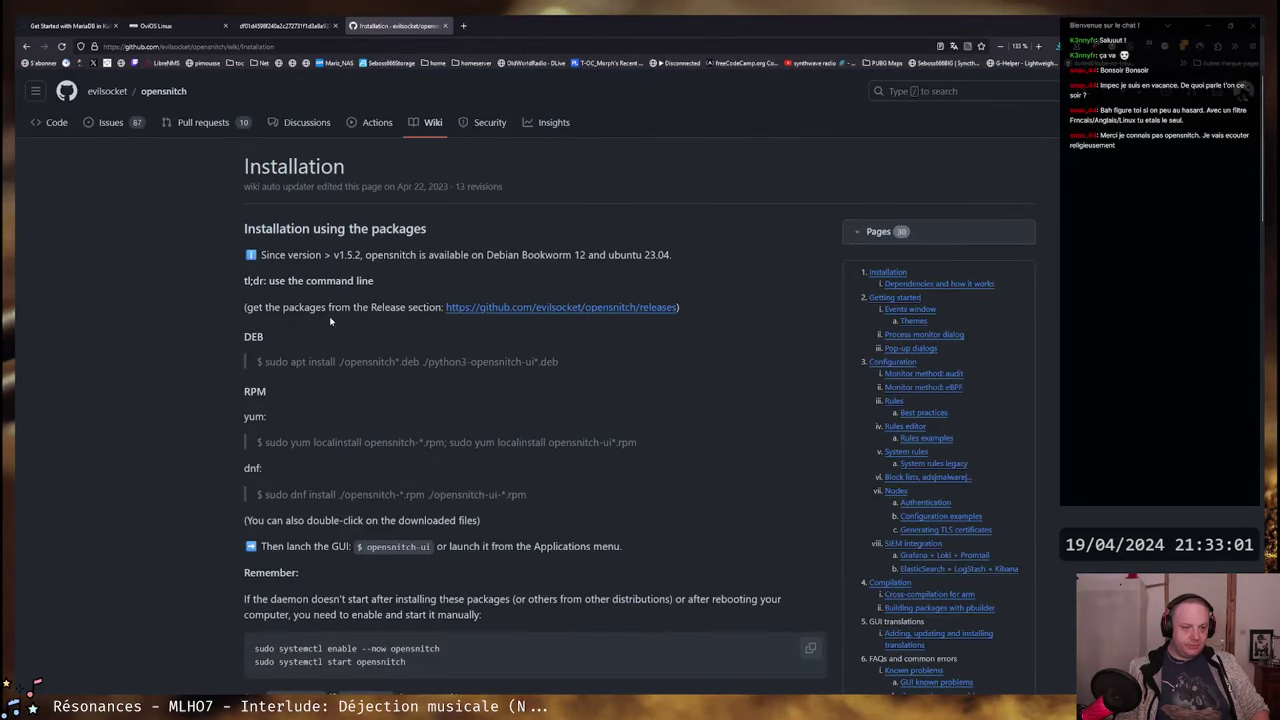
scroll(250, 310, "down", 5)
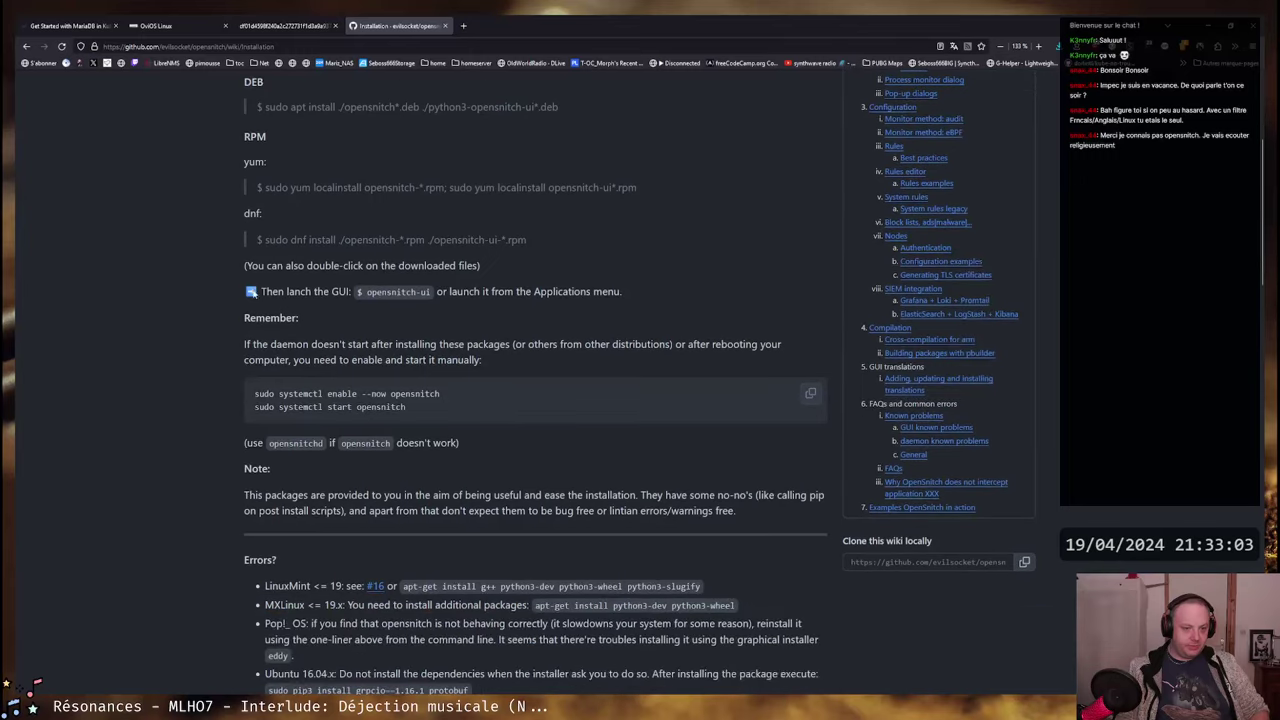
left_click_drag(417, 328, 255, 308)
left_click(255, 308)
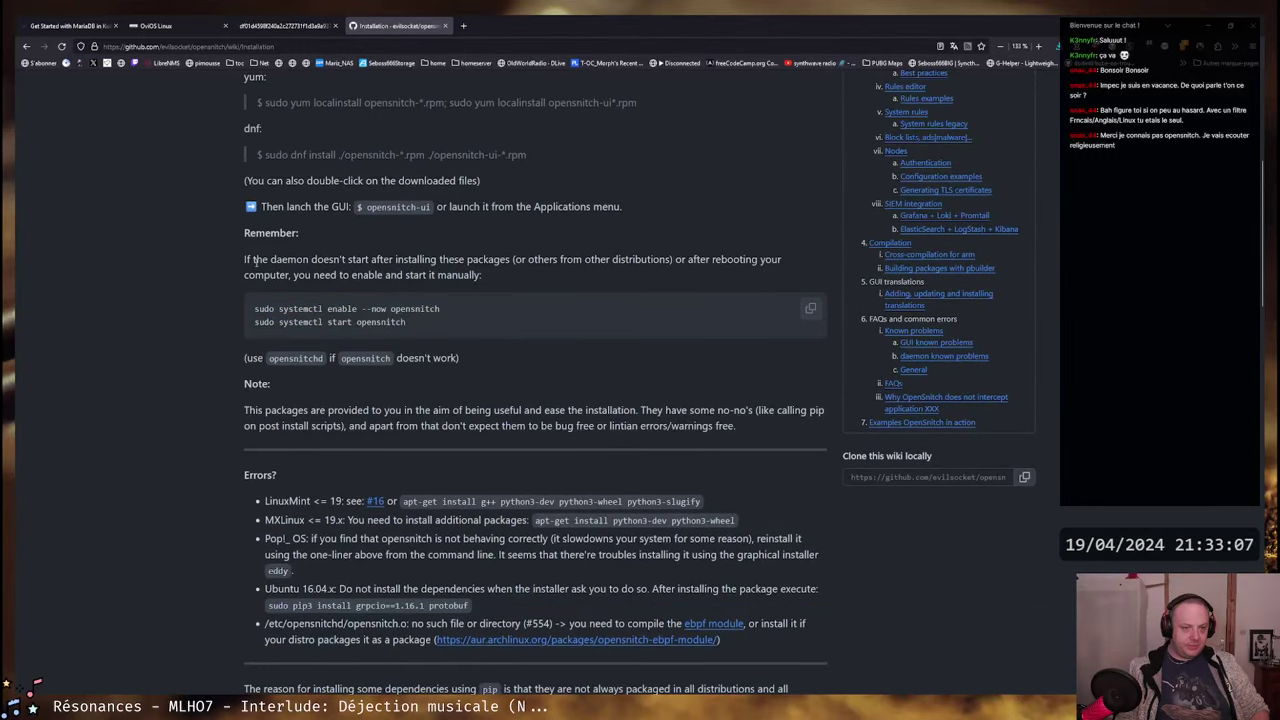
left_click_drag(245, 260, 773, 256)
left_click(780, 259)
left_click_drag(288, 274, 582, 258)
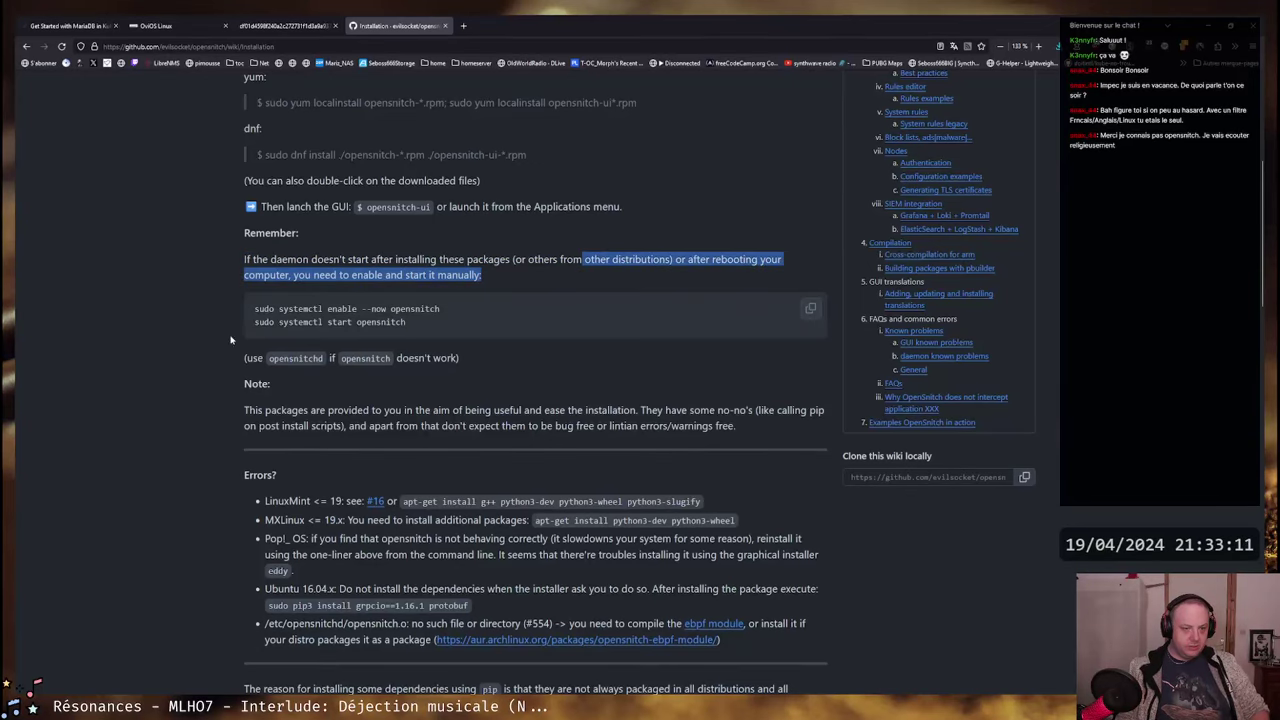
left_click(338, 318)
scroll(338, 318, "down", 1)
double_click(296, 274)
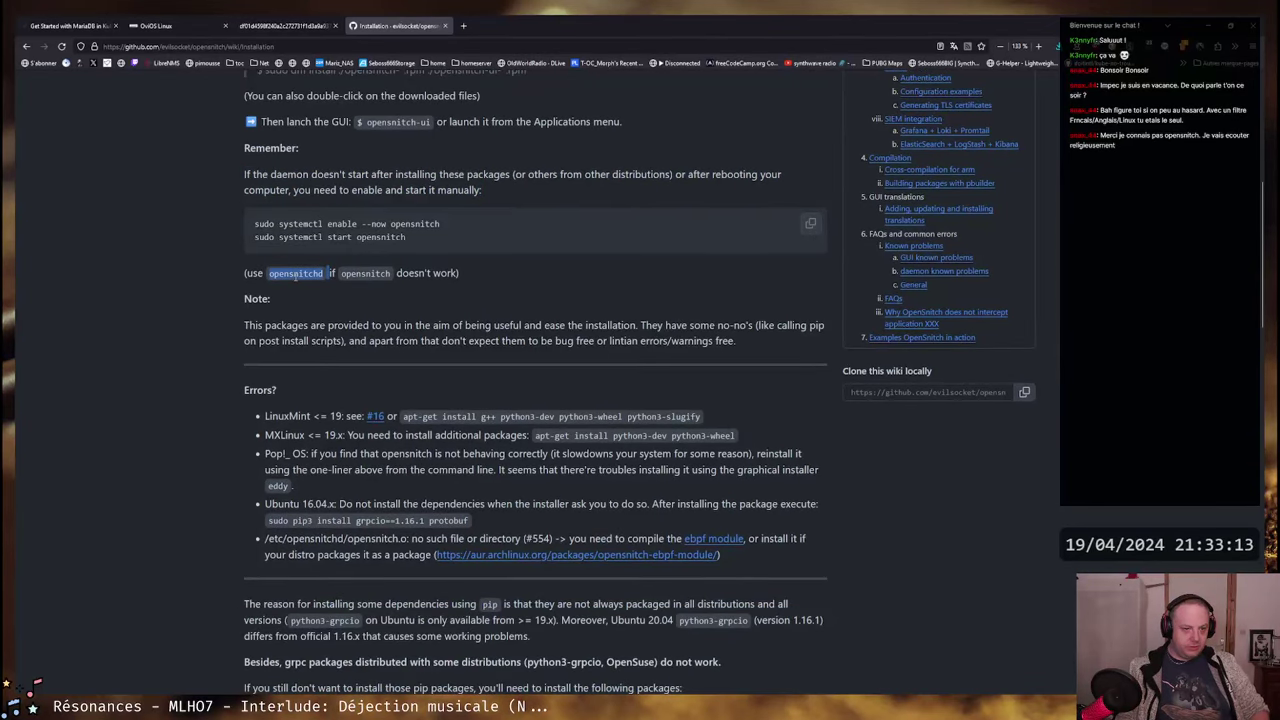
left_click(309, 301)
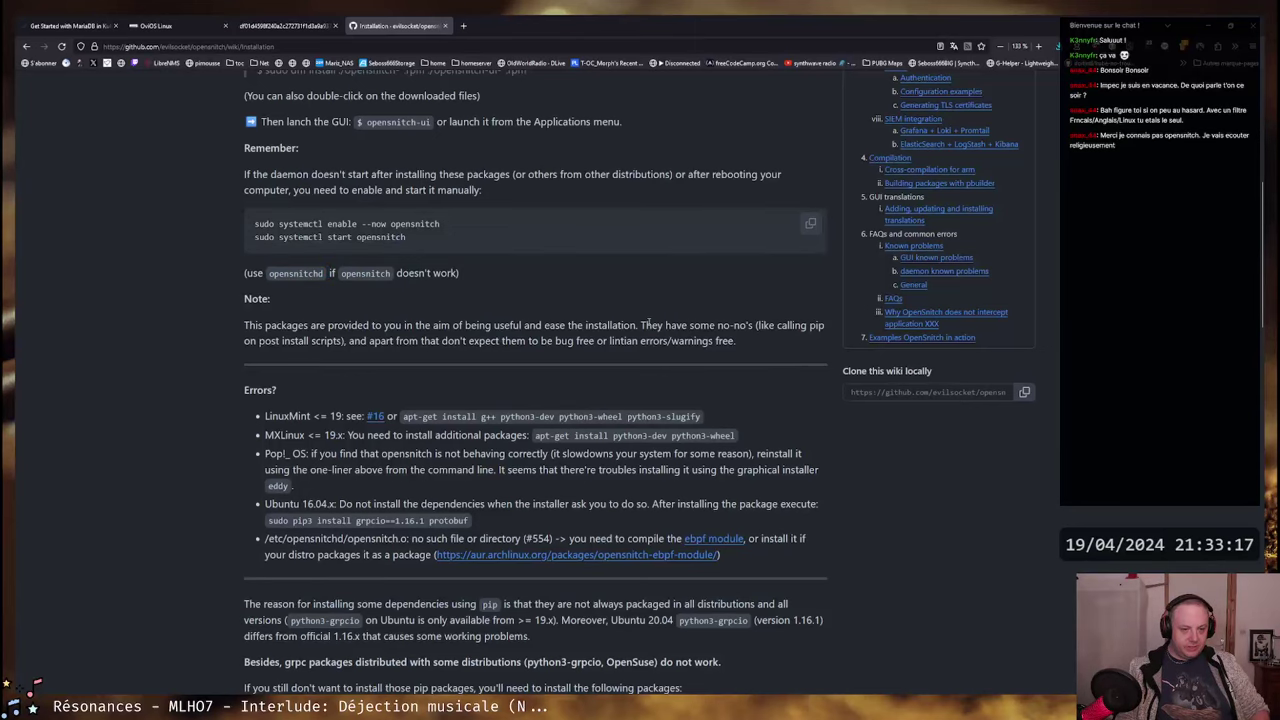
scroll(647, 323, "down", 2)
left_click_drag(269, 251, 326, 248)
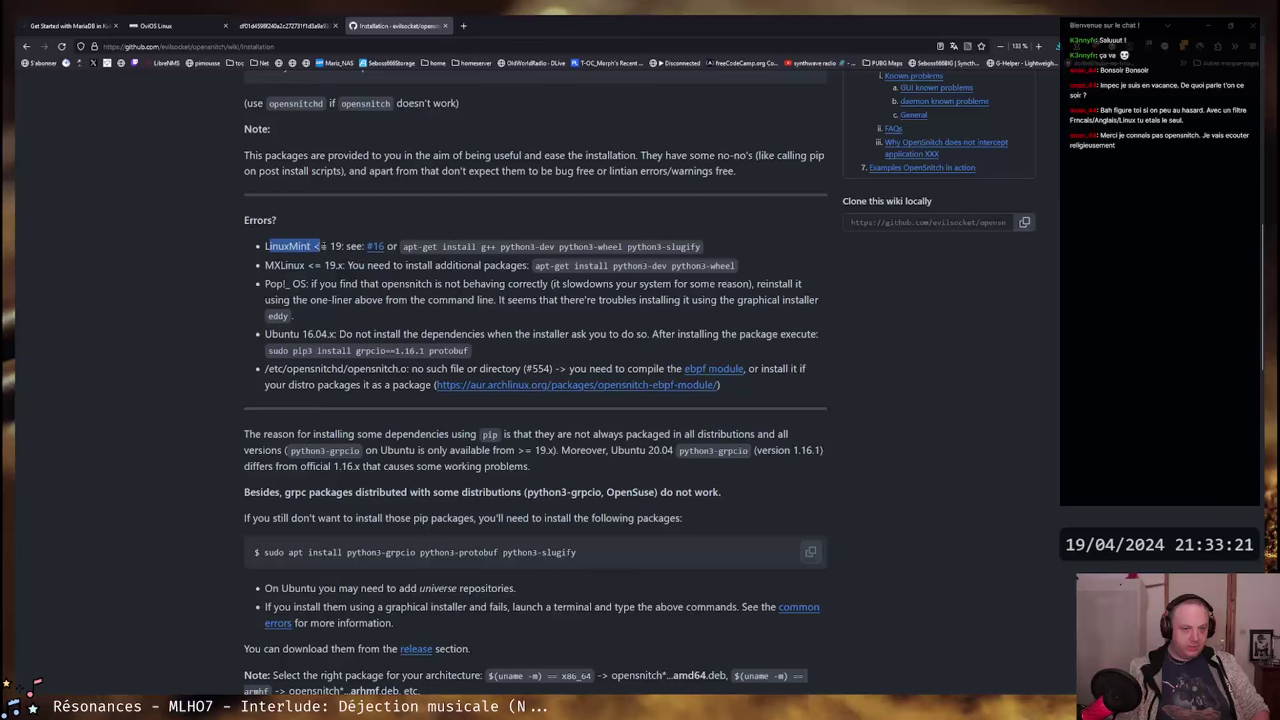
left_click(326, 248)
left_click_drag(703, 246, 264, 247)
left_click(336, 246)
double_click(285, 265)
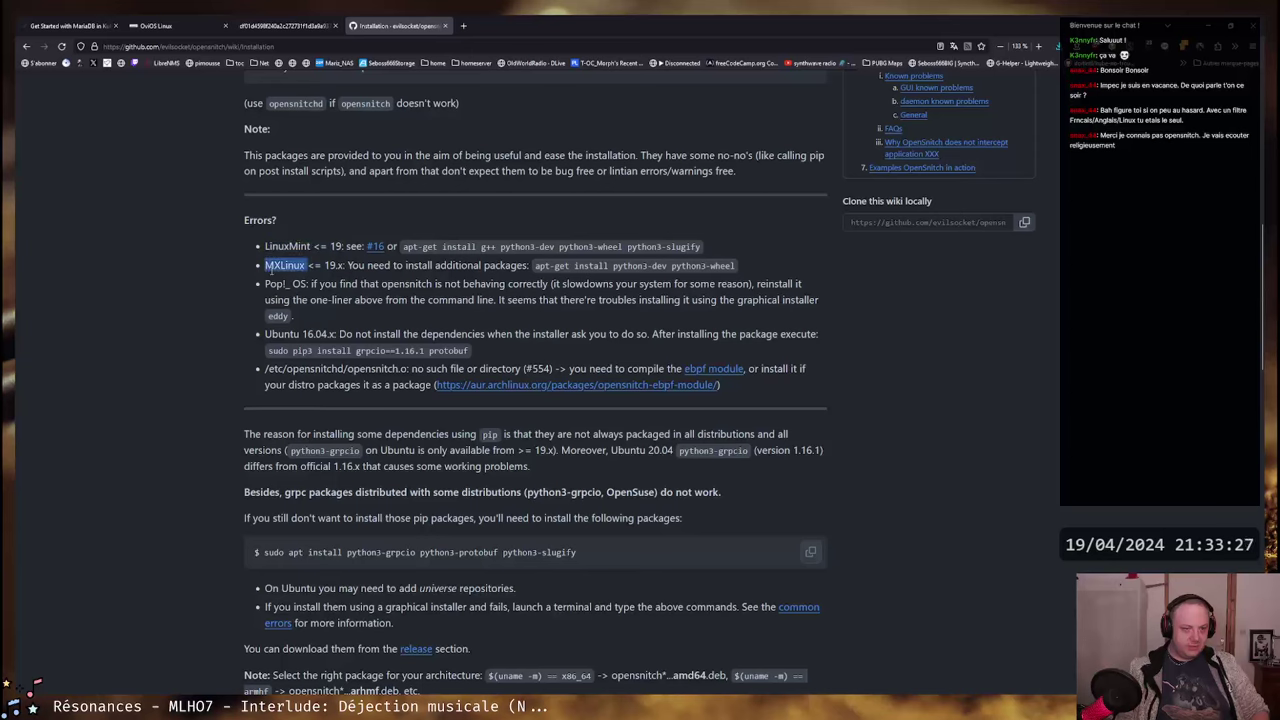
left_click(268, 266)
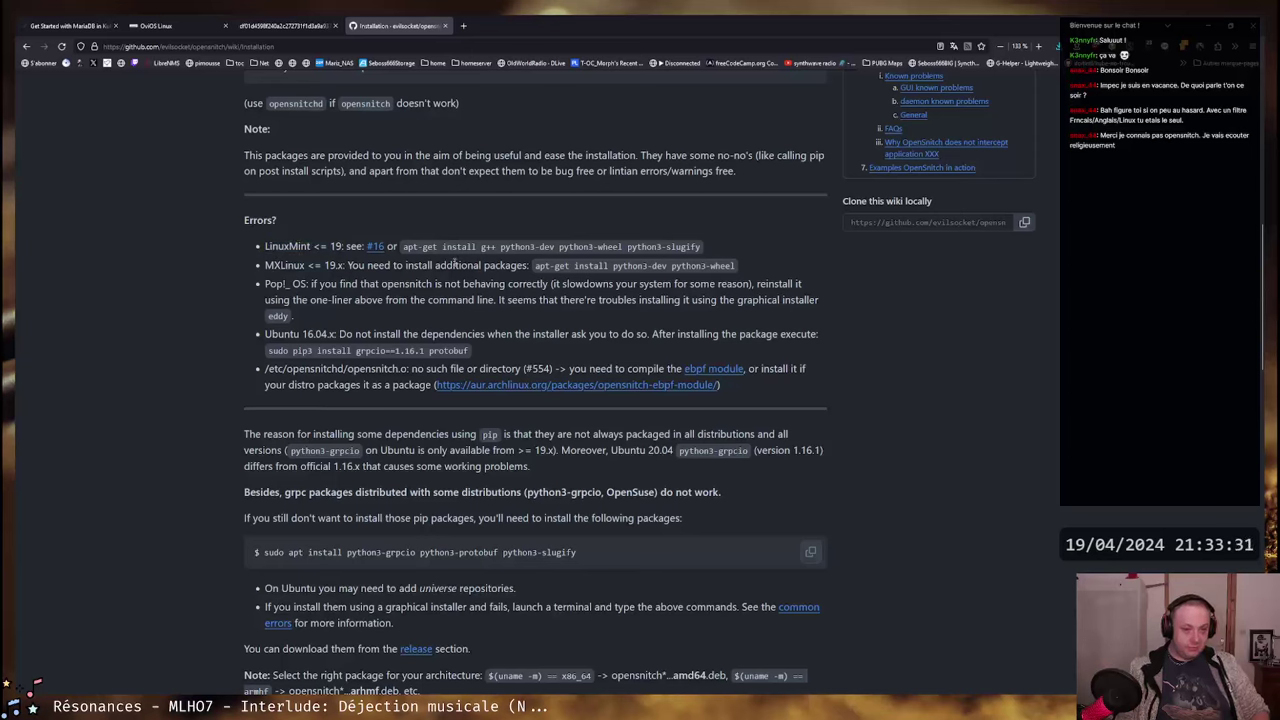
left_click_drag(736, 265, 534, 266)
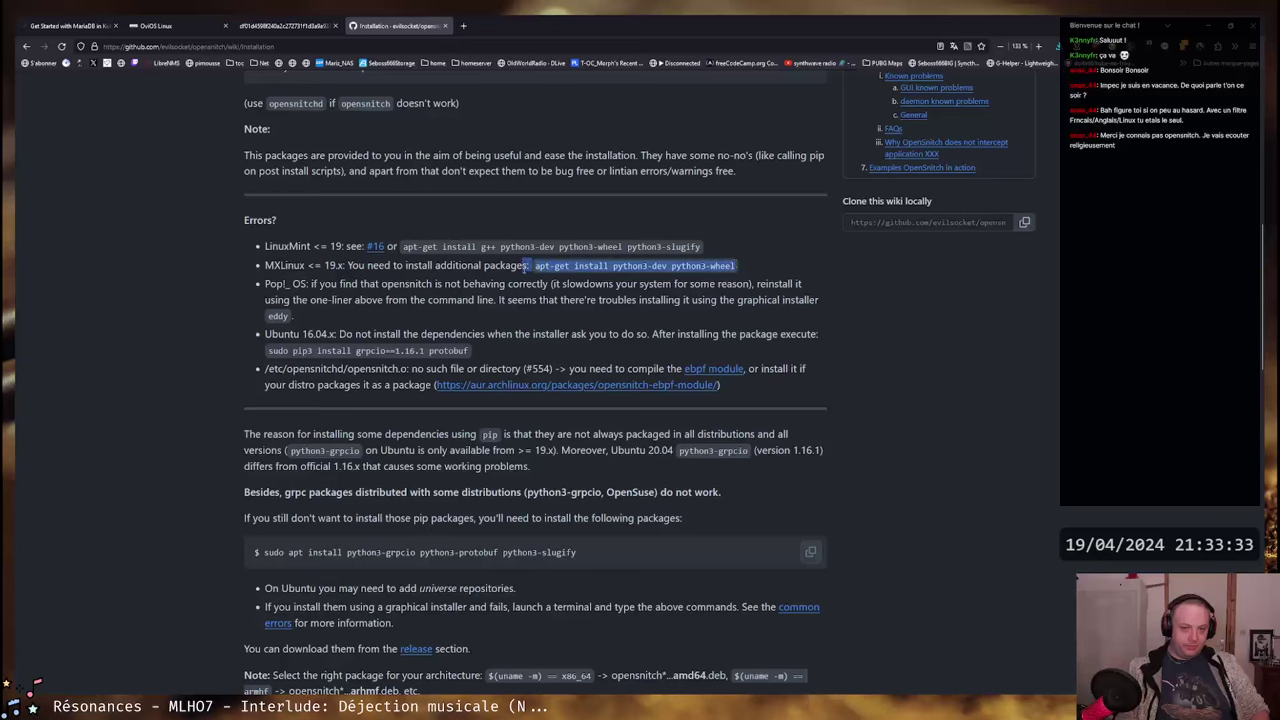
left_click(526, 266)
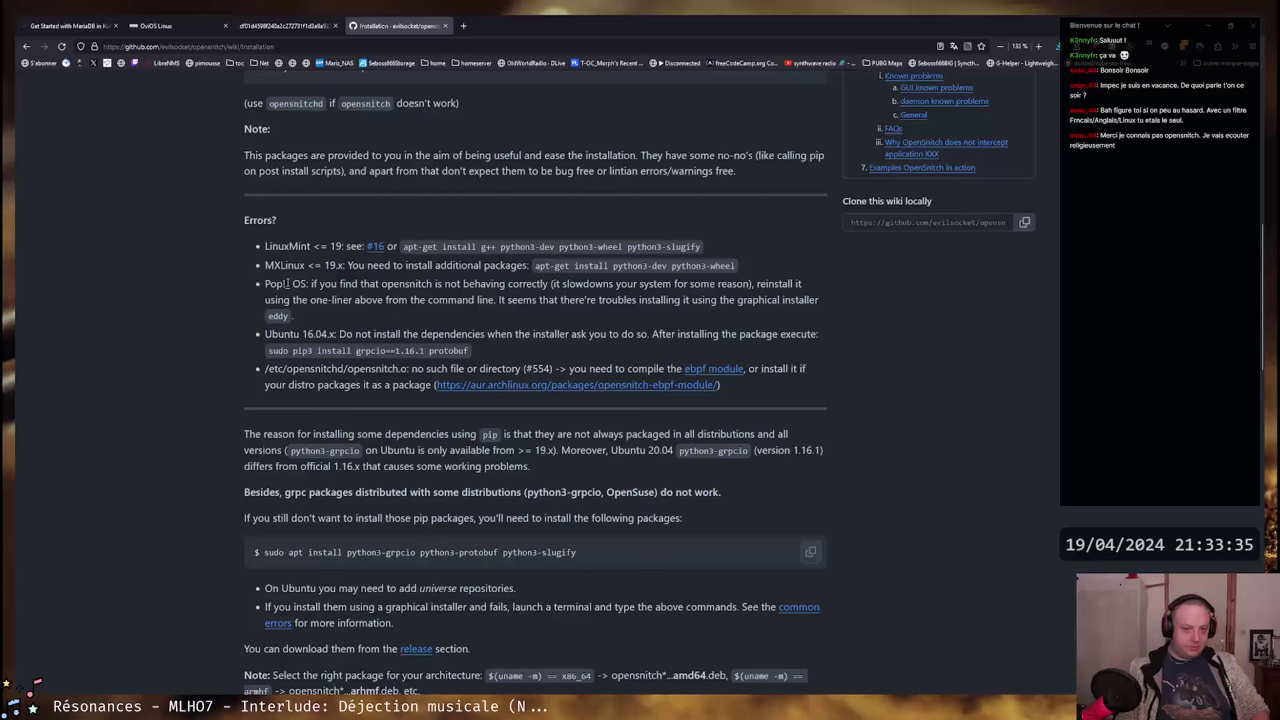
left_click_drag(272, 284, 767, 299)
left_click(767, 299)
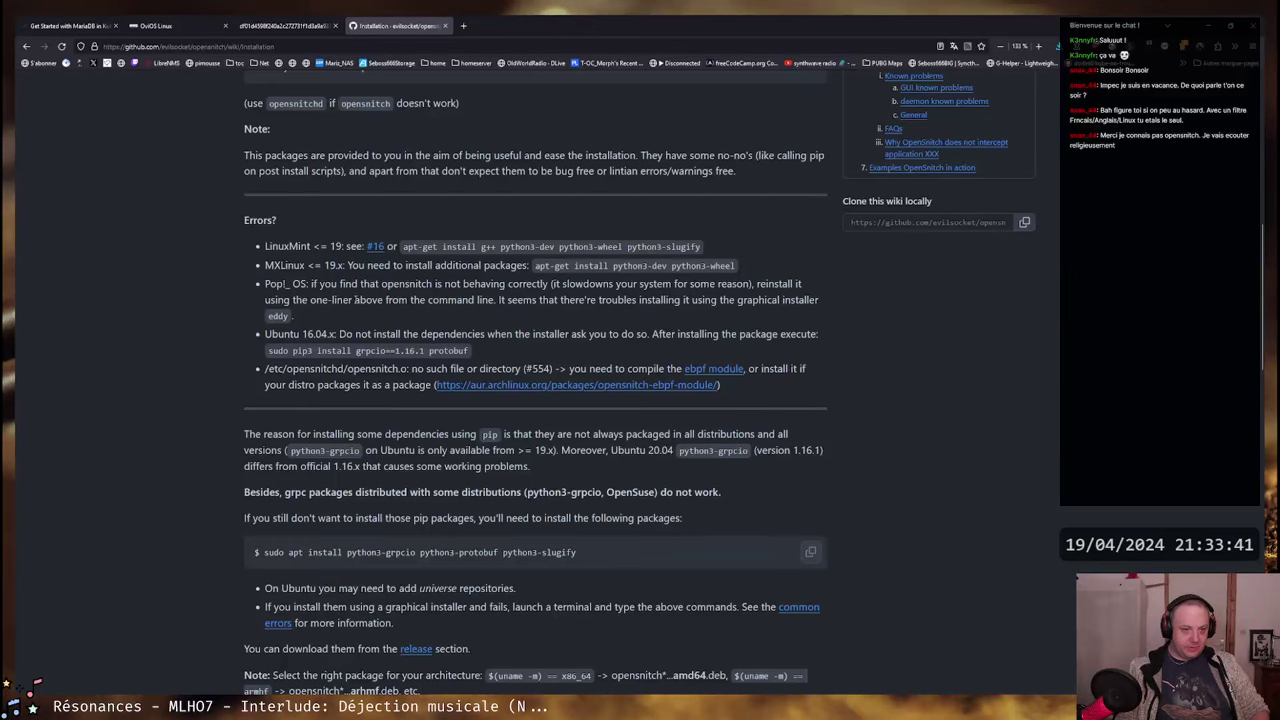
scroll(641, 290, "down", 1)
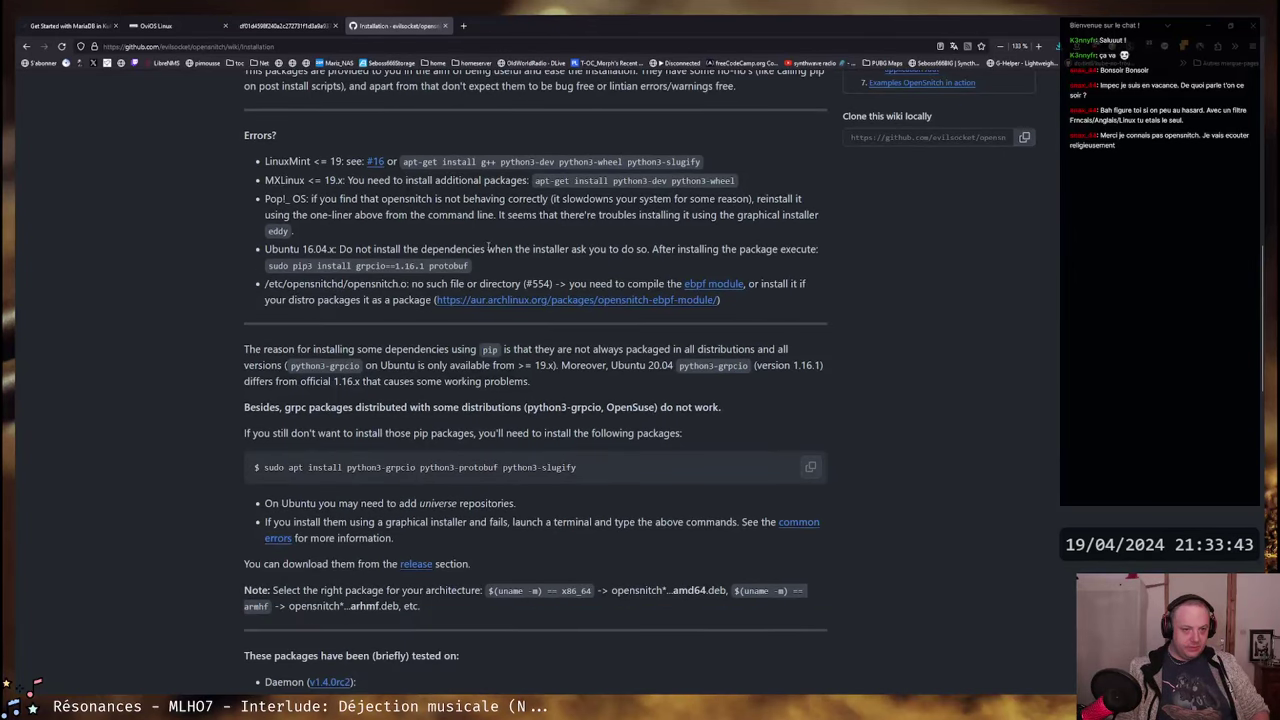
left_click_drag(339, 249, 816, 251)
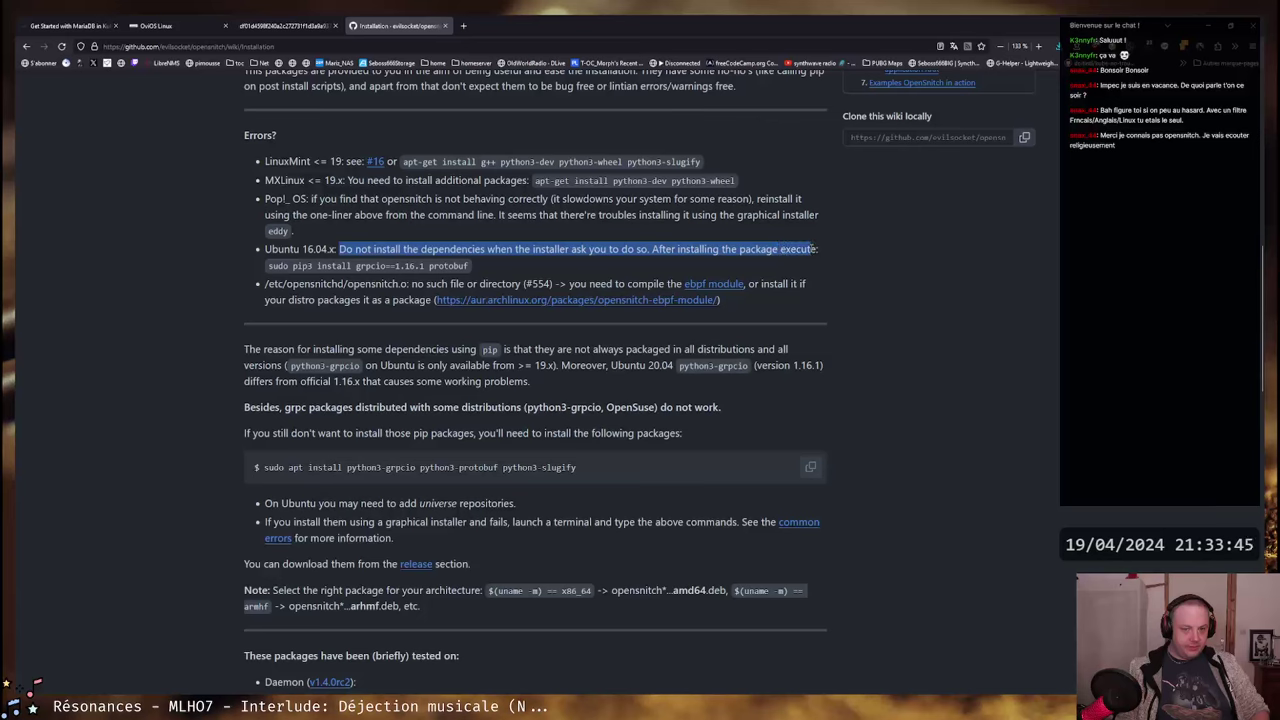
left_click(652, 266)
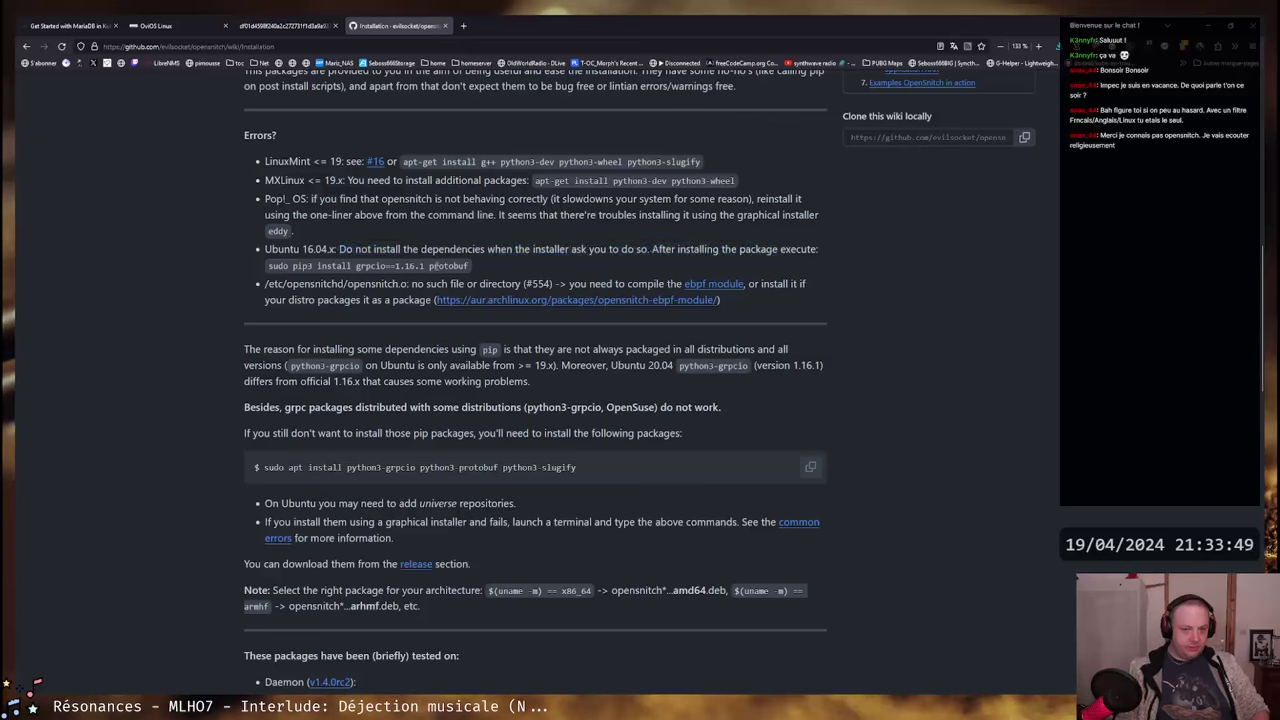
left_click_drag(301, 249, 350, 249)
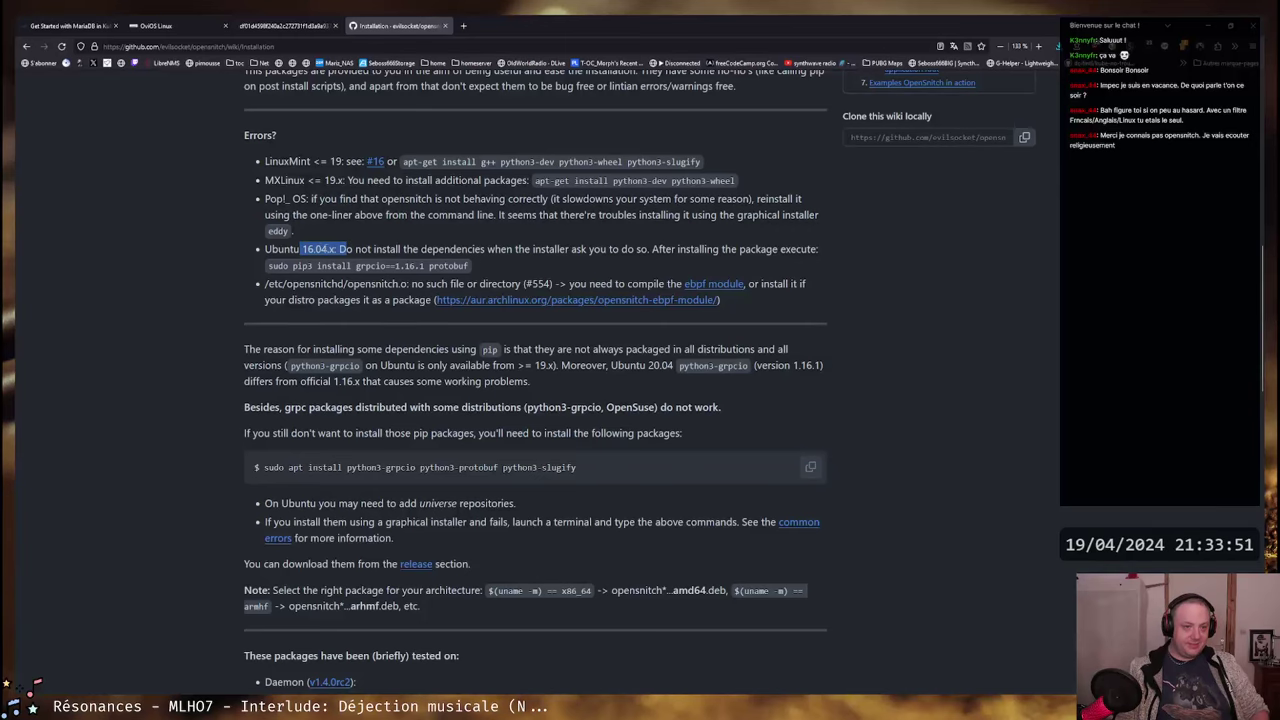
left_click(478, 249)
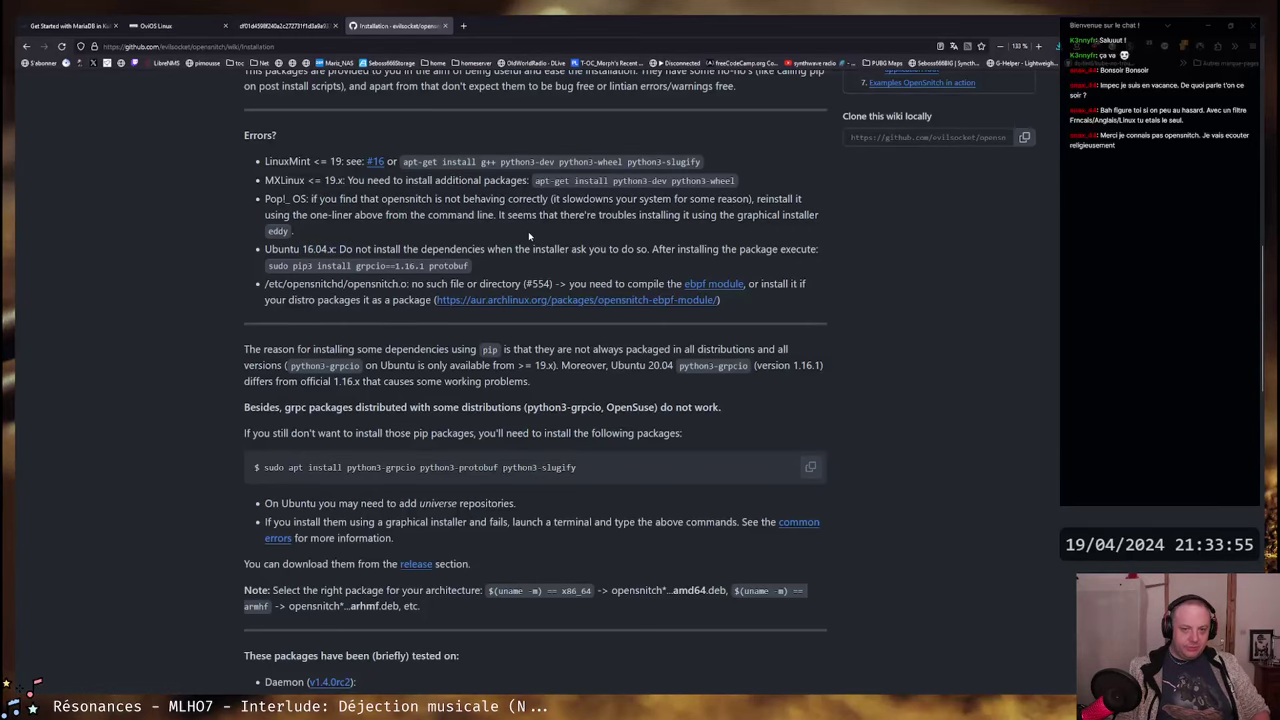
scroll(528, 231, "down", 3)
scroll(528, 233, "down", 1)
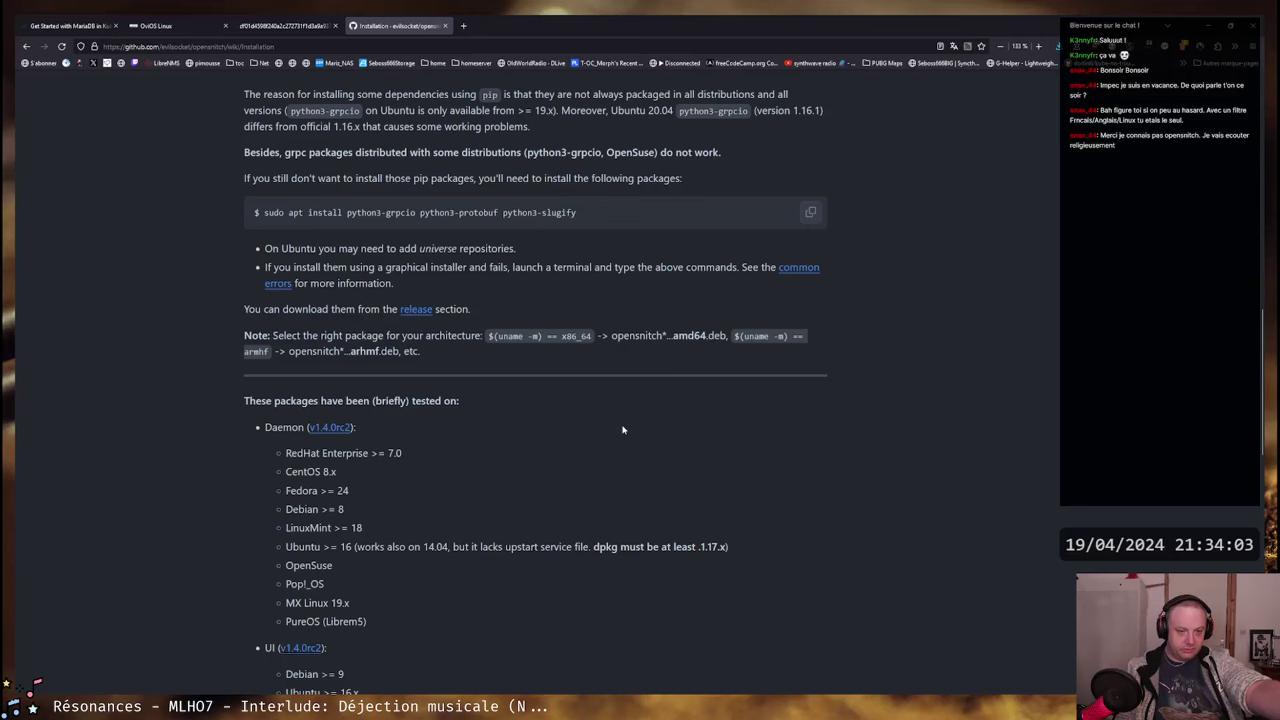
scroll(622, 429, "down", 2)
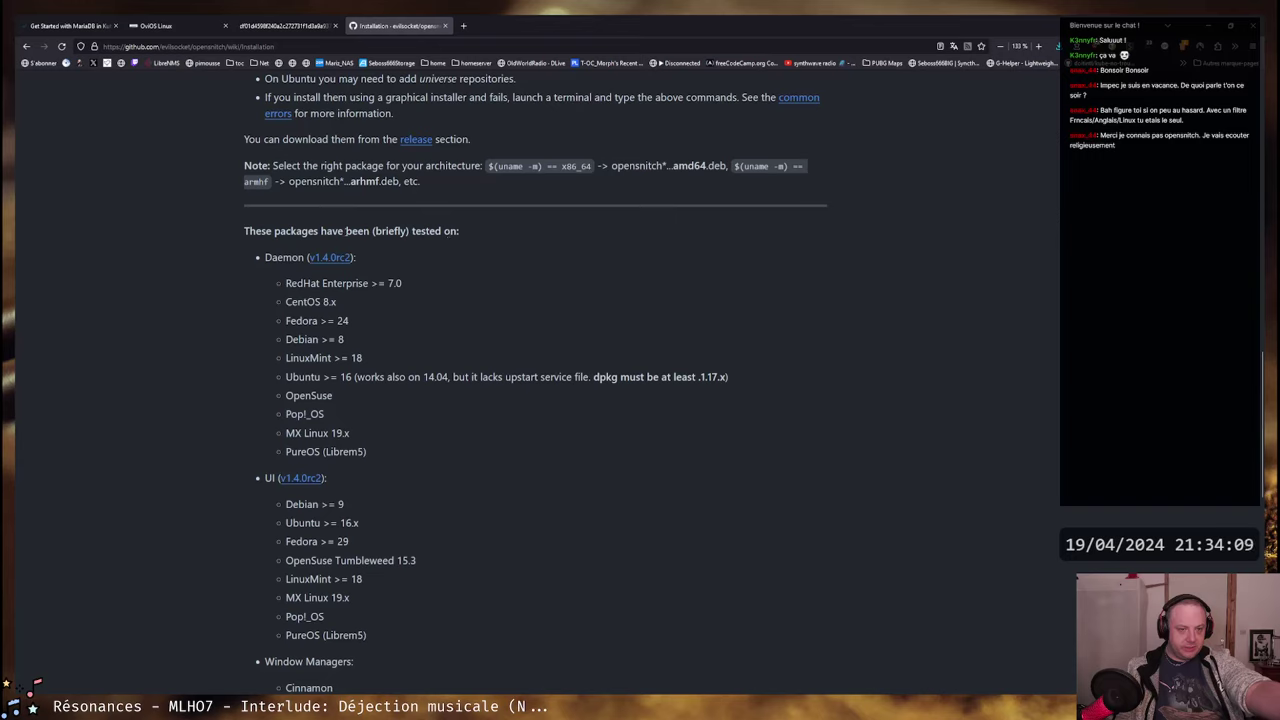
left_click_drag(320, 231, 446, 231)
left_click(273, 233)
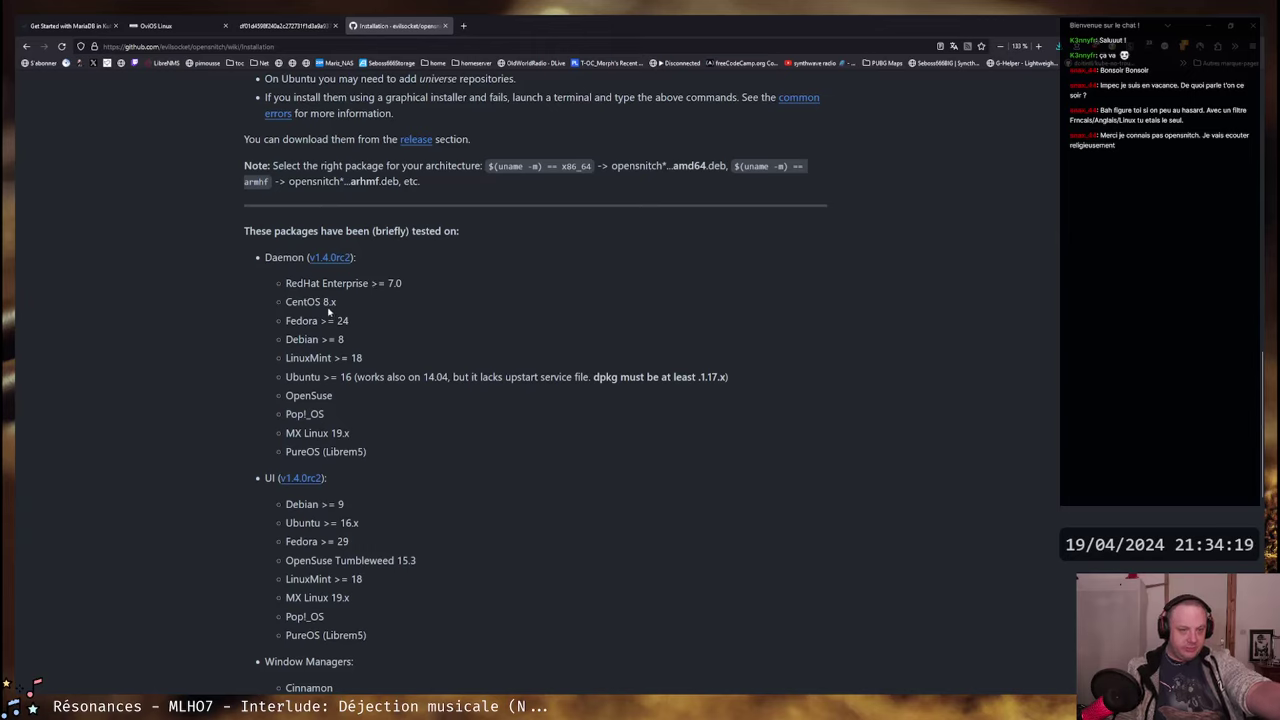
left_click_drag(288, 302, 365, 305)
left_click(370, 305)
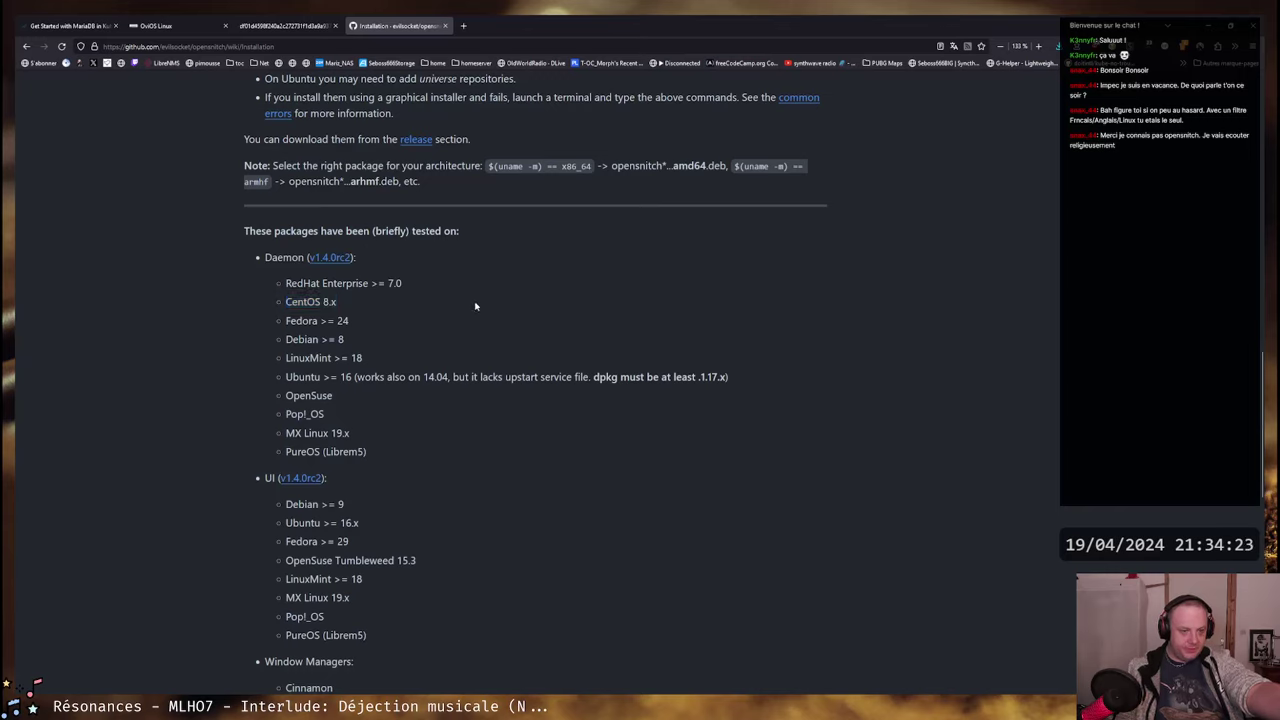
double_click(281, 258)
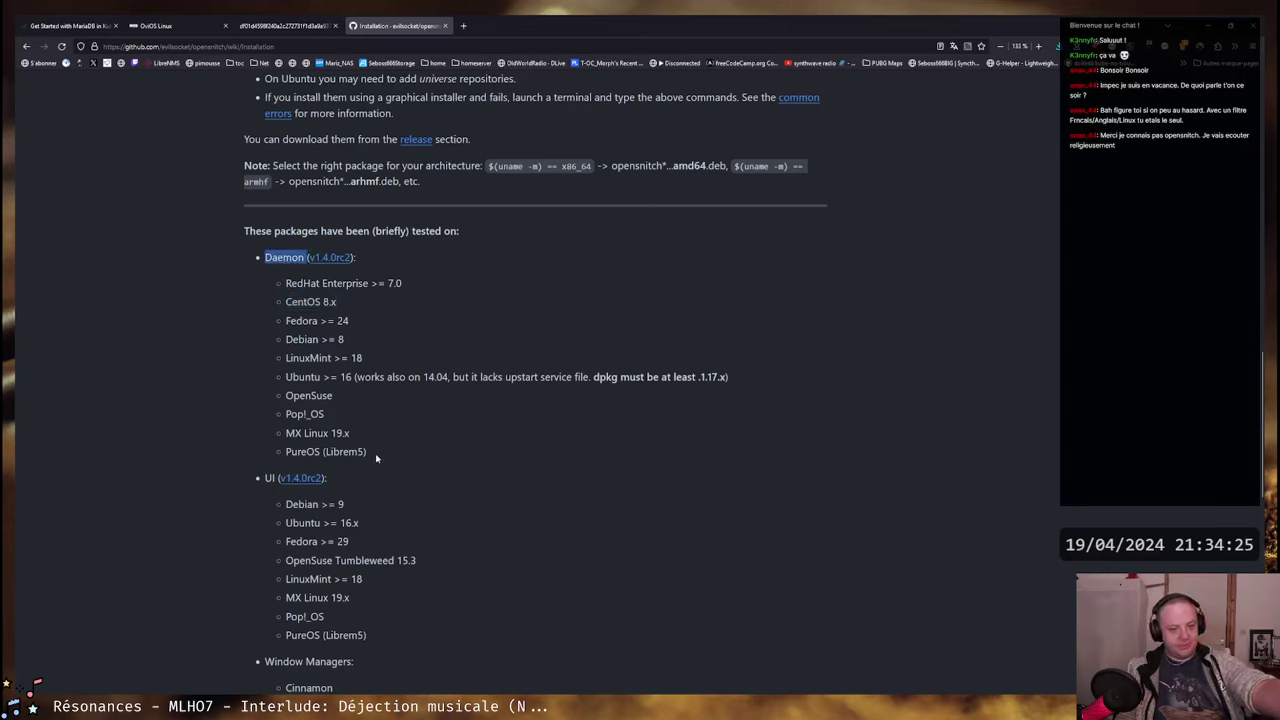
left_click_drag(368, 452, 463, 452)
left_click(265, 258)
left_click_drag(463, 452, 287, 320)
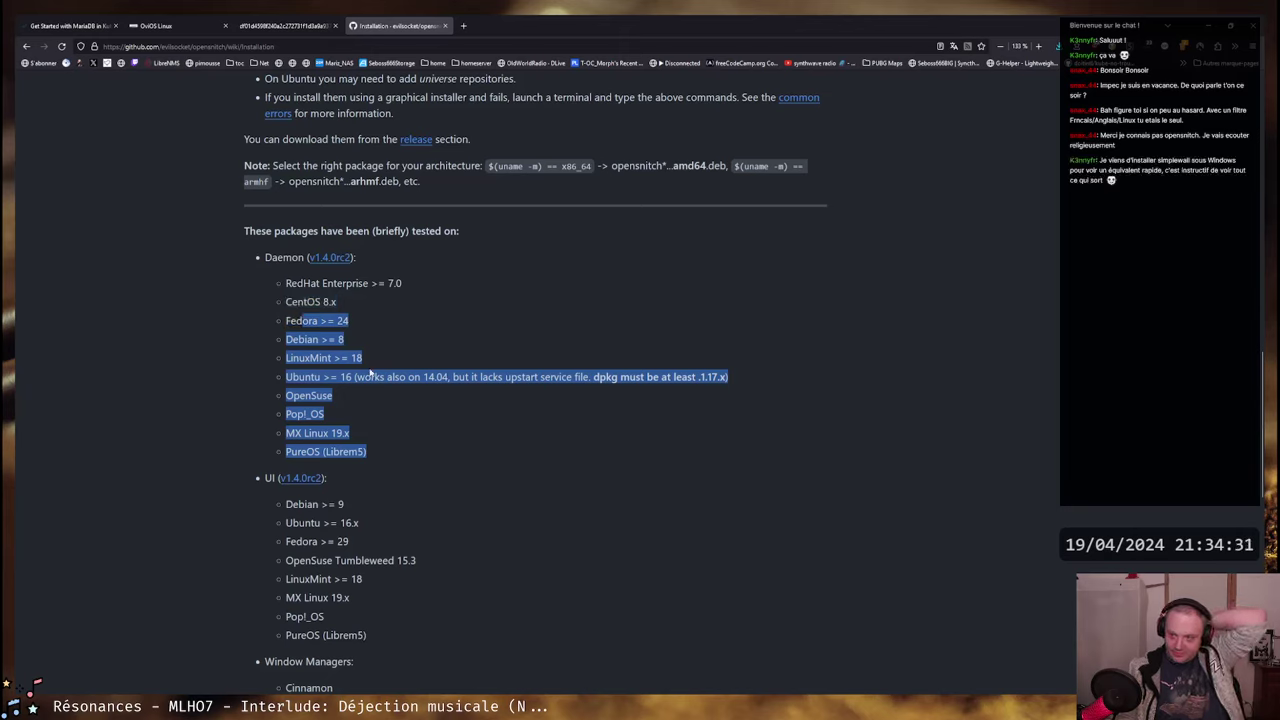
left_click(412, 374)
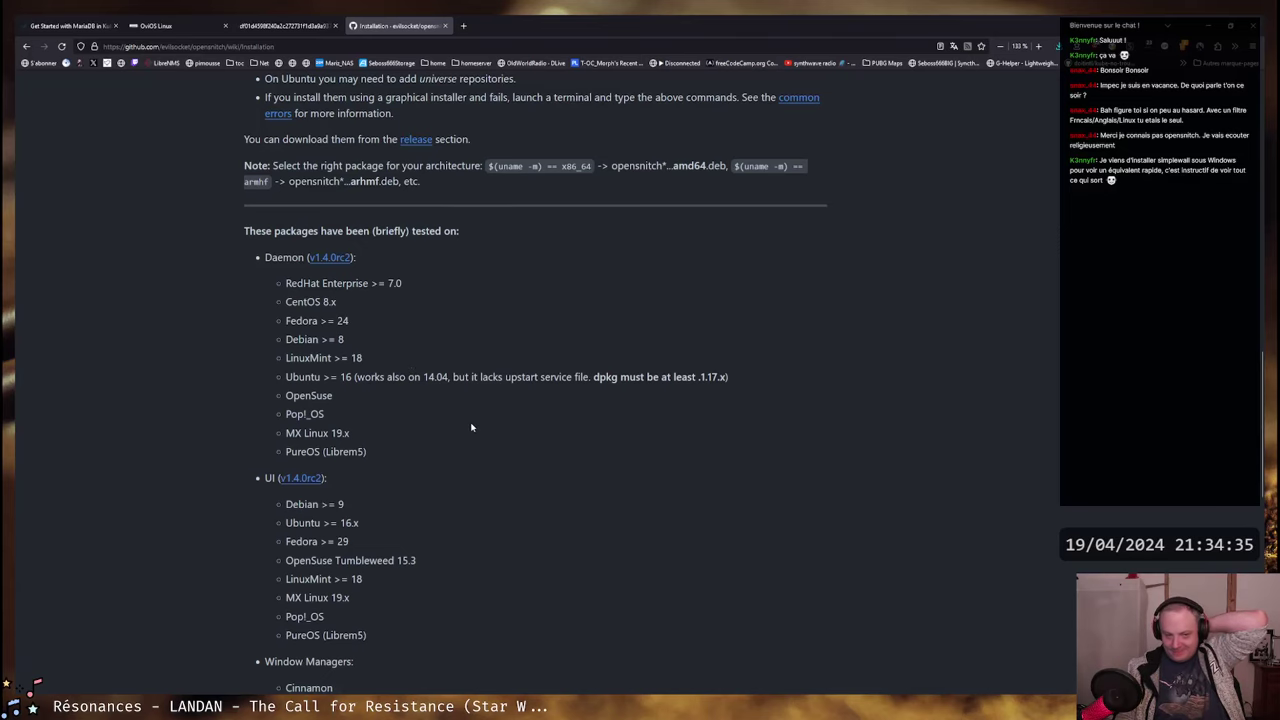
scroll(467, 428, "down", 2)
left_click_drag(288, 337, 449, 463)
left_click(527, 459)
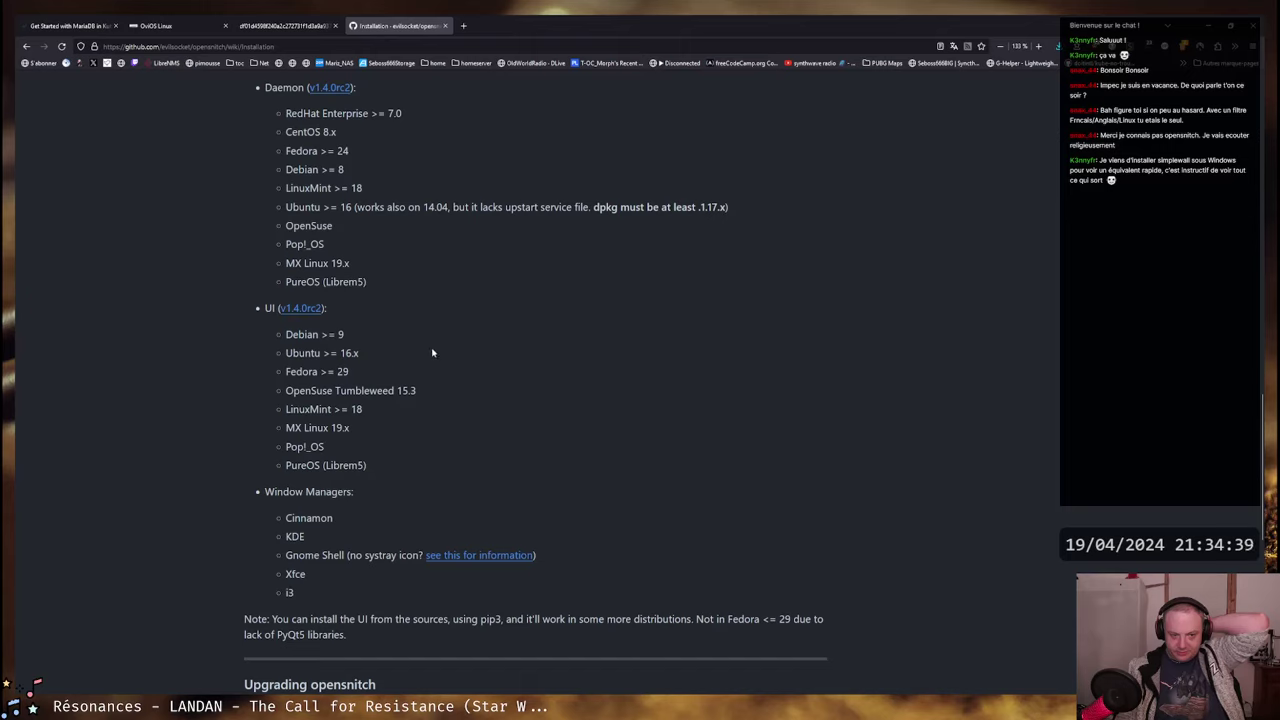
left_click_drag(302, 587, 286, 519)
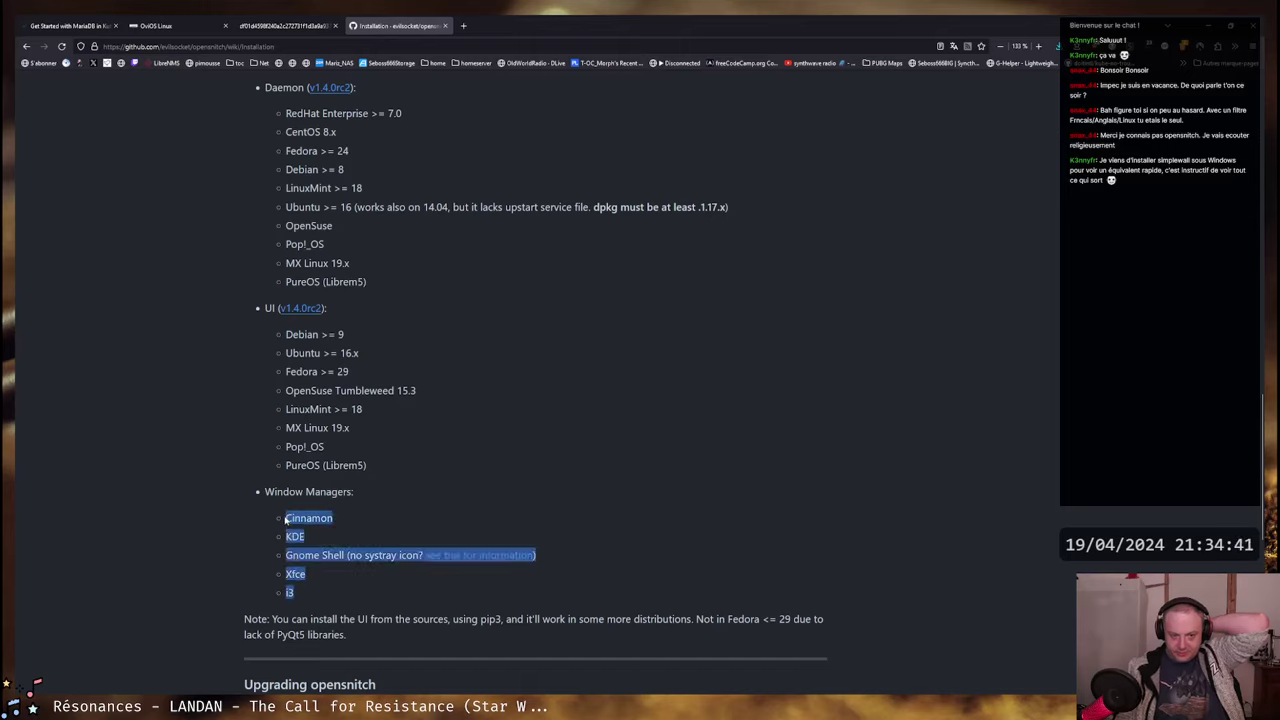
left_click(539, 457)
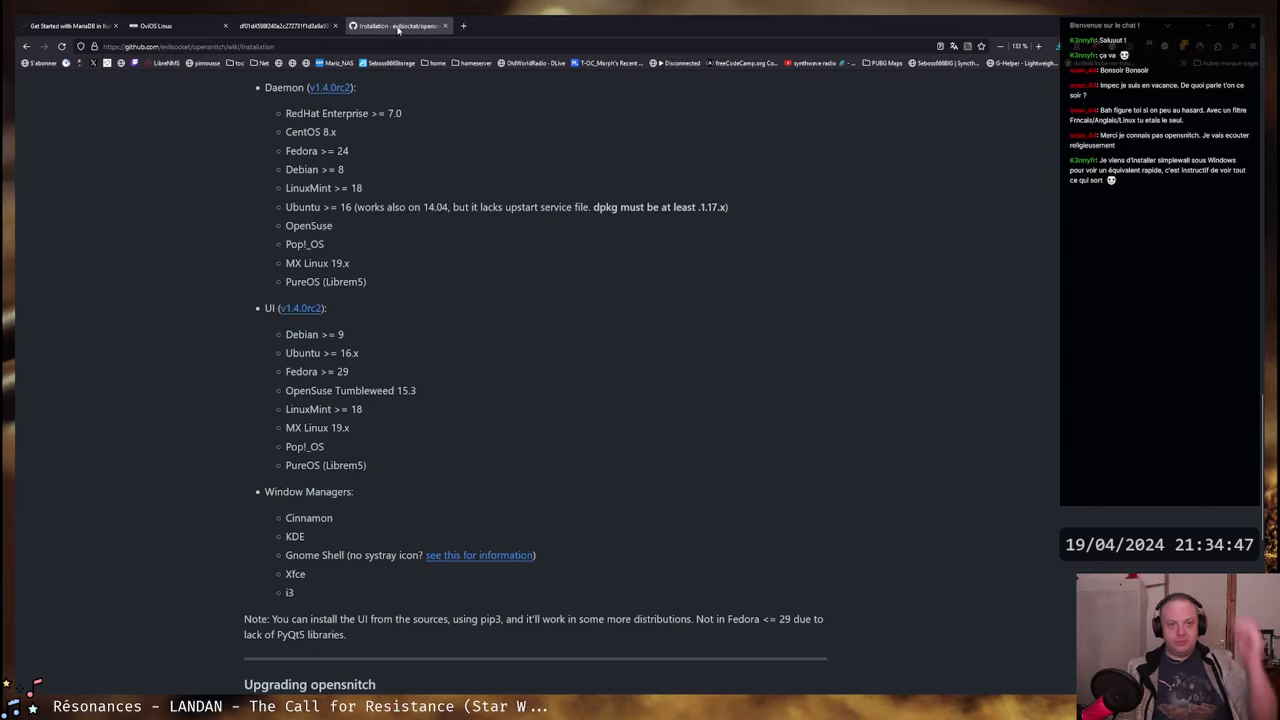
- Search 'simplewall' in a new tab and read the henrypp/simplewall GitHub repository README
left_click(463, 25)
type("simplewall")
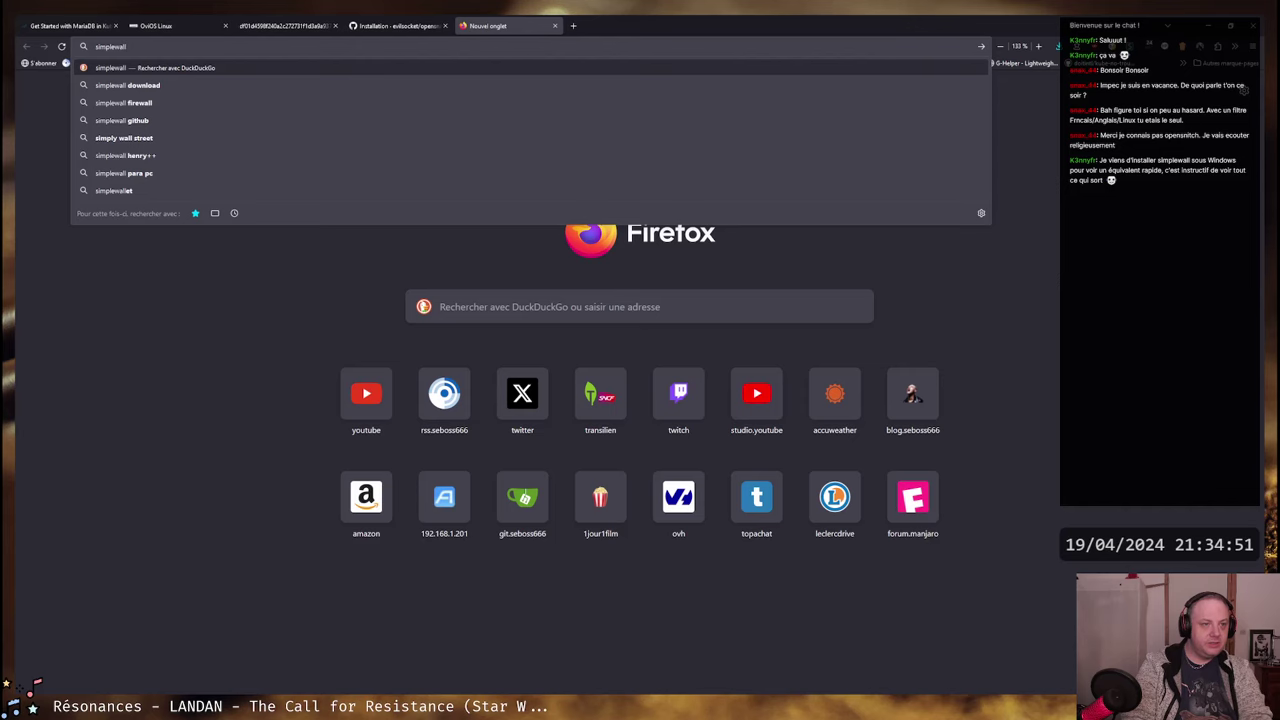
key("Return")
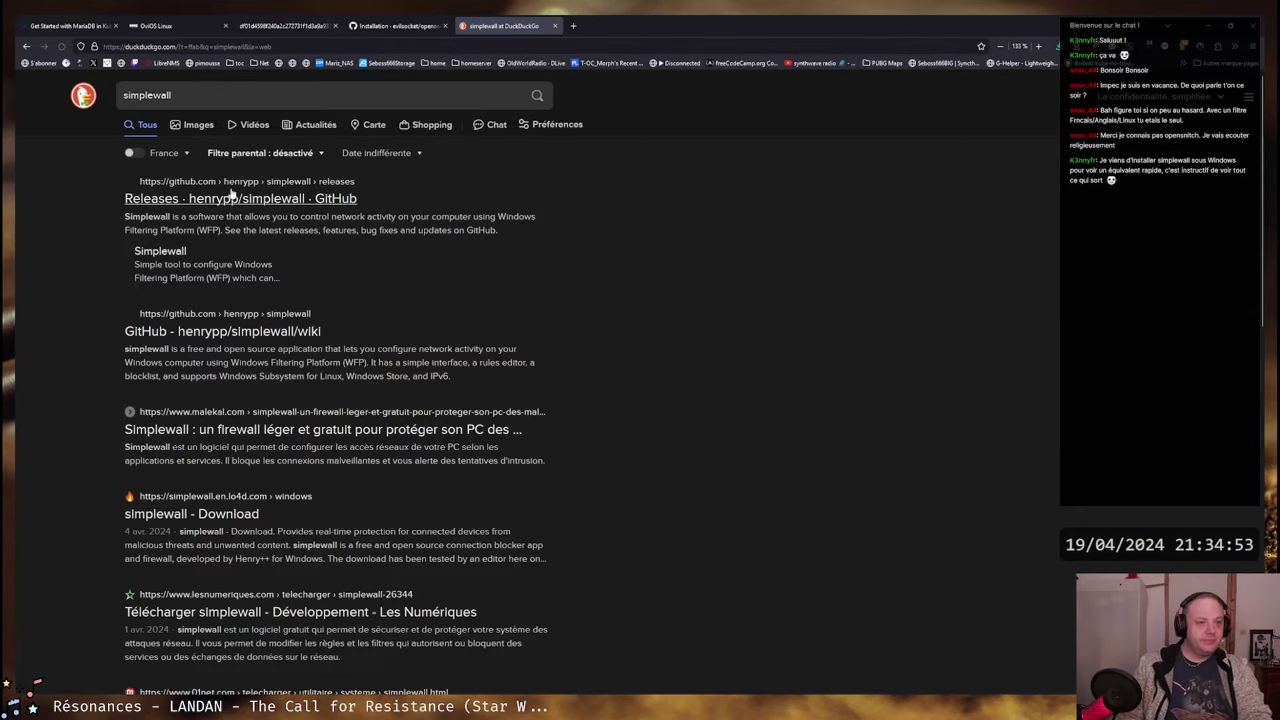
left_click(228, 200)
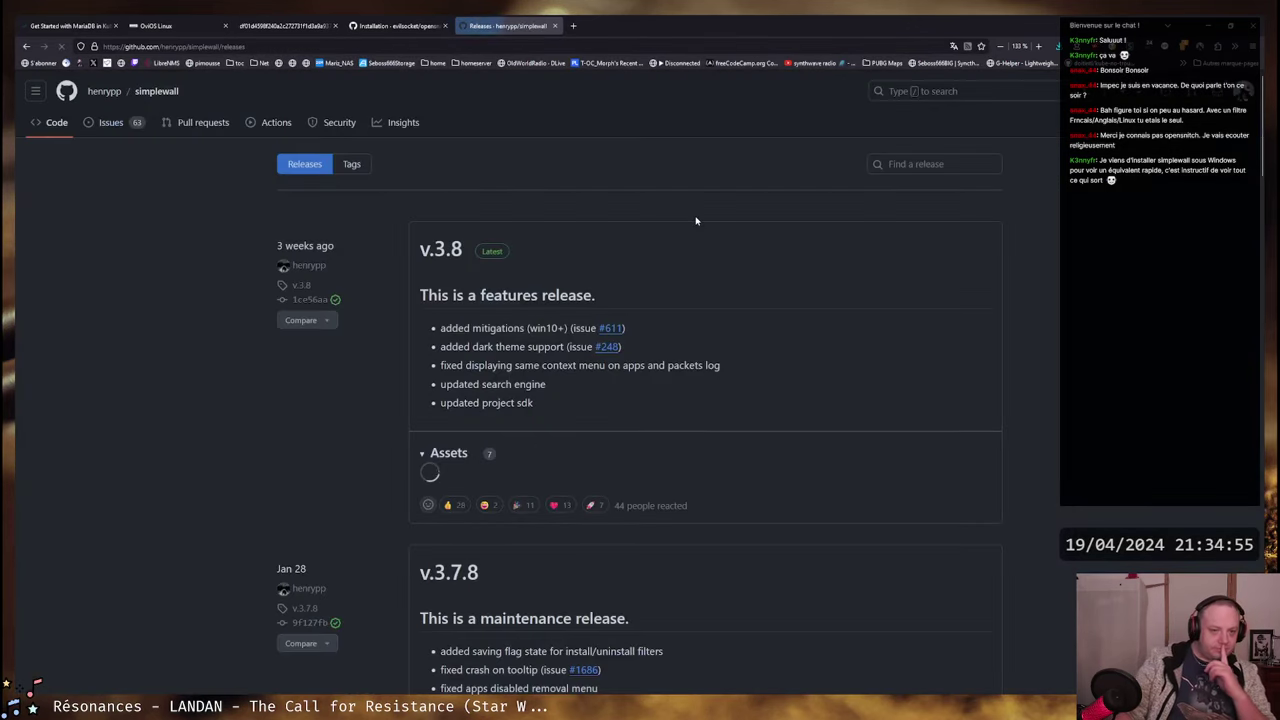
left_click(145, 91)
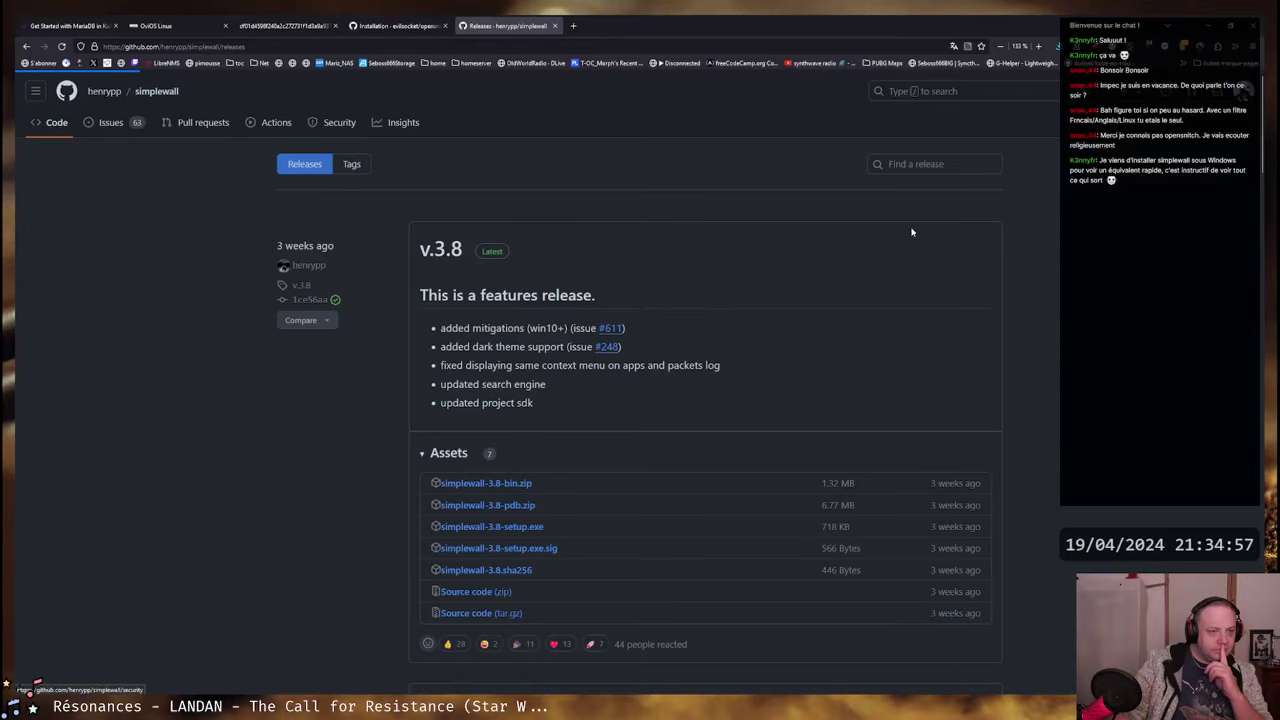
scroll(166, 395, "down", 8)
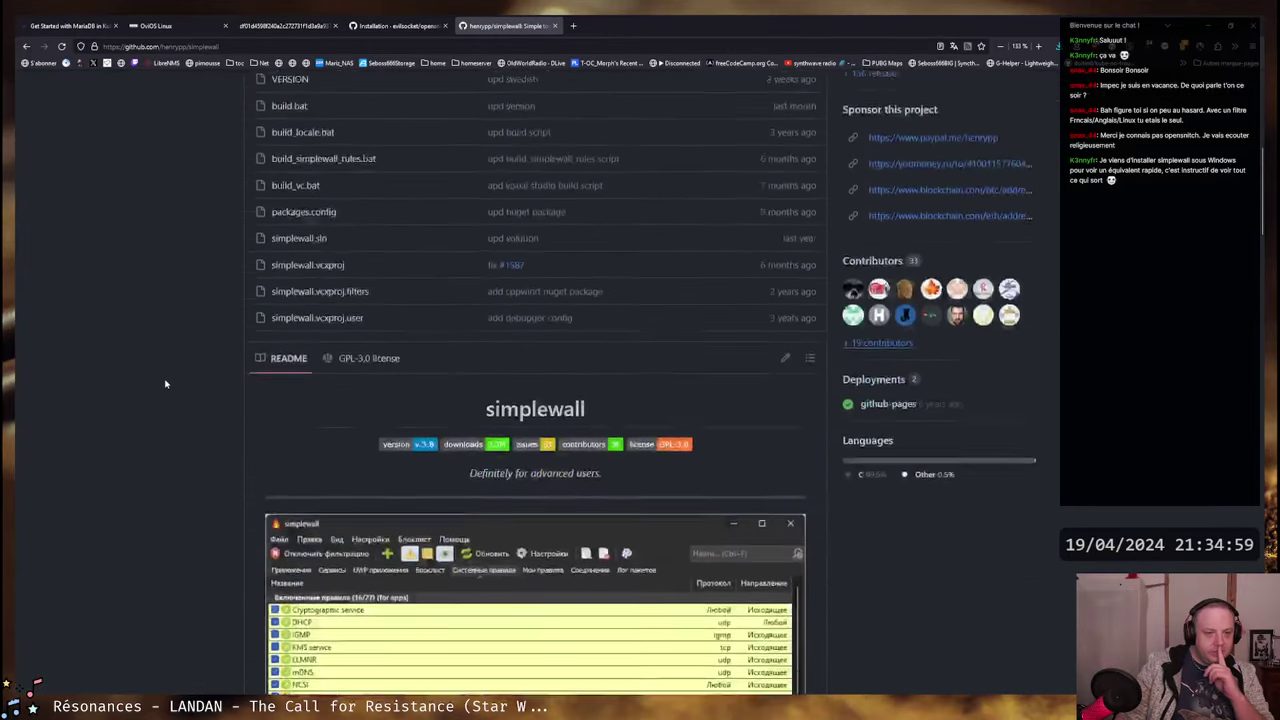
scroll(166, 383, "down", 2)
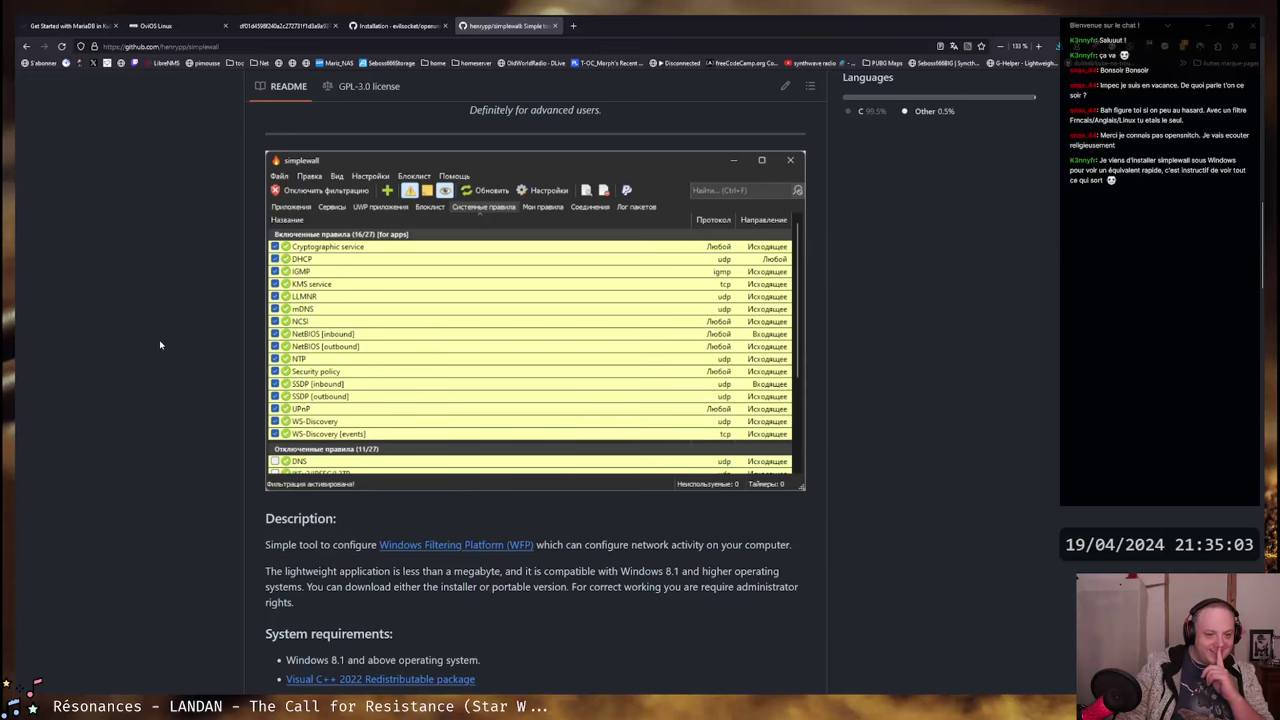
scroll(160, 345, "down", 2)
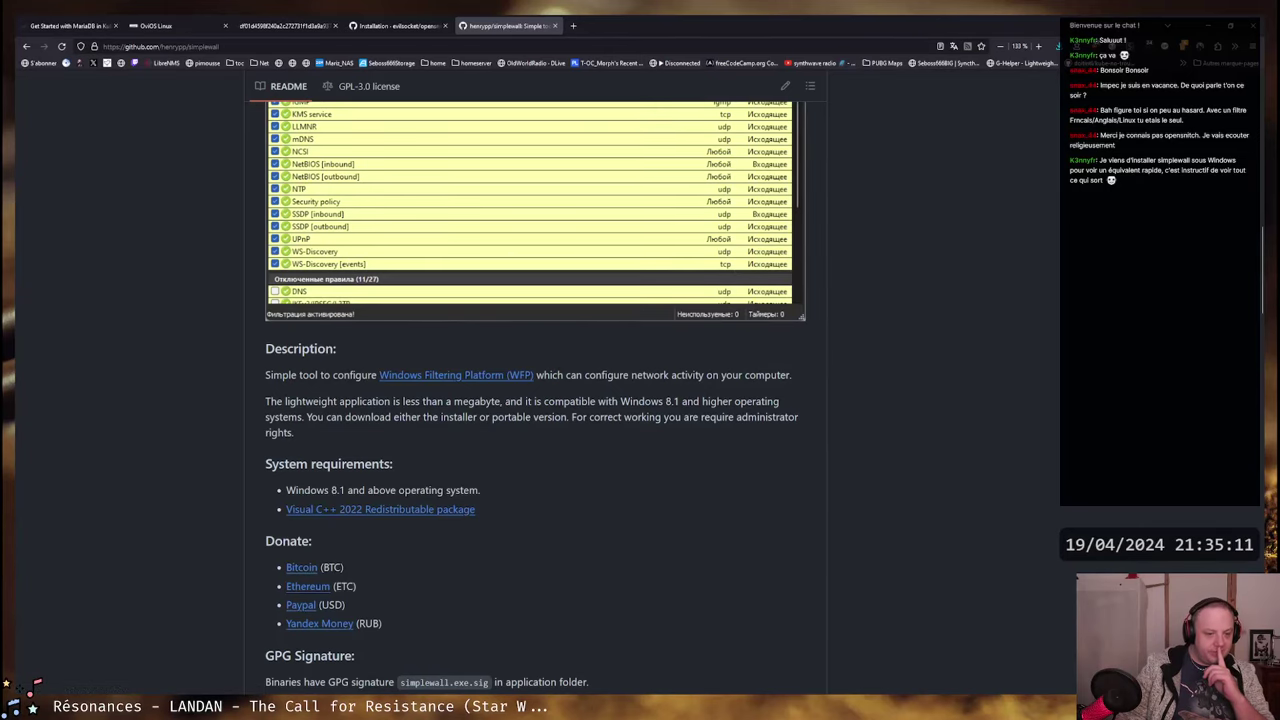
- Bring the Ubuntu VM window forward and move it higher on screen
key("alt+Tab")
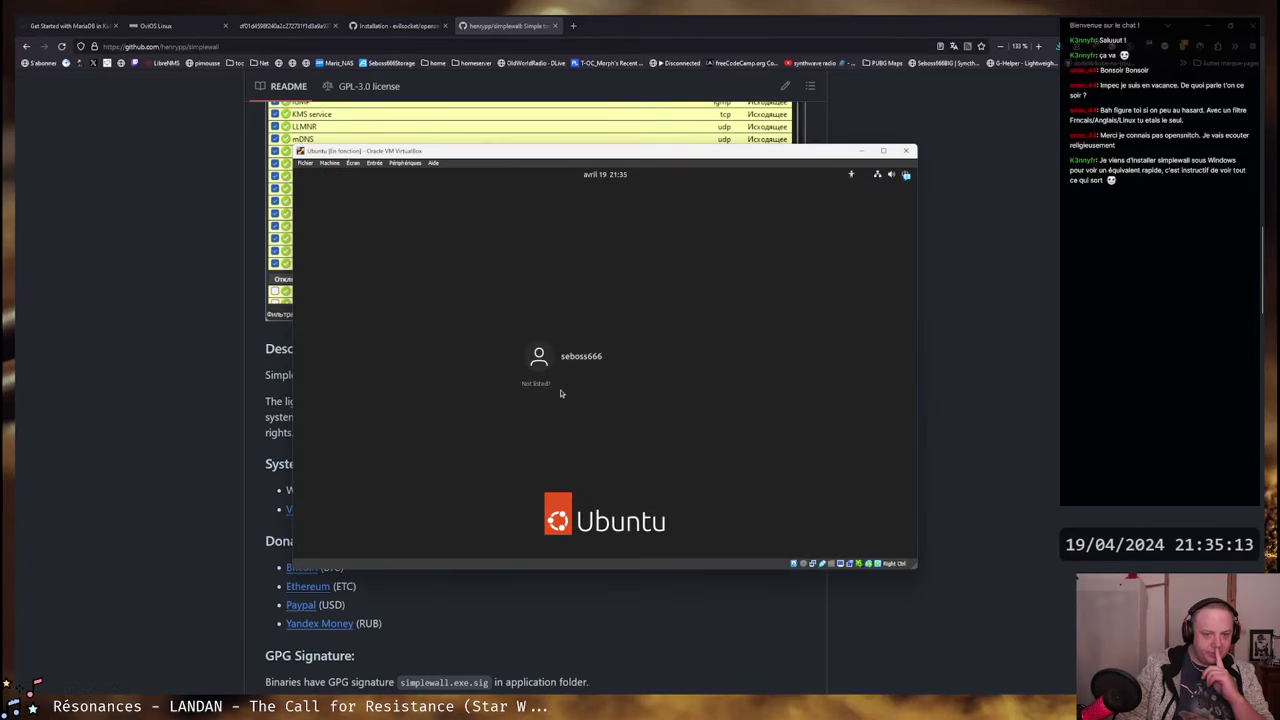
left_click_drag(620, 151, 788, 447)
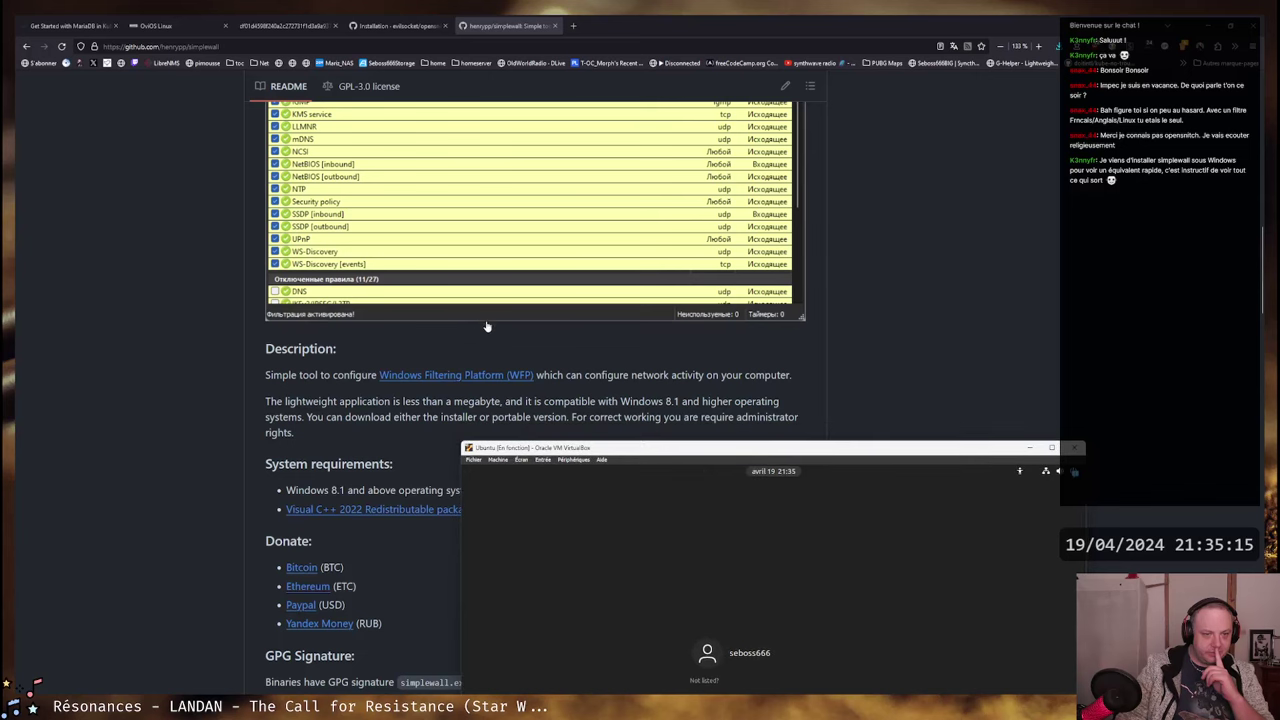
scroll(496, 333, "up", 2)
scroll(496, 333, "up", 1)
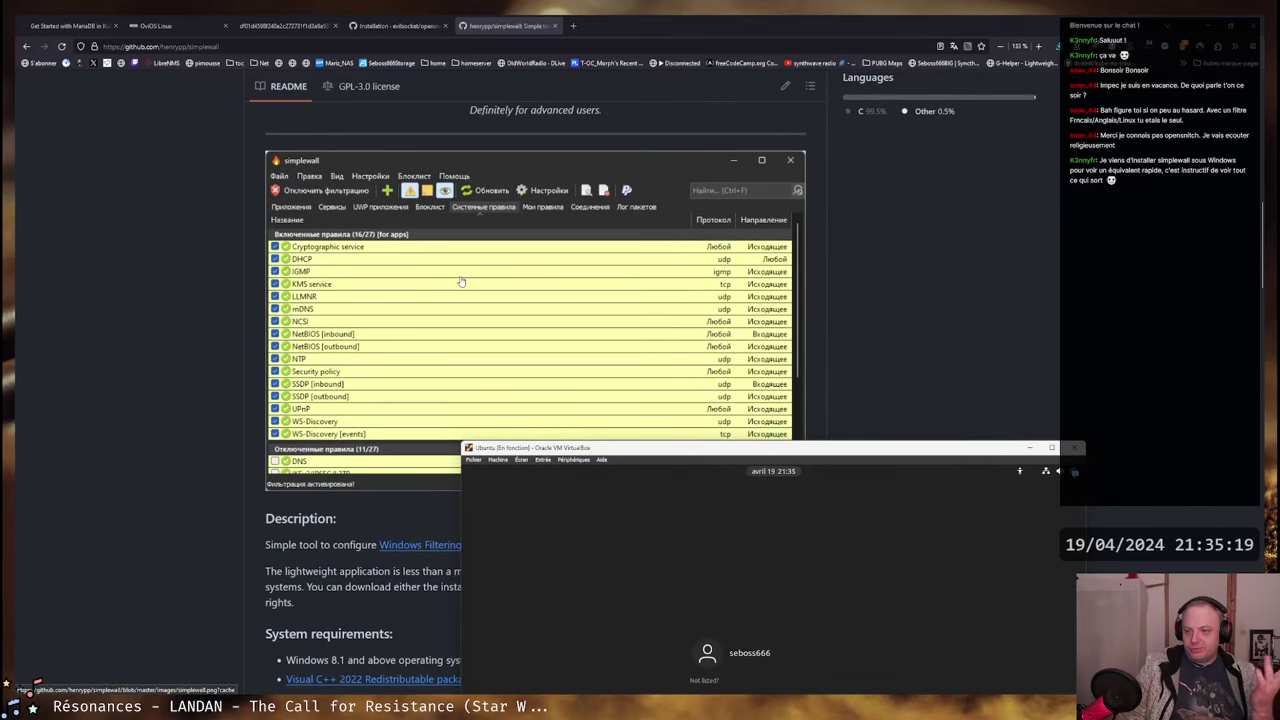
scroll(467, 279, "down", 5)
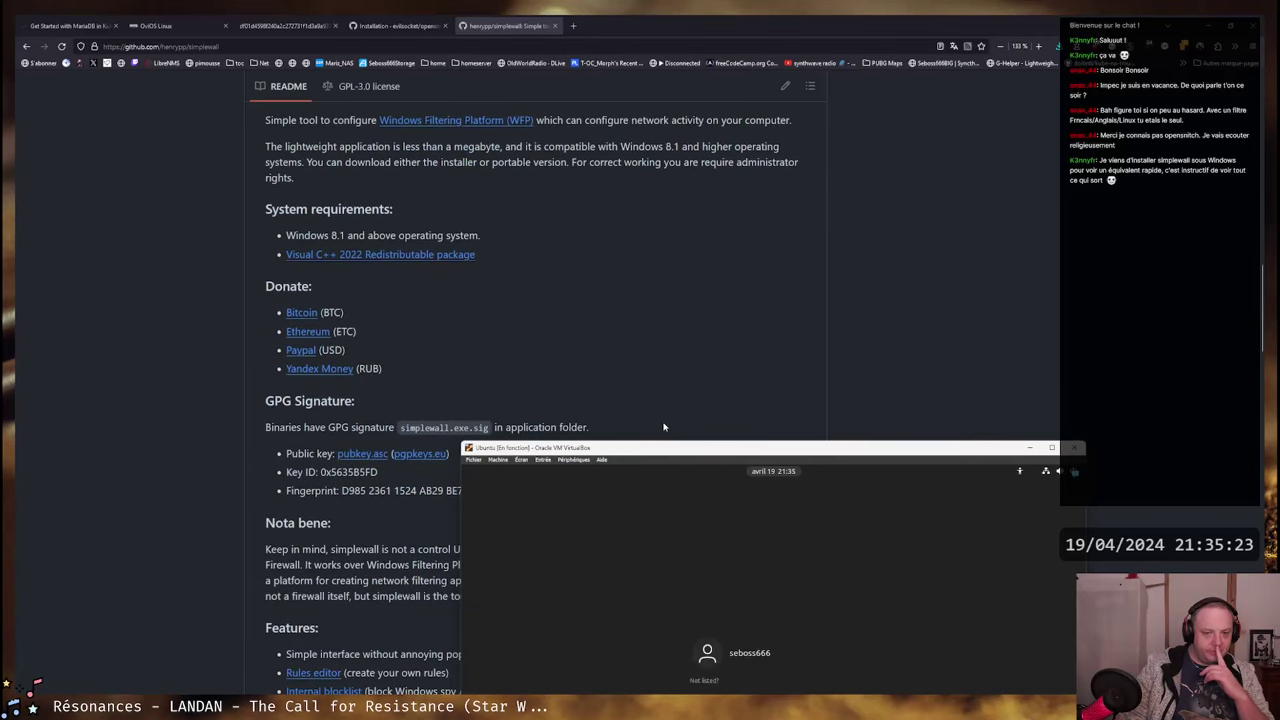
left_click_drag(687, 452, 607, 172)
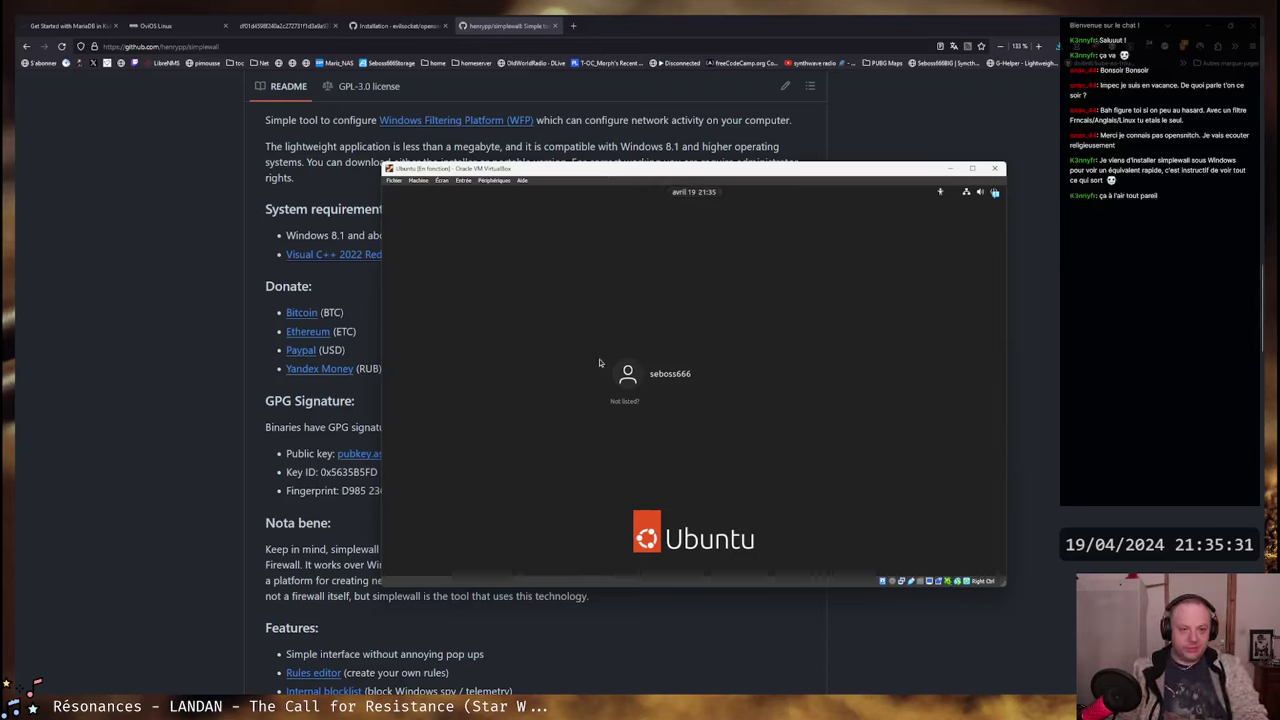
- Select the user account and test the password field's show-characters toggle
left_click(660, 374)
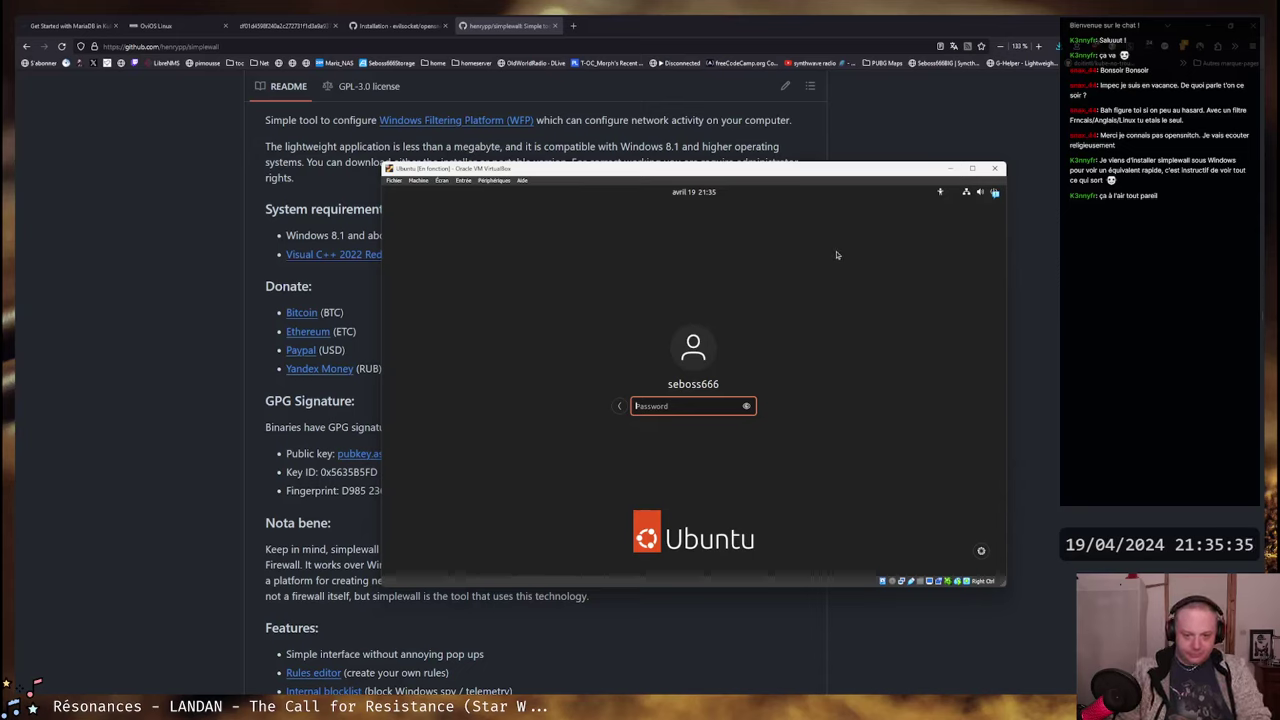
left_click(745, 406)
type("qqq")
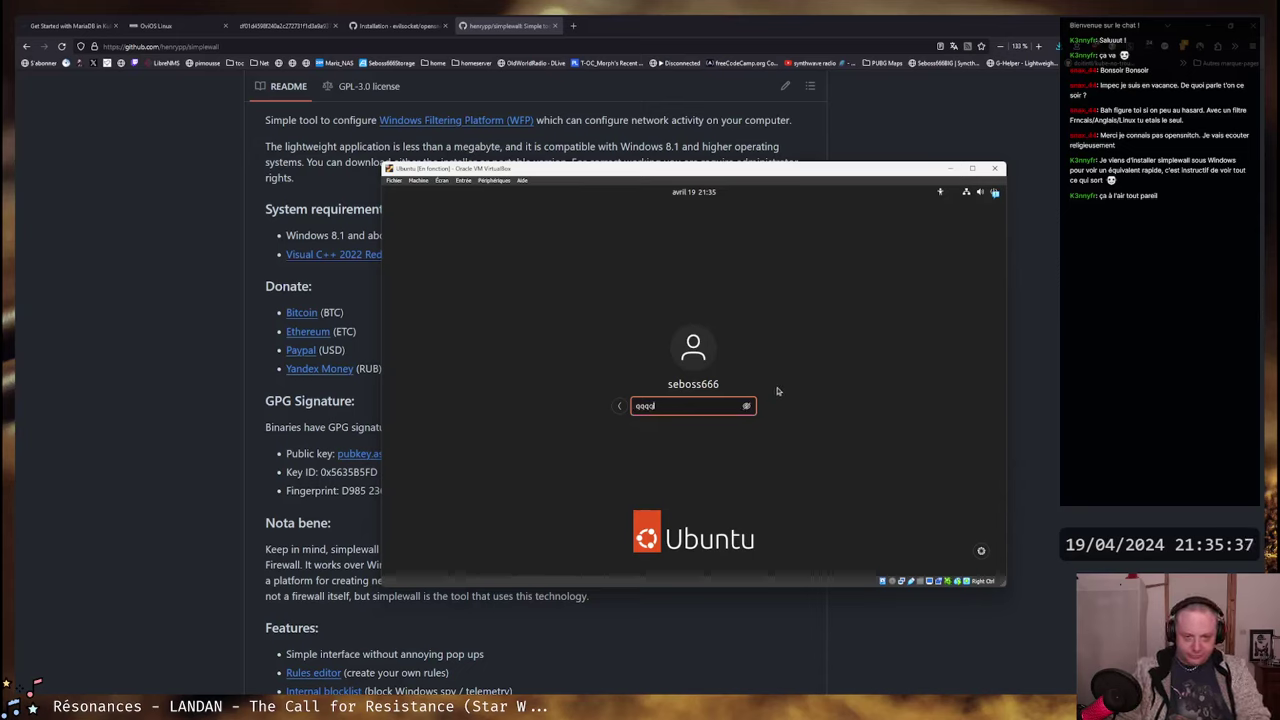
key("BackSpace")
key("BackSpace")
key("BackSpace")
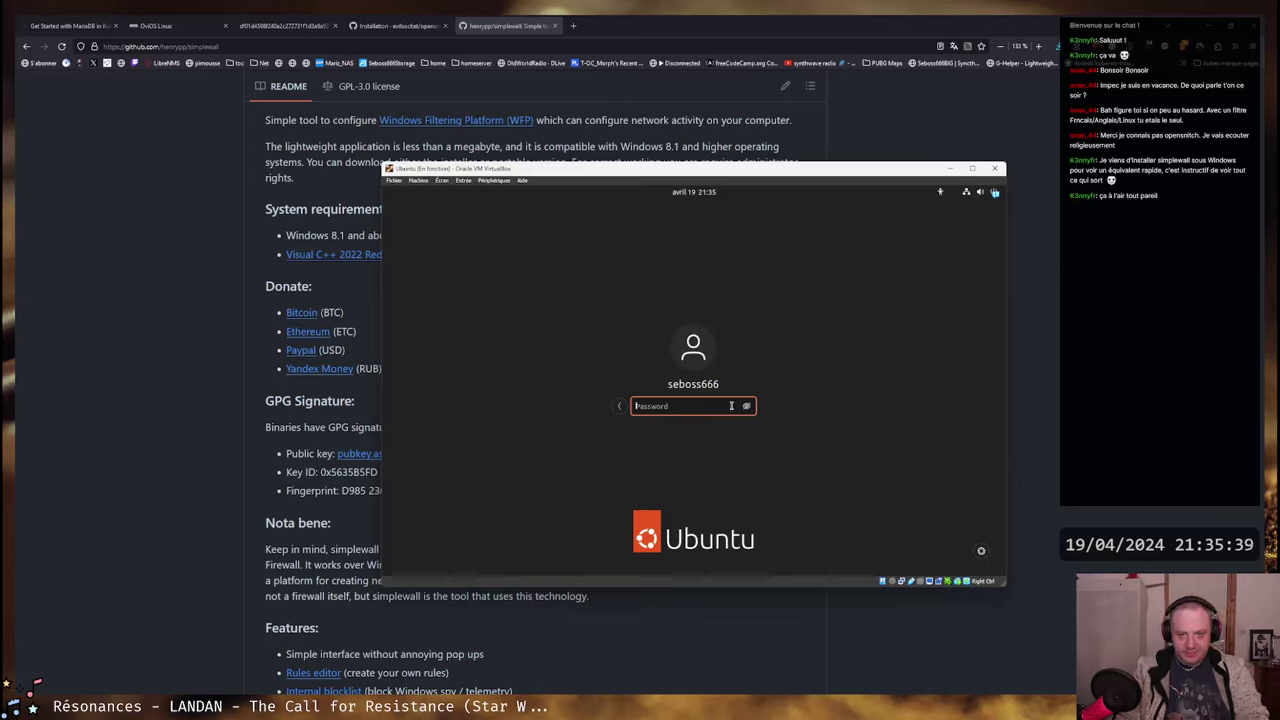
- Choose the Ubuntu on Xorg session, checking the system, accessibility and calendar menus
left_click(980, 193)
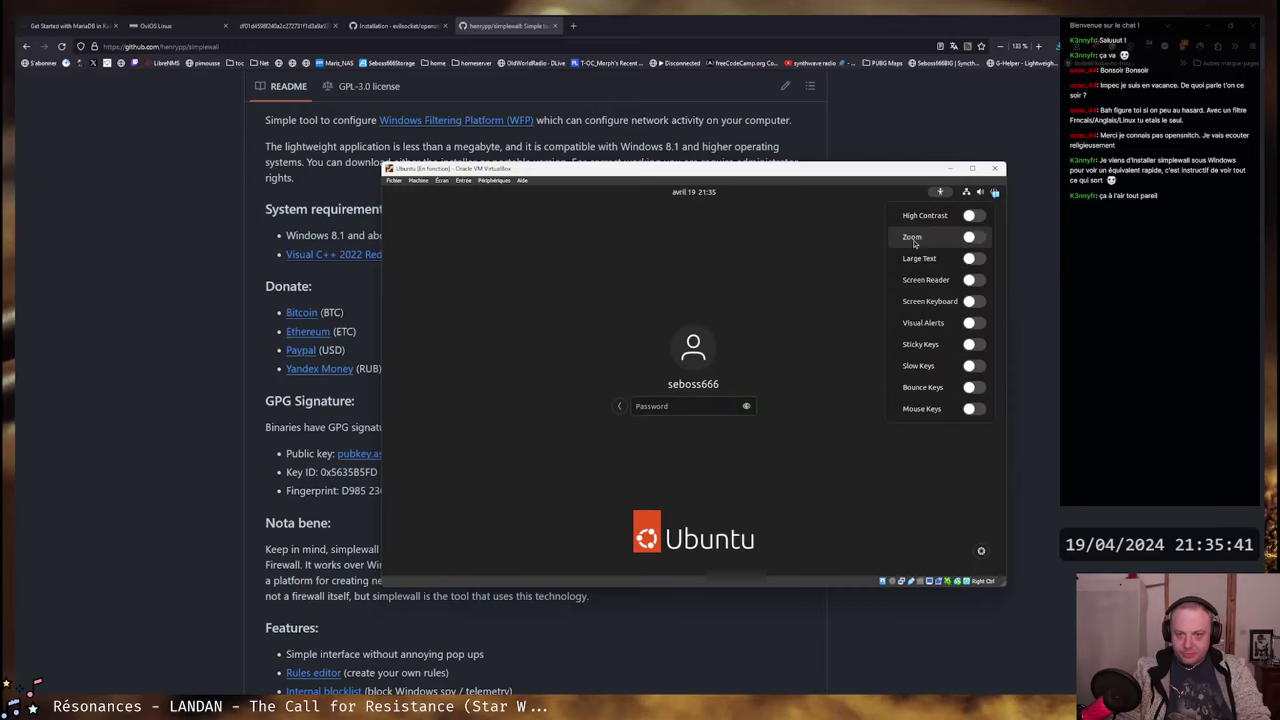
key("Escape")
left_click(940, 193)
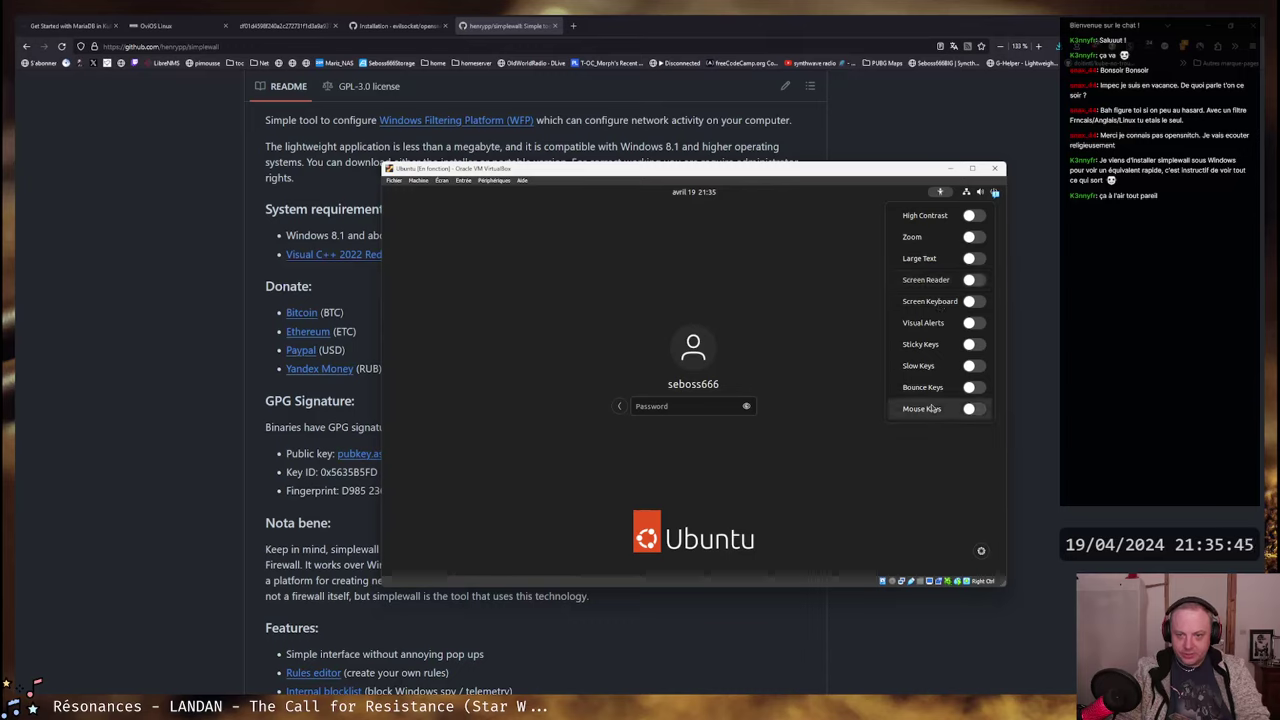
left_click(940, 193)
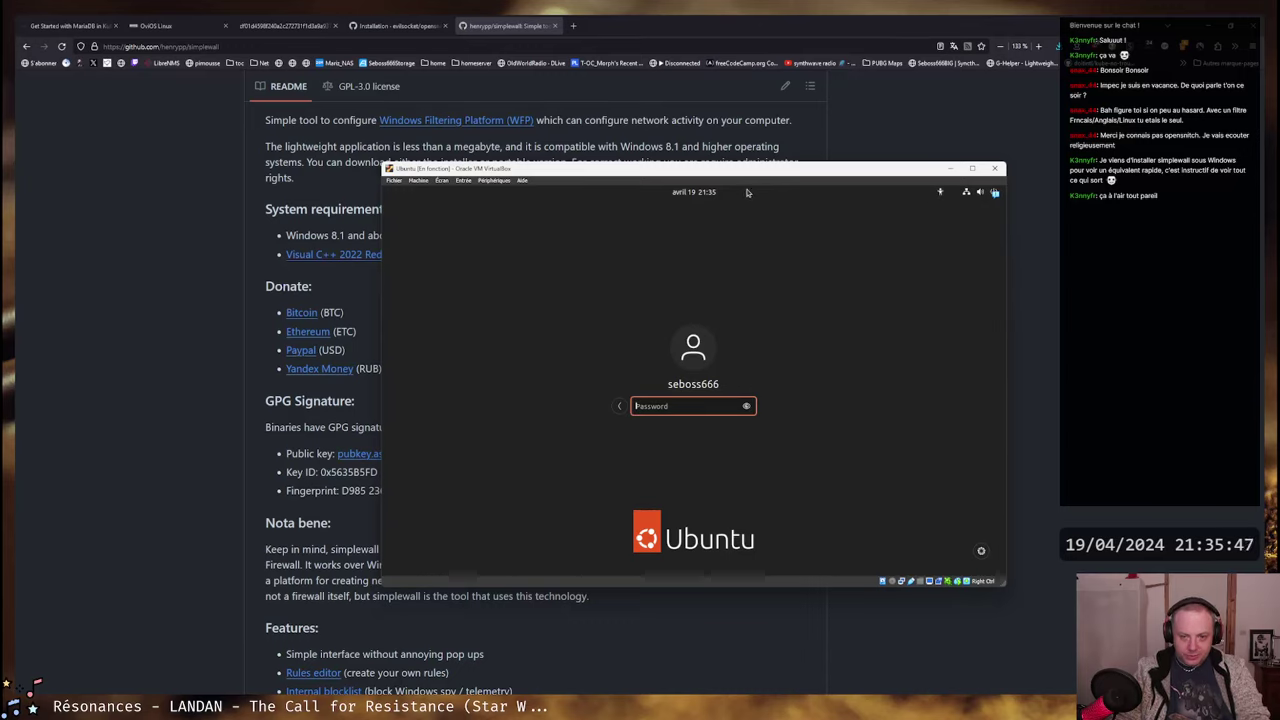
left_click(980, 549)
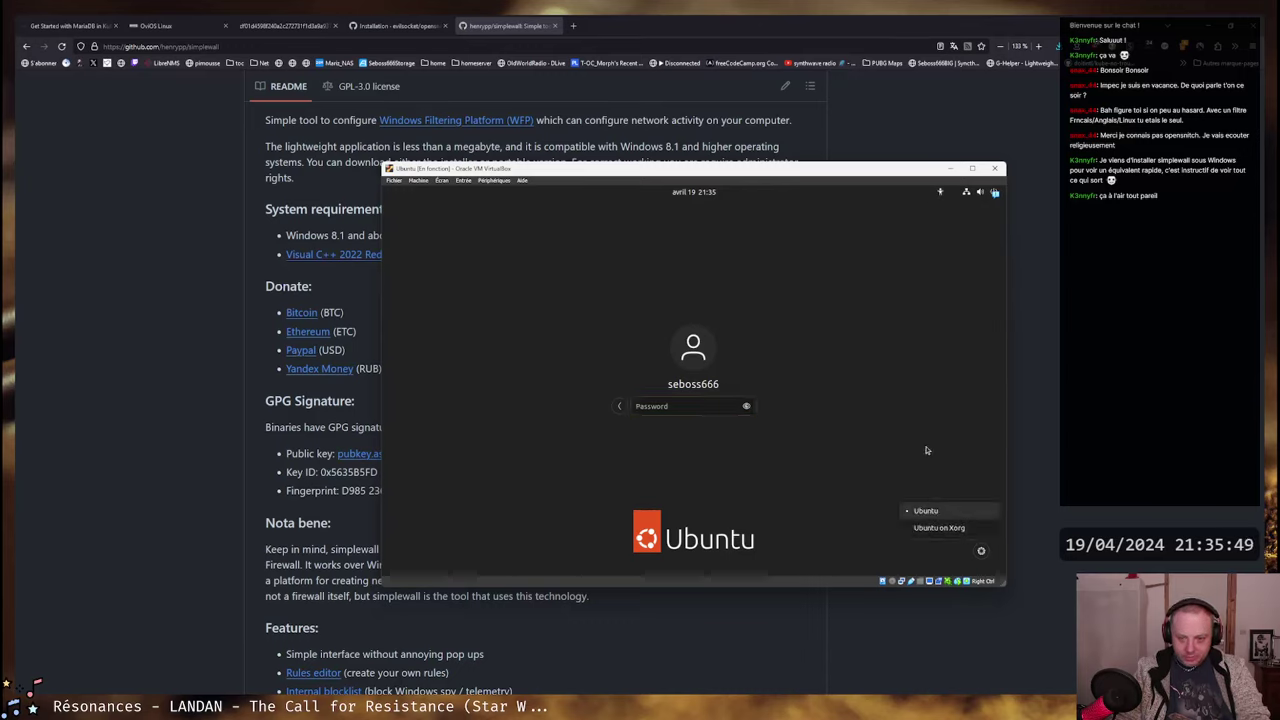
left_click(934, 528)
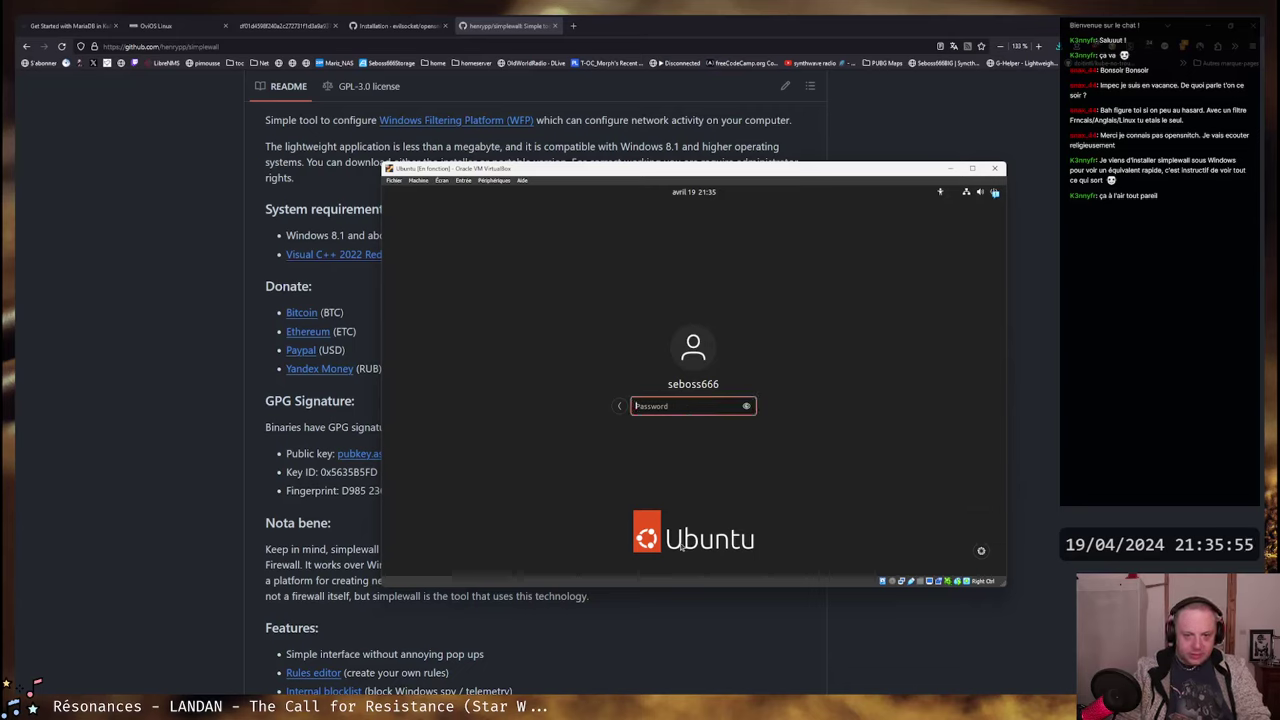
left_click(996, 192)
key("Escape")
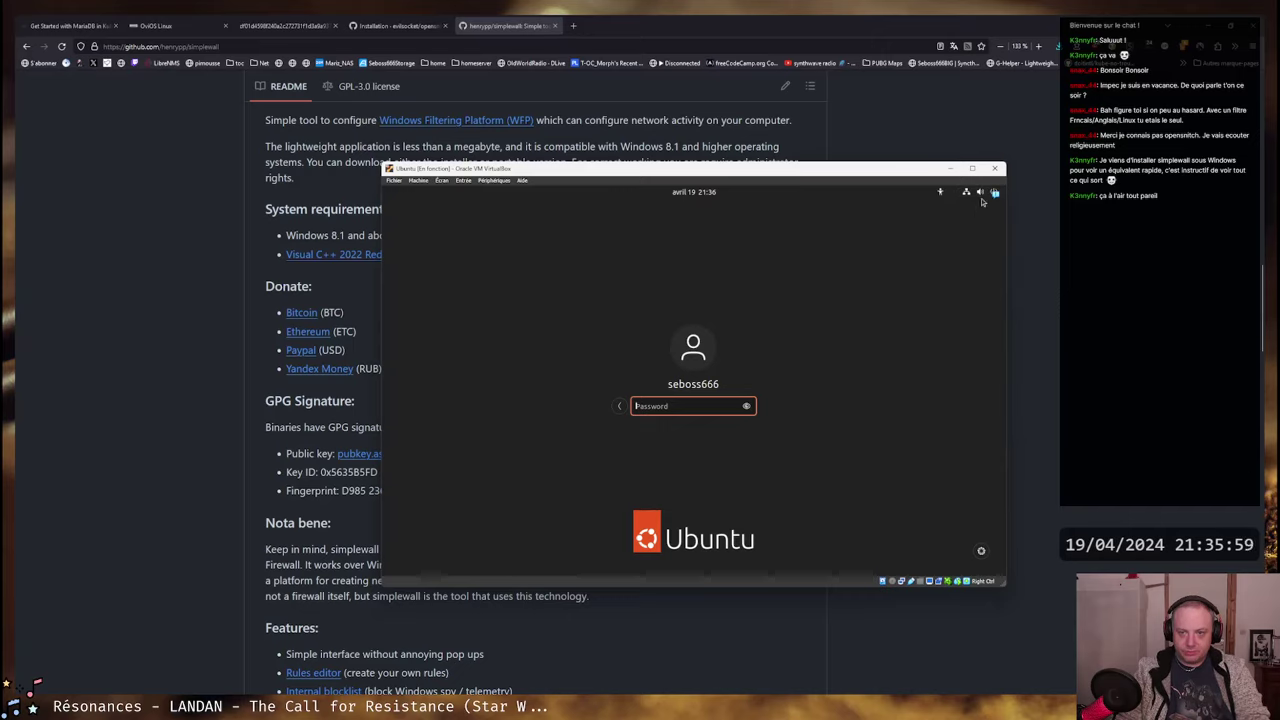
left_click(984, 195)
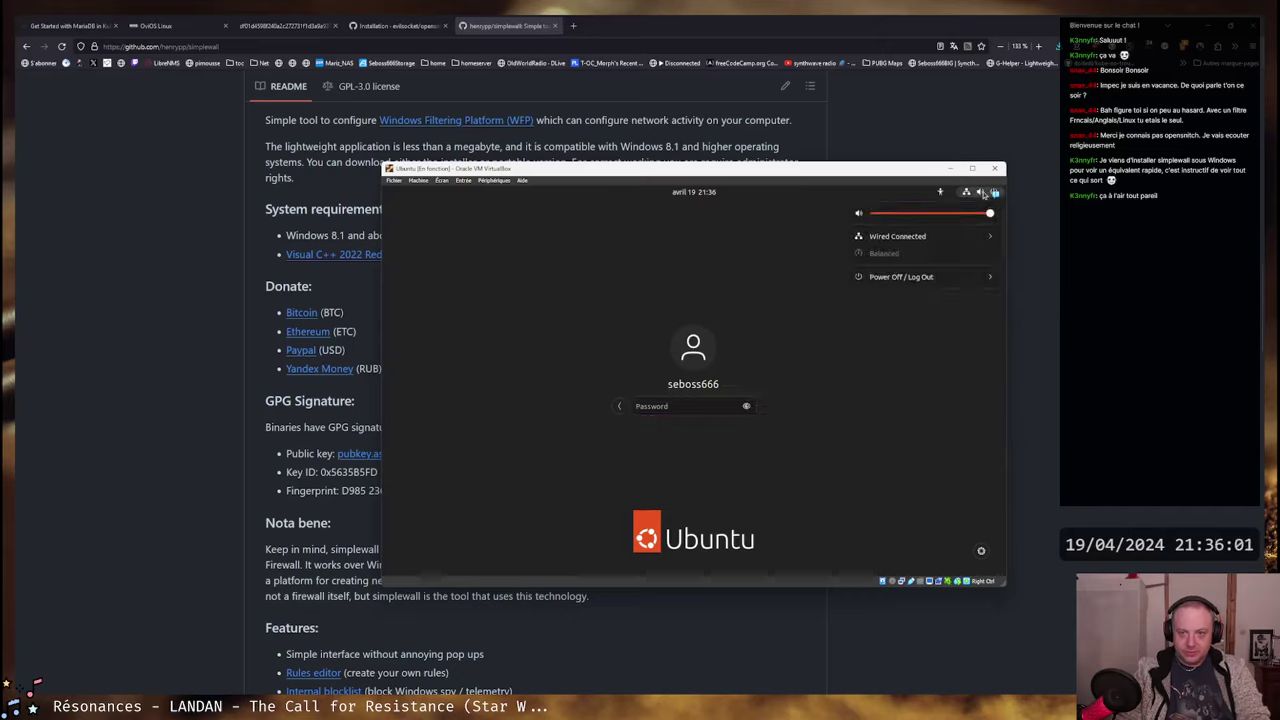
left_click(984, 195)
left_click(940, 191)
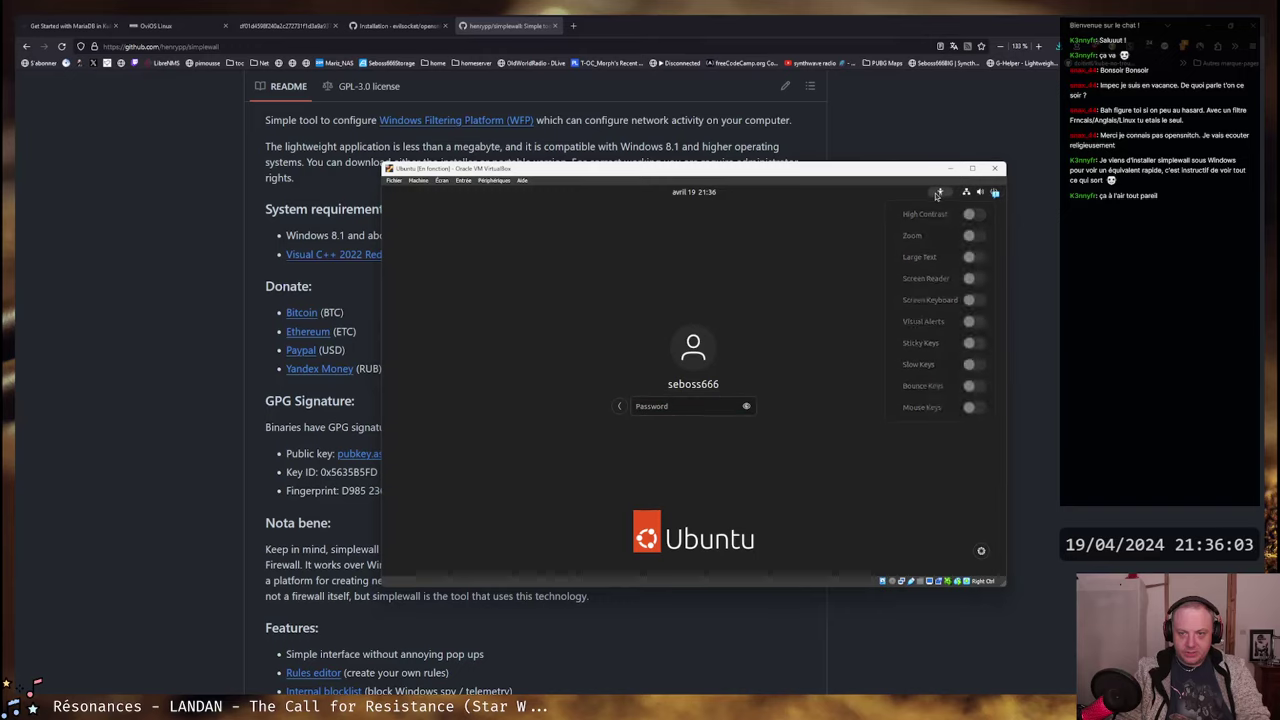
key("Escape")
left_click(694, 192)
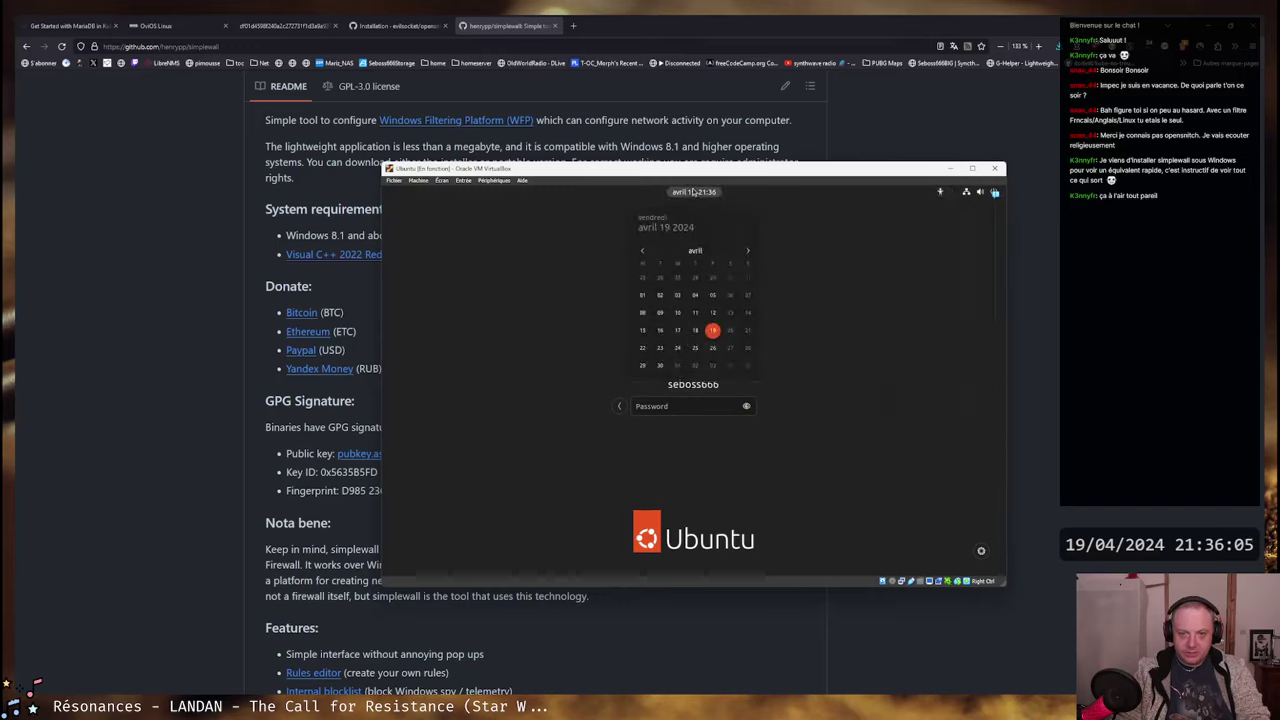
left_click(694, 192)
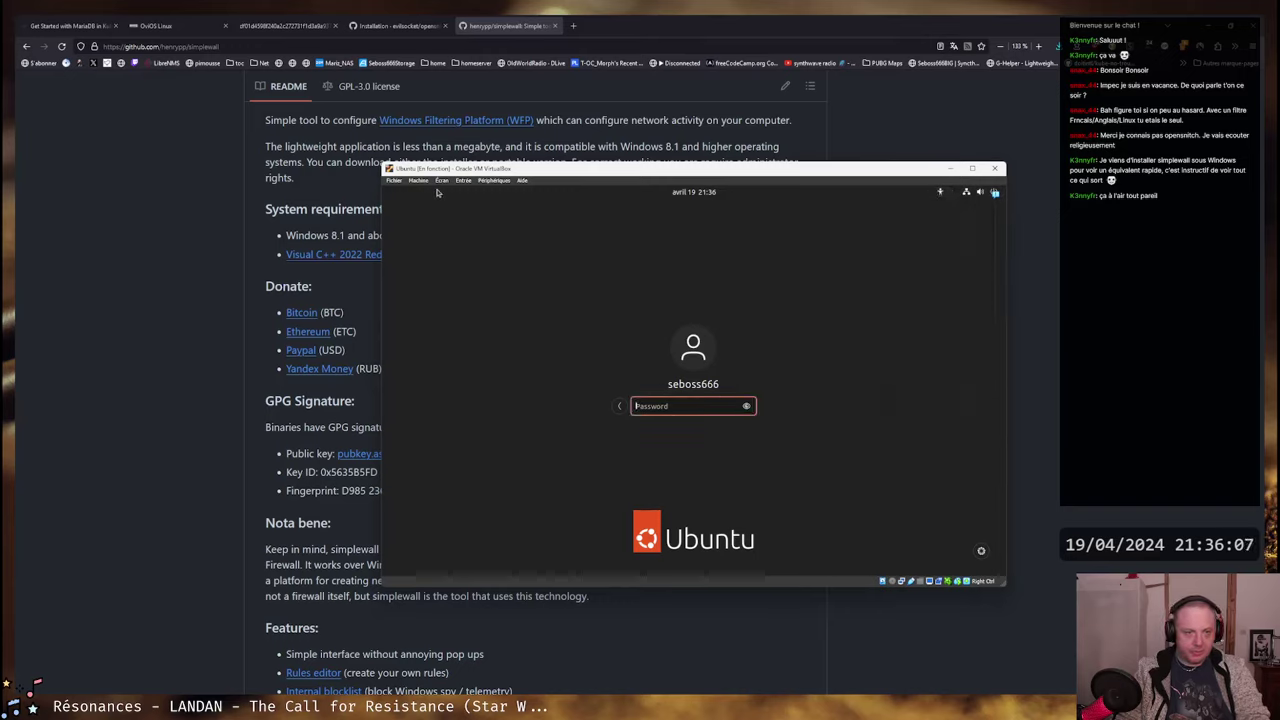
- Type the account password and reveal it to check for a typo
type("*****")
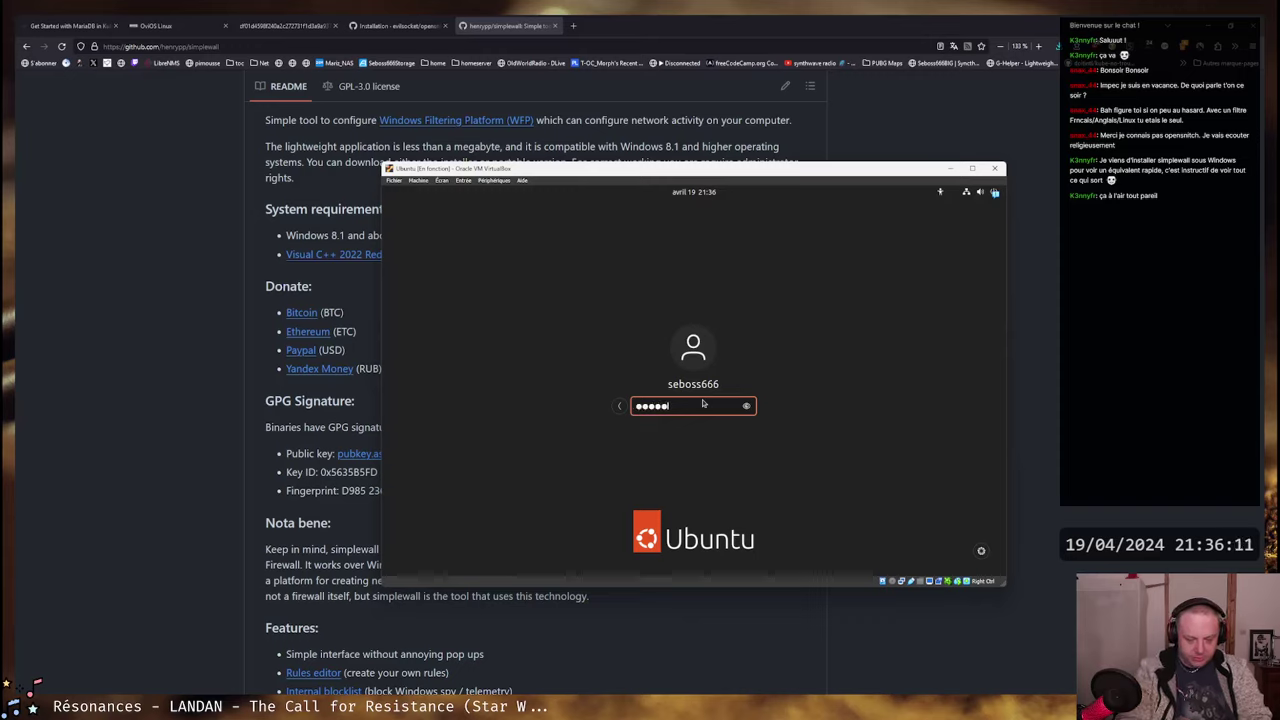
type("eme")
left_click(746, 406)
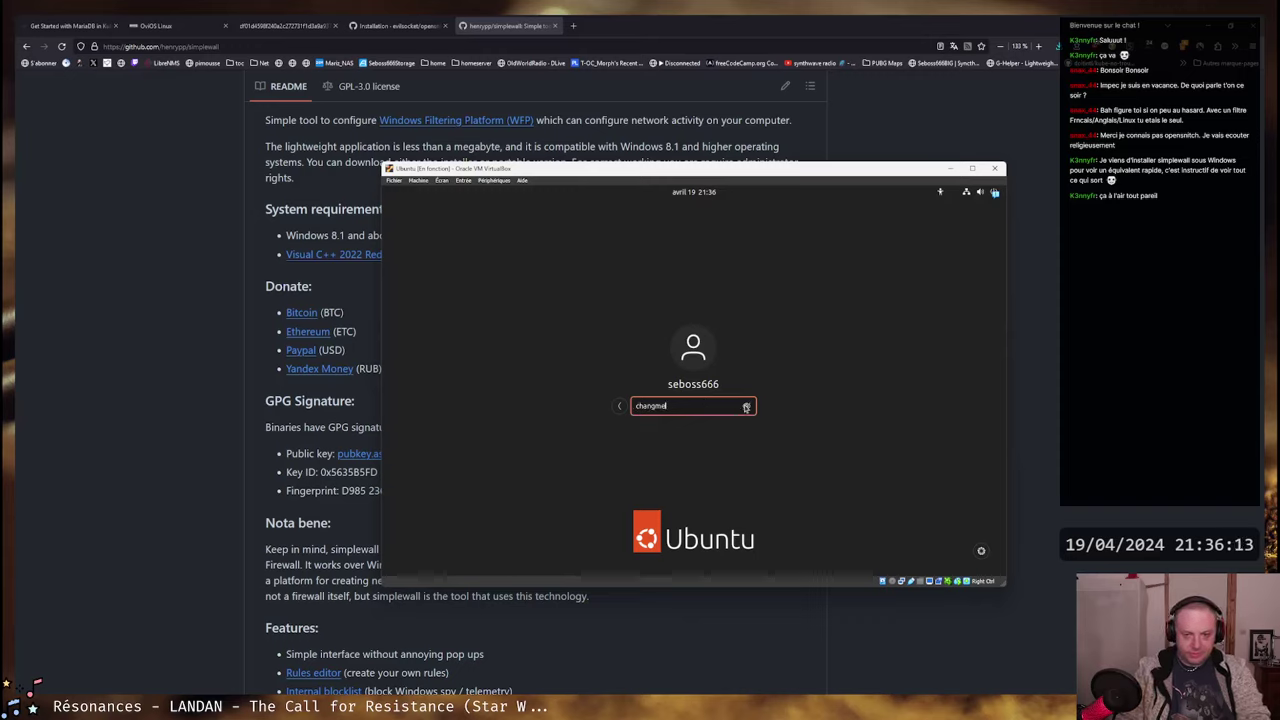
key("Left")
key("Left")
- Correct the password, hide it again, and submit the login
type("e")
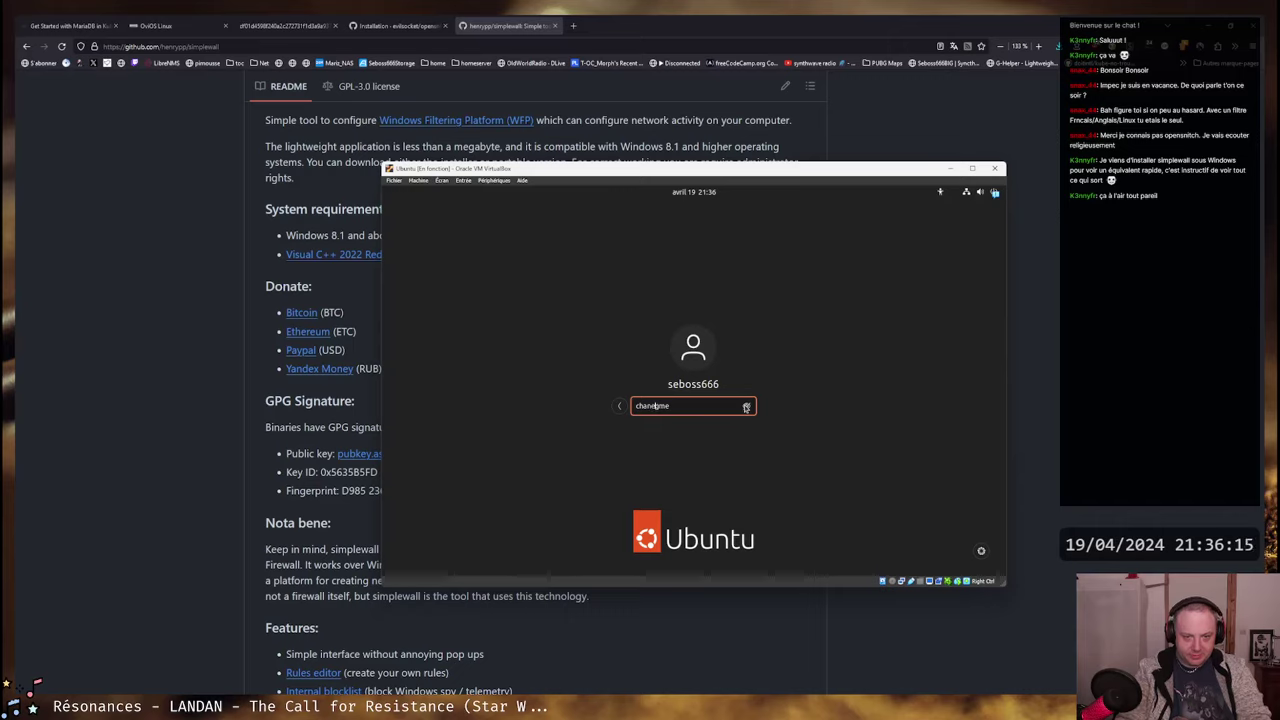
type("e")
left_click(746, 406)
key("Return")
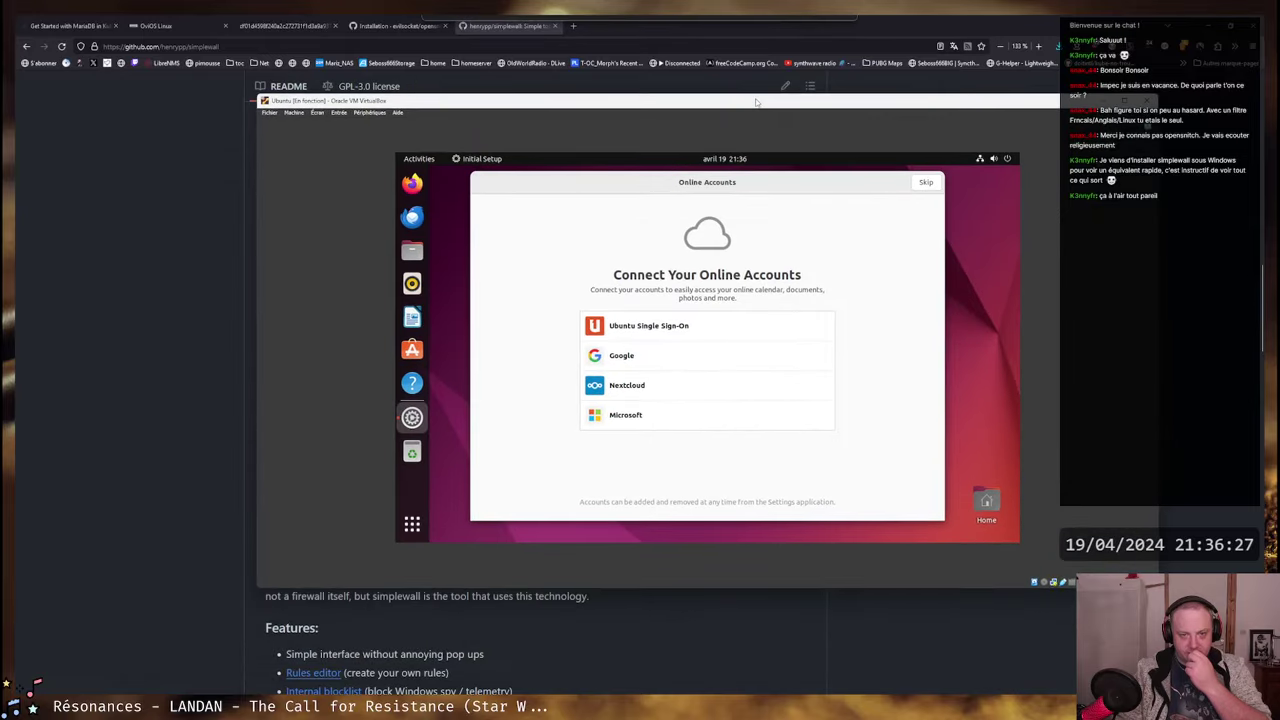
- Skip Online Accounts, Ubuntu Pro and system-info sharing in the initial setup
left_click(926, 182)
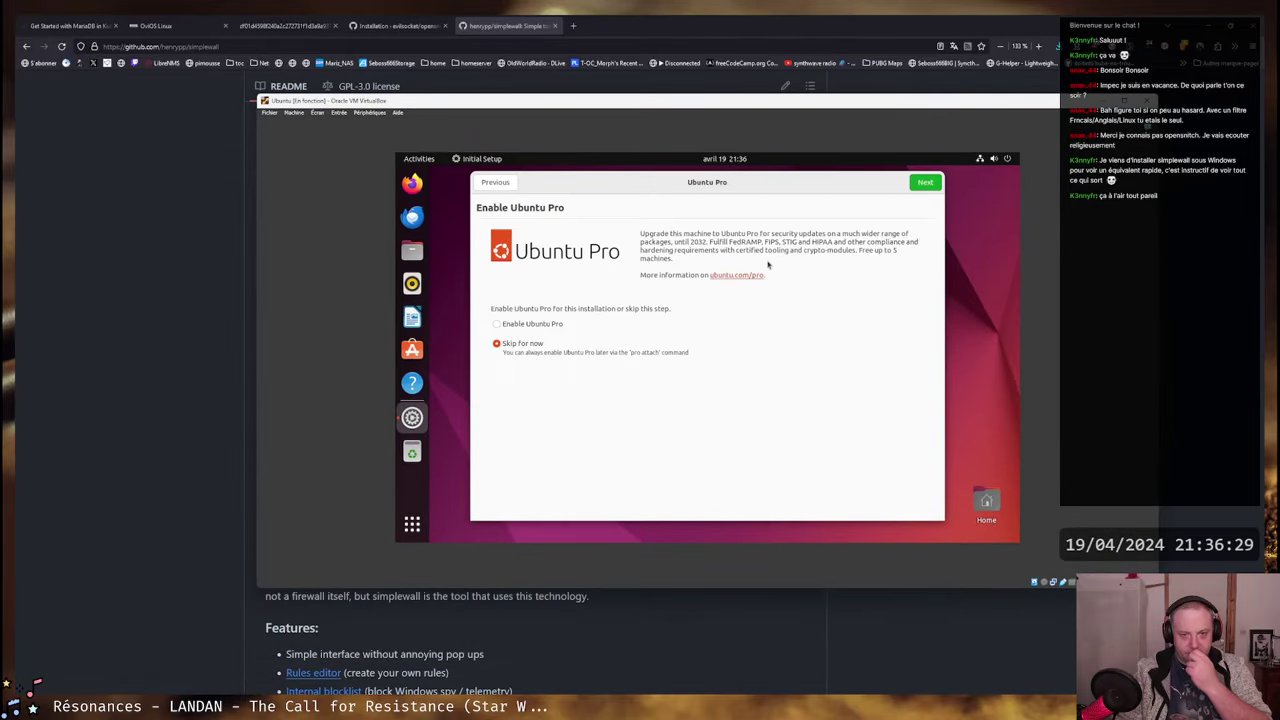
left_click(925, 182)
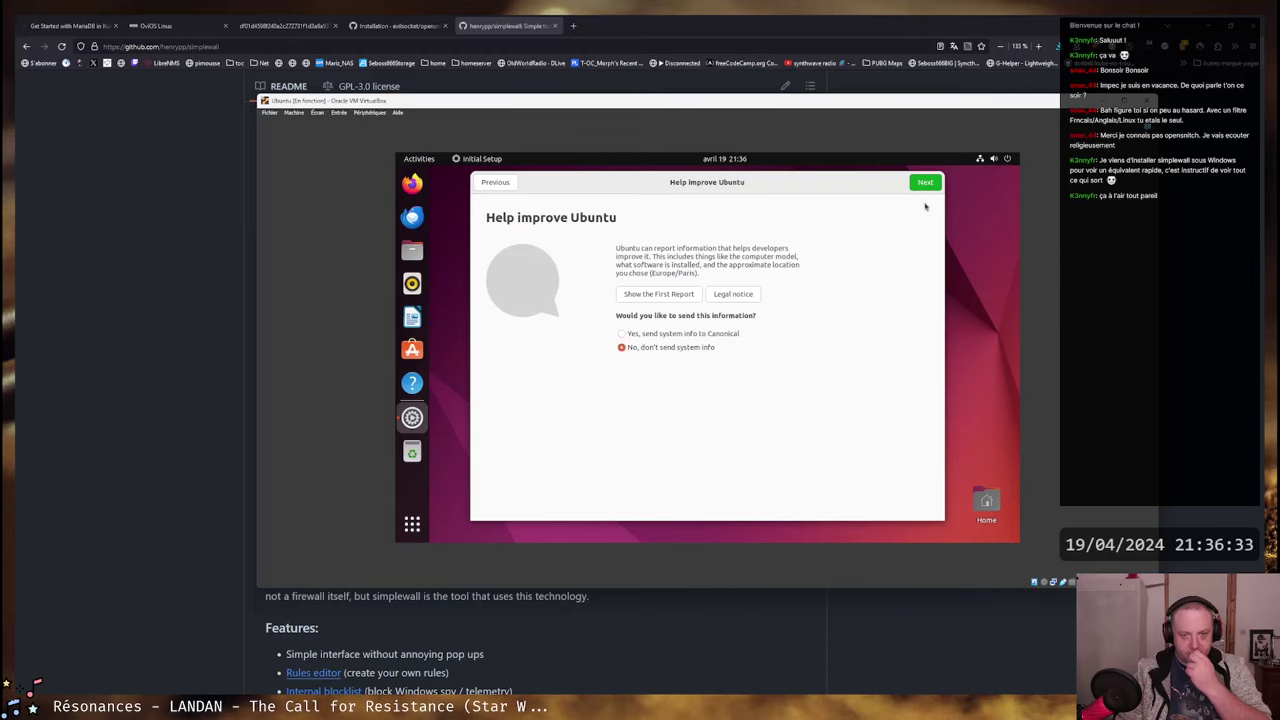
left_click(929, 183)
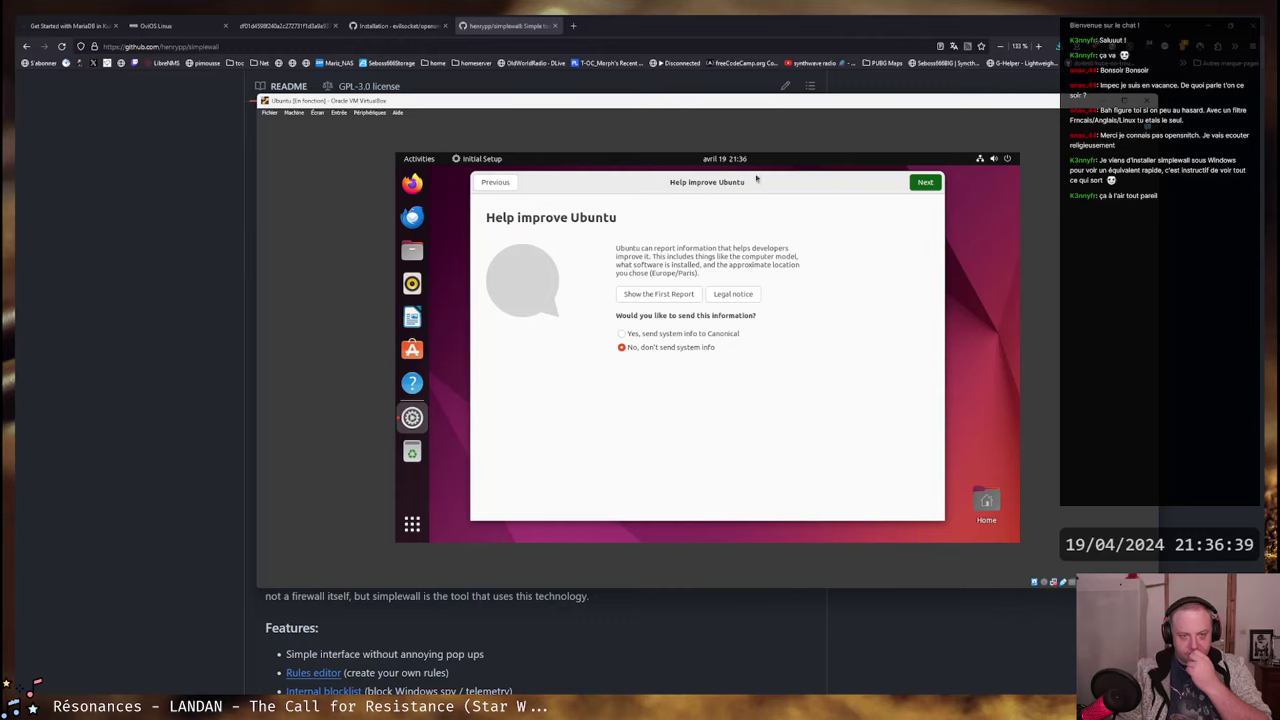
left_click(1005, 159)
- Switch the desktop to the Dark style in Appearance settings
left_click(895, 245)
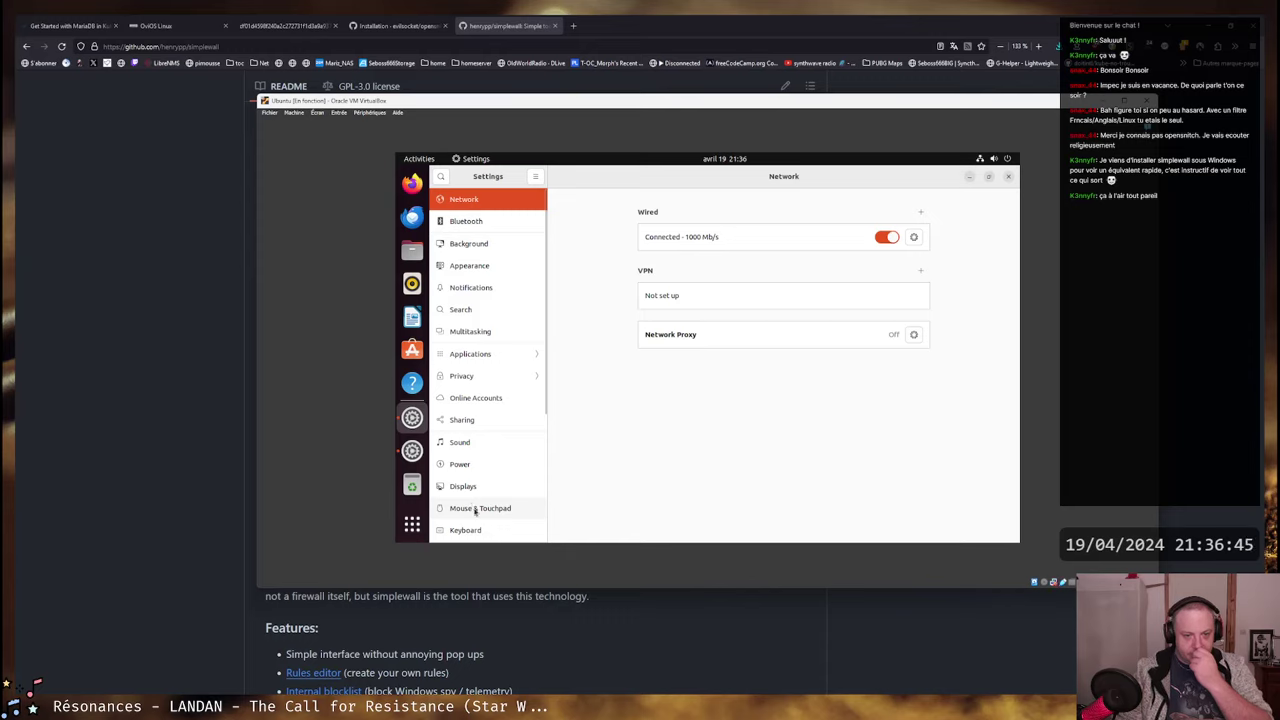
left_click(485, 265)
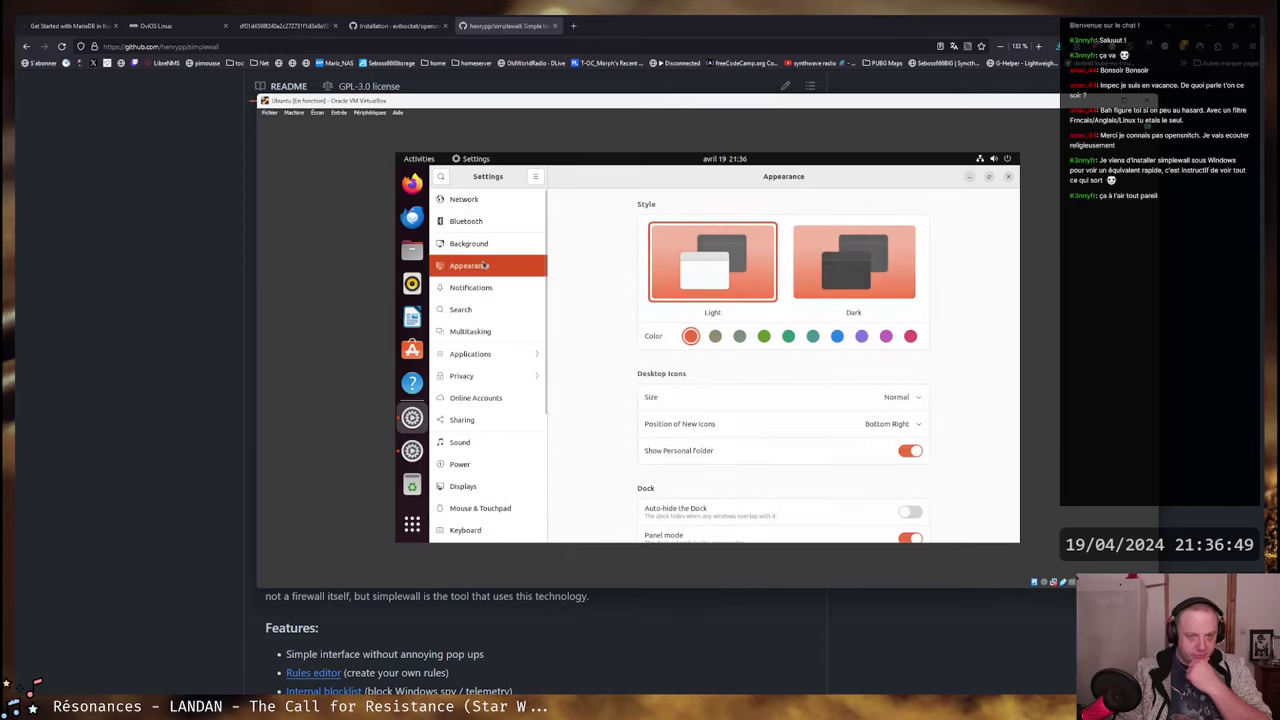
left_click(853, 262)
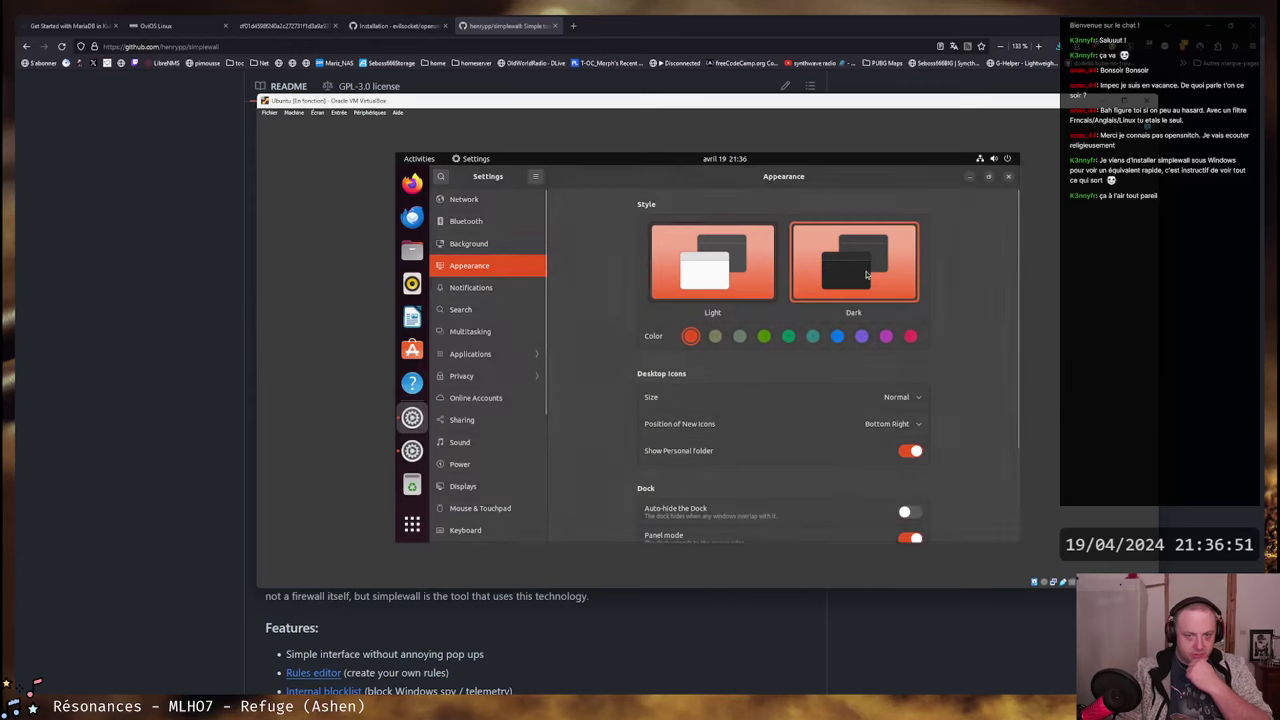
- Open Language Support from Region & Language and try reordering the language preference list
scroll(546, 275, "down", 2)
scroll(546, 275, "down", 3)
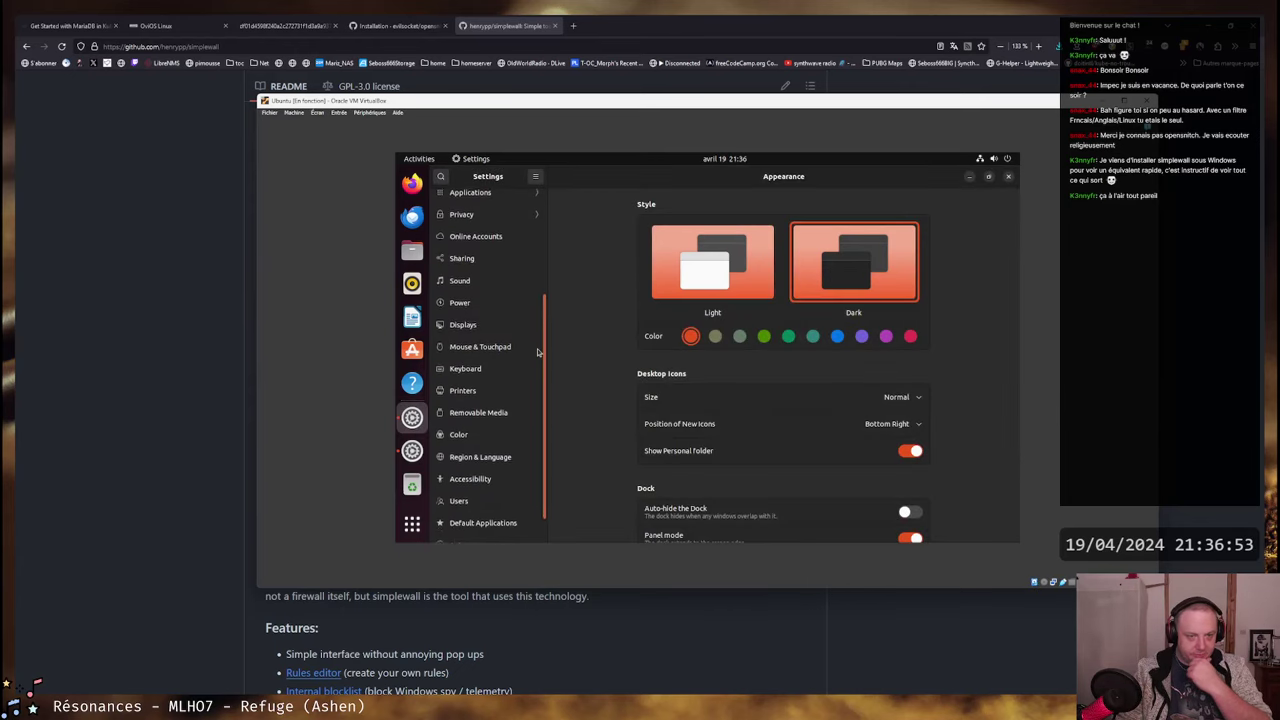
left_click(483, 420)
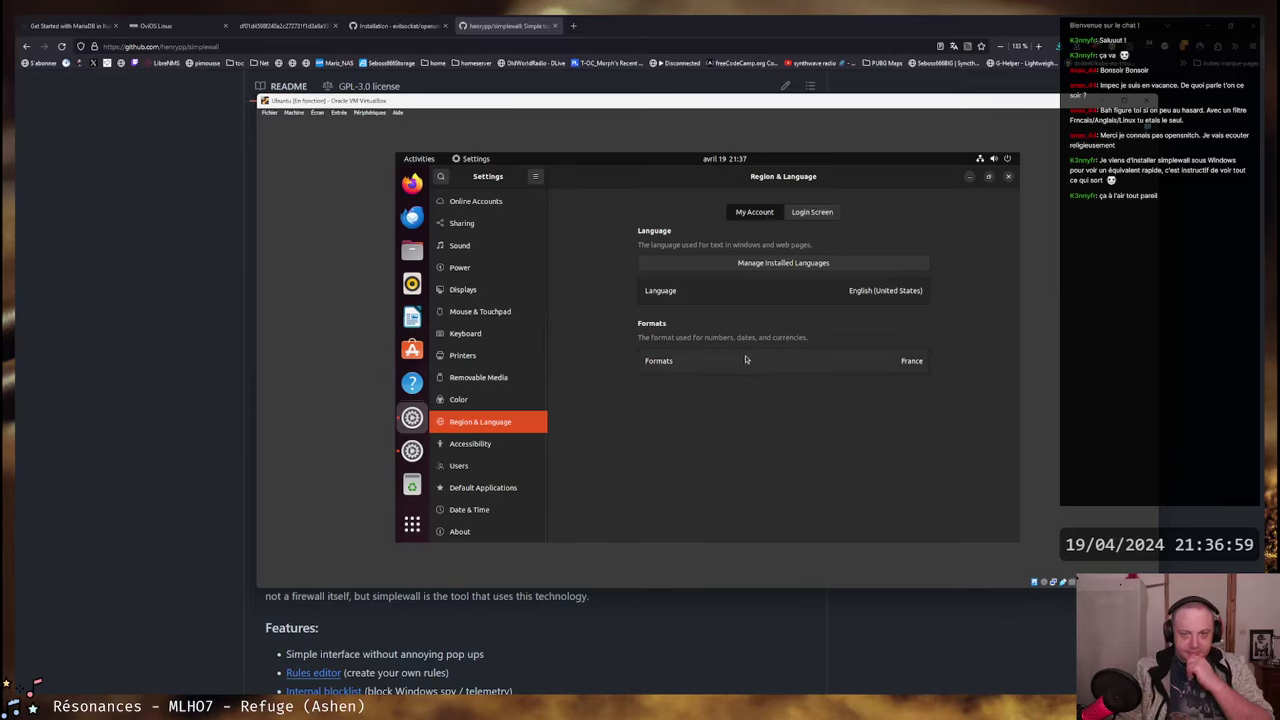
left_click(776, 263)
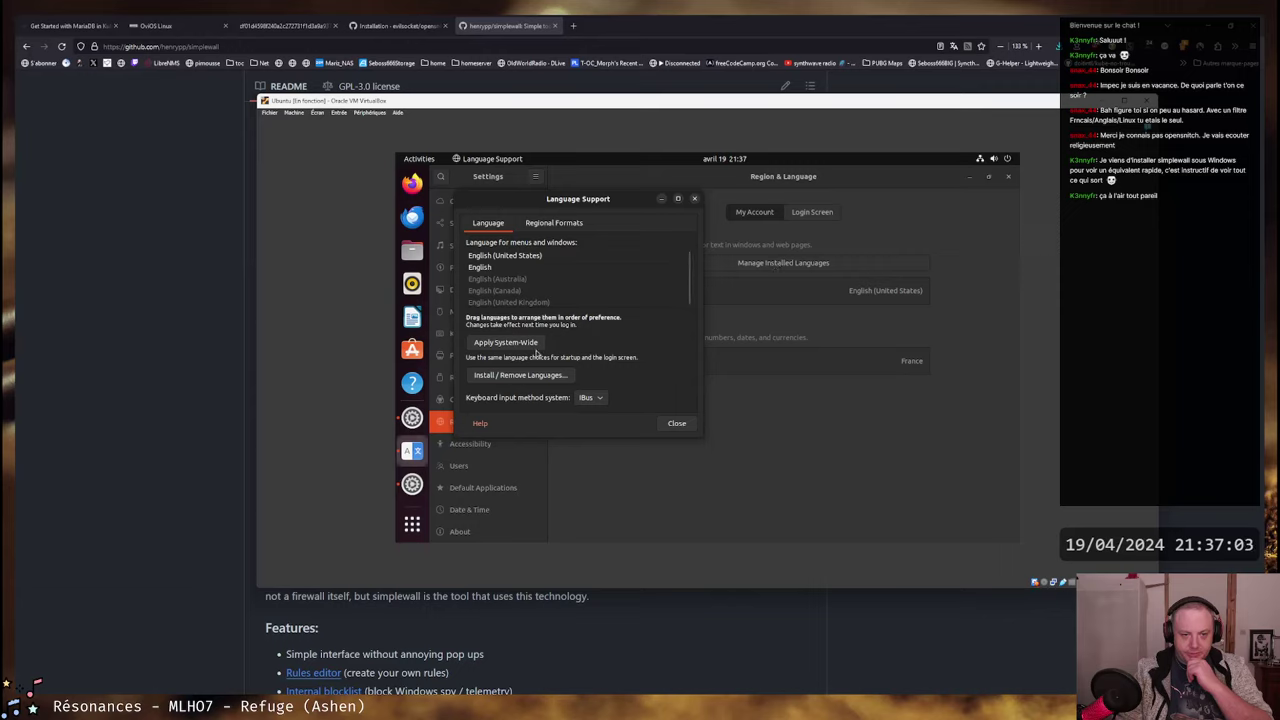
left_click(558, 280)
left_click_drag(558, 285, 555, 258)
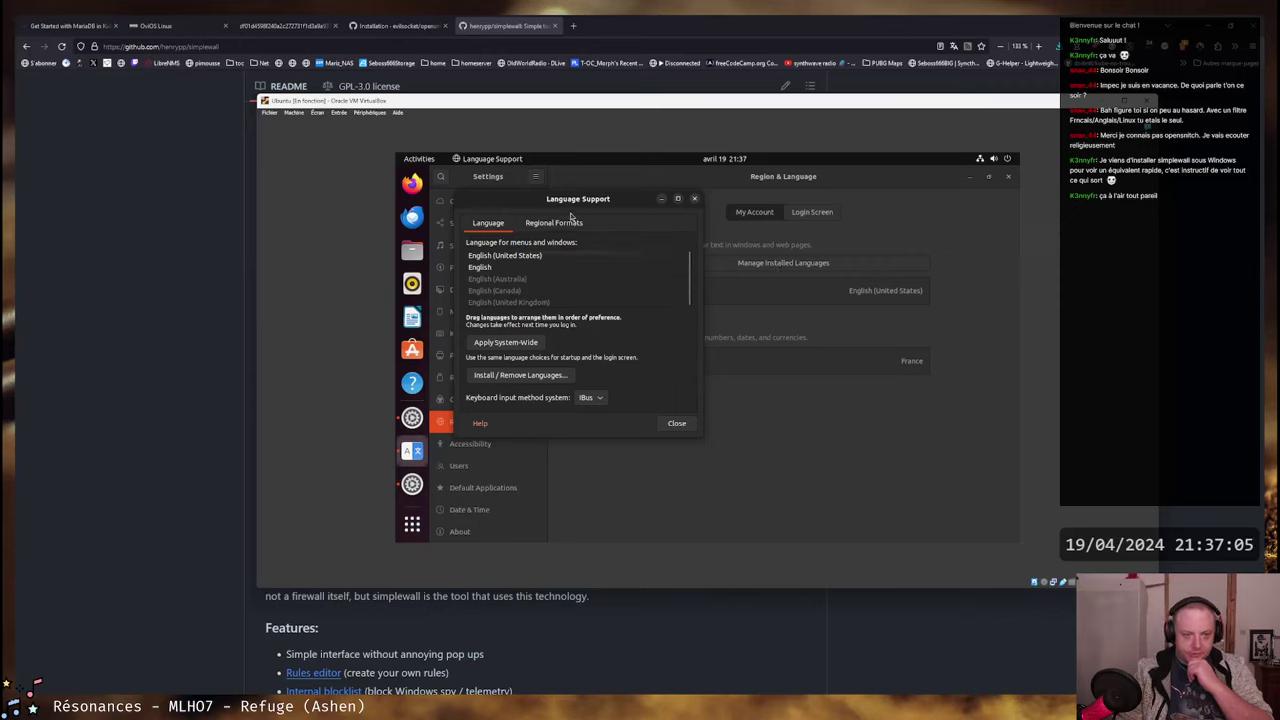
- Install French language support, authenticating with the administrator password
left_click(535, 376)
scroll(559, 345, "down", 5)
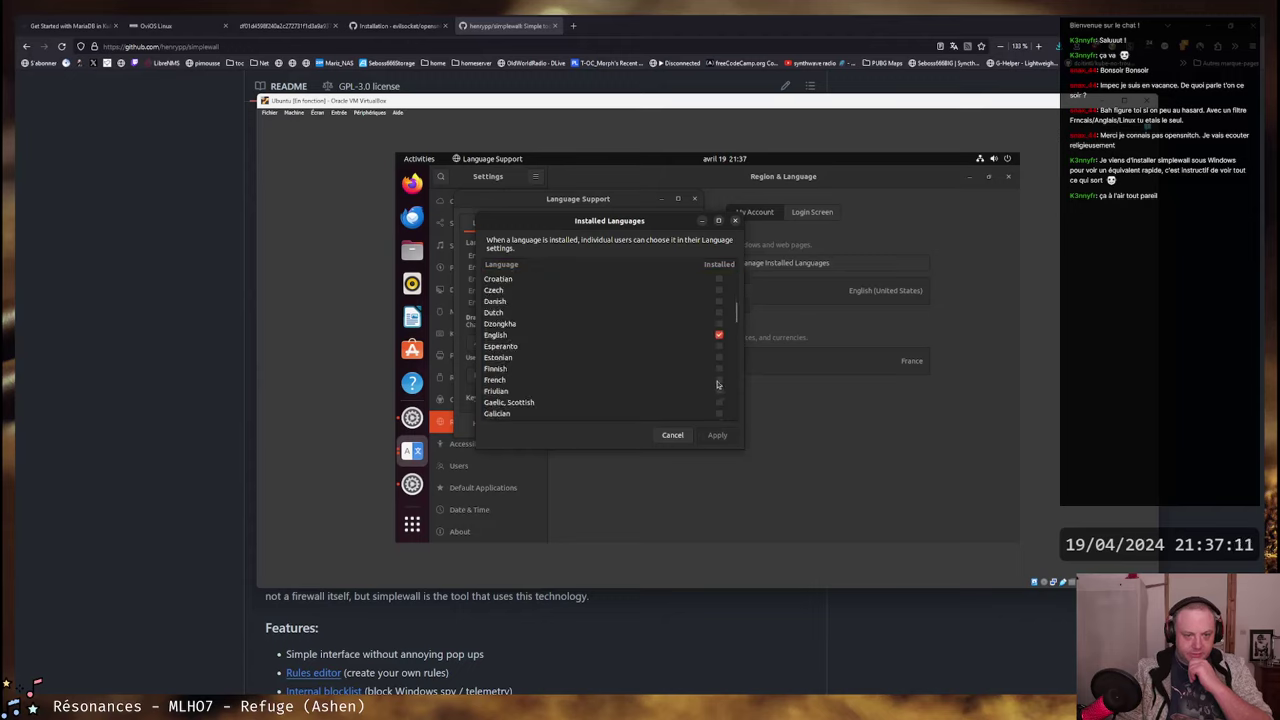
left_click(718, 381)
left_click(724, 440)
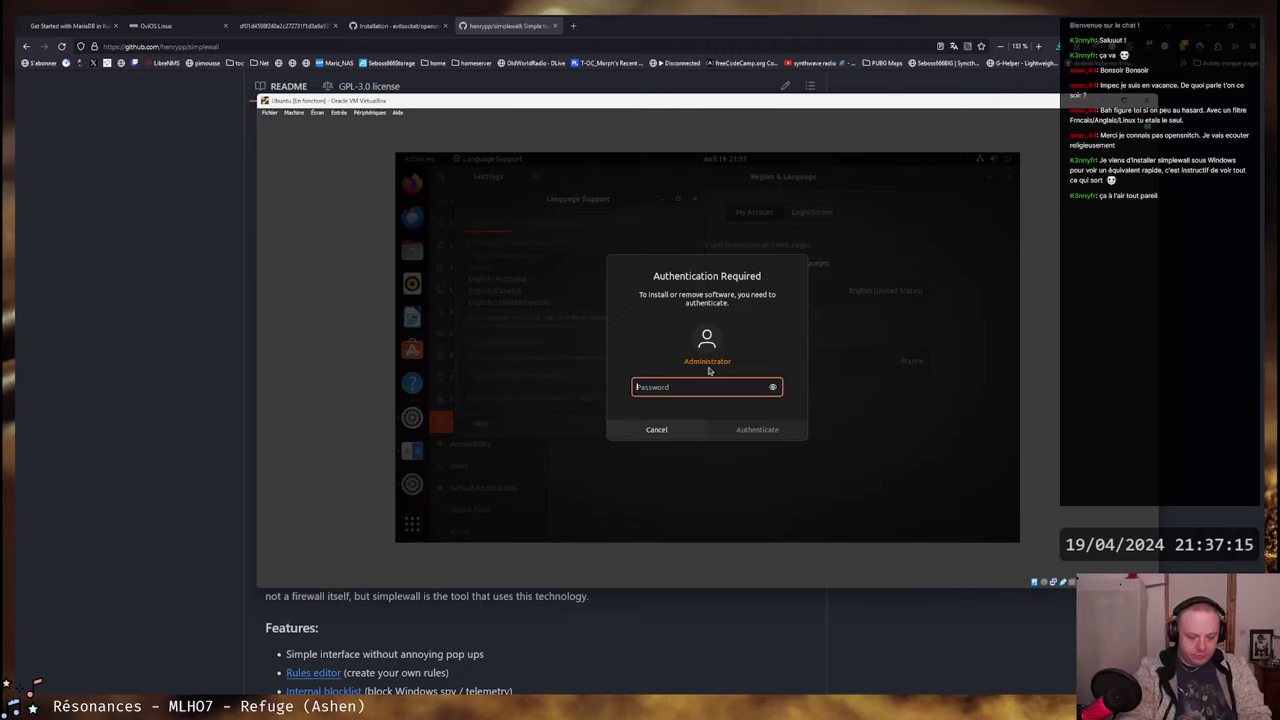
type("••")
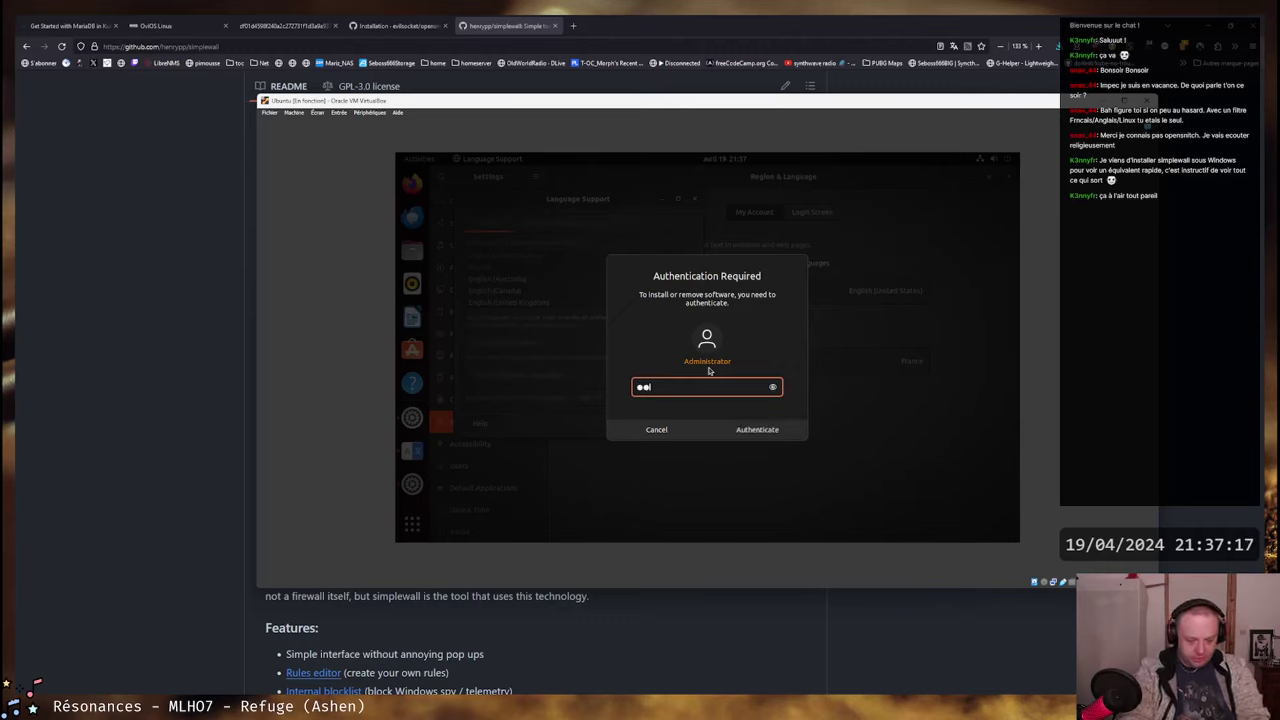
type("••••••")
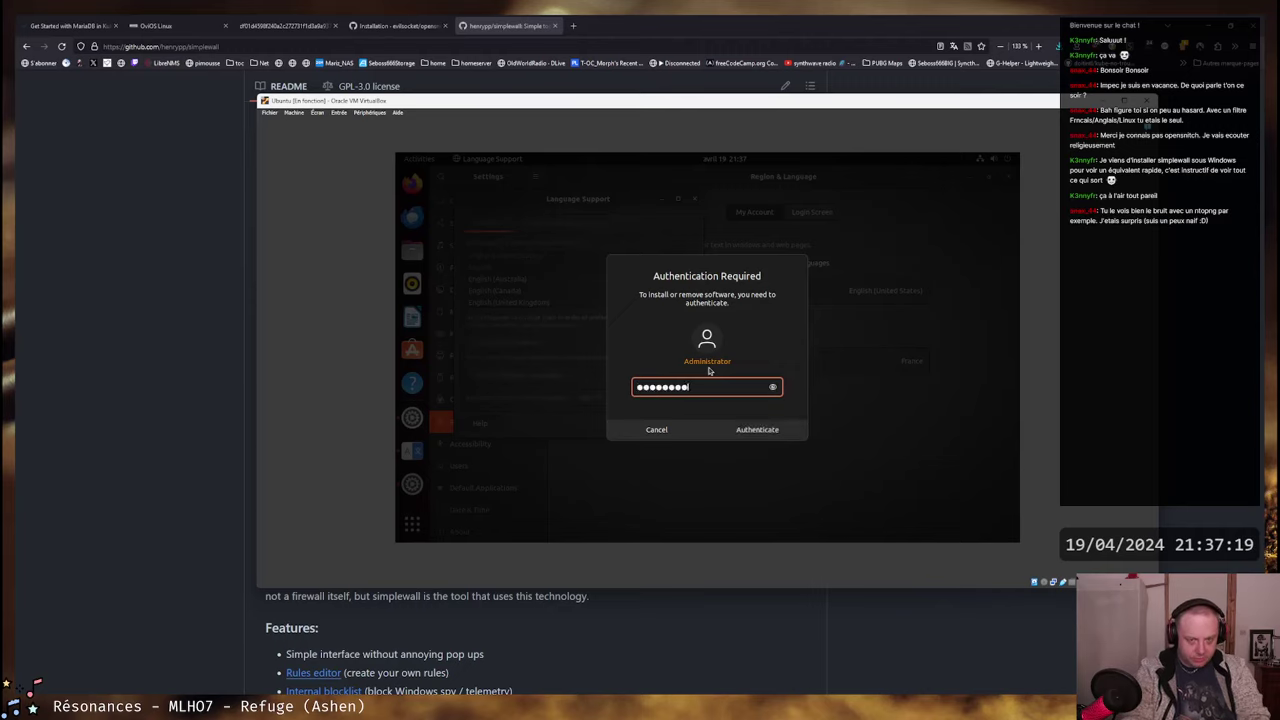
key("Return")
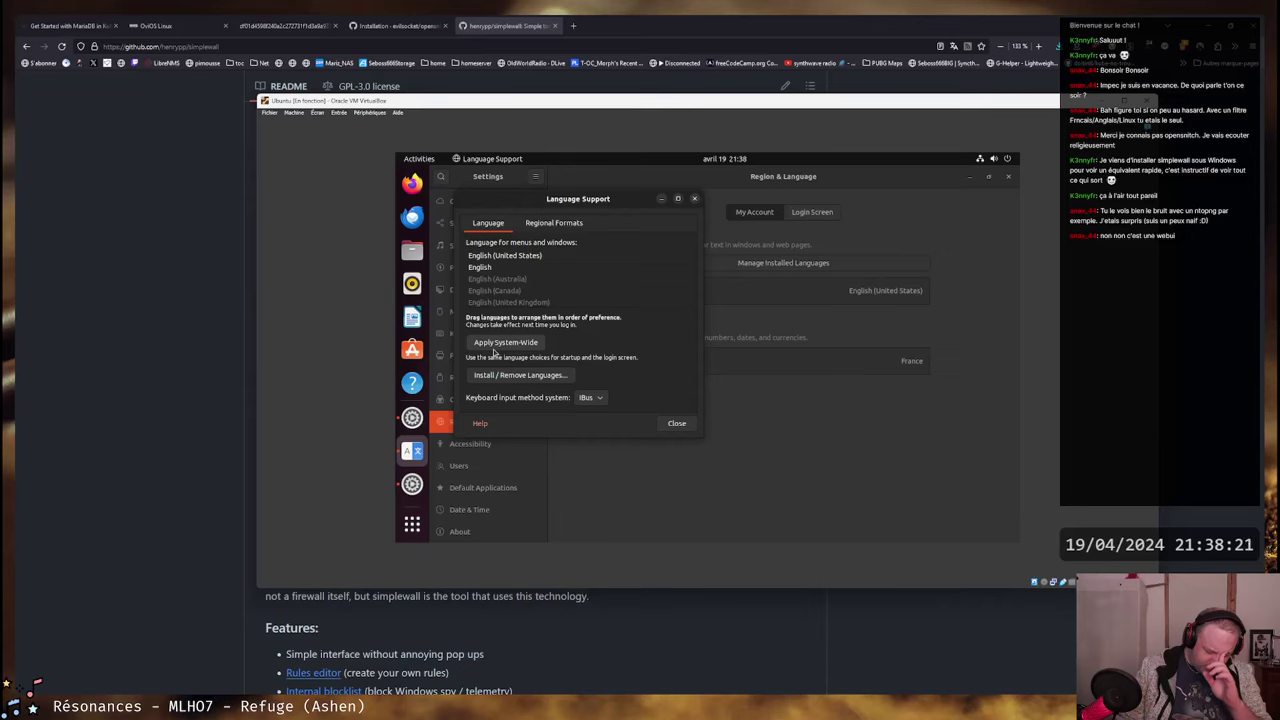
- Move English (United States) lower in the language order and close Language Support
left_click(540, 278)
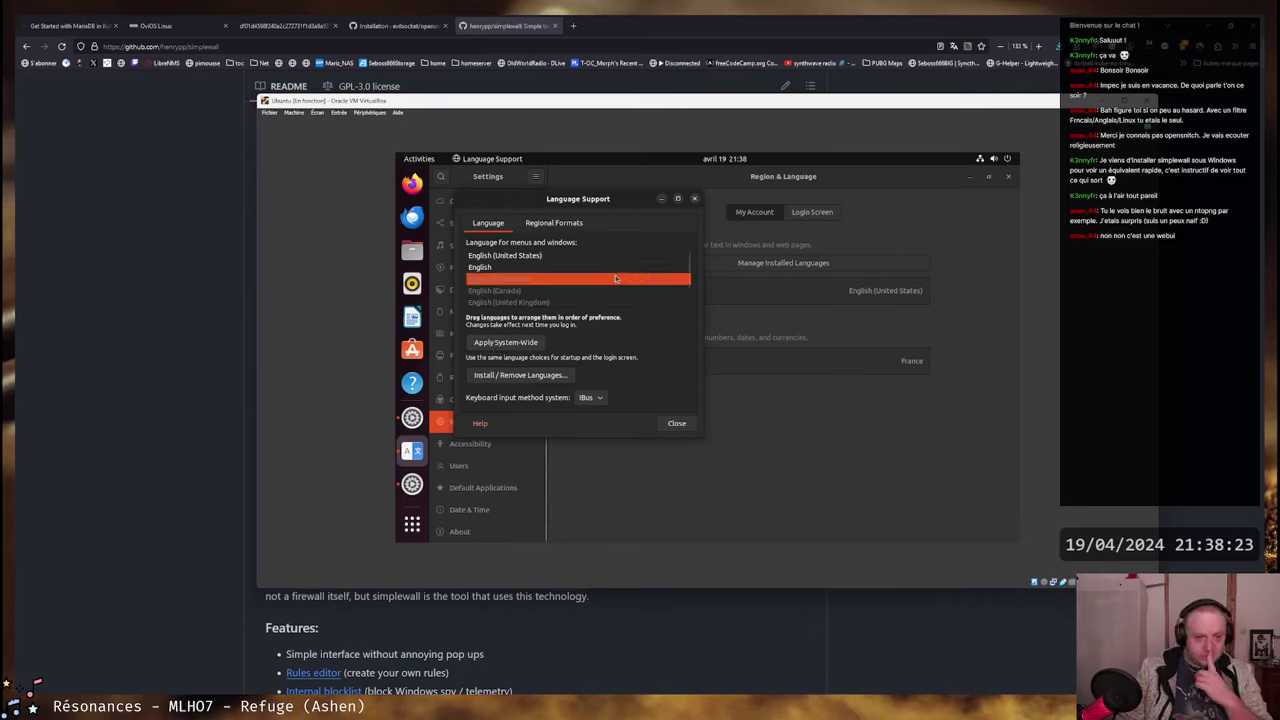
left_click(572, 253)
left_click_drag(572, 250, 520, 305)
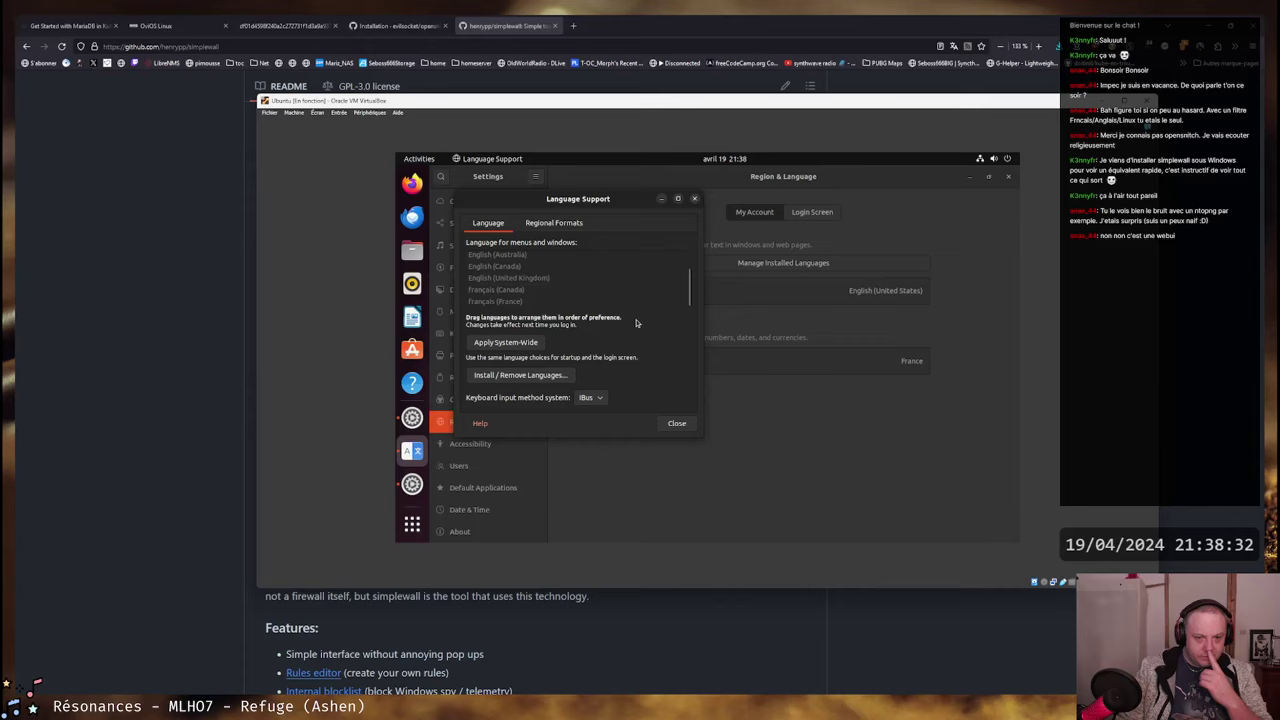
left_click(677, 423)
- Set the system language to French and confirm logging out to apply it
left_click(850, 290)
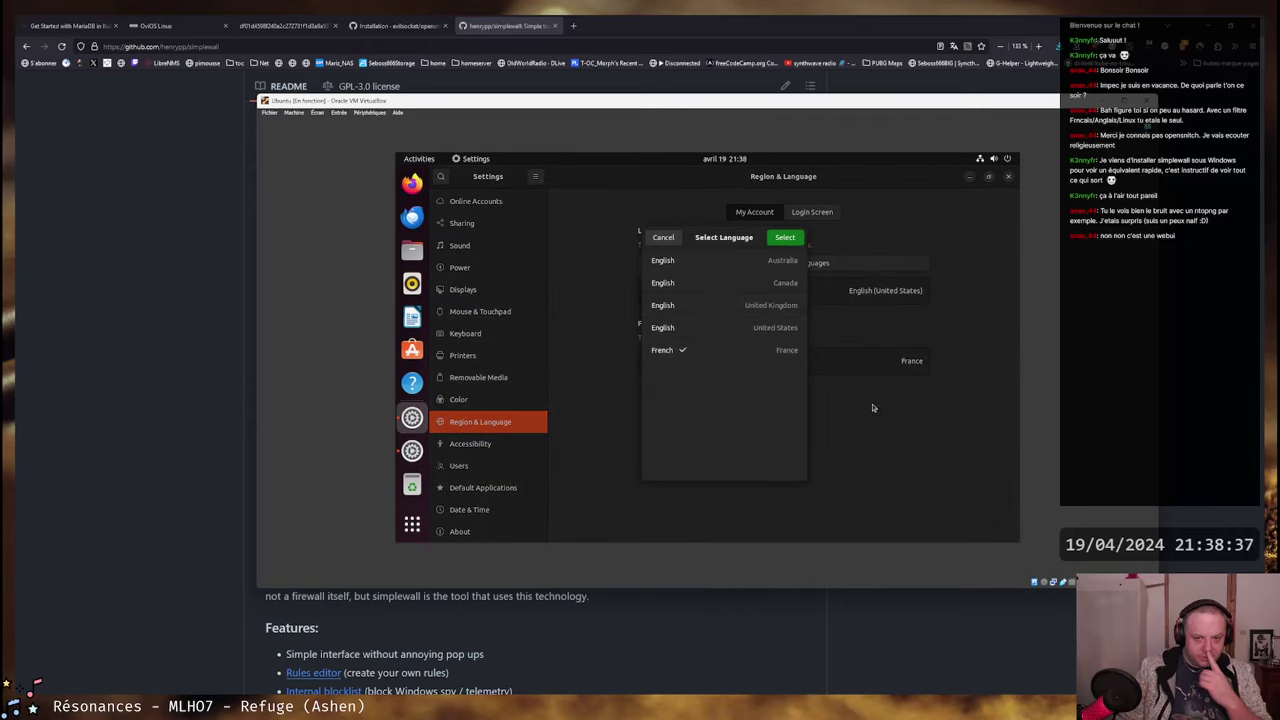
left_click(785, 238)
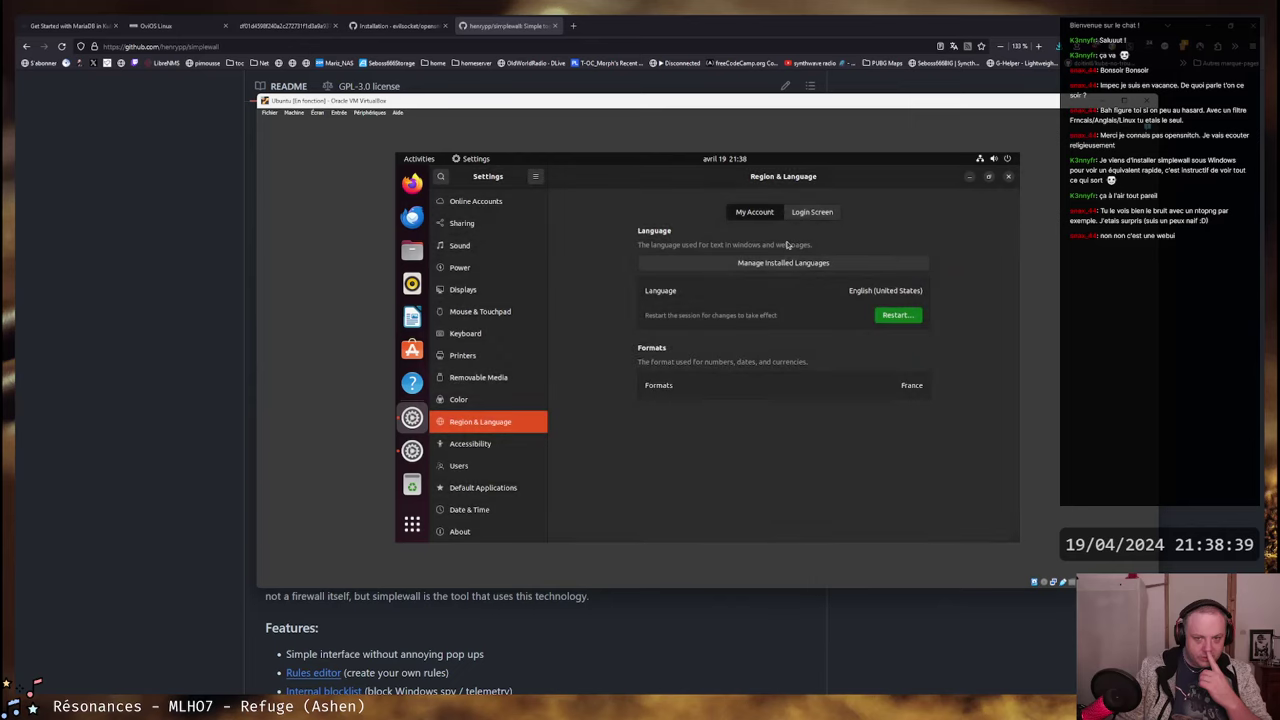
left_click(897, 315)
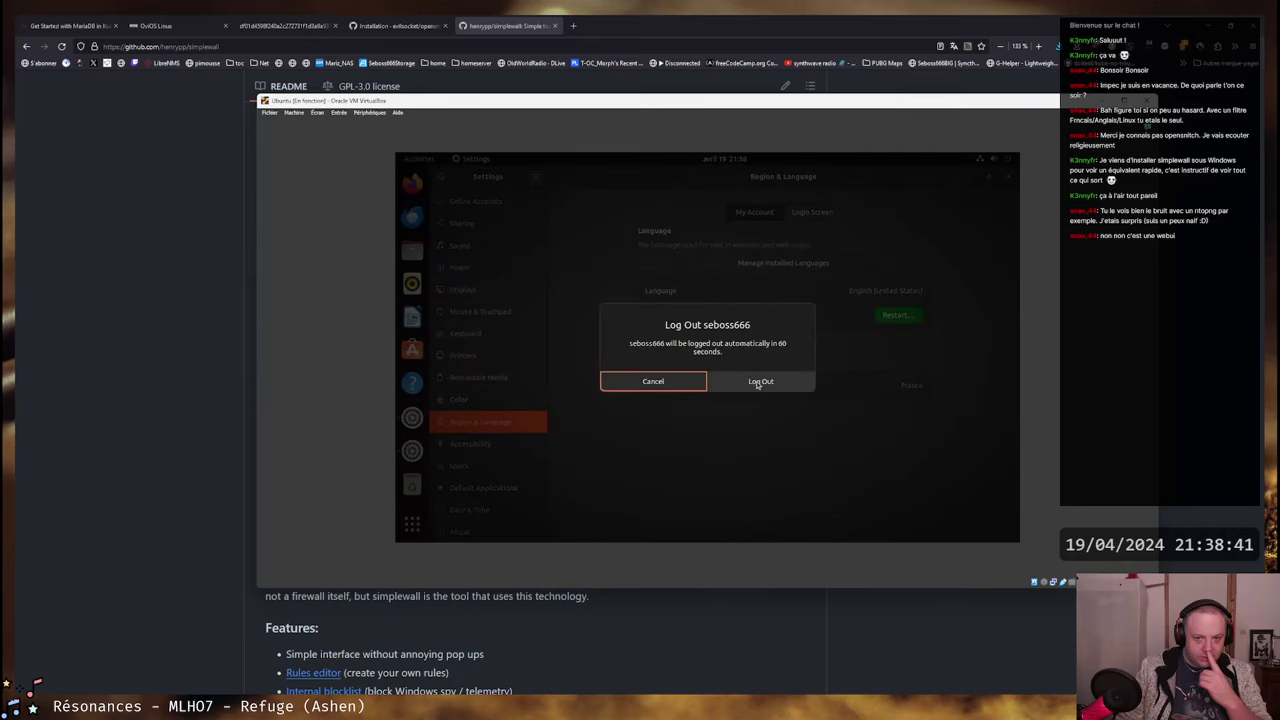
left_click(760, 381)
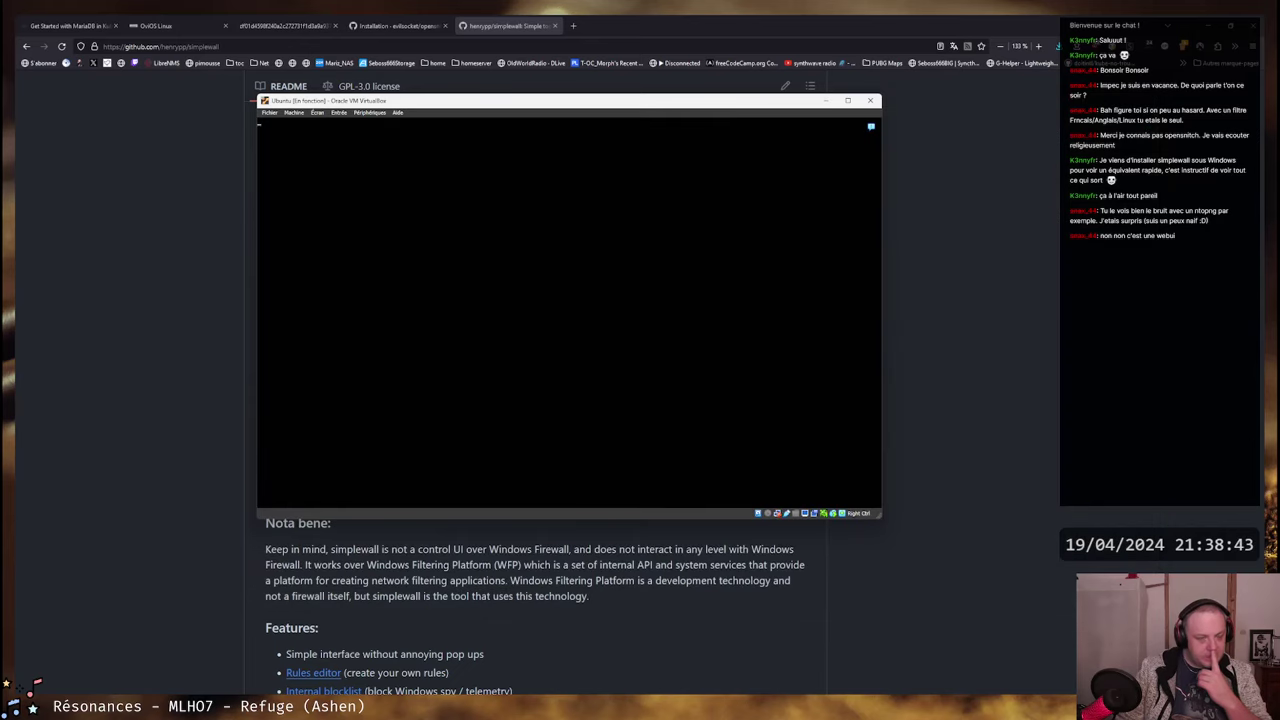
- Select the user on the login screen and sign in with the account password
left_click(580, 306)
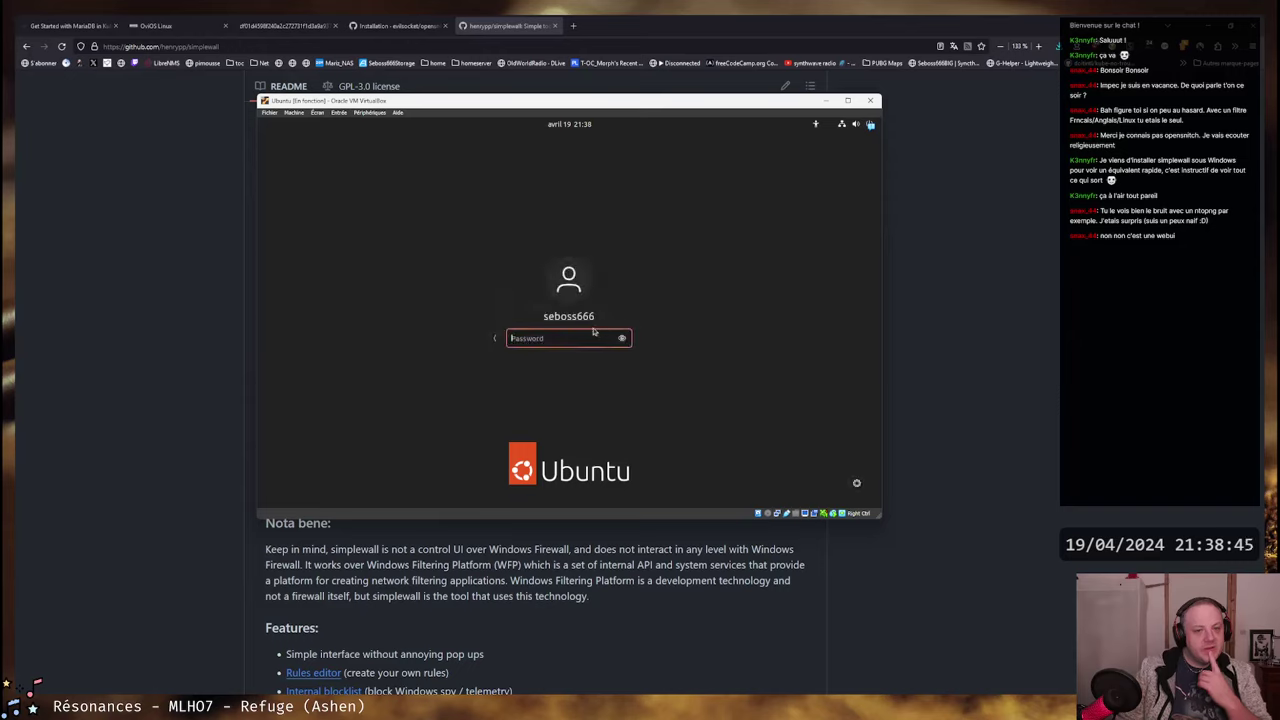
type("qqqq")
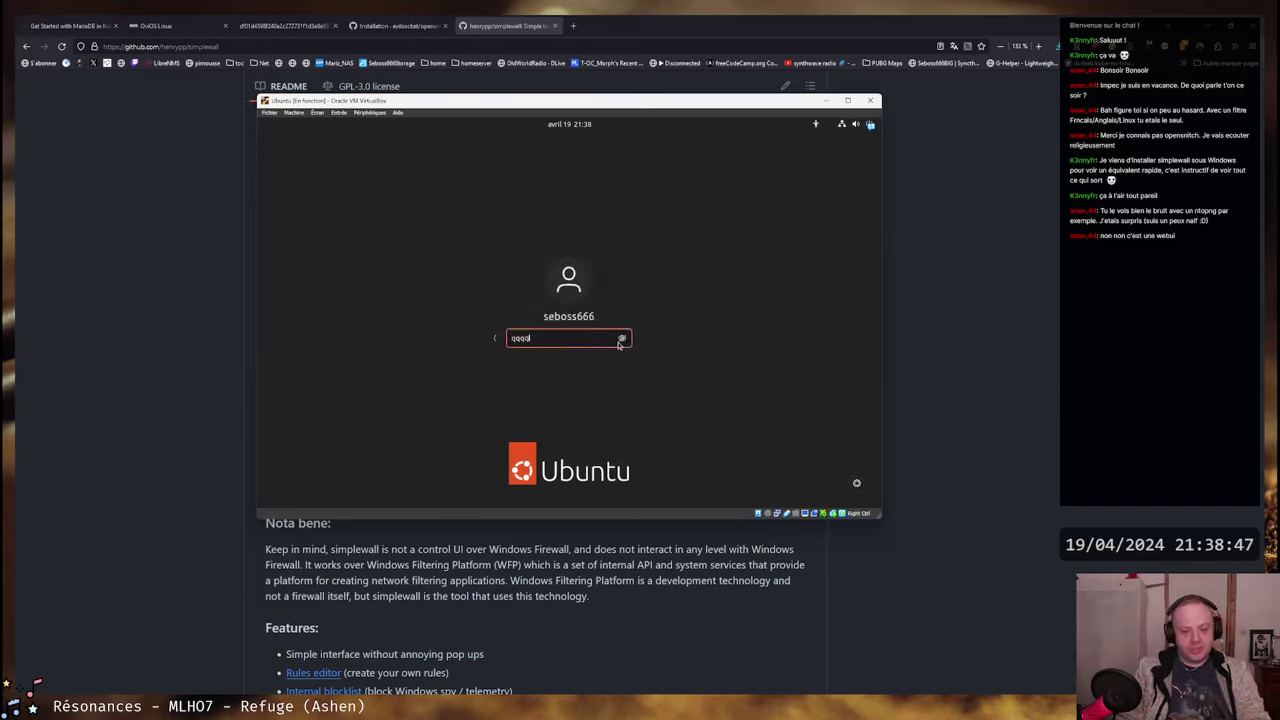
key("BackSpace")
type("cha")
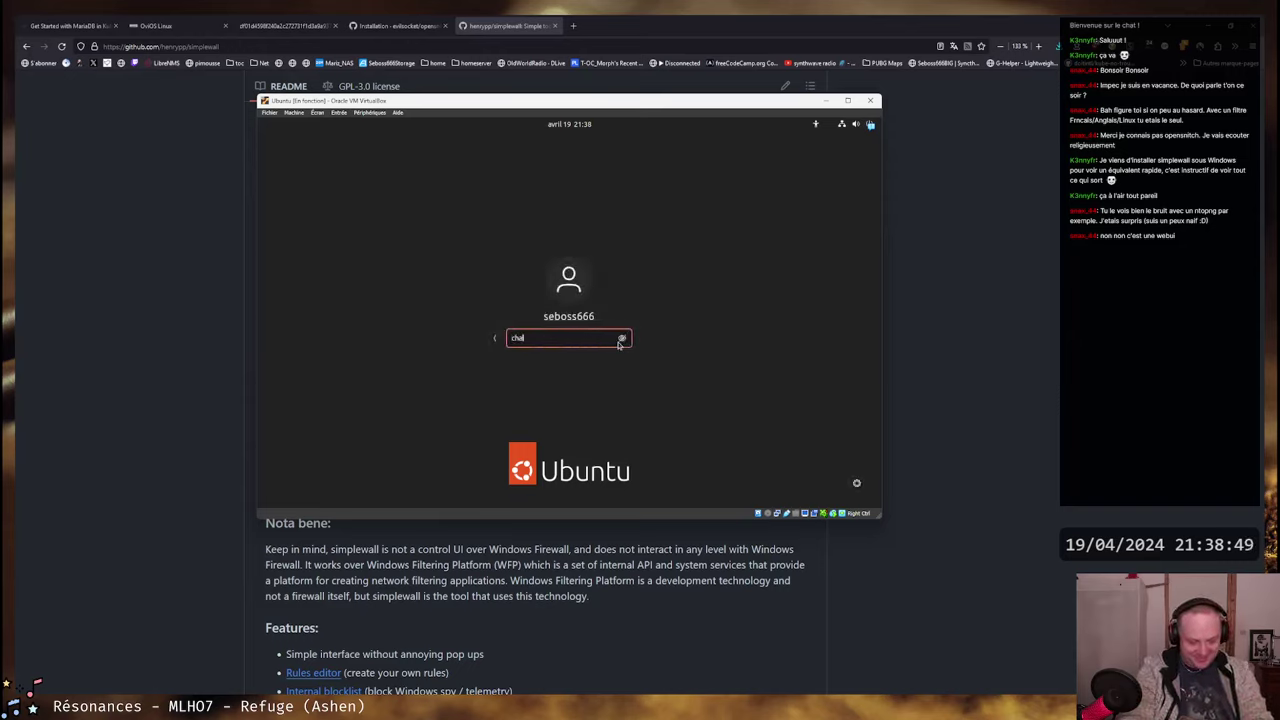
type("ngeme")
key("Return")
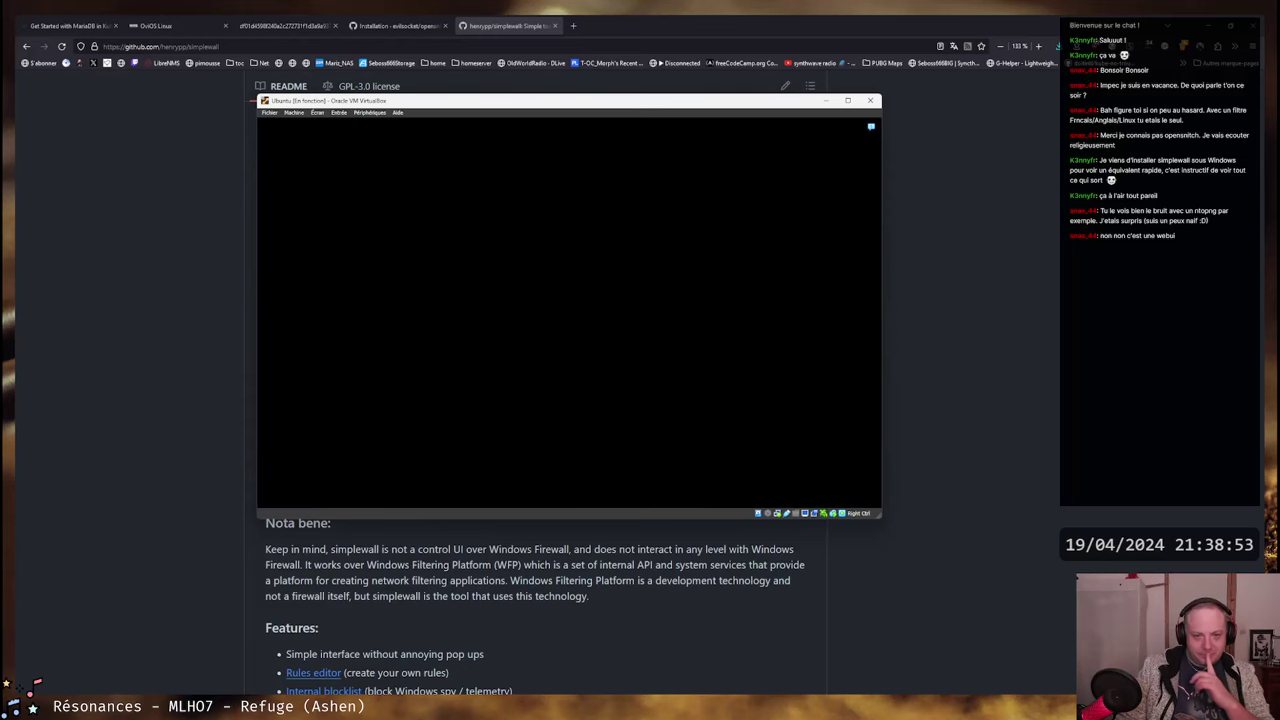
- Search 'ntopng' in a new tab, open the ntop.org product page and view its dashboard screenshot
key("ctrl+t")
type("ntopn")
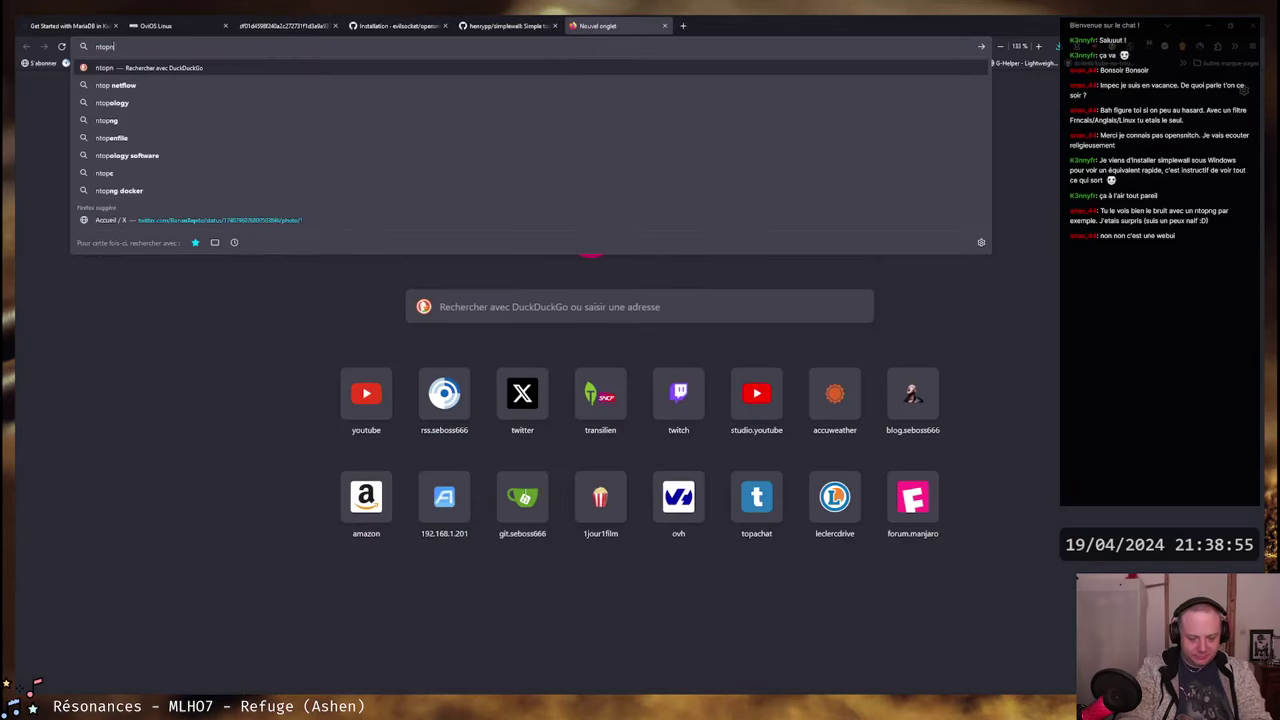
type("g")
key("Return")
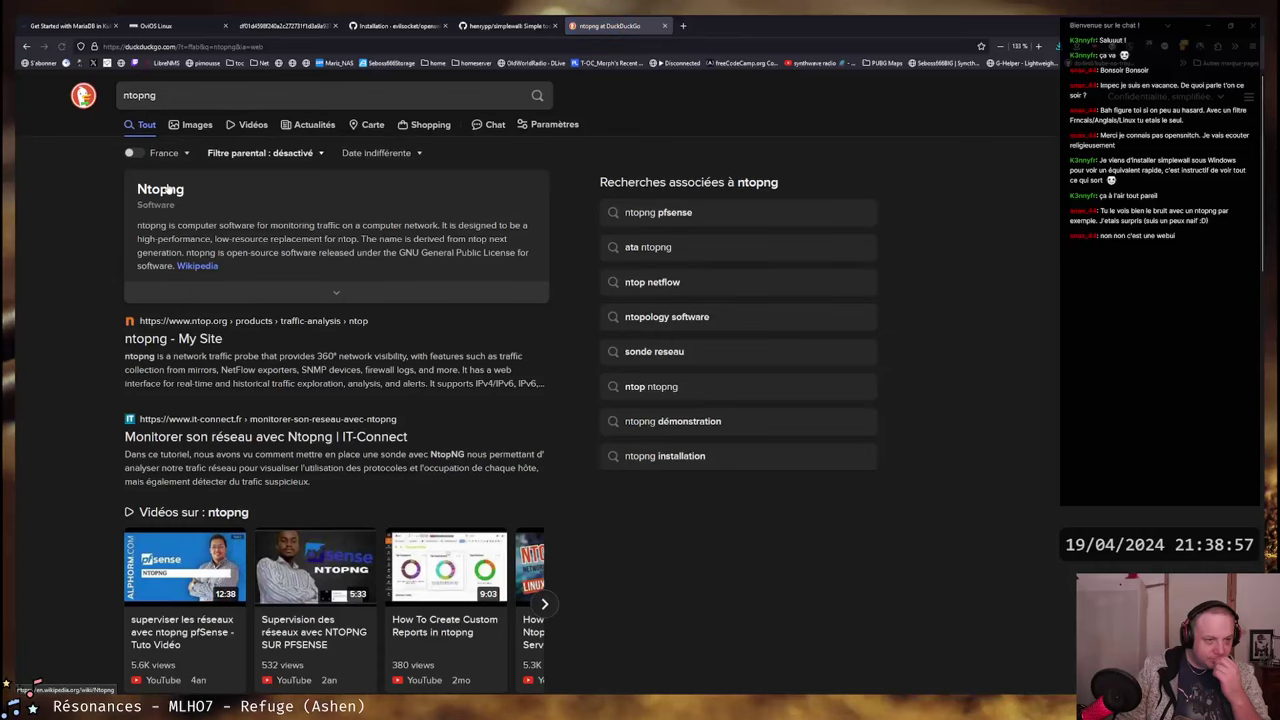
left_click(186, 340)
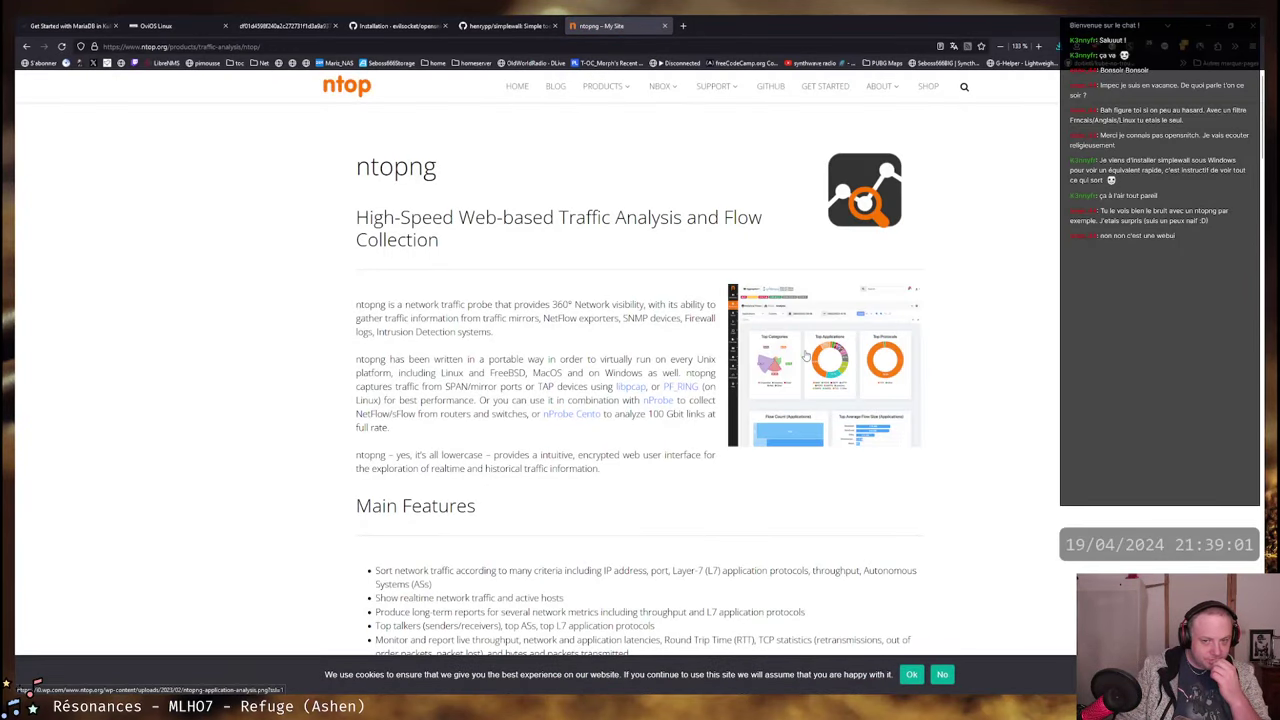
left_click(806, 356)
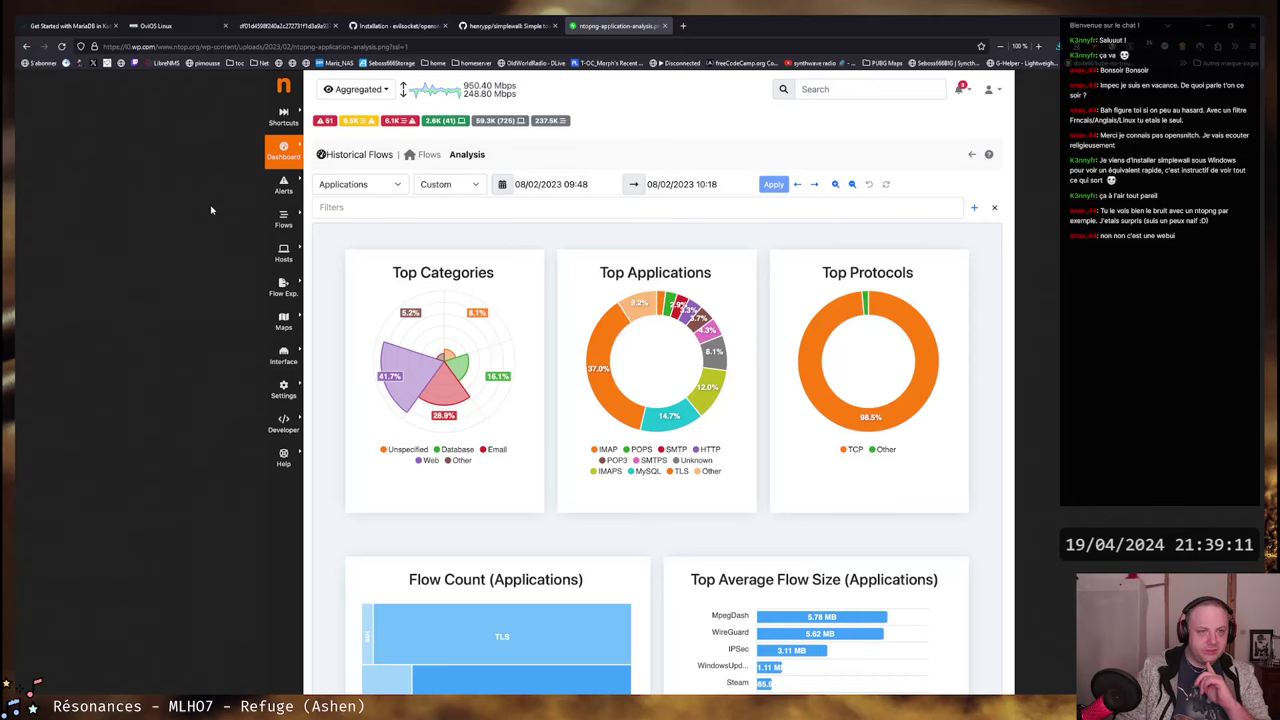
key("alt+Left")
- Read the ntopng description, highlighting the portability and Linux performance paragraphs
scroll(463, 270, "down", 2)
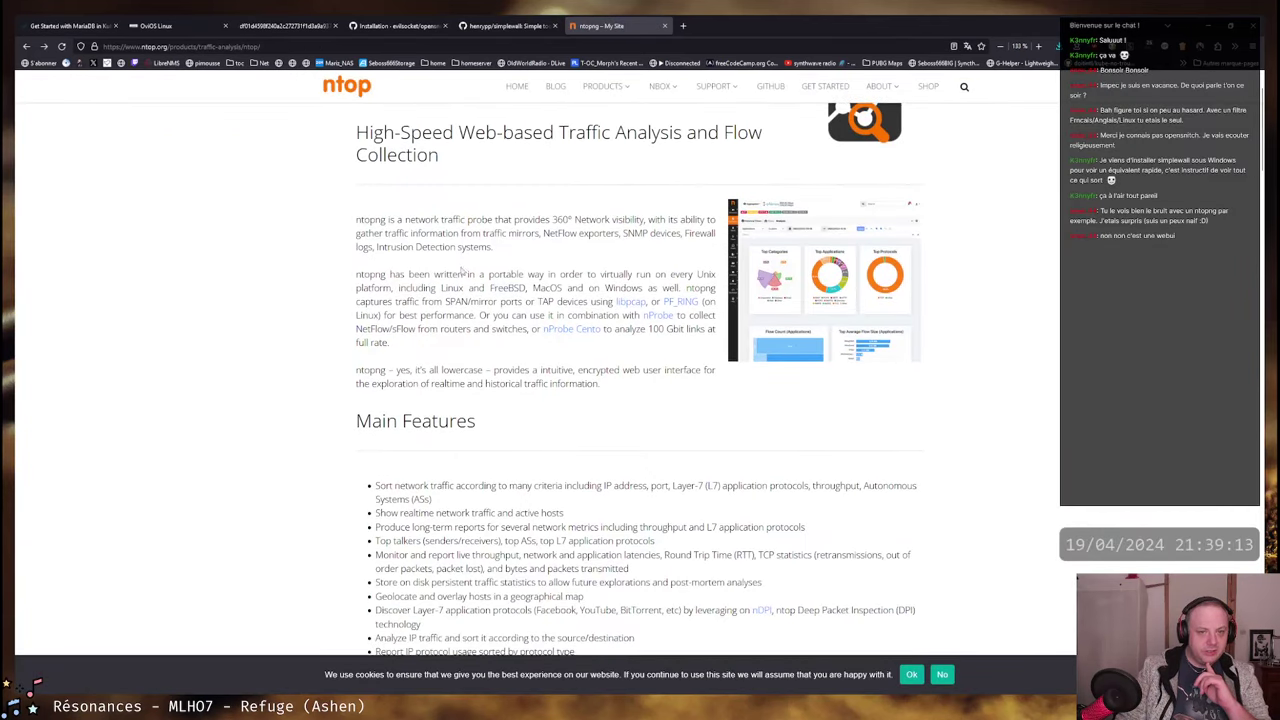
scroll(463, 270, "down", 1)
left_click_drag(366, 189, 572, 216)
left_click(572, 216)
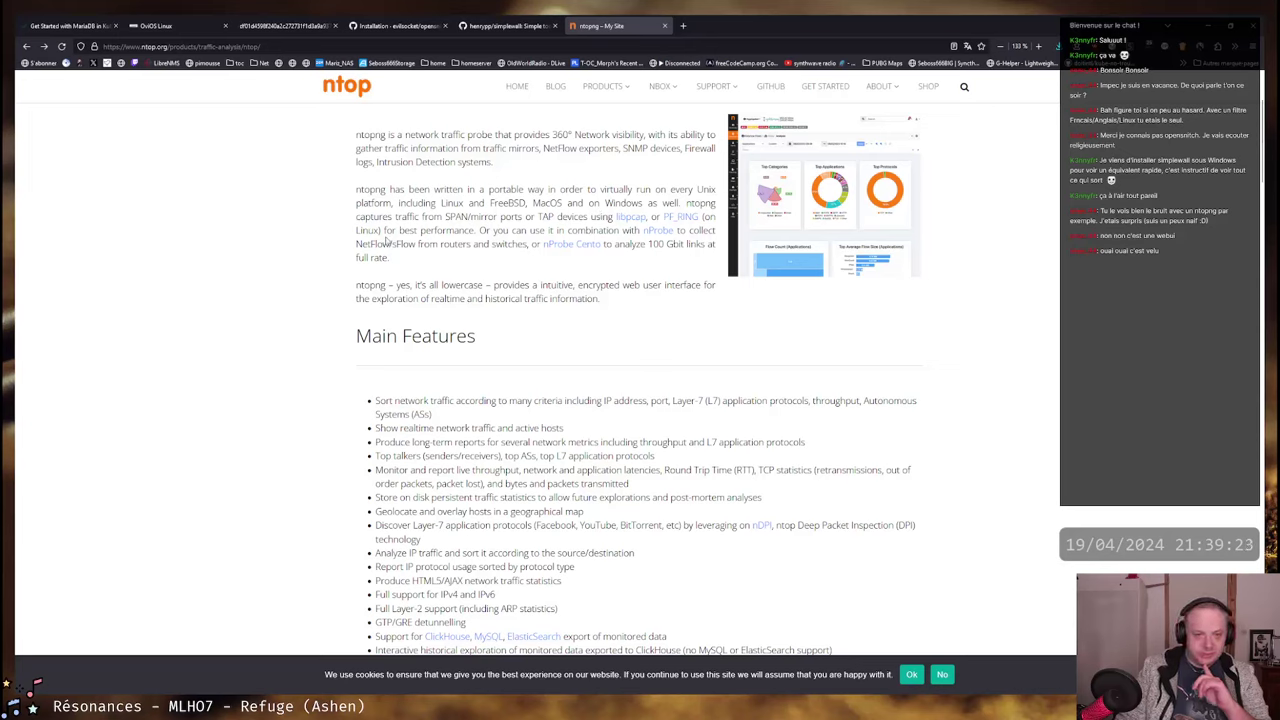
left_click_drag(362, 230, 624, 230)
left_click(624, 231)
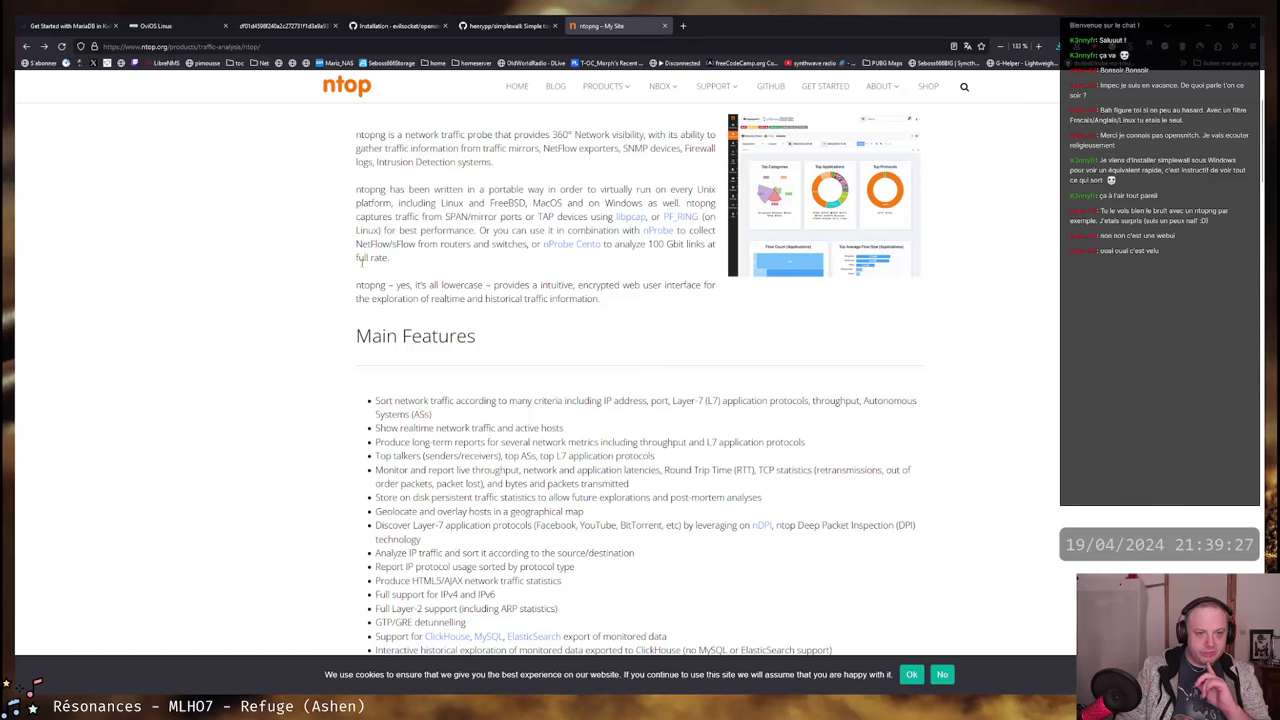
left_click_drag(363, 282, 703, 300)
left_click(700, 300)
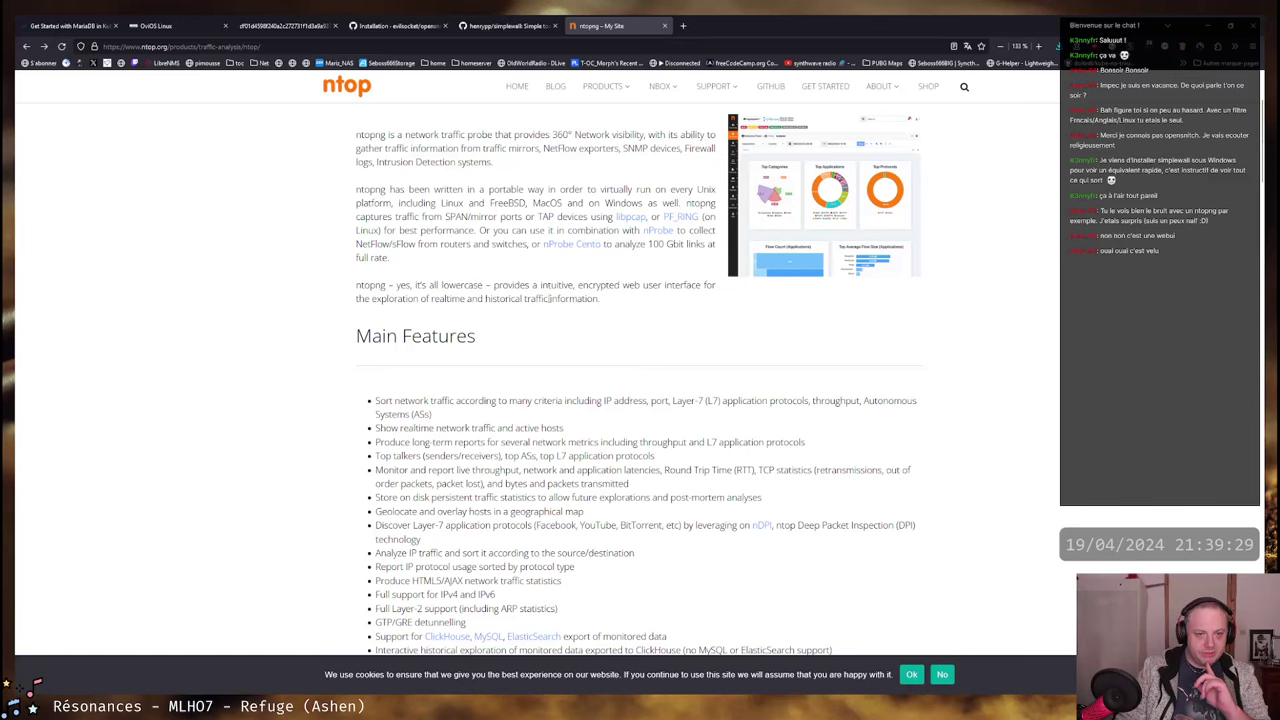
- Scroll through the Main Features list, highlighting the behavioral traffic analysis line
scroll(635, 299, "down", 2)
scroll(628, 299, "down", 1)
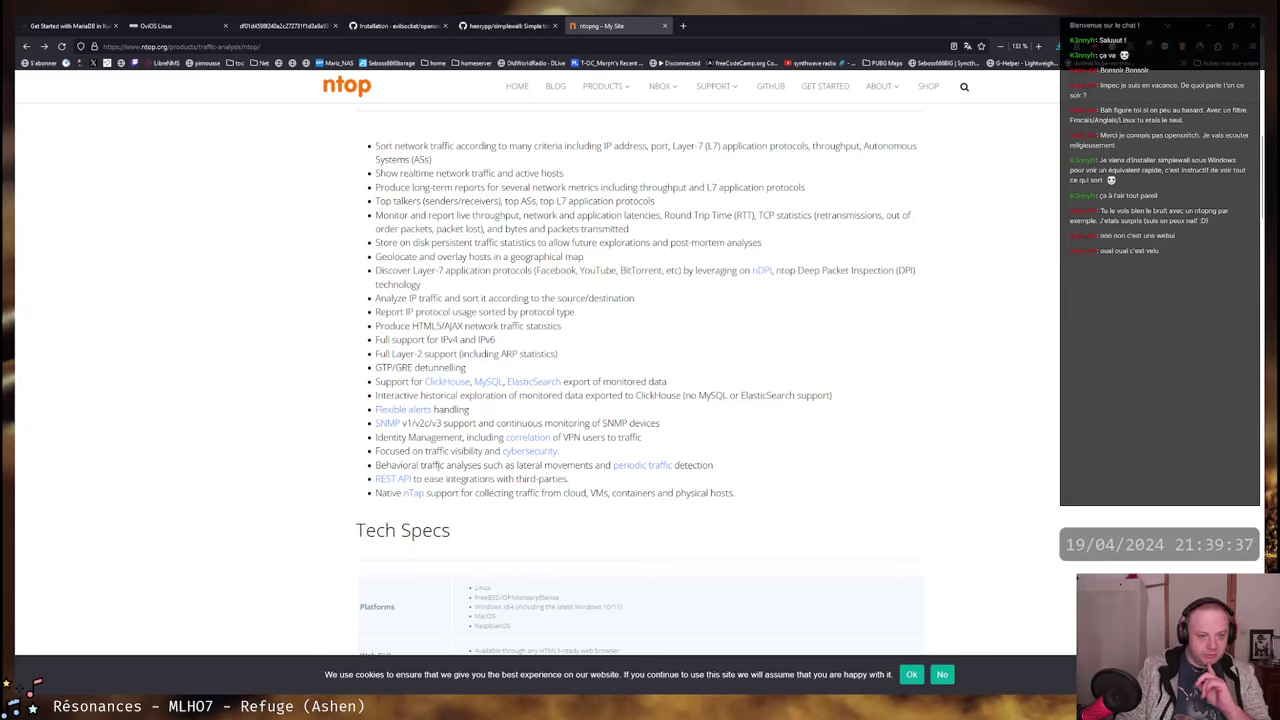
left_click_drag(597, 466, 378, 466)
left_click(399, 466)
scroll(519, 295, "down", 4)
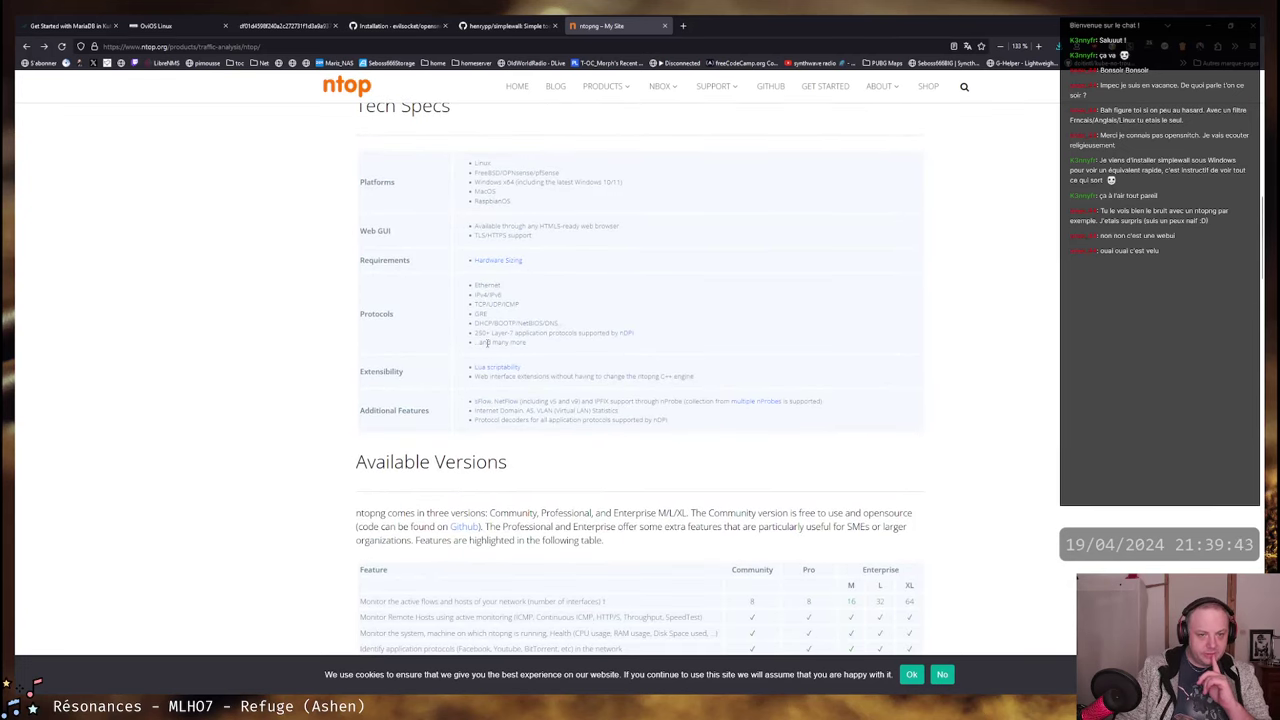
scroll(487, 343, "up", 4)
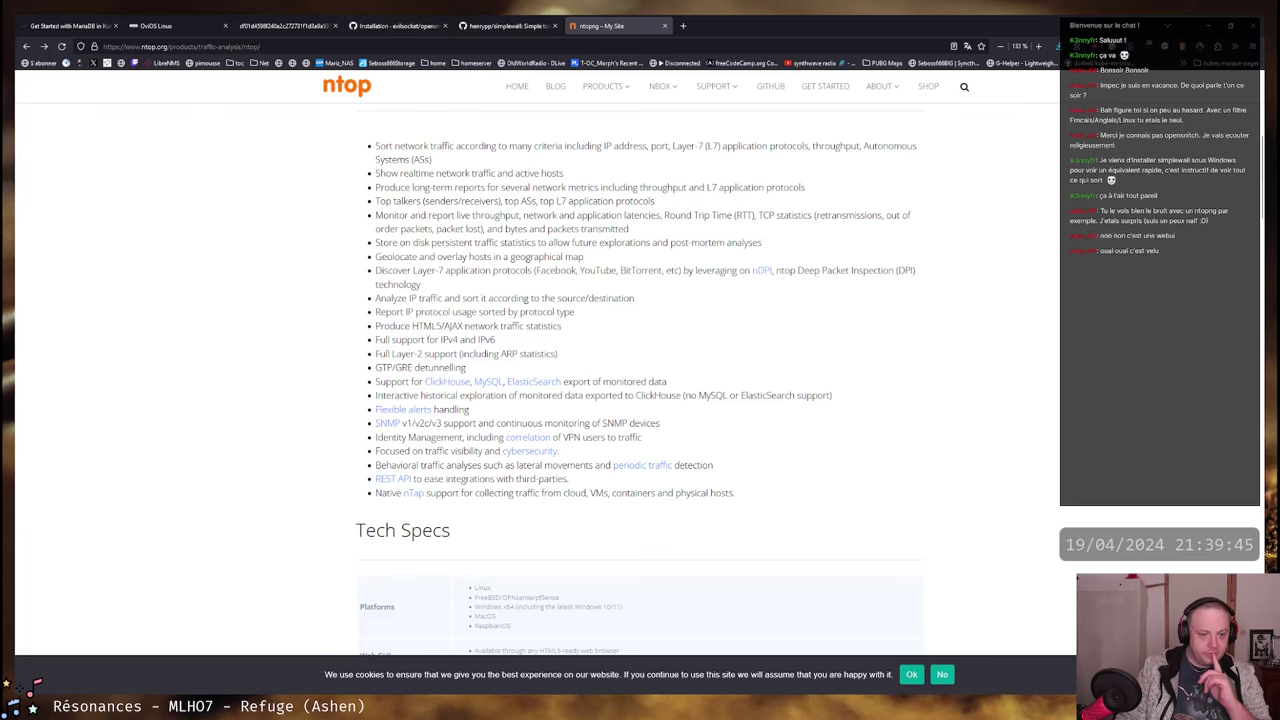
- Skip online accounts and Ubuntu Pro, decline data sharing, finish the wizard, and accept French folder names
key("alt+Tab")
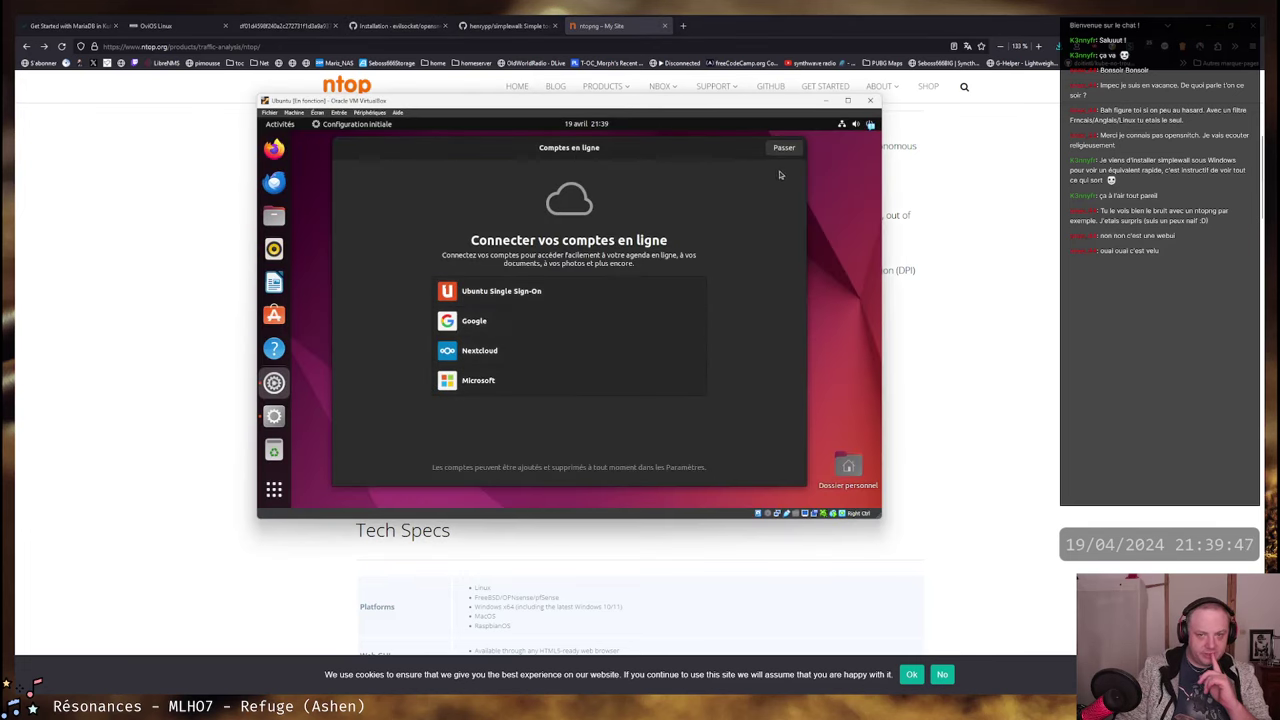
left_click(783, 148)
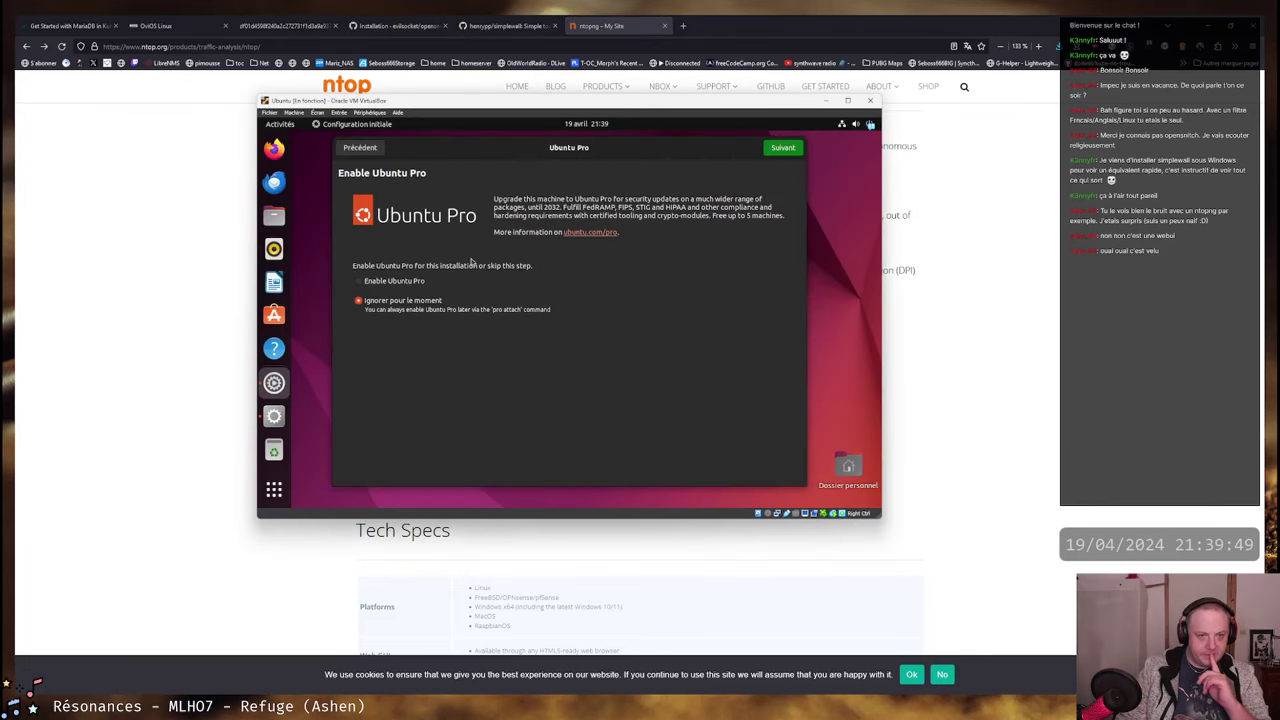
left_click(793, 151)
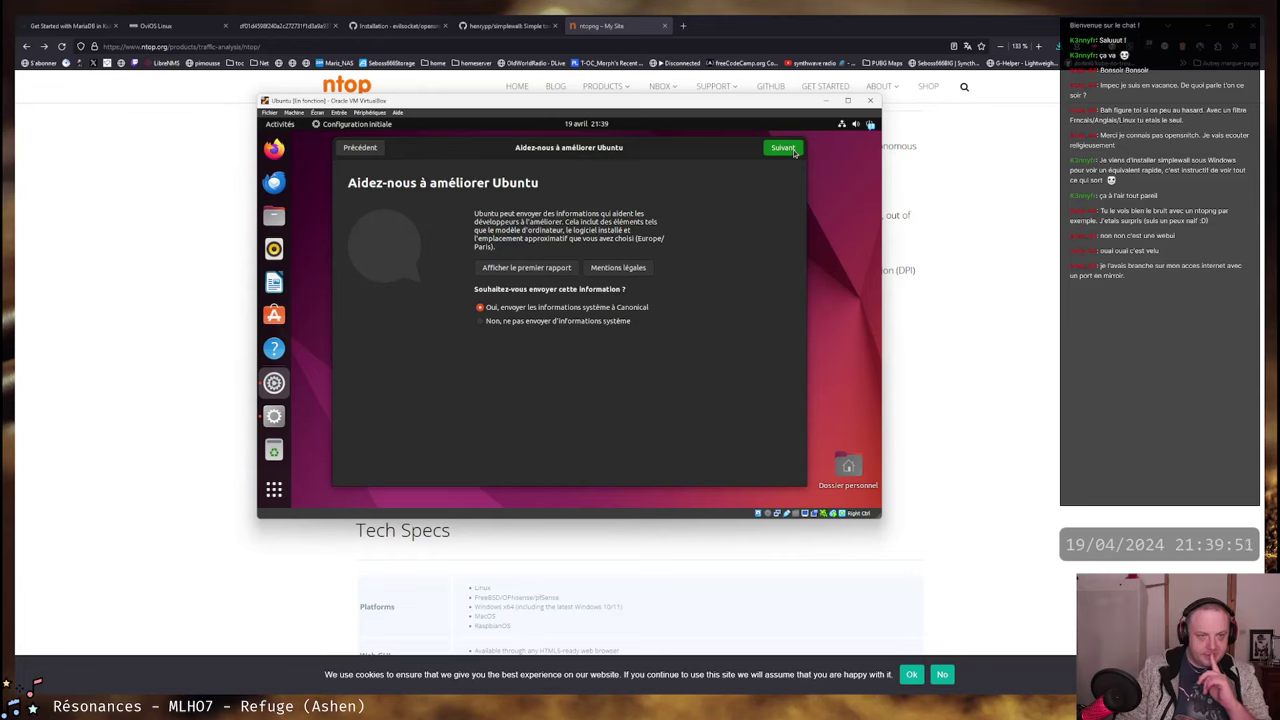
left_click(788, 151)
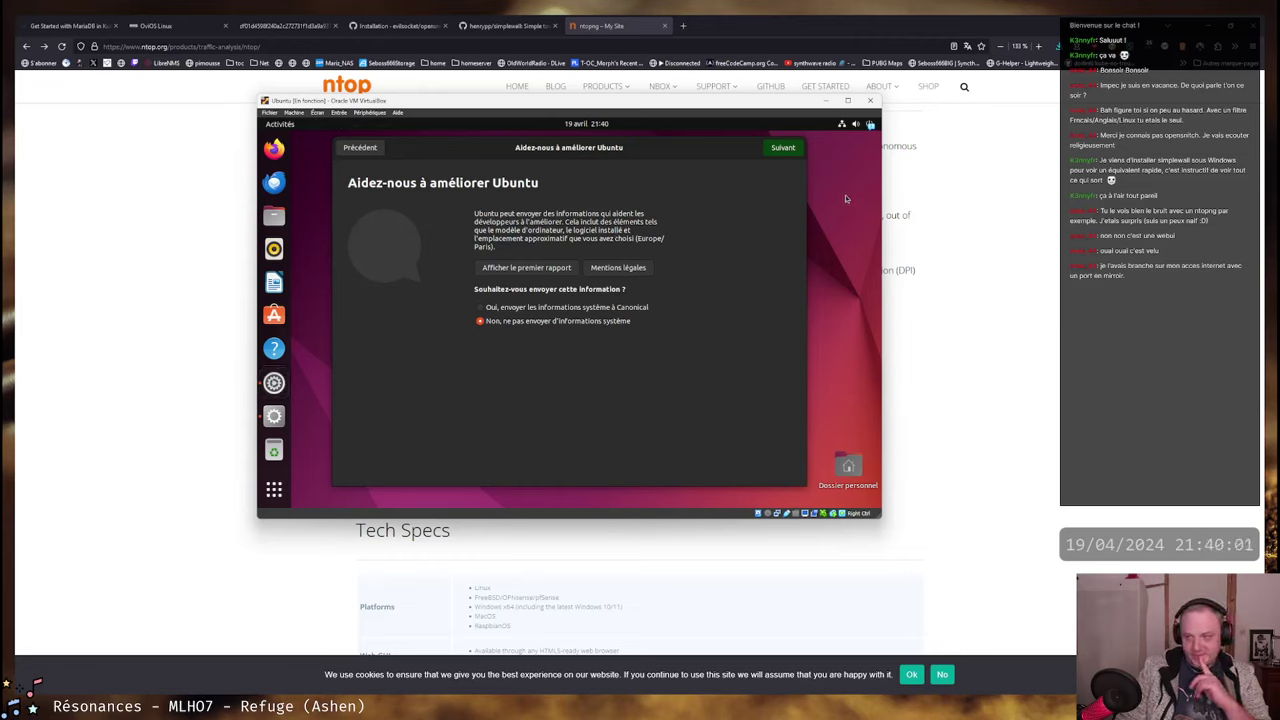
key("Return")
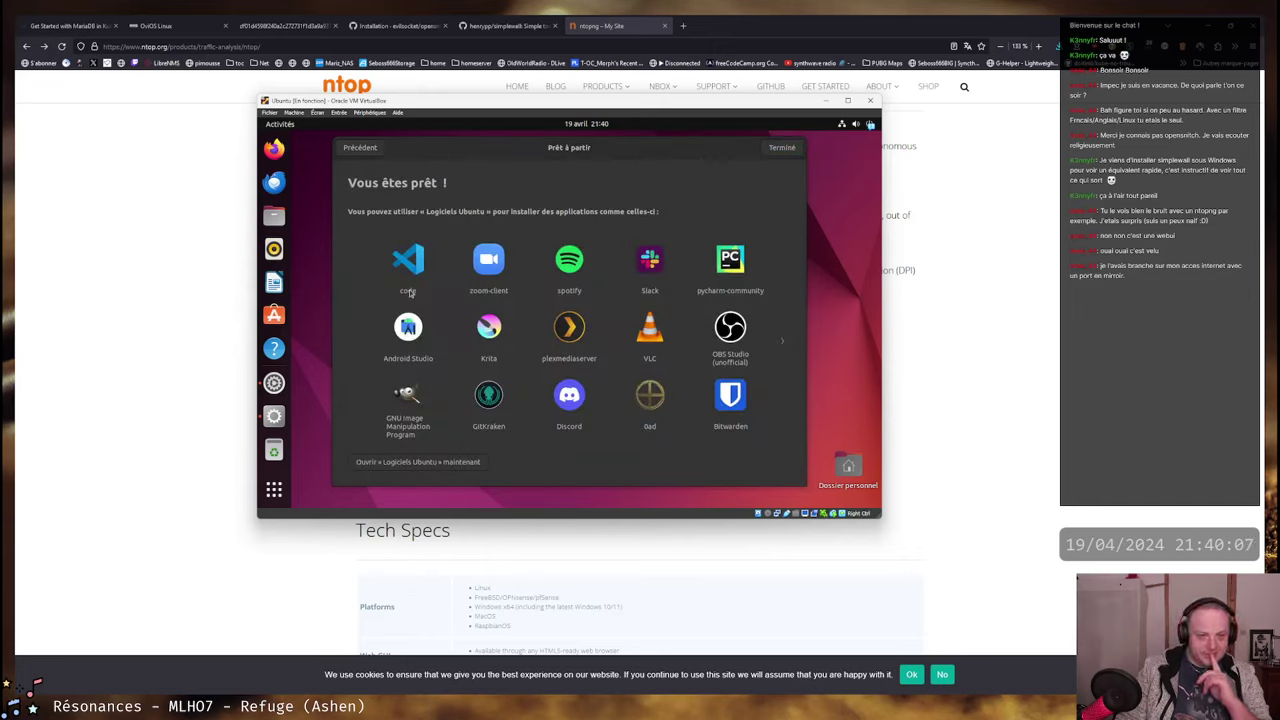
left_click(786, 342)
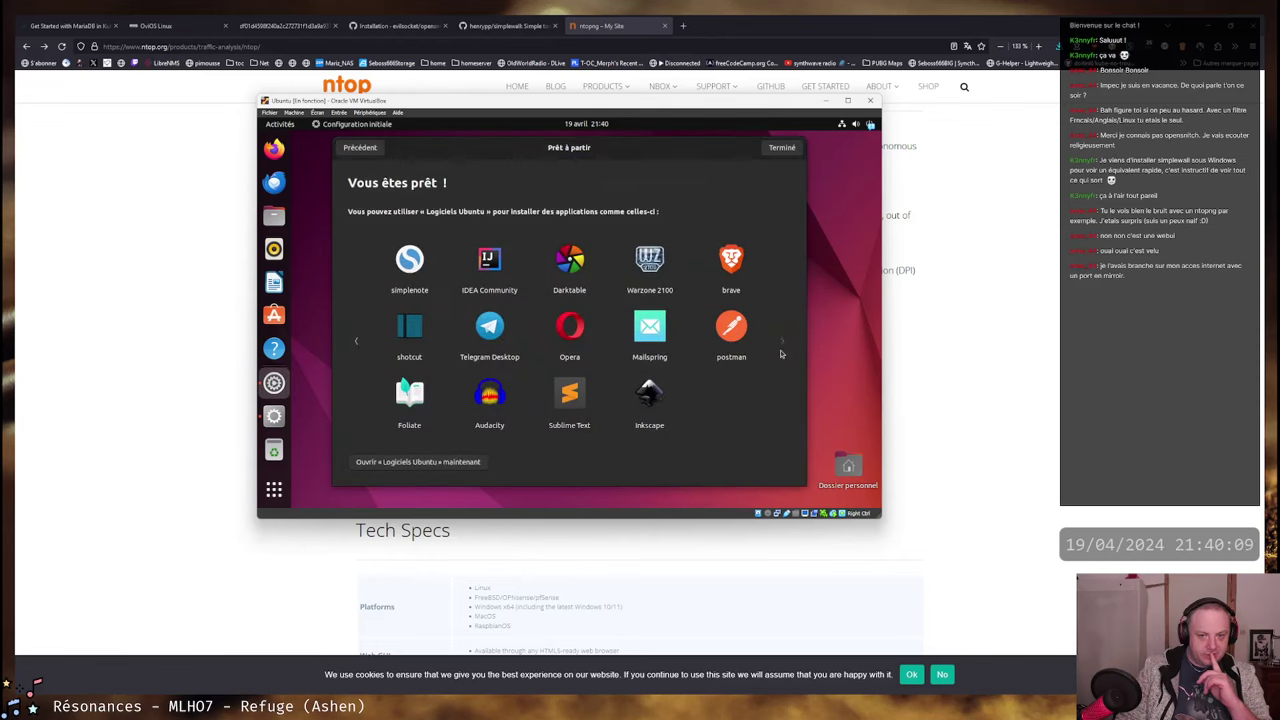
left_click(784, 148)
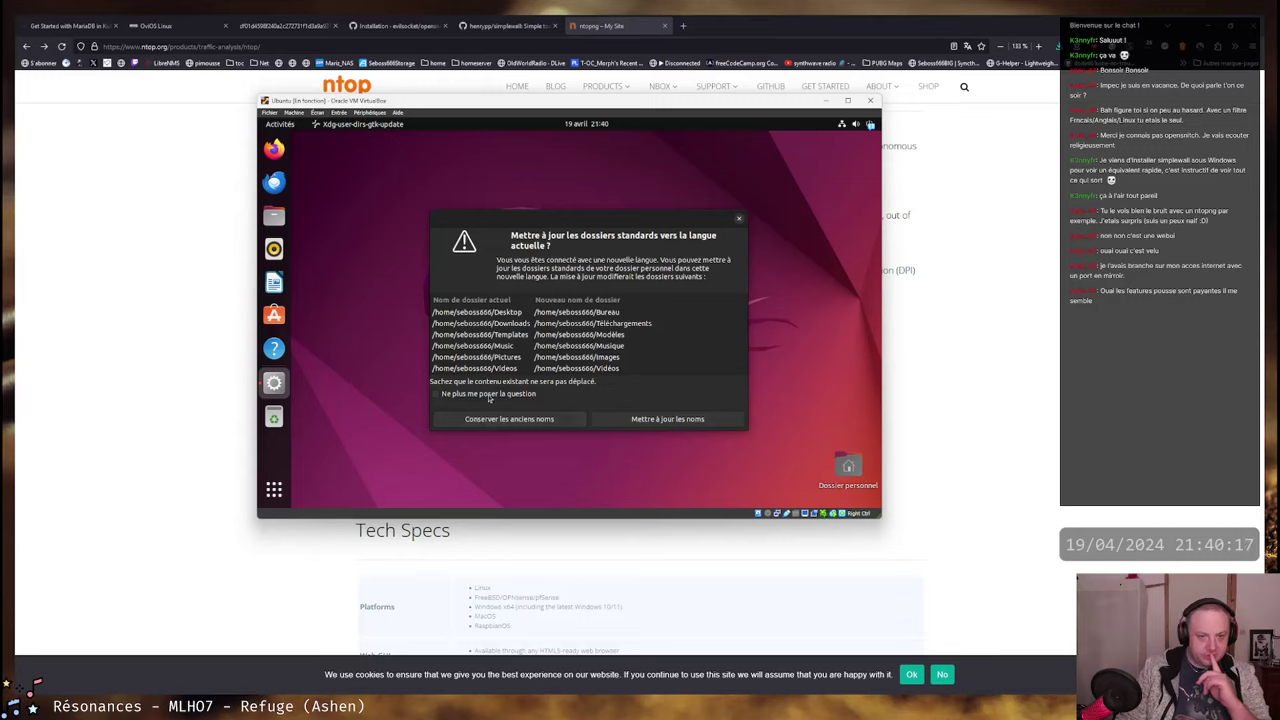
left_click(684, 422)
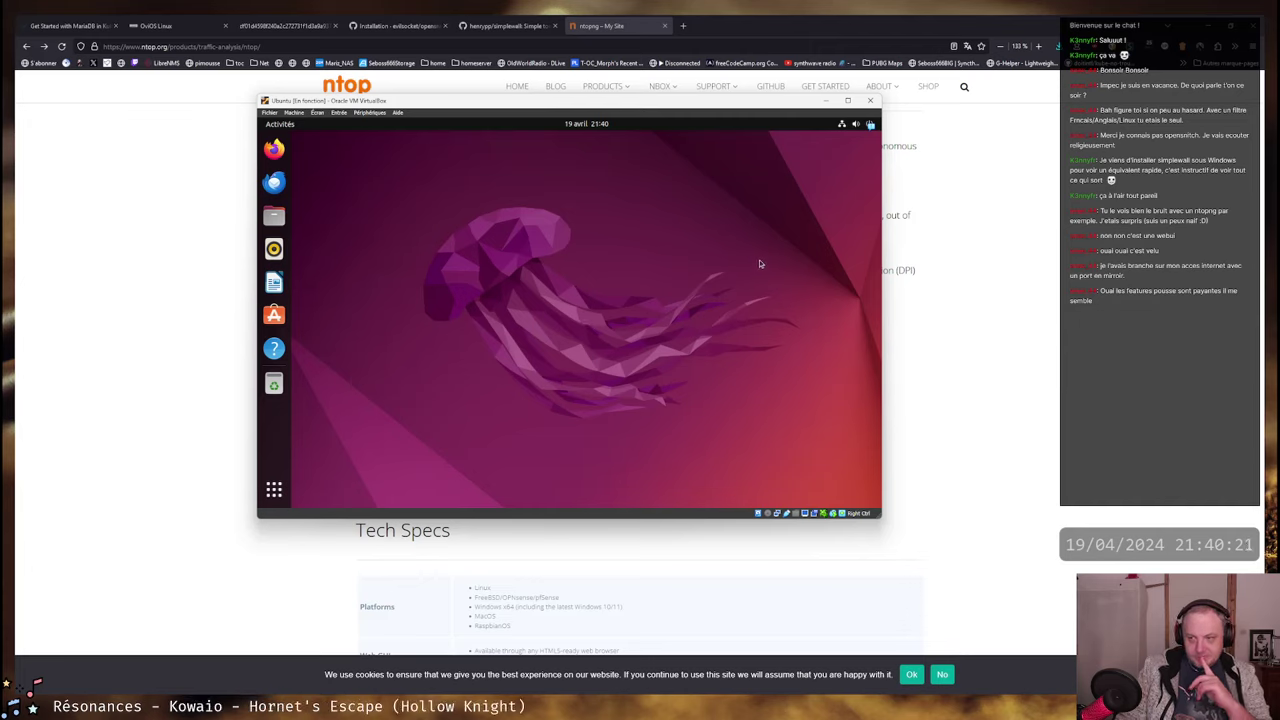
- Dismiss the VirtualBox notification messages in the guest
left_click(868, 124)
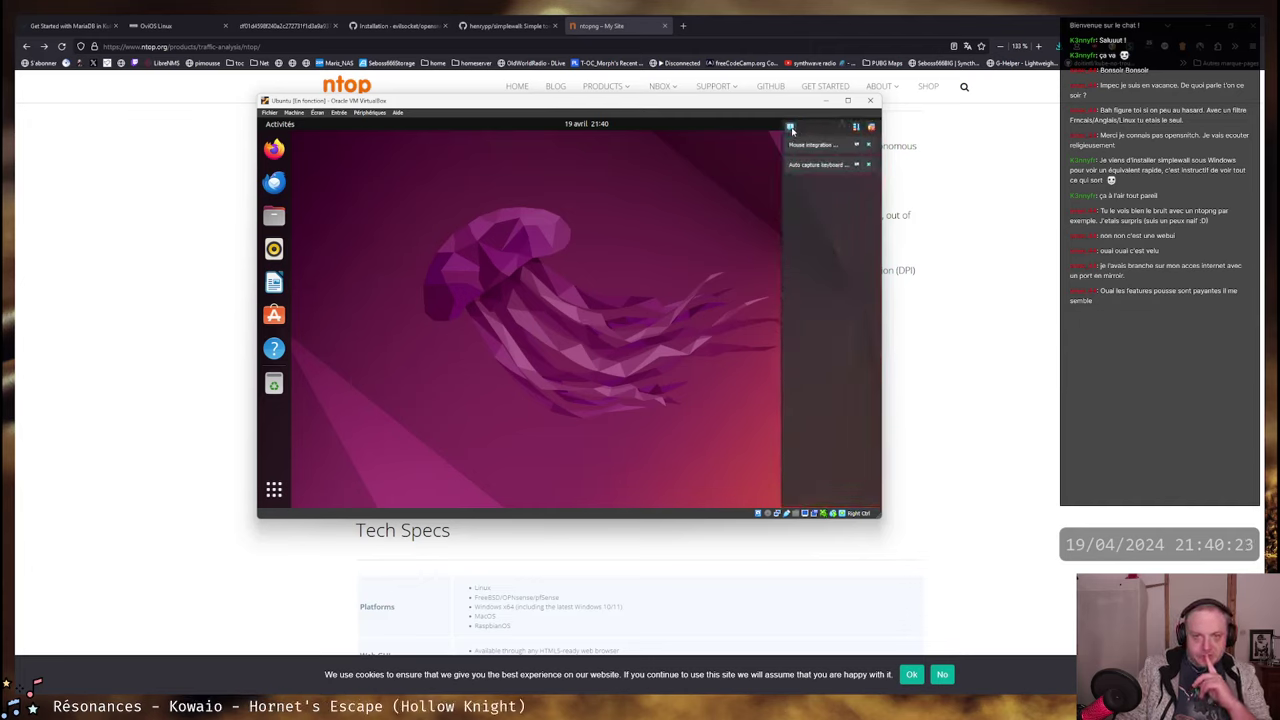
left_click(868, 145)
left_click(868, 145)
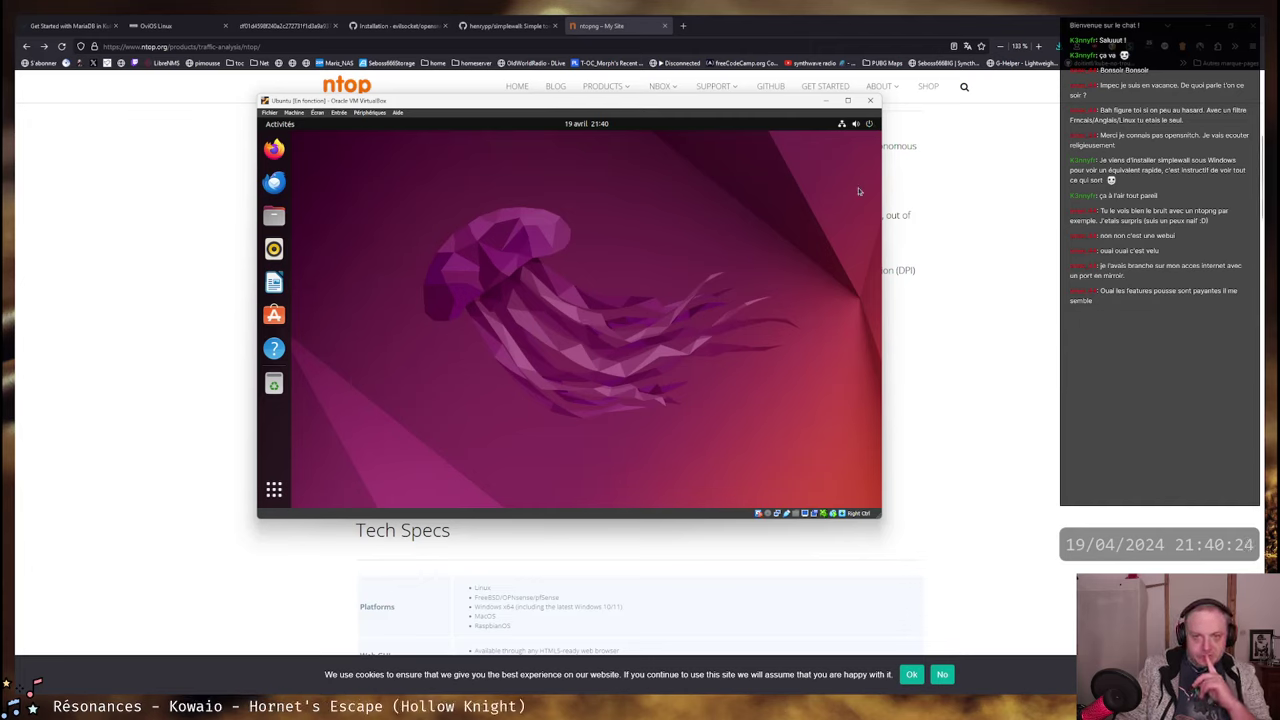
- Inspect the wired connection details, including IPv4 address 192.168.1.47 and the IPv6 address
left_click(855, 124)
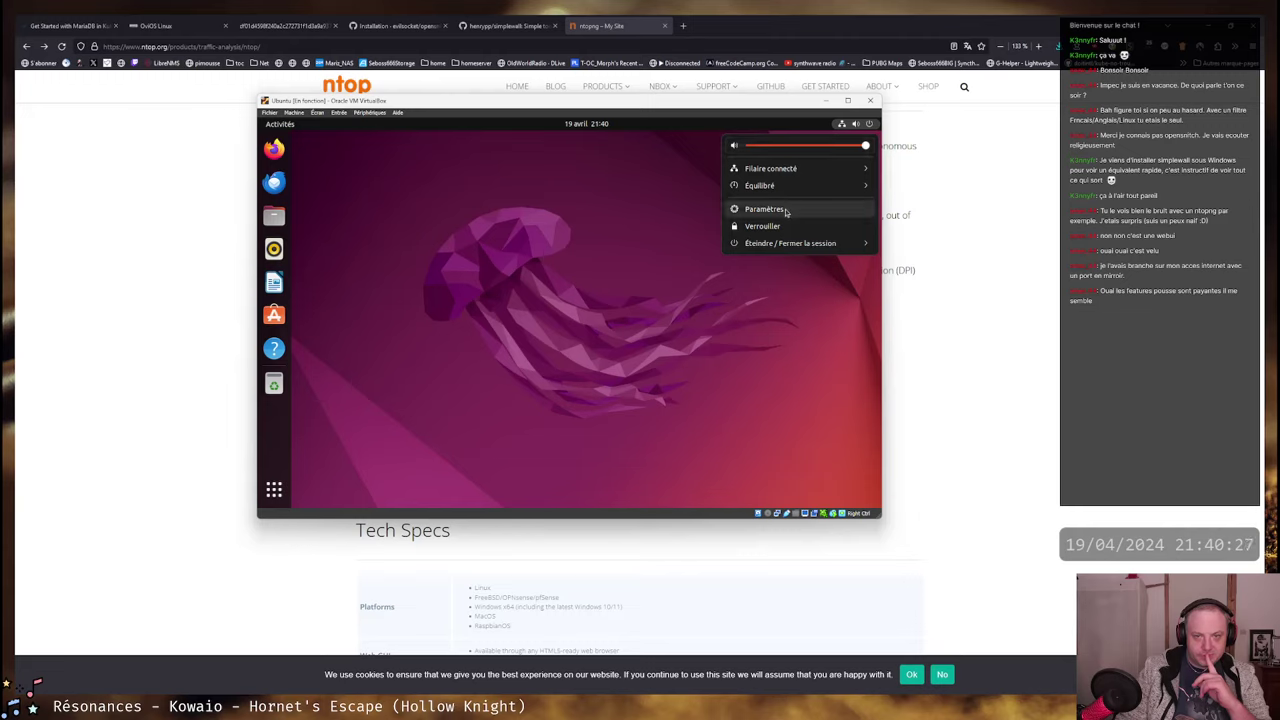
left_click(585, 275)
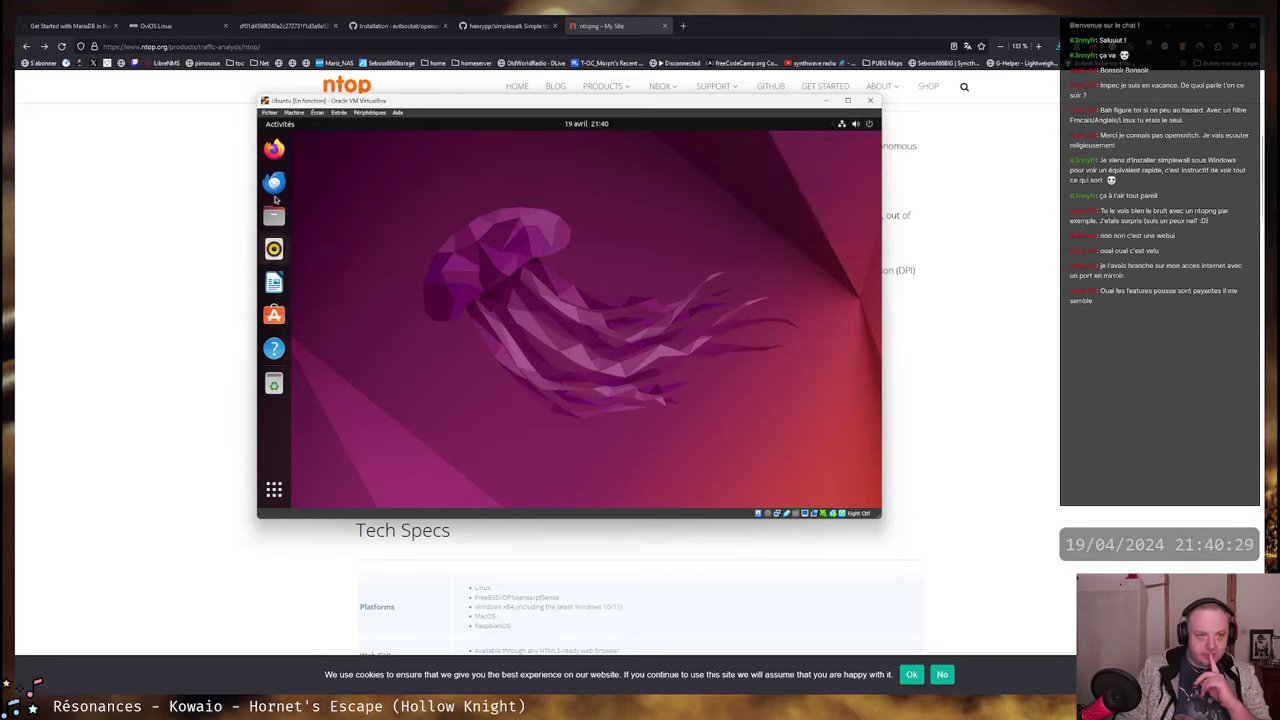
left_click(855, 124)
left_click(800, 169)
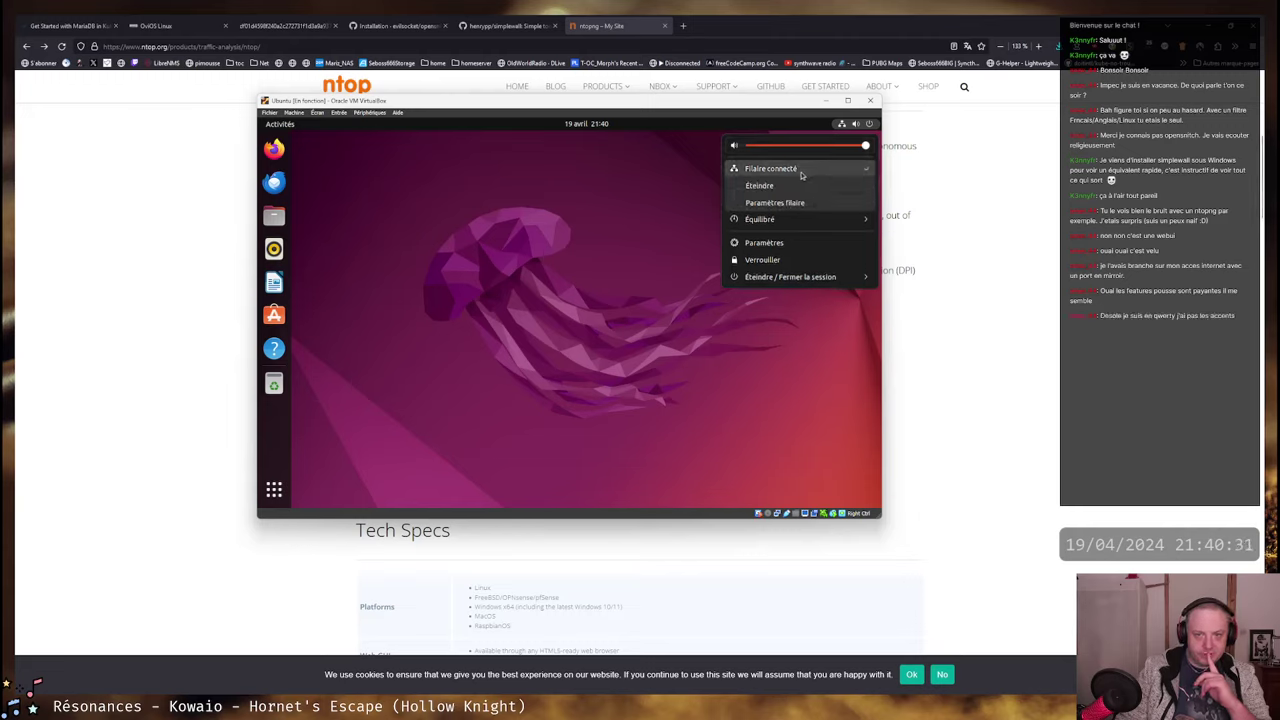
left_click(763, 243)
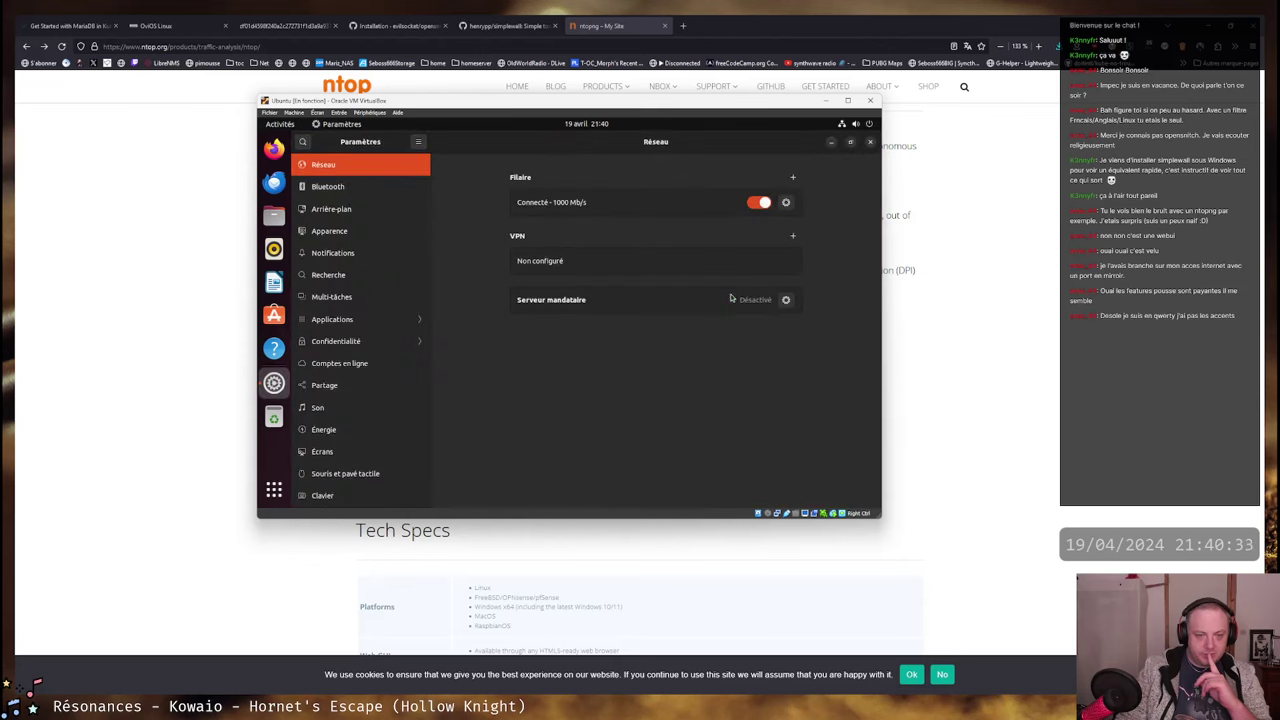
left_click(787, 203)
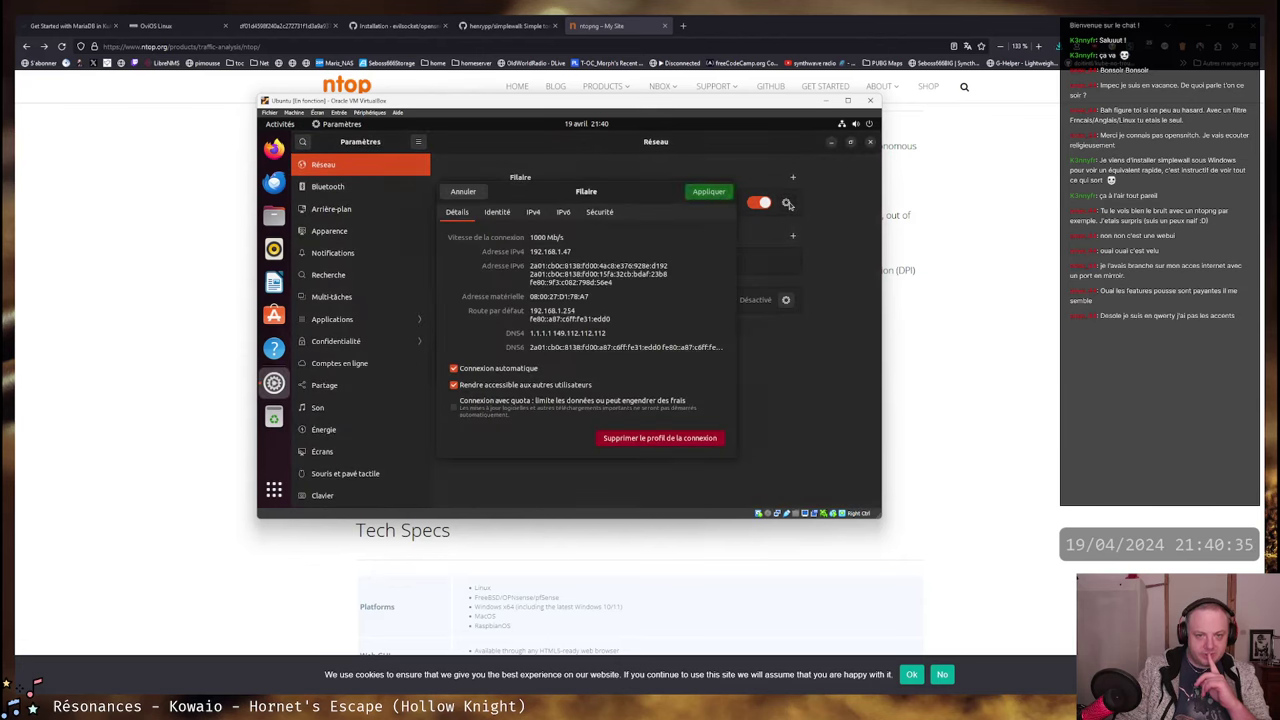
mouse_move(575, 252)
left_mouse_down()
mouse_move(521, 253)
mouse_move(574, 252)
left_mouse_up()
left_click(524, 341)
left_click_drag(668, 274, 563, 264)
left_click(563, 265)
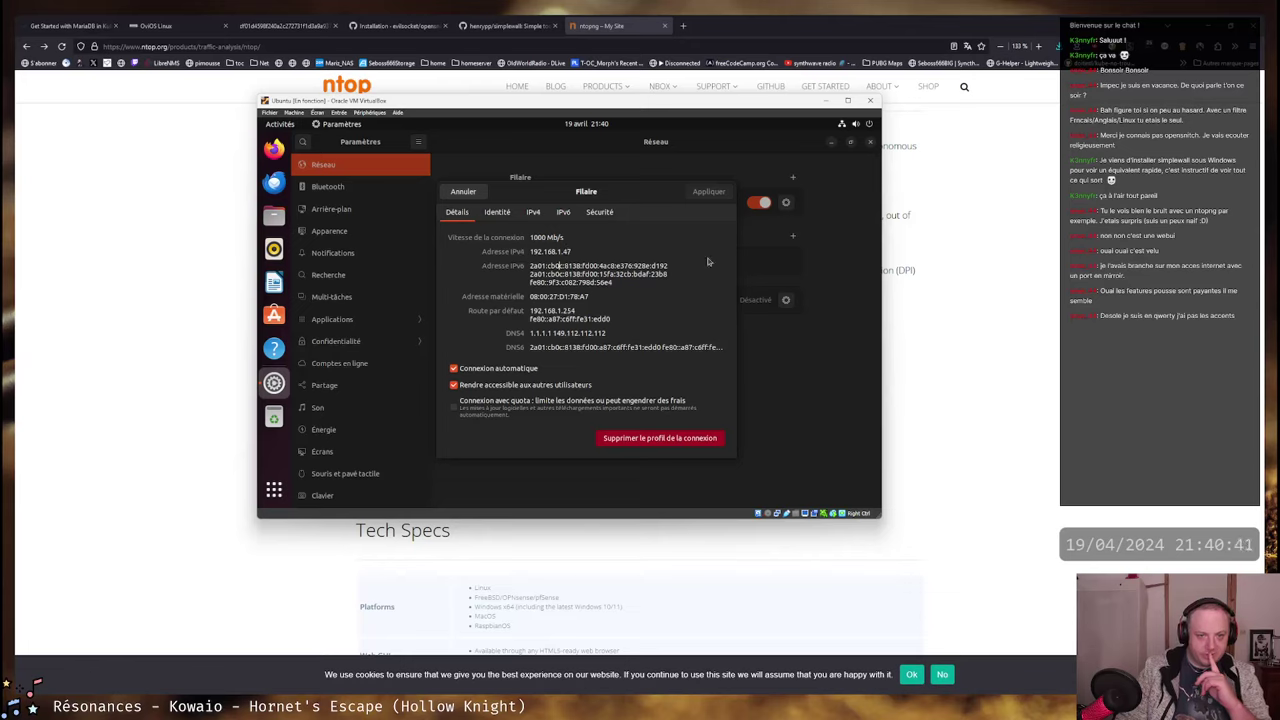
left_click(464, 192)
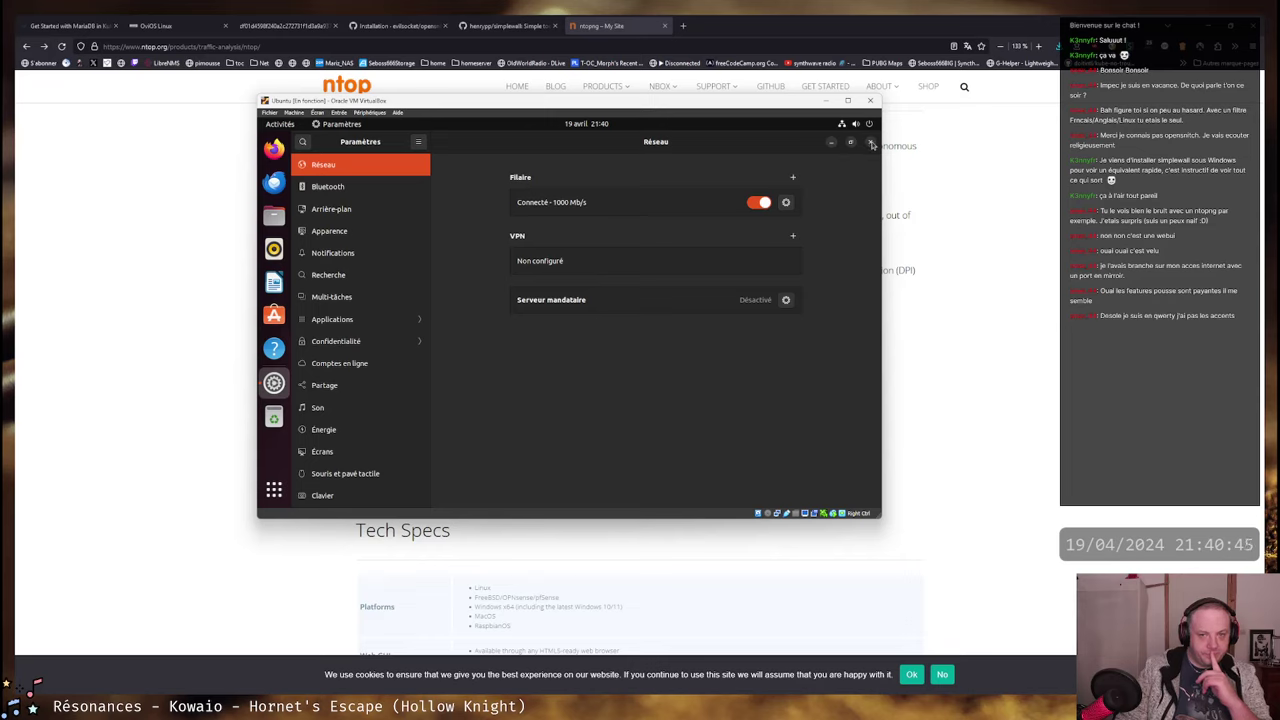
- Set the login screen language to Français (France), authenticating with the administrator password
scroll(386, 323, "down", 4)
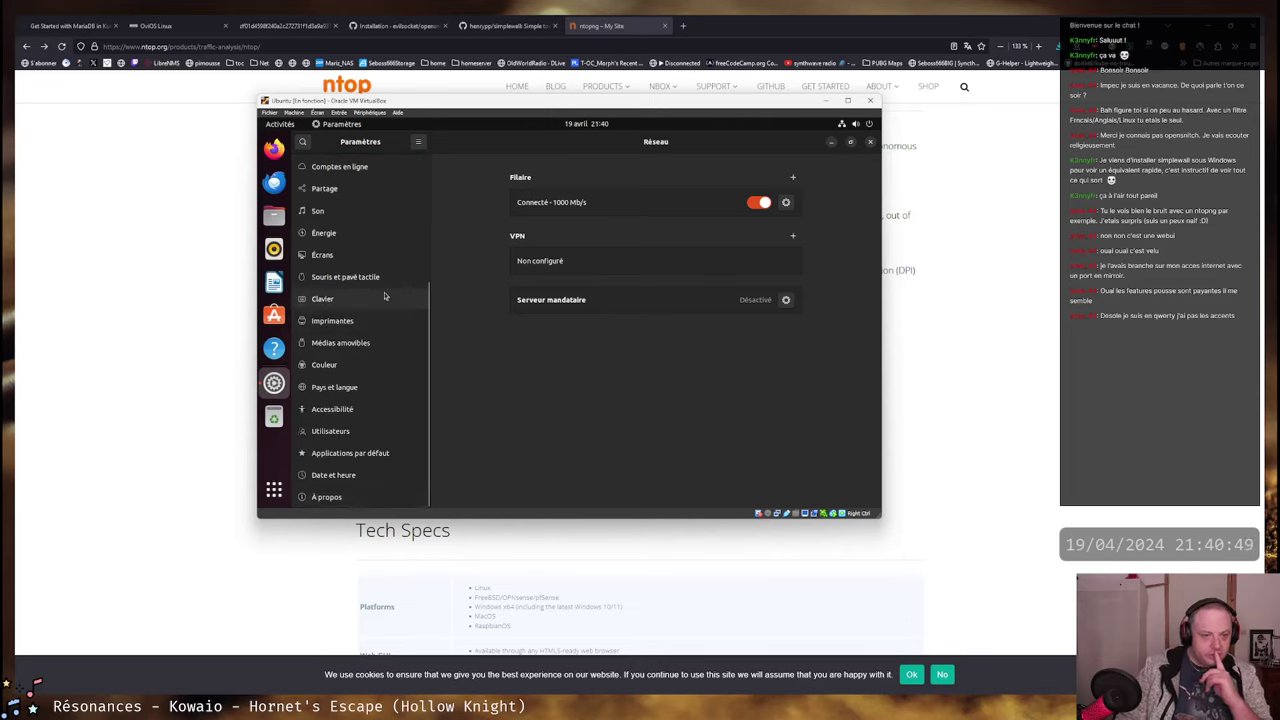
scroll(384, 295, "up", 1)
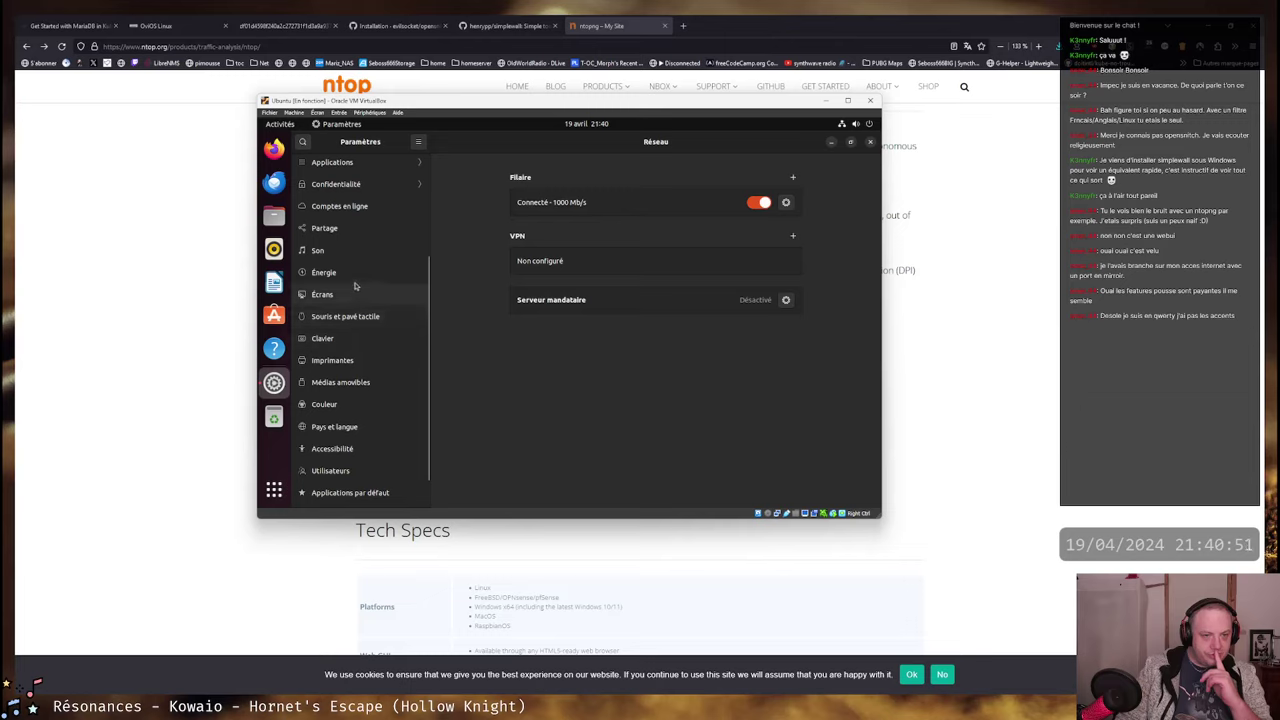
left_click(354, 428)
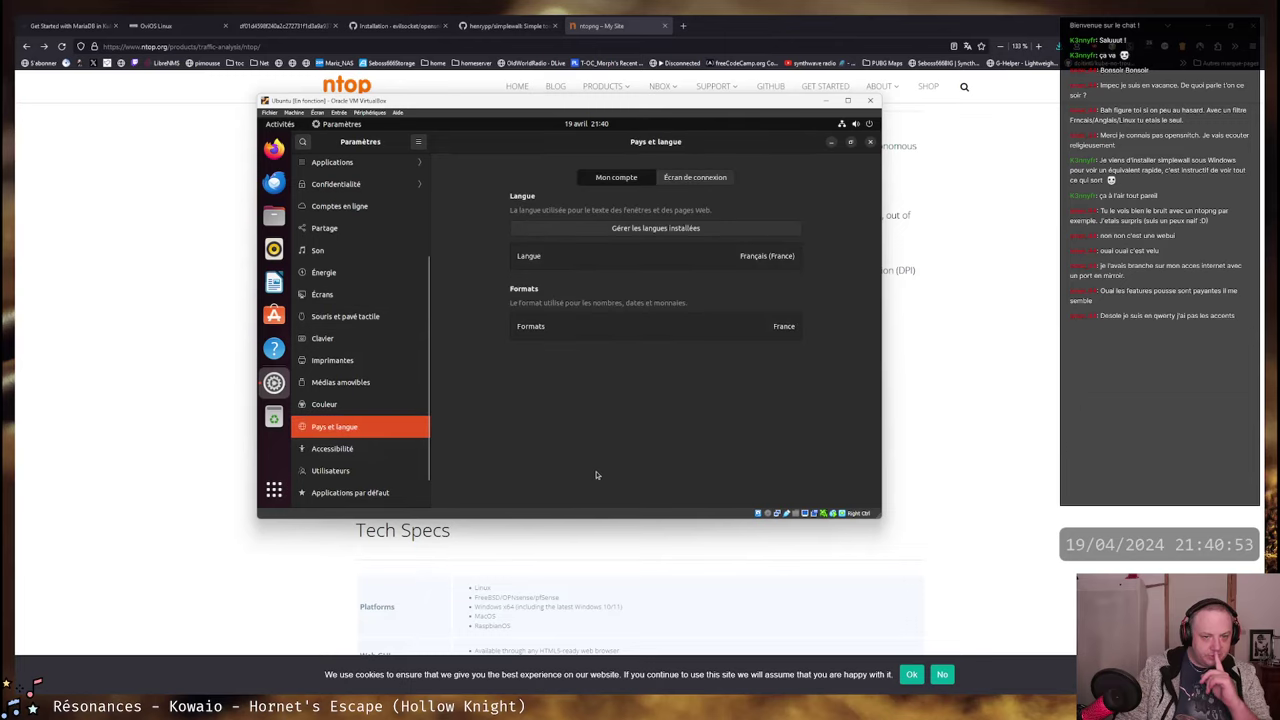
left_click(706, 177)
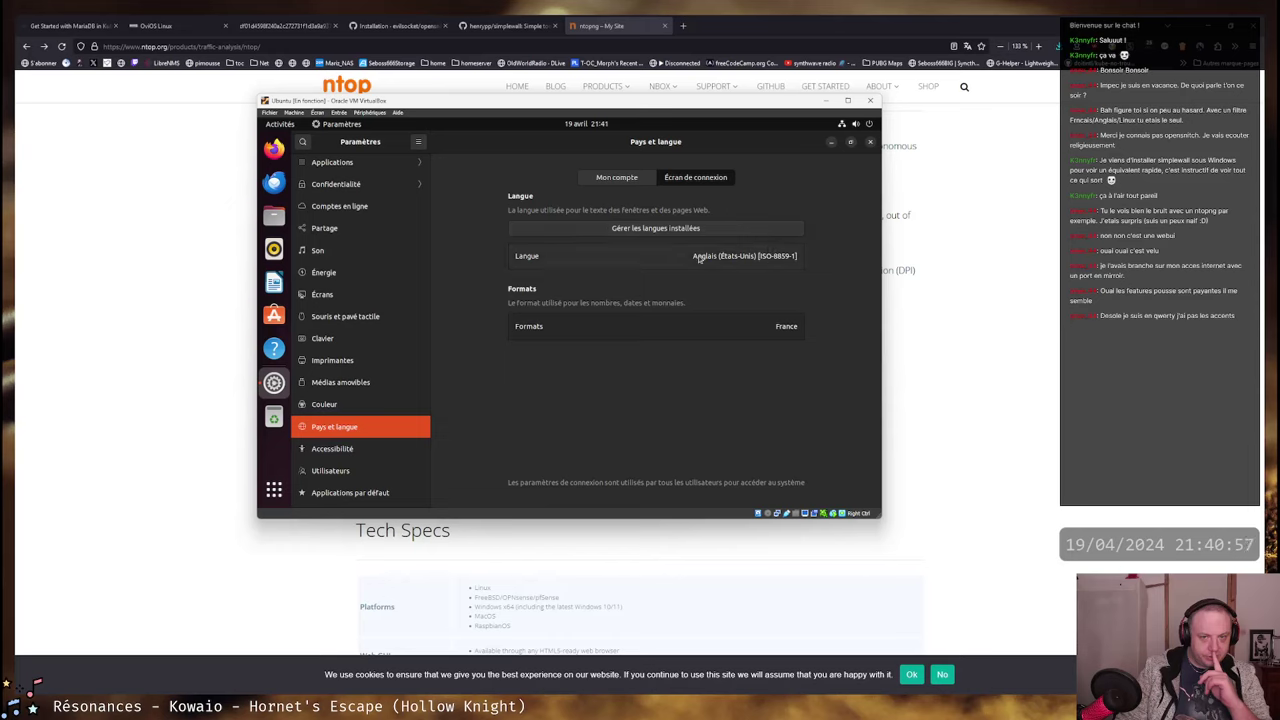
left_click(645, 260)
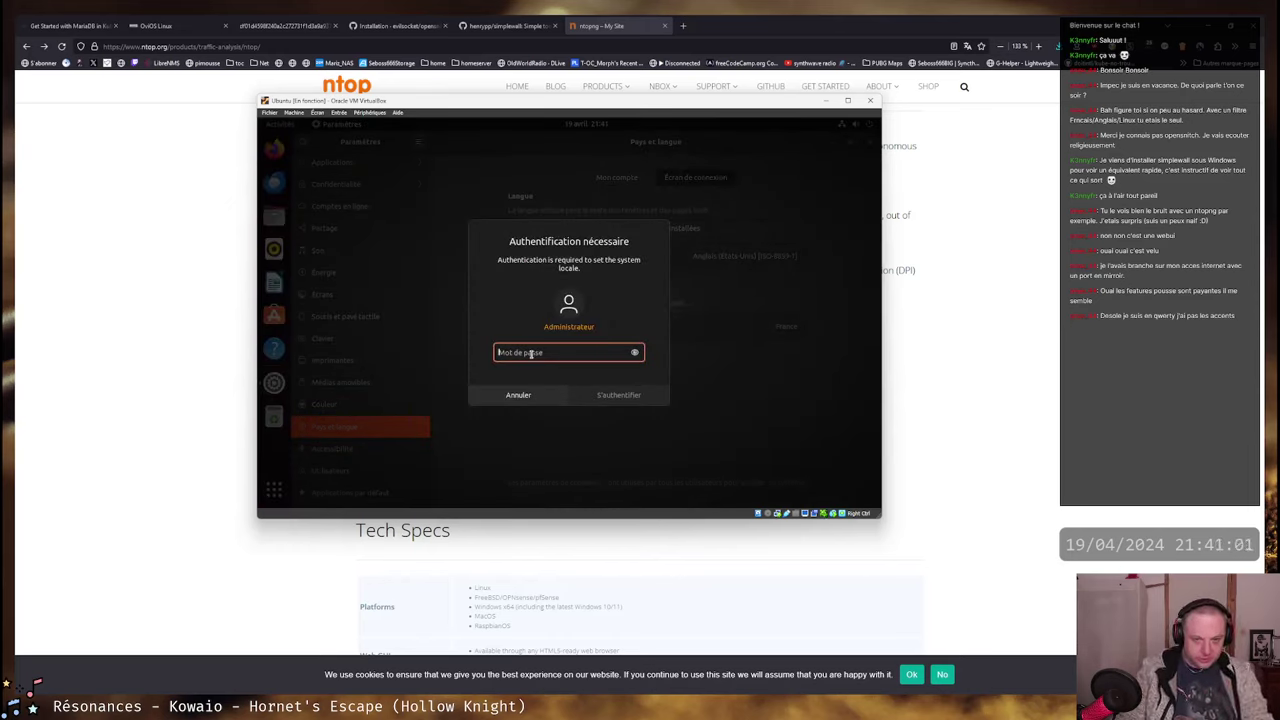
type("•")
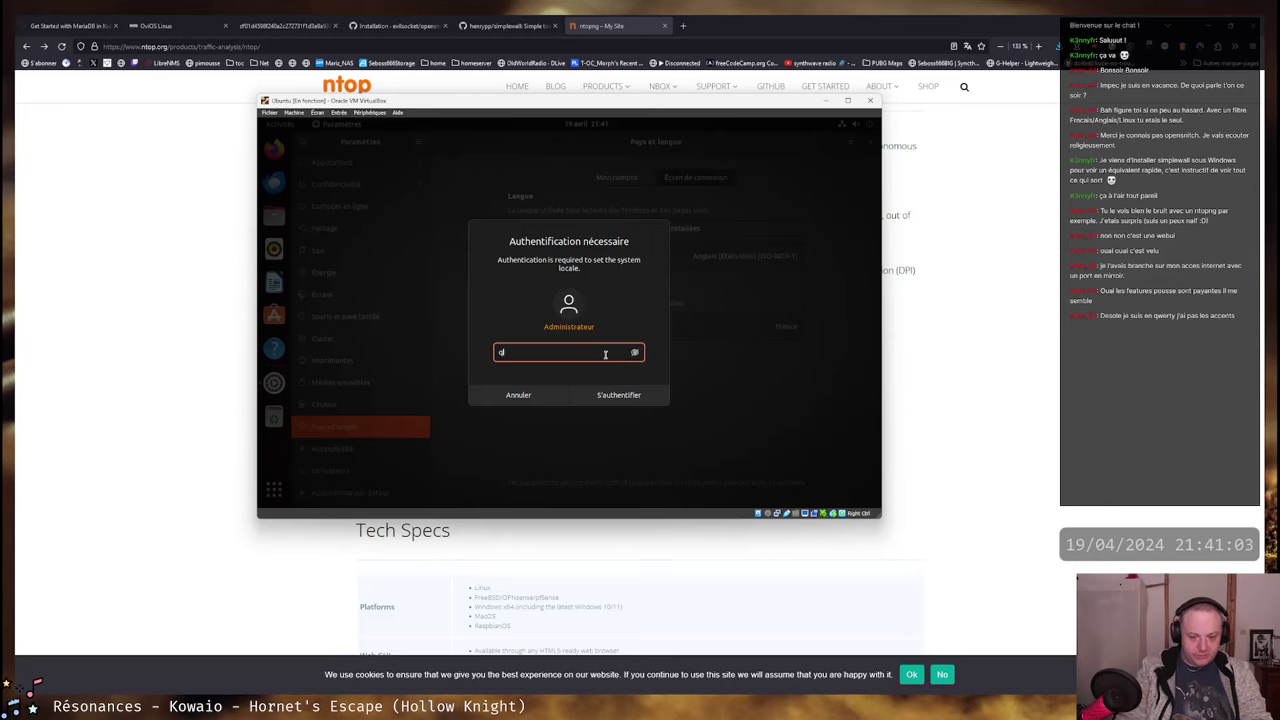
type("•")
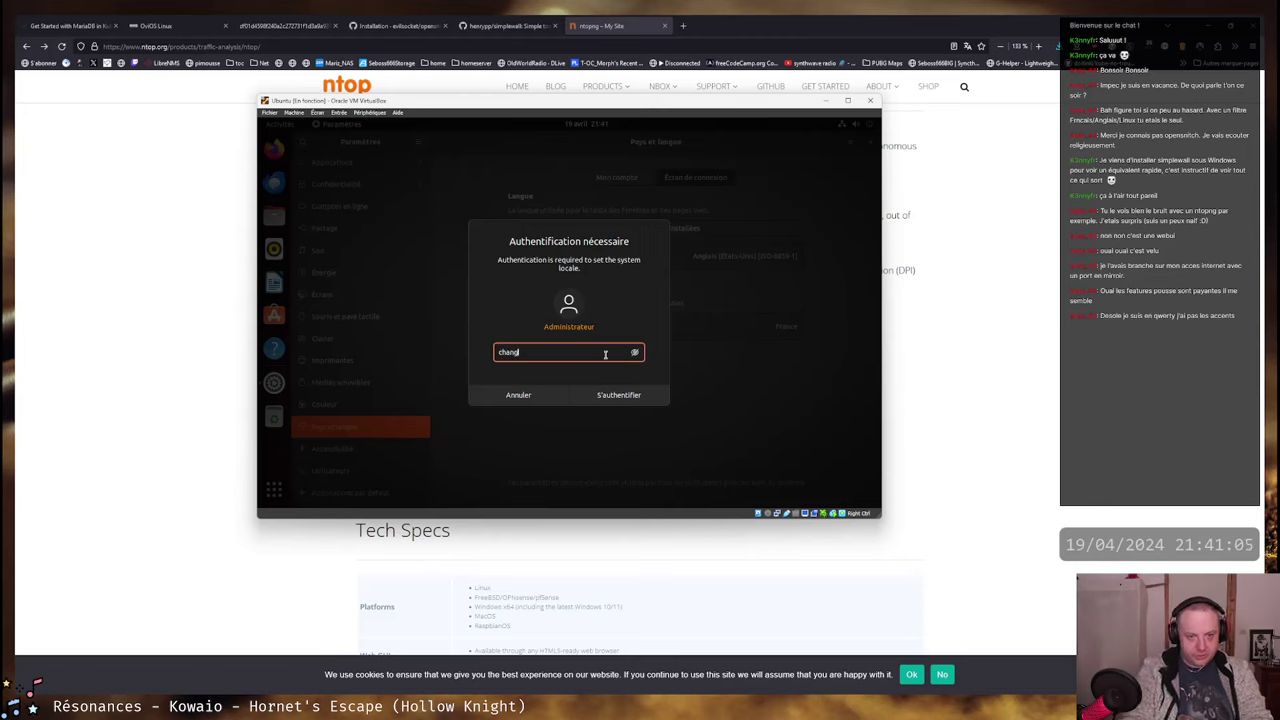
type("angeme")
key("Return")
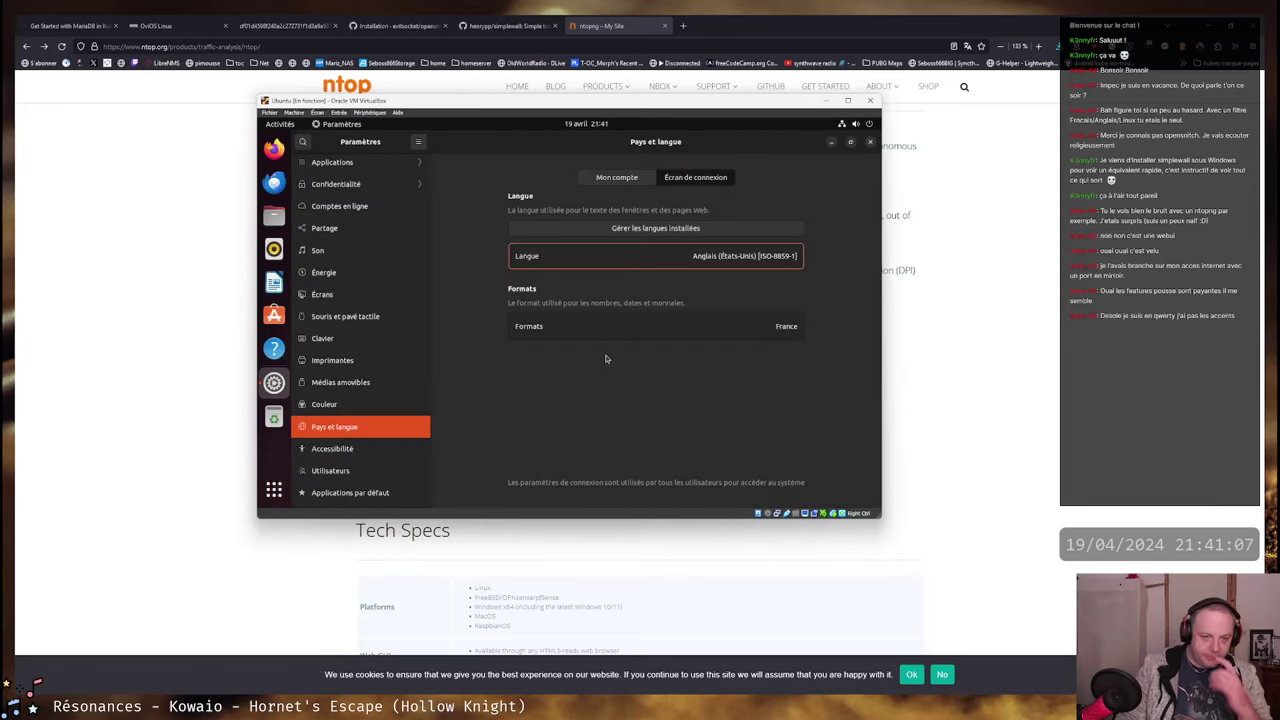
left_click(723, 265)
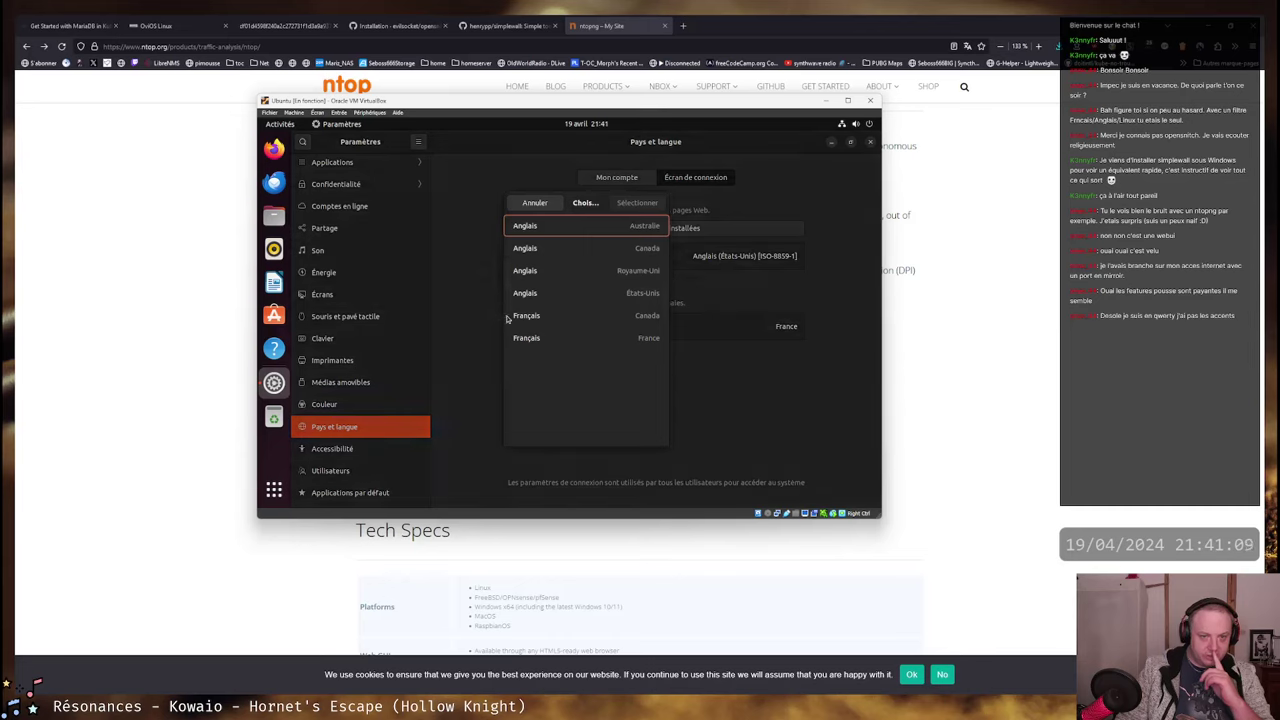
left_click(528, 338)
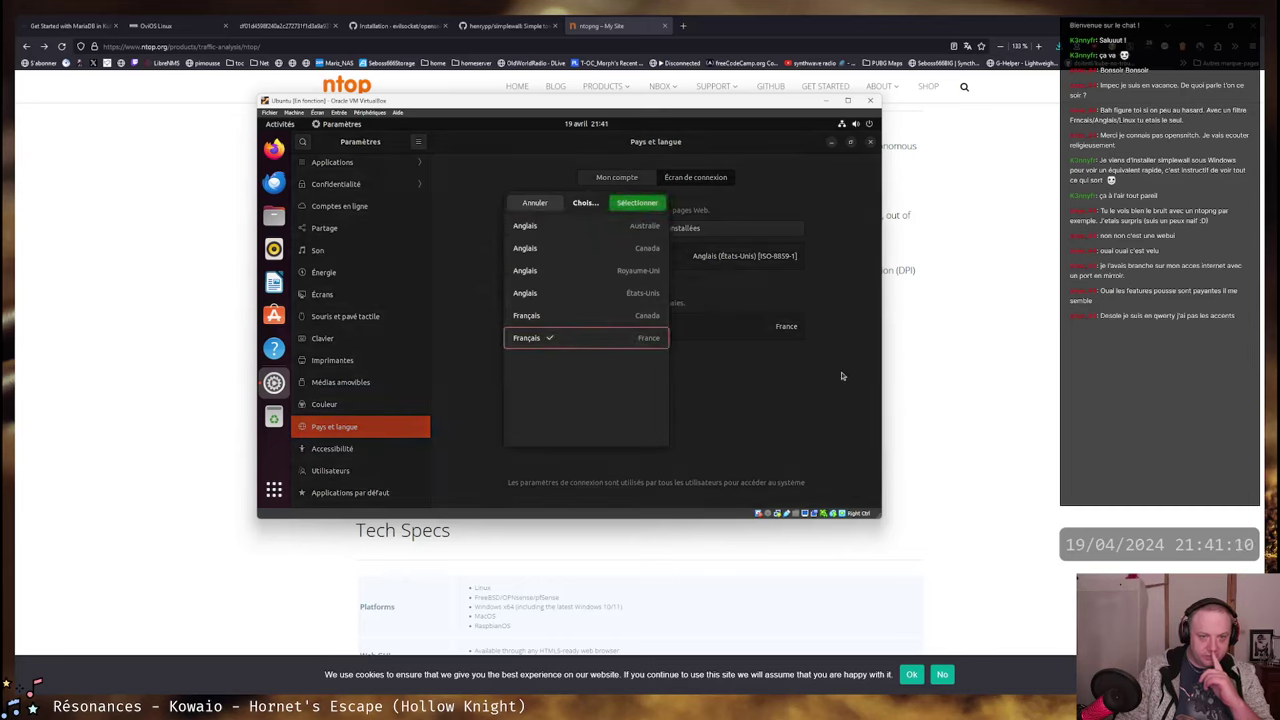
left_click(637, 203)
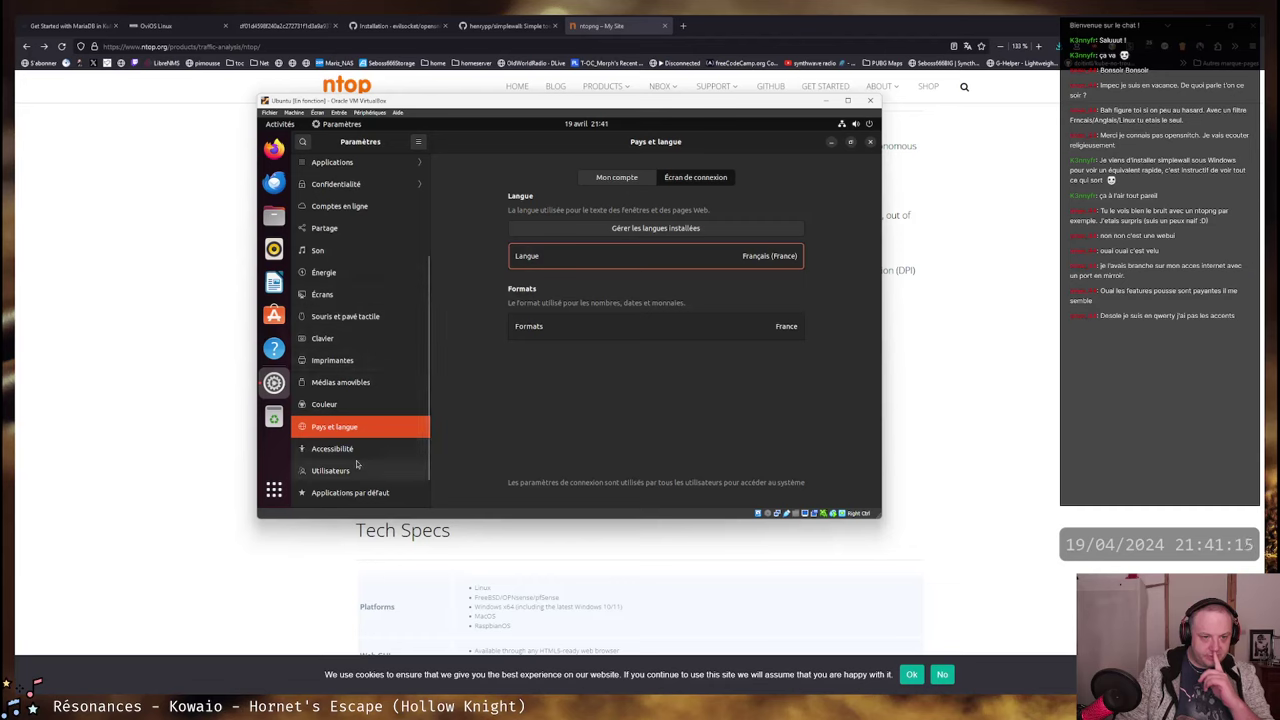
scroll(356, 463, "down", 1)
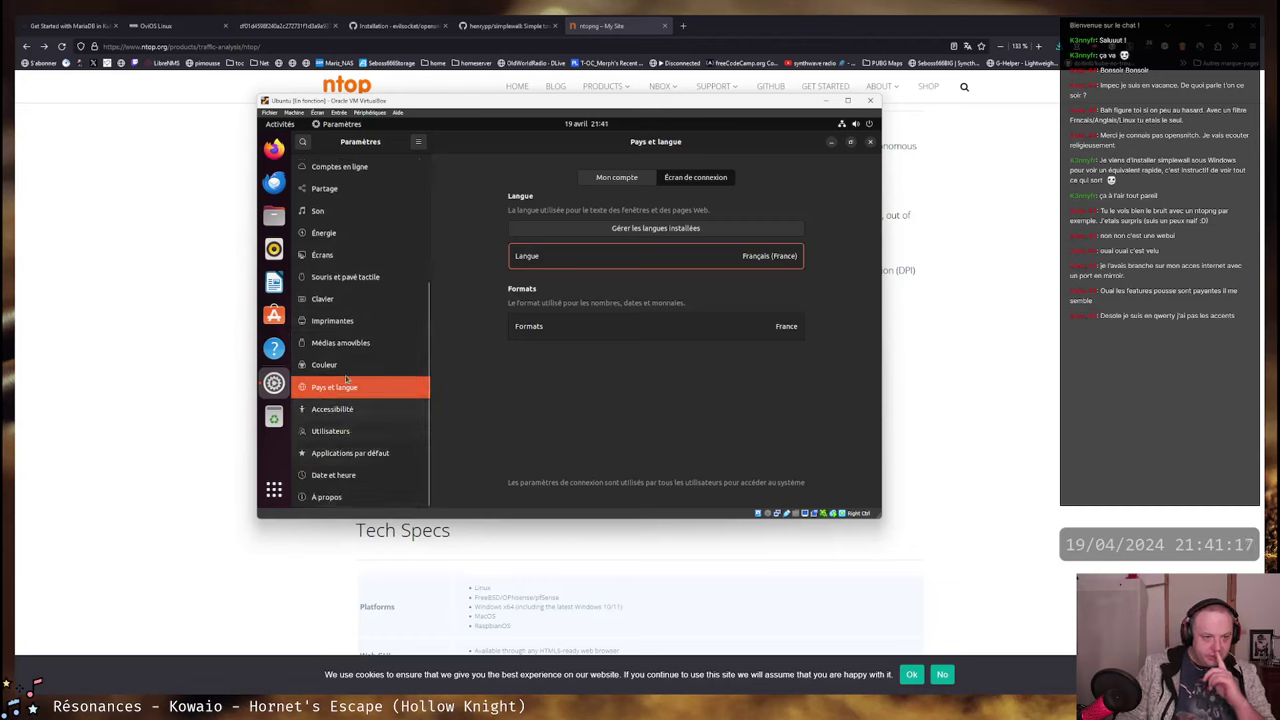
- Add the Français (variante) keyboard layout and delete the Anglais (US) layout
left_click(323, 298)
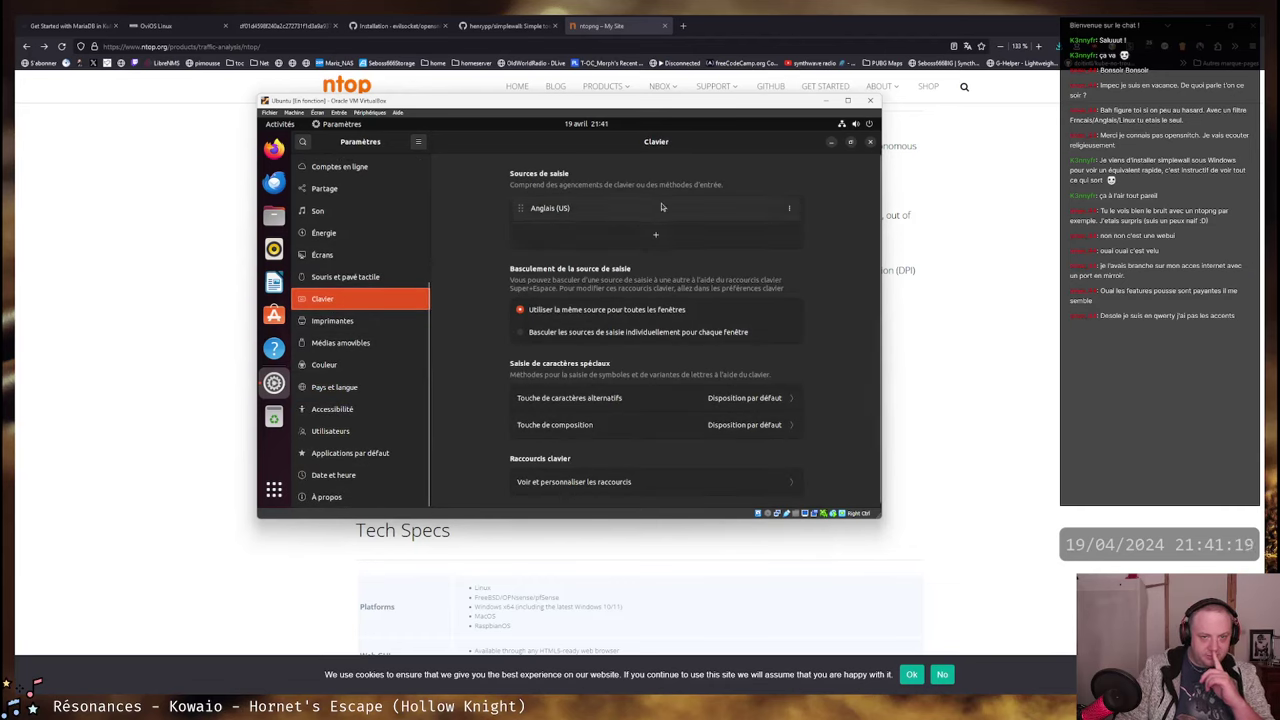
left_click(668, 238)
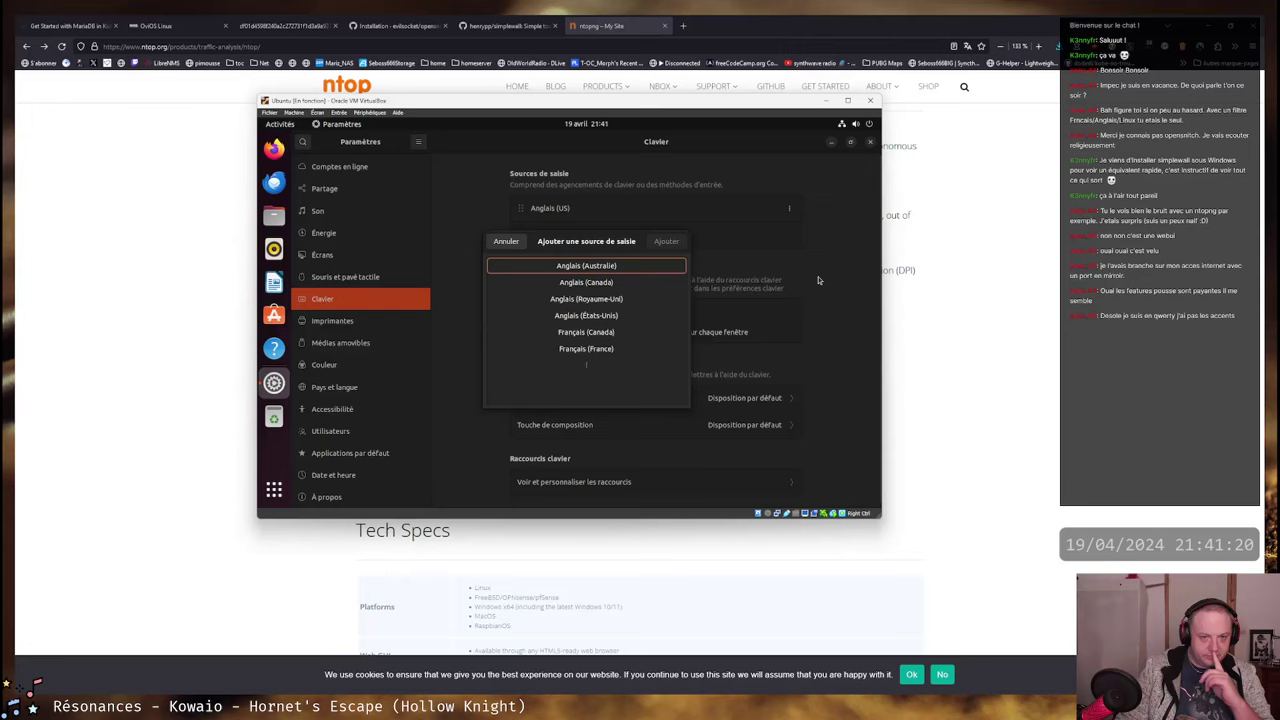
left_click(586, 348)
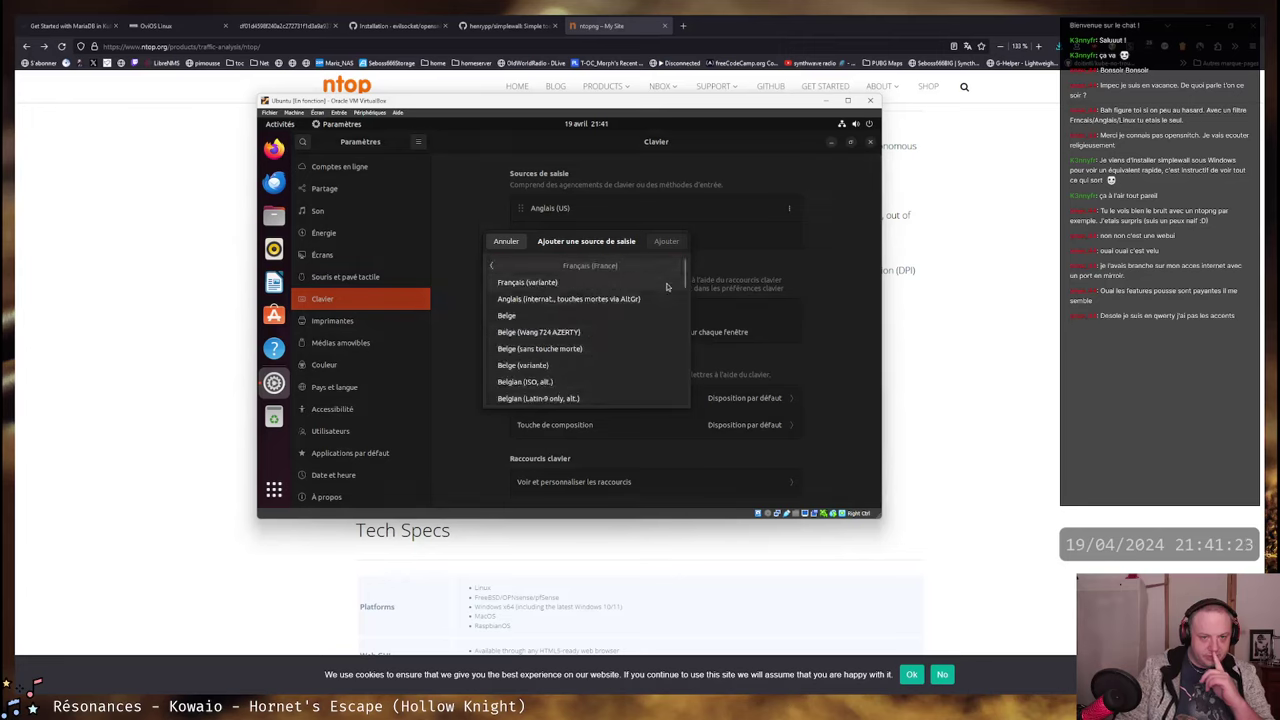
left_click(560, 283)
left_click(666, 241)
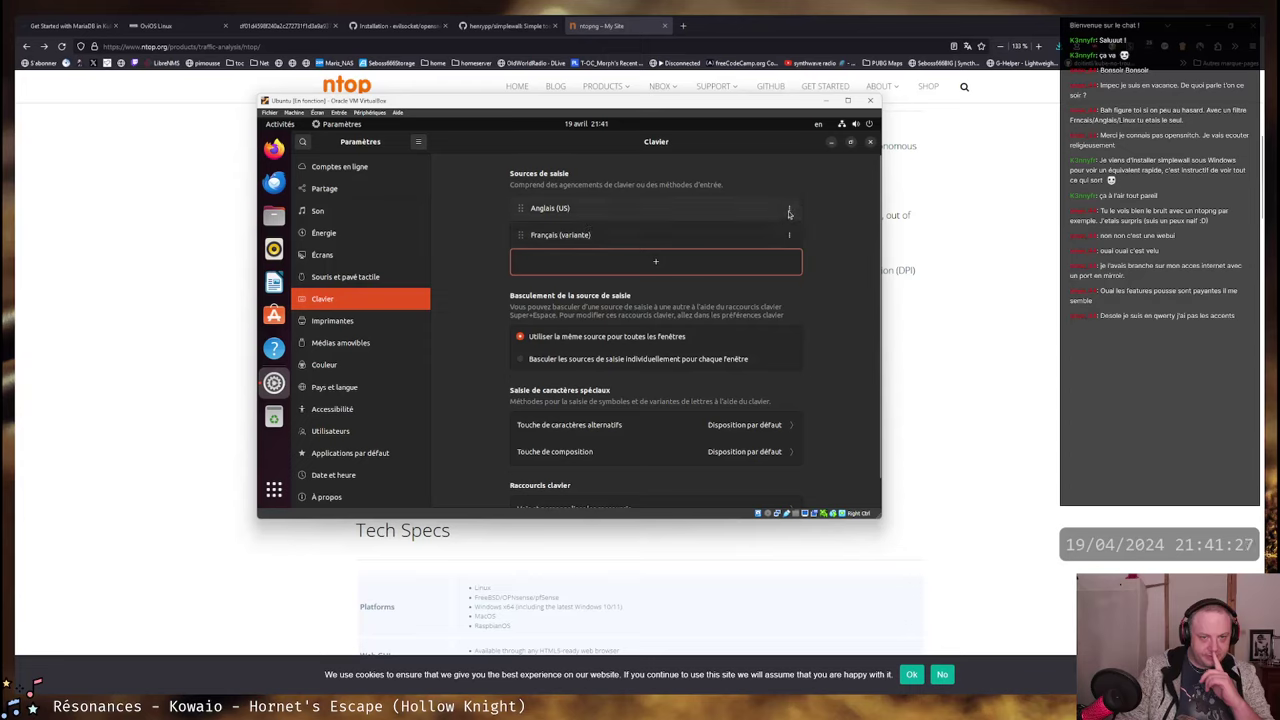
left_click(789, 209)
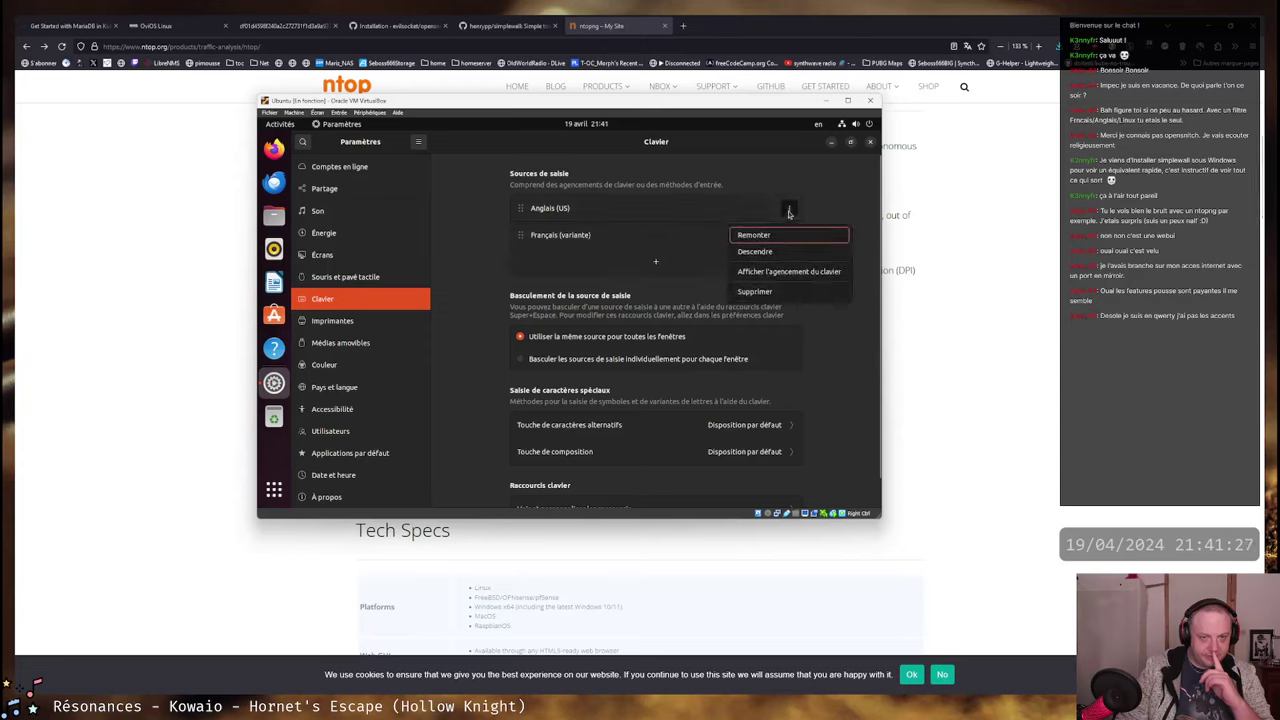
left_click(757, 292)
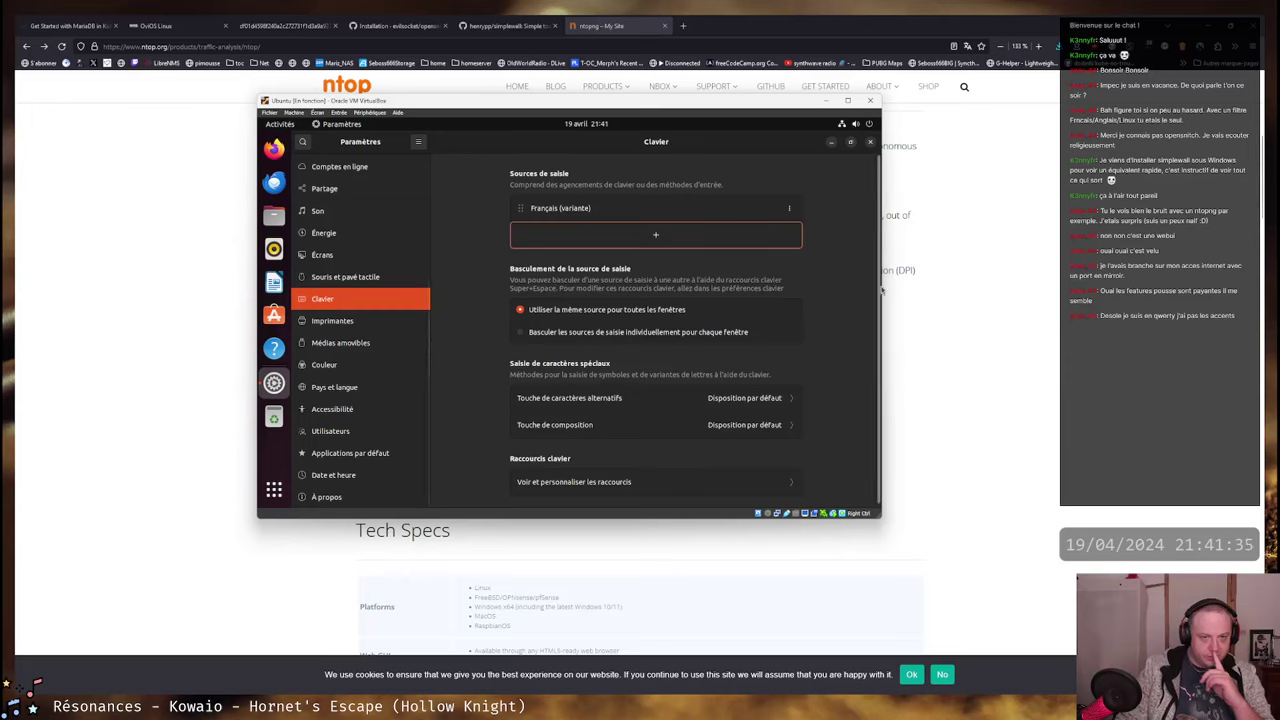
scroll(843, 291, "down", 1)
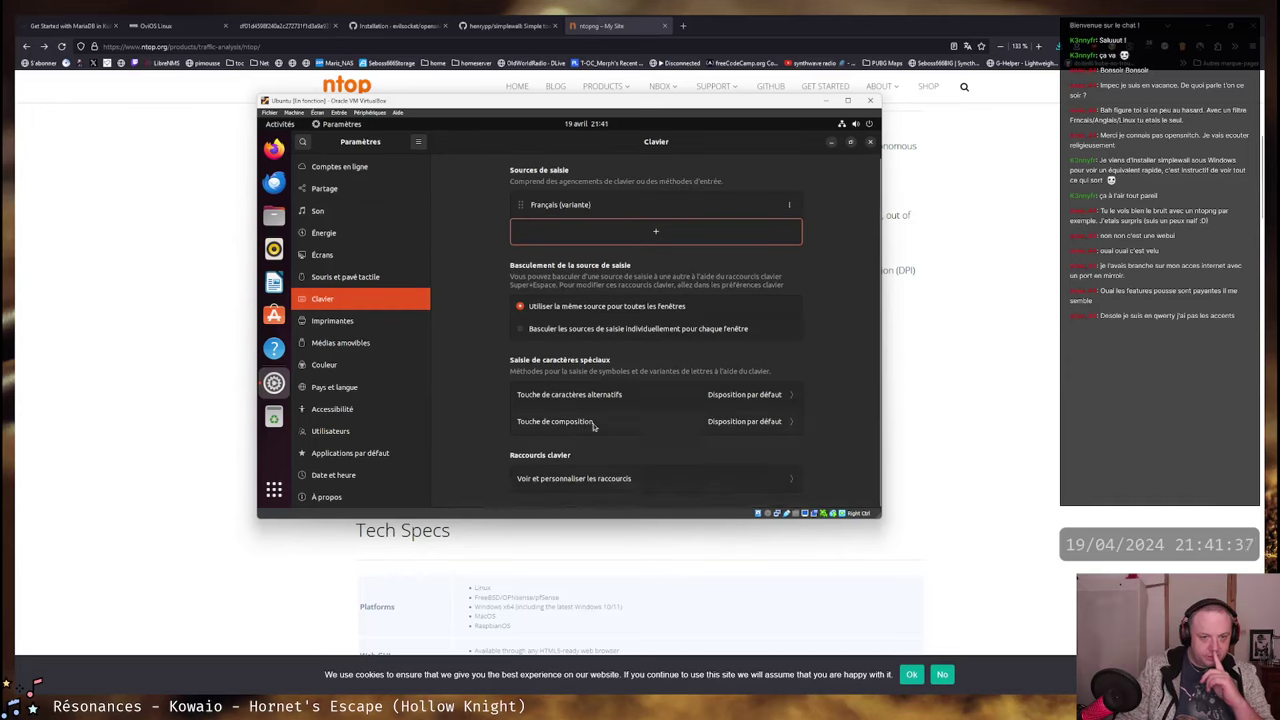
scroll(605, 354, "up", 1)
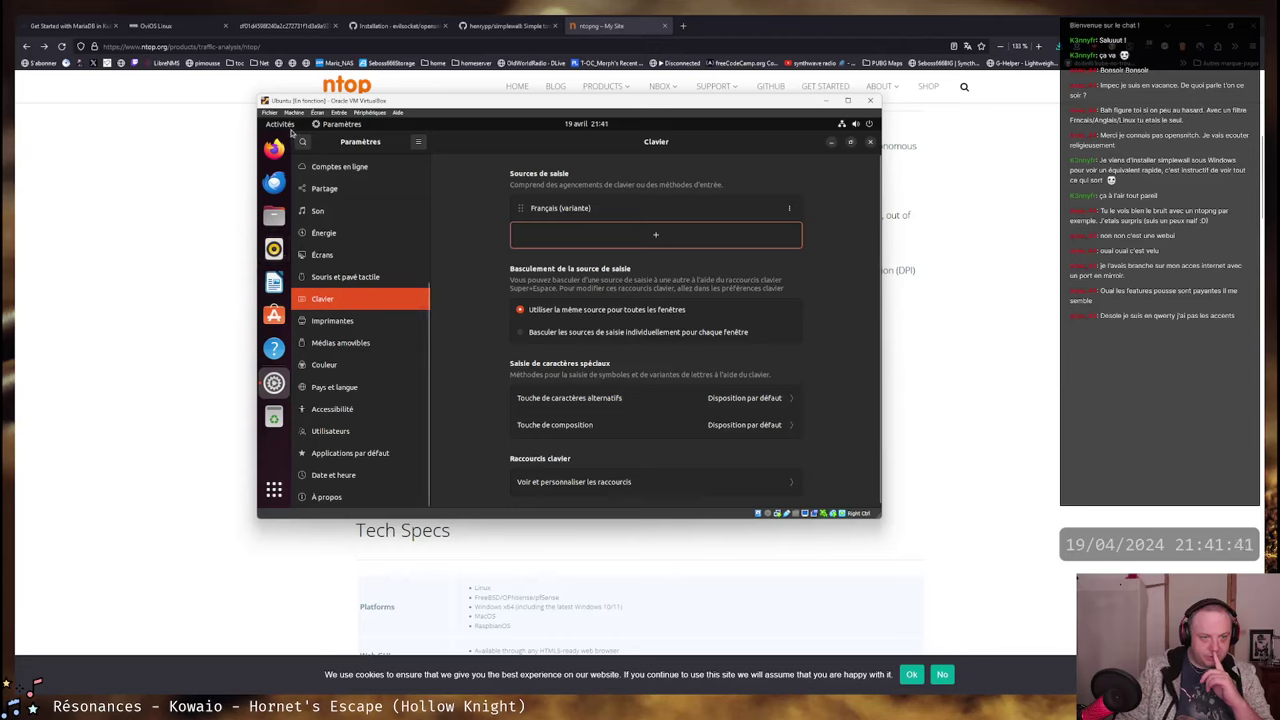
- Launch Terminal by searching 'ter' in the applications overview, then shrink its window
left_click(273, 489)
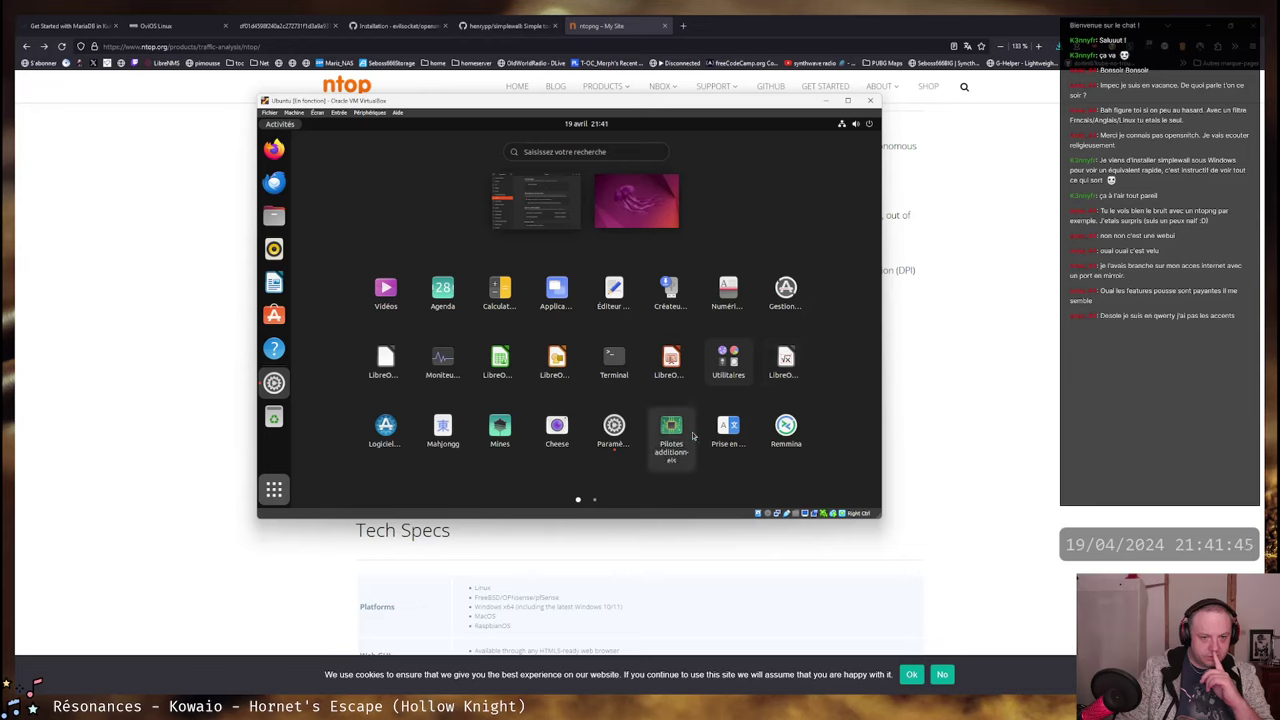
scroll(695, 433, "down", 1)
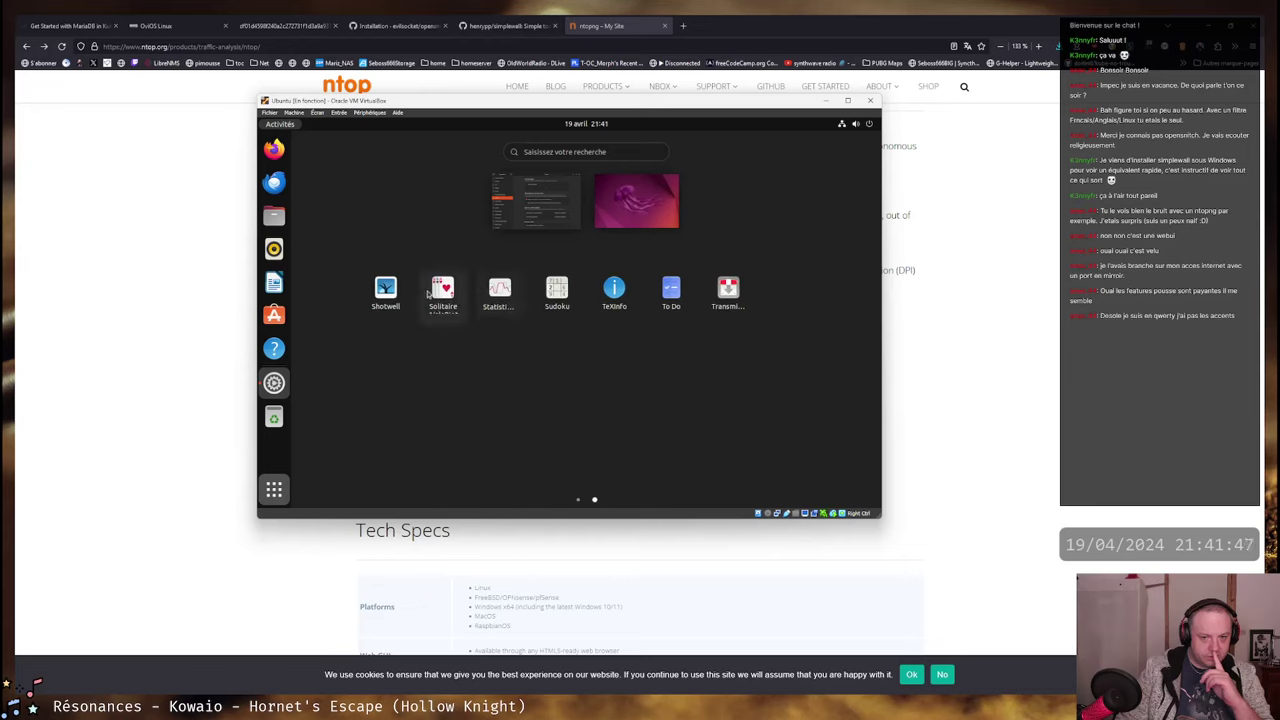
scroll(647, 293, "up", 1)
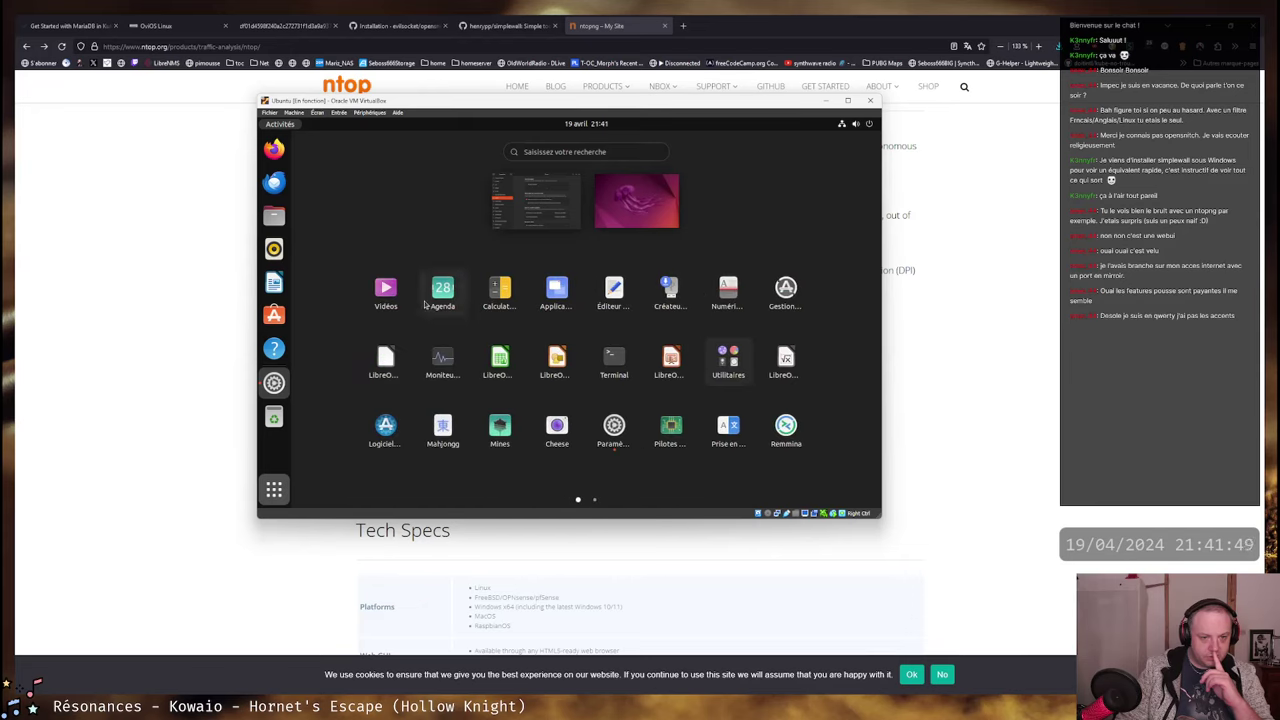
type("ter")
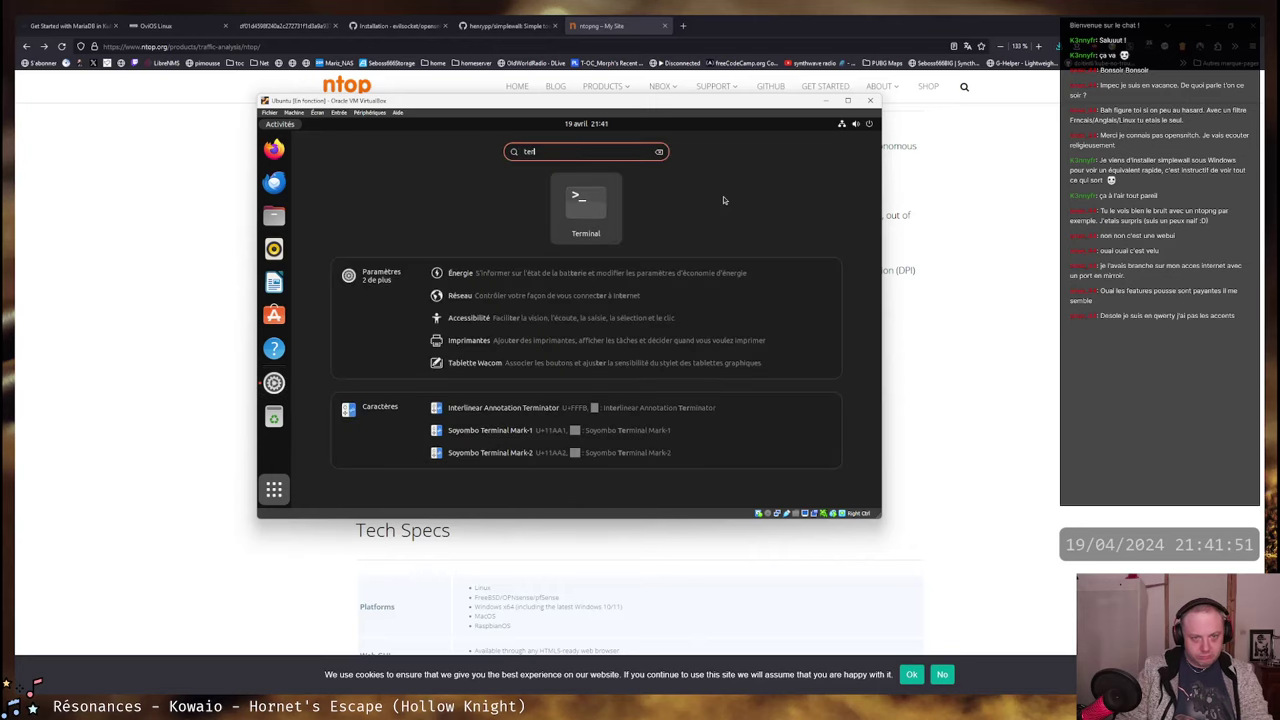
key("Return")
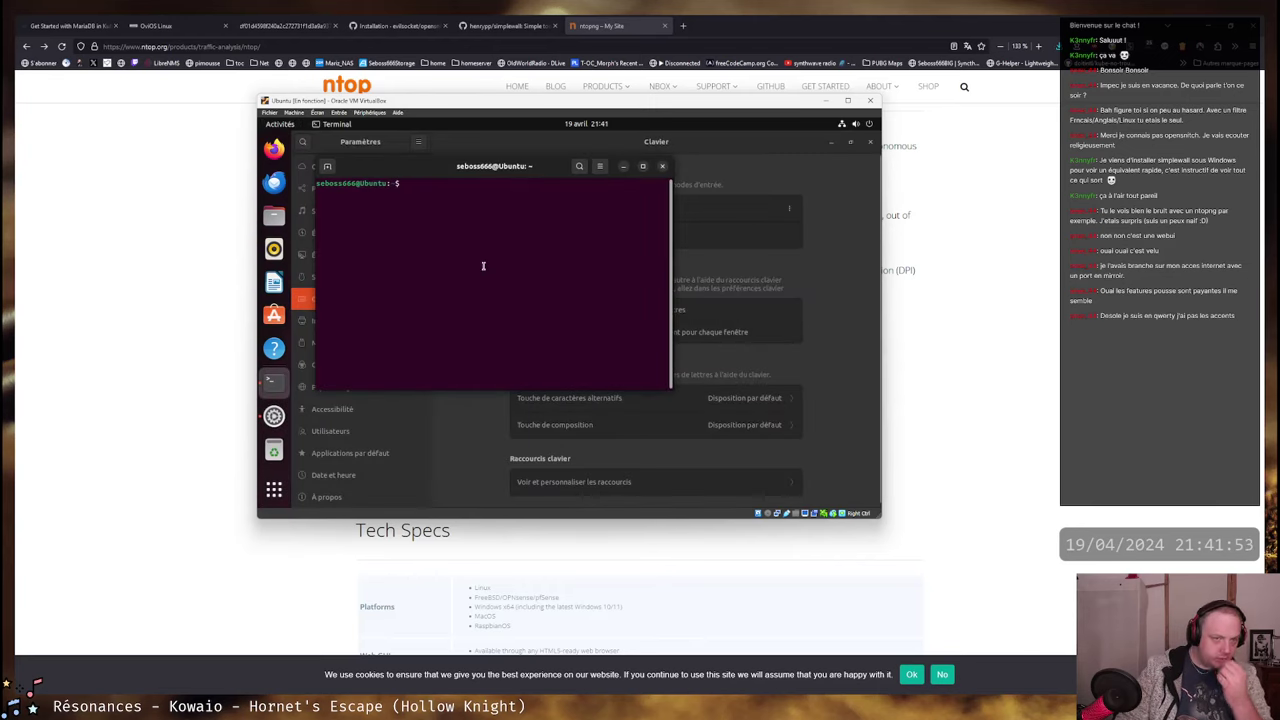
type("apt")
key("BackSpace")
key("BackSpace")
key("BackSpace")
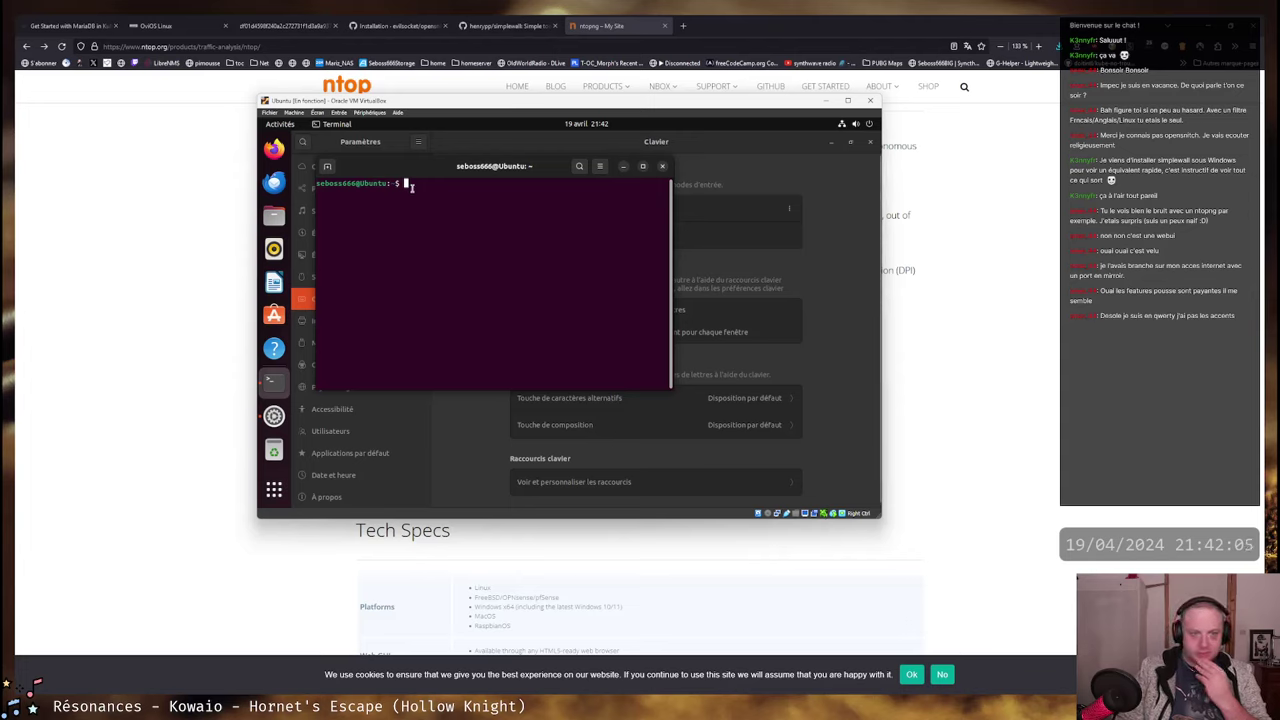
left_click_drag(673, 390, 646, 354)
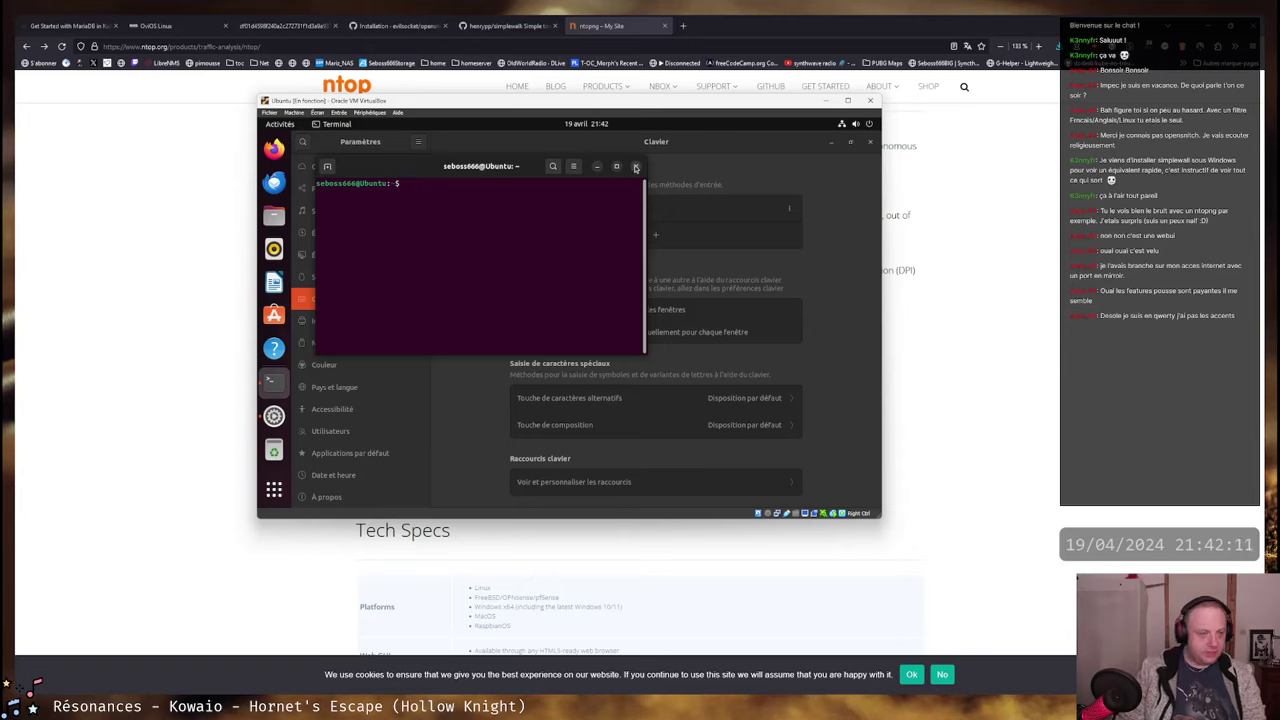
- In the Sans nom profile preferences, remove the scrollback history line limit
left_click(573, 166)
left_click(556, 275)
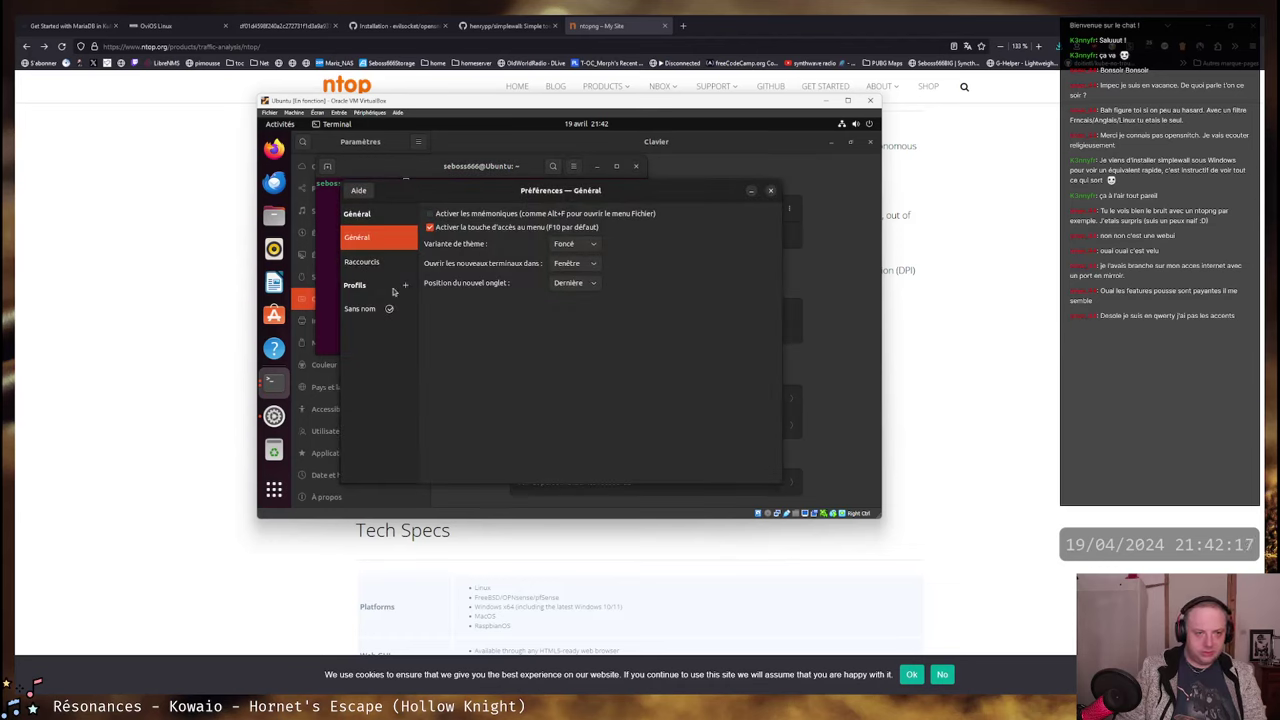
left_click(362, 308)
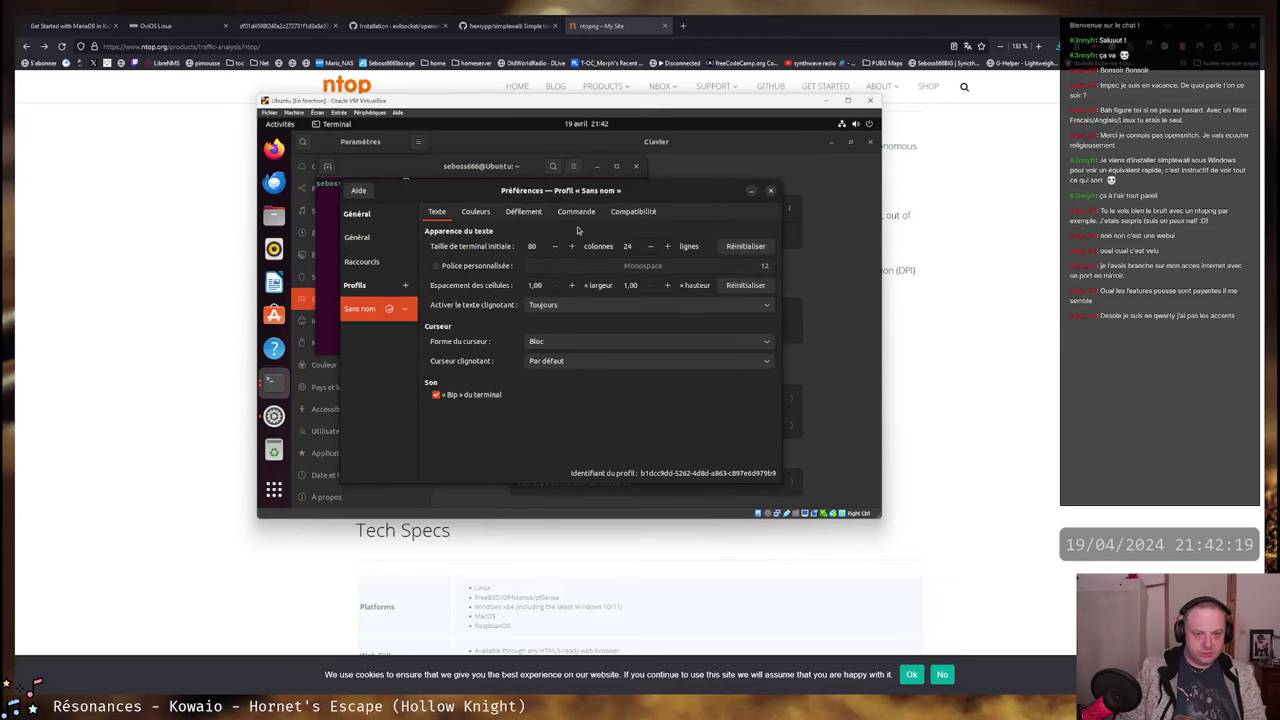
left_click(475, 212)
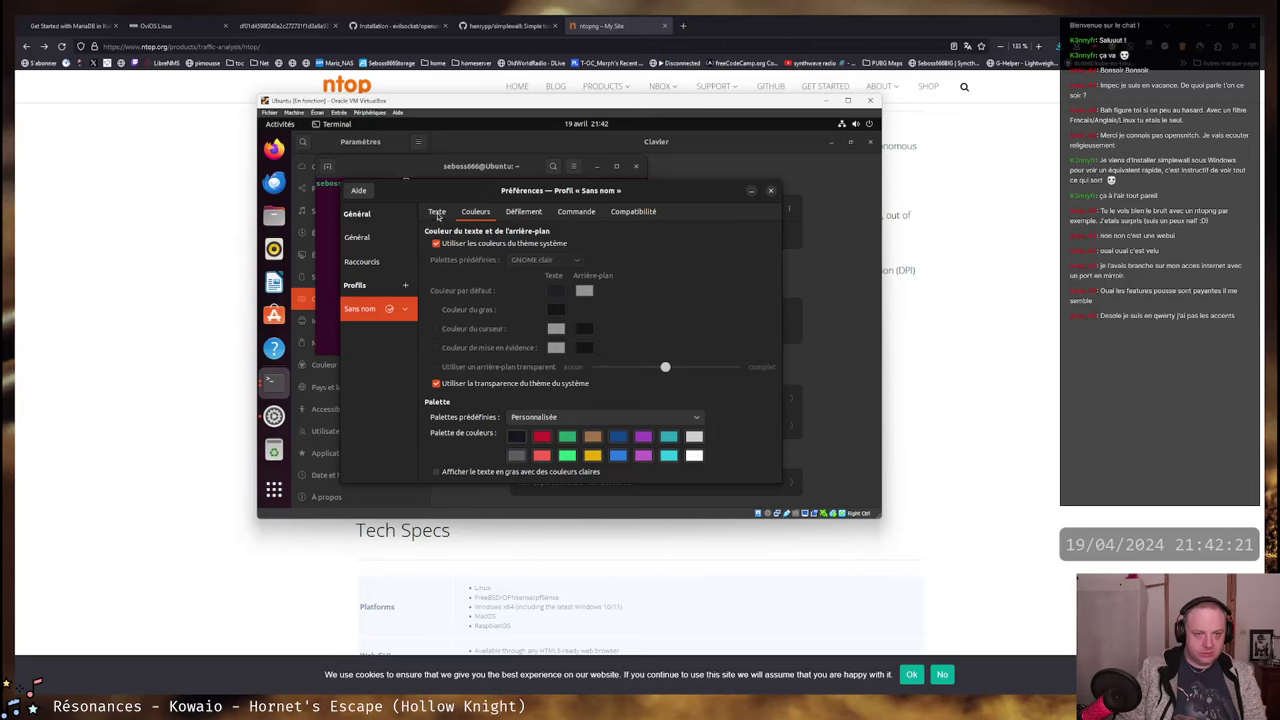
left_click(437, 212)
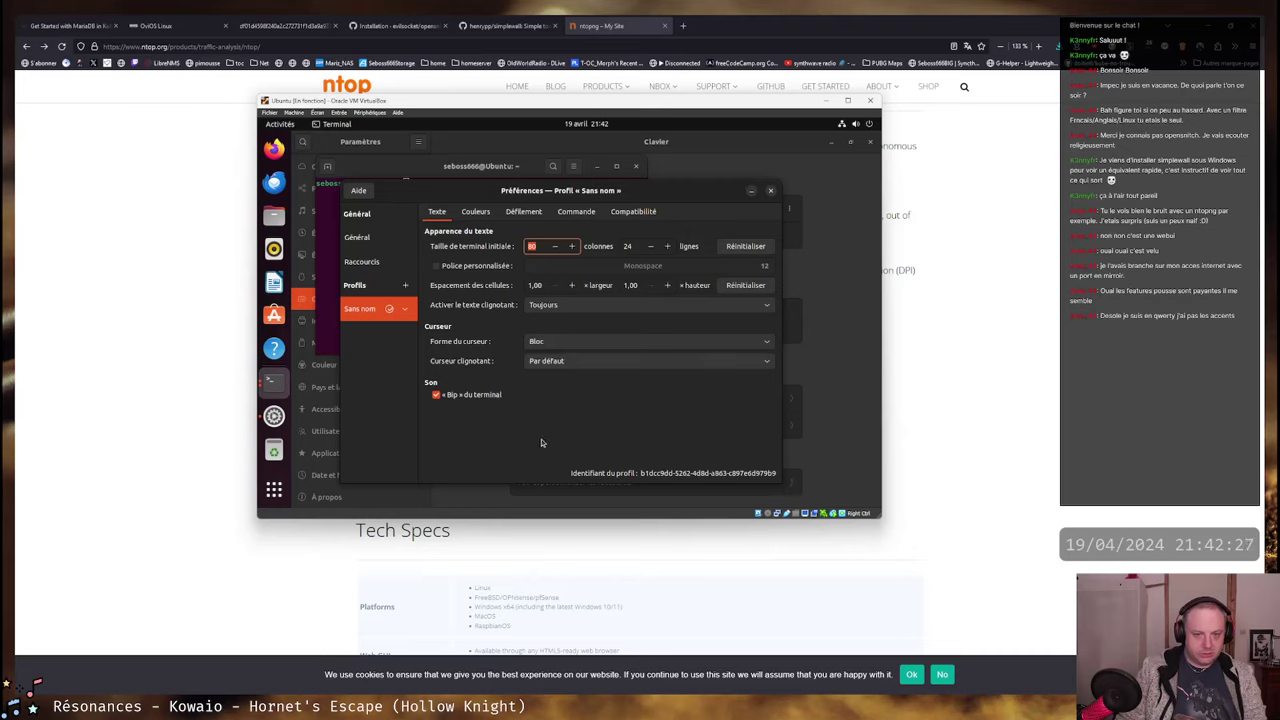
left_click(523, 212)
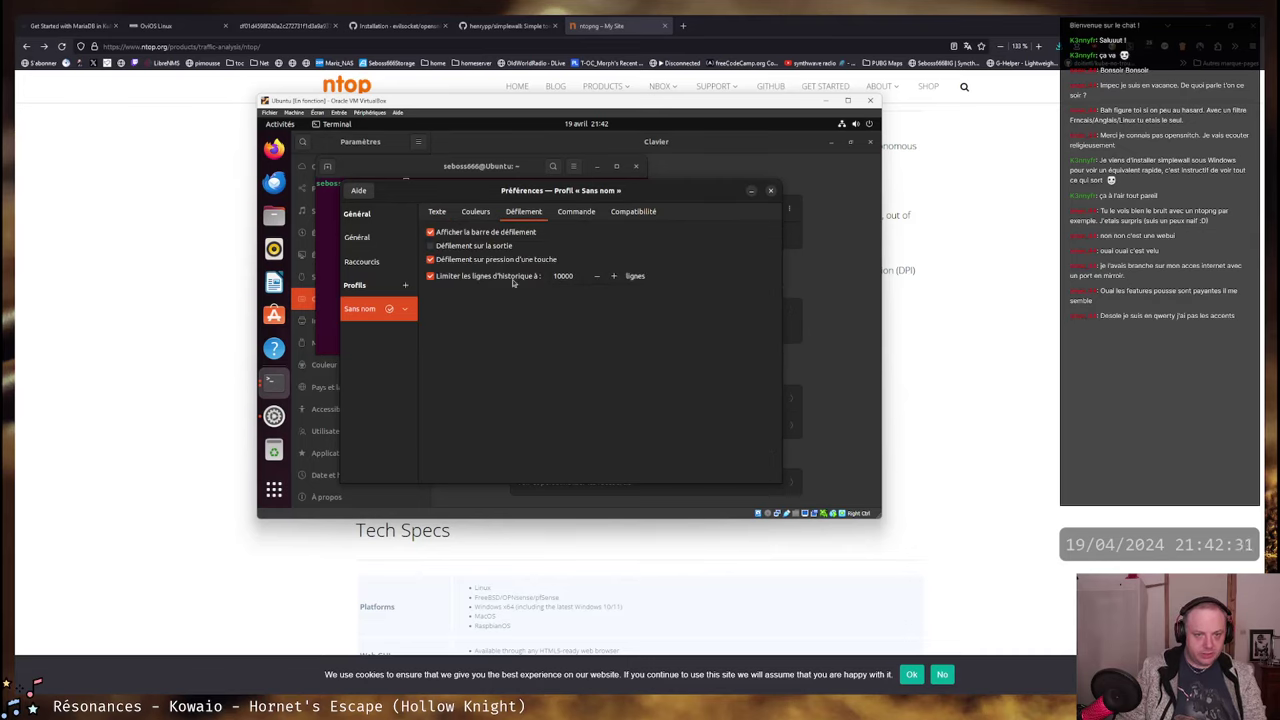
left_click(437, 277)
- Enable a custom terminal font set to Monospace 14 and close the preferences
left_click(440, 212)
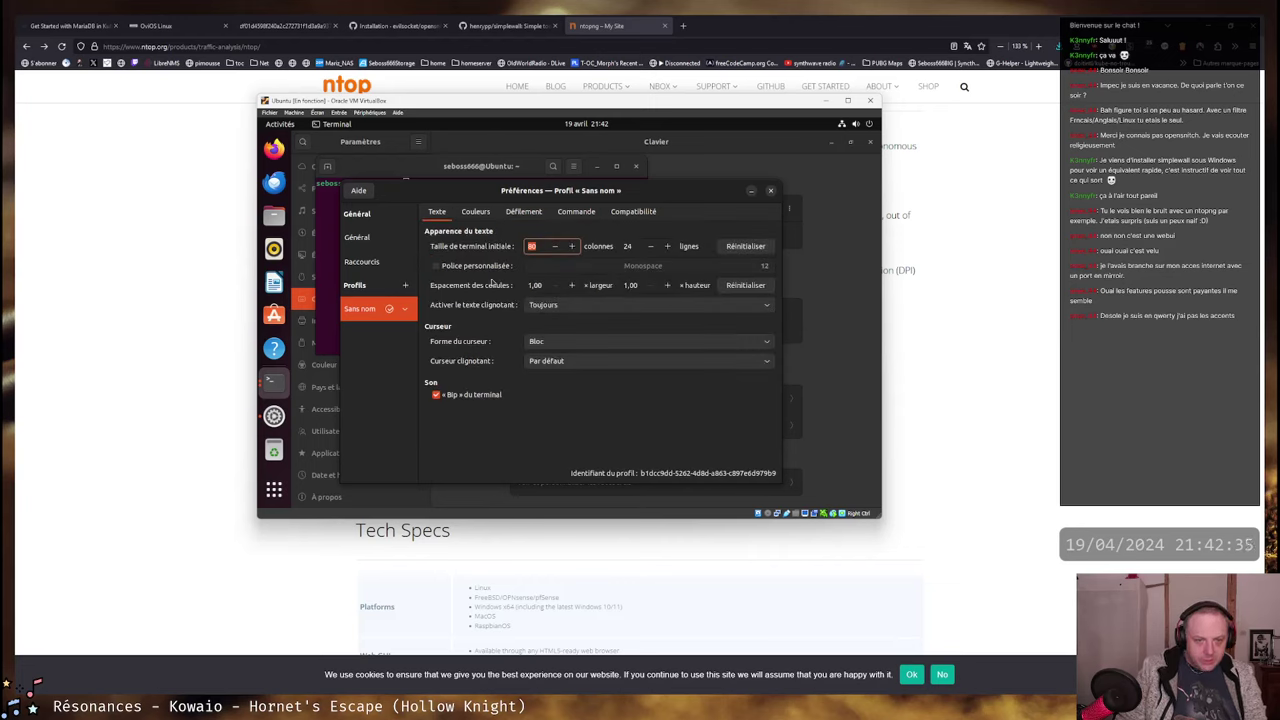
left_click(436, 266)
left_click(635, 270)
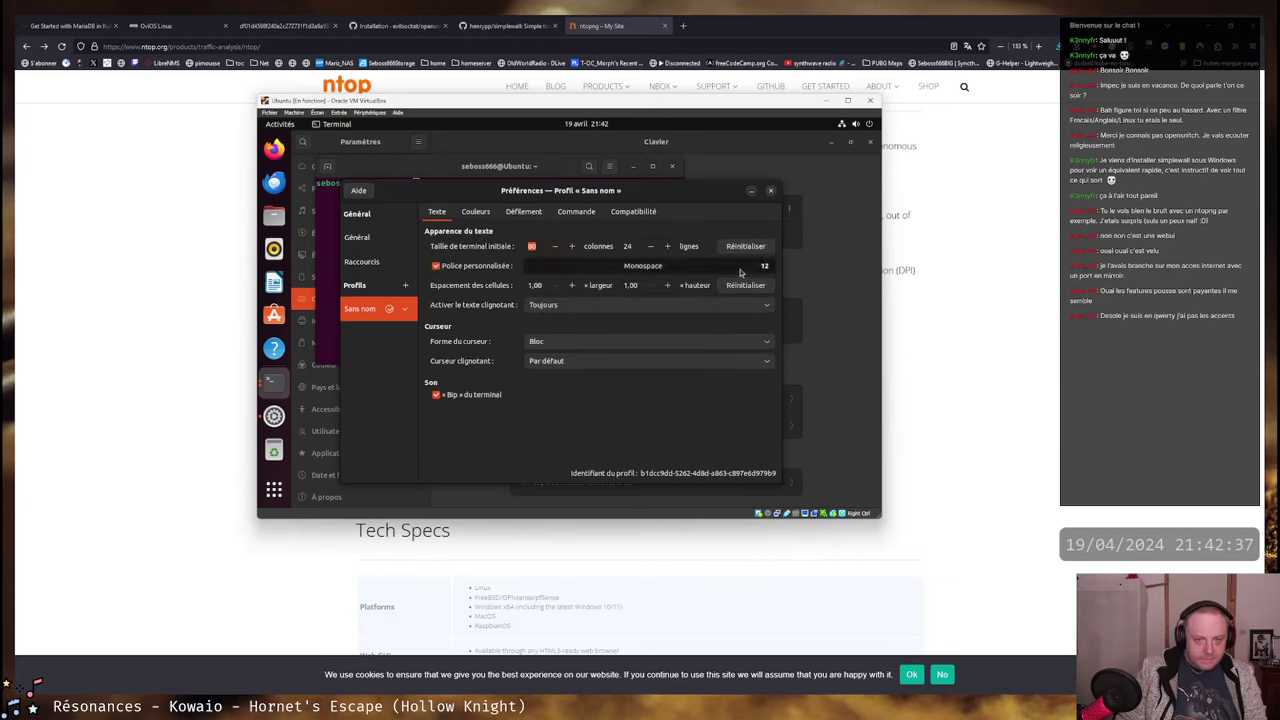
left_click(671, 437)
left_click(671, 437)
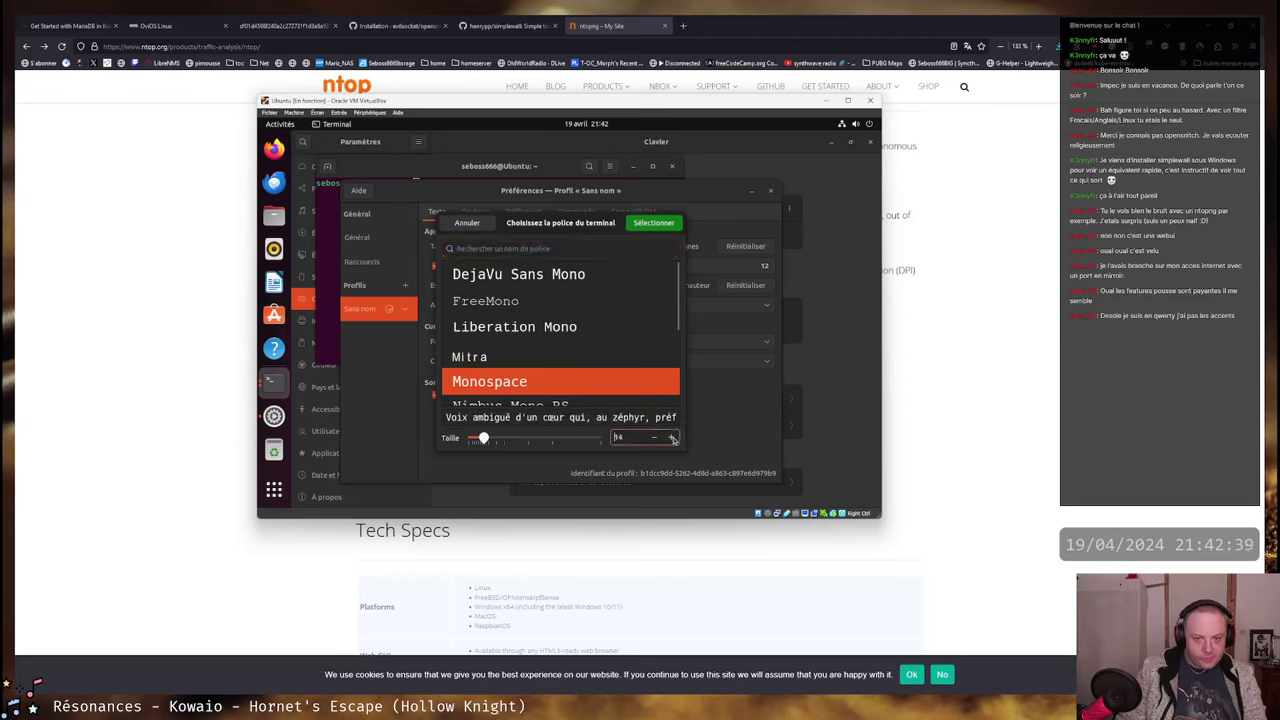
left_click(653, 222)
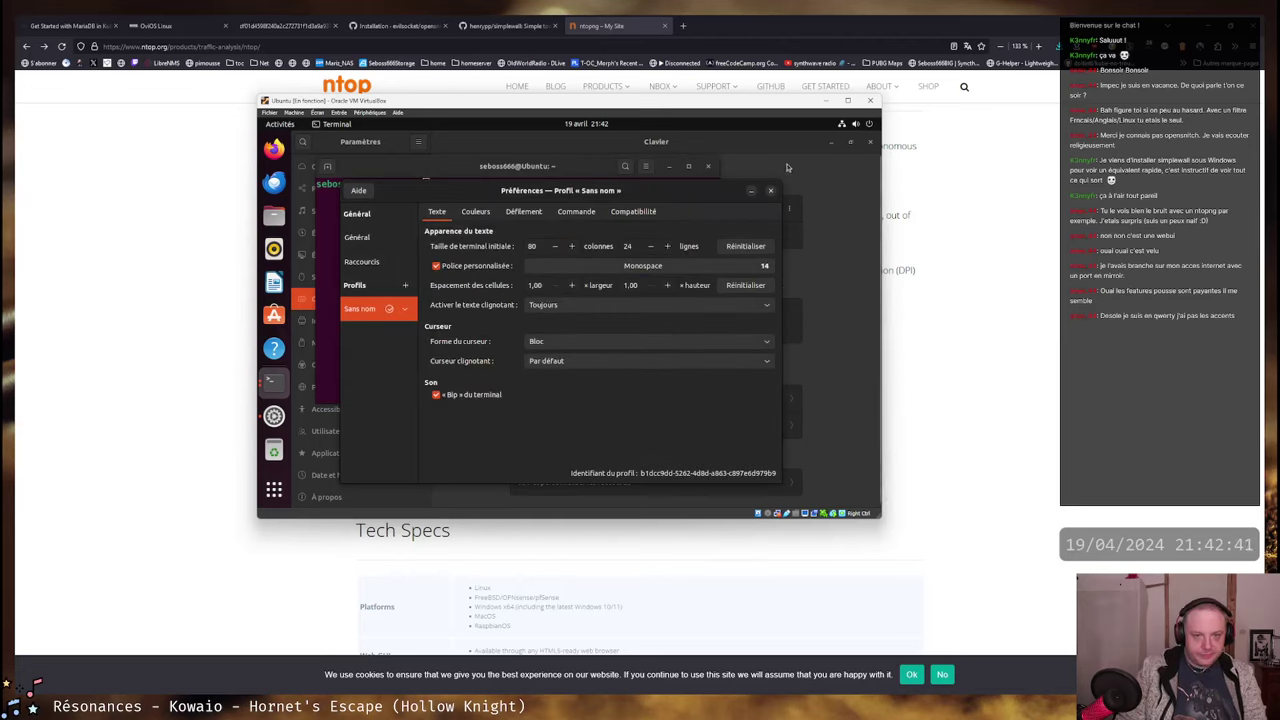
left_click(771, 192)
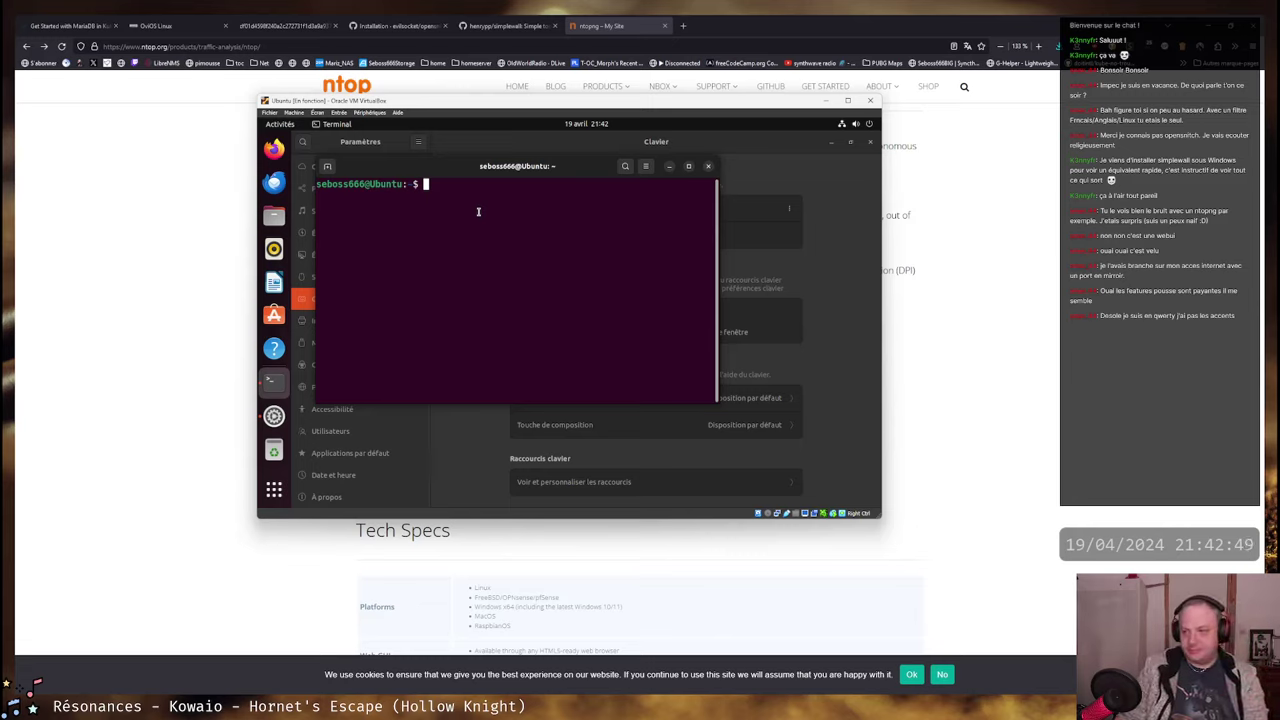
- Enlarge the VM window and try 'sudo apt update', which is refused as not in sudoers
left_click_drag(530, 174, 604, 202)
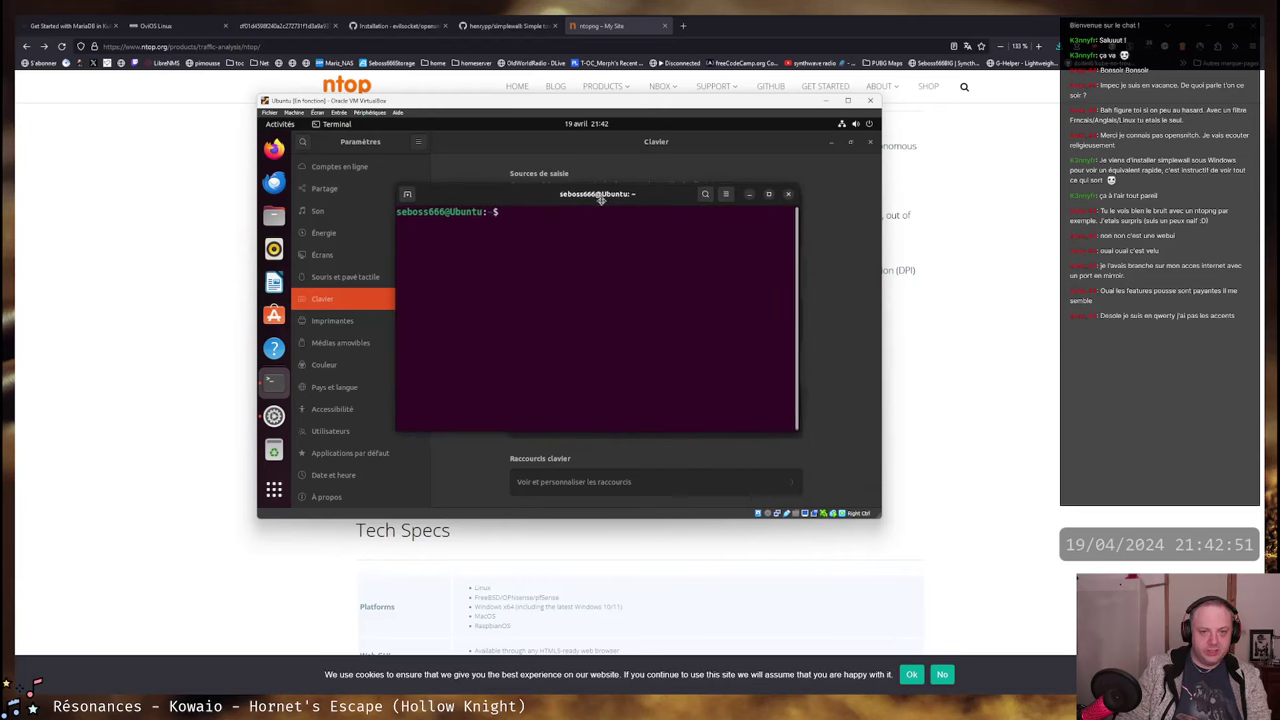
left_click_drag(879, 516, 1062, 588)
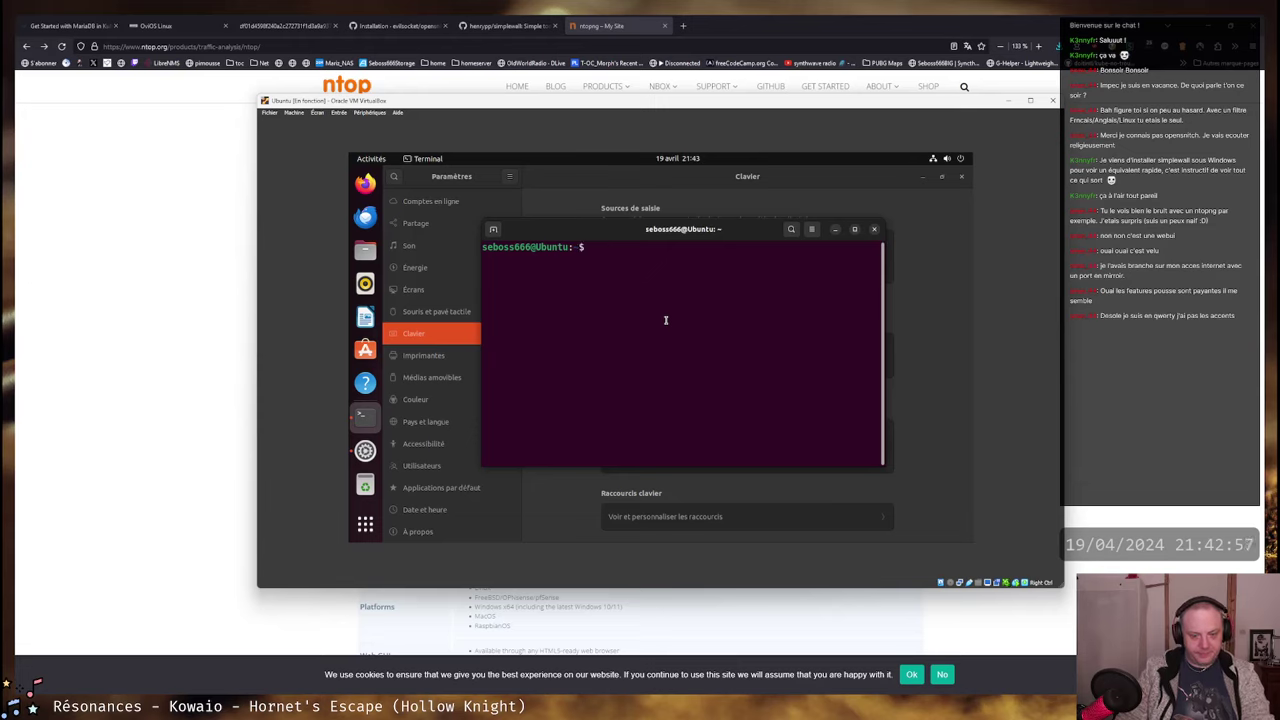
type("sudo apt")
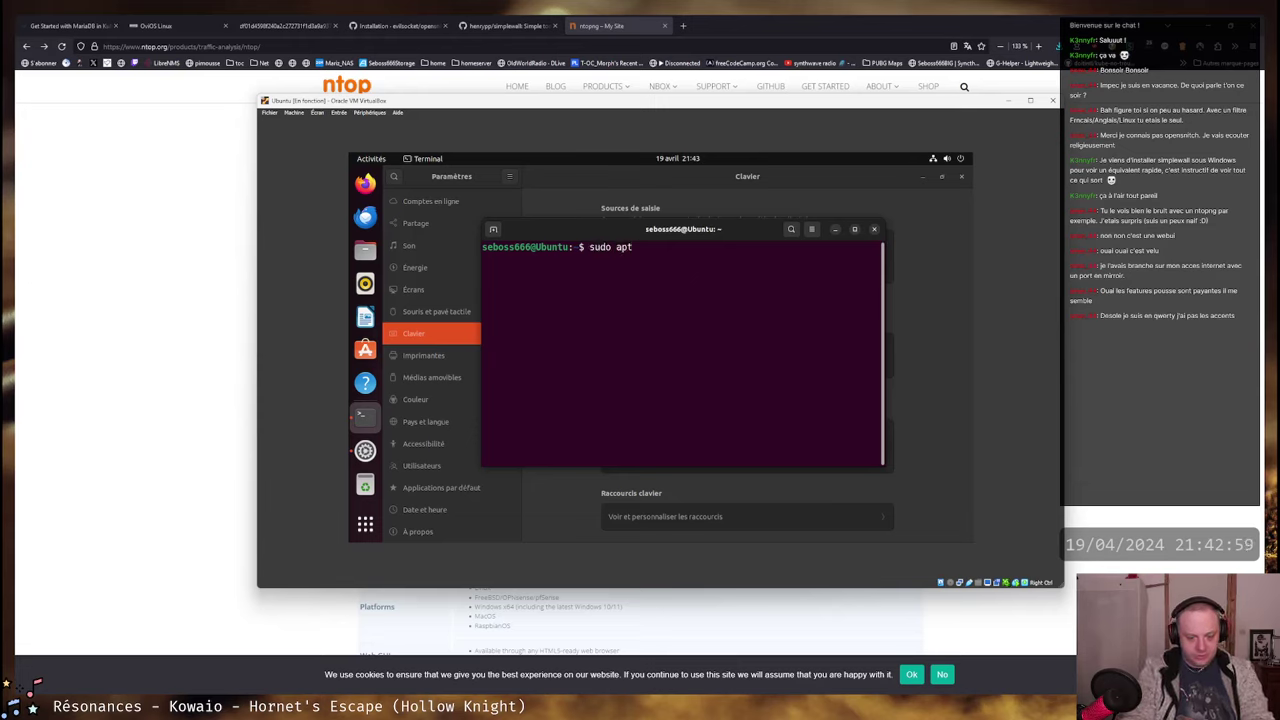
type("update")
key("Return")
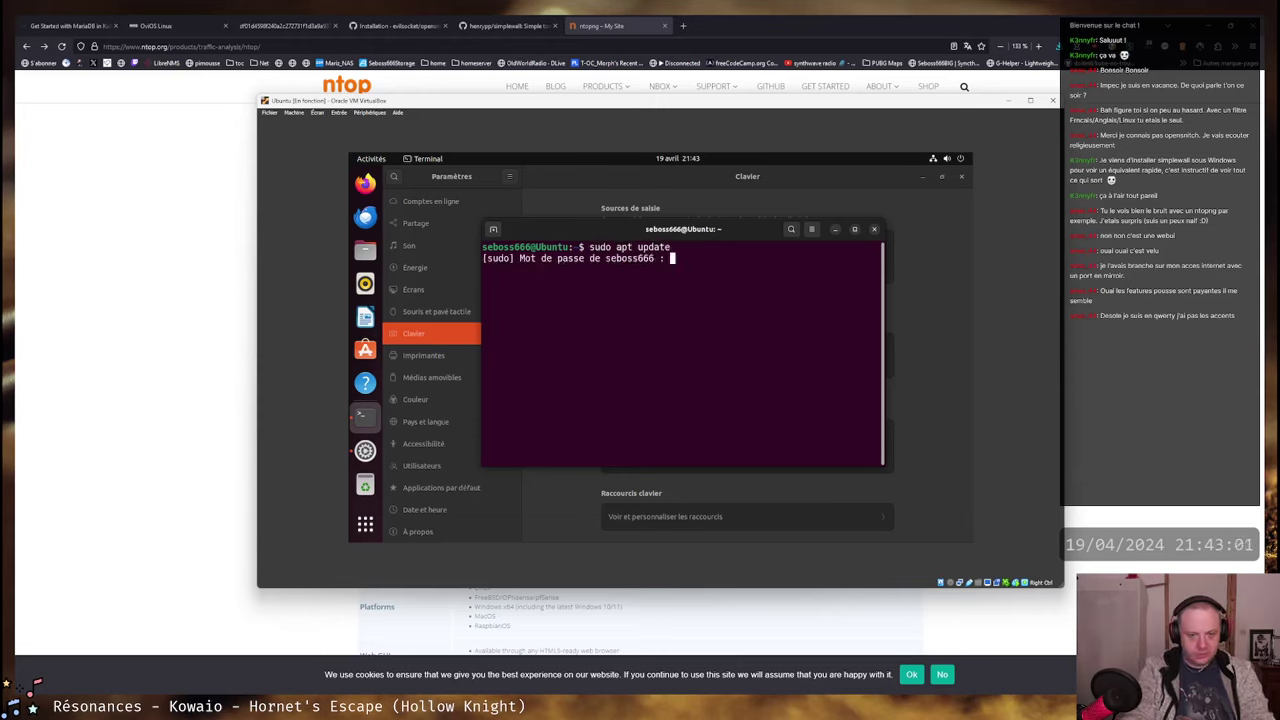
key("Return")
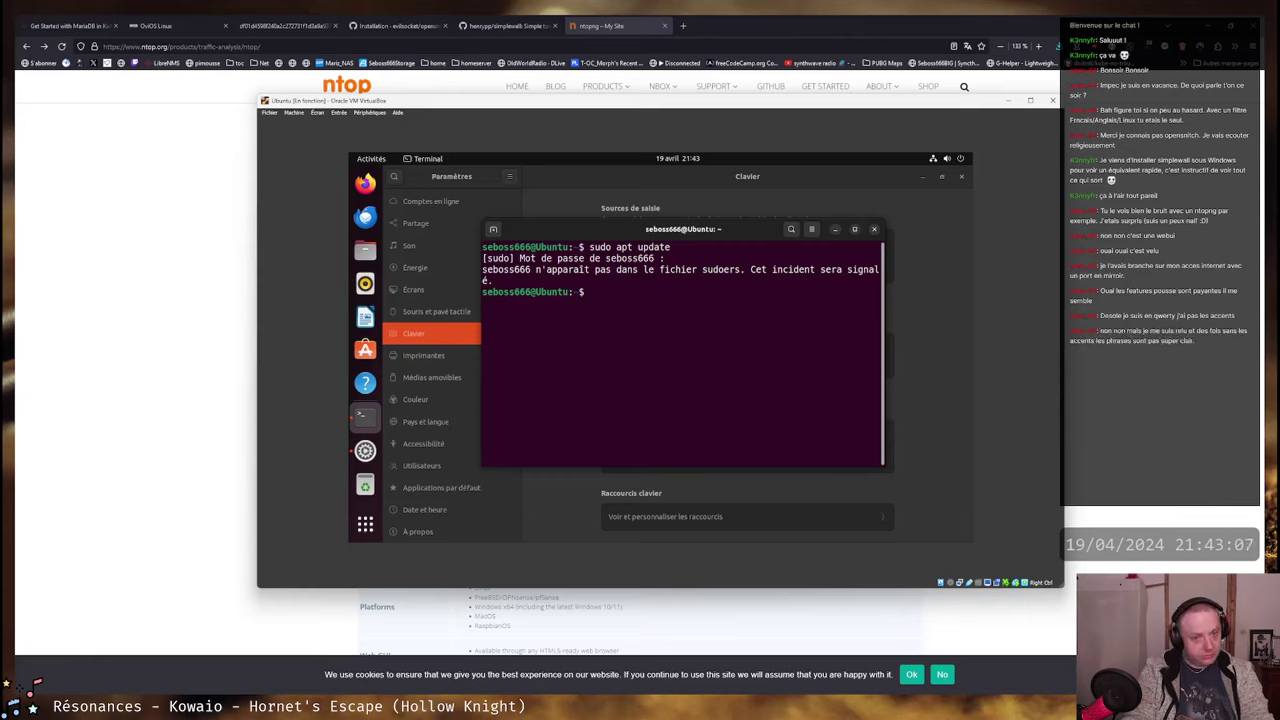
- Switch to a root shell with 'su -' and the root password
type("su -")
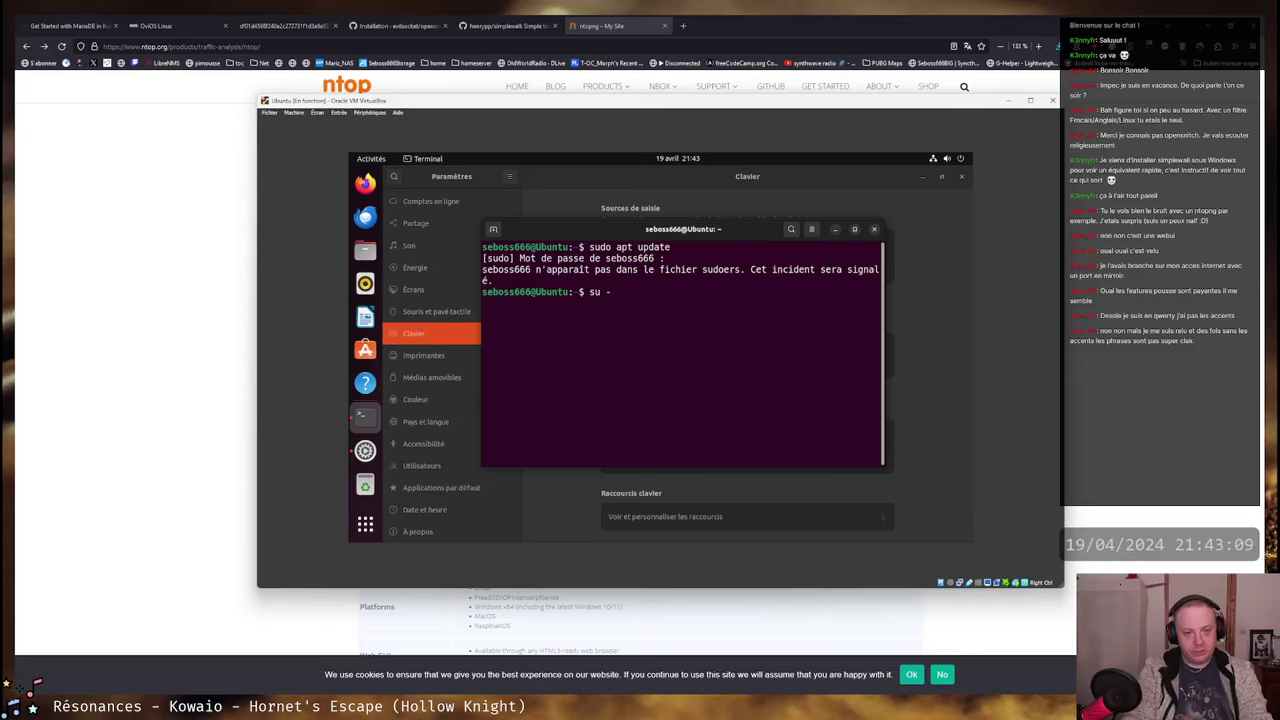
key("Return")
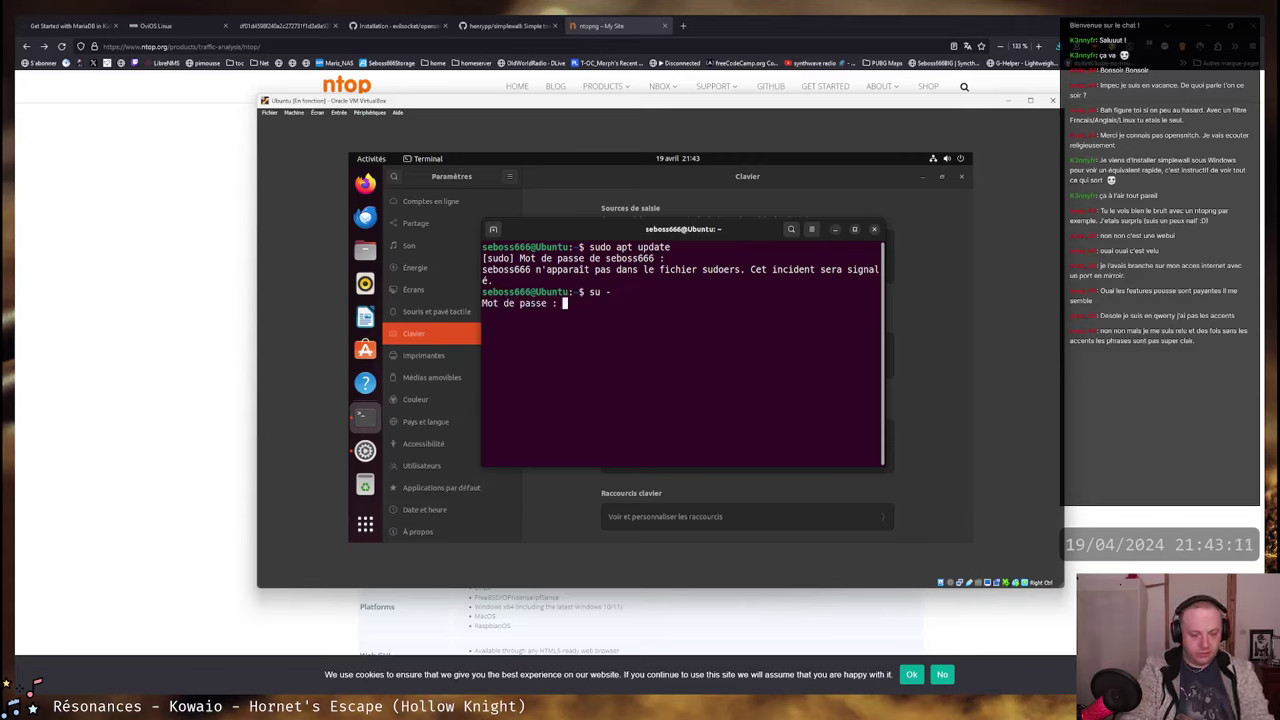
key("Return")
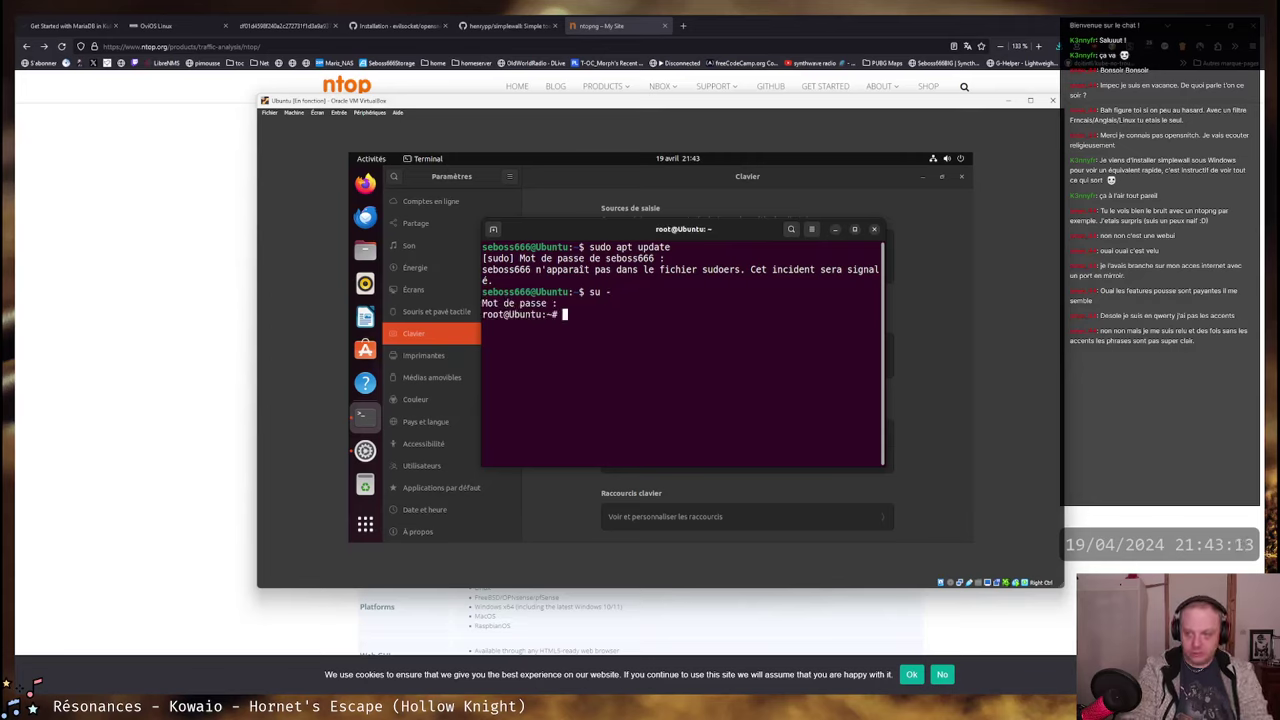
type("apt update")
key("BackSpace")
key("BackSpace")
key("BackSpace")
key("BackSpace")
key("BackSpace")
key("BackSpace")
key("BackSpace")
key("BackSpace")
key("BackSpace")
key("BackSpace")
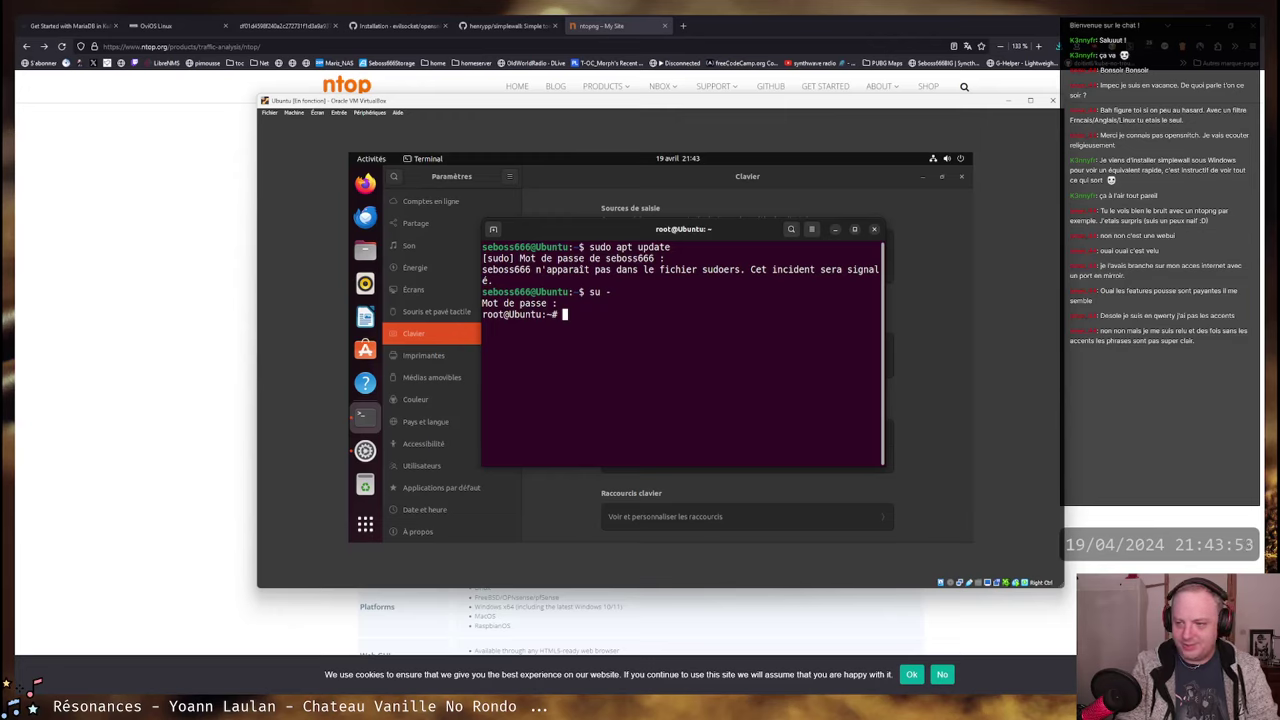
- Run 'apt update' at the root prompt after clearing stray characters, reporting 95 upgradable packages
type("qsdf")
key("BackSpace")
key("BackSpace")
key("BackSpace")
key("BackSpace")
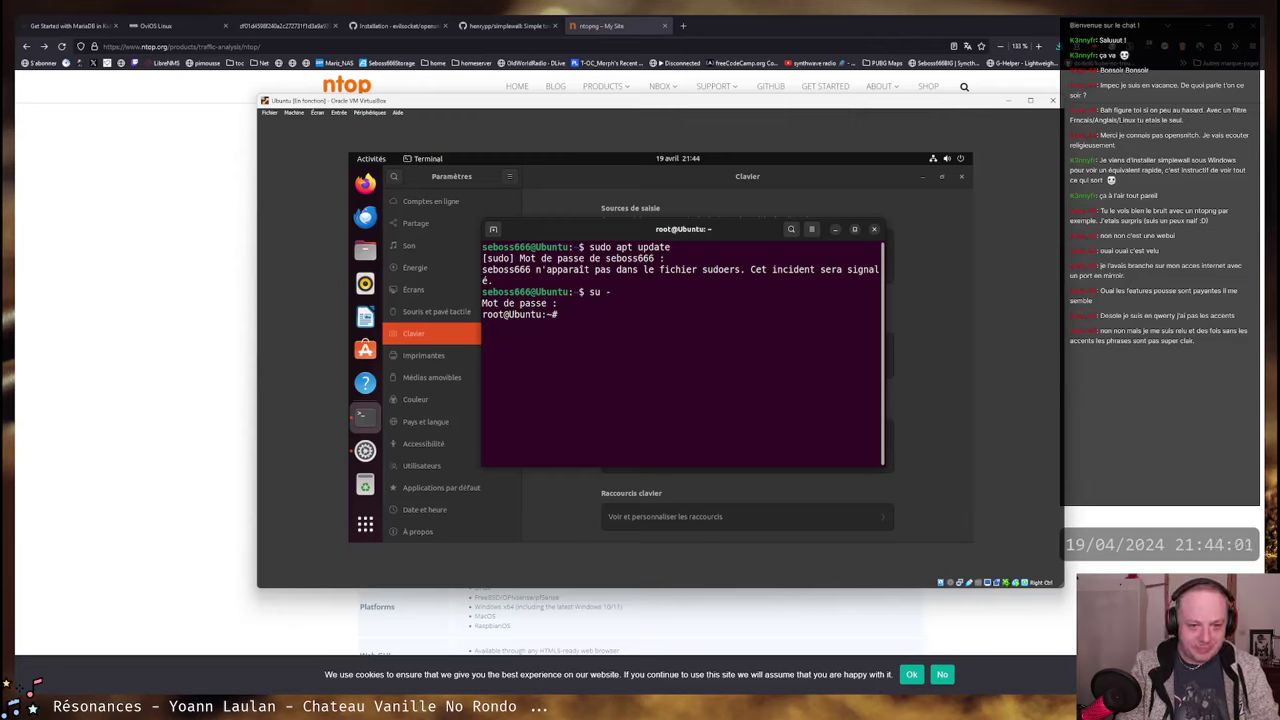
type("apt")
key("BackSpace")
key("BackSpace")
key("BackSpace")
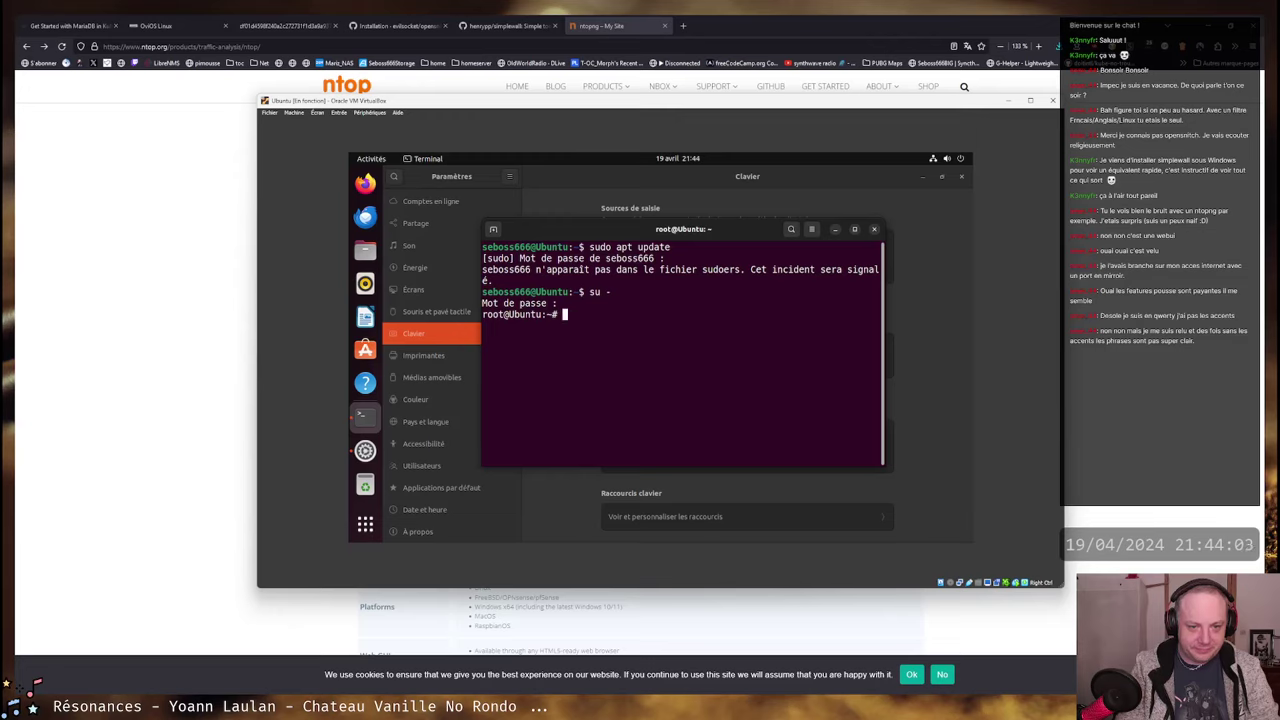
type("qsd")
key("BackSpace")
key("BackSpace")
key("BackSpace")
type("qsd")
key("BackSpace")
key("BackSpace")
key("BackSpace")
type("qsd")
key("BackSpace")
key("BackSpace")
key("BackSpace")
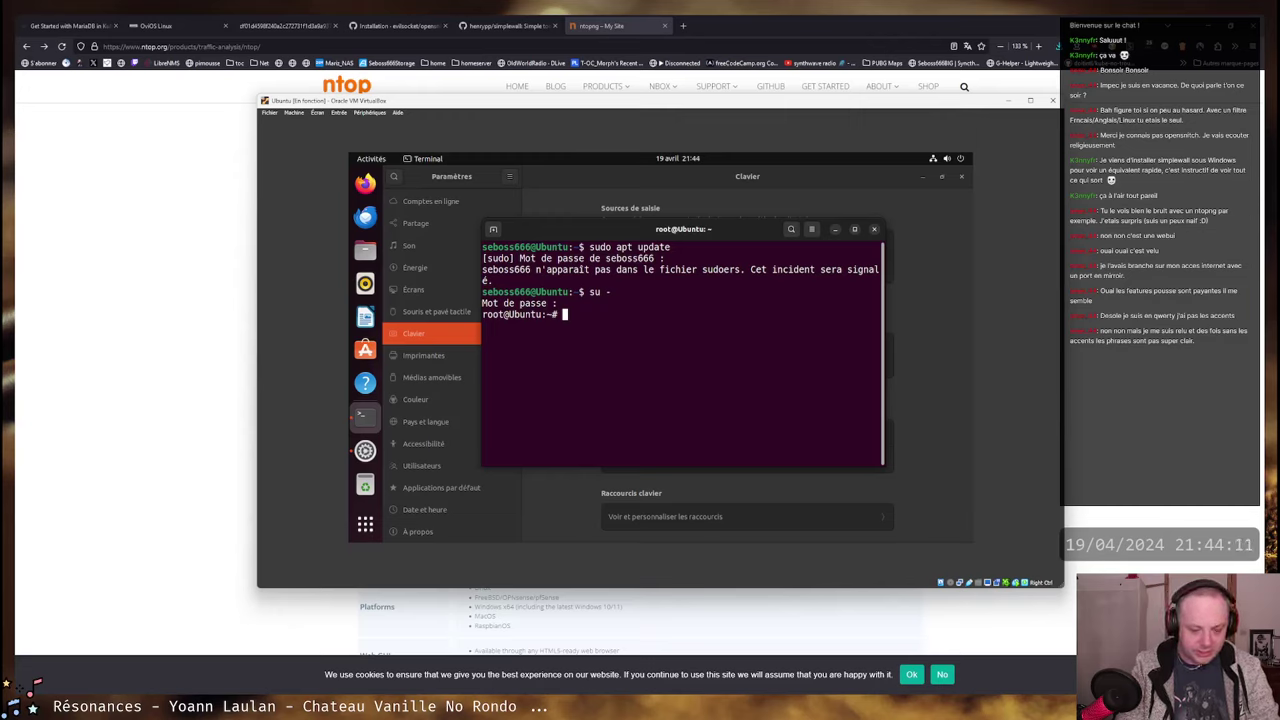
type("apt ud")
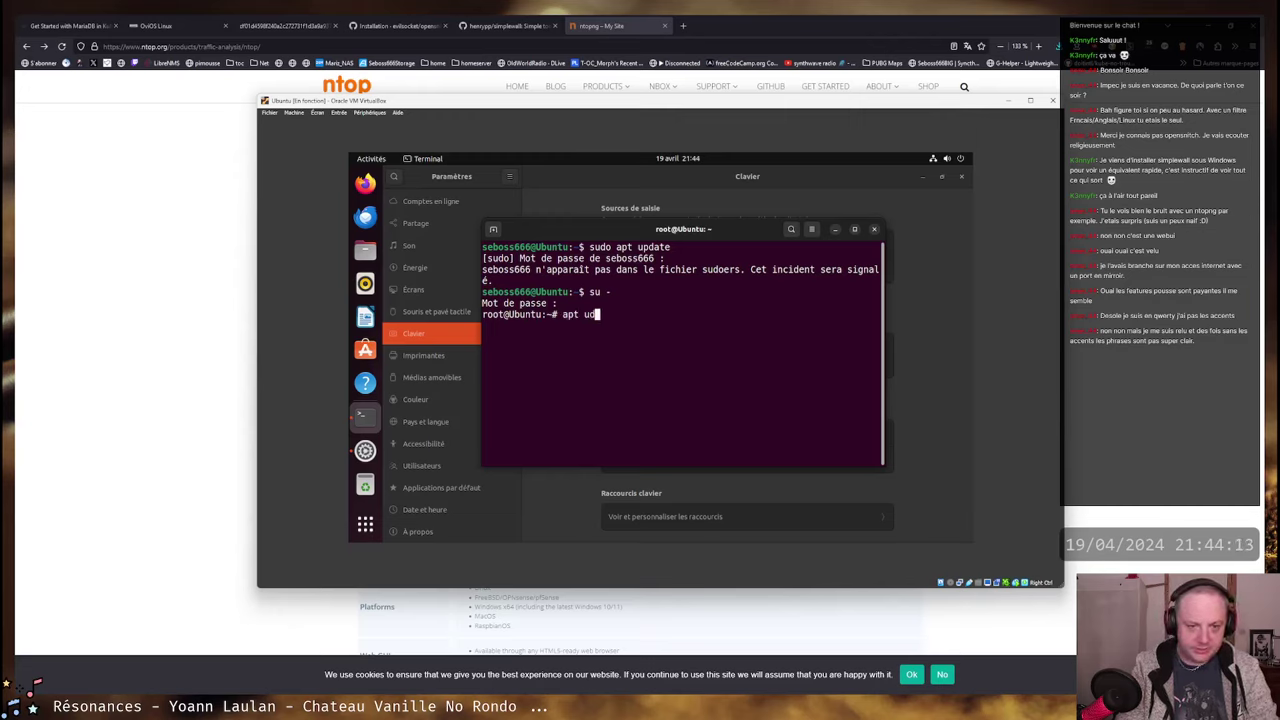
key("BackSpace")
type("pdate")
key("Return")
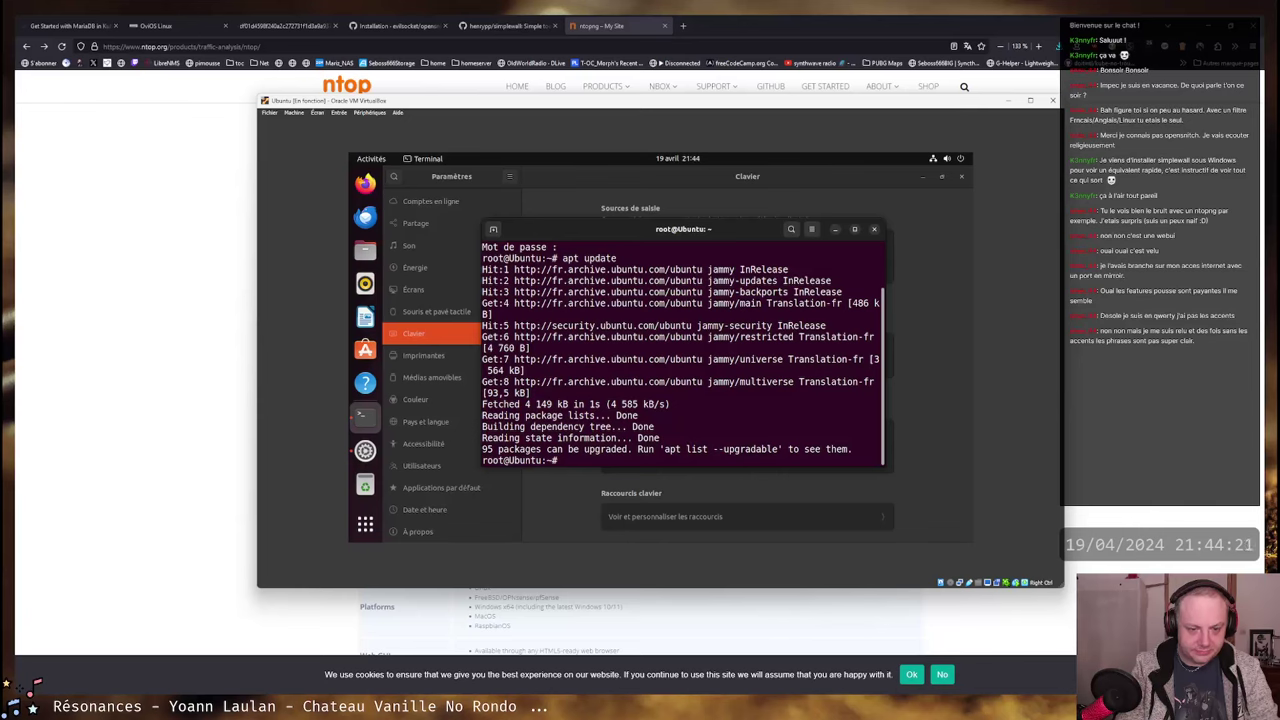
- Run 'apt search virtualbox' and mark the virtualbox-guest-utils-hwe package in the results
type("apt search")
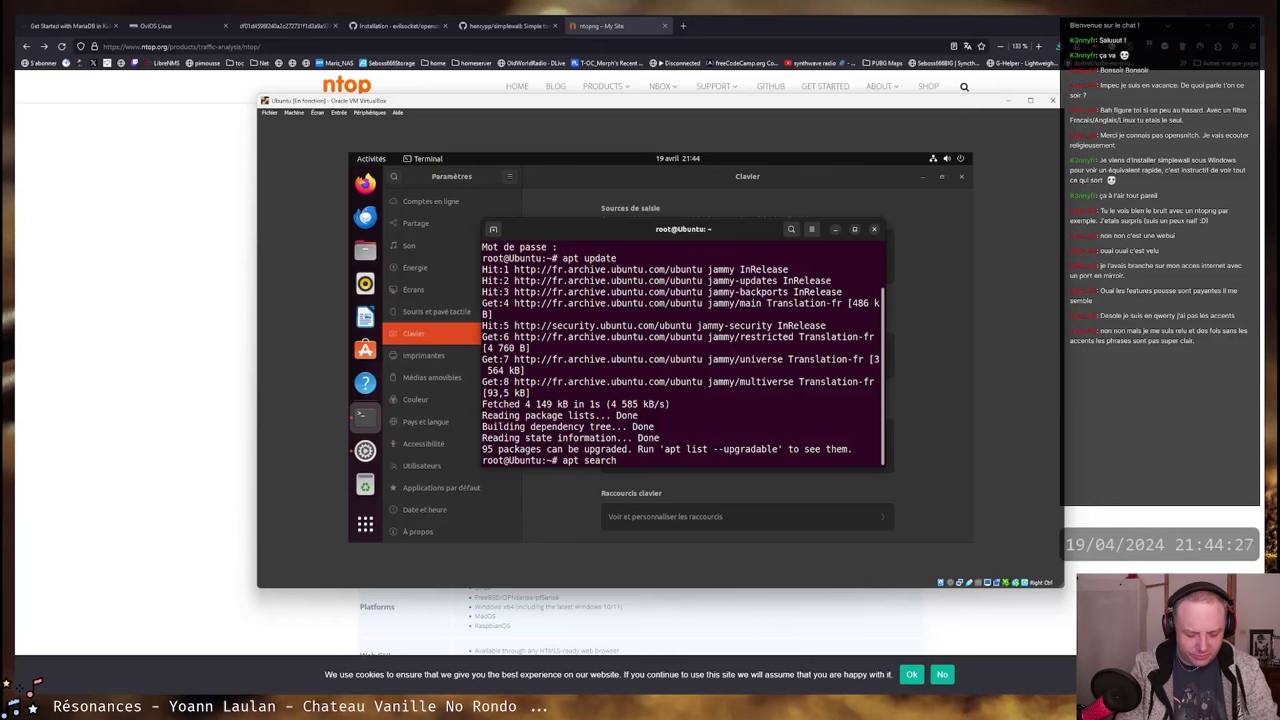
type("virtualbox")
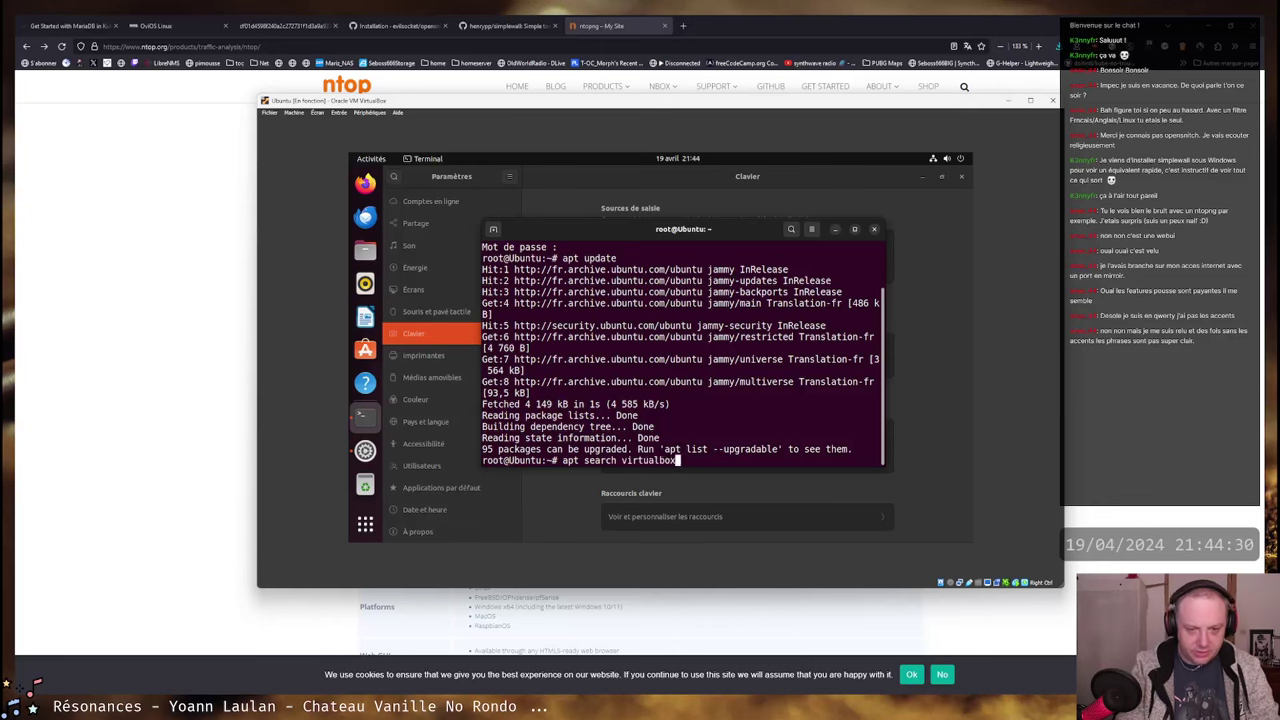
key("Return")
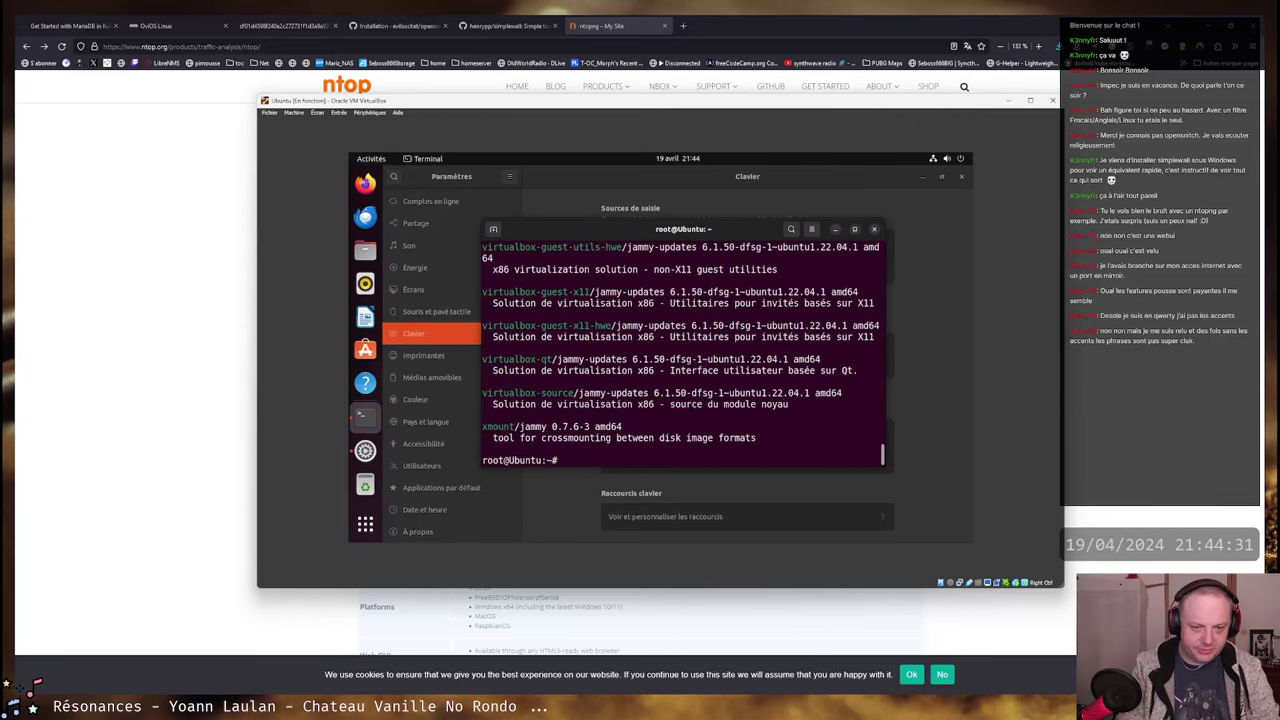
scroll(585, 335, "up", 2)
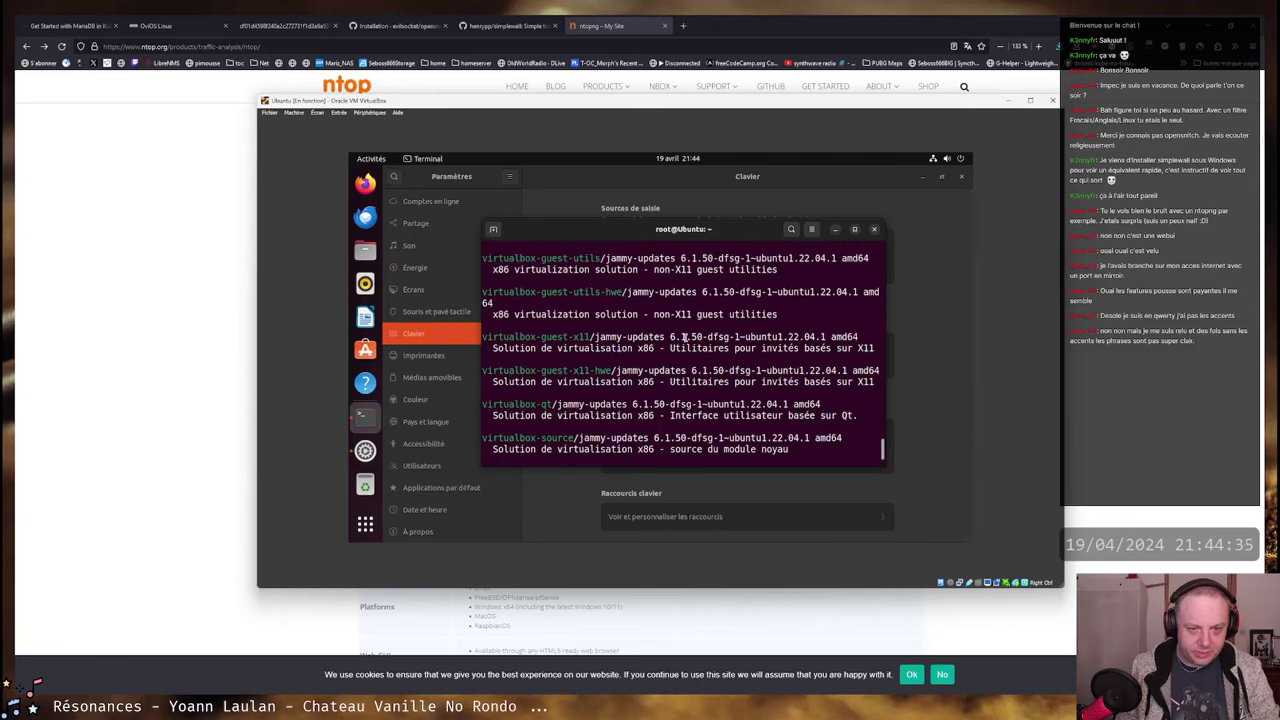
mouse_move(672, 337)
left_mouse_down()
mouse_move(705, 337)
mouse_move(671, 337)
left_mouse_up()
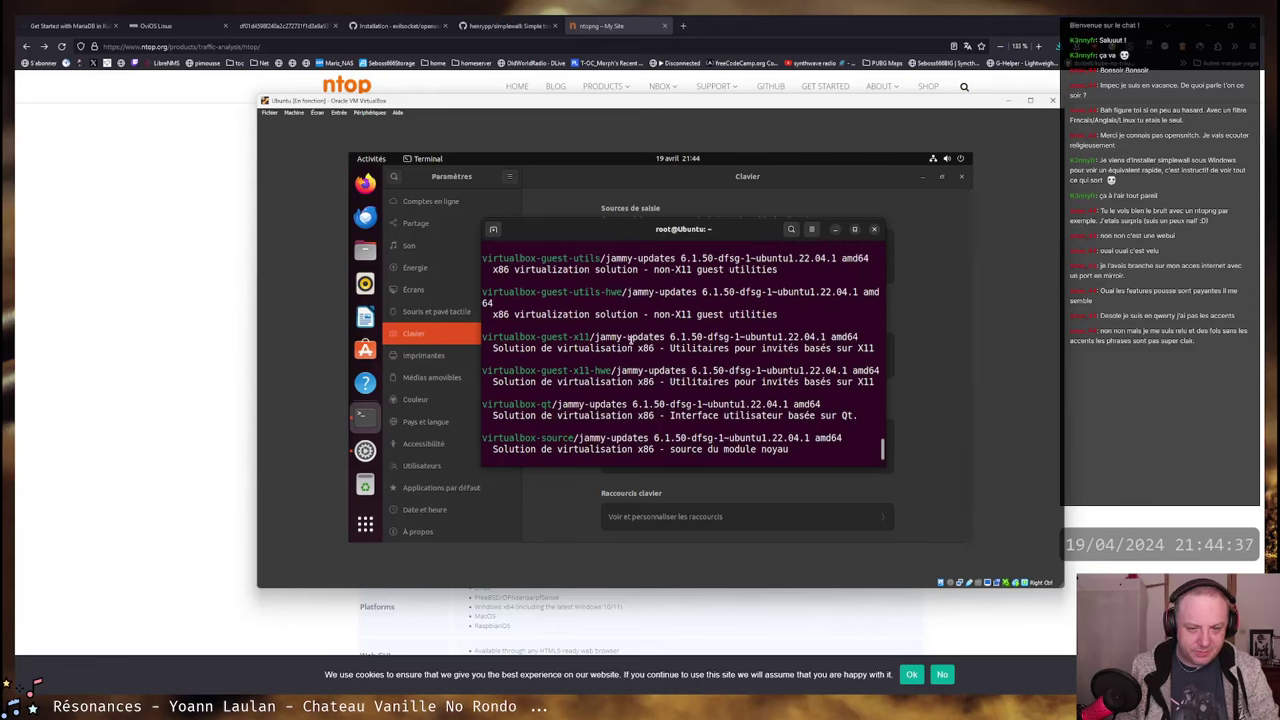
scroll(600, 337, "up", 1)
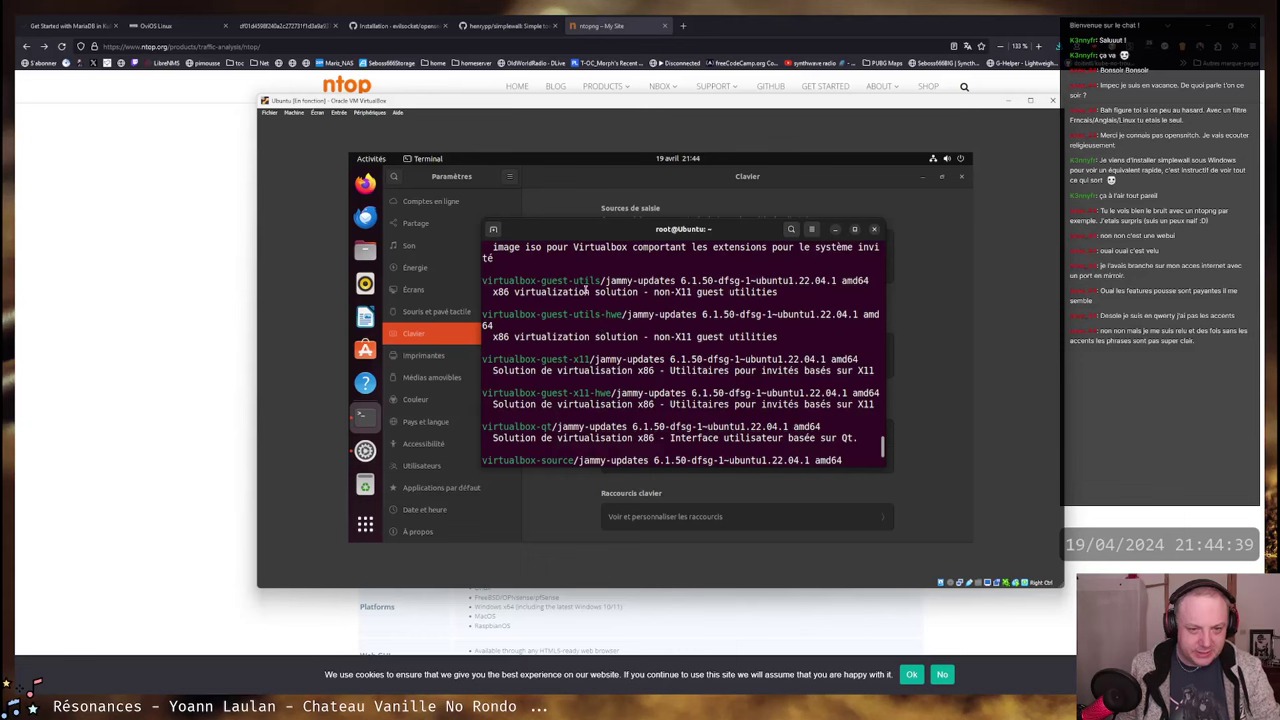
scroll(601, 334, "up", 1)
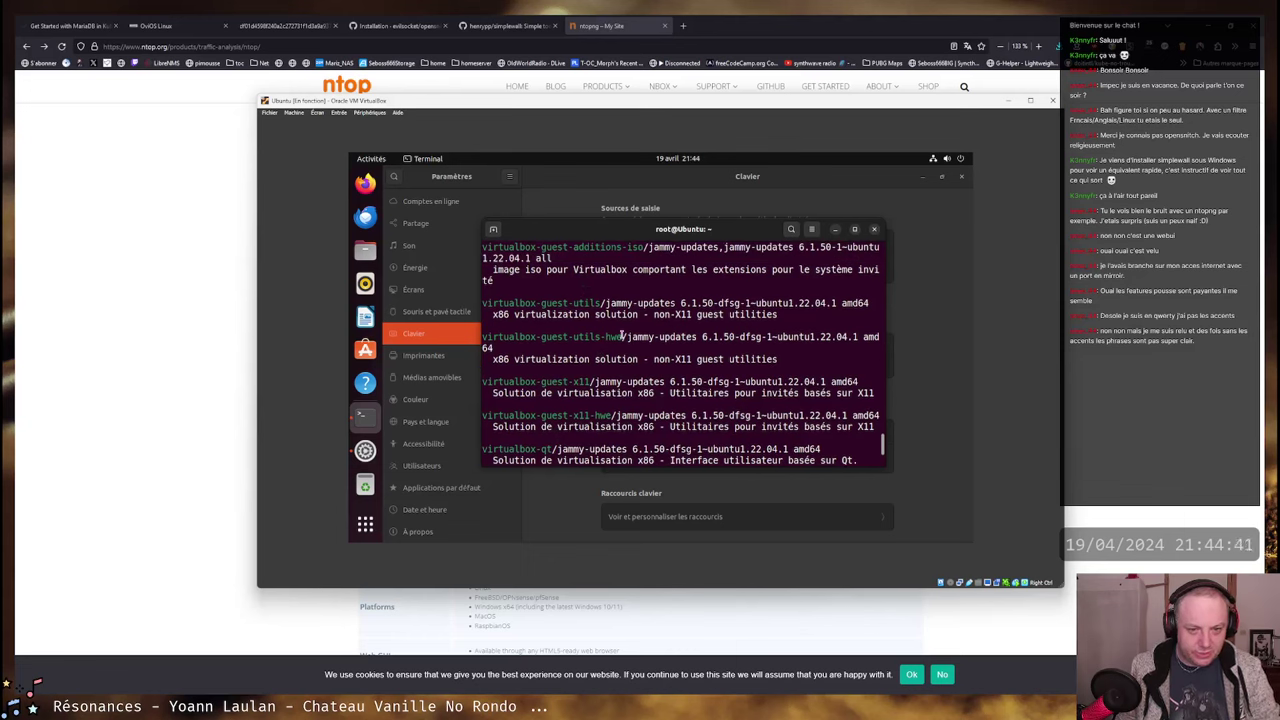
left_click_drag(622, 337, 487, 337)
- Run 'uname -a' to show kernel 6.5.0-28-generic x86_64
left_click(606, 414)
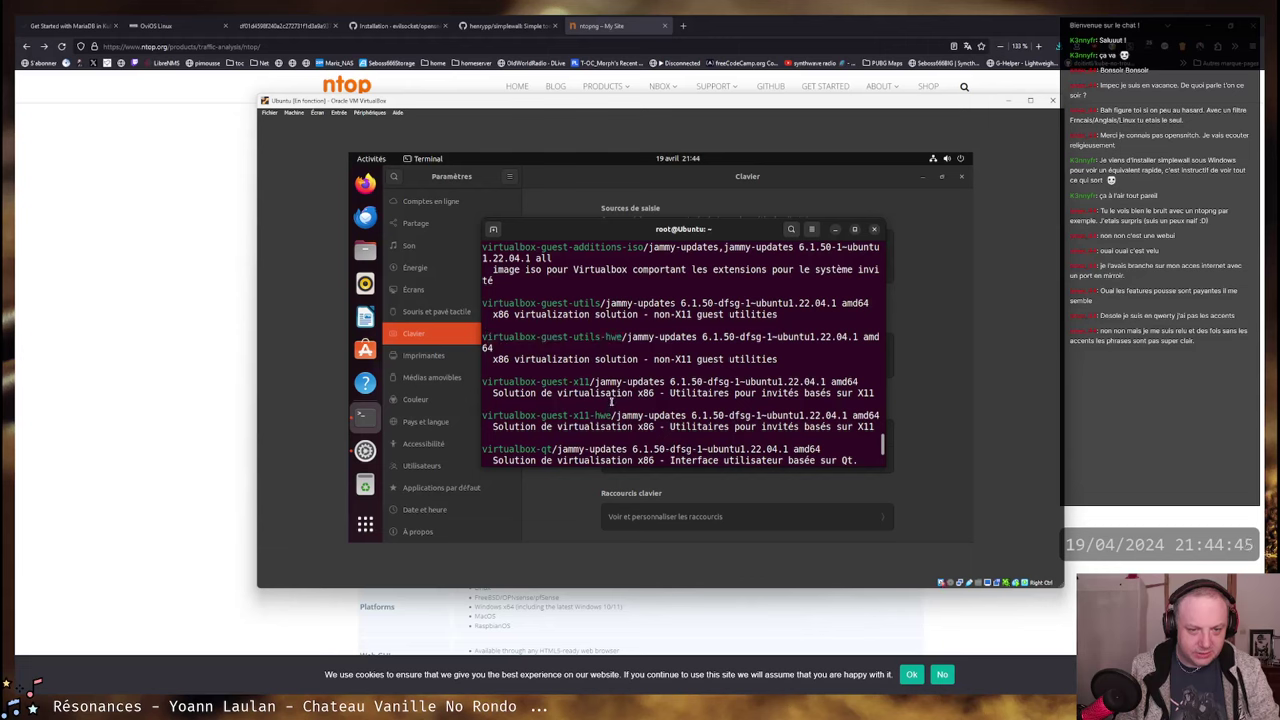
scroll(606, 350, "up", 3)
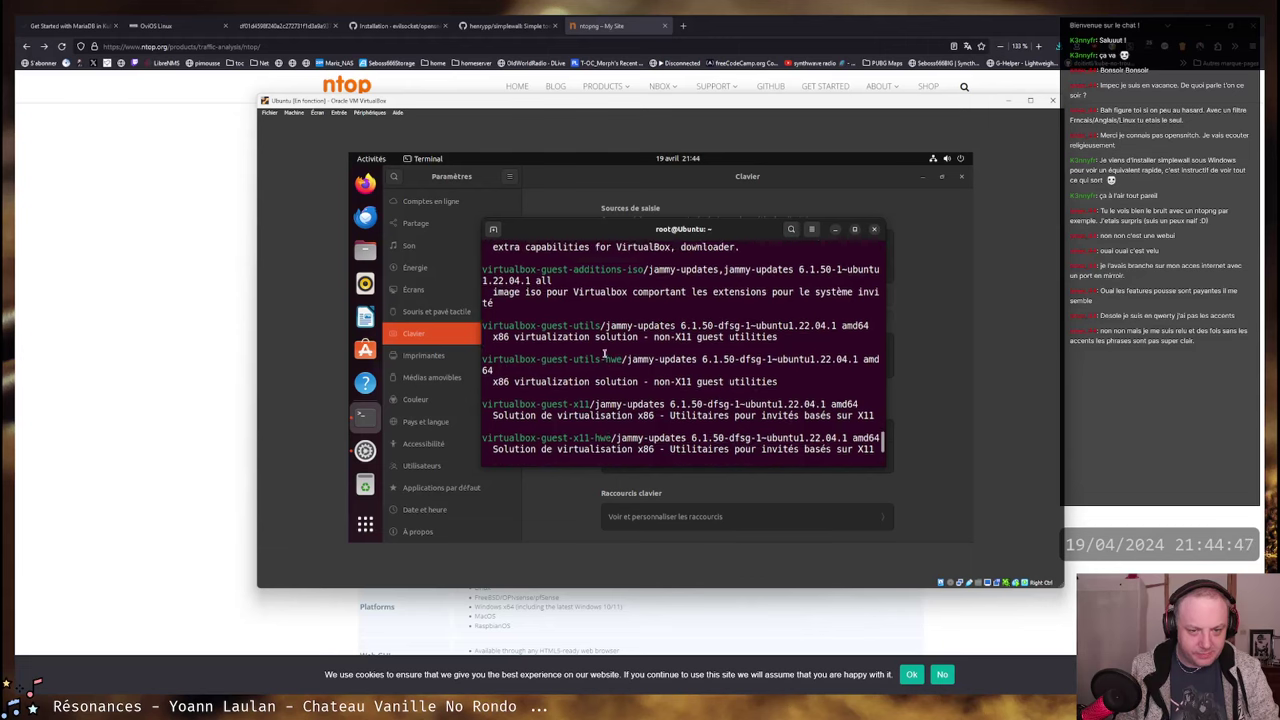
scroll(630, 335, "down", 6)
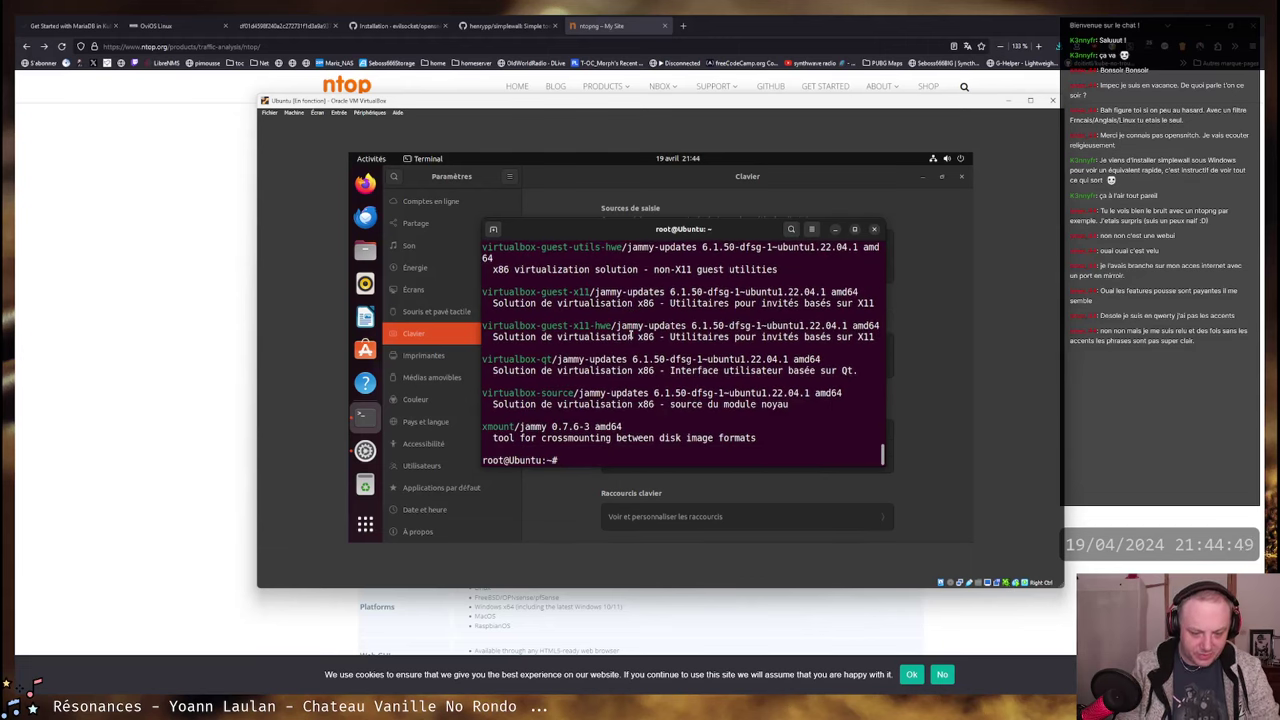
type("uname -a")
key("Return")
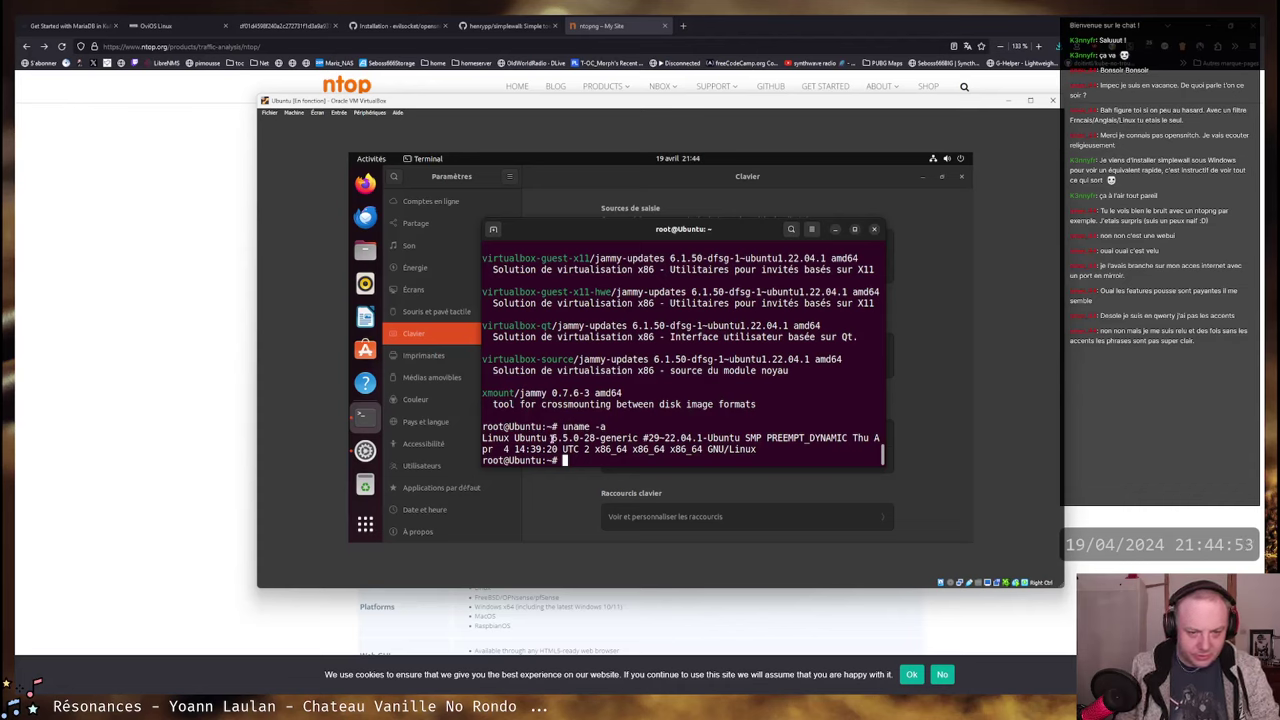
- Try 'rpm -qa | grep linux', which fails because rpm is not found
left_click_drag(552, 438, 634, 439)
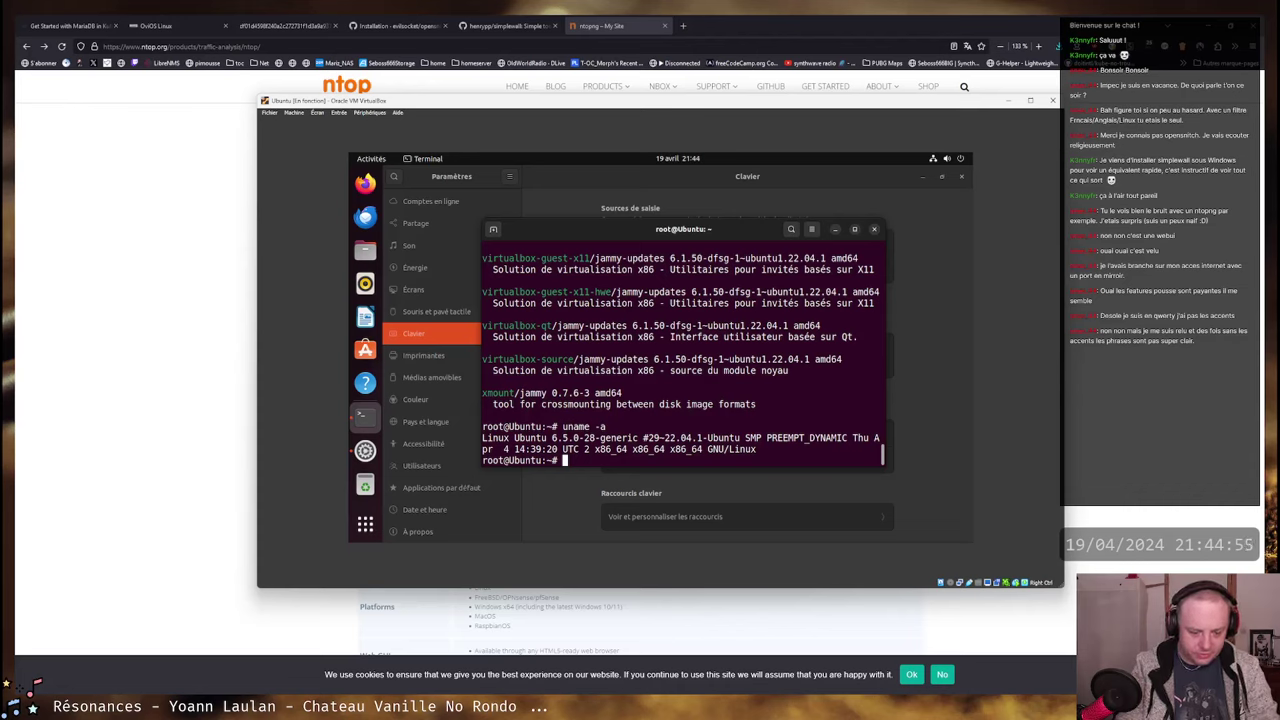
type("rp m-qa |grep")
key("Left")
key("Left")
key("Left")
key("Left")
key("Left")
key("Left")
key("Left")
key("Left")
key("Left")
key("Left")
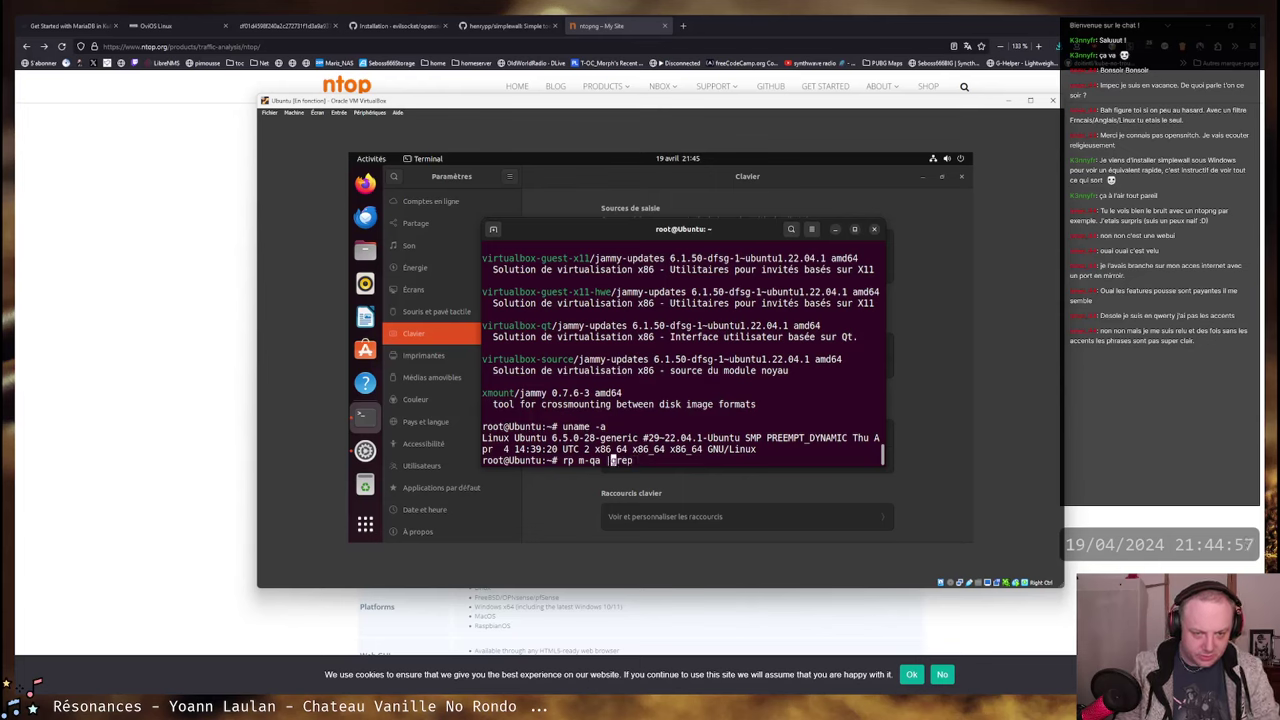
key("BackSpace")
key("Right")
key("End")
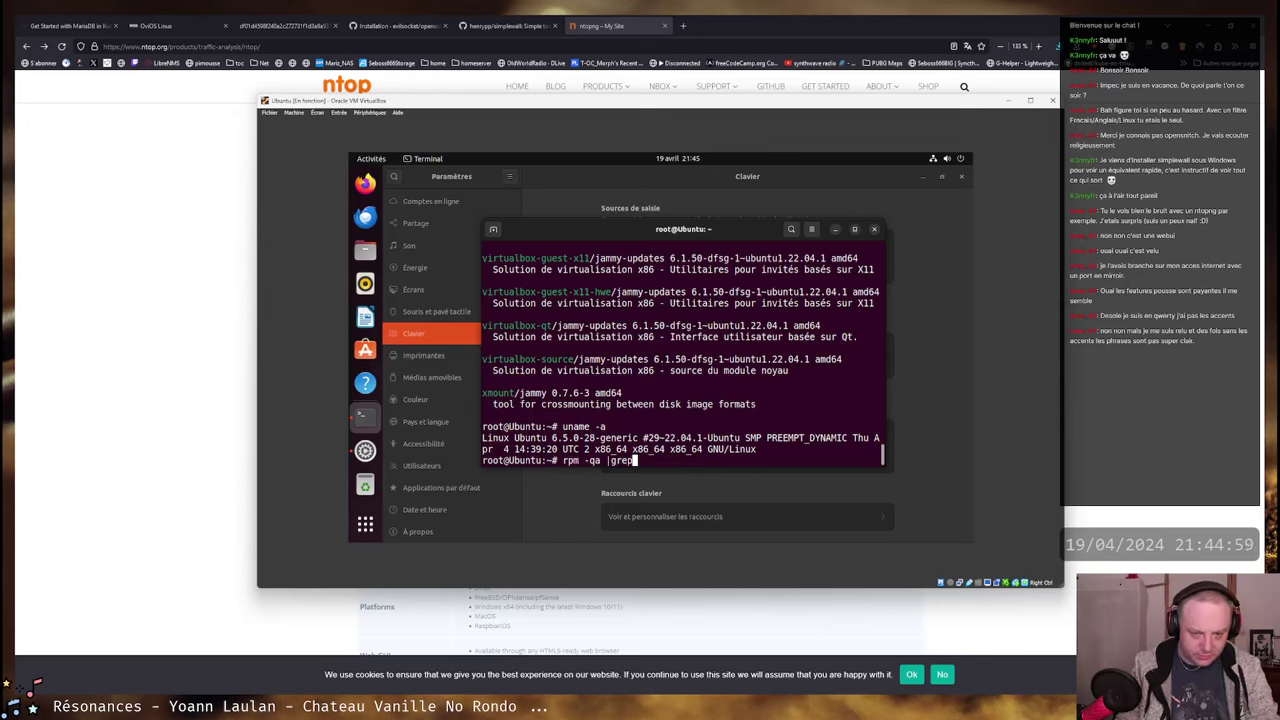
type("linux")
key("Return")
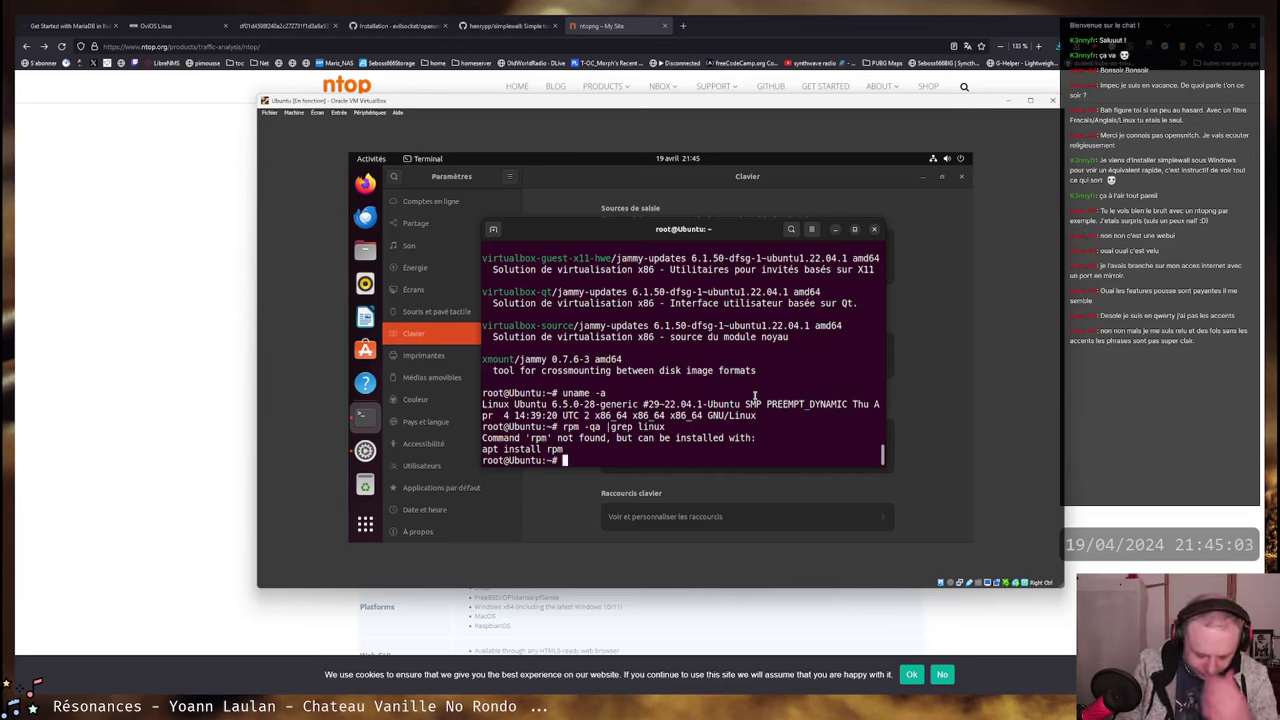
- Run 'dpkg -l | grep linux' and scroll through the matching installed packages
type("dpkg -l ")
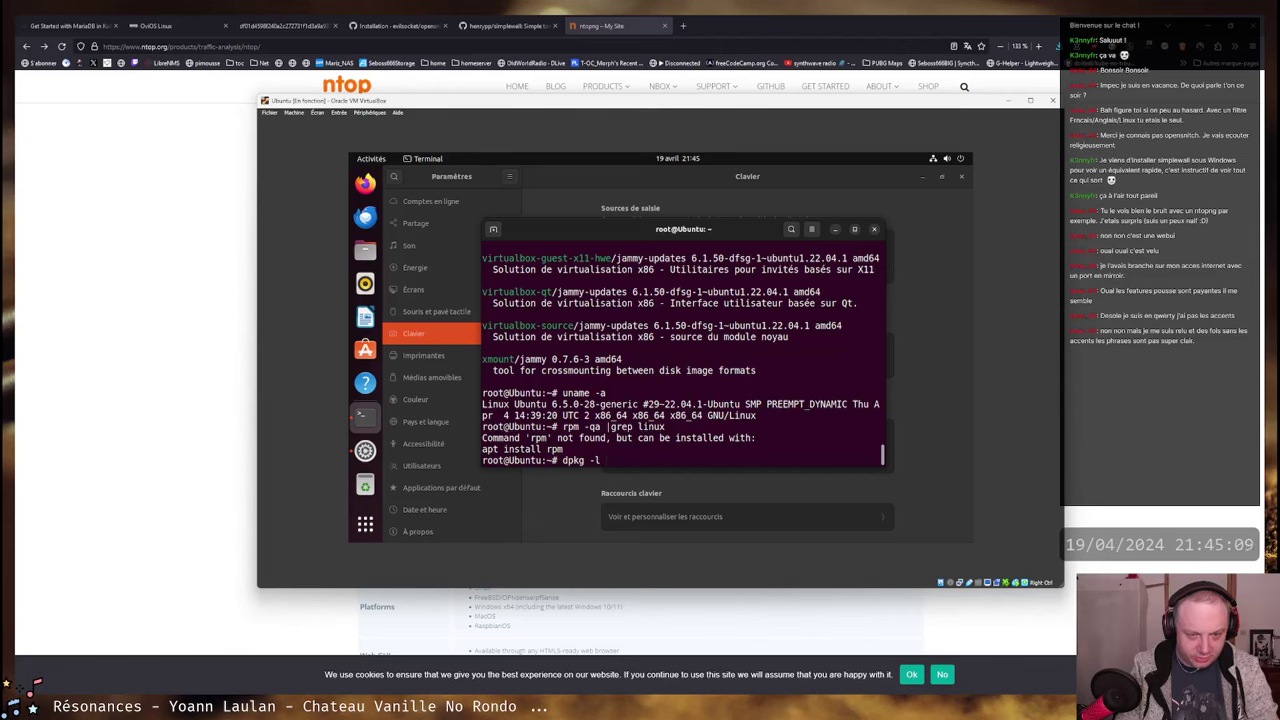
type("|grep linux")
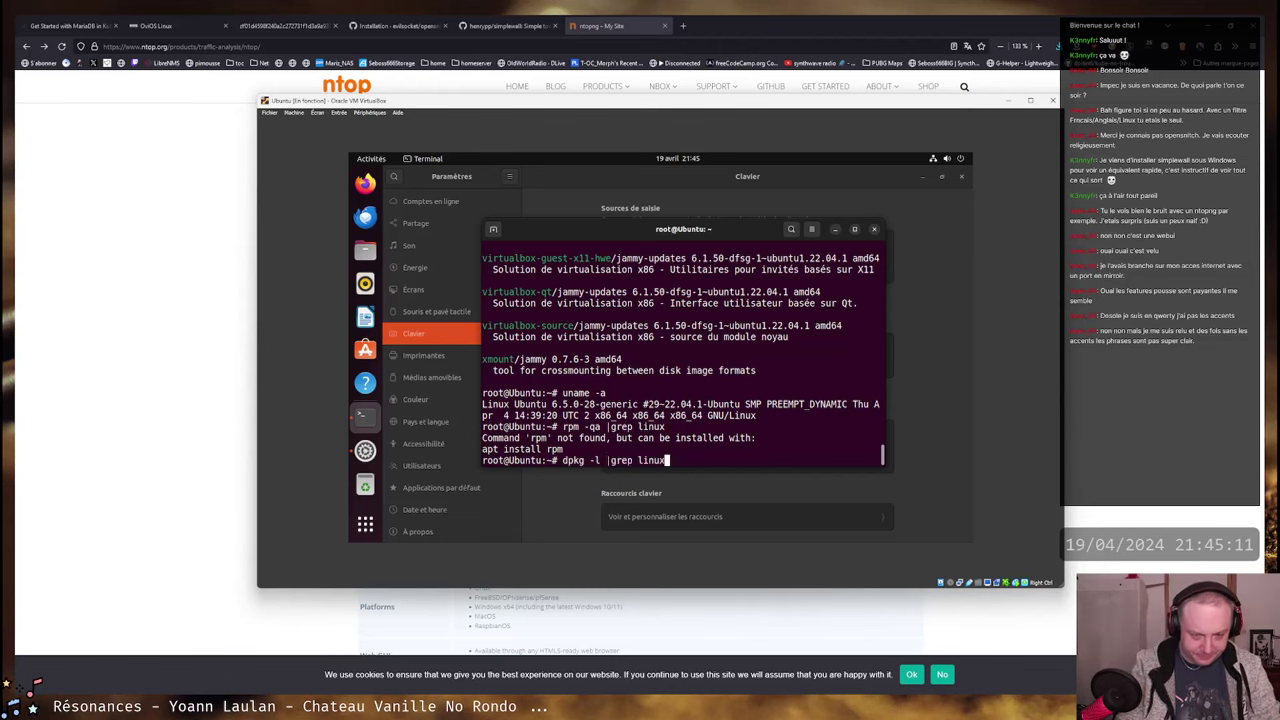
key("Return")
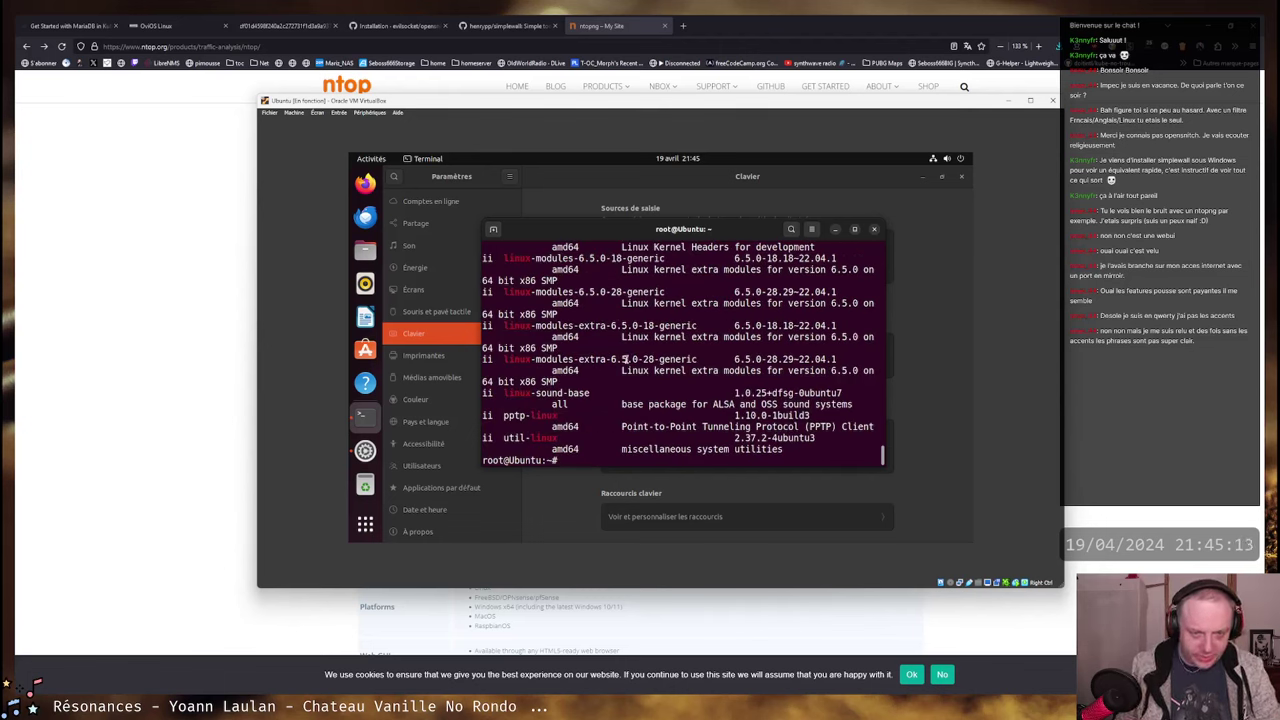
scroll(614, 362, "up", 2)
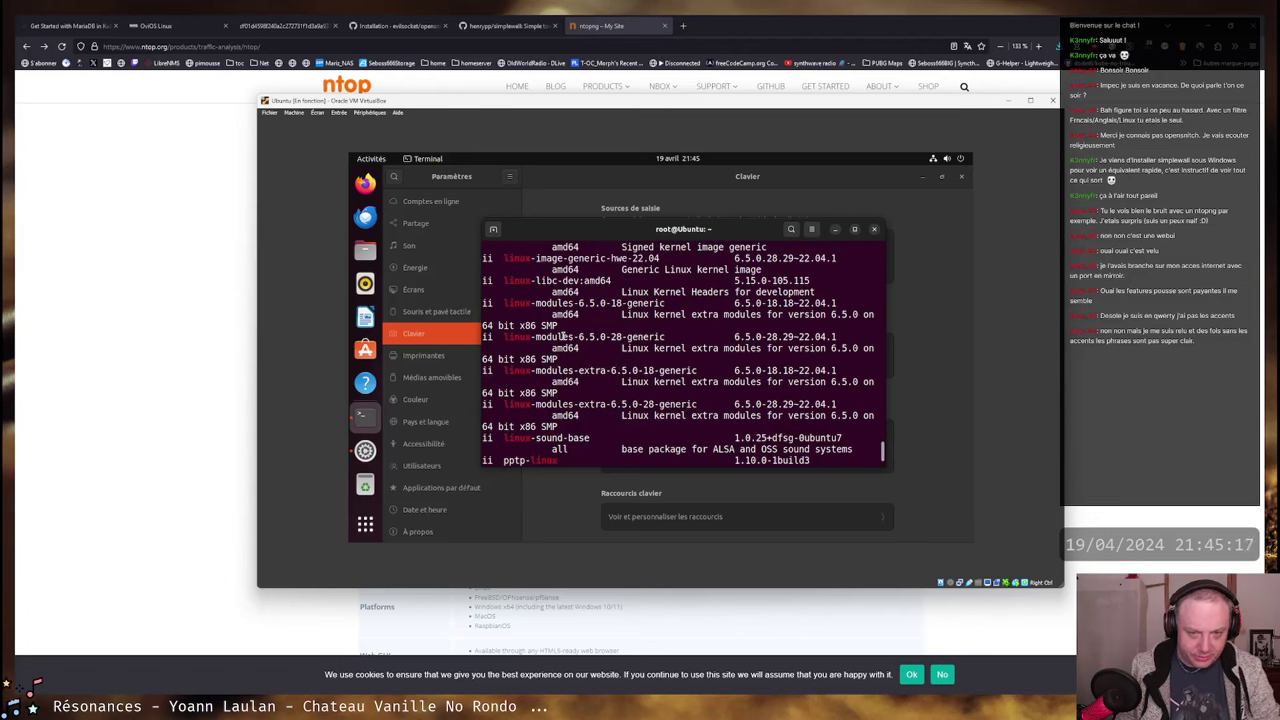
scroll(598, 318, "up", 5)
scroll(598, 318, "up", 1)
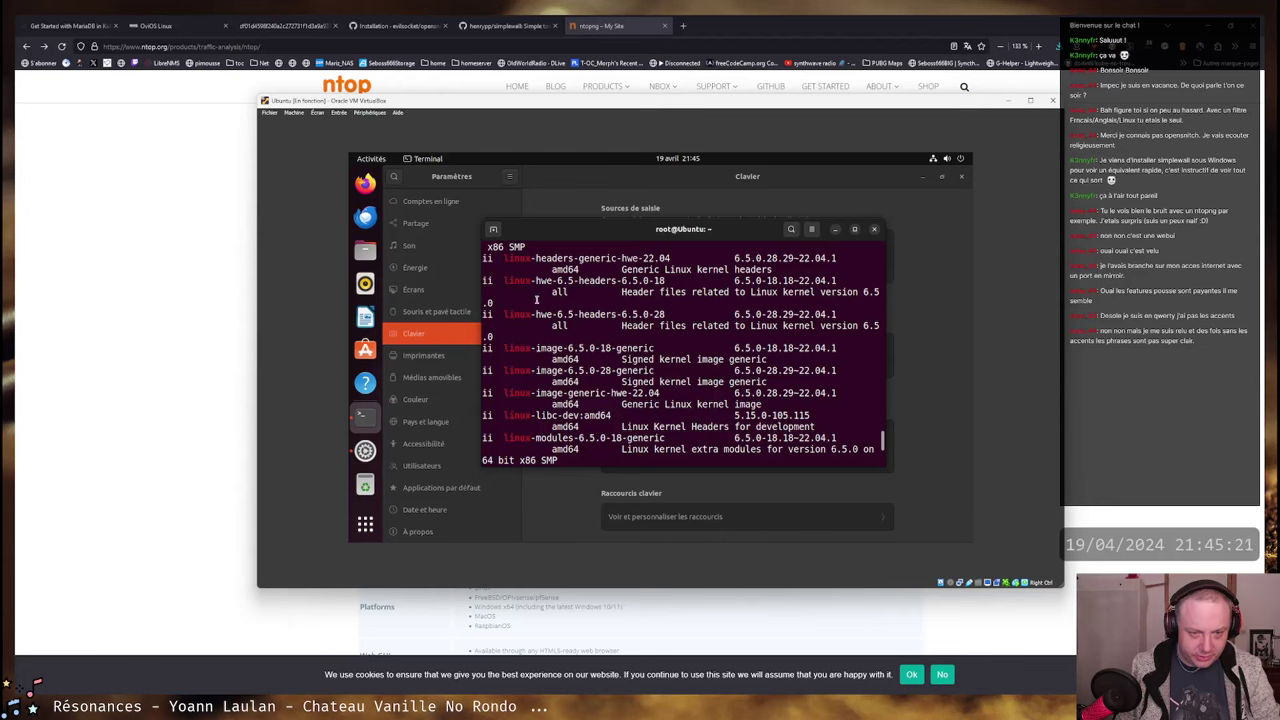
scroll(538, 298, "up", 2)
scroll(543, 292, "up", 5)
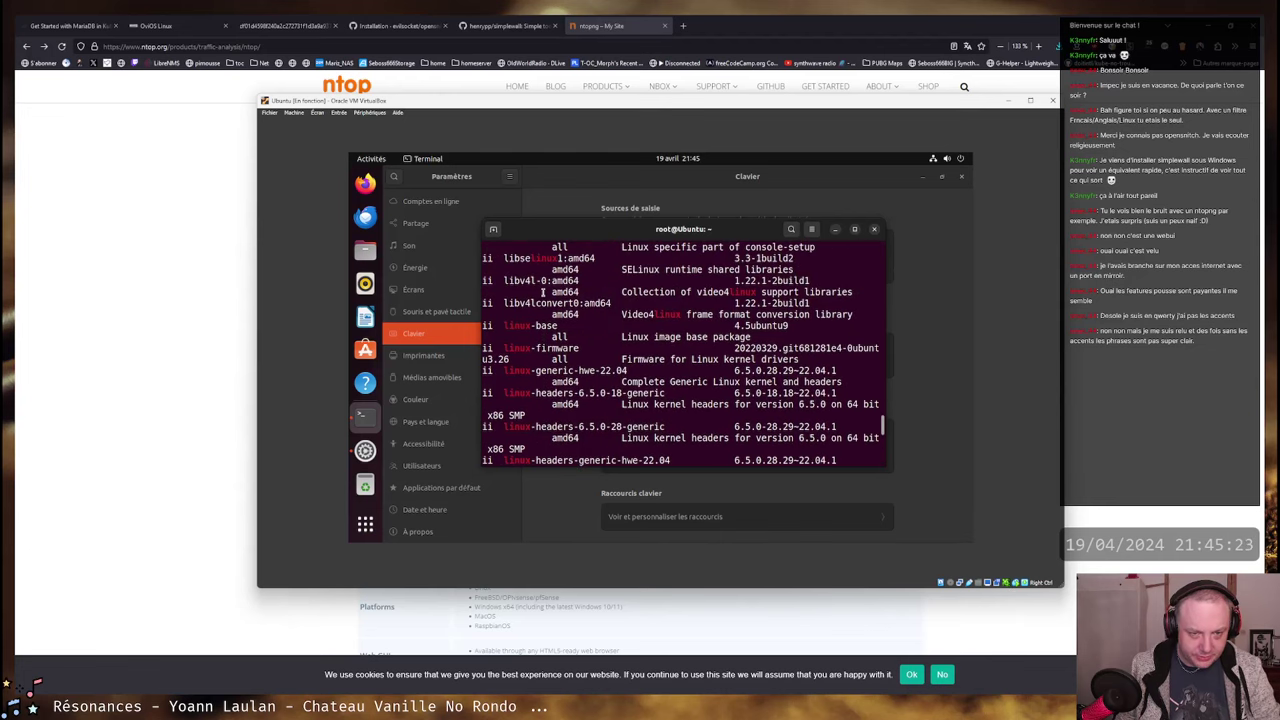
scroll(542, 292, "down", 7)
scroll(543, 292, "up", 10)
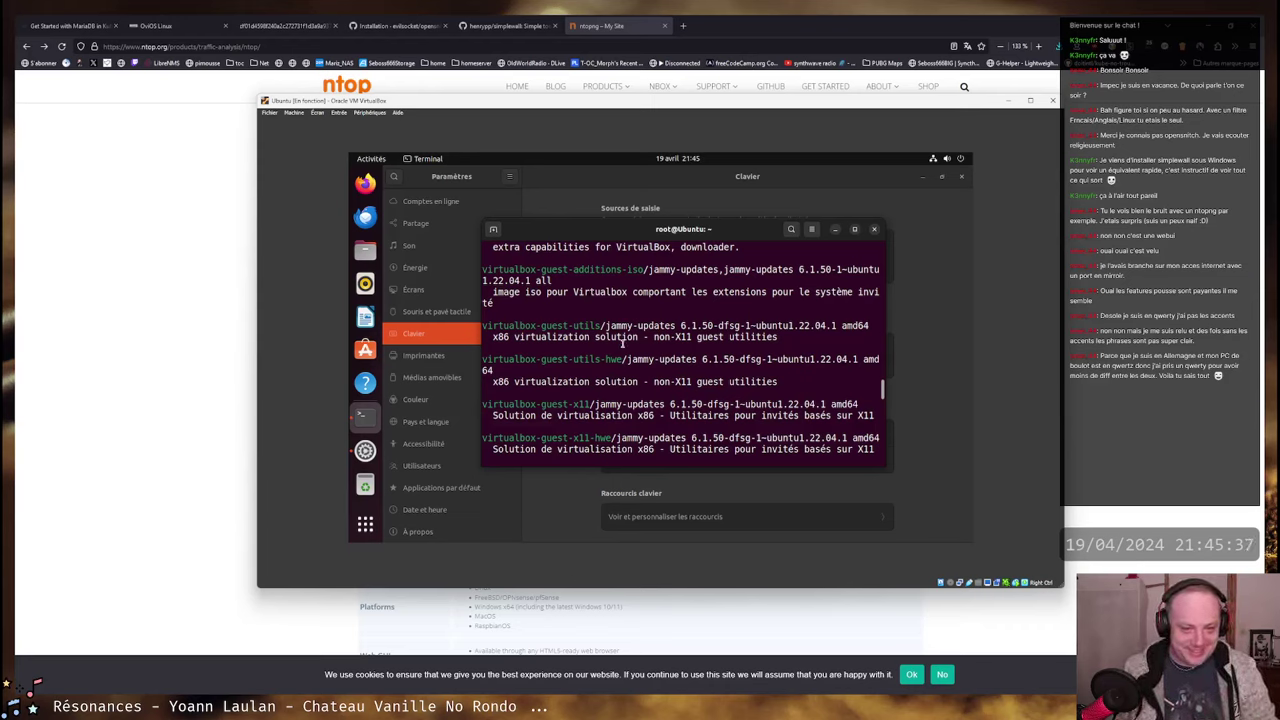
- Copy the virtualbox-guest-x11 package name from the output and install it with apt install
scroll(622, 343, "down", 4)
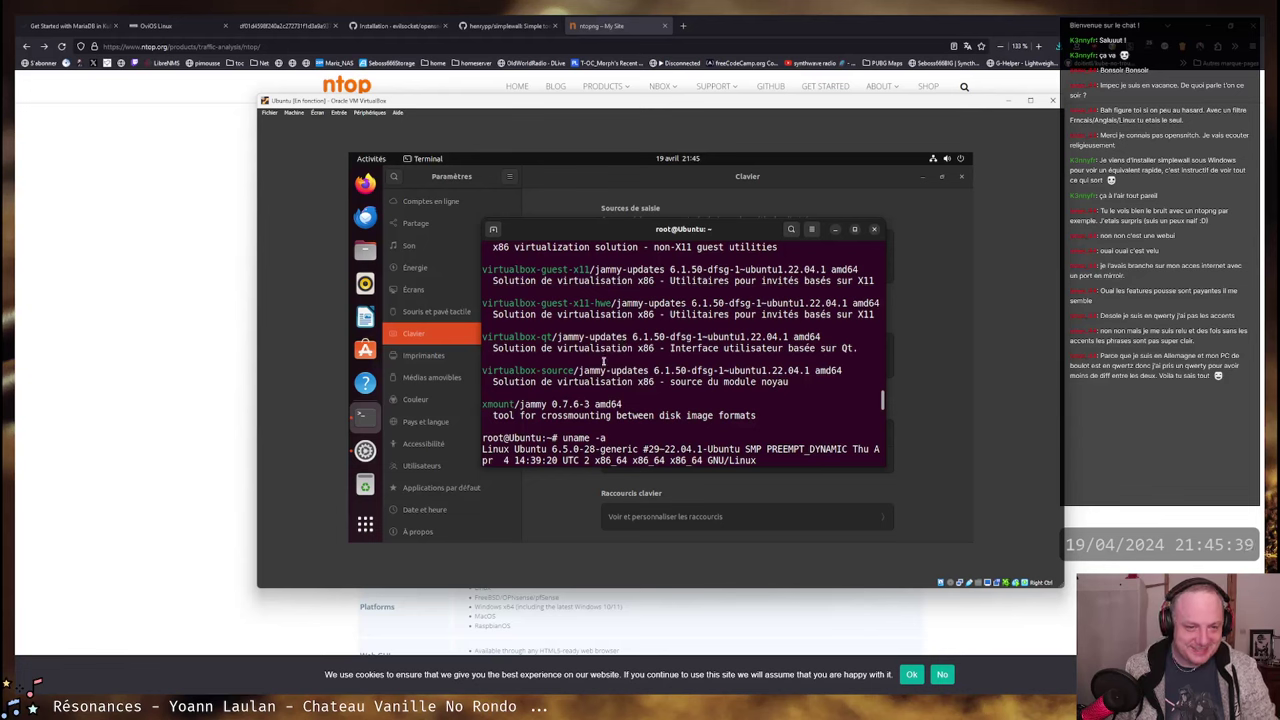
scroll(608, 307, "up", 1)
left_click_drag(591, 292, 482, 292)
right_click(520, 297)
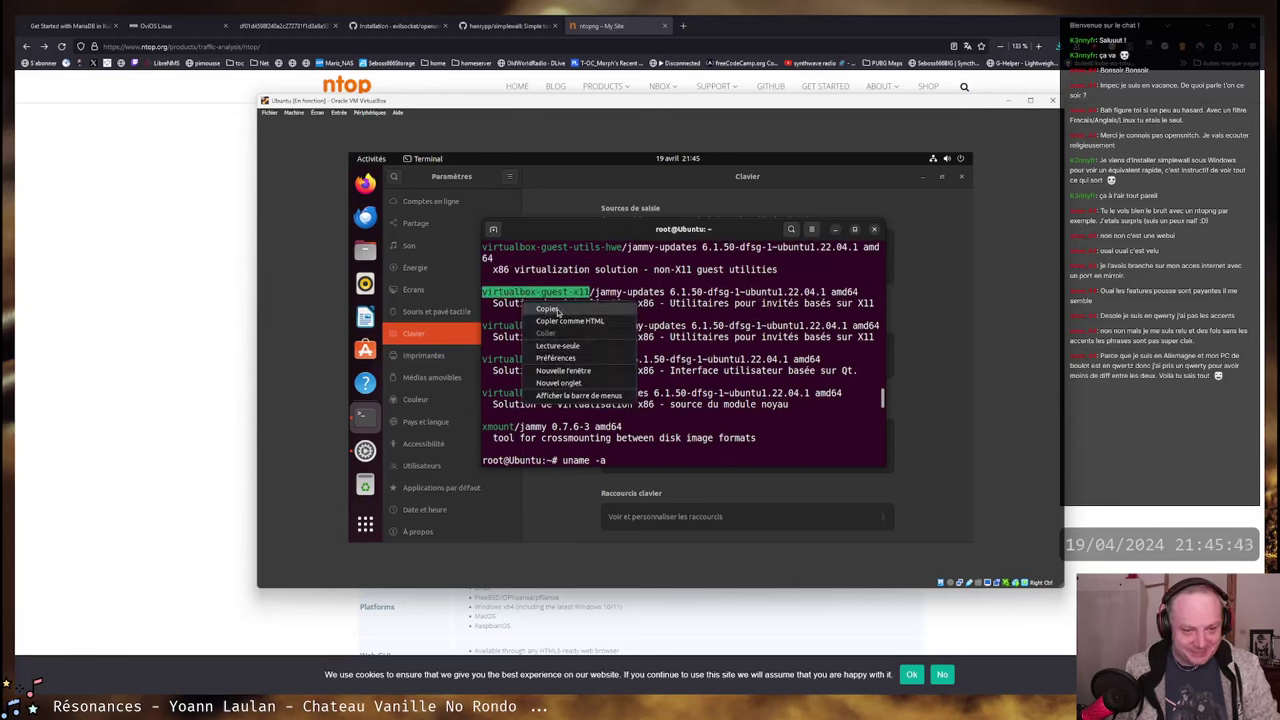
left_click(560, 306)
type("apt")
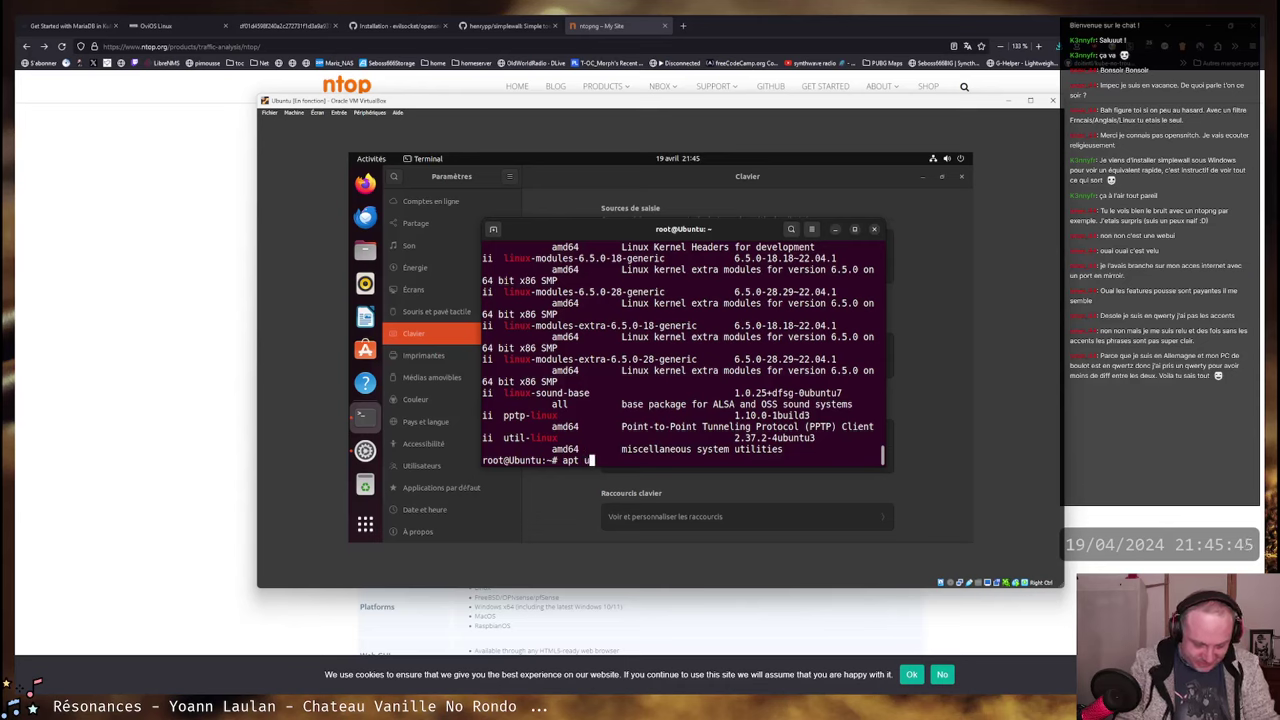
type(" install")
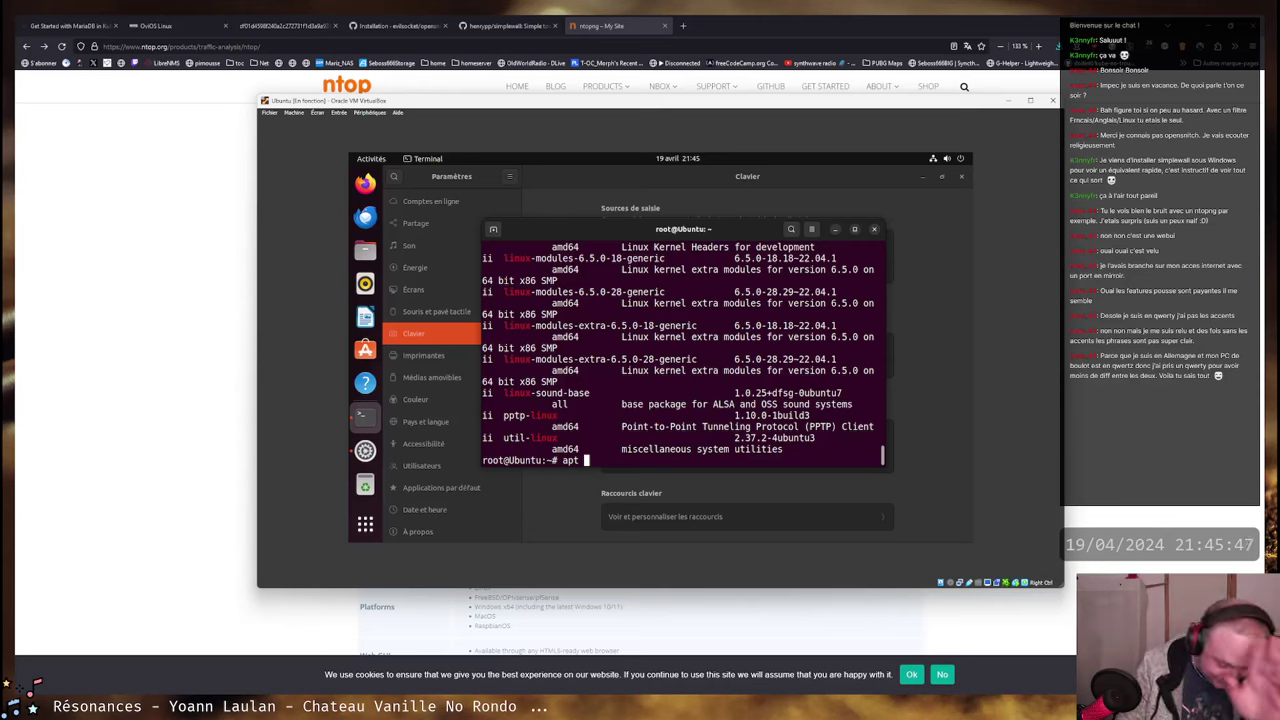
right_click(690, 416)
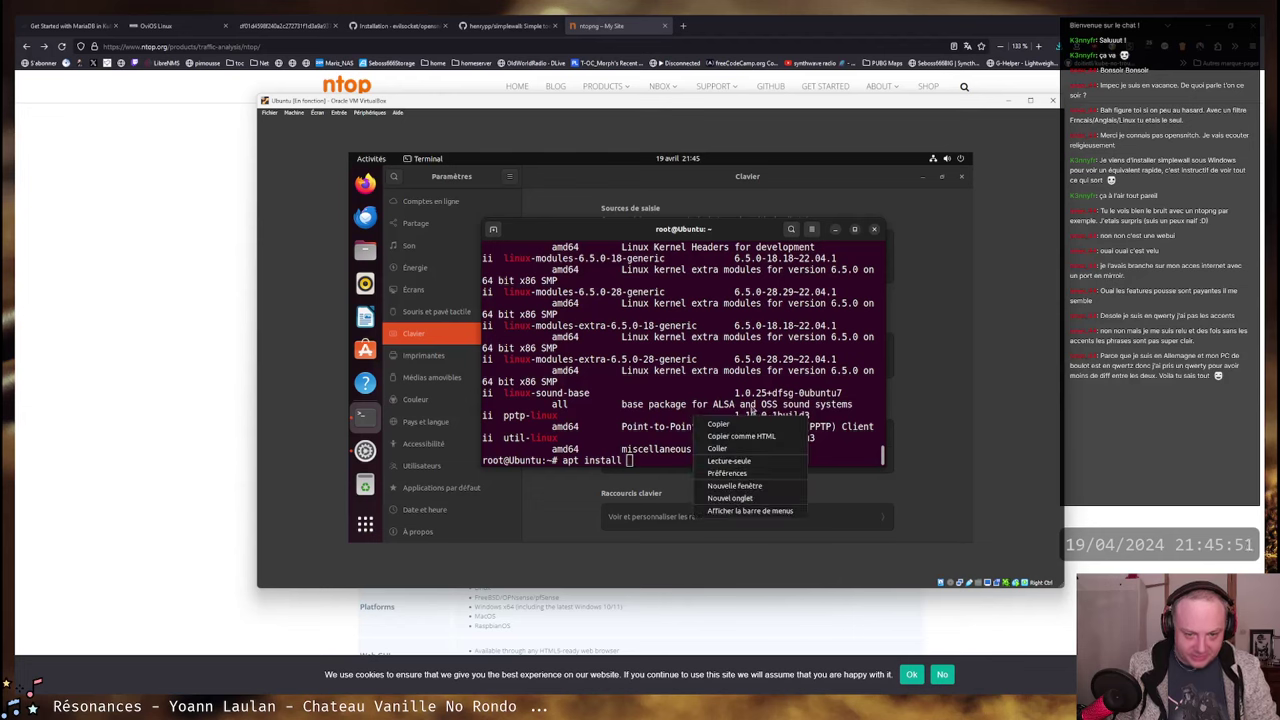
left_click(686, 381)
key("ctrl+shift+v")
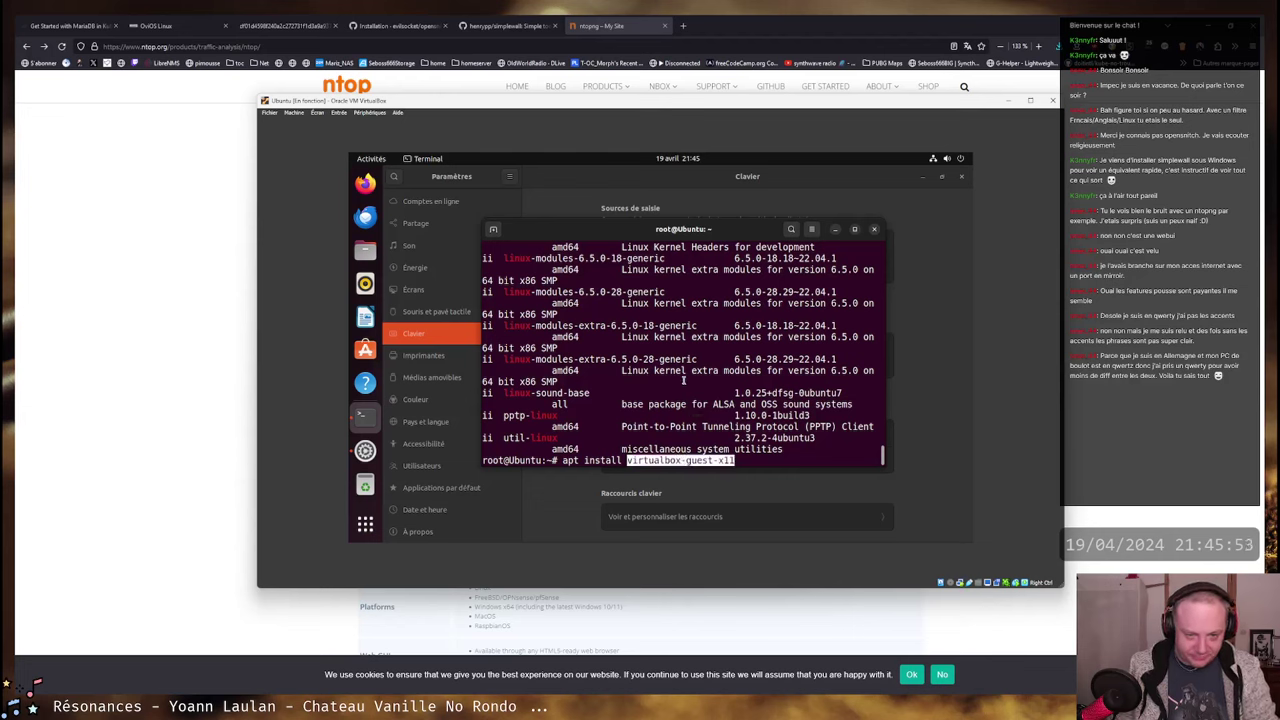
key("Return")
key("Return")
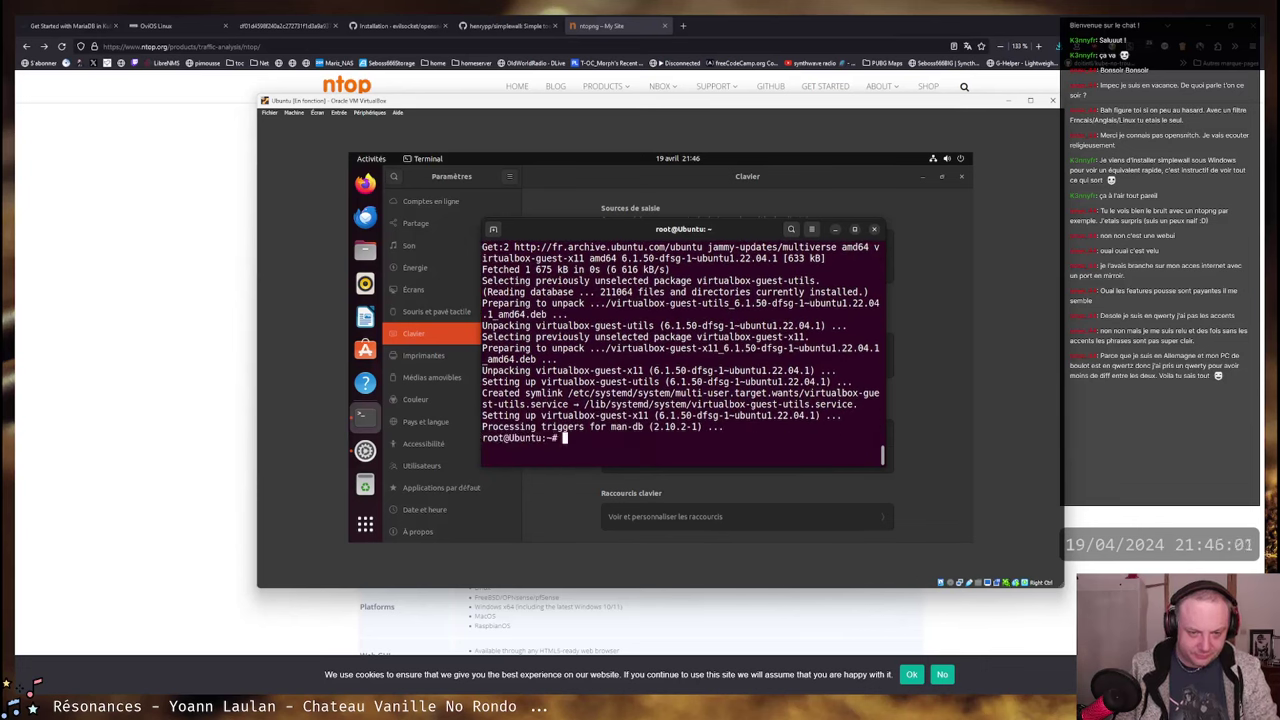
- Reboot the Ubuntu guest and sign back in to the user account with its password
type("reboot")
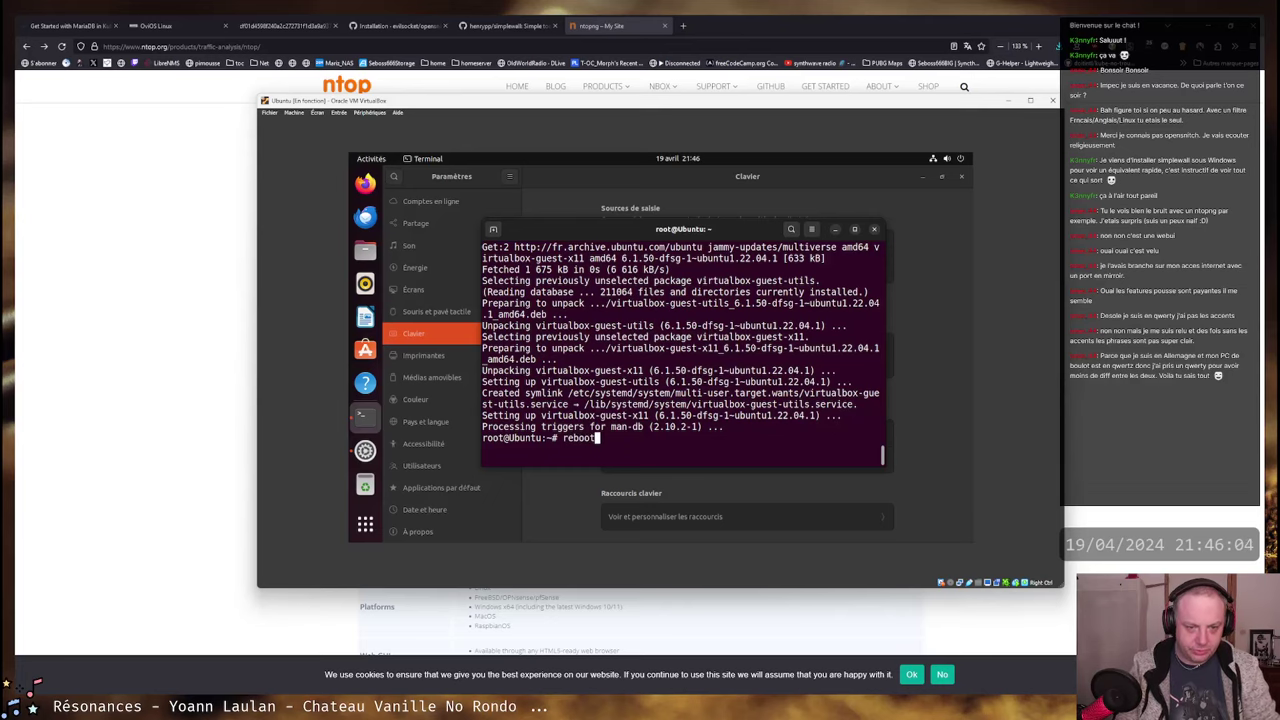
key("Return")
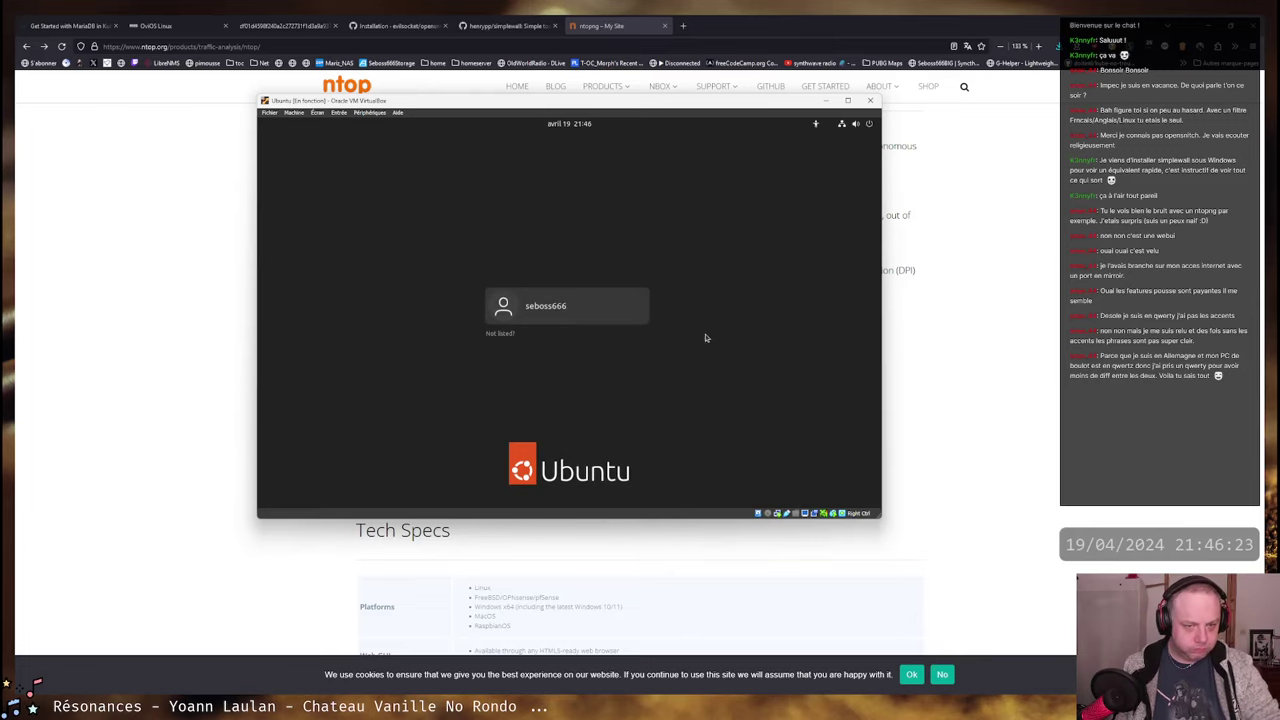
left_click(551, 314)
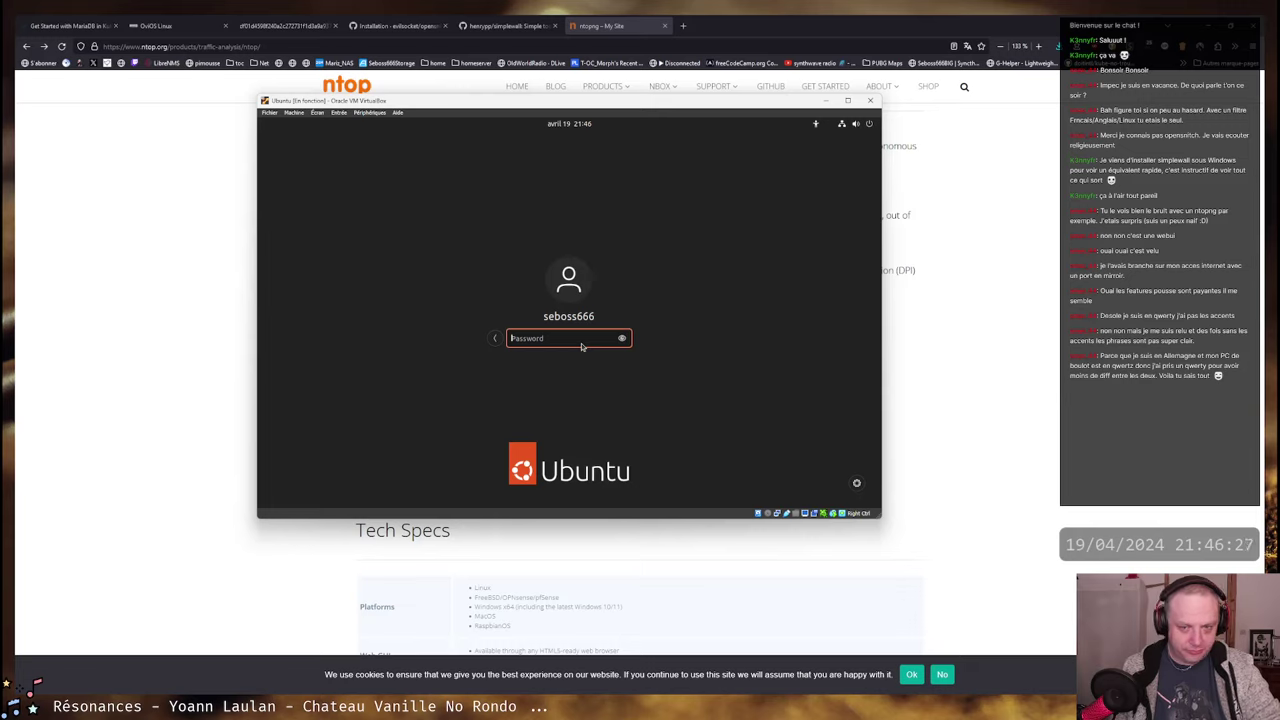
type("•")
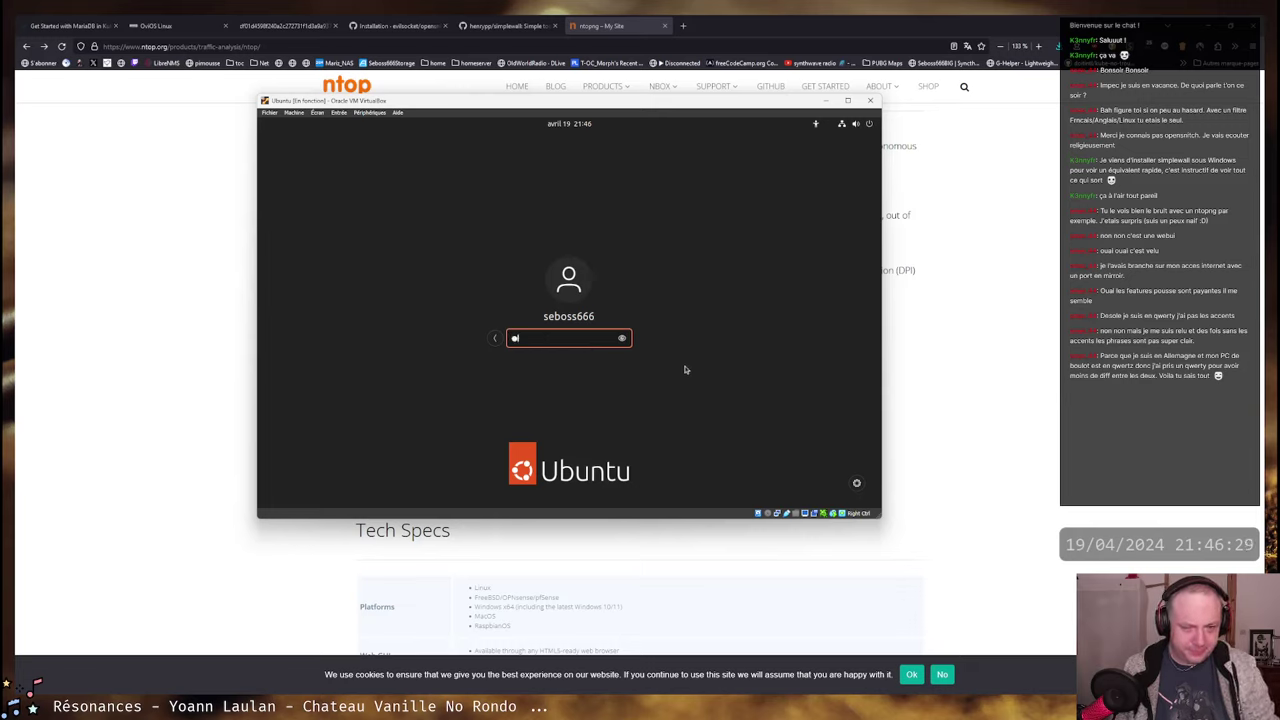
type("•")
key("BackSpace")
key("BackSpace")
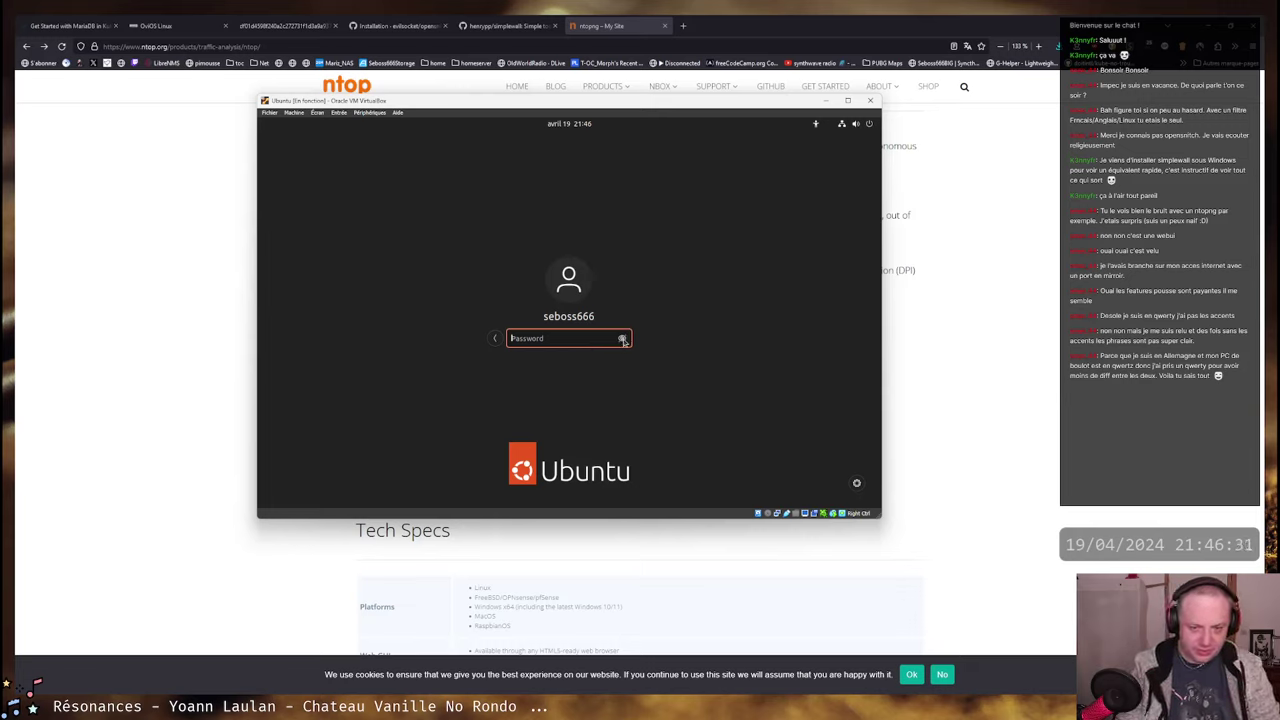
type("••")
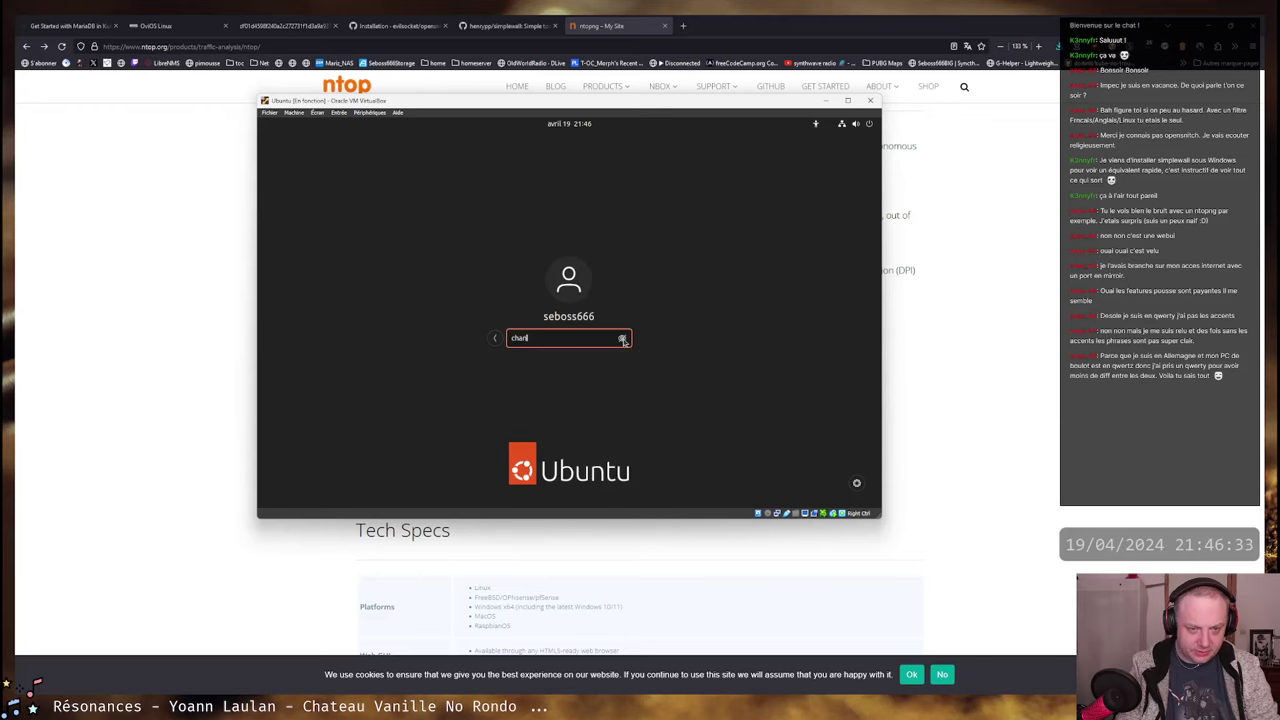
type("angeme")
left_click(622, 339)
key("Return")
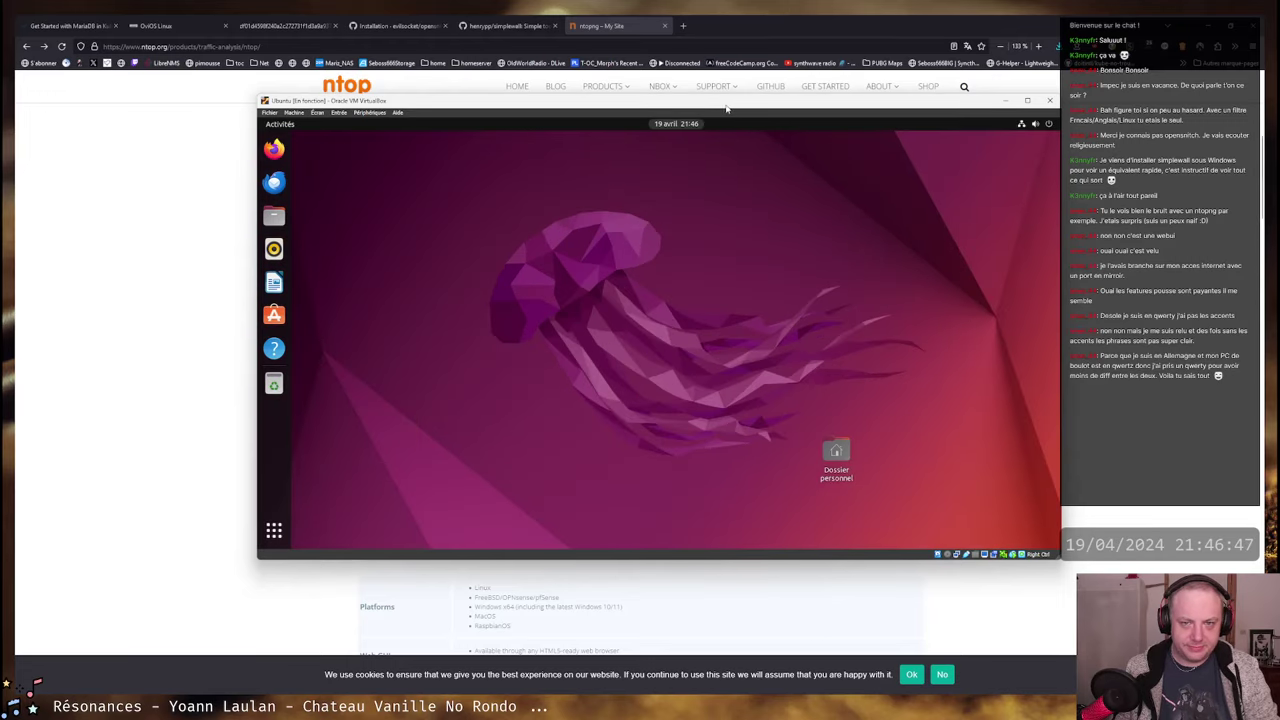
- Move and enlarge the VirtualBox VM window so the guest desktop resizes to fill it
left_click_drag(727, 108, 678, 92)
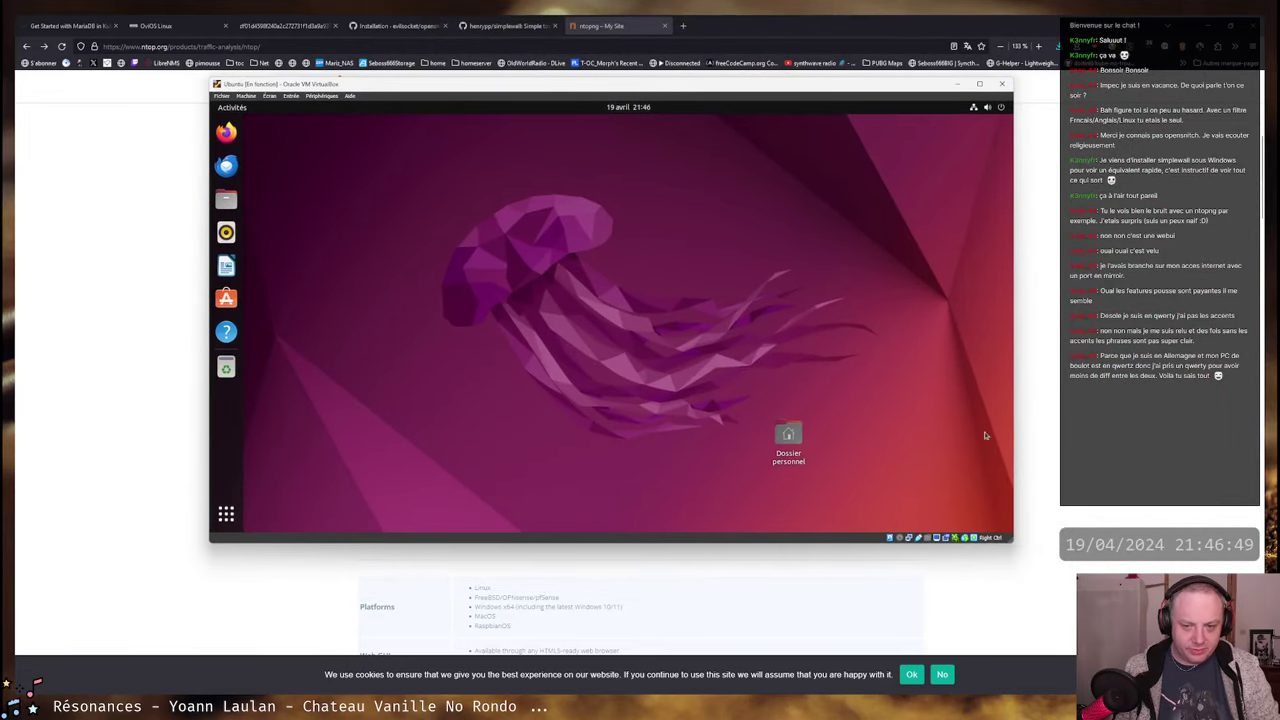
left_click_drag(1015, 540, 1076, 638)
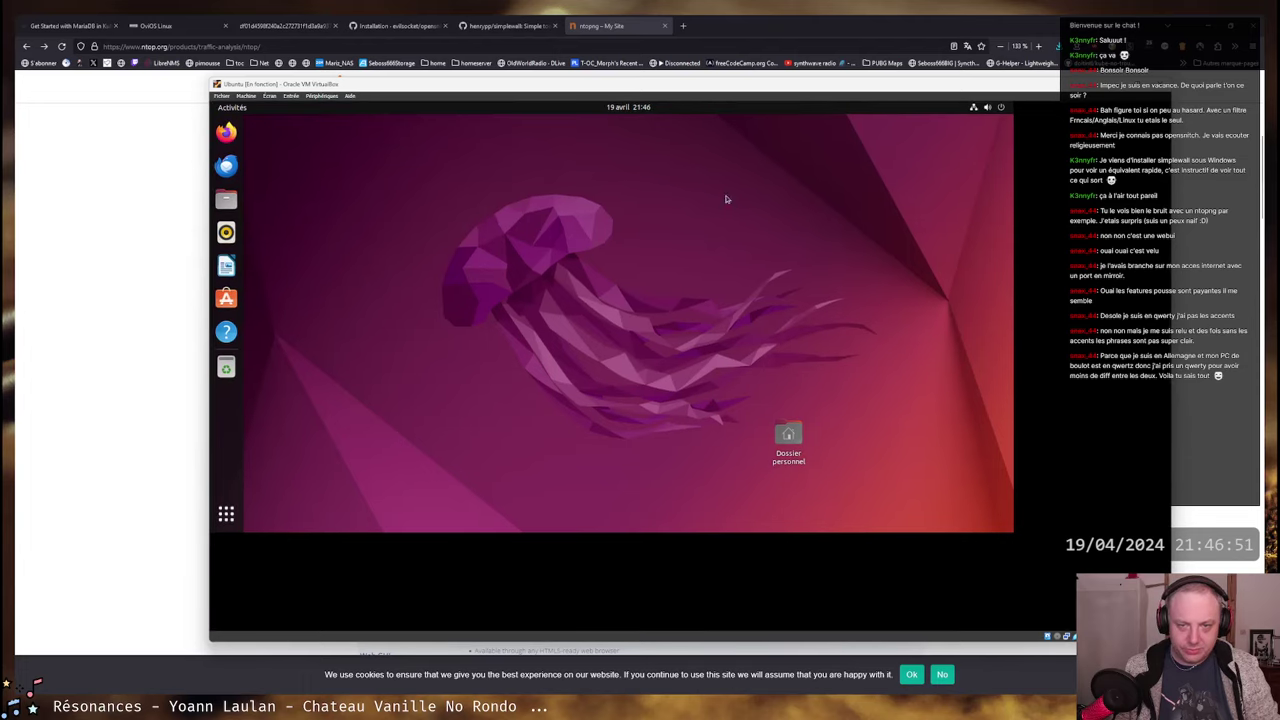
left_click_drag(694, 79, 682, 52)
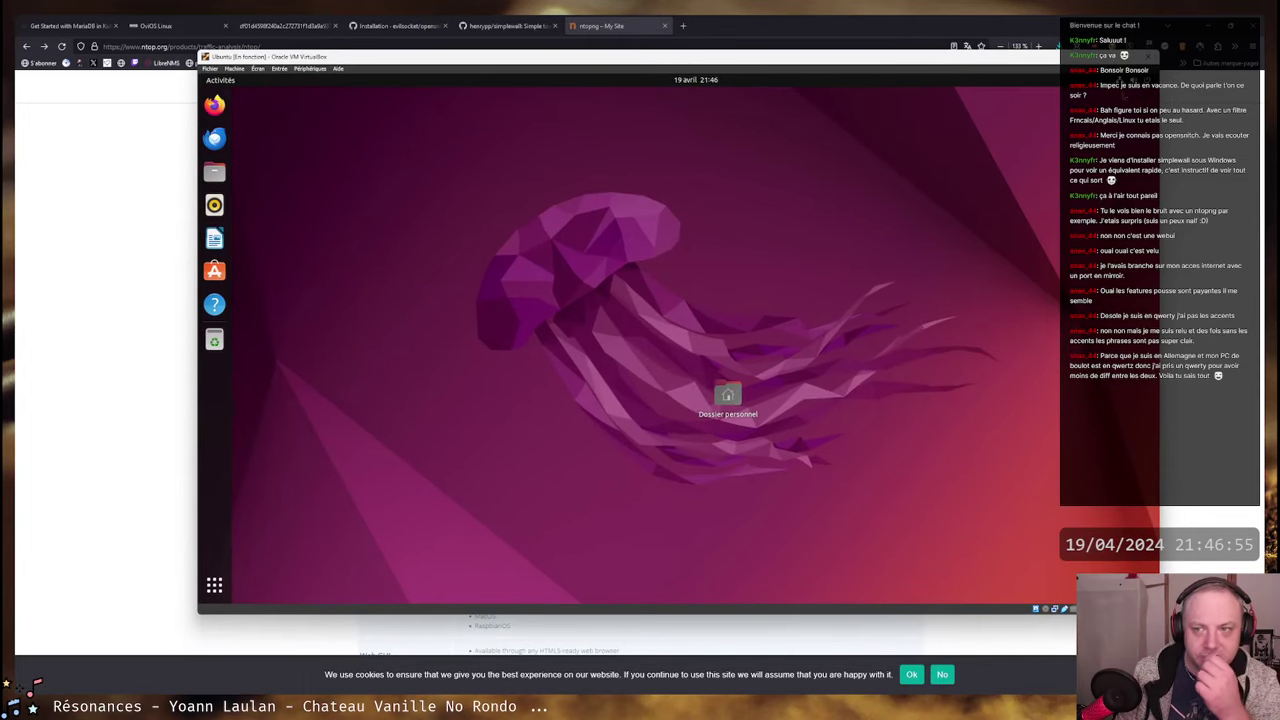
left_click(1045, 79)
- In the guest's display settings, try the 200 % scale, then revert it
left_click(1049, 168)
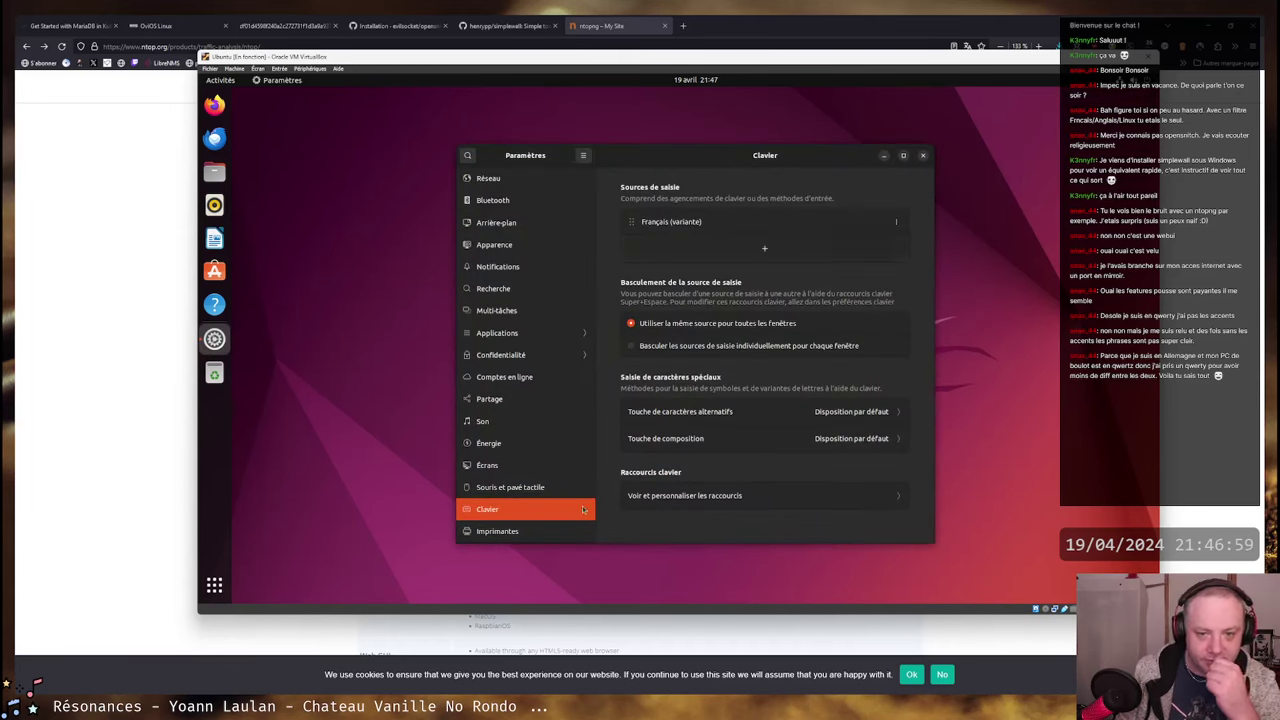
left_click(530, 467)
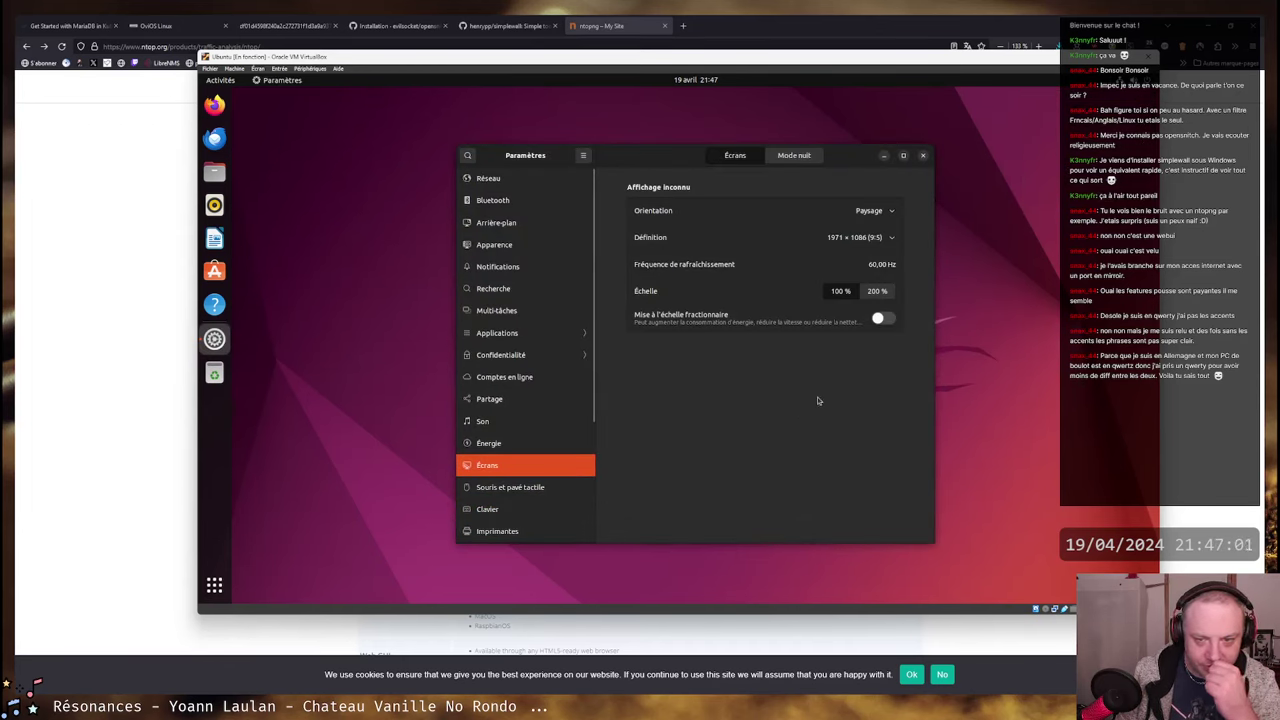
left_click(881, 292)
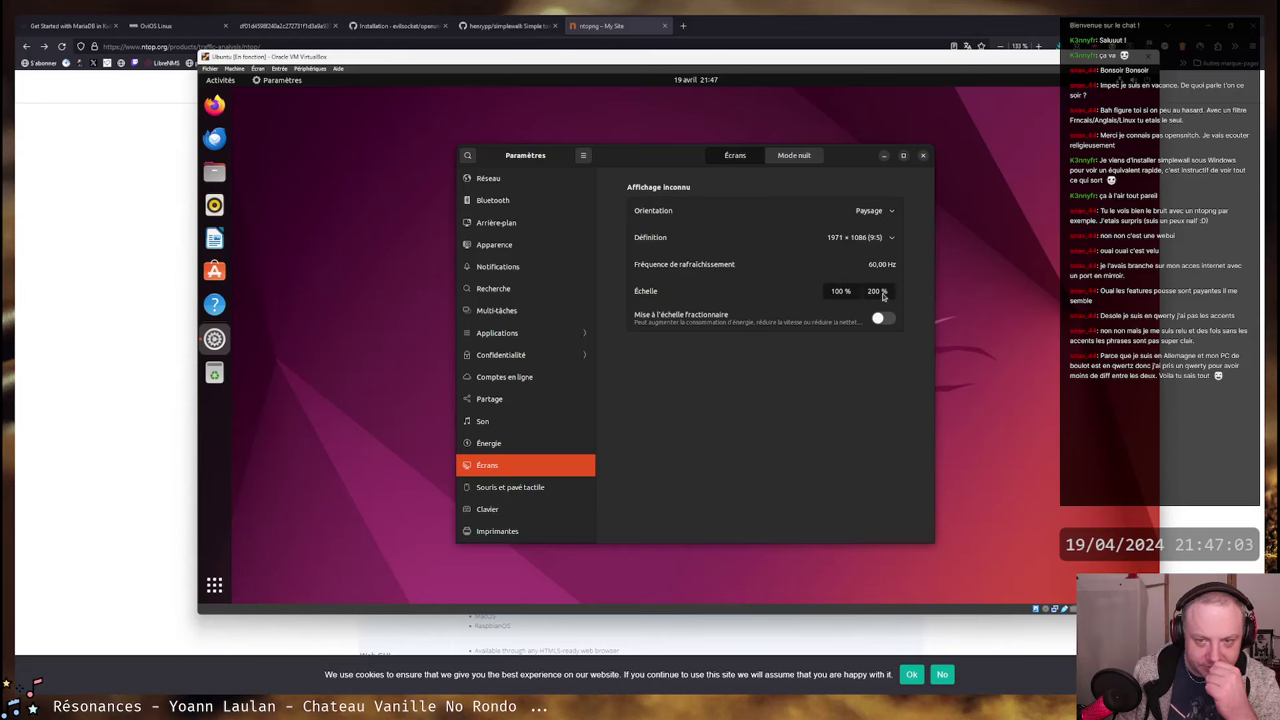
left_click(910, 158)
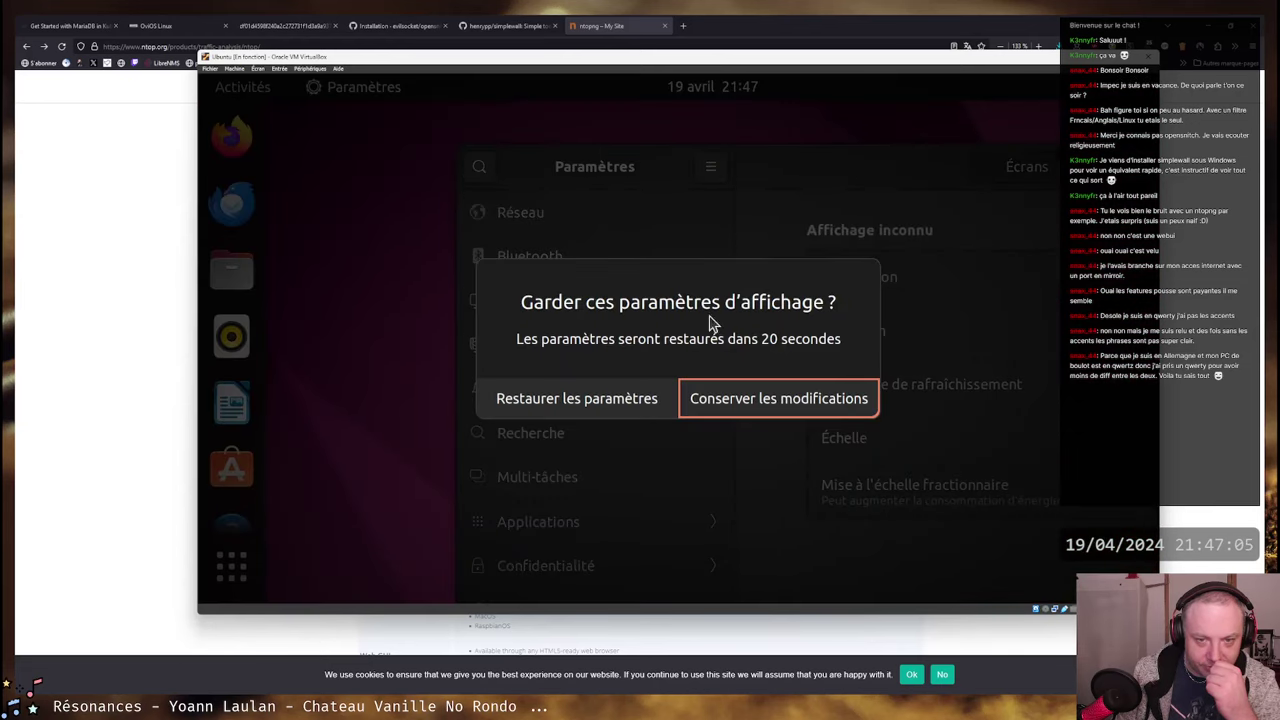
left_click(582, 400)
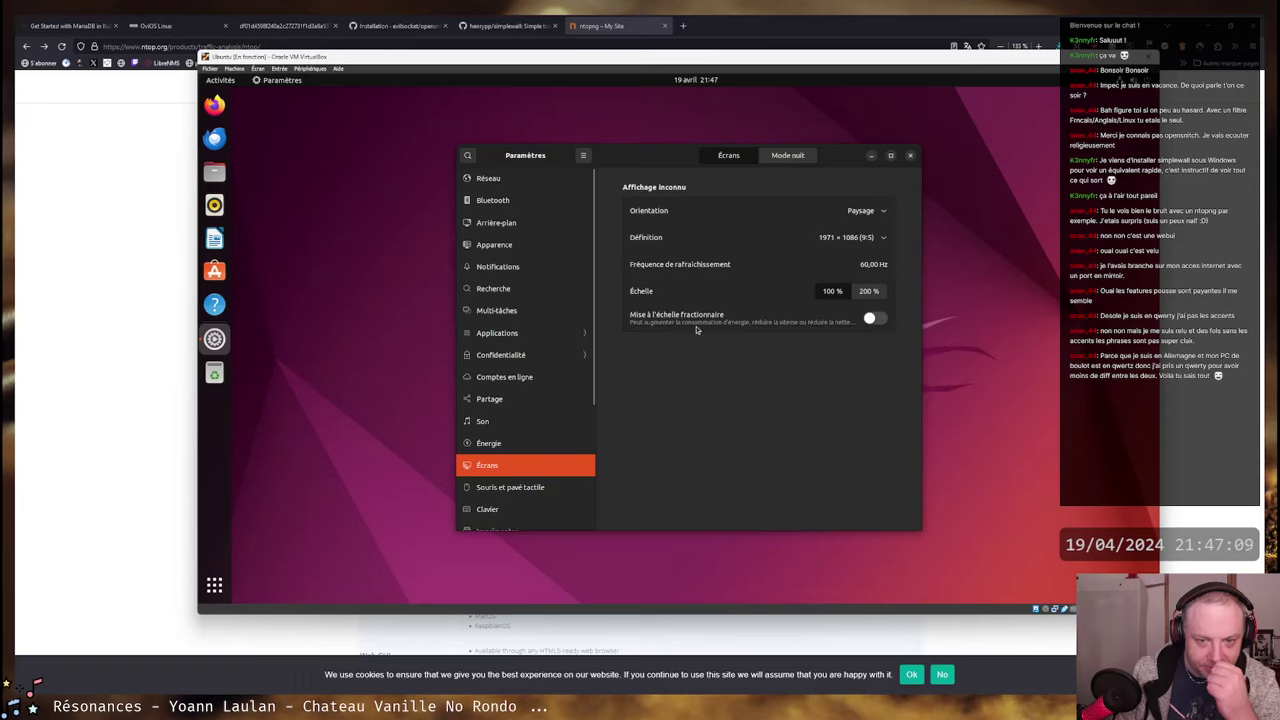
- Enable fractional scaling, apply and keep 150 %, then close Settings
left_click(869, 318)
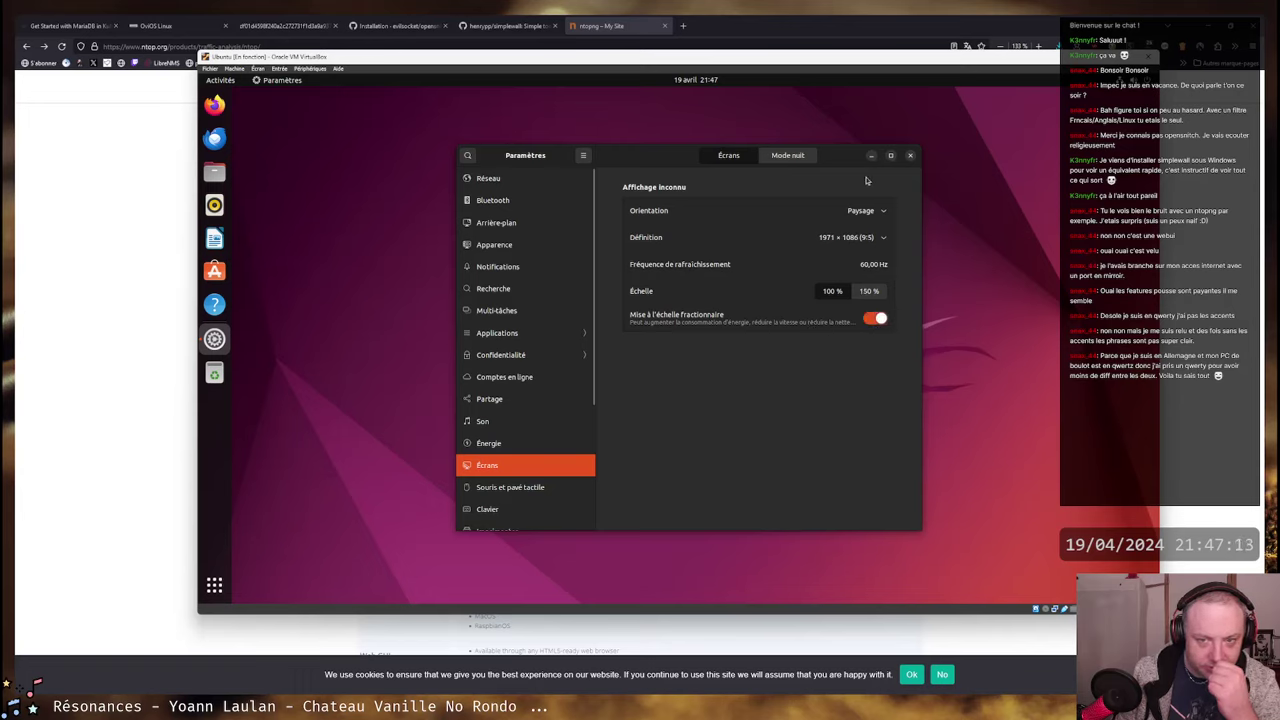
left_click(832, 291)
left_click(891, 155)
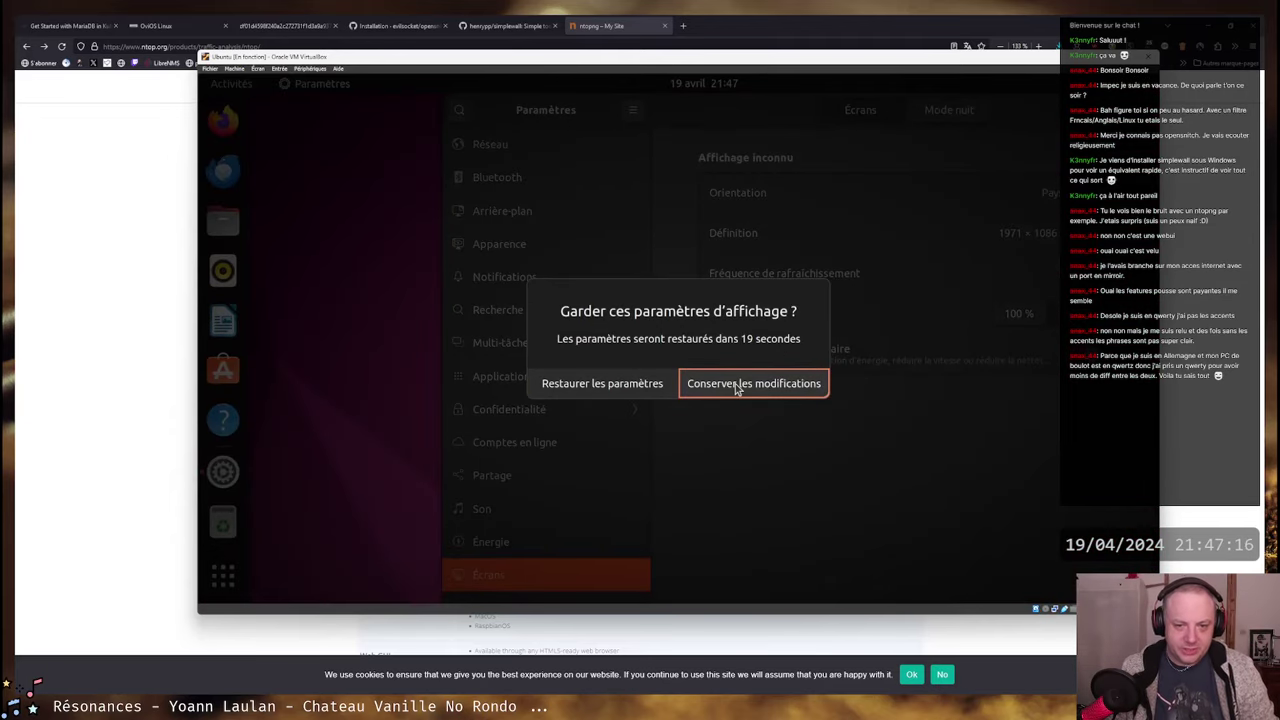
left_click(735, 383)
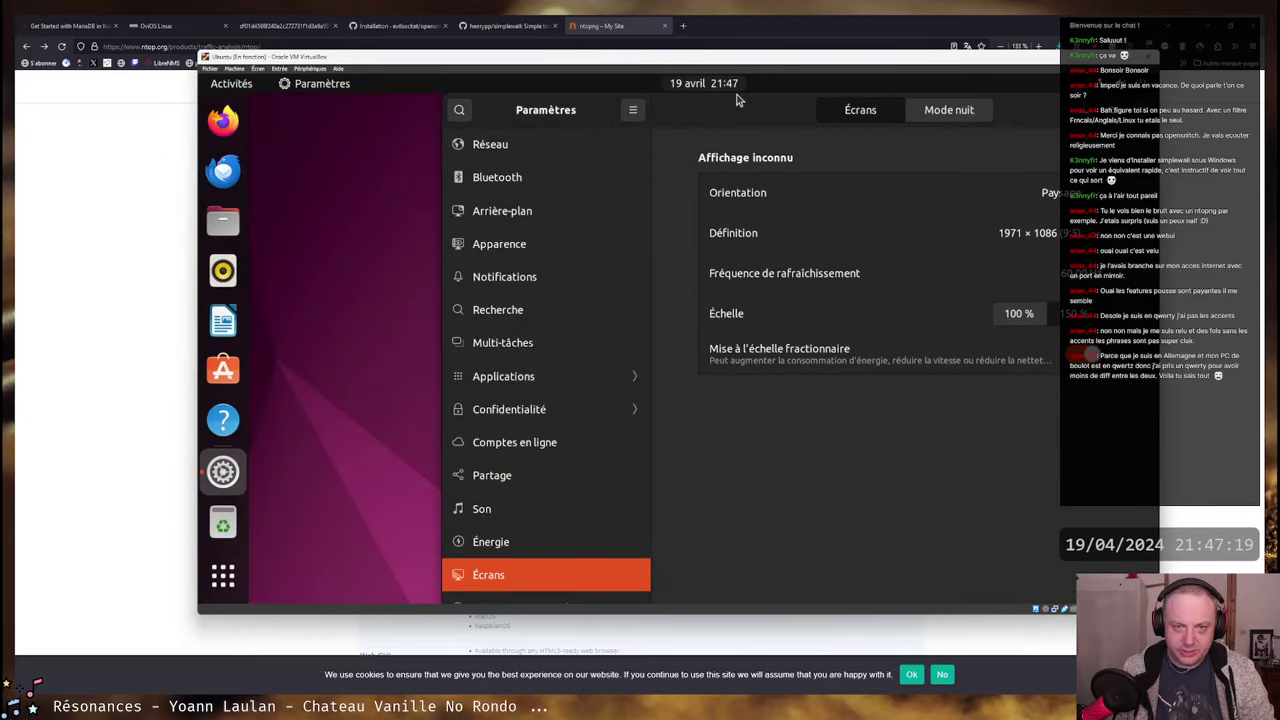
left_click(1060, 110)
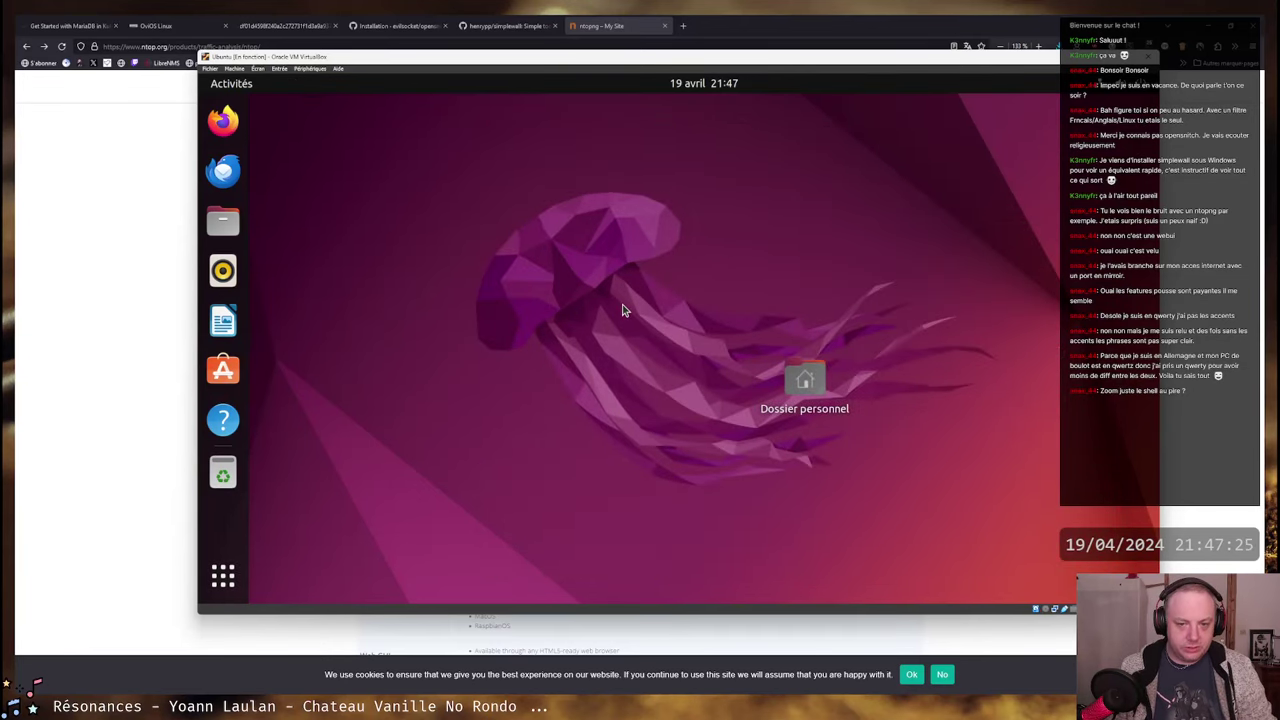
key("super")
key("super")
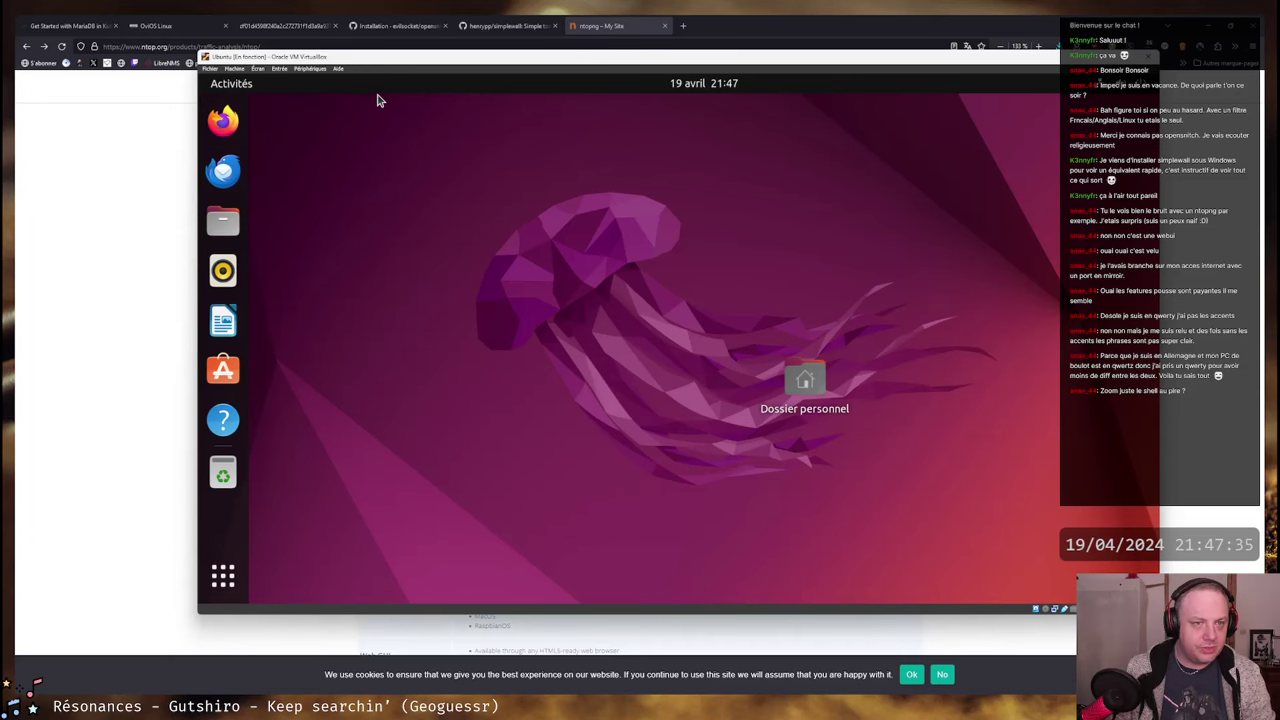
- Copy the opensnitch GitHub address from the host browser and load it in the guest's Firefox
left_click(398, 26)
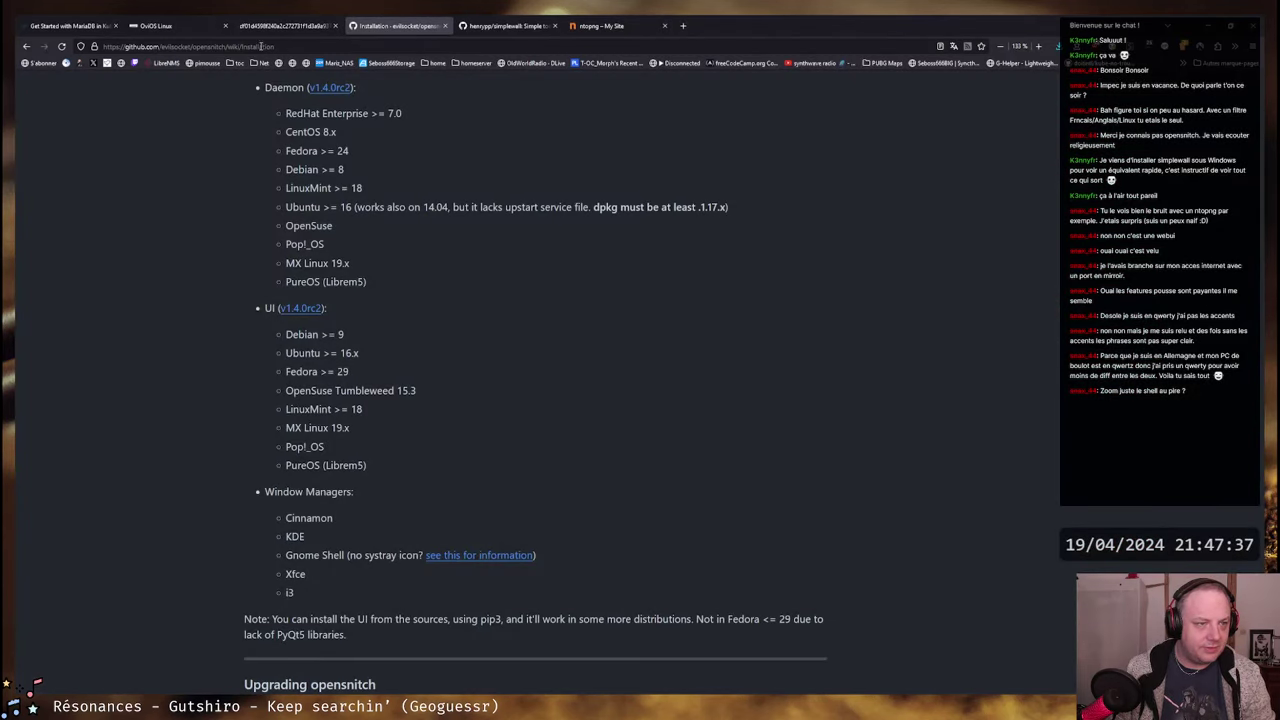
left_click(224, 45)
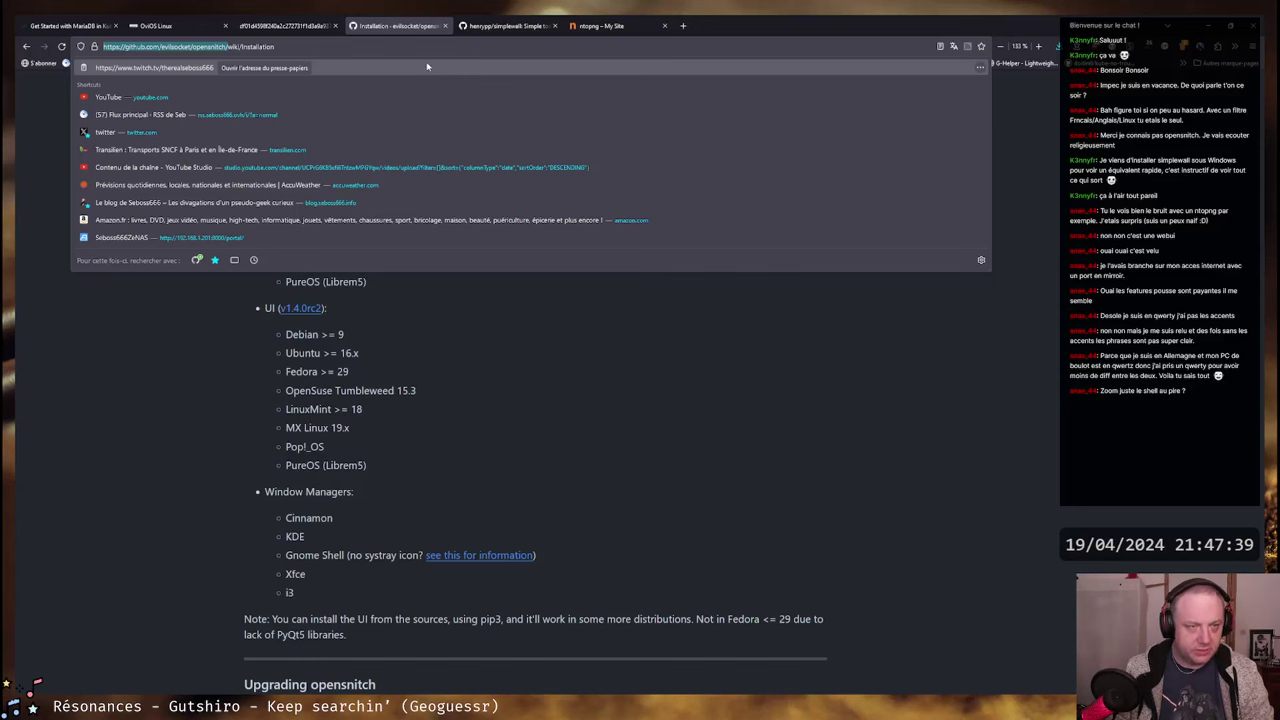
key("alt+Tab")
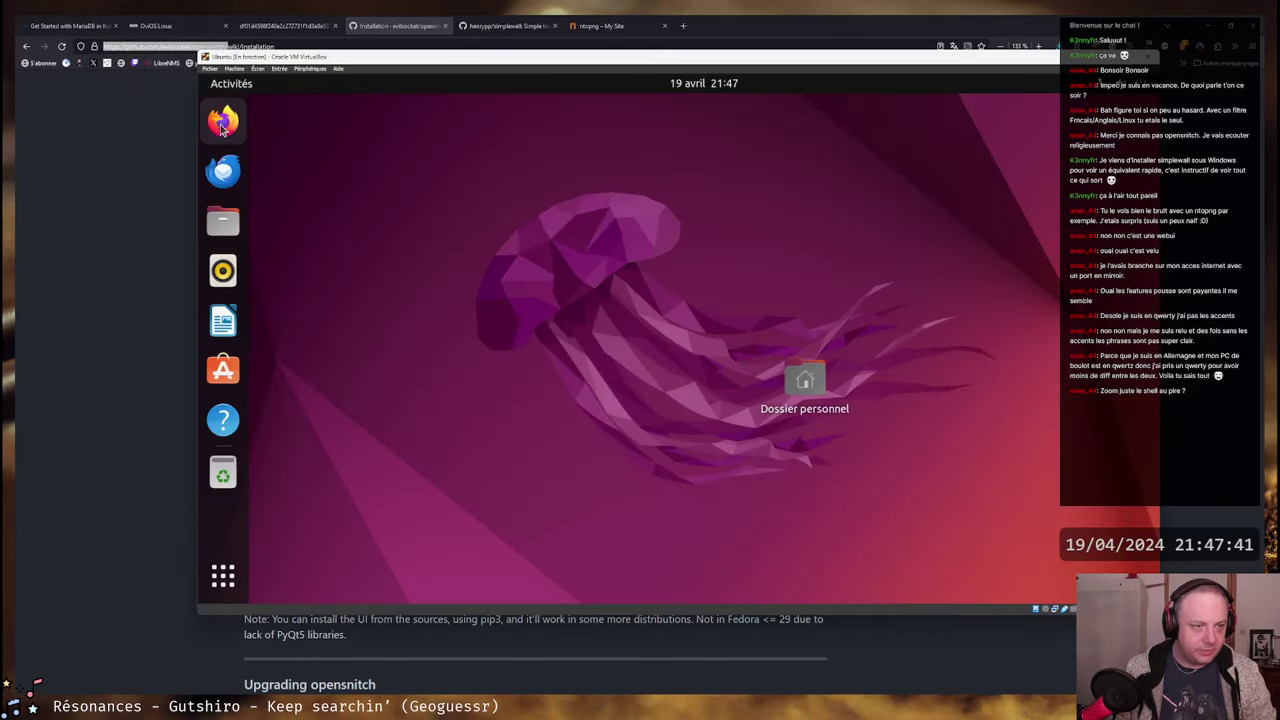
left_click(223, 124)
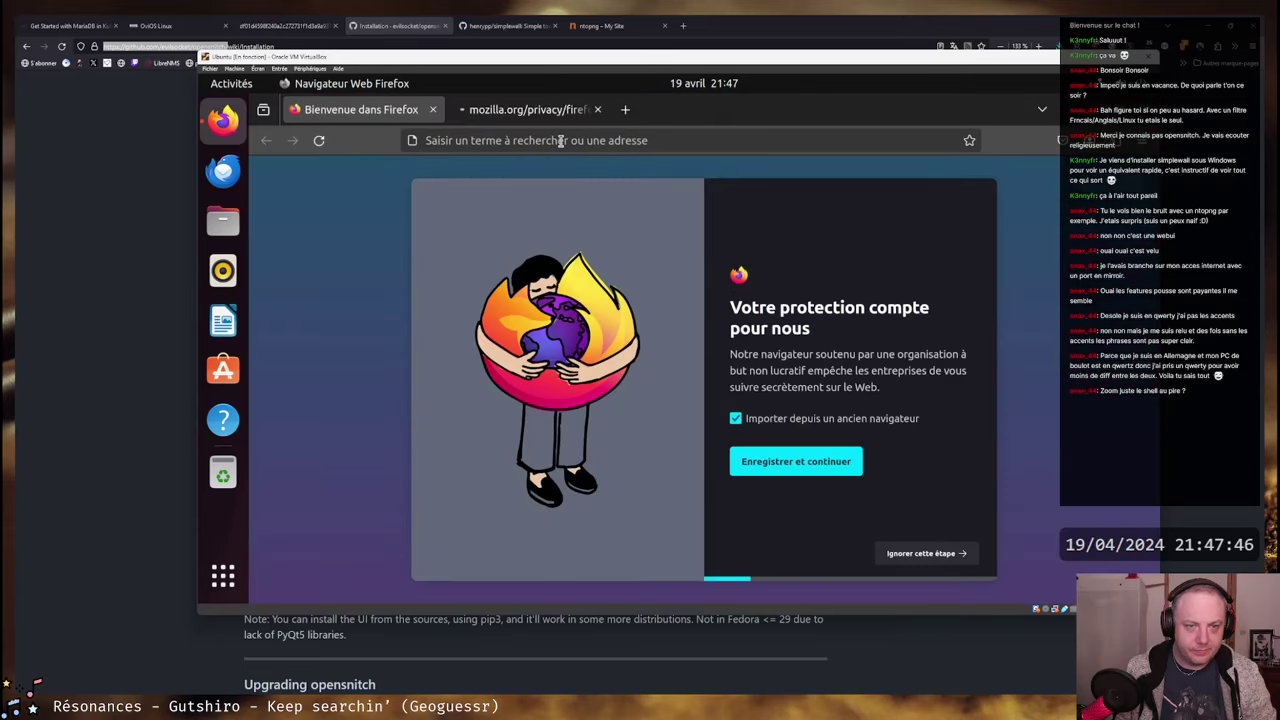
left_click(561, 141)
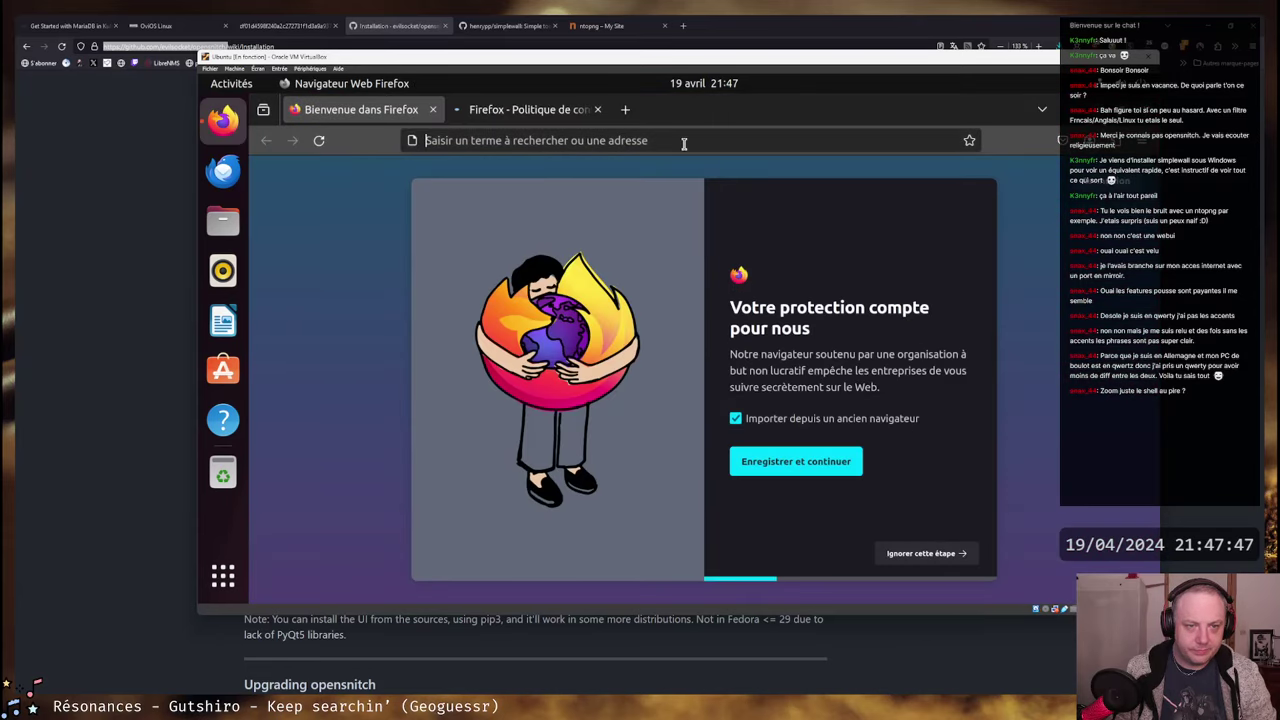
type("https://github.com/evilsocket/opensnitch/")
key("Return")
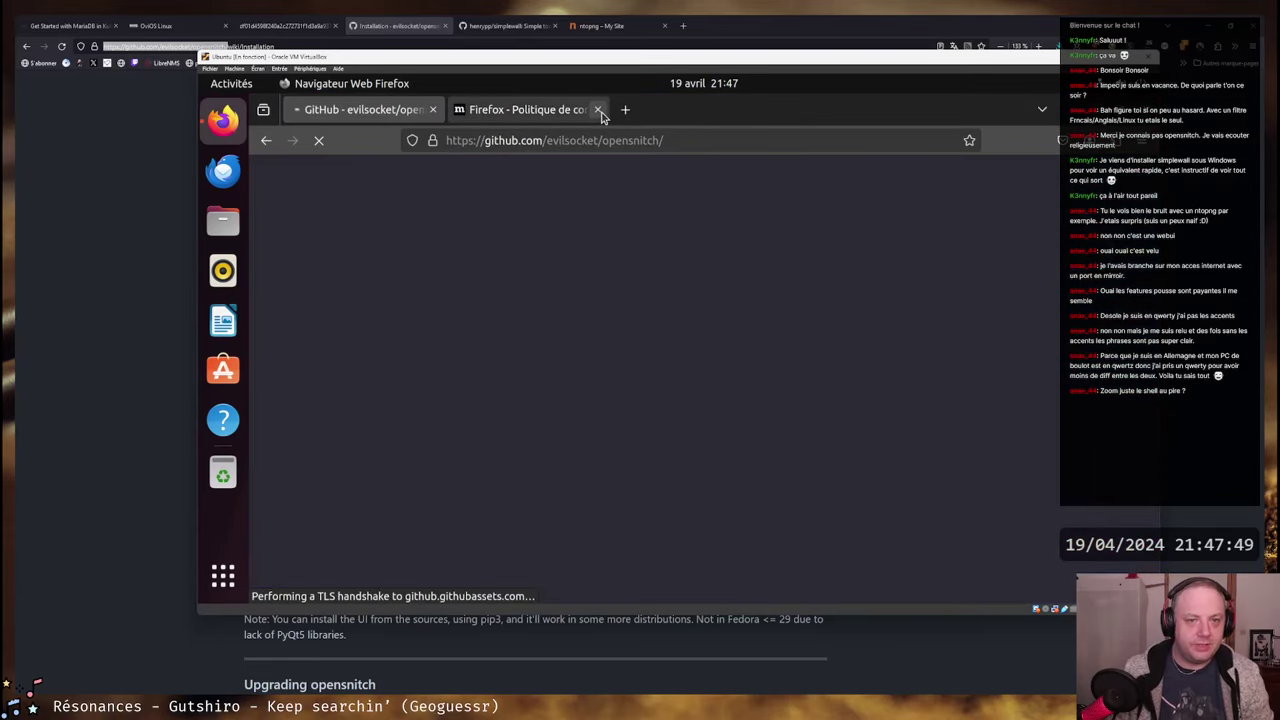
- Close the Firefox privacy policy tab and dismiss the page translation offer
left_click(597, 109)
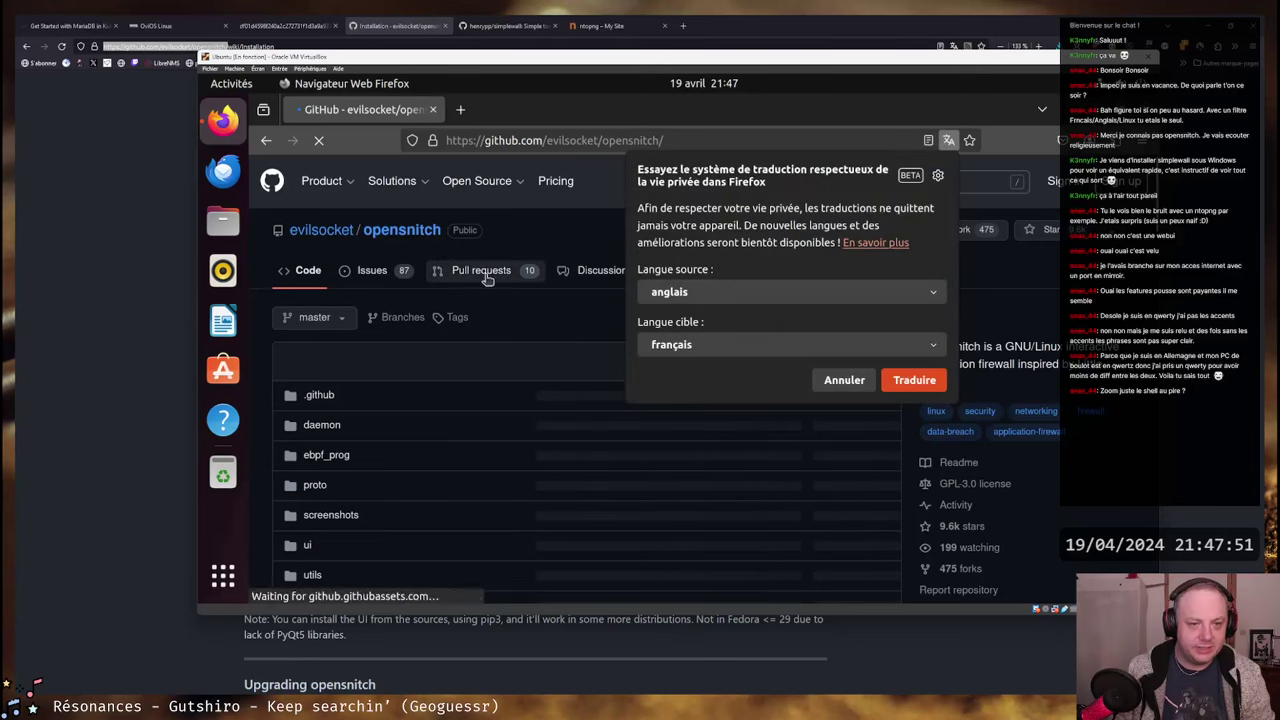
left_click(938, 173)
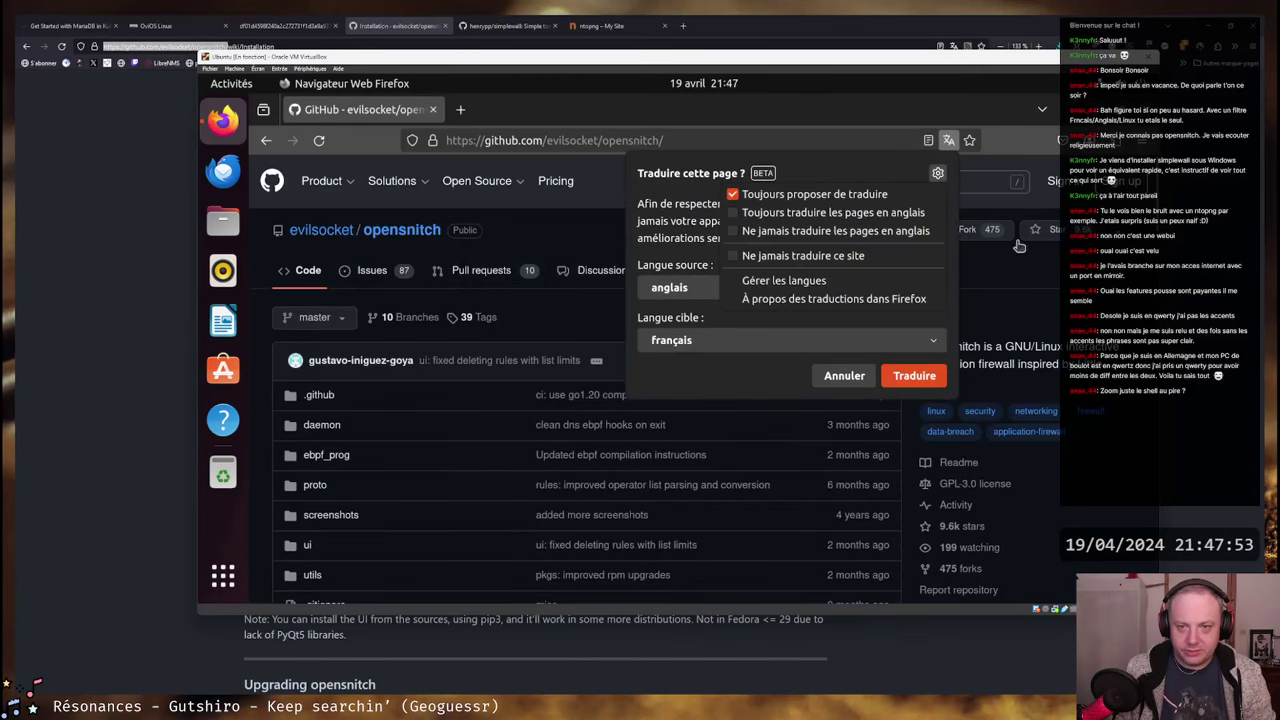
left_click(935, 333)
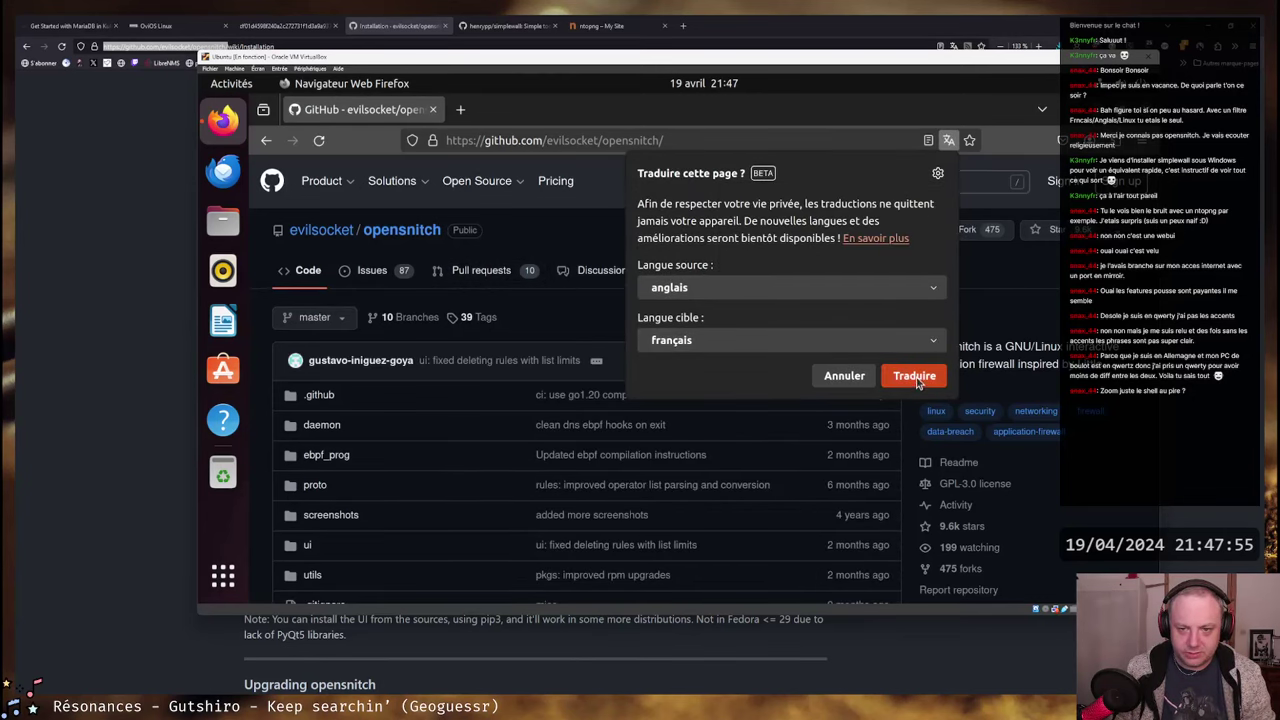
left_click(844, 378)
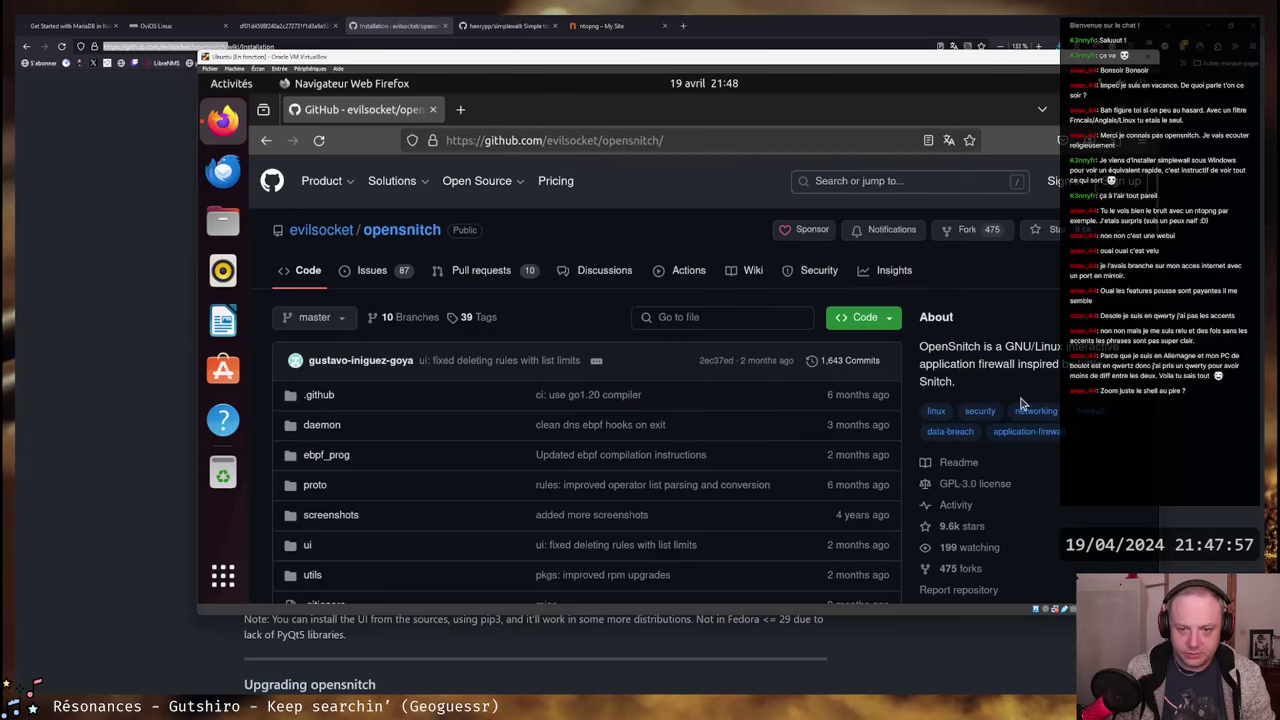
- Scroll the opensnitch repository page and open its full list of releases
scroll(1108, 462, "down", 3)
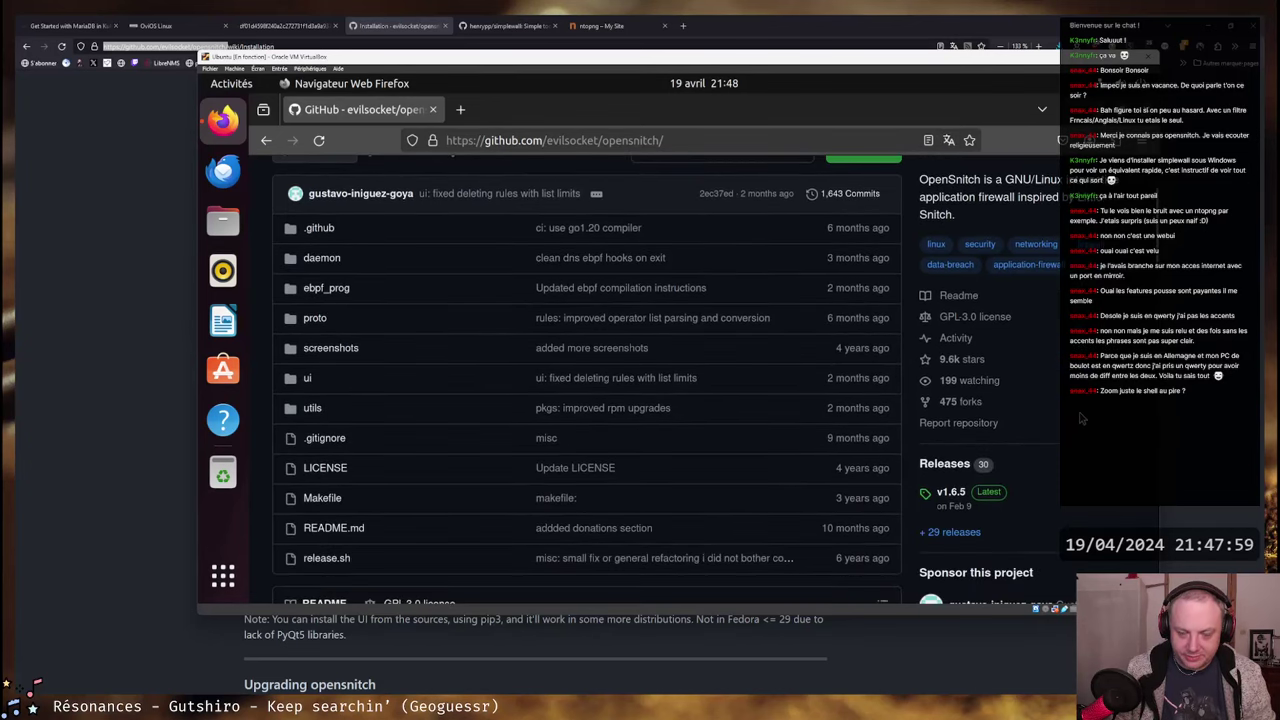
scroll(951, 366, "down", 3)
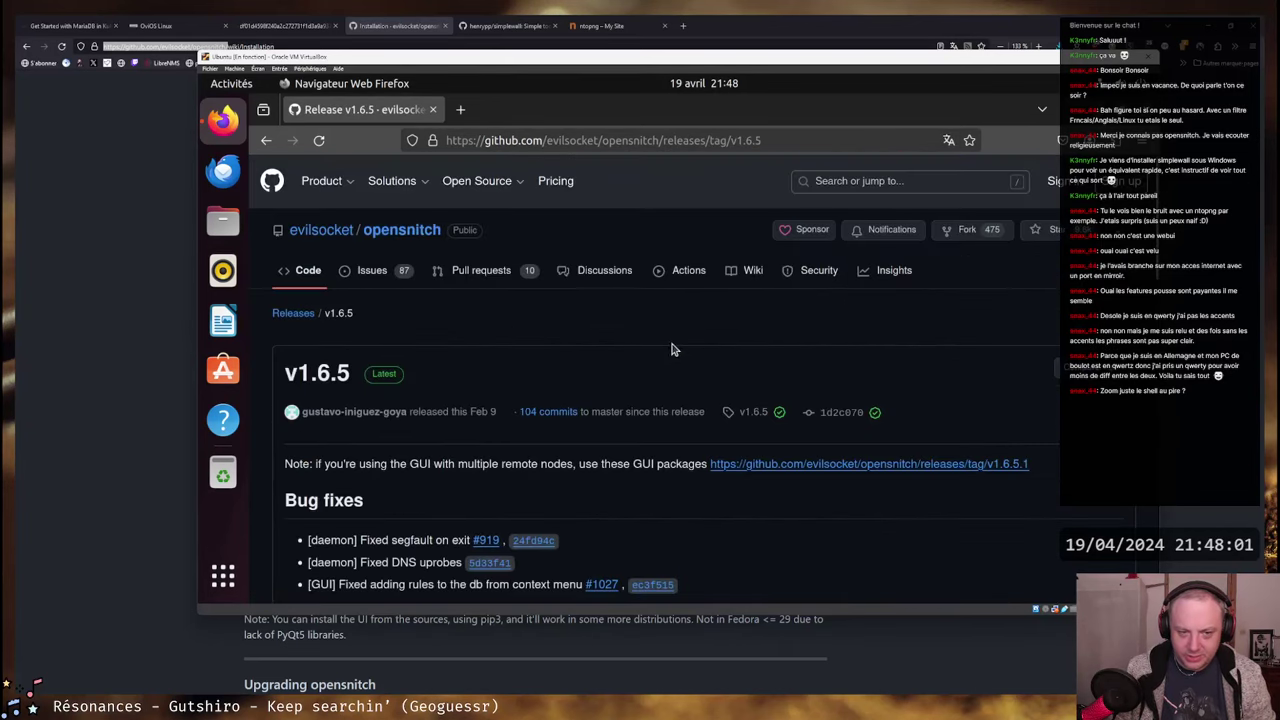
scroll(506, 337, "down", 10)
scroll(566, 352, "down", 5)
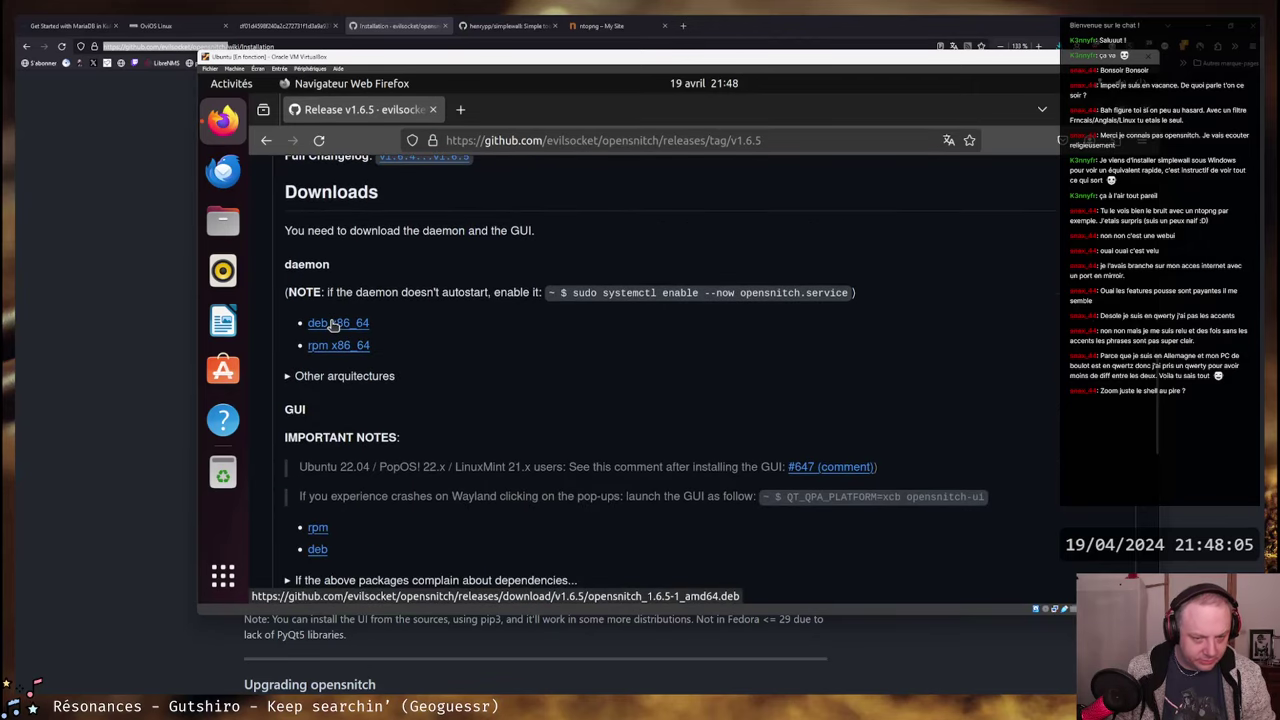
left_click(333, 323)
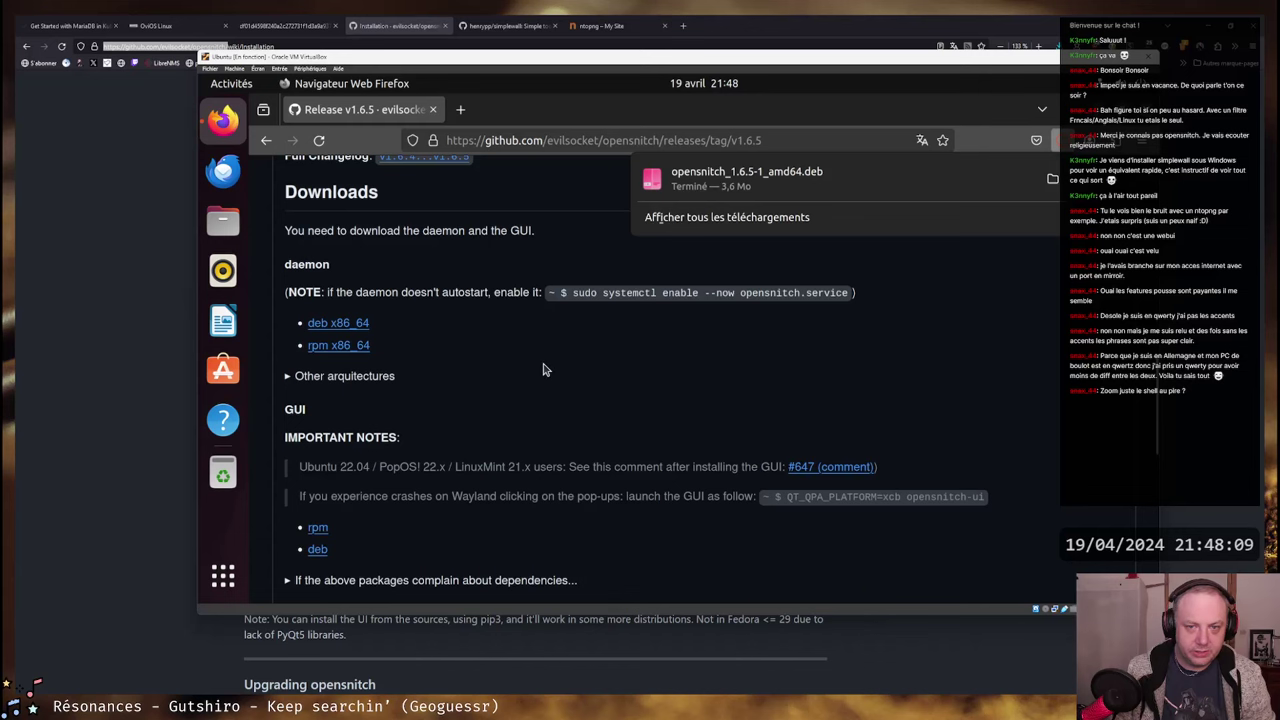
scroll(544, 368, "down", 3)
scroll(543, 369, "down", 3)
scroll(544, 368, "up", 10)
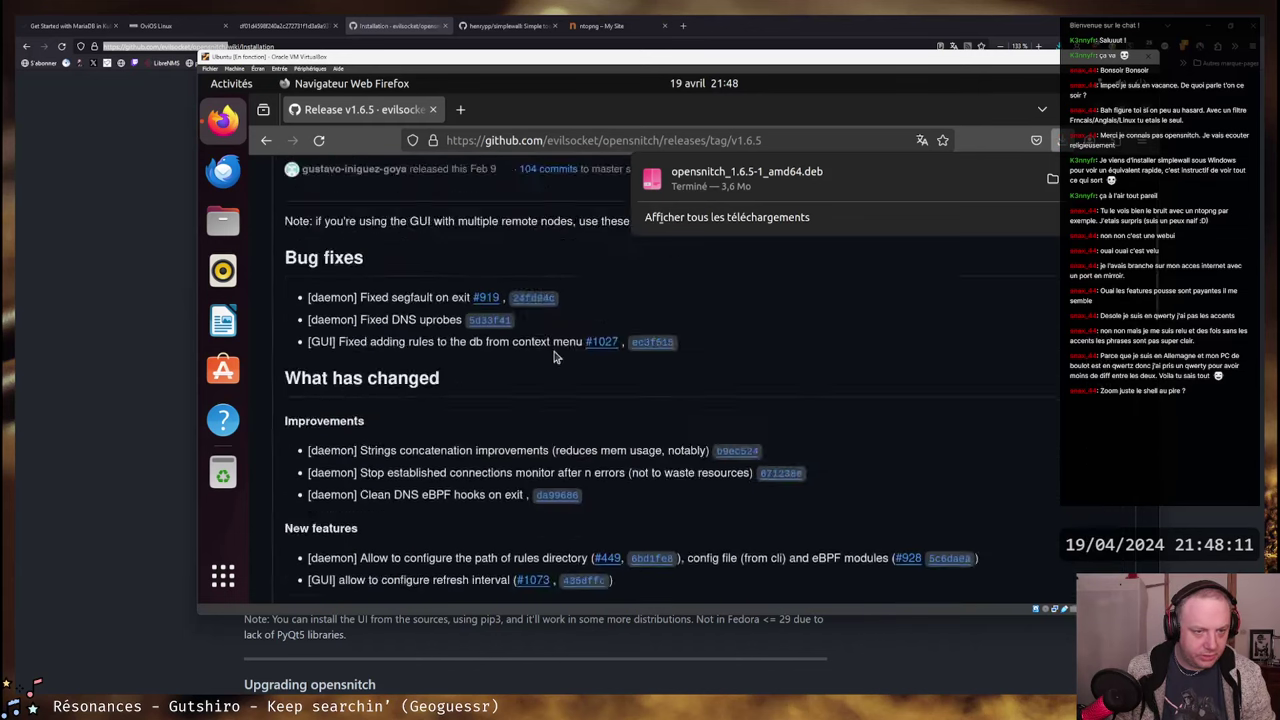
left_click(459, 317)
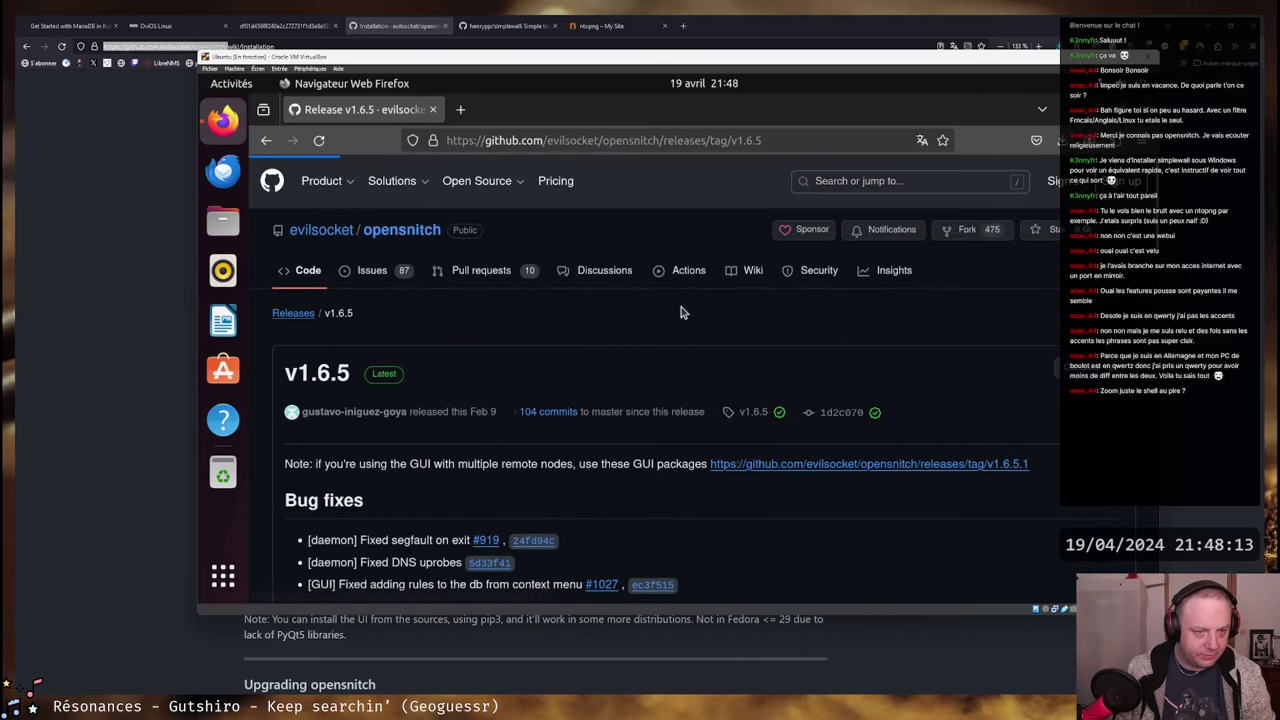
- Expand the v1.6.5.1 assets and download python3-opensnitch-ui_1.6.5.1-1_all.deb
scroll(634, 323, "down", 3)
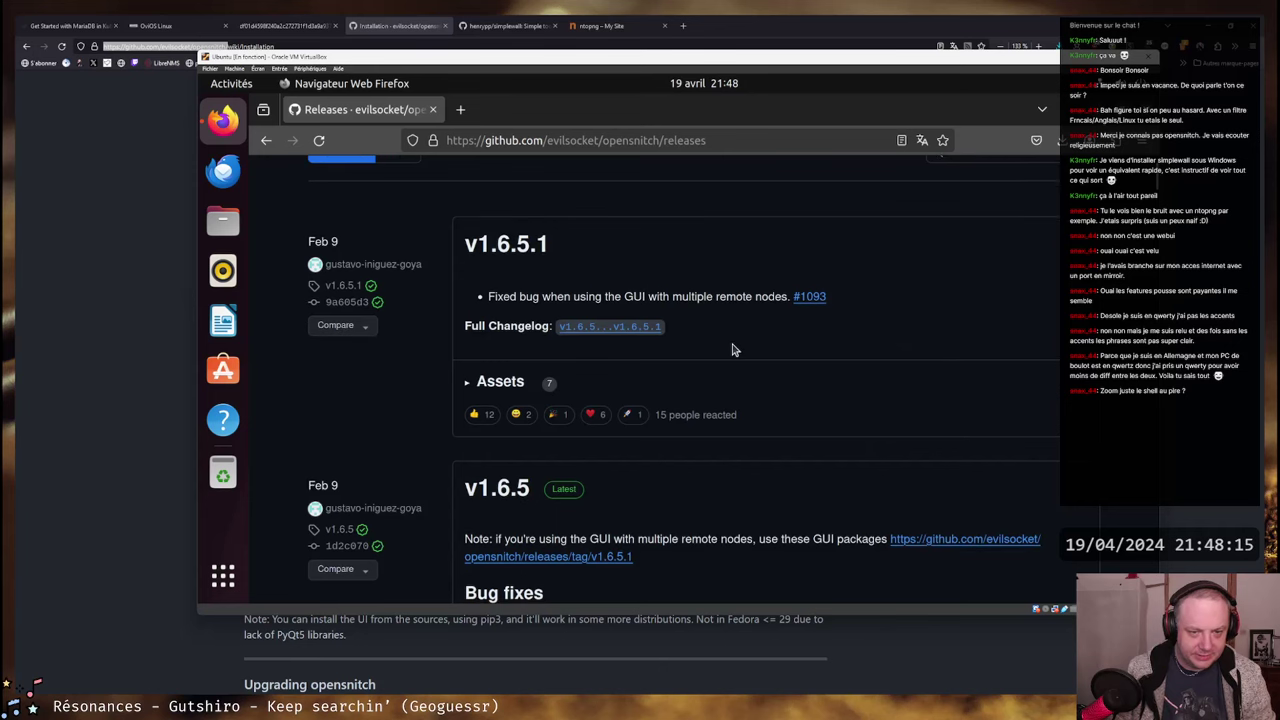
left_click(480, 385)
scroll(883, 354, "down", 2)
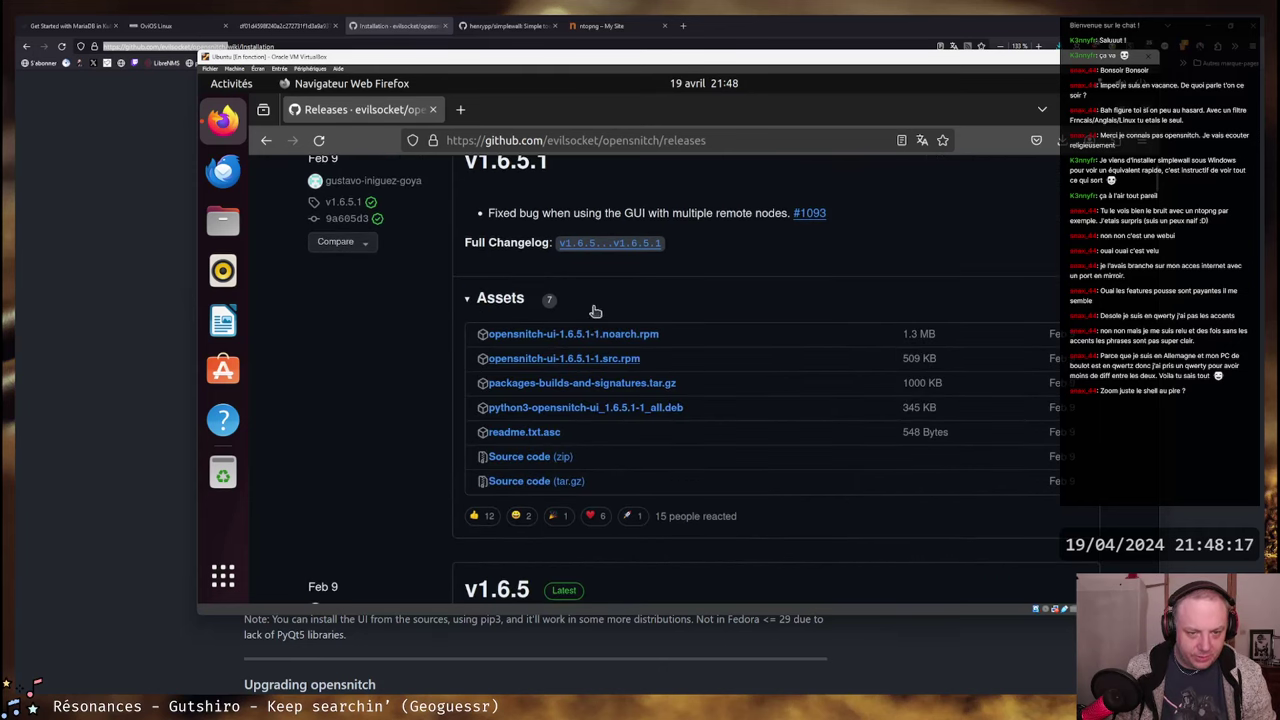
left_click(624, 408)
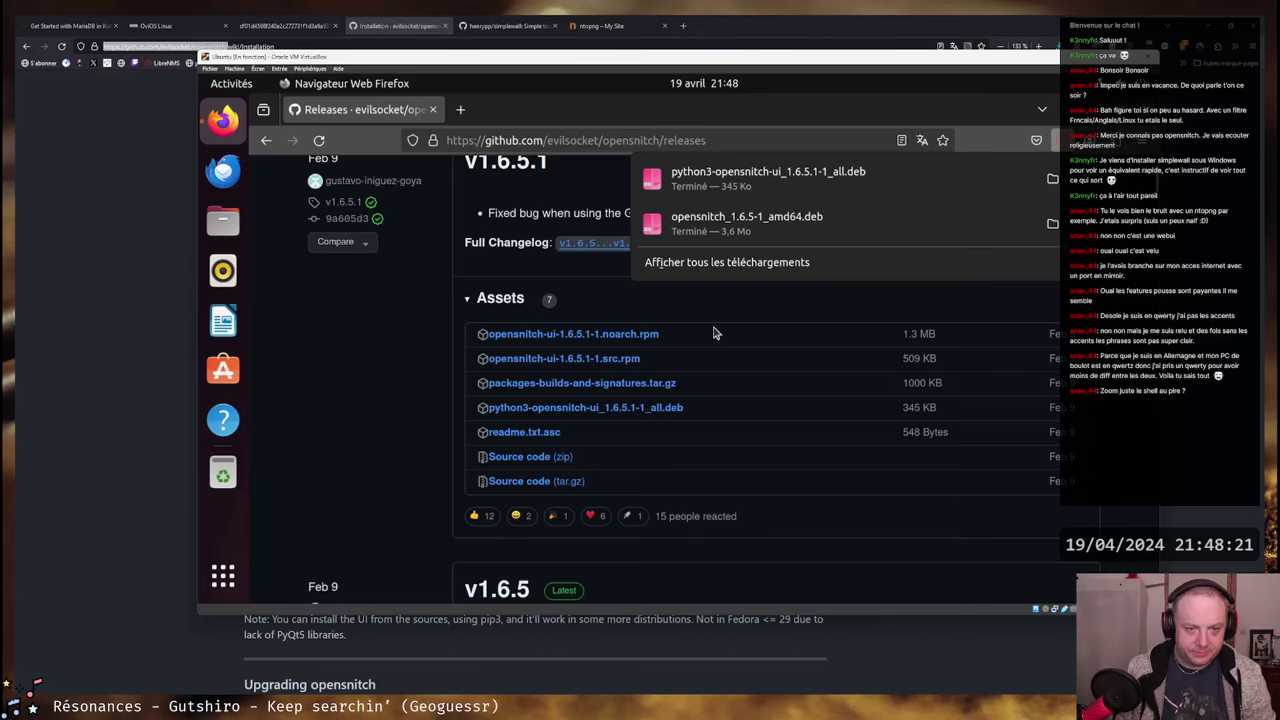
key("alt+Tab")
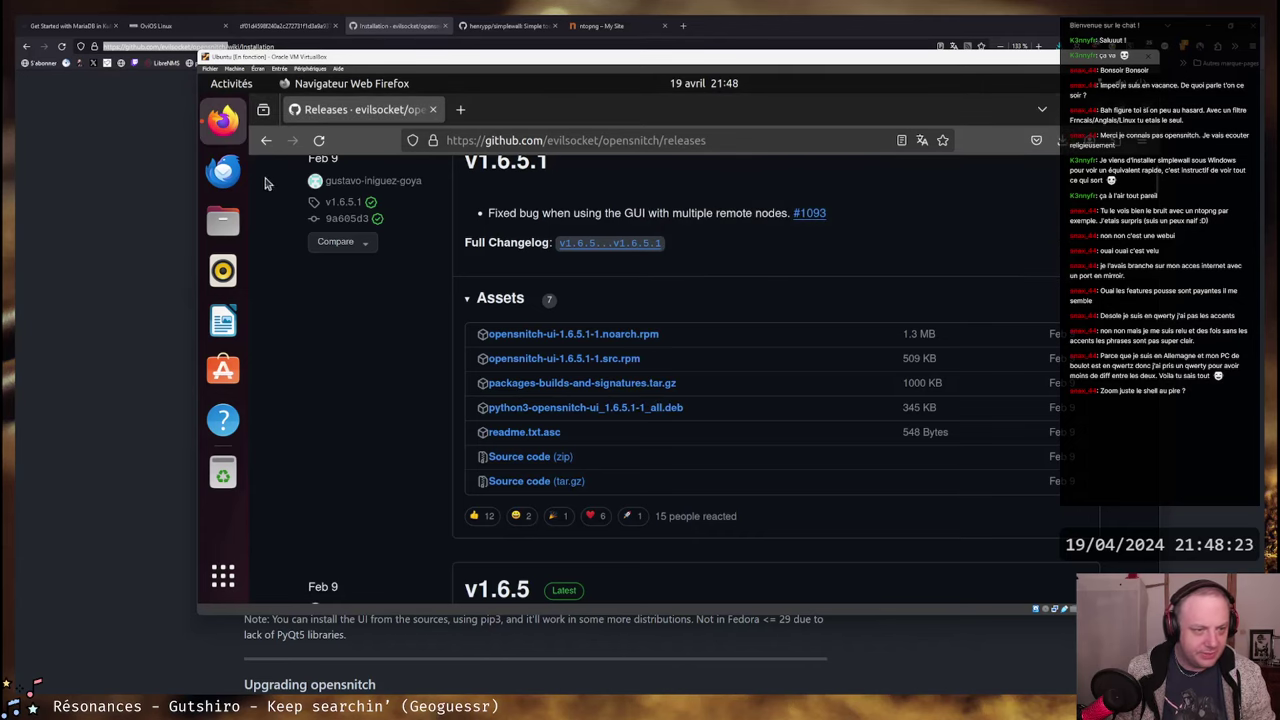
- Open a Terminal in the Ubuntu guest and become root with su - and the root password
key("super")
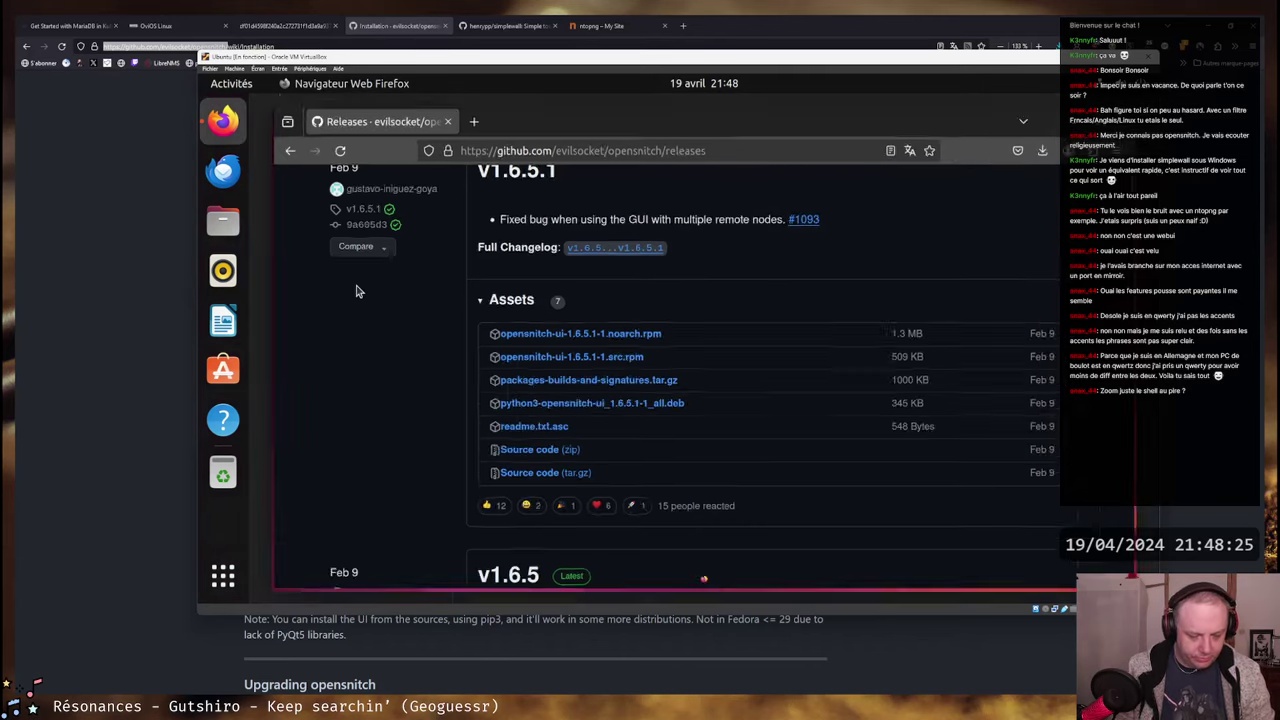
type("ter")
key("Return")
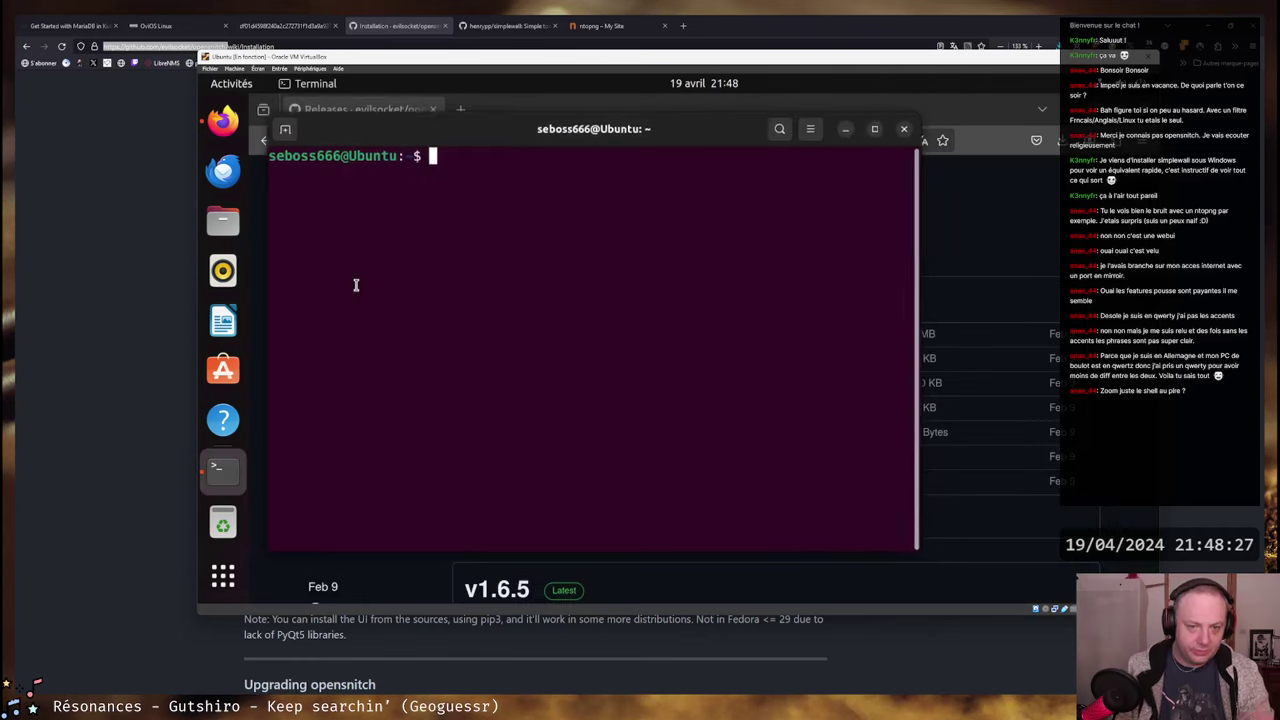
left_click_drag(574, 137, 656, 175)
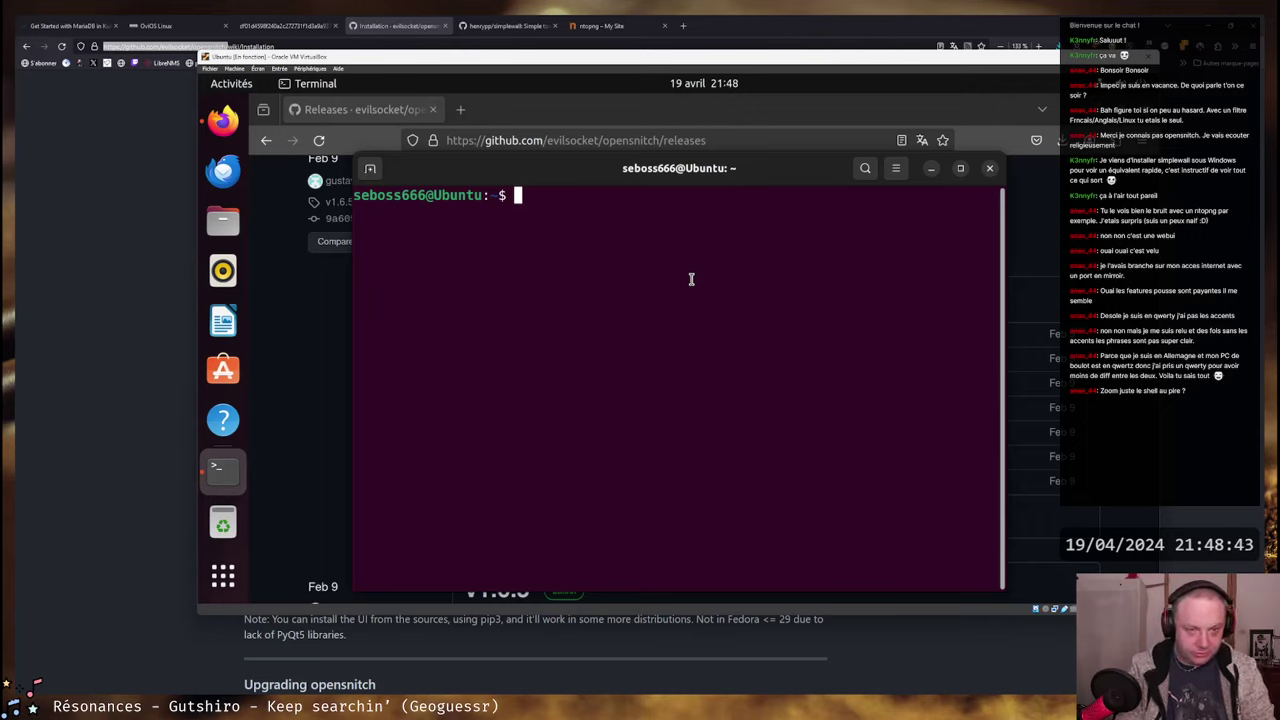
type("su -")
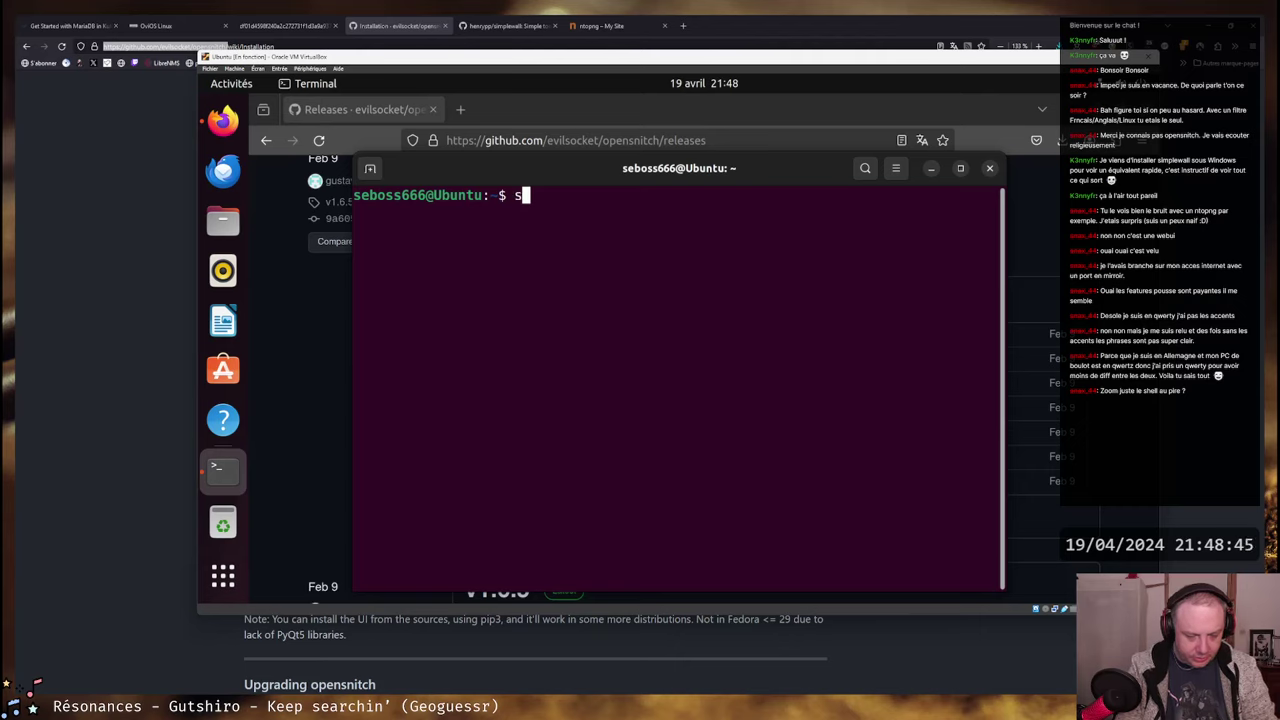
key("Return")
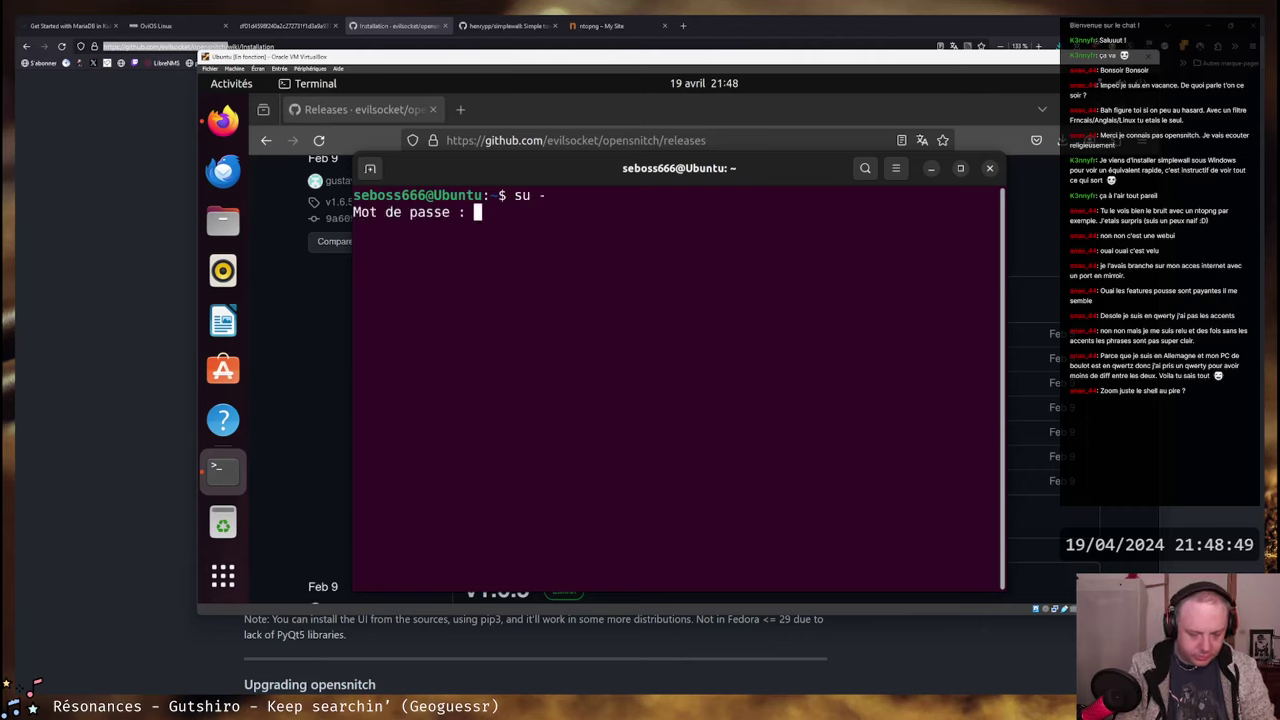
key("Return")
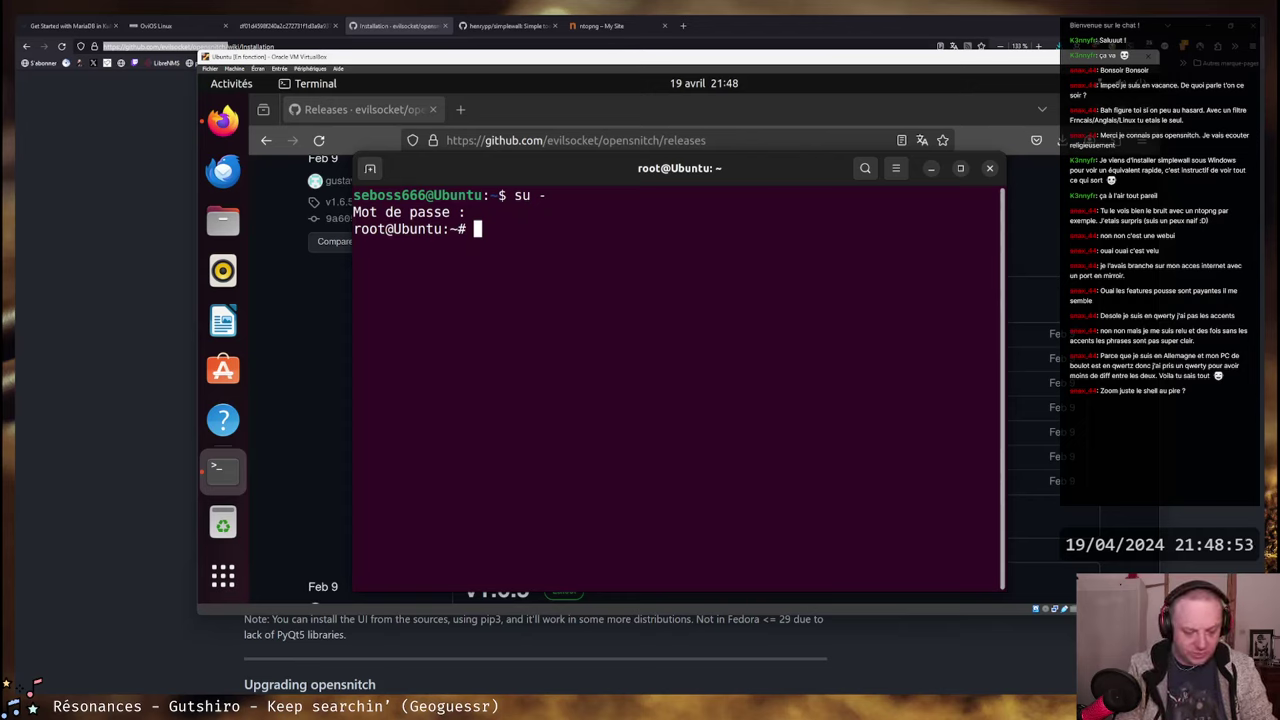
- Build a cd command to the user's home folder, autocompleting the /home/s path
type("cd")
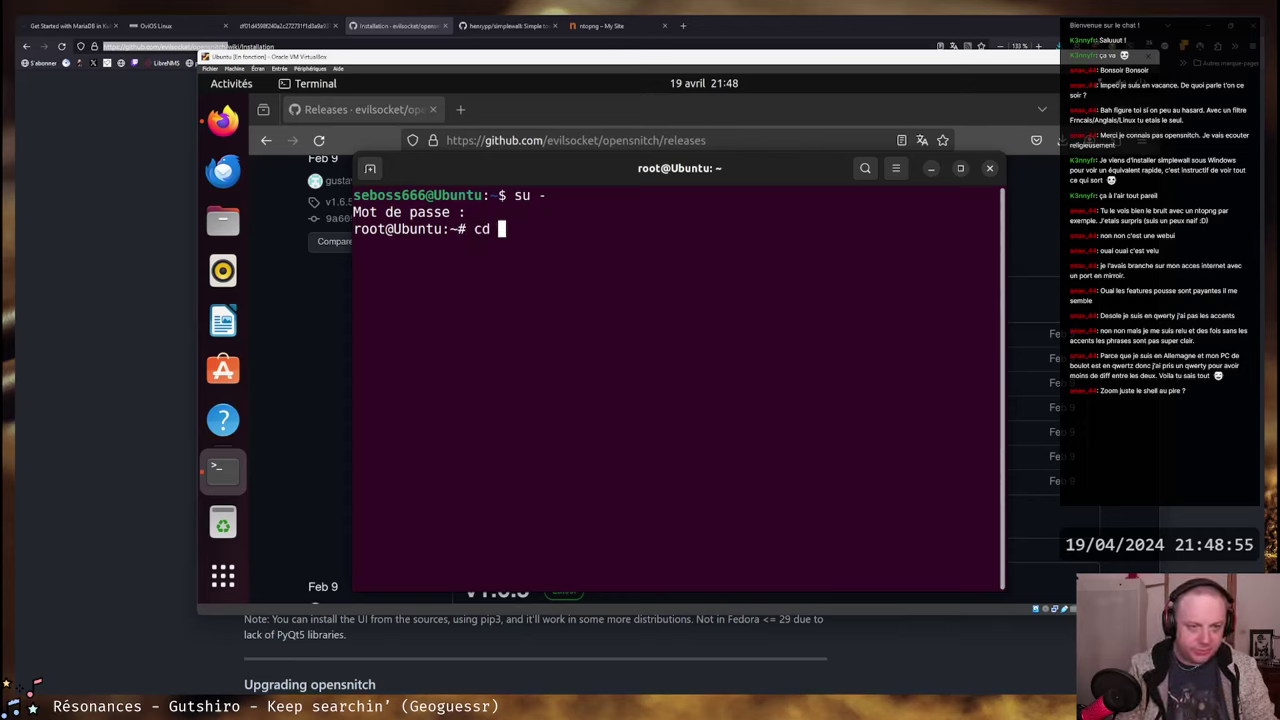
key("BackSpace")
key("BackSpace")
key("BackSpace")
type("cd")
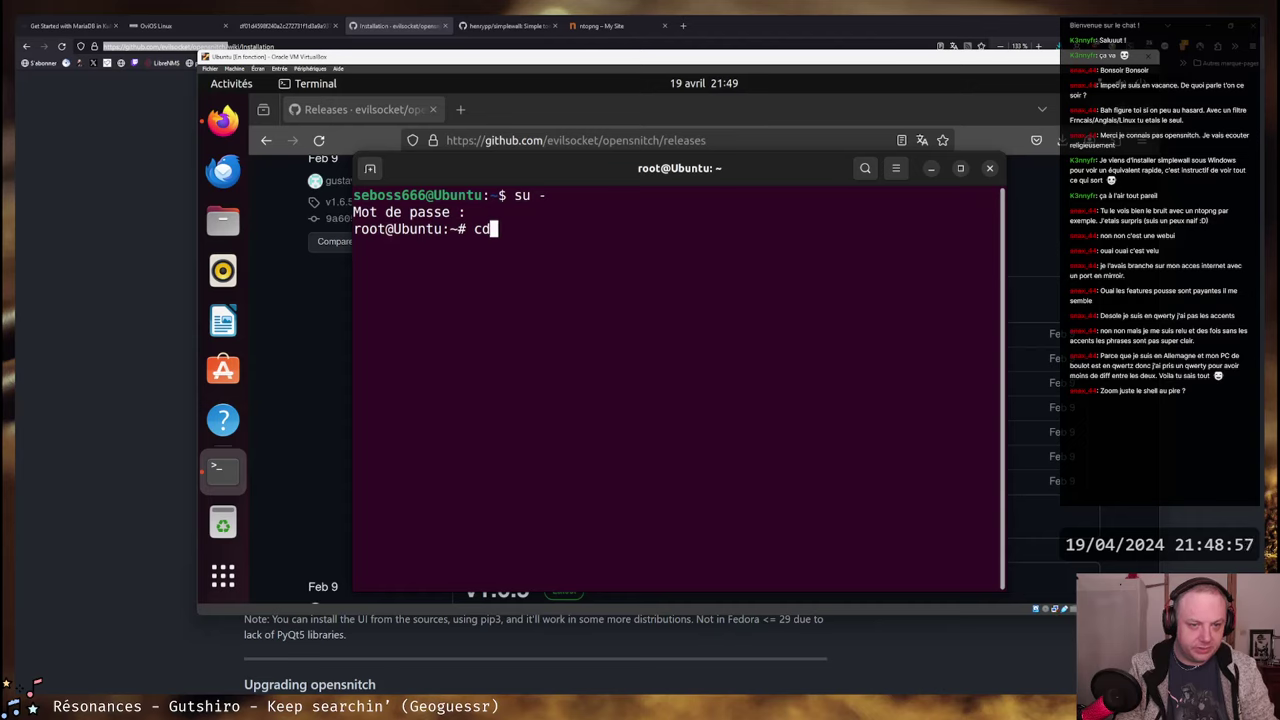
key("BackSpace")
key("BackSpace")
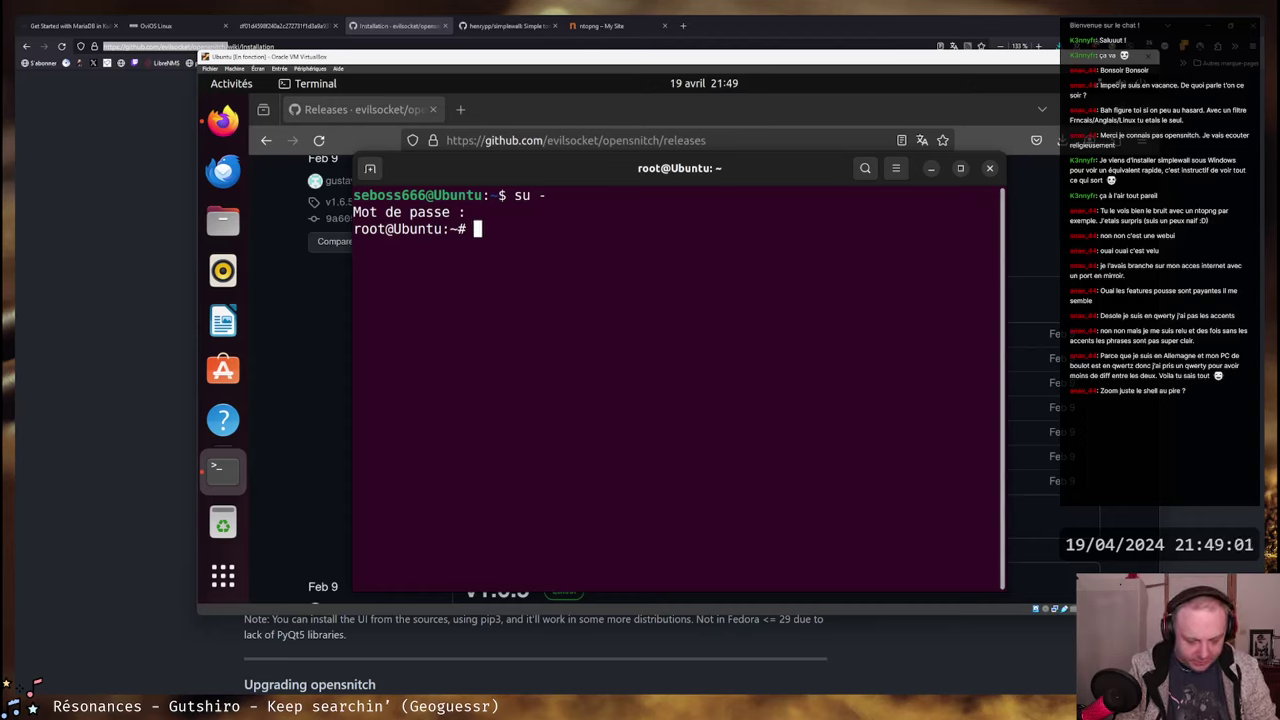
type("cd /Etc")
key("BackSpace")
key("BackSpace")
key("BackSpace")
key("BackSpace")
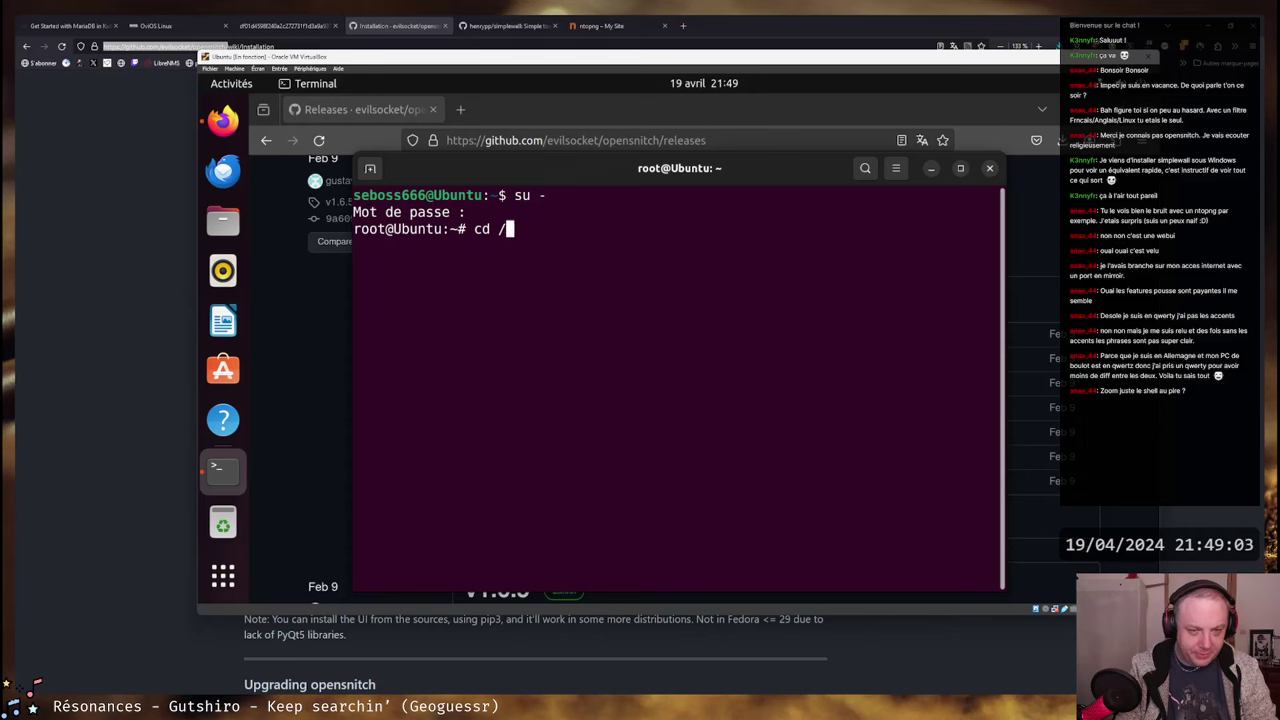
type("/home/s")
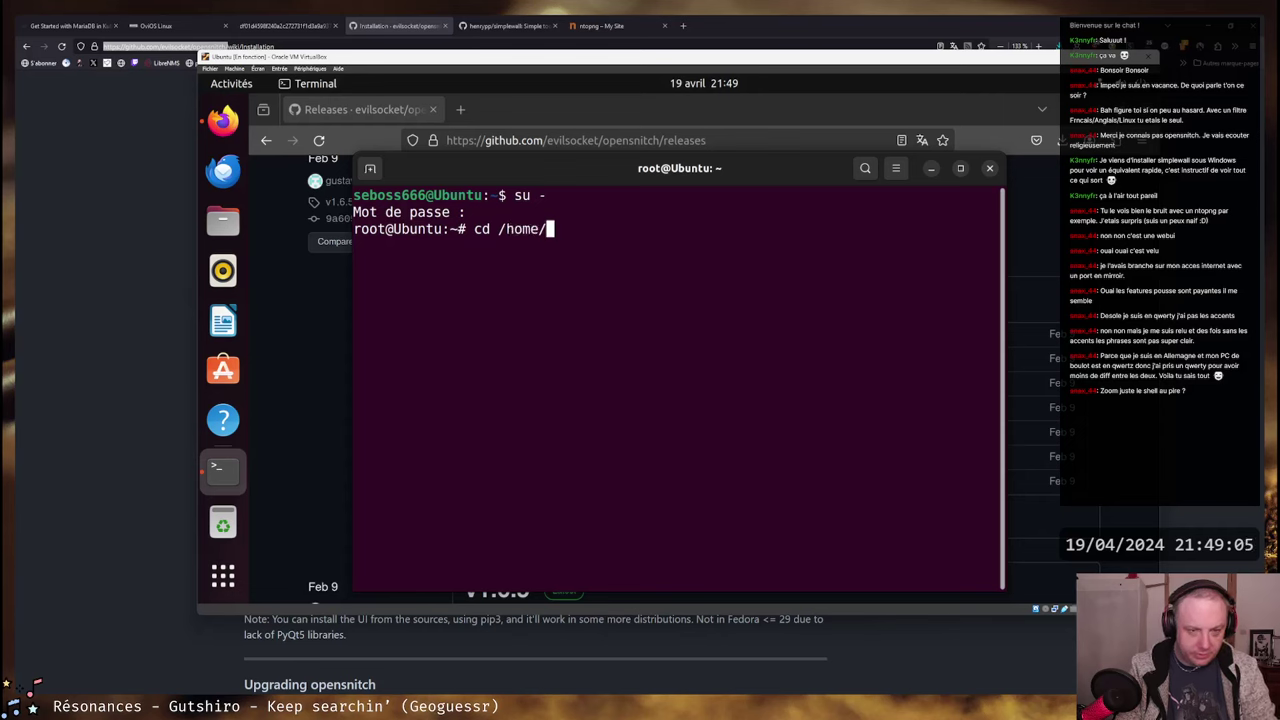
key("Tab")
- Go into the home folder, then into Téléchargements, and list the downloaded .deb files
key("Return")
type("ll")
key("Return")
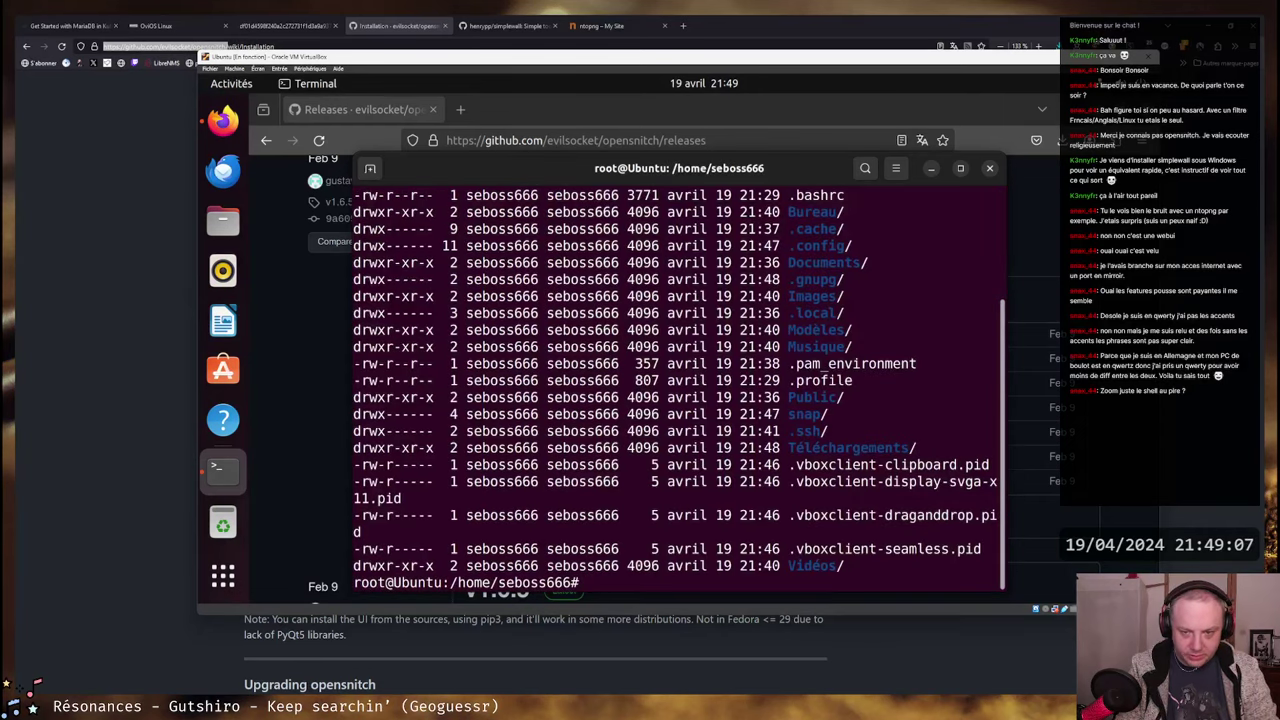
type("l")
key("Return")
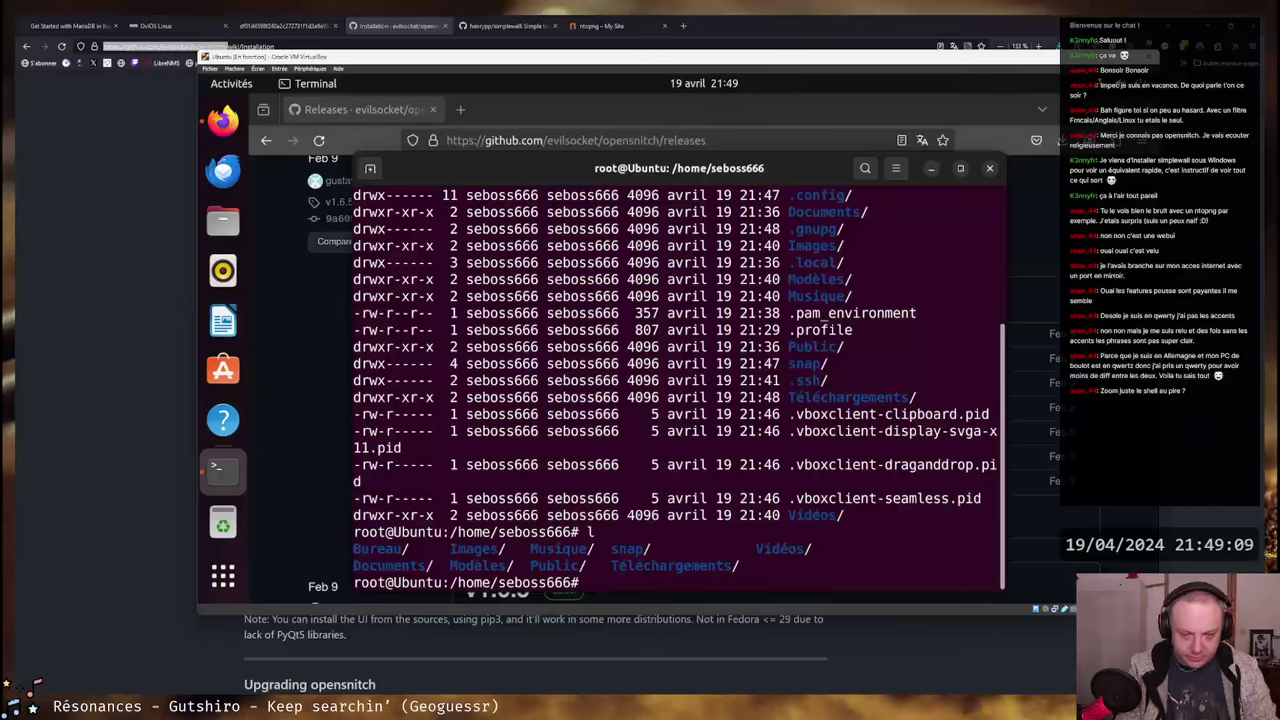
type("cd T")
key("Tab")
key("Return")
type("ll")
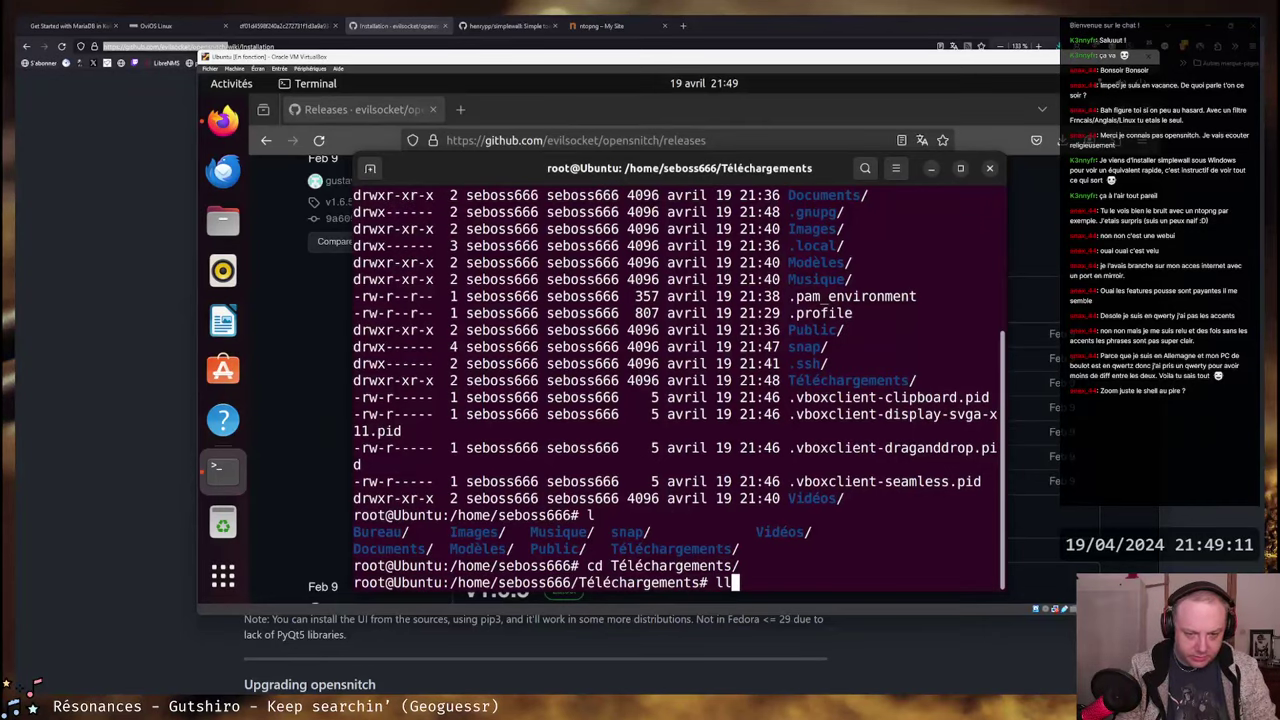
key("Return")
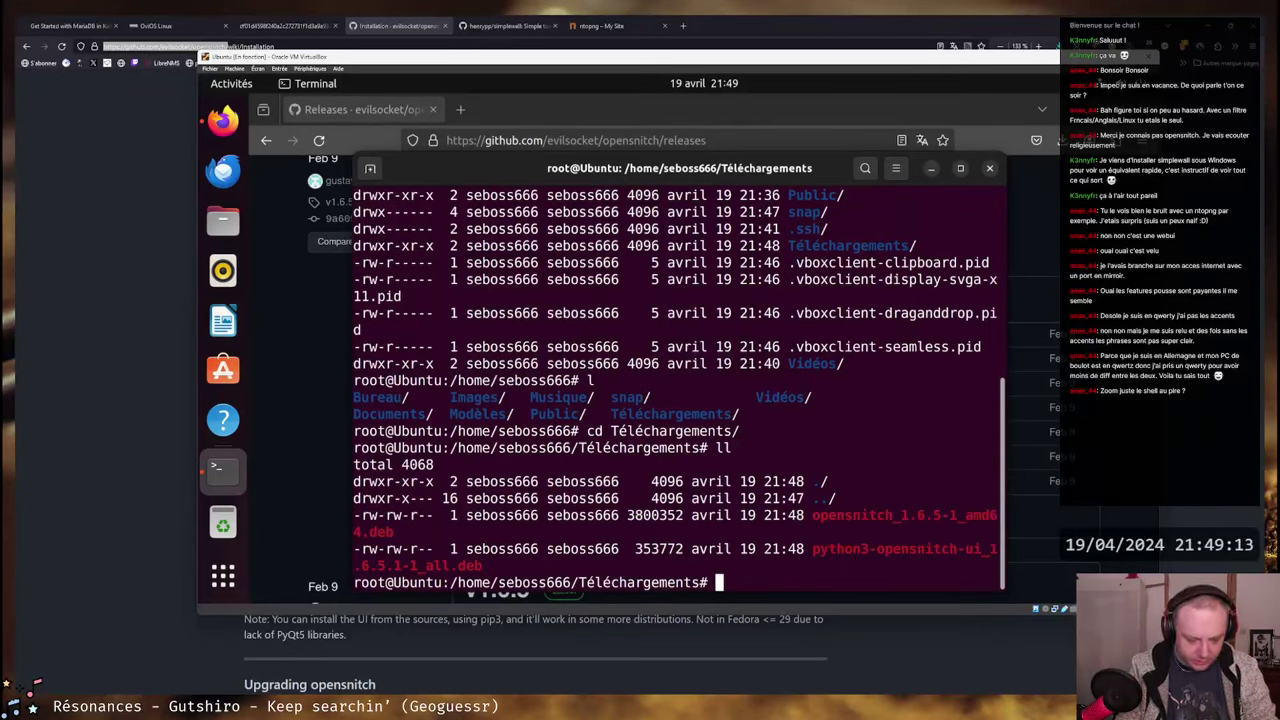
- Install ./opensnitch_1.6.5-1_amd64.deb with apt and confirm the new packages
type("apt install open")
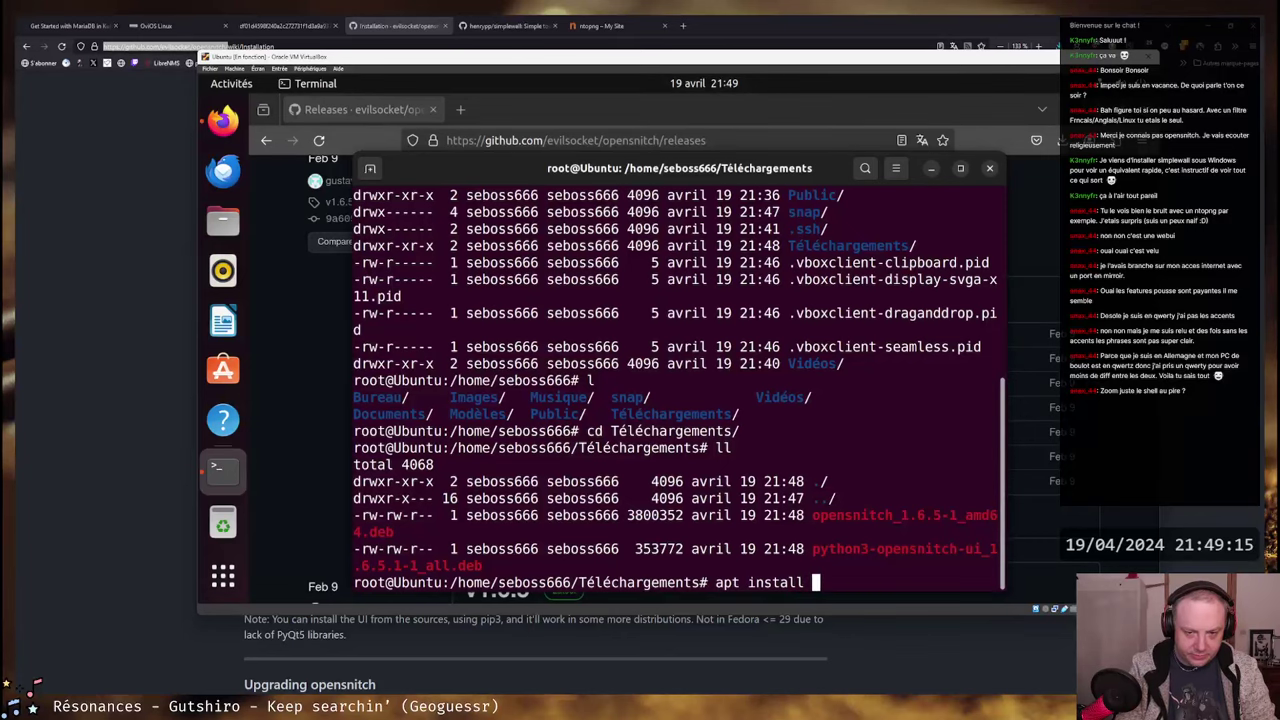
key("BackSpace")
key("BackSpace")
key("BackSpace")
key("BackSpace")
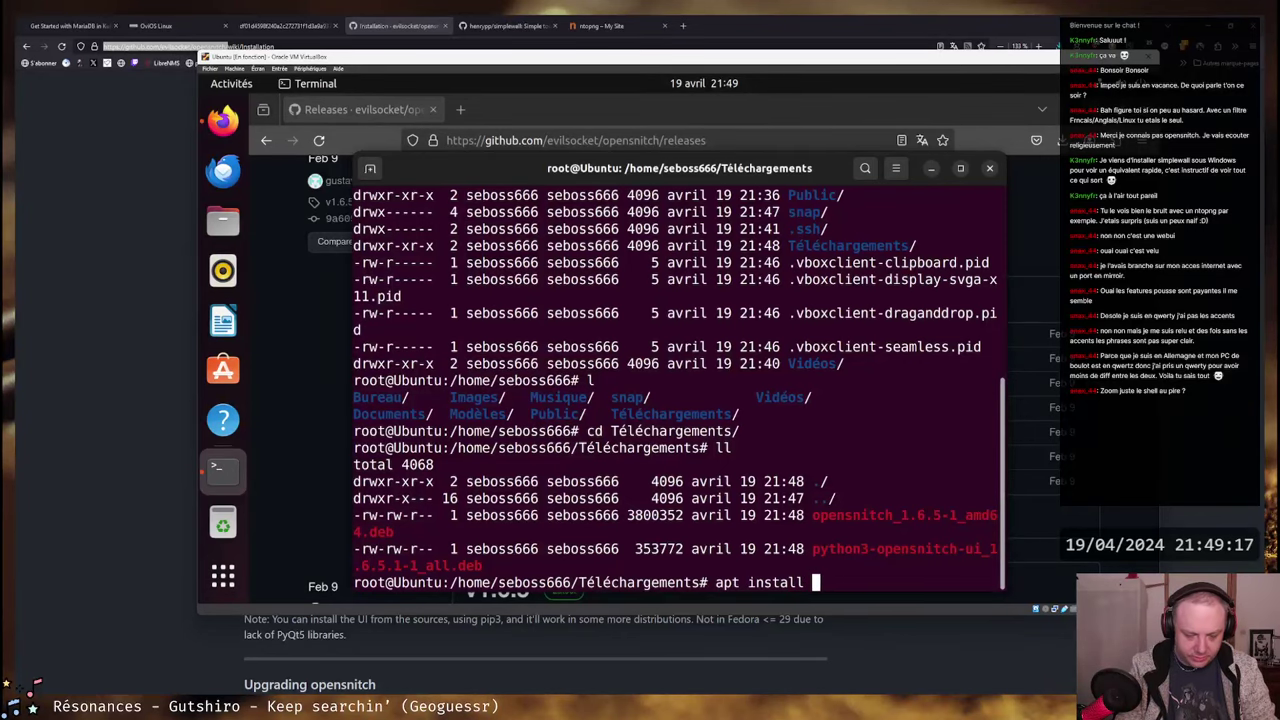
type("./open")
key("Tab")
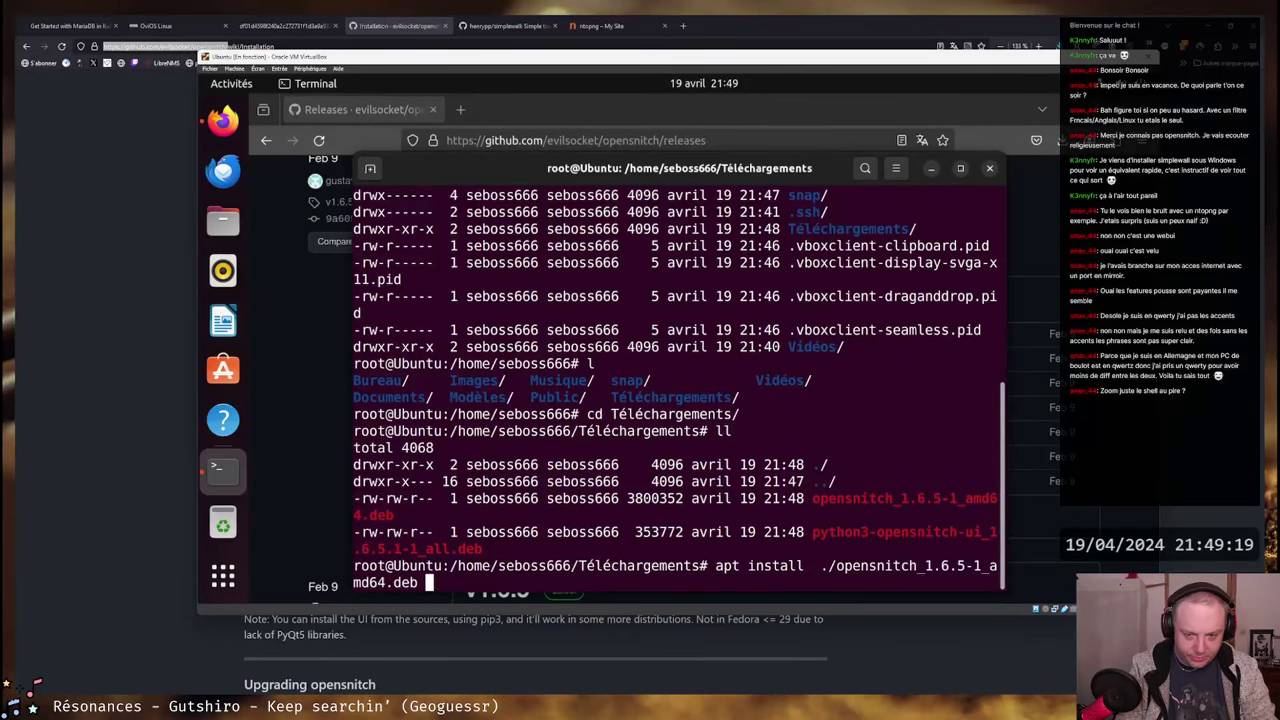
key("Return")
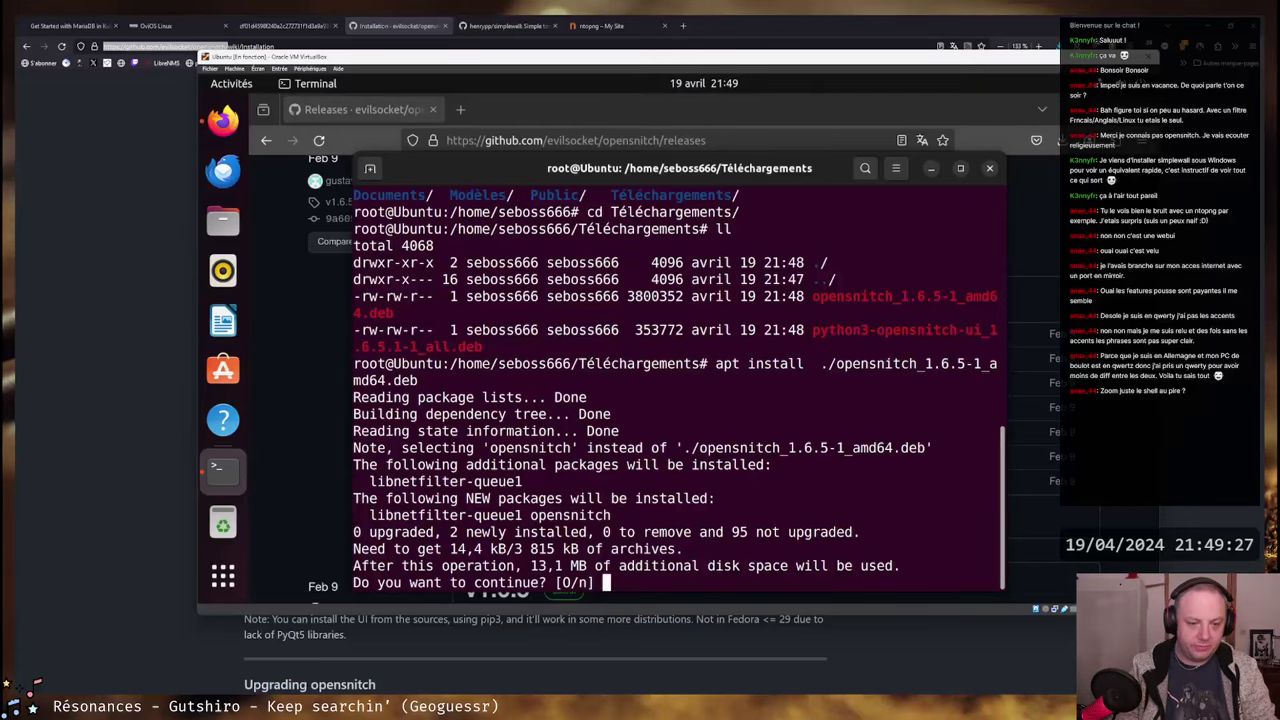
key("Return")
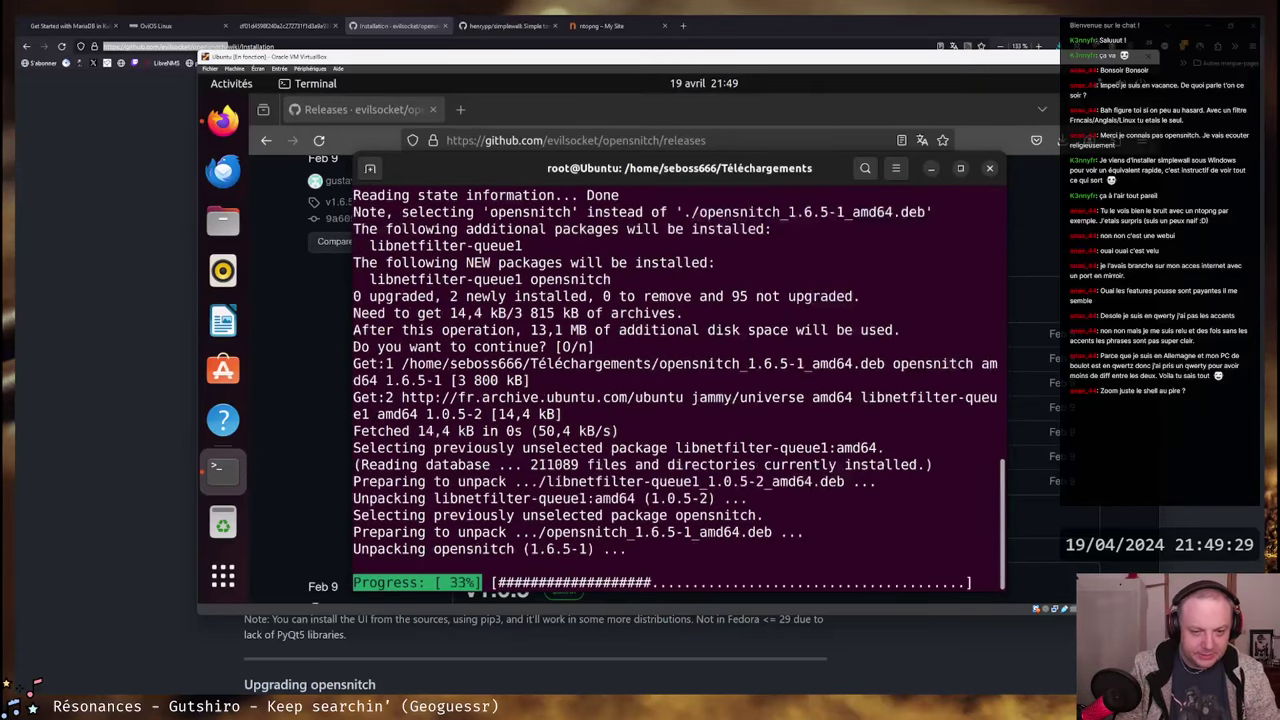
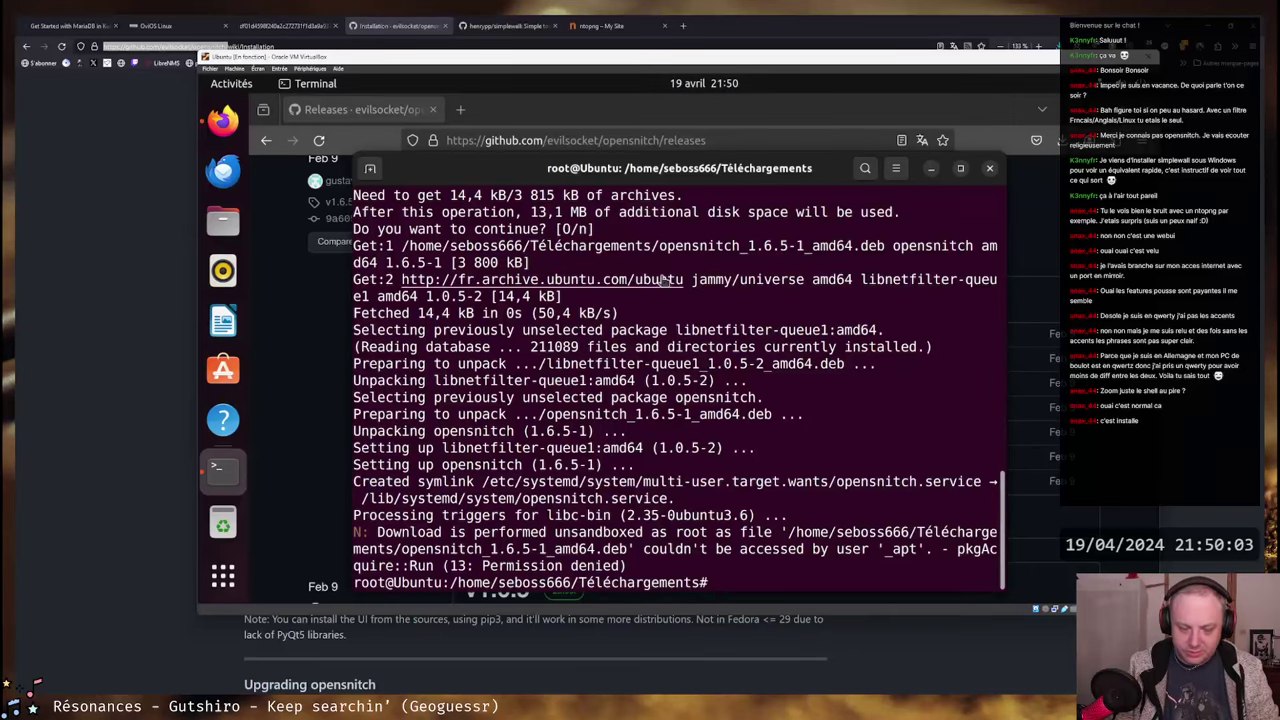
- Highlight the opensnitch.service symlink line and the download Permission denied warning in the output
left_click_drag(481, 484, 666, 497)
left_click(666, 497)
left_click_drag(378, 537, 805, 545)
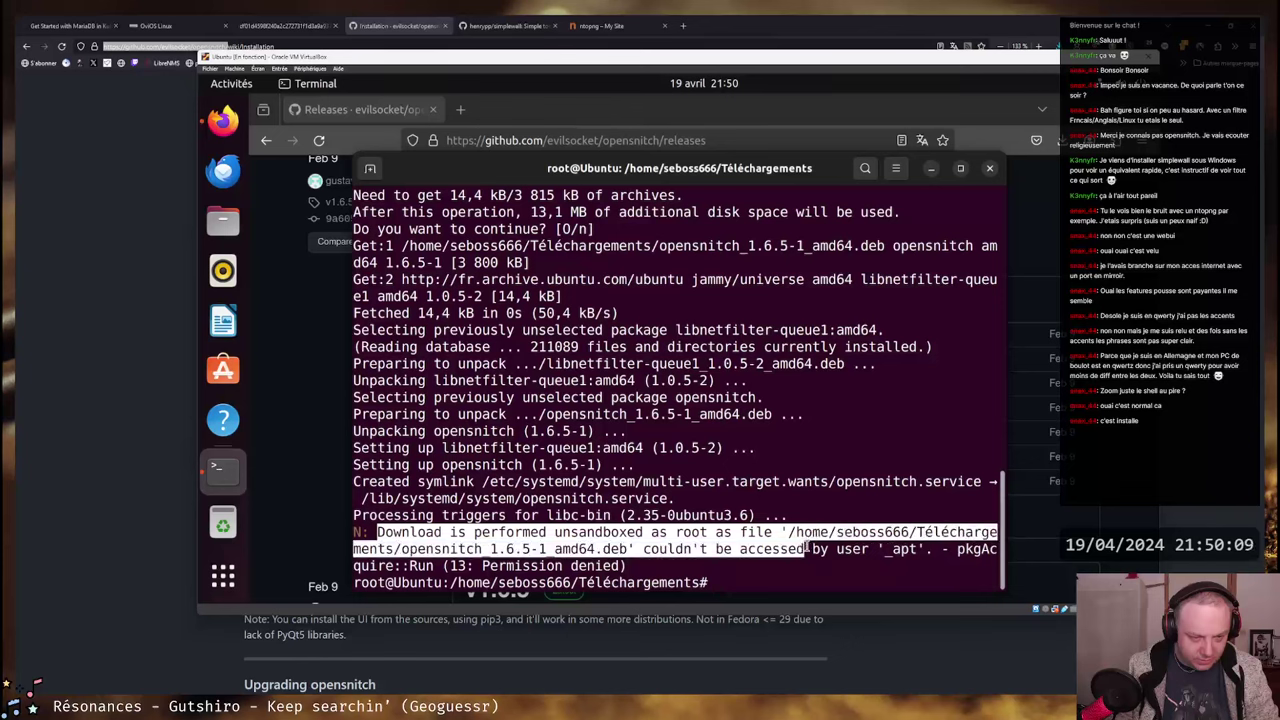
left_click(596, 527)
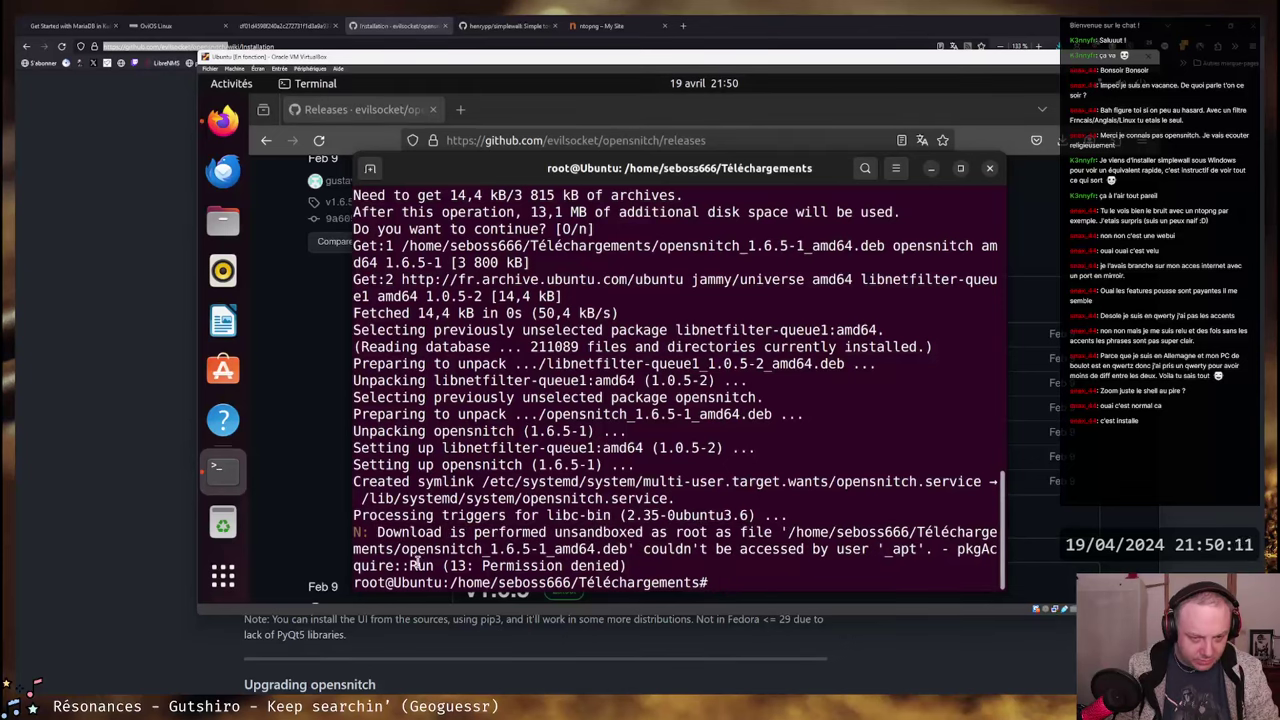
left_click_drag(390, 565, 564, 565)
left_click(564, 565)
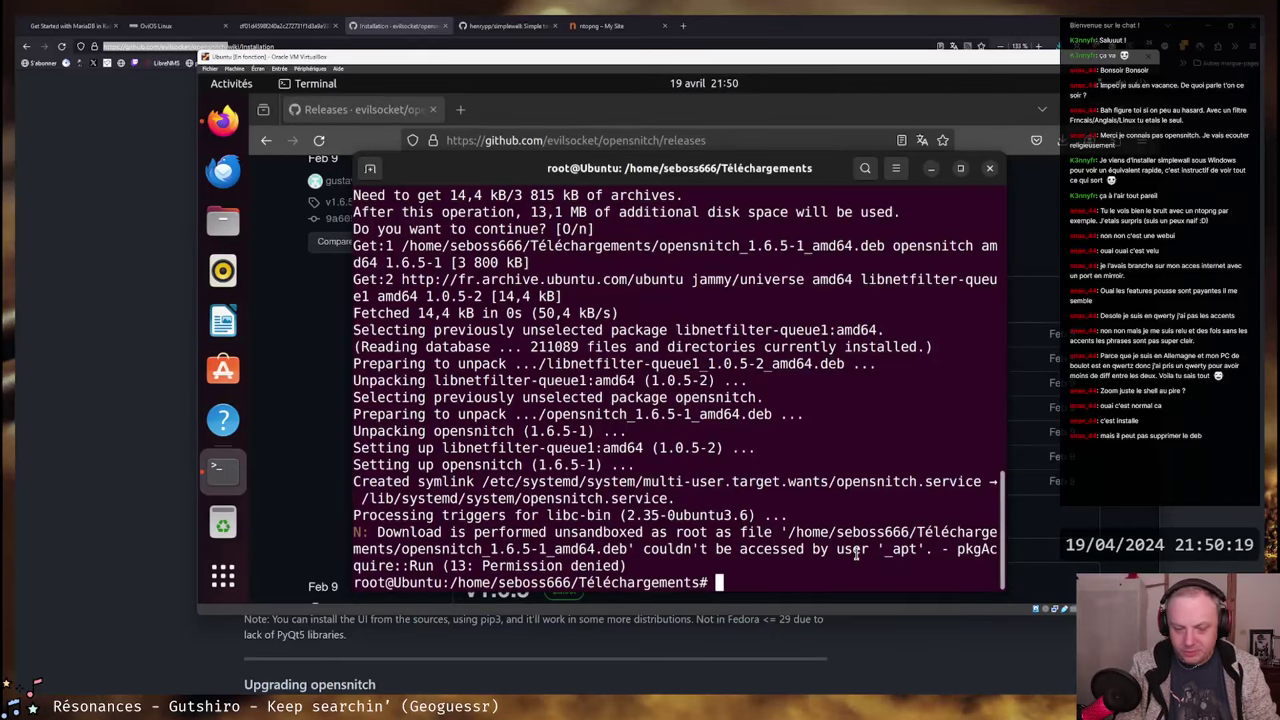
- List the downloaded files and install ./python3-opensnitch-ui_1.6.5.1-1_all.deb with apt, accepting extra packages
type("ll")
key("Return")
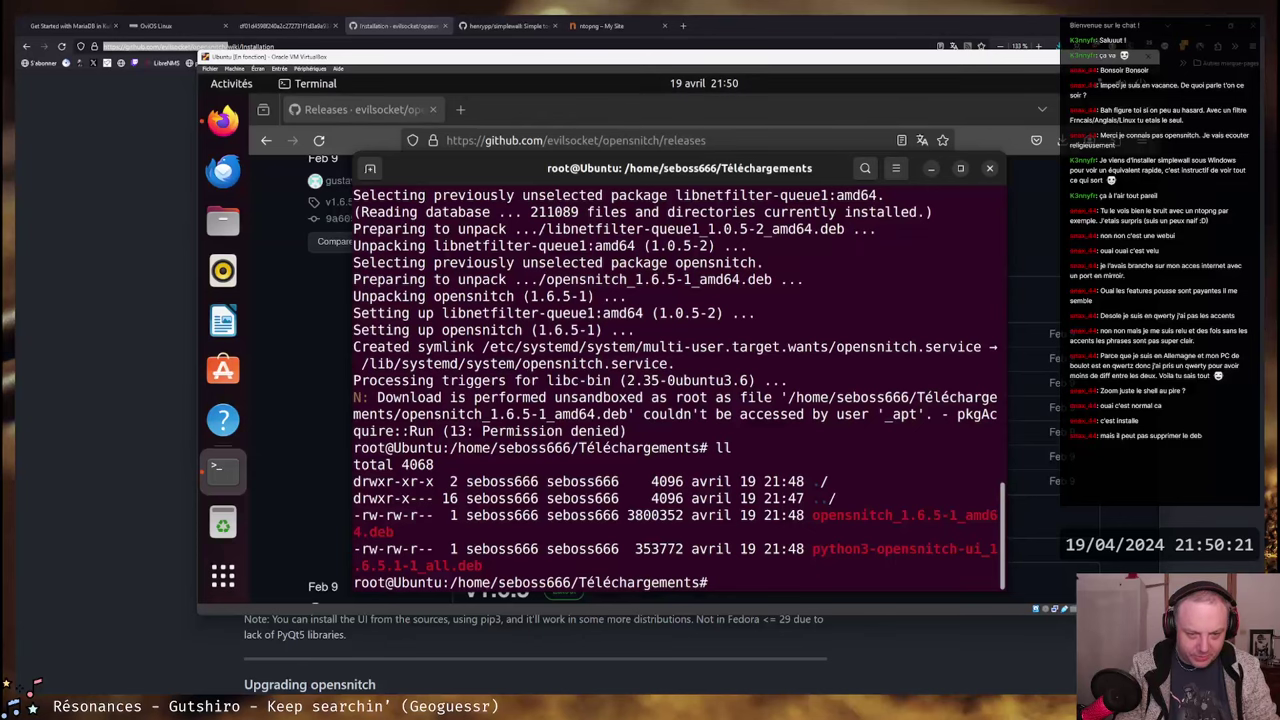
type("apt inst")
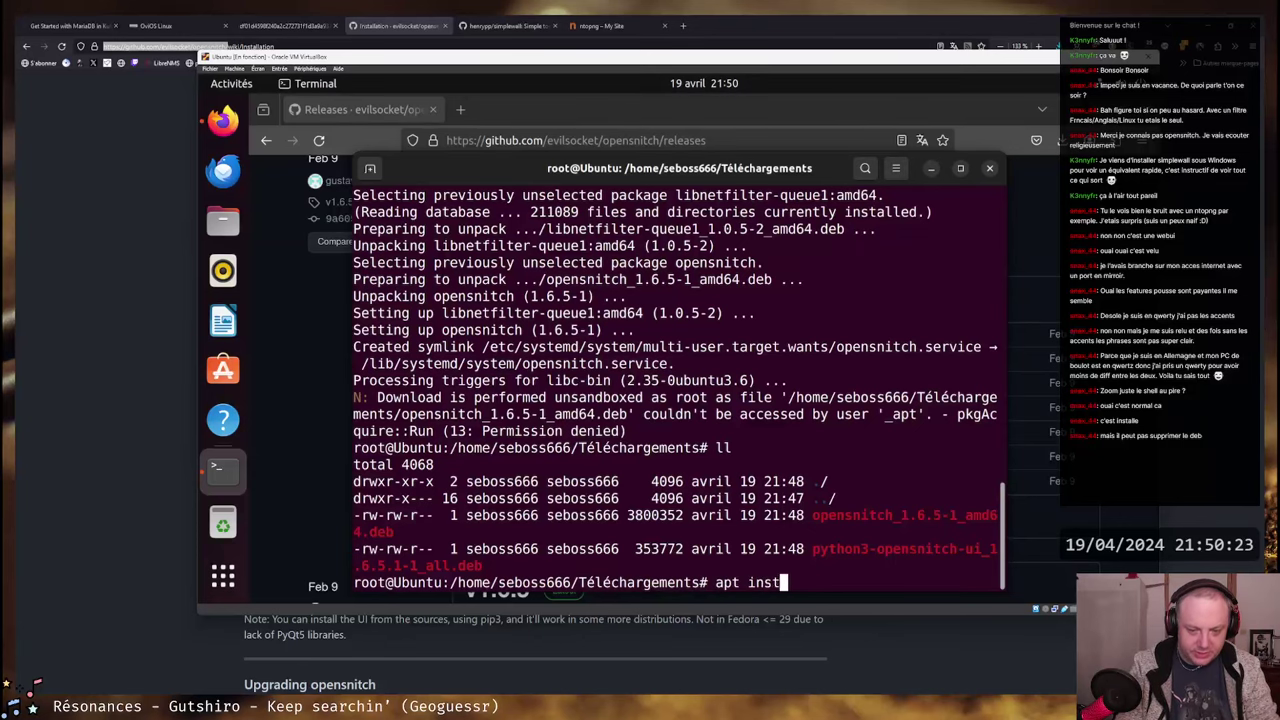
type("all ./python")
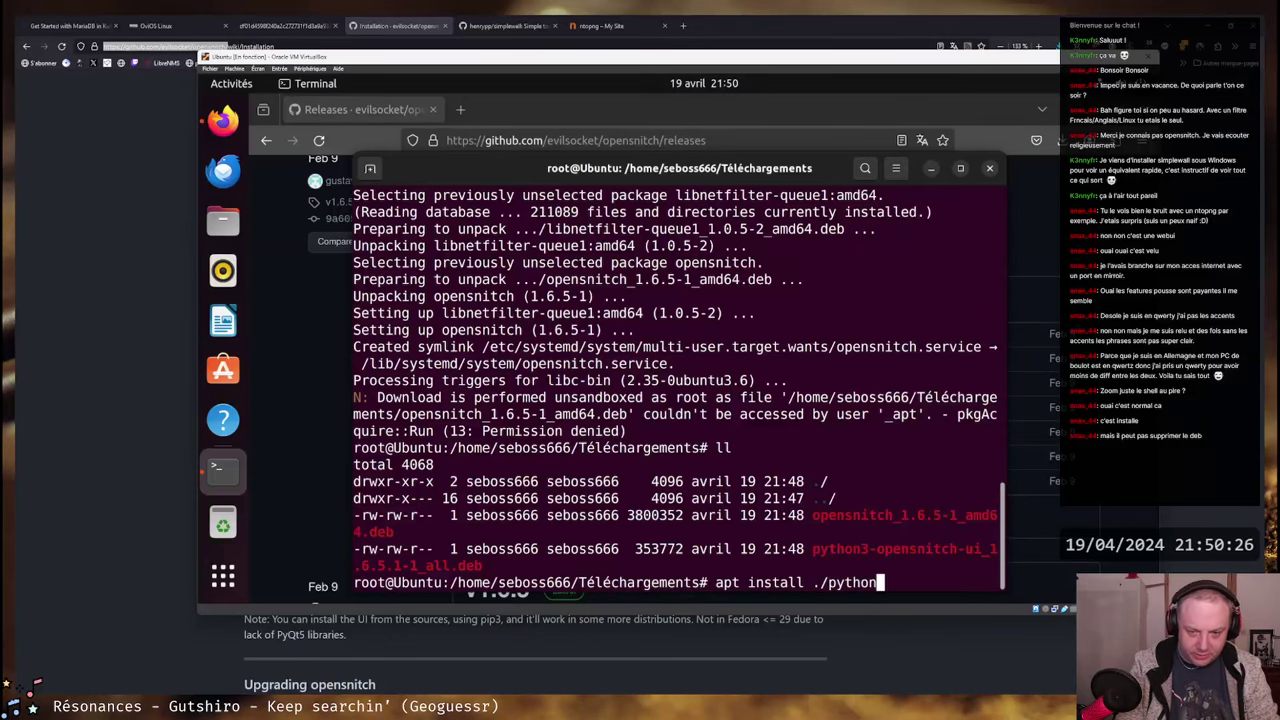
key("Tab")
key("Return")
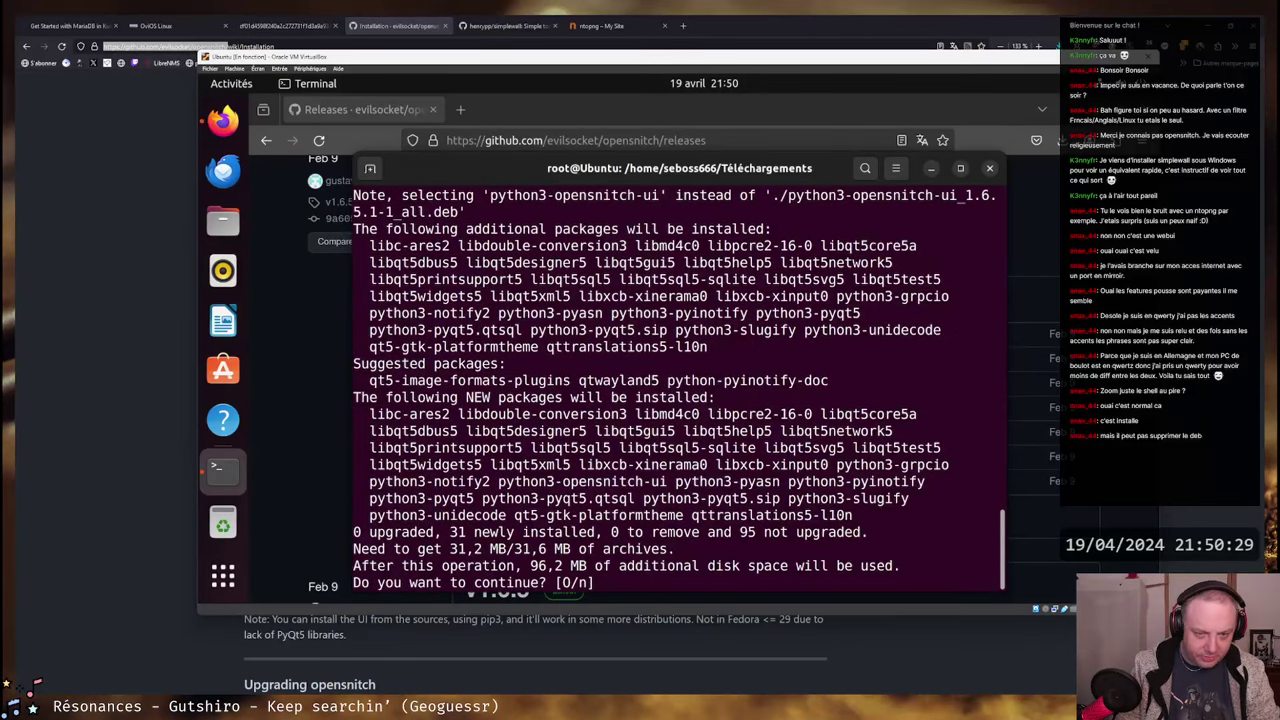
key("Return")
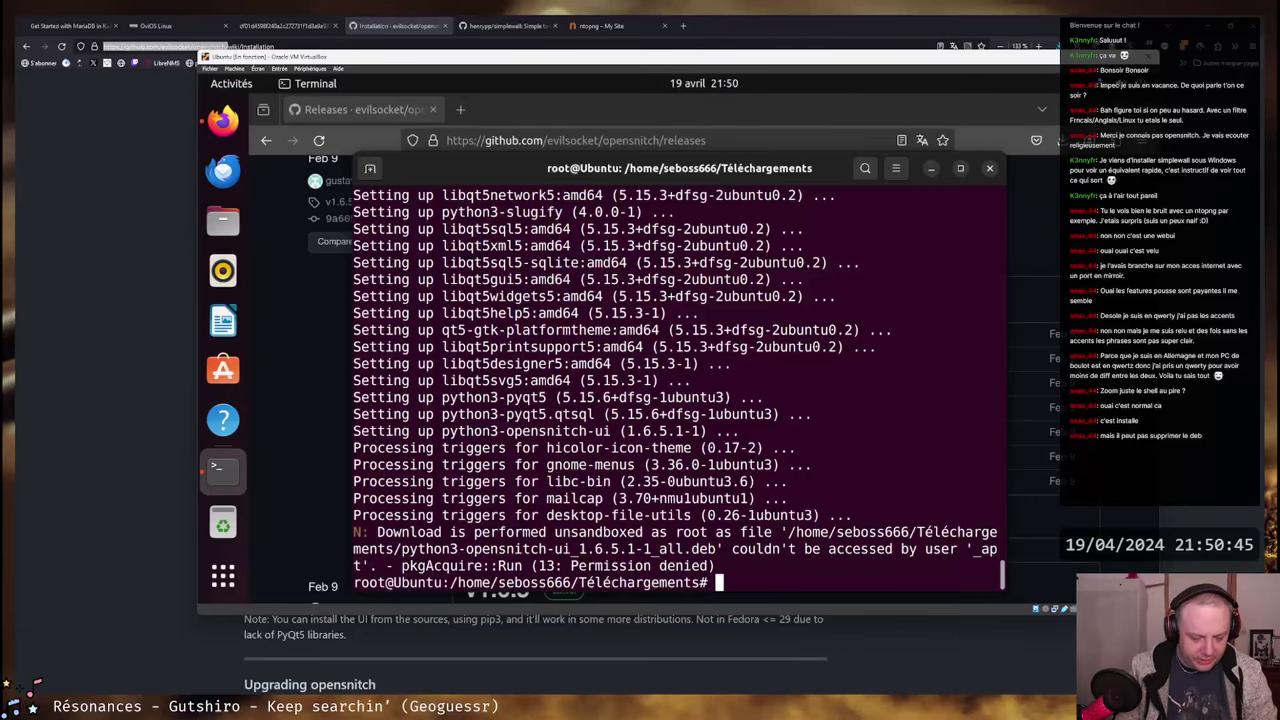
key("super")
- Search Activities for 'opens', then return to the terminal, cancelling an attempt to close it
type("opens")
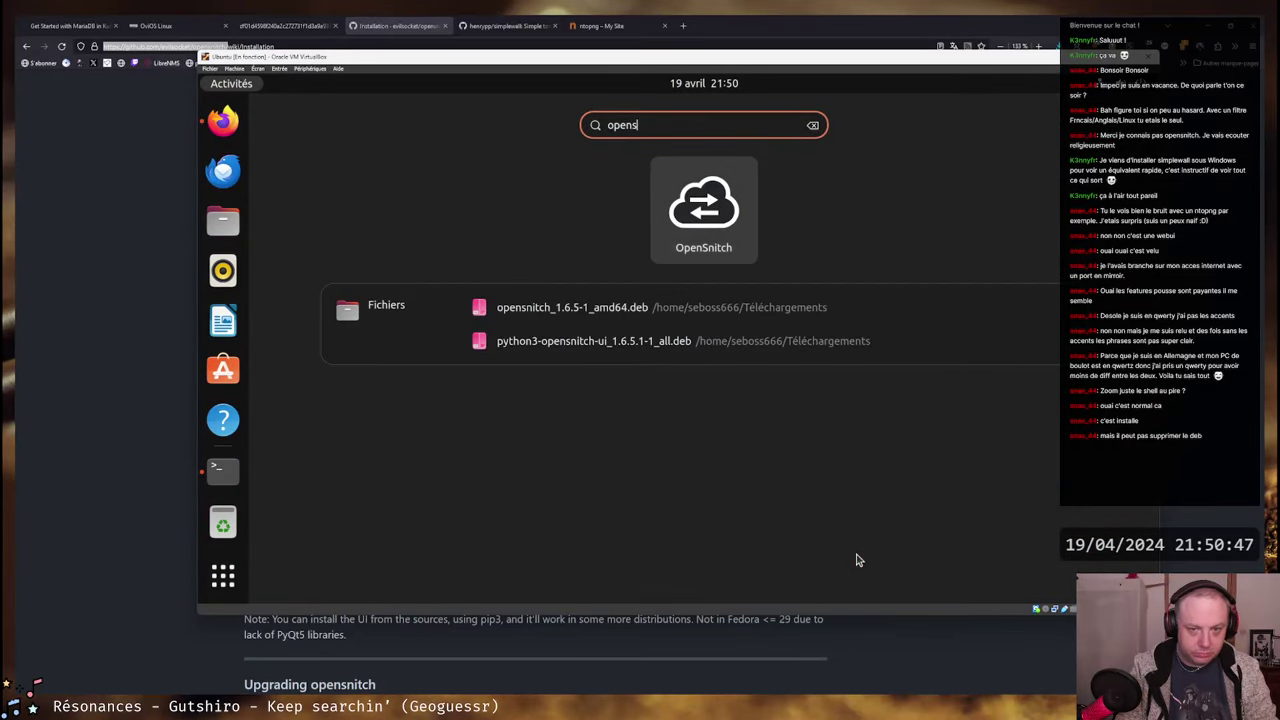
left_click(856, 558)
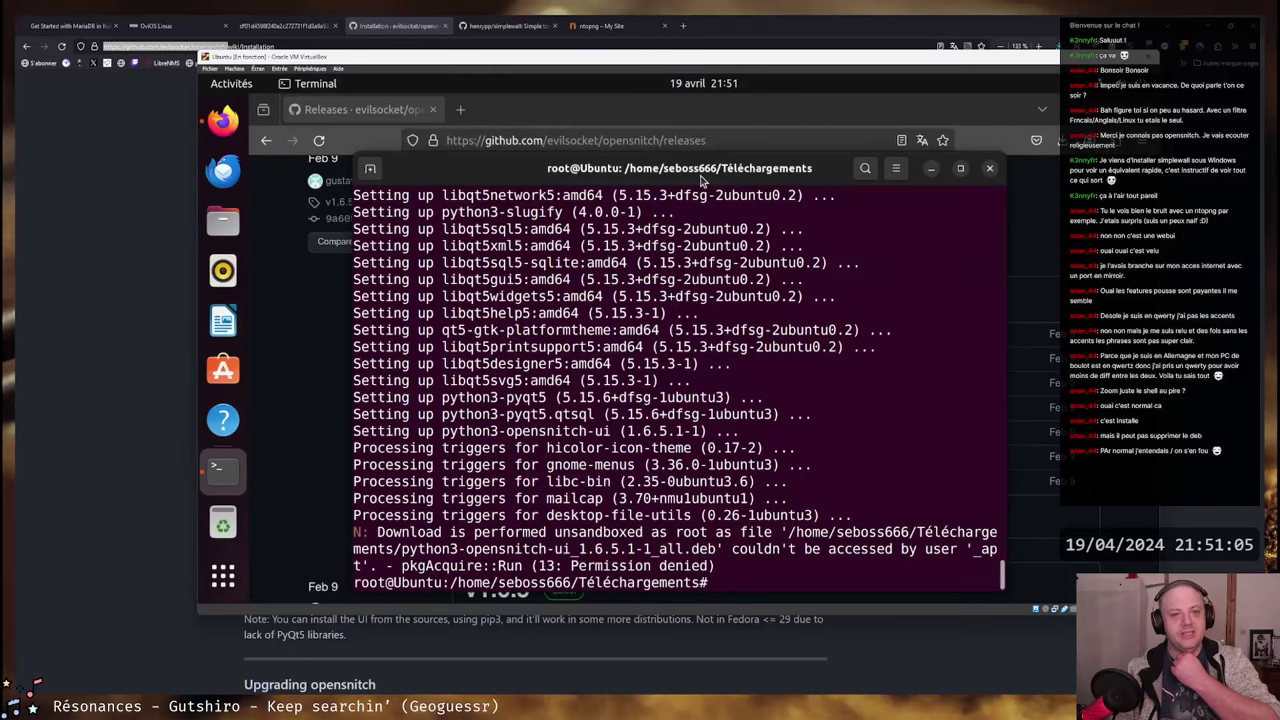
left_click_drag(704, 176, 692, 131)
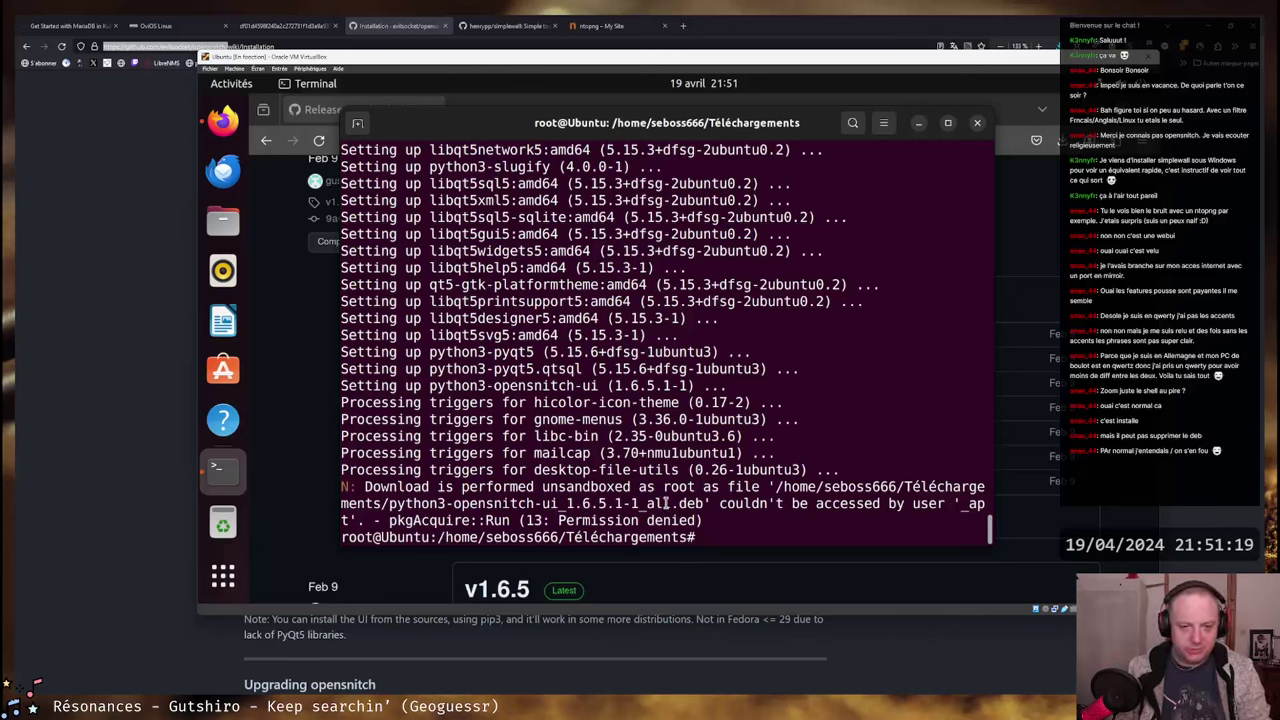
left_click(979, 124)
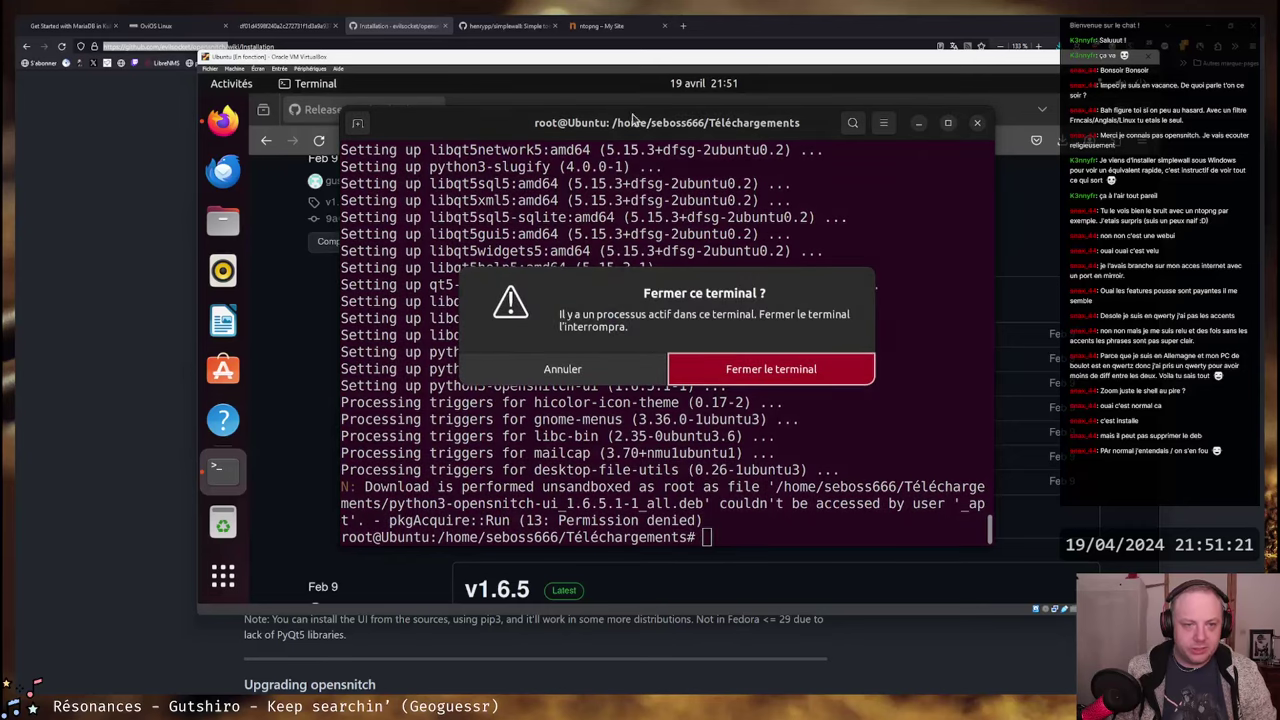
left_click(612, 368)
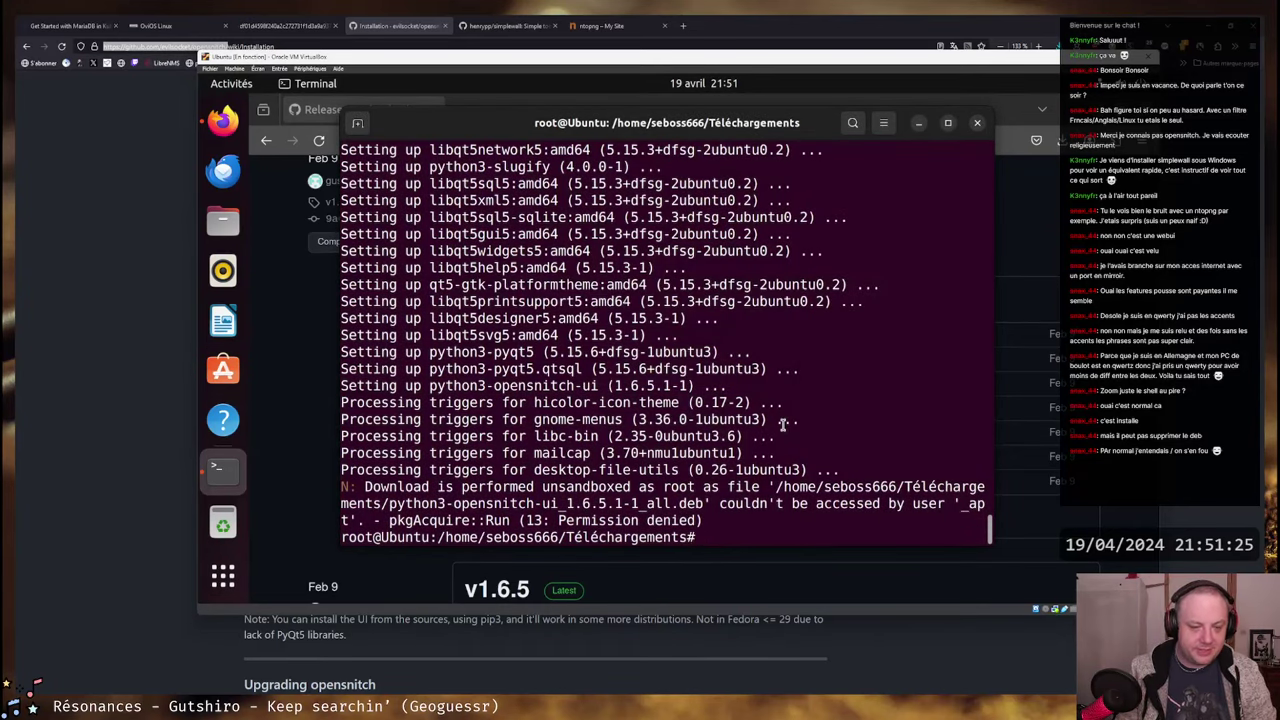
- Log out of the root shell and close the terminal with Ctrl+D
left_click_drag(584, 351, 580, 369)
scroll(632, 302, "up", 3)
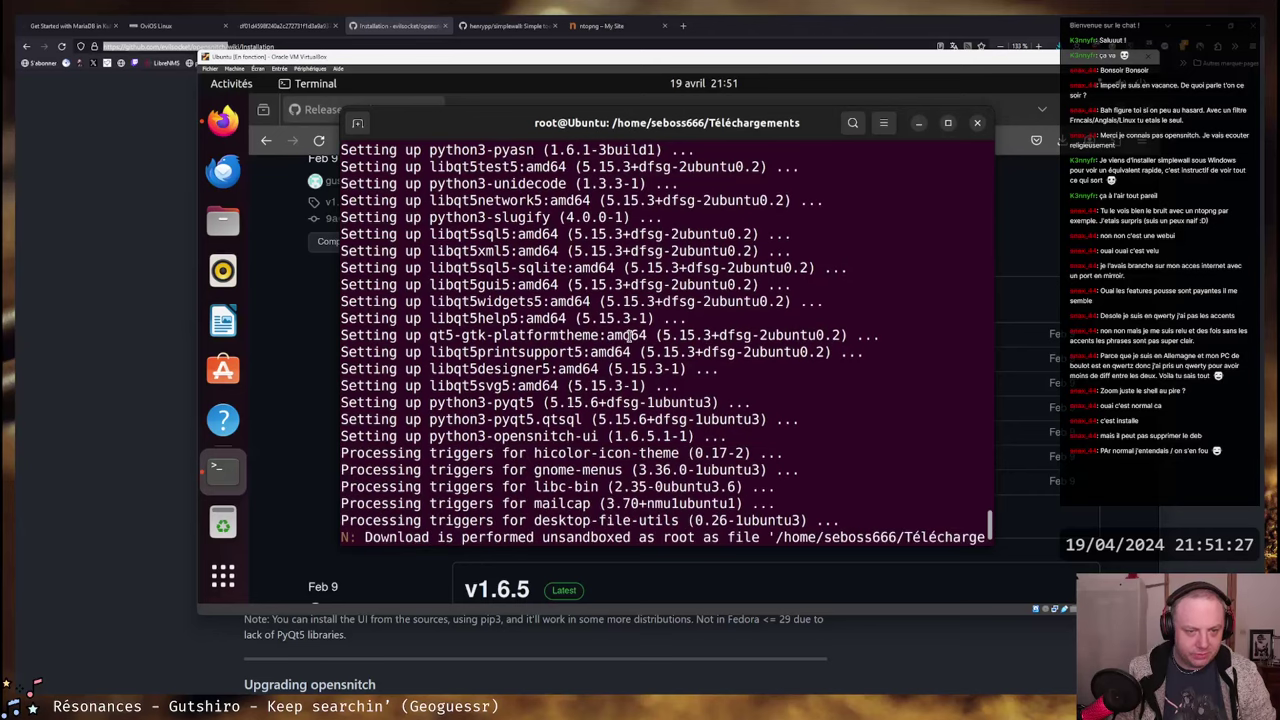
key("ctrl+d")
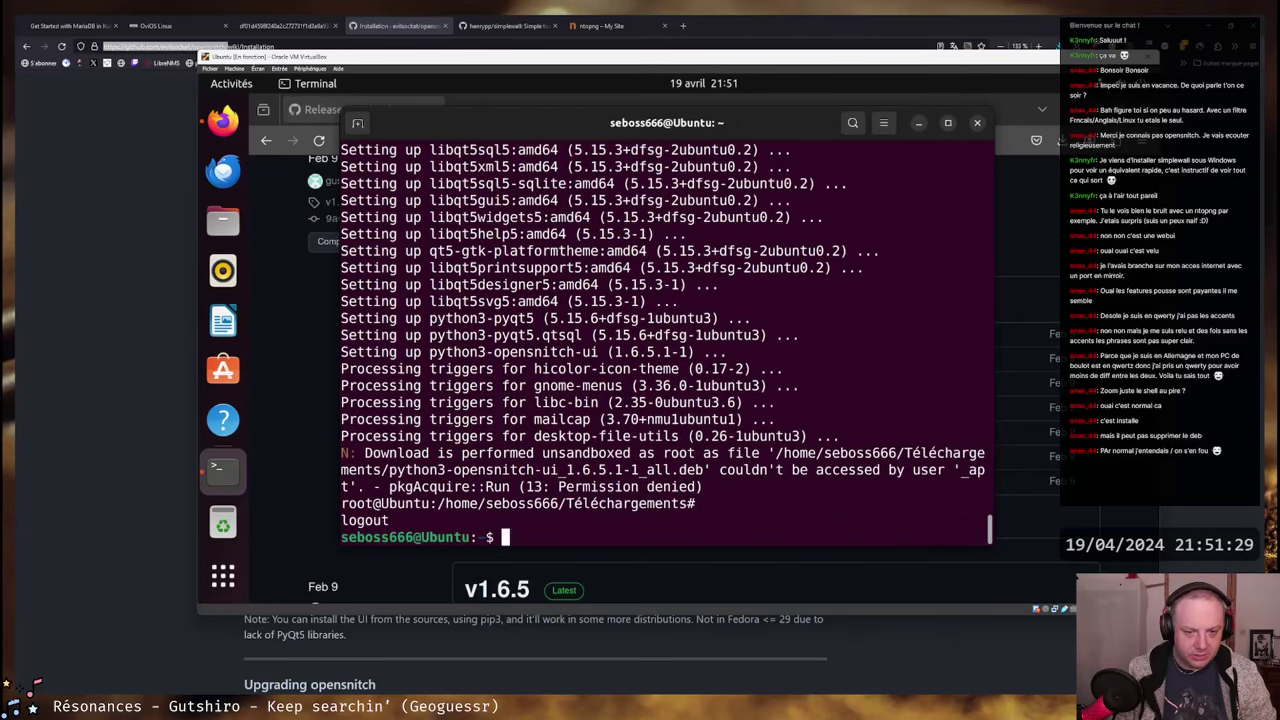
key("ctrl+d")
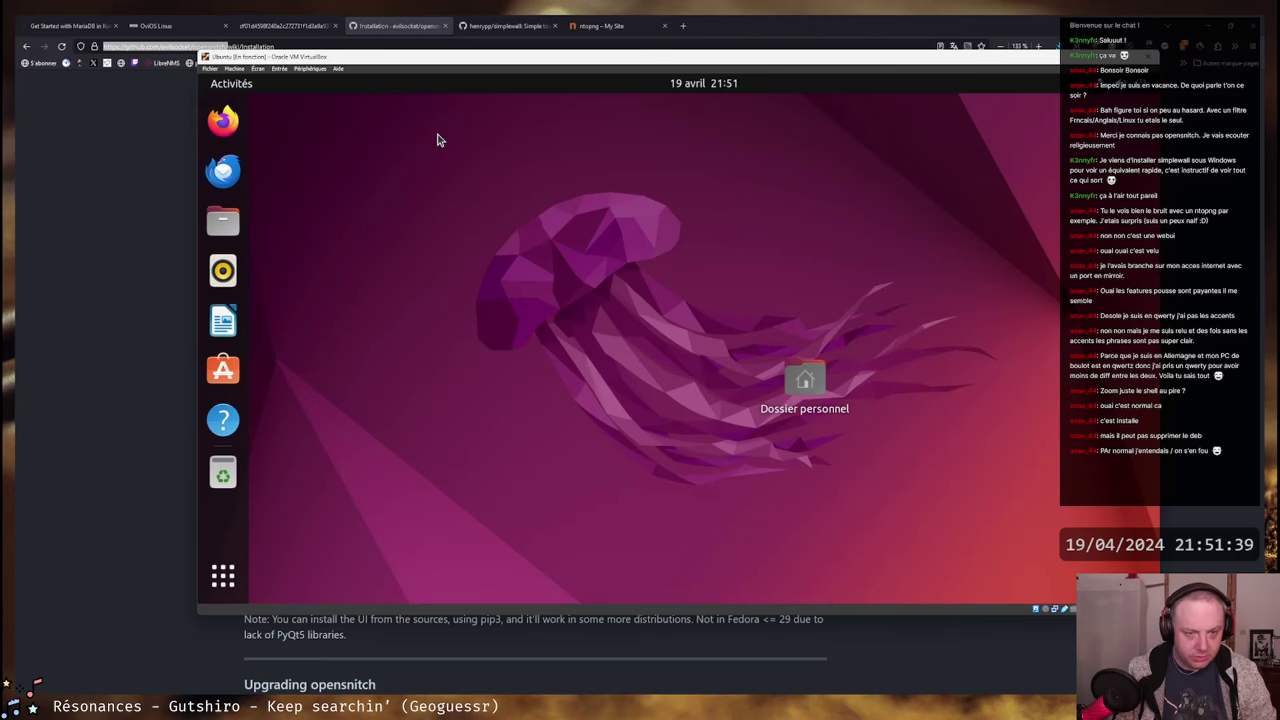
- Launch the OpenSnitch application from an Activities search for 'opens'
key("super")
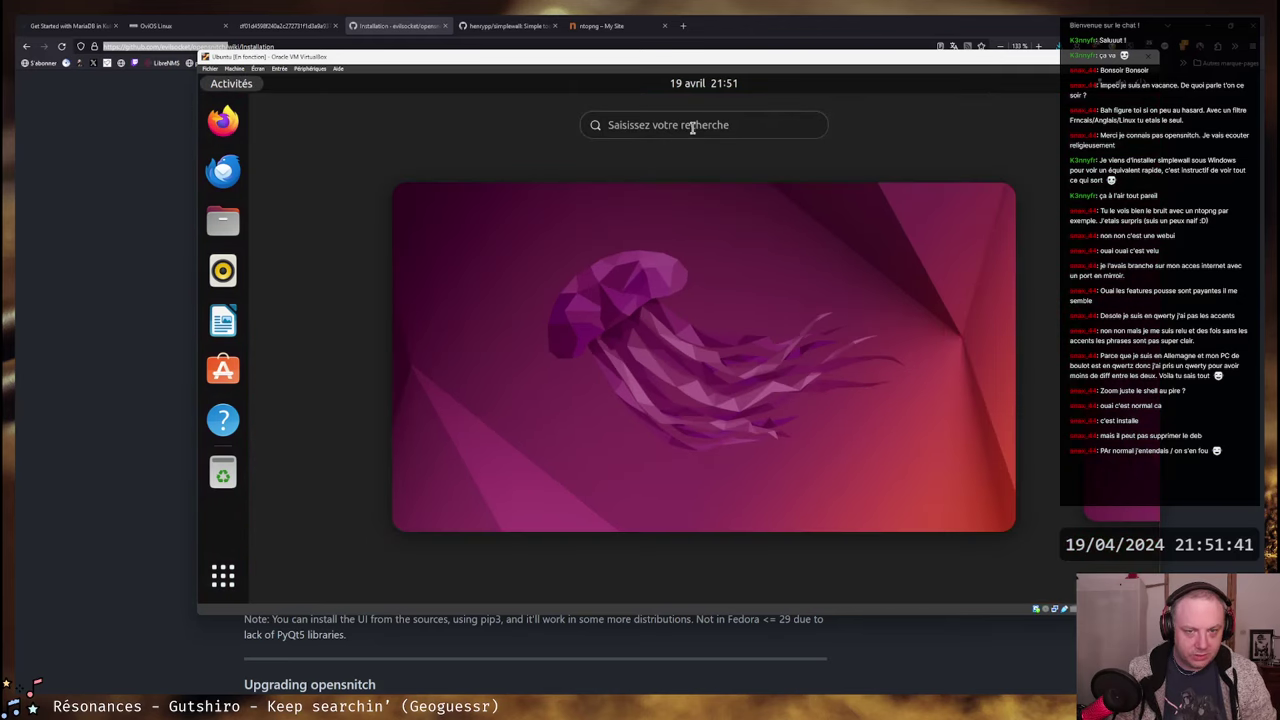
type("oppens")
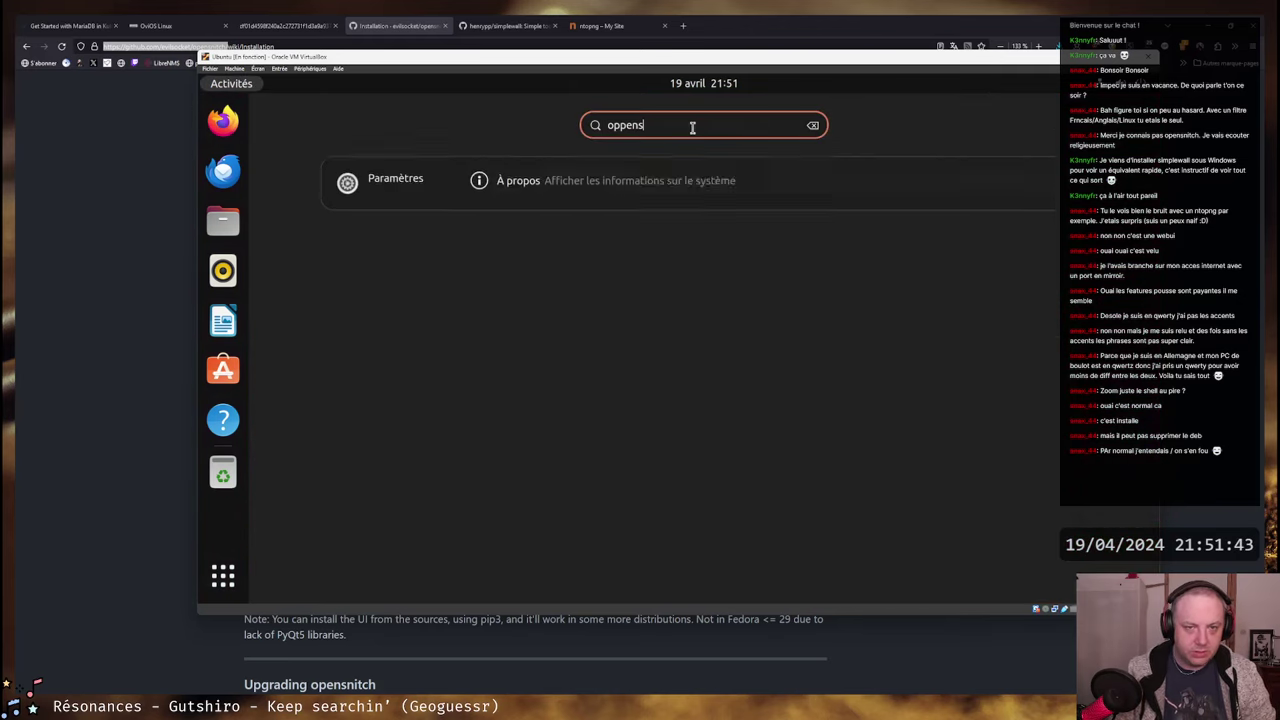
key("BackSpace")
key("BackSpace")
key("BackSpace")
key("BackSpace")
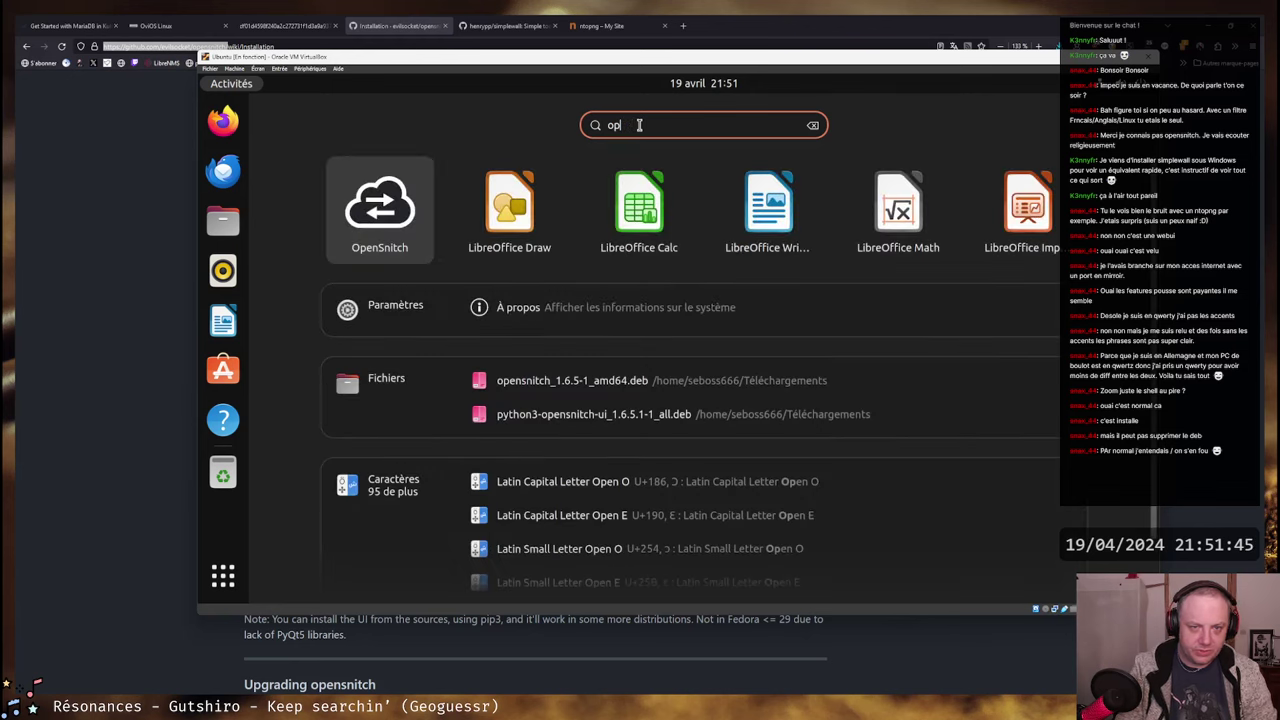
left_click(374, 207)
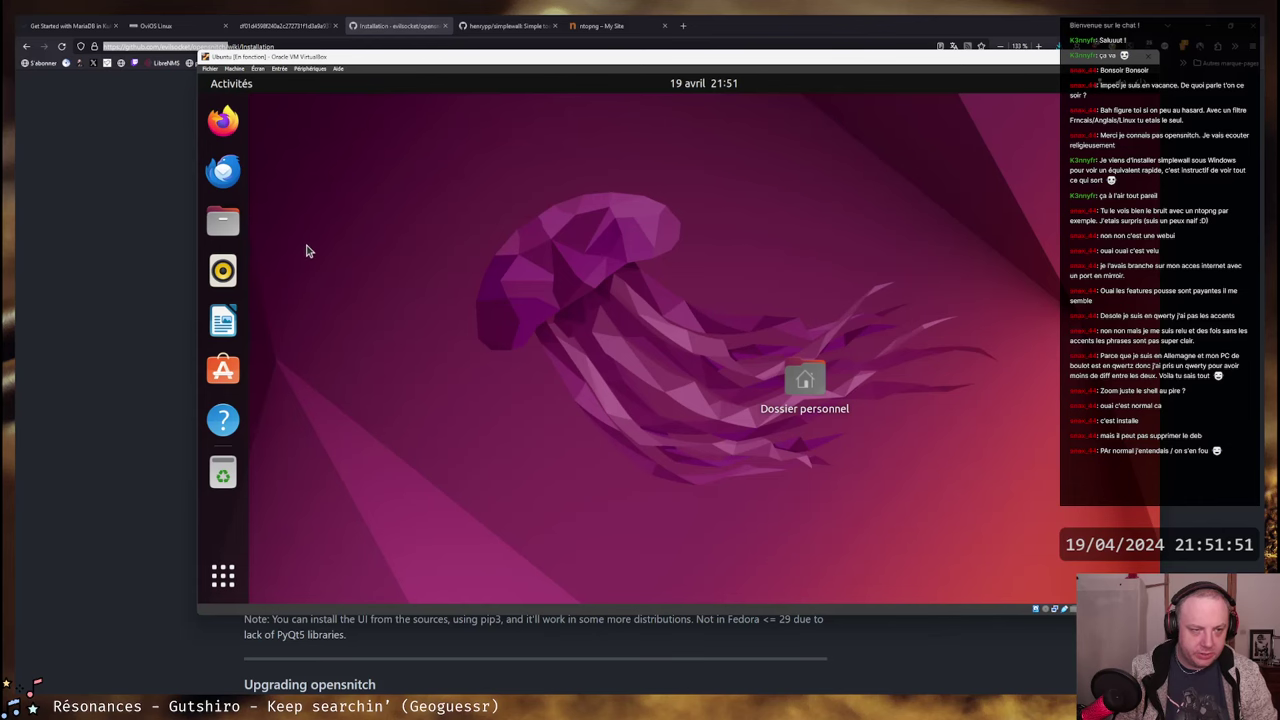
- Open a new Terminal window from the Activities search
key("super")
type("ter")
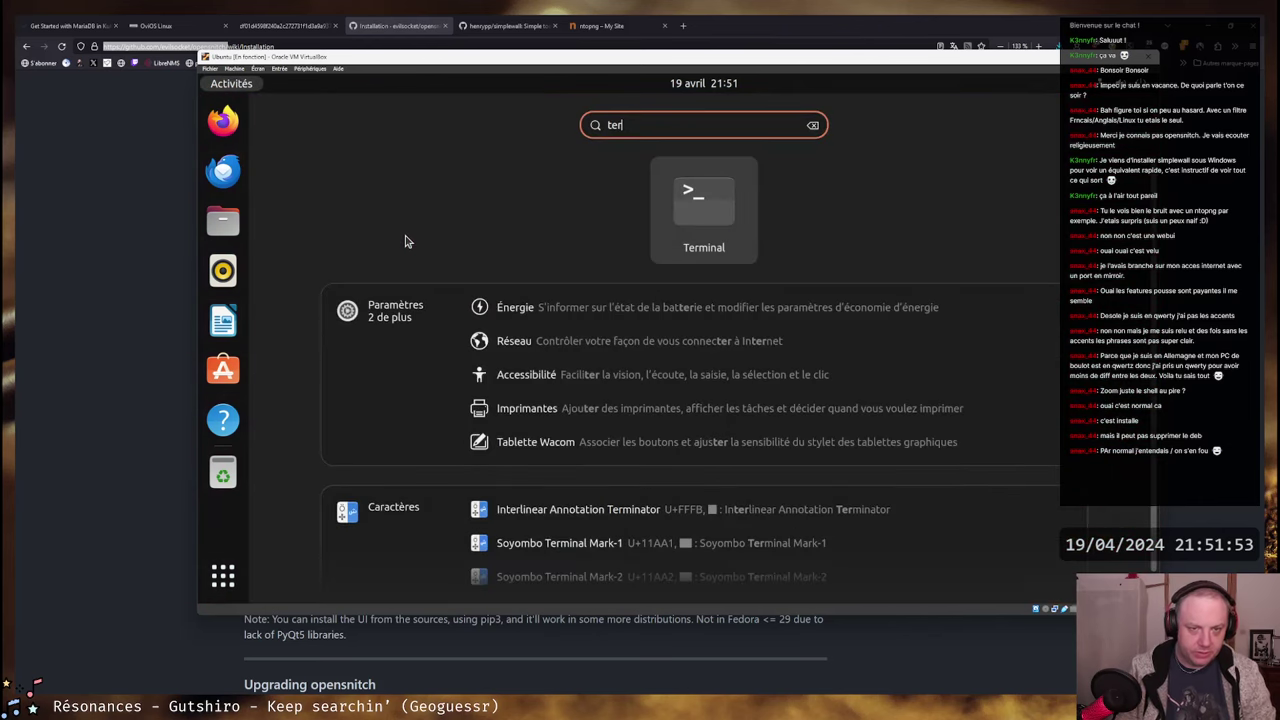
left_click(675, 258)
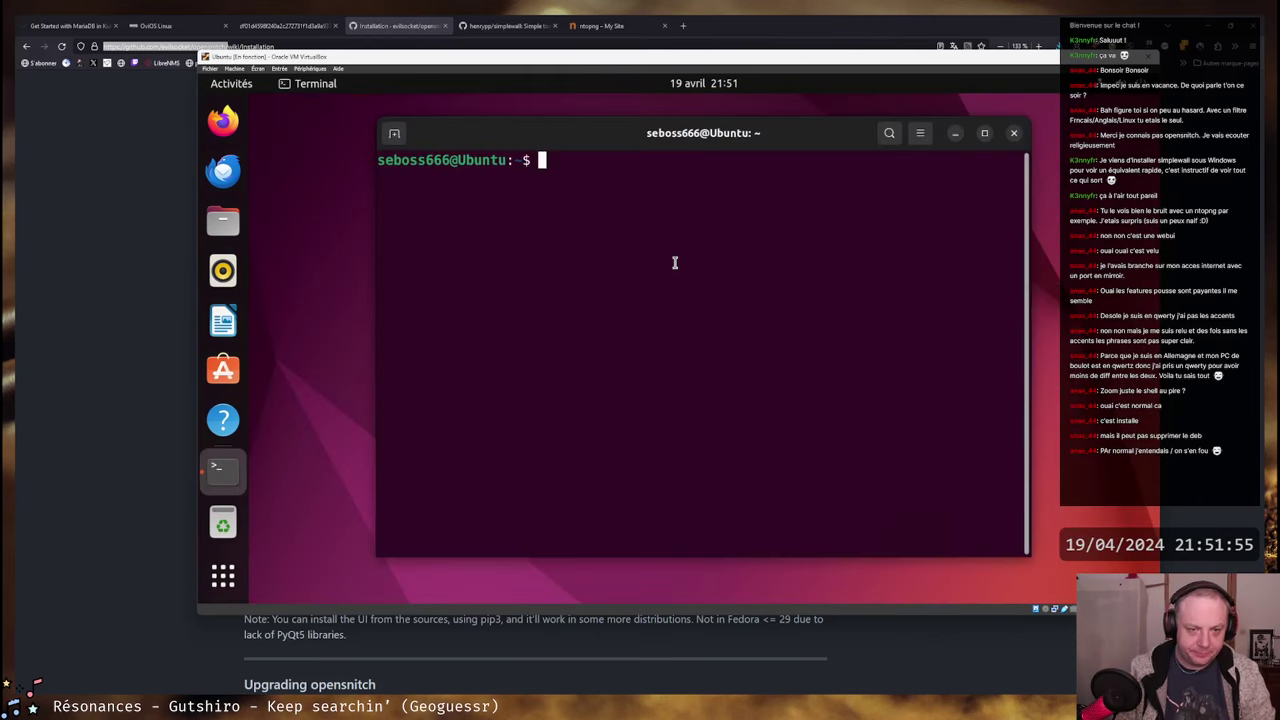
- Abandon a mistyped systemctl command and run htop, which turns out not to be installed
type("systemctl sta")
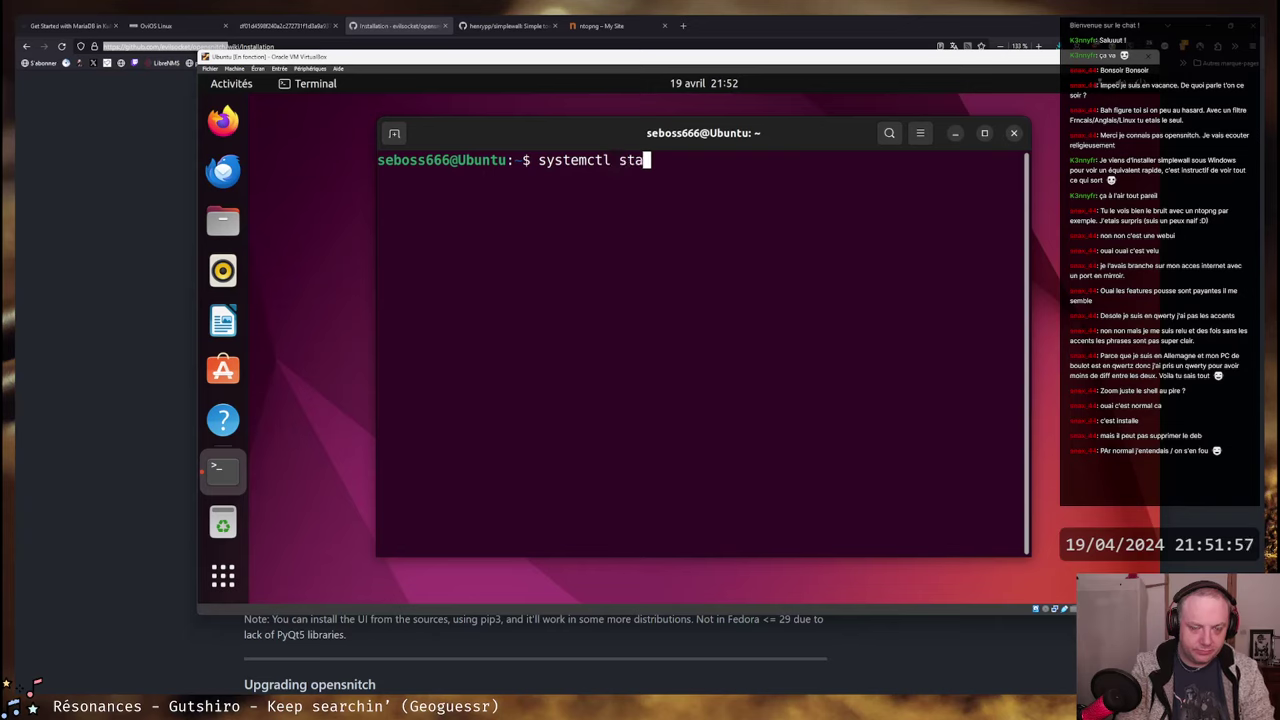
type("tus ")
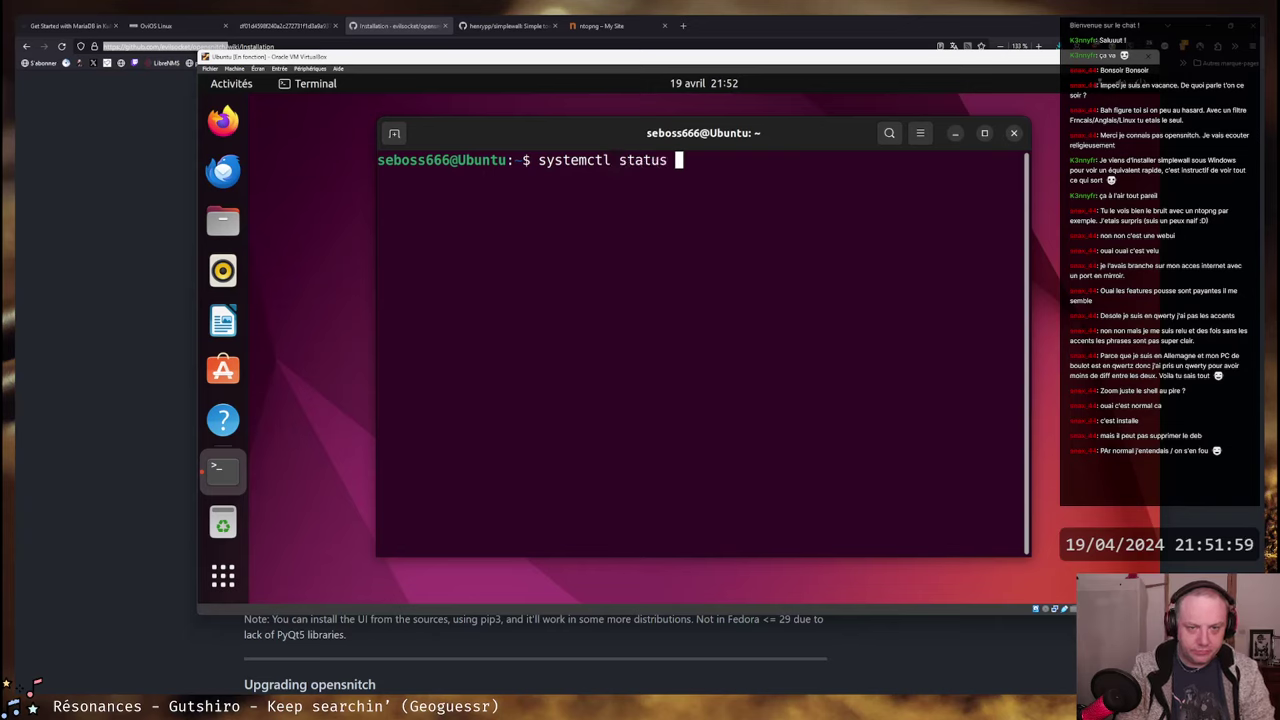
type("ope")
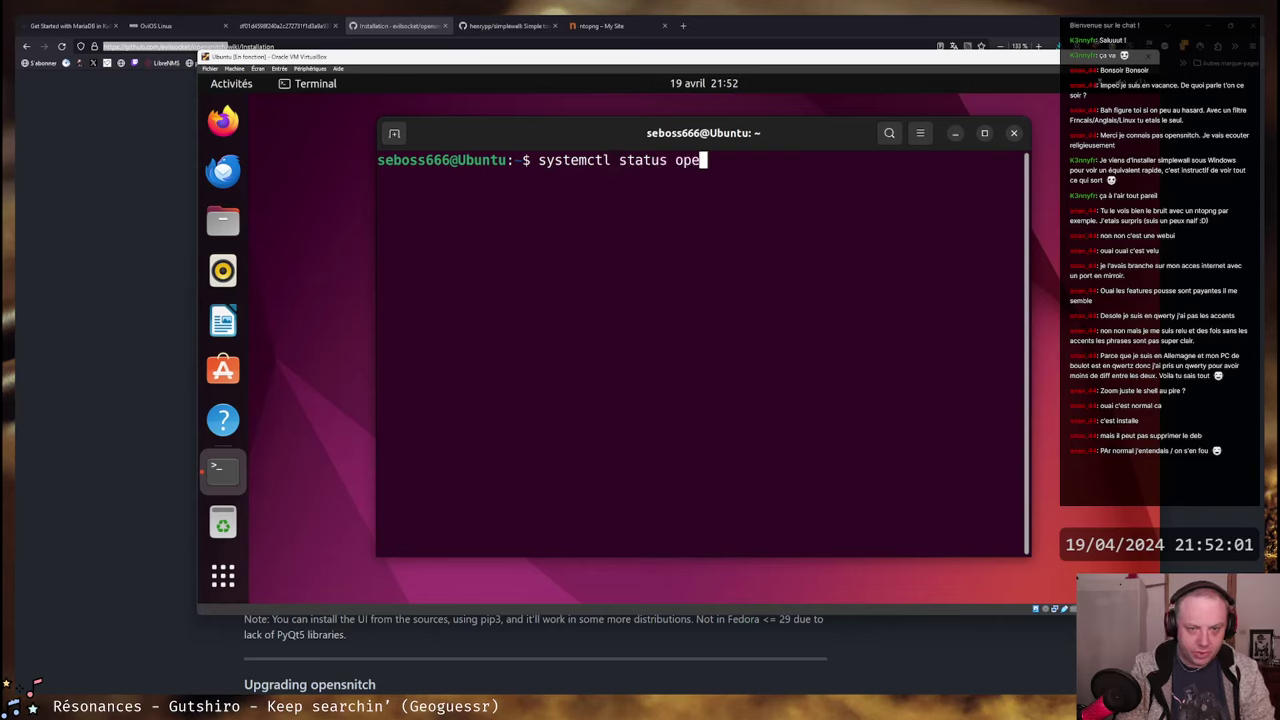
type("e")
key("BackSpace")
type("n")
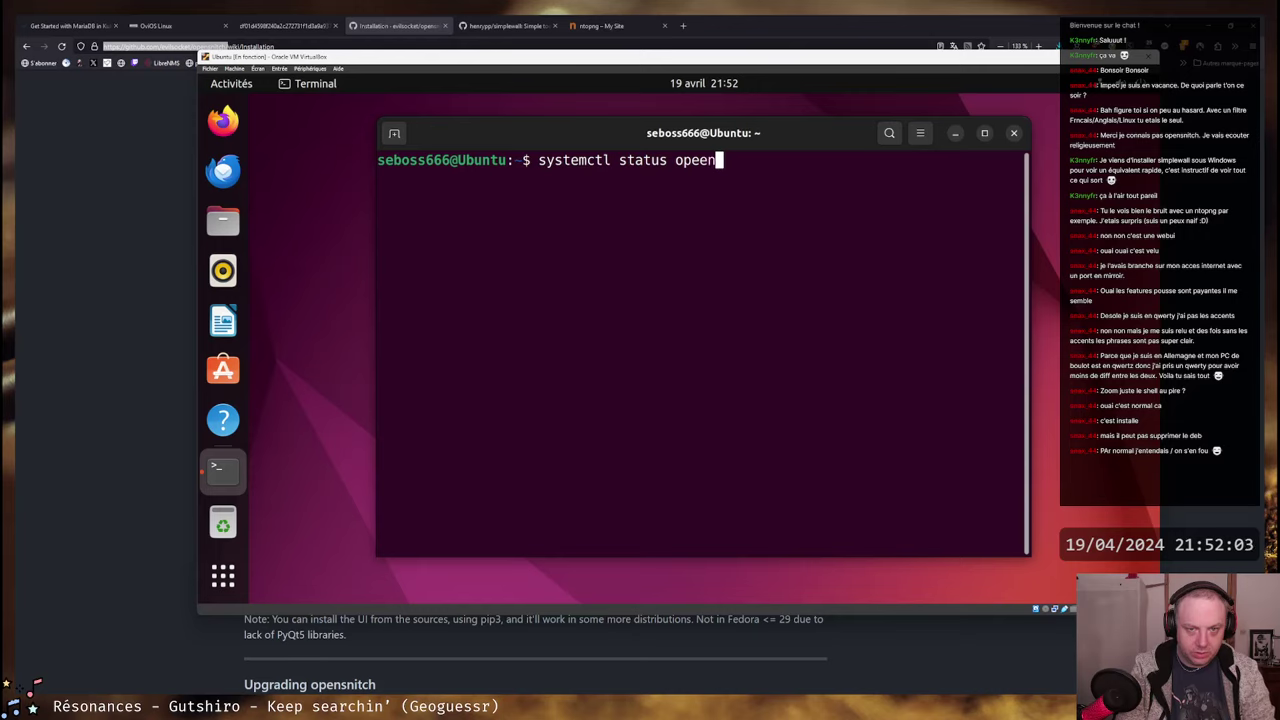
key("BackSpace")
key("BackSpace")
key("BackSpace")
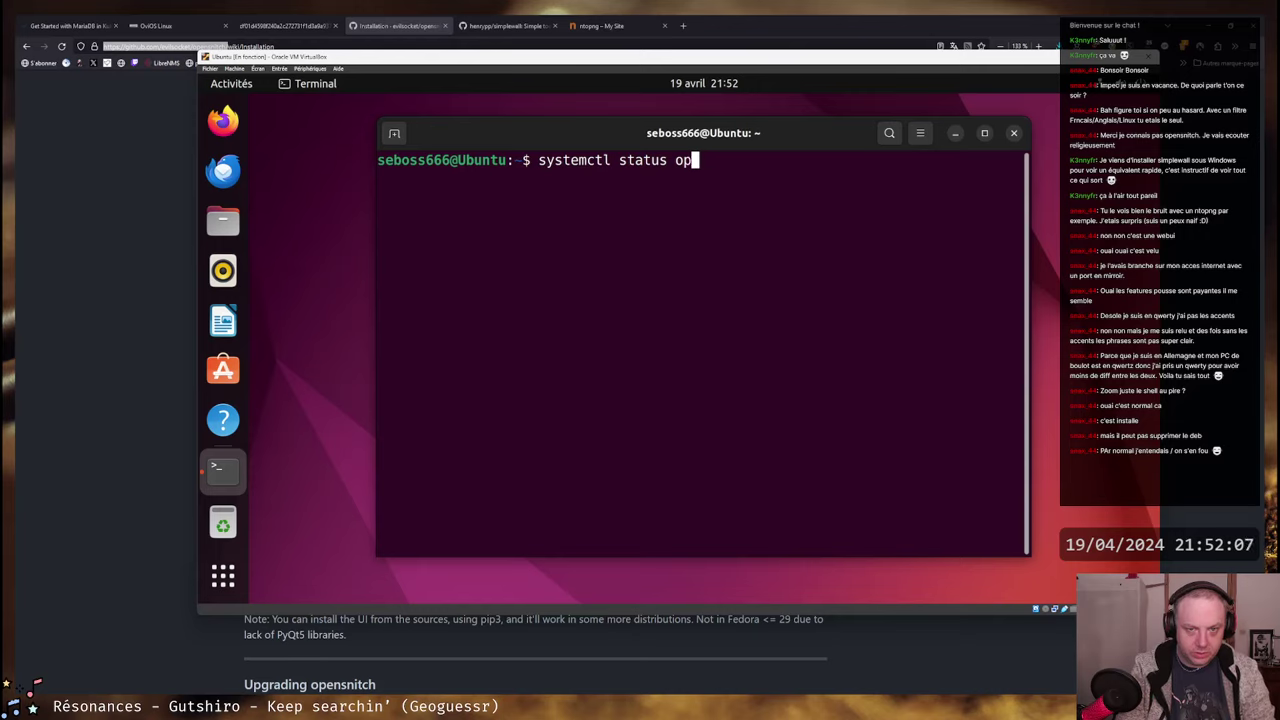
key("BackSpace")
type("e")
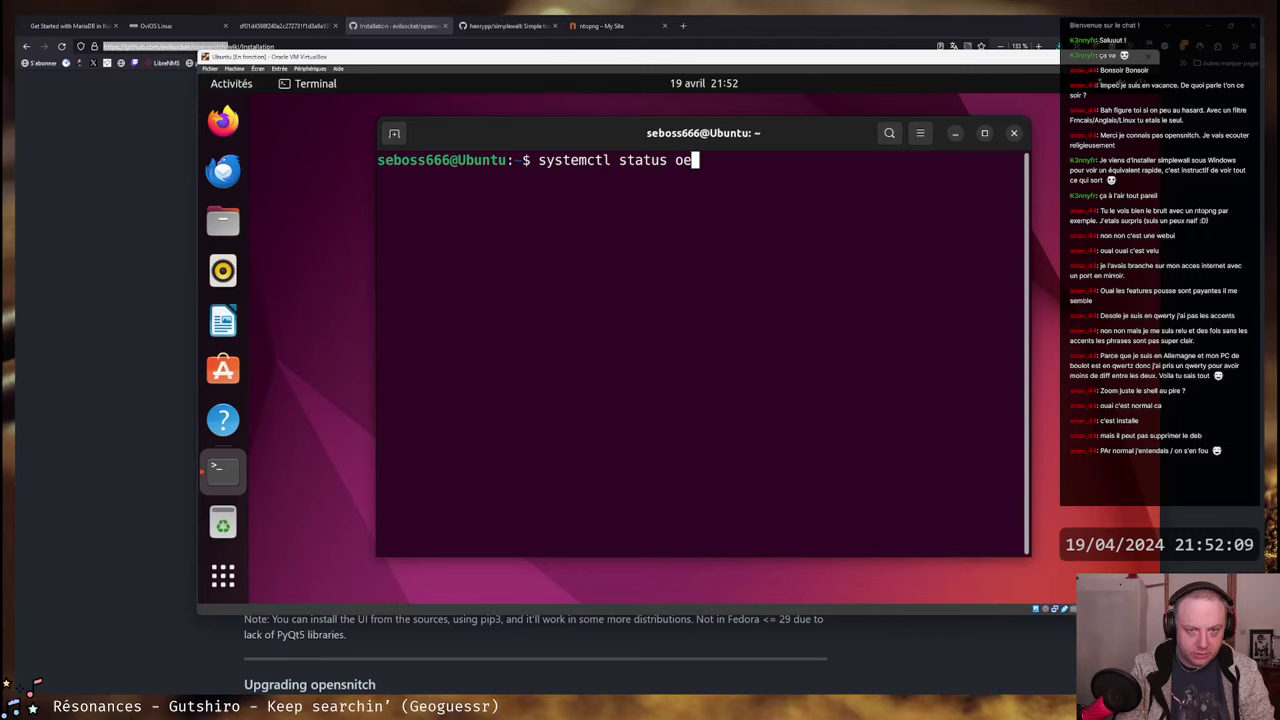
type("pp")
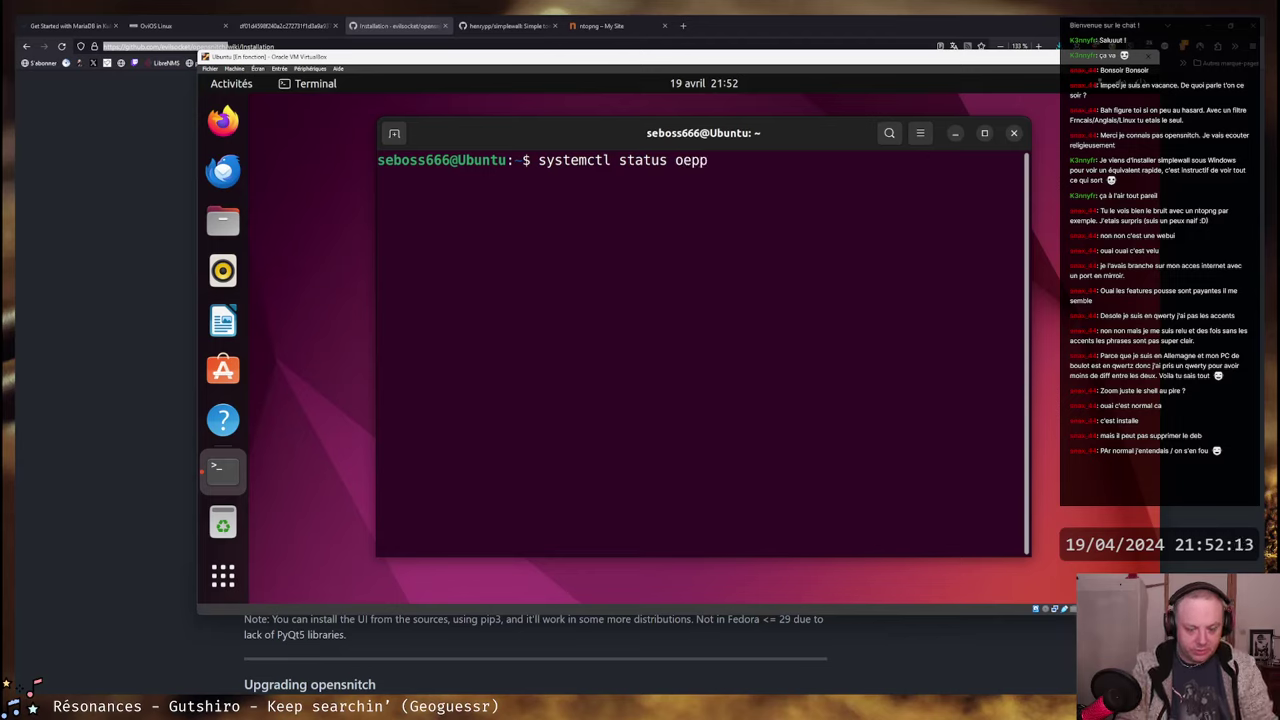
key("BackSpace")
key("BackSpace")
key("BackSpace")
key("BackSpace")
key("BackSpace")
key("BackSpace")
key("BackSpace")
key("BackSpace")
key("BackSpace")
key("BackSpace")
key("BackSpace")
key("BackSpace")
key("BackSpace")
key("BackSpace")
key("BackSpace")
key("BackSpace")
key("BackSpace")
key("BackSpace")
key("BackSpace")
key("BackSpace")
key("BackSpace")
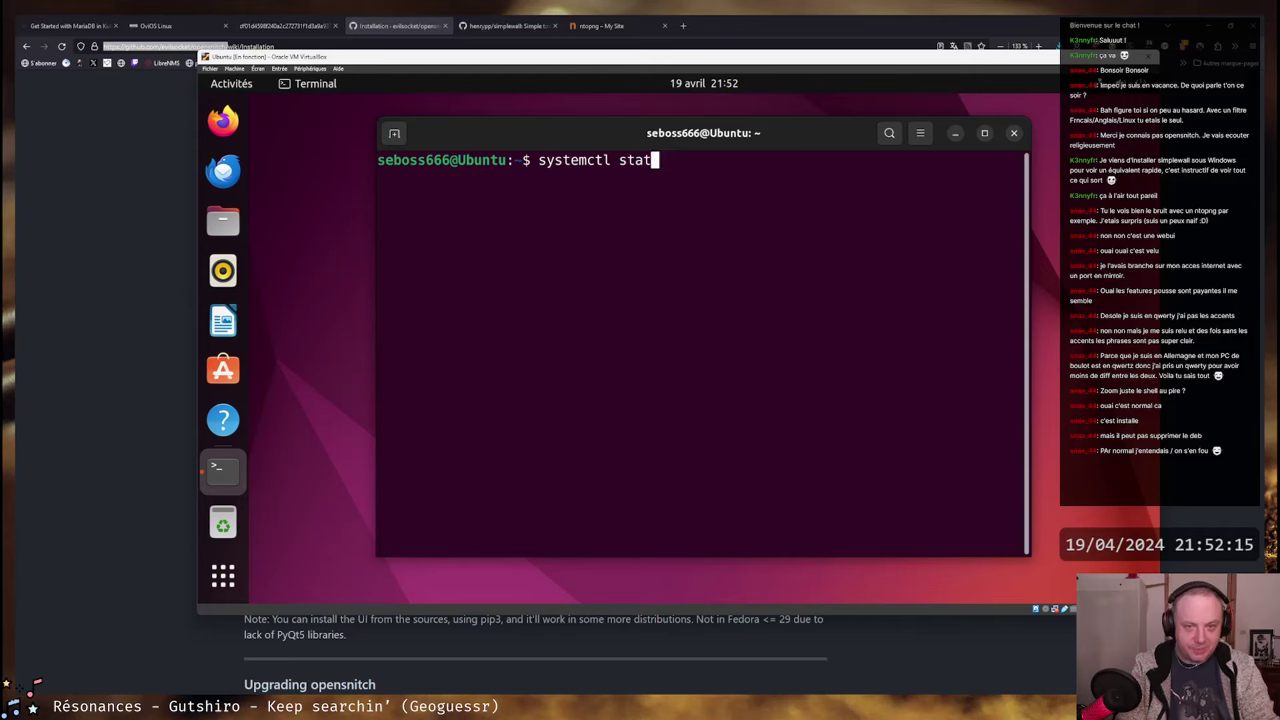
type("htop")
key("Return")
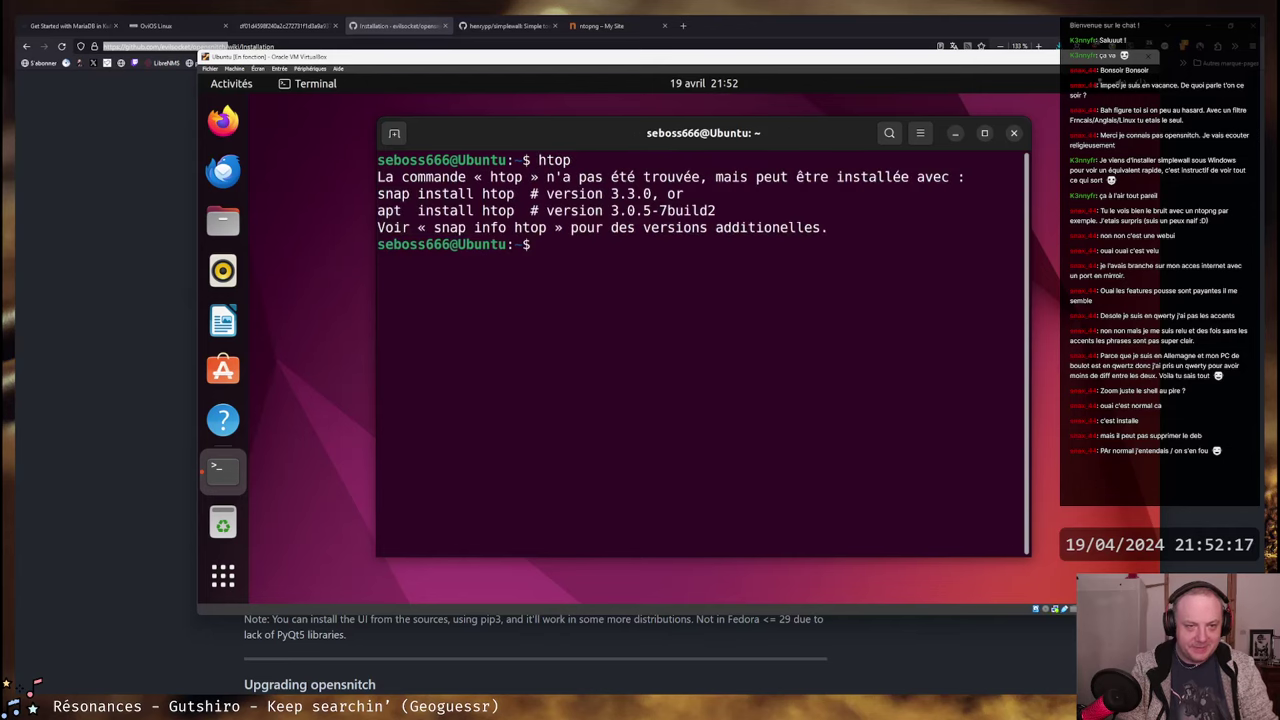
- Run 'systemctl status opensnitch' to check the service is loaded and active (running)
type("apt")
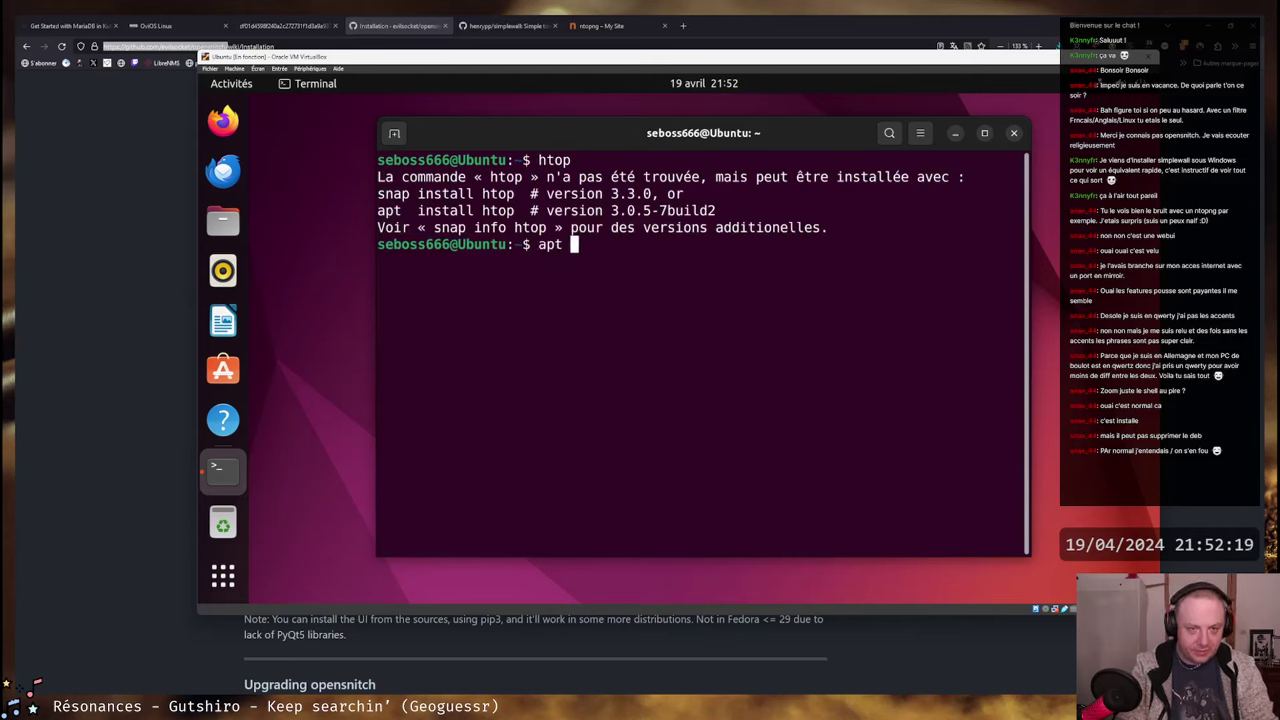
key("BackSpace")
key("BackSpace")
key("BackSpace")
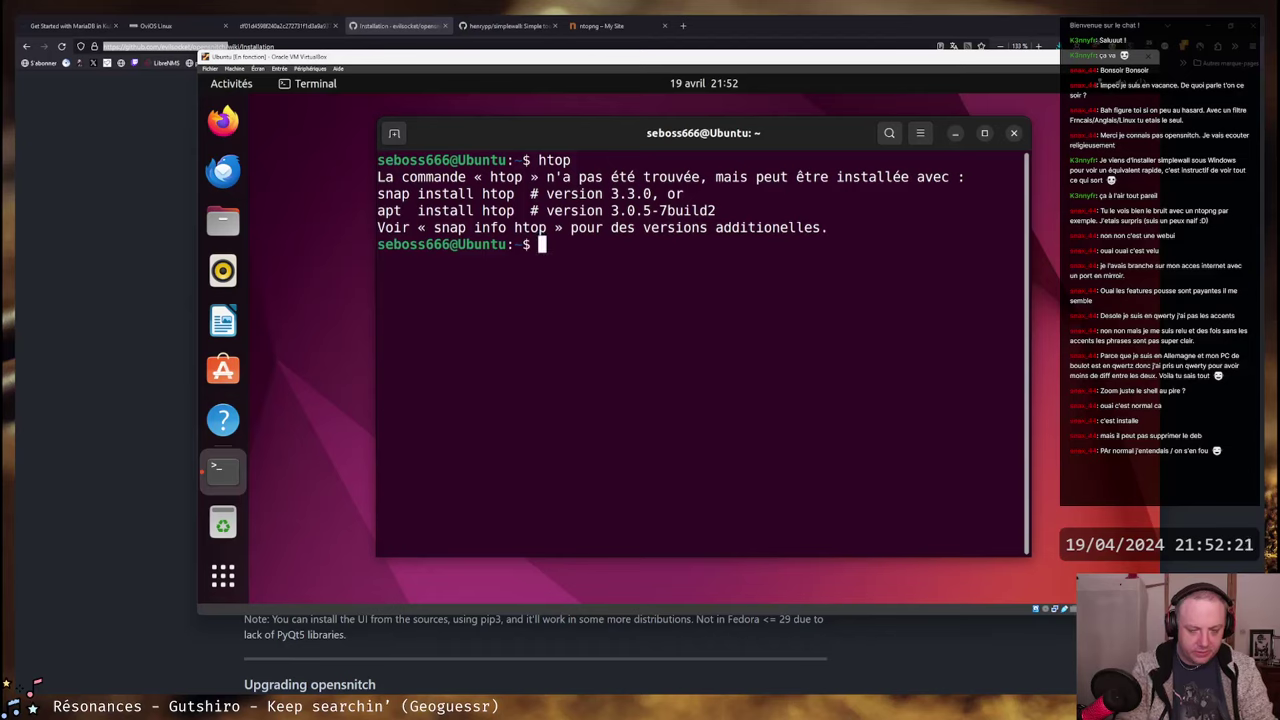
type("su")
key("BackSpace")
key("BackSpace")
type("systemctl ")
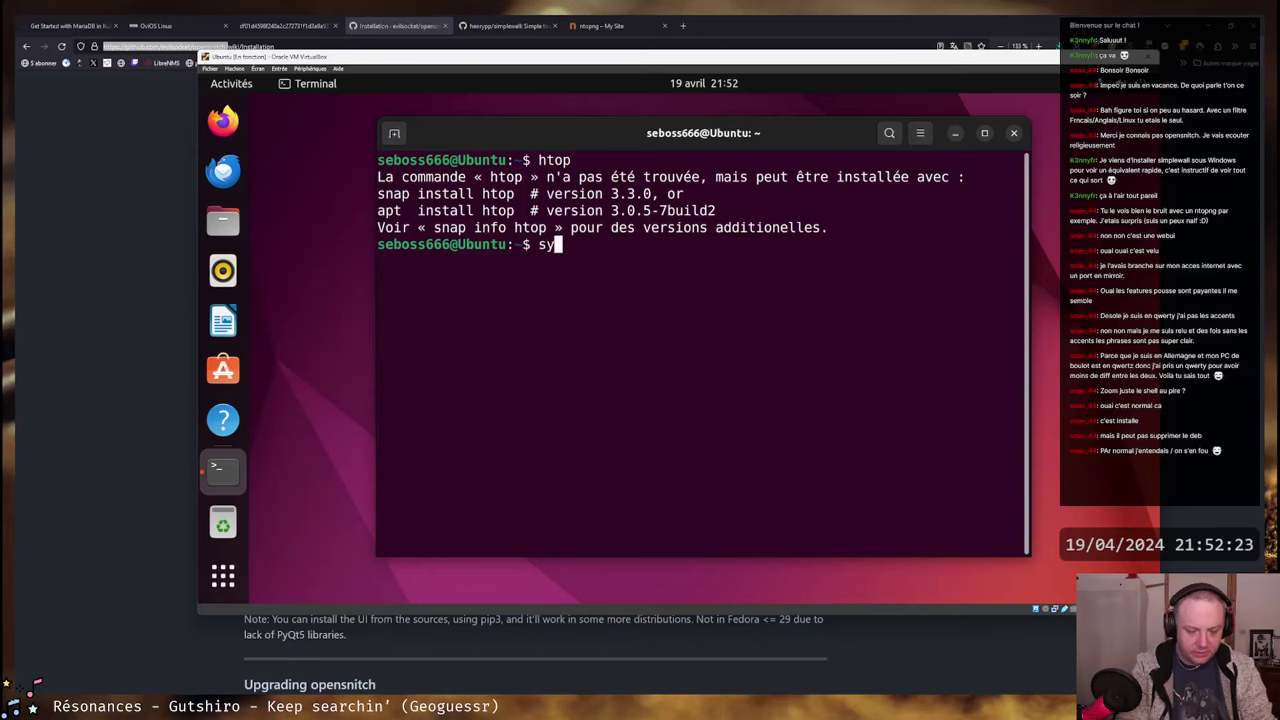
type("status open")
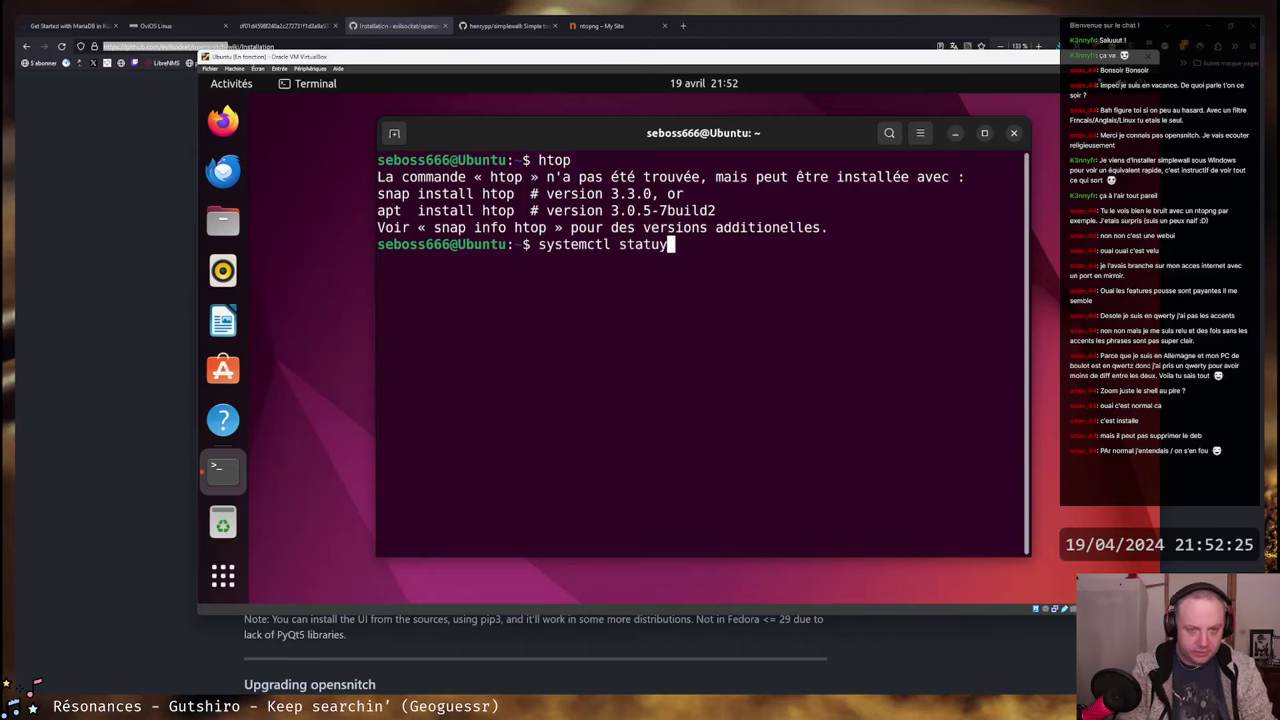
type("s")
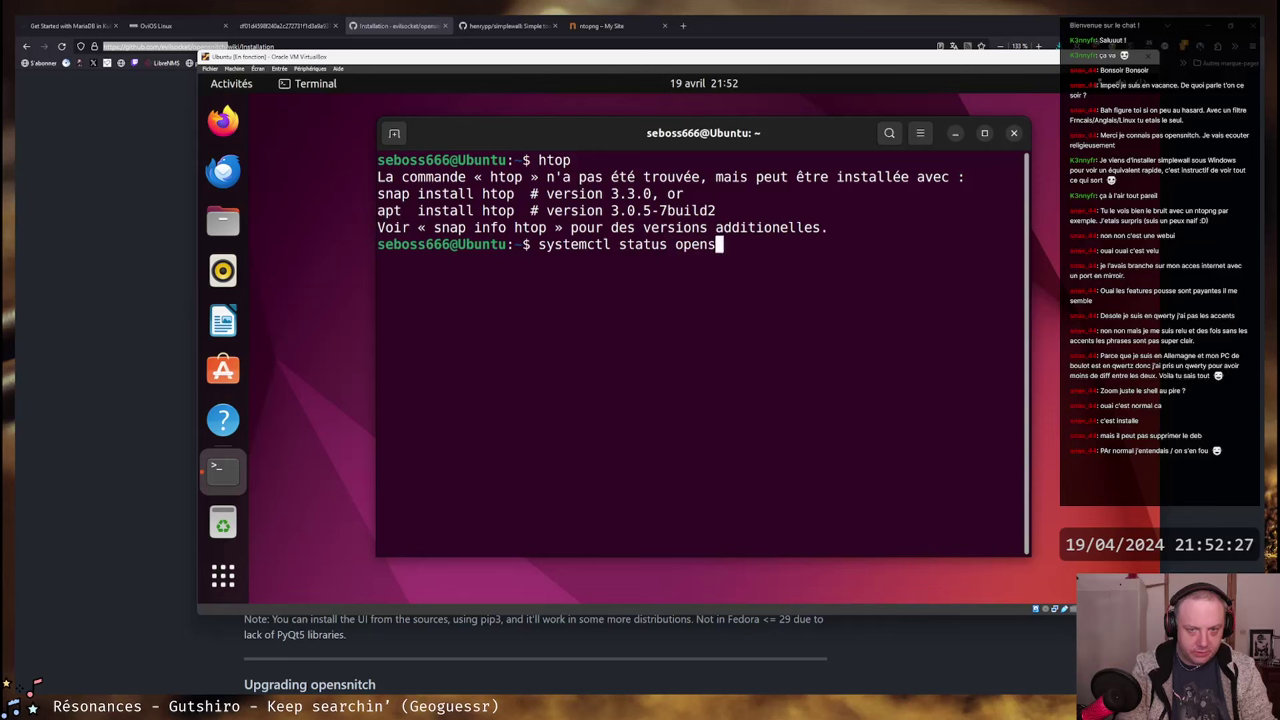
type("nitch")
key("Return")
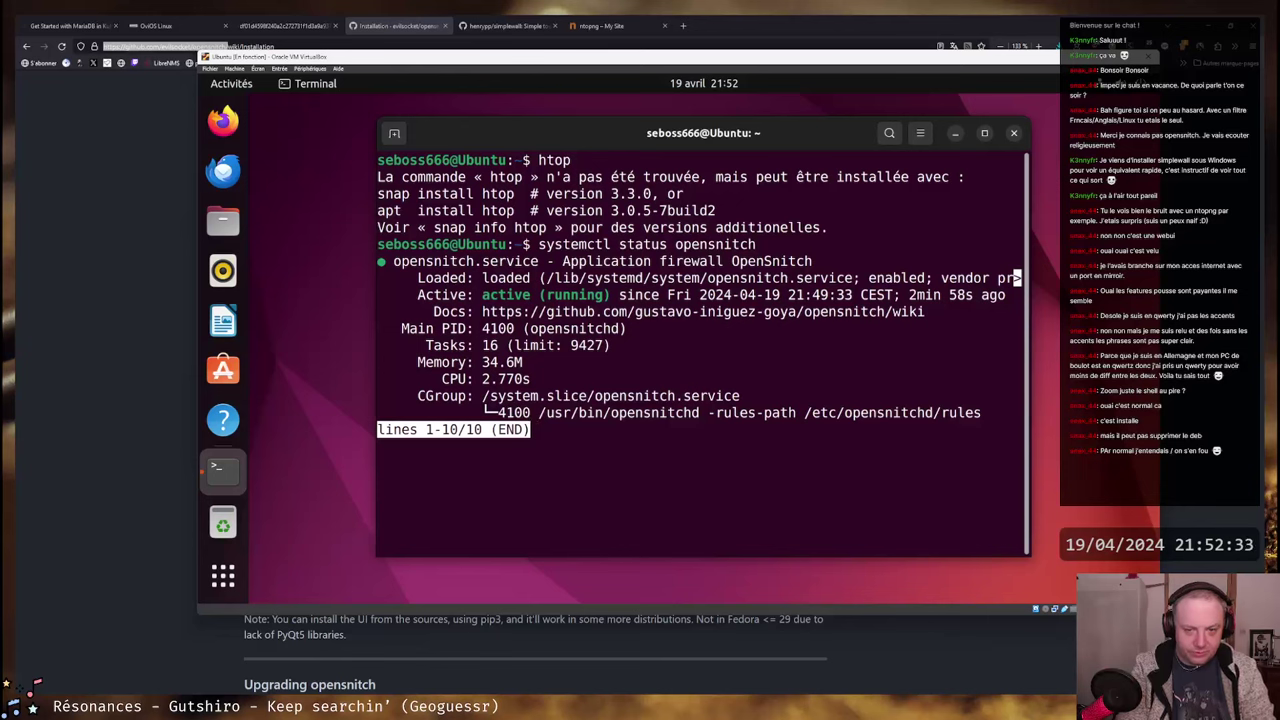
- Quit the systemctl status pager with q to get back to the shell prompt
key("q")
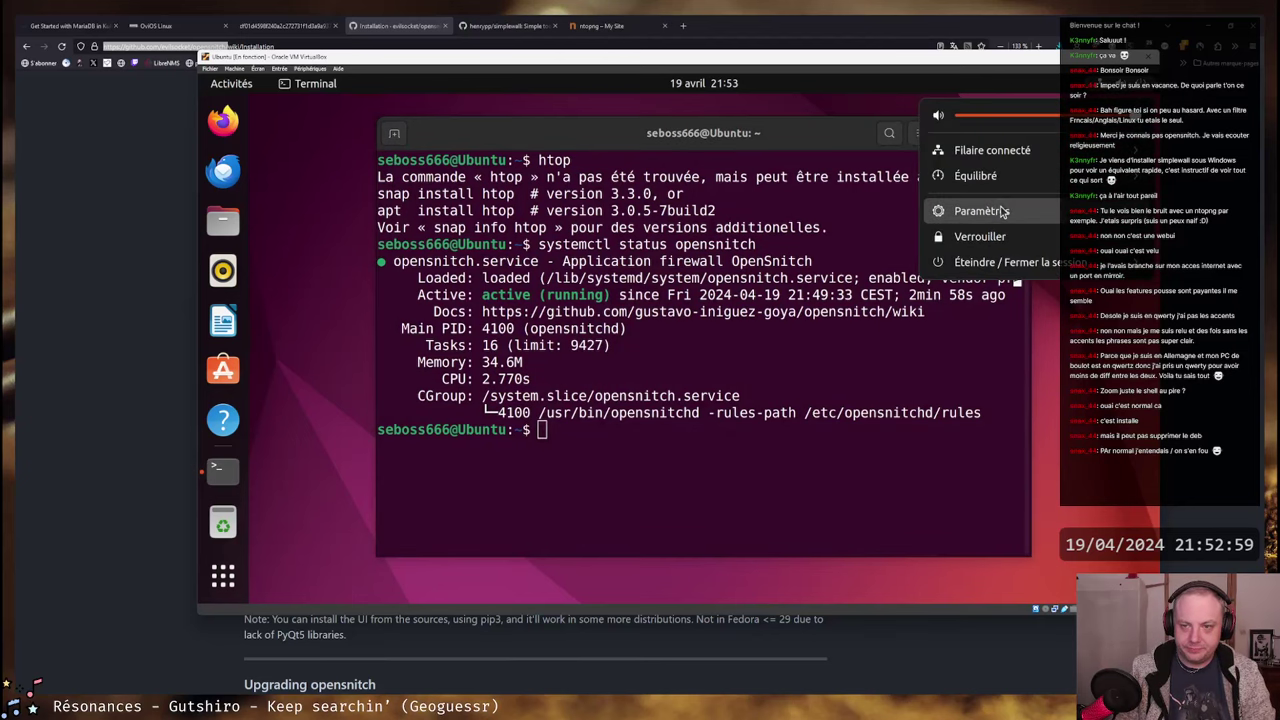
- Go to Paramètres > Pays et langue and switch to the Écran de connexion settings
left_click(975, 211)
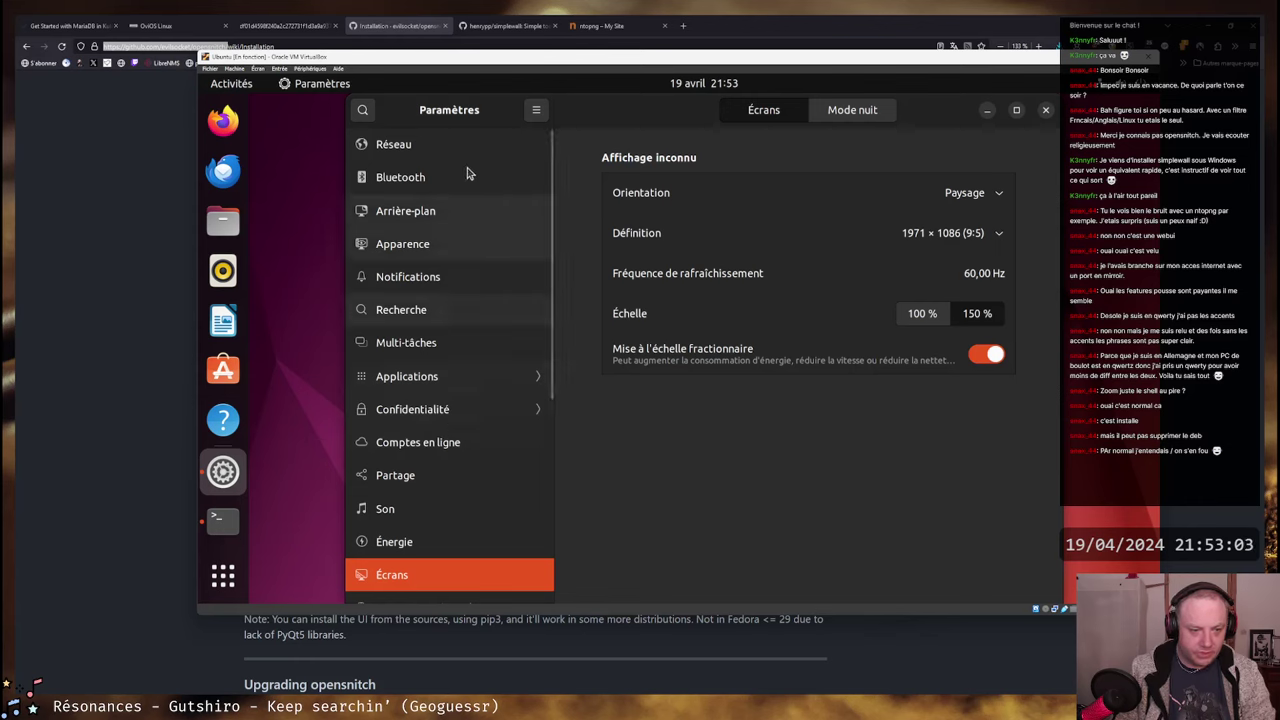
scroll(434, 380, "down", 5)
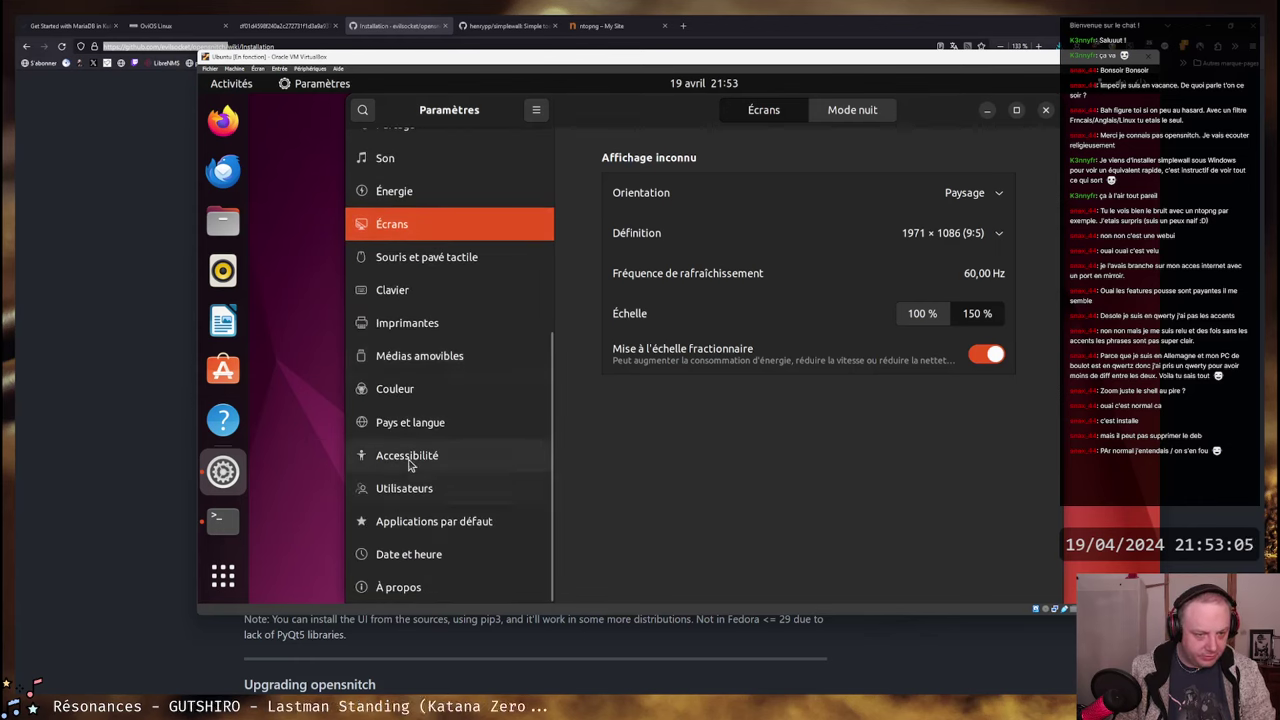
left_click(408, 453)
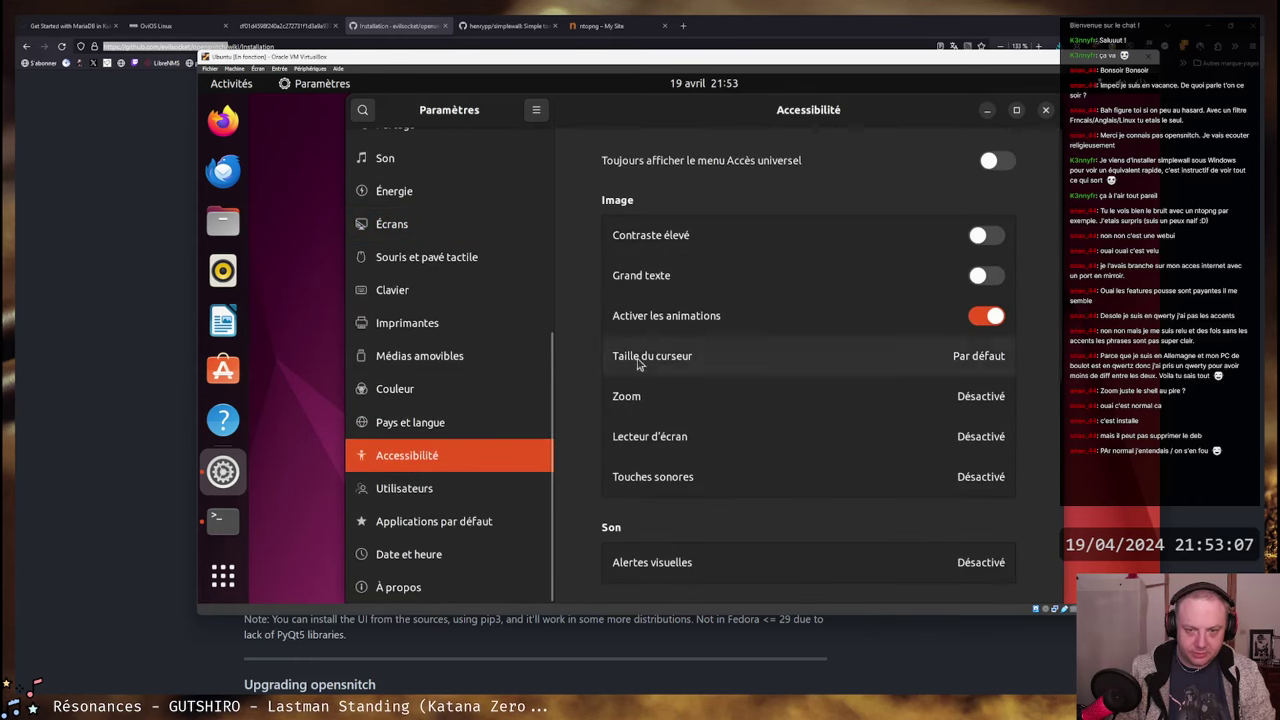
left_click(408, 424)
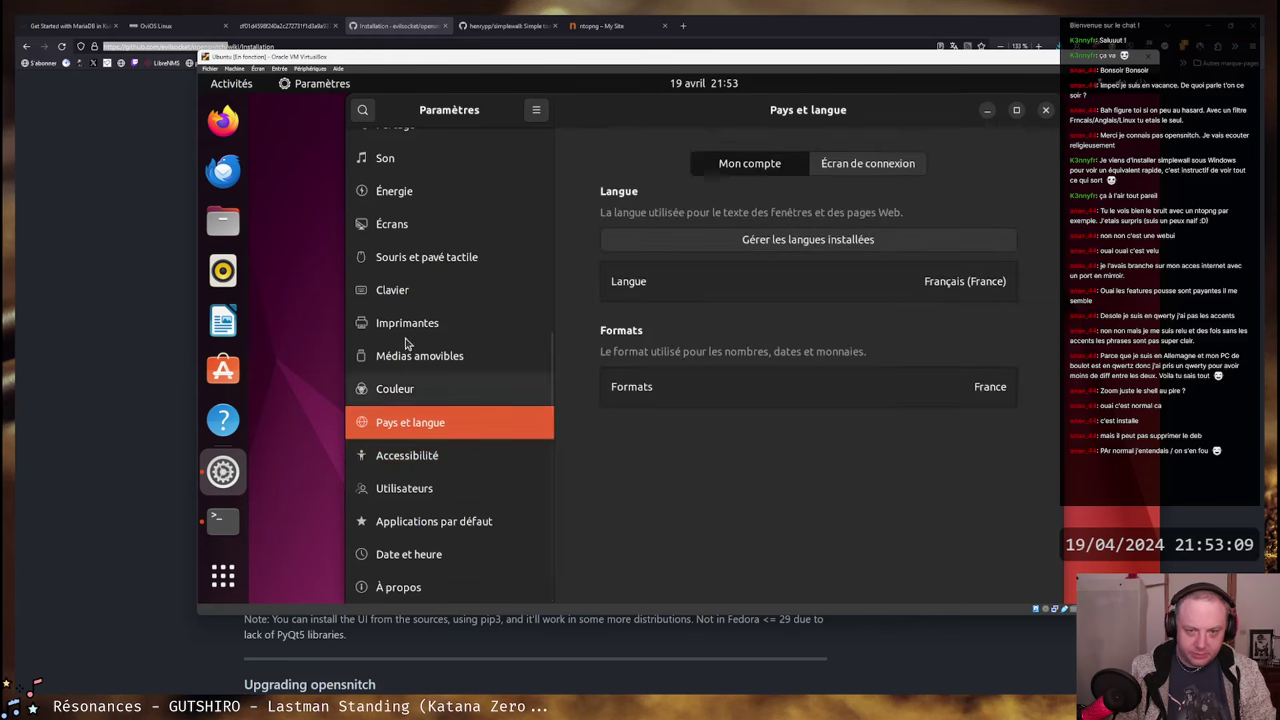
left_click(872, 168)
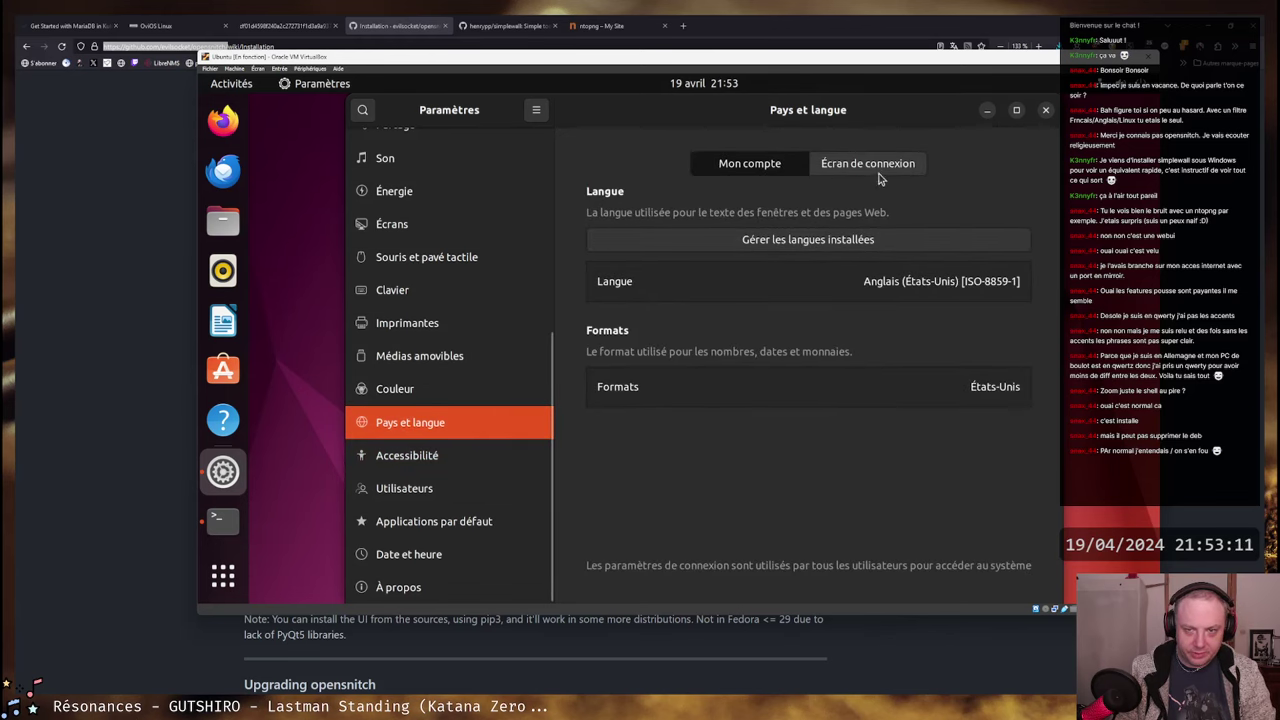
- Authenticate with the administrator password and set the login screen language to Français (France)
left_click(697, 396)
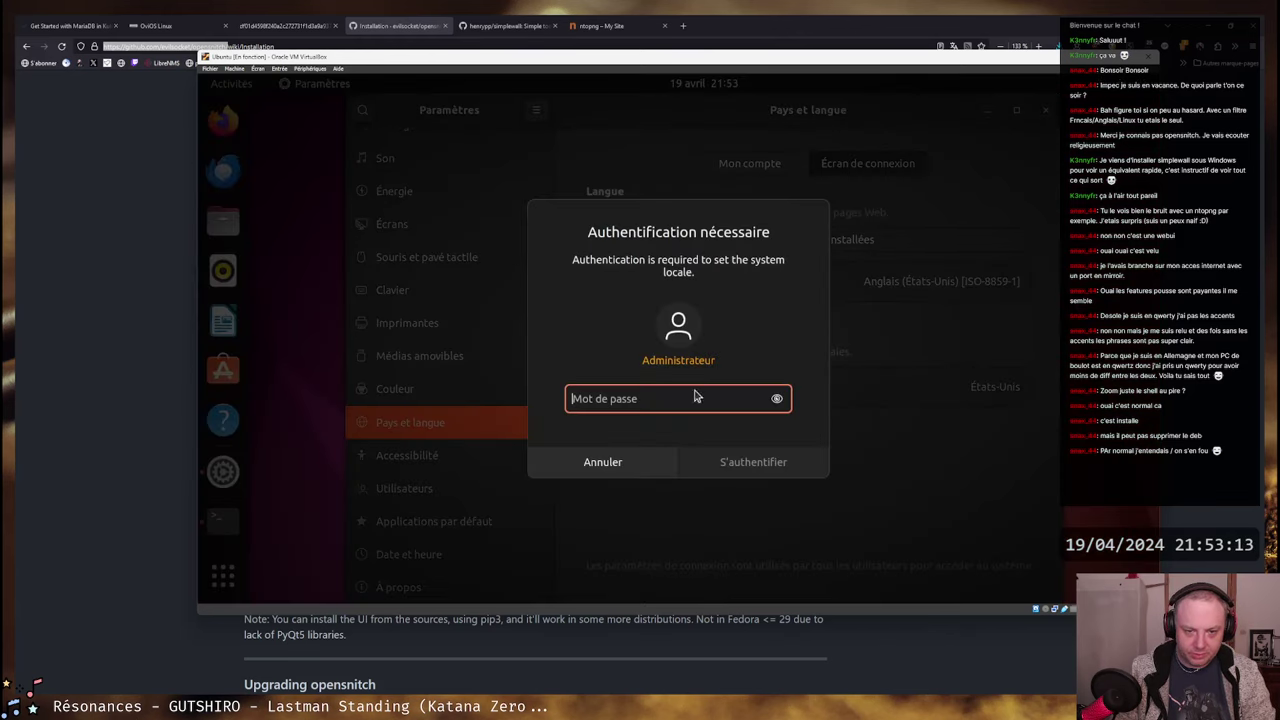
type("**********")
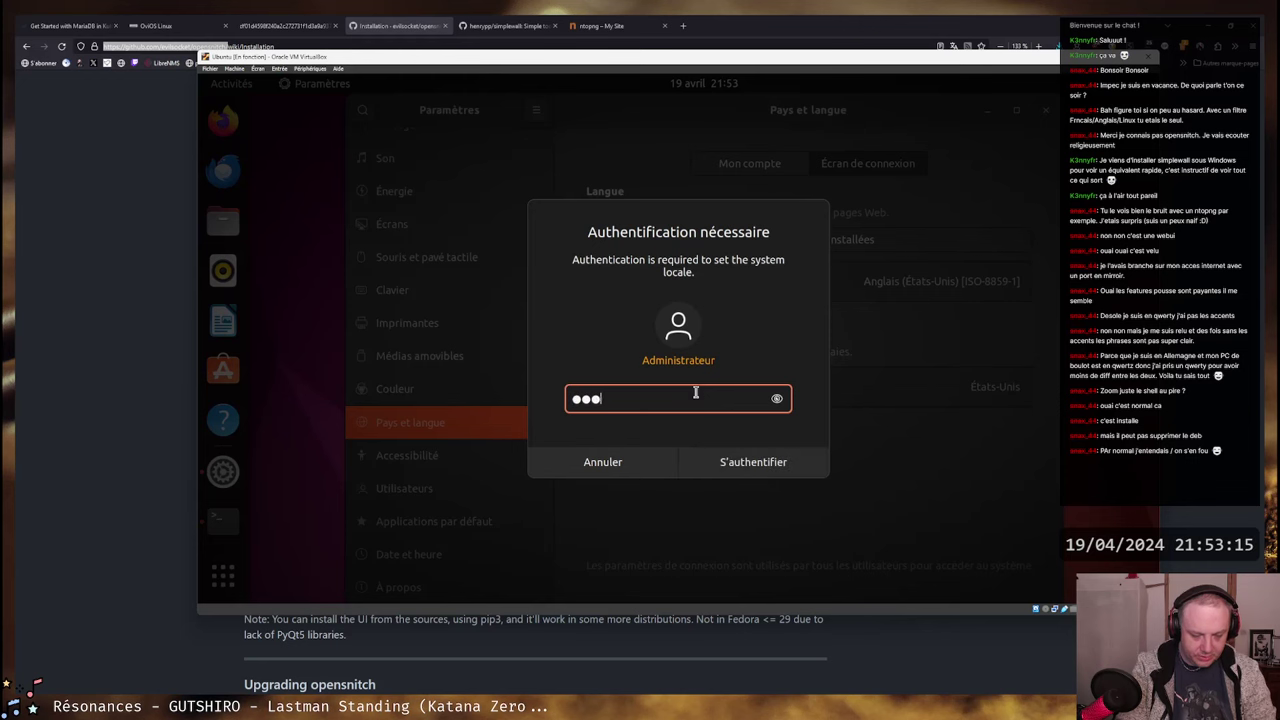
key("Return")
left_click(786, 278)
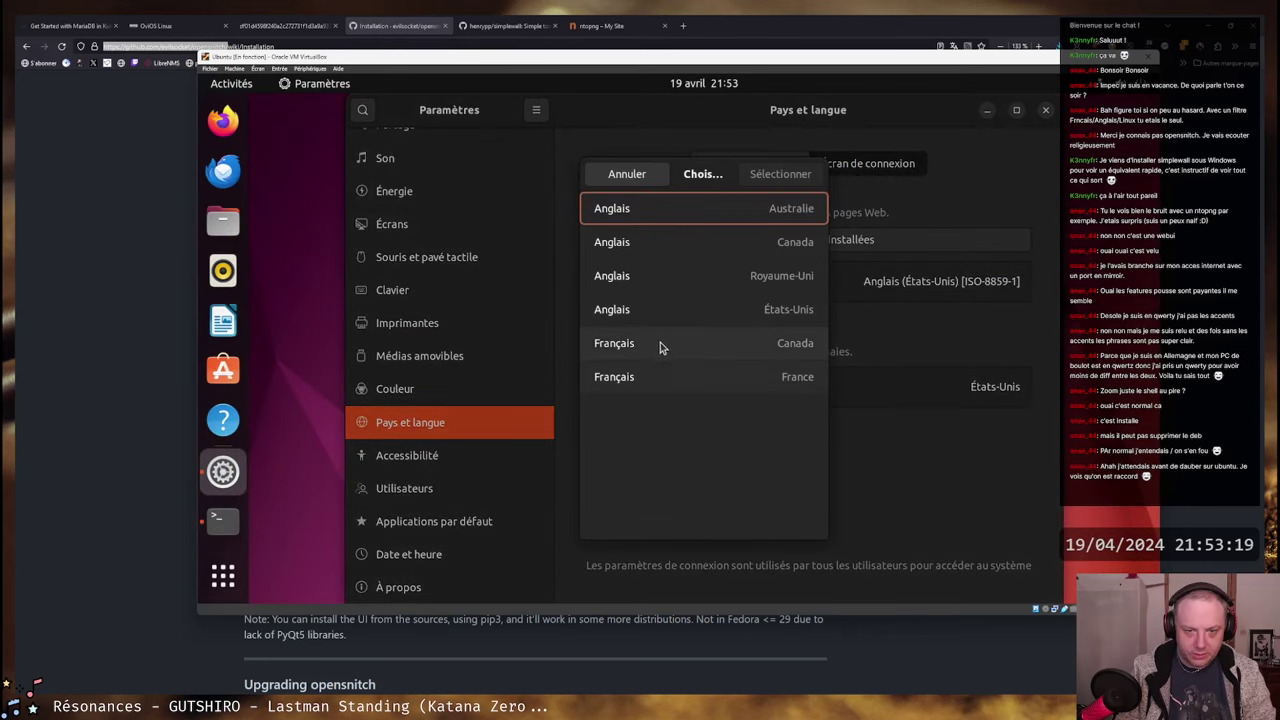
left_click(657, 376)
key("Tab")
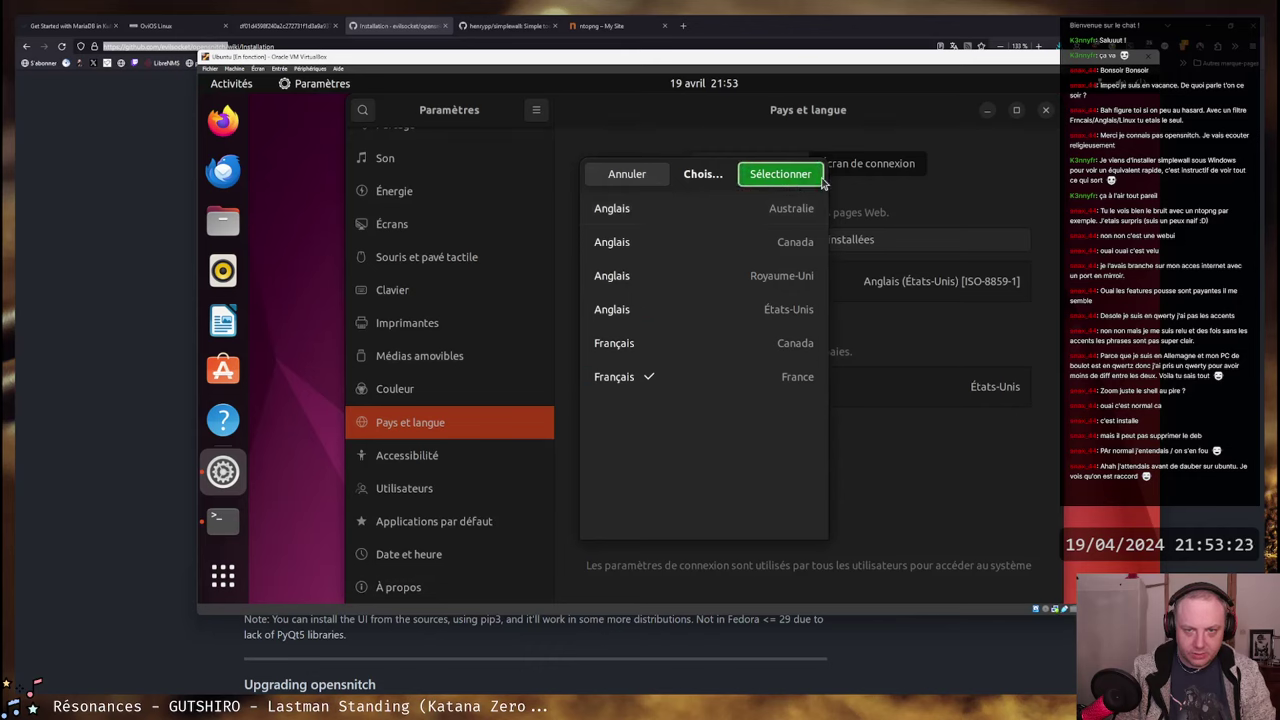
left_click(776, 178)
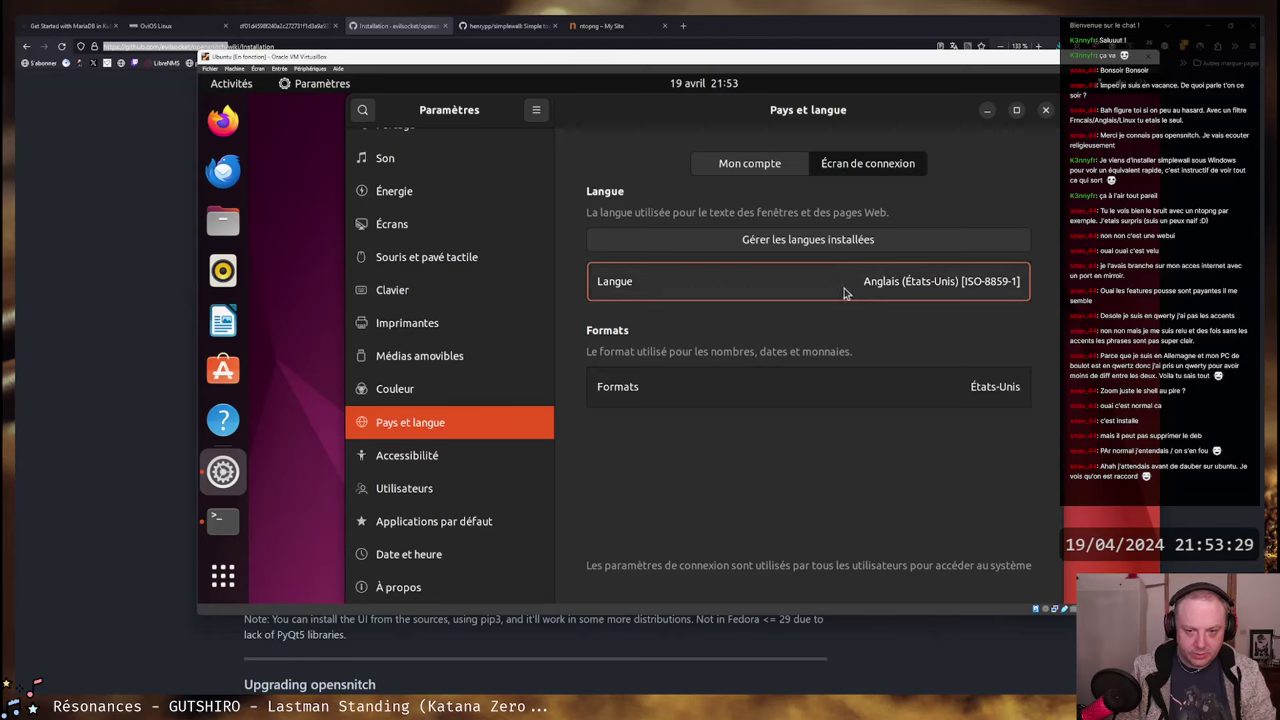
- Compare the login screen language choice against the user account's language settings
left_click(845, 291)
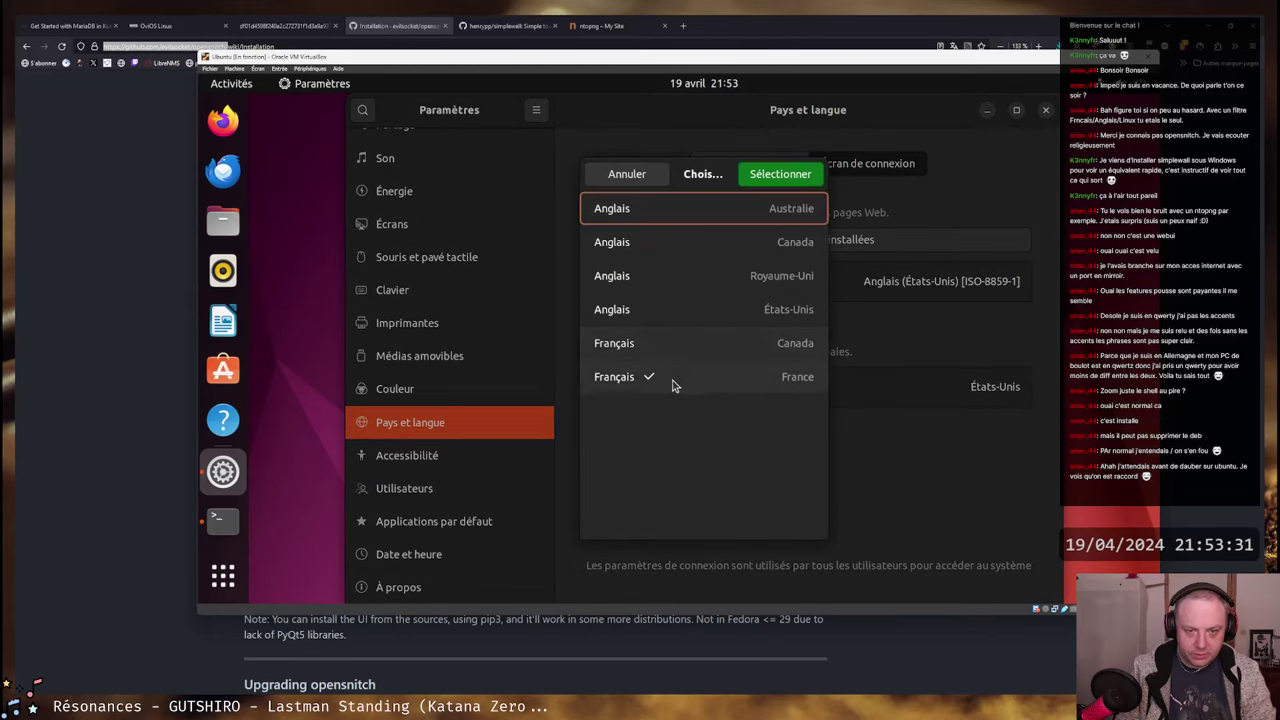
key("Escape")
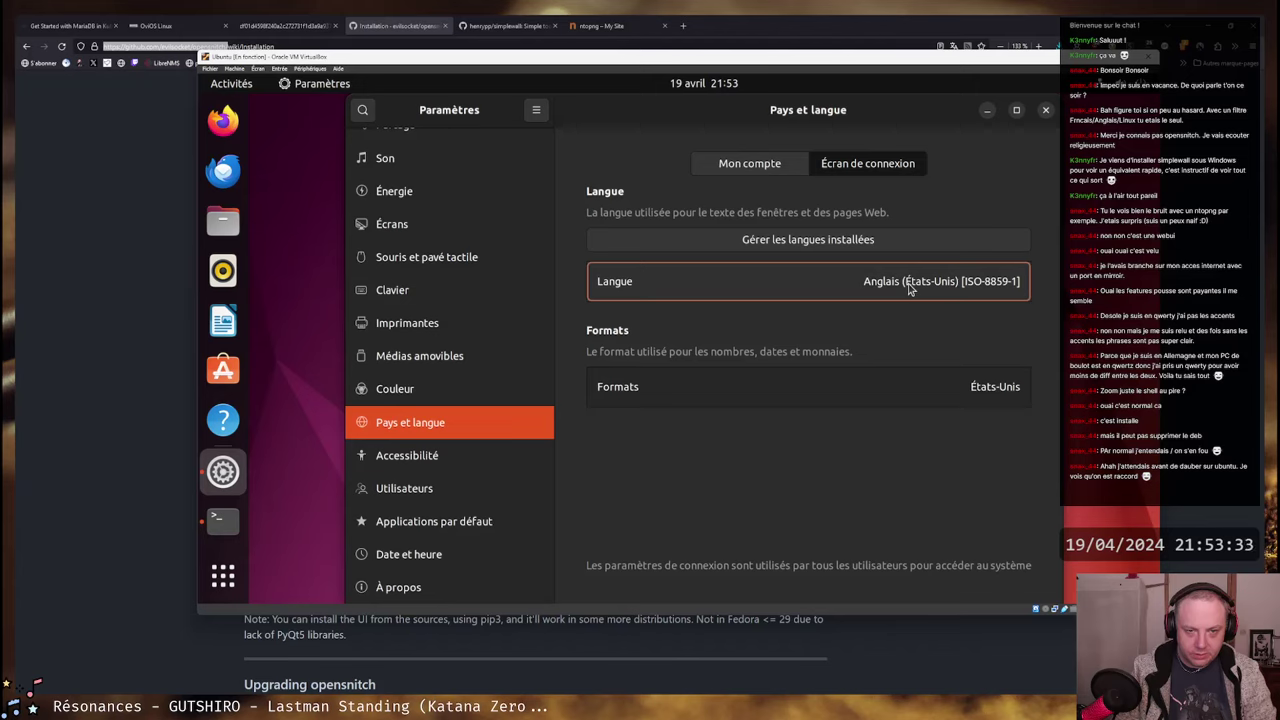
left_click(729, 163)
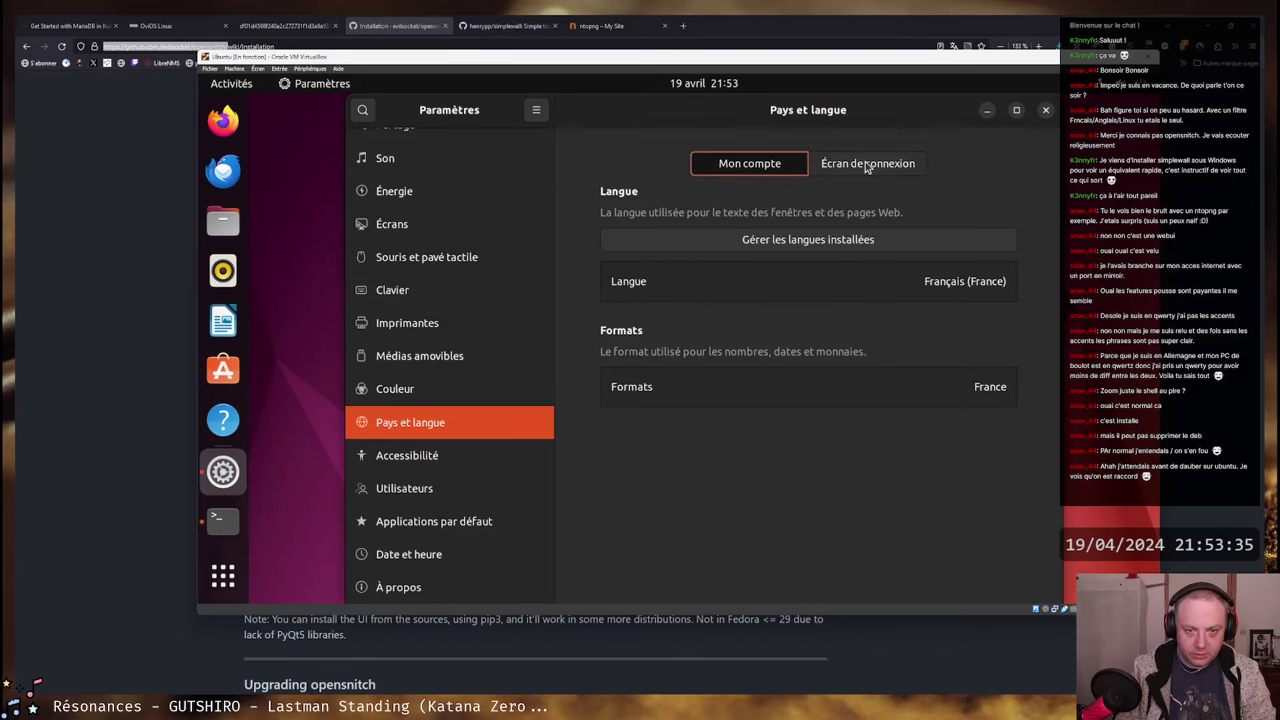
left_click(867, 166)
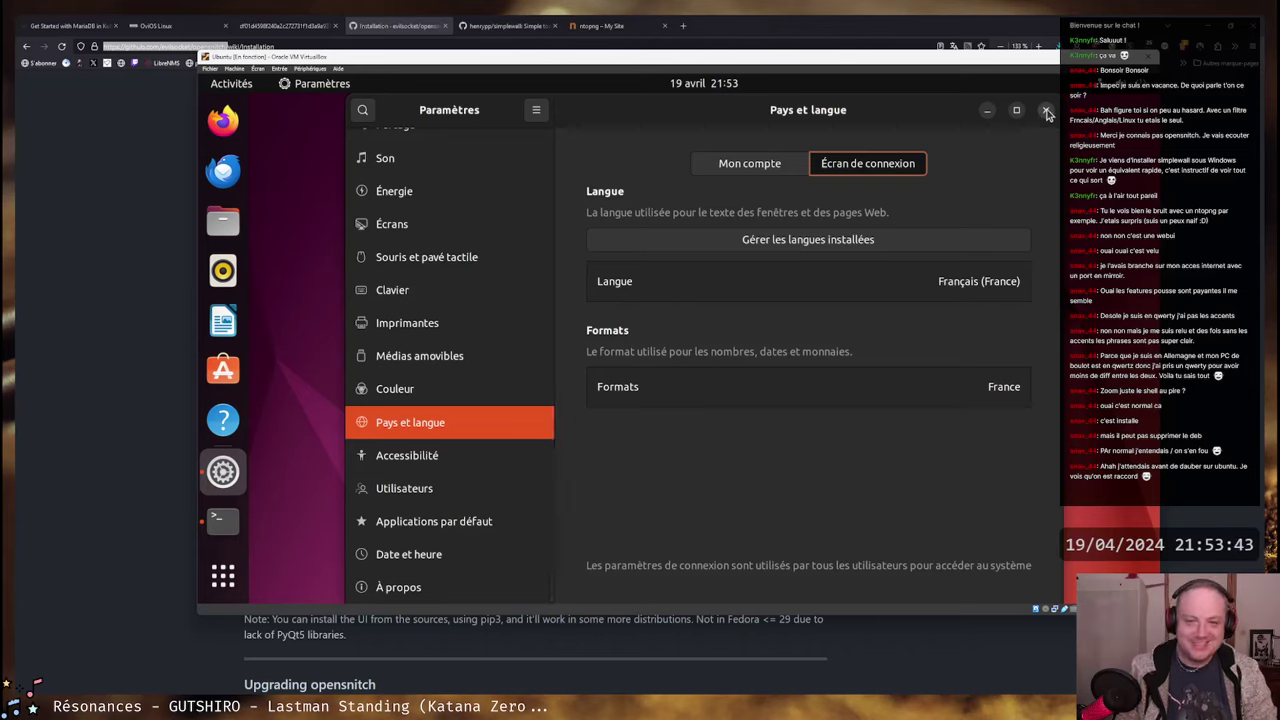
- Close Settings and print $XDG_SESSION_TYPE after fixing a typo, showing x11
left_click(1046, 111)
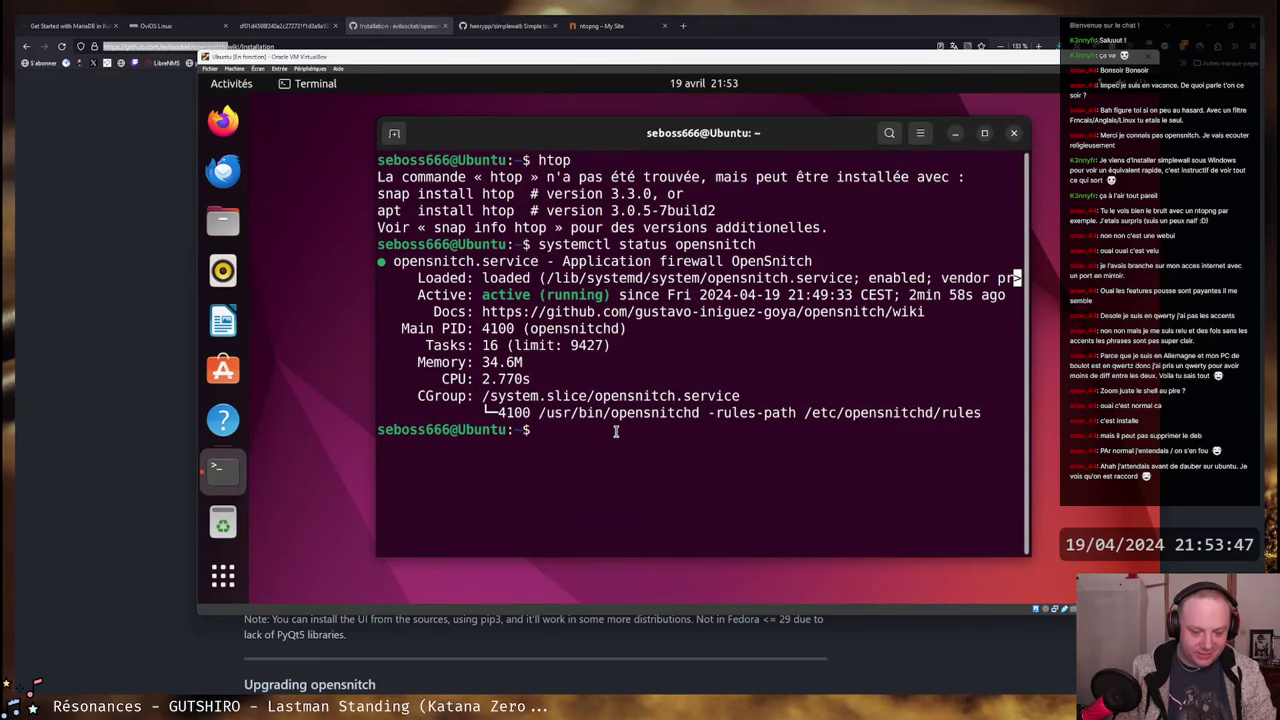
type("echo XD")
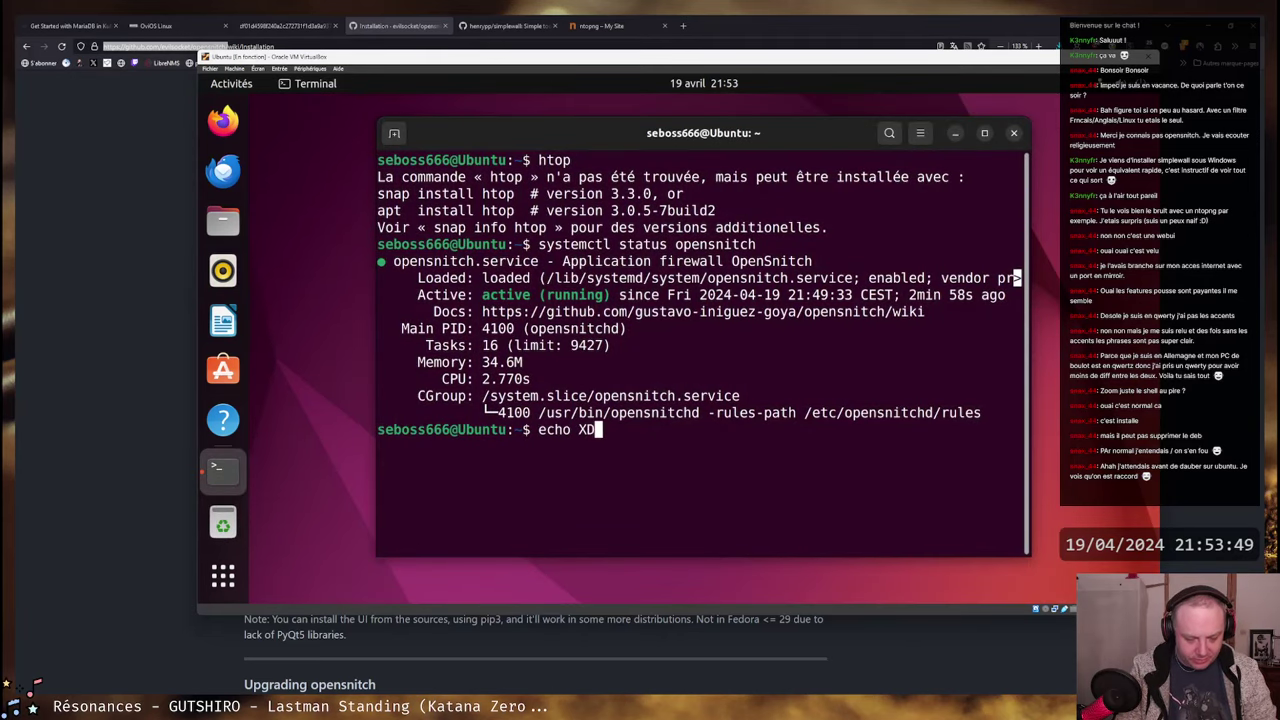
type("G_SESSIOON_")
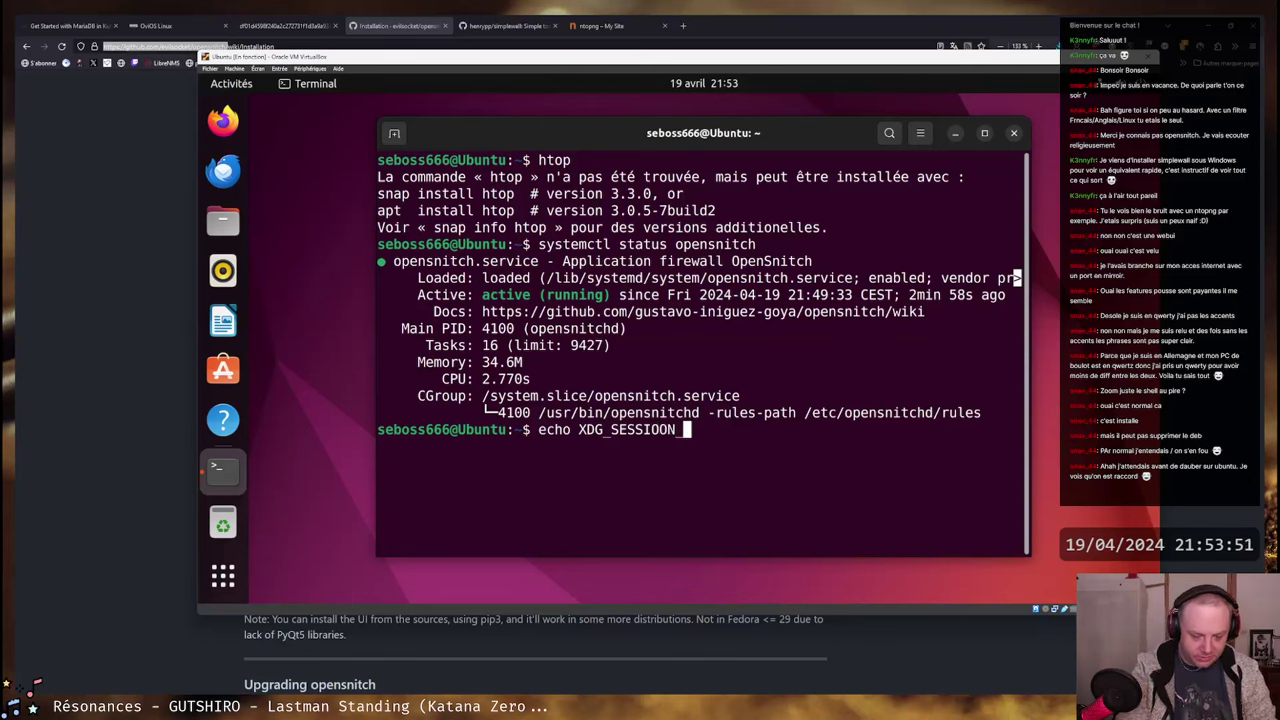
type("TYPE")
key("Return")
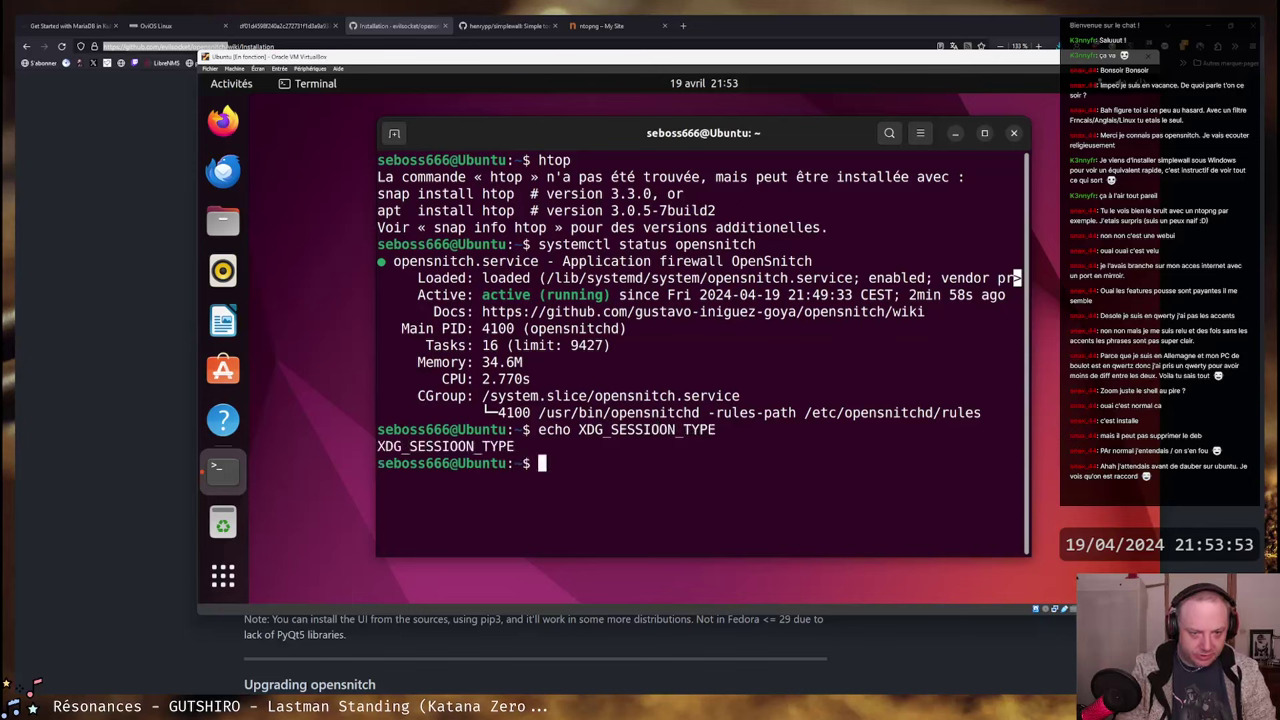
key("Up")
key("ctrl+Left")
key("Left")
key("Left")
key("Left")
key("BackSpace")
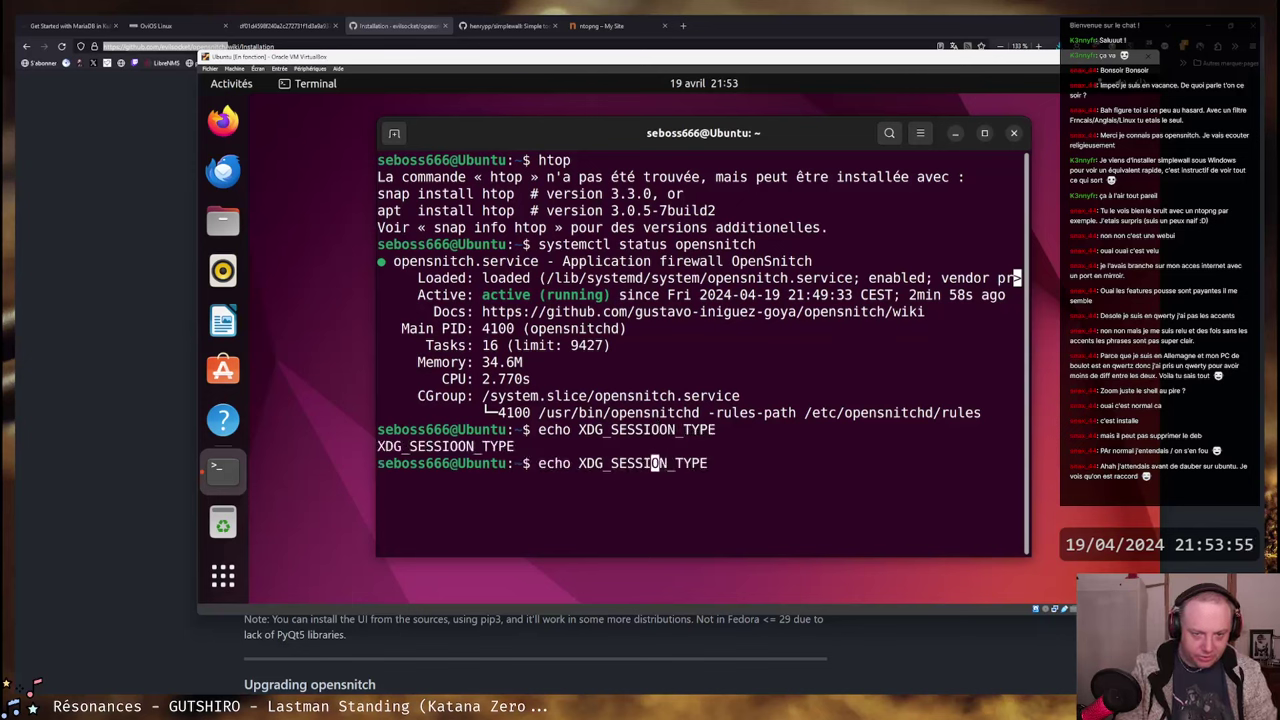
key("ctrl+Left")
key("ctrl+Left")
type("$")
key("Return")
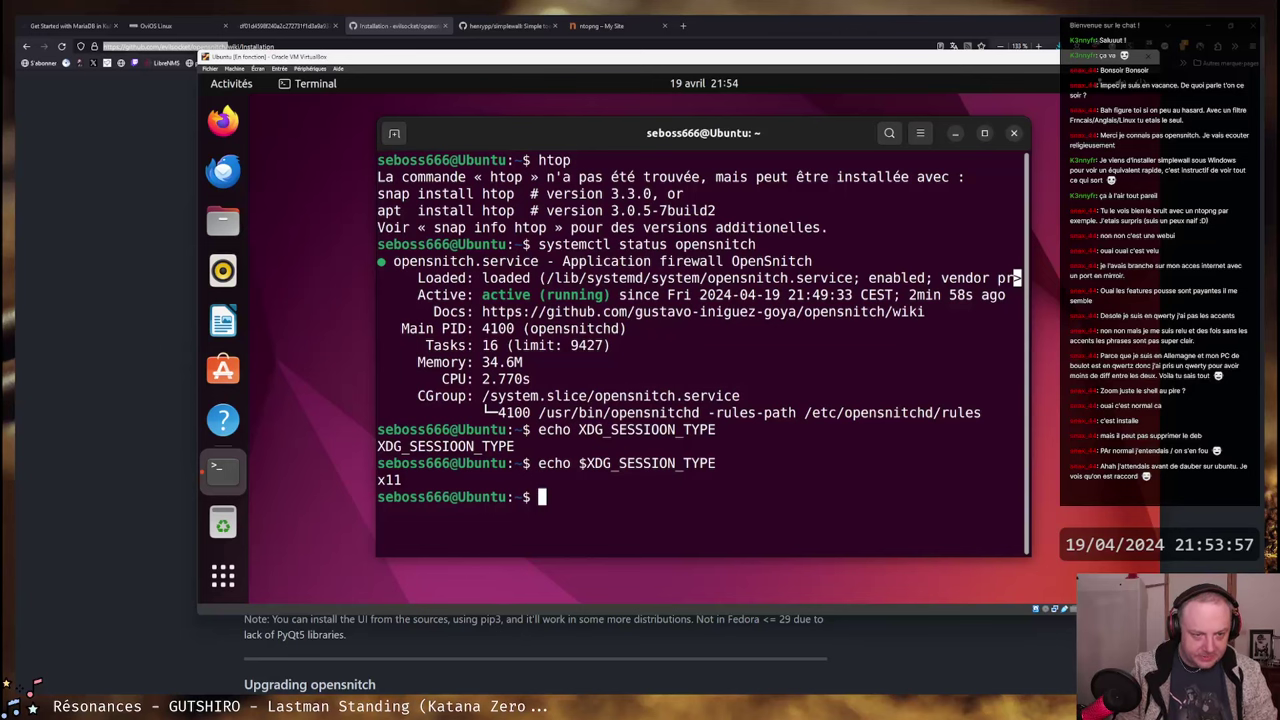
- Highlight the opensnitchd command line and the service status output, then clear the selections
mouse_move(706, 139)
left_mouse_down()
mouse_move(628, 150)
mouse_move(688, 155)
left_mouse_up()
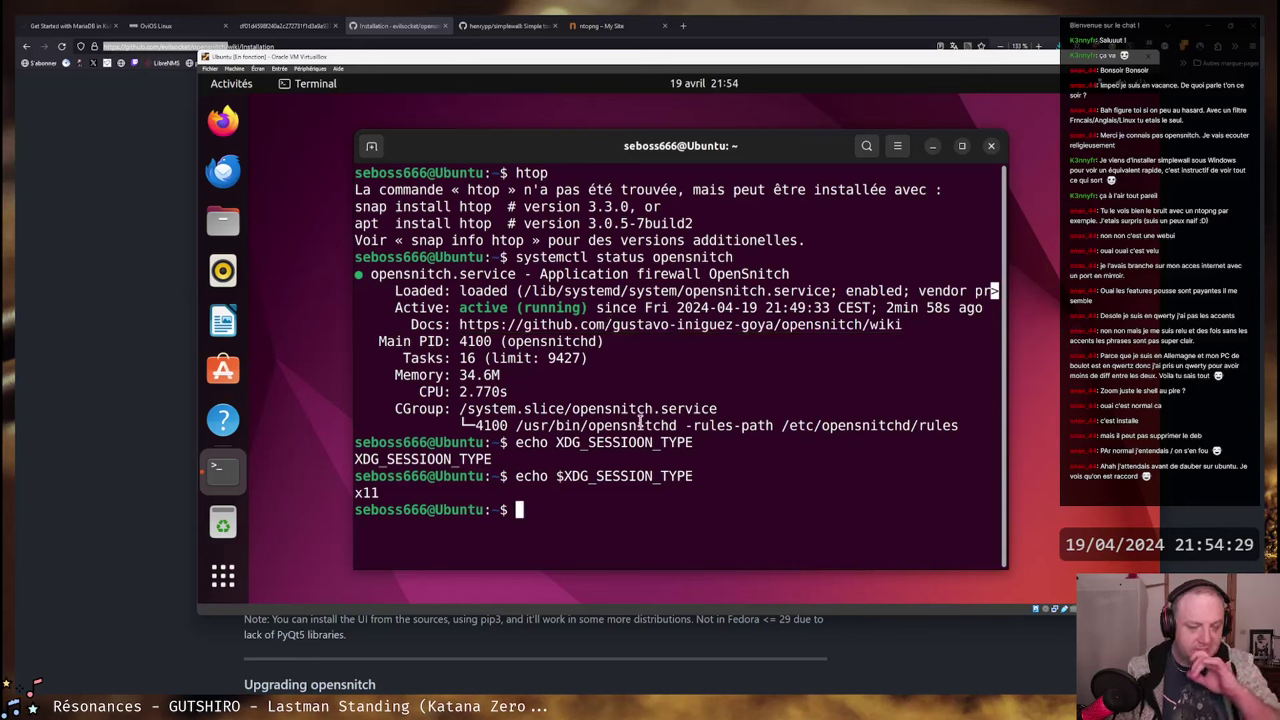
left_click_drag(516, 425, 955, 425)
left_click(722, 428)
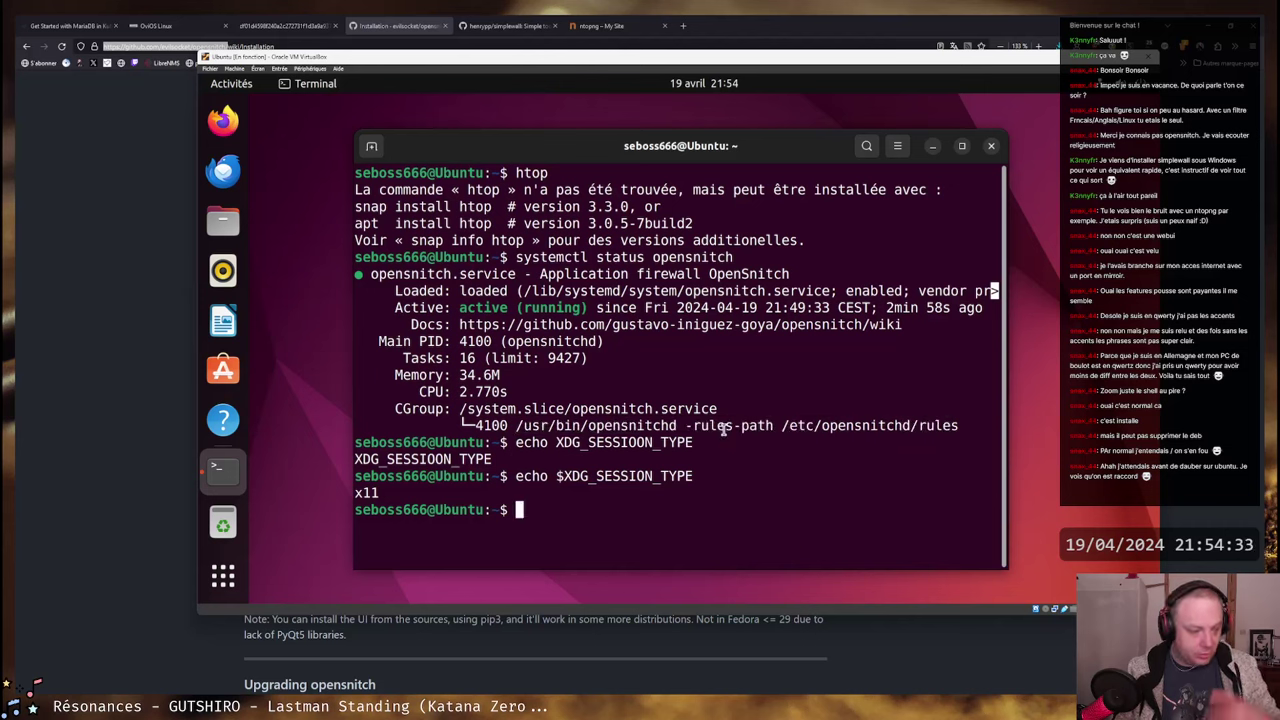
left_click_drag(516, 425, 955, 425)
left_click(607, 418)
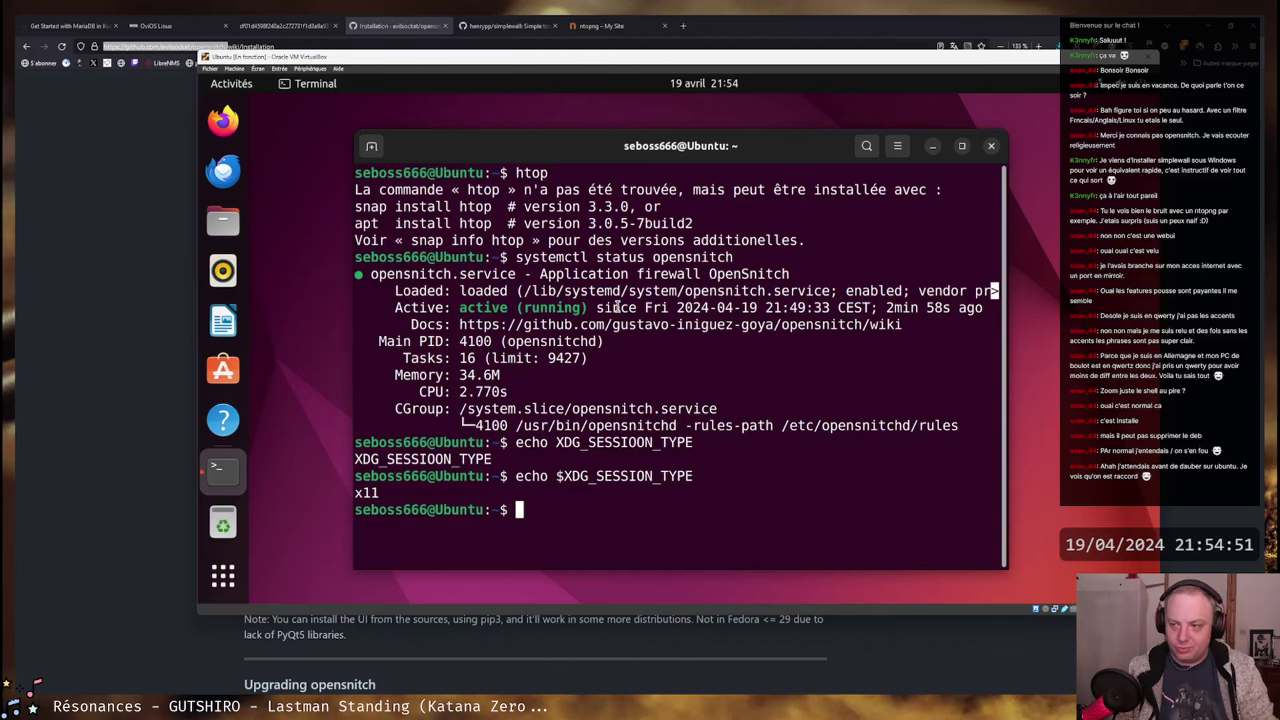
left_click_drag(716, 408, 408, 198)
left_click(487, 206)
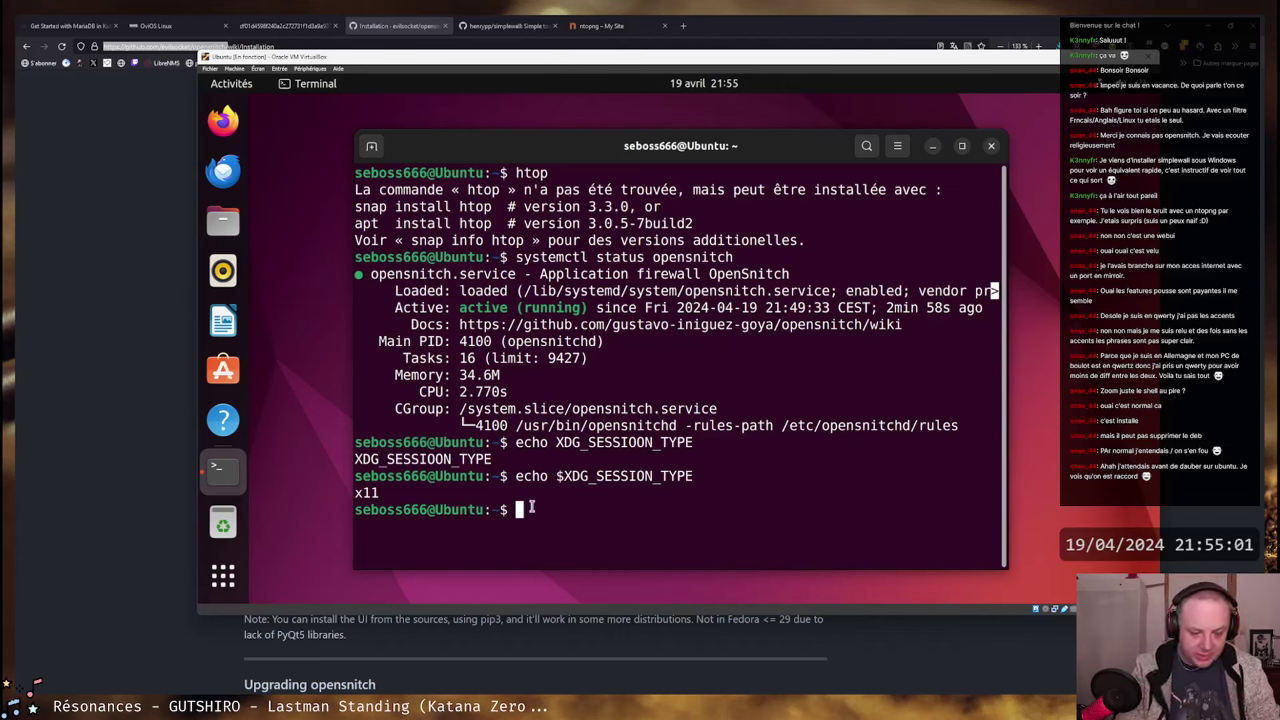
- Run opensnitch-ui via Tab completion; it reports the GUI is already running
type("python3")
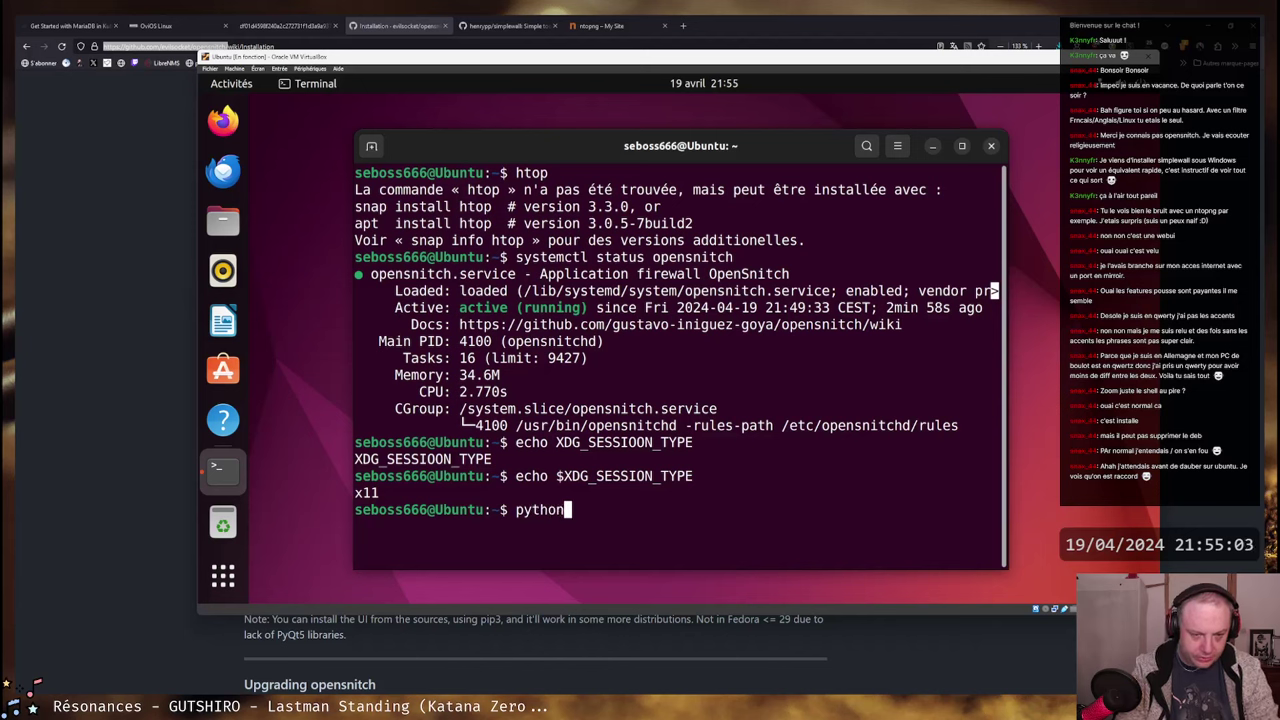
key("Tab")
key("Tab")
type("-")
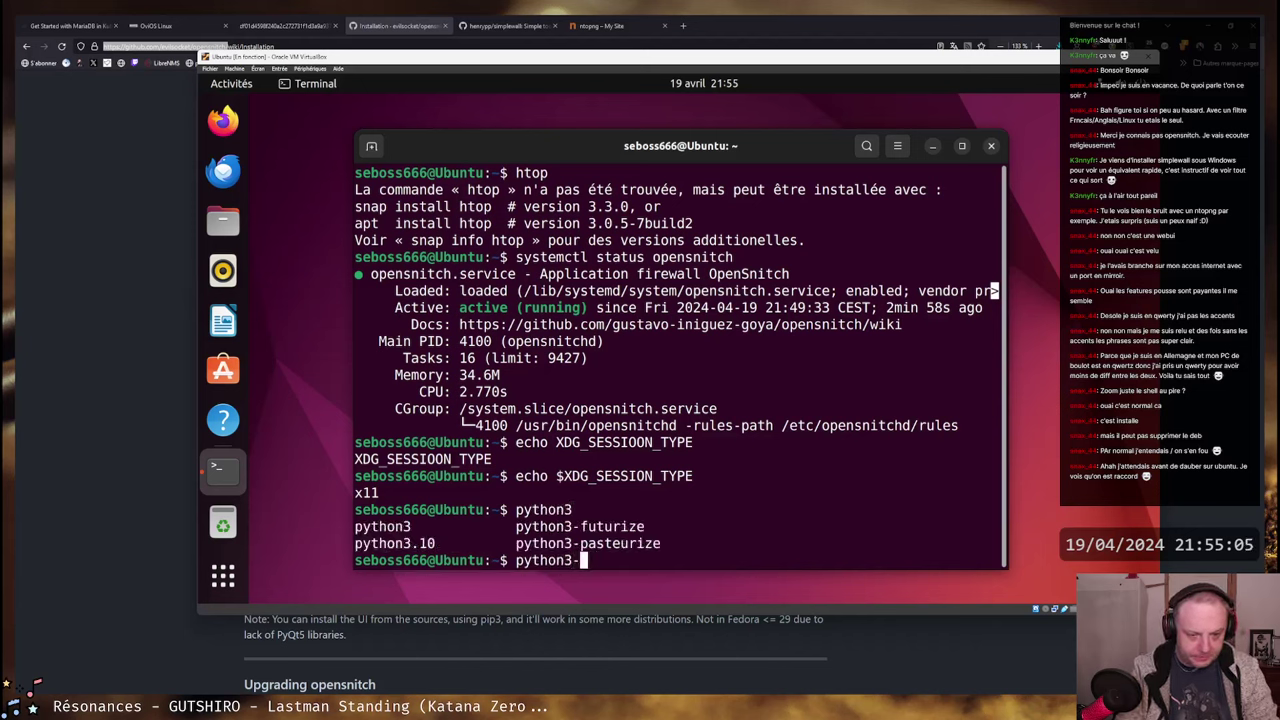
key("Tab")
key("Tab")
key("Tab")
key("Tab")
key("BackSpace")
key("BackSpace")
key("BackSpace")
key("BackSpace")
key("BackSpace")
key("BackSpace")
key("BackSpace")
key("BackSpace")
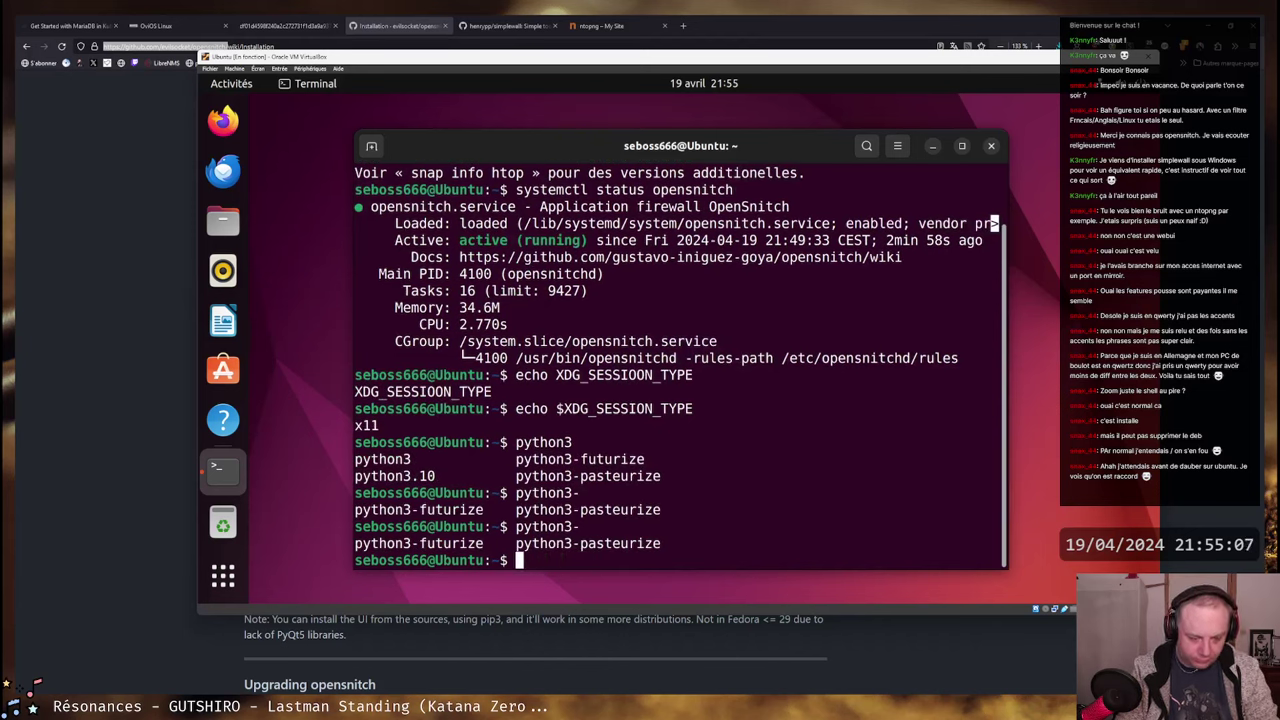
type("opensn")
key("Tab")
type("-")
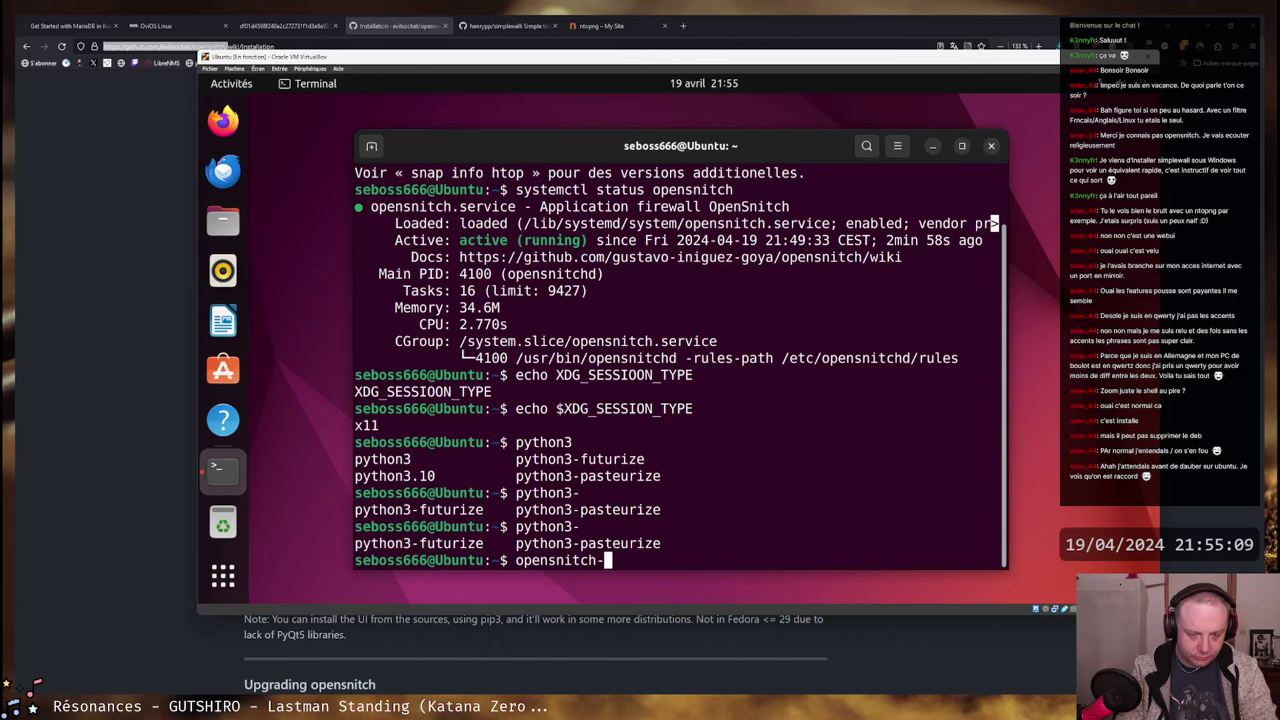
key("Tab")
key("Return")
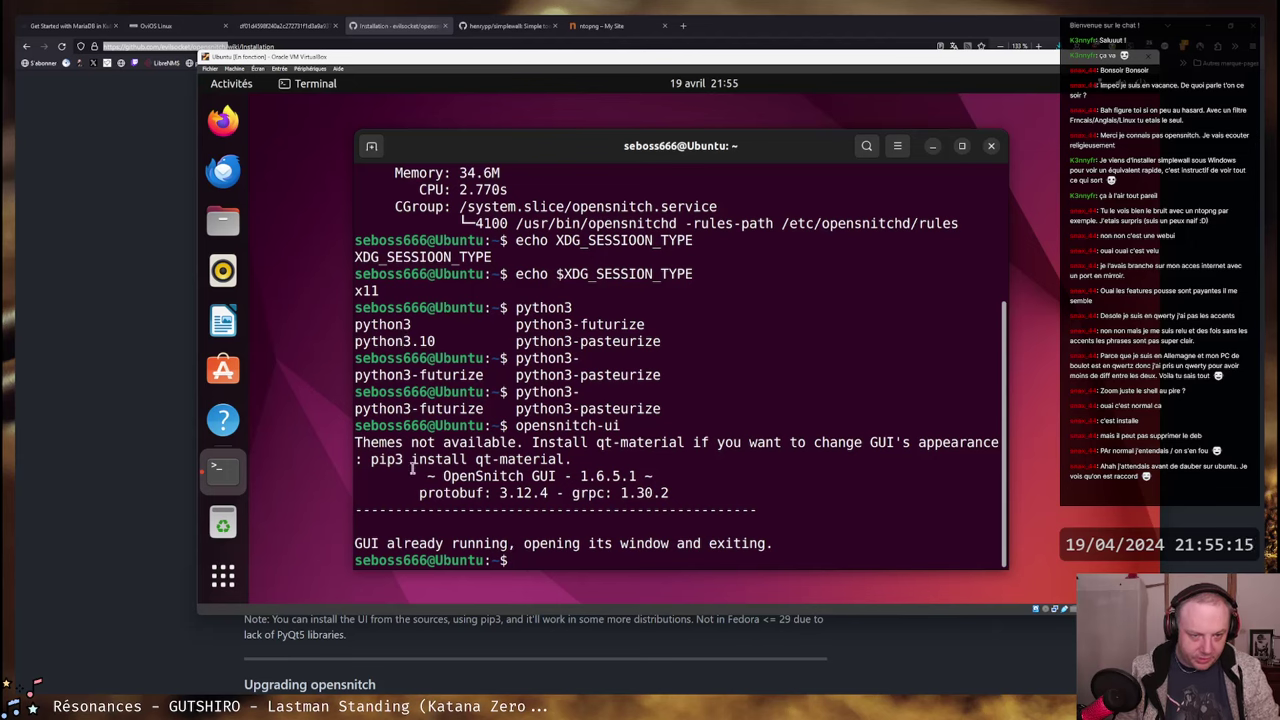
- Copy the word qt-material from the terminal output
left_click_drag(597, 444, 700, 444)
left_click(700, 444)
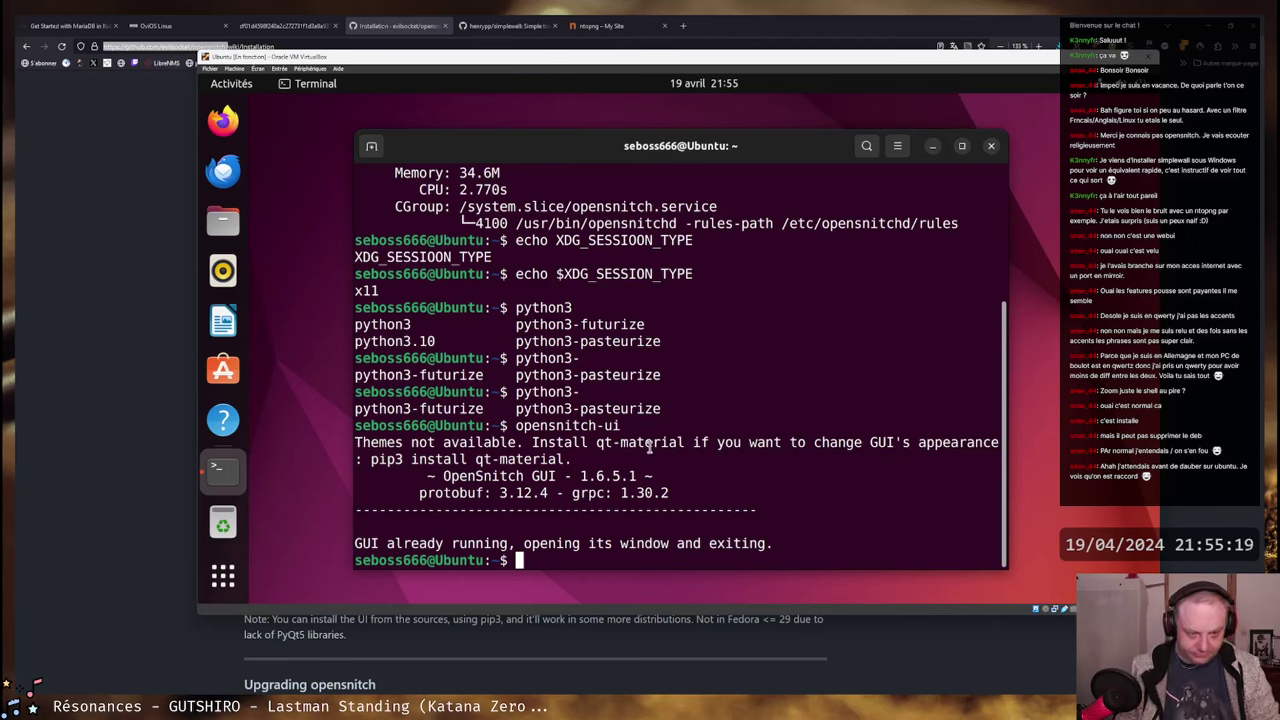
left_click_drag(597, 443, 686, 443)
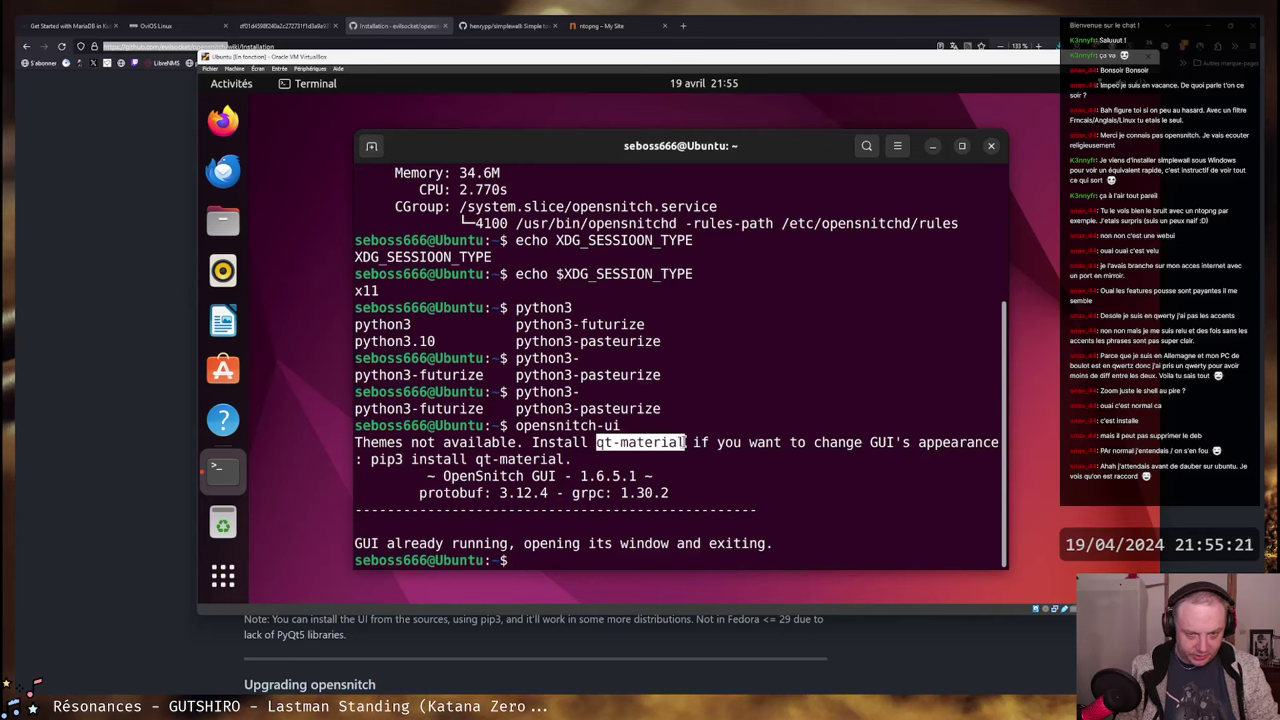
right_click(700, 445)
left_click(708, 462)
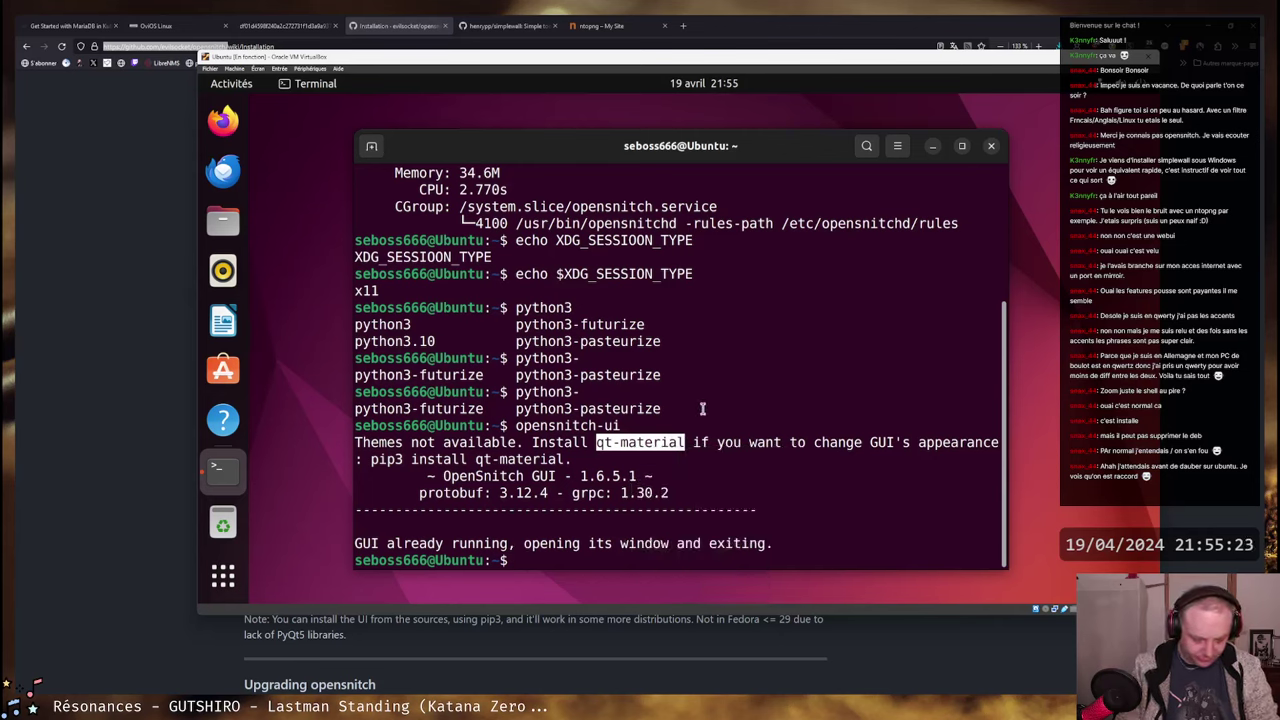
- Search apt for the qt-material package
type("apt search")
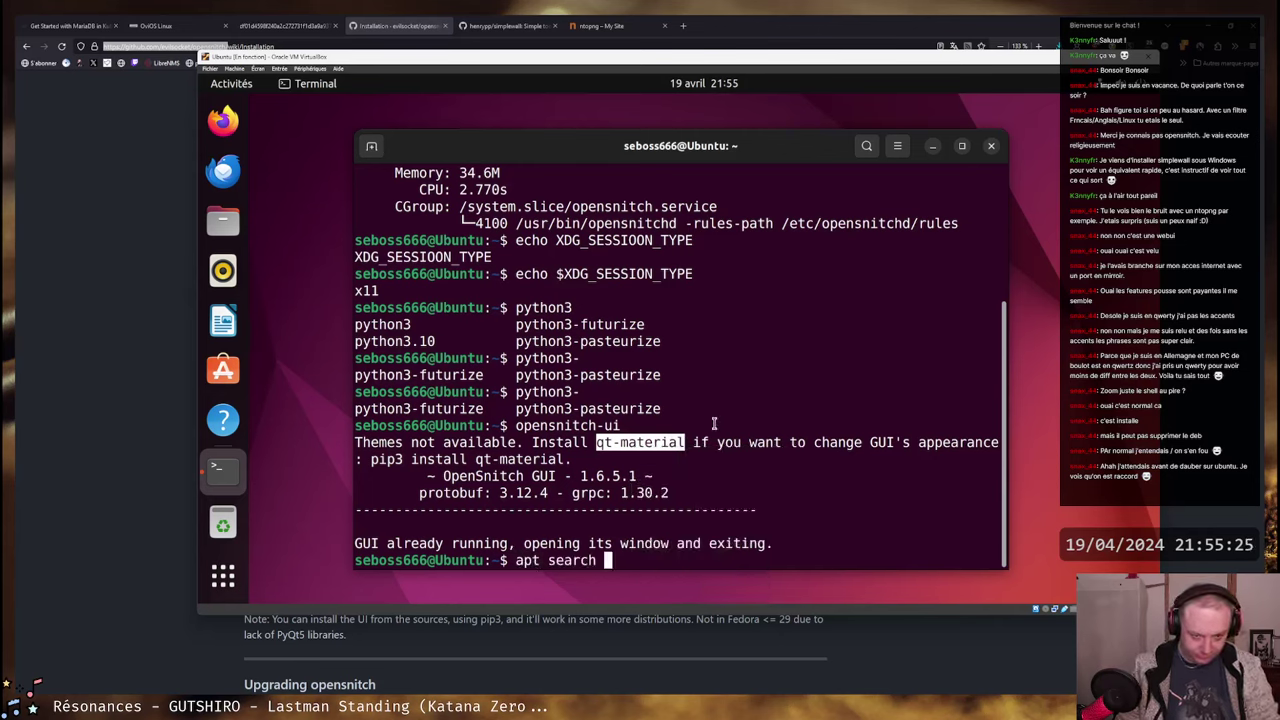
right_click(742, 427)
left_click(779, 471)
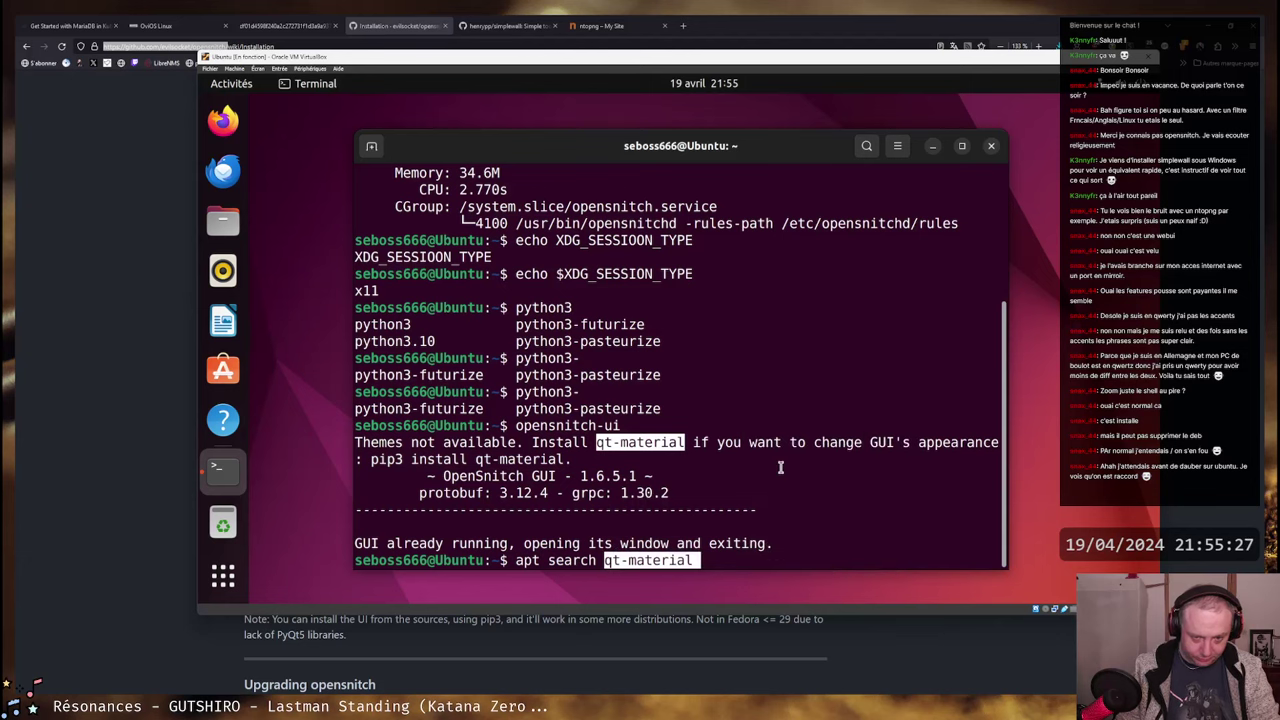
key("Return")
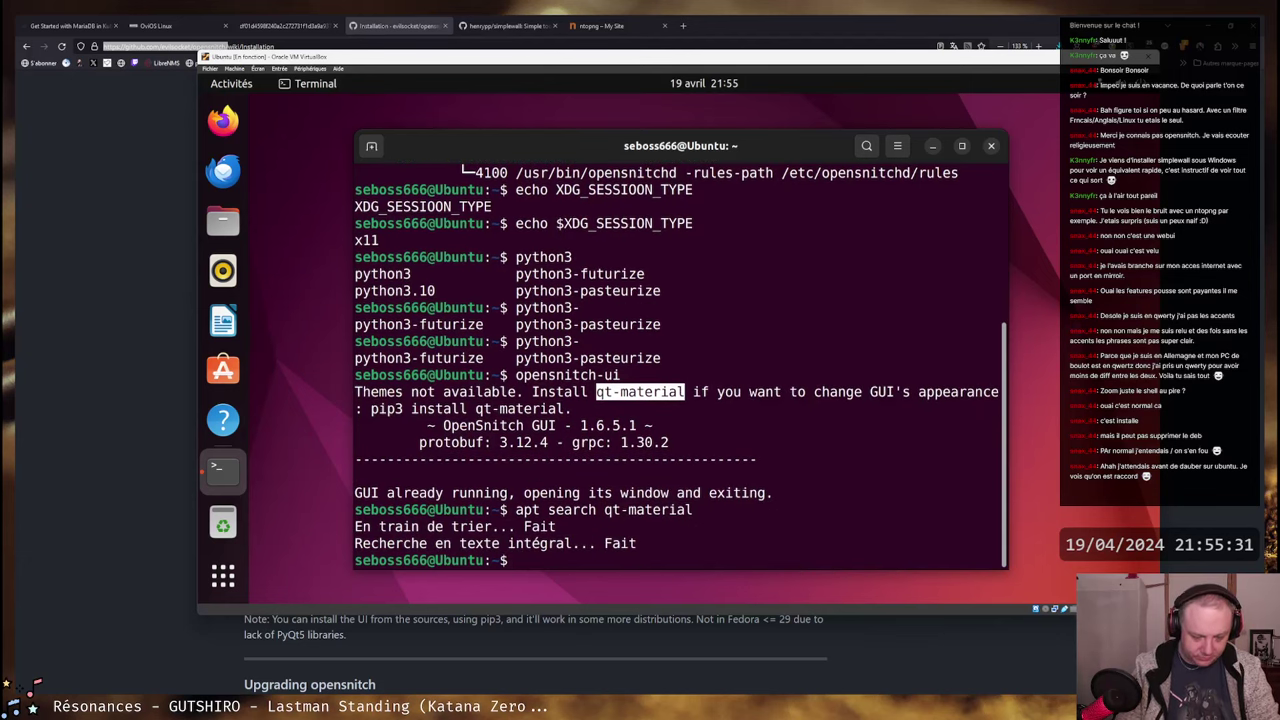
- Switch to the root account with su -
type("apt inst")
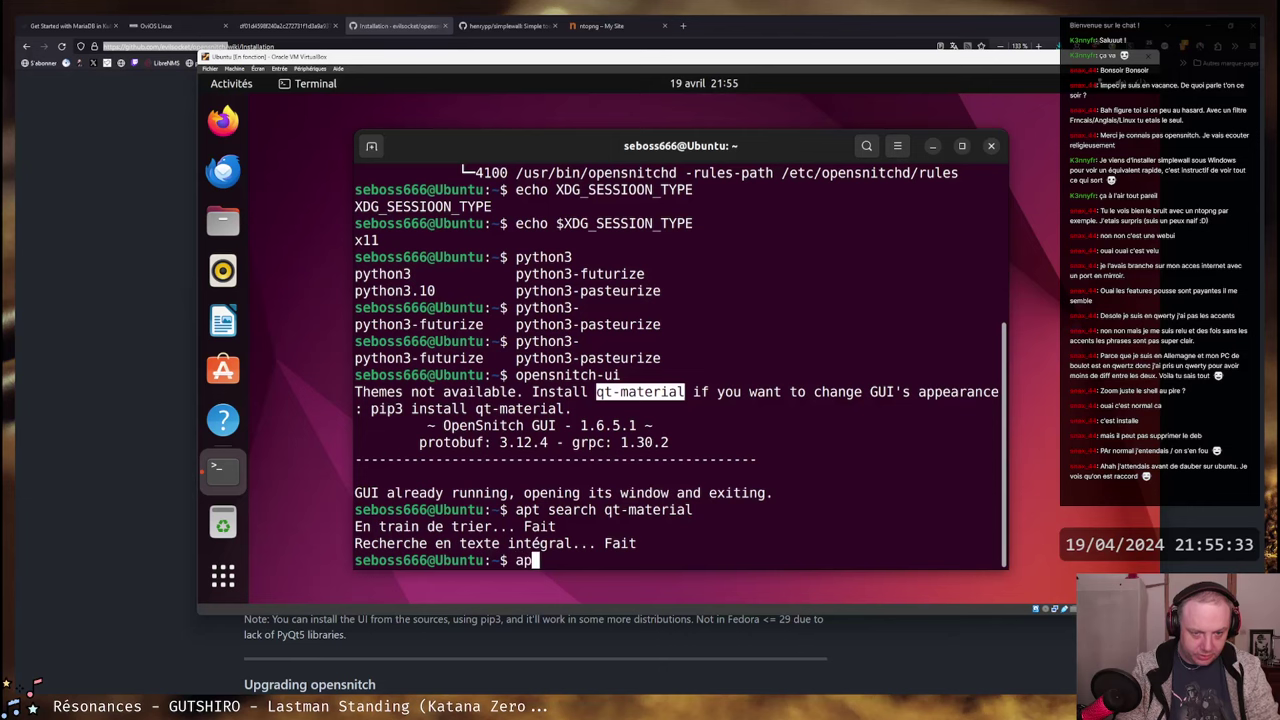
key("BackSpace")
key("BackSpace")
key("BackSpace")
key("BackSpace")
key("BackSpace")
key("BackSpace")
key("BackSpace")
key("BackSpace")
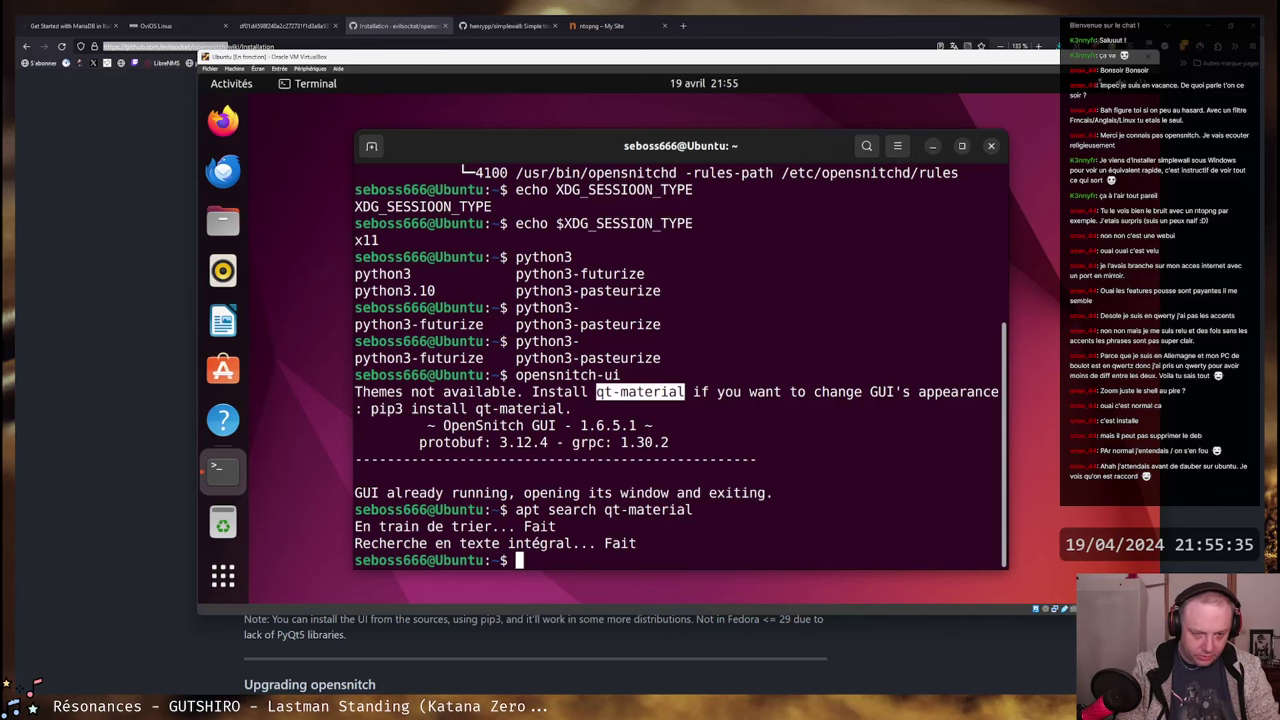
type("su -")
key("Return")
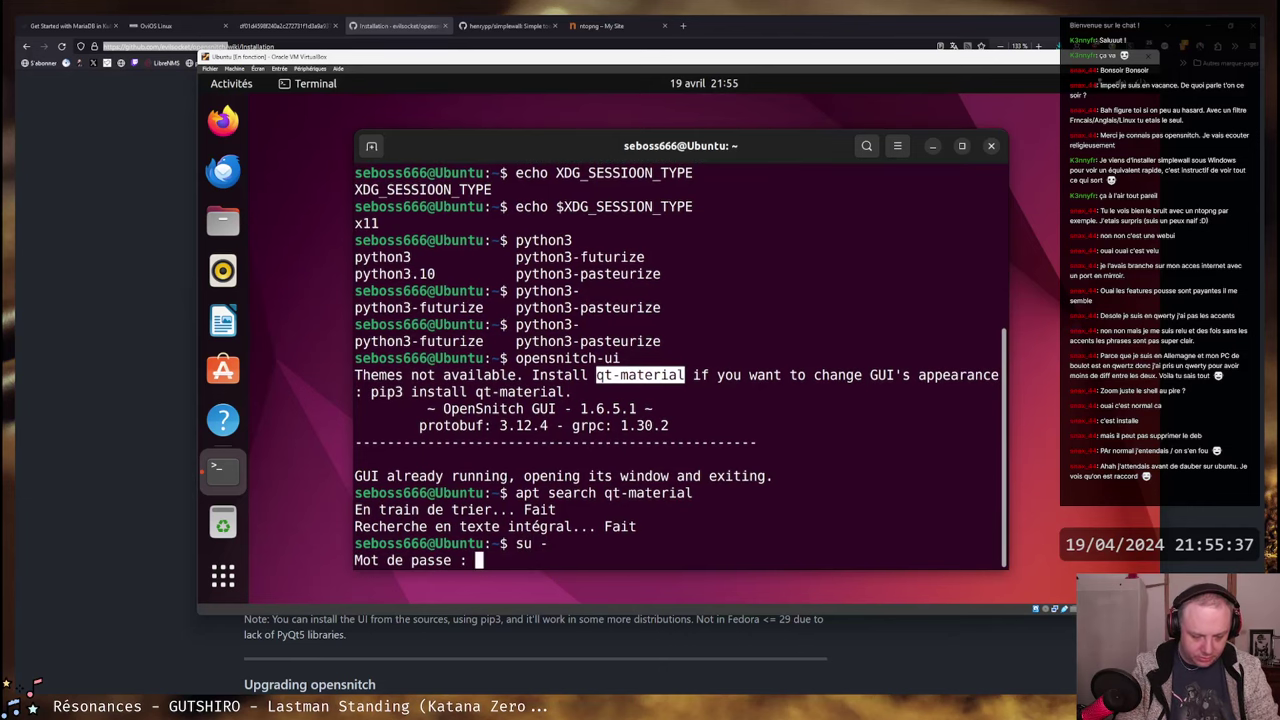
key("Return")
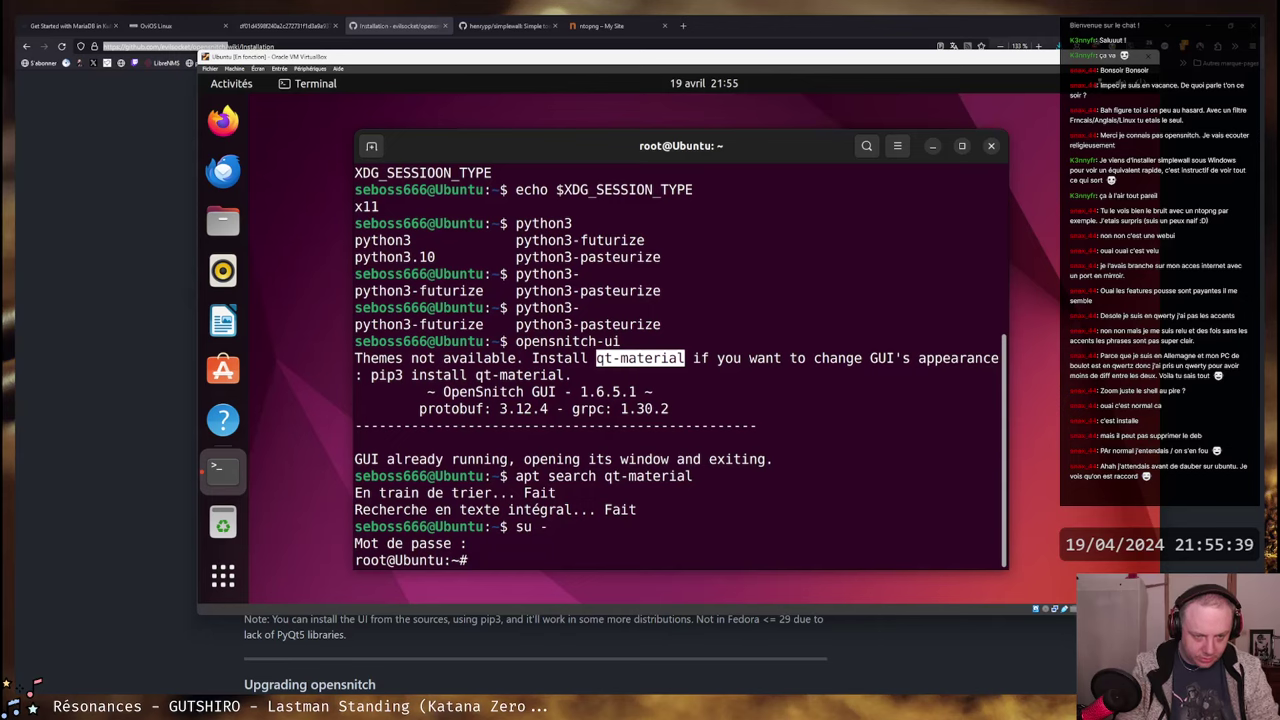
- Try 'pip install qt-material', then retry it as 'pip3 install qt-material'
type("pip ")
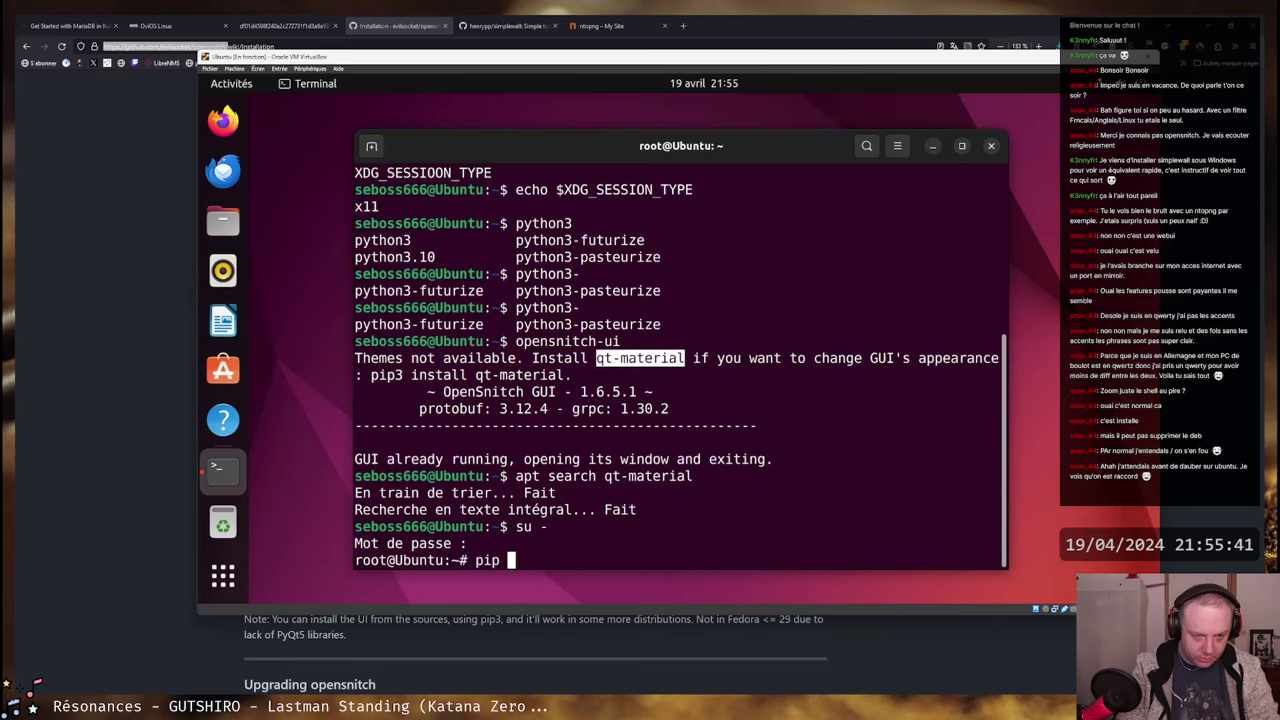
type("install qt-mat")
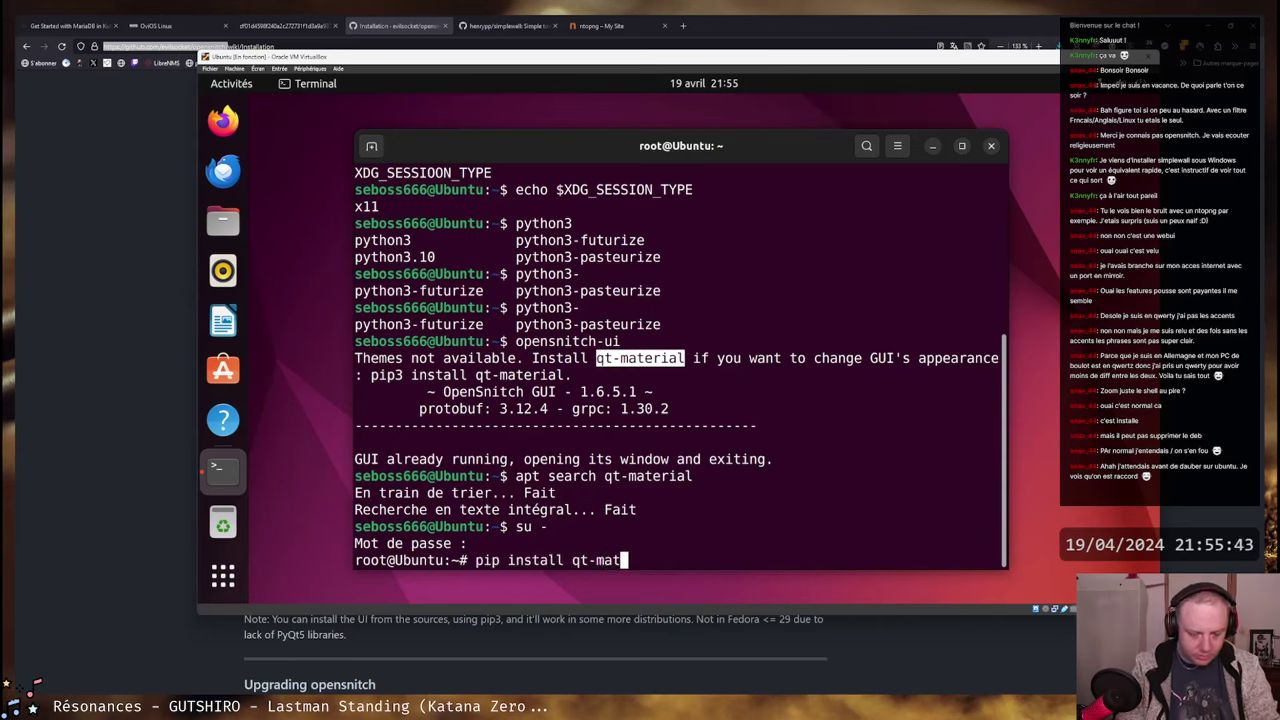
type("erial")
key("Return")
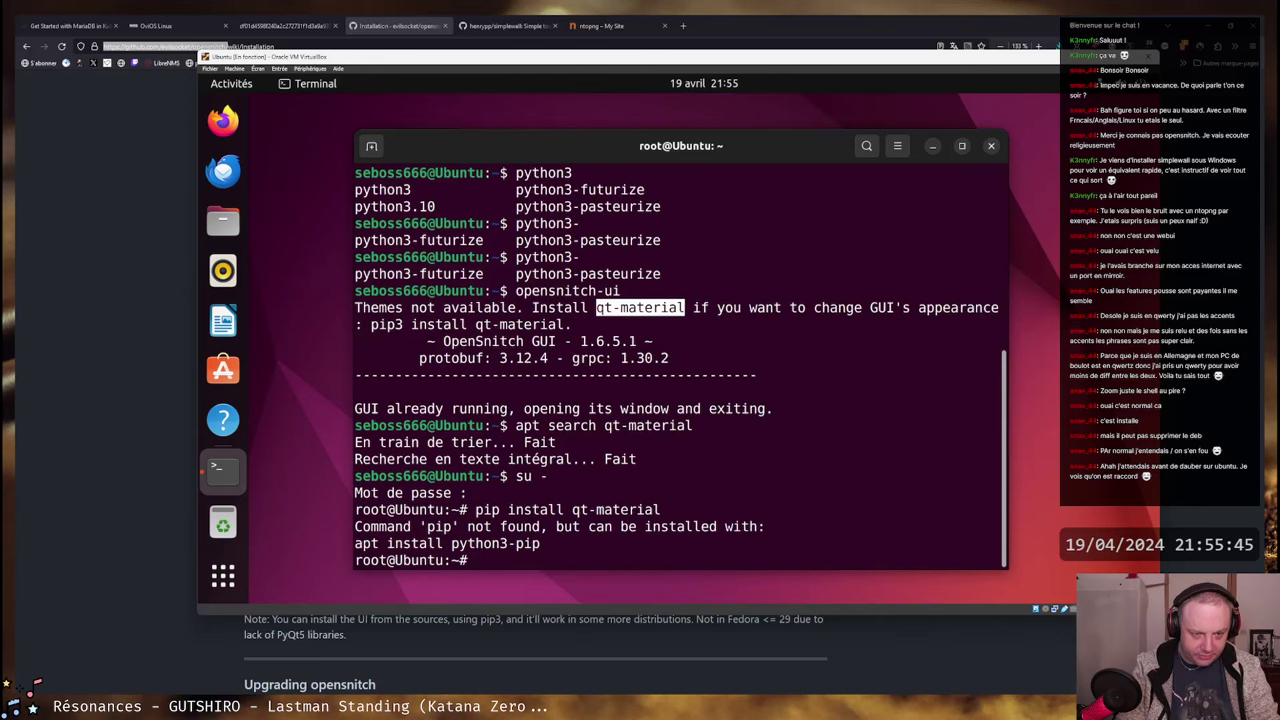
key("Up")
key("Home")
key("Right")
key("Right")
key("Right")
type("3")
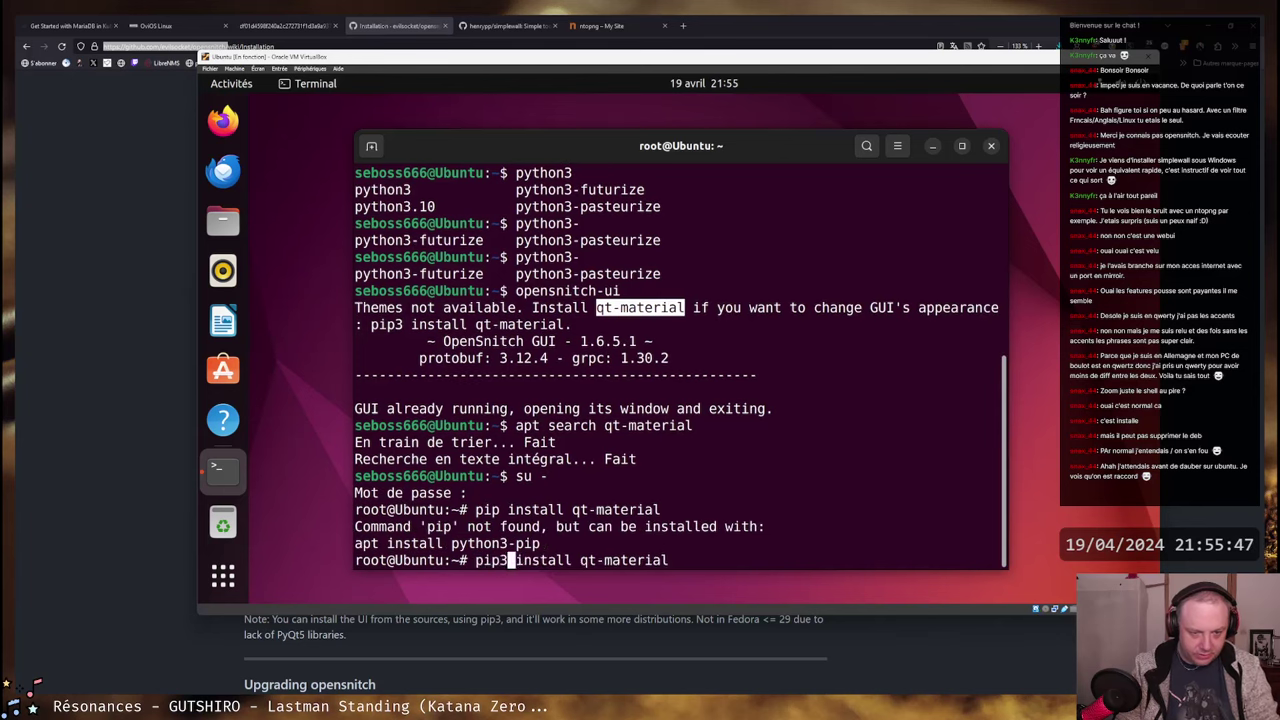
key("Return")
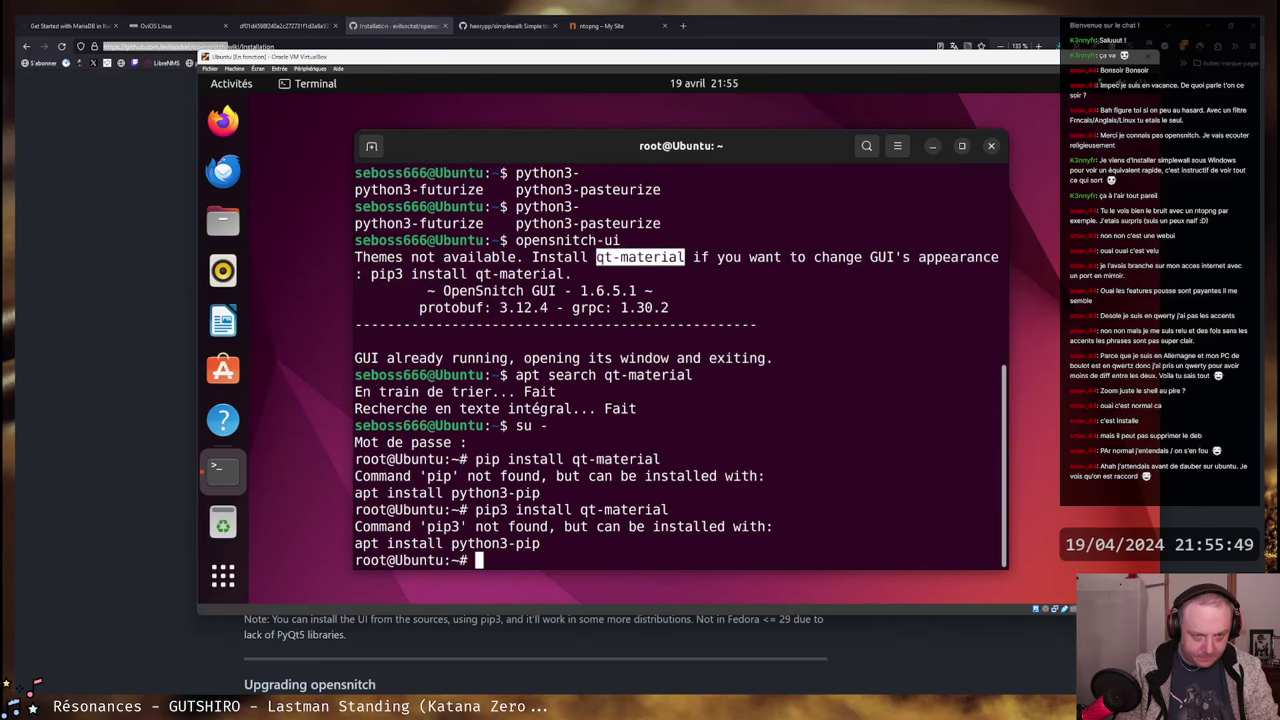
key("Return")
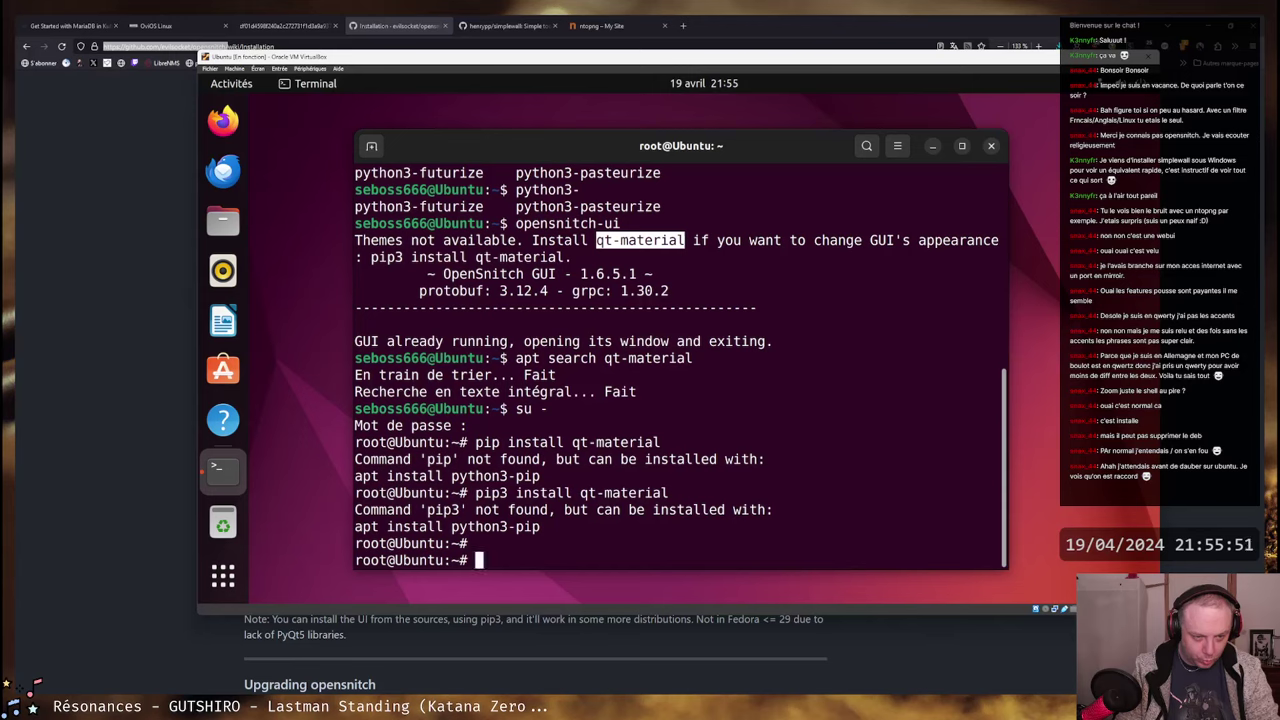
- Install python3-pip with apt, confirming the installation
type("ap")
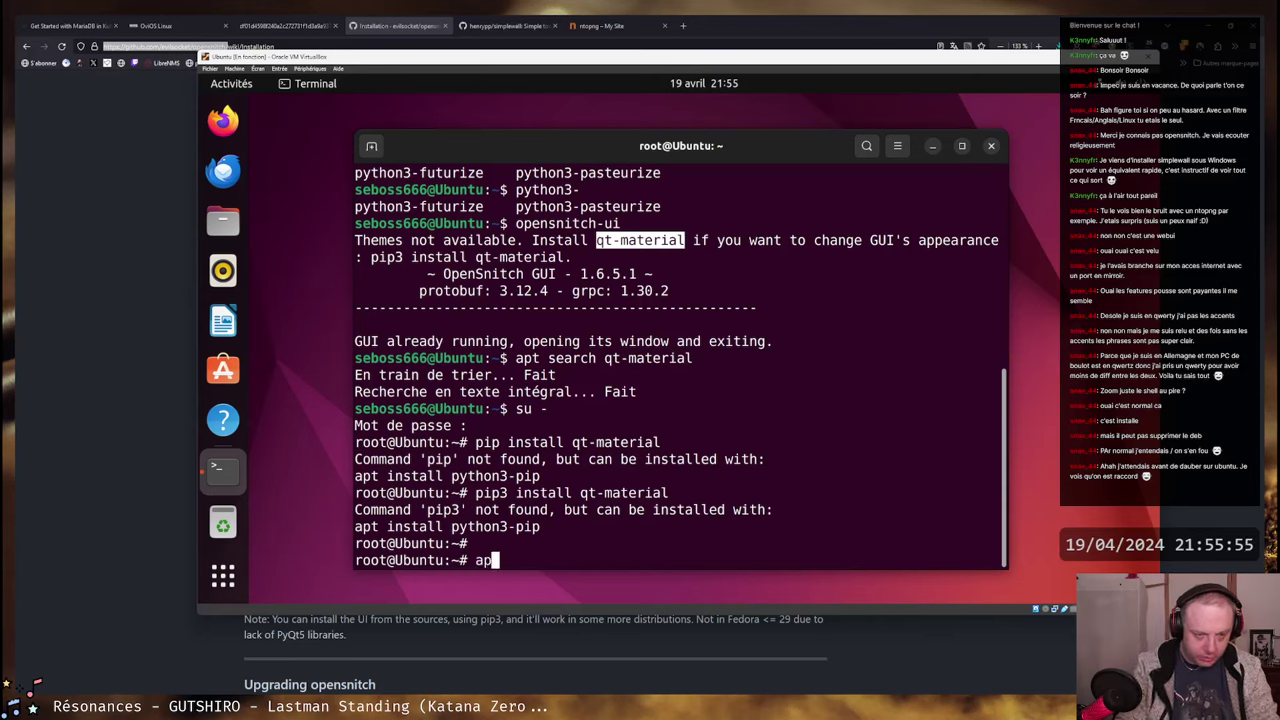
type("pt inst")
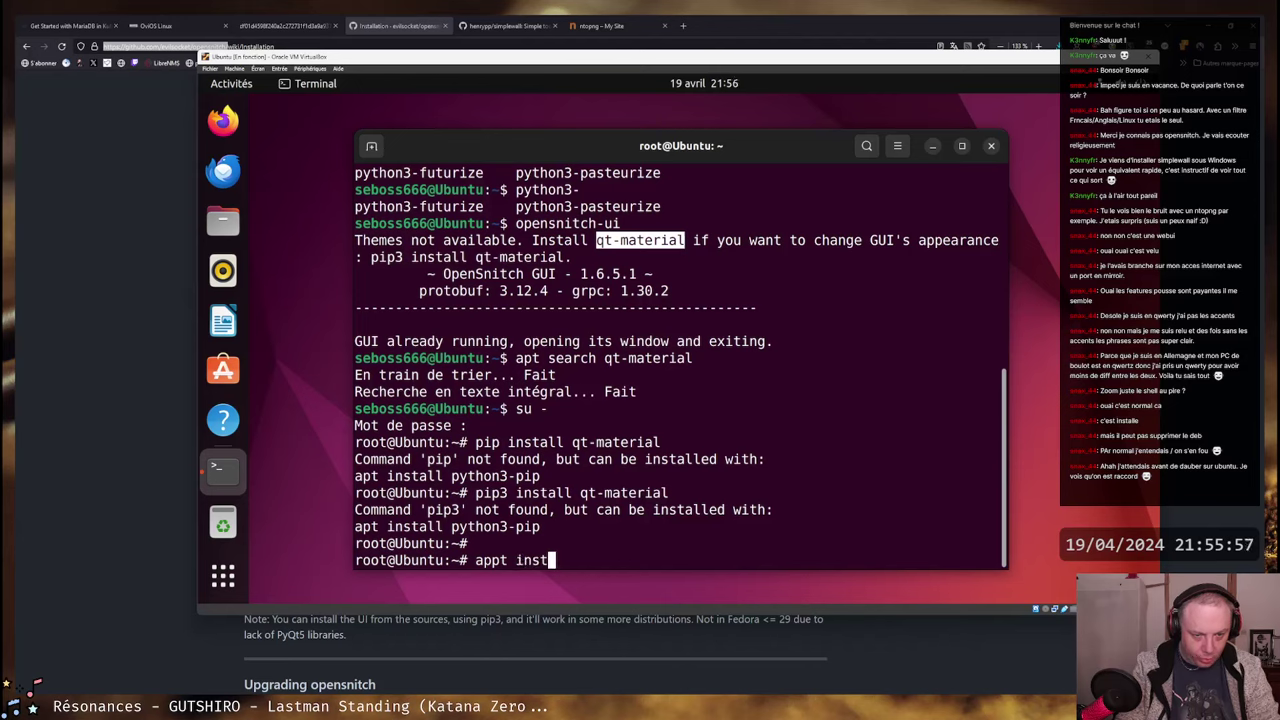
type("a")
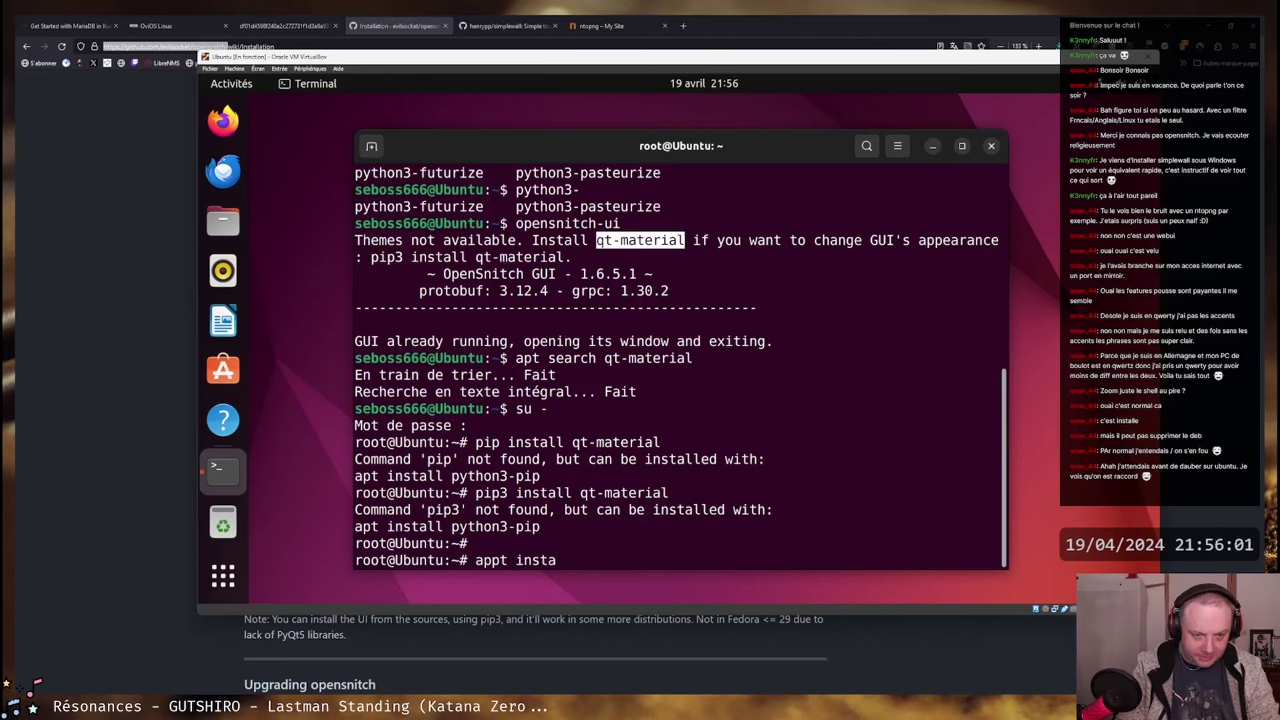
key("BackSpace")
key("BackSpace")
key("BackSpace")
key("BackSpace")
key("BackSpace")
key("BackSpace")
key("BackSpace")
key("BackSpace")
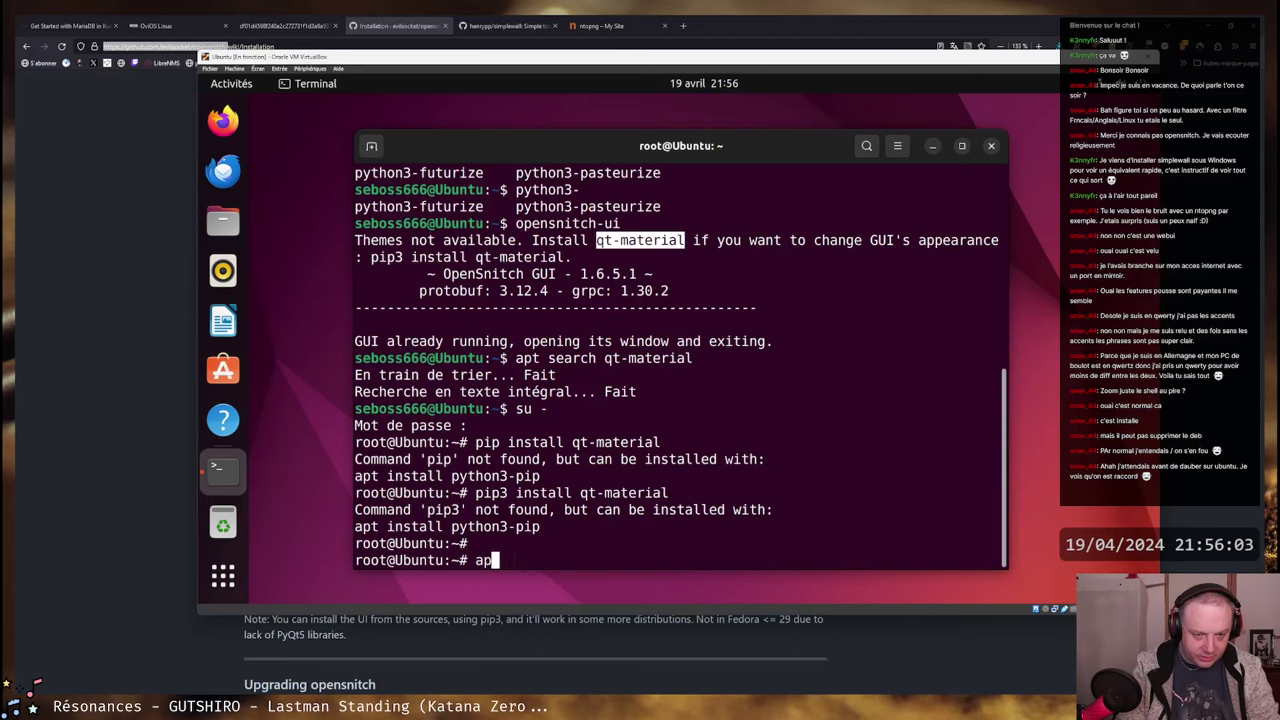
type("t install ")
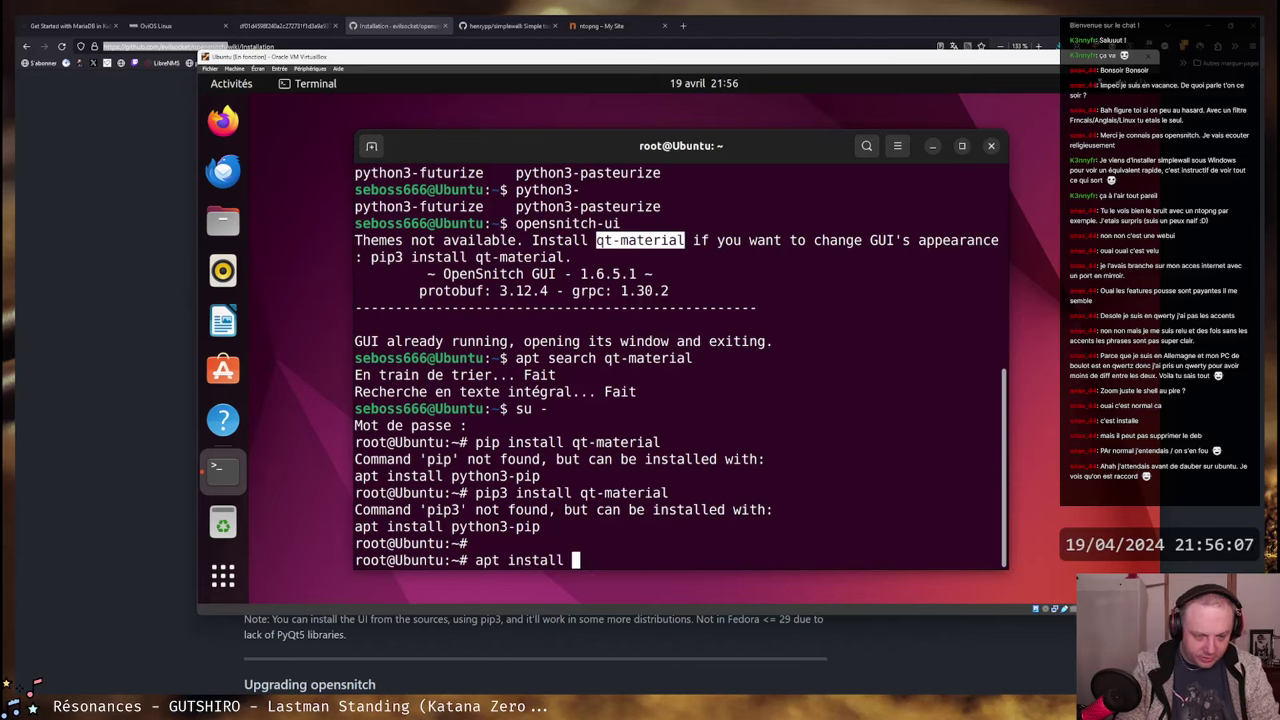
type("python3-piup")
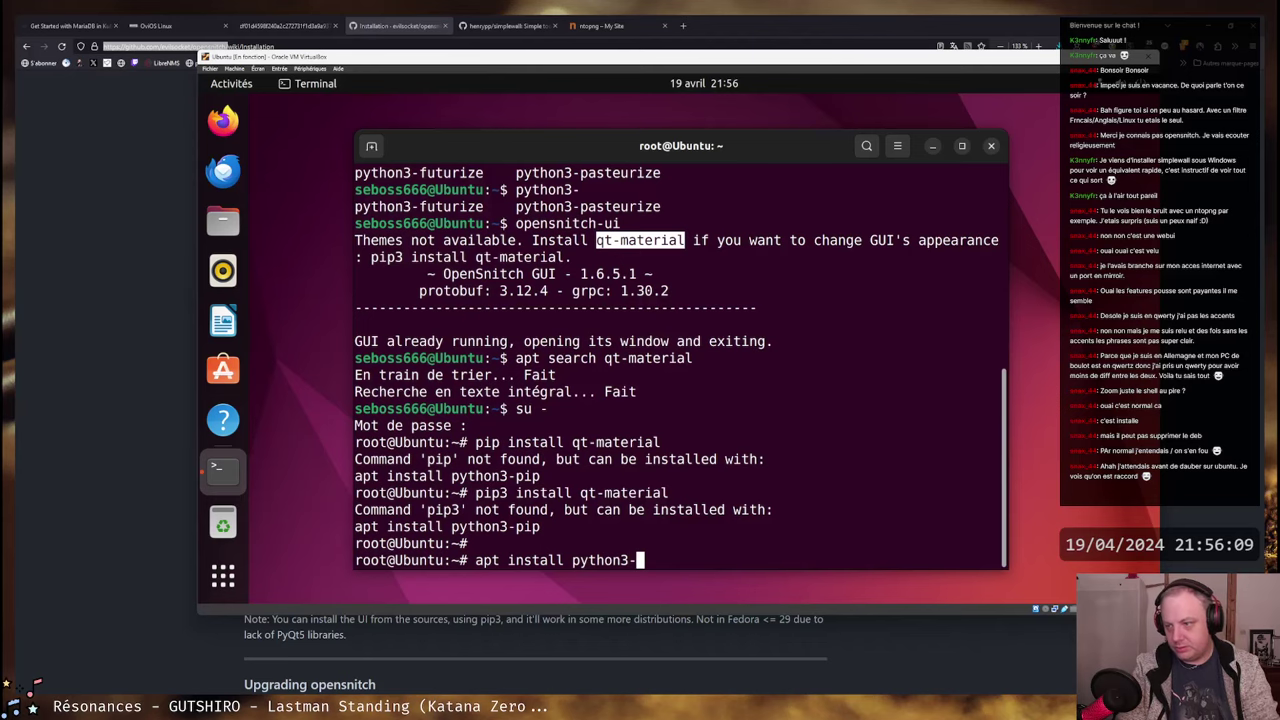
key("BackSpace")
key("BackSpace")
type("p")
key("Return")
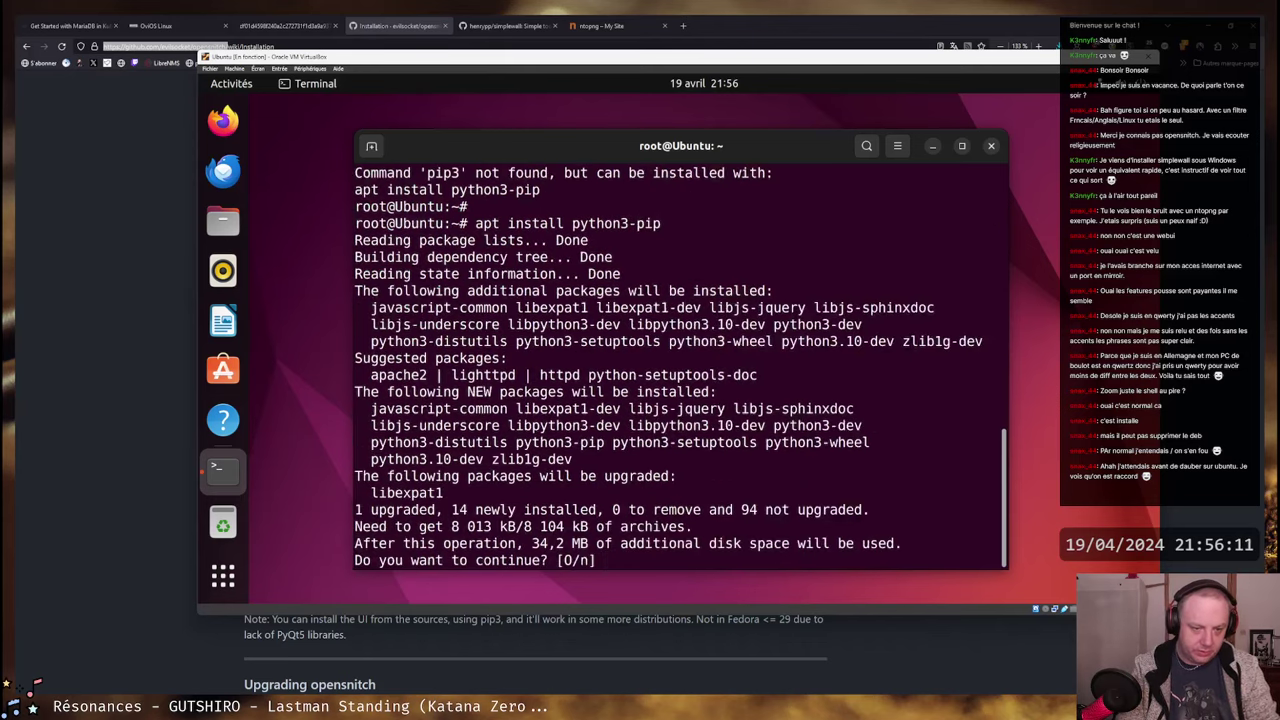
key("Return")
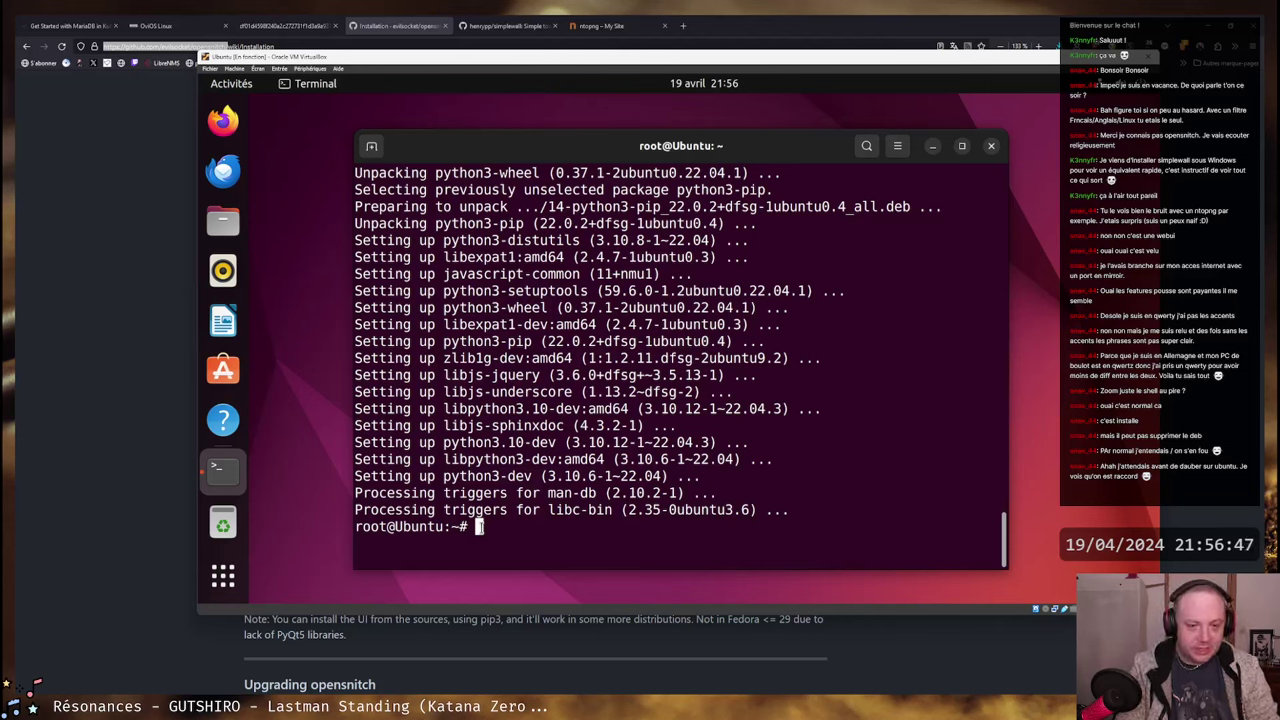
- Recall and rerun the qt-material install from history, installing qt-material 2.14
key("ctrl+r")
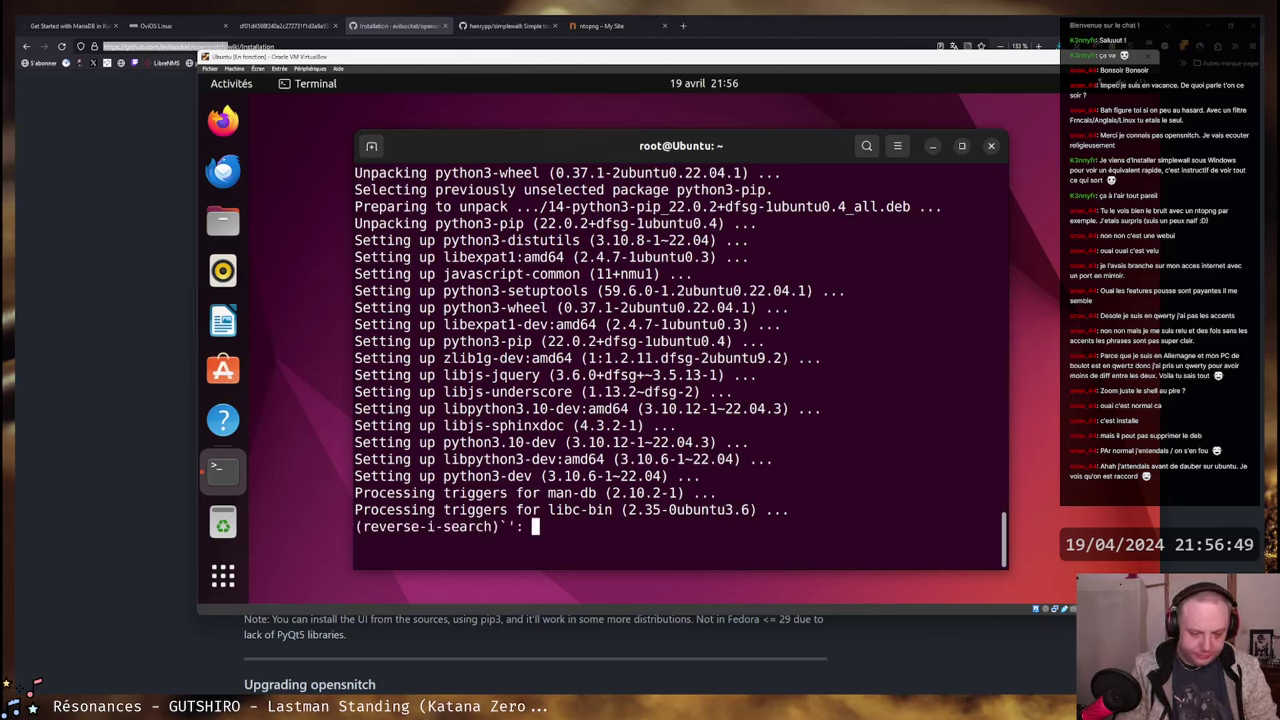
type("install")
key("ctrl+r")
key("Return")
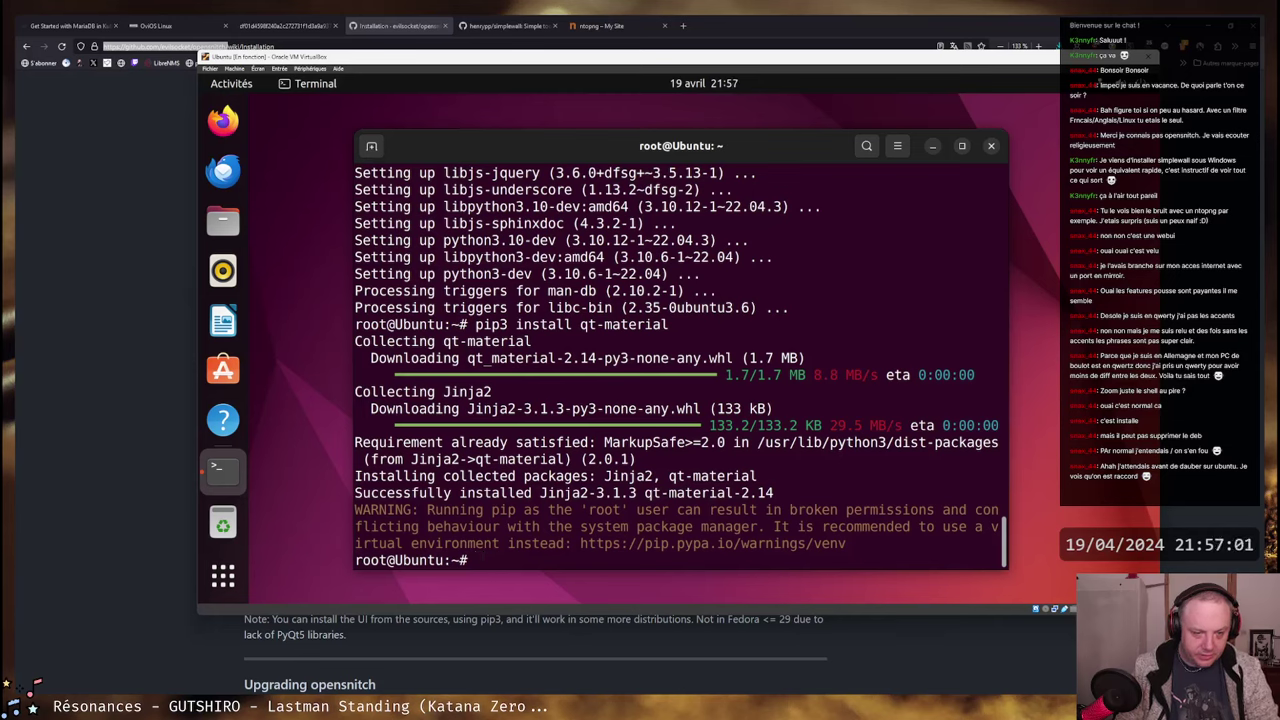
- Leave the root shell and launch opensnitch-ui after opensnitch-gui fails
key("ctrl+d")
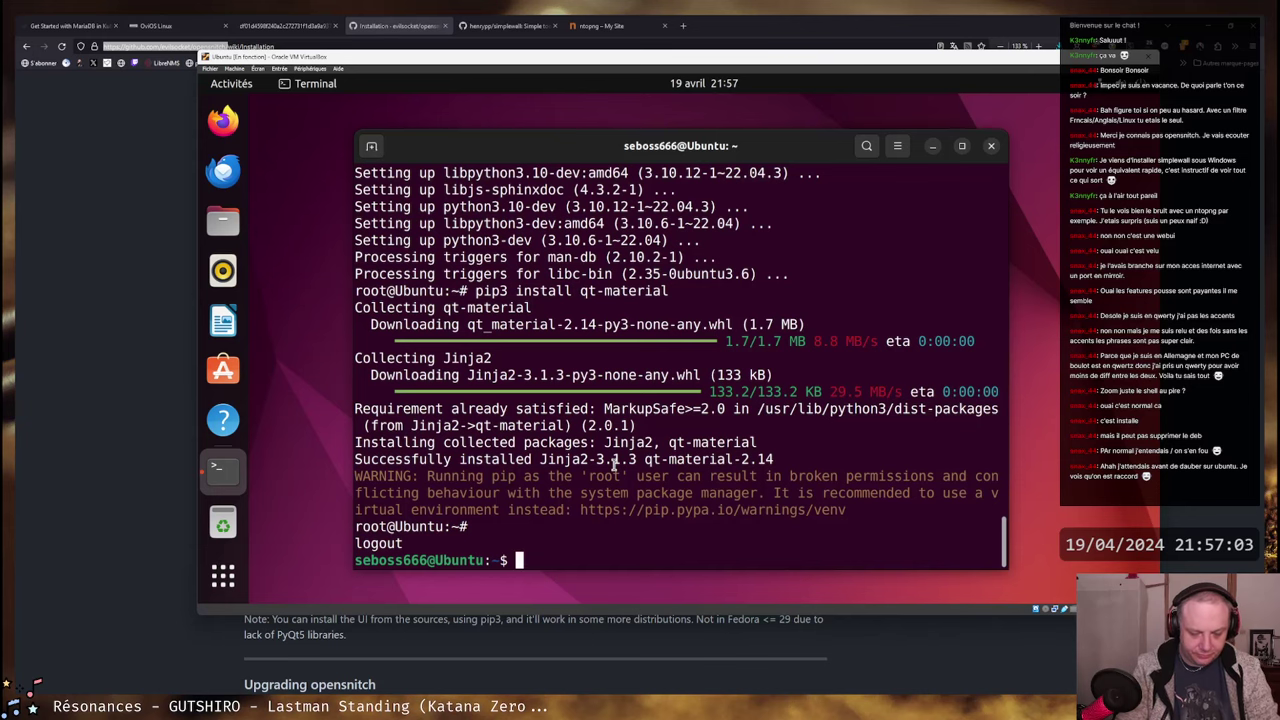
type("opensn")
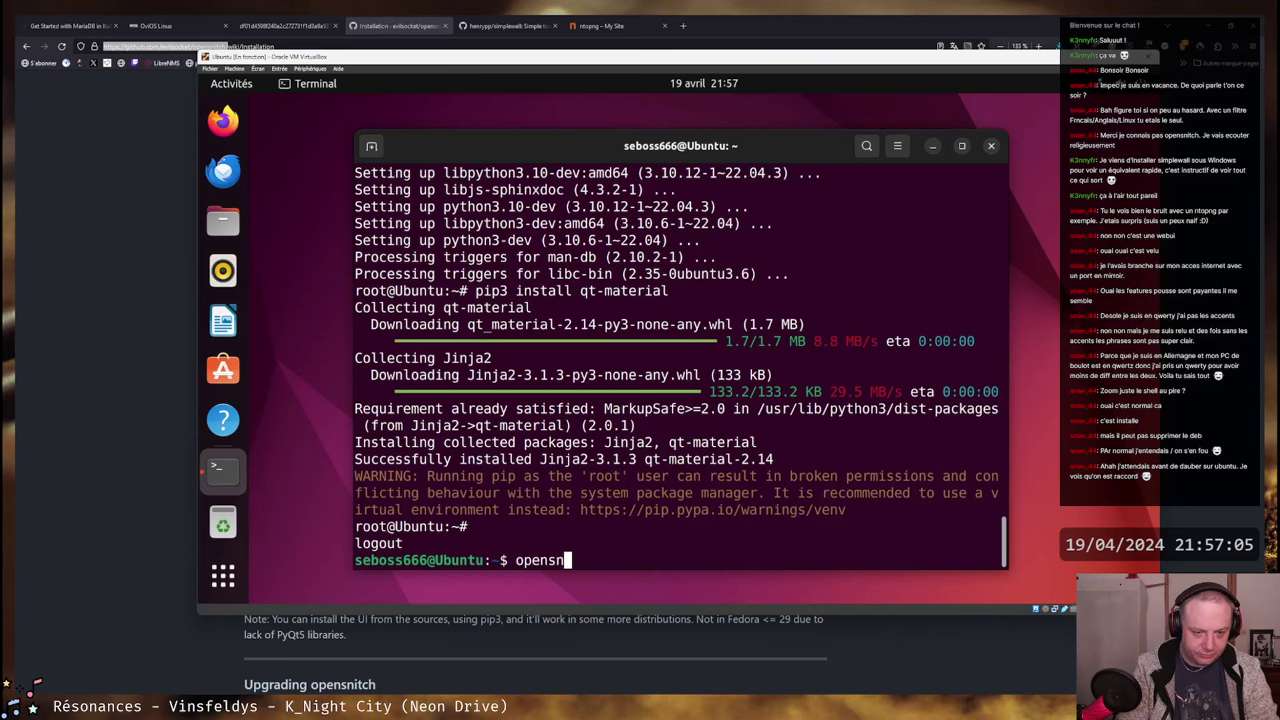
type("itch-gui")
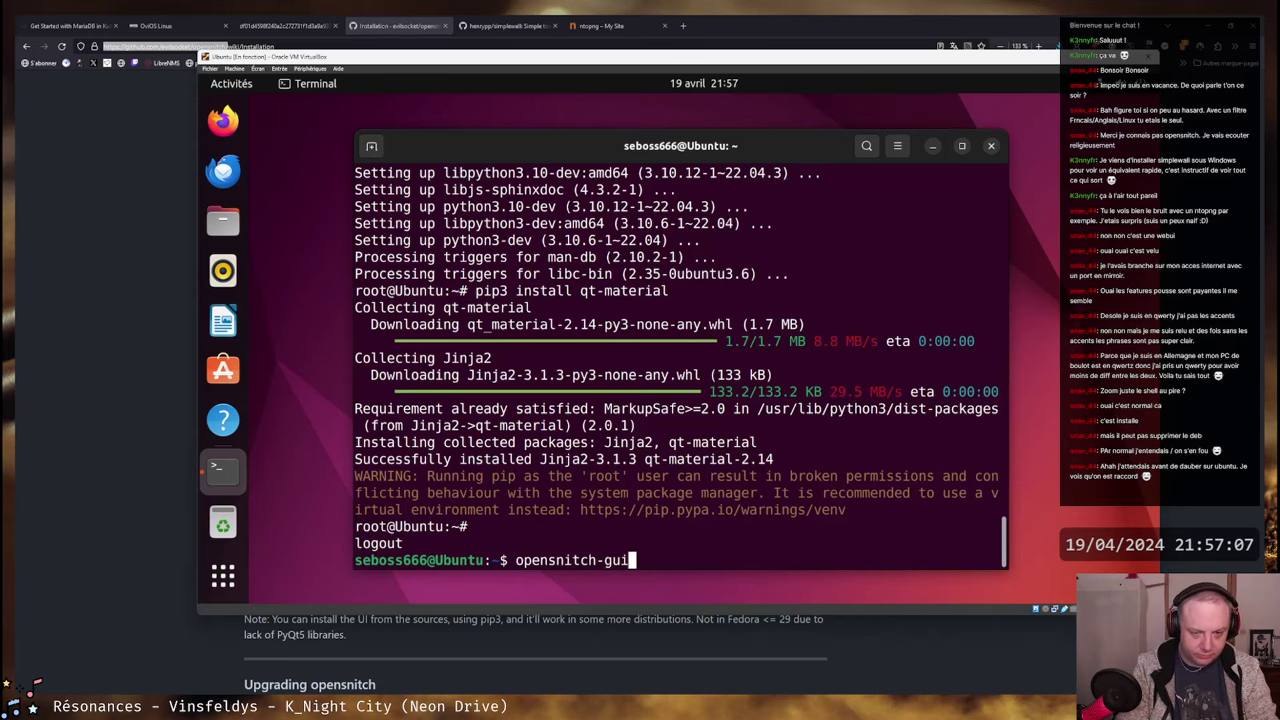
key("Return")
key("Up")
key("BackSpace")
key("BackSpace")
key("BackSpace")
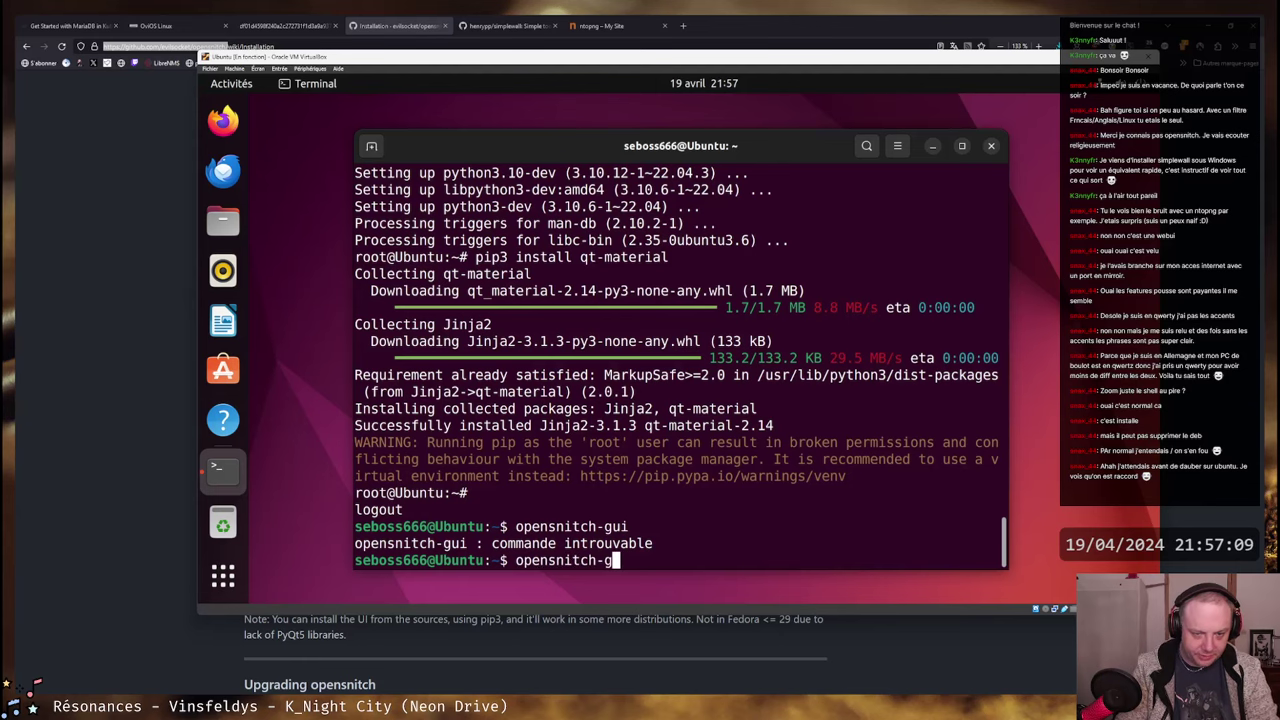
type("ui")
key("Return")
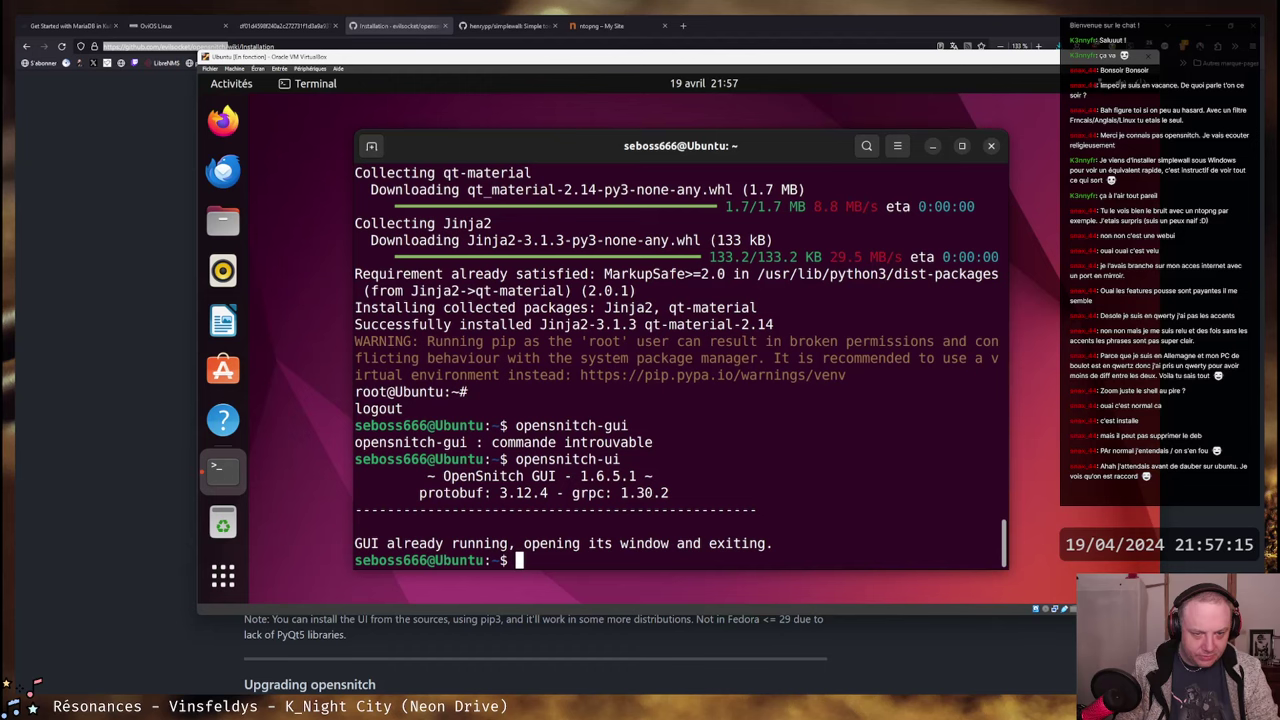
- List opensnitch processes with 'ps aux | grep opensnitch', then type 'kill -9 5107'
type("ps aux |")
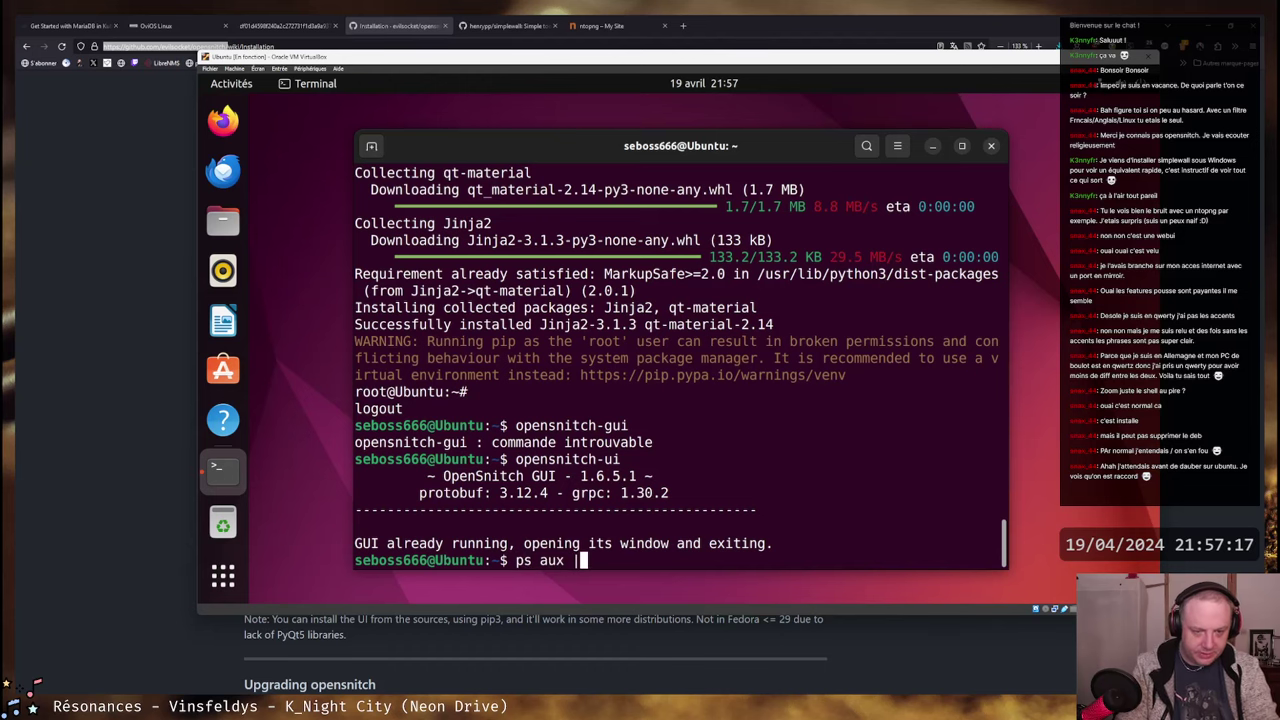
type("grep opensnith")
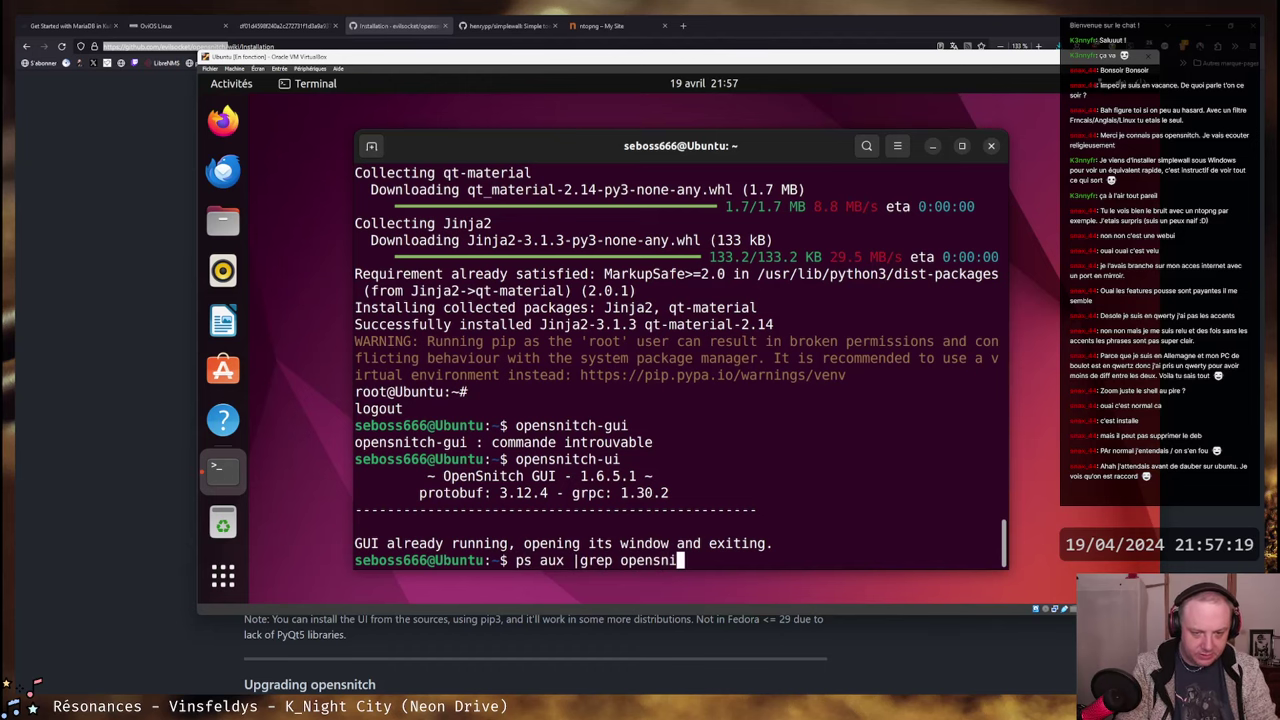
key("Return")
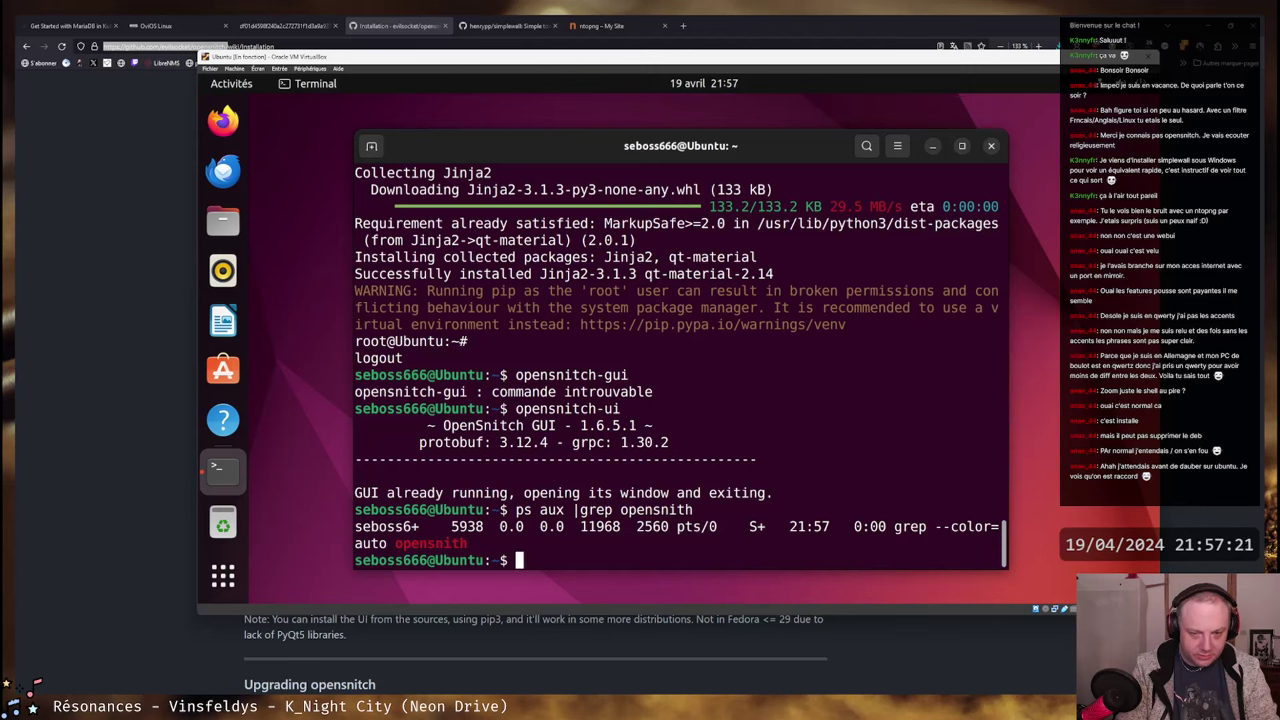
key("Up")
key("Left")
type("c")
key("Return")
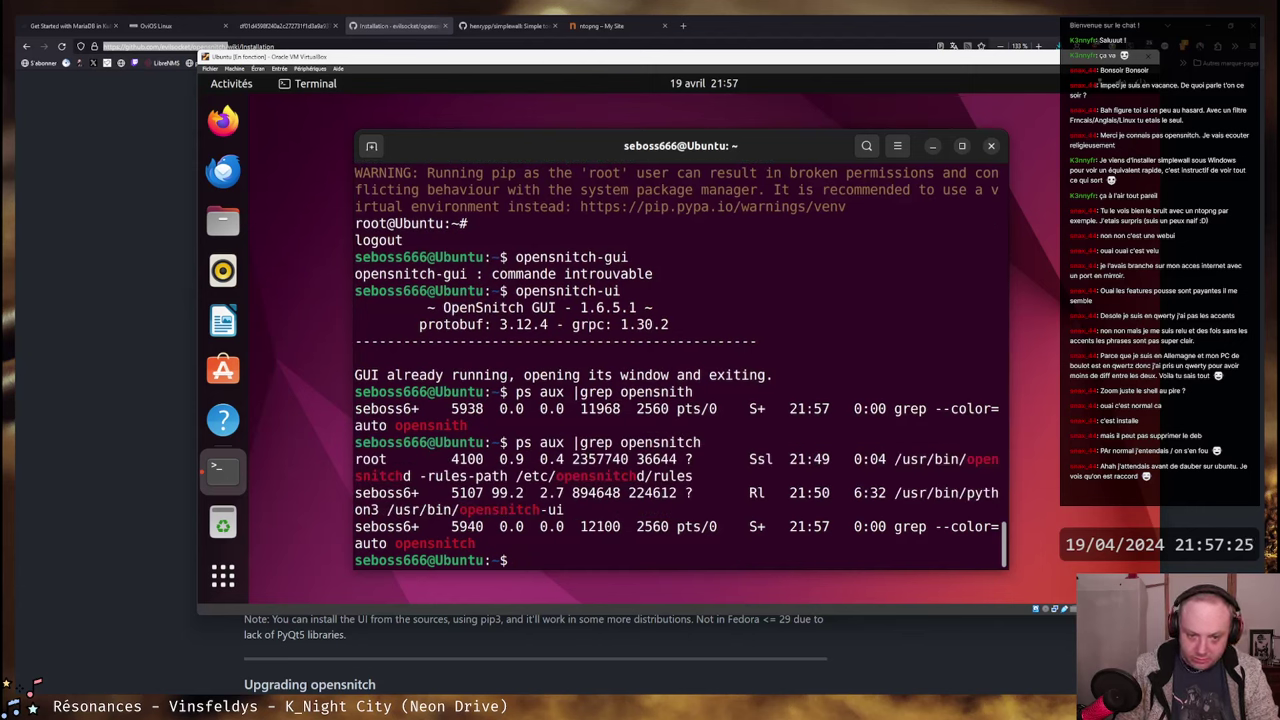
type("kil")
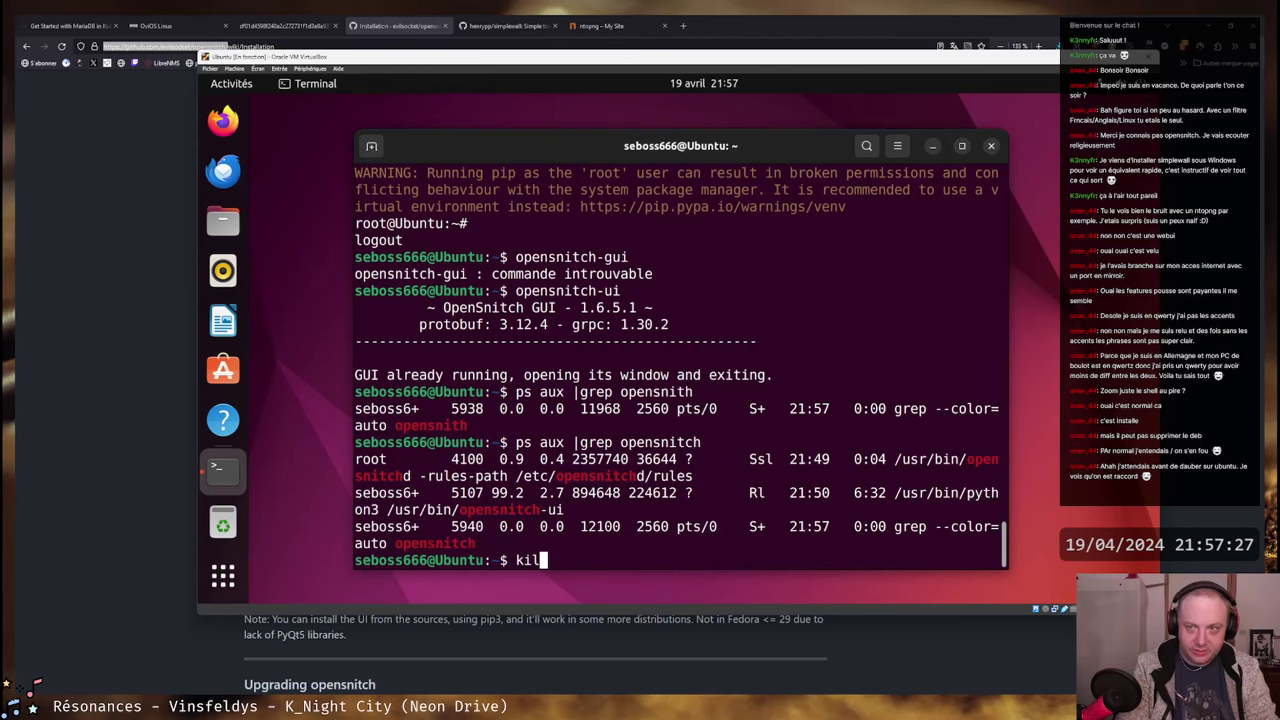
type("l -9")
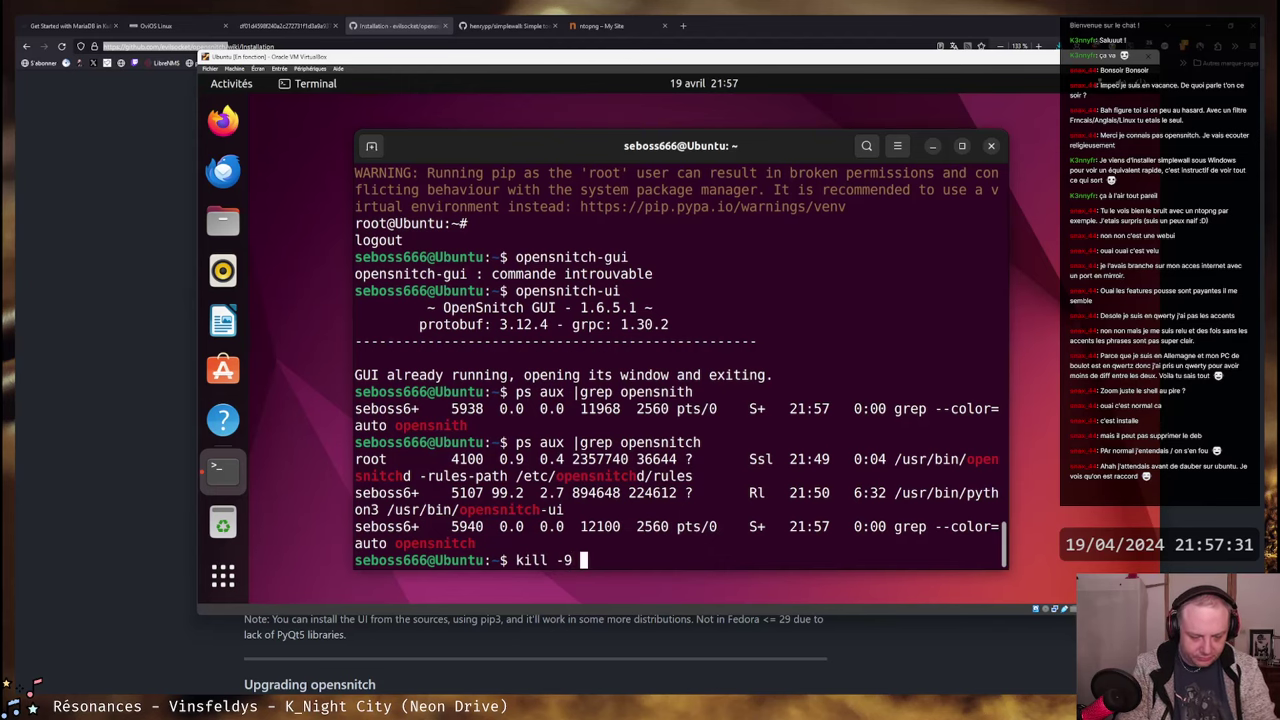
type(" 5107")
- Kill the stuck OpenSnitch UI process 5107 and relaunch OpenSnitch from Activities
key("Return")
type("ps aux |grep opensnith")
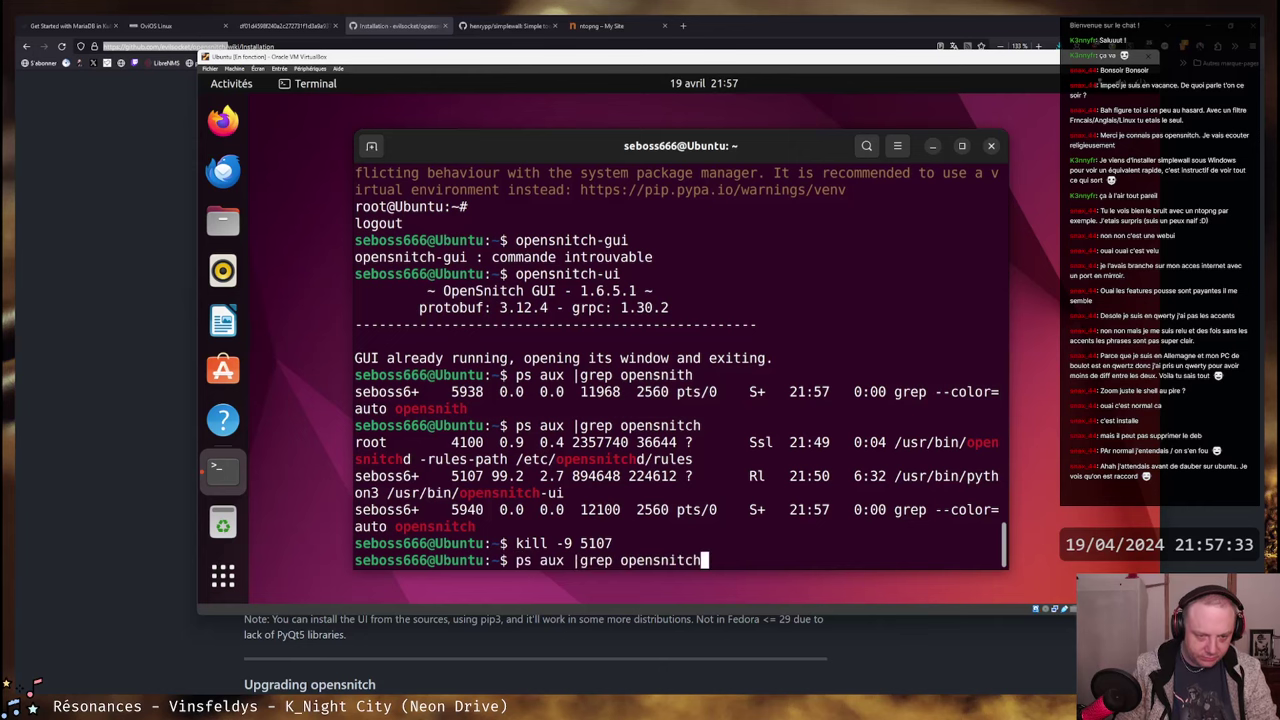
key("Up")
key("Up")
key("Up")
key("Up")
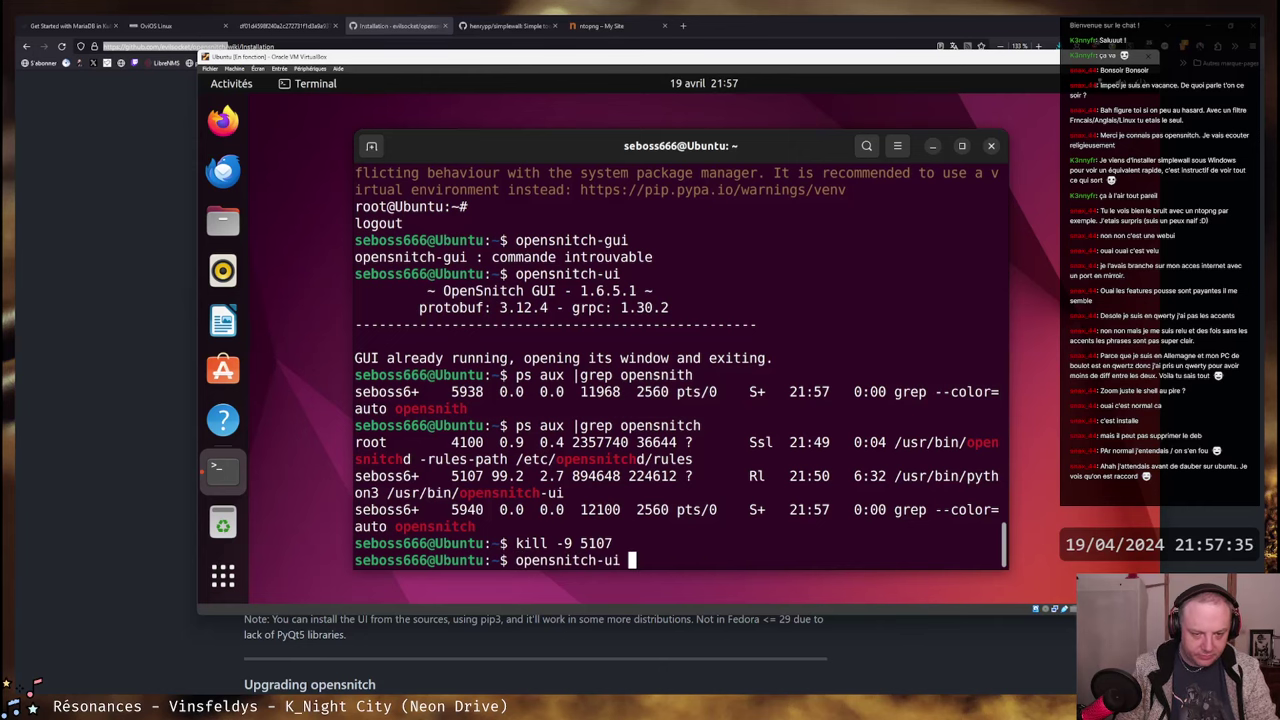
key("super")
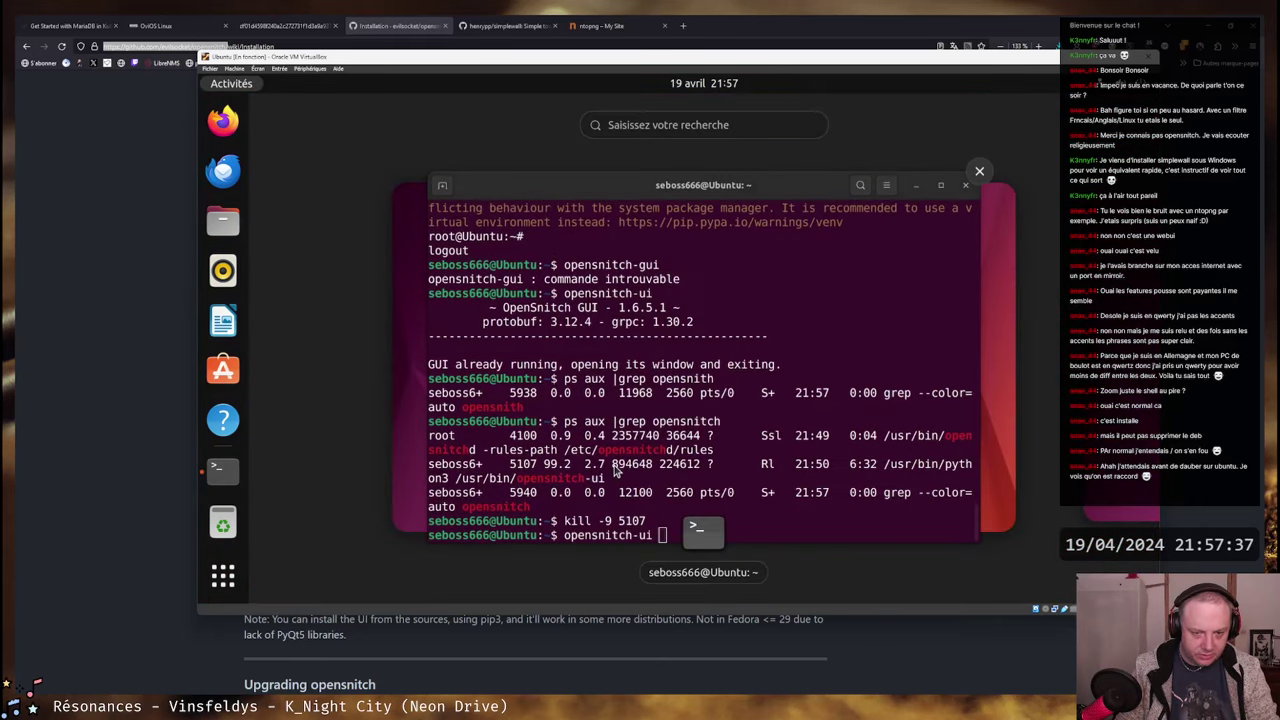
type("opensn")
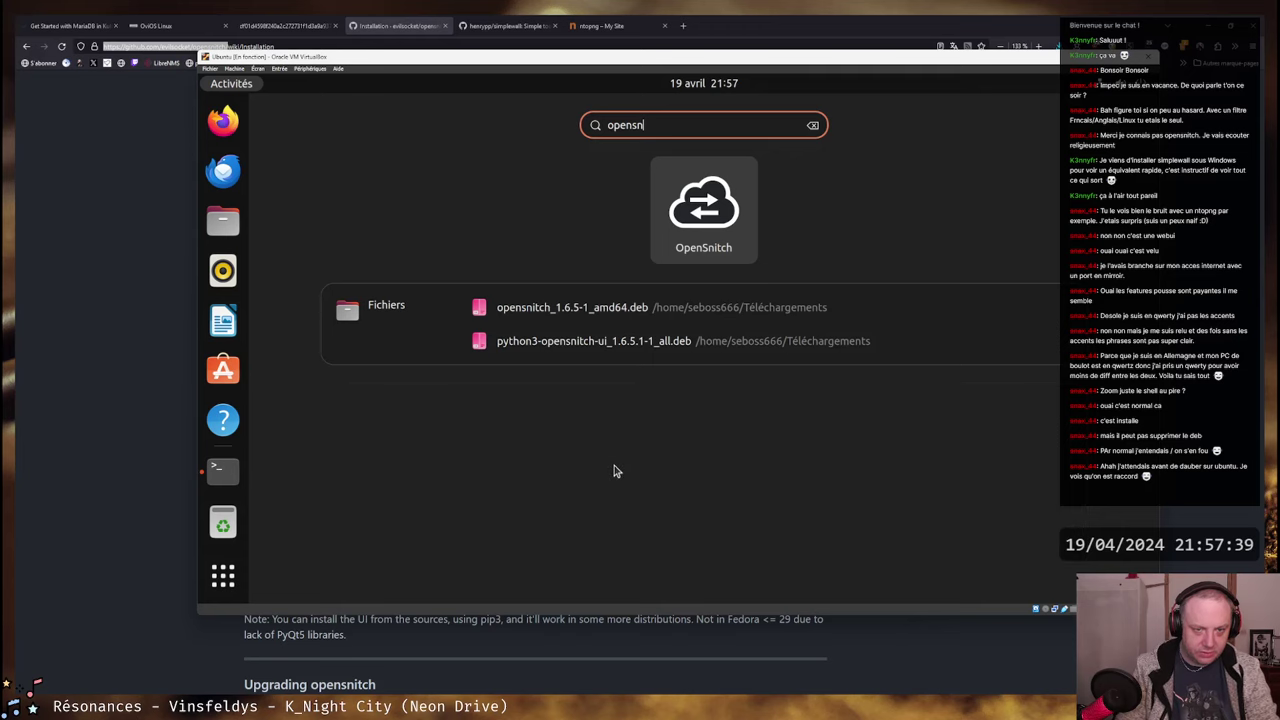
key("Return")
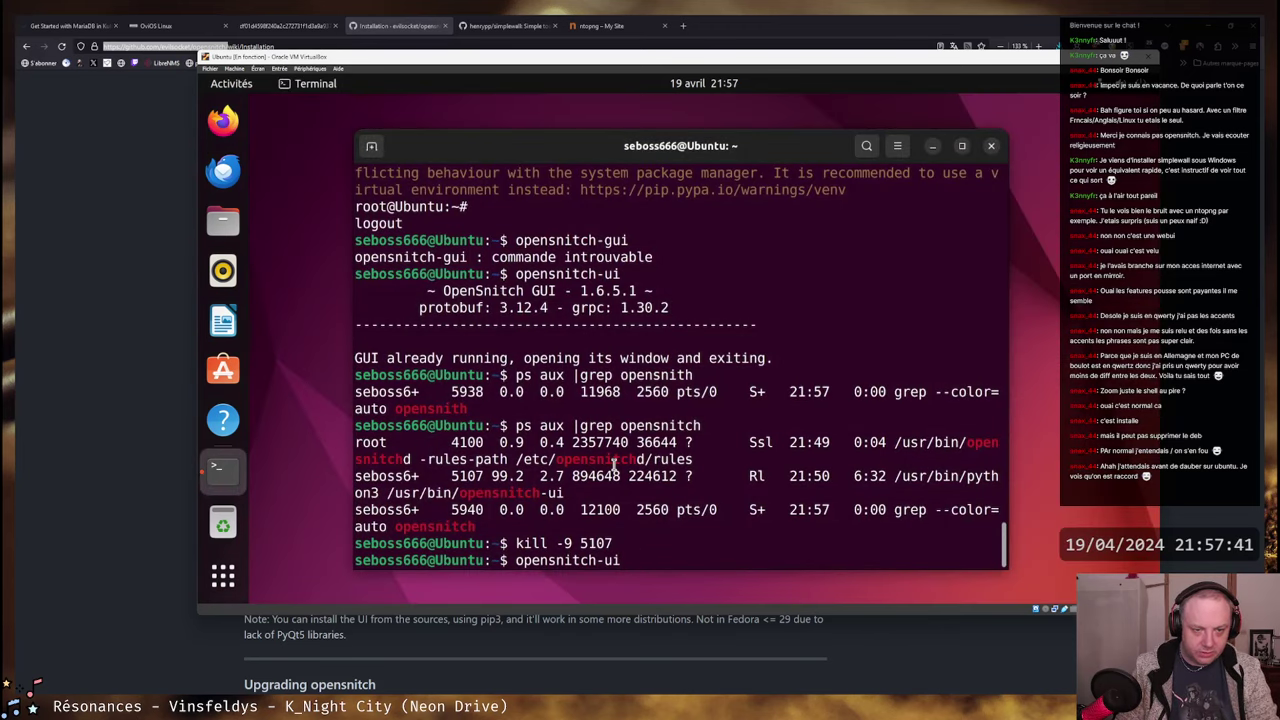
- Check the running opensnitch processes with ps aux | grep opensnitch
key("Up")
key("Up")
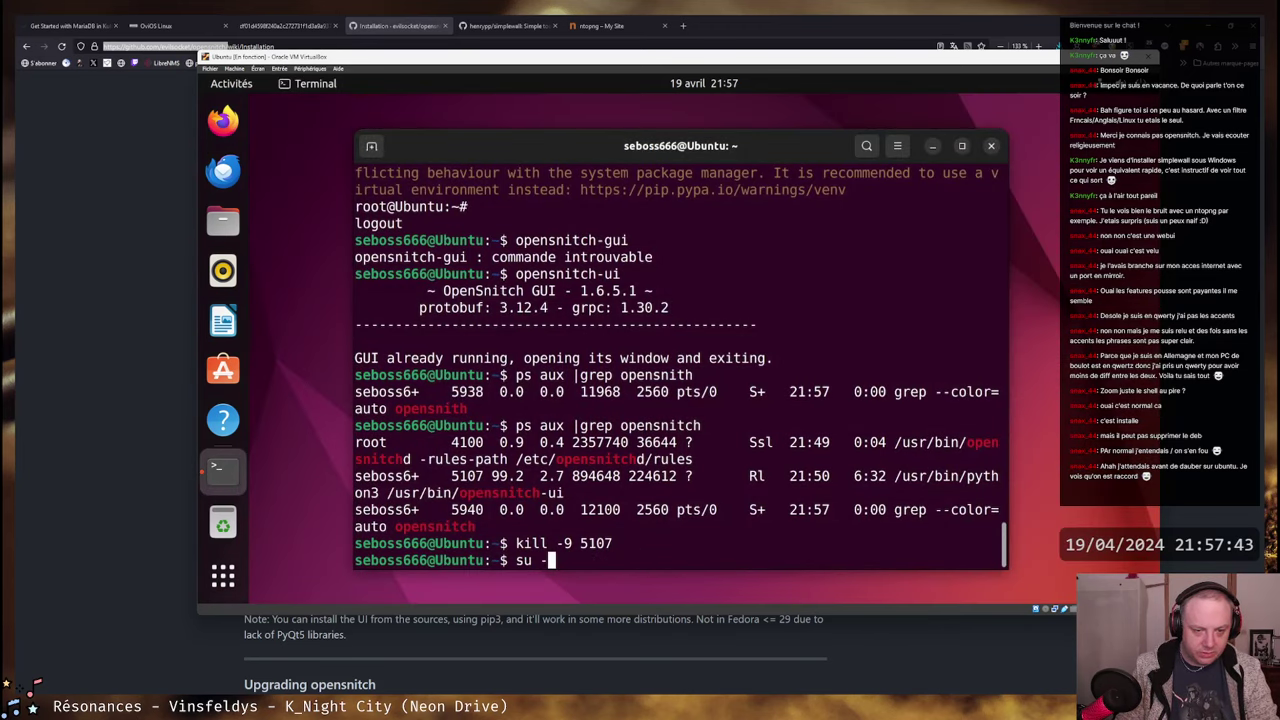
key("Up")
key("Up")
key("Up")
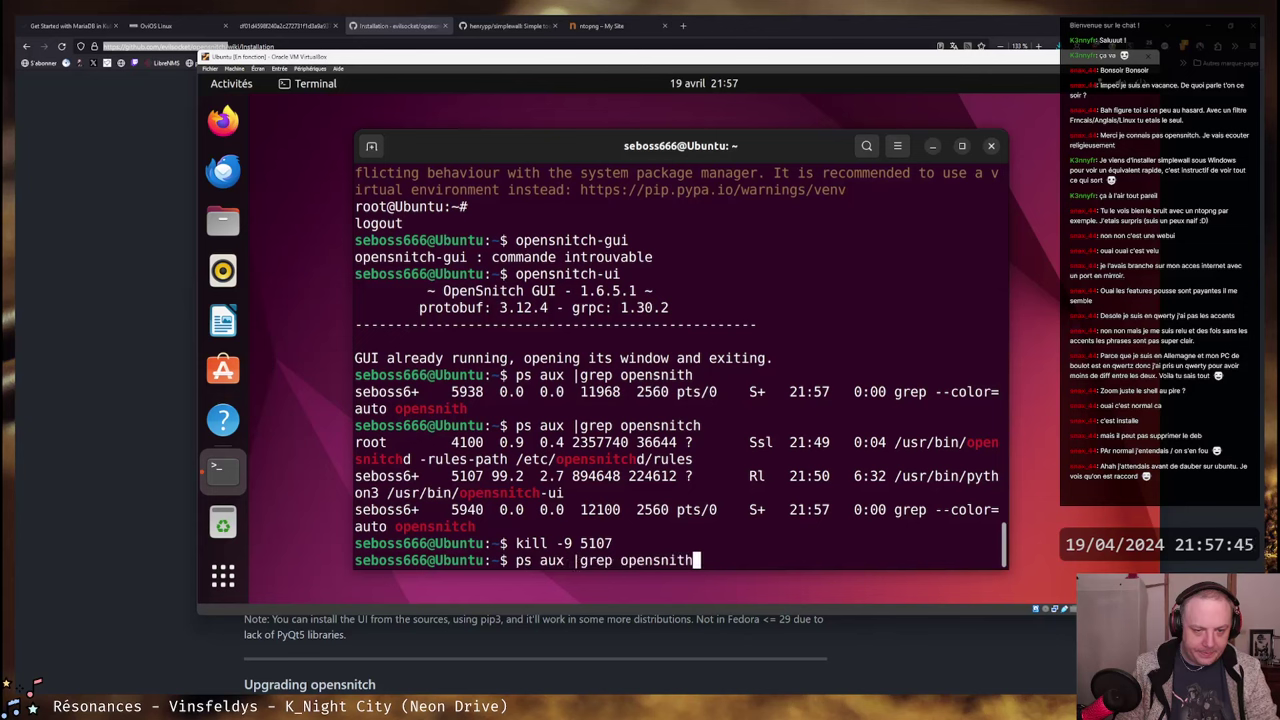
key("Down")
key("Return")
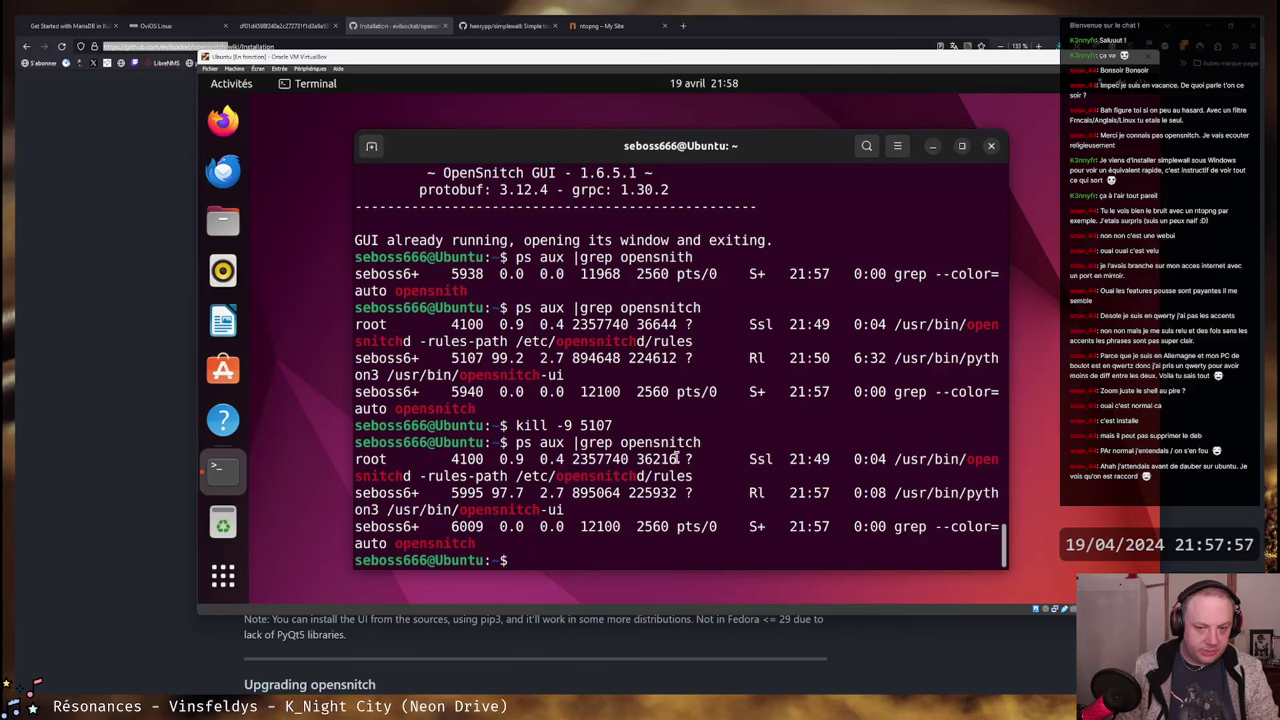
- Kill the respawned UI process 5995 with kill -9 and type opensnitch-ui again
key("ctrl+r")
type("kil")
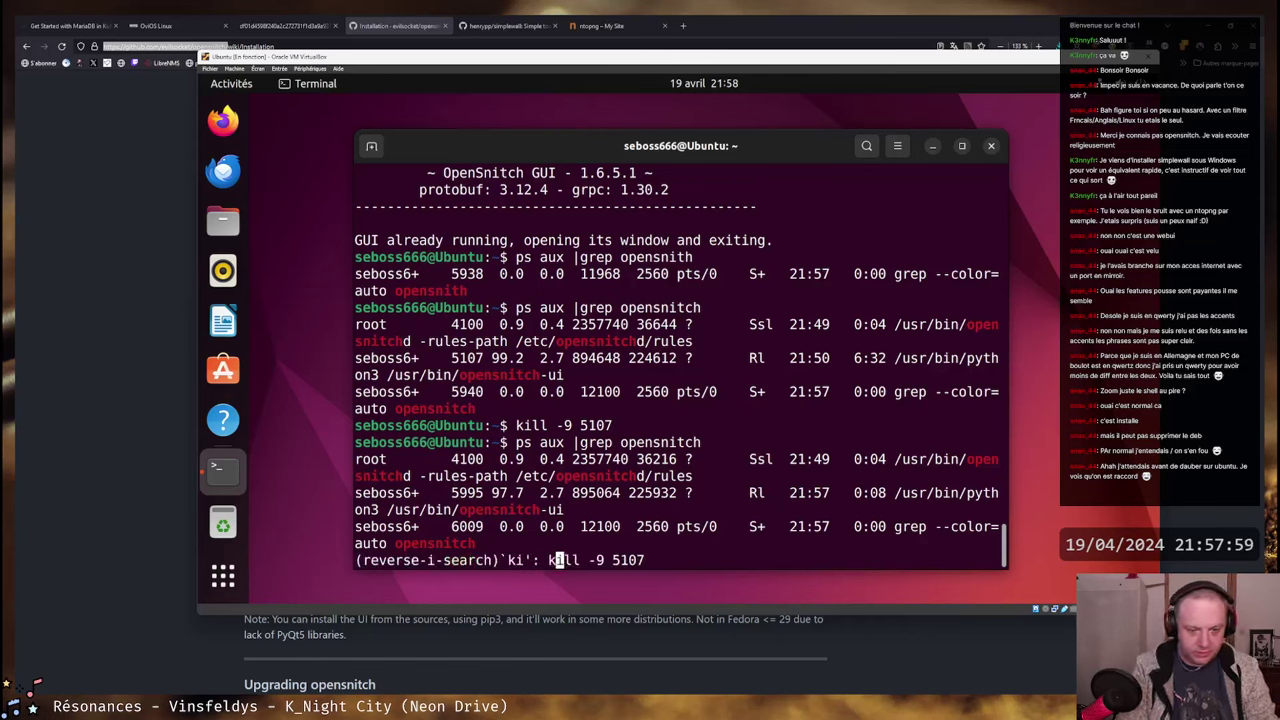
key("Right")
key("BackSpace")
key("BackSpace")
key("BackSpace")
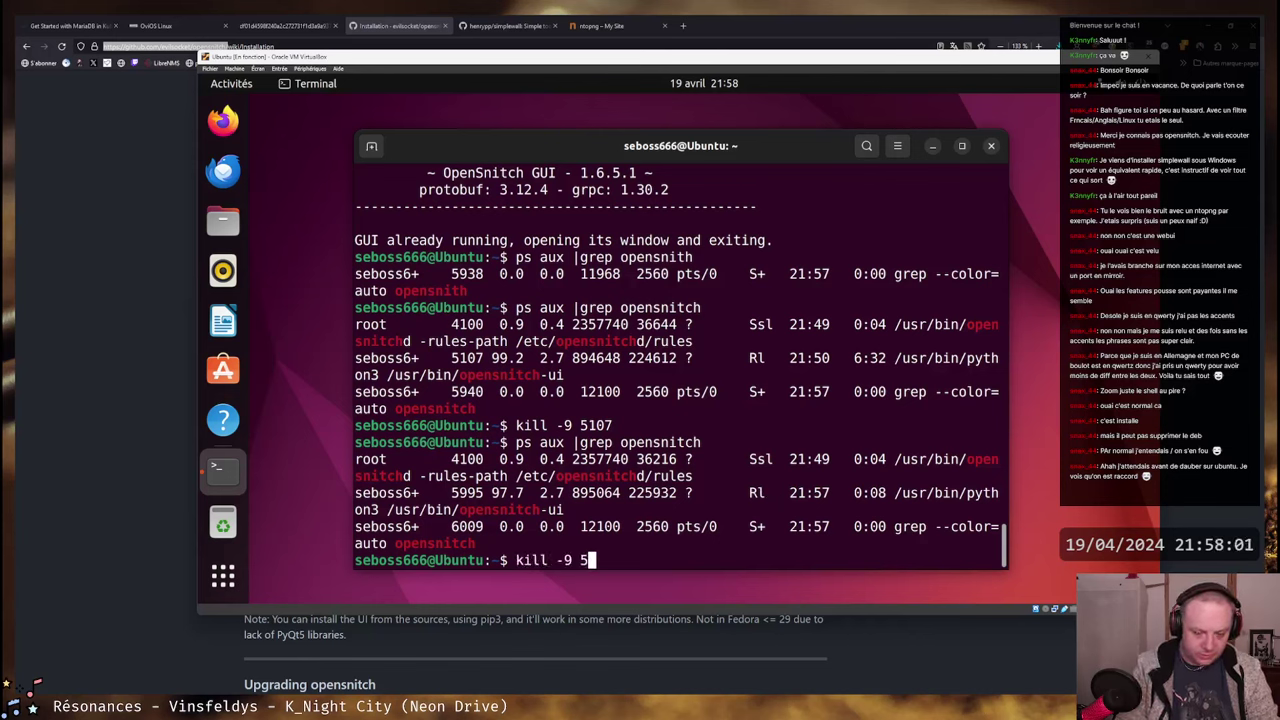
type("995")
key("Return")
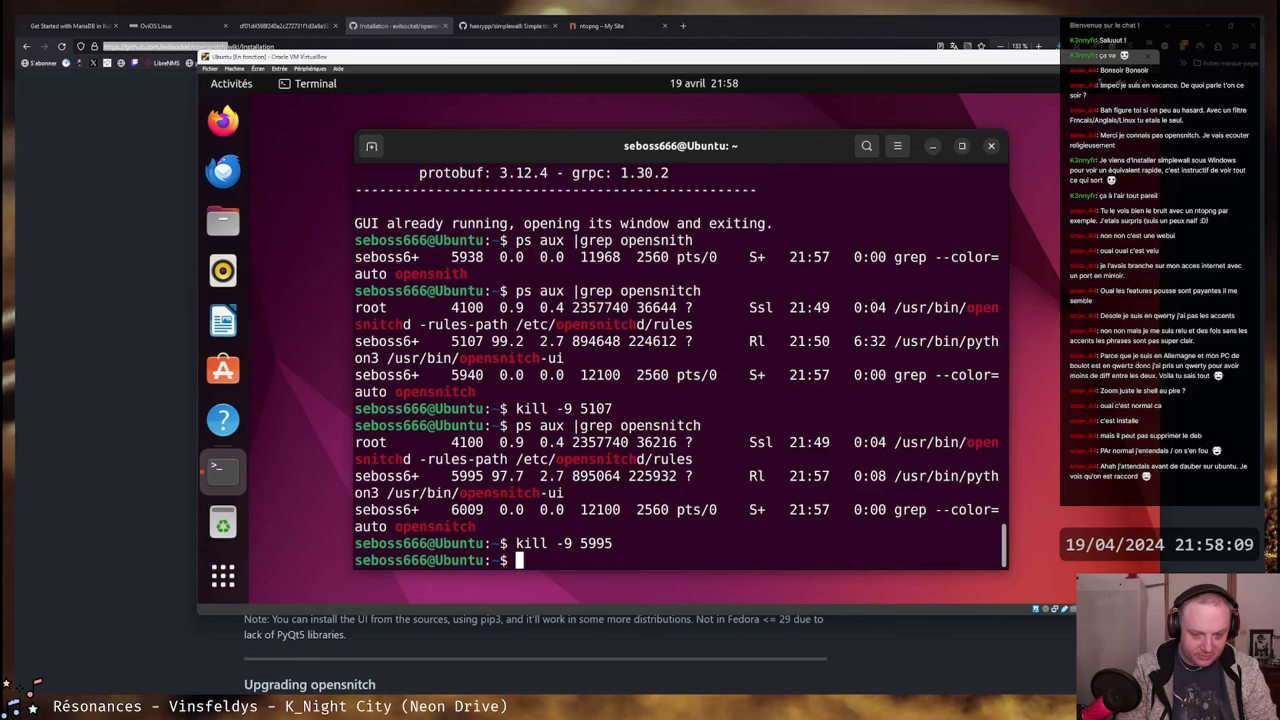
type("open")
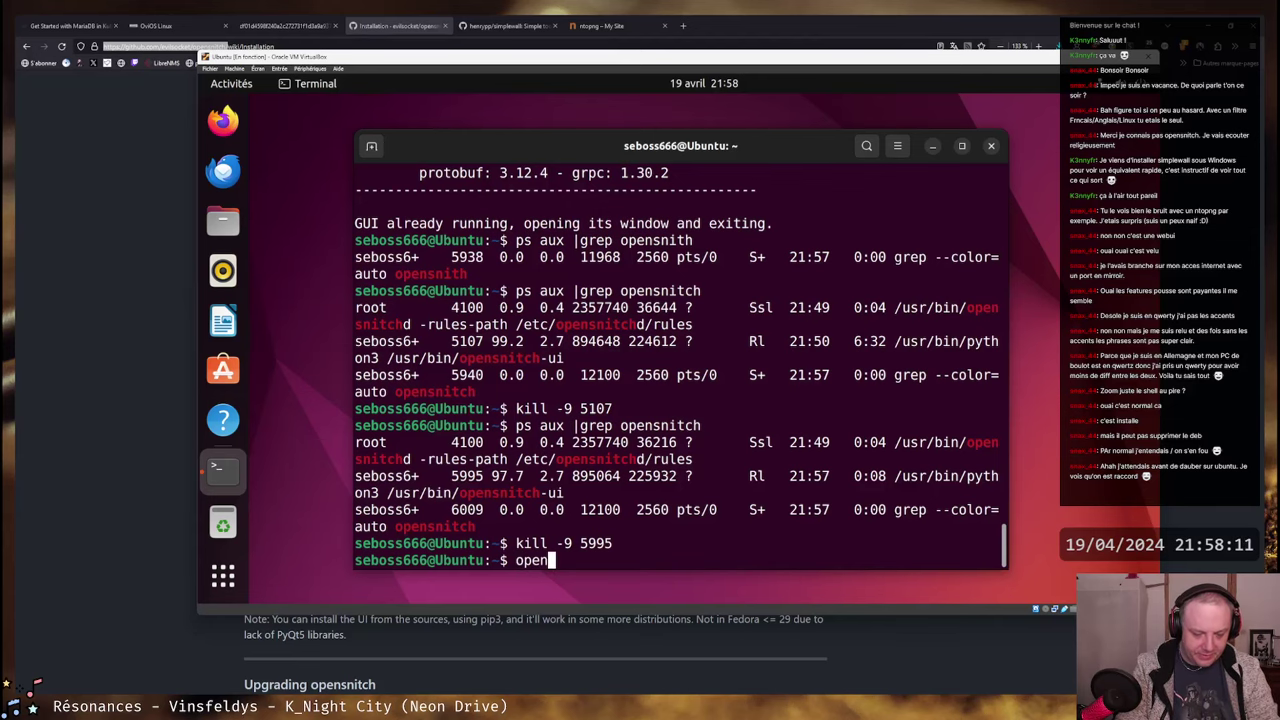
type("snitch-")
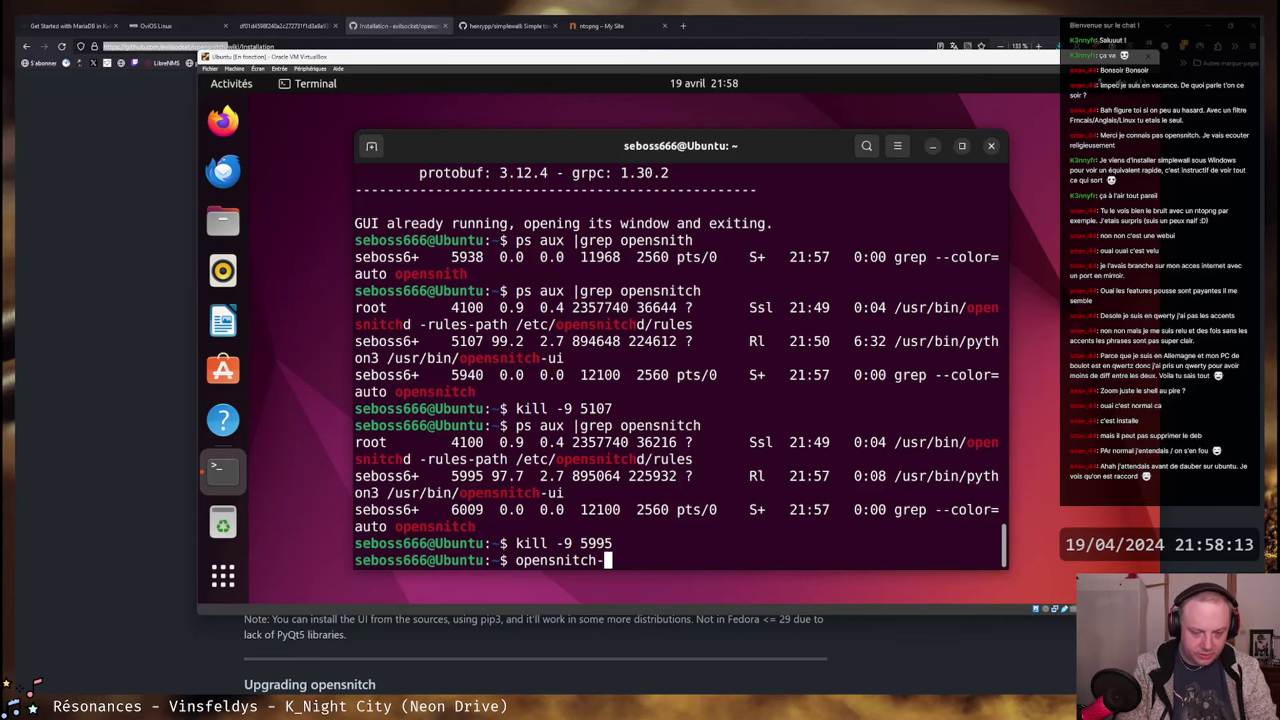
type("ui")
- Relaunch opensnitch-ui and enlarge the terminal window
key("Return")
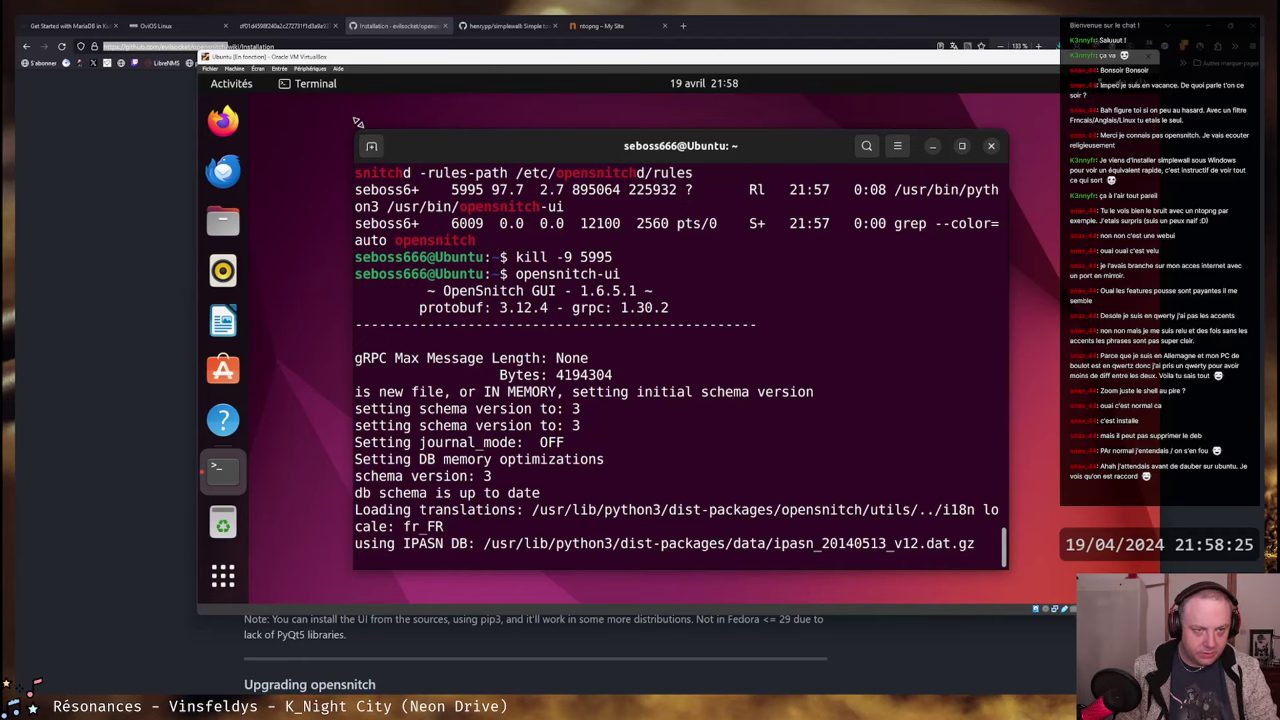
left_click_drag(362, 128, 338, 113)
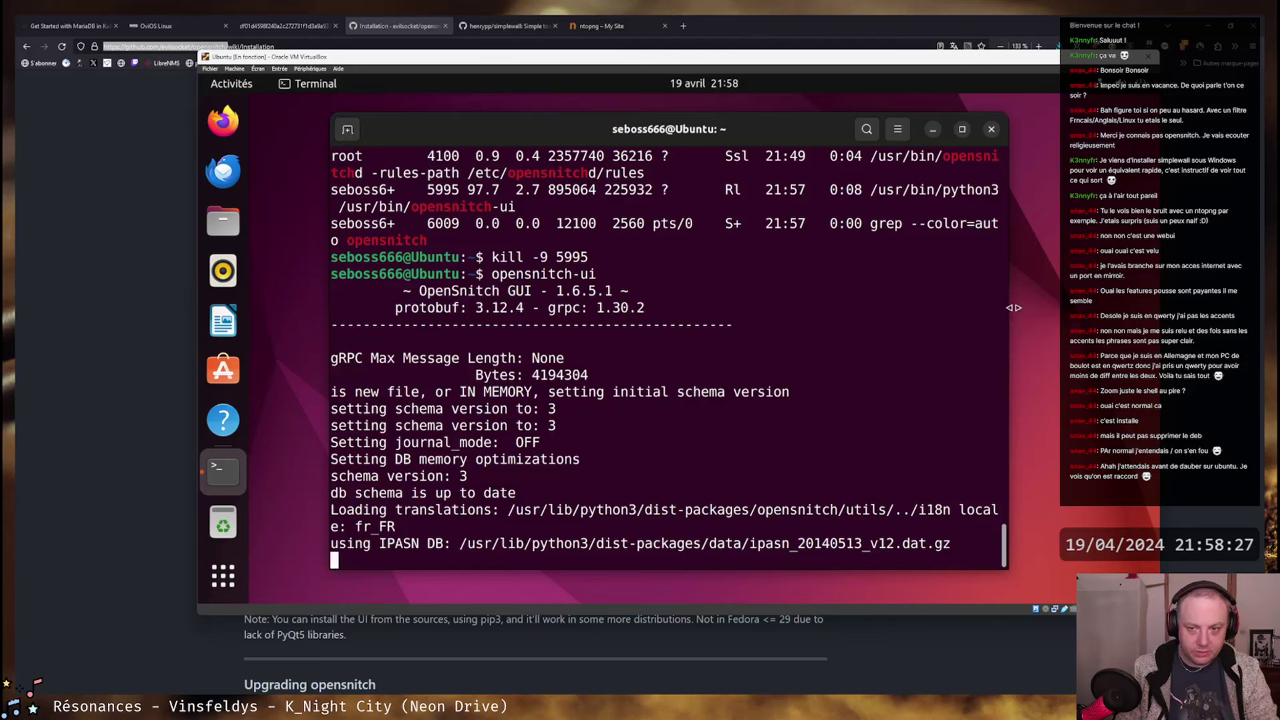
left_click_drag(1007, 571, 1062, 553)
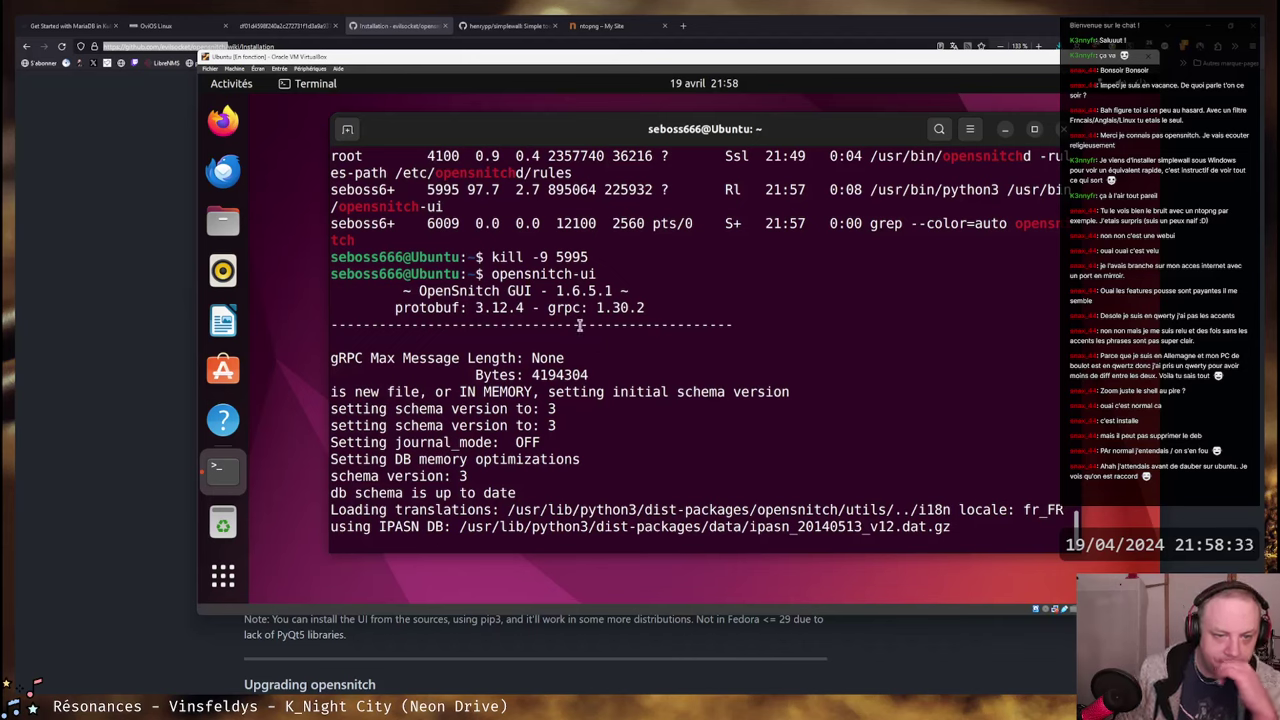
- Highlight the GUI version, in-memory database, schema and IPASN log lines, then return to the browser
left_click_drag(418, 290, 613, 308)
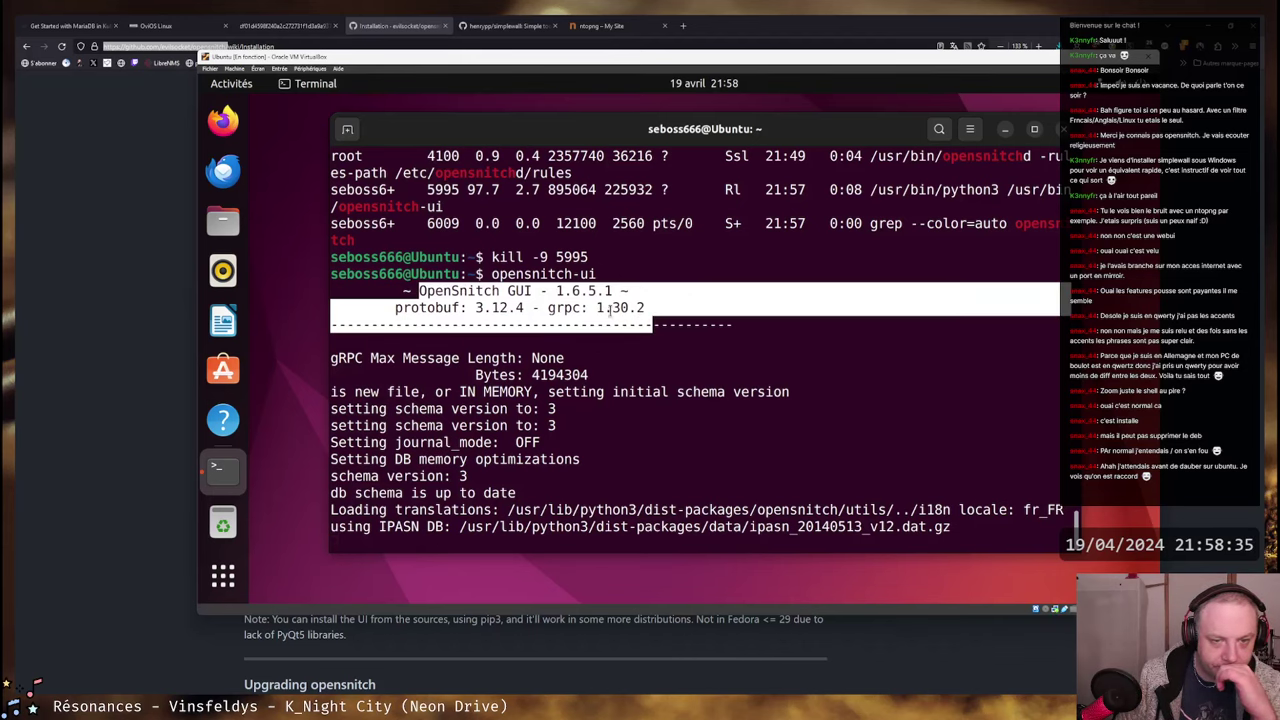
left_click(577, 300)
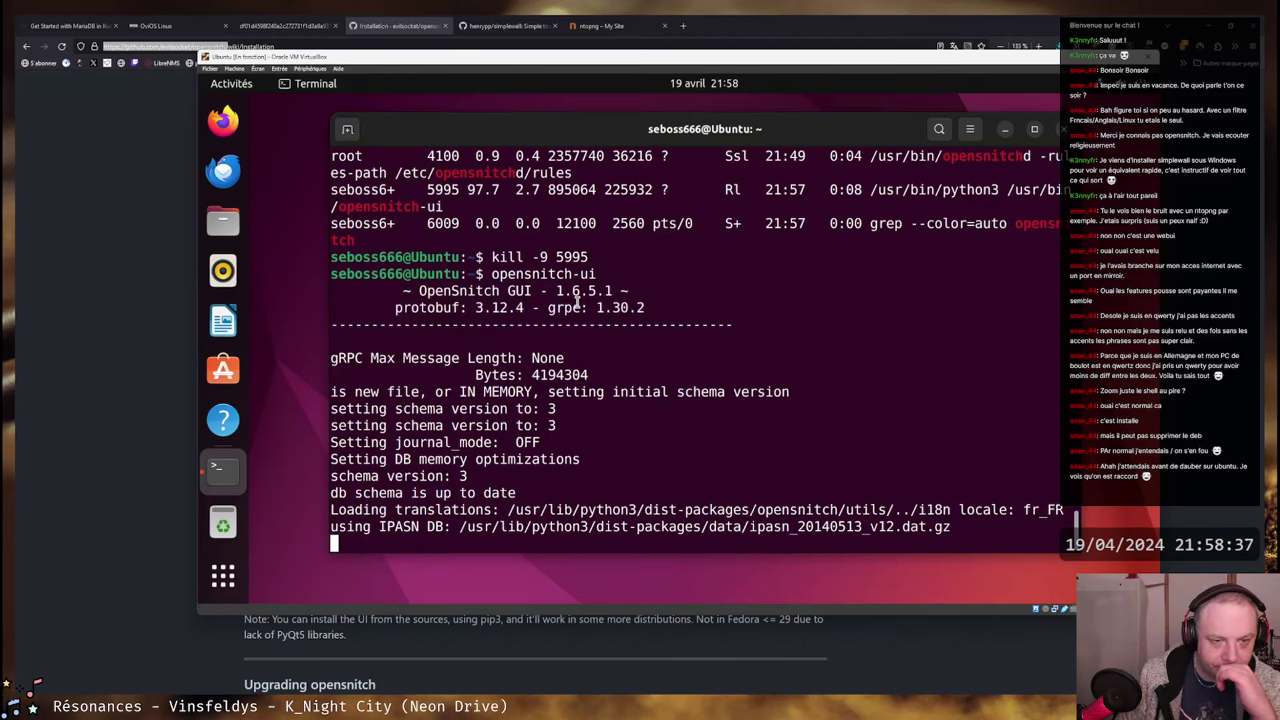
left_click_drag(338, 392, 779, 393)
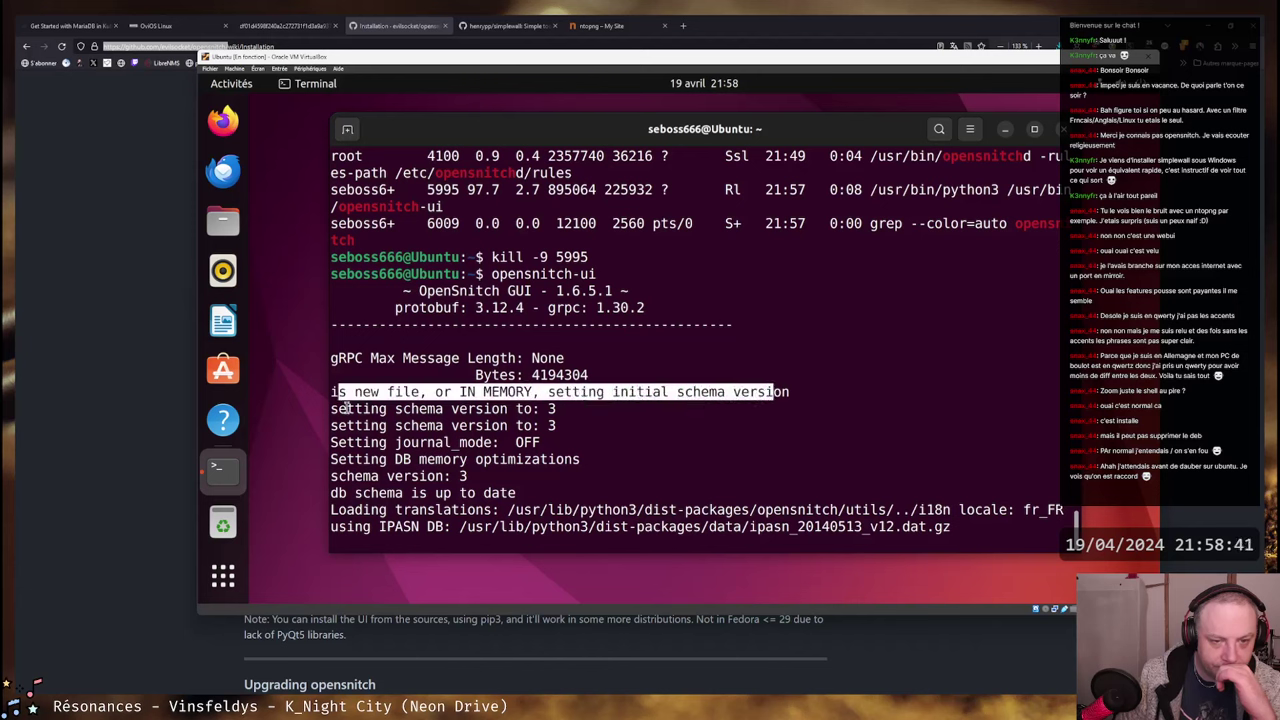
left_click_drag(346, 409, 948, 526)
left_click(862, 470)
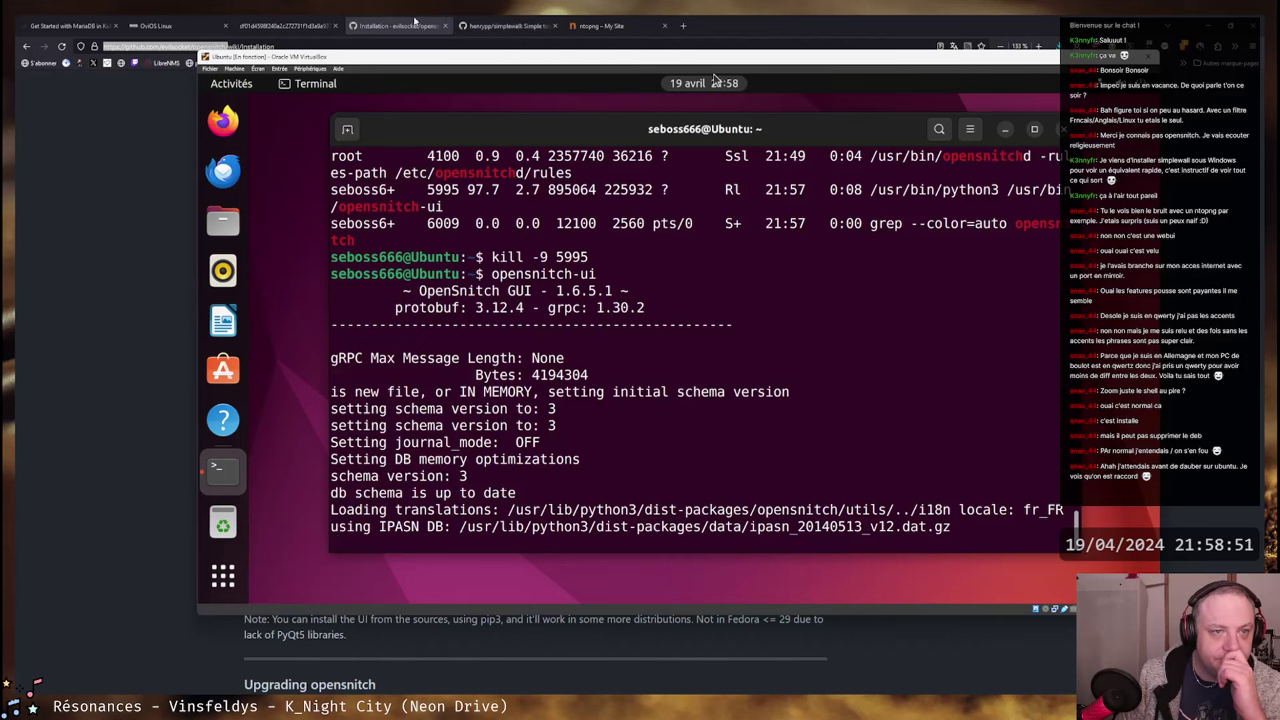
left_click(390, 25)
- Open issue #647 about the UI failing on Ubuntu 22.04 and scroll its comments
scroll(526, 245, "down", 10)
scroll(530, 246, "up", 5)
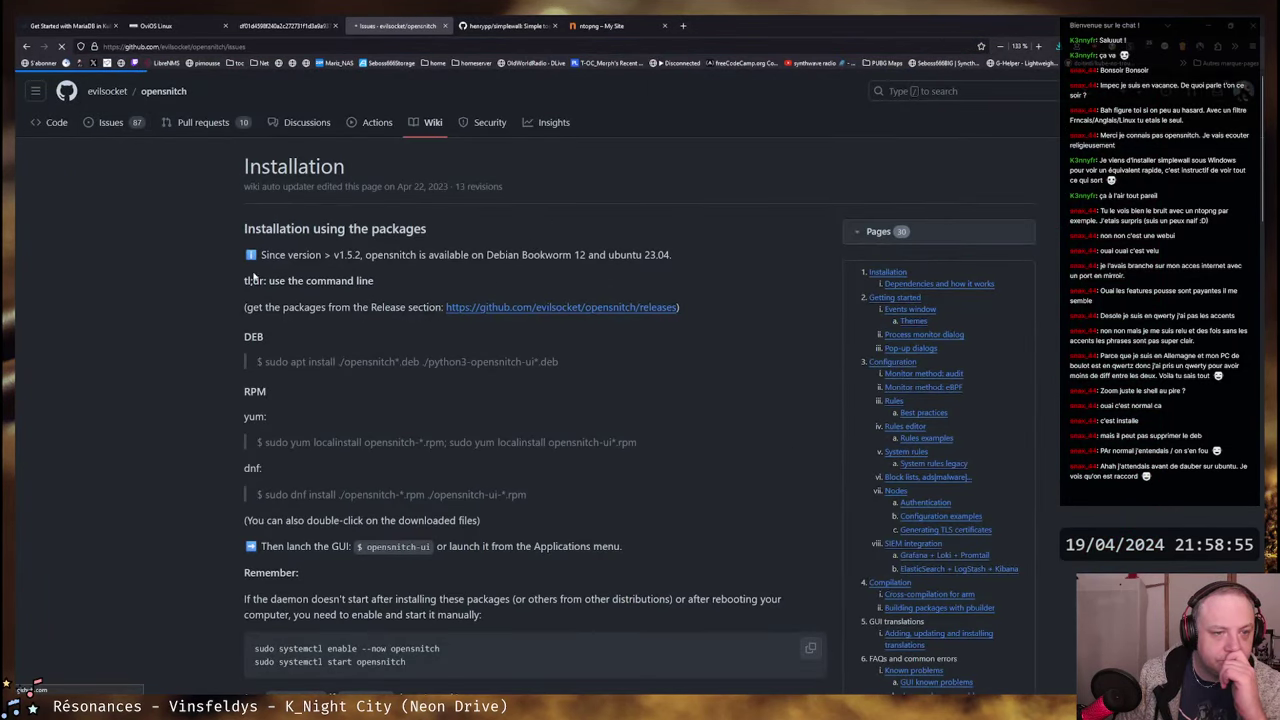
left_click(290, 264)
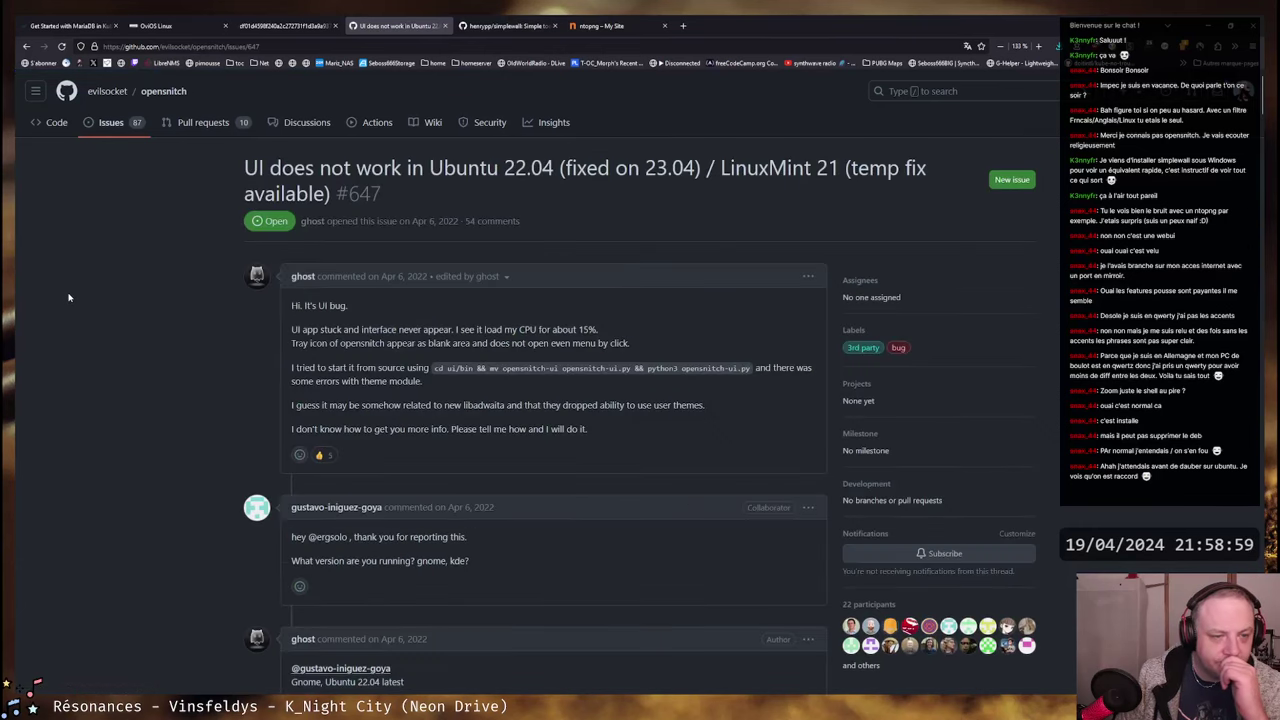
scroll(202, 352, "down", 3)
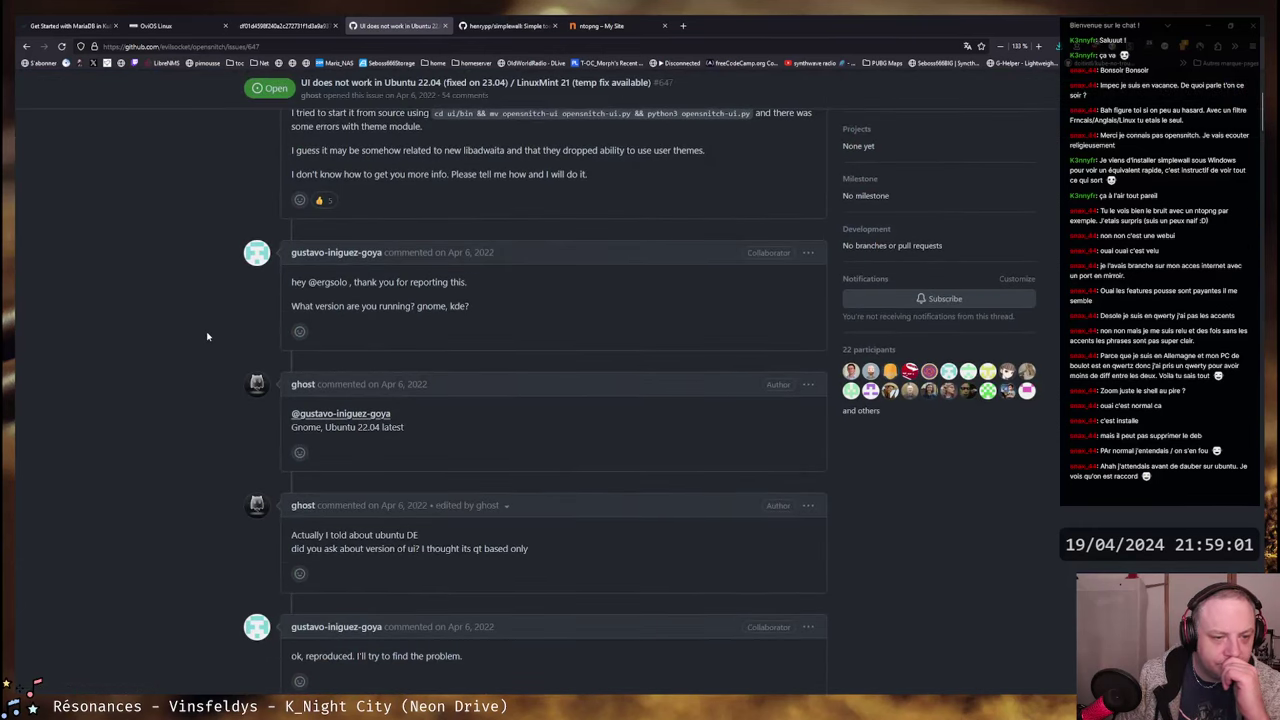
scroll(207, 336, "down", 3)
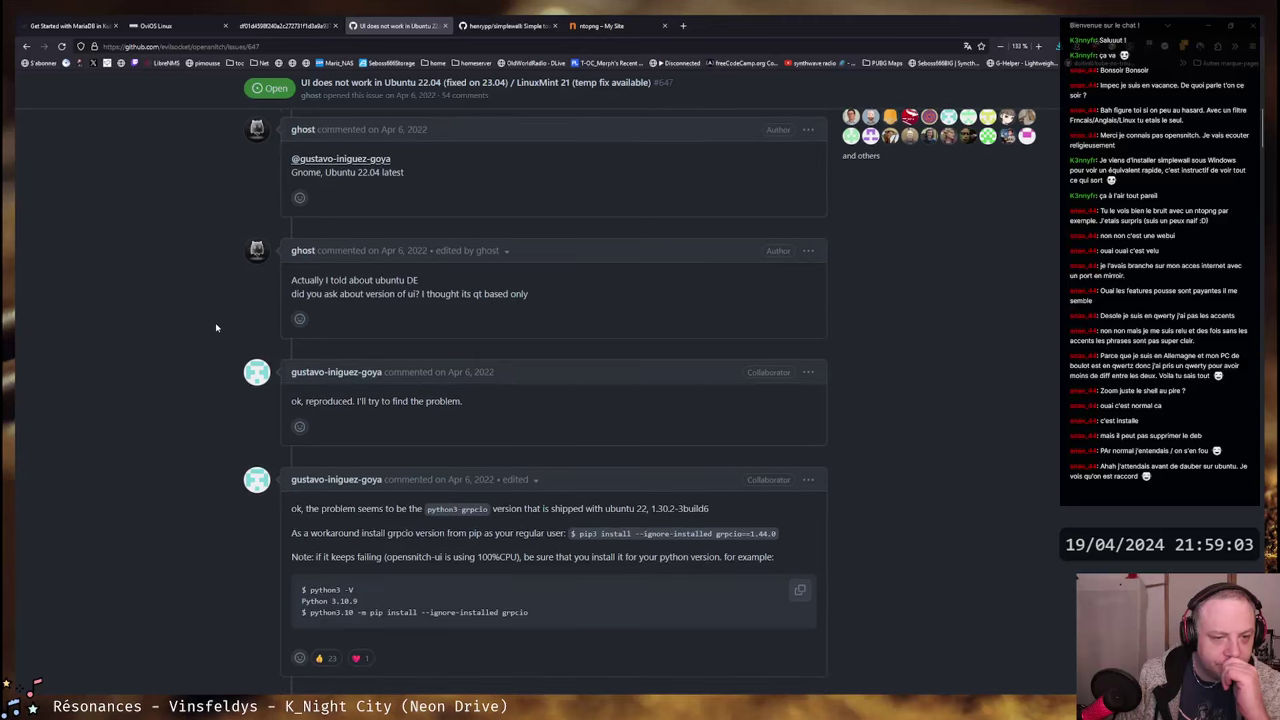
scroll(217, 321, "down", 5)
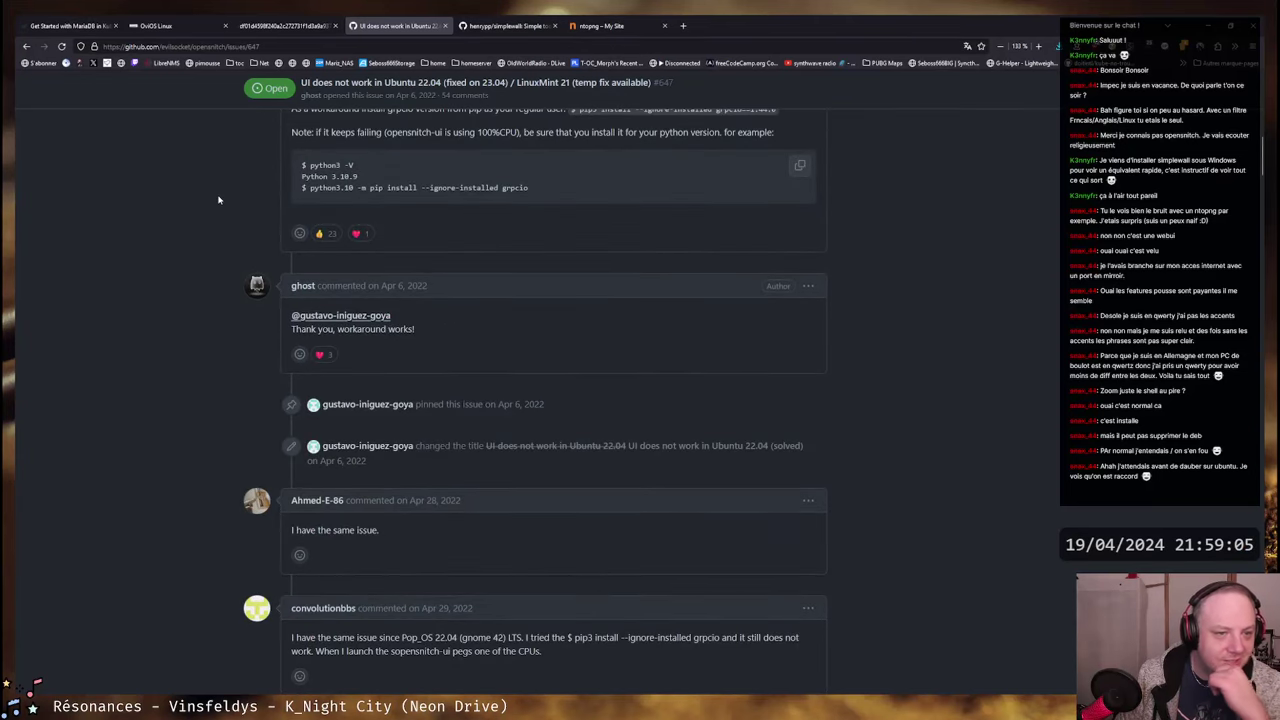
- Highlight the Ubuntu 22 grpcio version, the pip workaround and the python-version note
scroll(218, 200, "up", 1)
scroll(218, 200, "up", 1)
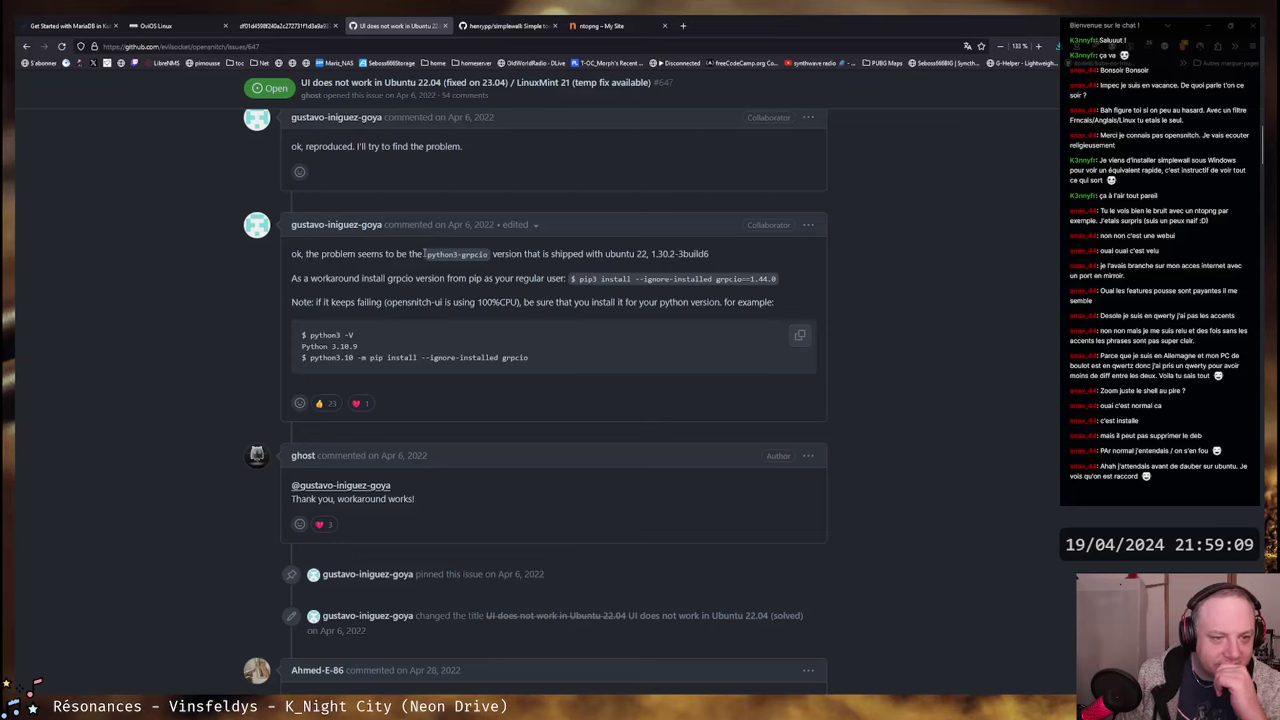
left_click_drag(424, 253, 495, 255)
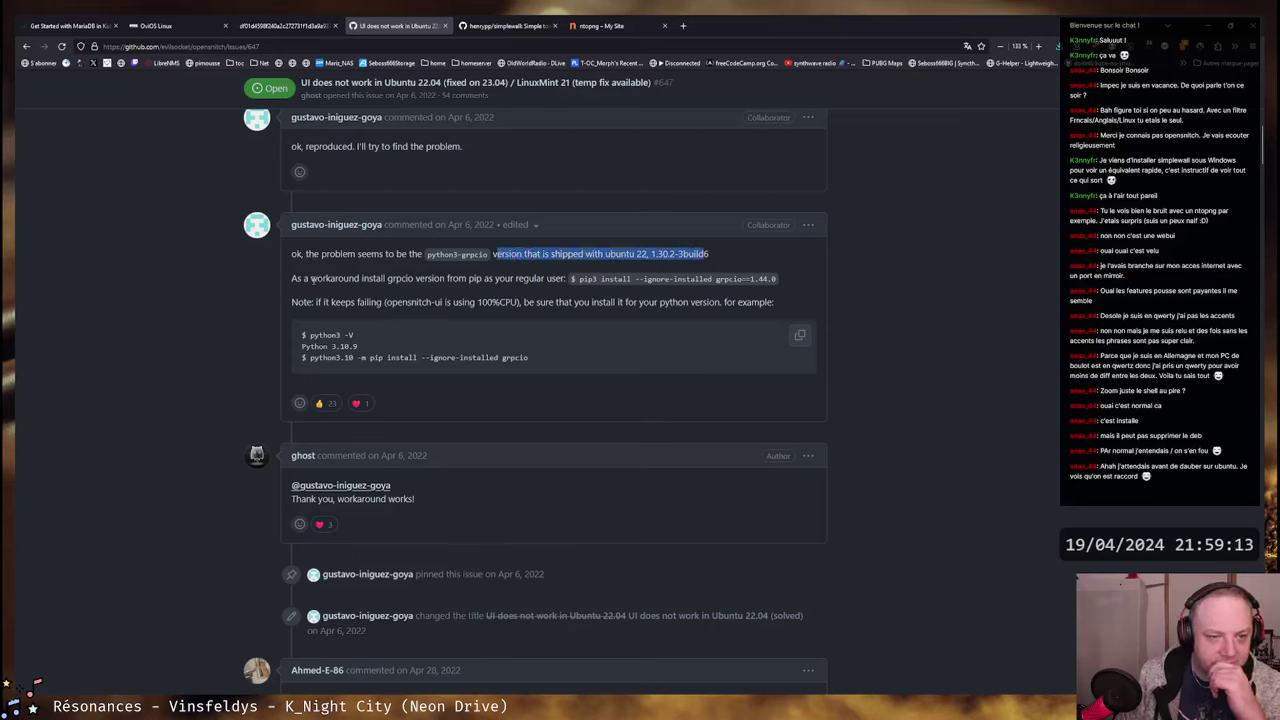
left_click_drag(301, 280, 770, 302)
left_click(545, 281)
left_click(324, 280)
left_click(768, 301)
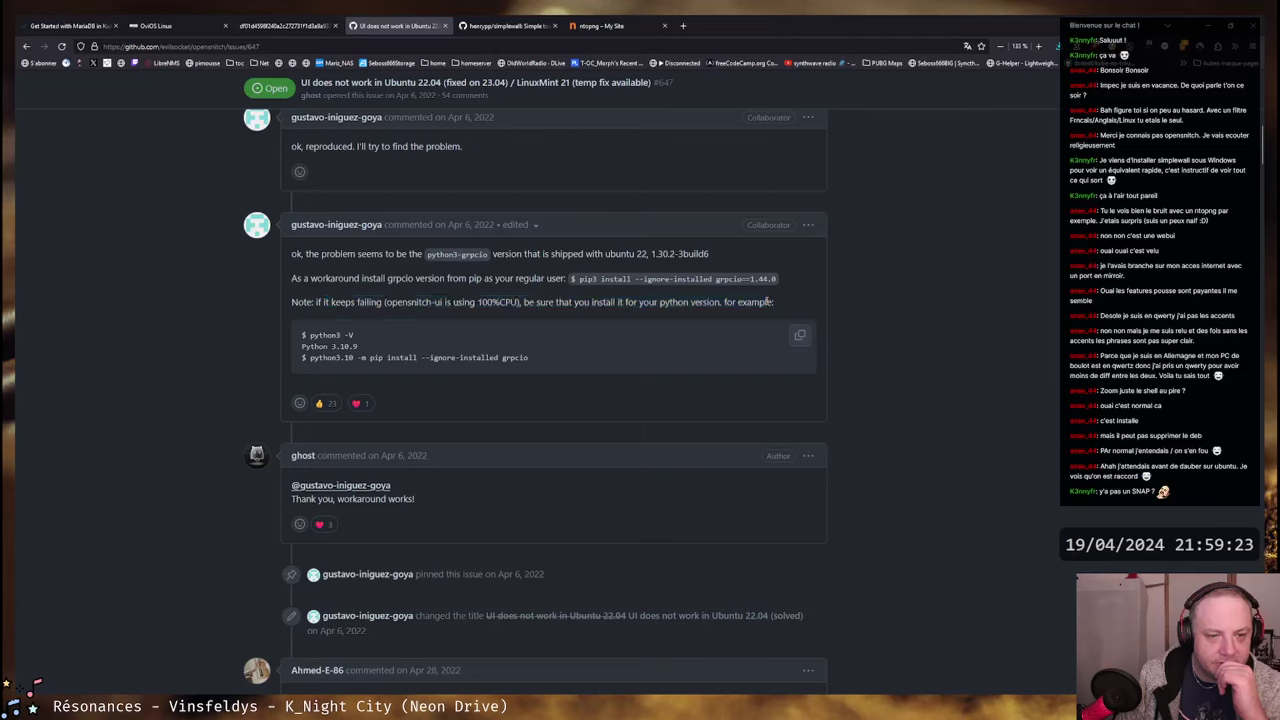
left_click_drag(532, 302, 772, 302)
left_click(707, 309)
left_click_drag(309, 345, 540, 358)
left_click(540, 358)
- Scroll further through the comments and select the word grpcio for its context menu
scroll(613, 341, "down", 1)
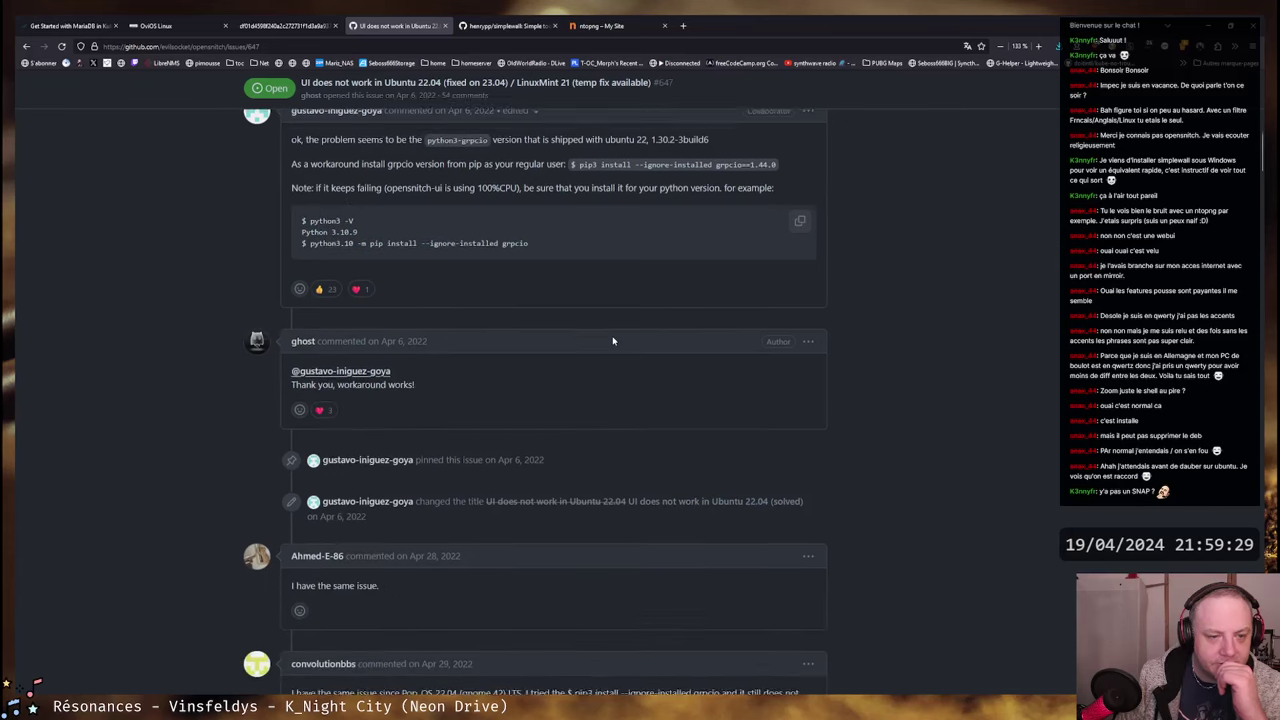
scroll(613, 341, "down", 1)
scroll(623, 329, "down", 2)
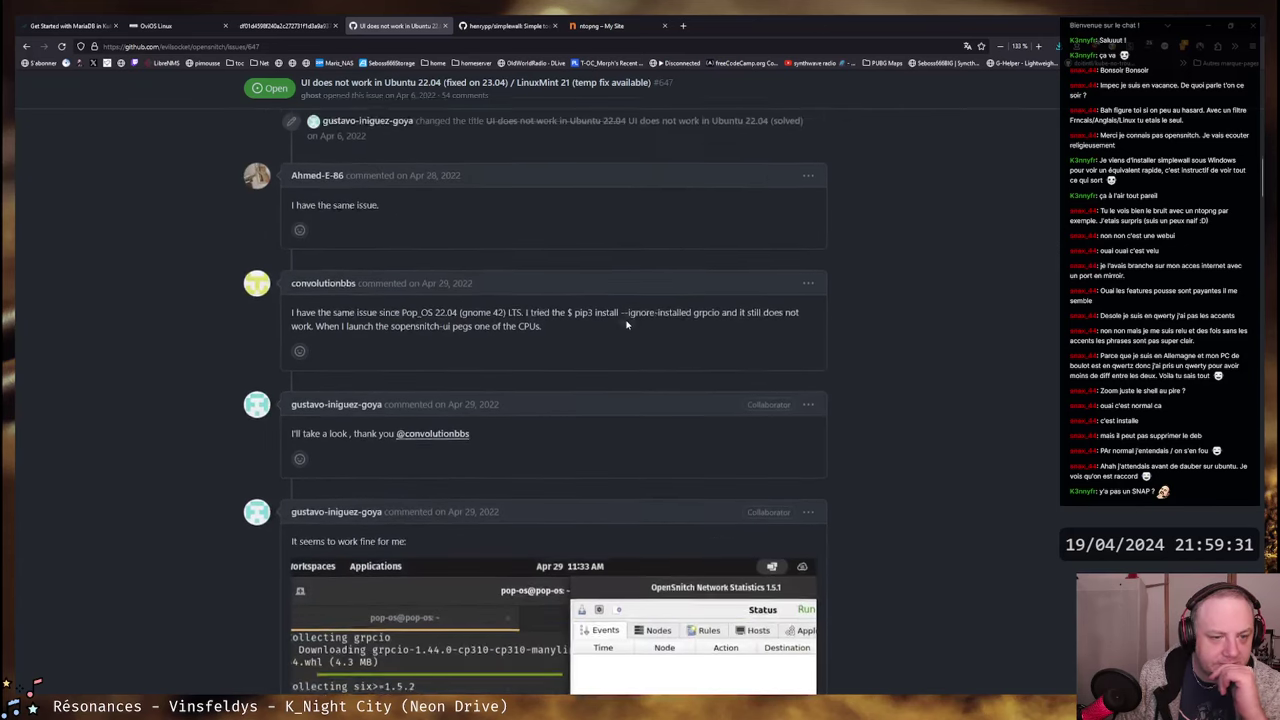
scroll(560, 315, "down", 2)
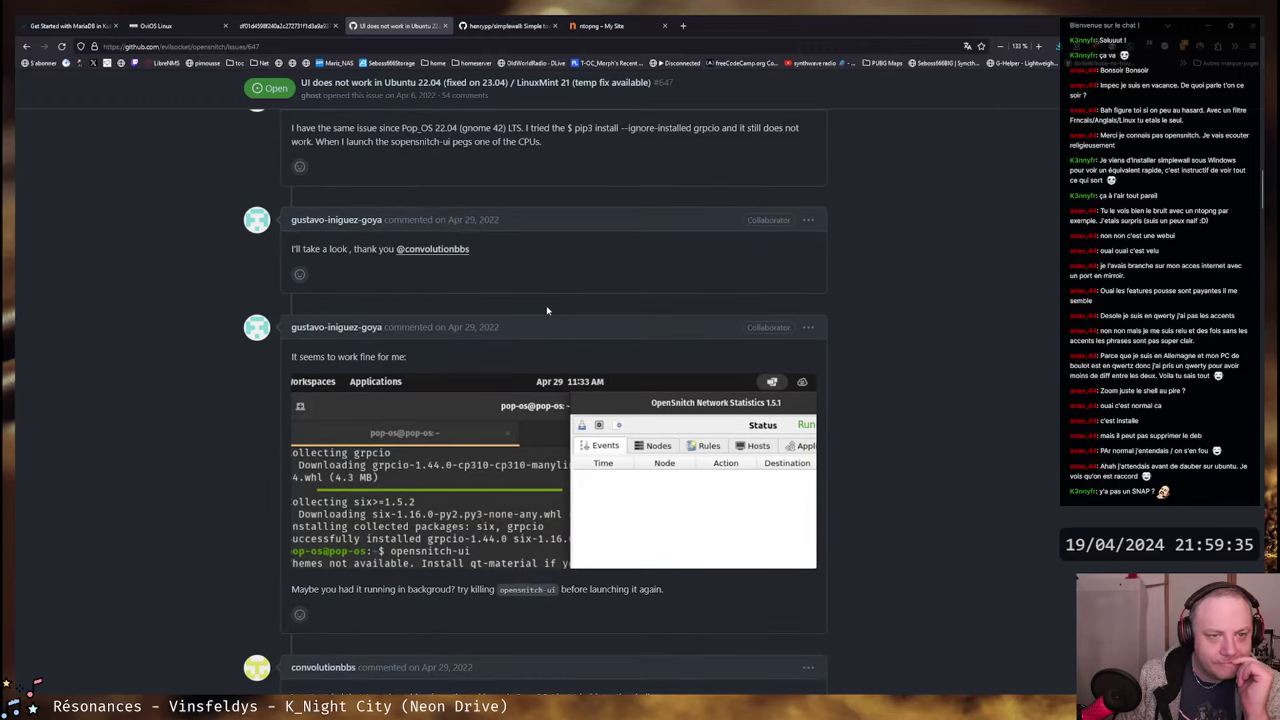
scroll(553, 310, "down", 2)
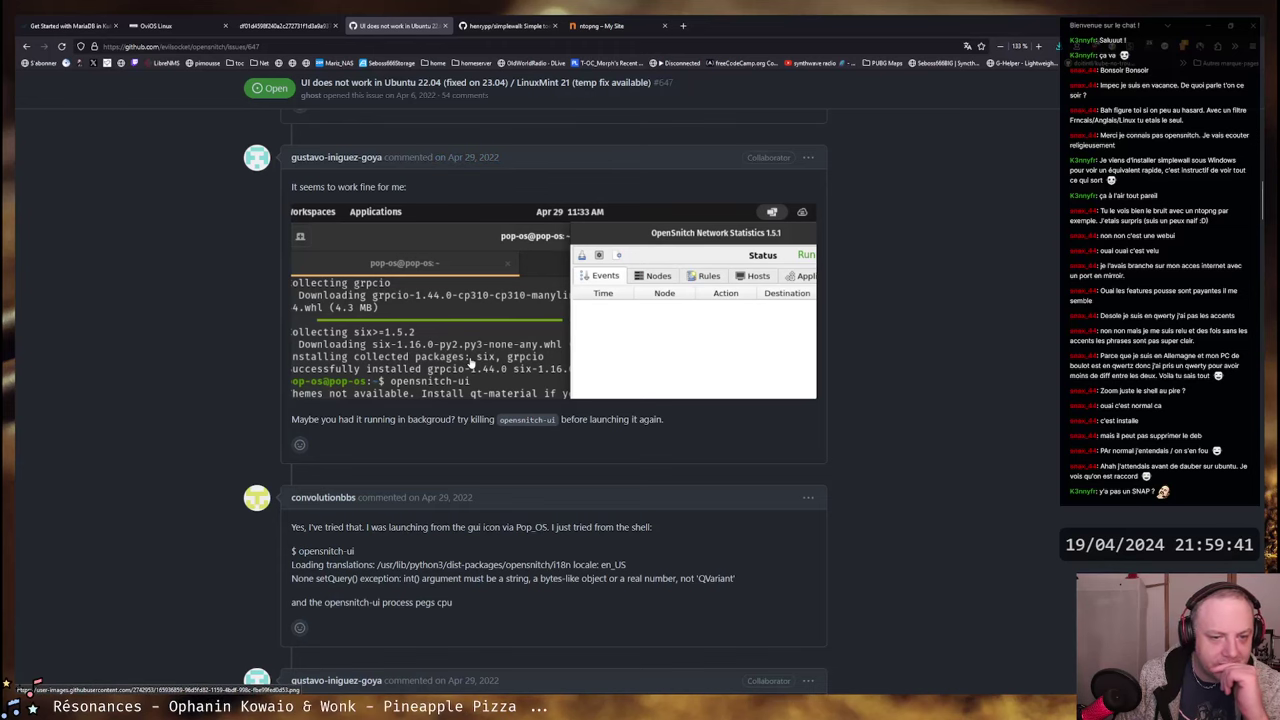
scroll(470, 363, "up", 1)
scroll(470, 363, "down", 2)
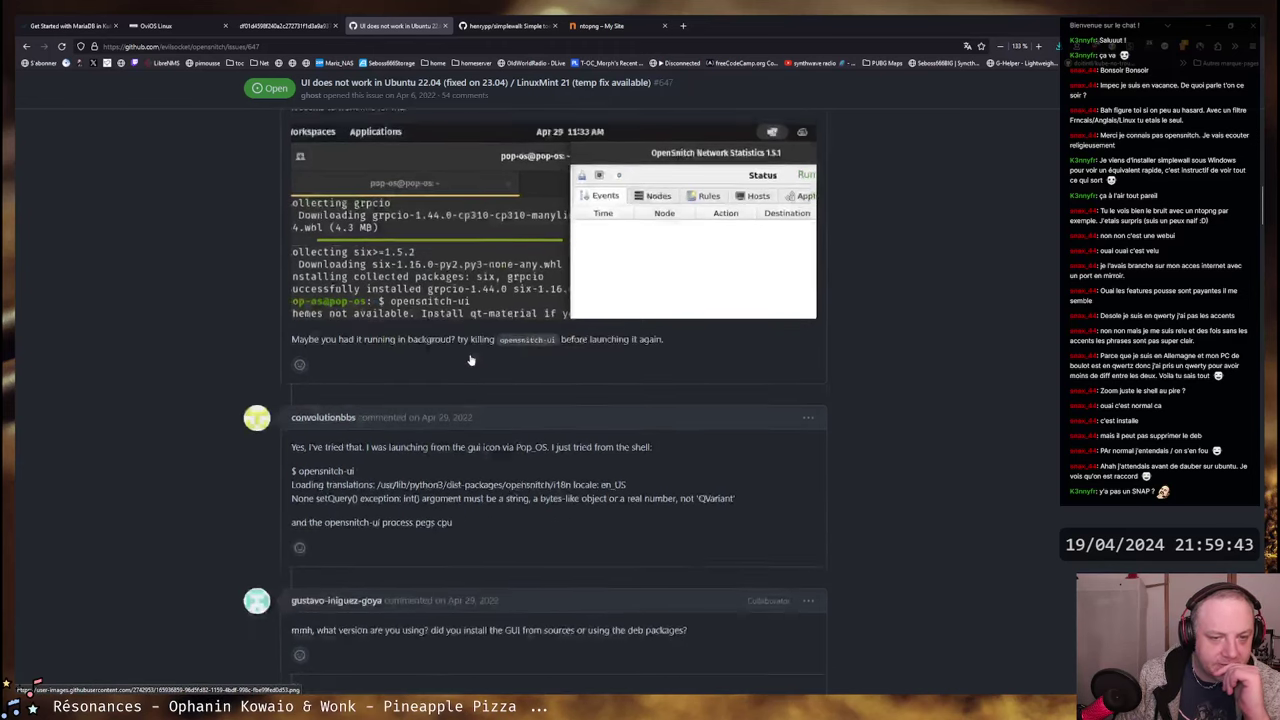
scroll(561, 330, "up", 5)
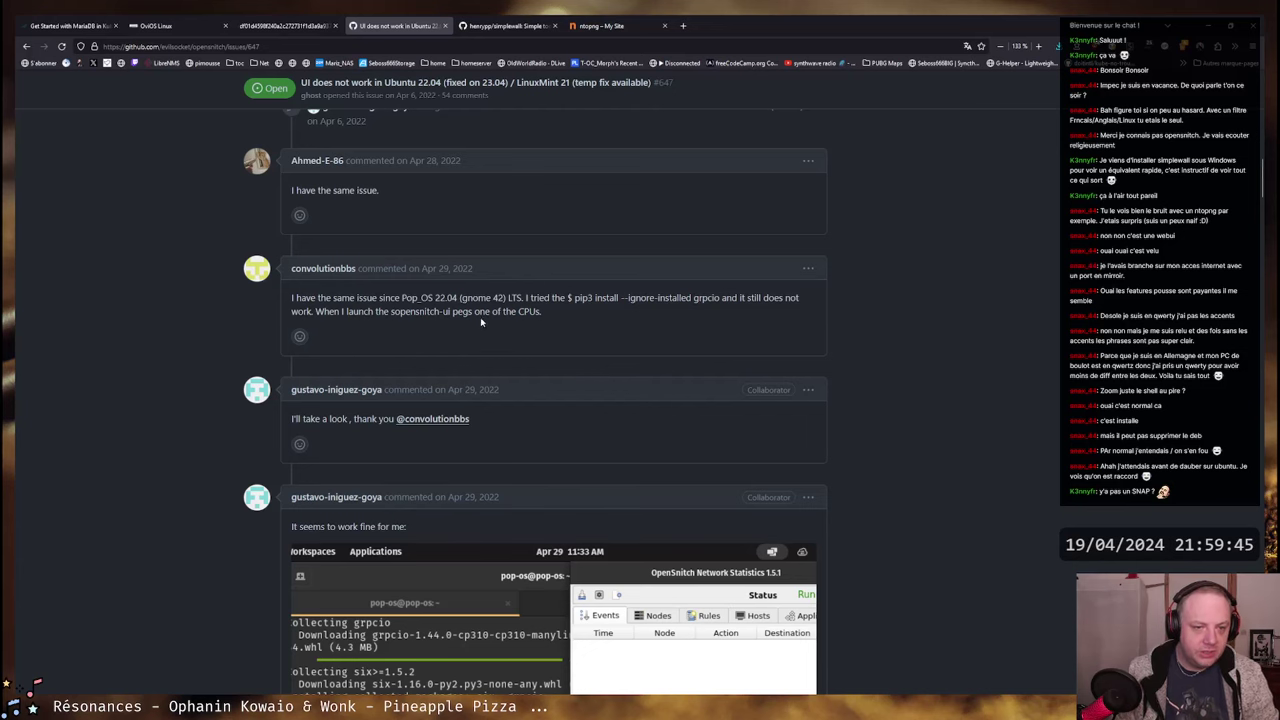
scroll(481, 321, "up", 3)
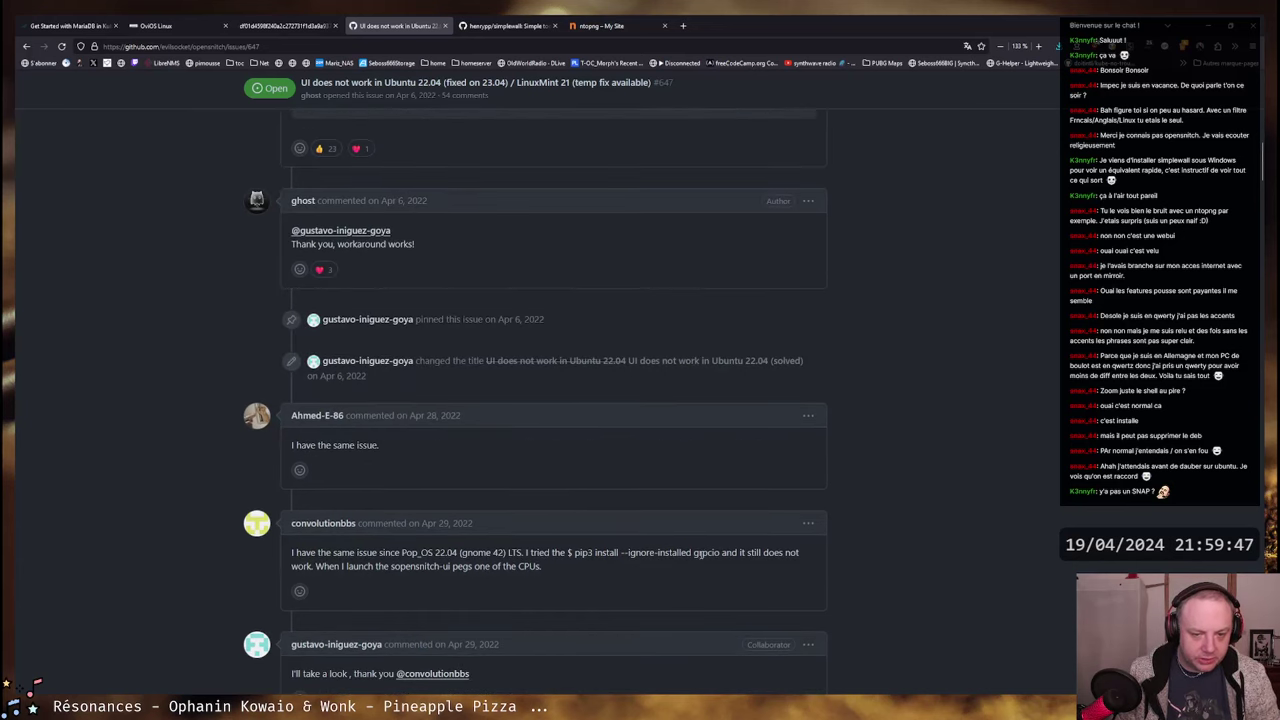
double_click(702, 553)
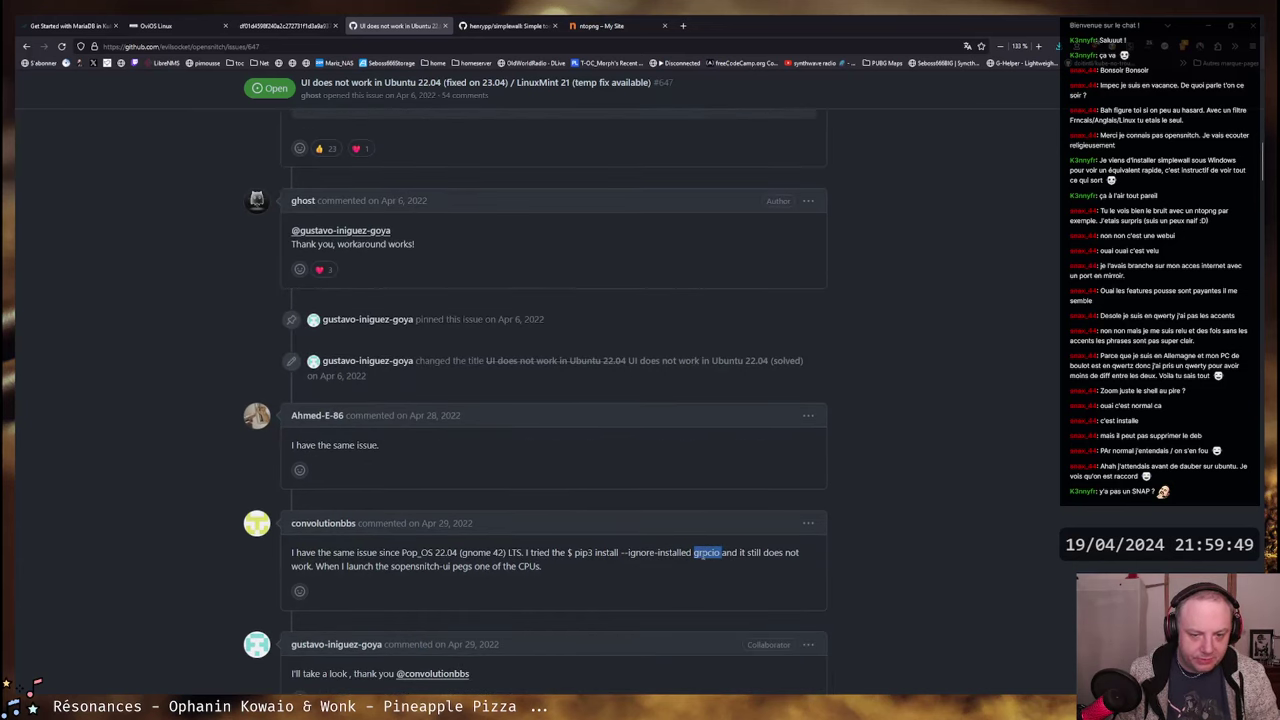
right_click(733, 564)
- Stop the running opensnitch-ui with Ctrl+C in the VM terminal
left_click(760, 566)
key("alt+Tab")
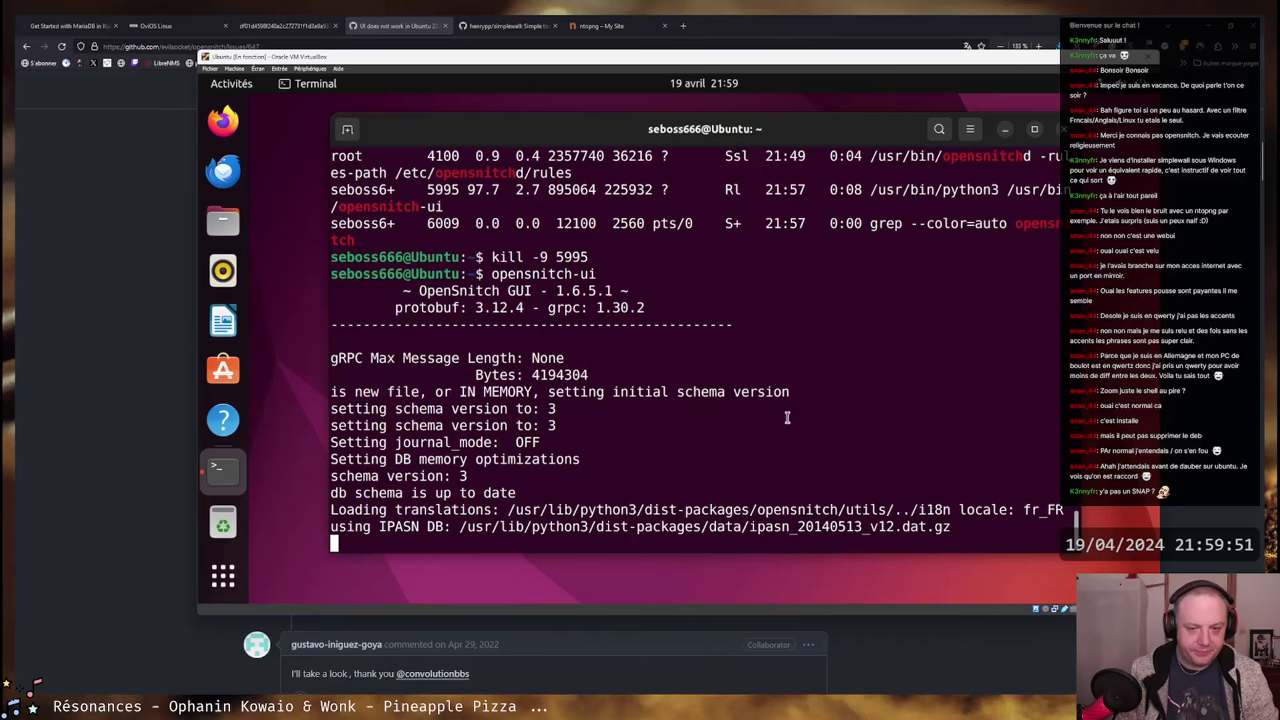
key("ctrl+c")
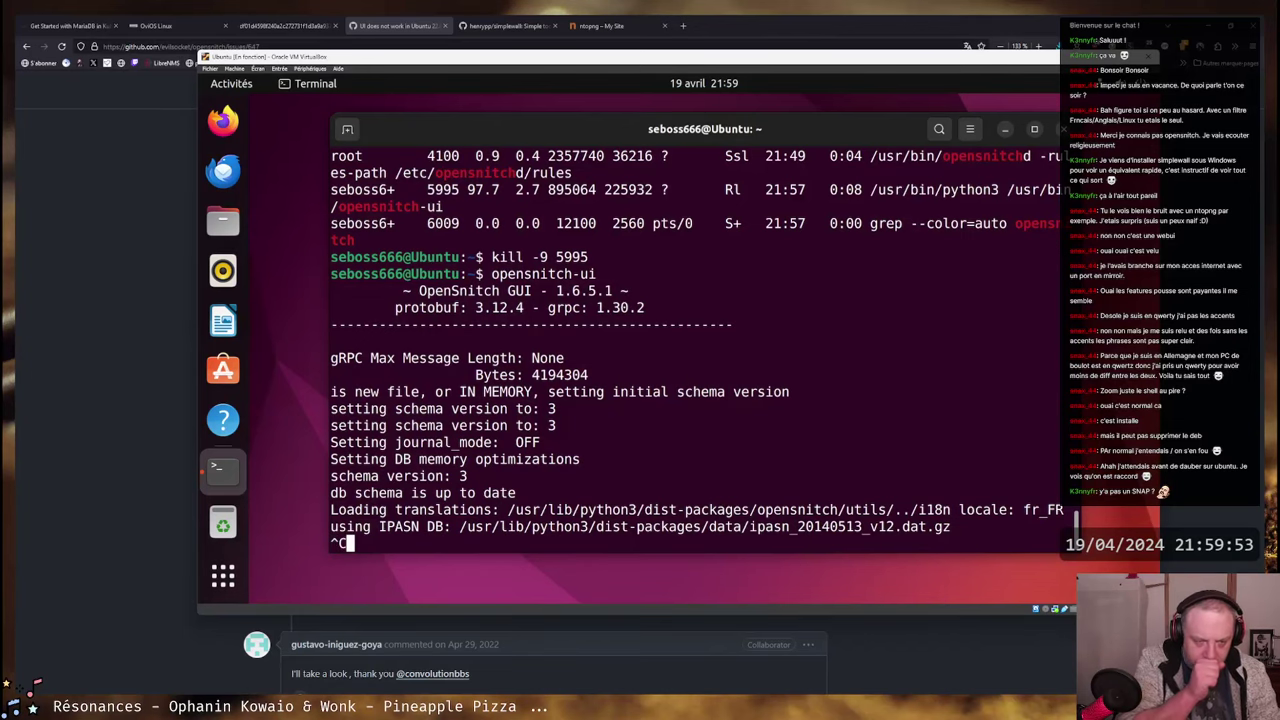
key("Return")
key("Return")
key("Return")
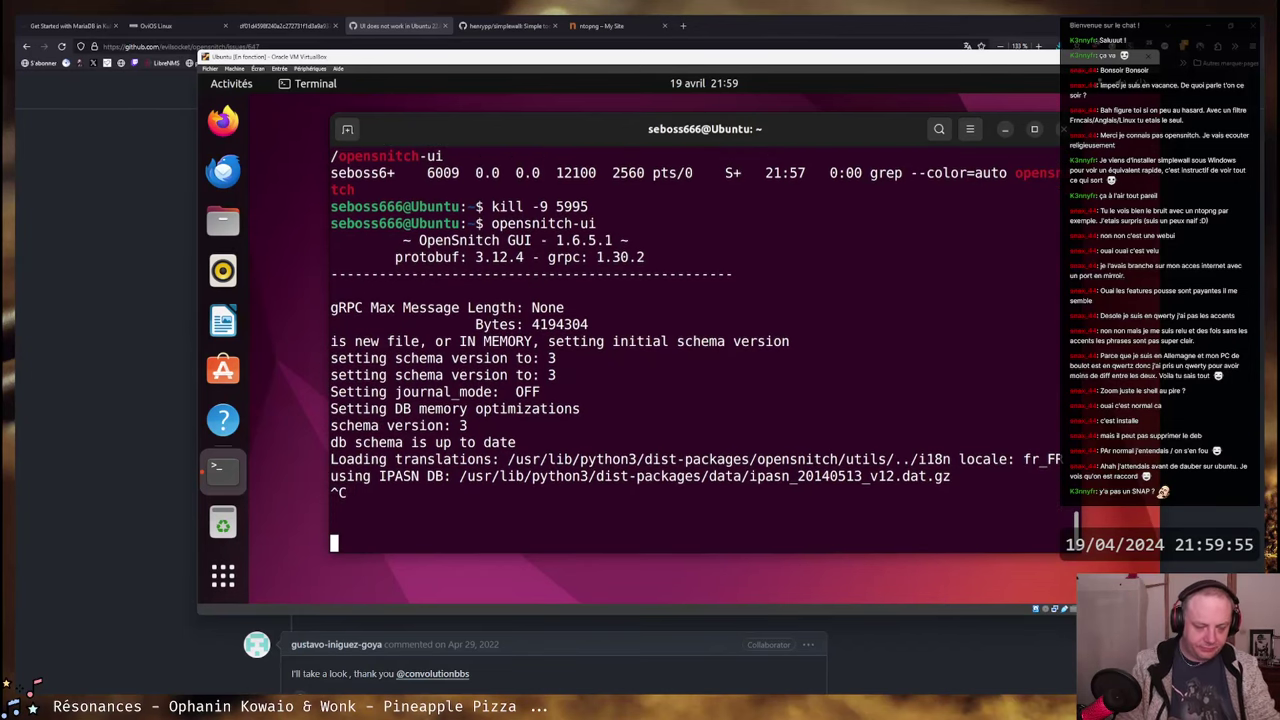
key("ctrl+c")
key("Return")
- Open a second terminal tab and switch to root with su -, entering the root password
key("ctrl+shift+t")
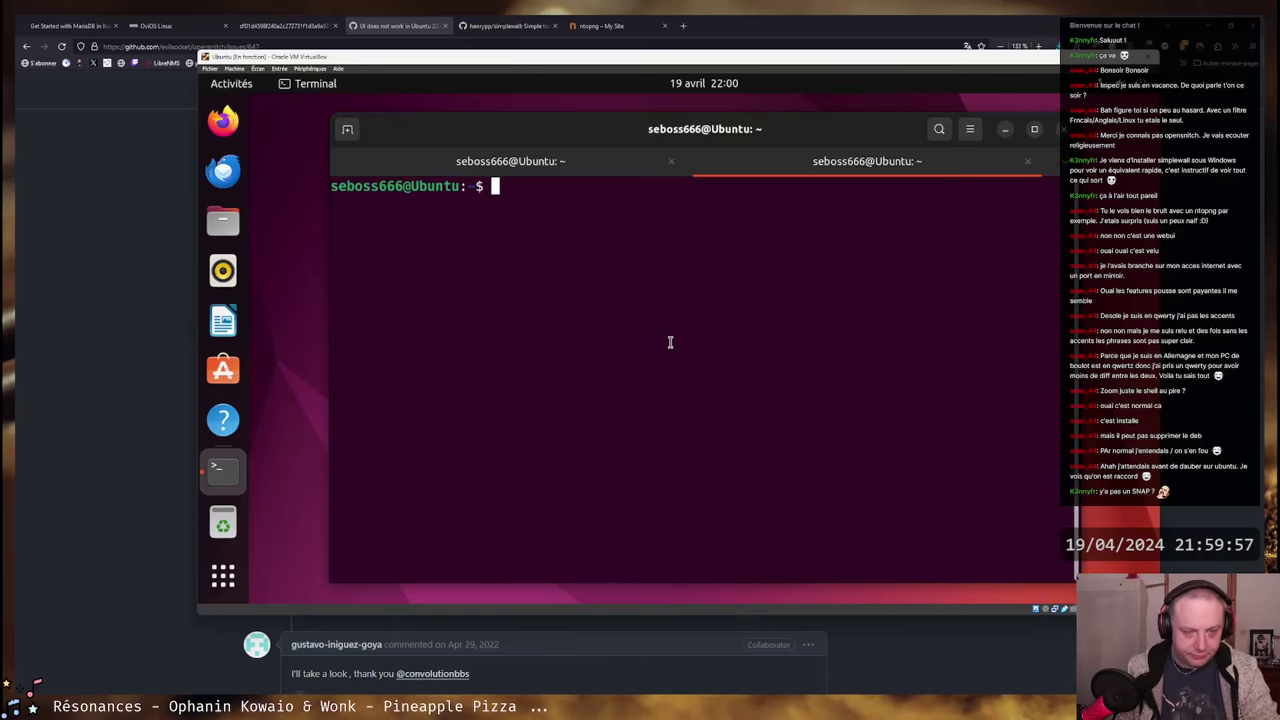
type("ps aux |grep ope")
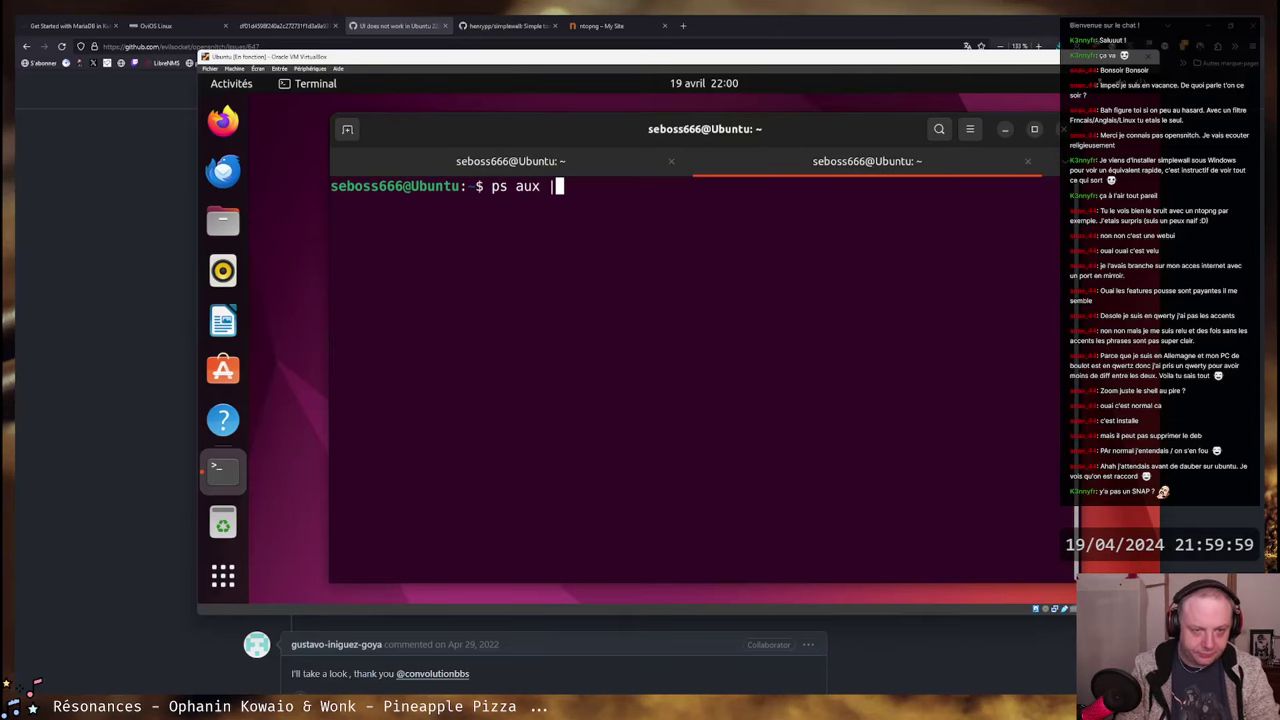
key("BackSpace")
key("BackSpace")
key("BackSpace")
key("BackSpace")
key("BackSpace")
key("BackSpace")
key("BackSpace")
key("BackSpace")
key("BackSpace")
key("BackSpace")
key("BackSpace")
key("BackSpace")
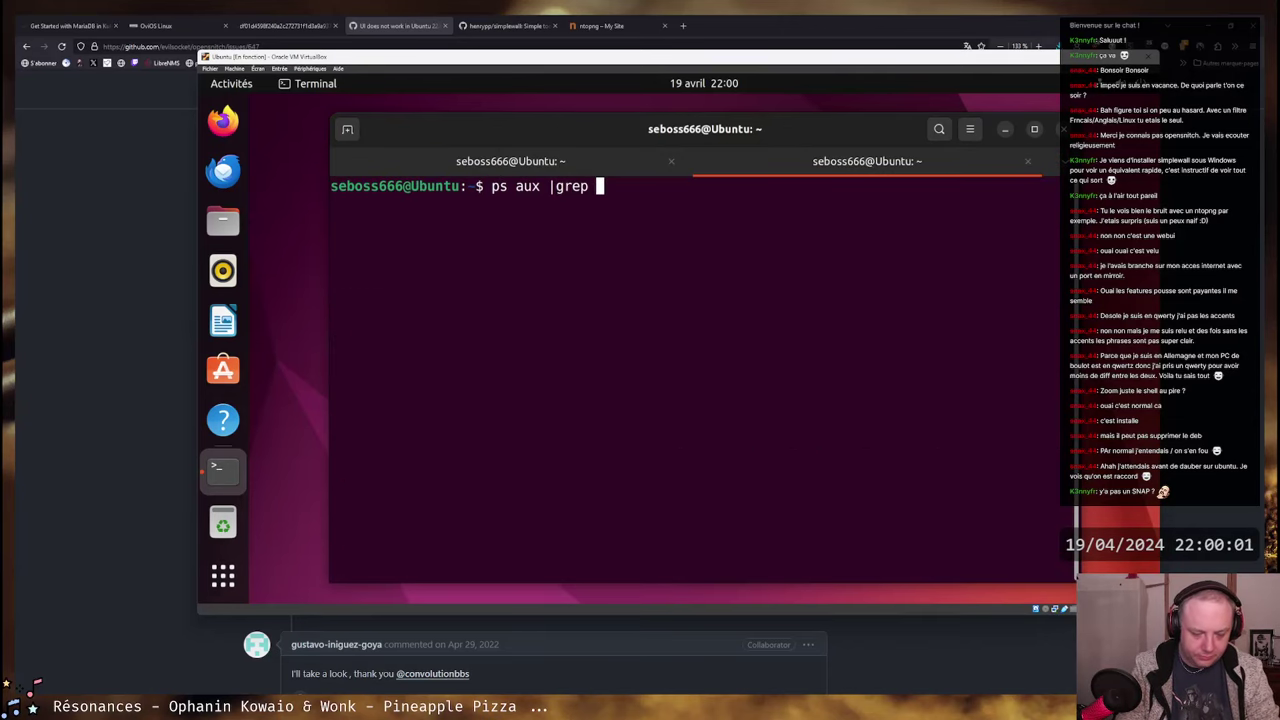
key("BackSpace")
key("BackSpace")
key("BackSpace")
key("BackSpace")
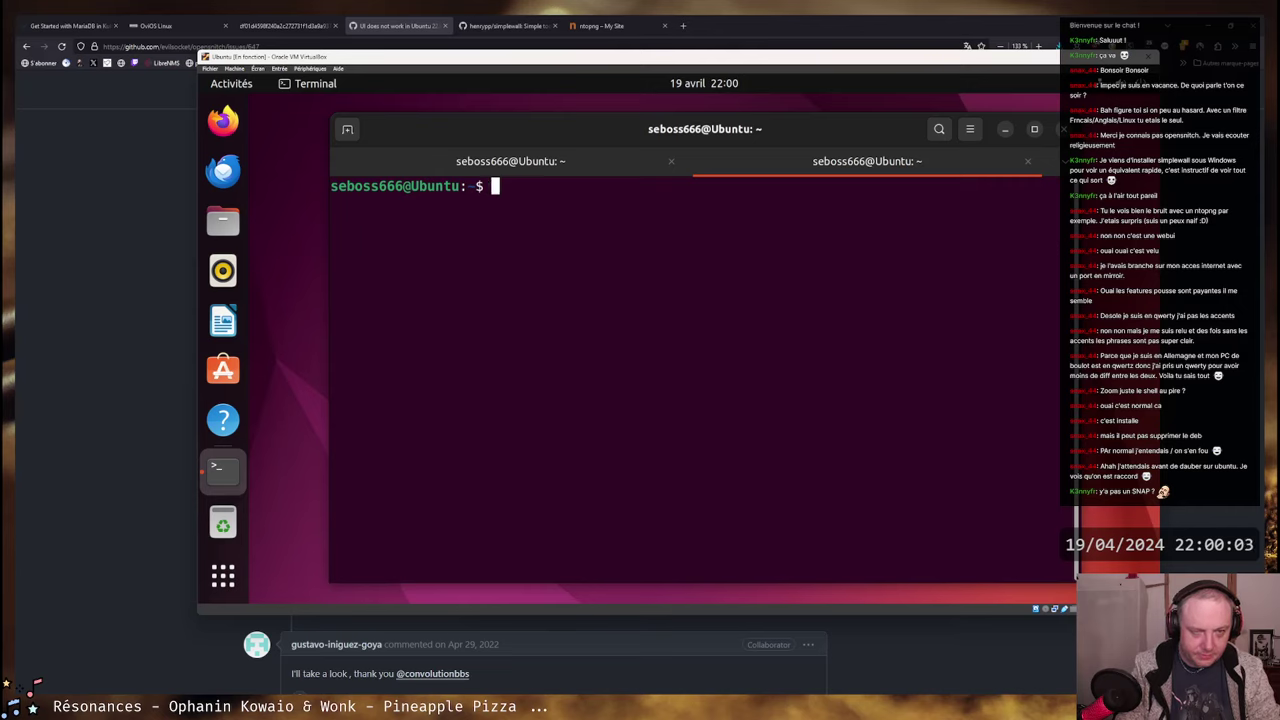
type("su -")
key("Return")
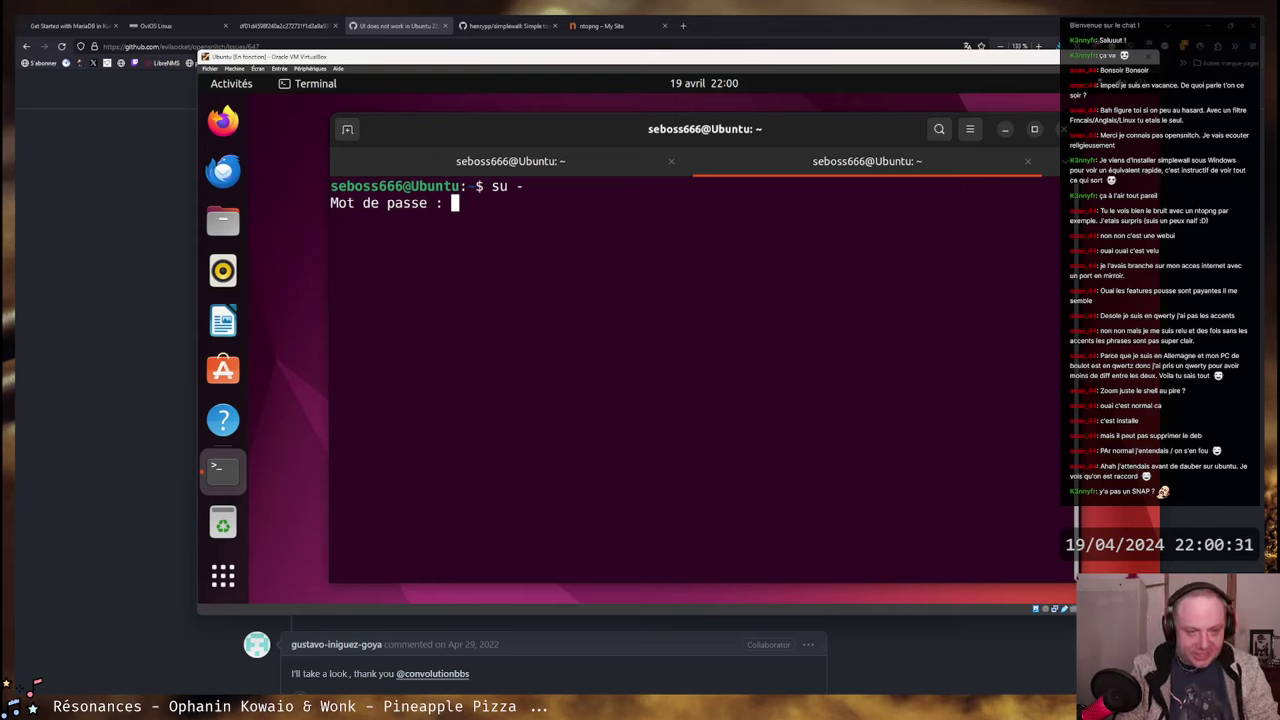
key("Return")
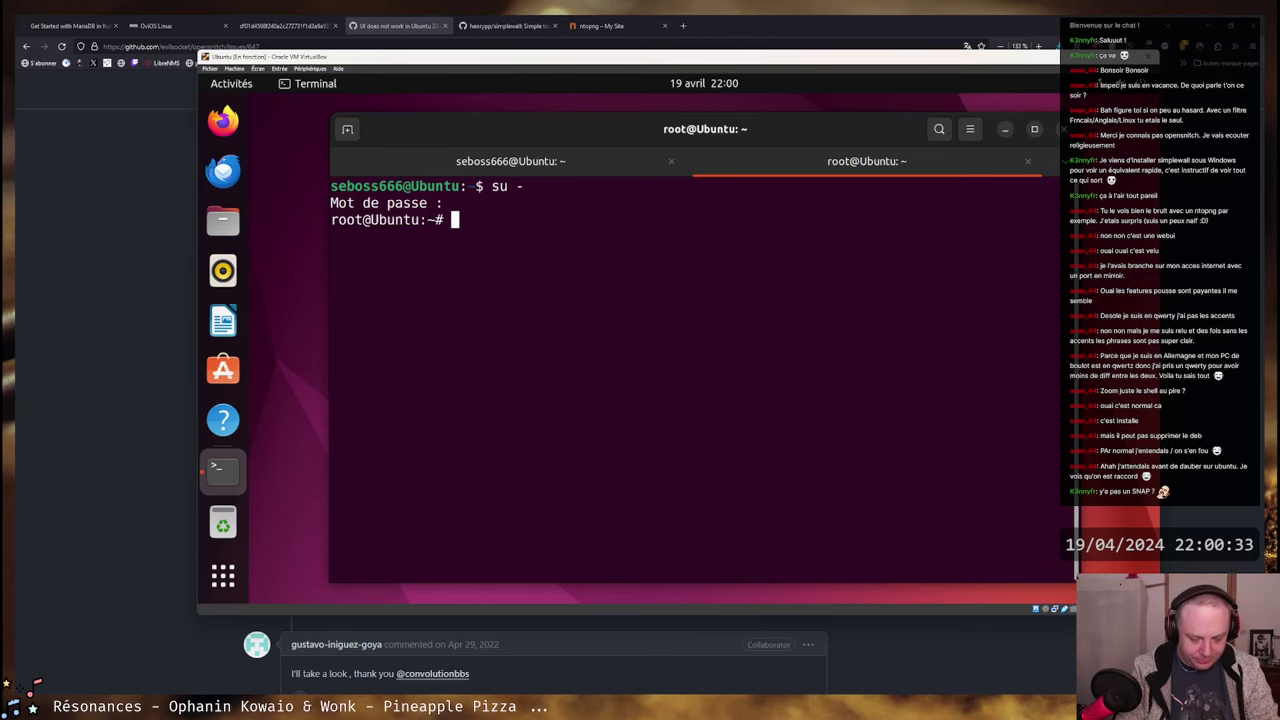
- Install htop with apt install htop, run it to inspect processes, then quit it
type("apt")
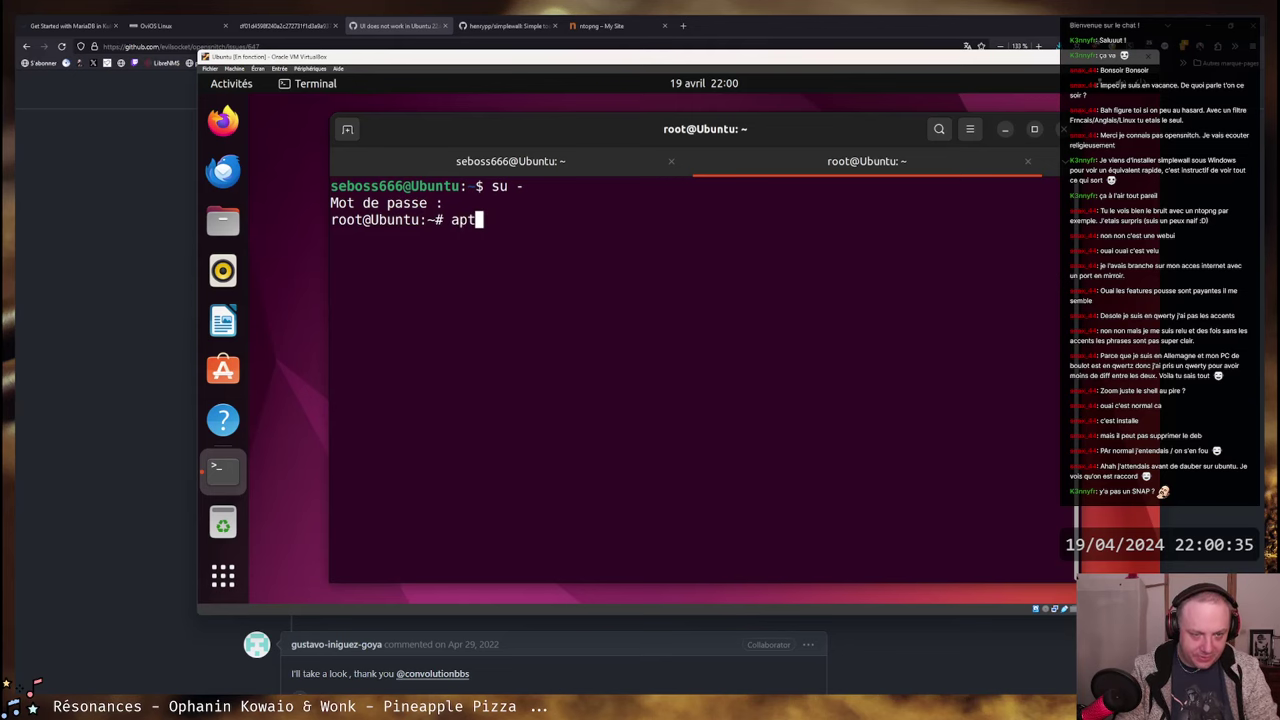
type(" install htop")
key("Return")
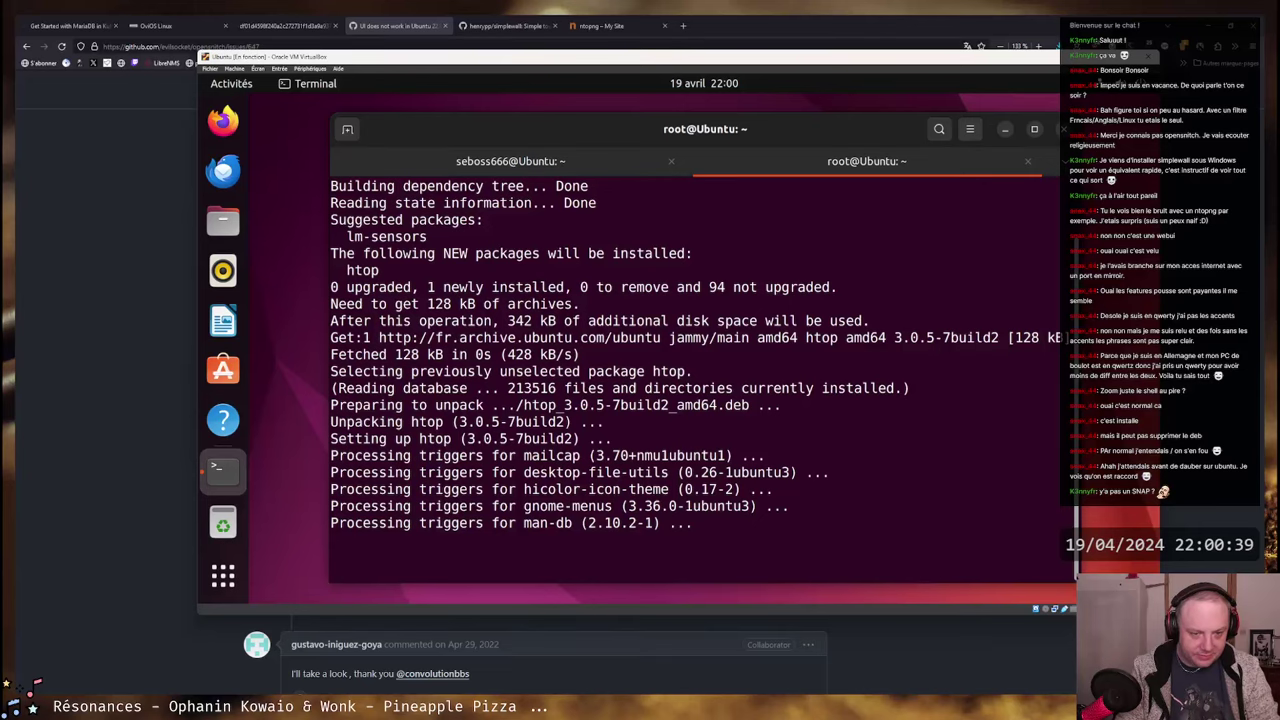
type("htop")
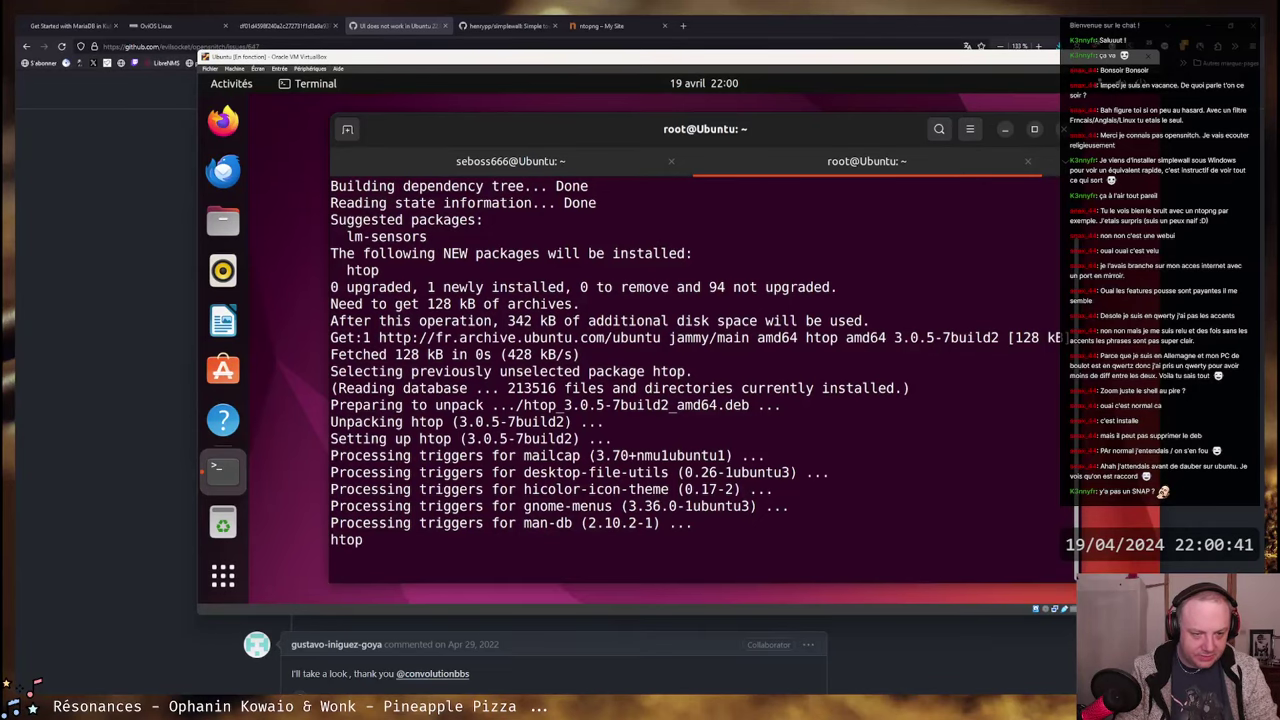
key("Return")
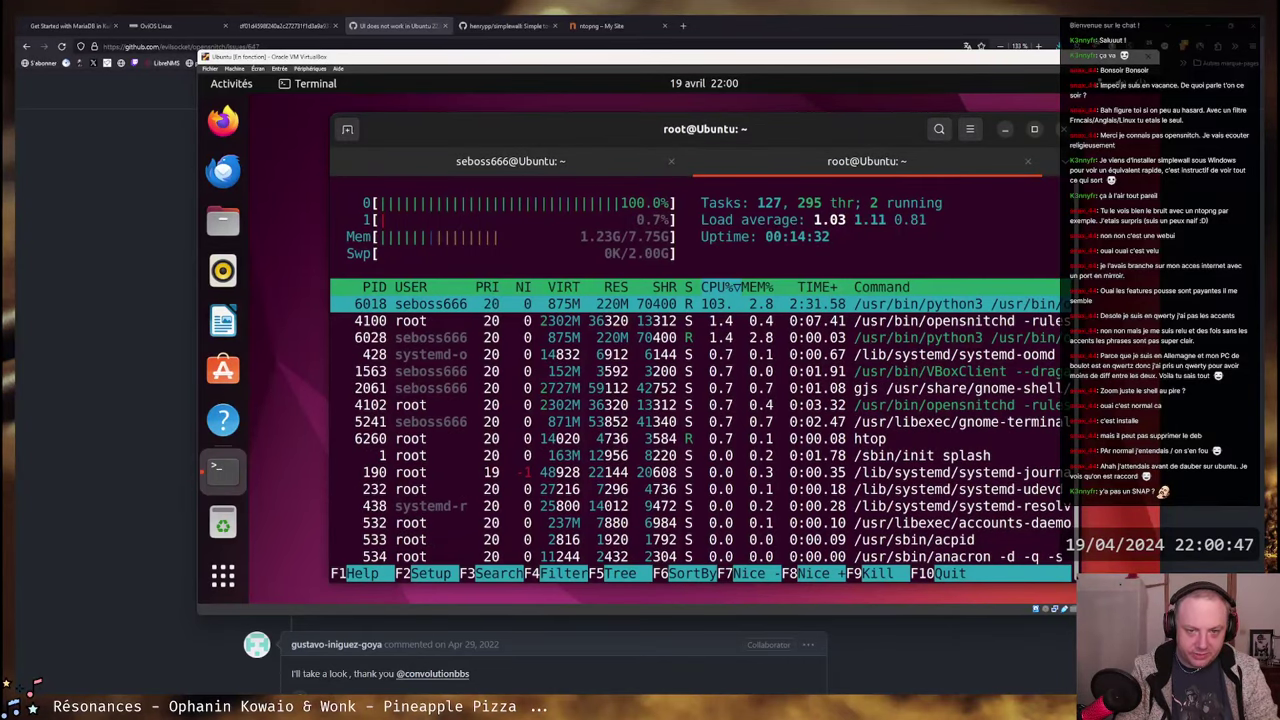
type("q")
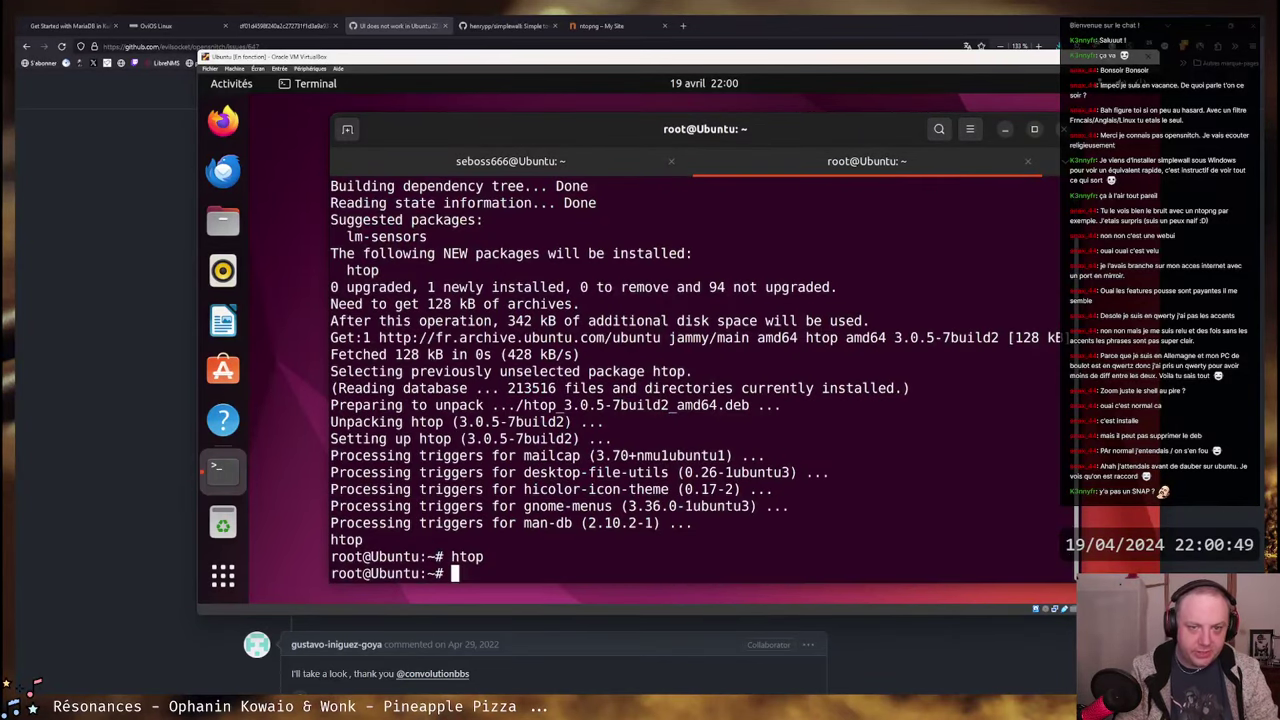
type("ps aux ")
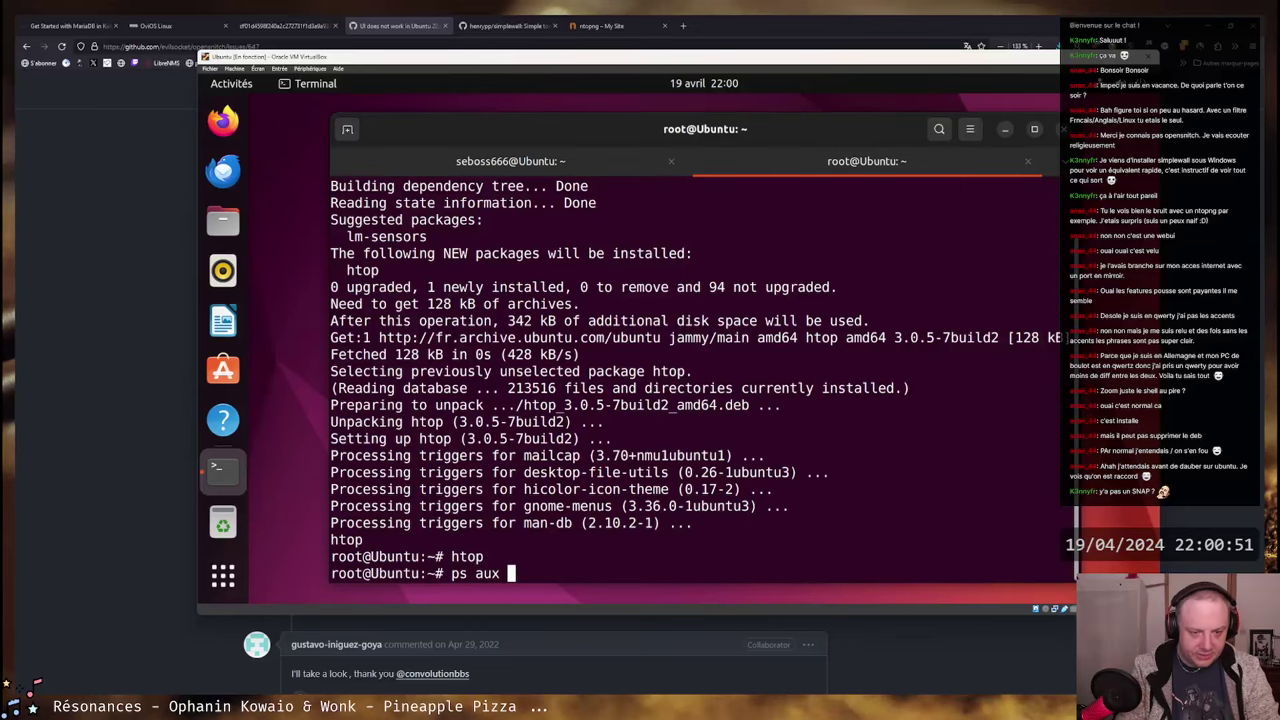
type("|grep opensnitch")
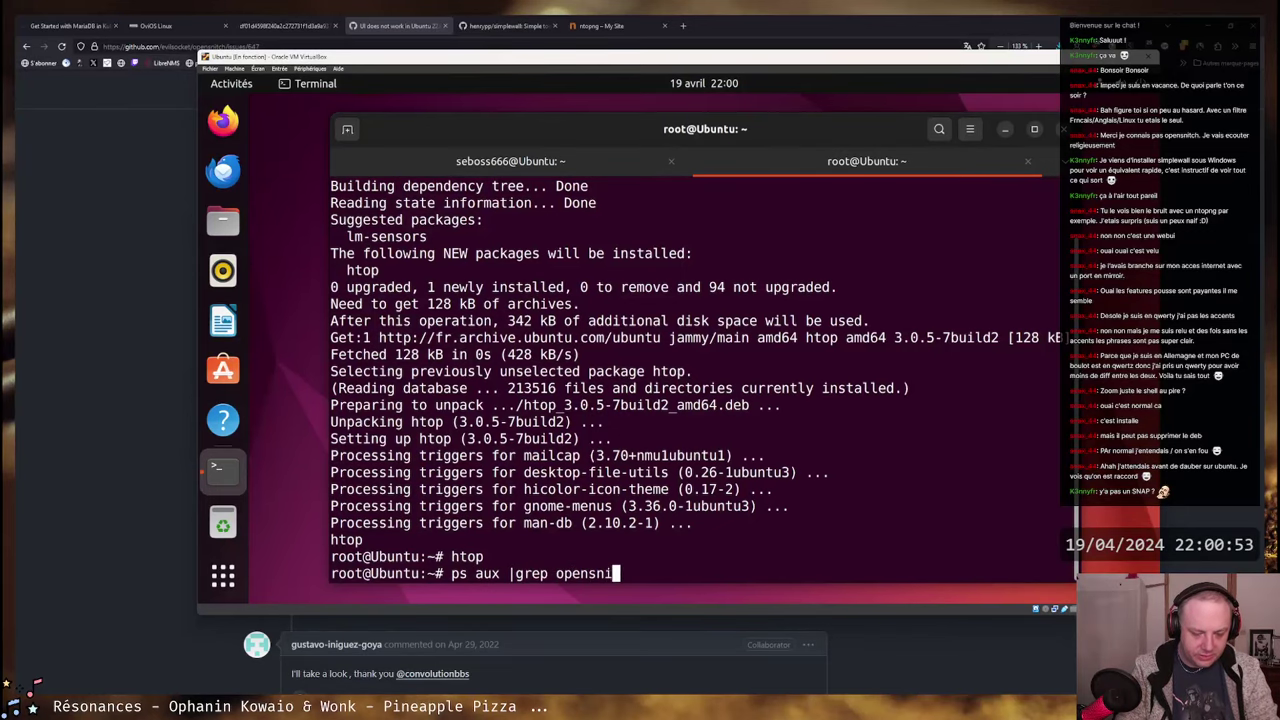
- Kill the runaway opensnitch-ui process 6018 with kill -9
key("Return")
type("kil")
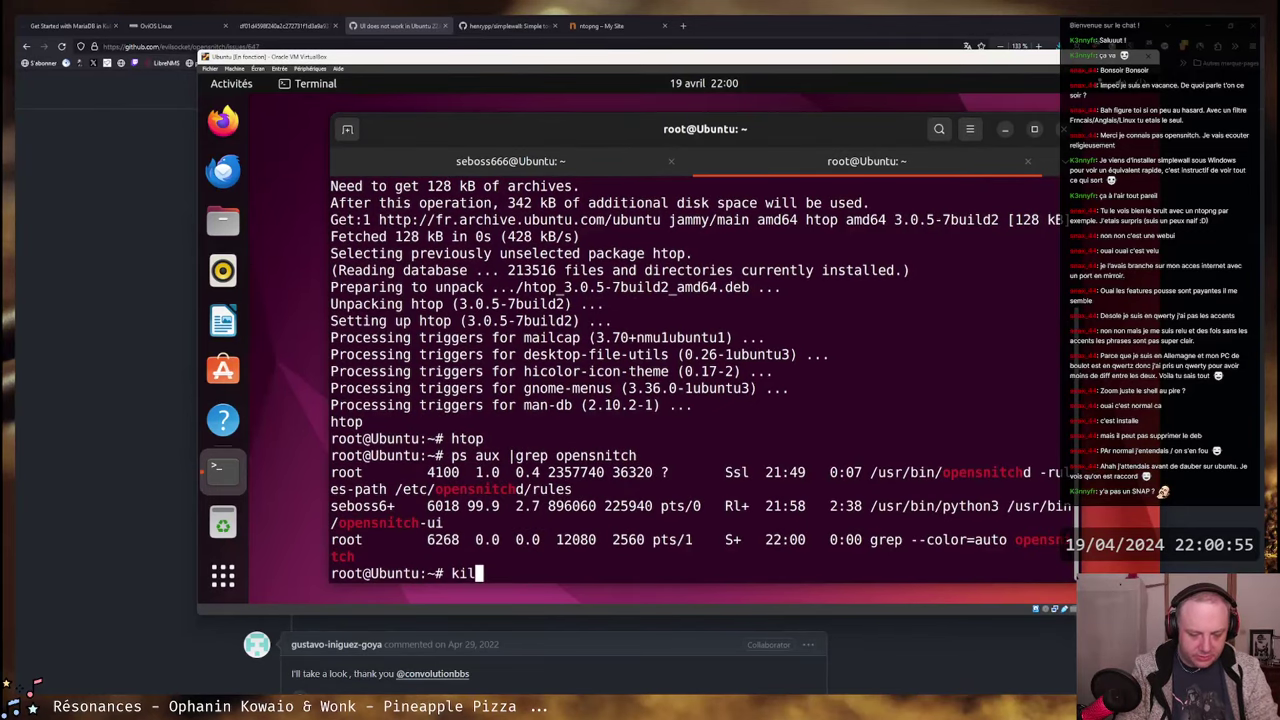
type("l -9 60128")
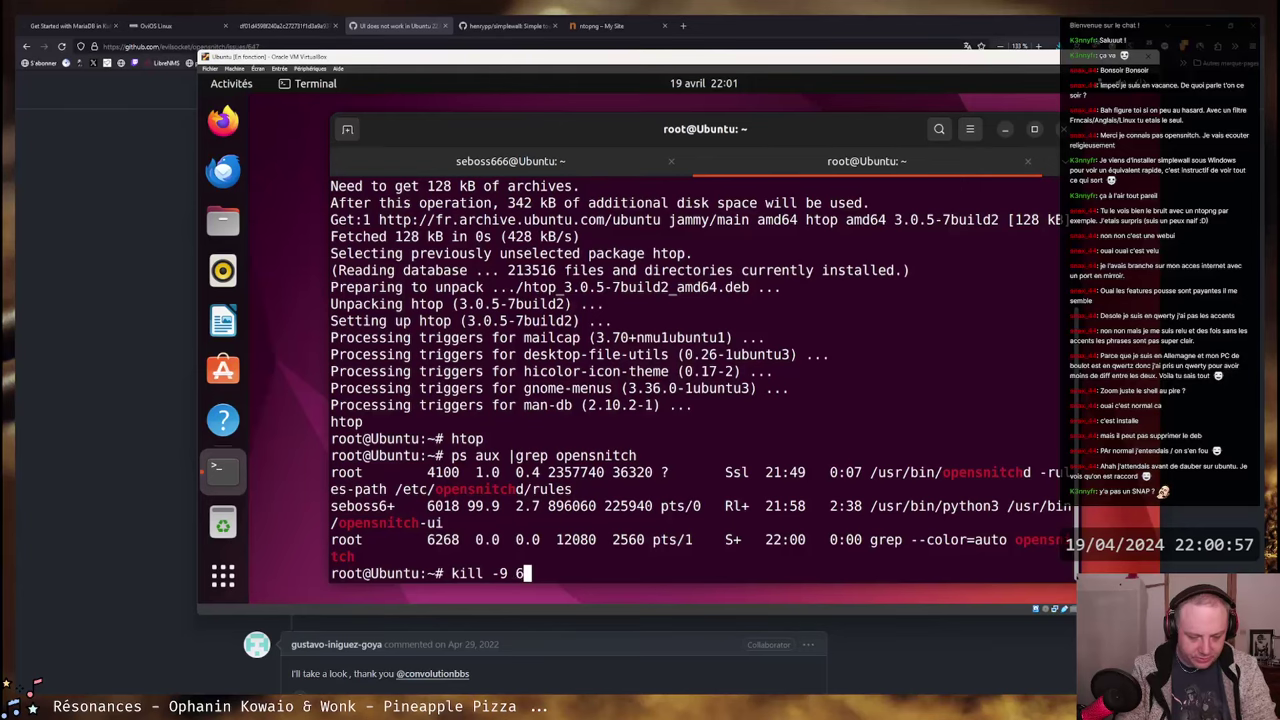
key("BackSpace")
key("BackSpace")
key("BackSpace")
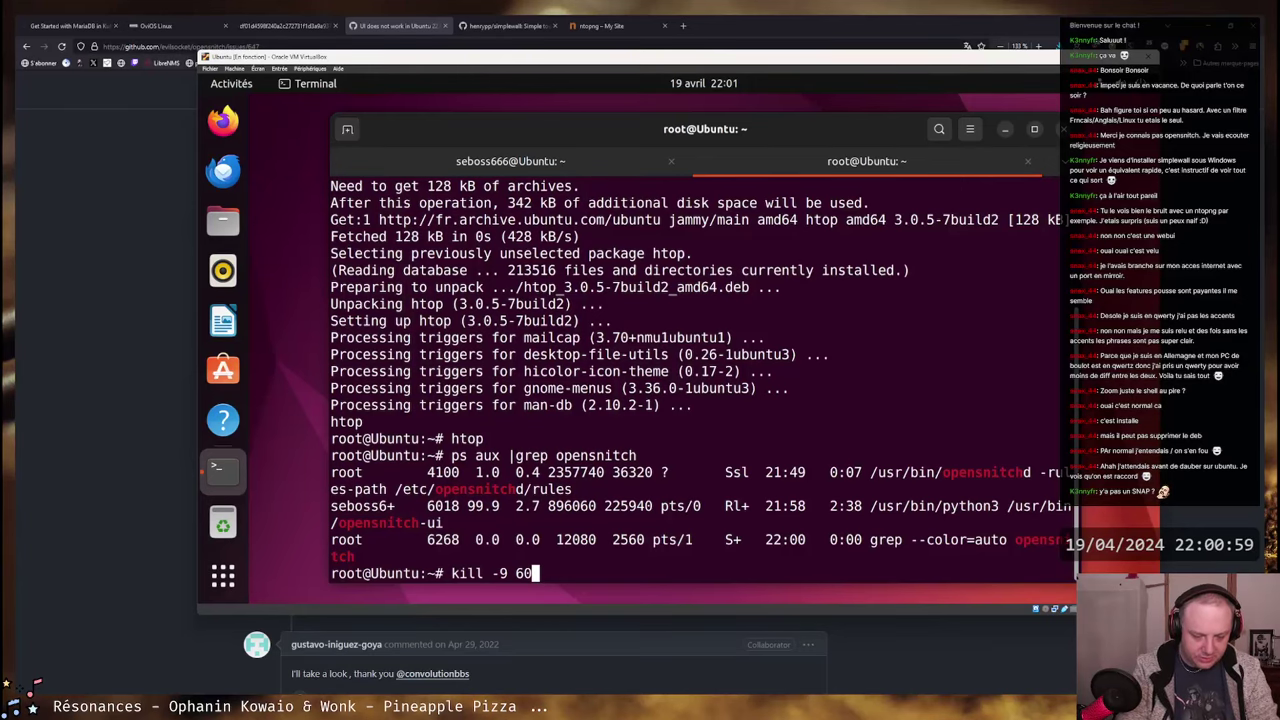
type("18")
key("Return")
- List installed grpc packages and run apt remove python3-grpcio after correcting the name
type("dpkg -l |gr")
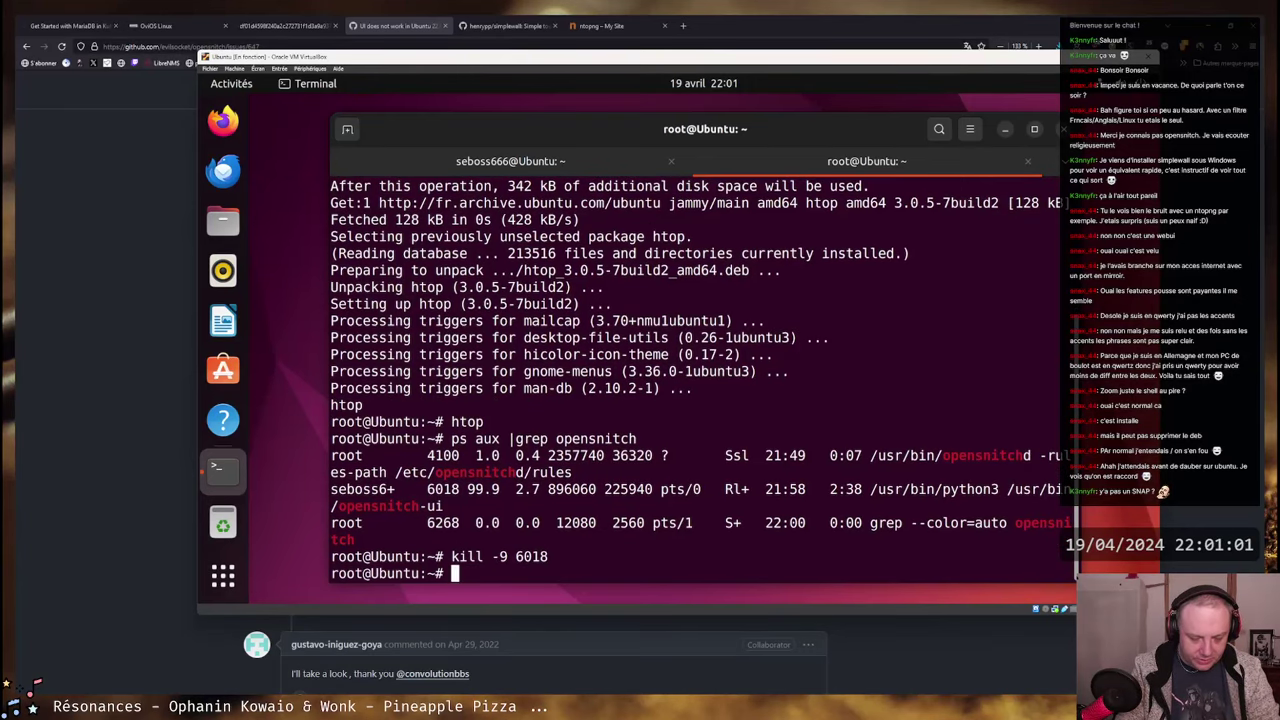
type("ep grpc")
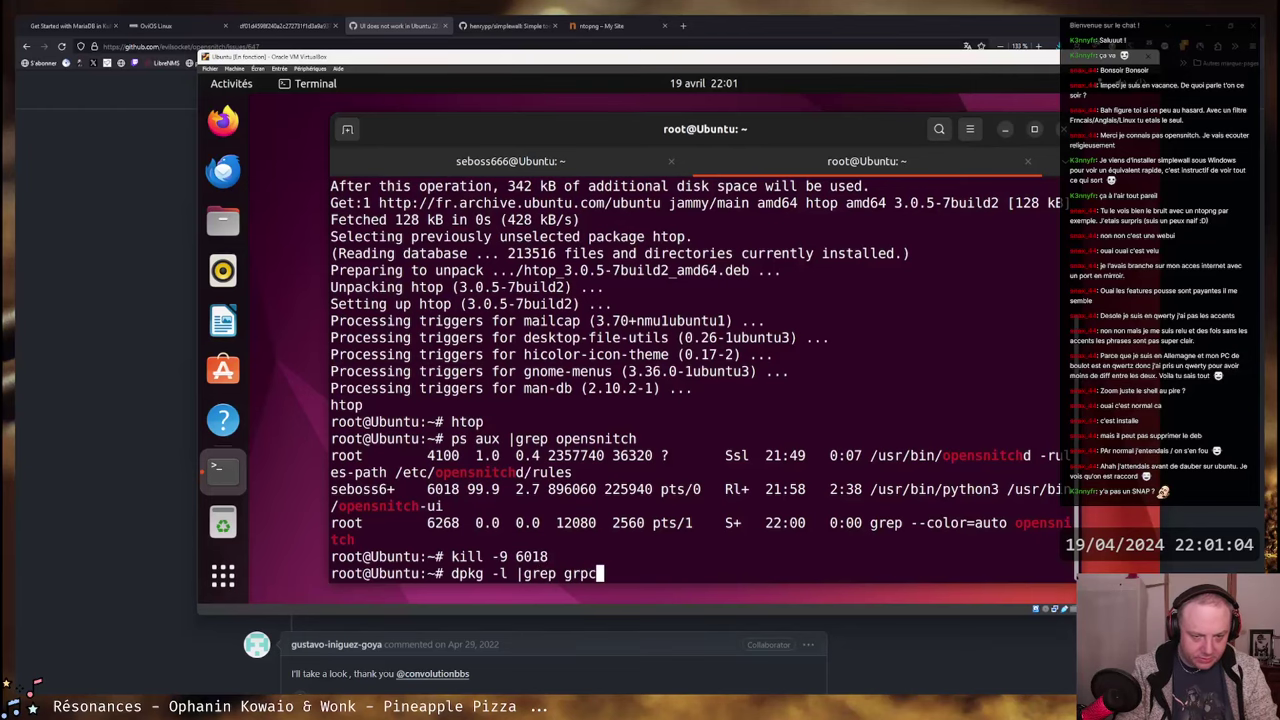
key("Return")
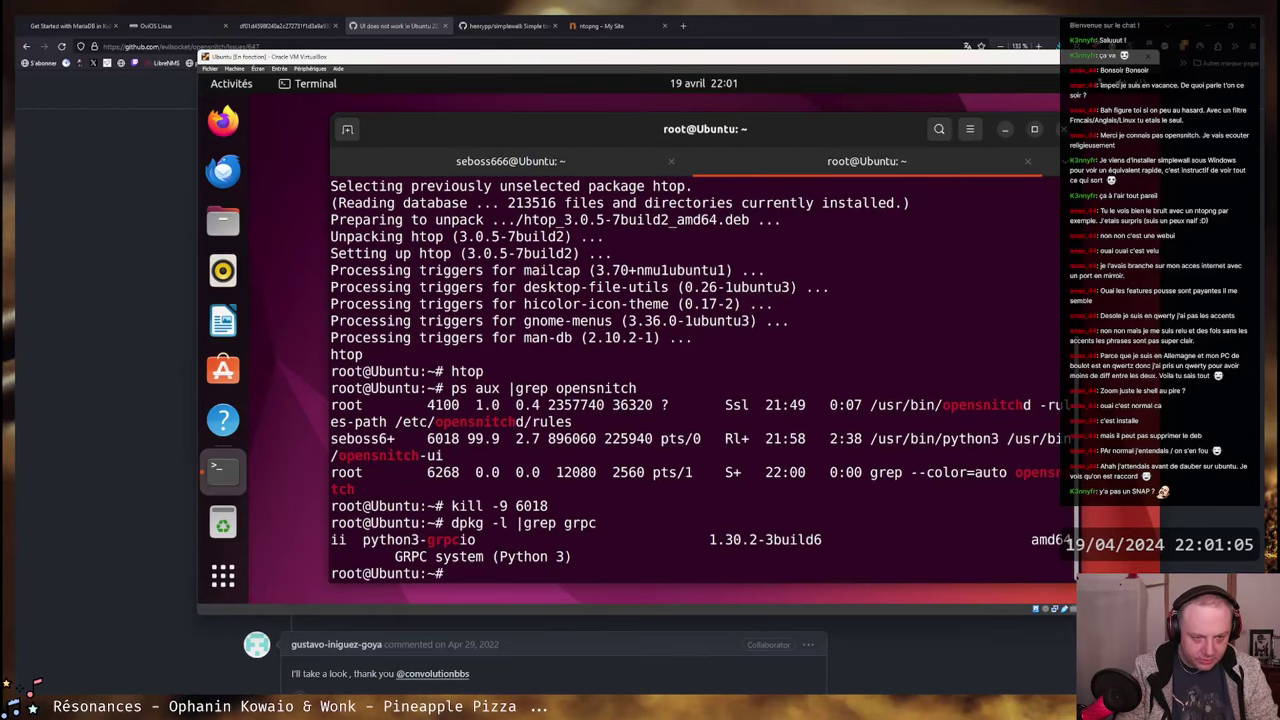
type("apt remove ")
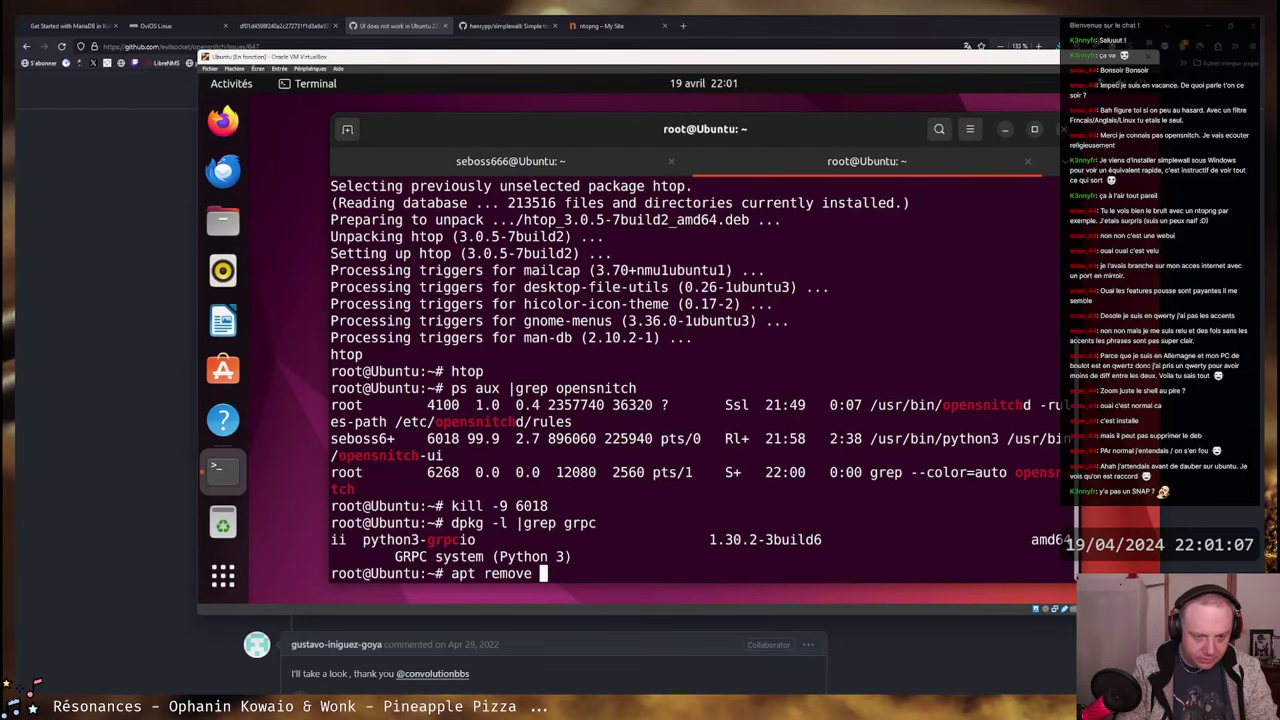
type("grpcio")
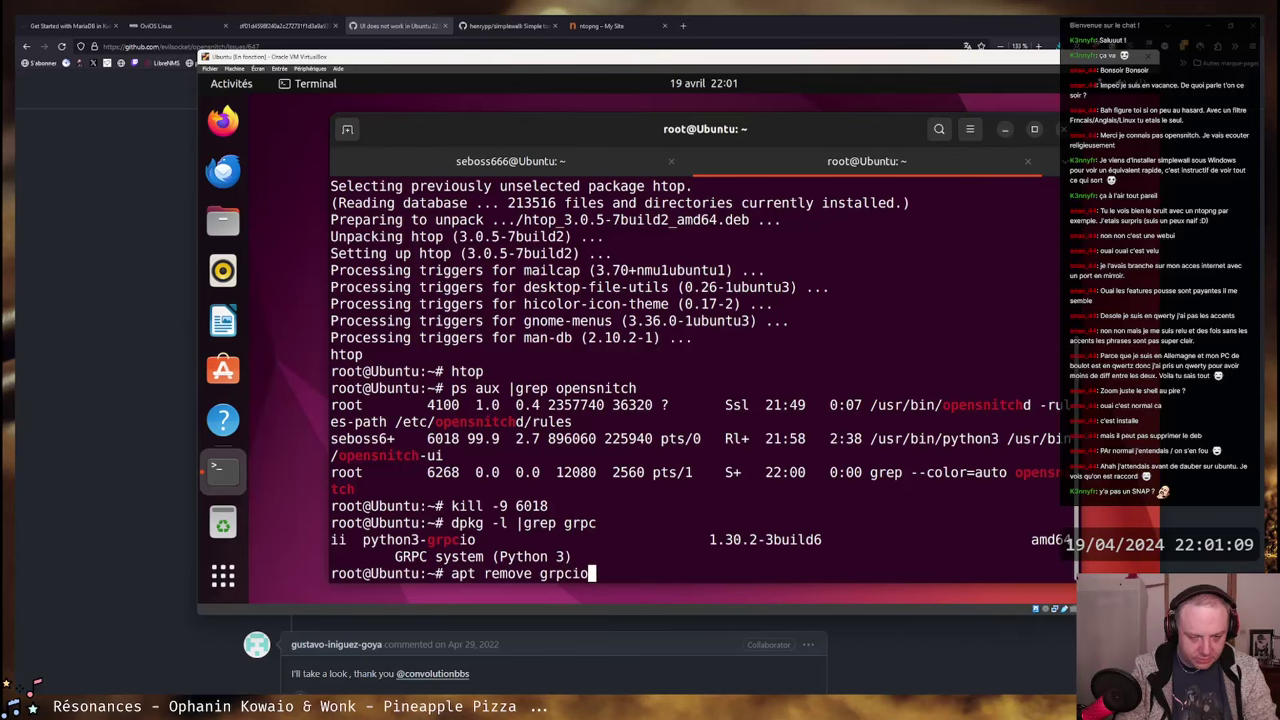
key("Return")
key("Up")
key("Left")
key("Left")
key("Left")
key("Left")
key("Left")
key("Left")
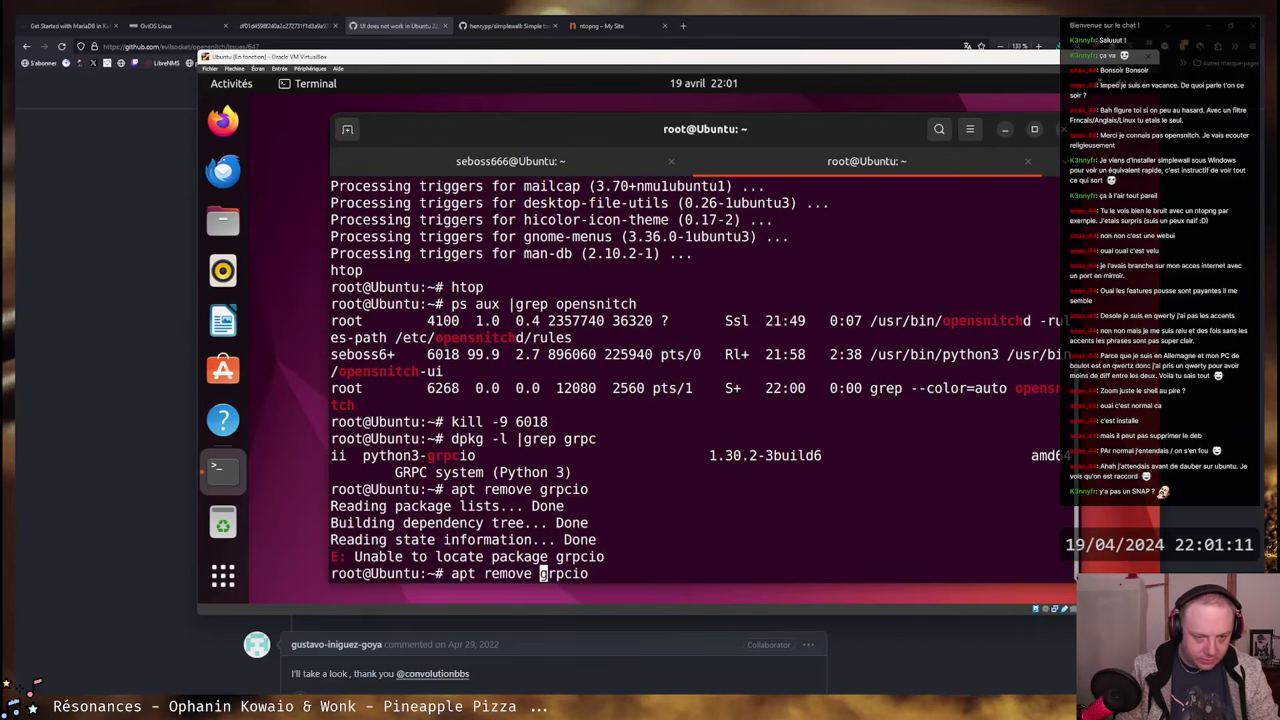
type("python43")
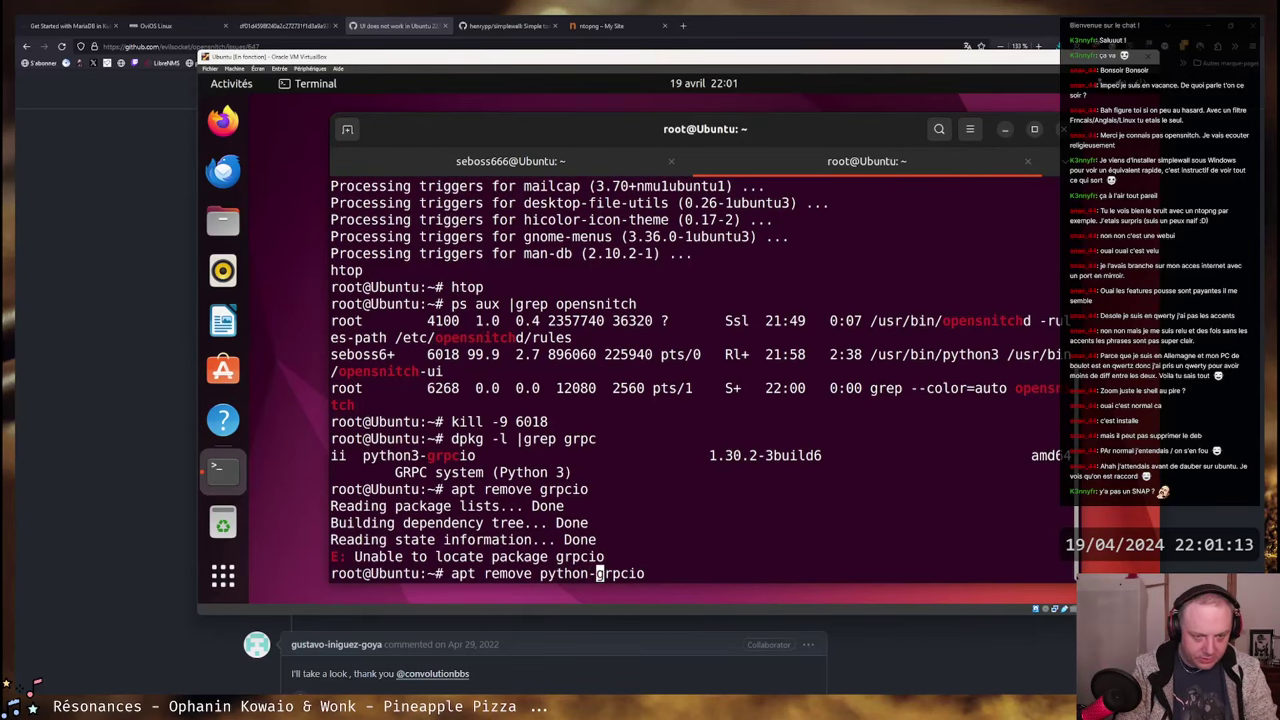
key("BackSpace")
key("BackSpace")
type("3-")
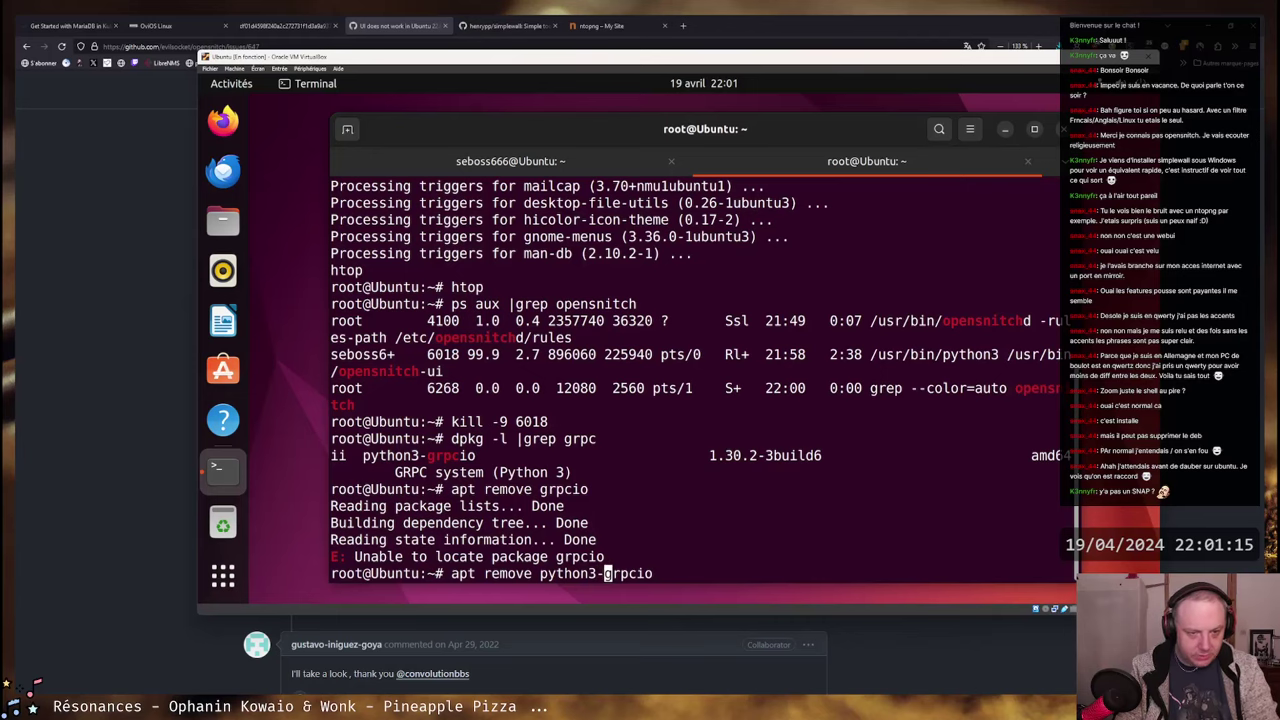
key("Return")
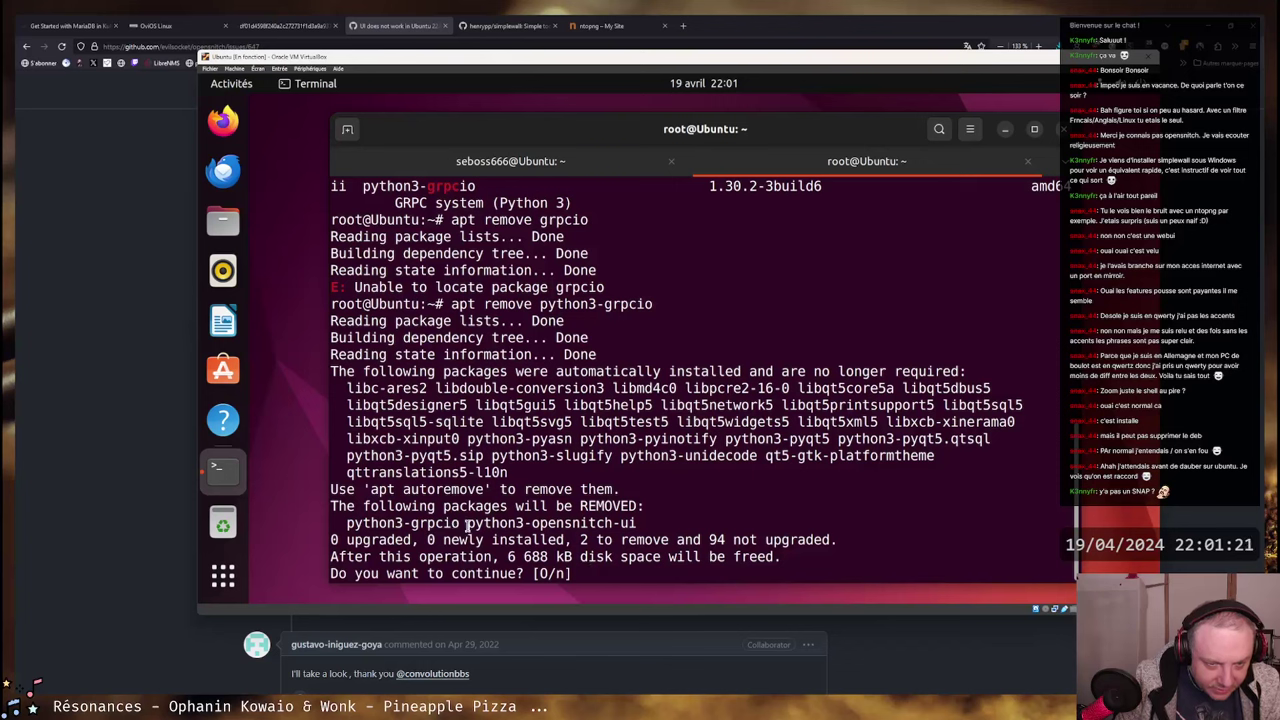
- Decline removing python3-grpcio and python3-opensnitch-ui by answering n
left_click_drag(467, 525, 637, 523)
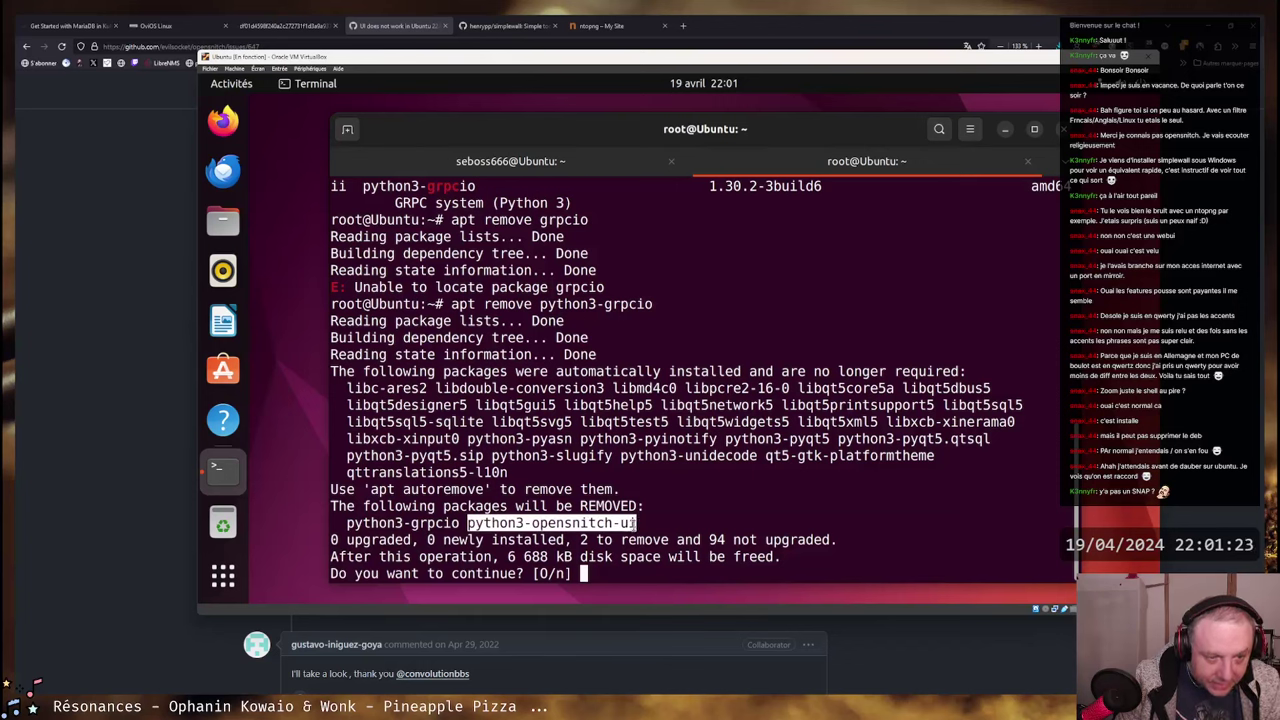
left_click(380, 526)
mouse_move(346, 524)
left_mouse_down()
mouse_move(462, 524)
mouse_move(348, 524)
left_mouse_up()
left_click(462, 524)
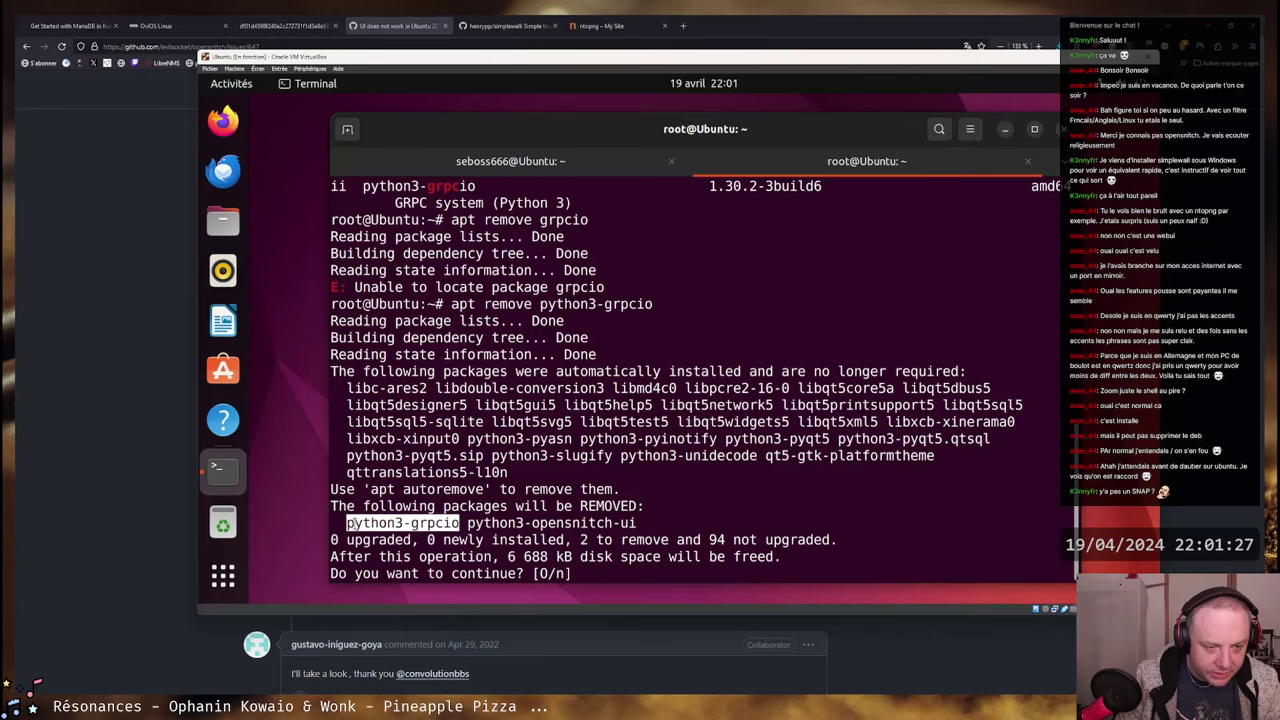
left_click(348, 524)
type("n")
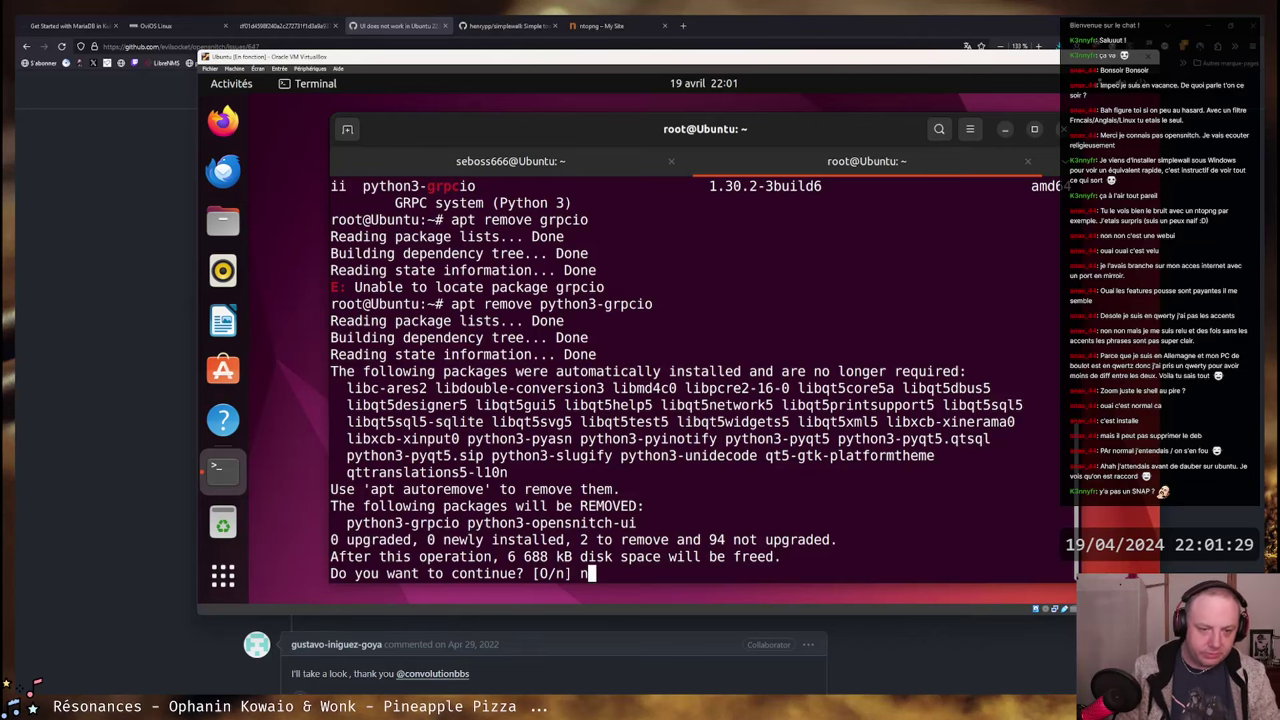
key("Return")
- Check the other terminal tab, then launch Firefox from the VM dock
left_click(646, 163)
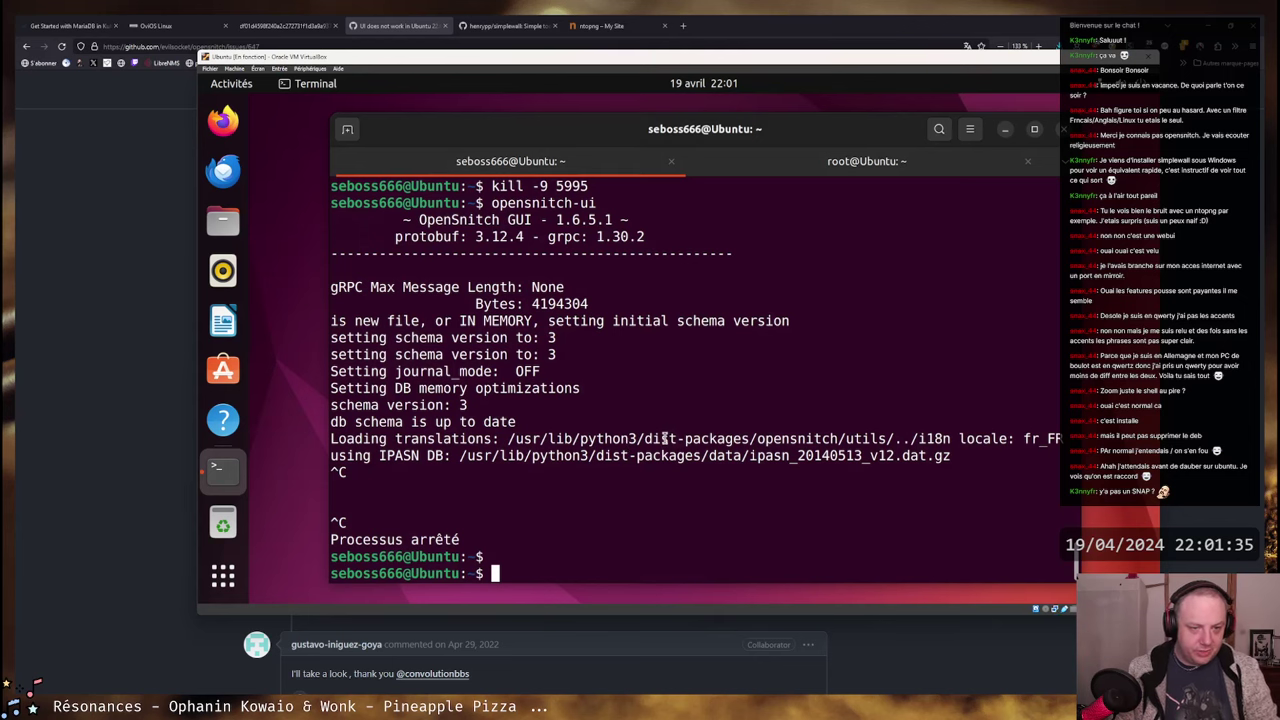
left_click(710, 152)
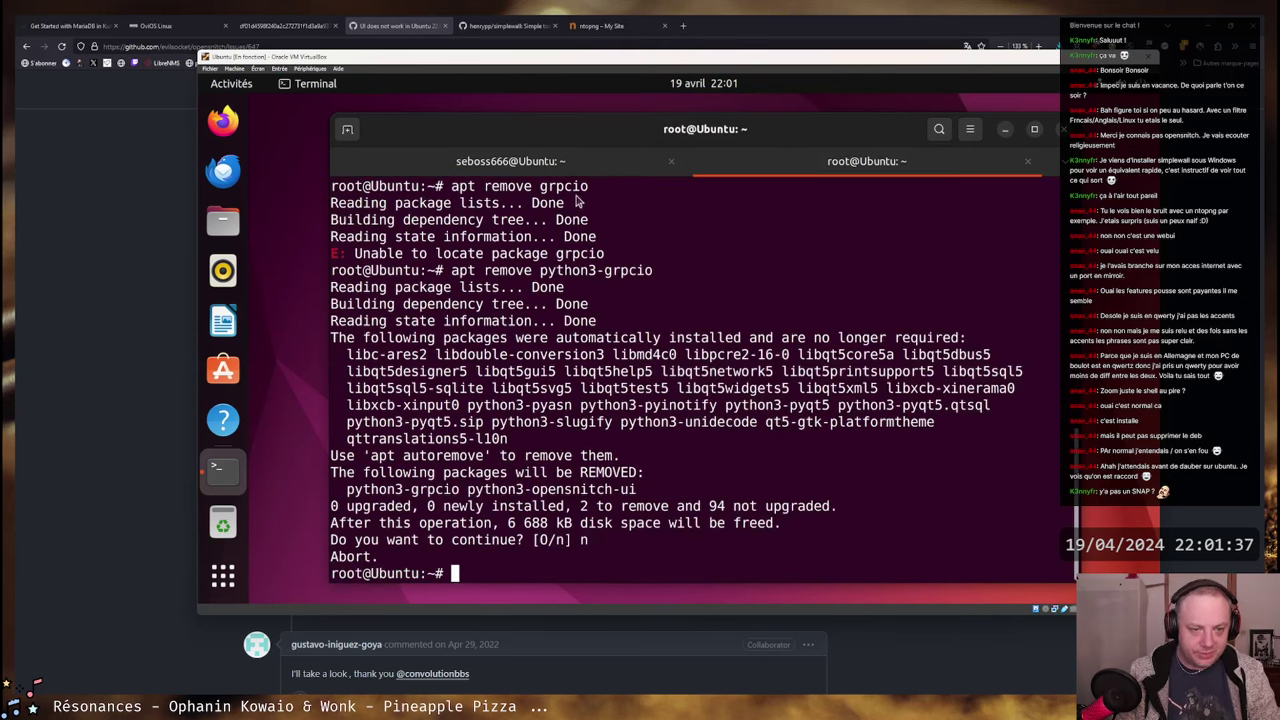
left_click(224, 121)
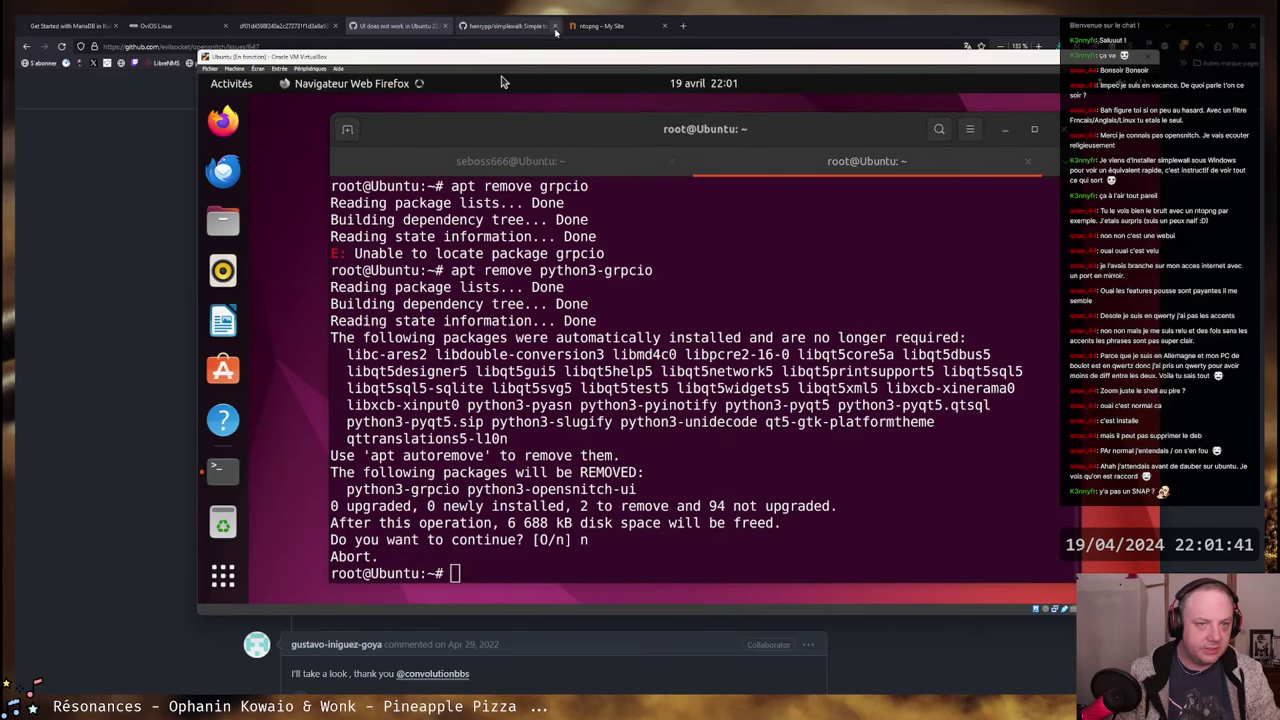
- Copy the python3.10 pip --ignore-installed grpcio workaround command from issue #647
left_click(401, 27)
scroll(422, 293, "up", 5)
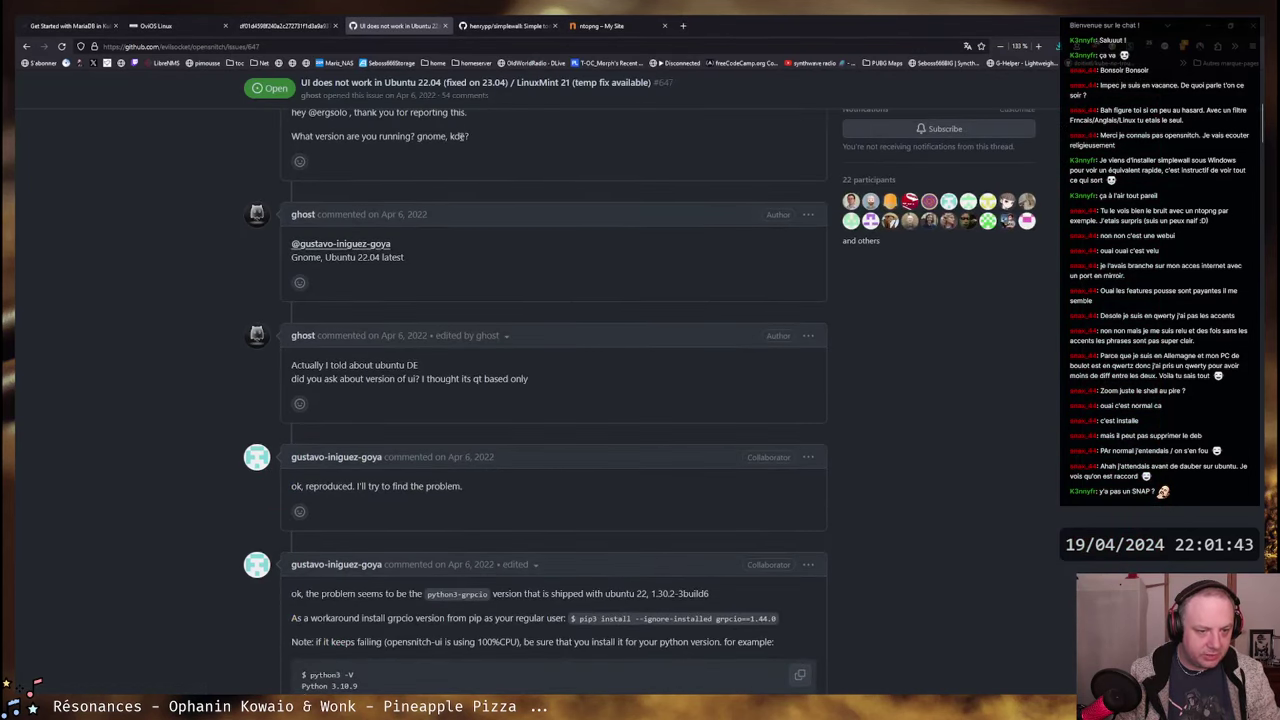
scroll(500, 331, "down", 1)
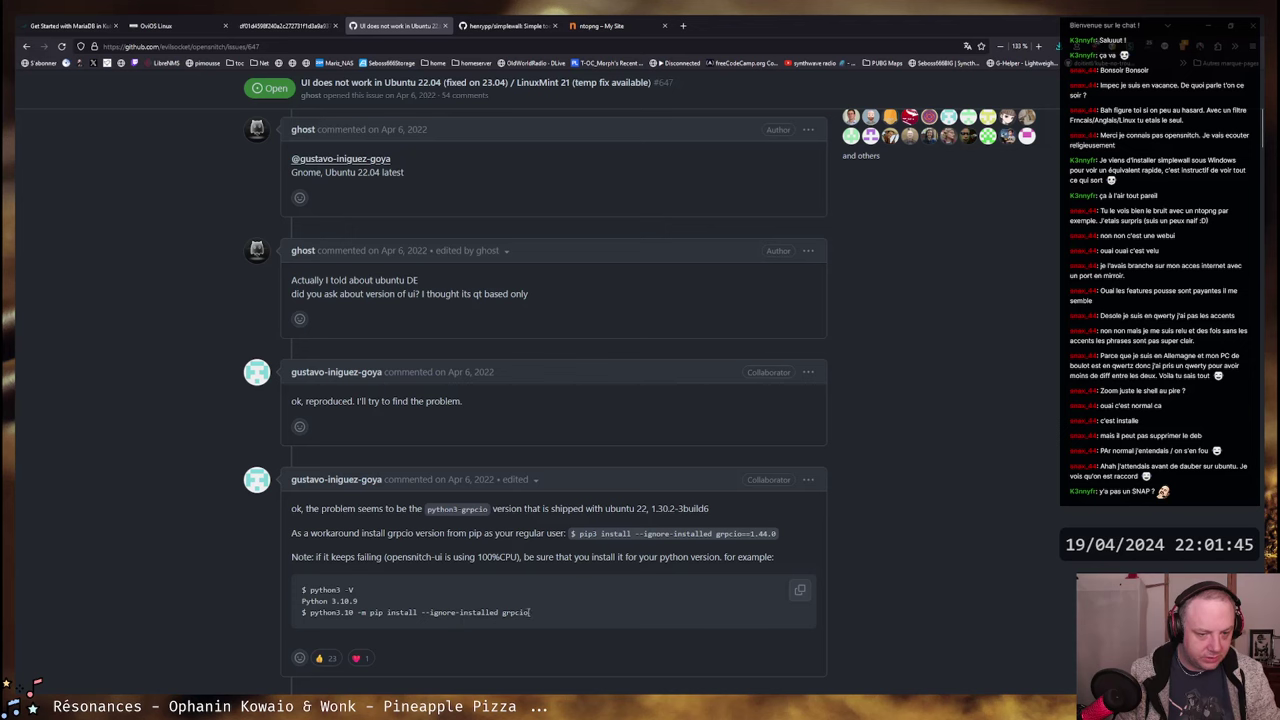
left_click_drag(529, 612, 327, 612)
right_click(331, 613)
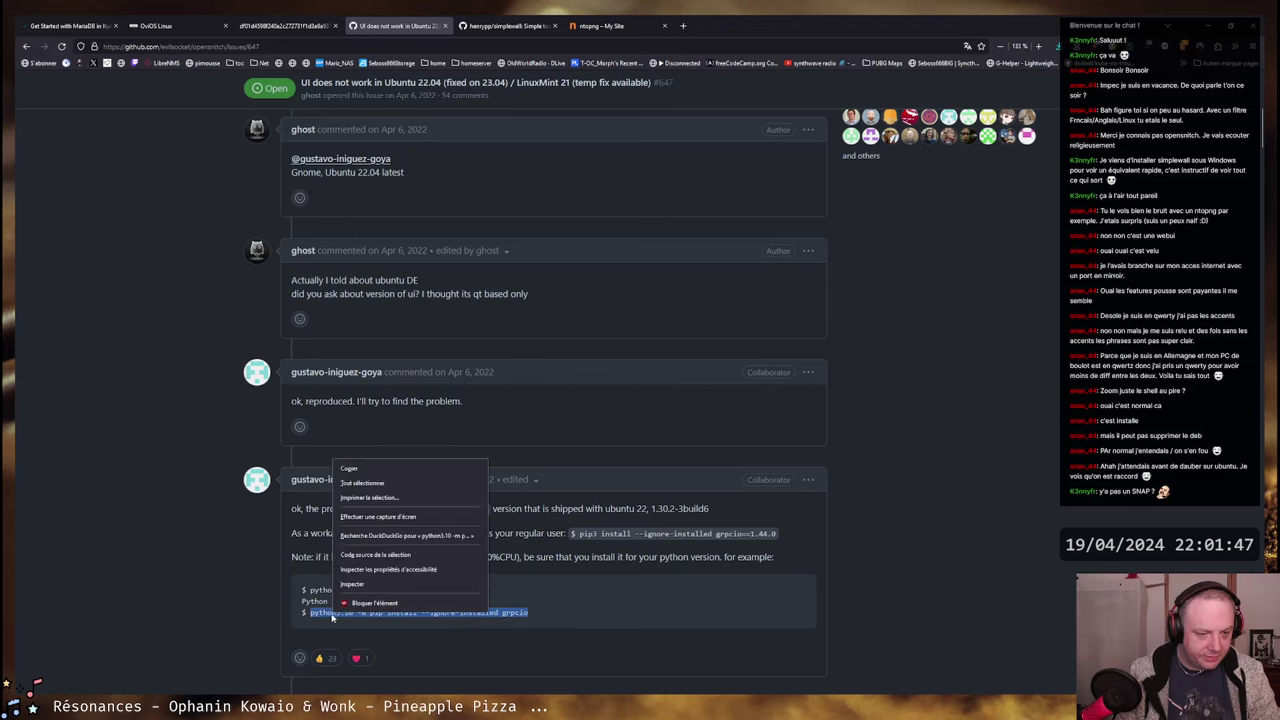
left_click(381, 469)
- Switch back to the Ubuntu VM and its Firefox and terminal windows
key("alt+Tab")
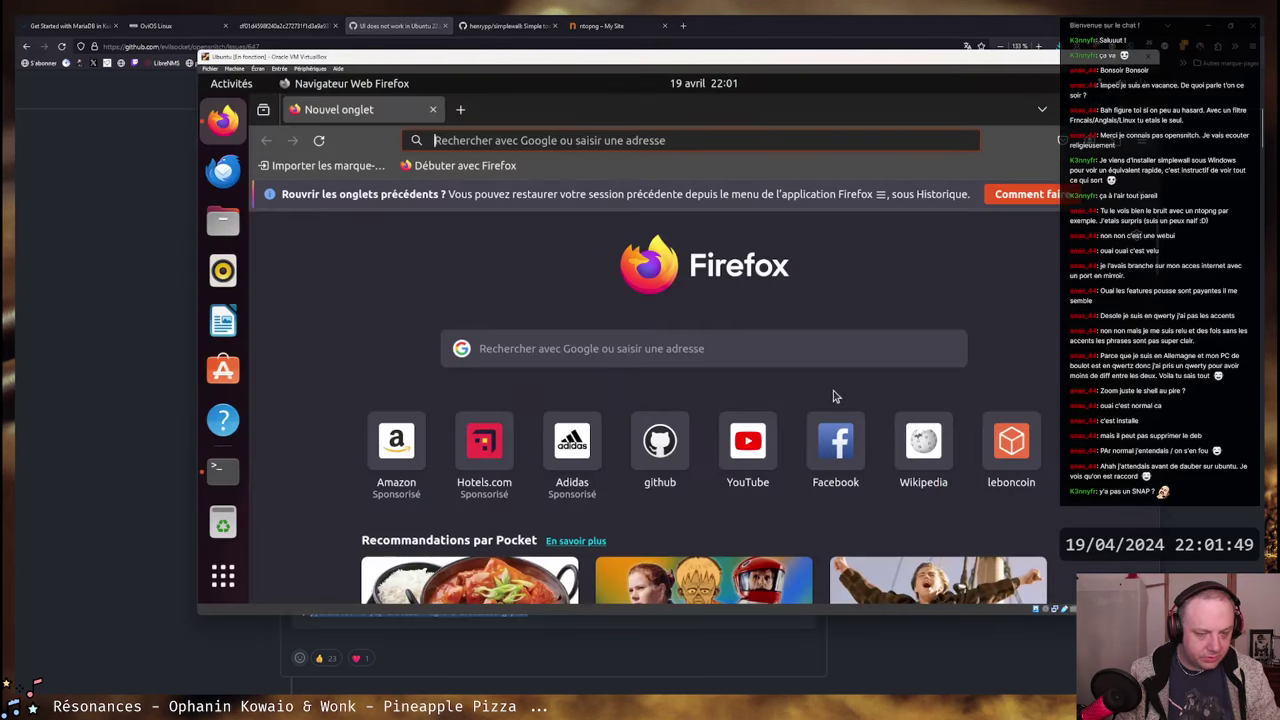
left_click(222, 468)
key("alt+Tab")
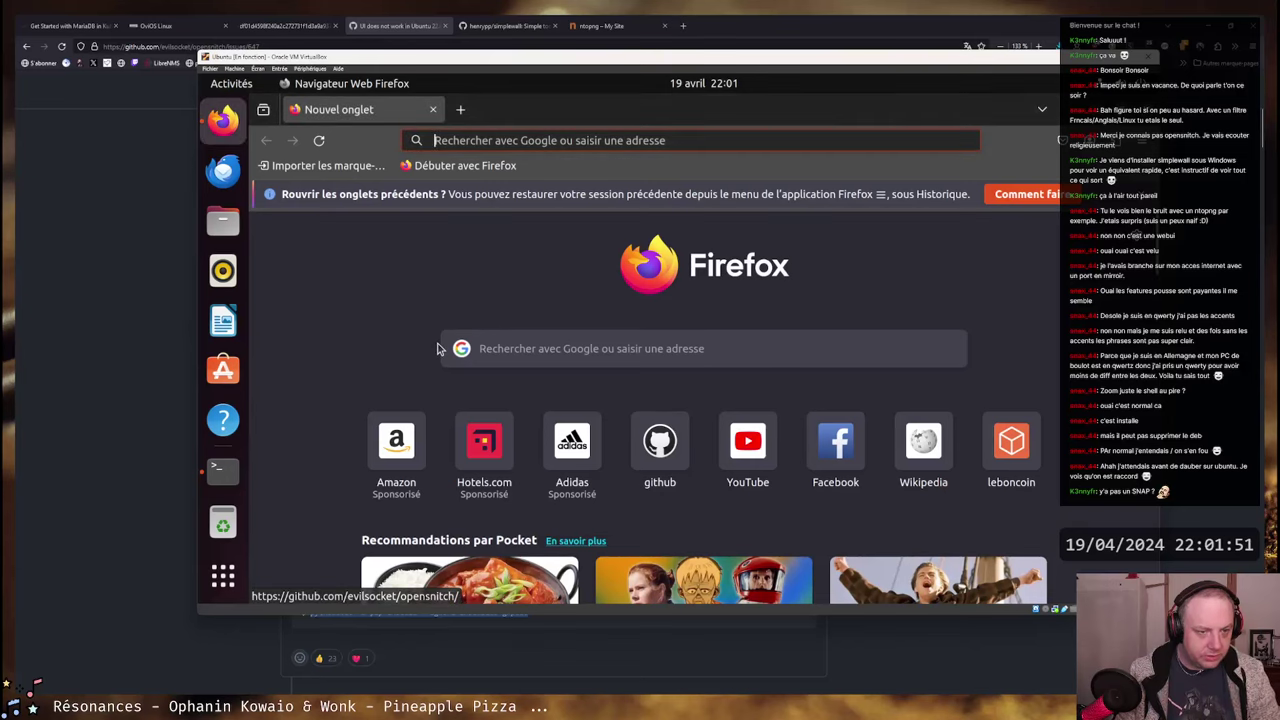
key("alt+Tab")
key("alt+Tab")
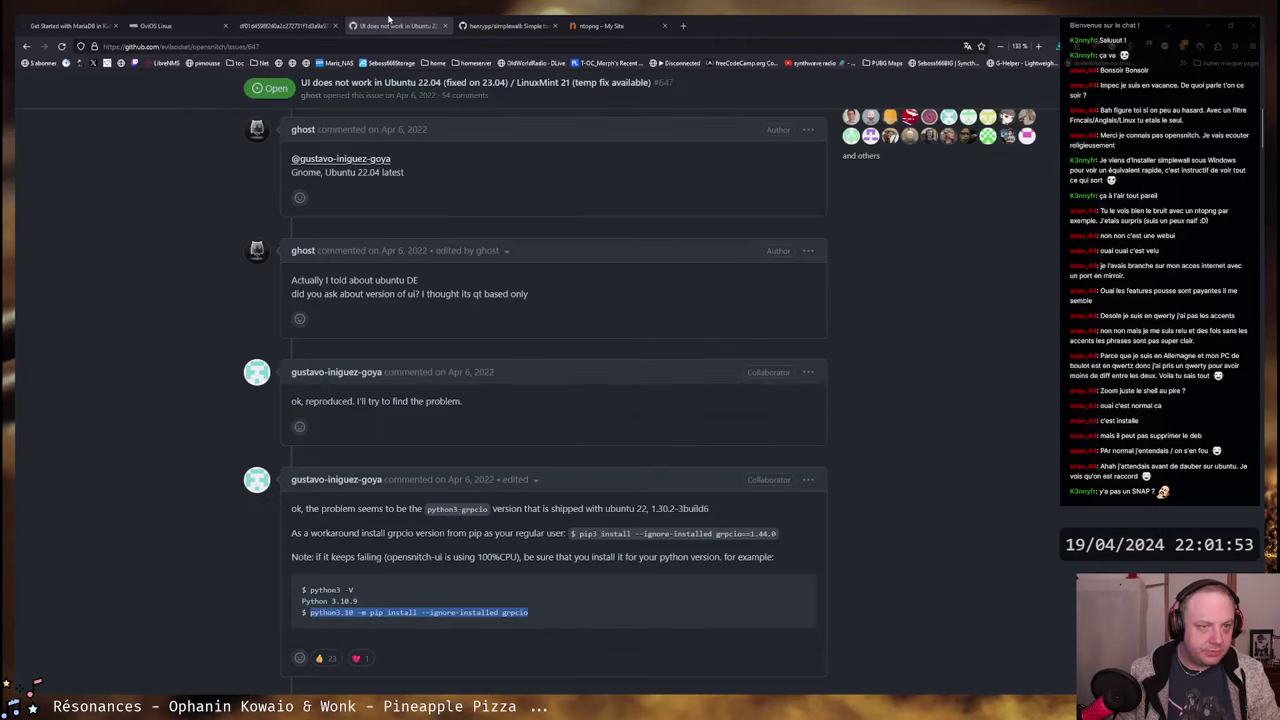
- Copy the inline pip3 install grpcio==1.44.0 command and switch to the Ubuntu VM
scroll(579, 428, "up", 5)
scroll(570, 440, "down", 5)
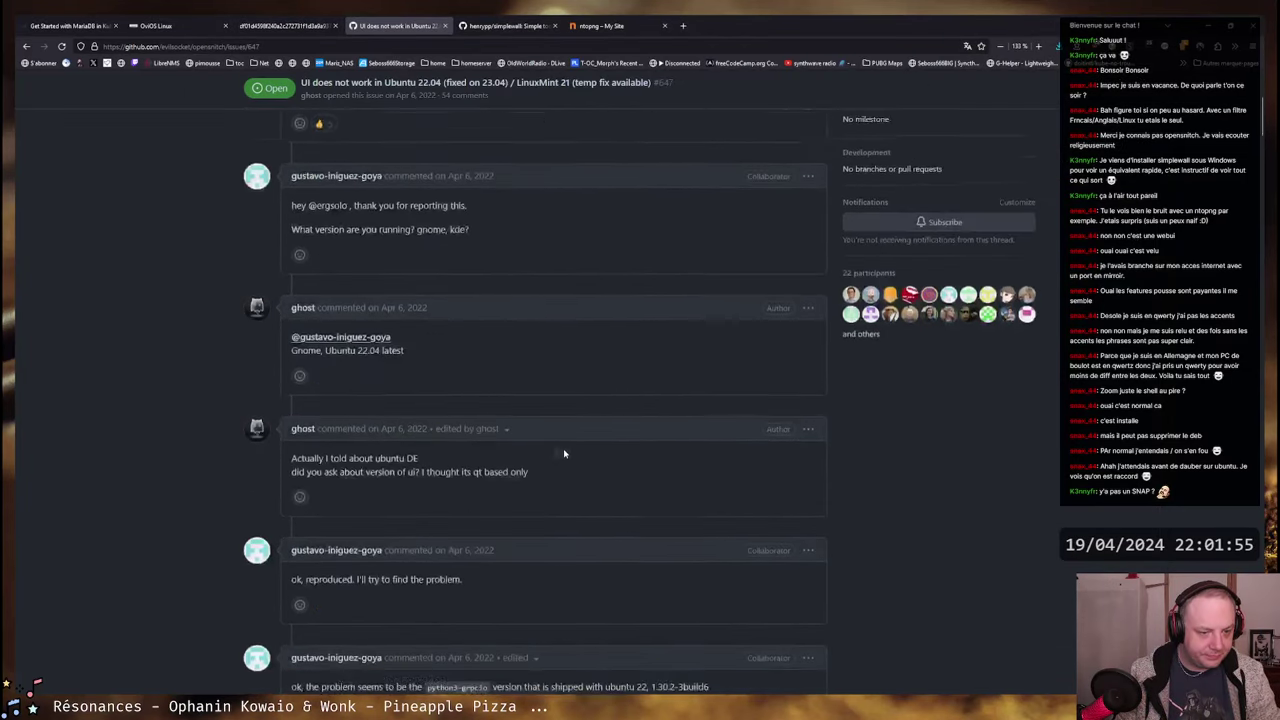
scroll(565, 452, "down", 3)
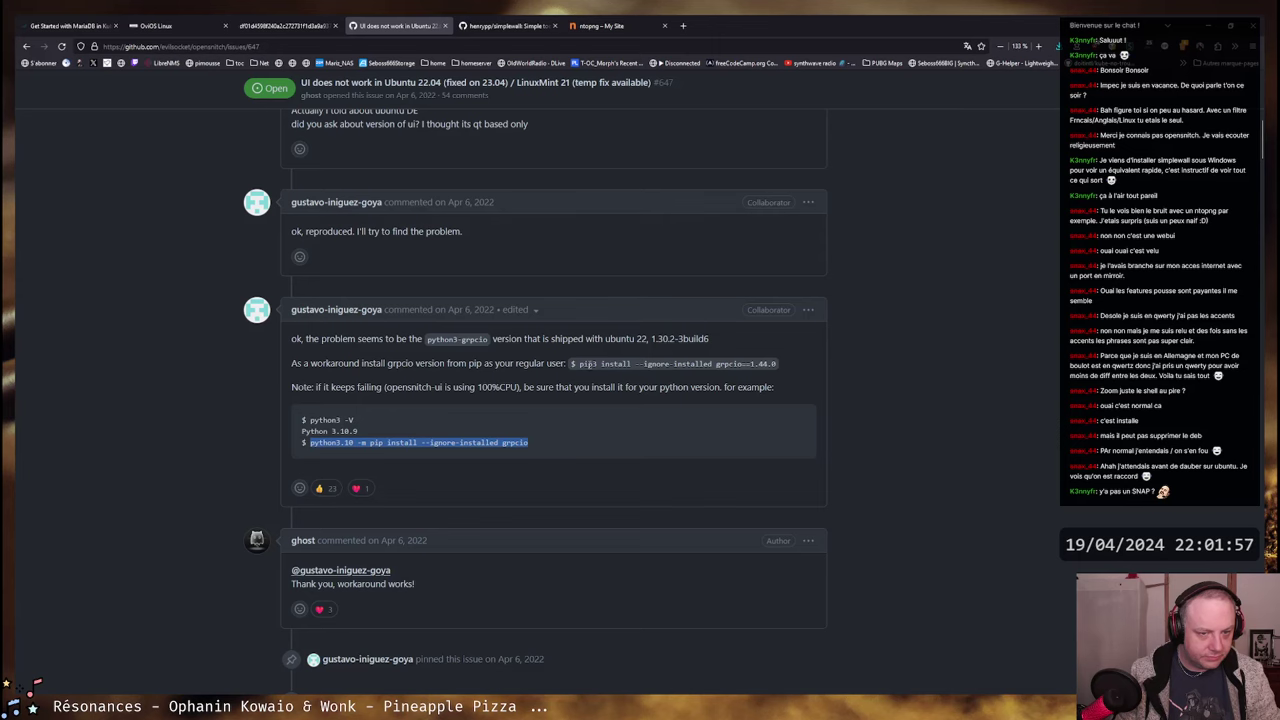
left_click_drag(574, 363, 783, 364)
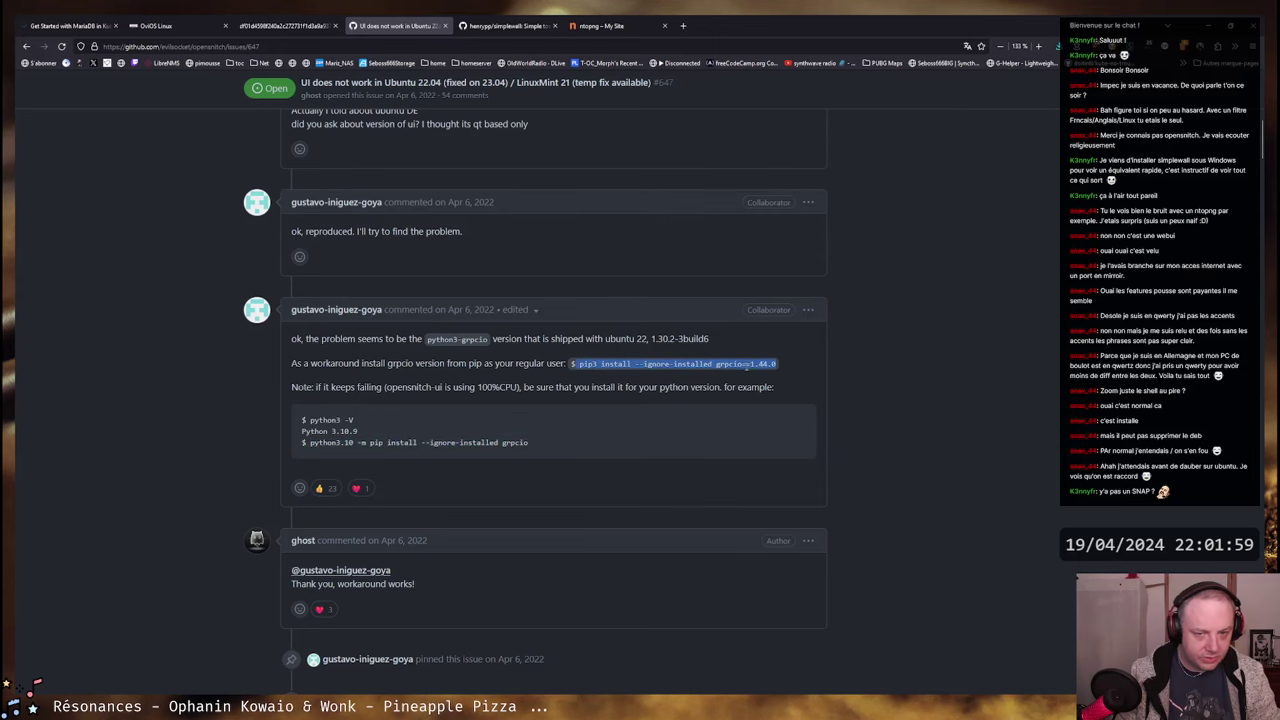
right_click(746, 365)
left_click(813, 384)
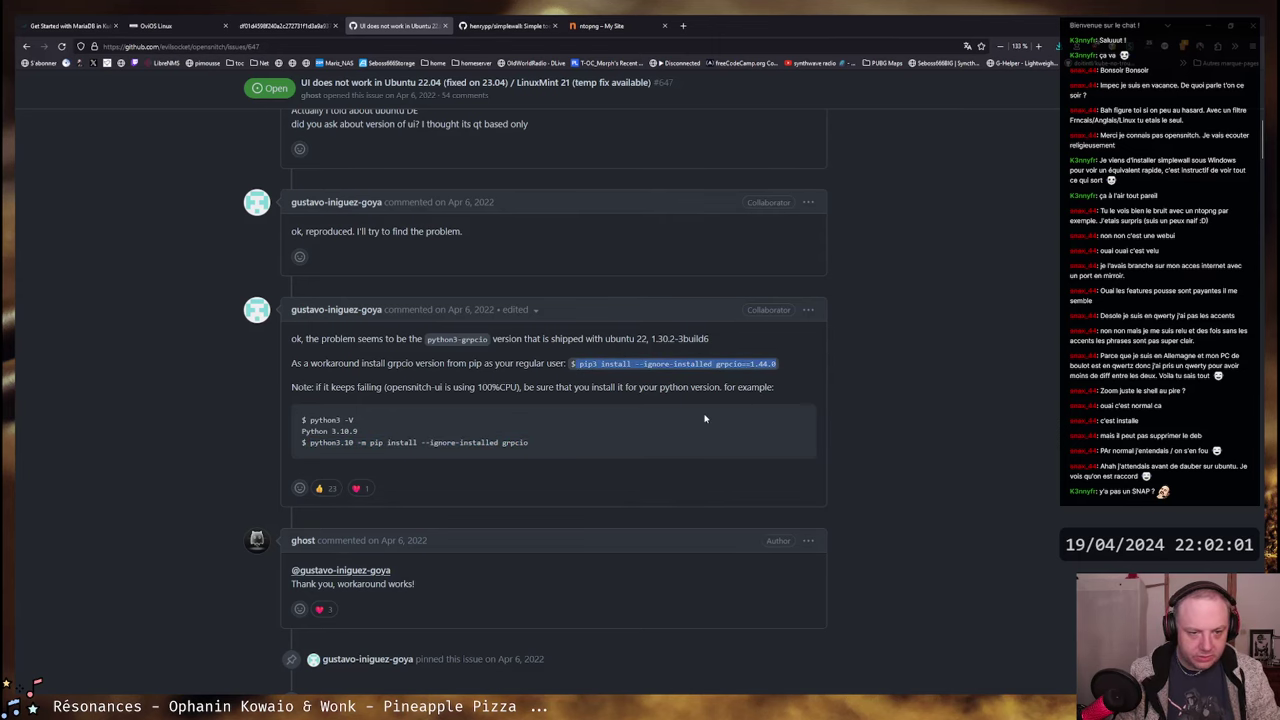
key("alt+Tab")
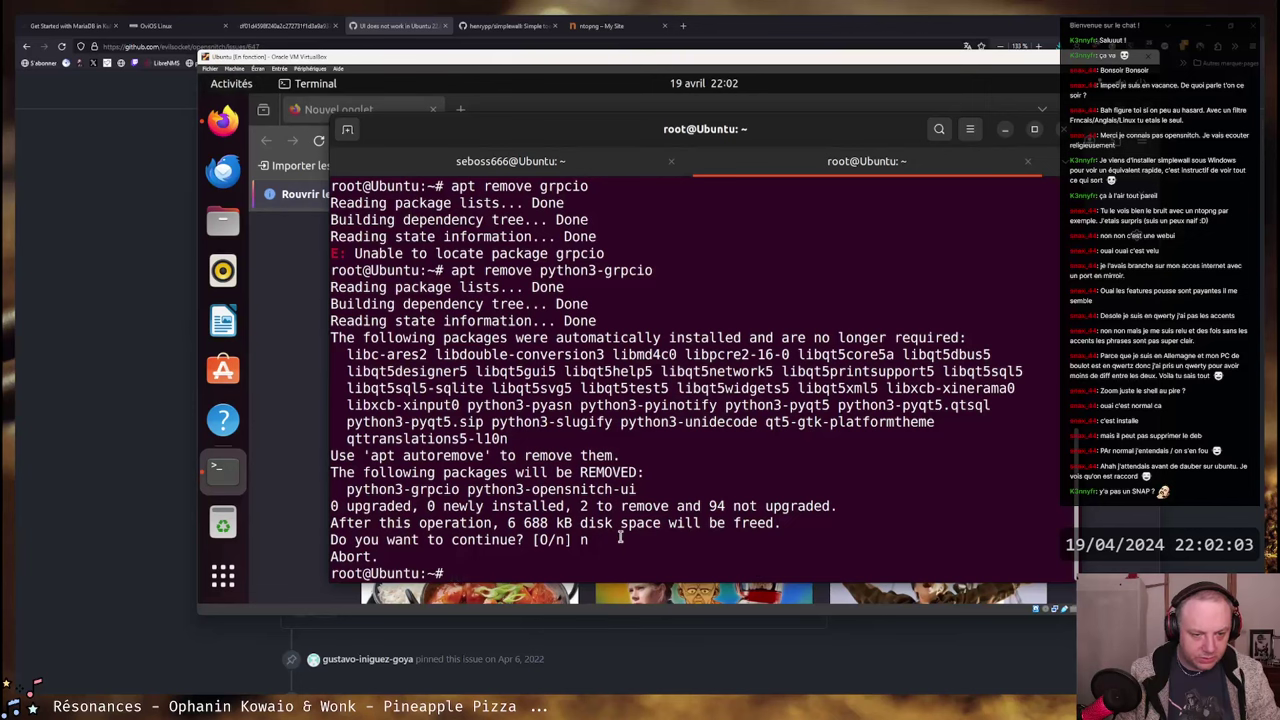
- Paste and run the pip3 install grpcio==1.44.0 command in the root tab
right_click(766, 446)
left_click(801, 492)
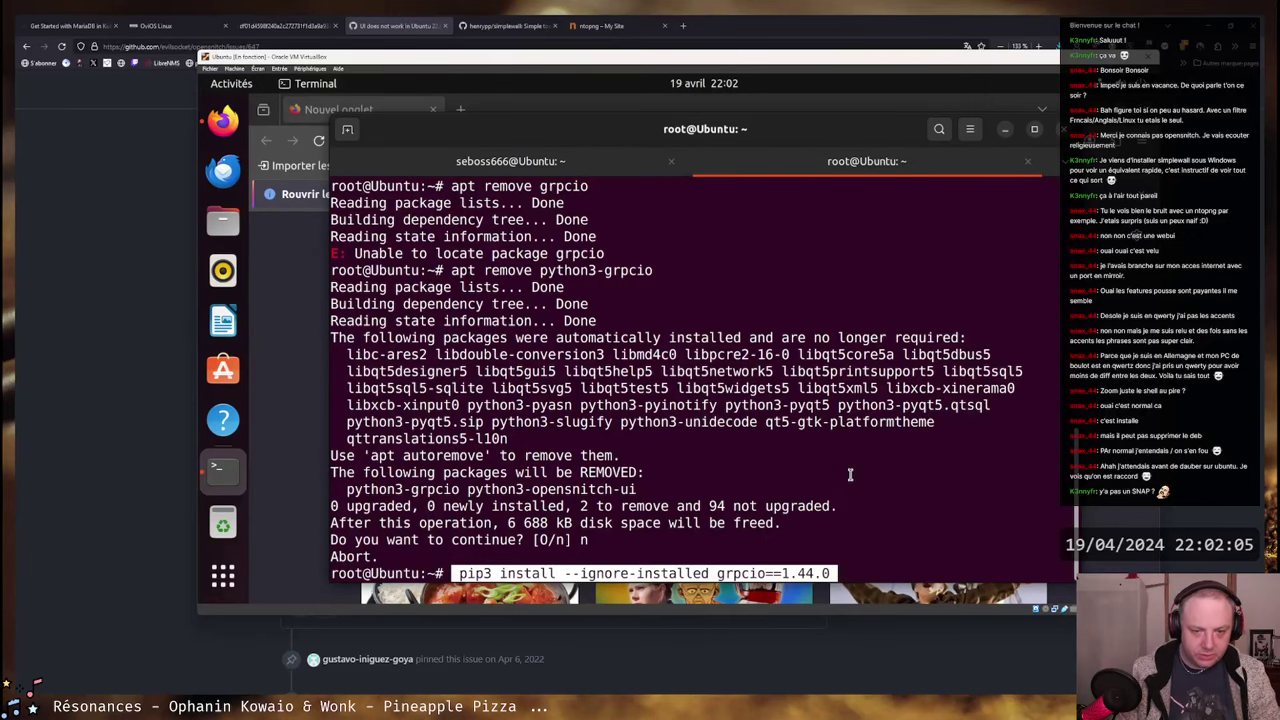
key("Return")
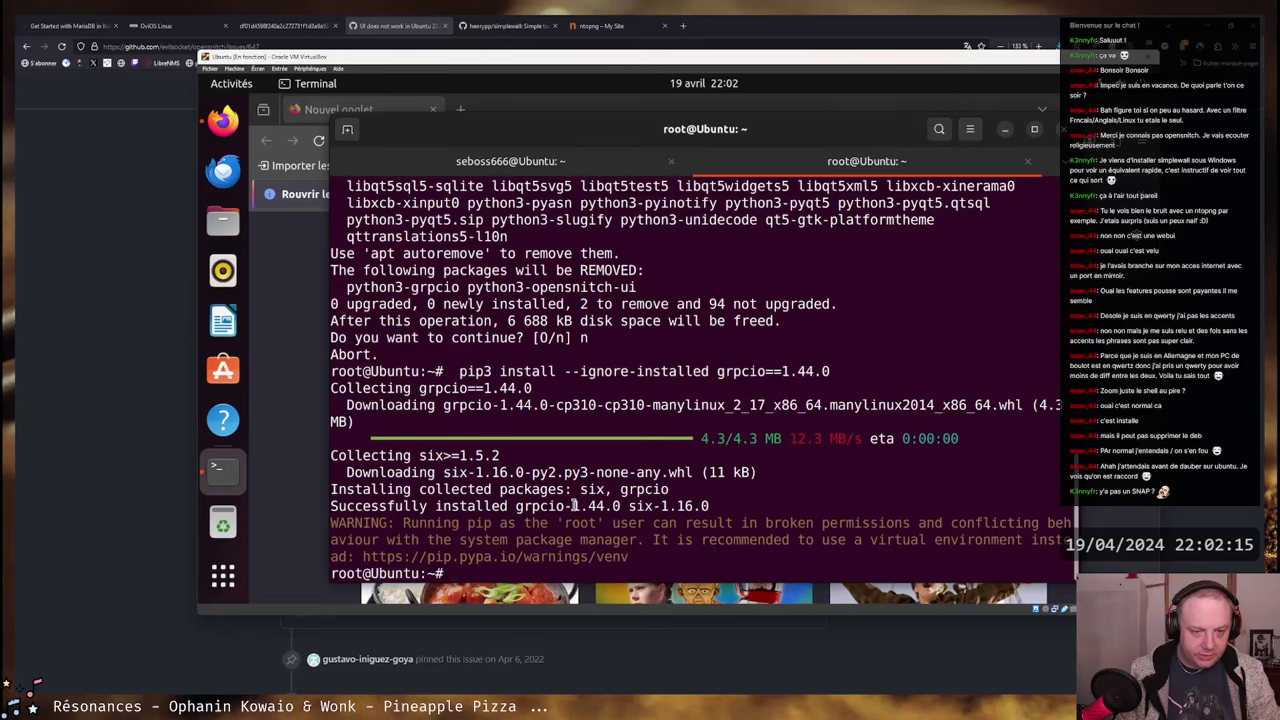
- Review the install output confirming grpcio 1.44.0, then switch to the regular user's tab
left_click(500, 161)
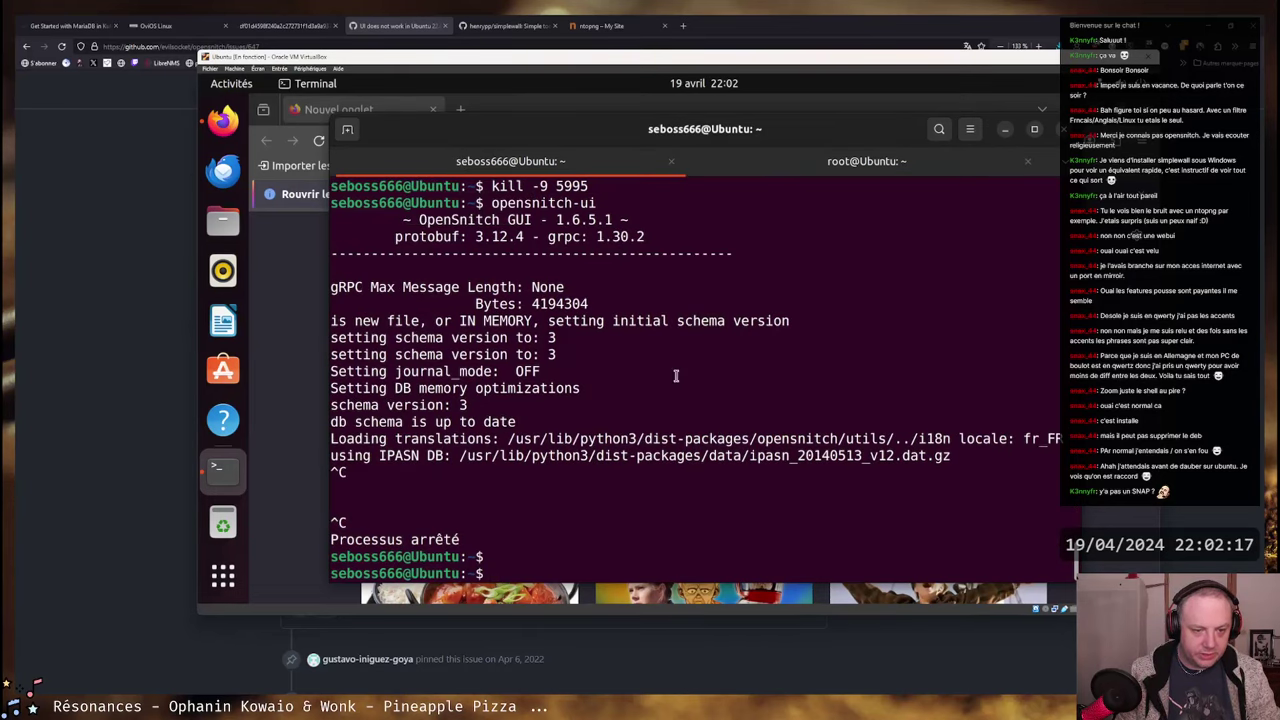
left_click(830, 161)
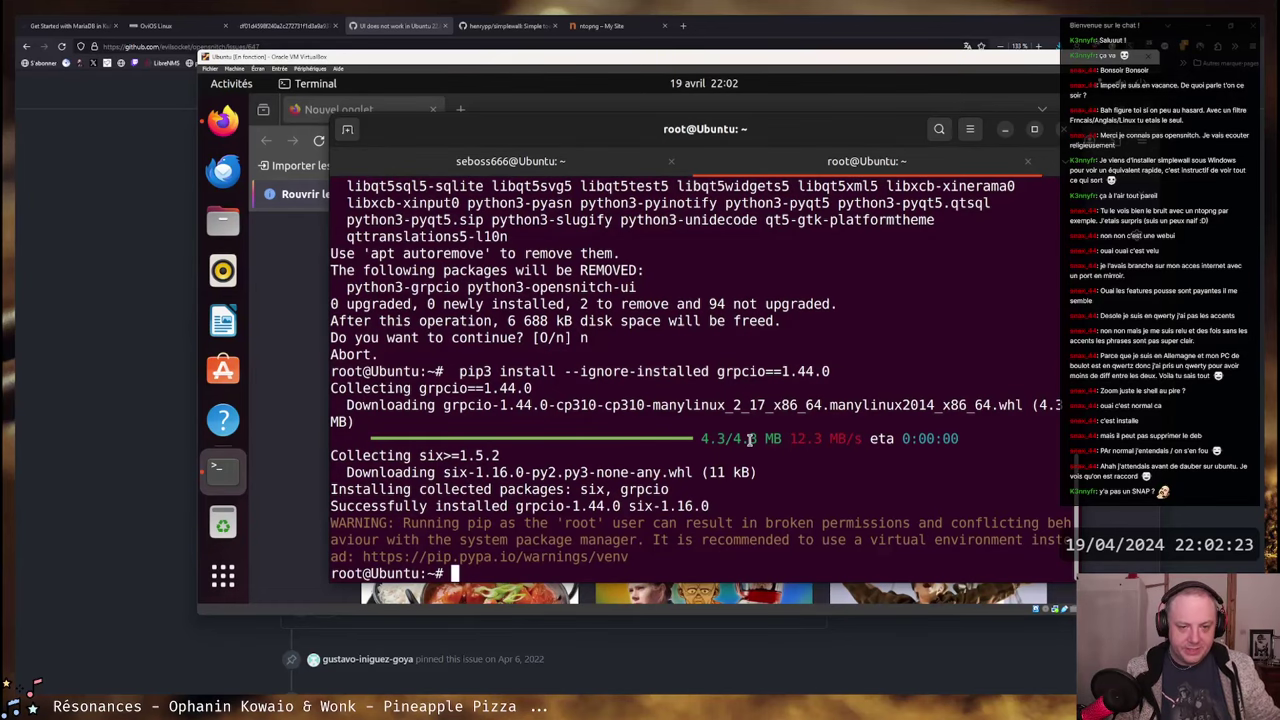
scroll(717, 414, "up", 2)
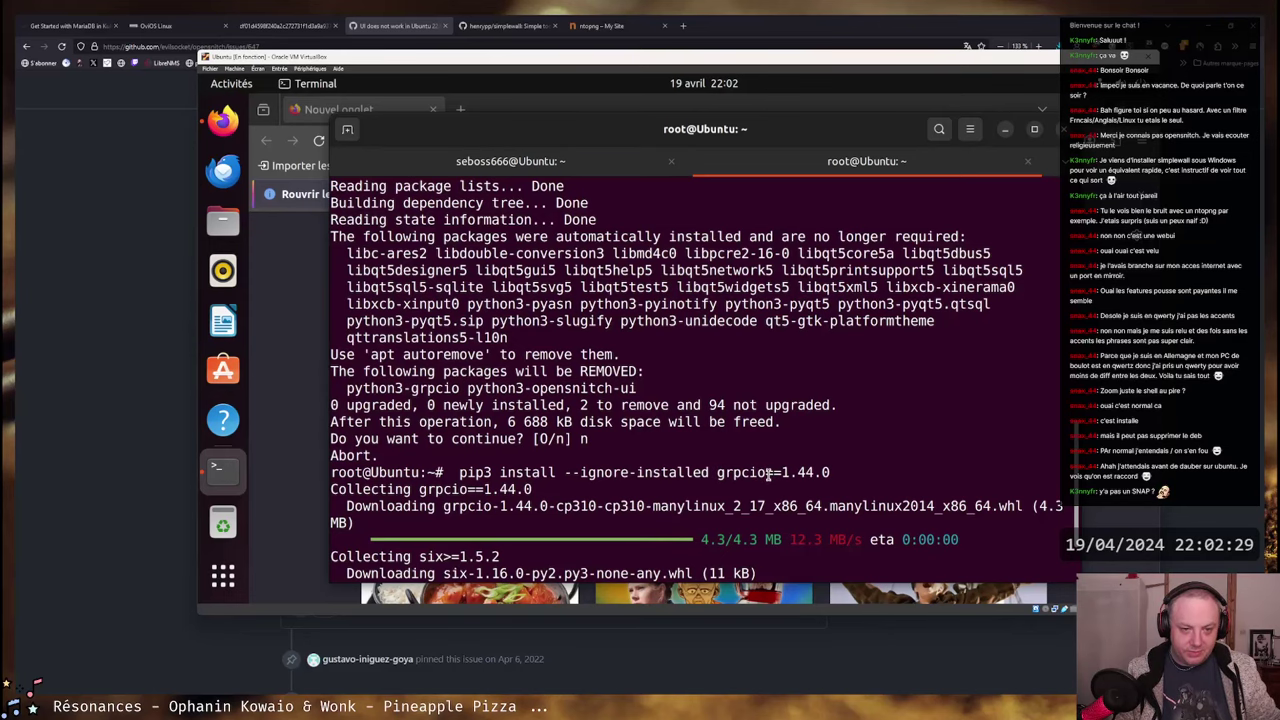
scroll(592, 440, "up", 8)
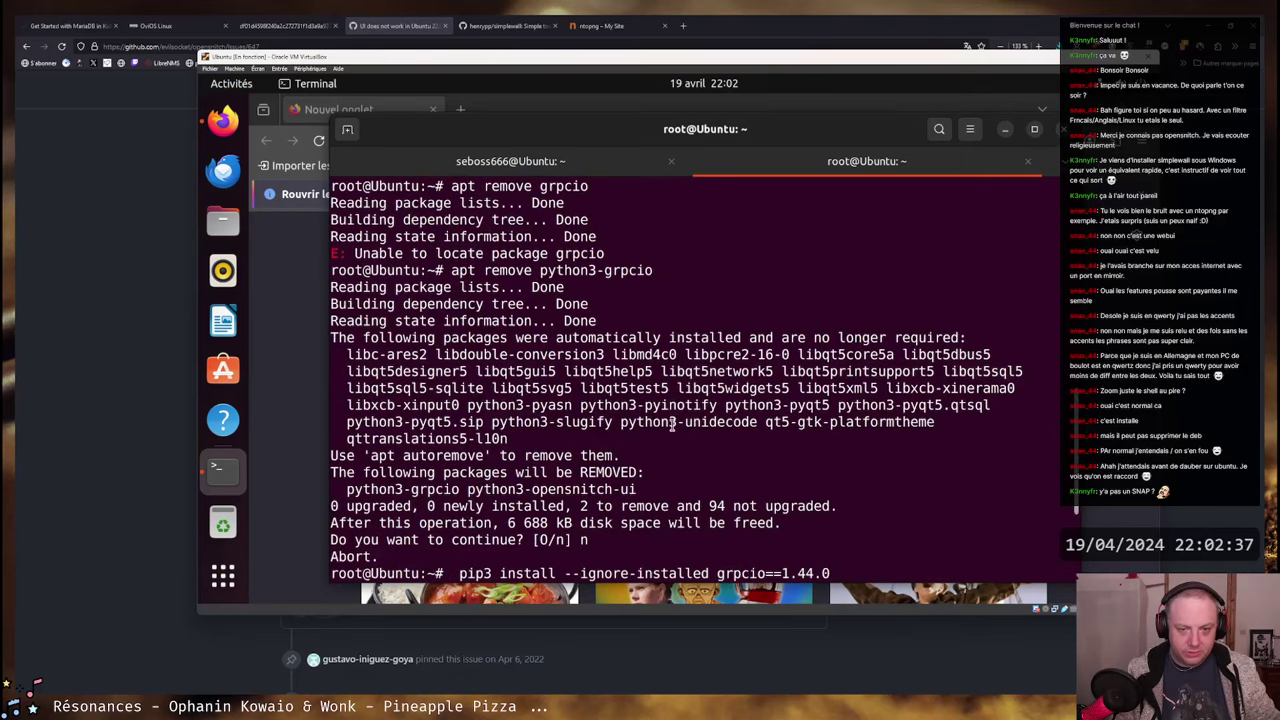
key("Return")
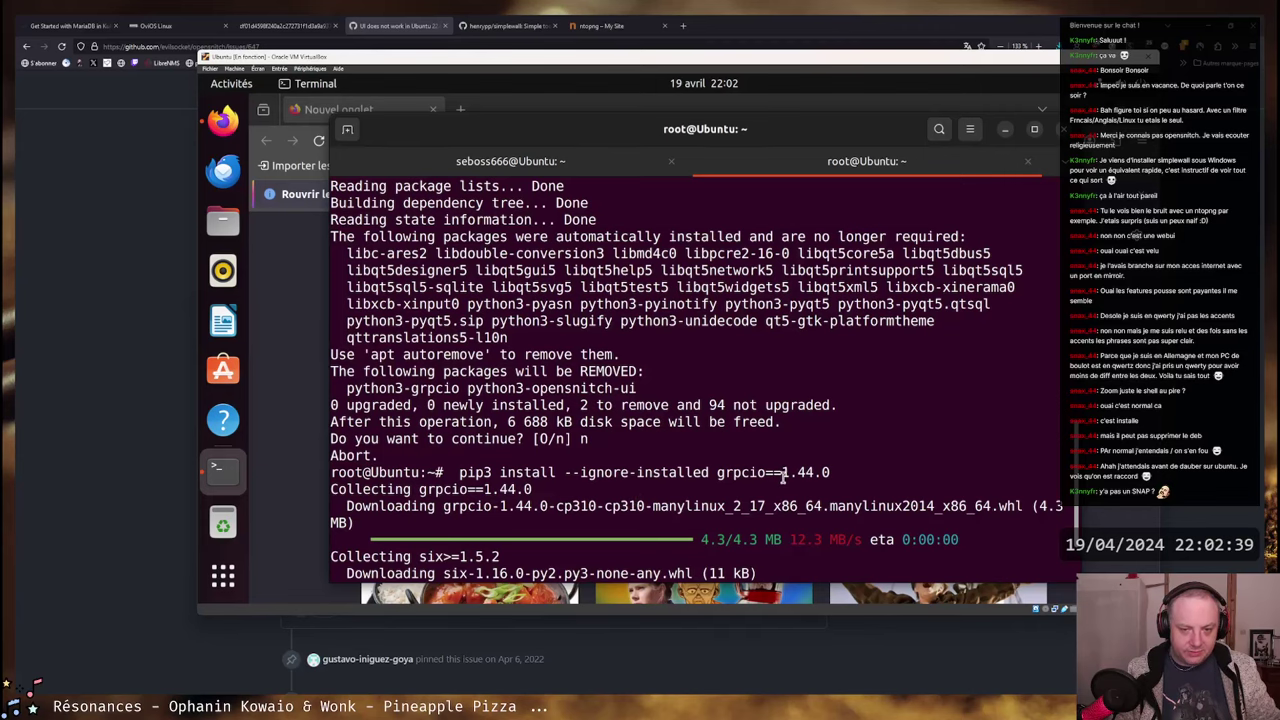
left_click_drag(782, 476, 830, 474)
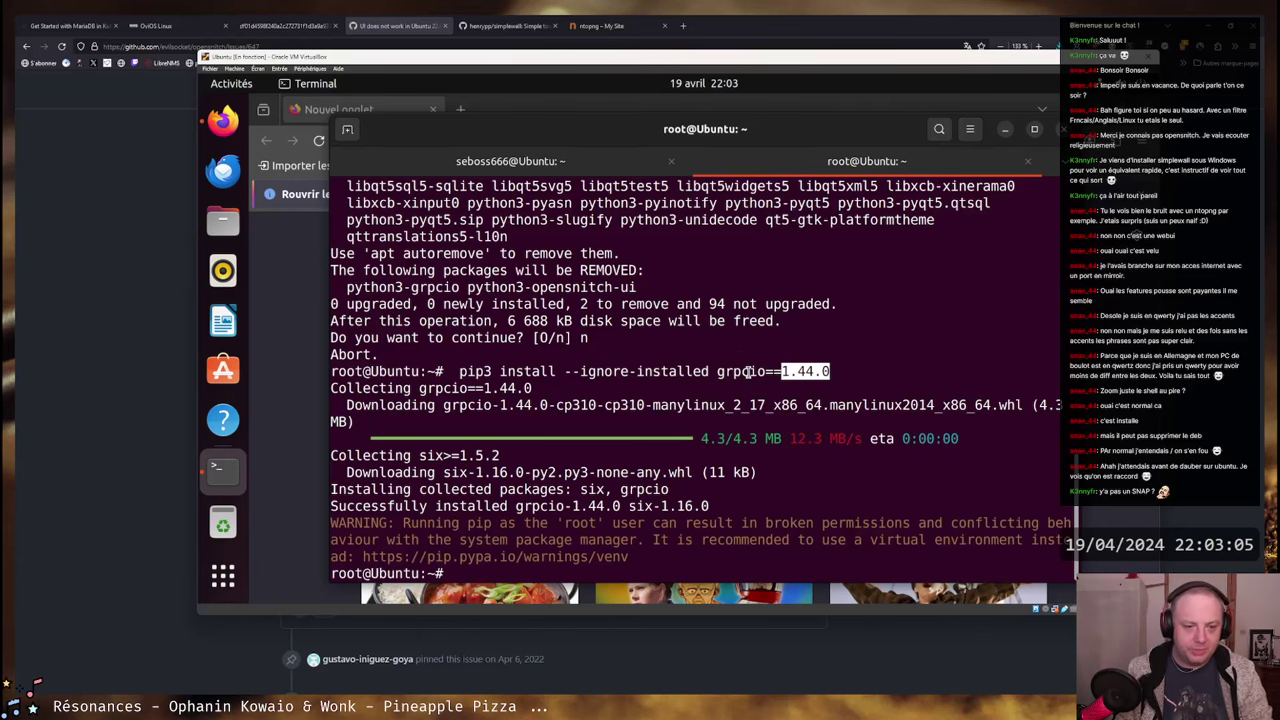
left_click(614, 152)
- Rerun opensnitch-ui with grpc 1.44.0, then type htop at the root terminal prompt
key("Up")
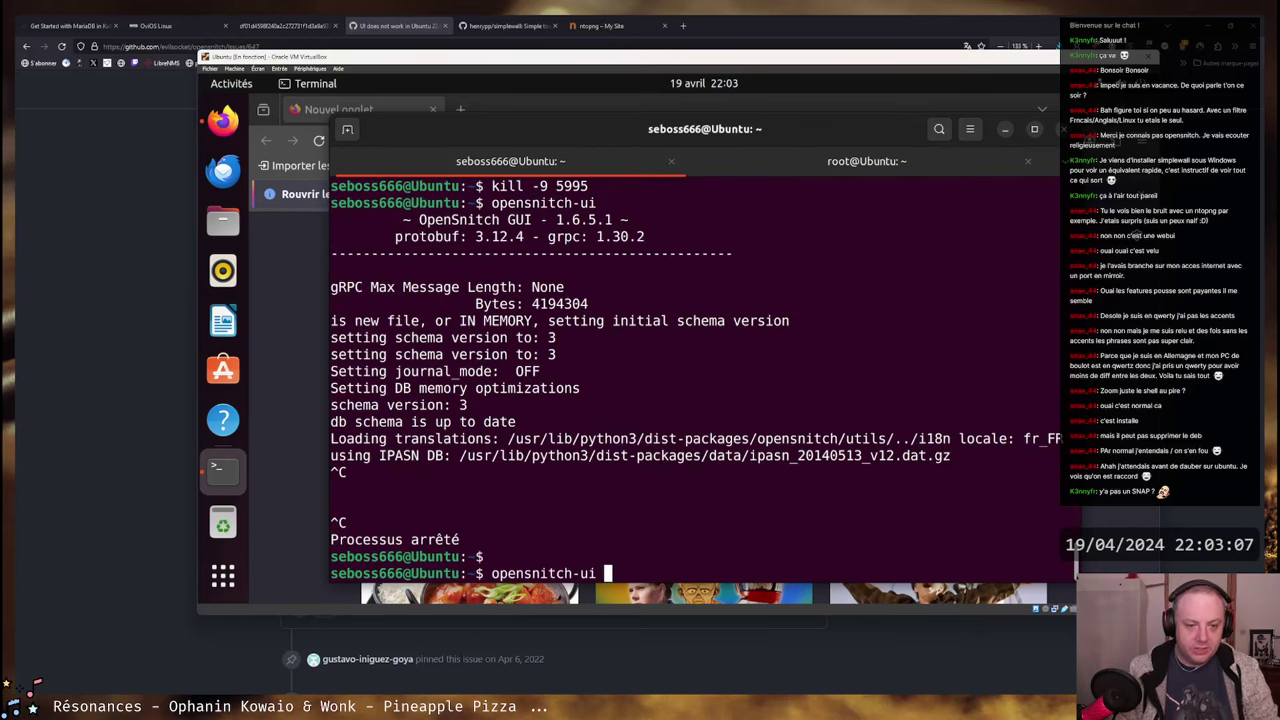
key("Return")
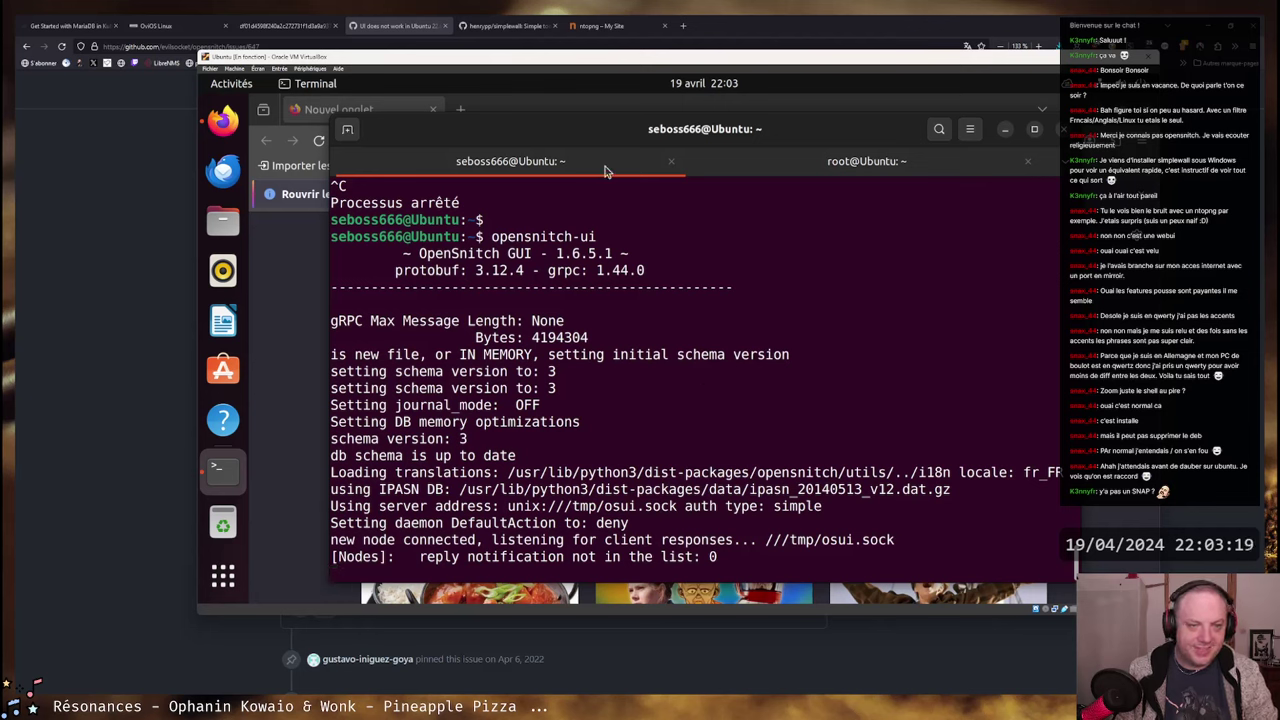
left_click(761, 163)
type("htpo")
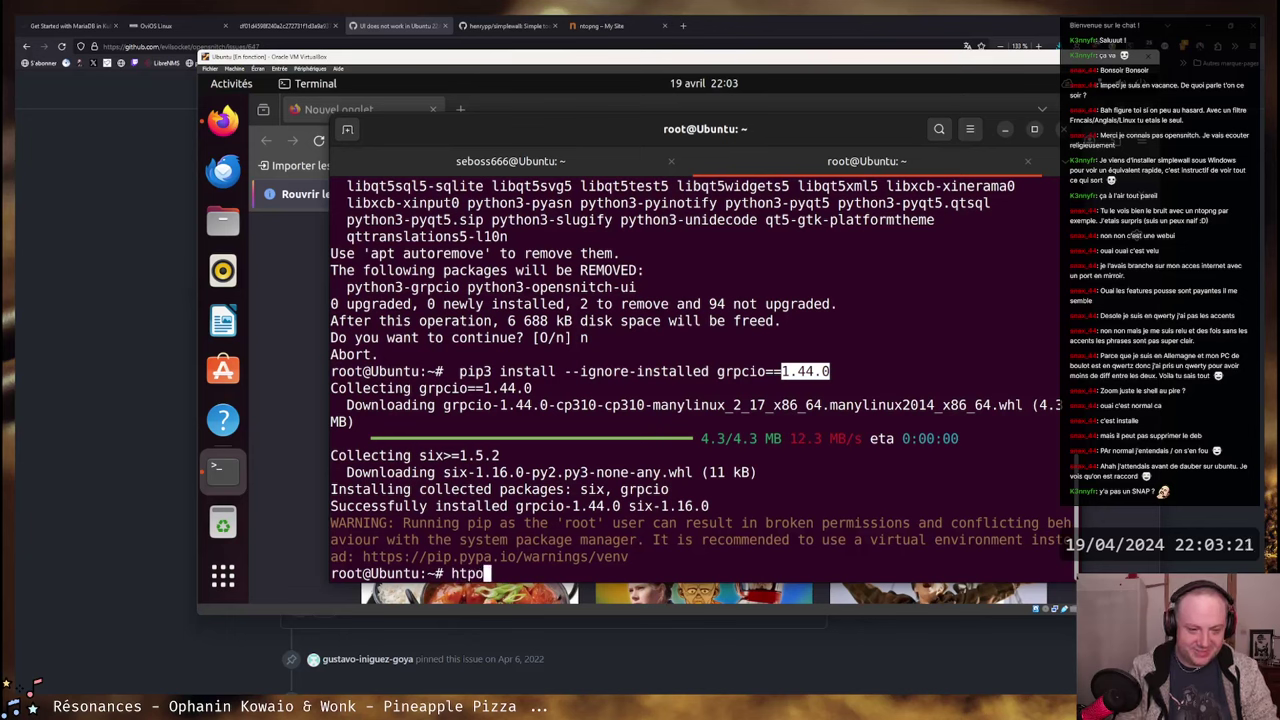
key("BackSpace")
key("BackSpace")
type("op")
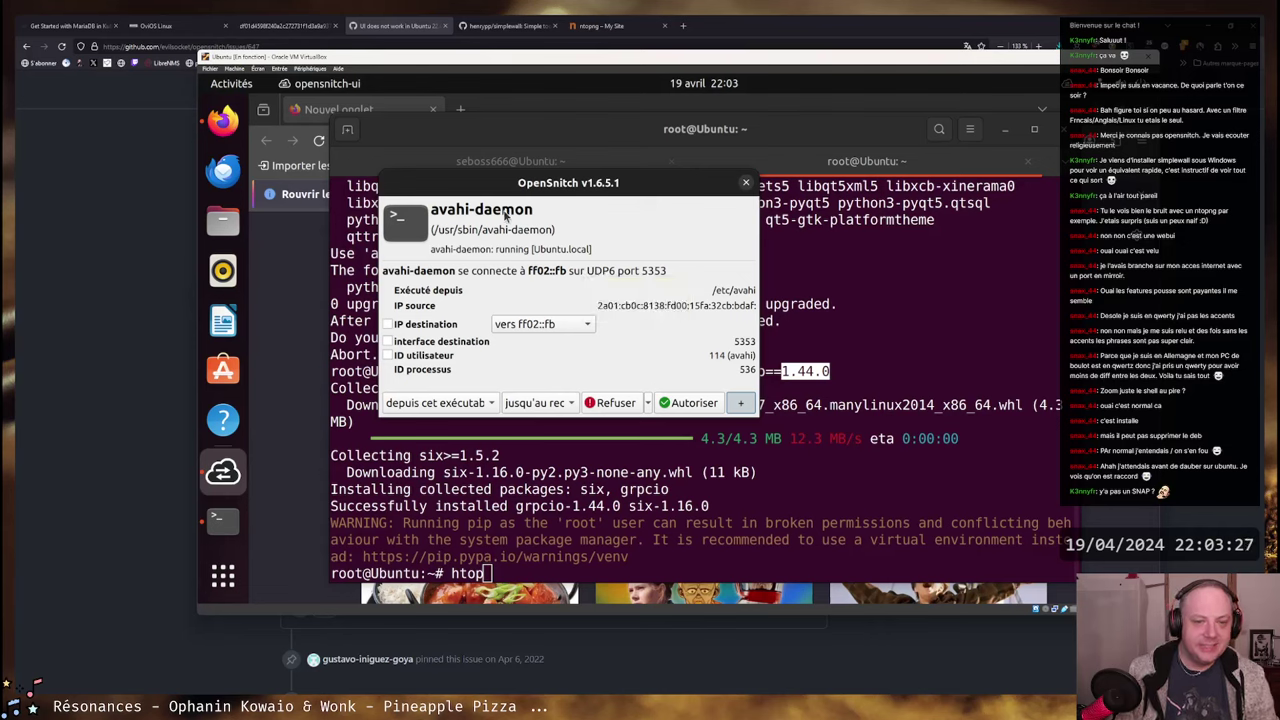
- Drag the avahi-daemon prompt to the right and run ip a s in the root terminal
left_click_drag(522, 185, 491, 252)
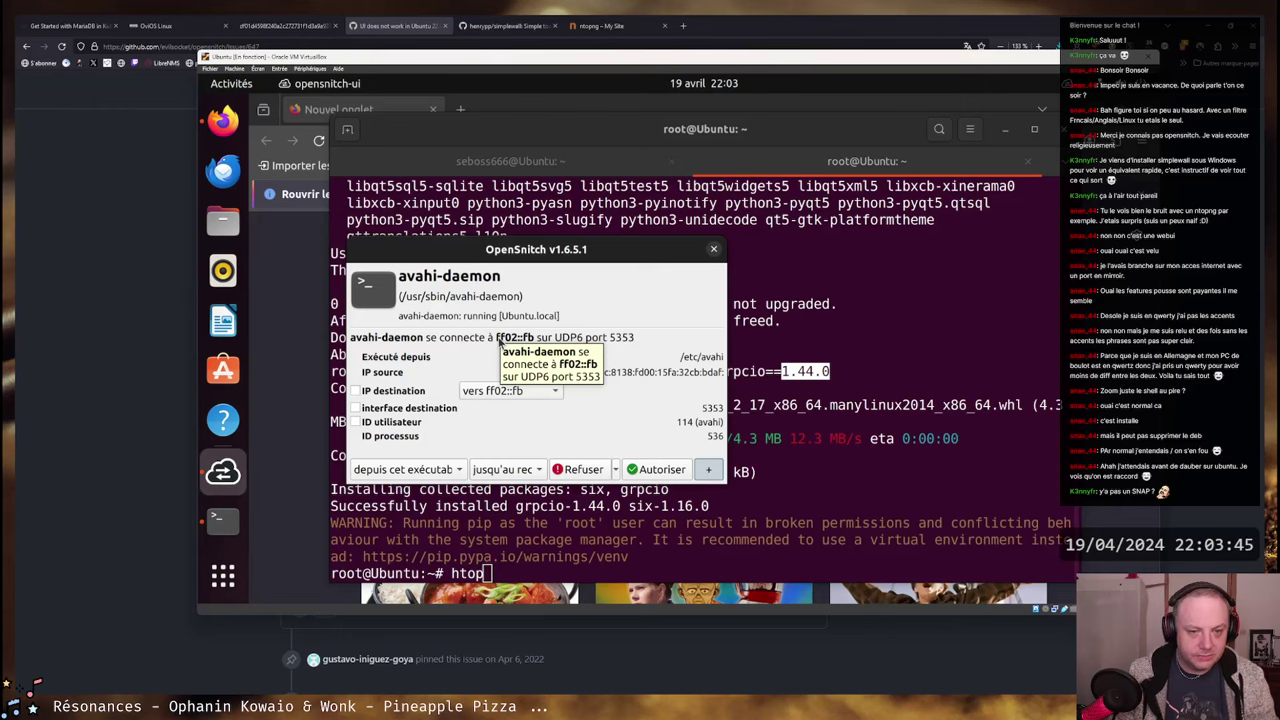
left_click_drag(523, 252, 766, 261)
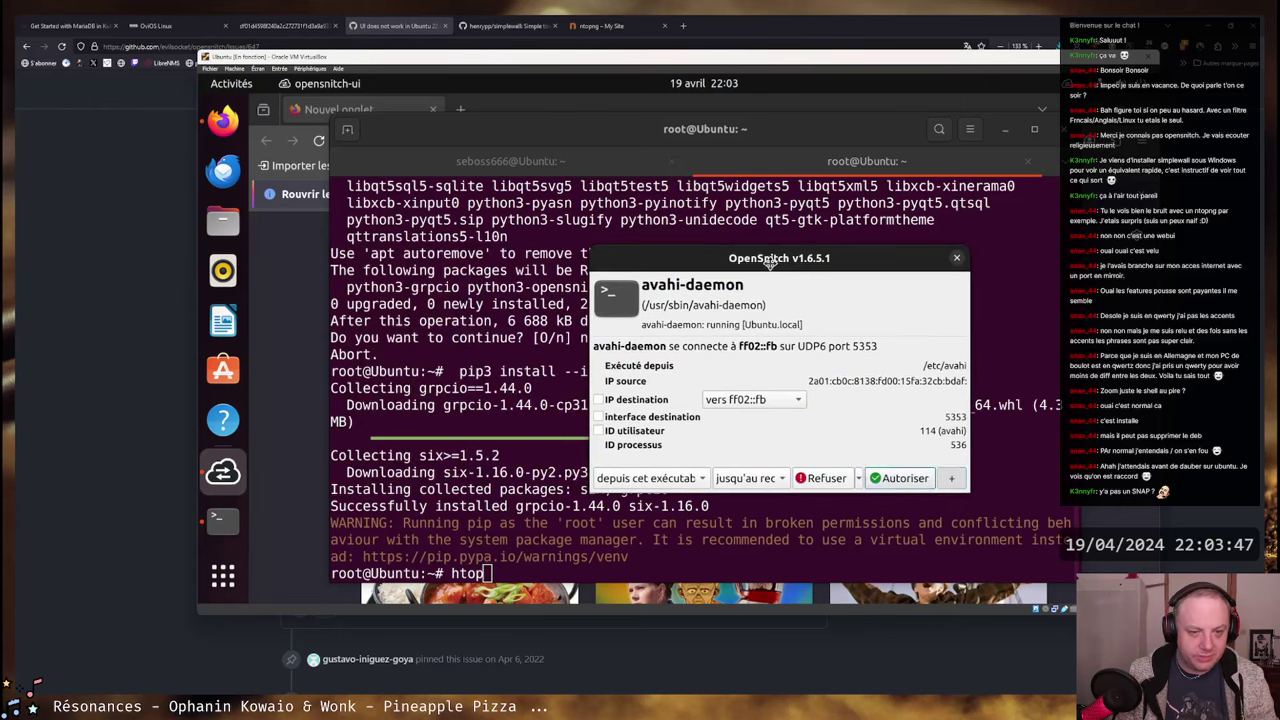
left_click(735, 152)
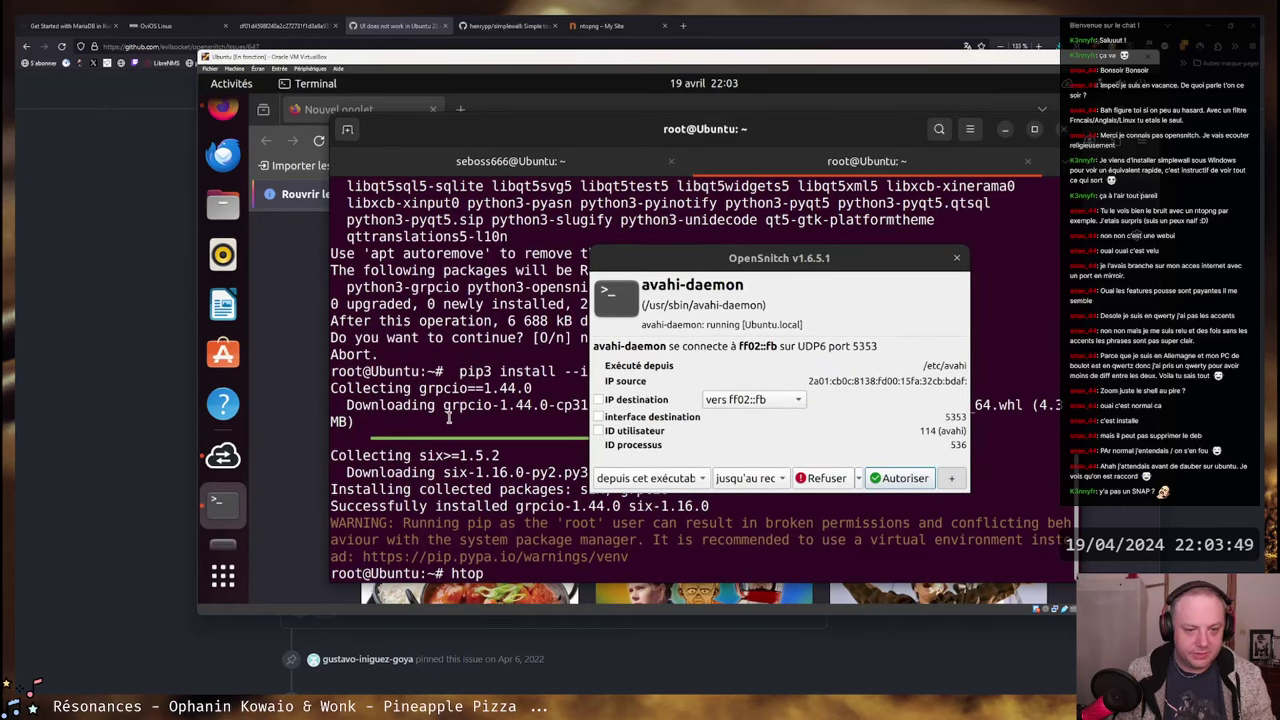
key("BackSpace")
key("BackSpace")
key("BackSpace")
key("BackSpace")
type("ip a s")
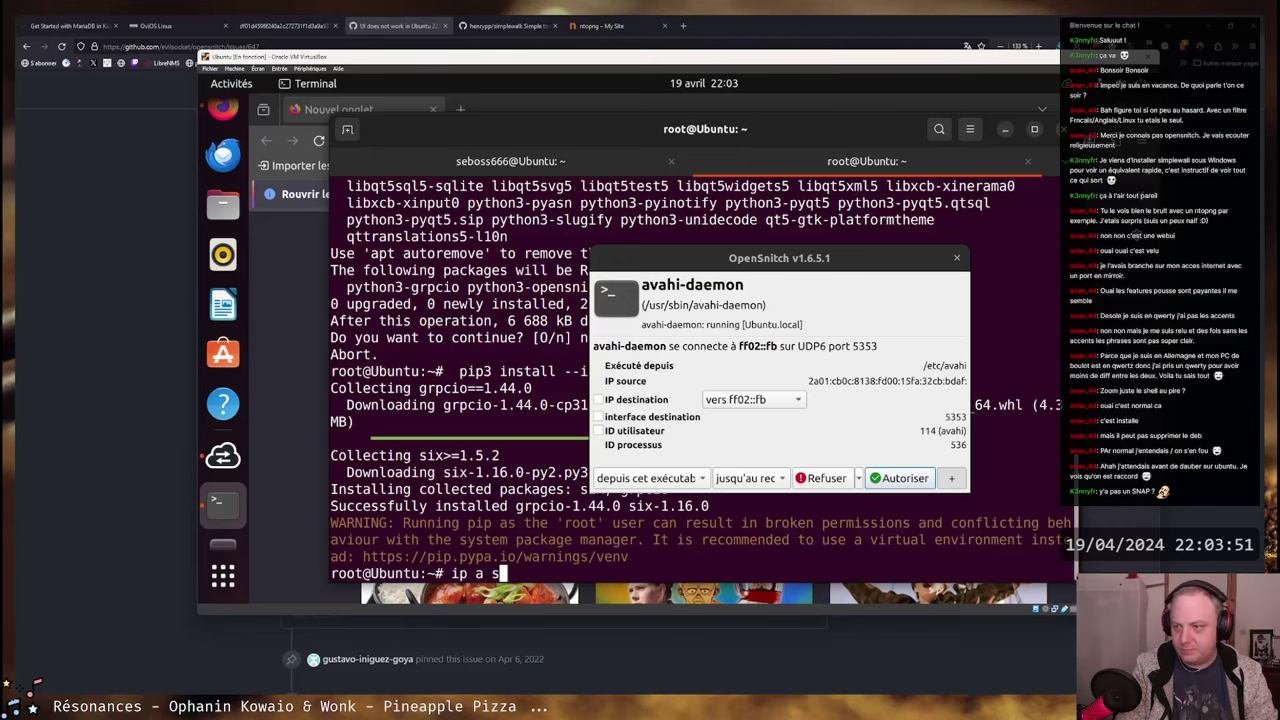
key("Return")
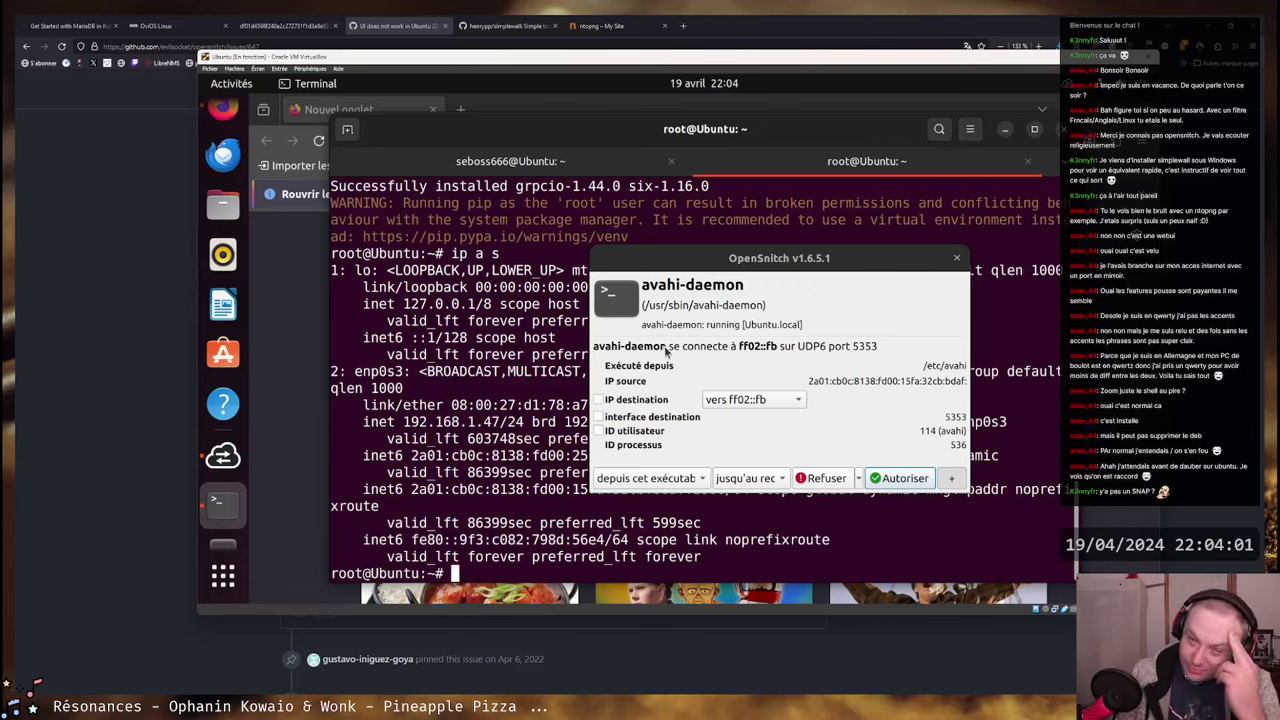
- Search the web for avahi-daemon and read the Unix & Linux answer about UDP port 5353
left_click(685, 26)
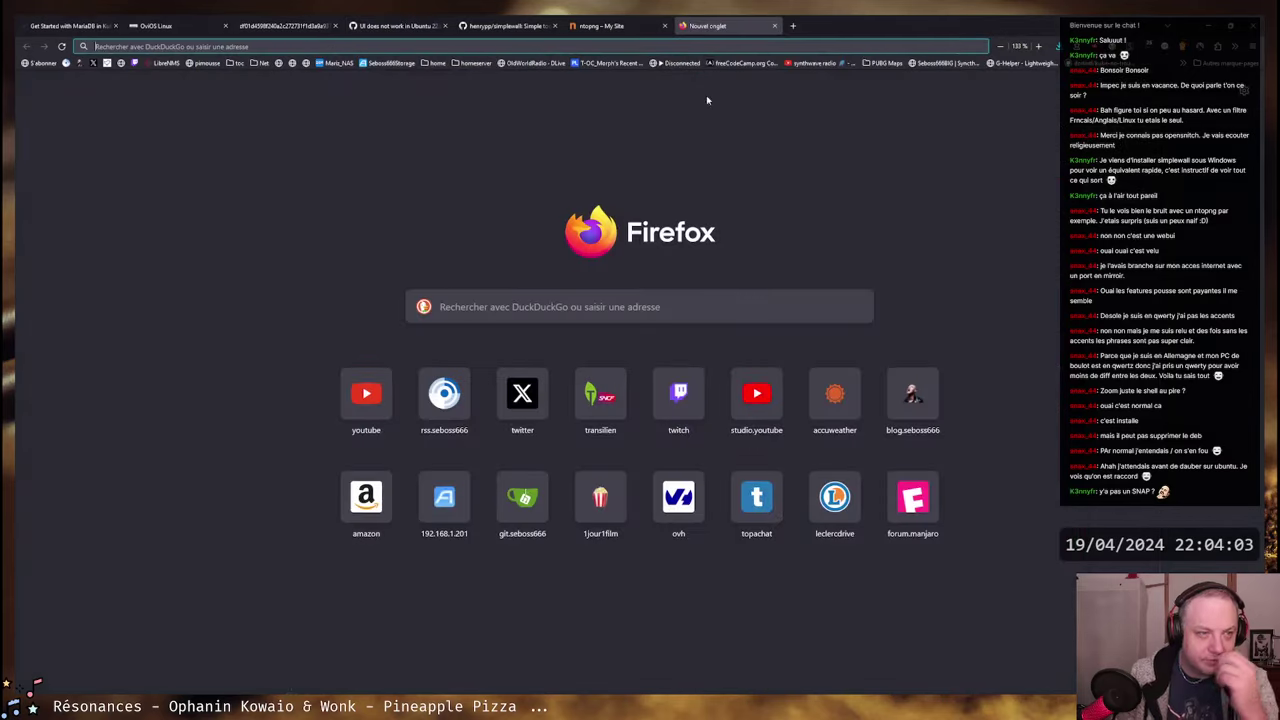
type("avahi-daemon")
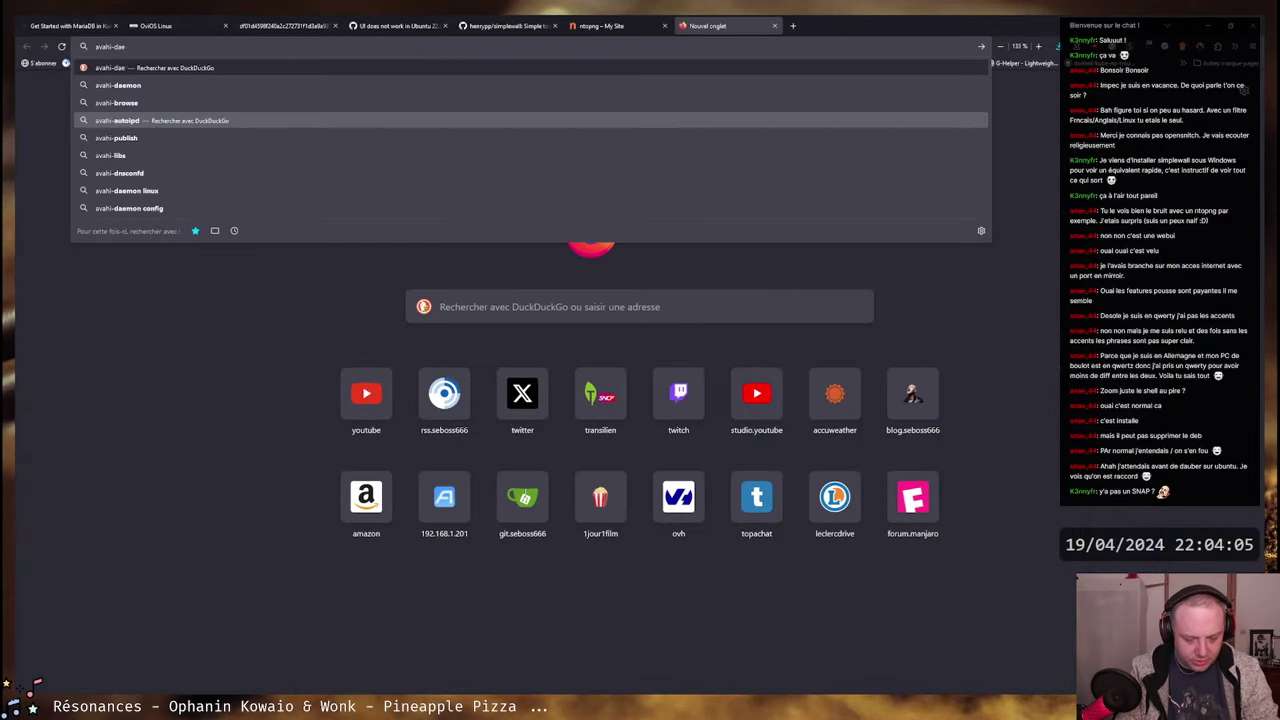
key("Return")
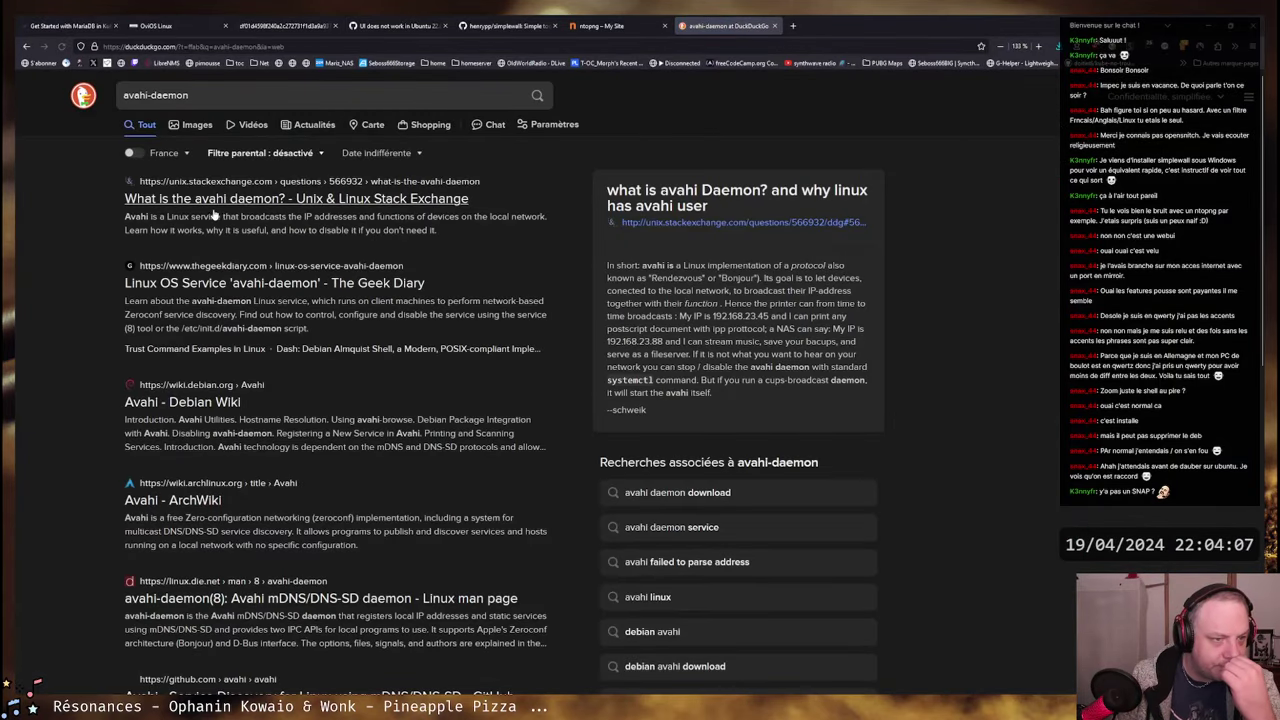
left_click(528, 229)
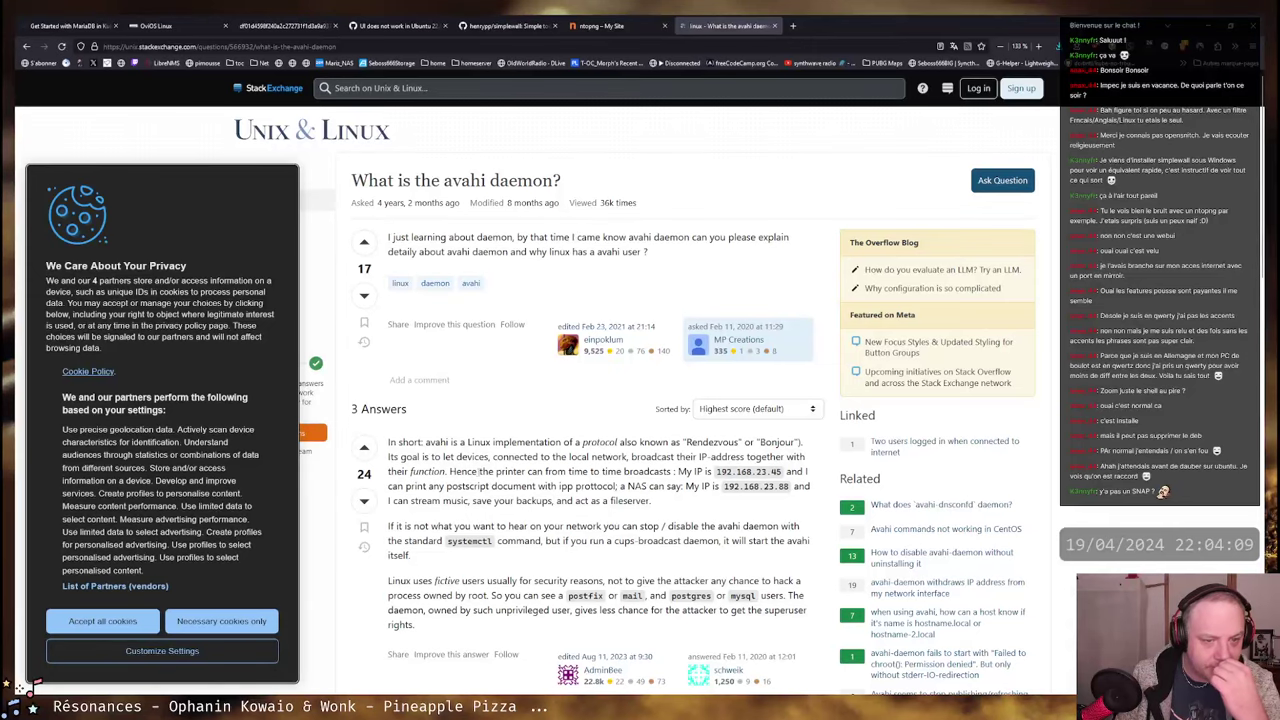
left_click_drag(424, 445, 560, 472)
left_click(729, 450)
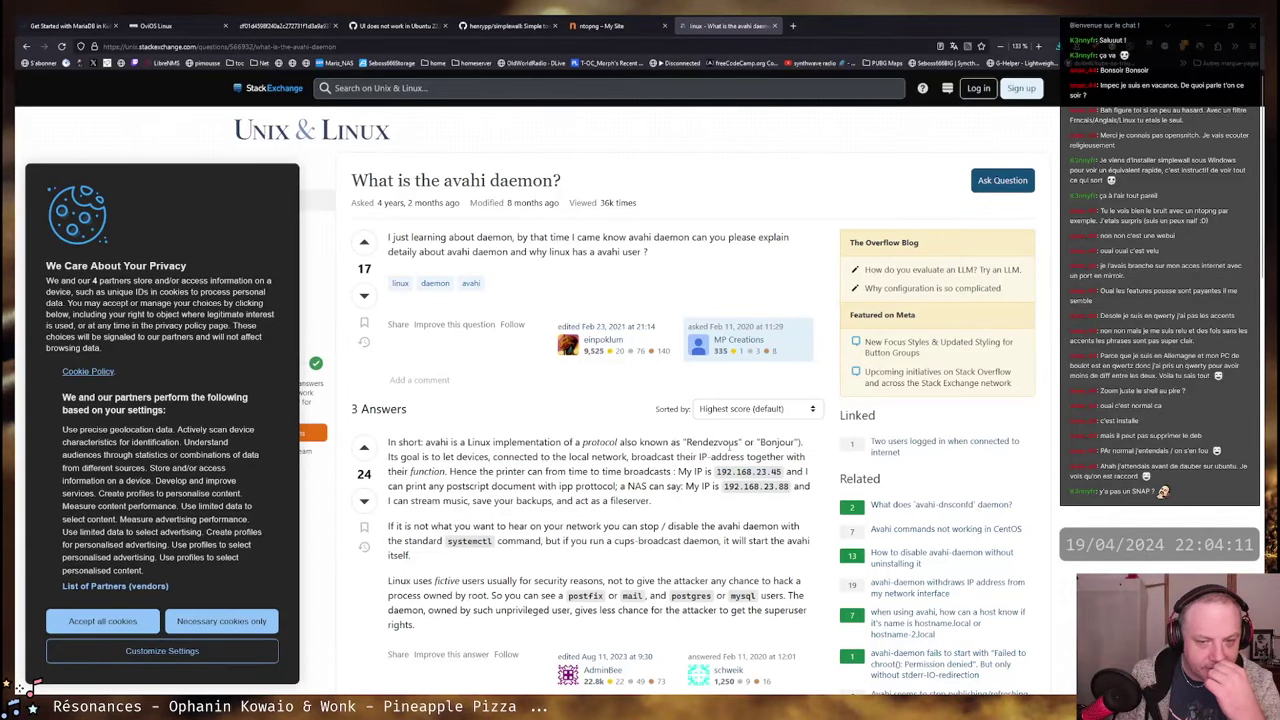
double_click(729, 447)
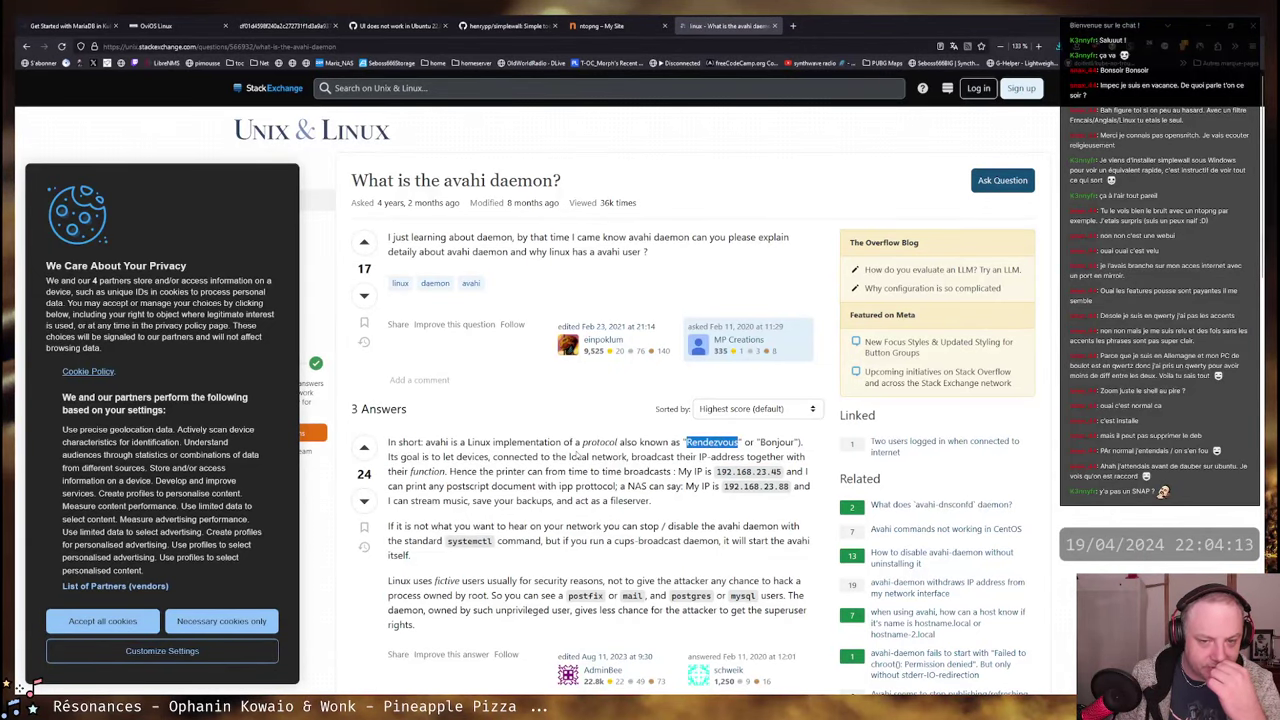
scroll(575, 455, "down", 1)
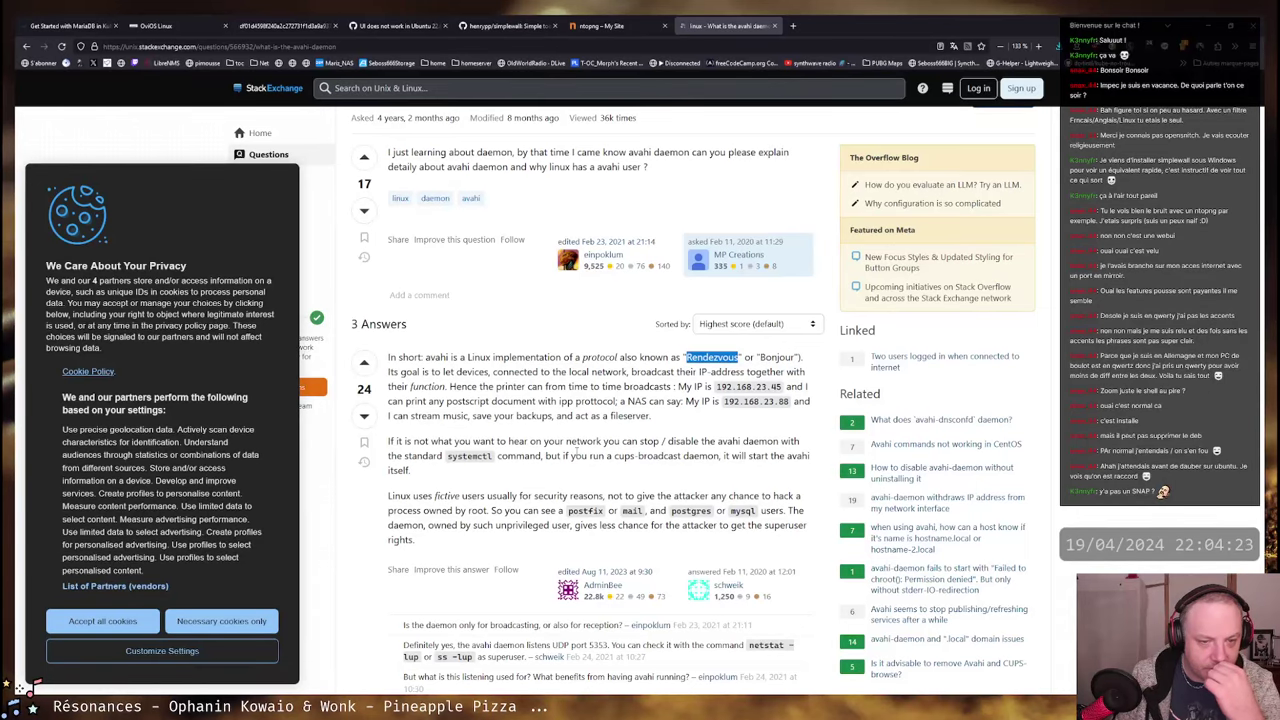
scroll(576, 451, "down", 3)
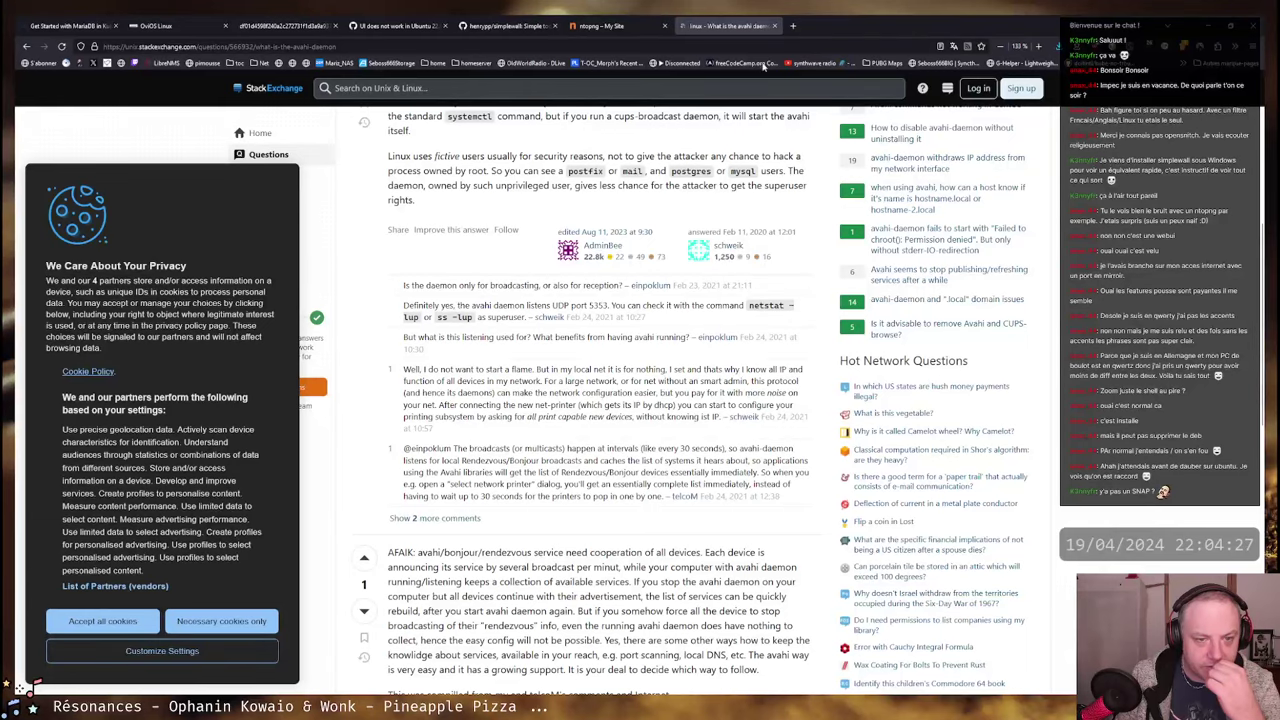
left_click_drag(484, 306, 610, 306)
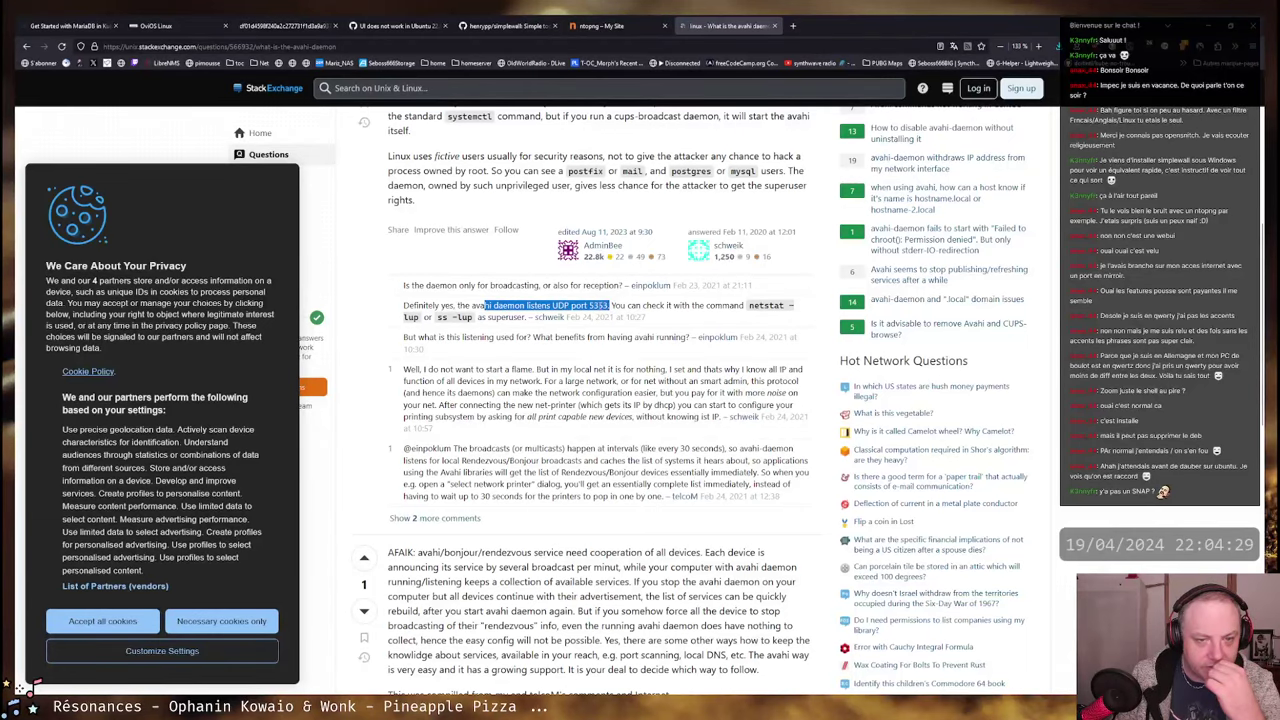
double_click(598, 306)
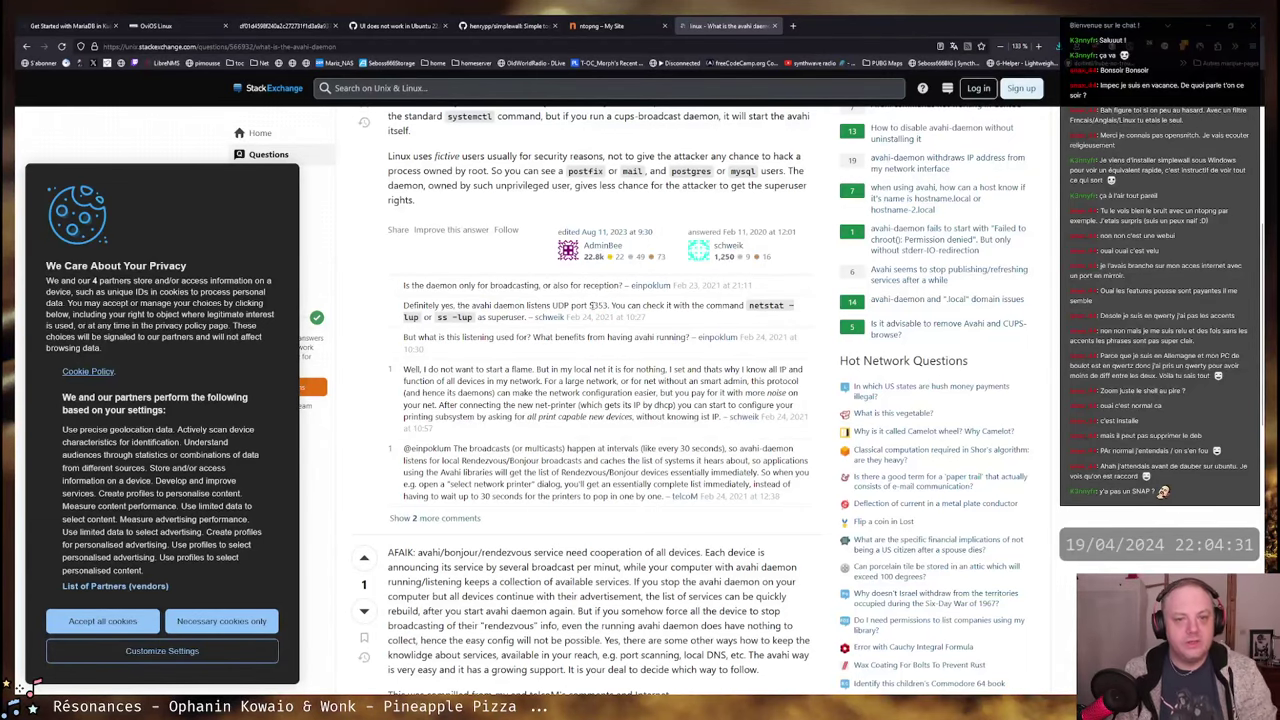
- Reposition the OpenSnitch prompt, search DuckDuckGo for ff02::fb, then close the results and return to the VM
key("alt+Tab")
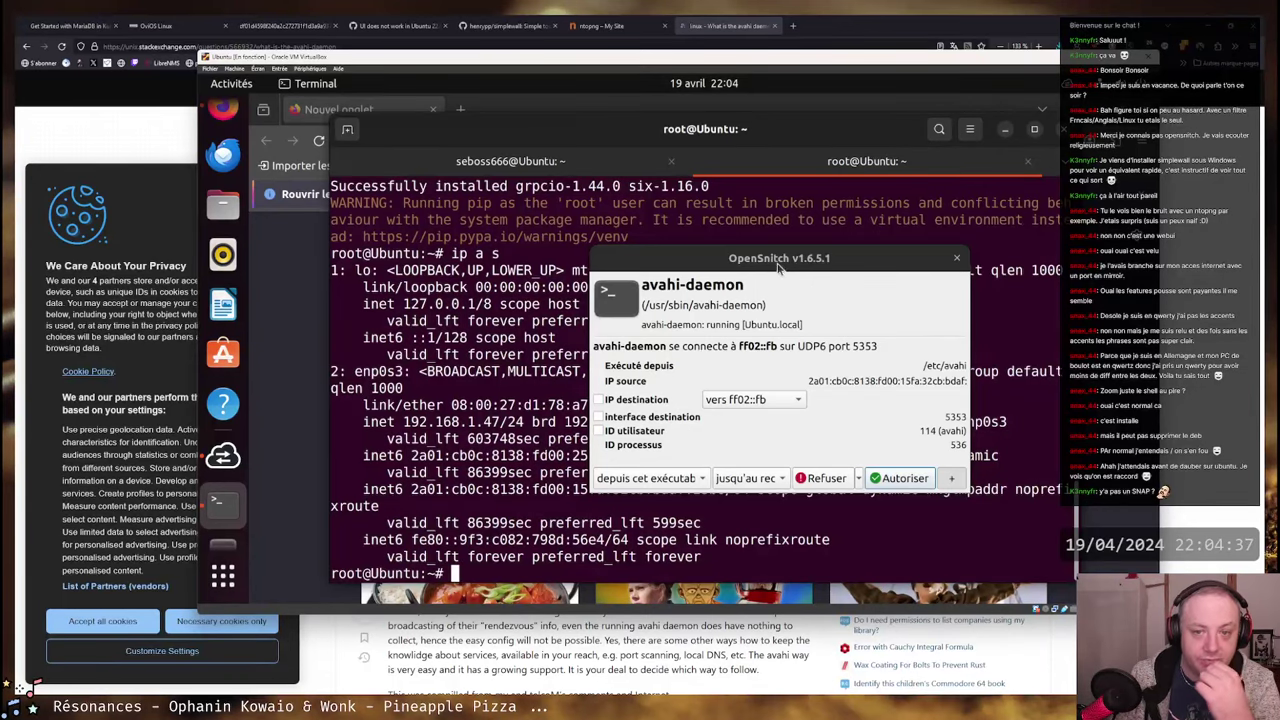
left_click_drag(779, 258, 620, 235)
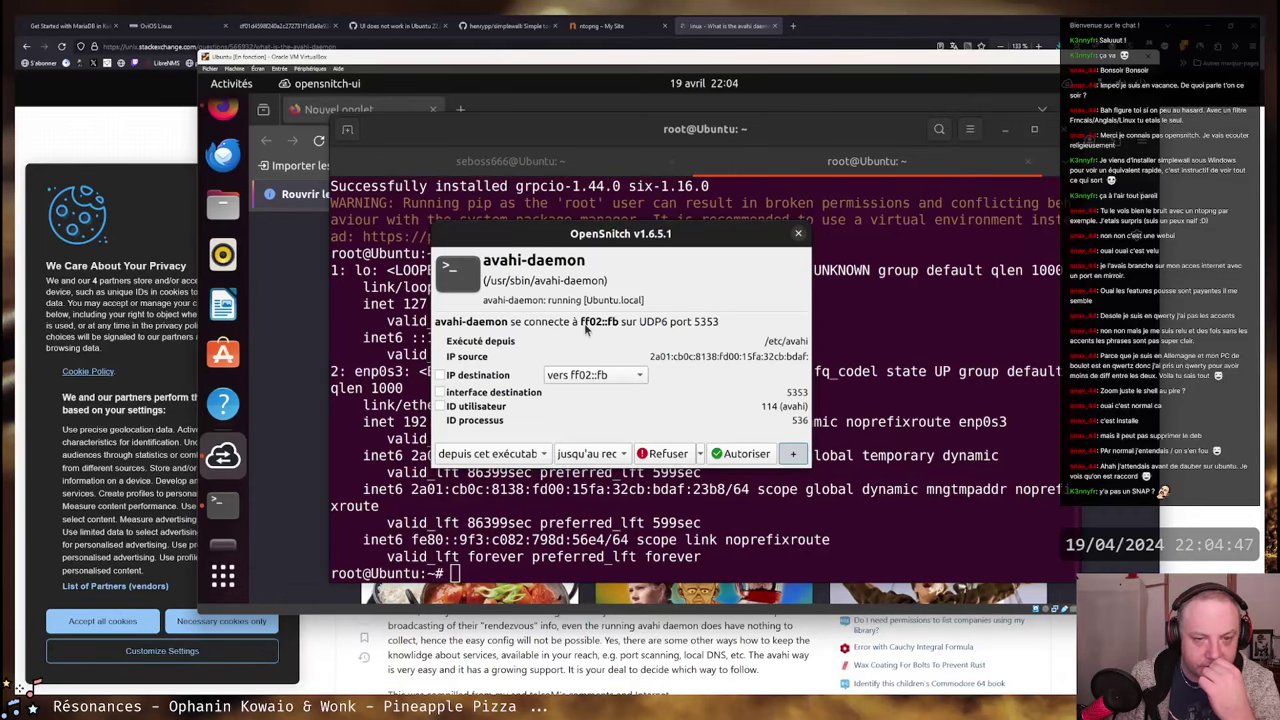
left_click(792, 25)
type("ff0")
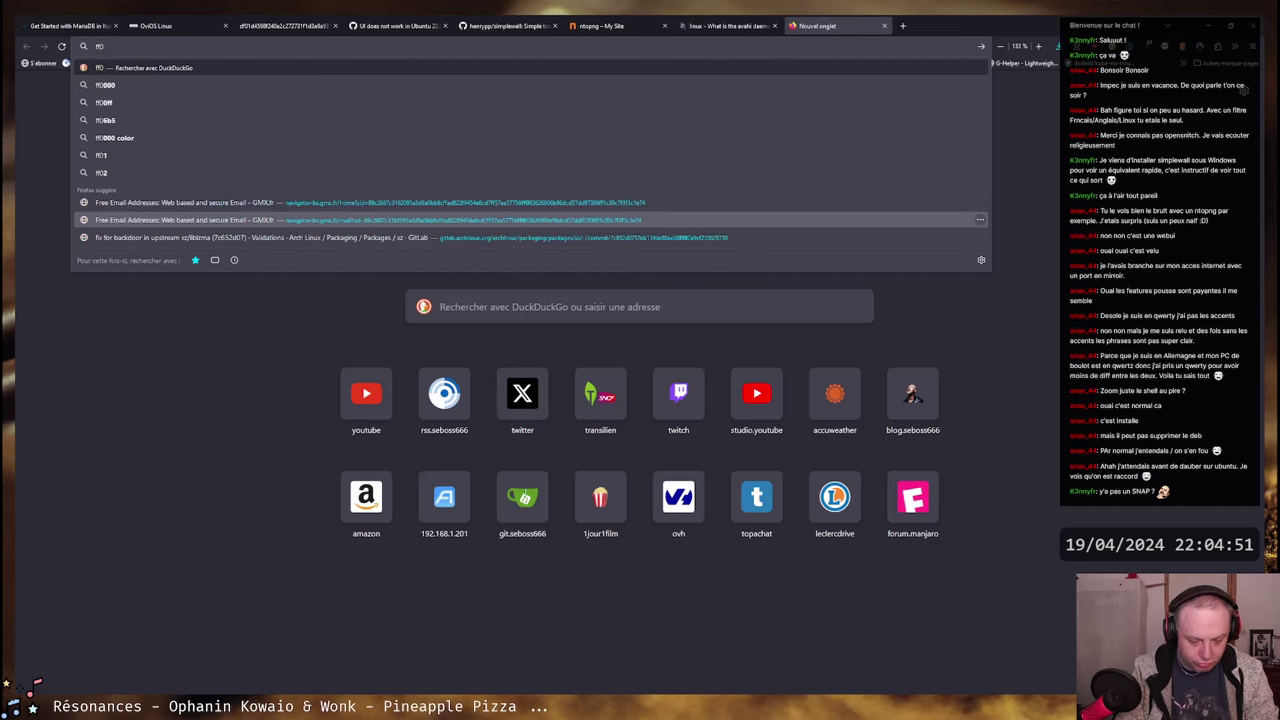
type("2::fb")
key("Return")
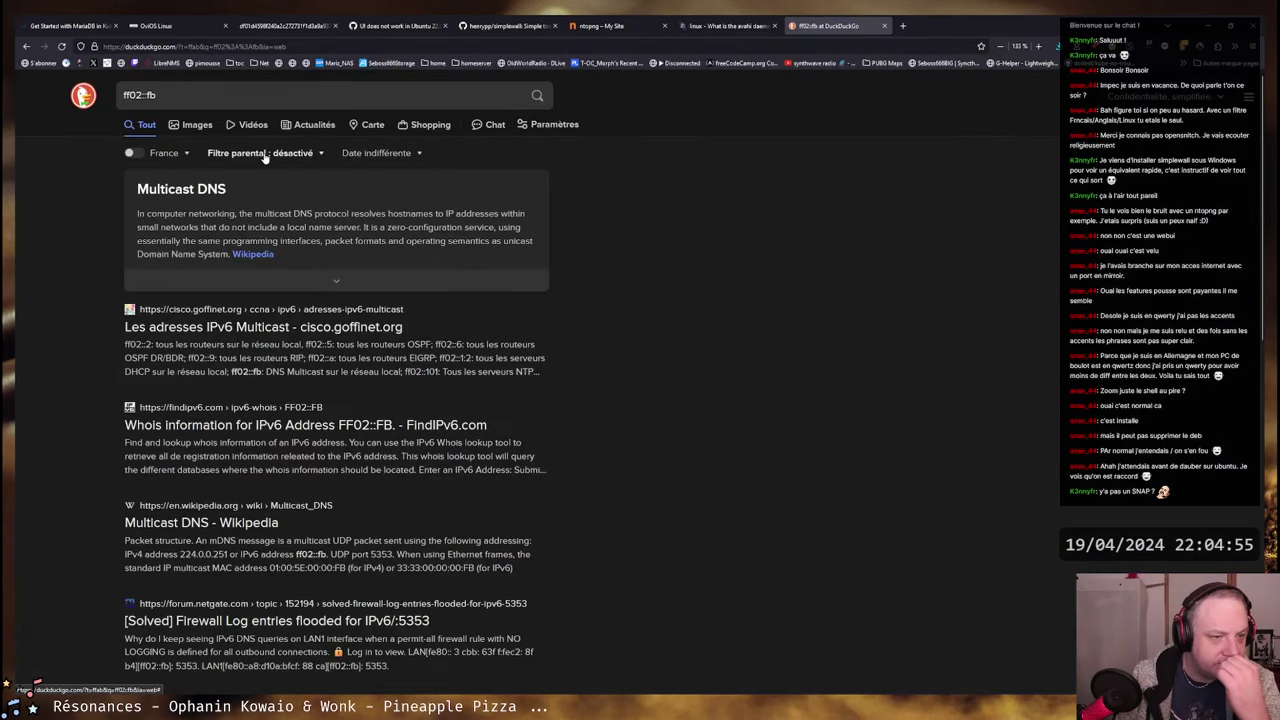
key("ctrl+w")
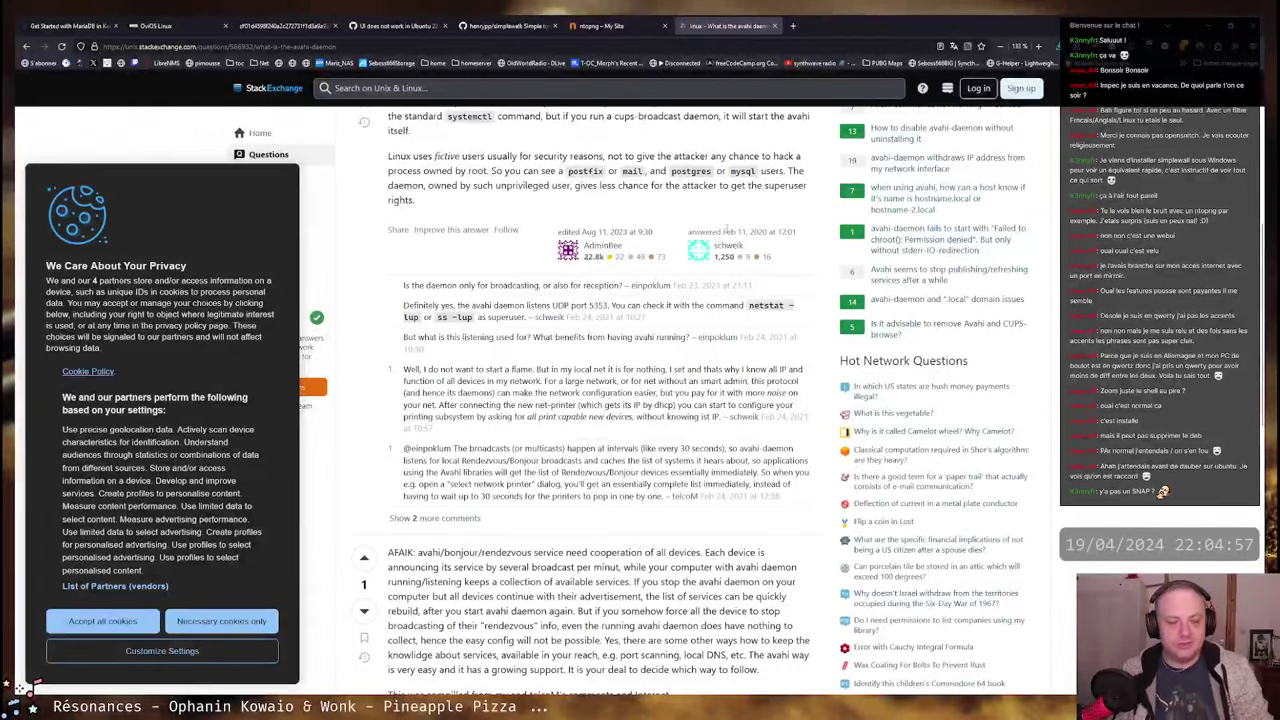
key("alt+Tab")
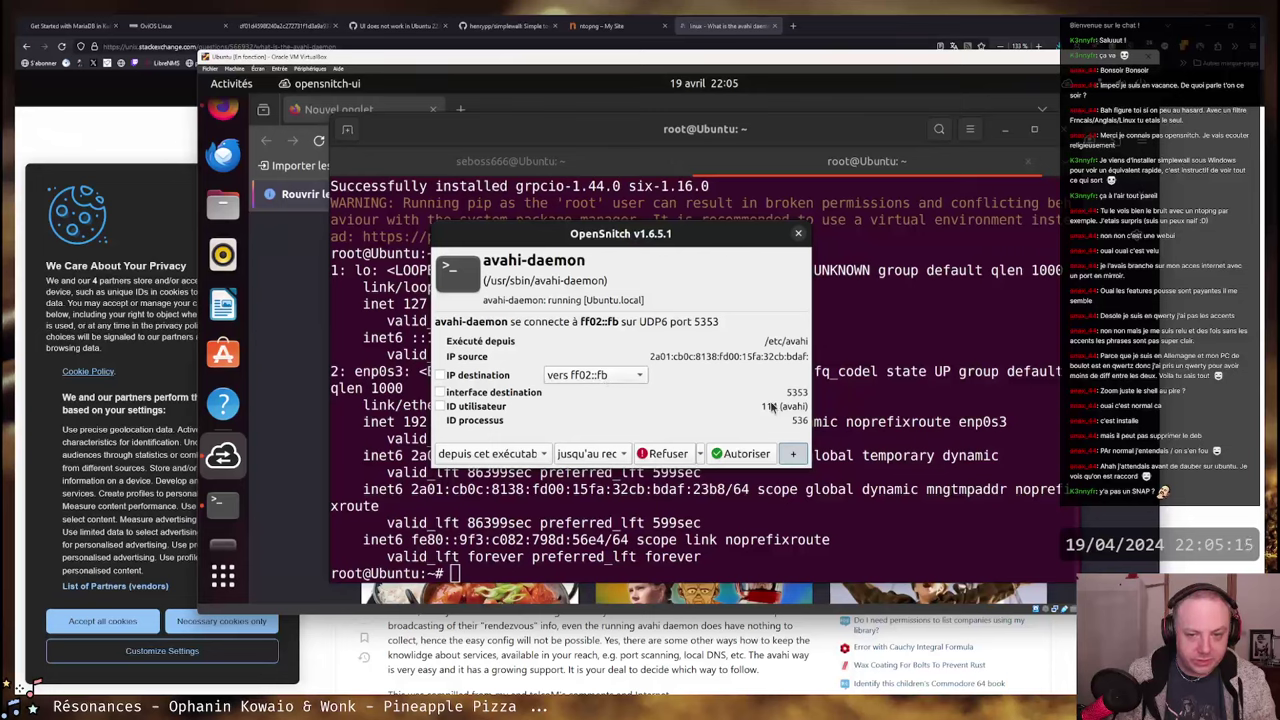
- Enlarge the avahi-daemon prompt, review its rule options unchanged, and refuse the connection
left_click_drag(814, 455, 1045, 532)
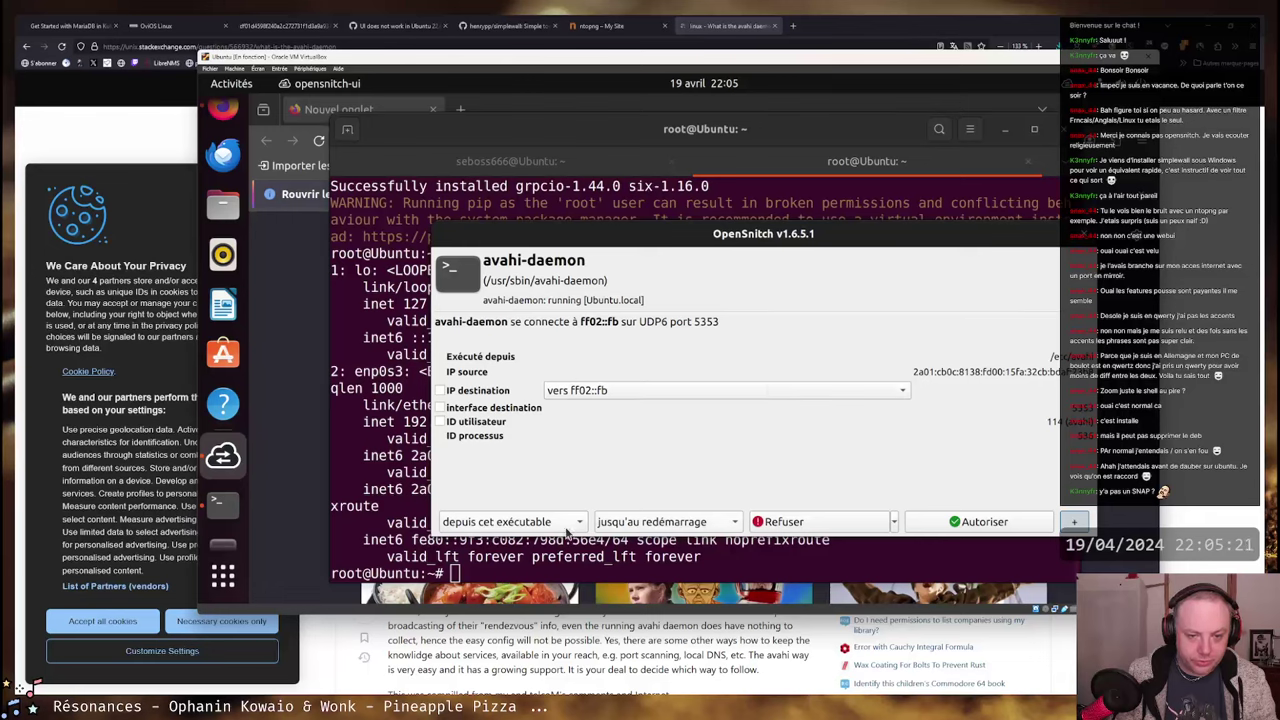
left_click(566, 533)
left_click(732, 455)
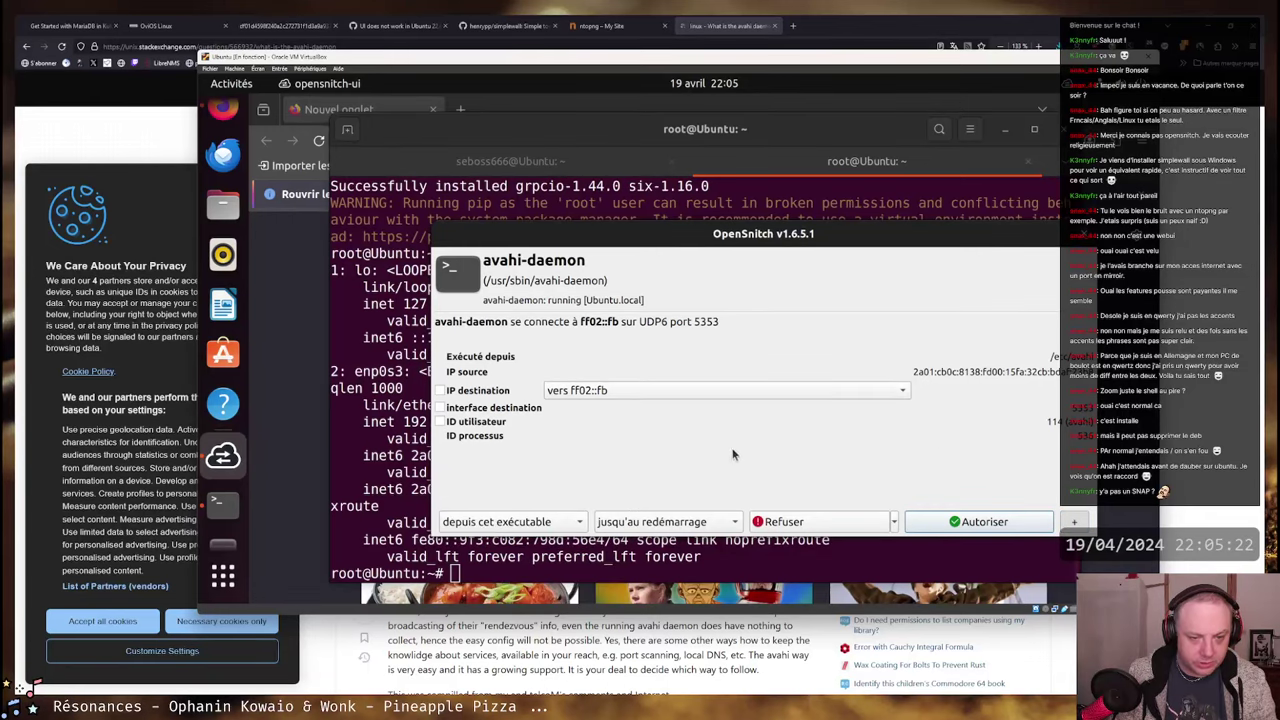
left_click(663, 516)
left_click(844, 450)
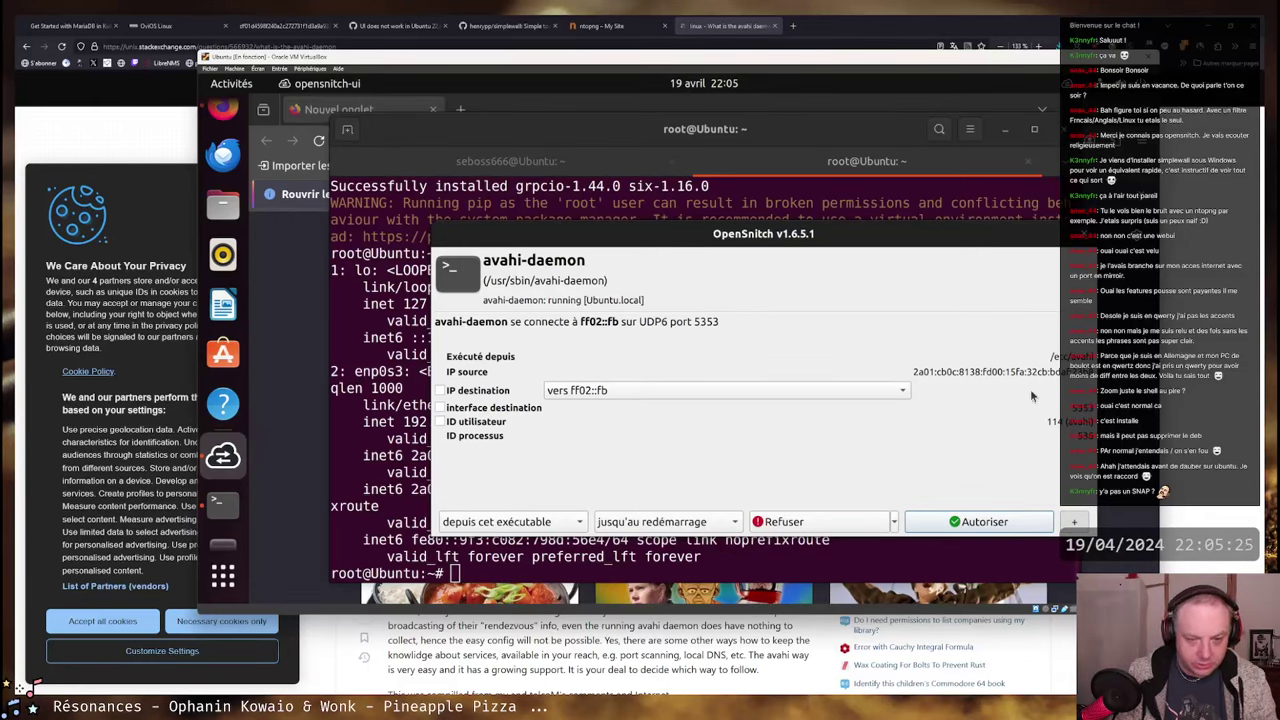
left_click(838, 525)
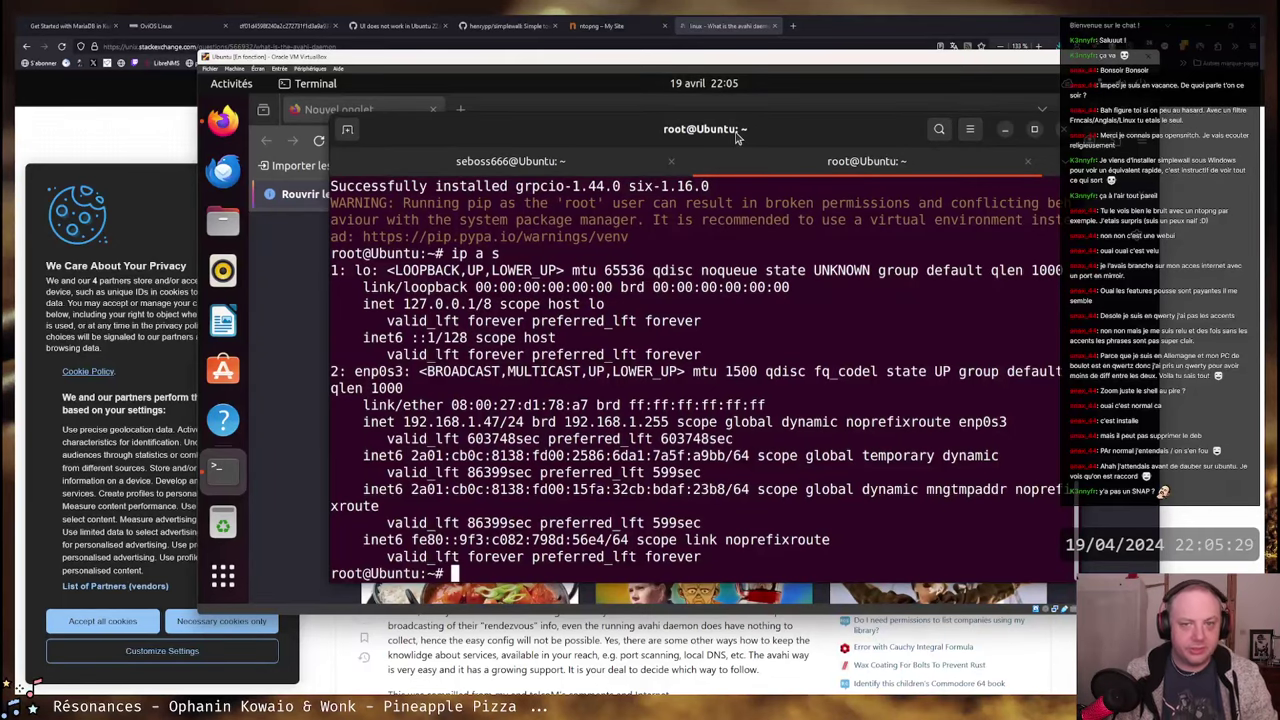
- Refuse the second avahi-daemon prompt and switch to Firefox in the VM
left_click_drag(734, 134, 691, 130)
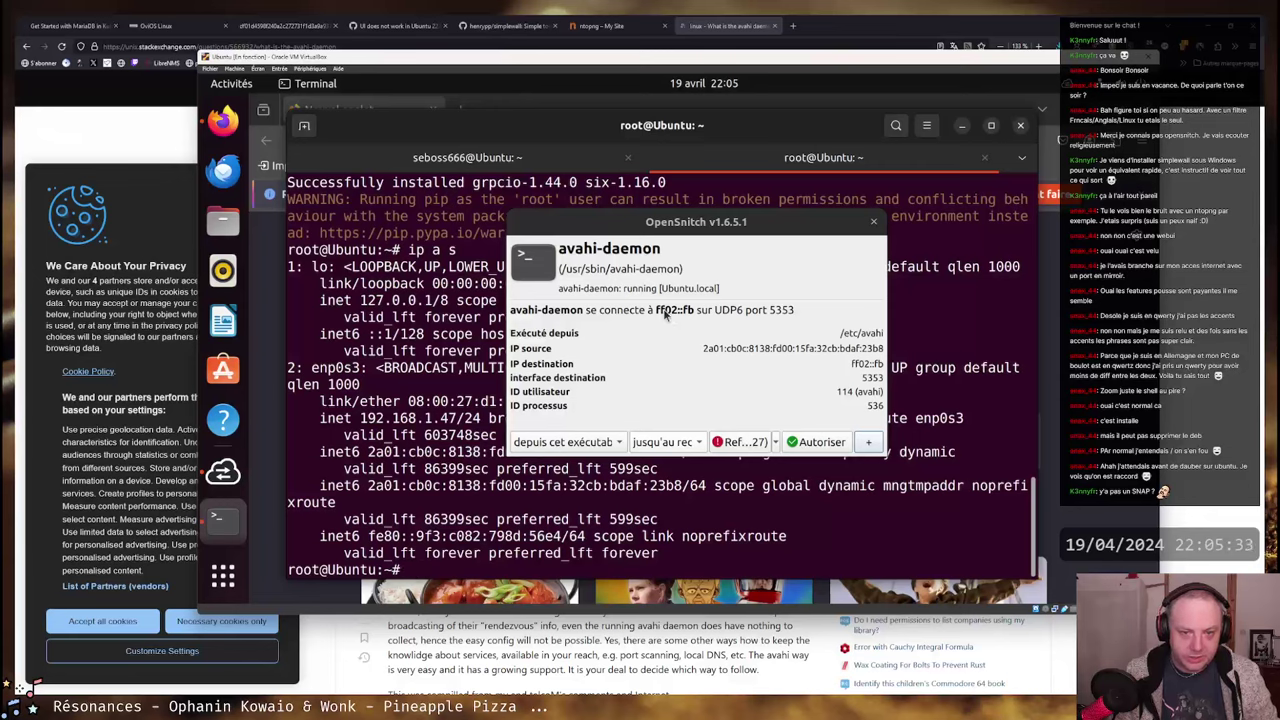
left_click(736, 441)
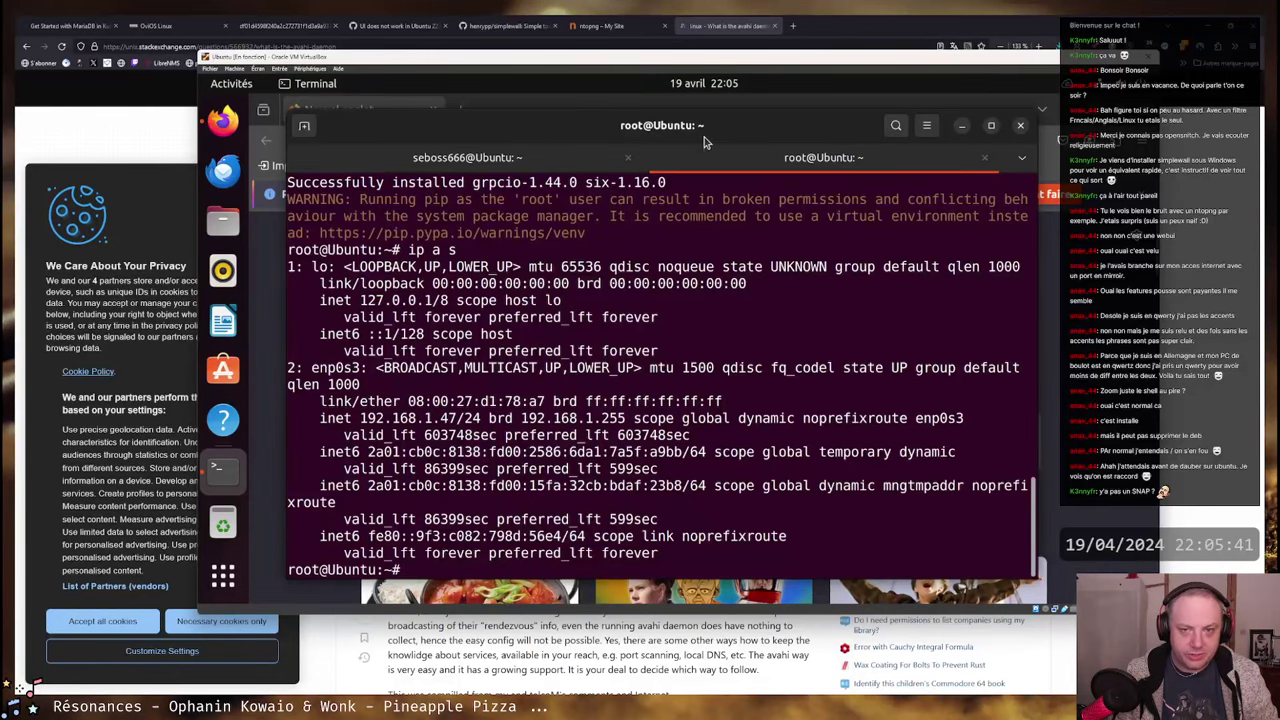
left_click(223, 121)
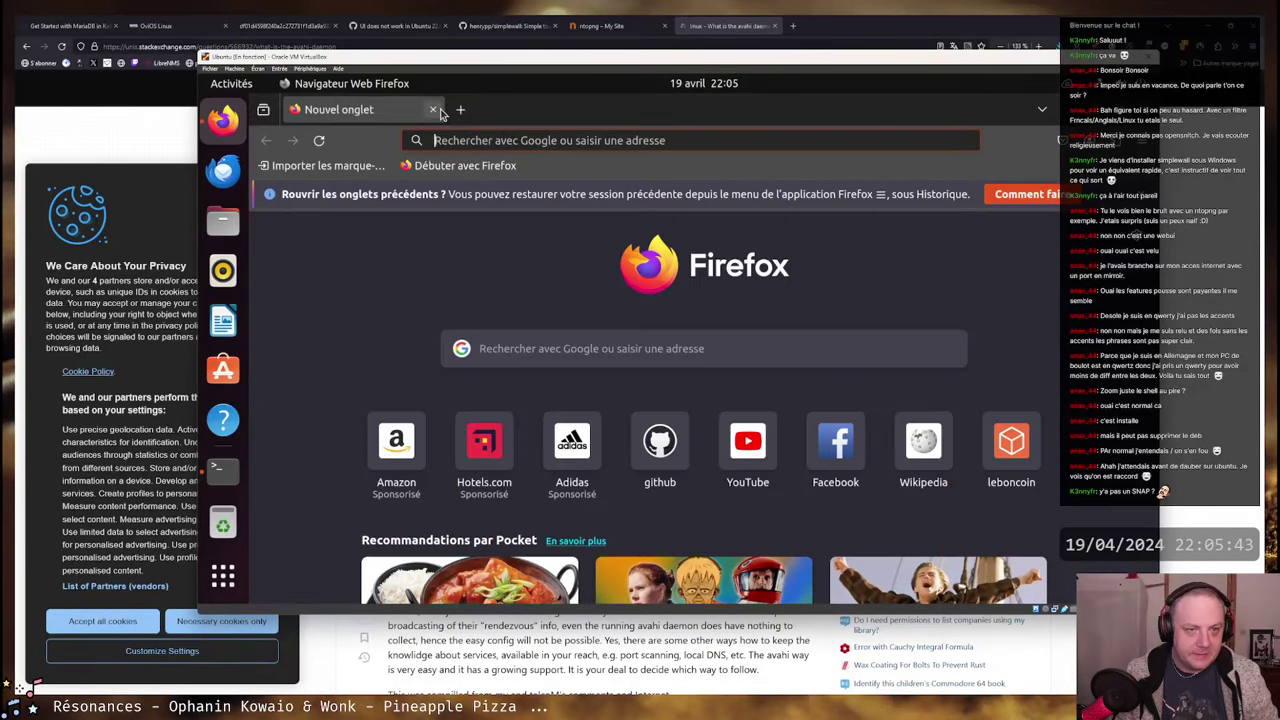
- Go to the evilsocket/opensnitch GitHub page from the address bar suggestions
left_click(492, 140)
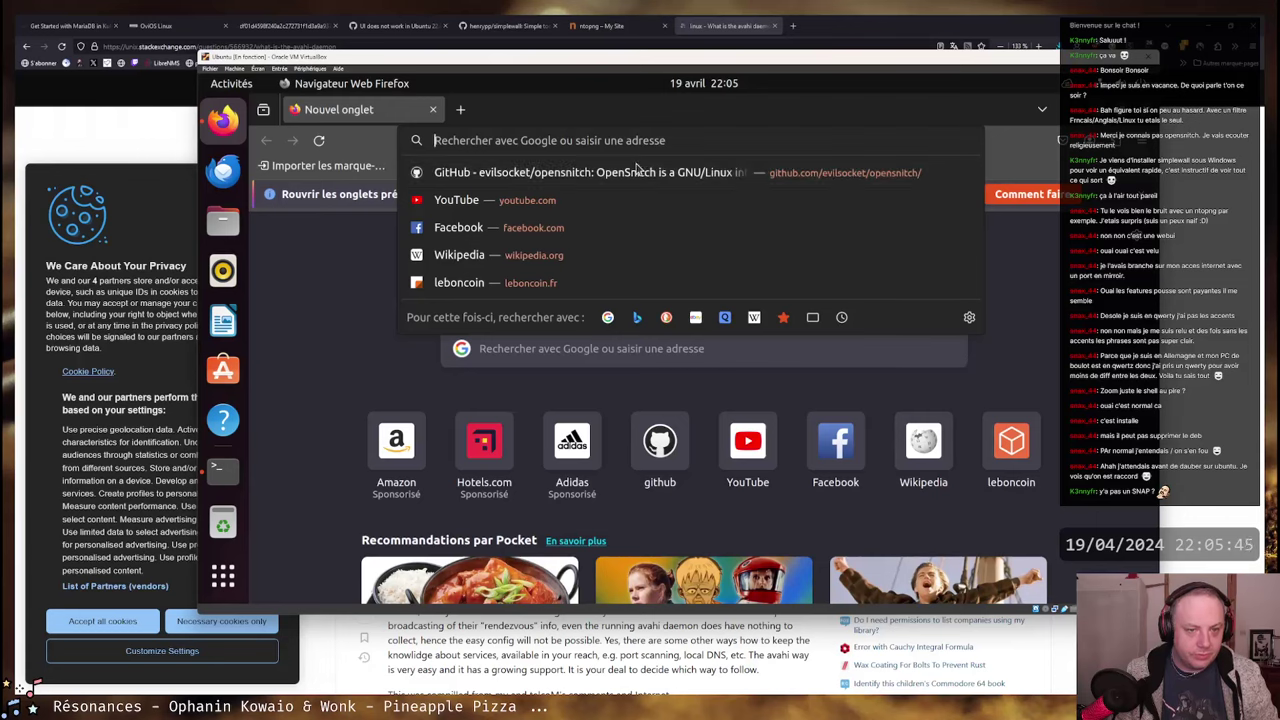
left_click(681, 168)
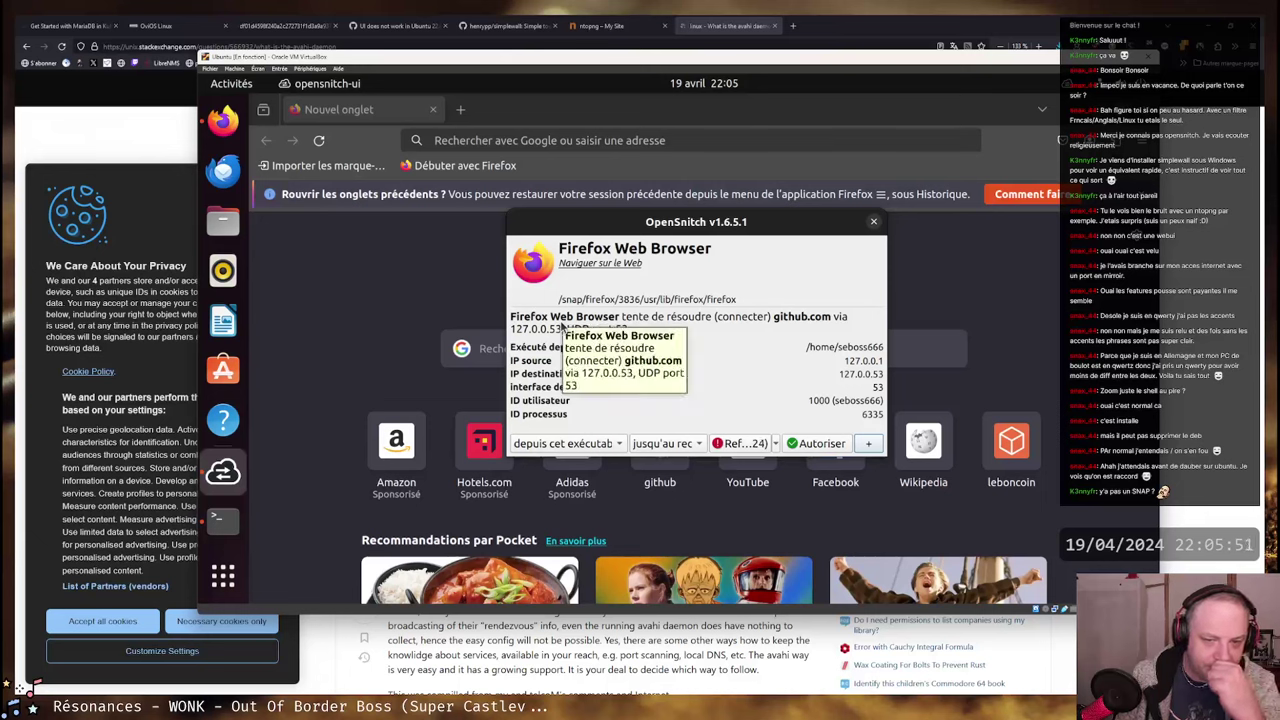
- Allow Firefox to resolve github.com for this executable until reboot
left_click(618, 445)
left_click(636, 380)
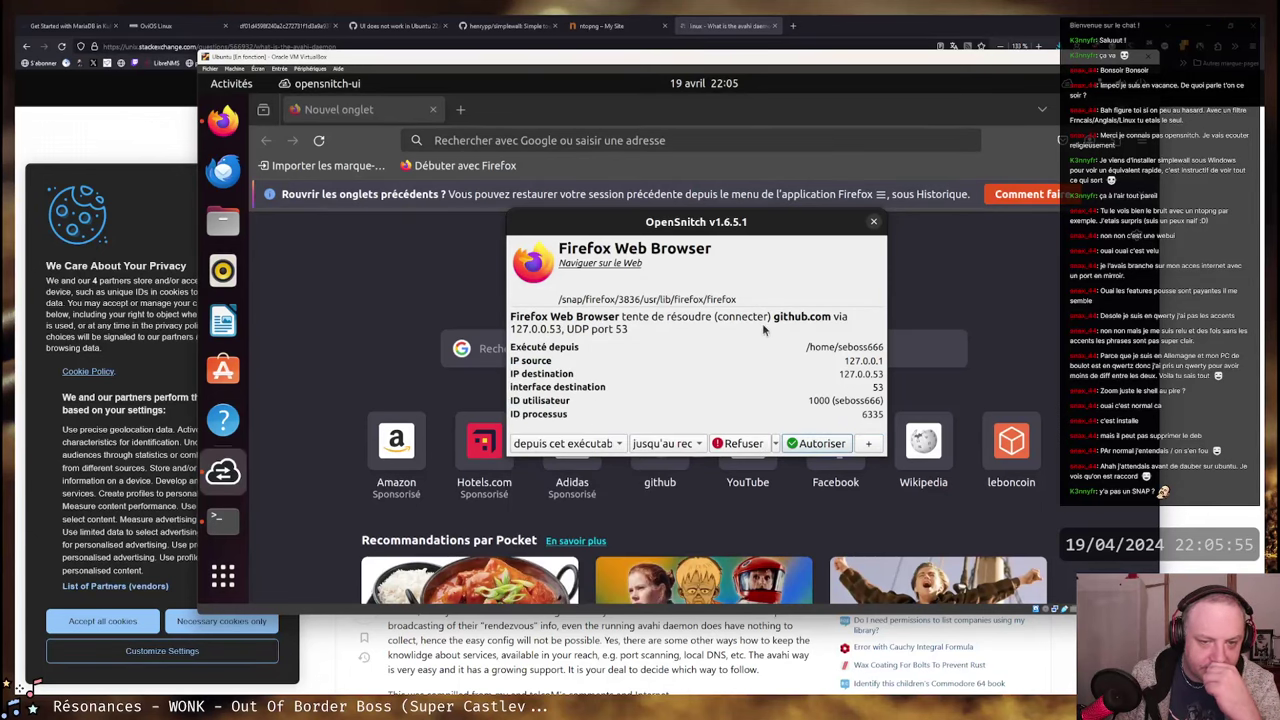
left_click(698, 447)
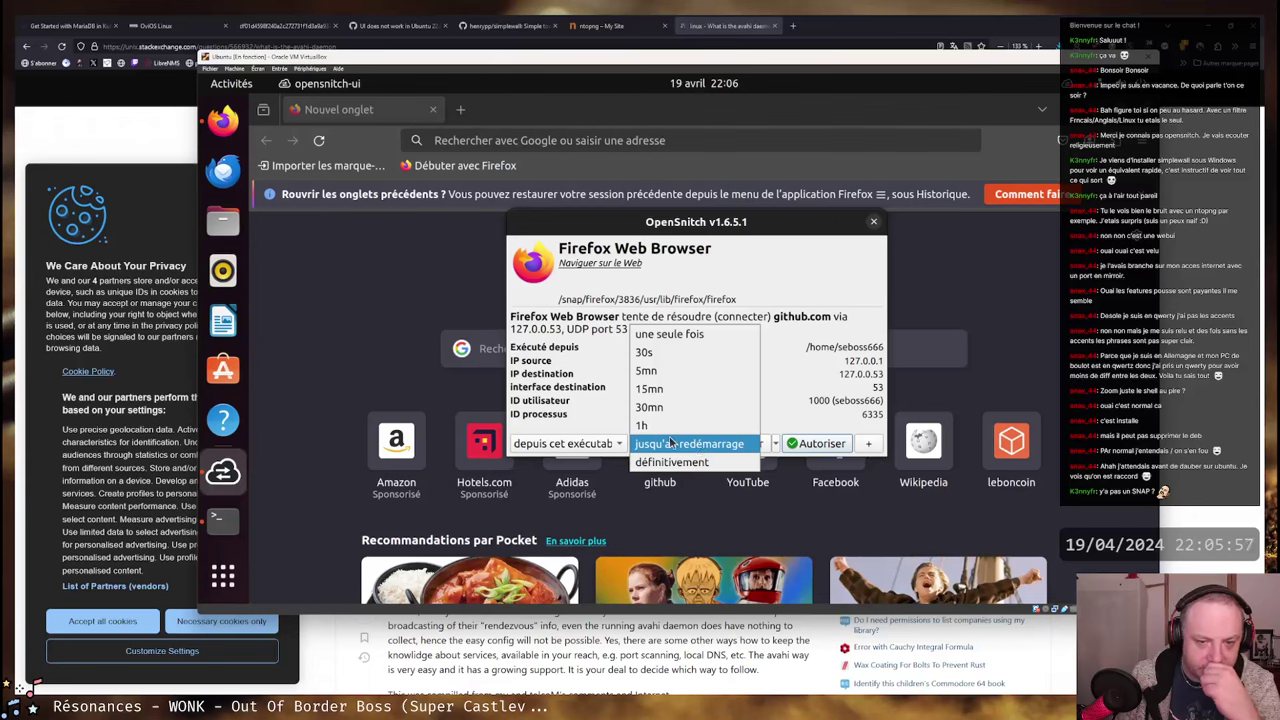
left_click(698, 445)
left_click(815, 443)
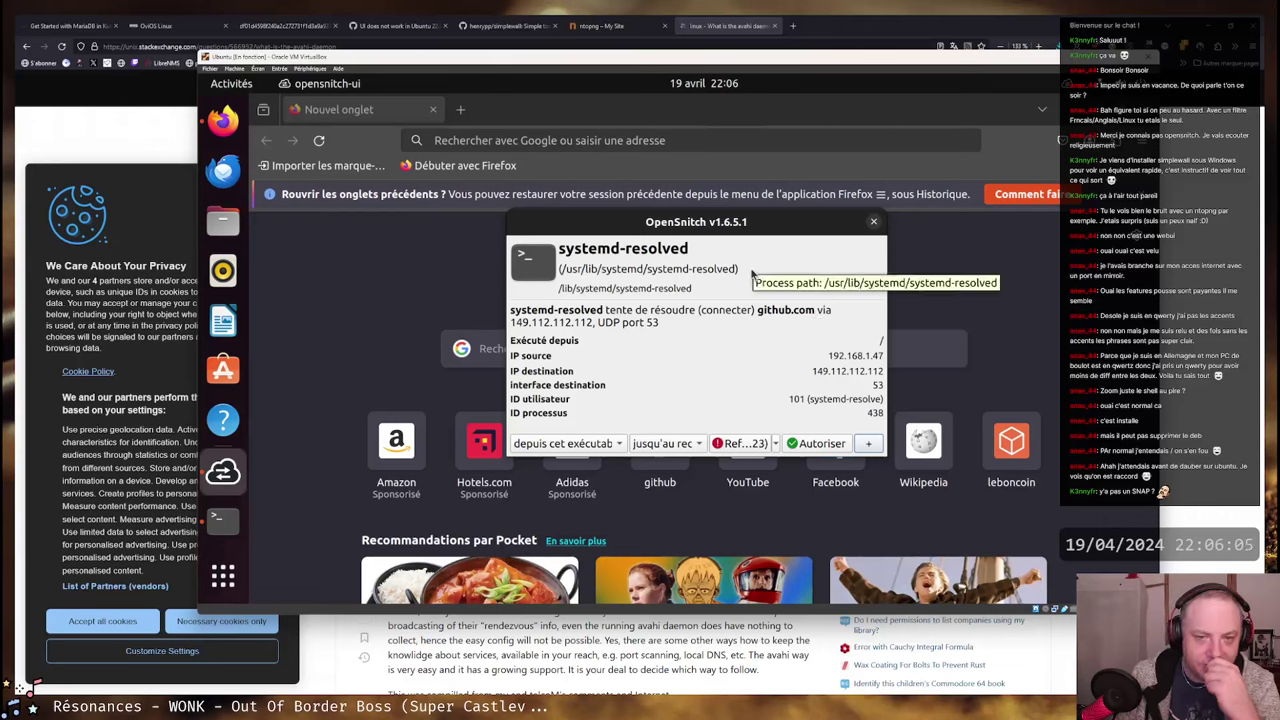
- Set the systemd-resolved github.com rule to this executable, 'définitivement'
left_click_drag(747, 228, 625, 266)
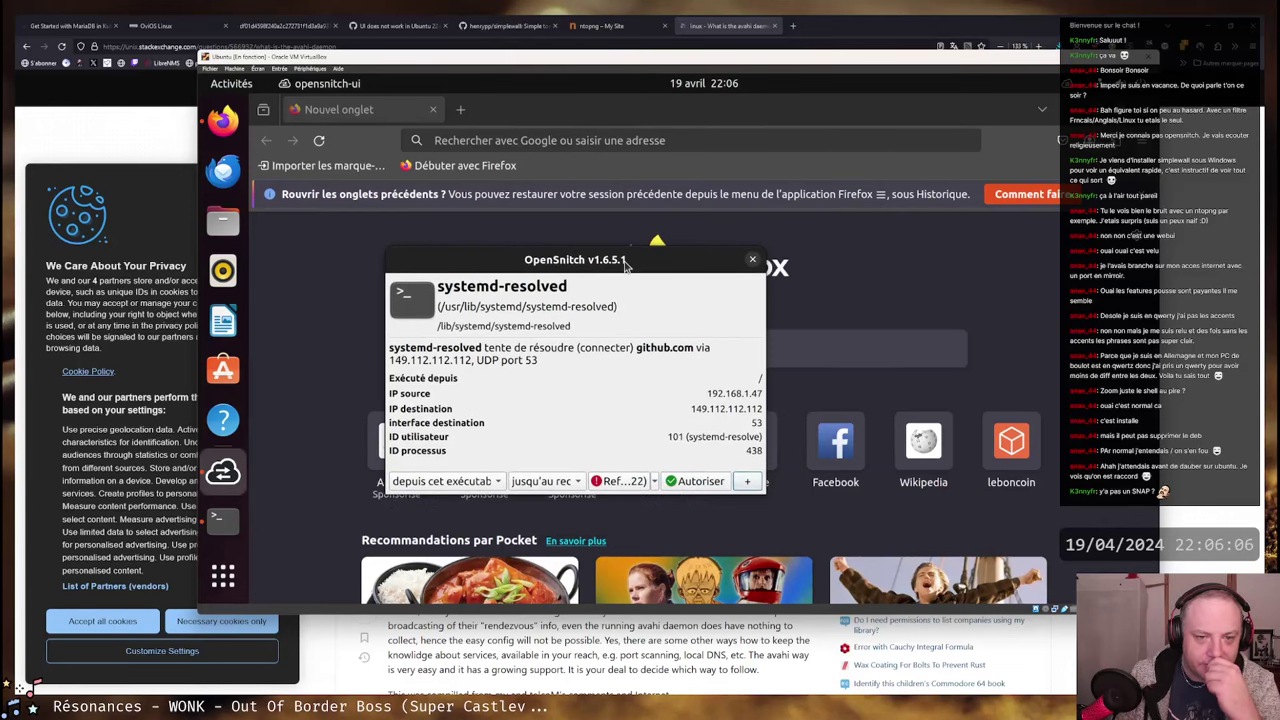
left_click(497, 481)
left_click(605, 476)
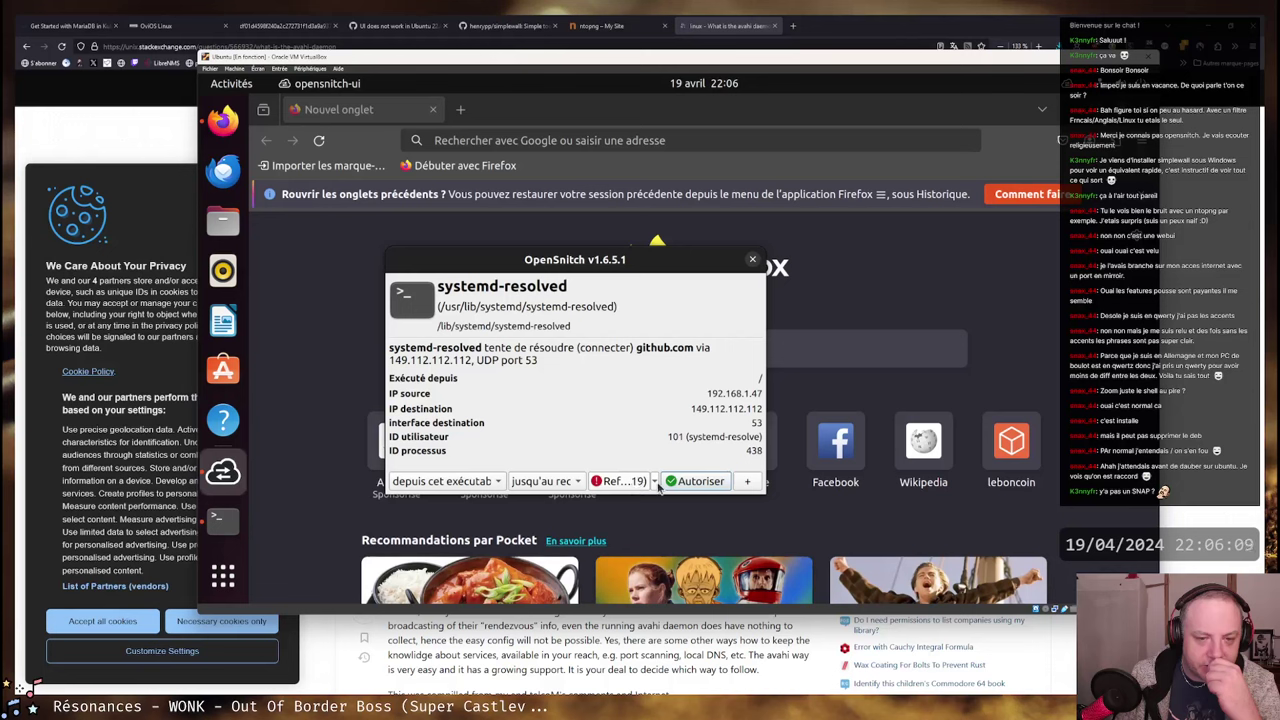
left_click(551, 486)
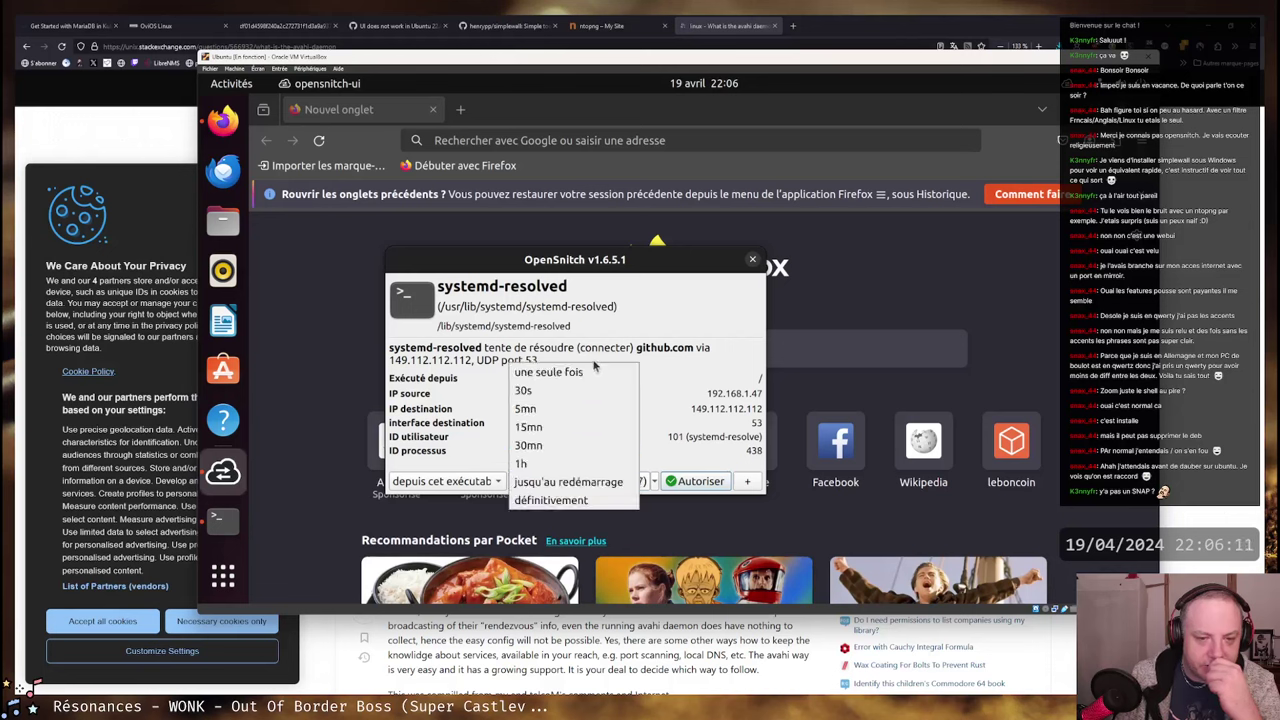
left_click(553, 500)
- Allow systemd-resolved's lookup, load the evilsocket/opensnitch GitHub page, and open an empty tab
left_click(718, 484)
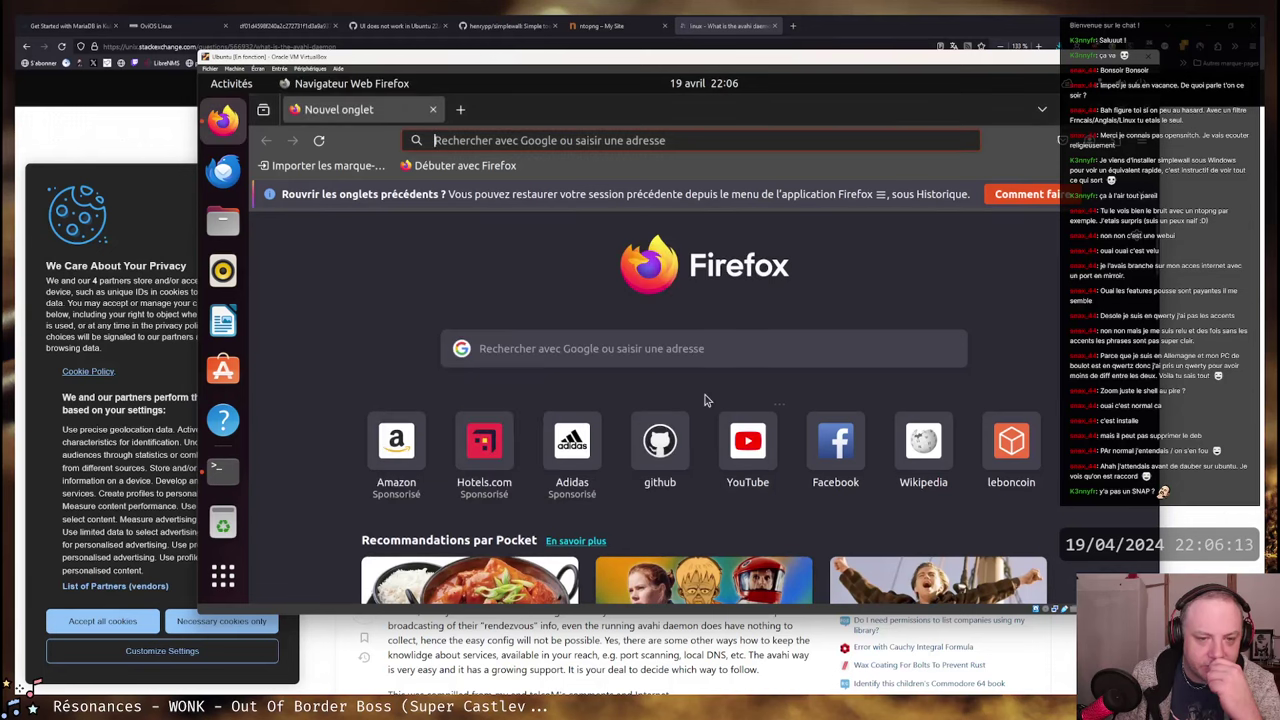
left_click(509, 140)
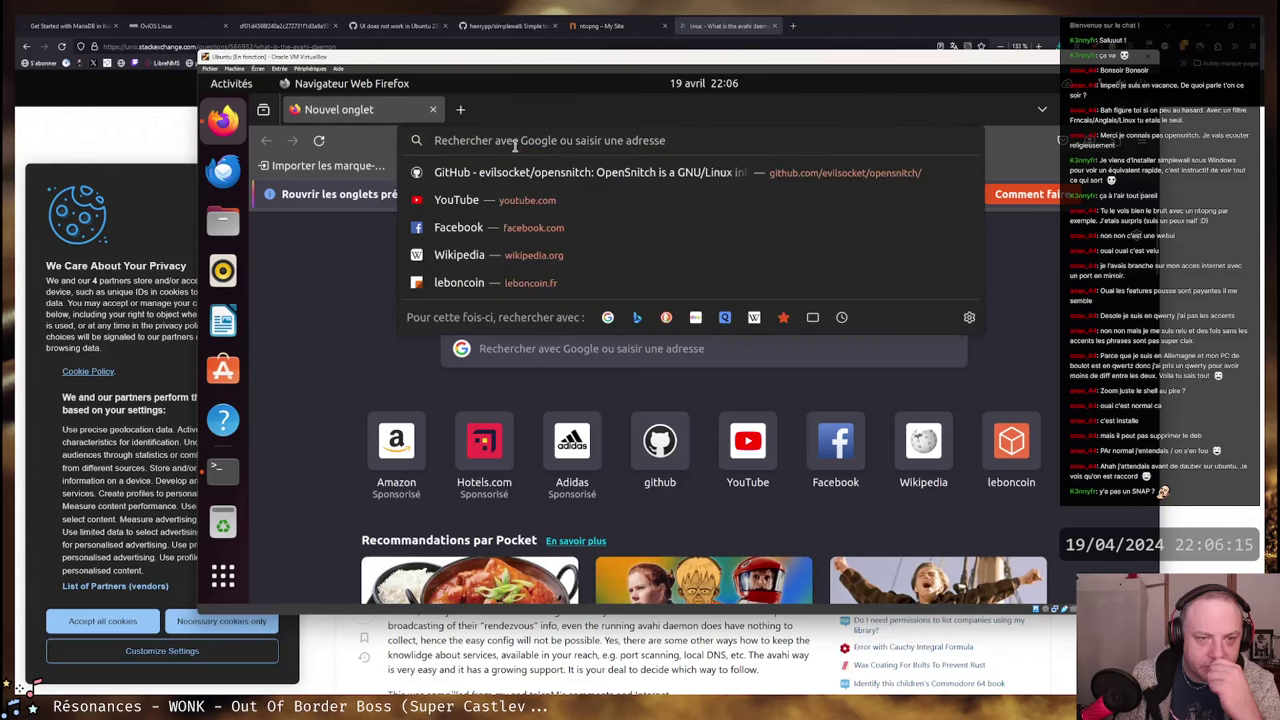
left_click(522, 170)
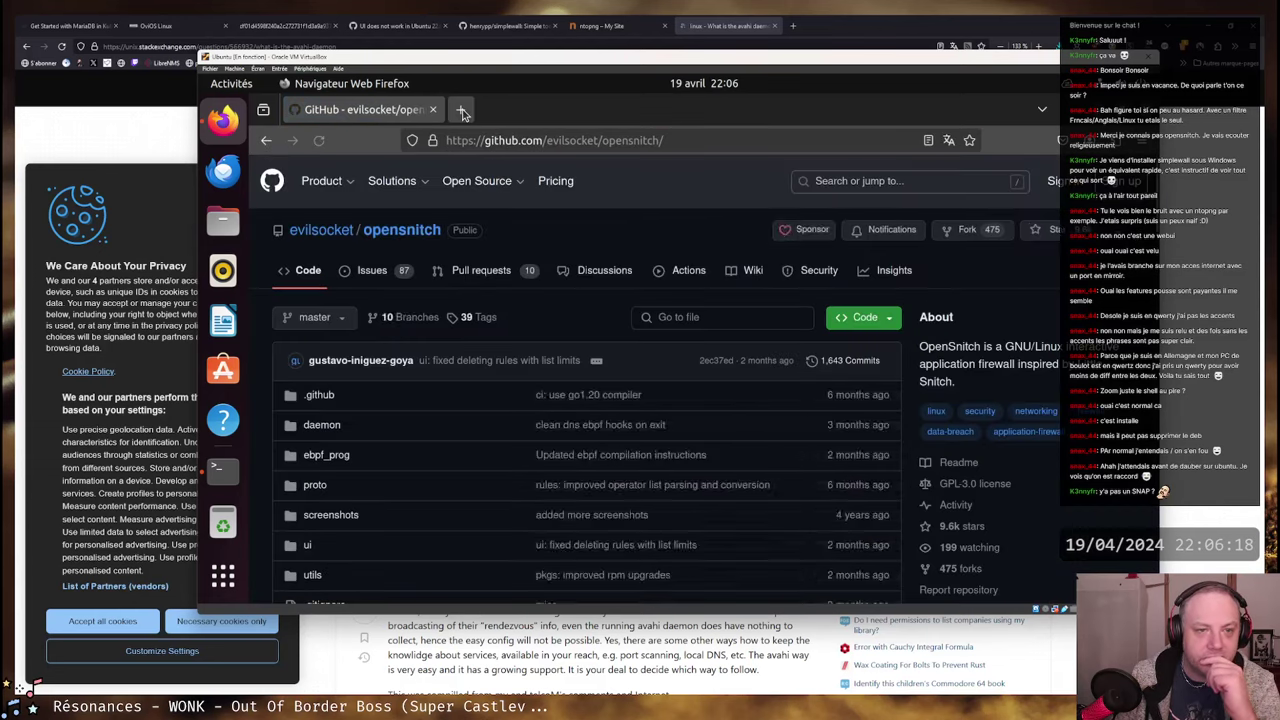
left_click(461, 110)
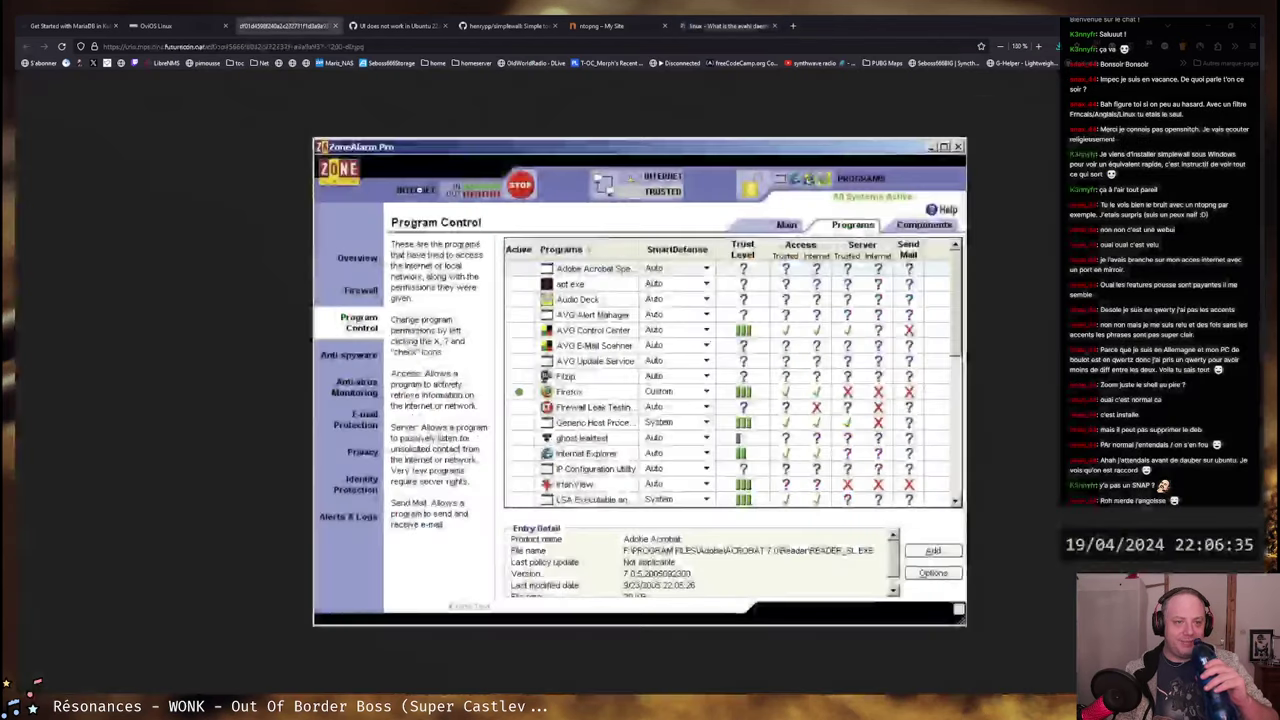
- View the ZoneAlarm Program Control screenshot in the host browser, then bring the VM back
left_click(285, 25)
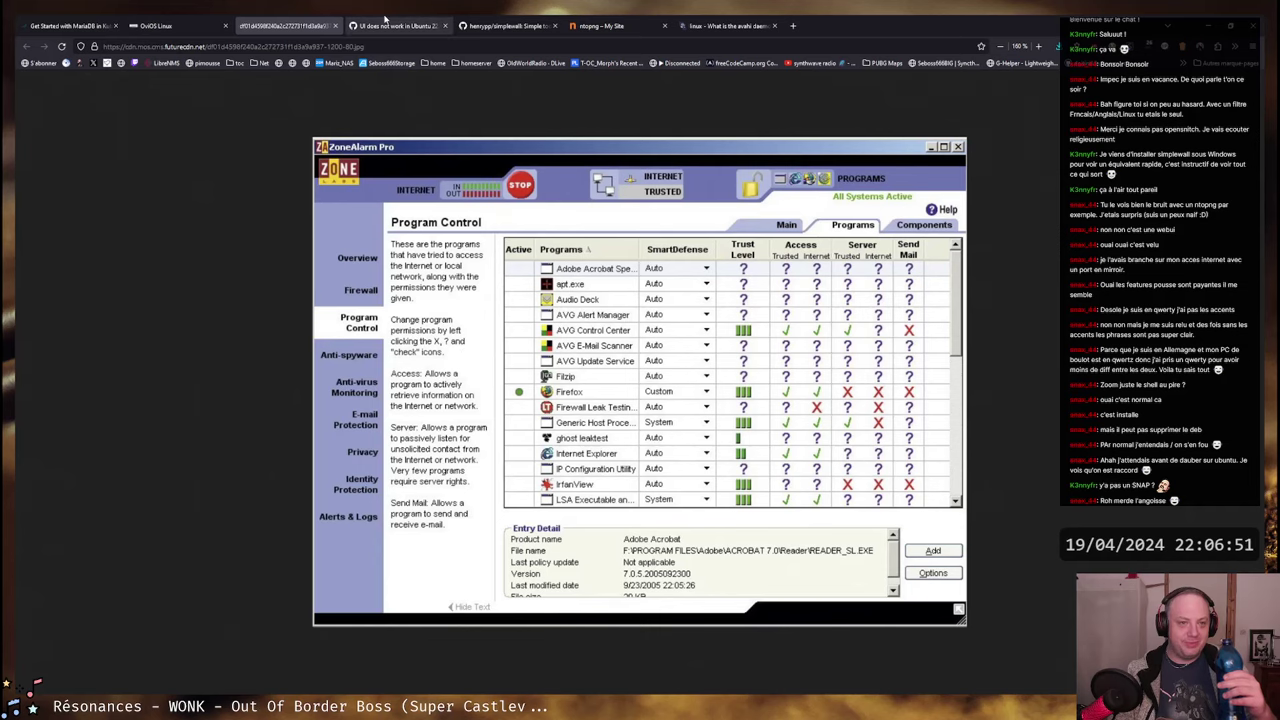
left_click(286, 684)
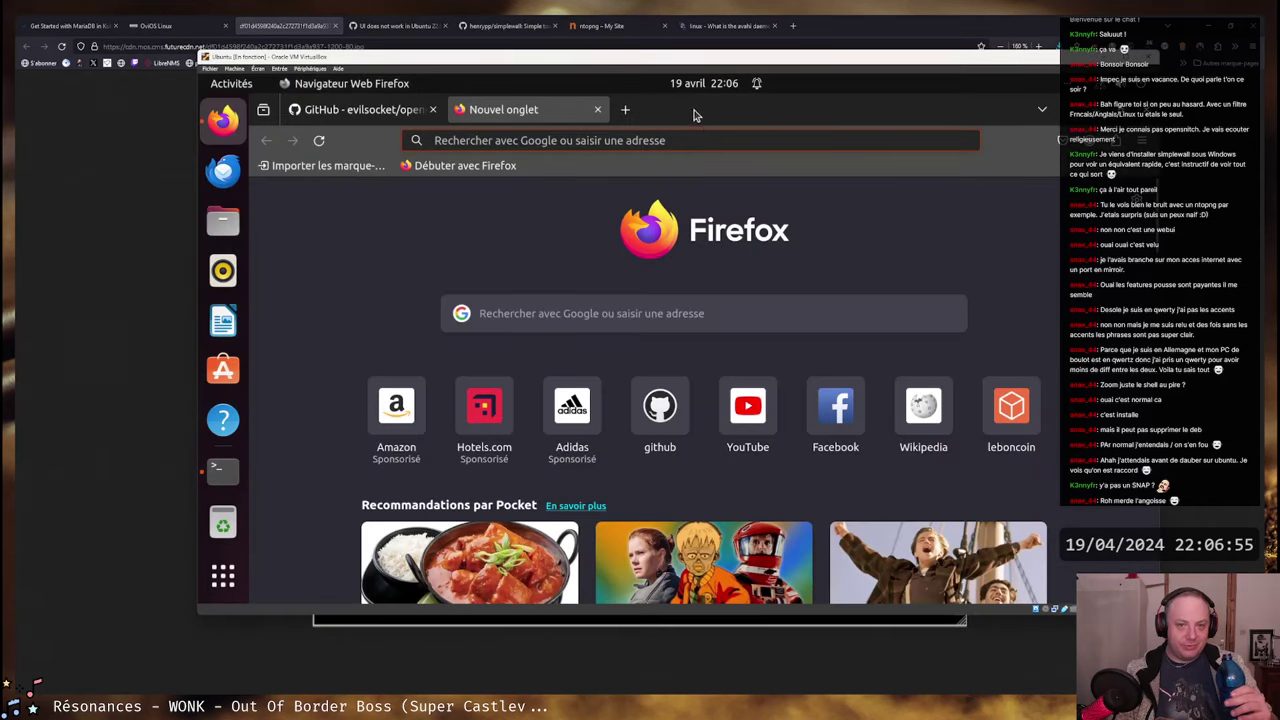
- Open YouTube in the new tab and refuse all cookies with 'Tout refuser'
left_click(505, 140)
left_click(470, 200)
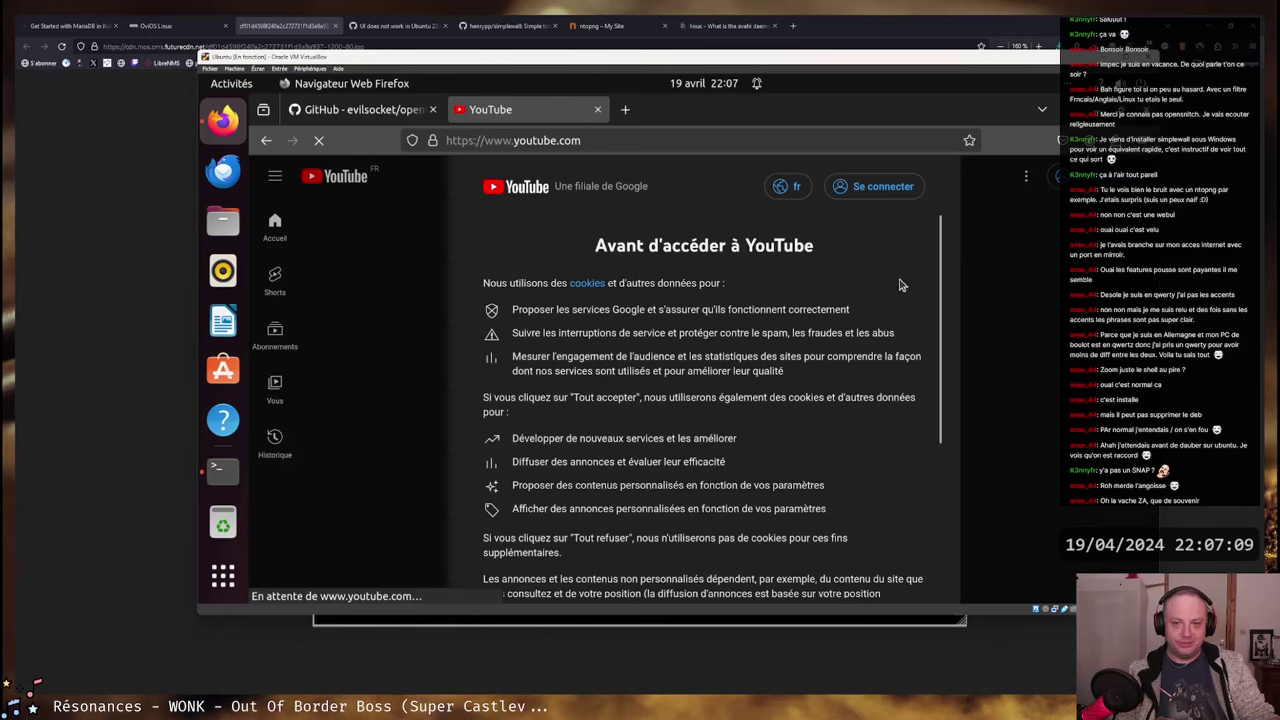
scroll(903, 290, "down", 5)
left_click(778, 537)
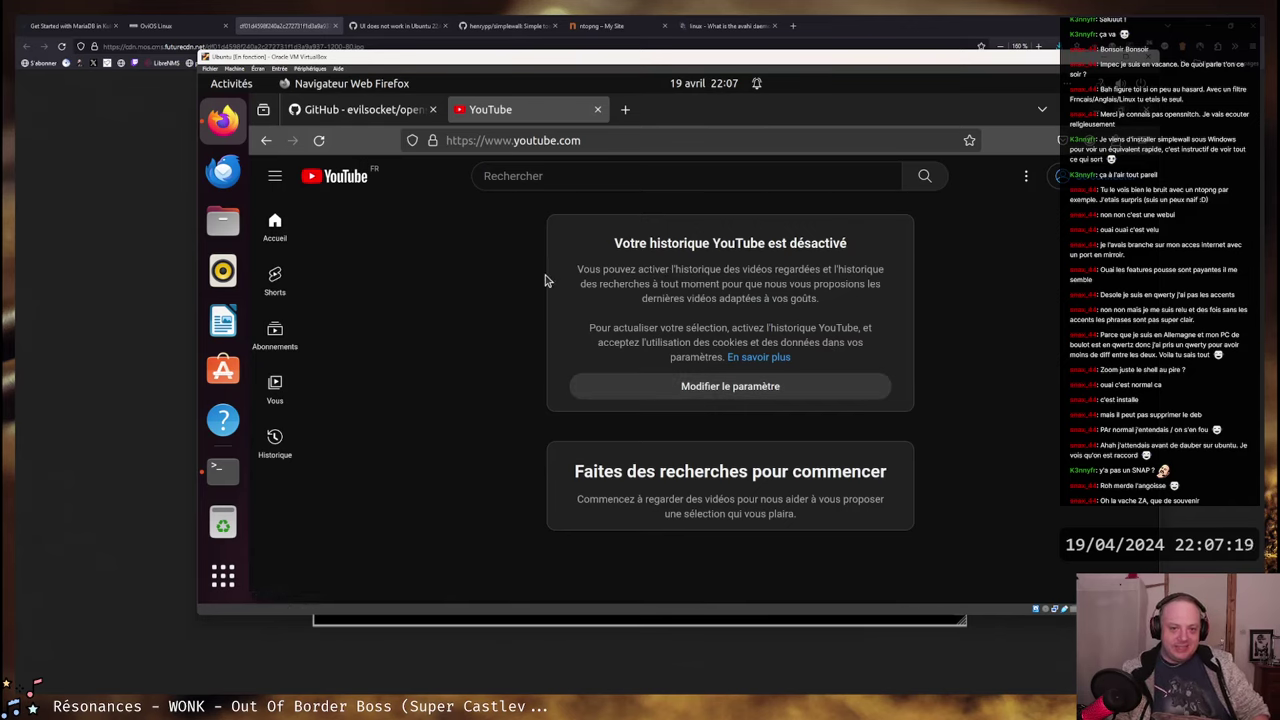
- Open OpenSnitch's network statistics from the tray and select the first denied connection event
left_click(1068, 84)
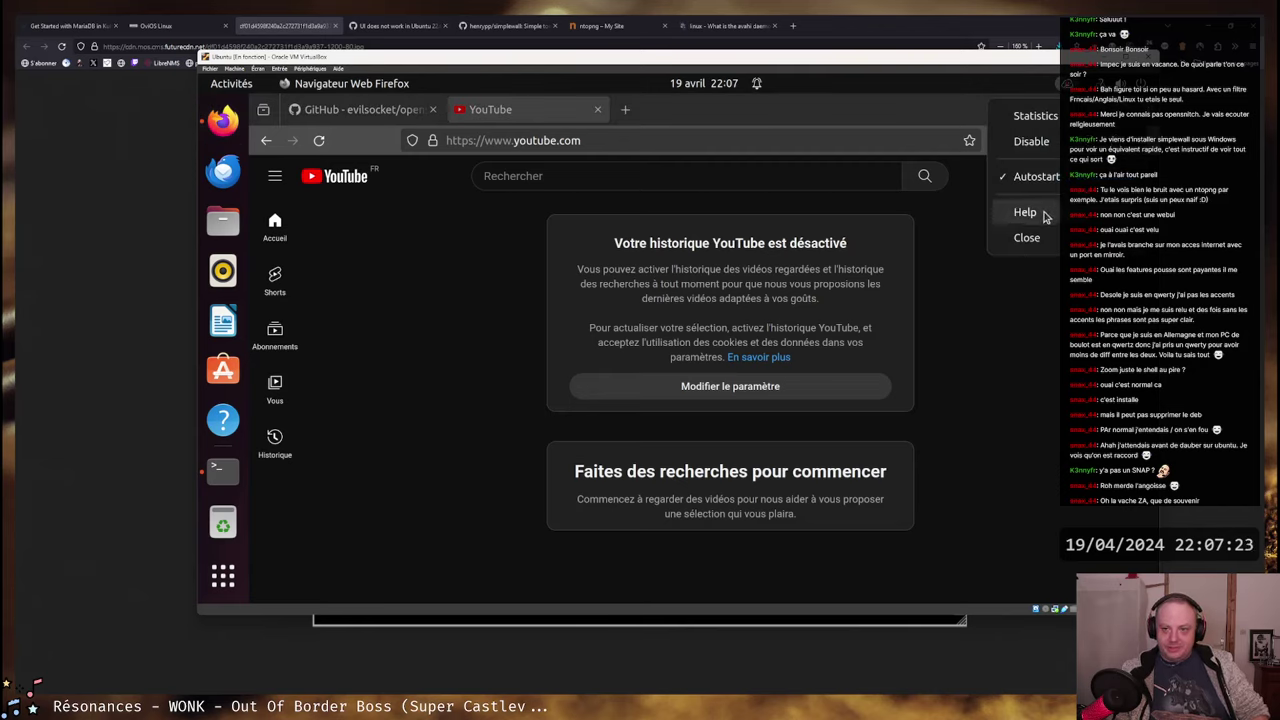
left_click(1040, 116)
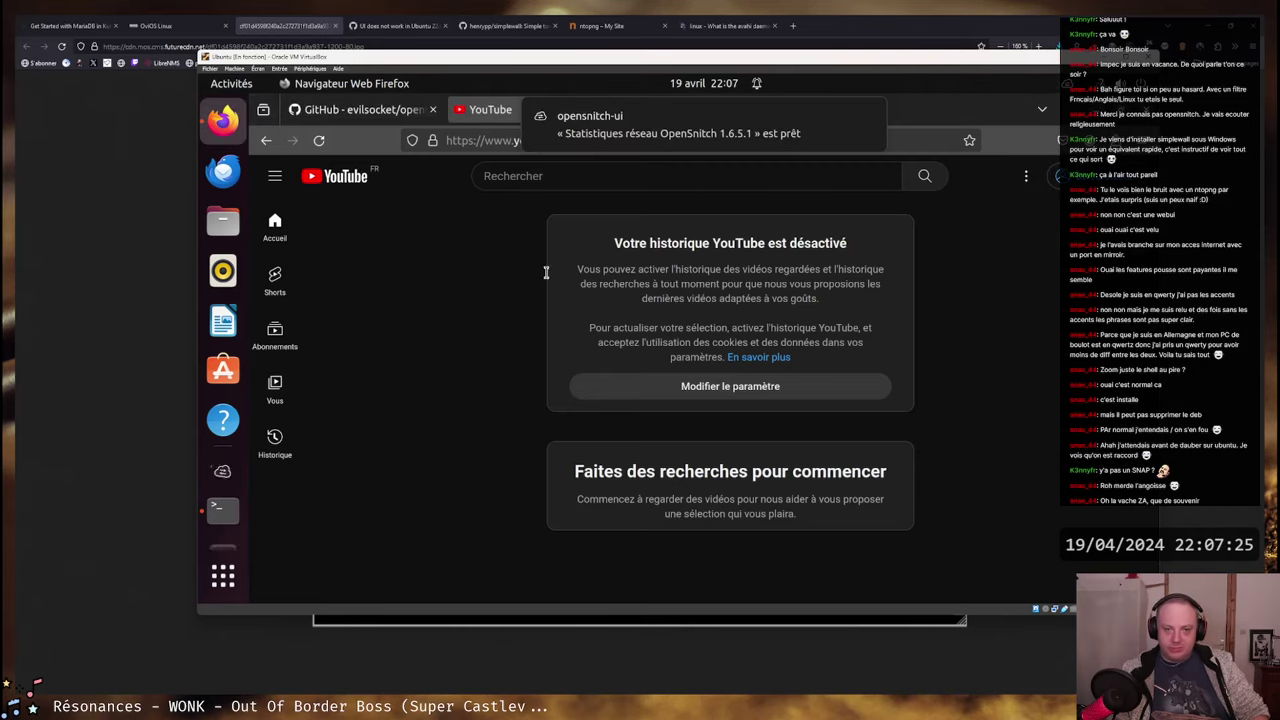
left_click(220, 477)
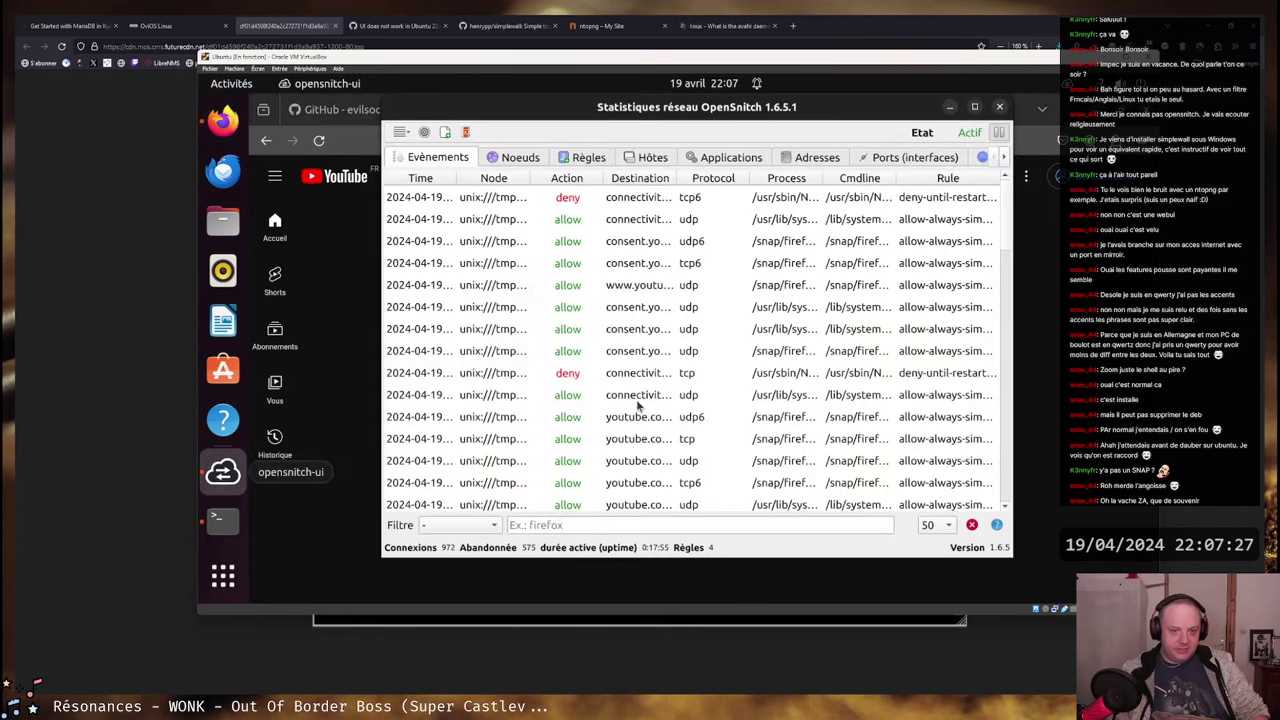
left_click(468, 200)
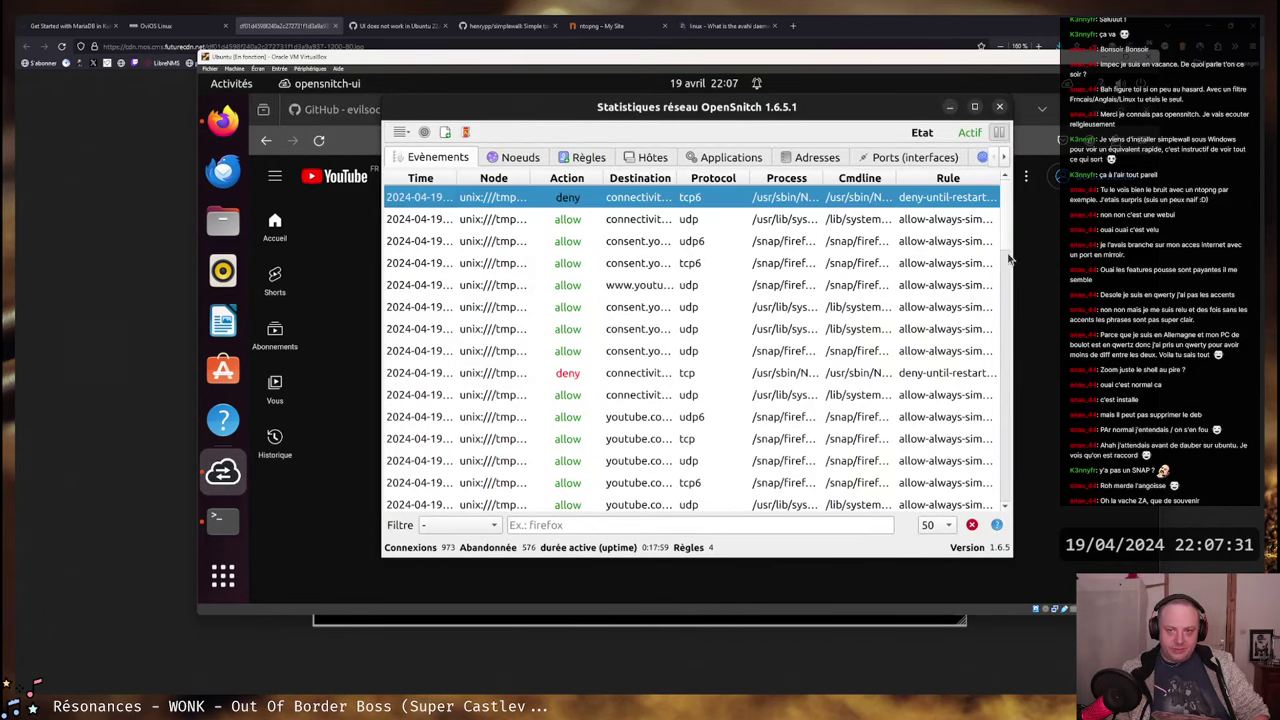
- Widen the statistics window and its Cmdline, Node and Destination columns, then view the Noeuds list
left_click_drag(1012, 258, 1142, 258)
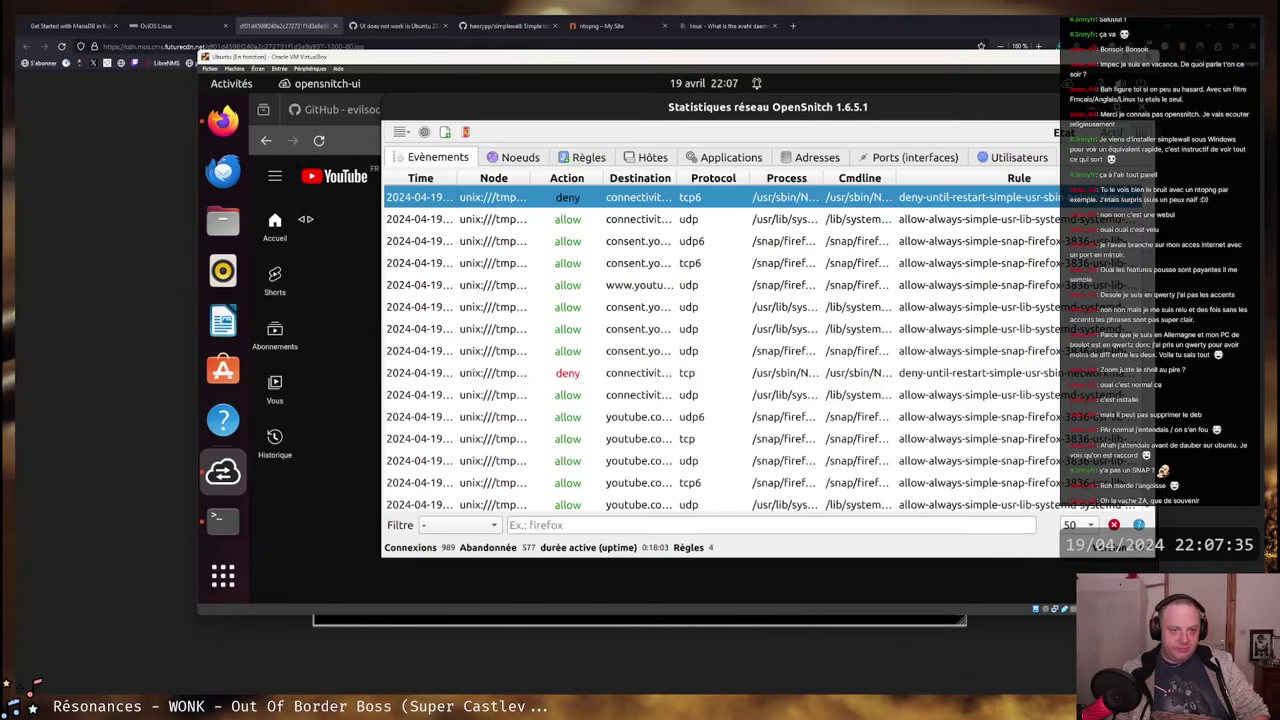
left_click_drag(377, 226, 257, 226)
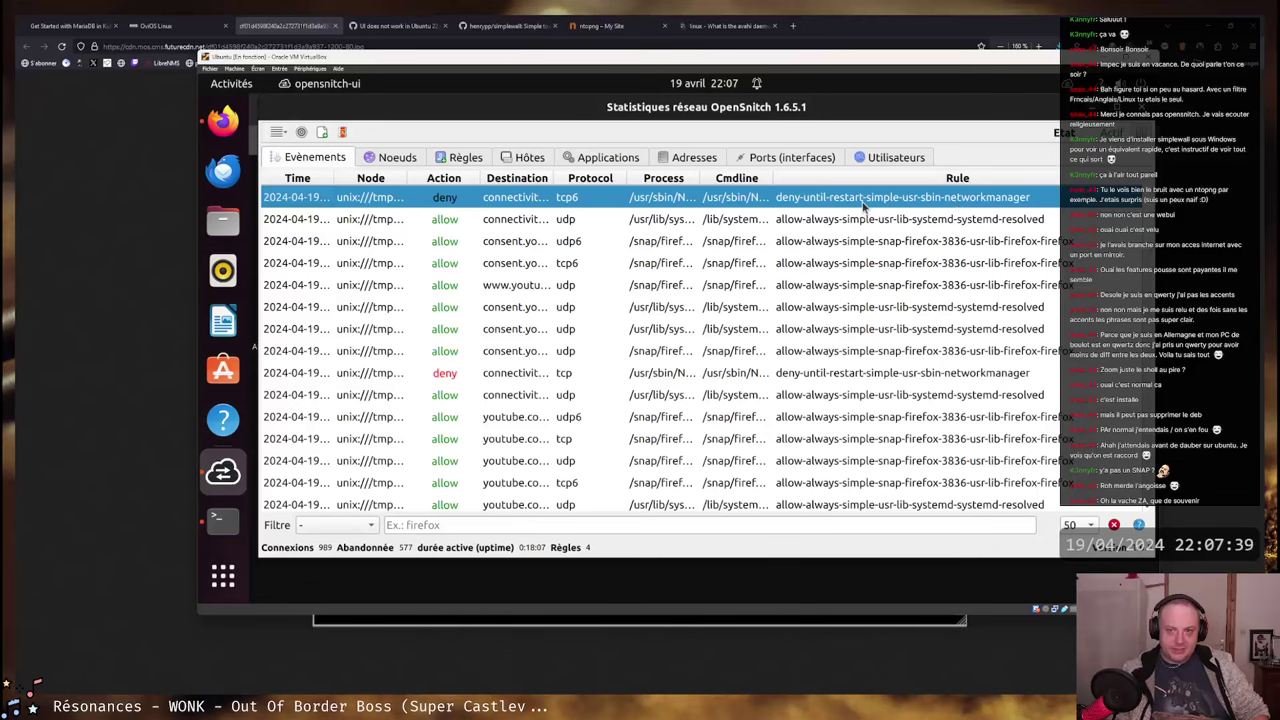
left_click_drag(771, 175, 697, 180)
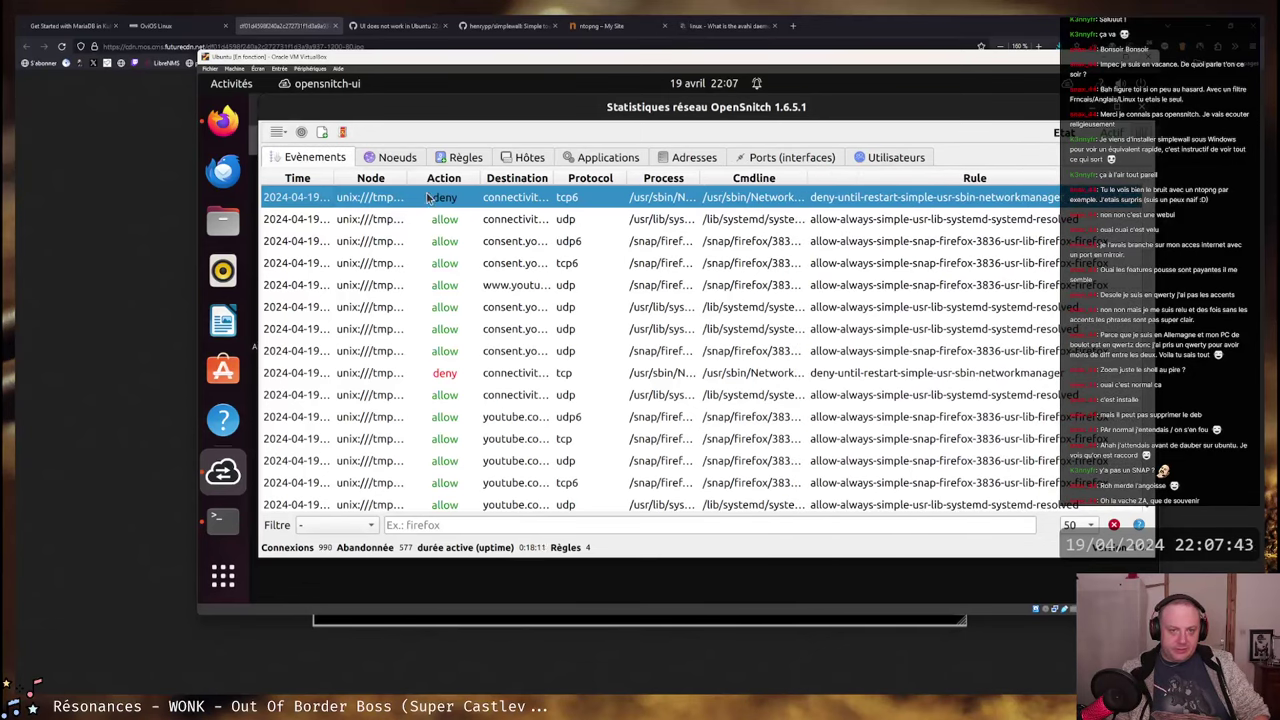
mouse_move(406, 176)
left_mouse_down()
mouse_move(530, 176)
mouse_move(414, 176)
left_mouse_up()
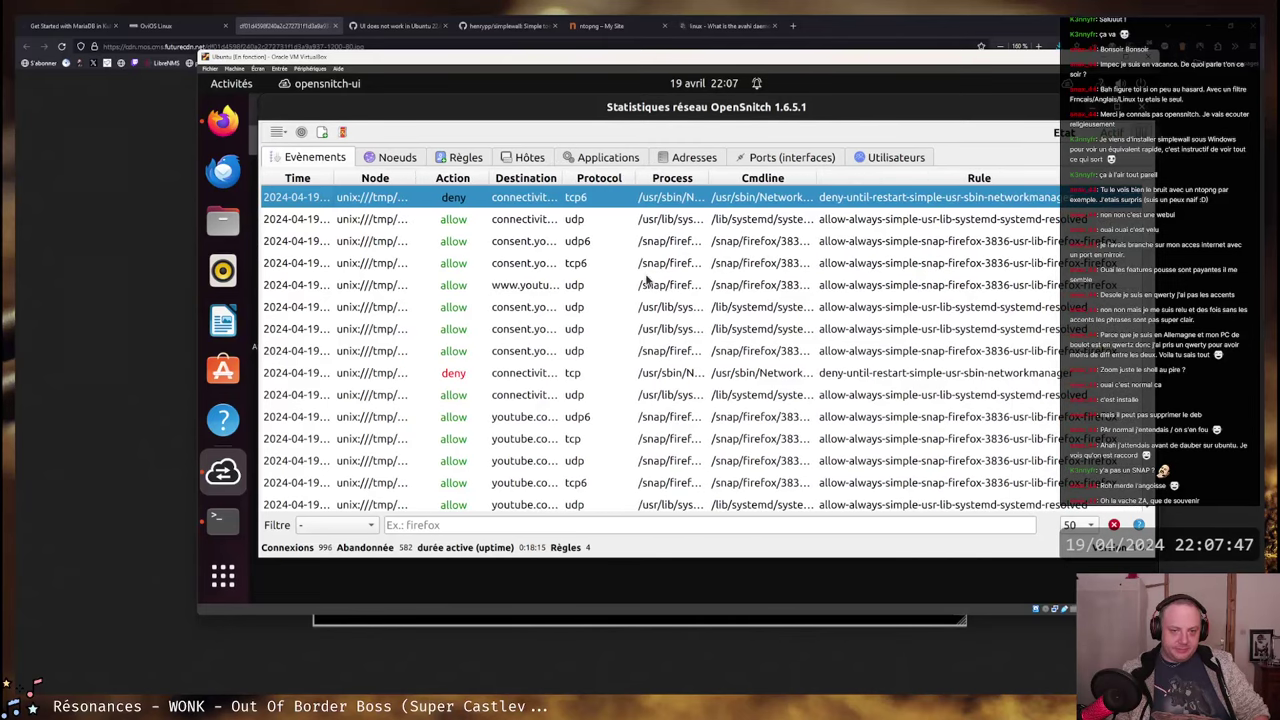
left_click_drag(562, 176, 701, 176)
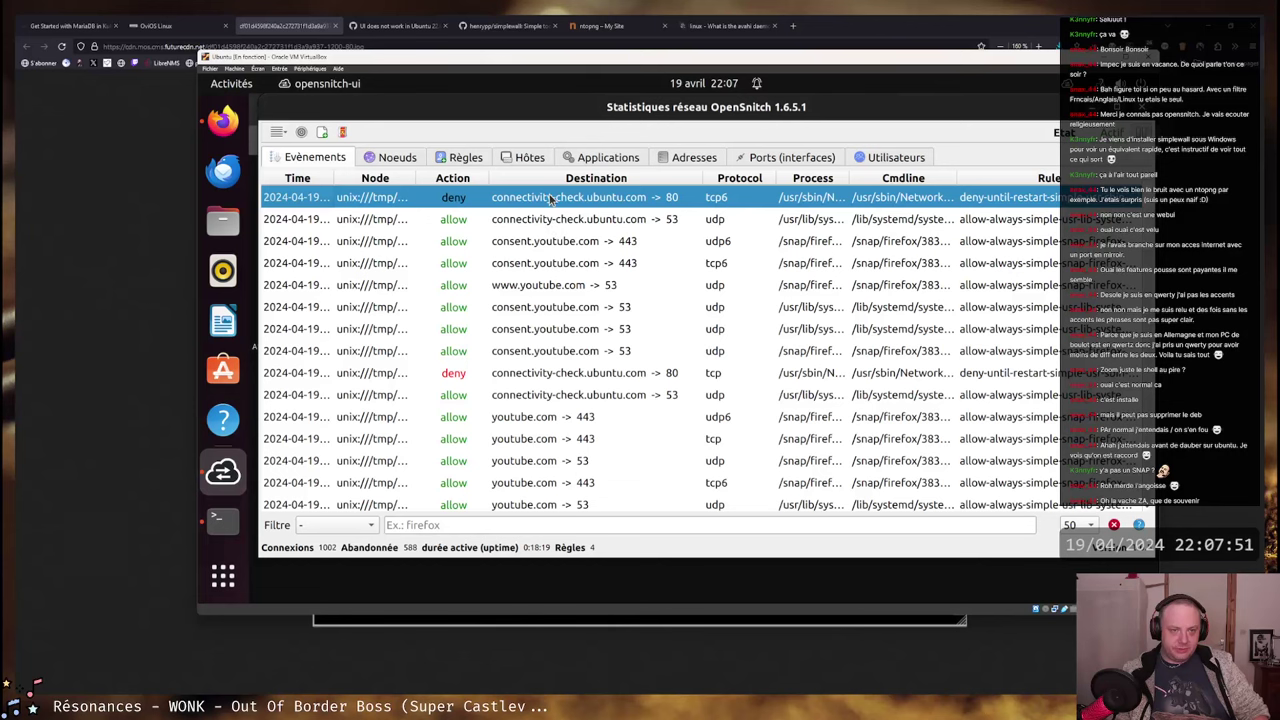
left_click(395, 157)
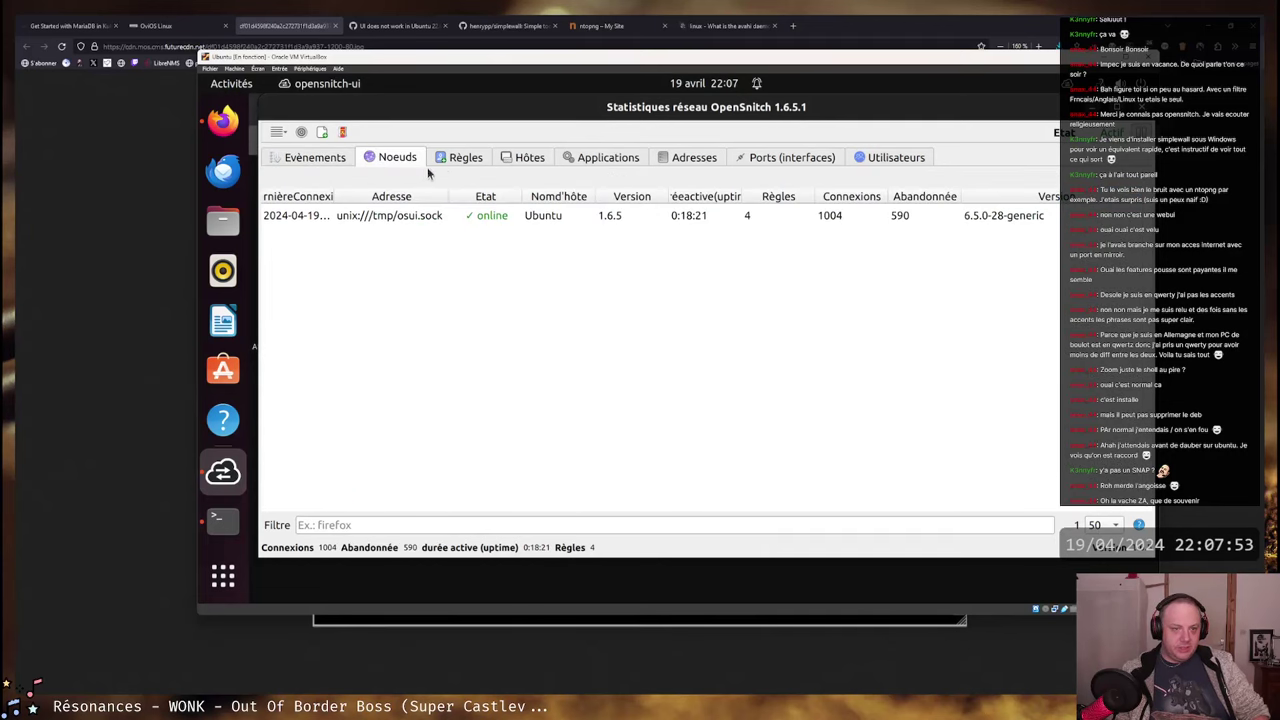
- Show the Rules view, widen its tree, and expand System rules down to the mangle-inet and nat-inet chains
left_click(462, 158)
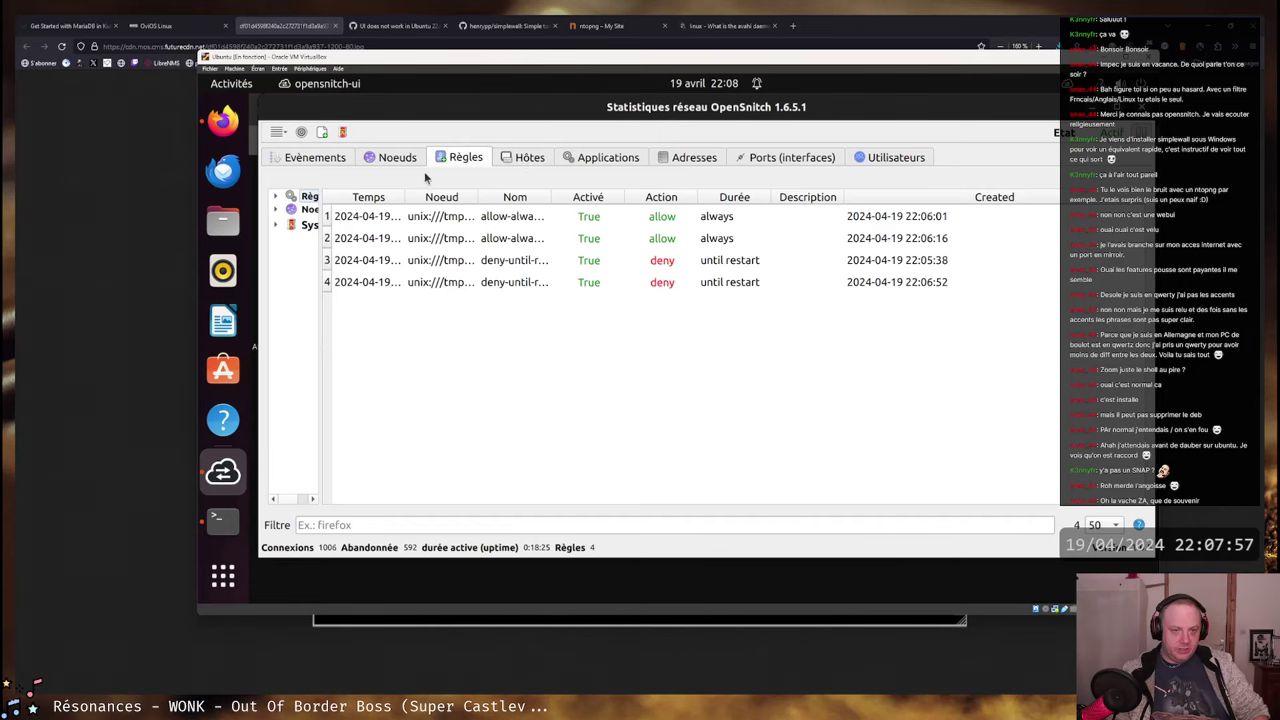
left_click_drag(319, 245, 436, 239)
left_click(275, 226)
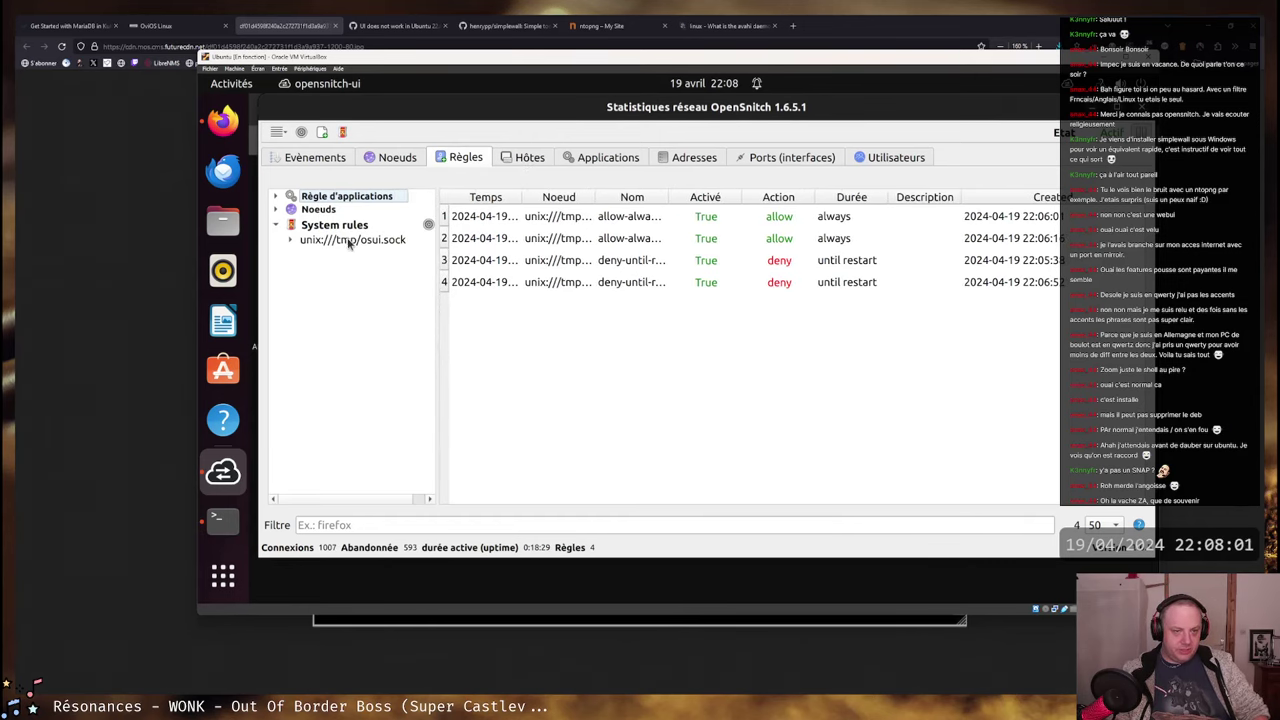
left_click(291, 240)
left_click(305, 278)
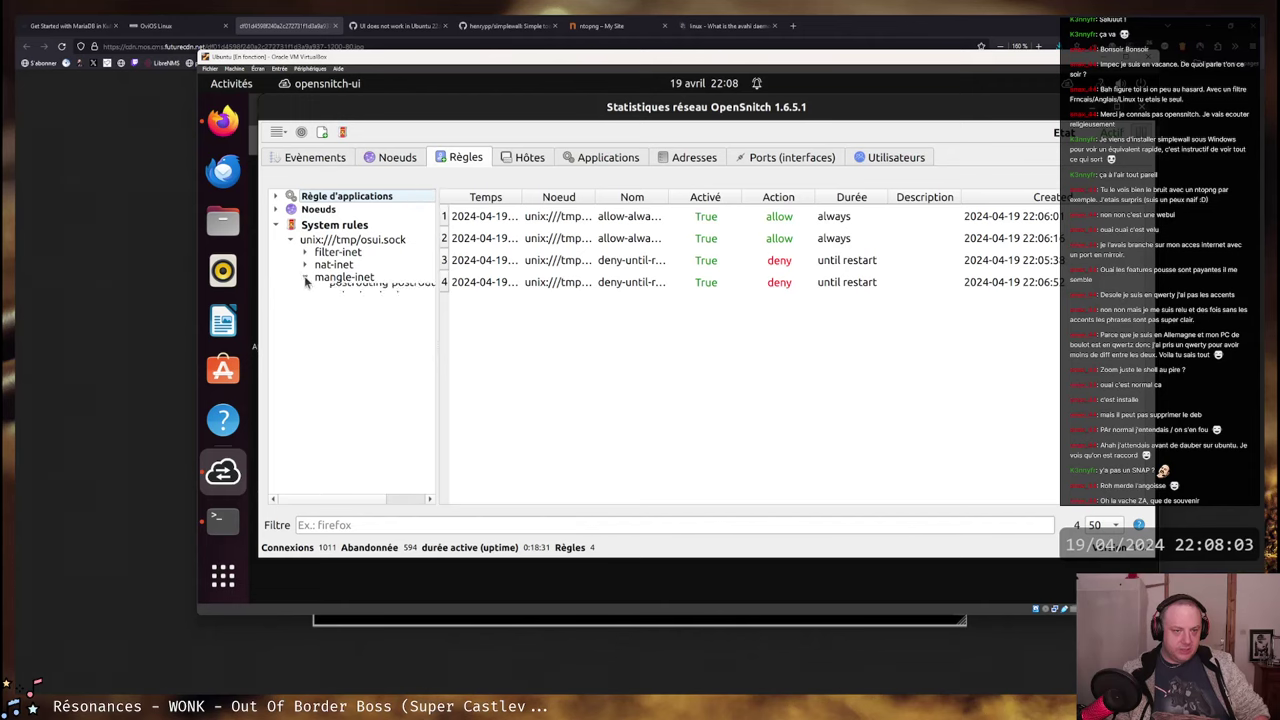
left_click(305, 265)
- Collapse the System rules tree again and switch to connections per user
left_click(305, 266)
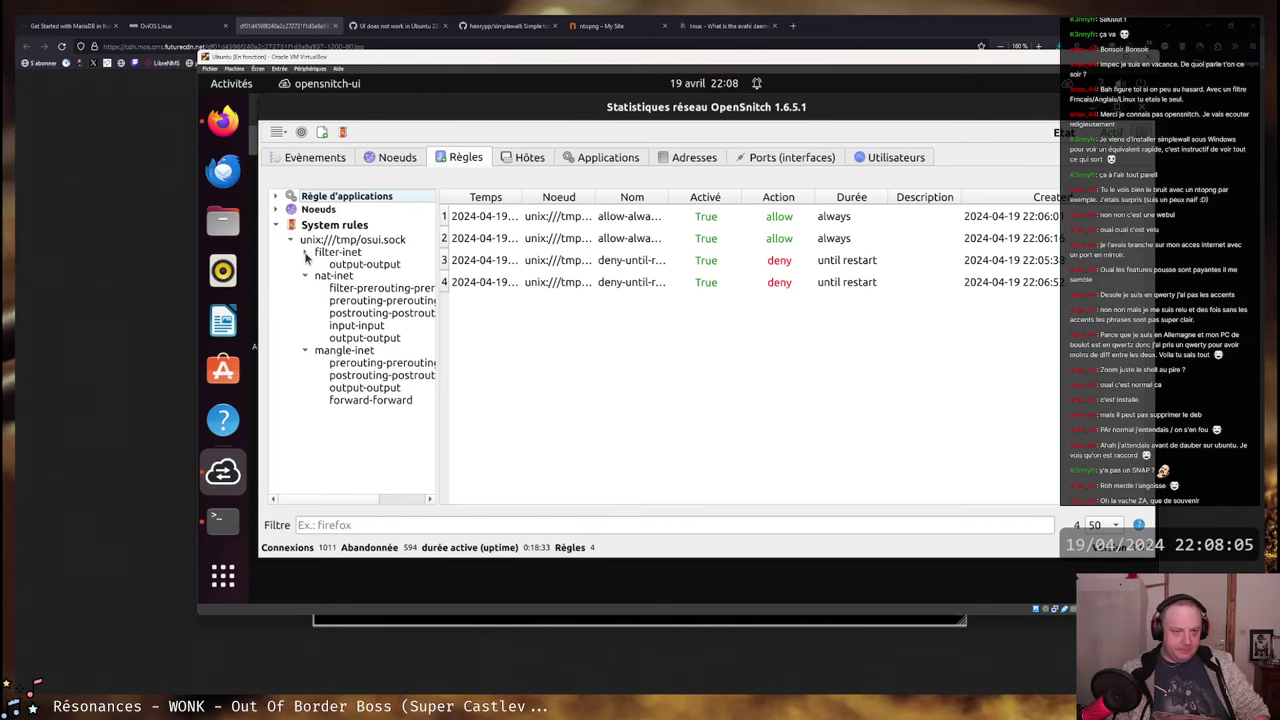
left_click(306, 280)
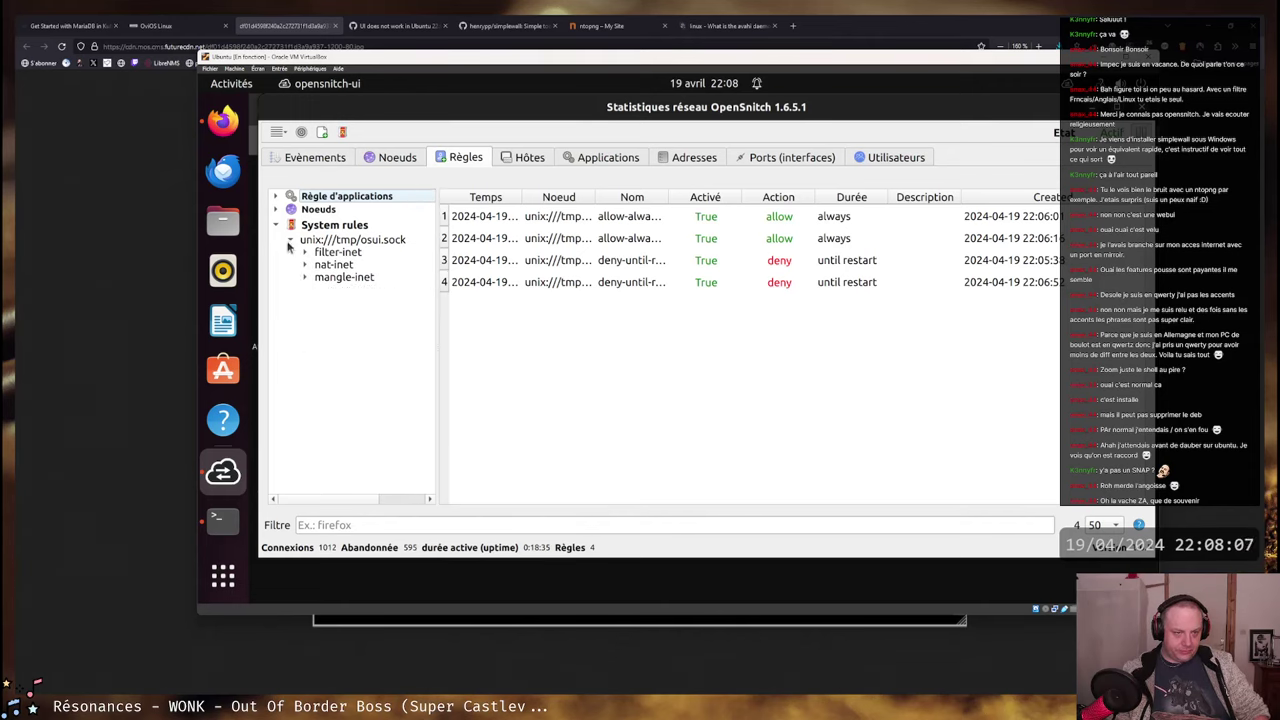
left_click(291, 240)
left_click(277, 225)
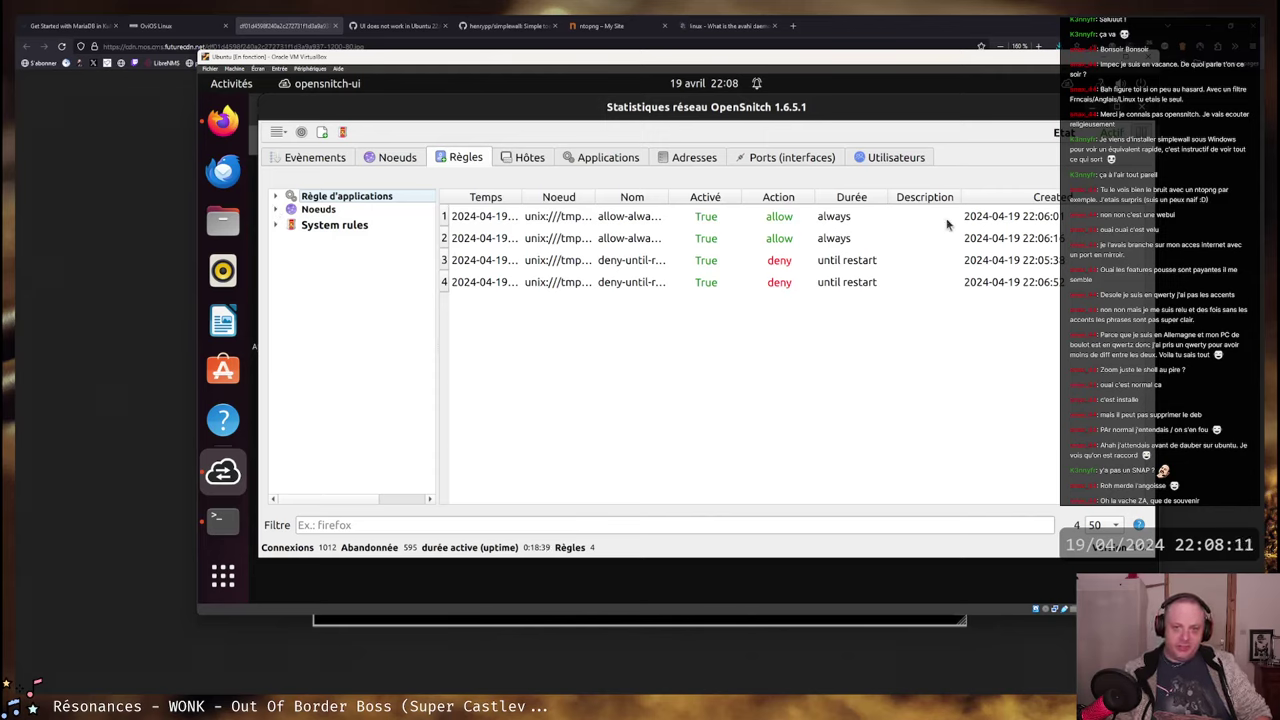
left_click(903, 158)
- Show per-port counts, then the Addresses list, select 1.1.1.1, and scroll through the entries
left_click(765, 160)
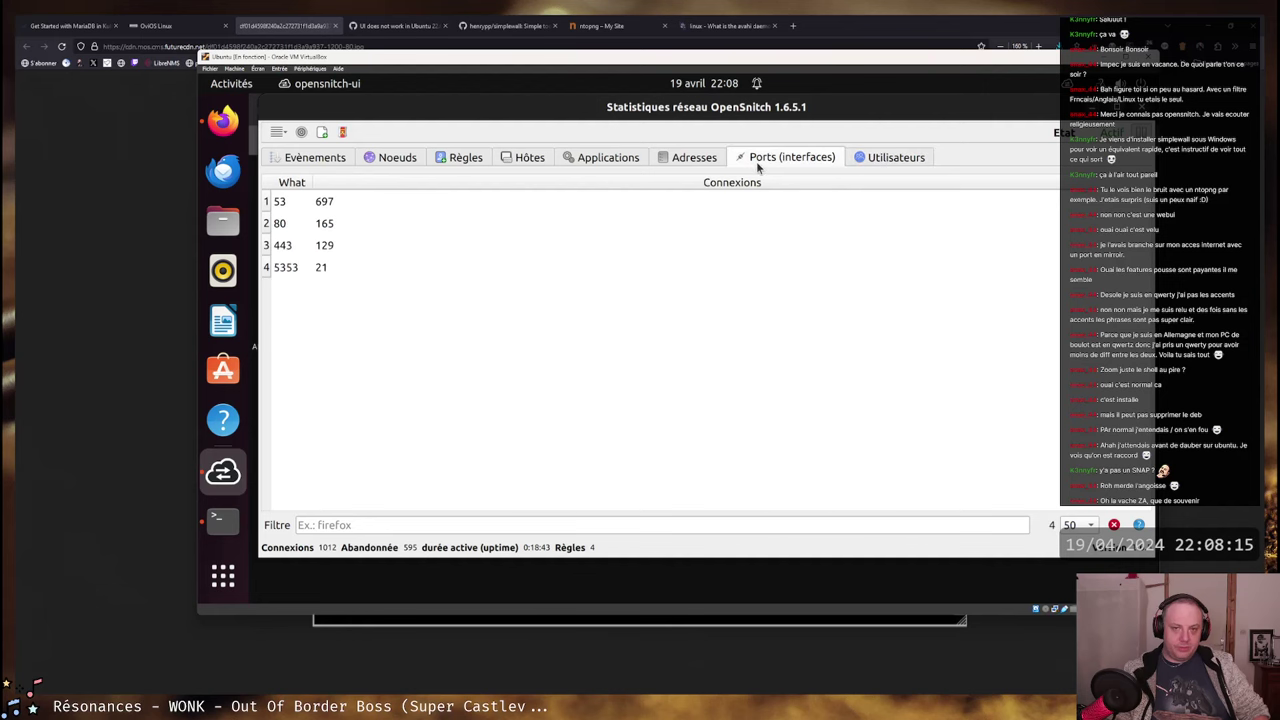
left_click(686, 160)
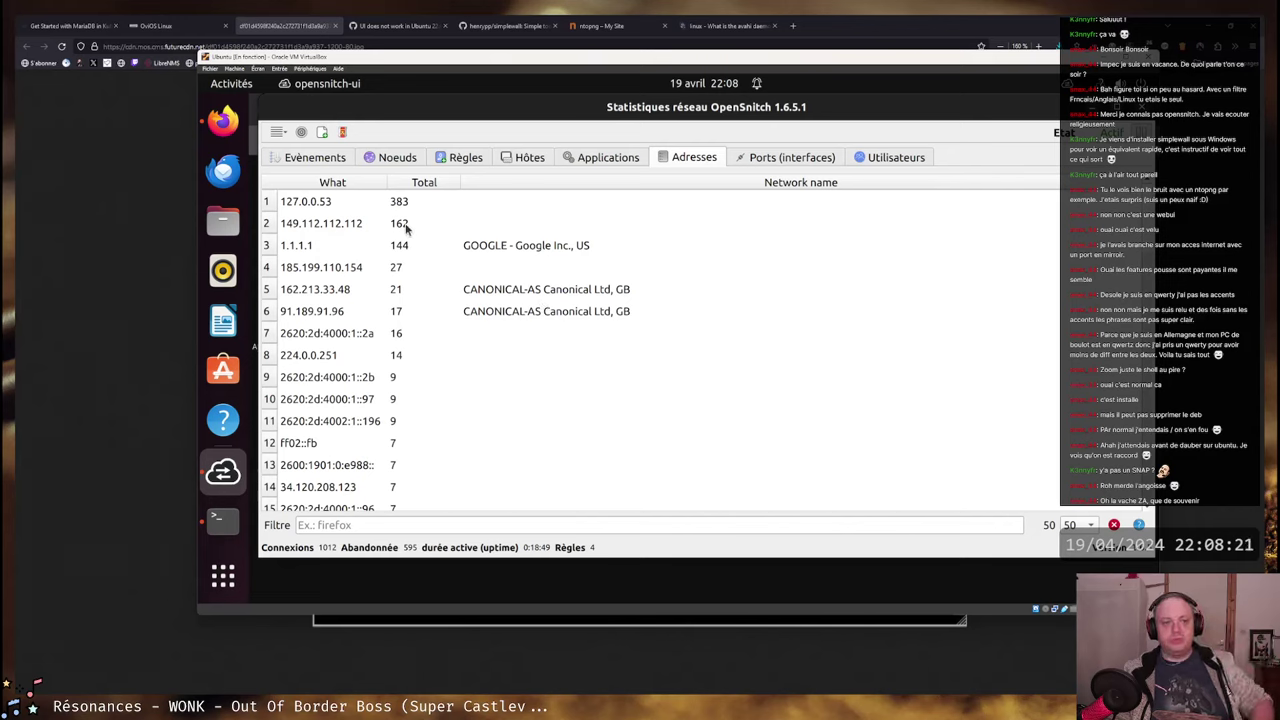
left_click(292, 246)
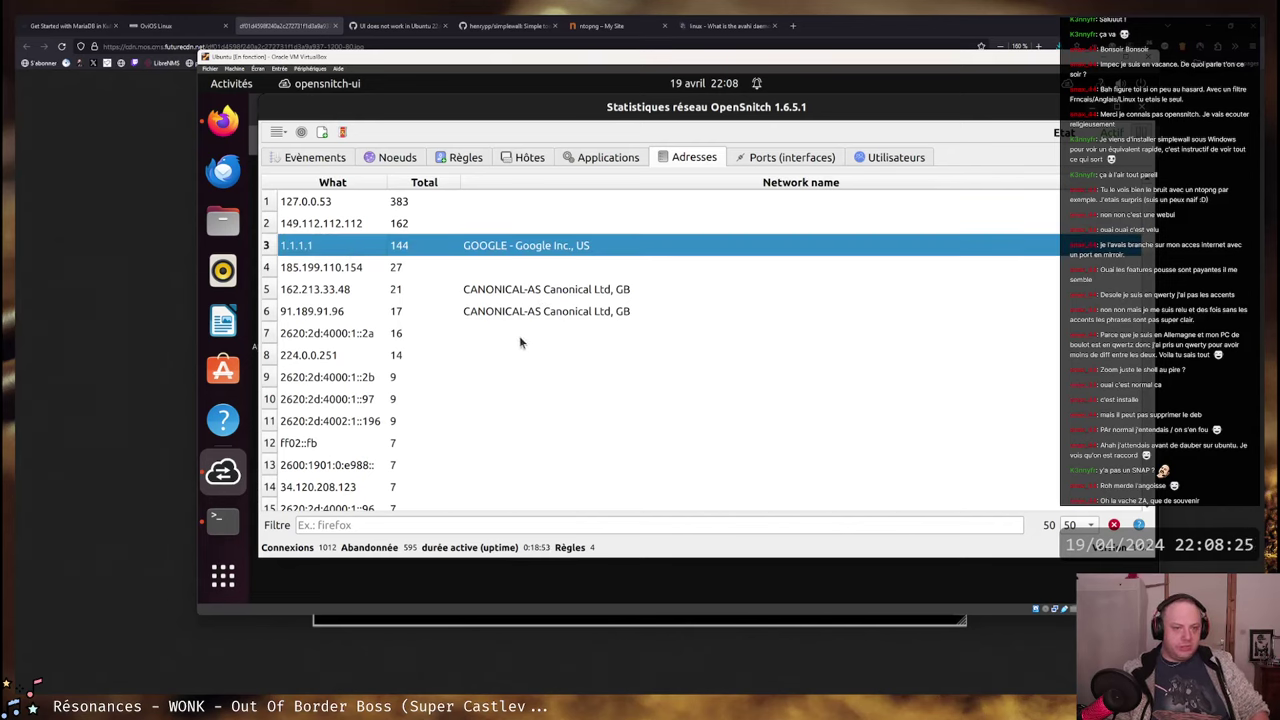
scroll(520, 340, "down", 7)
scroll(522, 318, "up", 7)
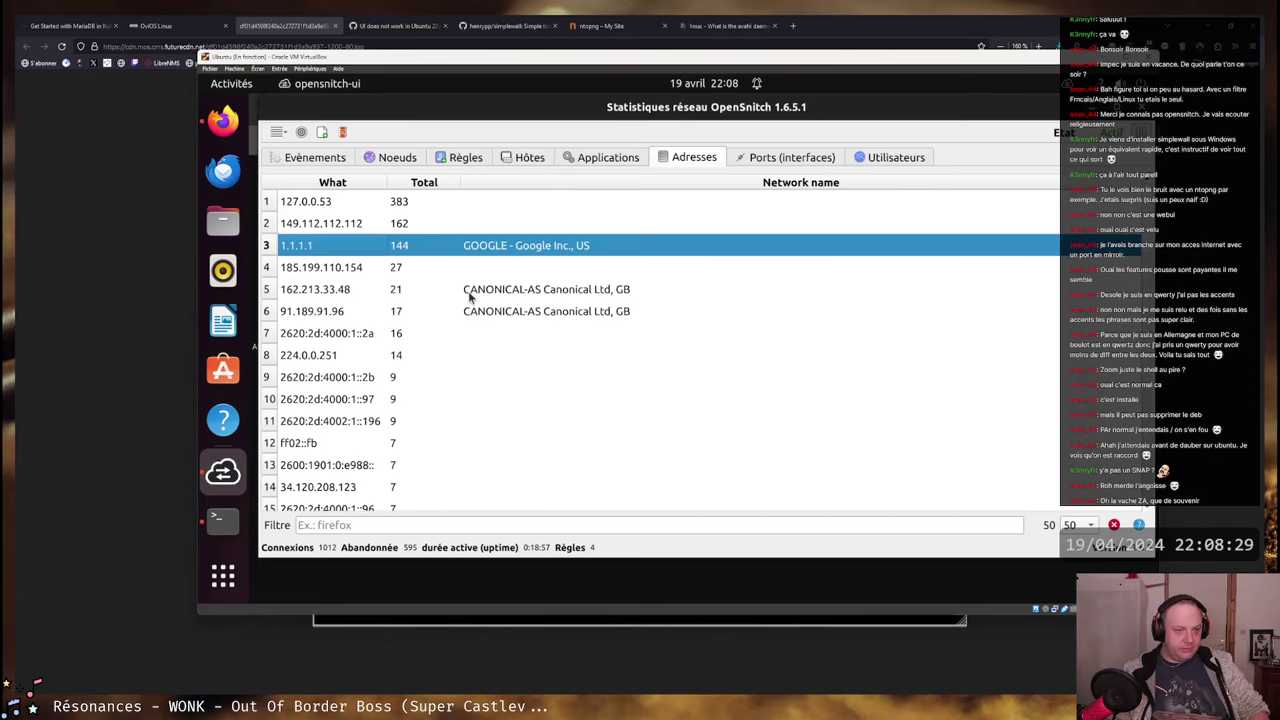
scroll(469, 296, "down", 10)
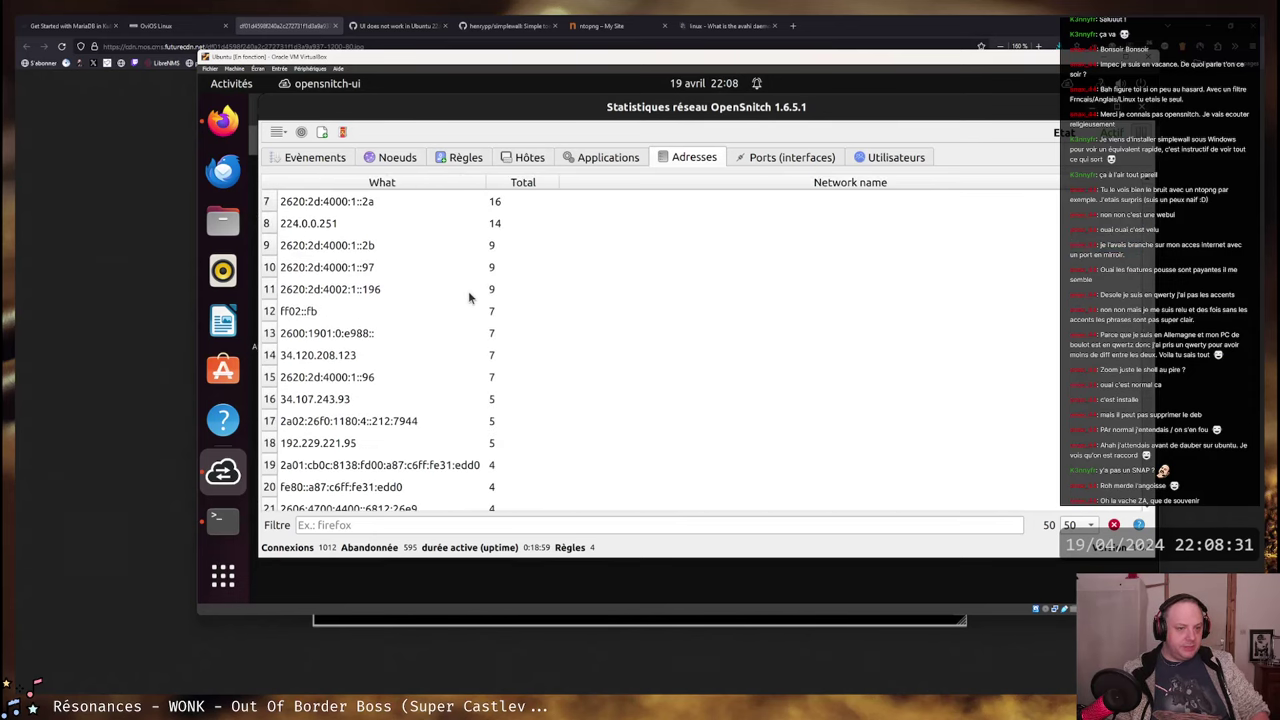
scroll(469, 296, "down", 2)
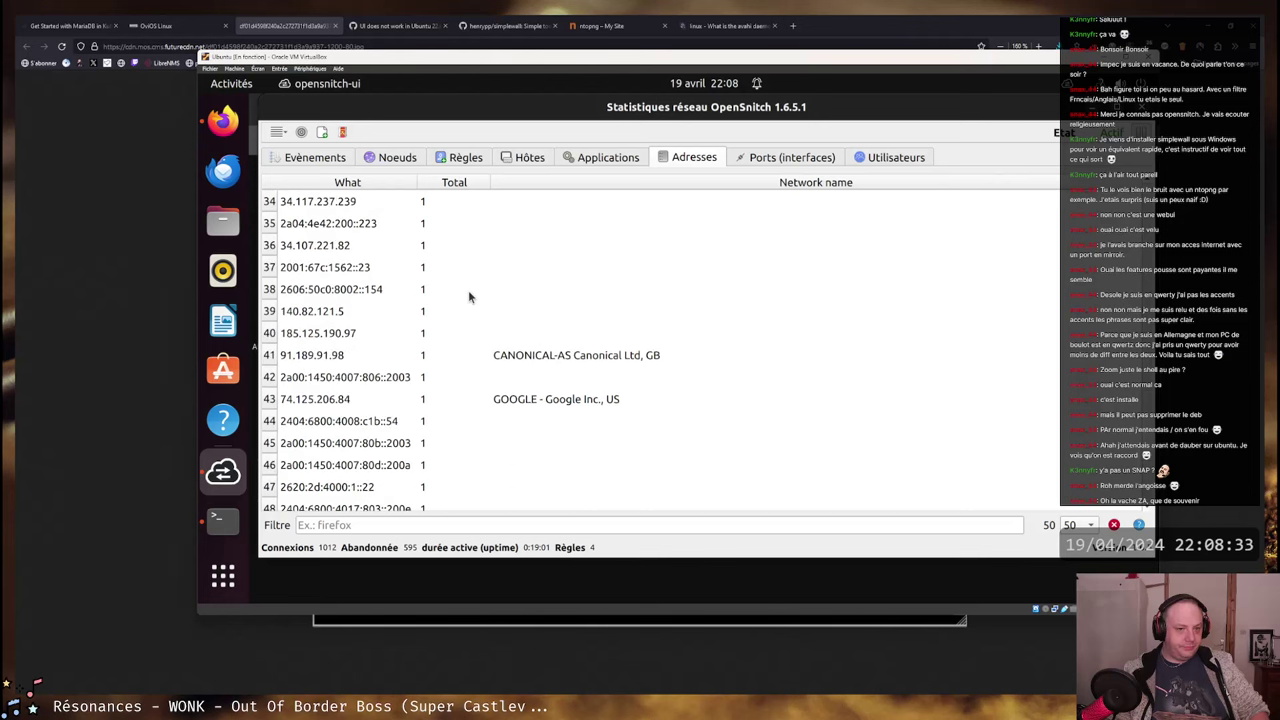
scroll(468, 290, "up", 12)
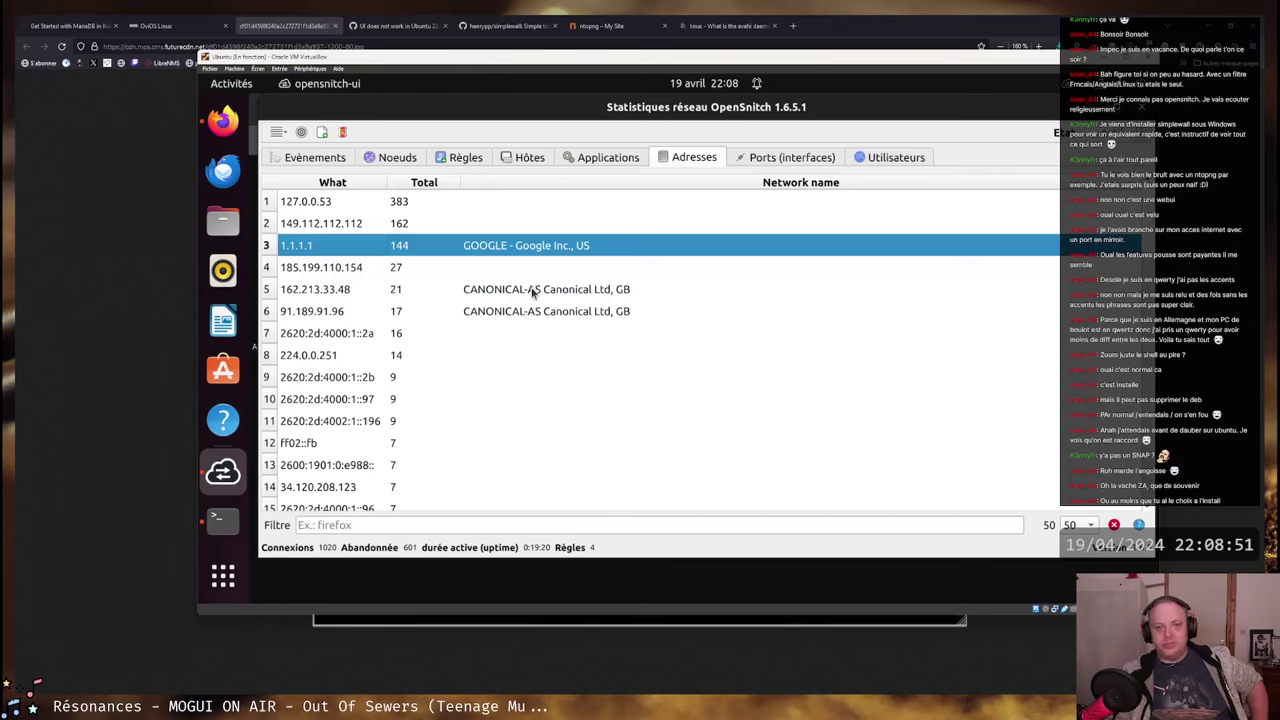
- Inspect the Canonical addresses 162.213.33.48 and 91.189.91.96 by selecting their rows
left_click(328, 295)
left_click(316, 312)
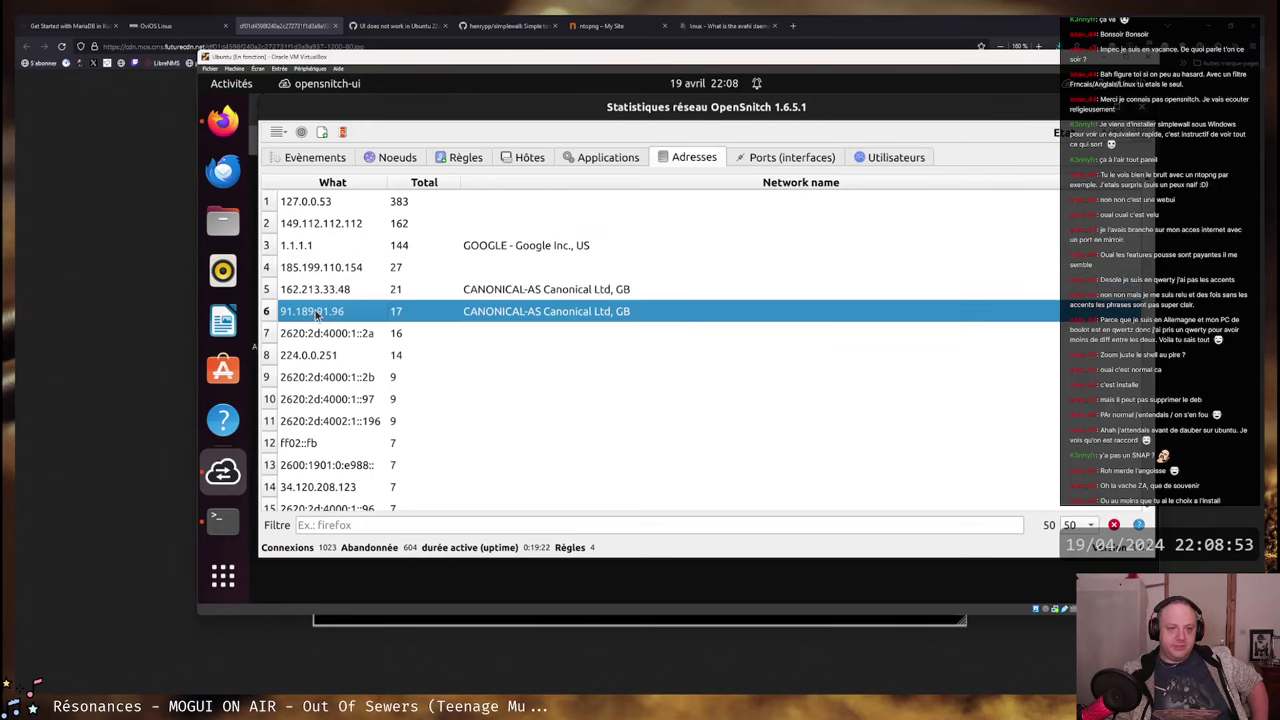
left_click(310, 292)
left_click(470, 312)
left_click(462, 292)
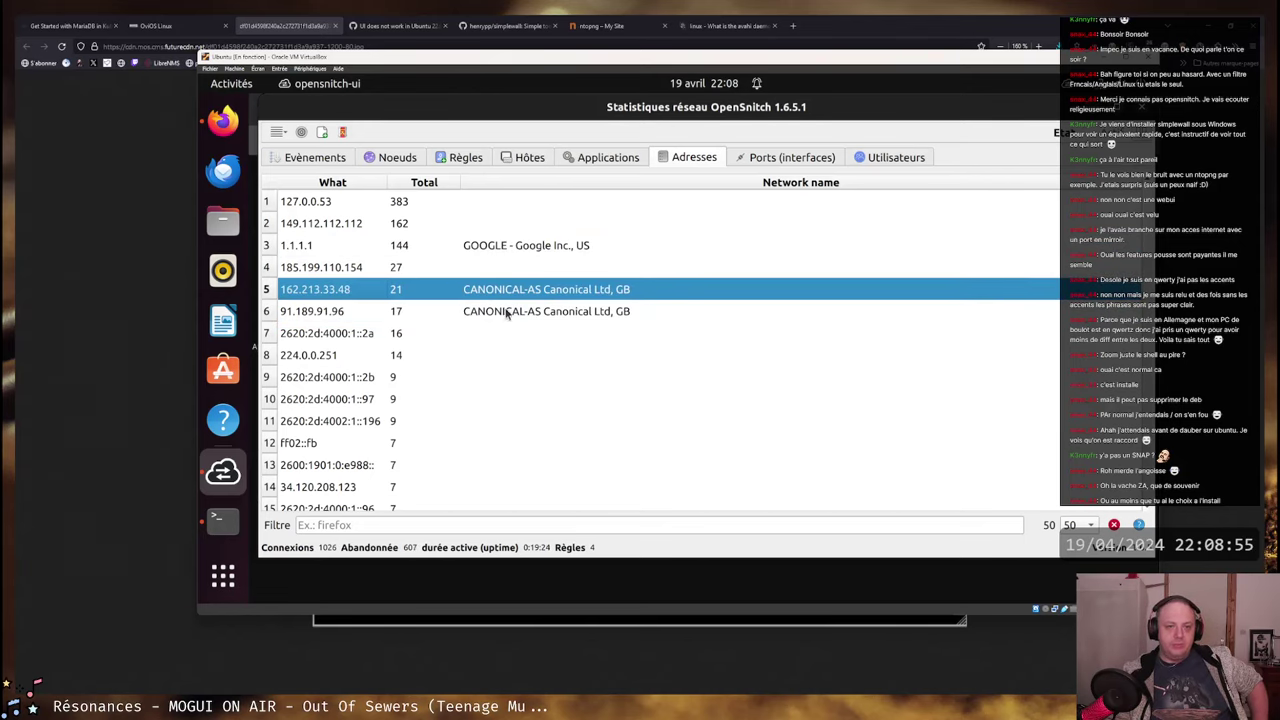
left_click(508, 311)
left_click(506, 296)
left_click(500, 315)
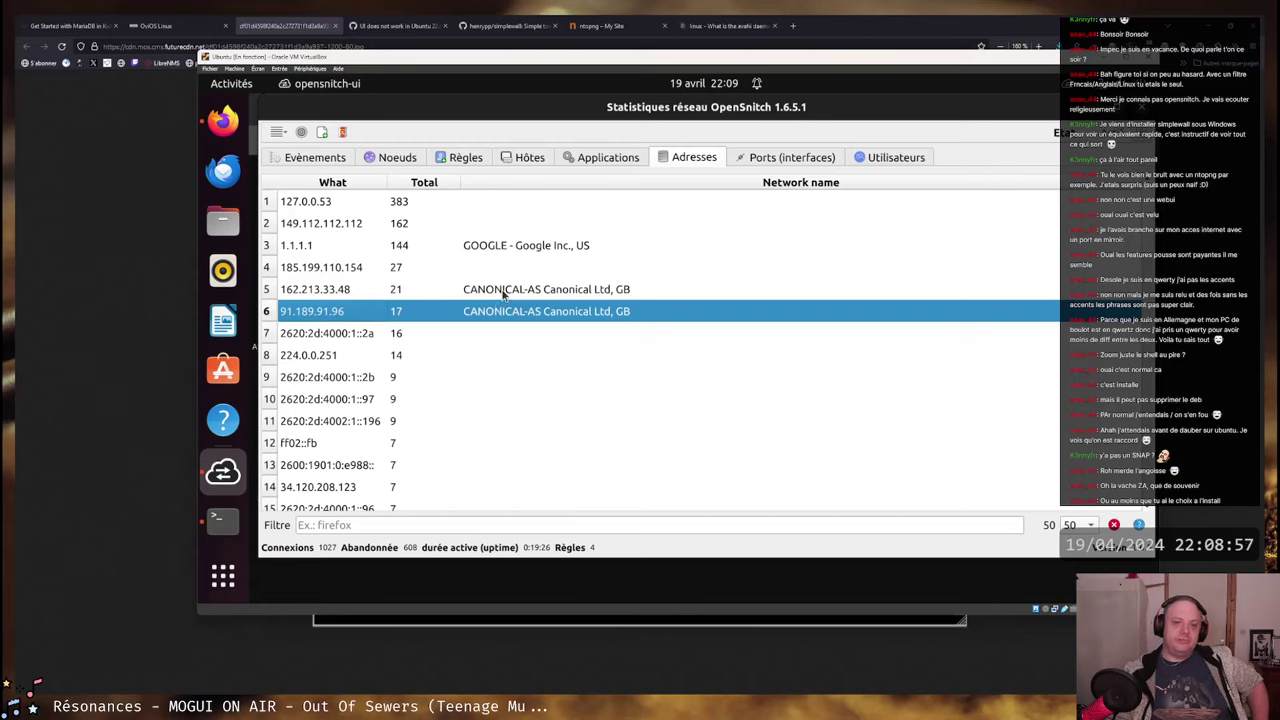
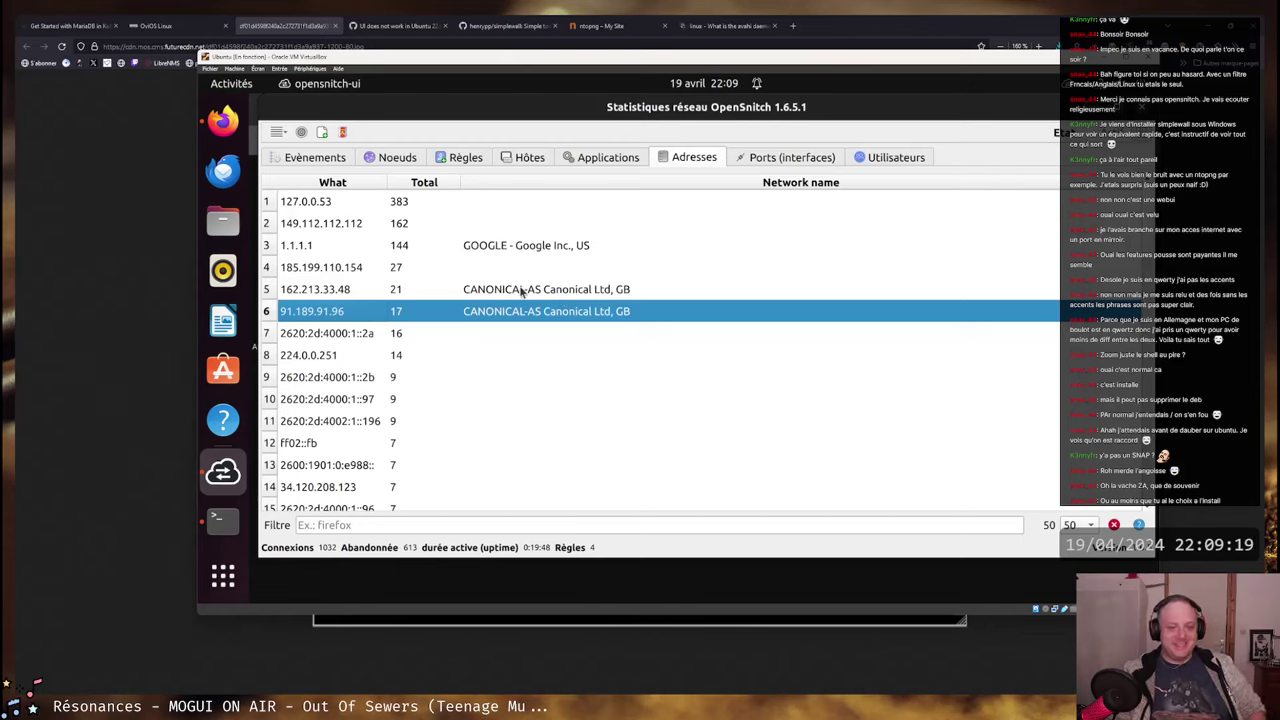
- Inspect the 162.213.33.48, 91.189.91.96 and 1.1.1.1 address entries and the VM's wired network status
left_click(520, 290)
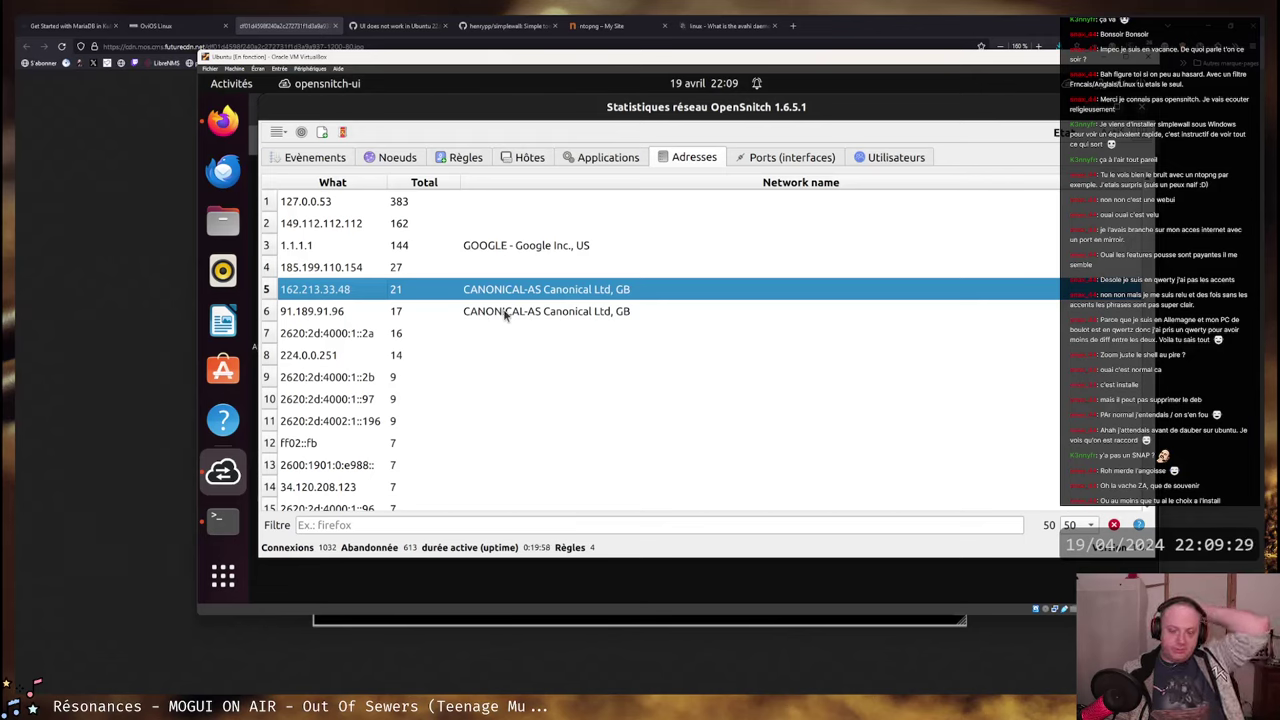
left_click(507, 313)
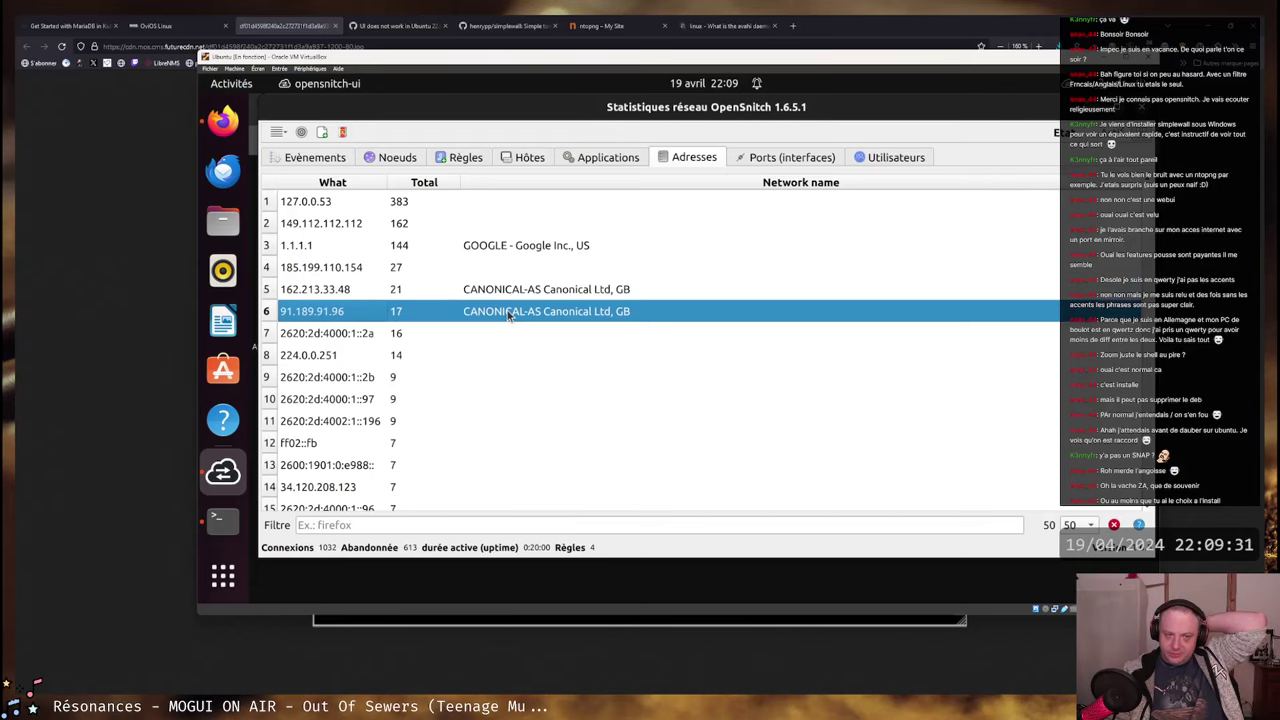
left_click(513, 292)
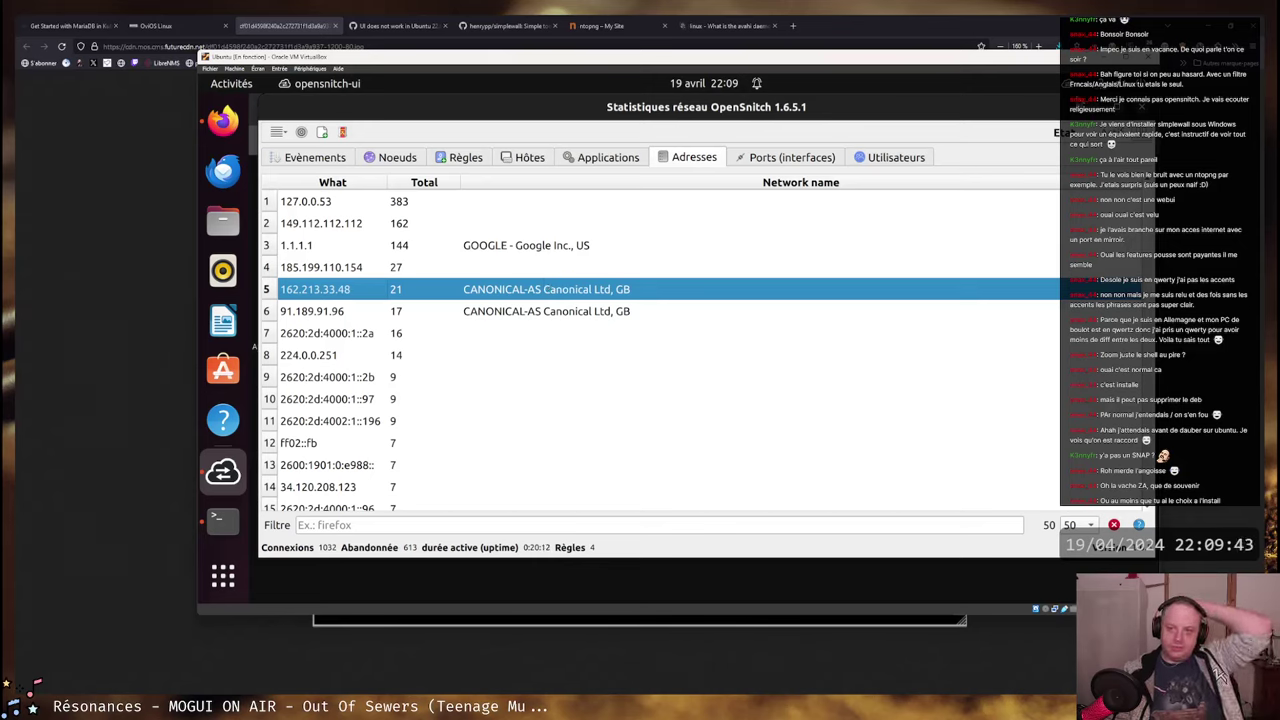
left_click(1104, 88)
left_click(1003, 152)
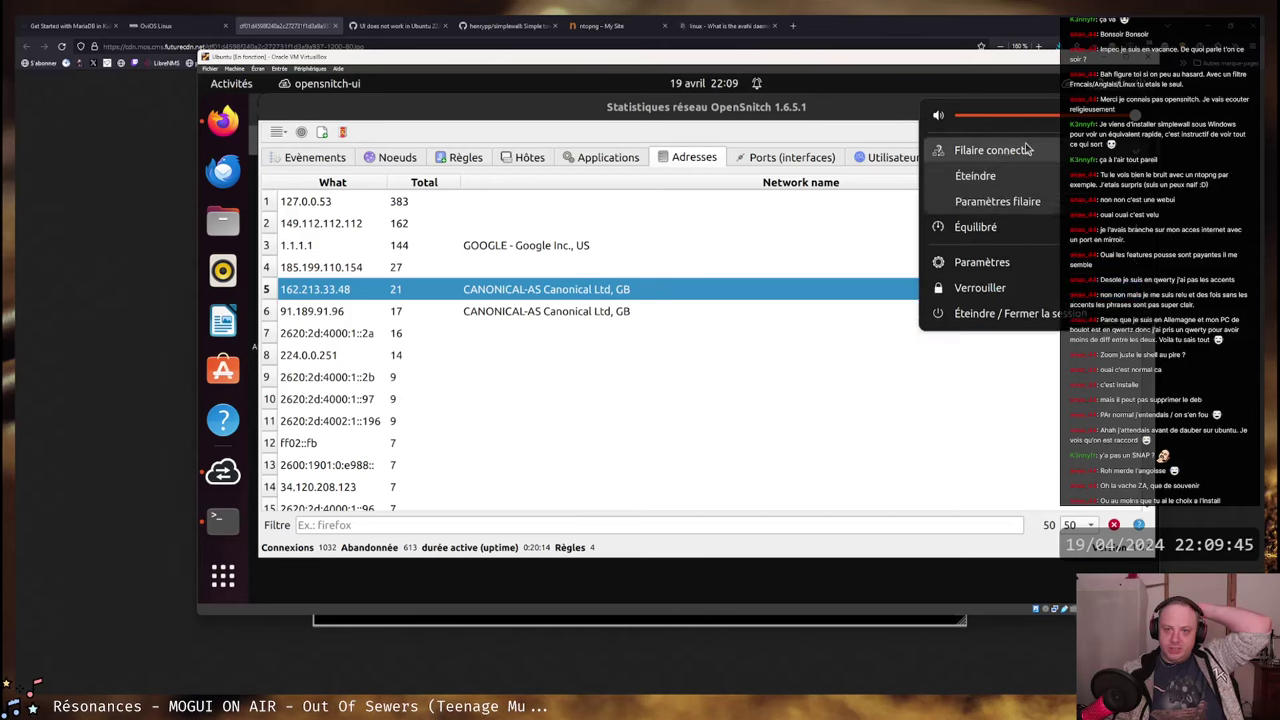
left_click(771, 241)
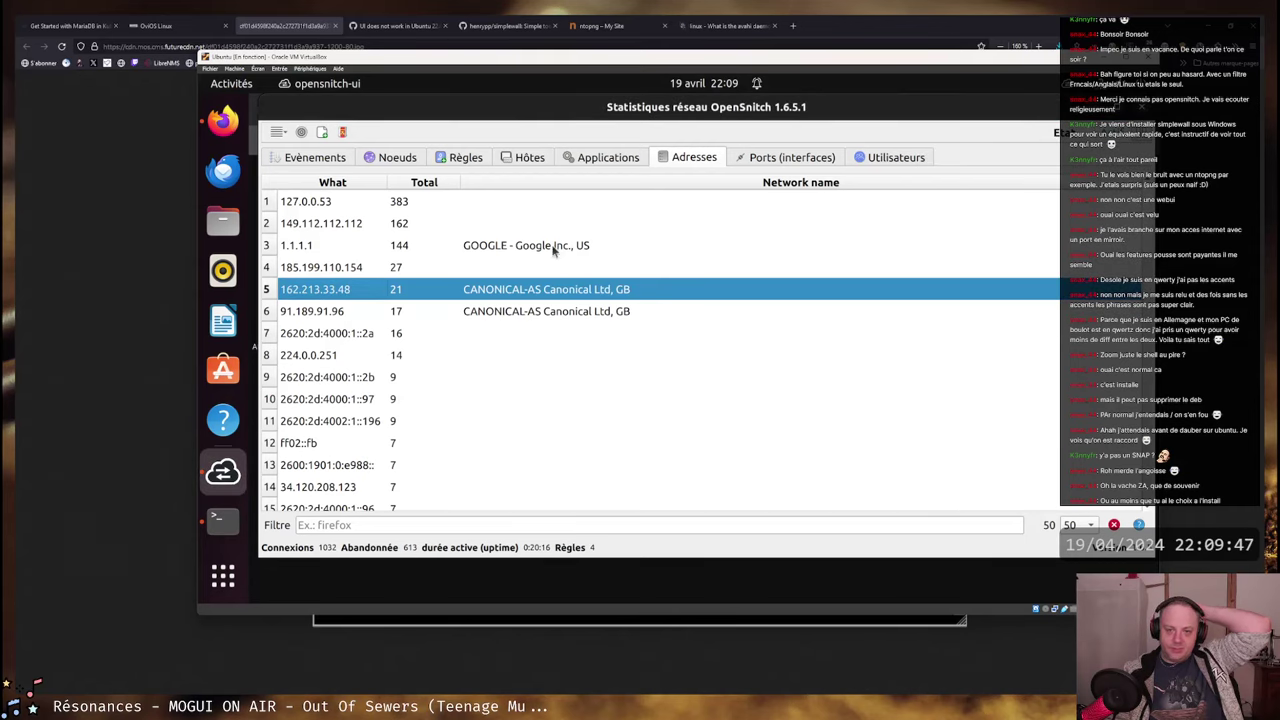
left_click(322, 247)
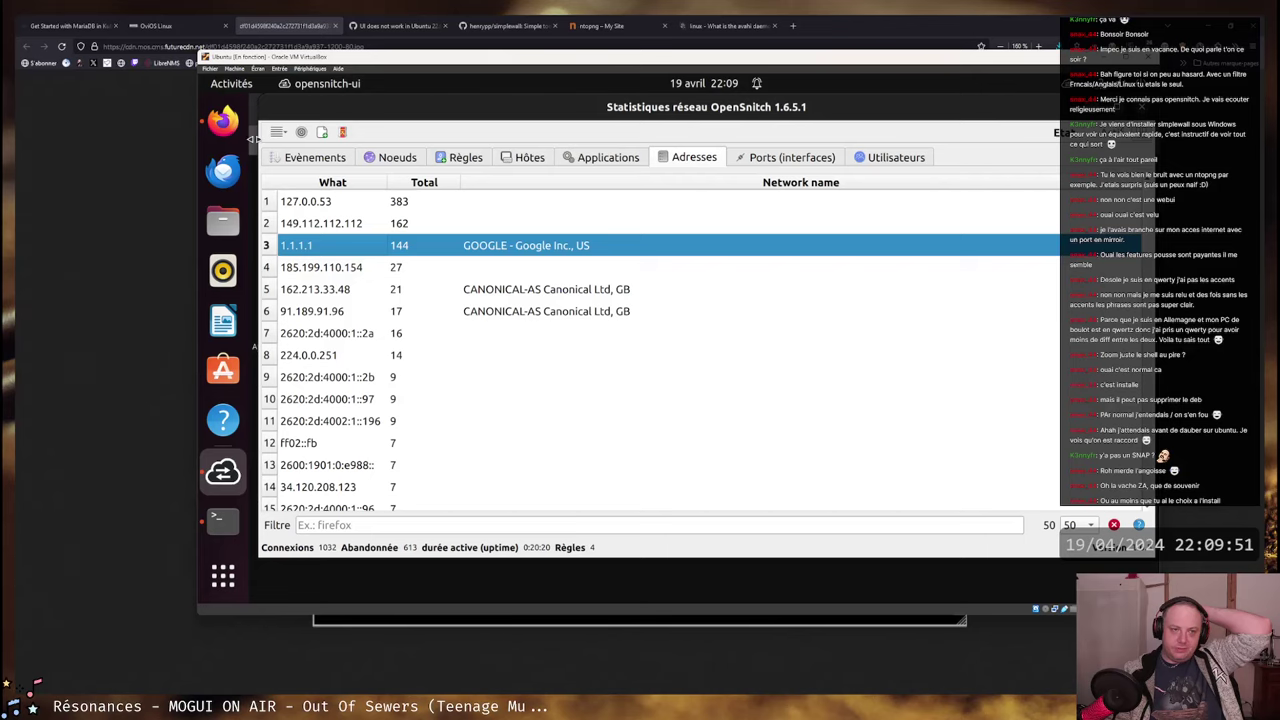
- Launch Ubuntu Software and permanently allow snap-store's connection in the OpenSnitch prompt
left_click(229, 374)
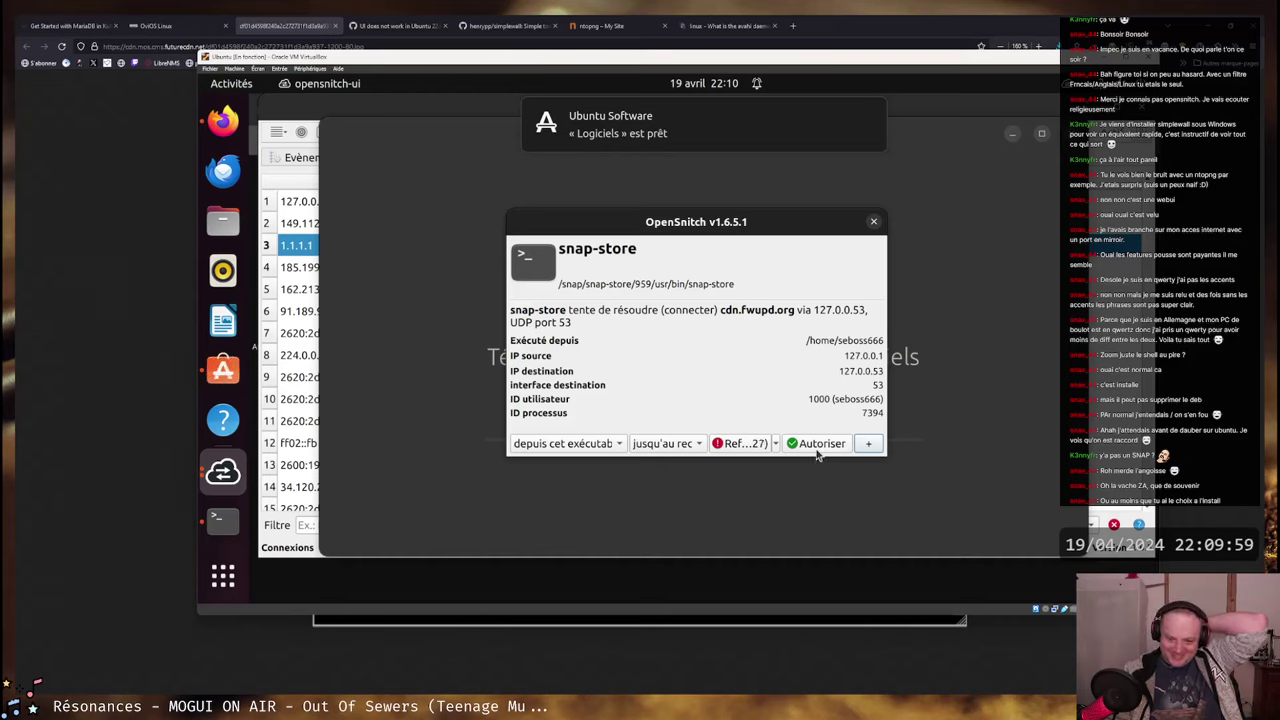
left_click(668, 445)
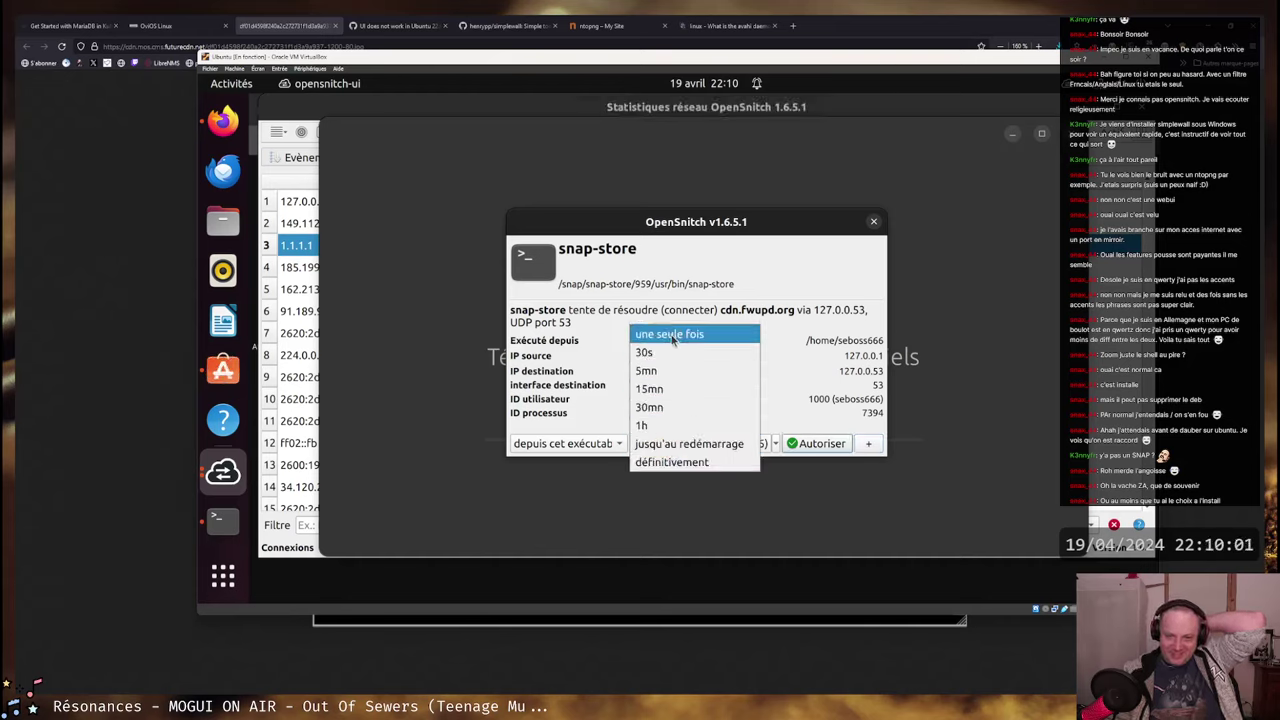
left_click(676, 336)
left_click(668, 443)
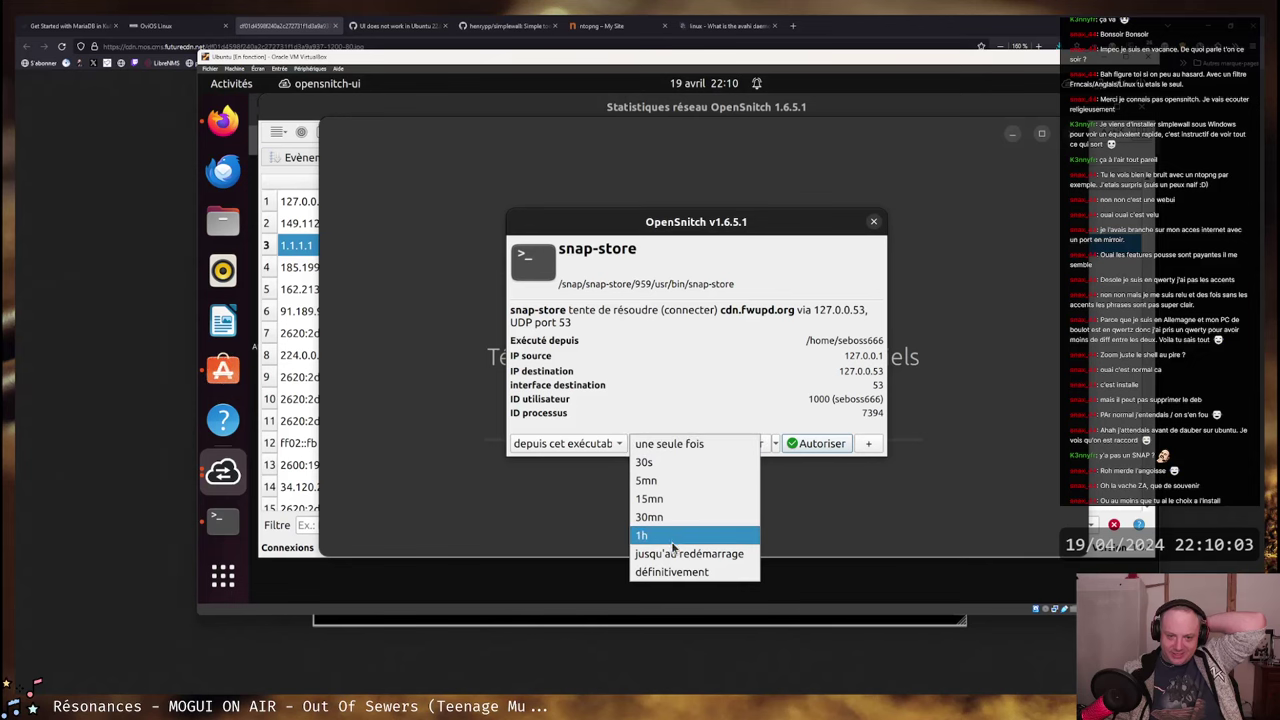
left_click(674, 581)
left_click(818, 443)
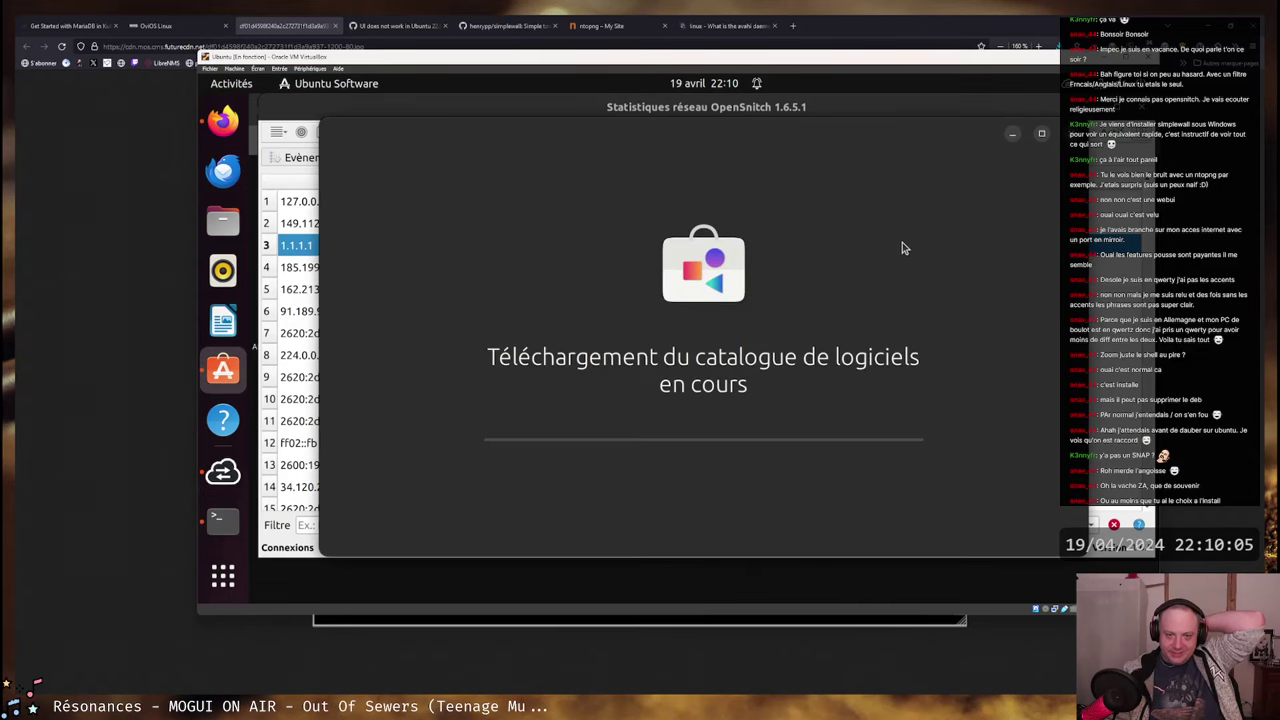
- Switch to the Ubuntu 22.04 UI issue tab and scroll through its comments
left_click(285, 25)
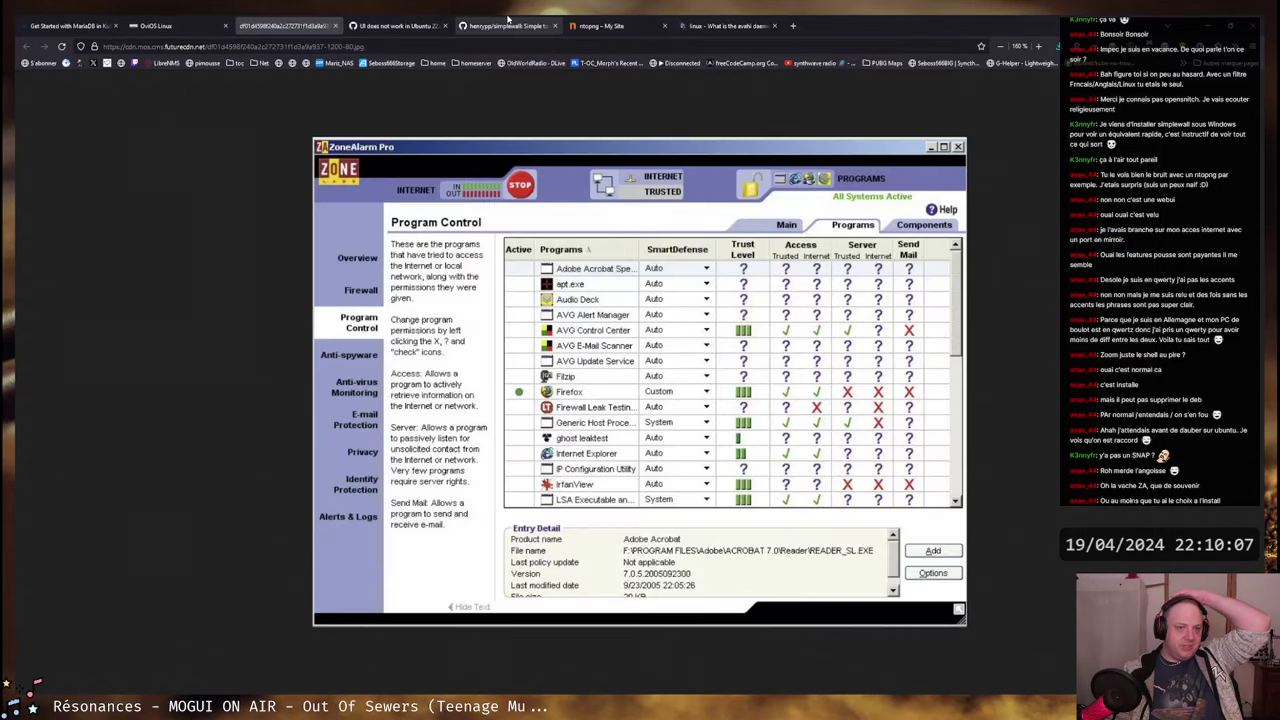
left_click(395, 22)
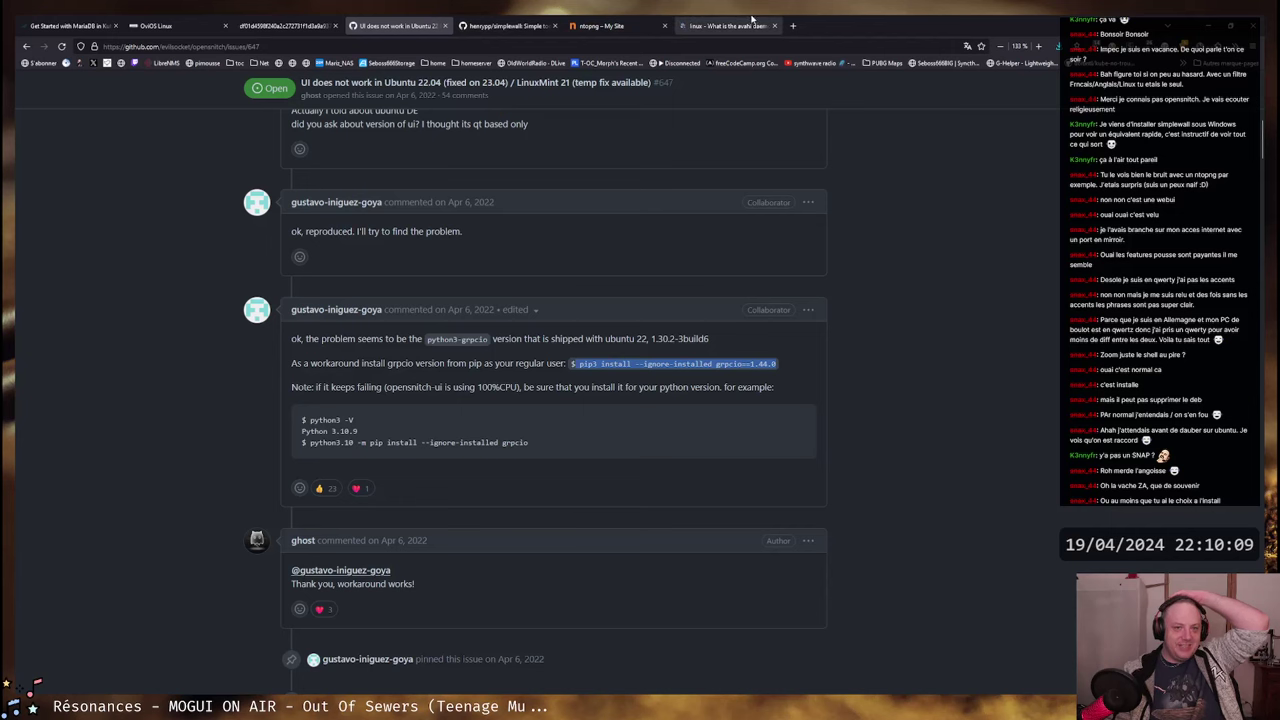
left_click(502, 25)
left_click(403, 24)
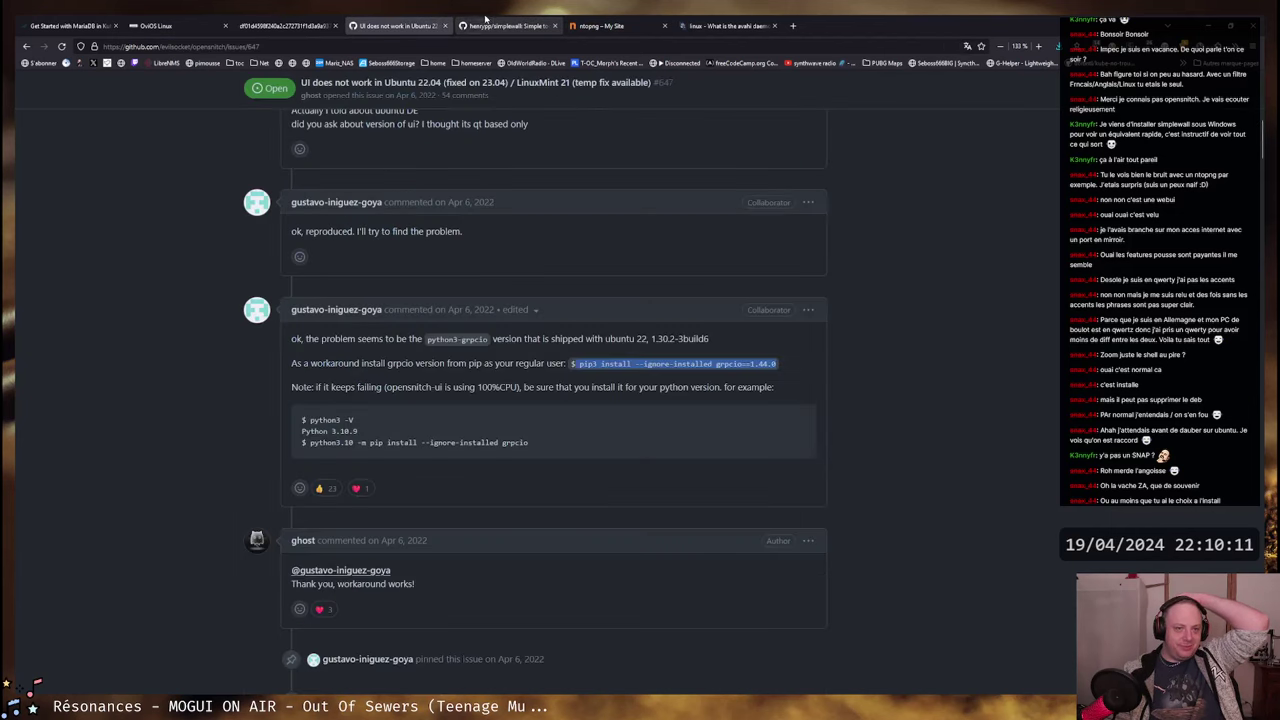
scroll(545, 447, "down", 5)
scroll(503, 362, "down", 5)
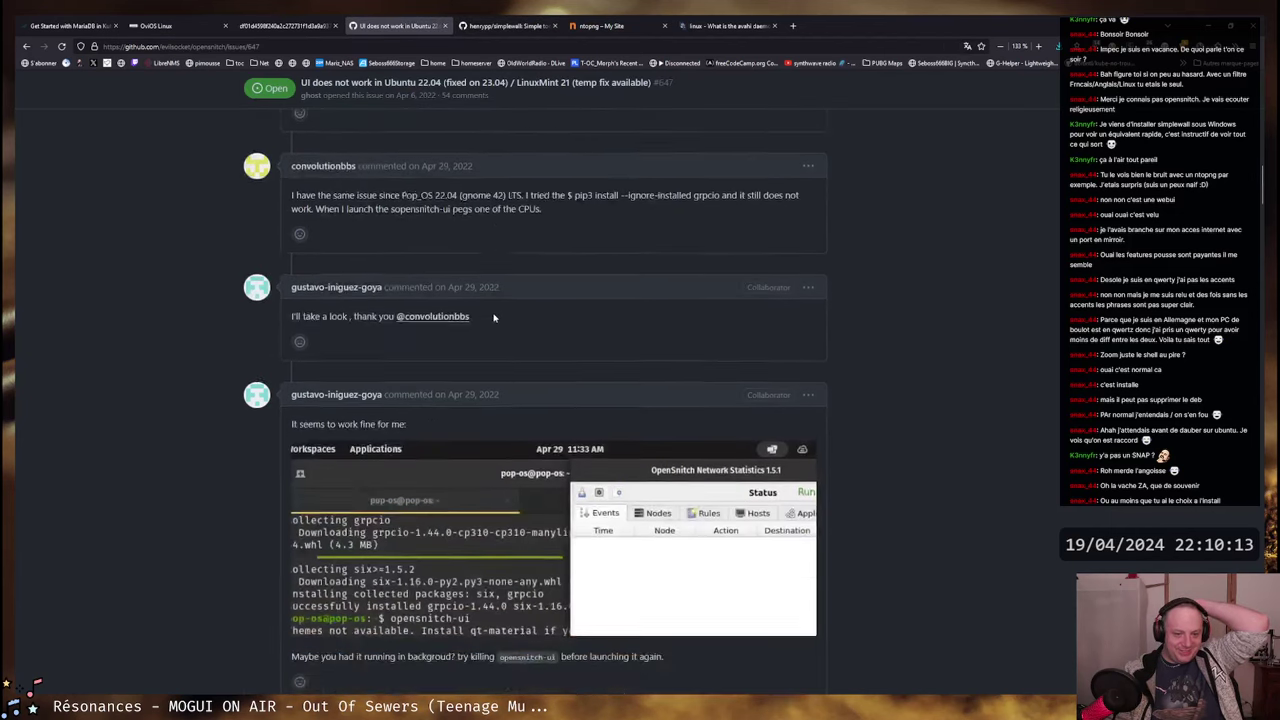
scroll(503, 300, "down", 5)
scroll(503, 300, "up", 20)
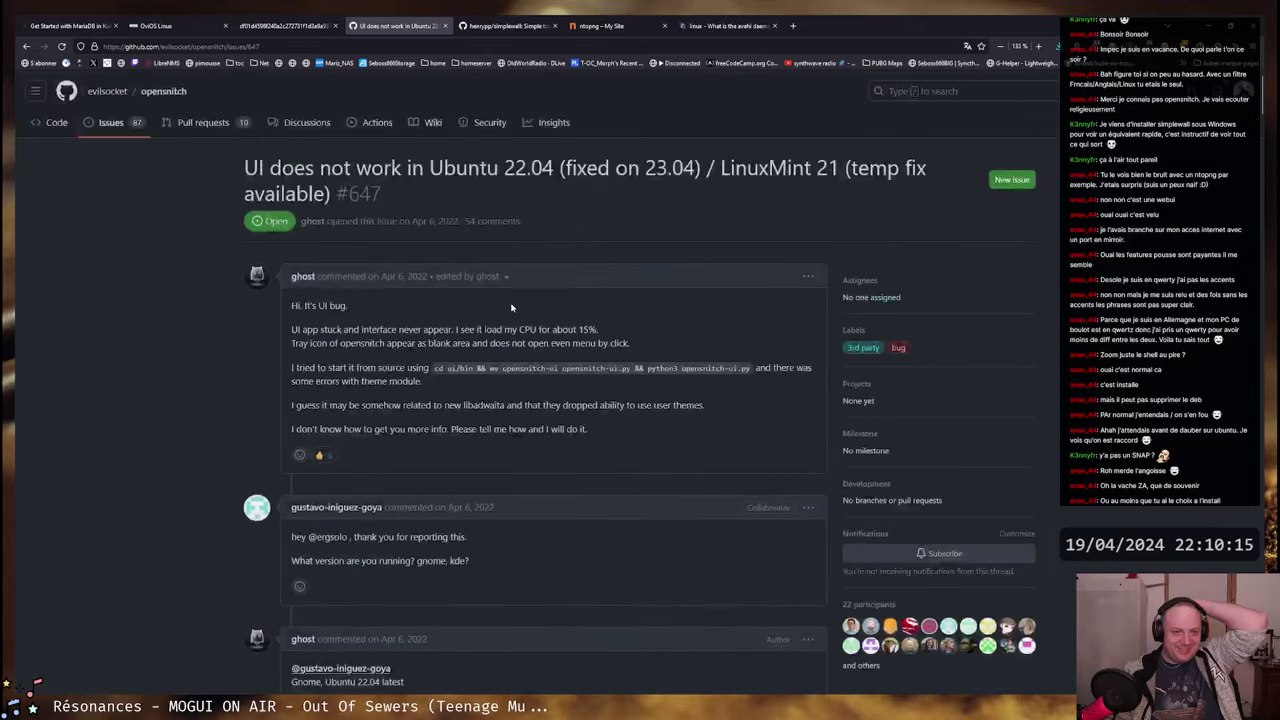
- Go back to the opensnitch issues list and scroll through it
key("alt+Left")
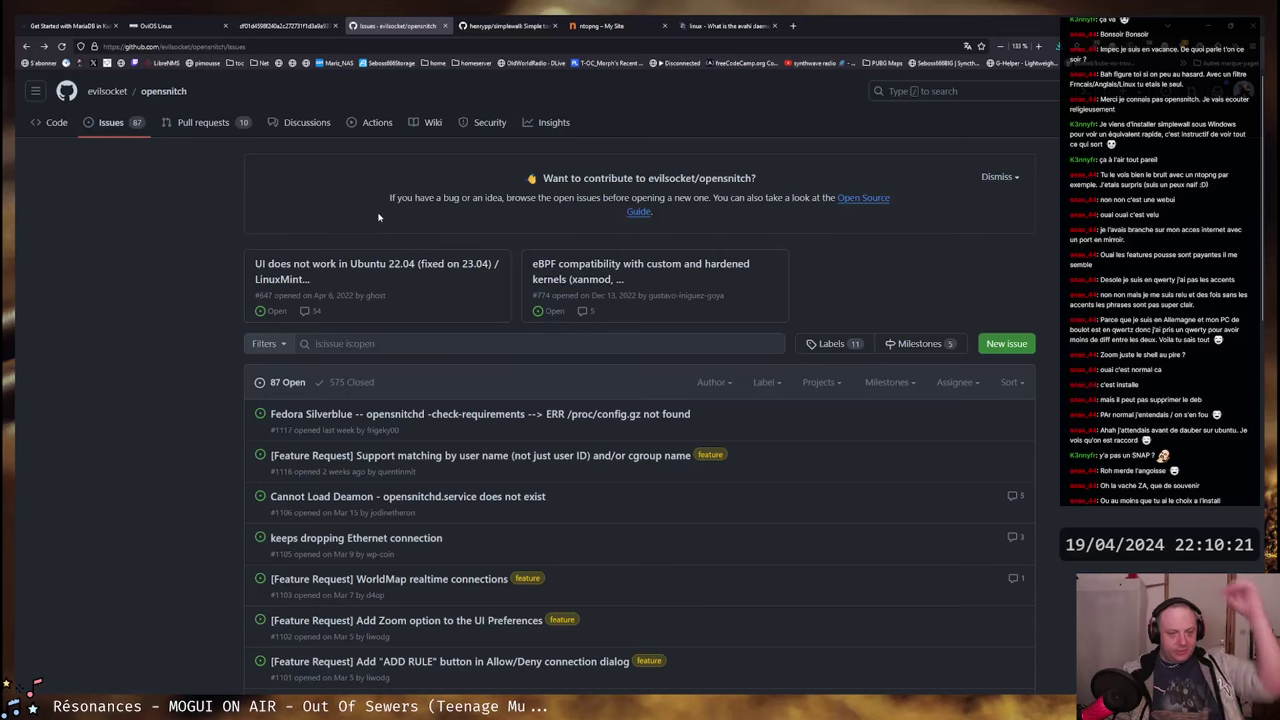
scroll(385, 225, "down", 1)
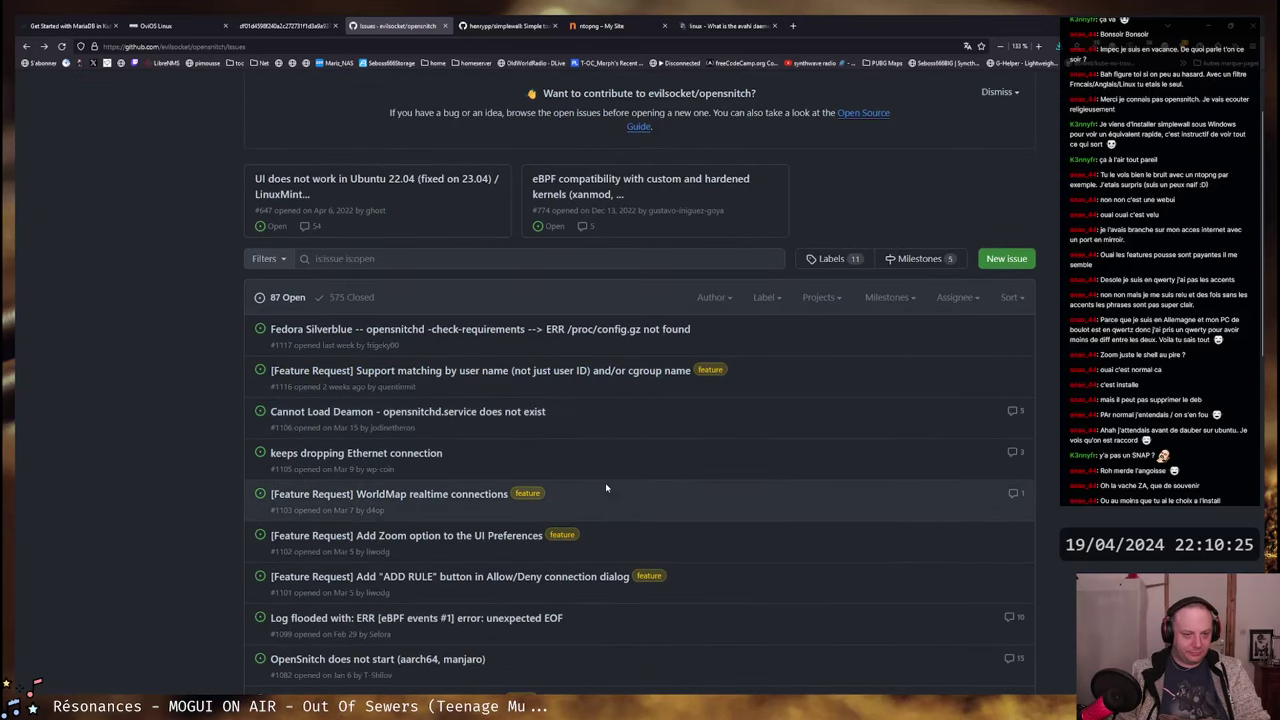
scroll(610, 483, "down", 1)
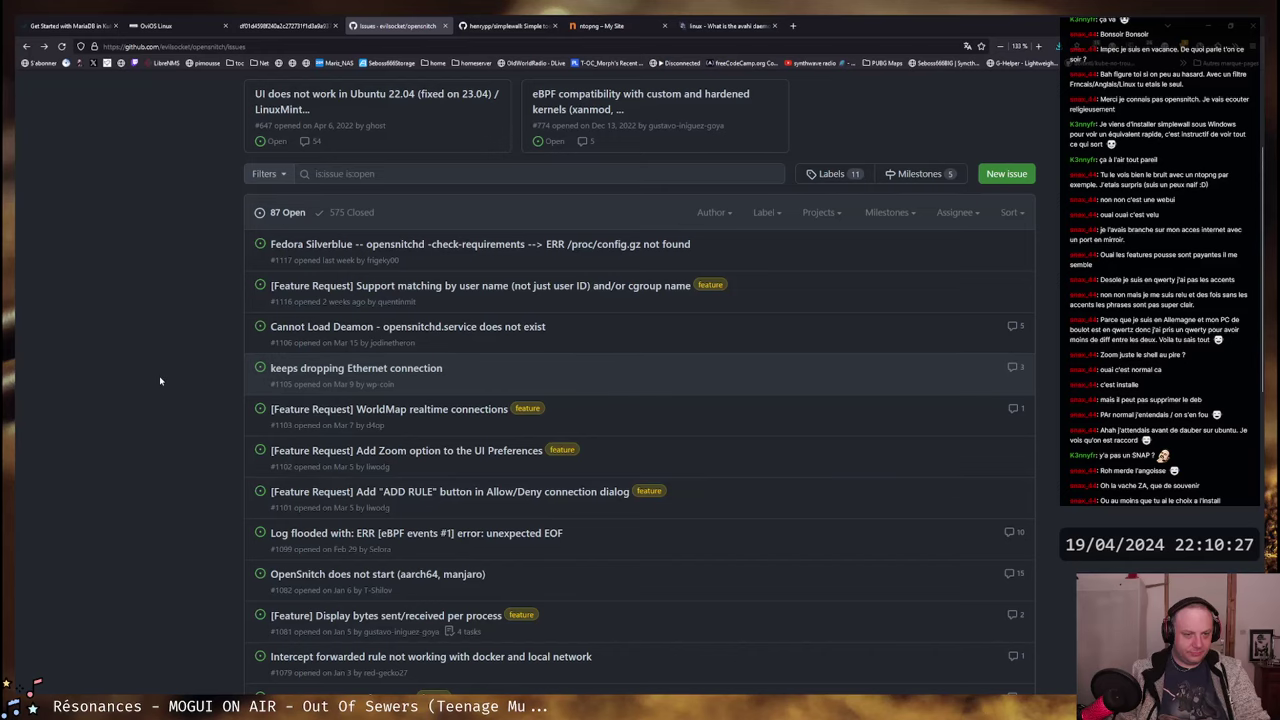
scroll(160, 376, "down", 1)
scroll(164, 362, "up", 3)
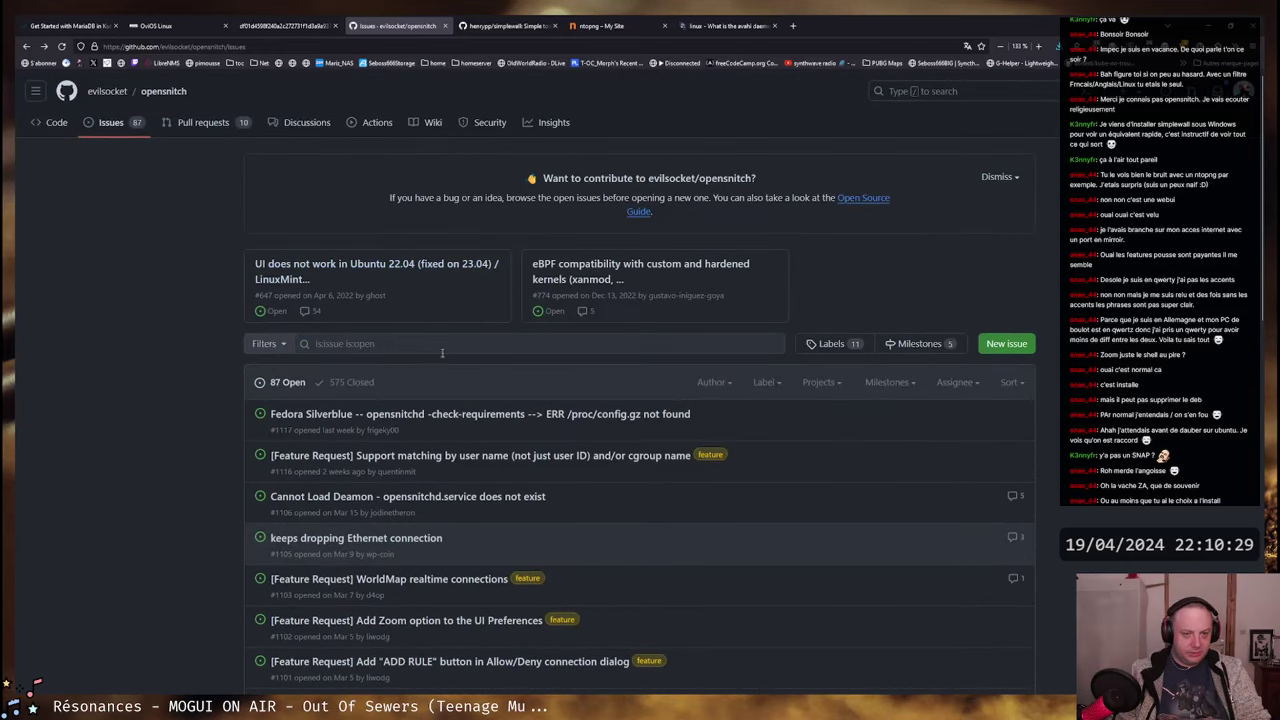
- Filter the opensnitch issues with the search 'is:issue ruleset'
left_click_drag(346, 343, 458, 346)
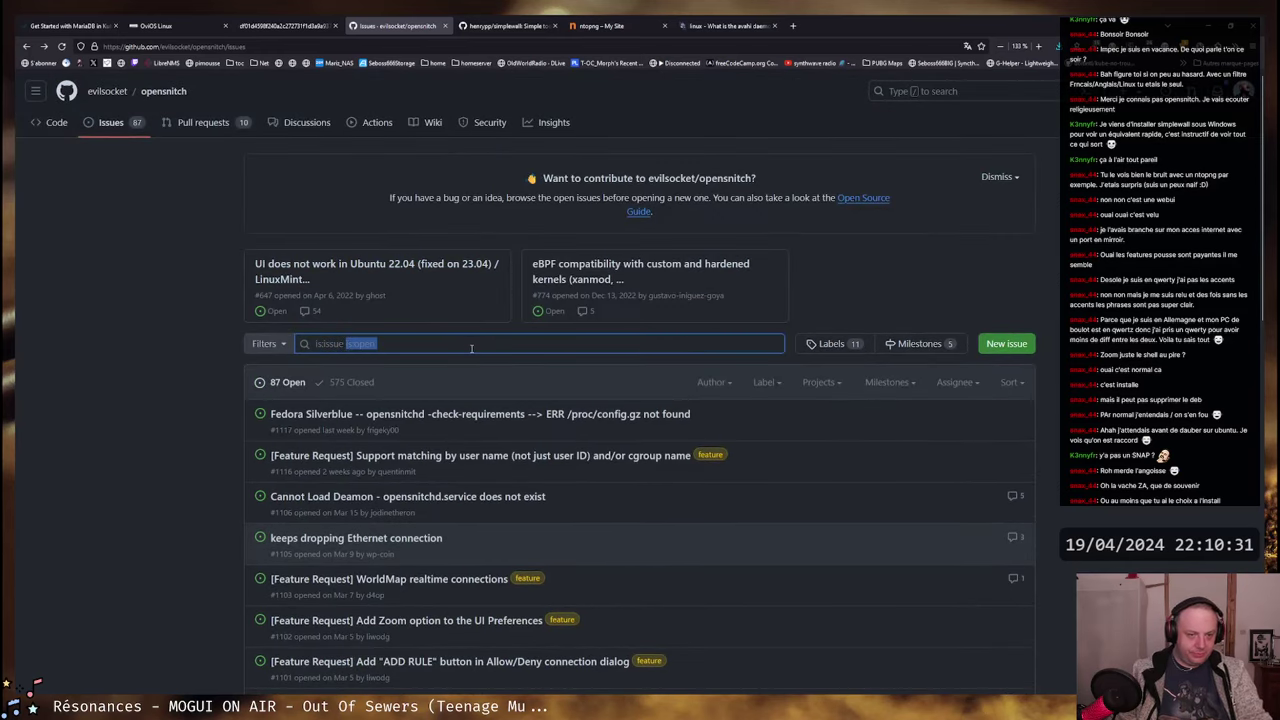
type("ruleset")
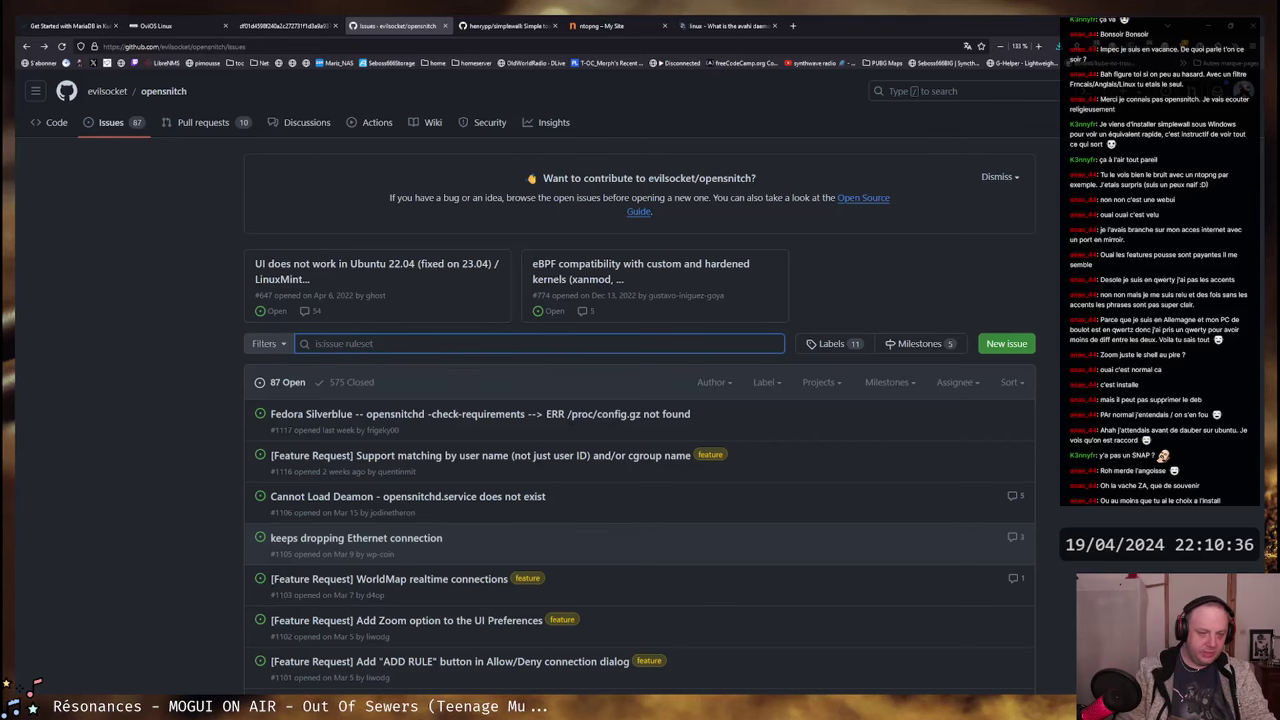
key("Return")
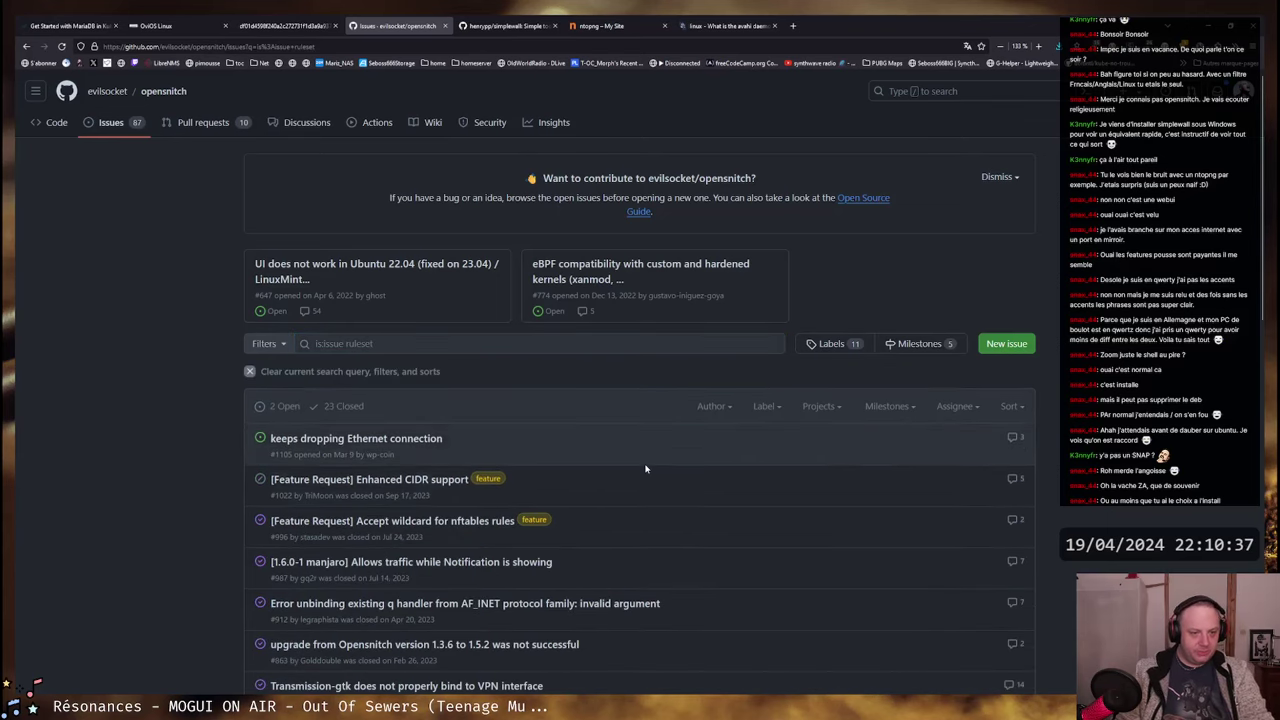
scroll(547, 403, "down", 3)
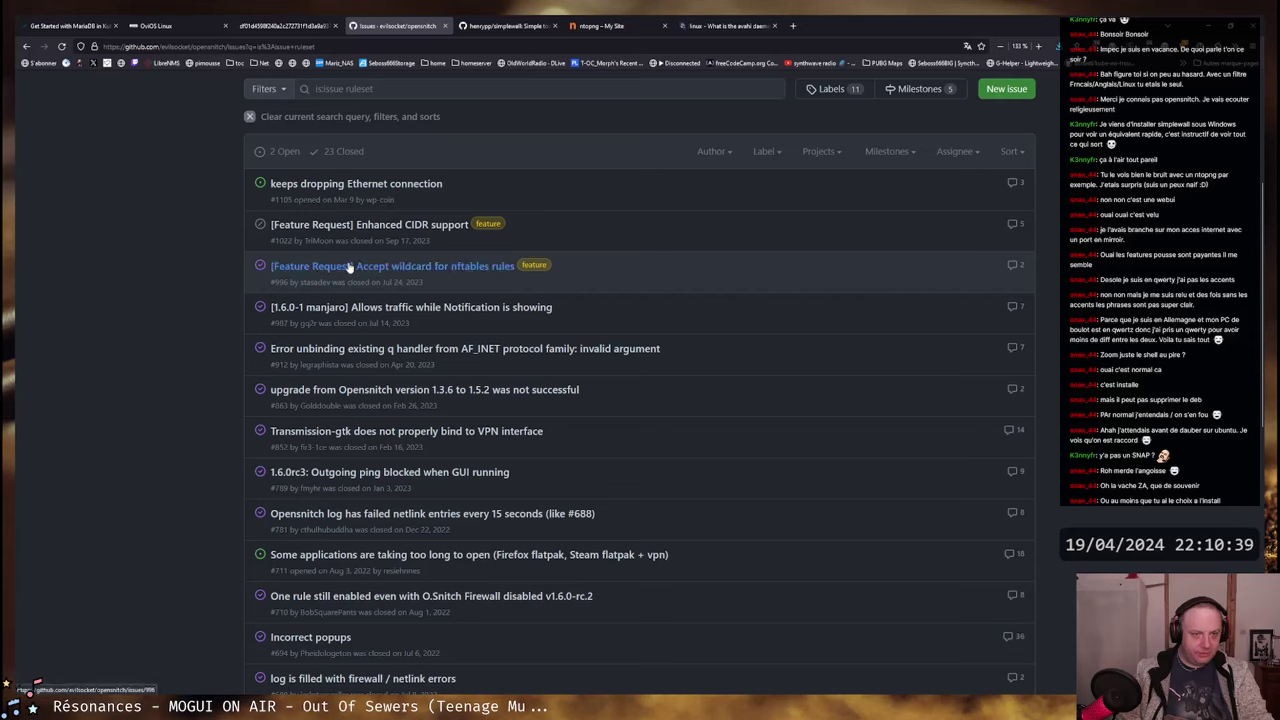
mouse_move(451, 263)
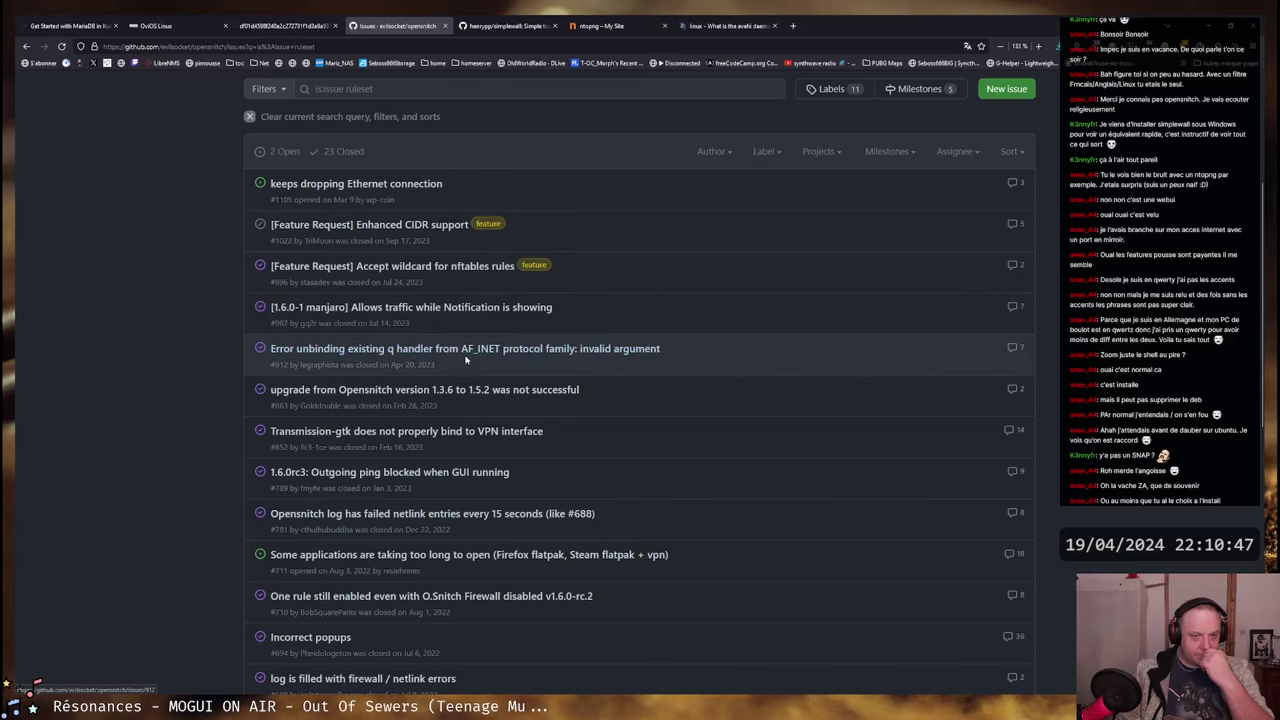
- Scroll the ruleset results down to the oldest closed issues and back up
scroll(678, 426, "down", 3)
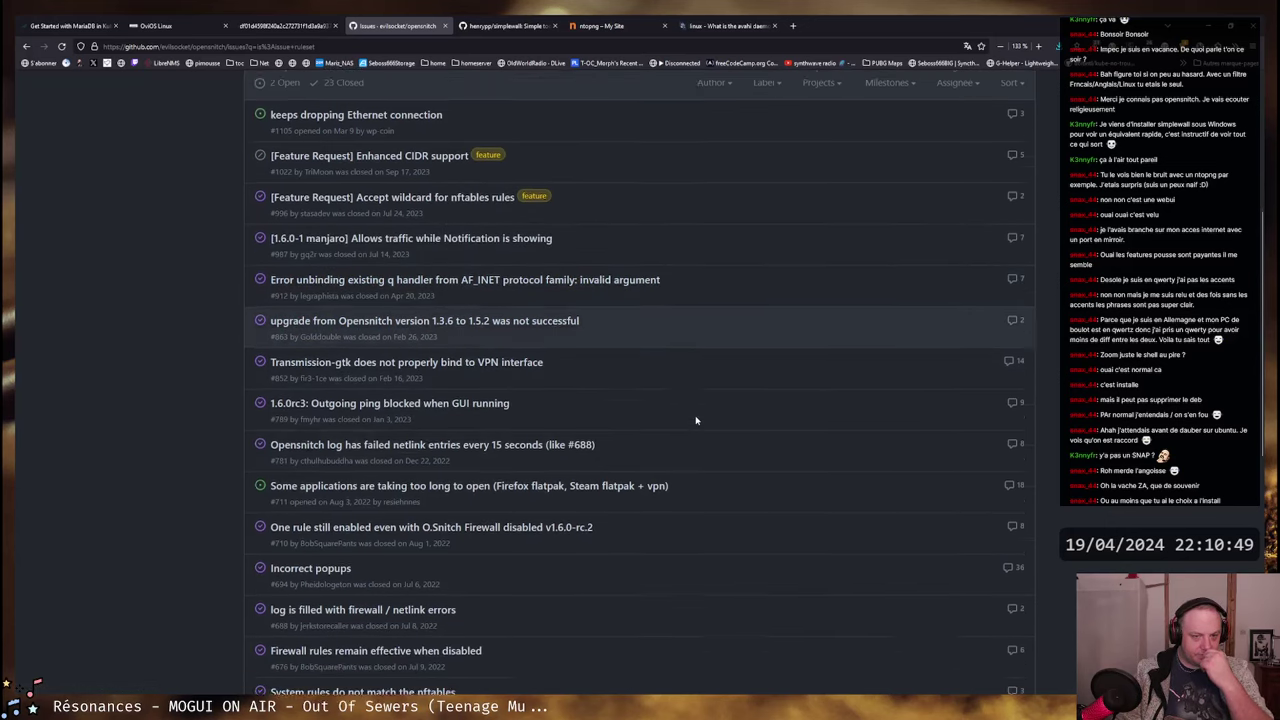
scroll(765, 385, "down", 2)
scroll(749, 417, "down", 2)
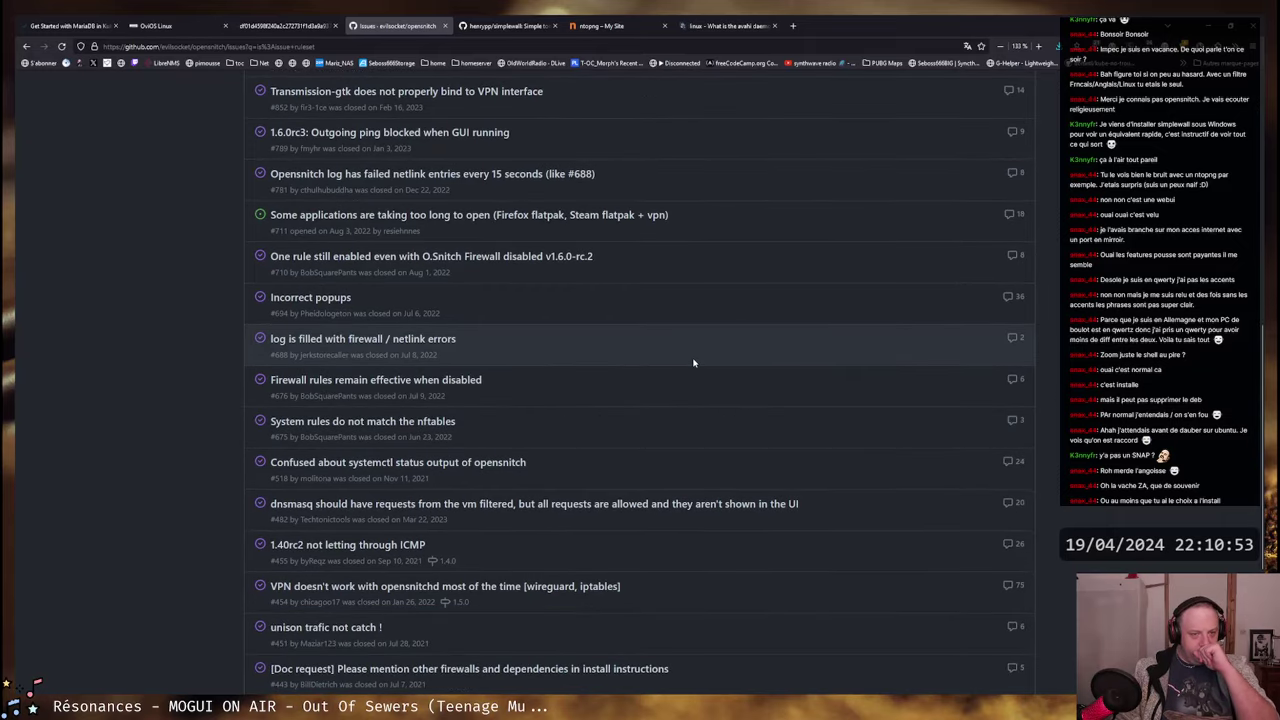
scroll(590, 390, "down", 1)
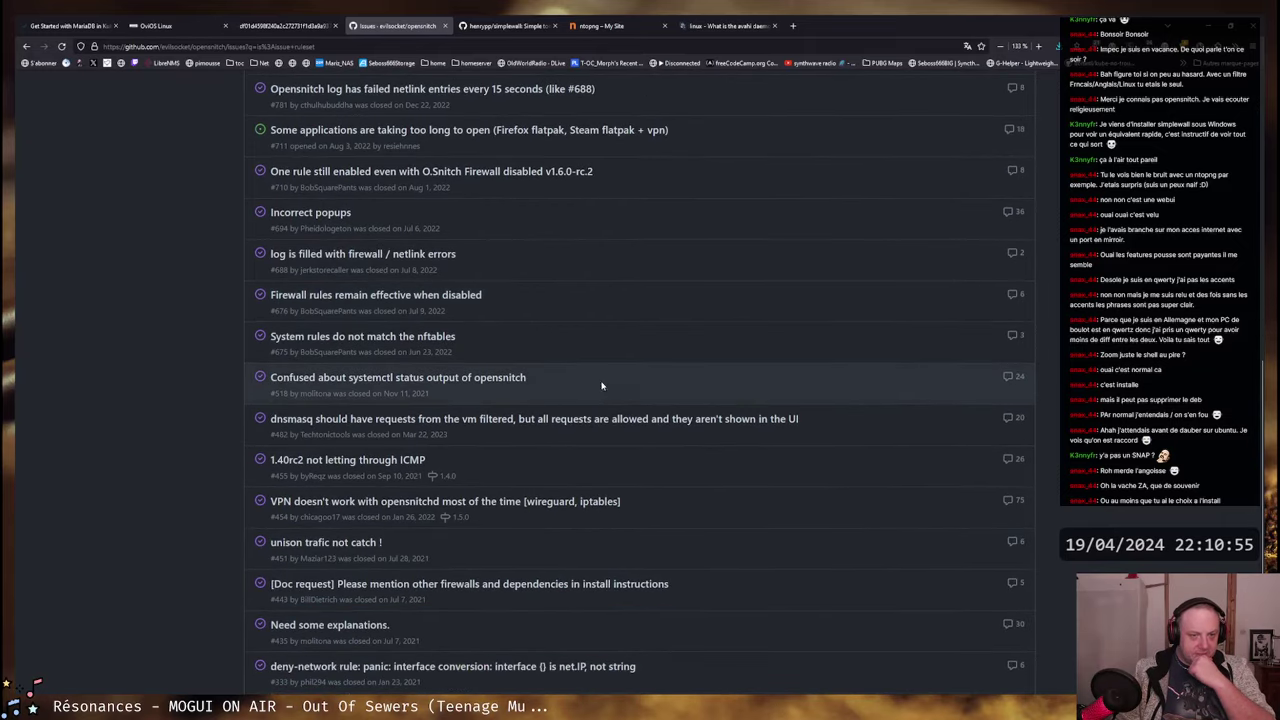
scroll(643, 351, "down", 1)
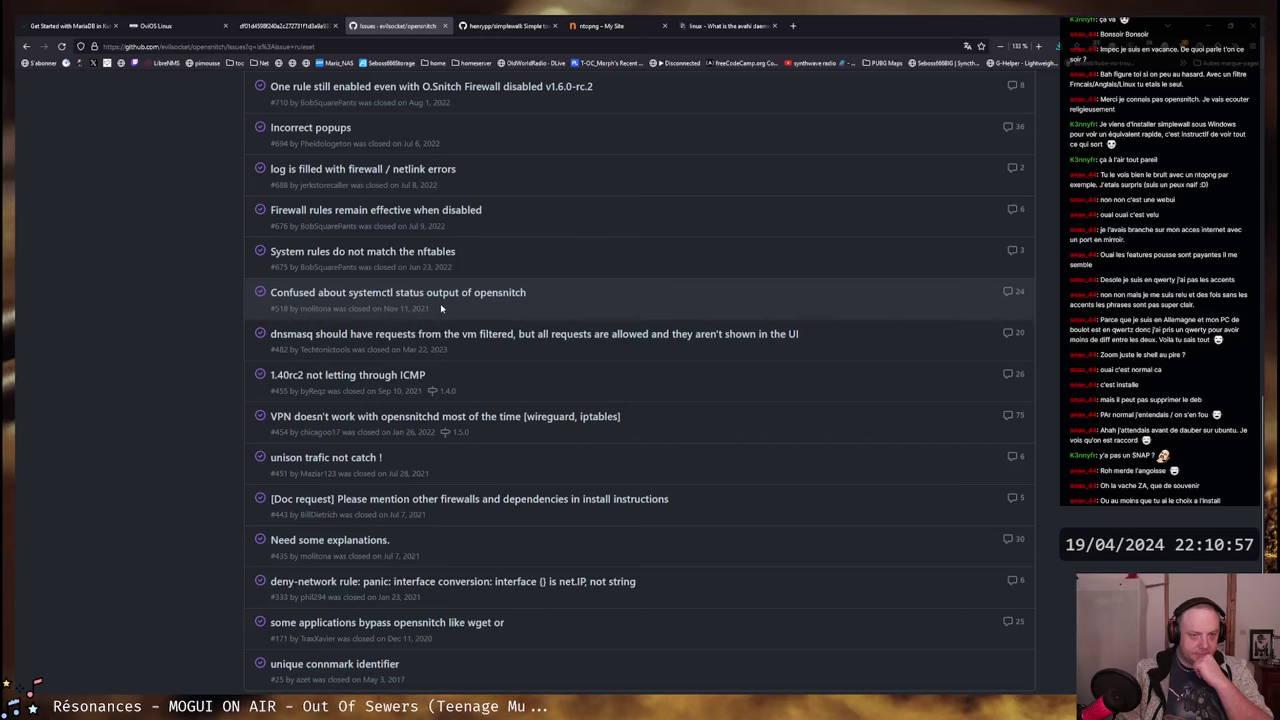
scroll(693, 300, "down", 1)
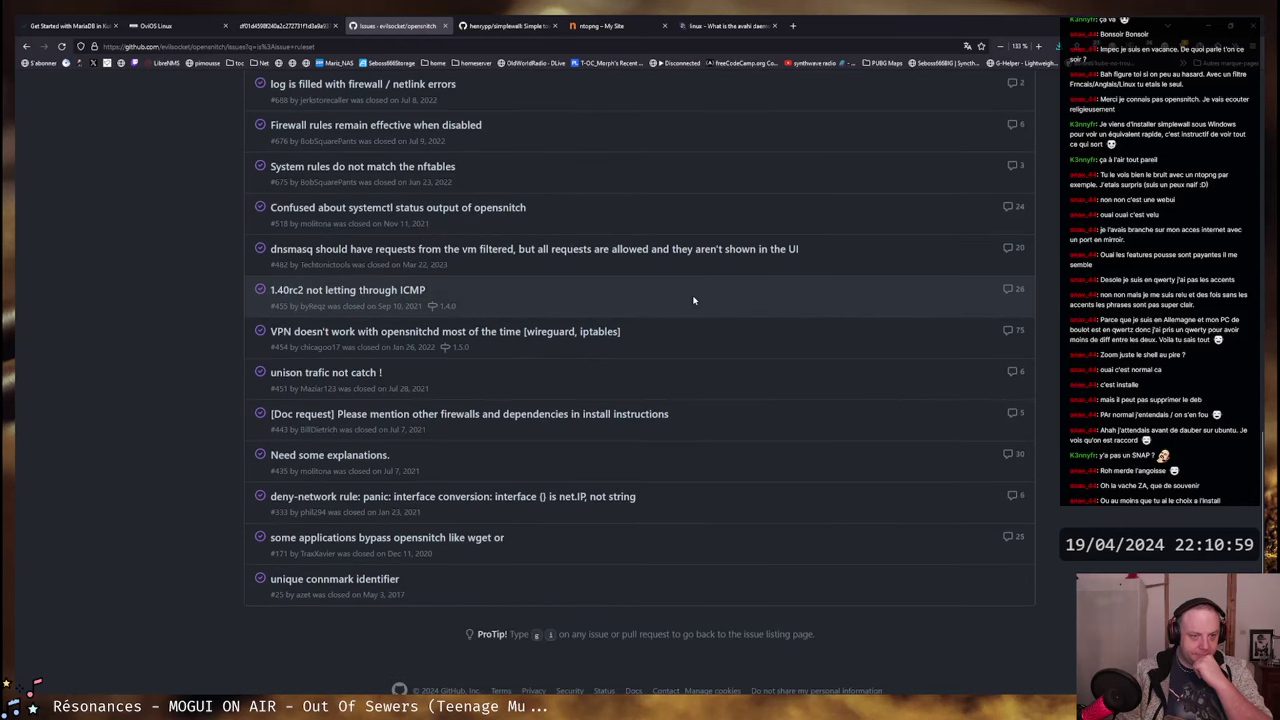
scroll(693, 300, "down", 1)
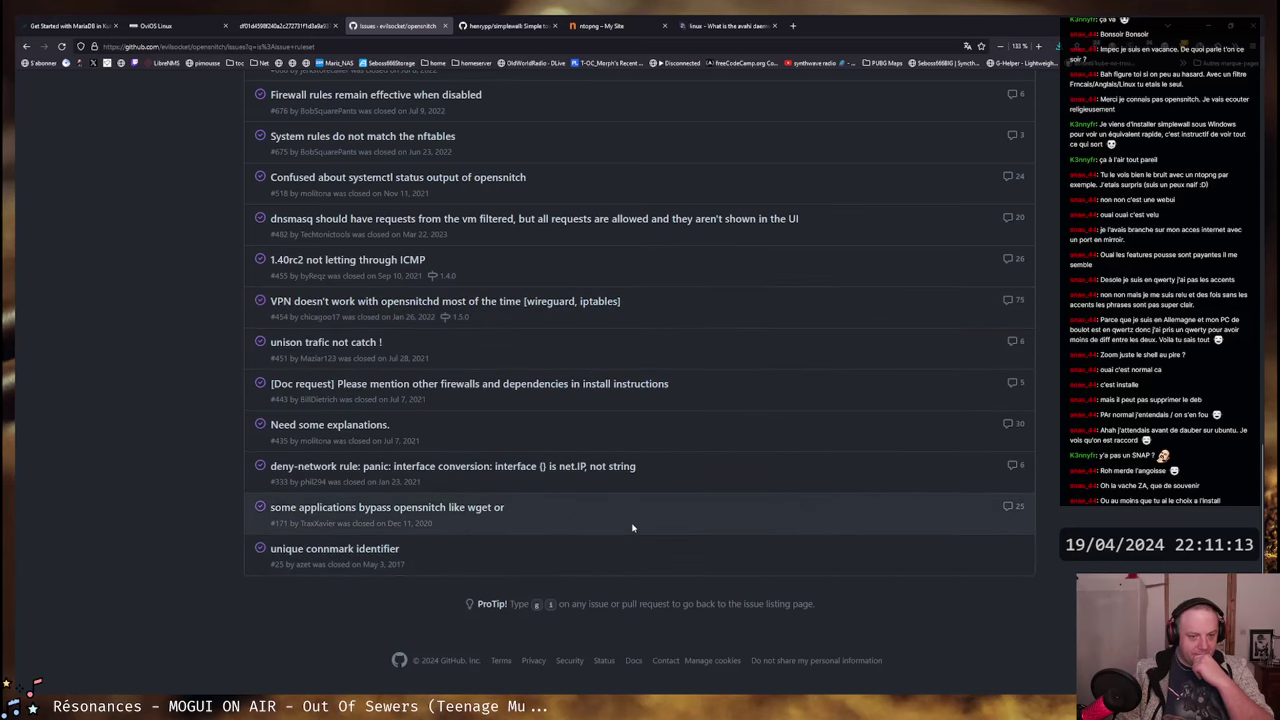
scroll(634, 522, "up", 5)
scroll(634, 522, "up", 3)
- Delete the extra word from the issue search and open the project Wiki
left_click(360, 344)
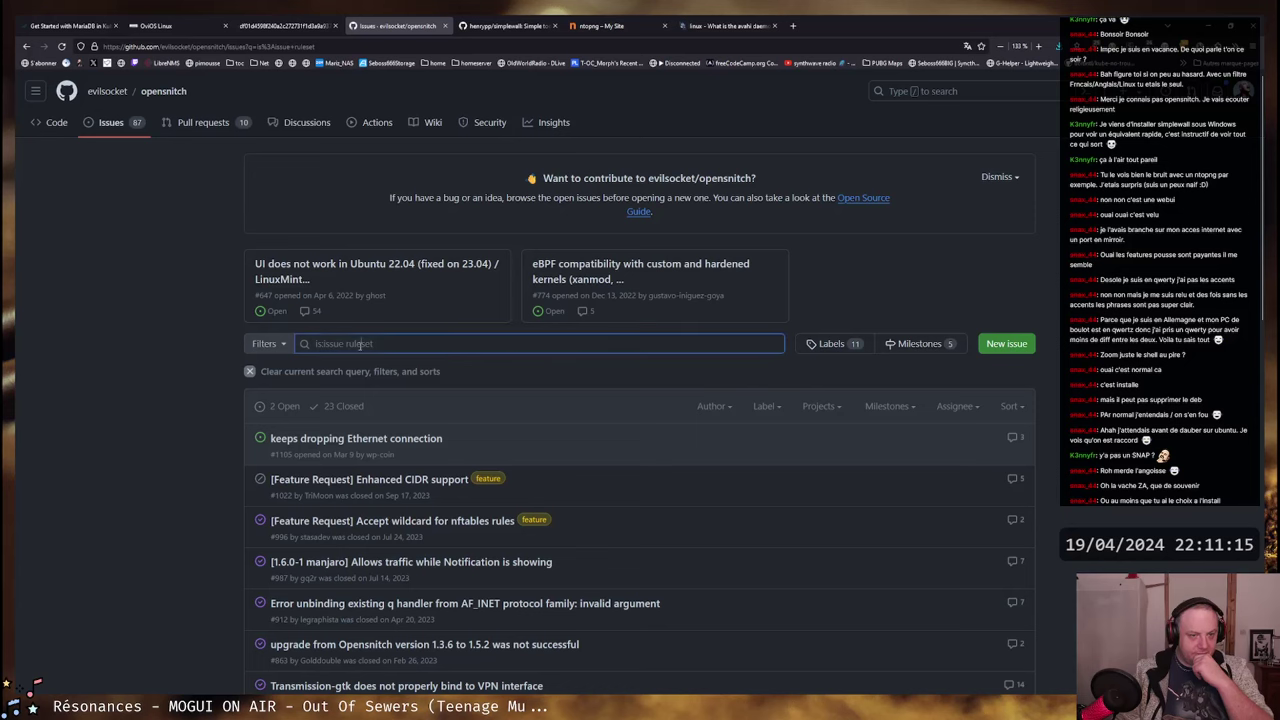
double_click(360, 344)
key("BackSpace")
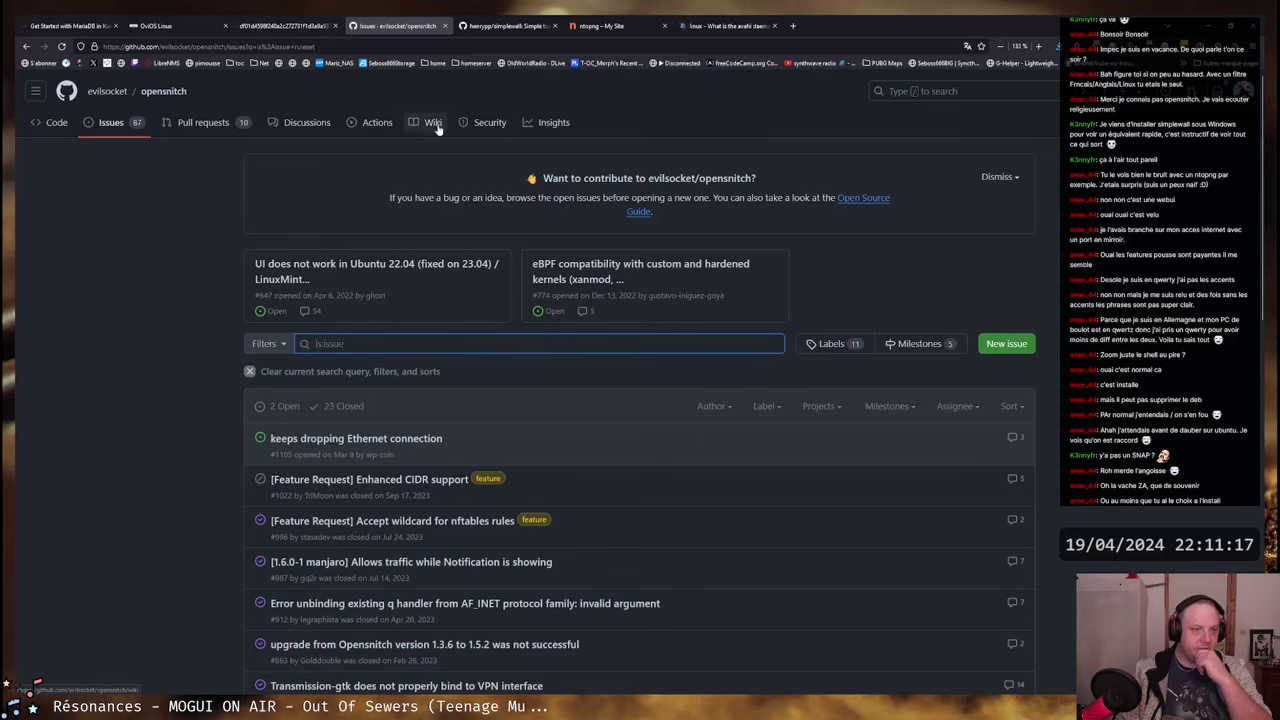
left_click(433, 122)
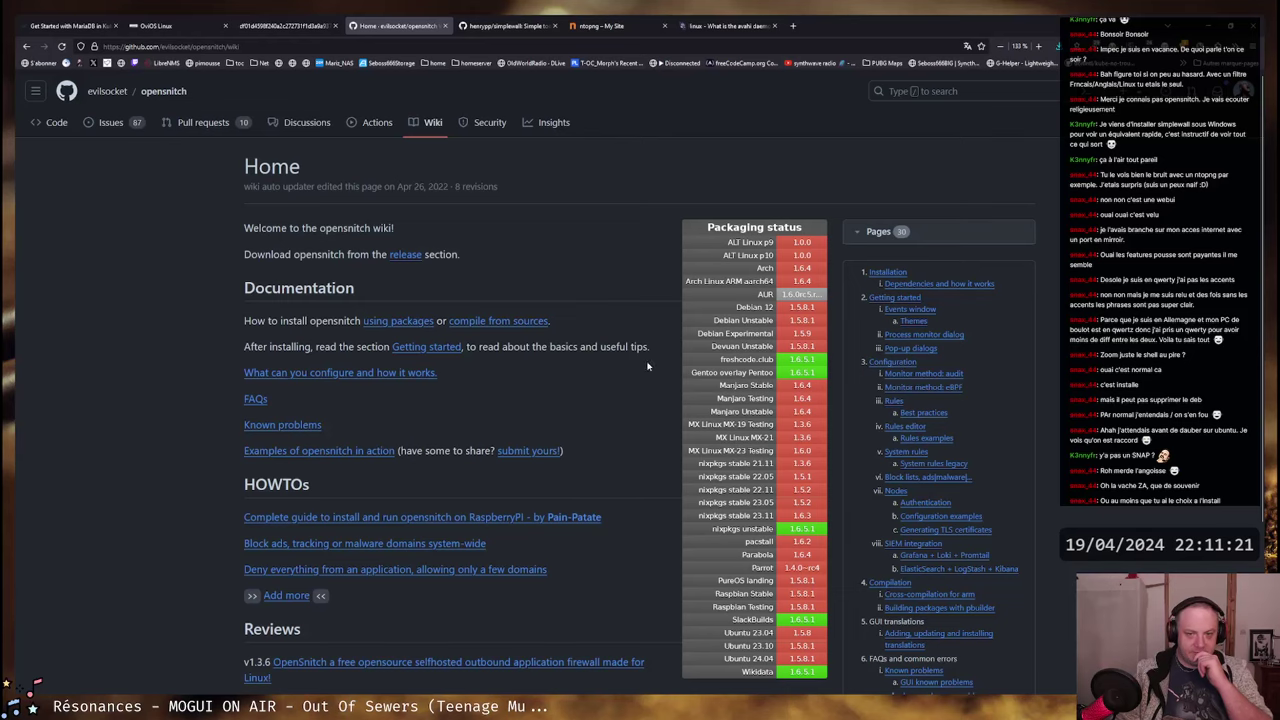
- Scroll the wiki Home page and open 'Getting started' in a new tab
scroll(805, 365, "down", 1)
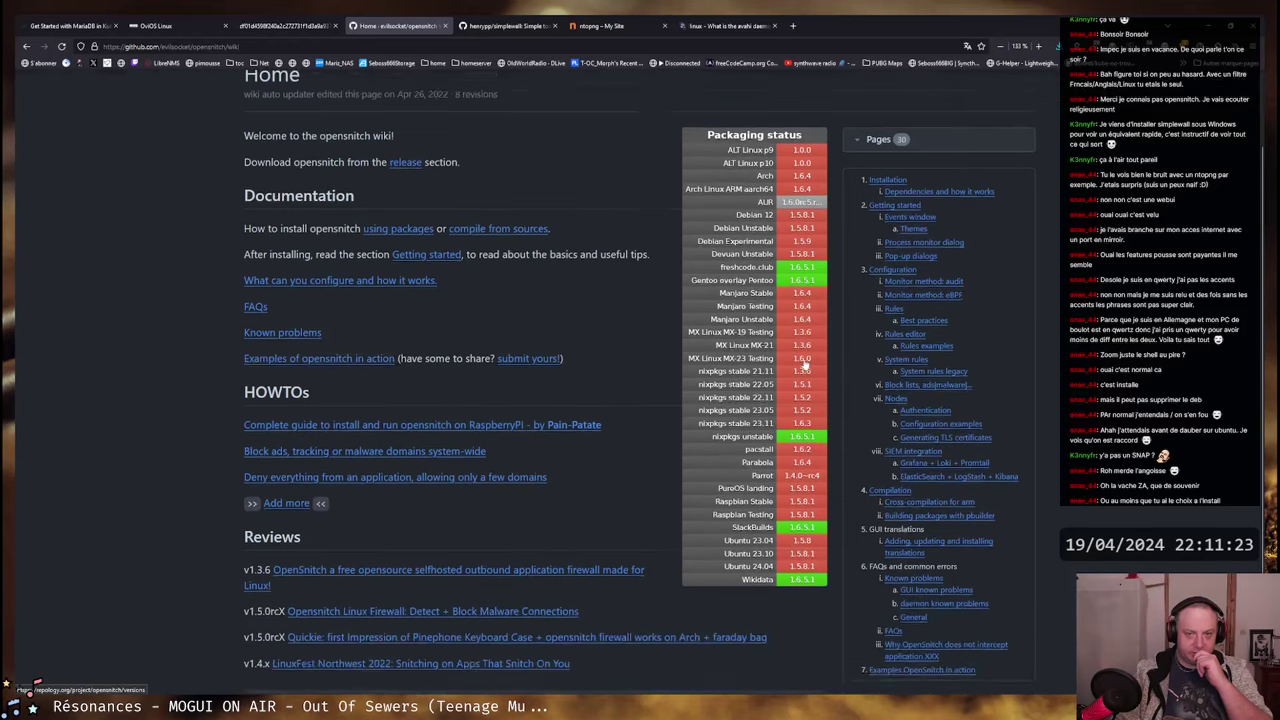
scroll(805, 367, "down", 1)
scroll(802, 340, "up", 1)
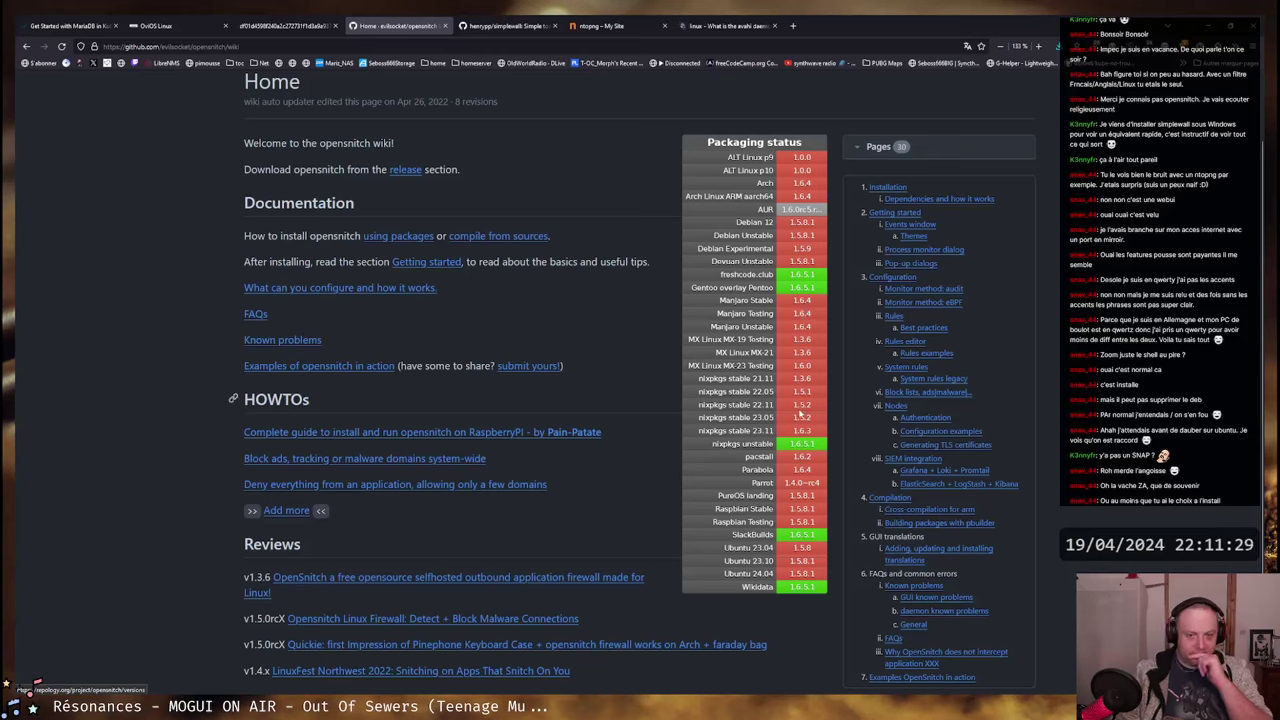
key("ctrl+a")
left_click(757, 564)
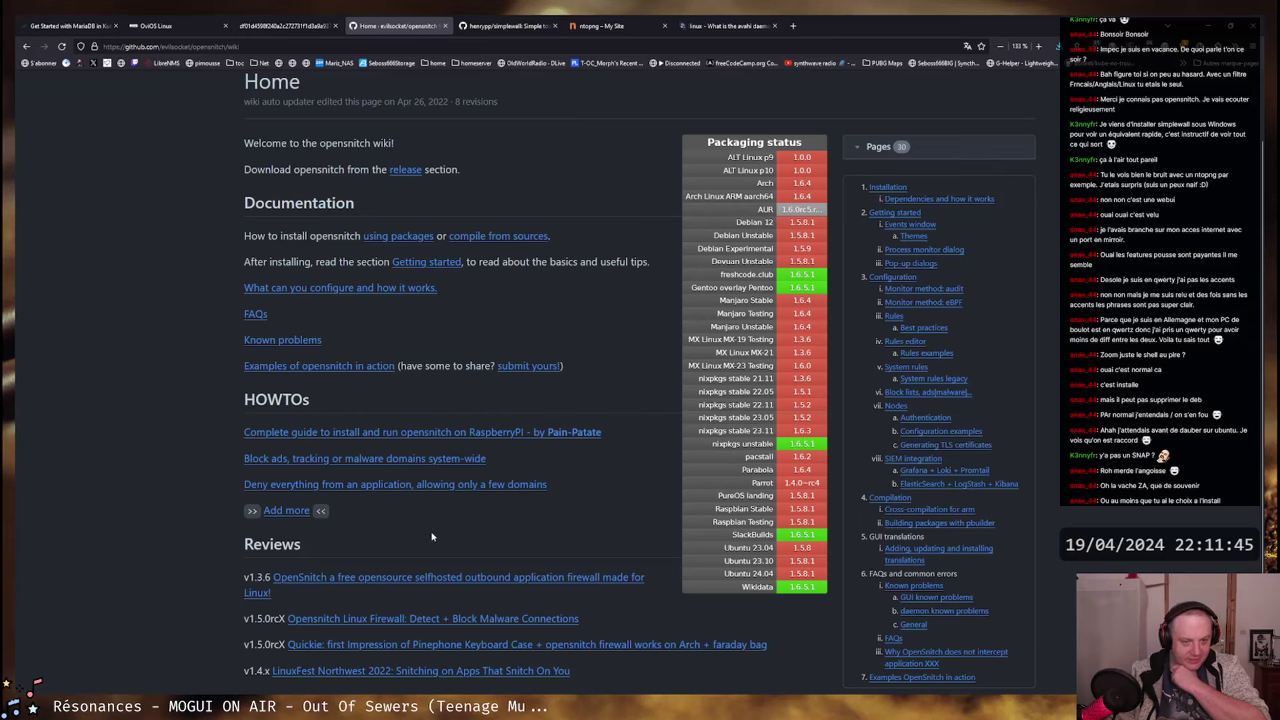
scroll(431, 530, "down", 2)
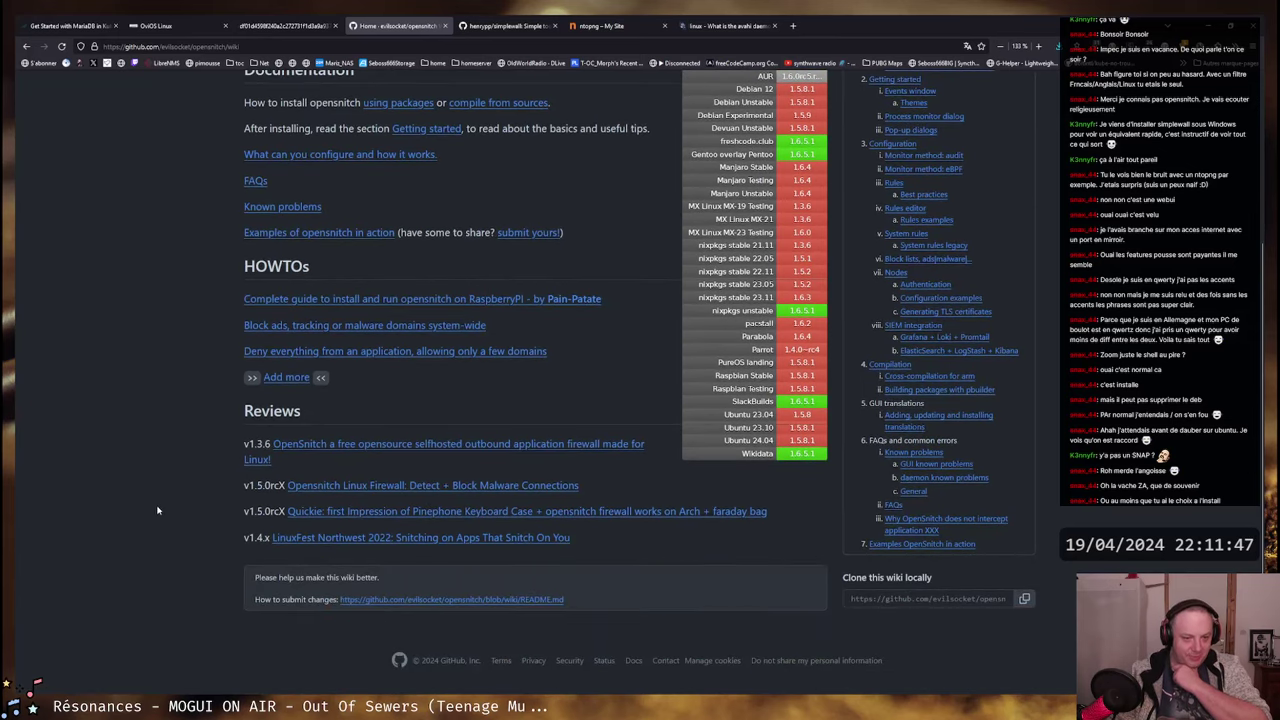
scroll(198, 578, "up", 3)
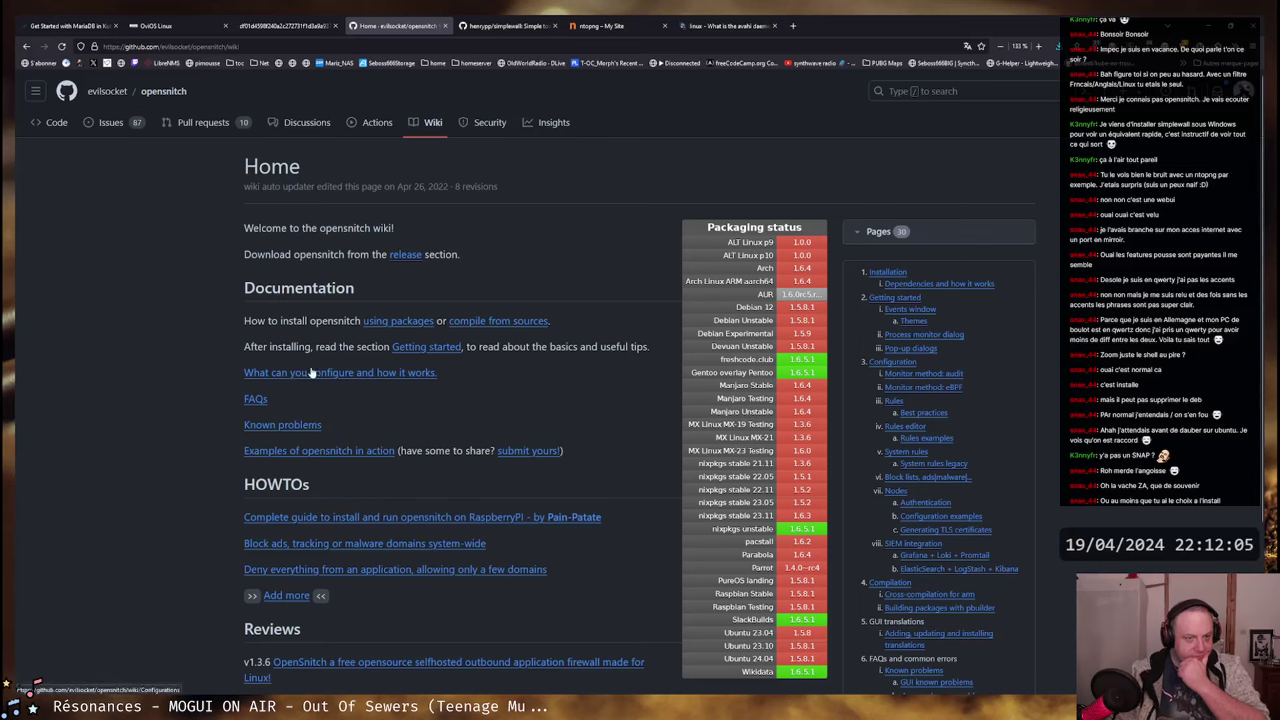
middle_click(436, 347)
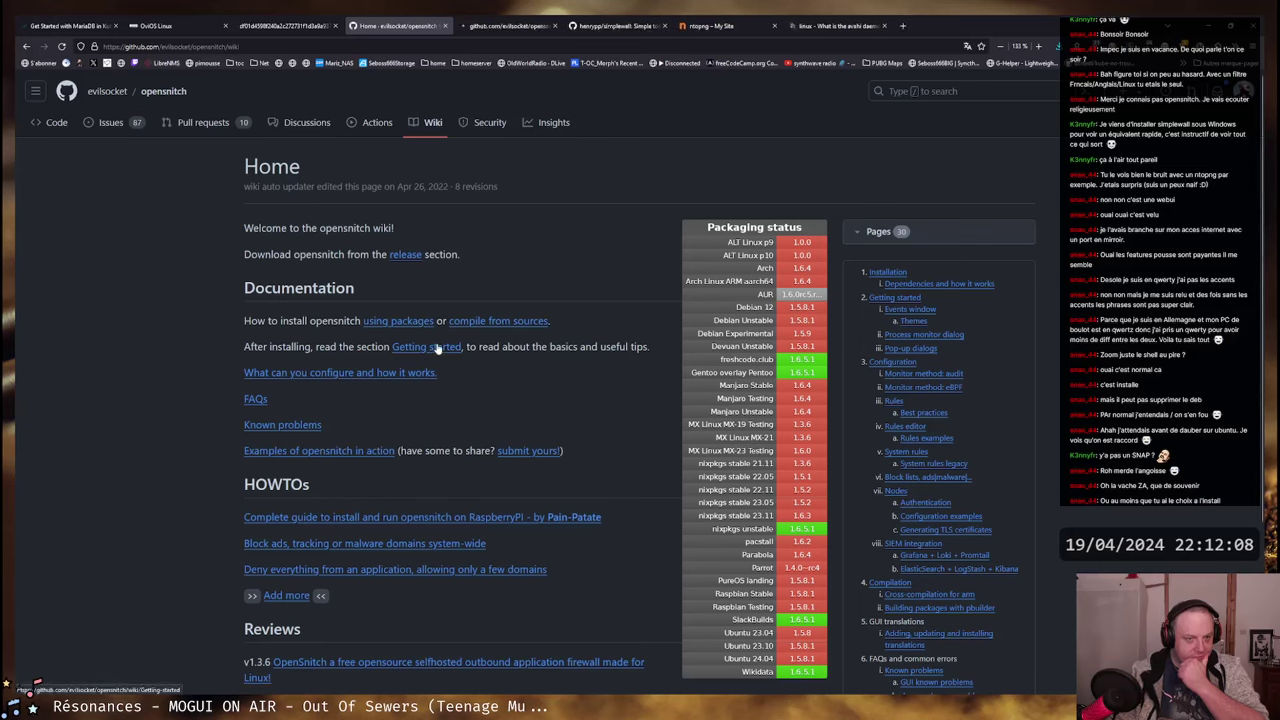
- On the Getting started tab, highlight the paragraph on intercepting connections and default actions
left_click(508, 26)
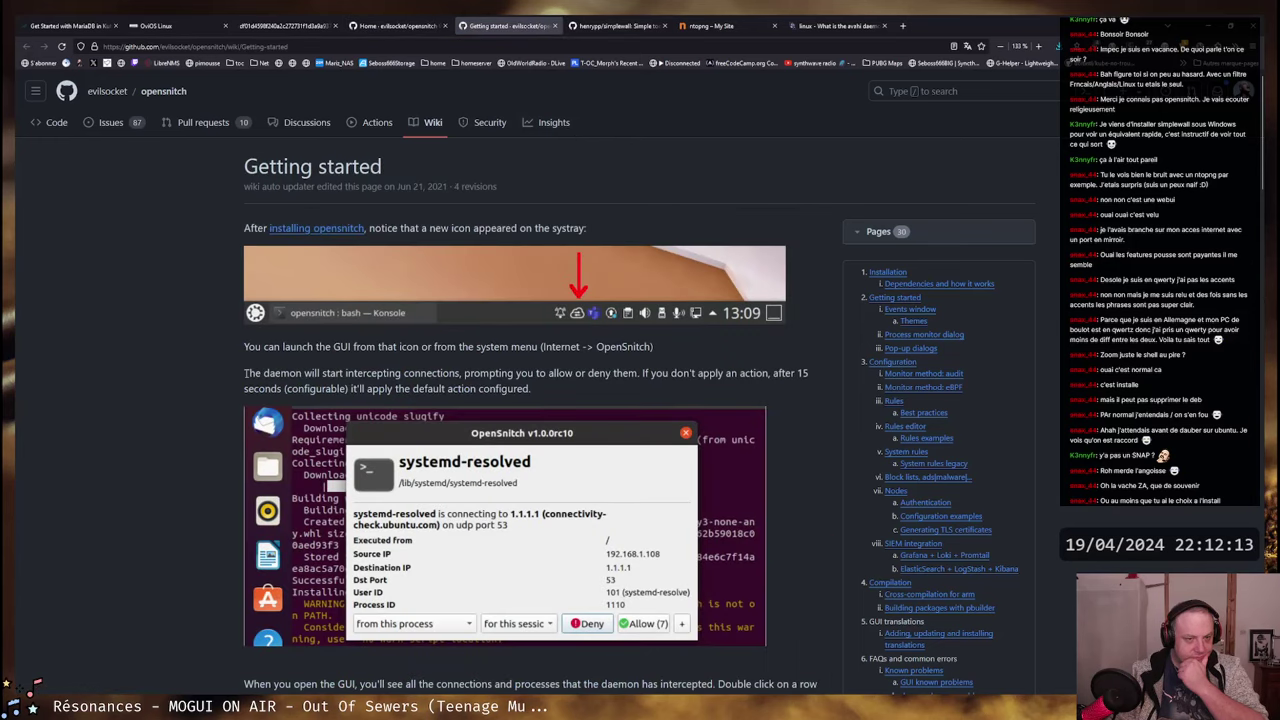
left_click_drag(245, 373, 793, 372)
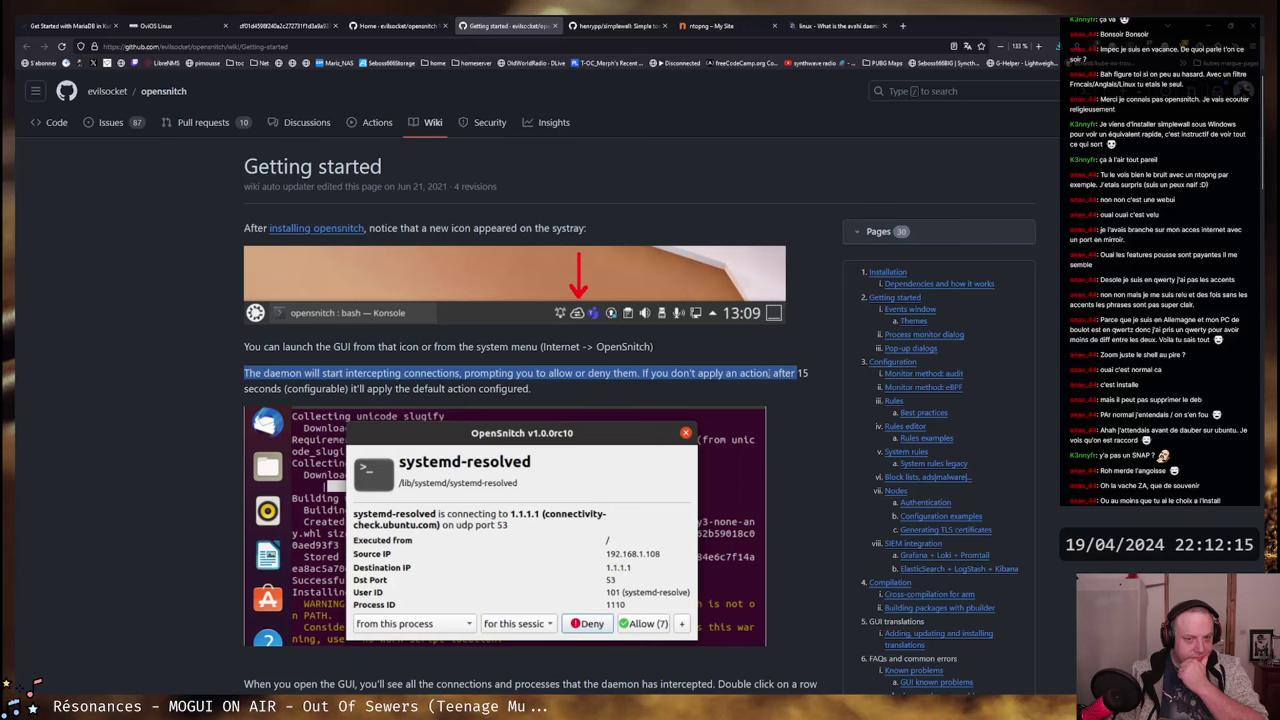
left_click_drag(612, 373, 800, 373)
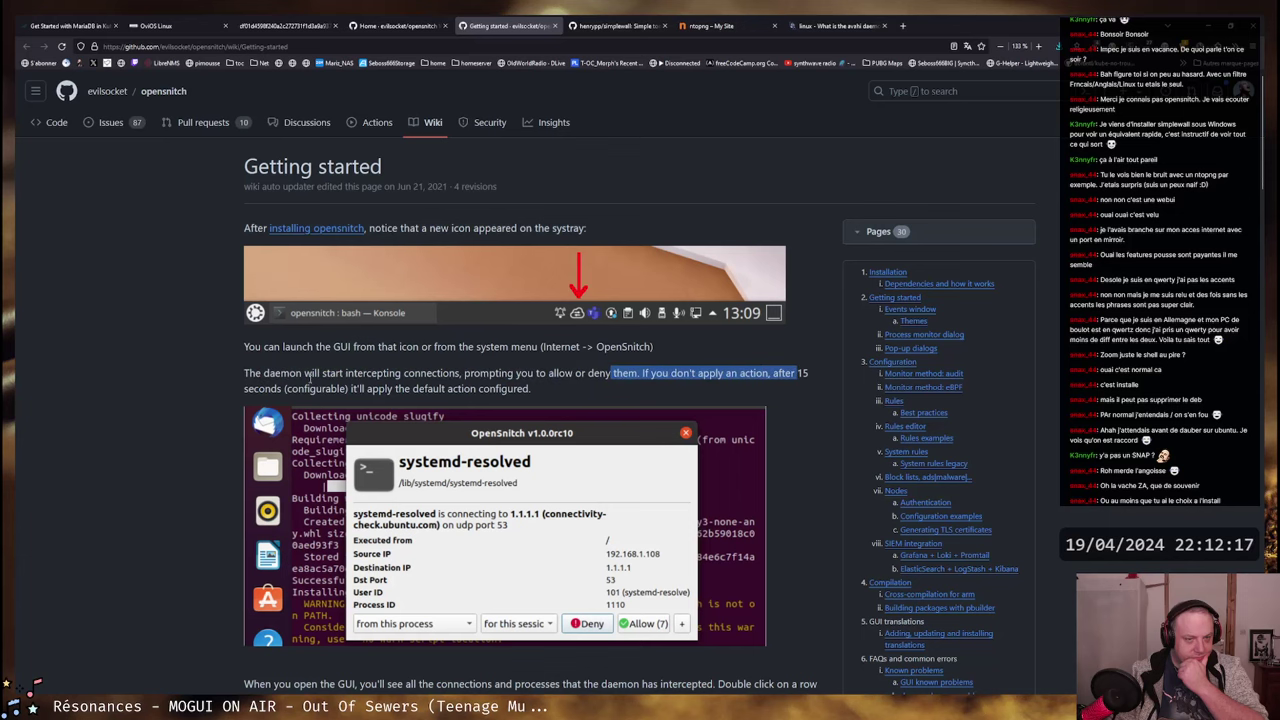
left_click_drag(250, 388, 490, 388)
left_click(490, 388)
scroll(557, 381, "down", 5)
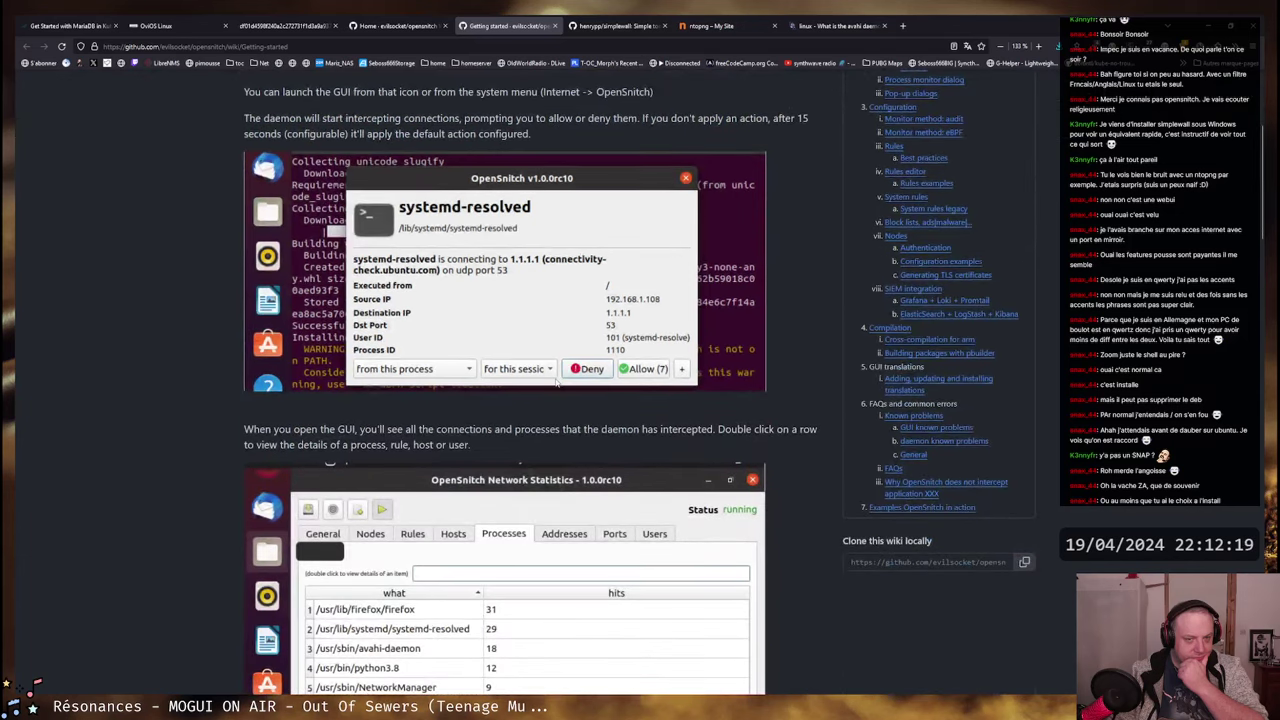
scroll(557, 381, "down", 5)
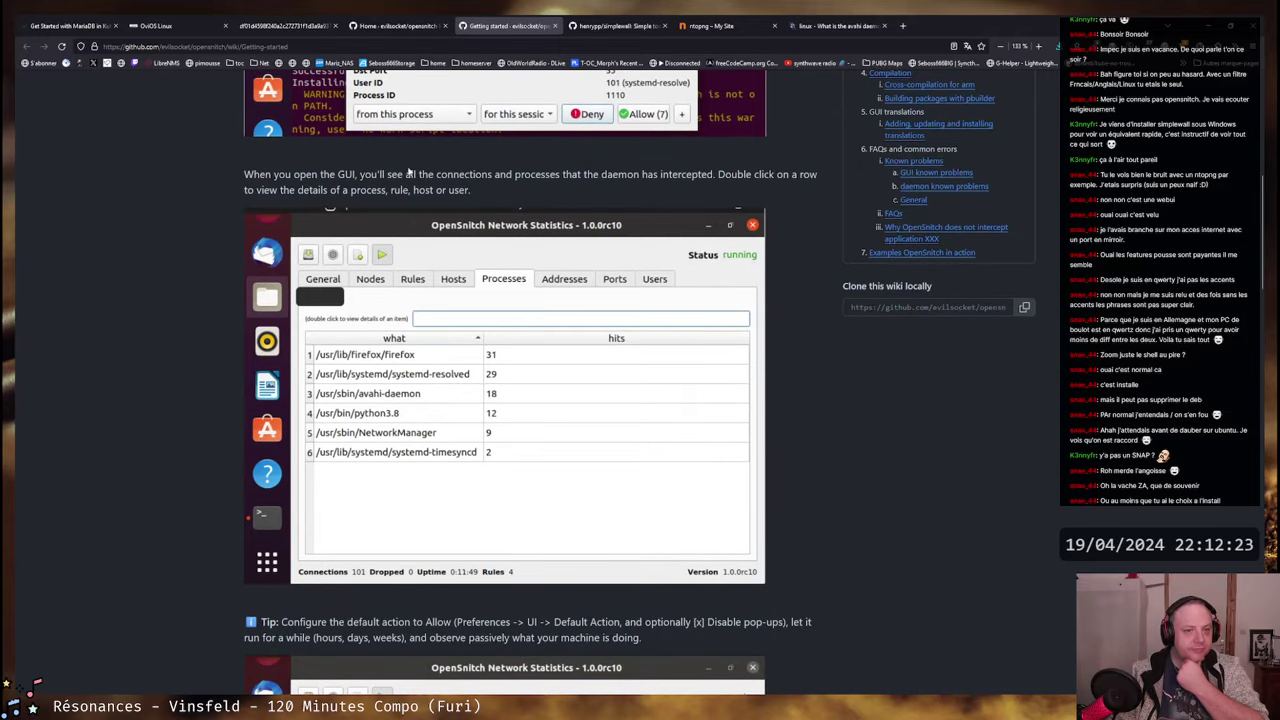
- Highlight the lines on viewing intercepted connections, row details, and the default-to-Allow tip
left_click_drag(358, 174, 797, 174)
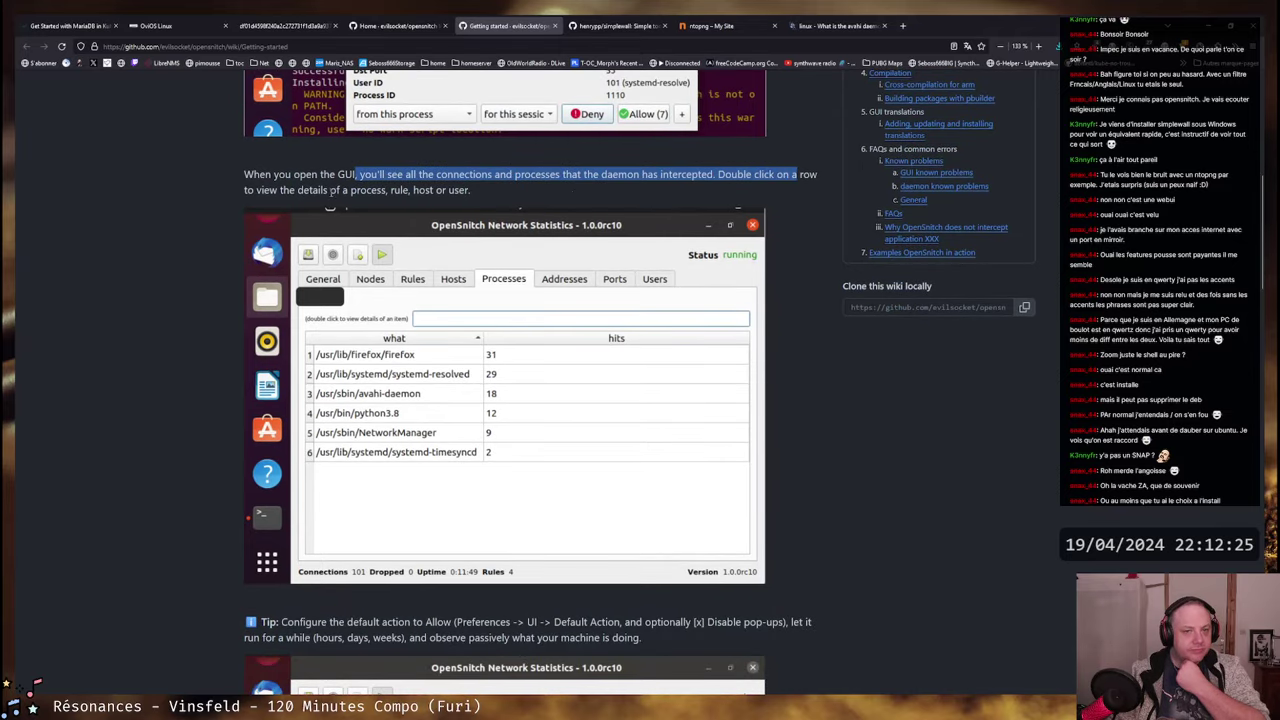
left_click_drag(248, 190, 446, 190)
left_click(446, 190)
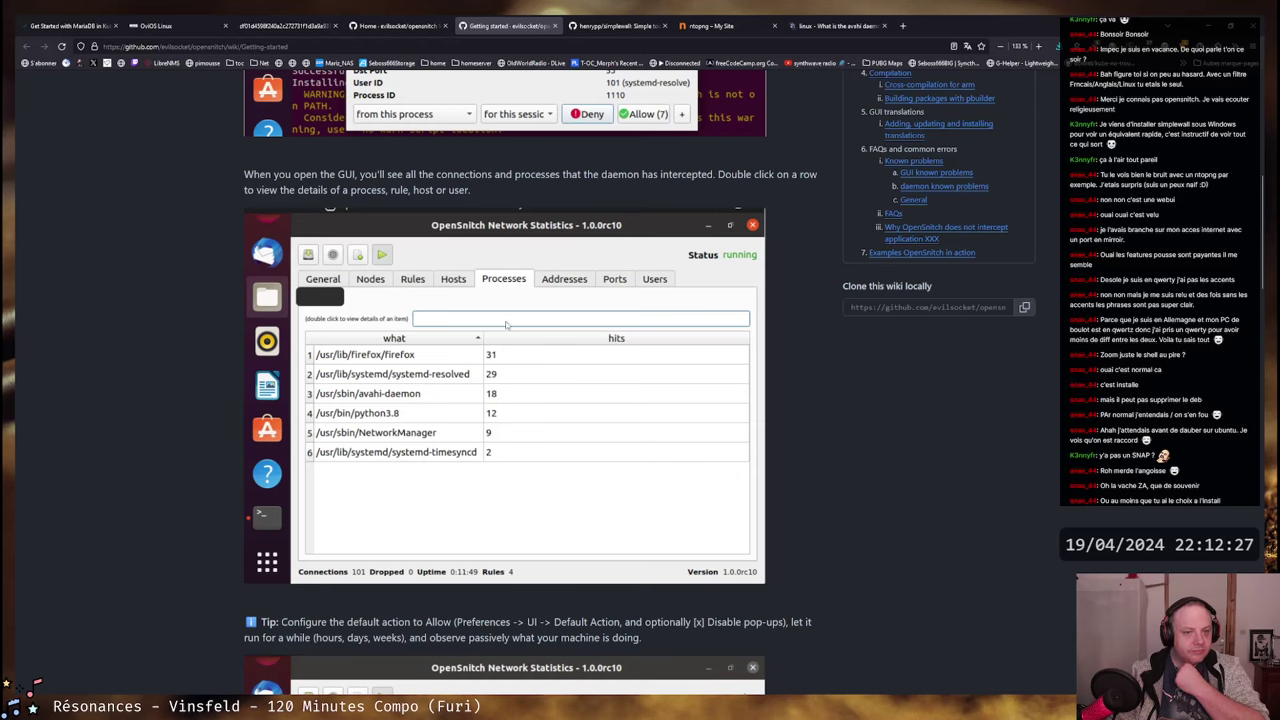
scroll(506, 324, "down", 3)
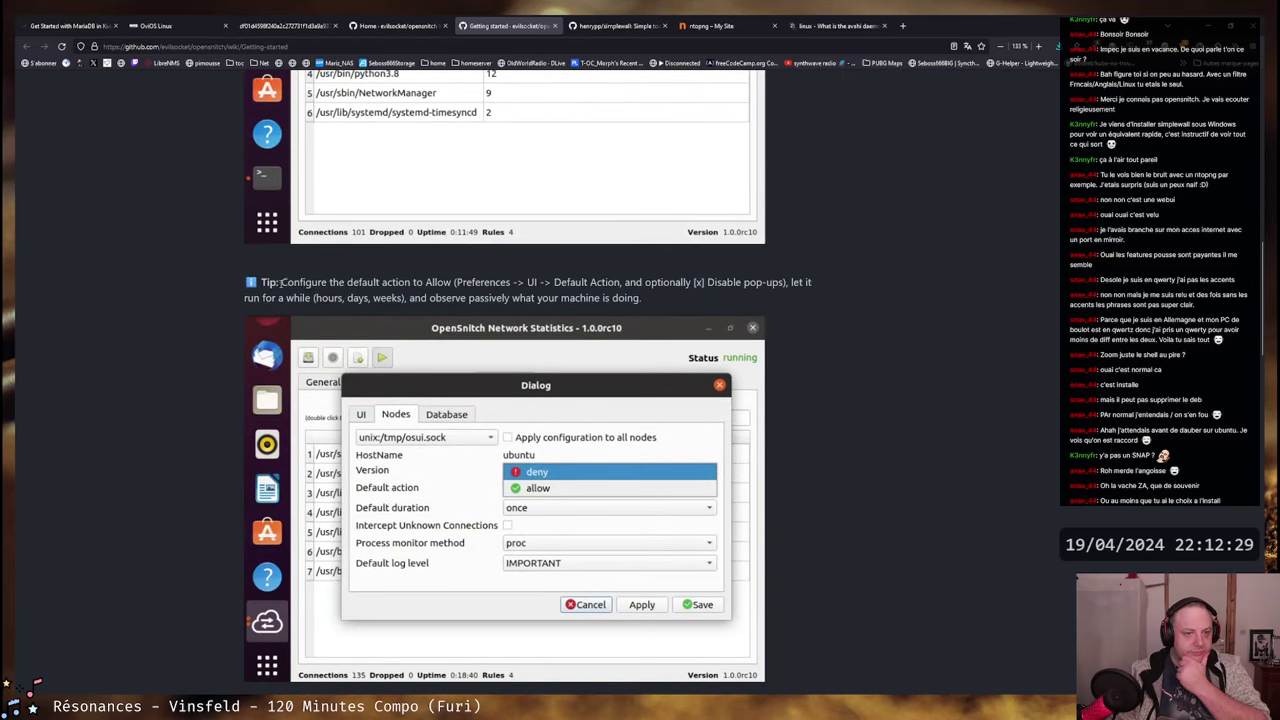
left_click_drag(280, 282, 803, 282)
left_click(803, 282)
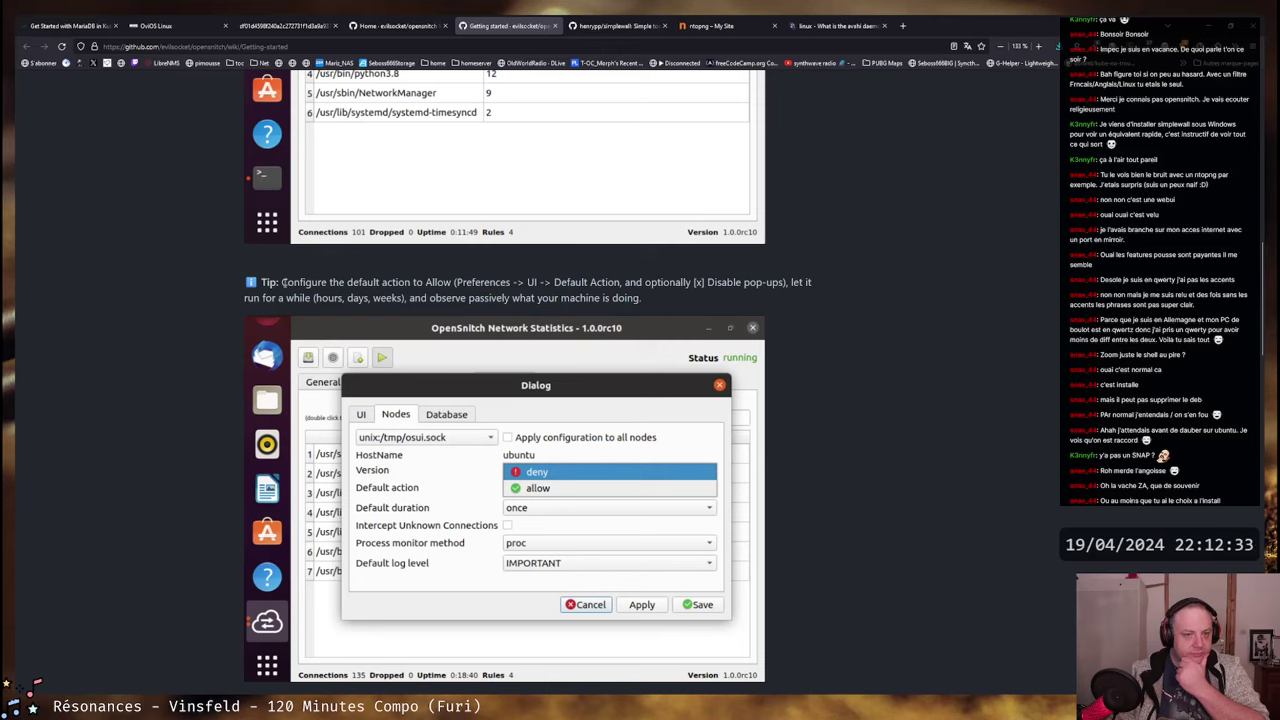
left_click_drag(251, 300, 628, 299)
left_click(640, 298)
- Highlight the two advantages and temporary rules note, then return to the Ubuntu VM
scroll(435, 490, "down", 3)
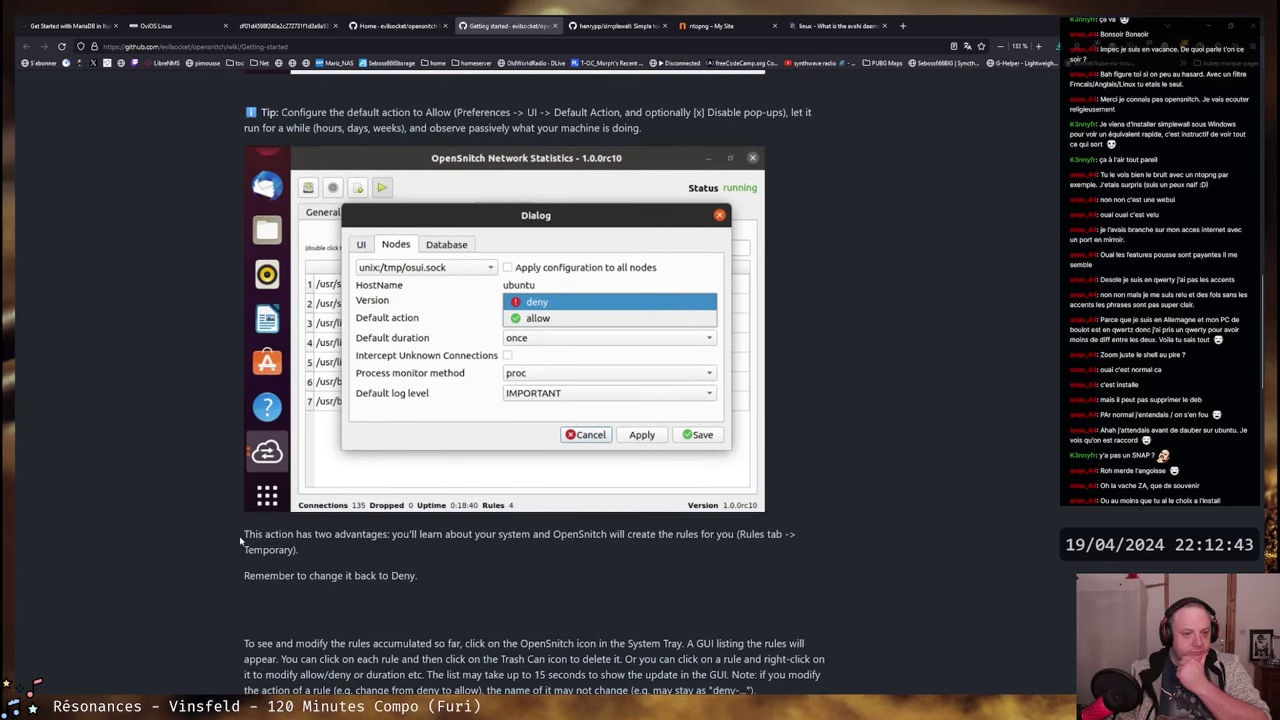
left_click_drag(250, 538, 784, 535)
left_click_drag(468, 537, 298, 550)
left_click(329, 544)
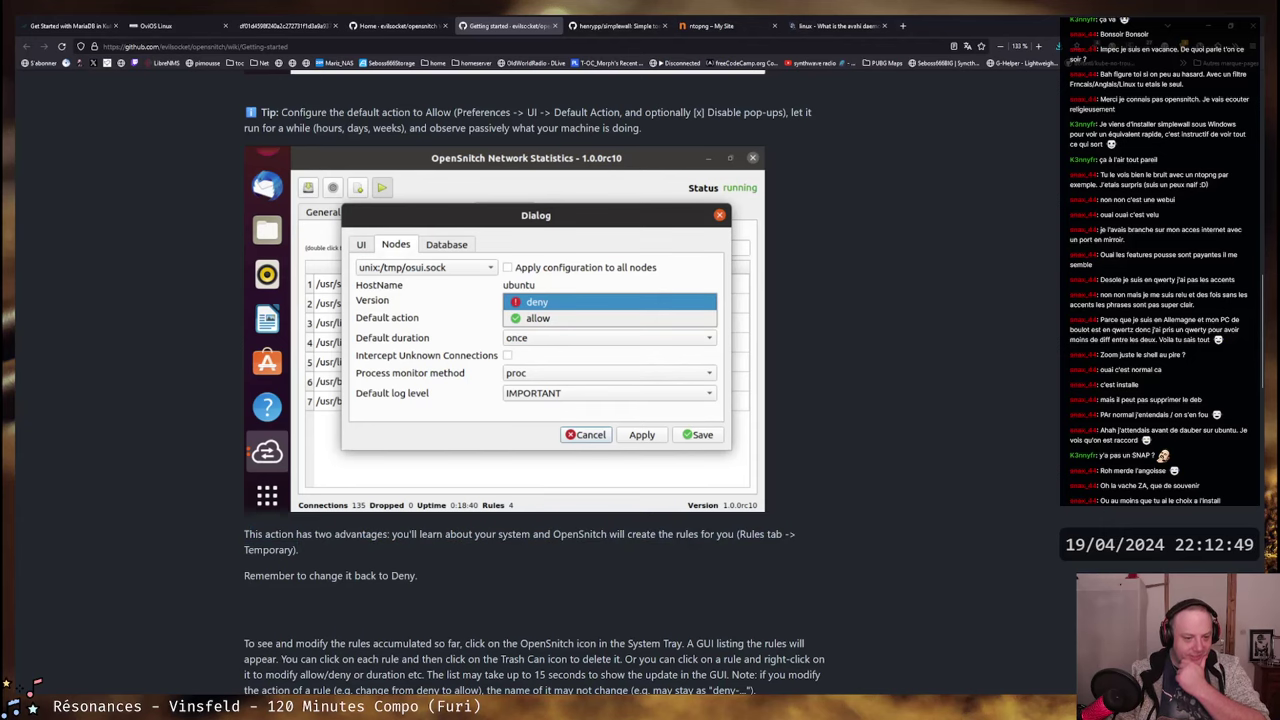
key("alt+Tab")
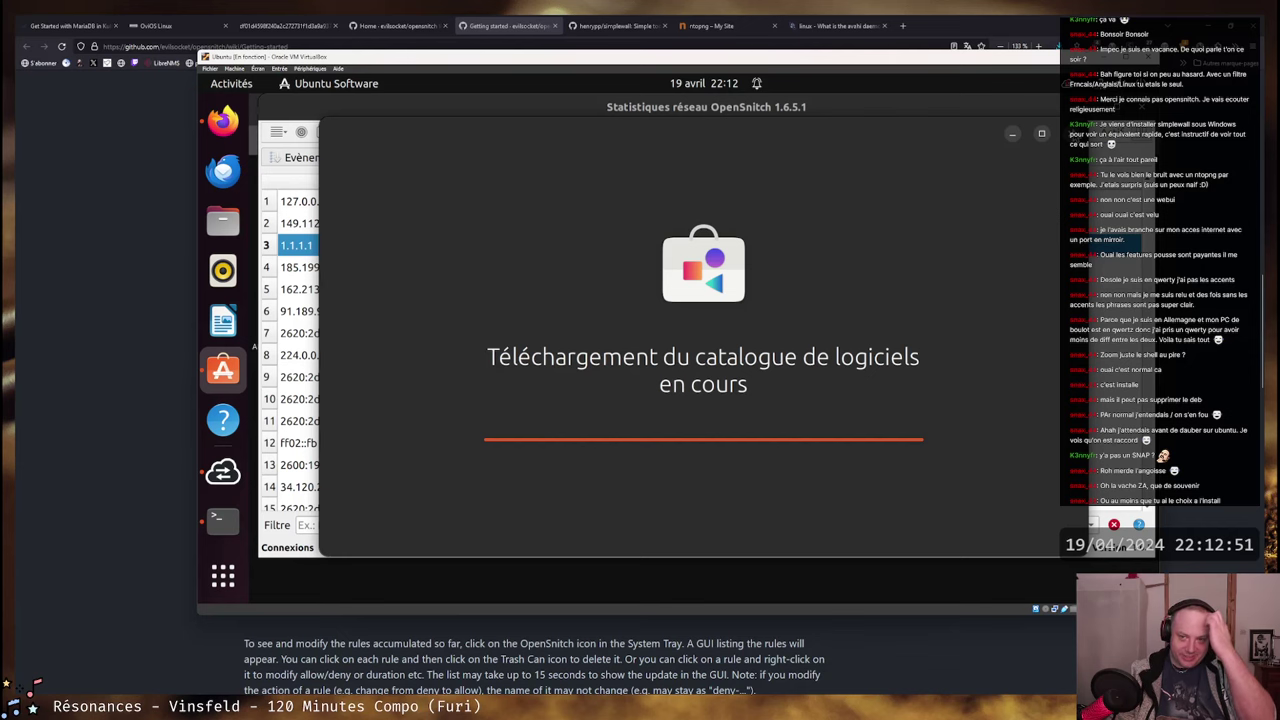
- Close Ubuntu Software and view OpenSnitch connections per application and by port
left_click_drag(766, 122, 816, 190)
left_click(1049, 188)
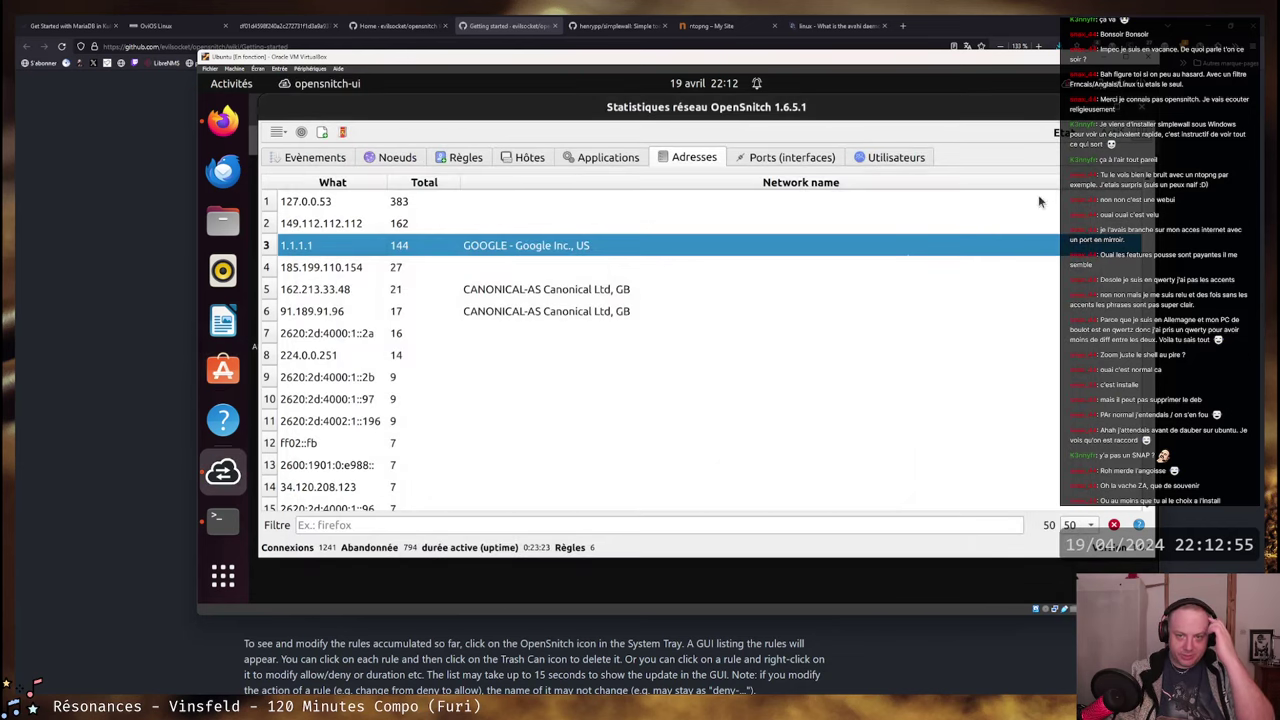
left_click(607, 157)
left_click(795, 158)
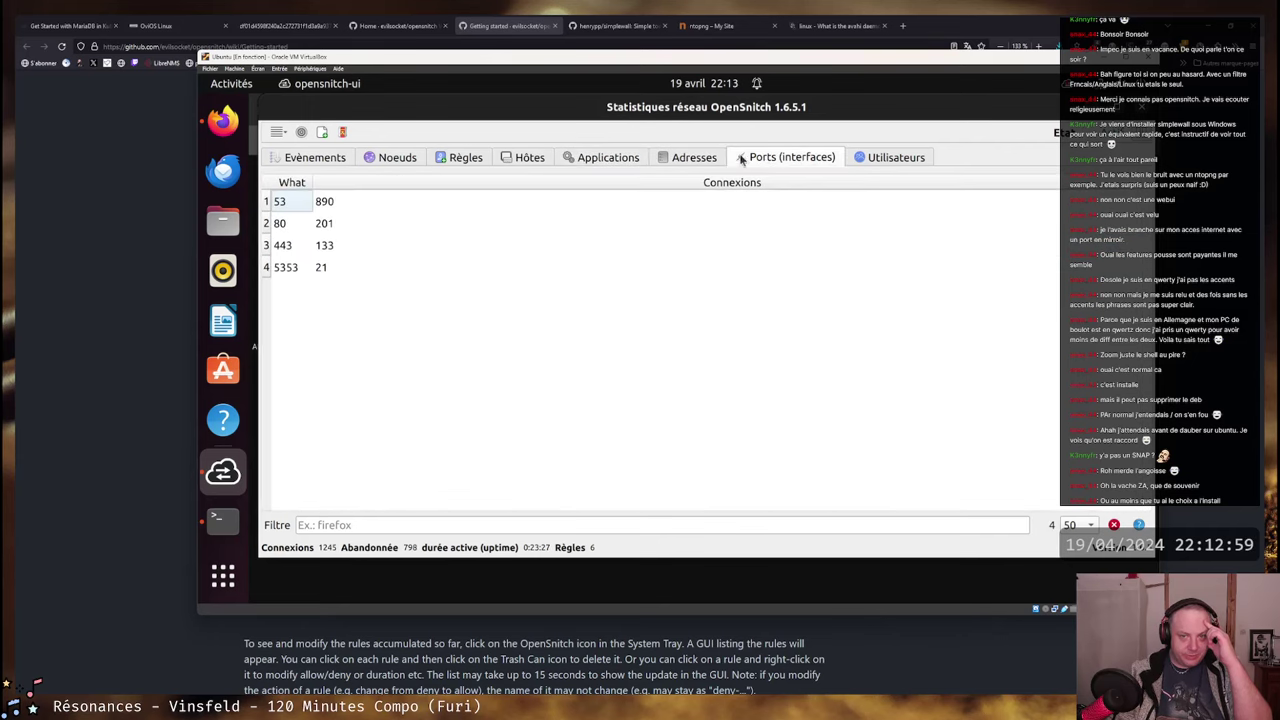
- In OpenSnitch preferences, set the default action to Autoriser and disable pop-ups
left_click(278, 133)
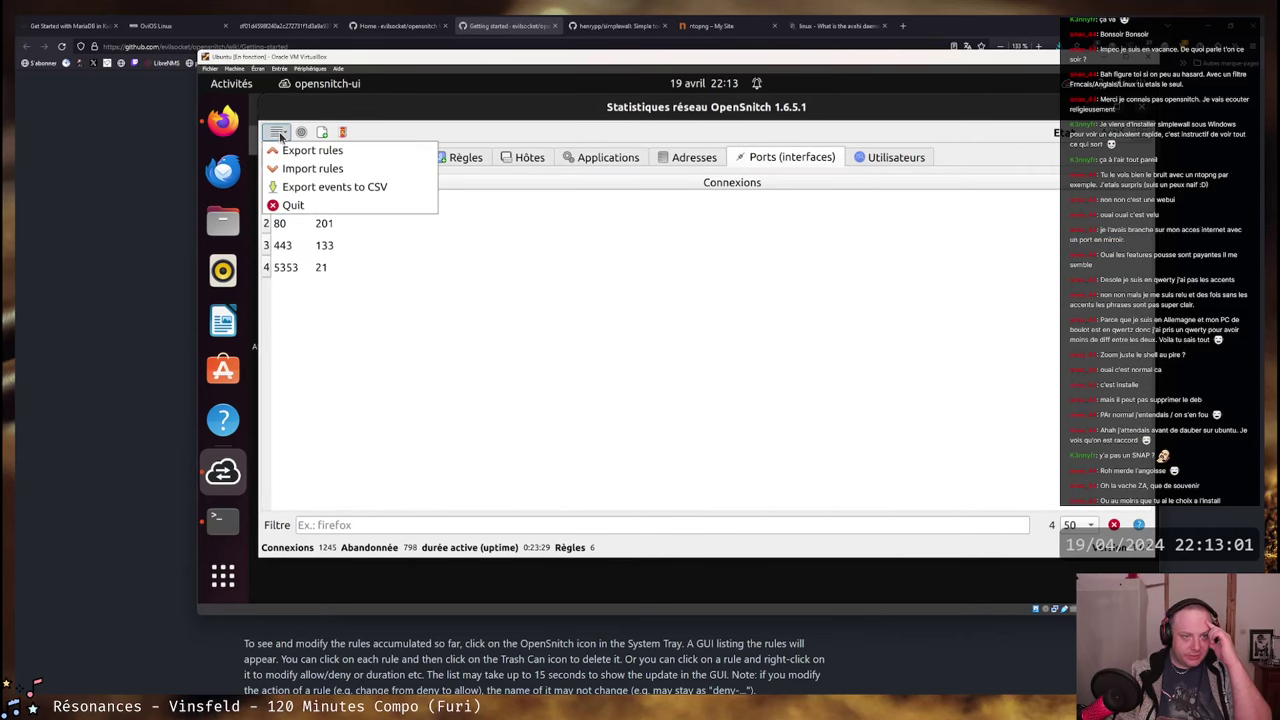
left_click(301, 132)
left_click(301, 132)
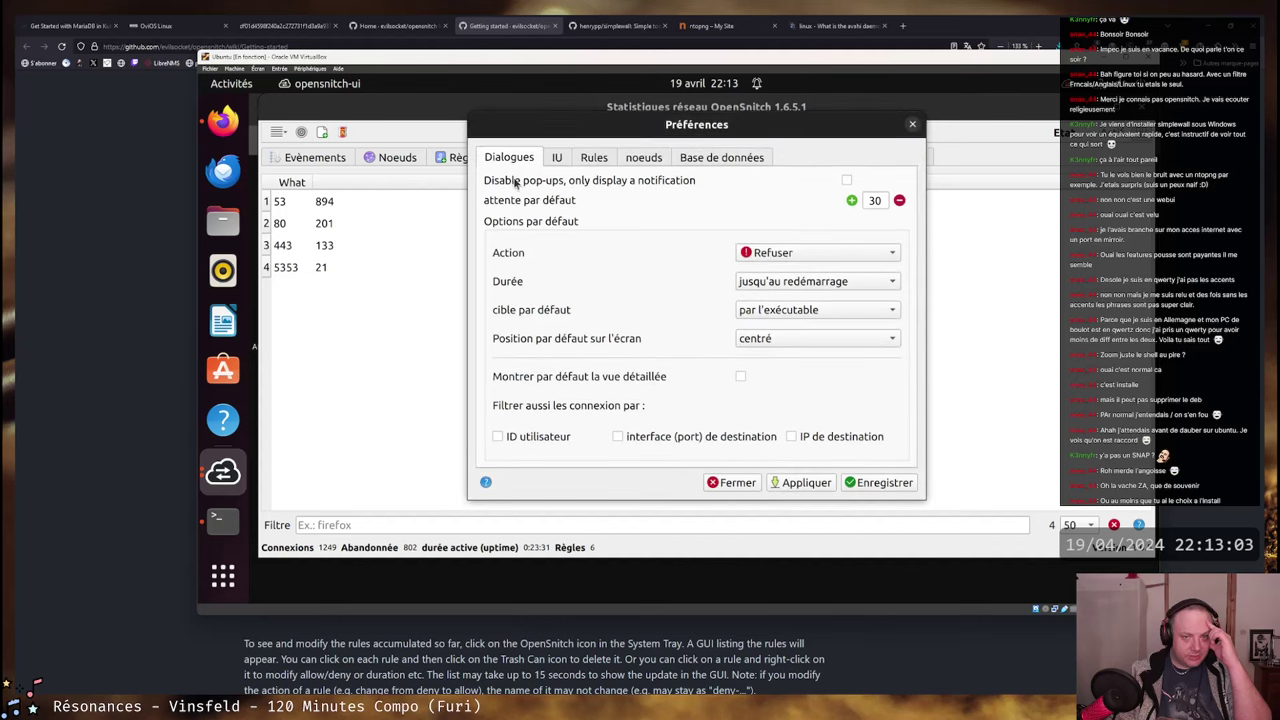
left_click(790, 255)
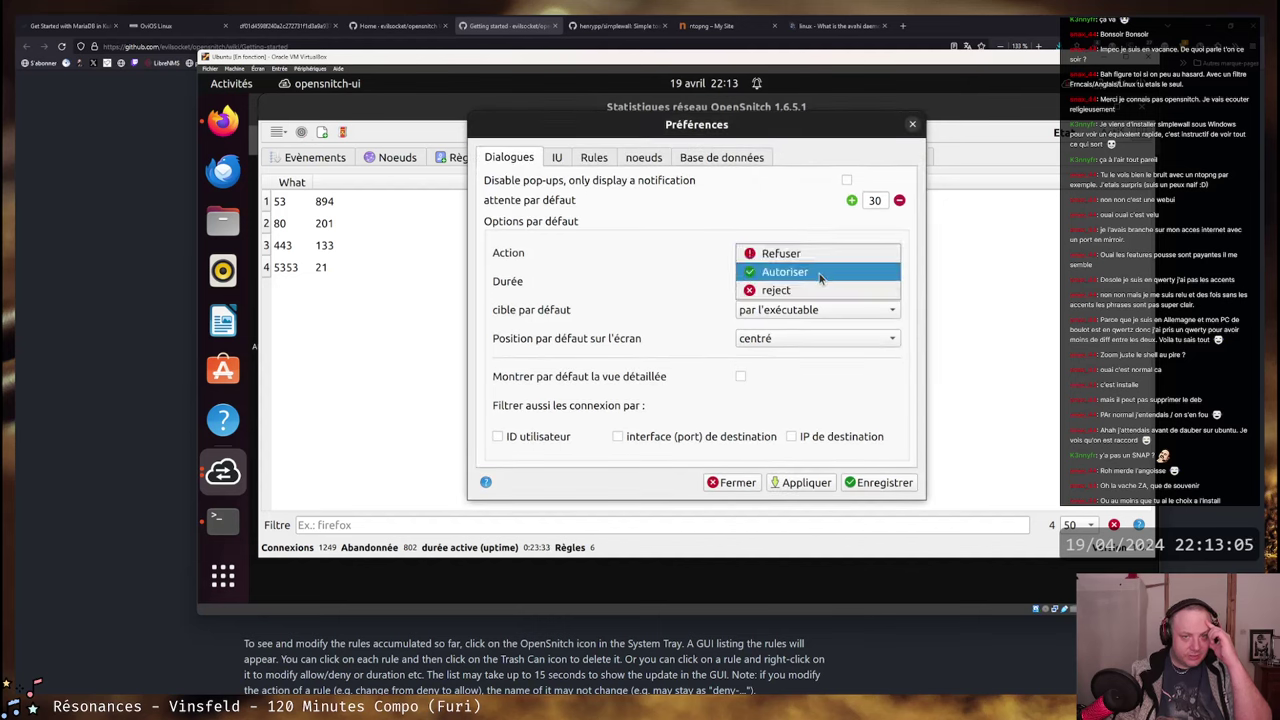
left_click(816, 274)
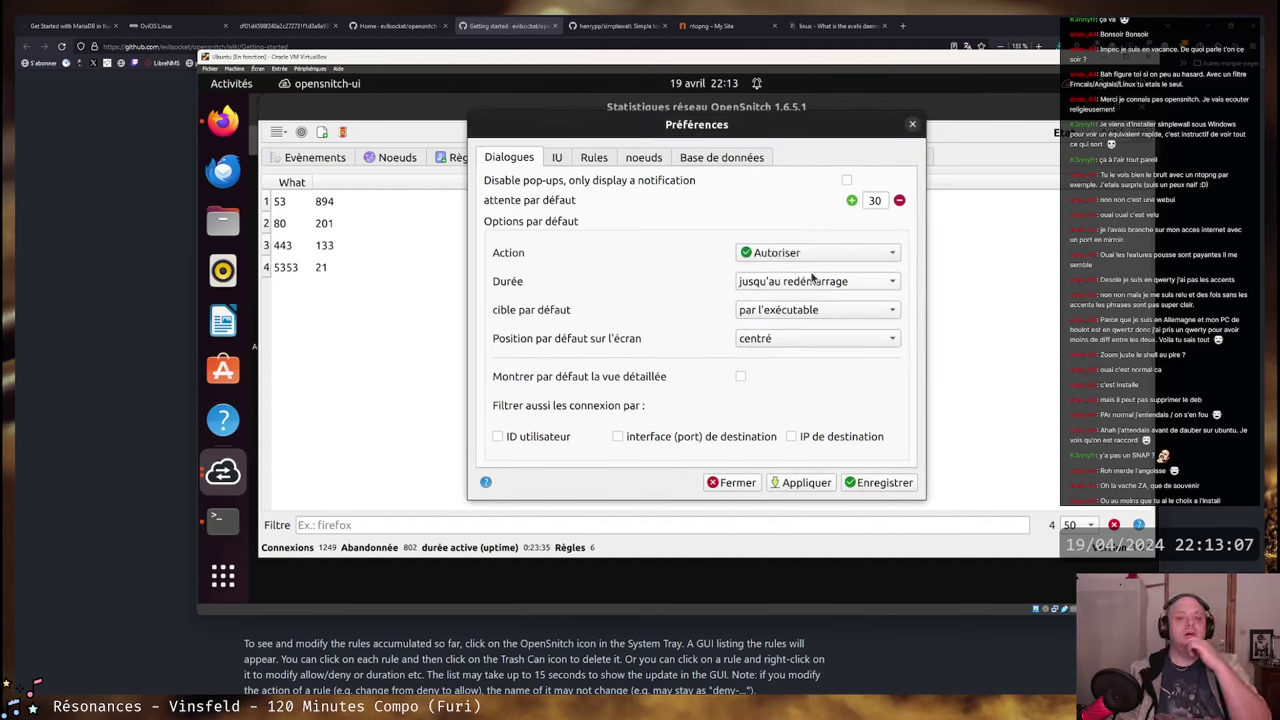
left_click(846, 182)
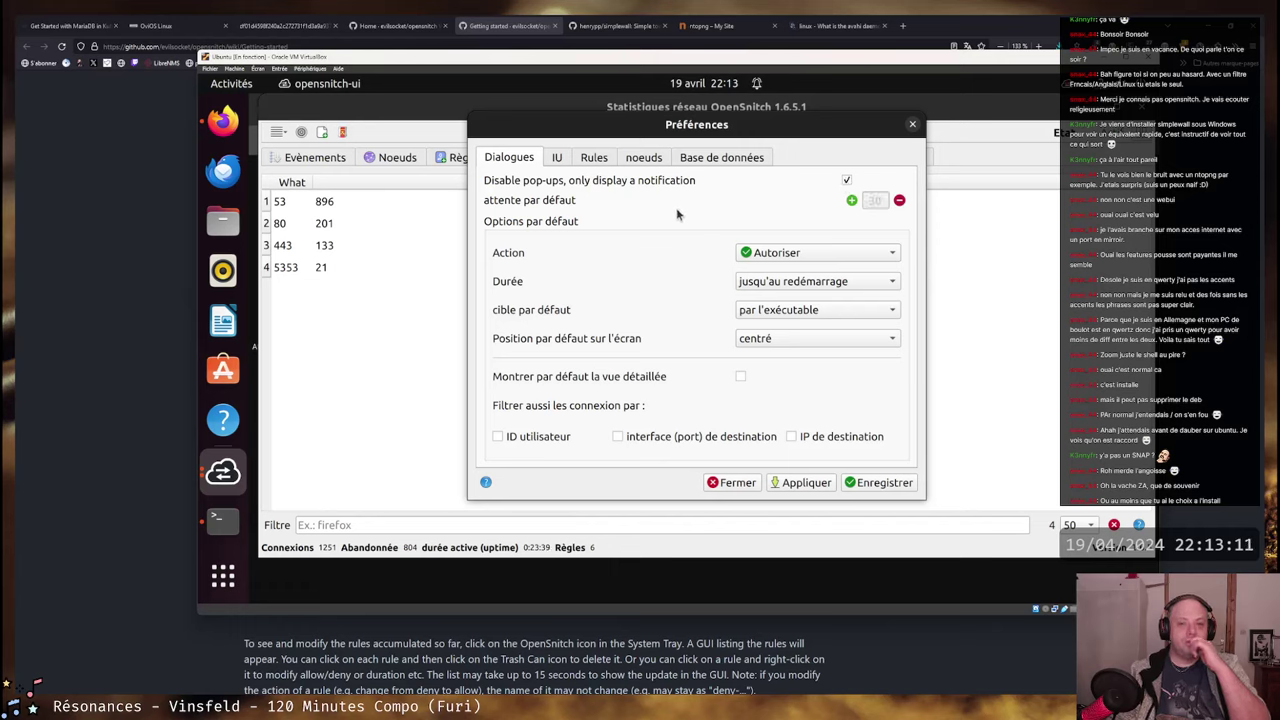
- Check the rule settings, then keep the default duration 'jusqu'au redémarrage'
left_click(594, 158)
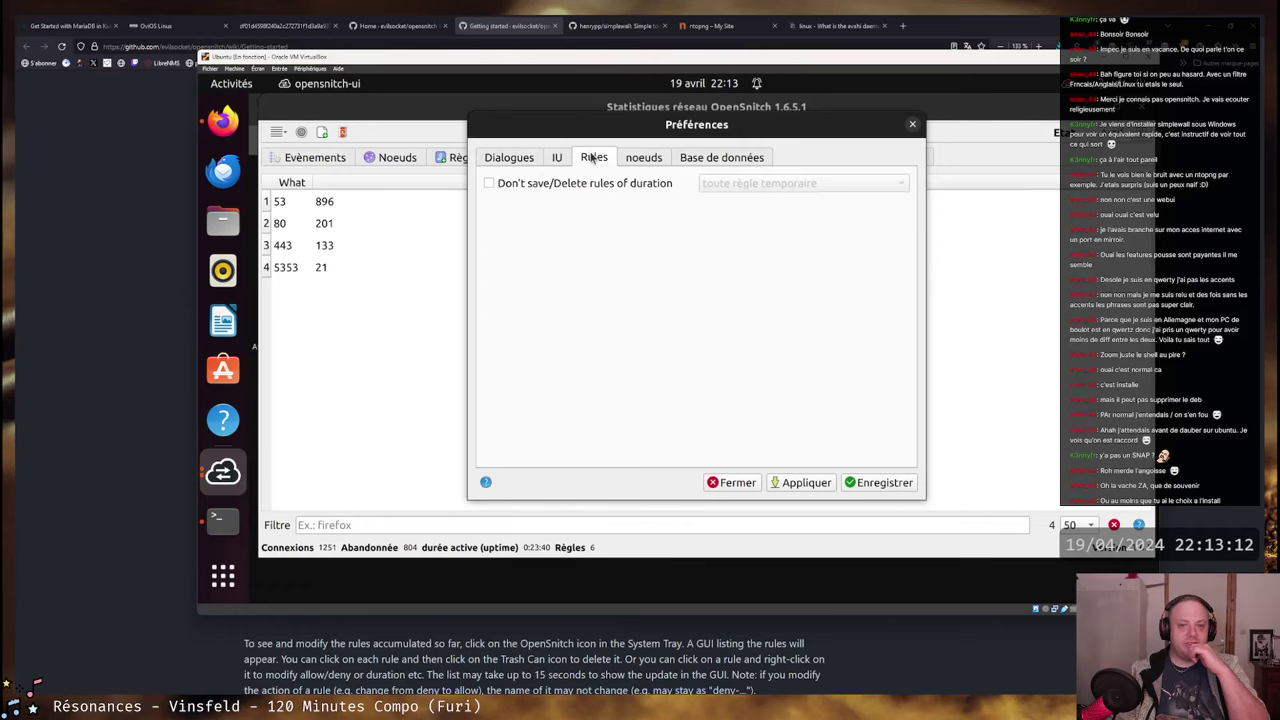
left_click(519, 162)
left_click(582, 162)
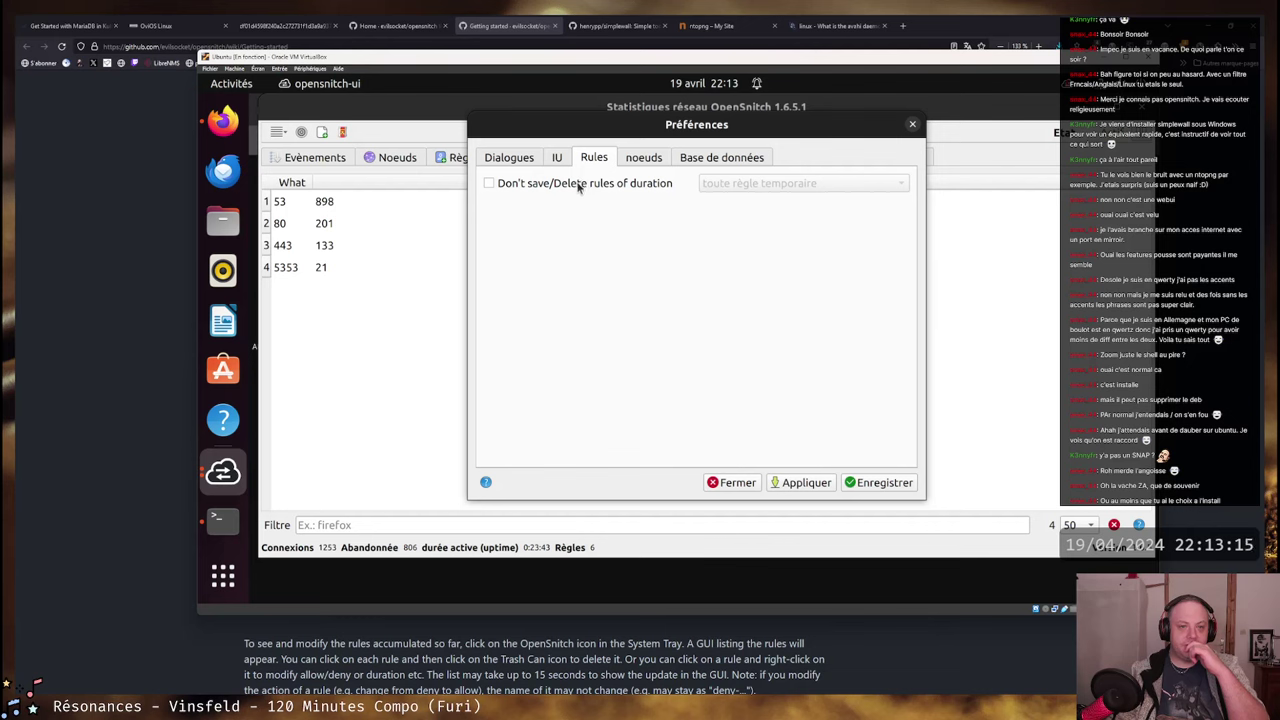
left_click(505, 162)
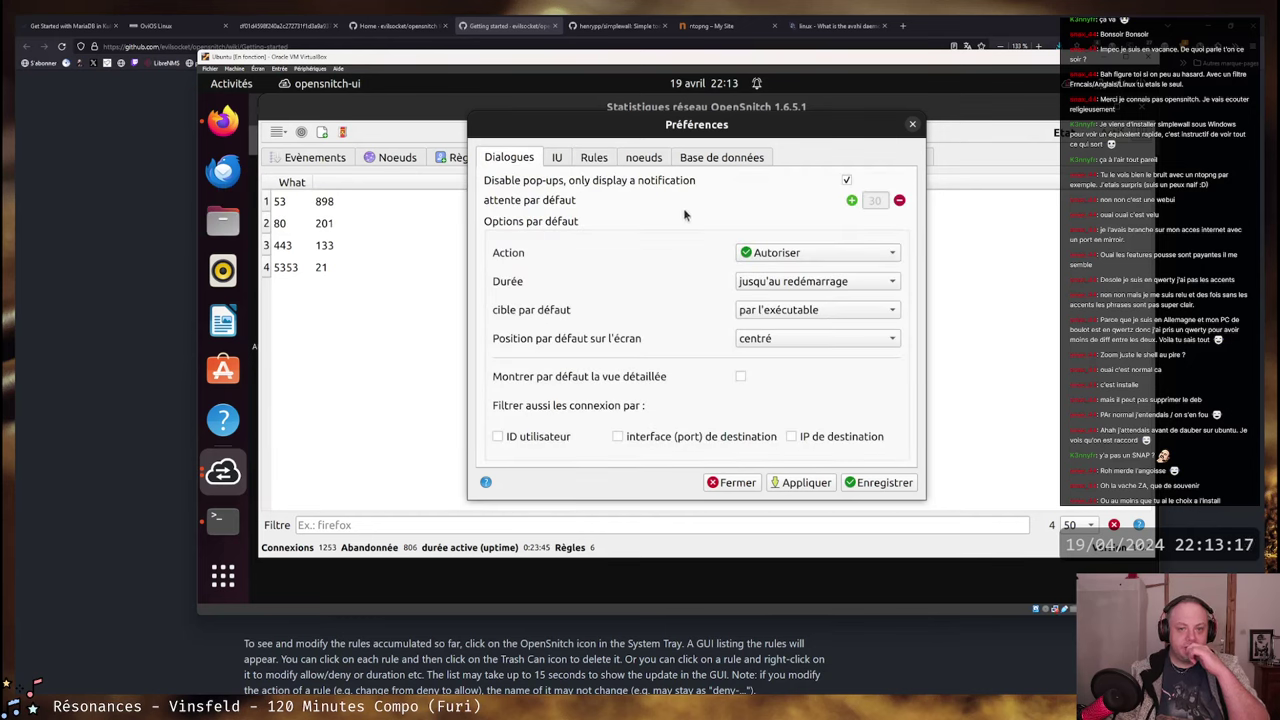
left_click(799, 283)
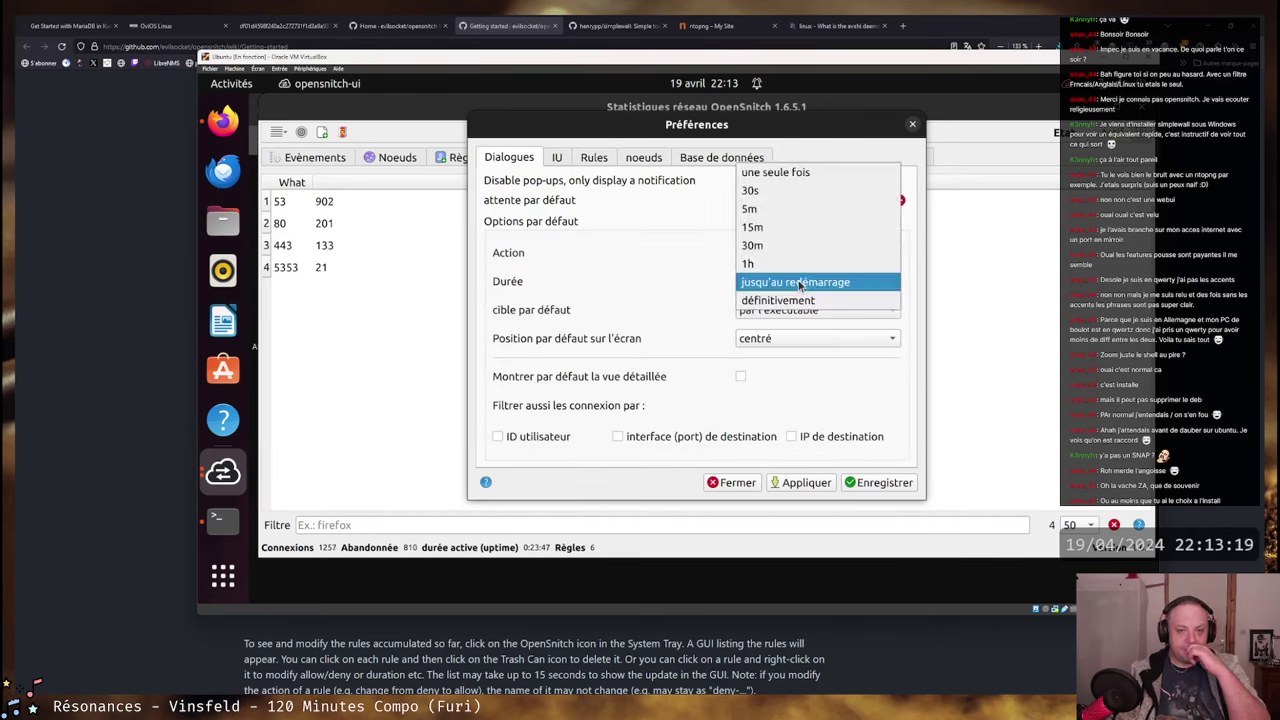
left_click(619, 278)
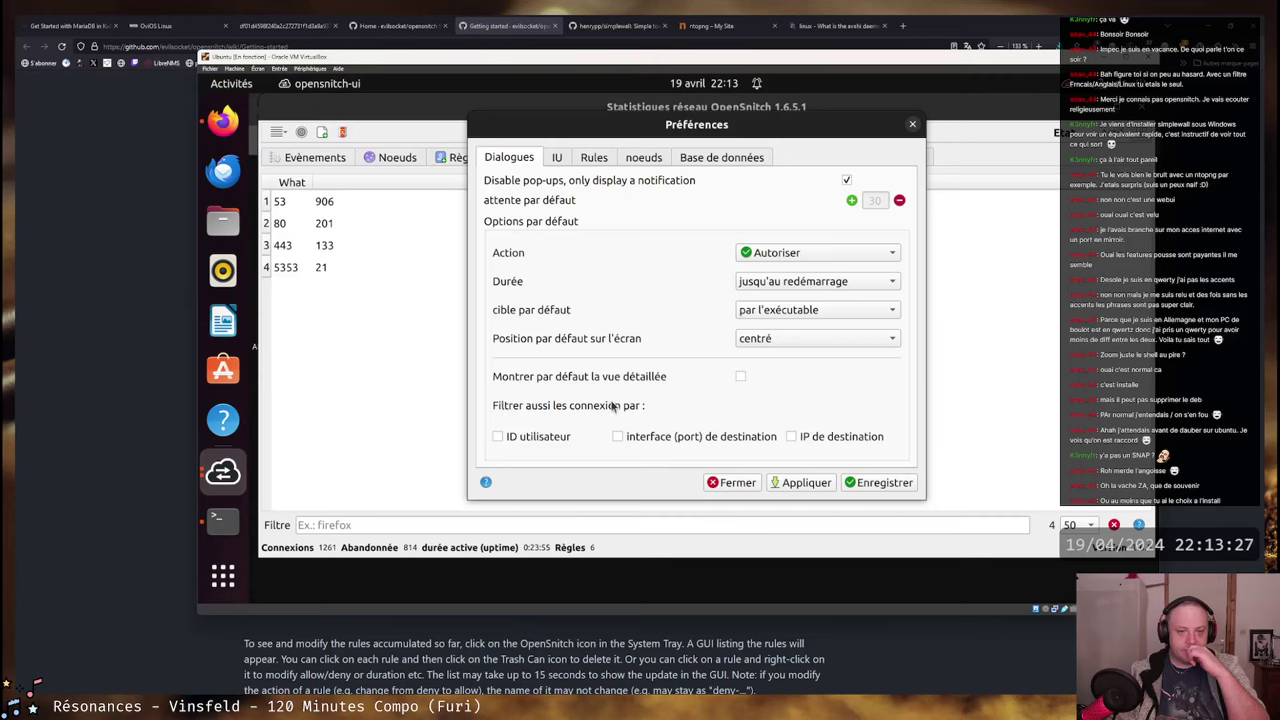
- Apply, acknowledge the certificates notice, save the preferences and close the statistics window
left_click(797, 485)
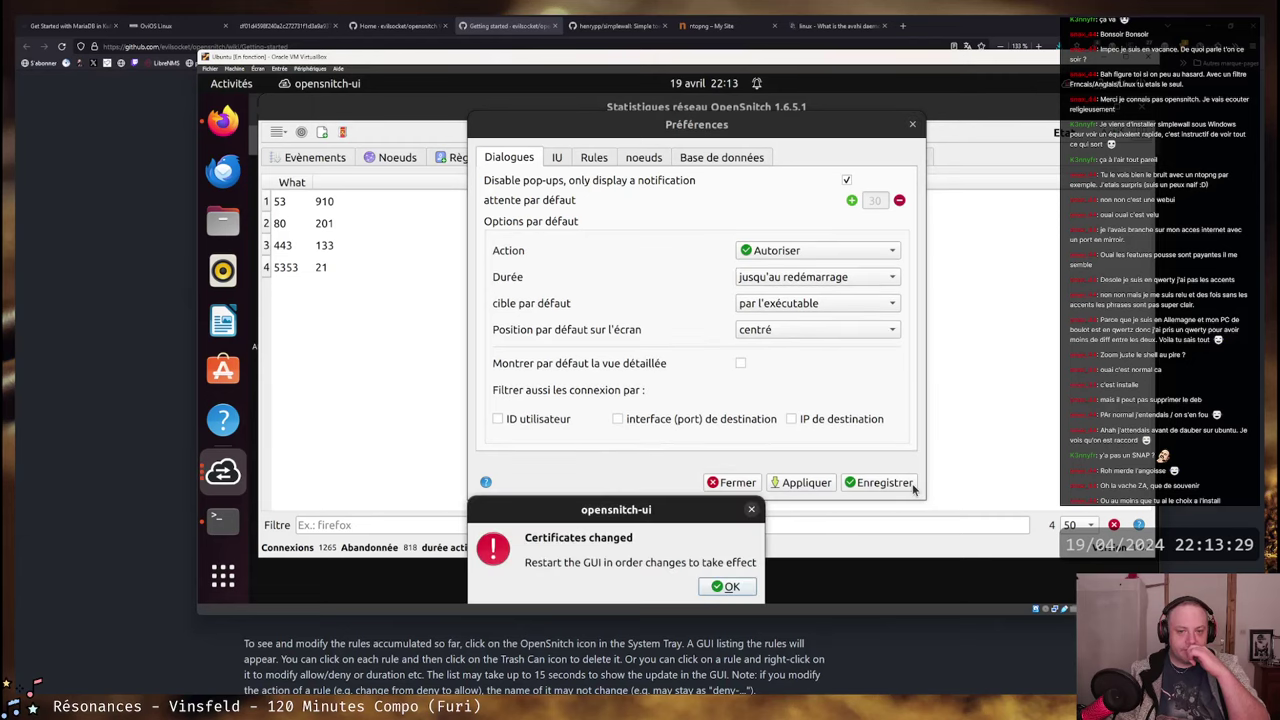
left_click(725, 587)
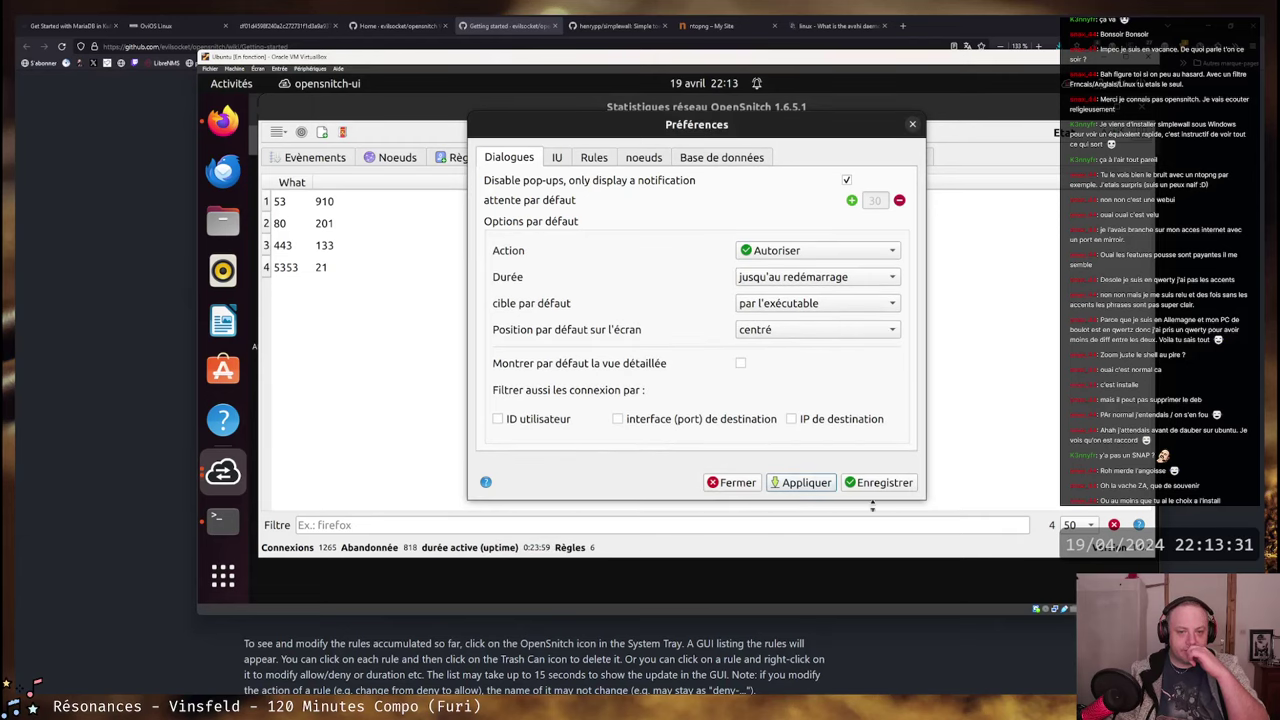
left_click(884, 484)
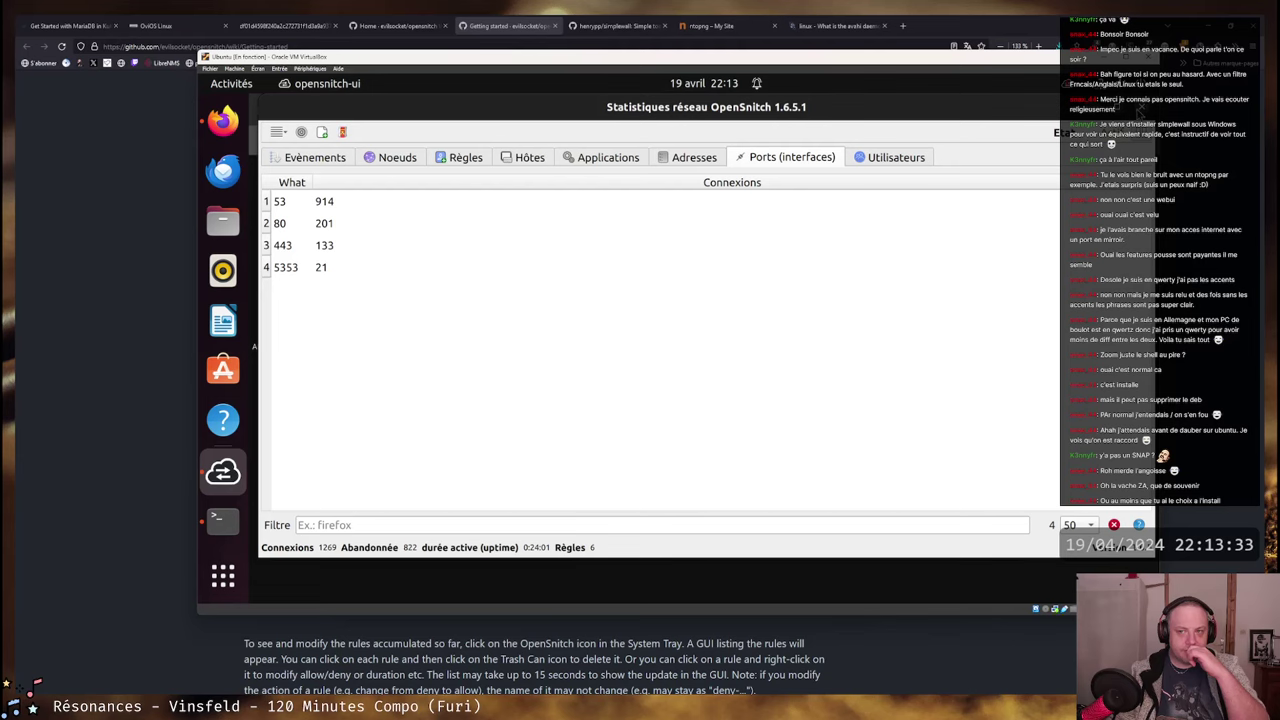
key("Escape")
- Quit OpenSnitch from the tray and relaunch it by searching 'opensnitch'
left_click(1058, 88)
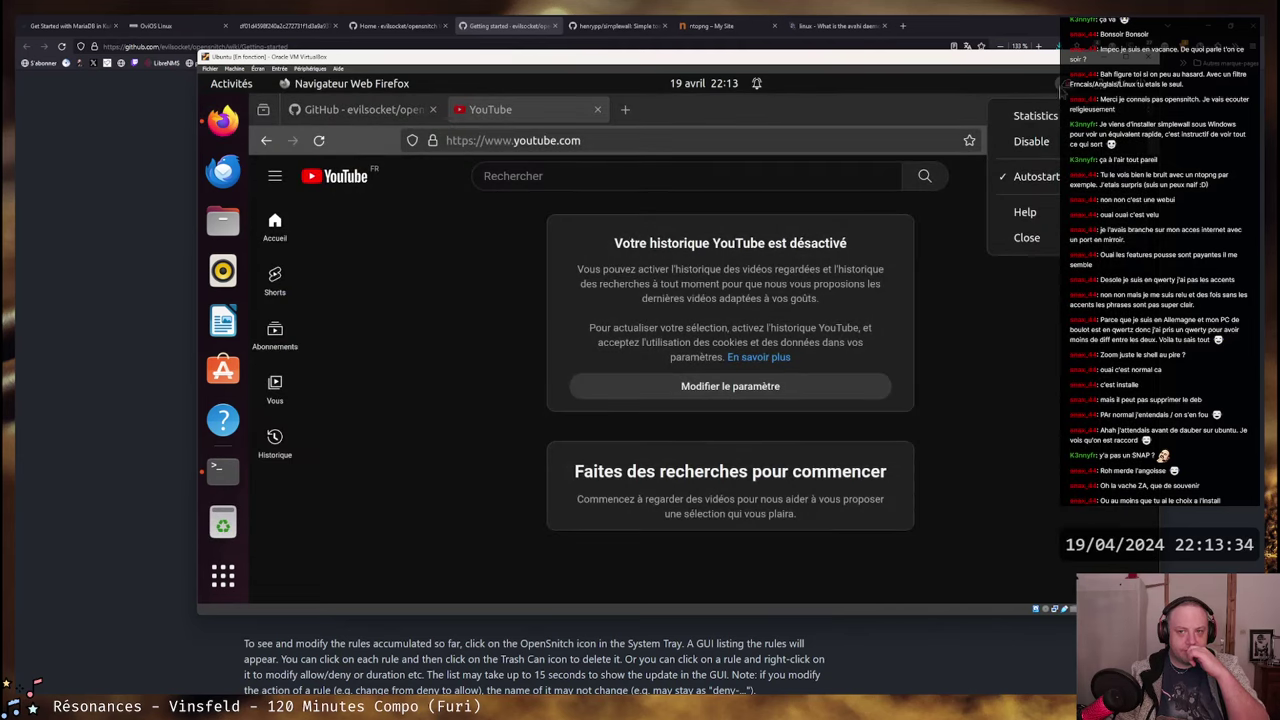
left_click(1048, 237)
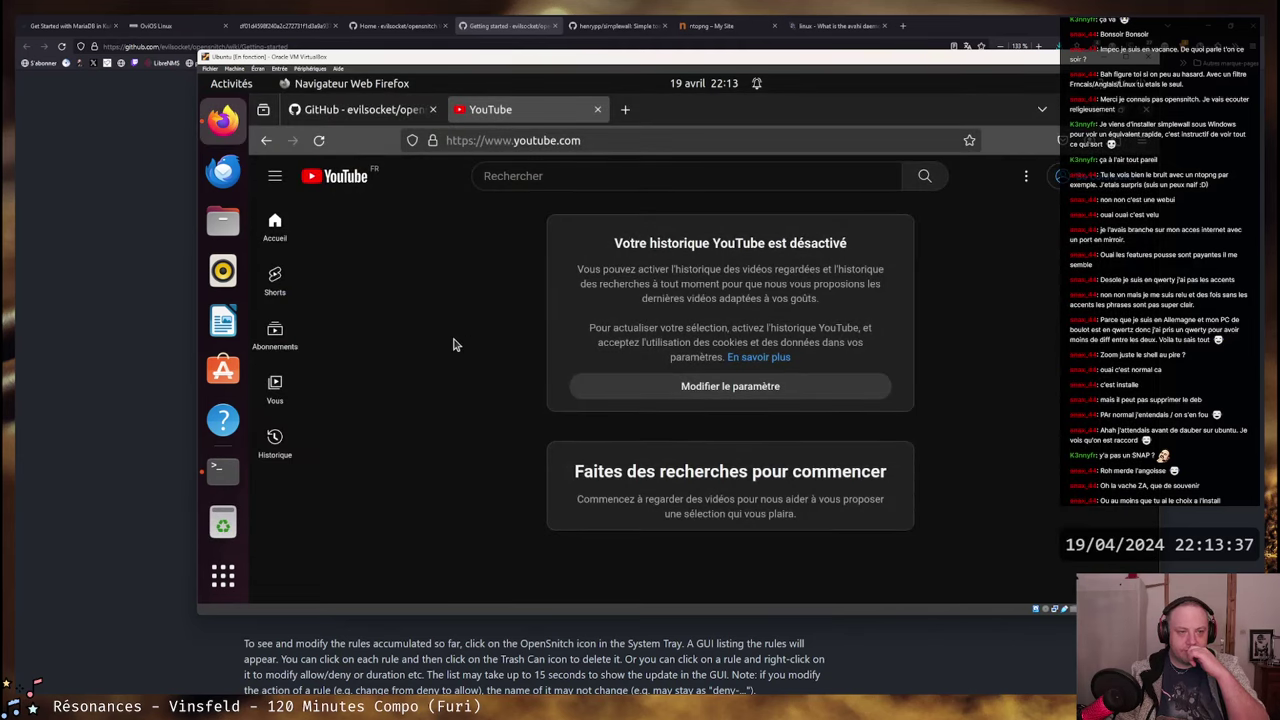
key("super")
type("ubu_ntu")
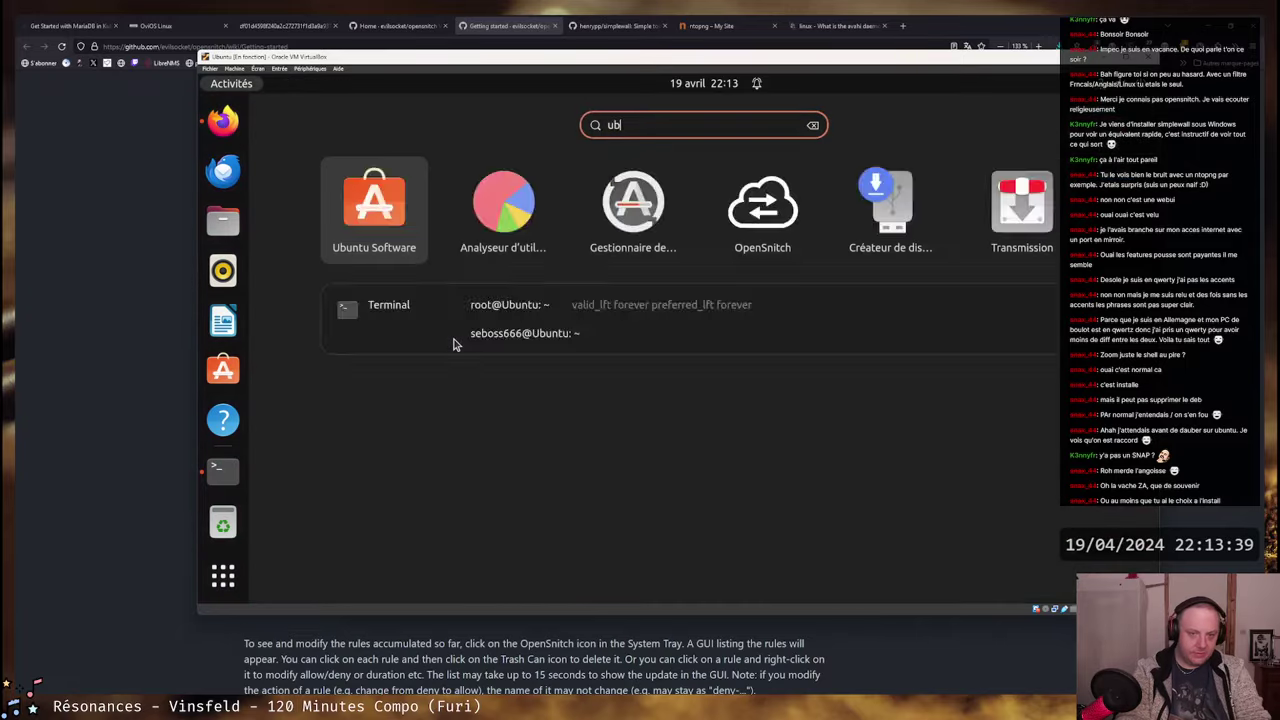
key("BackSpace")
key("BackSpace")
key("BackSpace")
key("BackSpace")
key("BackSpace")
key("BackSpace")
key("BackSpace")
type("o")
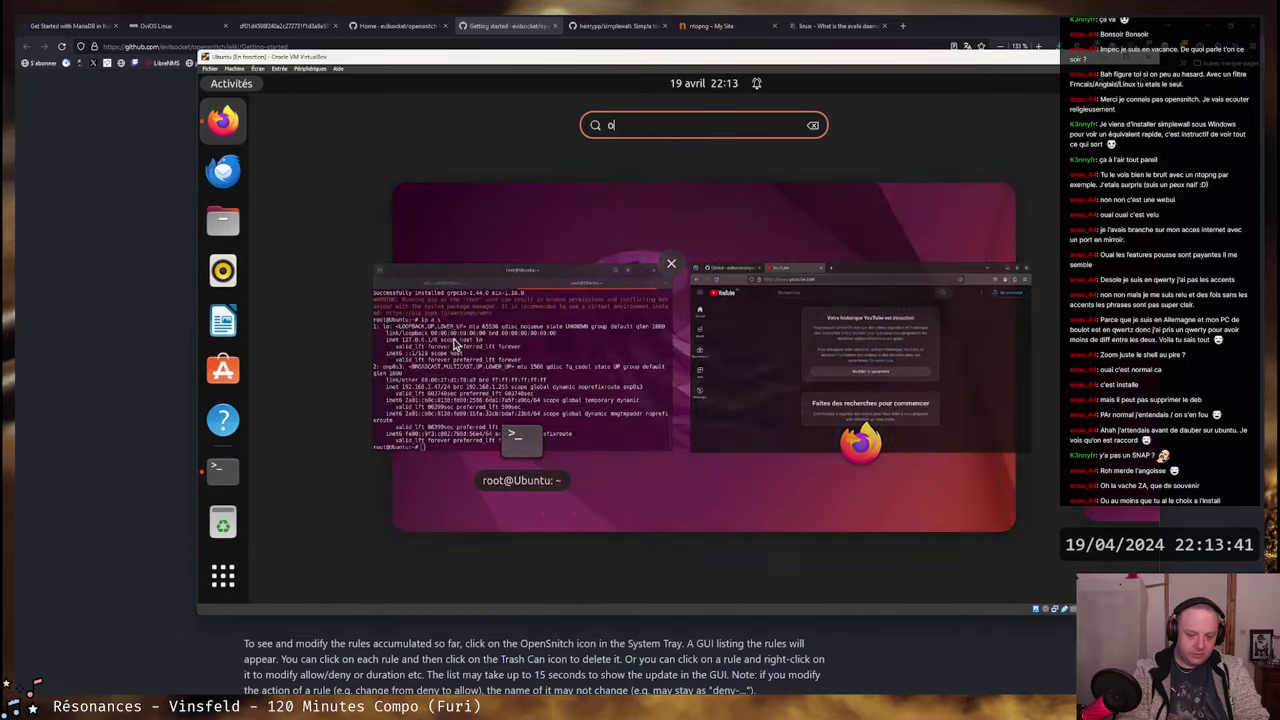
type("pensnitch")
key("Return")
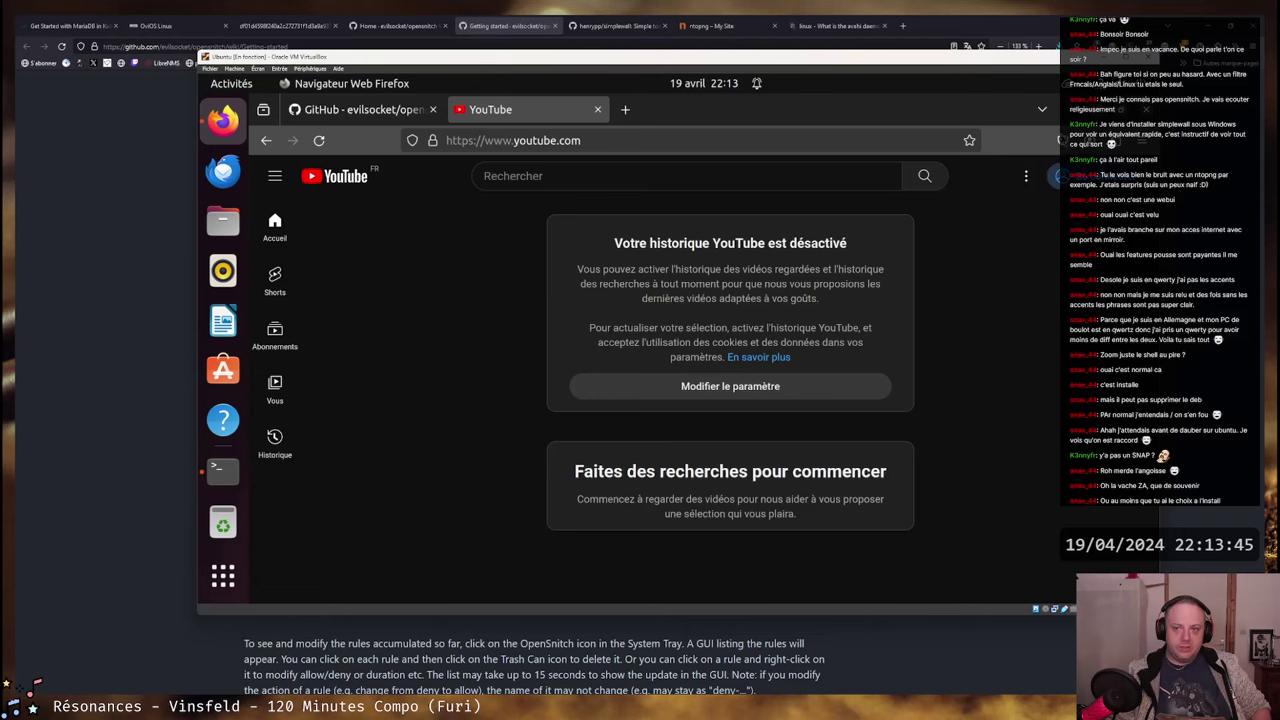
- Open the Statistics window and widen the Nom column of the rules list
left_click(1068, 86)
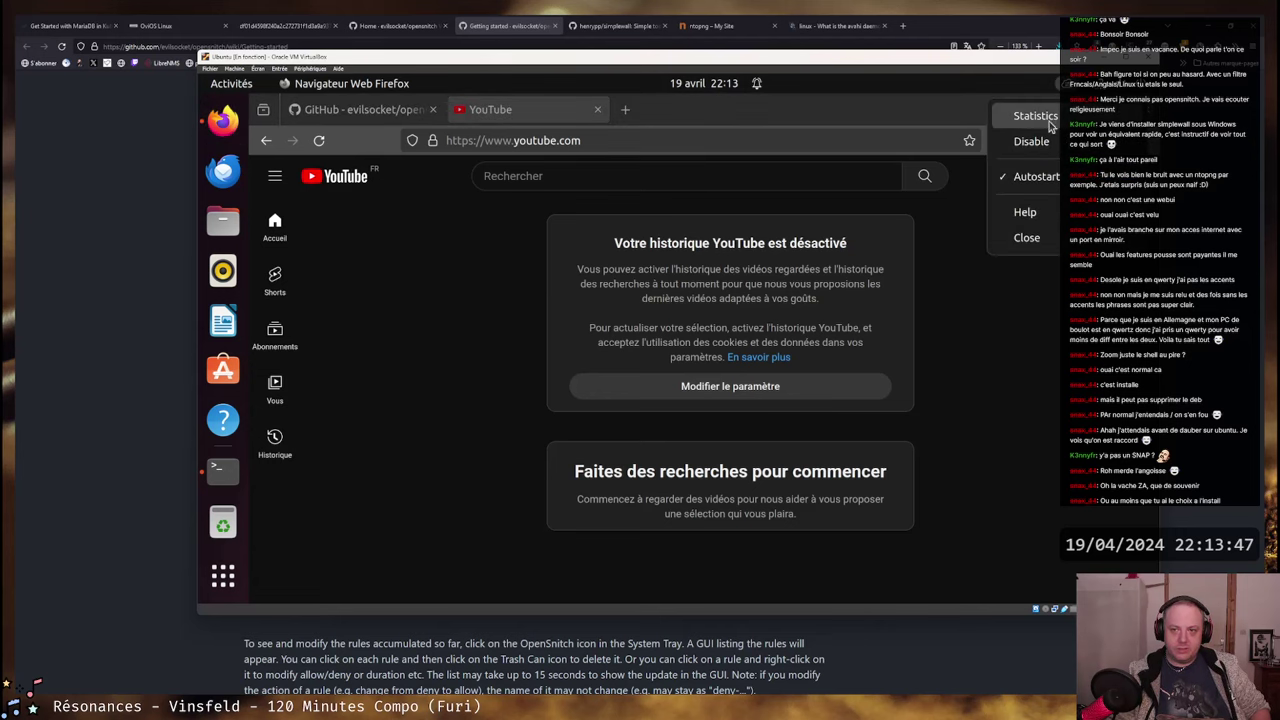
left_click(1047, 119)
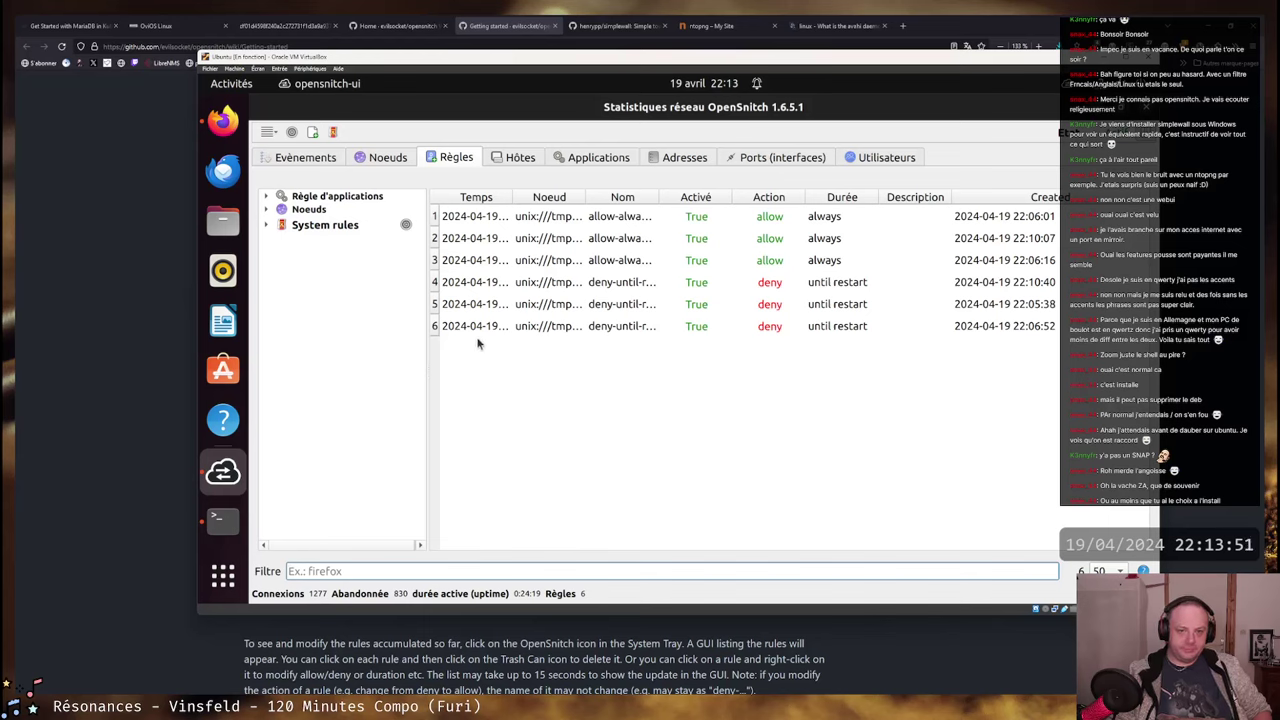
left_click_drag(659, 196, 760, 194)
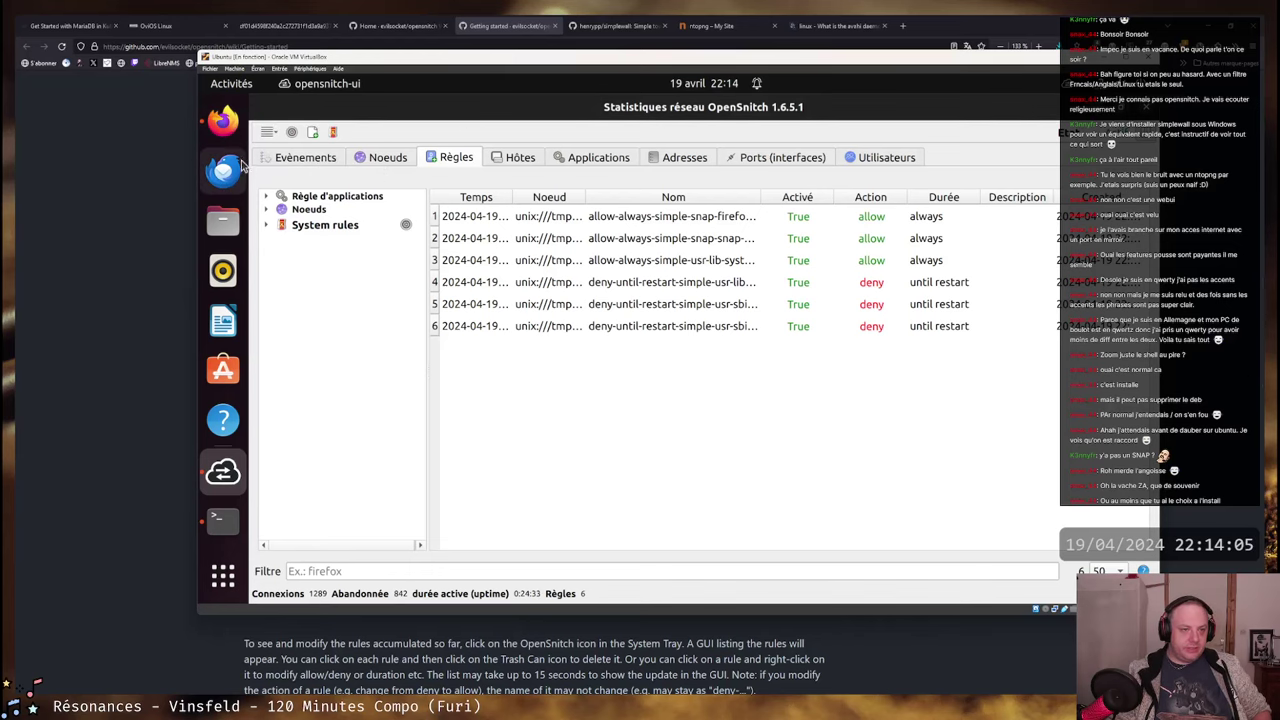
- Browse the full application grid, then return to the window overview
left_click(233, 84)
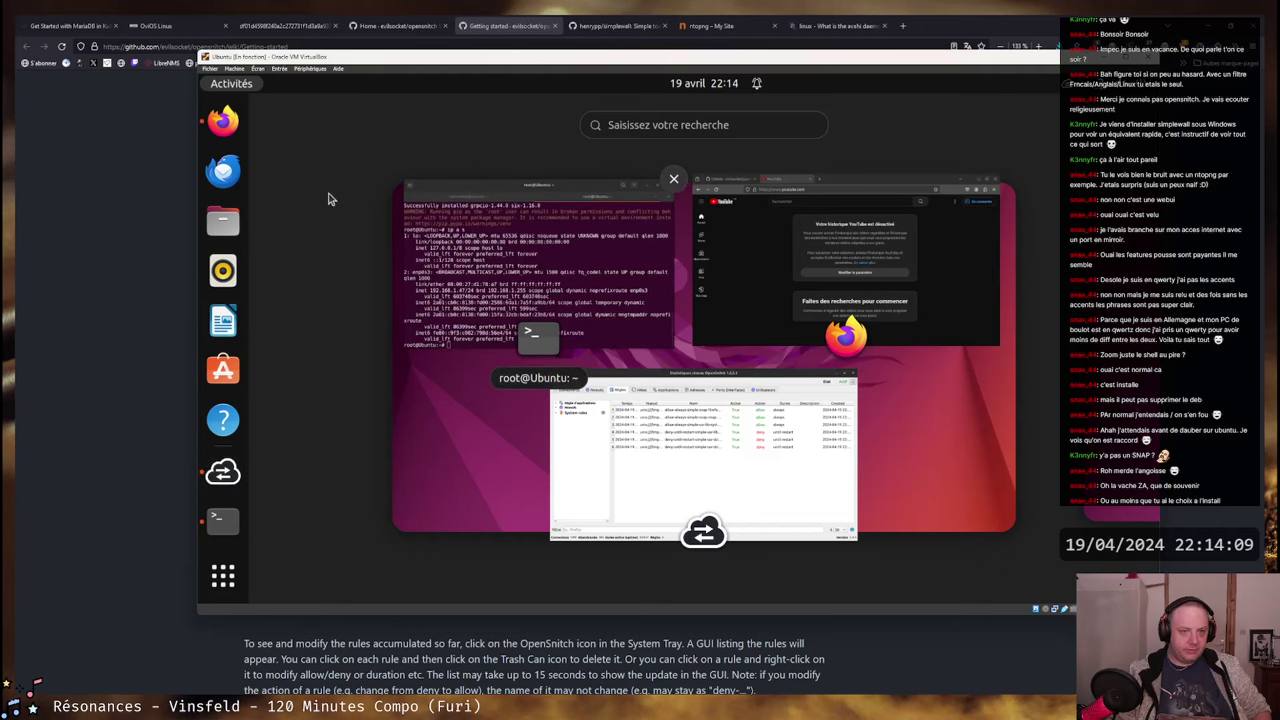
key("super")
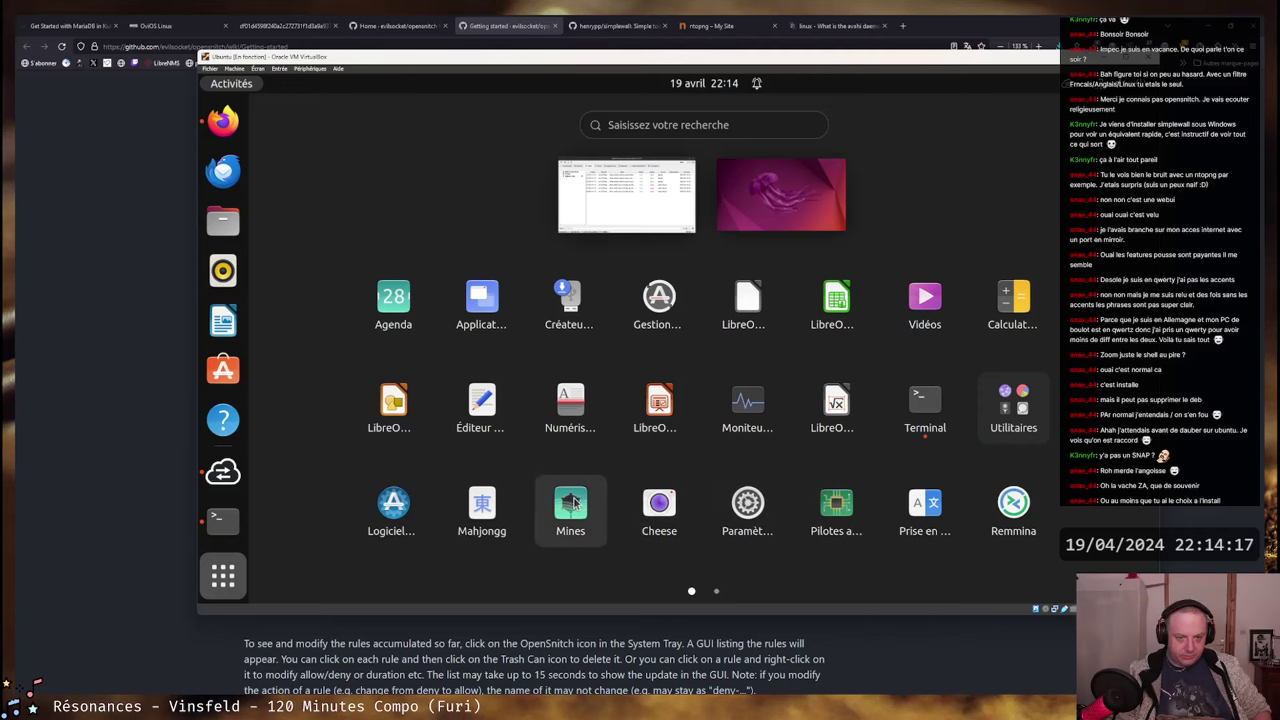
scroll(584, 460, "down", 1)
scroll(518, 458, "up", 1)
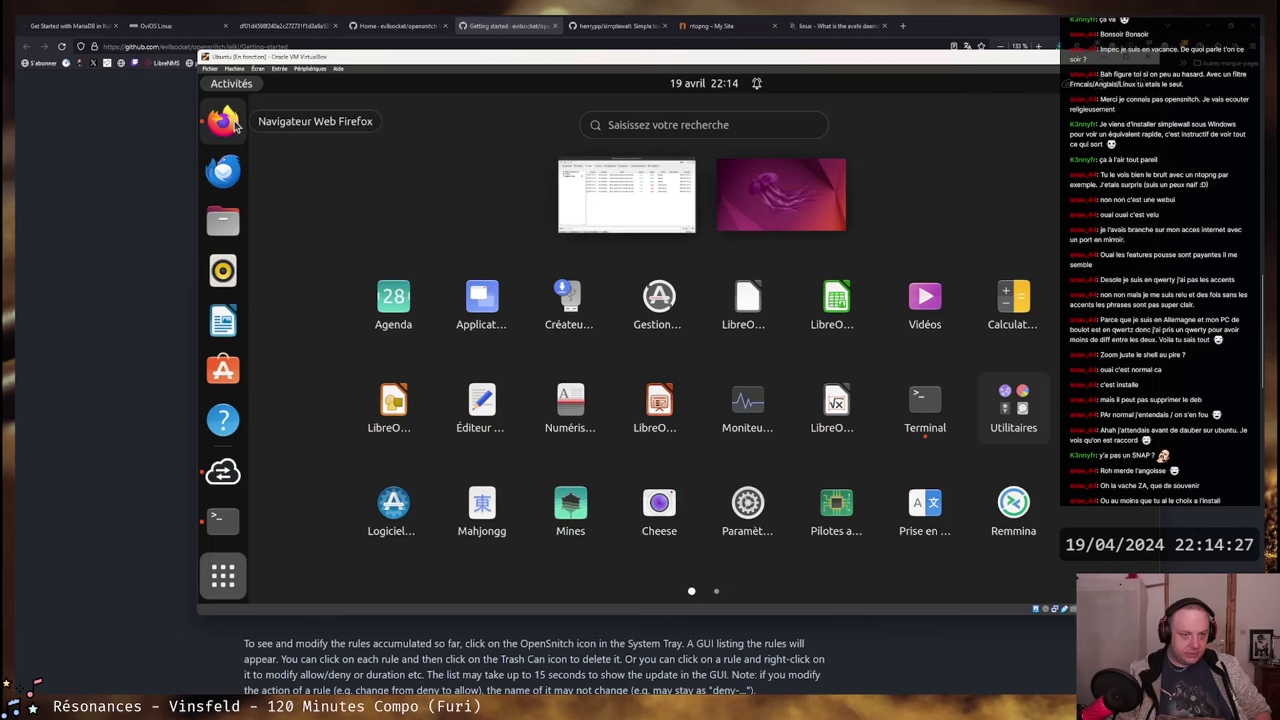
left_click(397, 145)
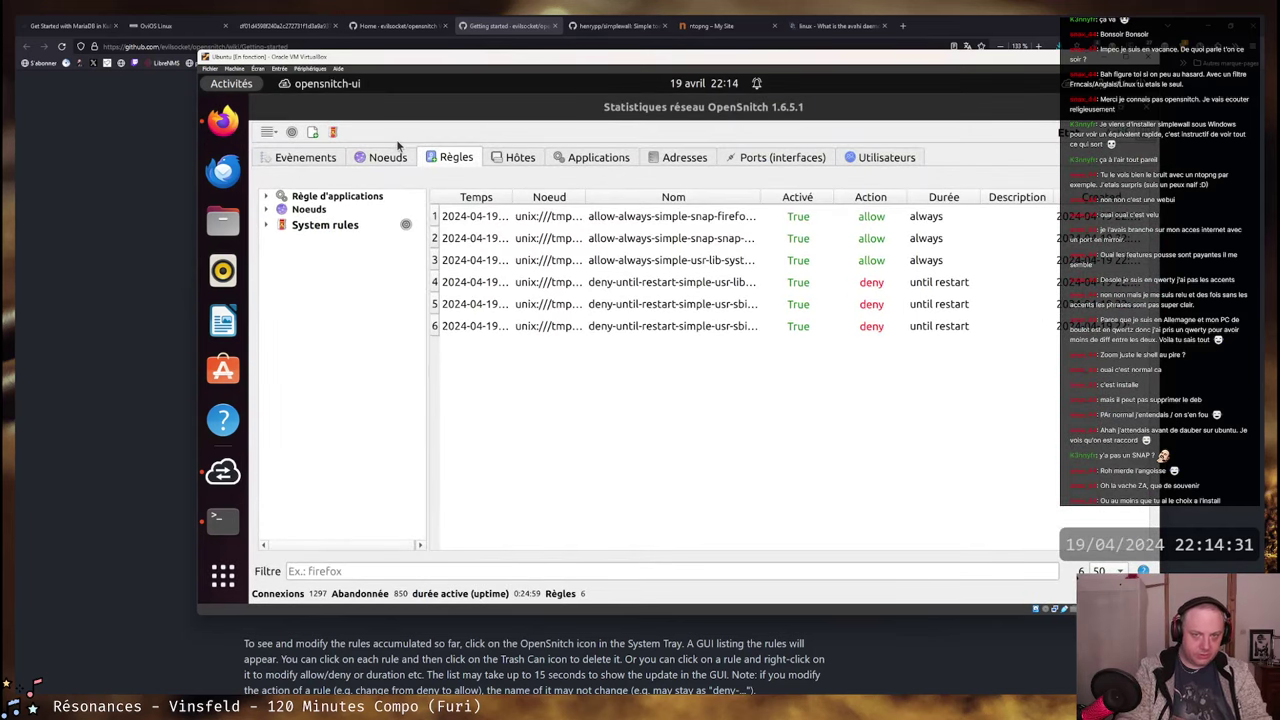
- Open the root terminal and run 'curl ifconfig.co' to test network access
left_click(231, 83)
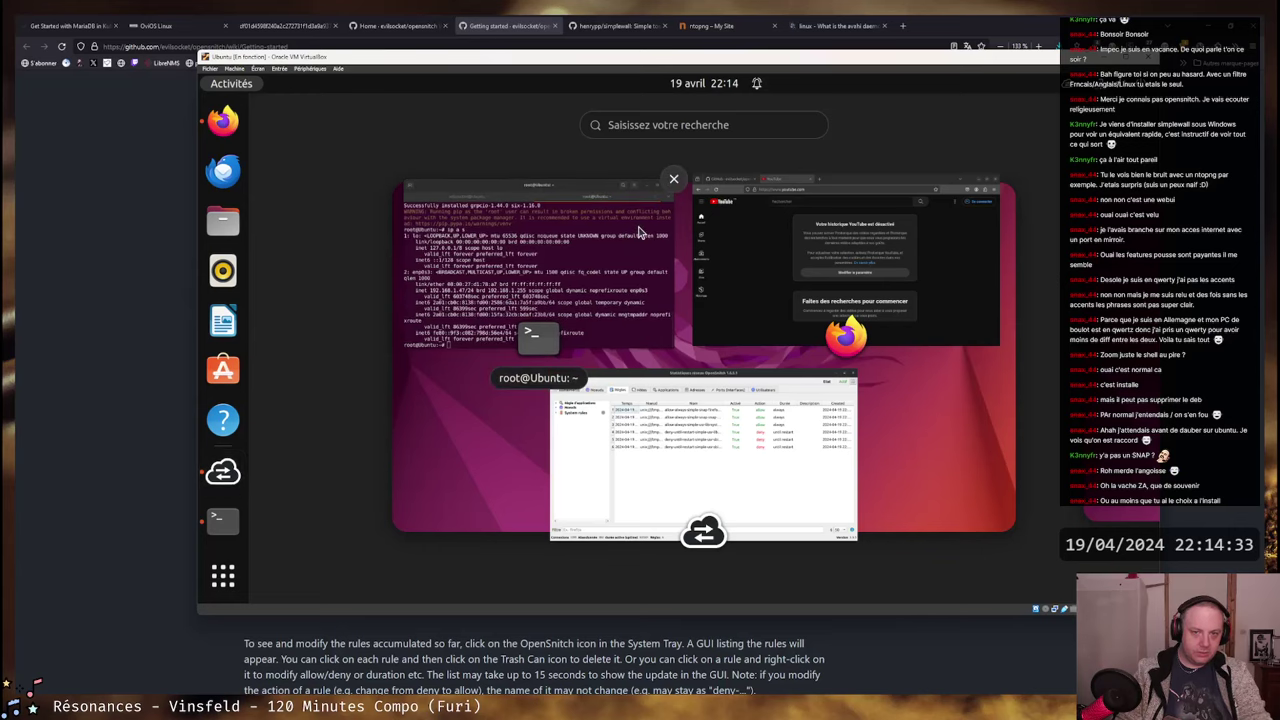
left_click(708, 127)
type("ter")
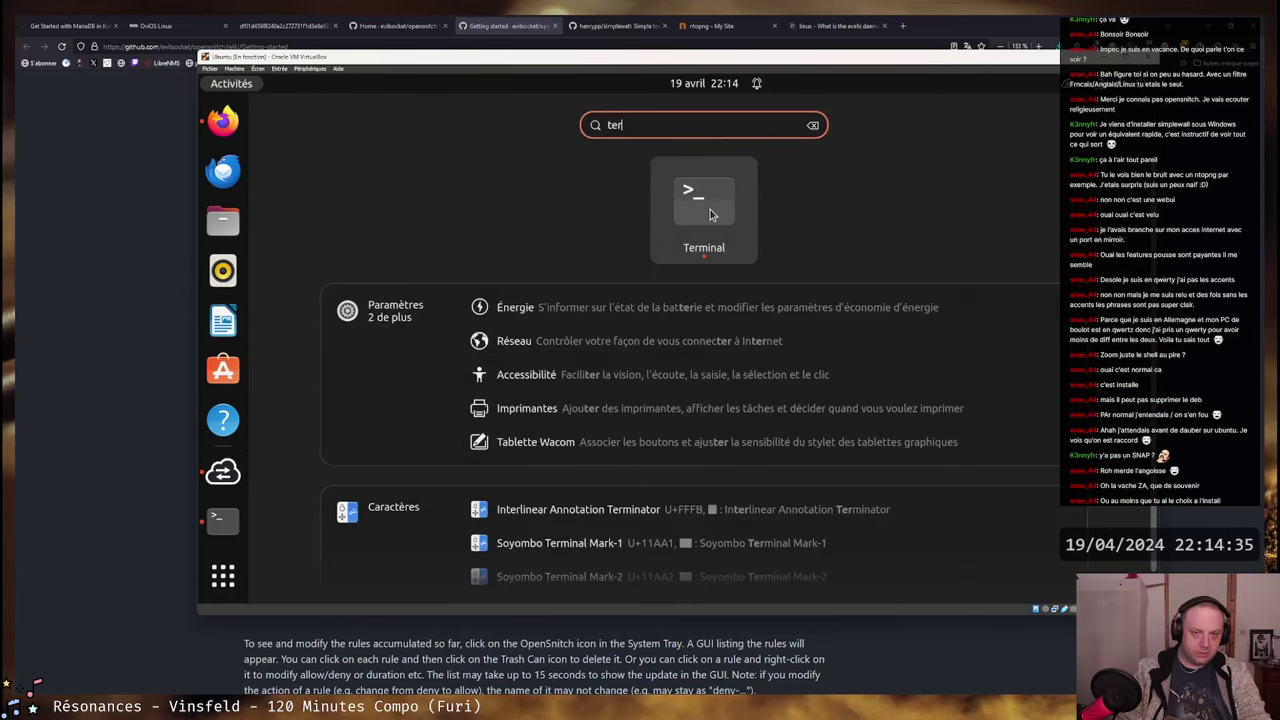
key("Return")
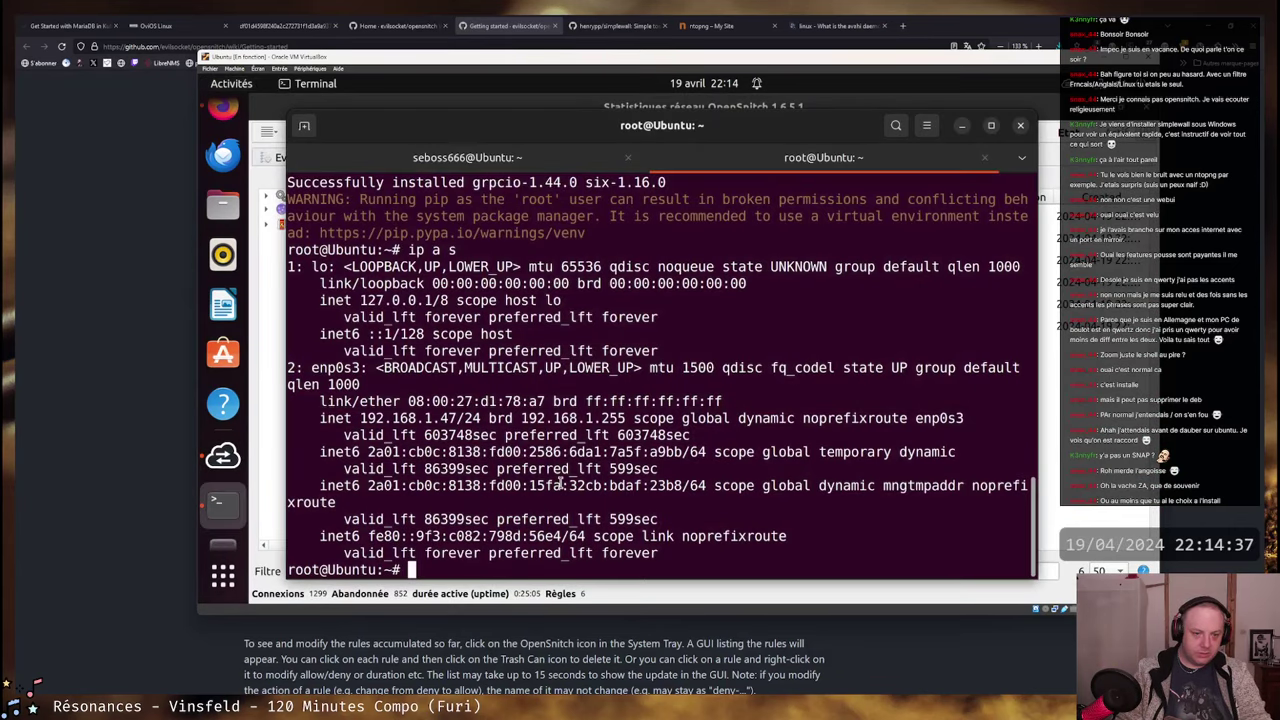
type("curl ")
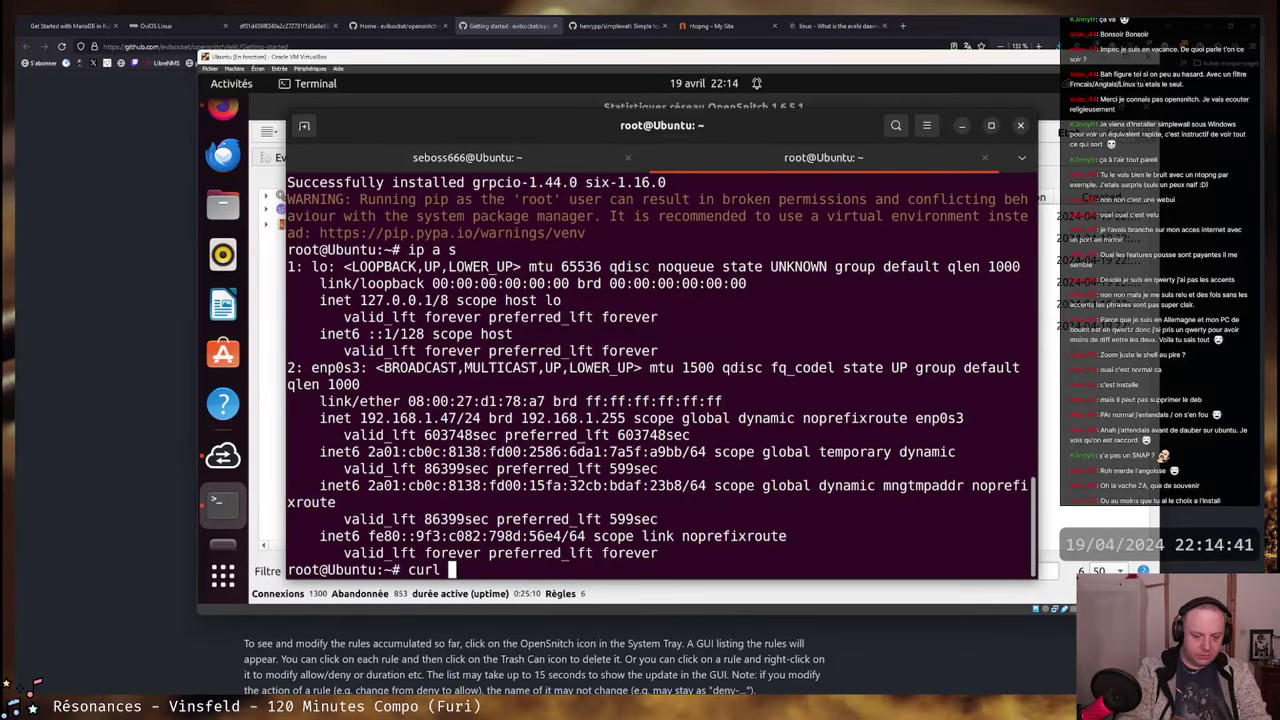
type("ifconfig.co")
key("Return")
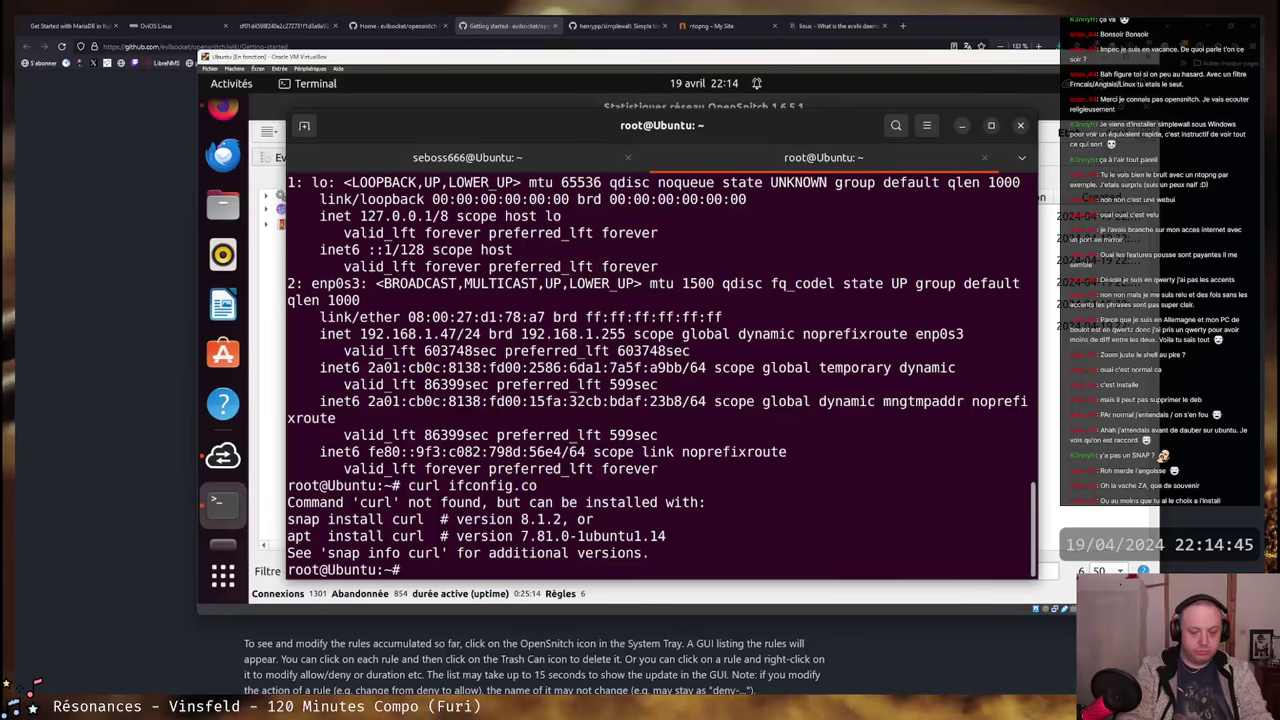
- Run 'apt install curl', fixing the typo, and confirm the installation
type("apt install cul")
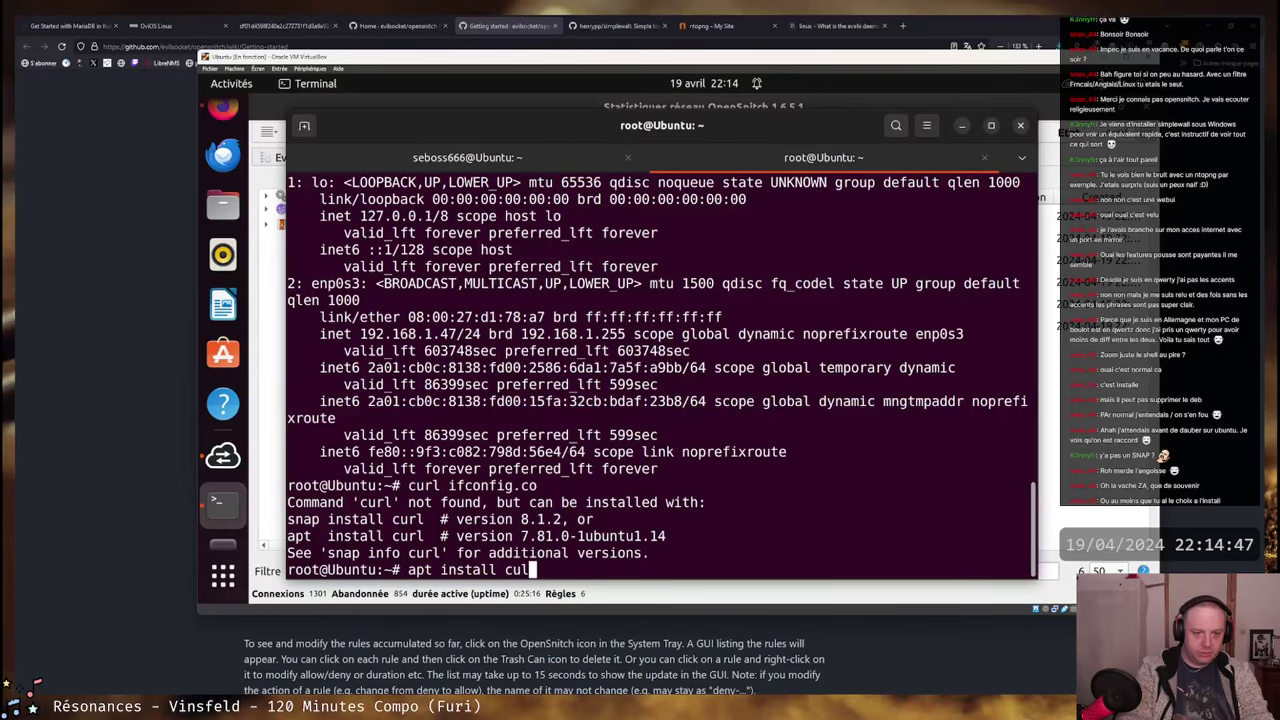
key("Left")
type("t")
key("Return")
key("Up")
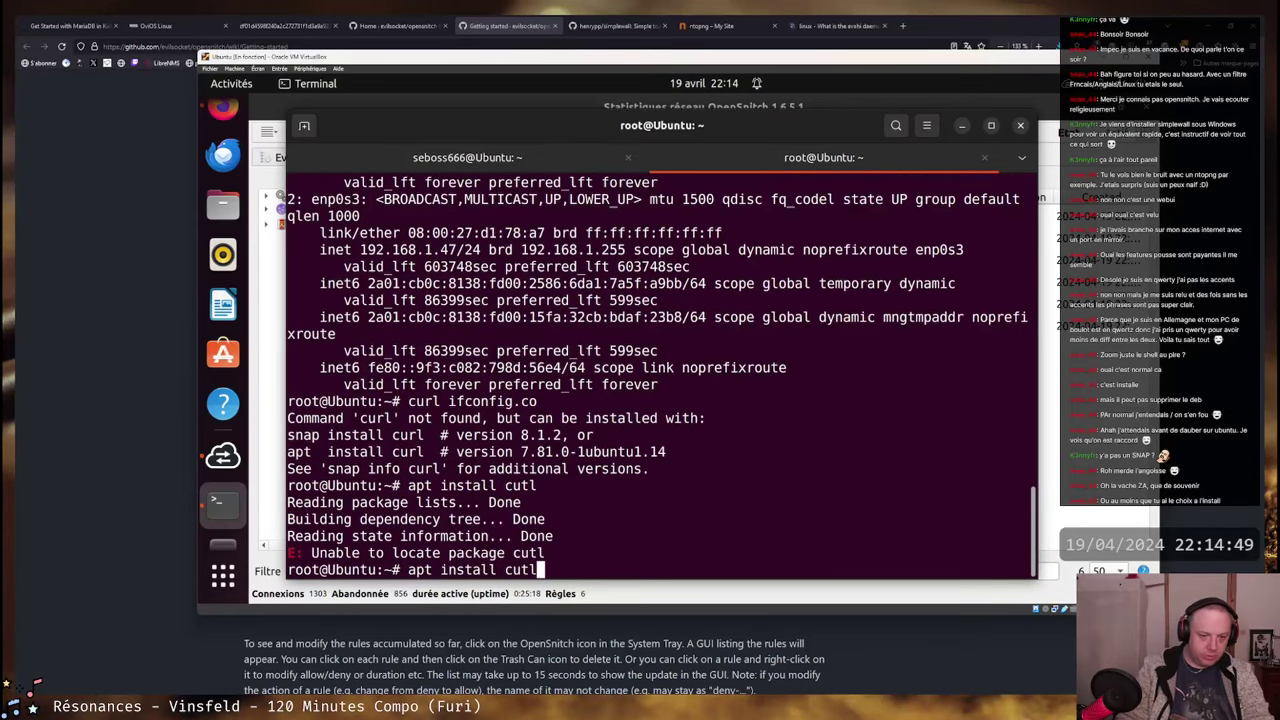
key("Left")
key("Left")
type("r")
key("Return")
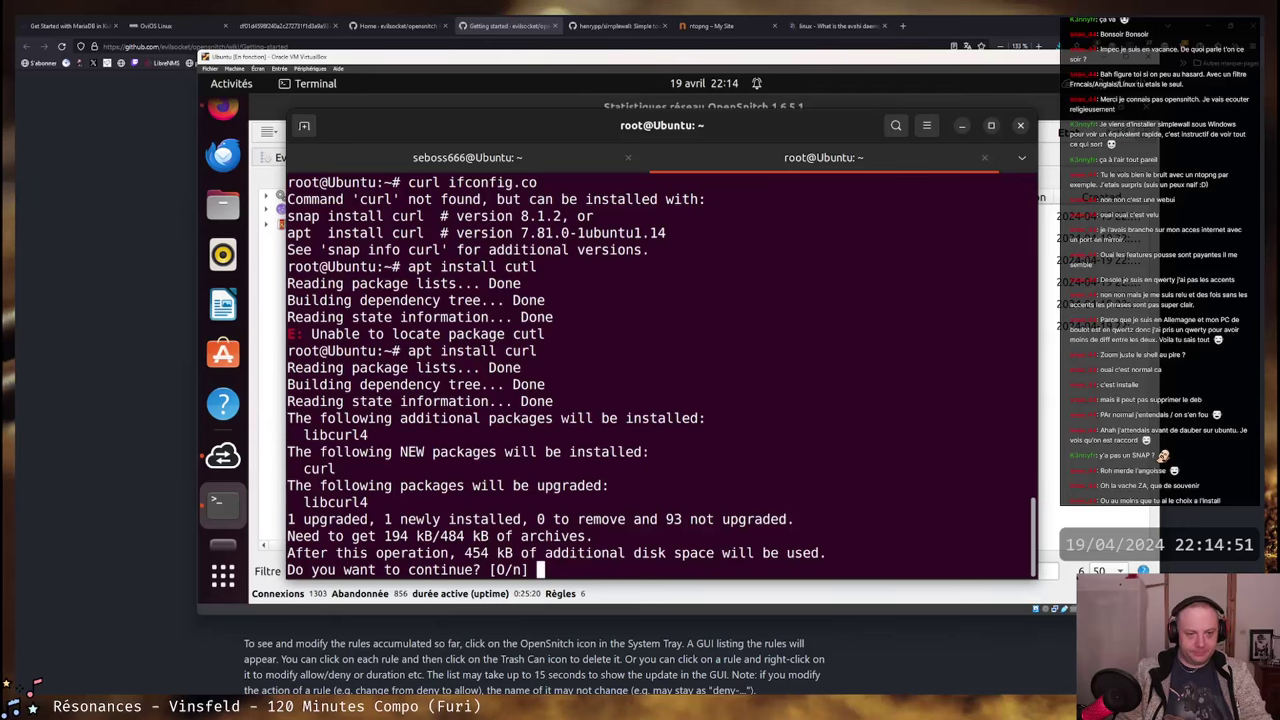
key("Return")
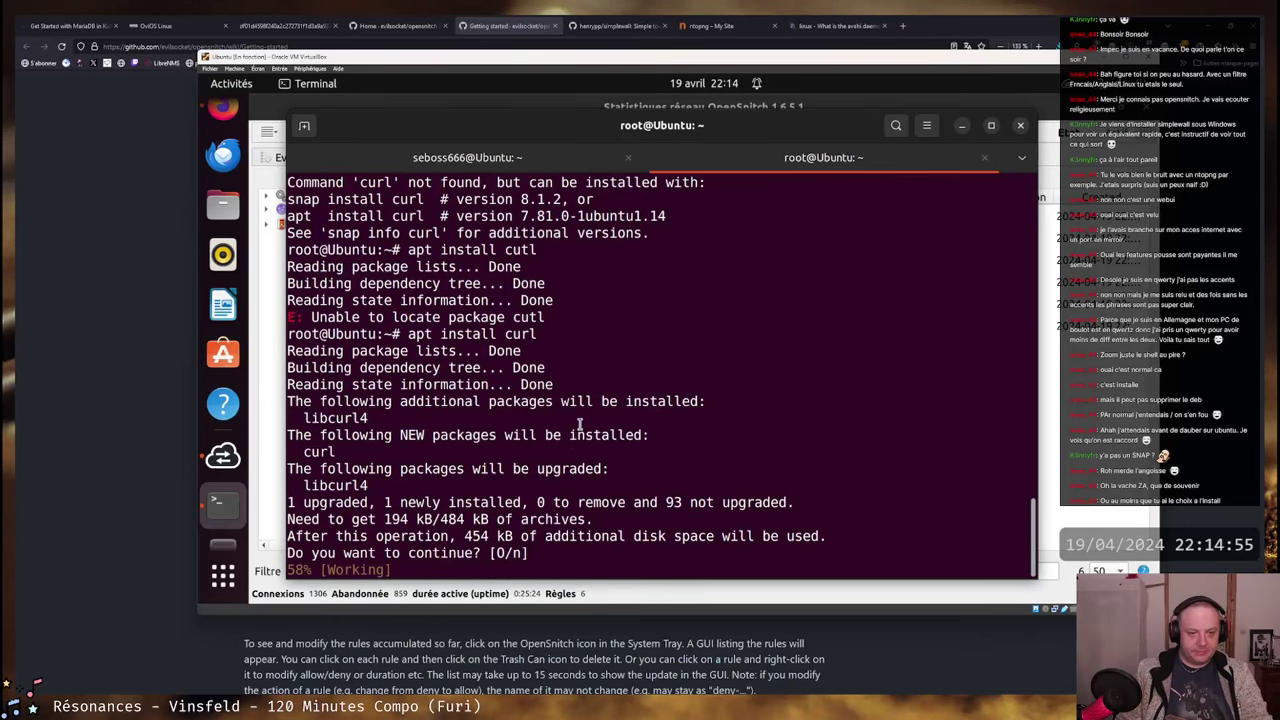
- Switch back to the OpenSnitch rules list, checking the install progress in between
key("alt+Tab")
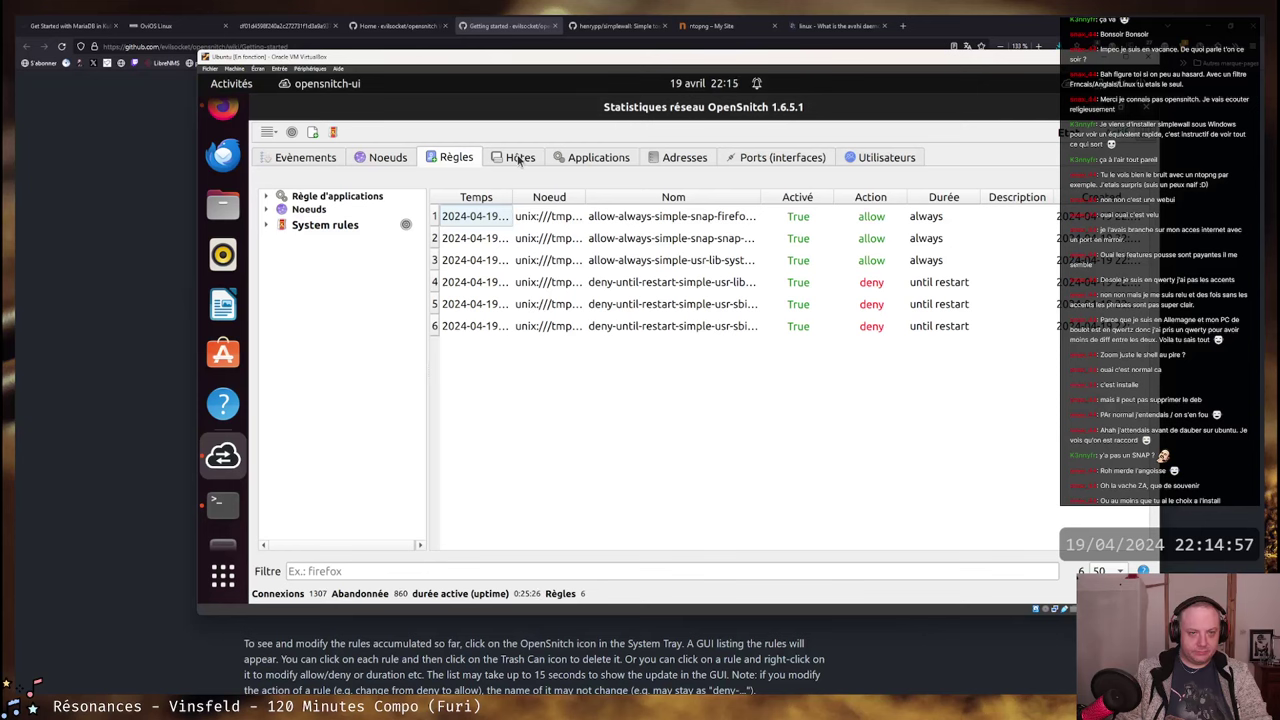
left_click(455, 158)
key("alt+Tab")
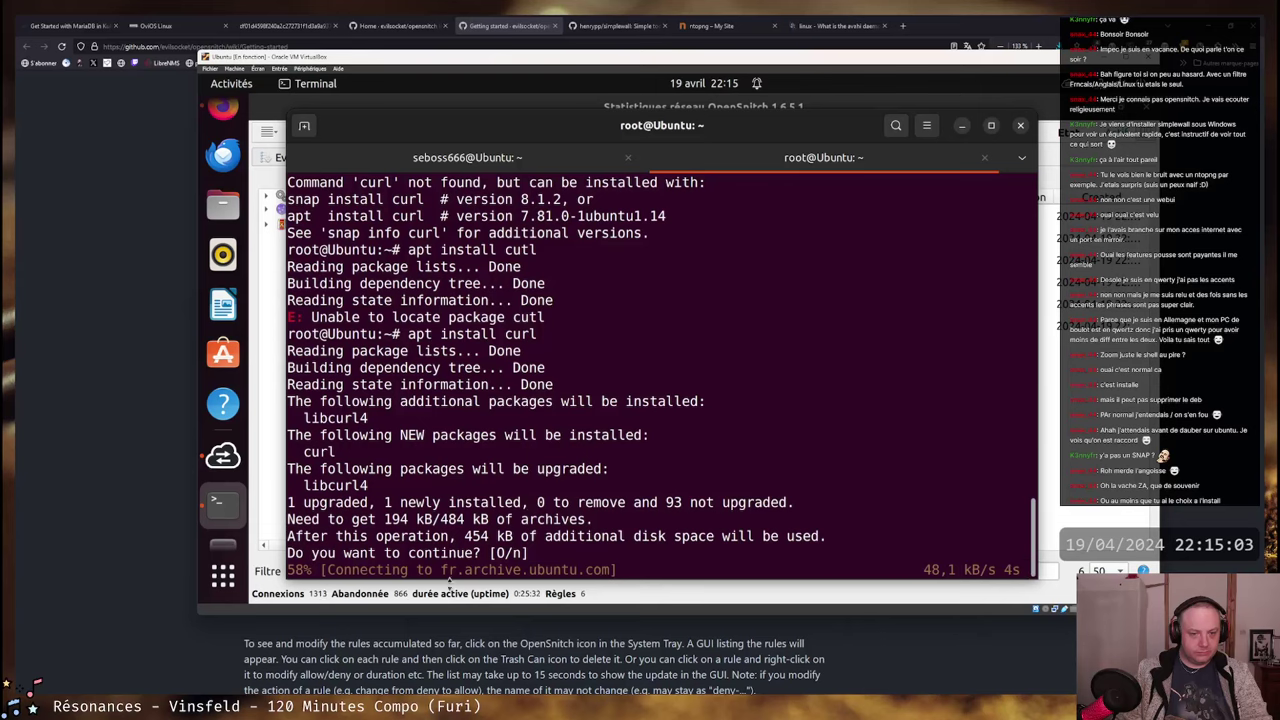
key("alt+Tab")
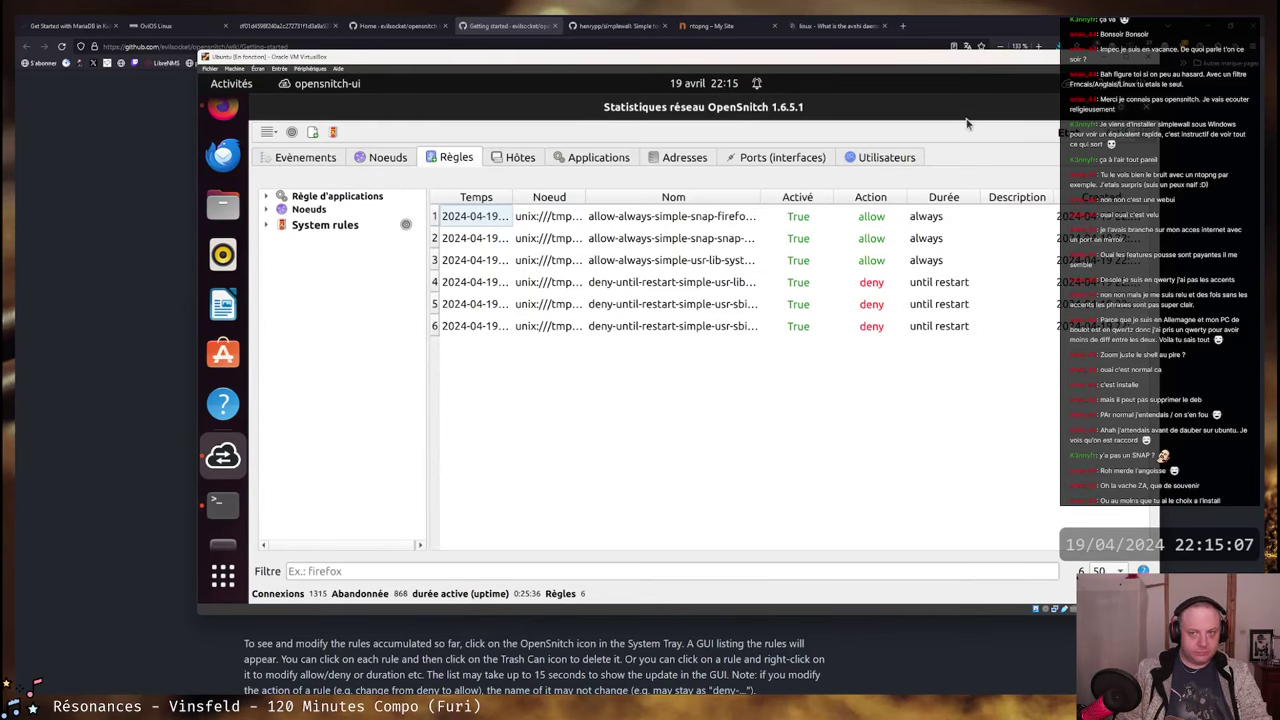
left_click(1068, 84)
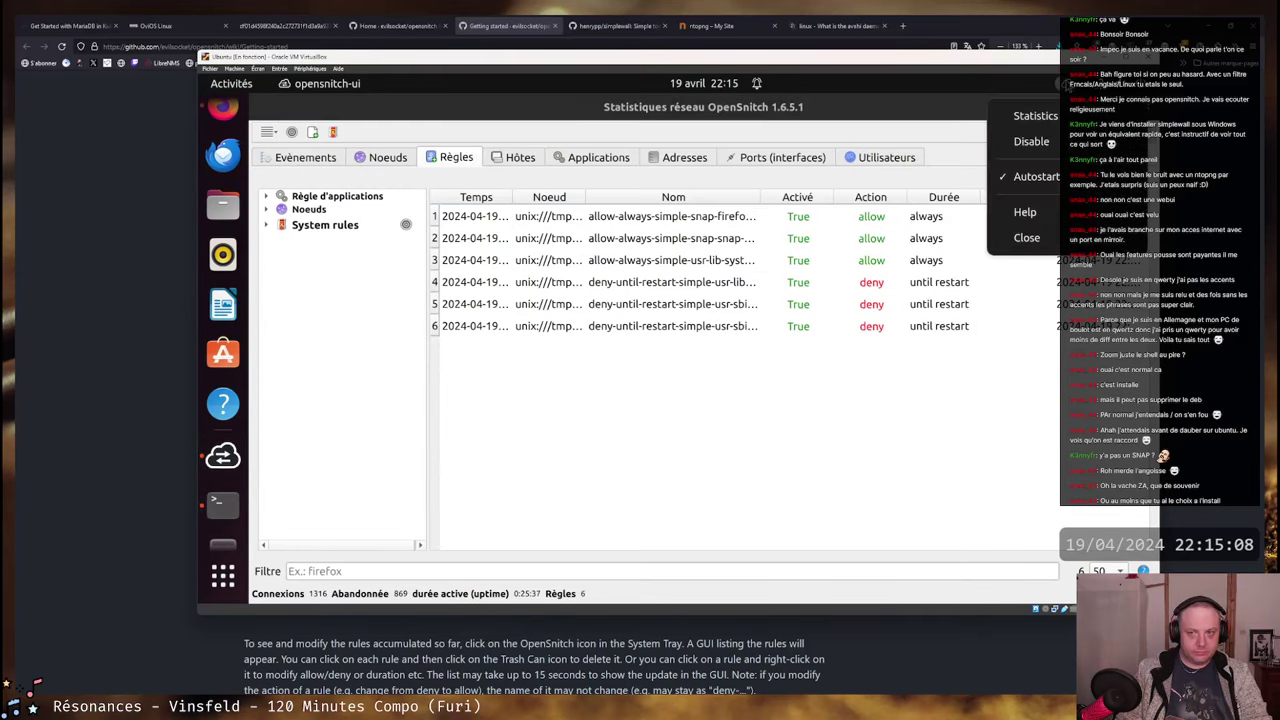
- Open Statistics and browse the hosts, rules, Noeuds, Applications and Évènements tabs
left_click(1035, 115)
left_click(518, 160)
left_click(454, 164)
left_click(408, 160)
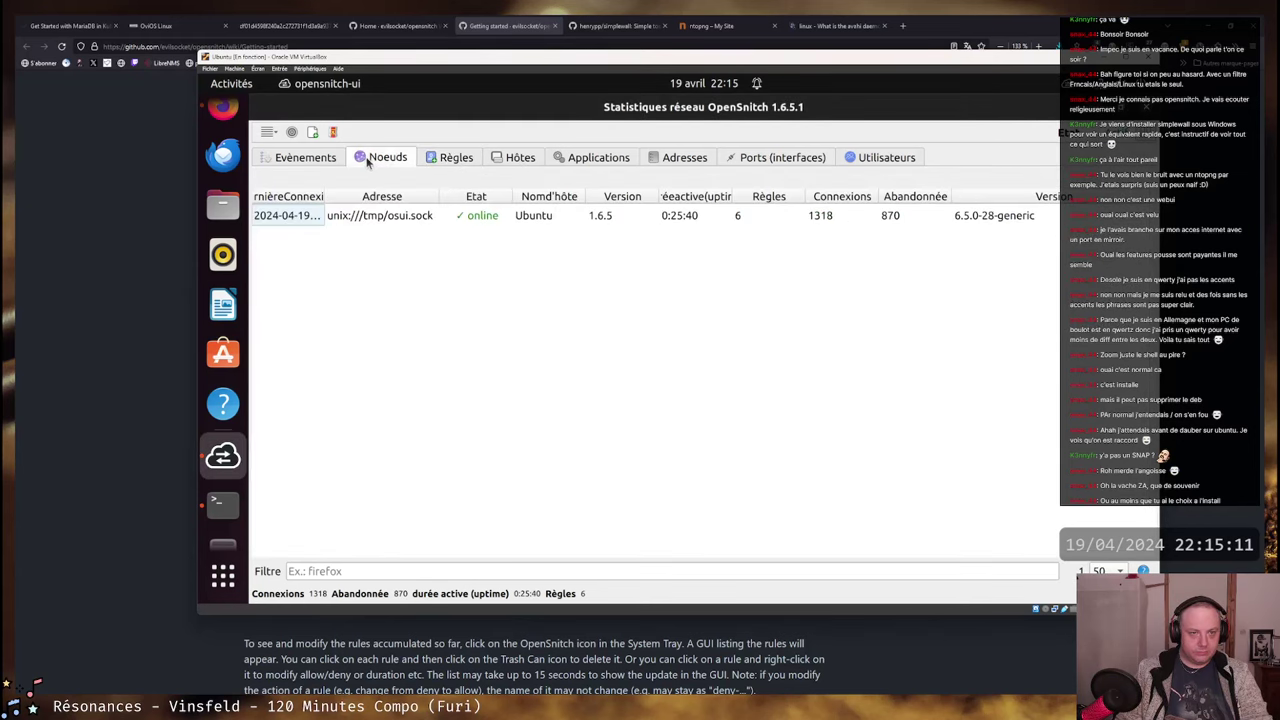
left_click(590, 158)
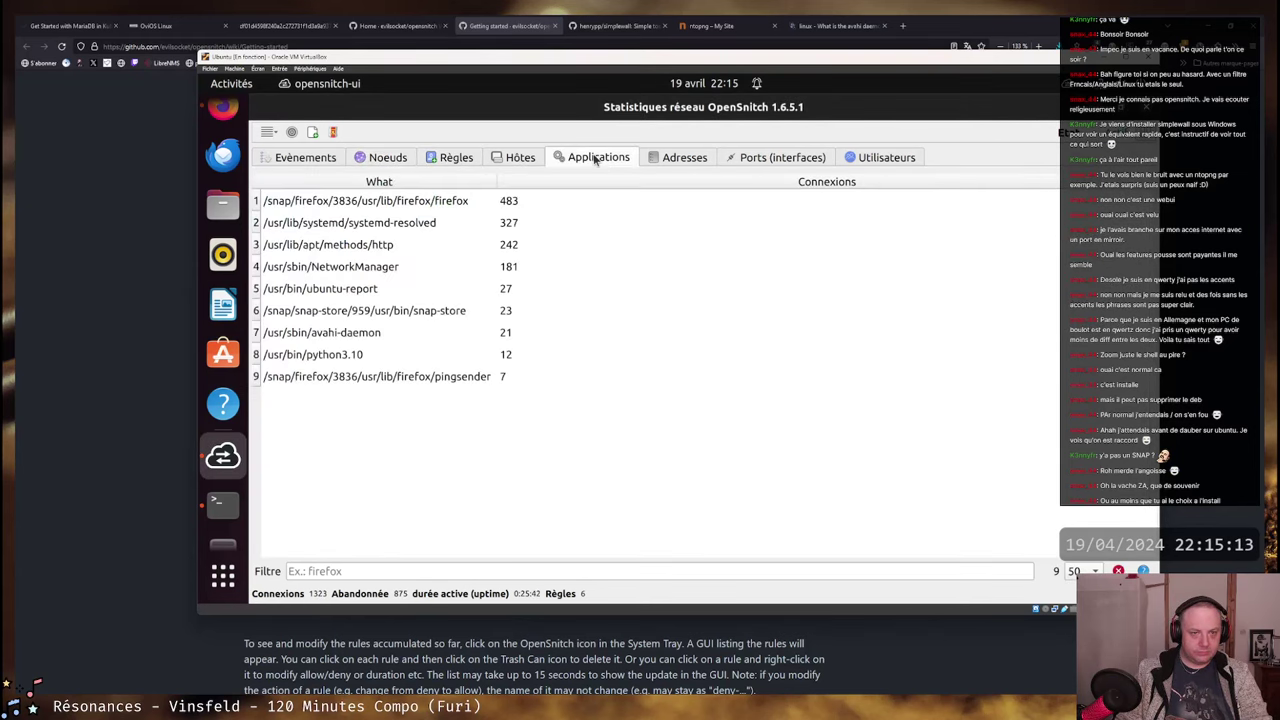
left_click(300, 158)
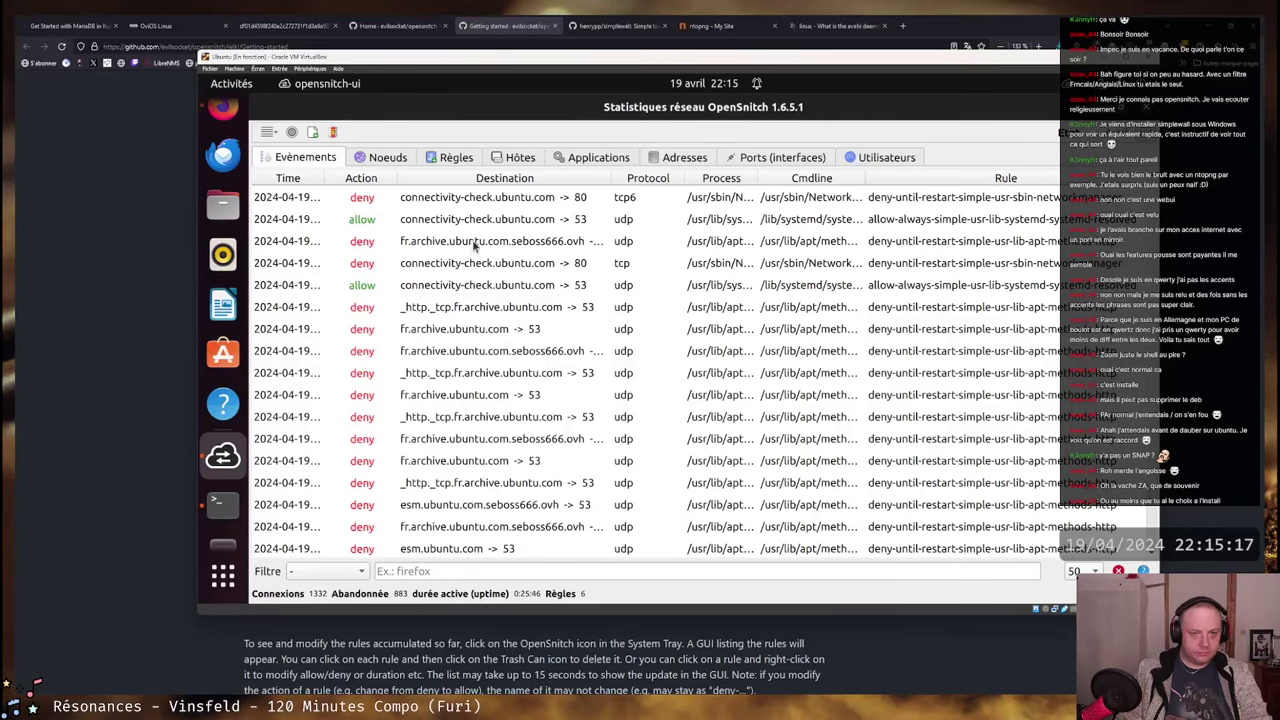
- Select a denied Ubuntu archive event, widen the Process column, and check the curl install
left_click(475, 245)
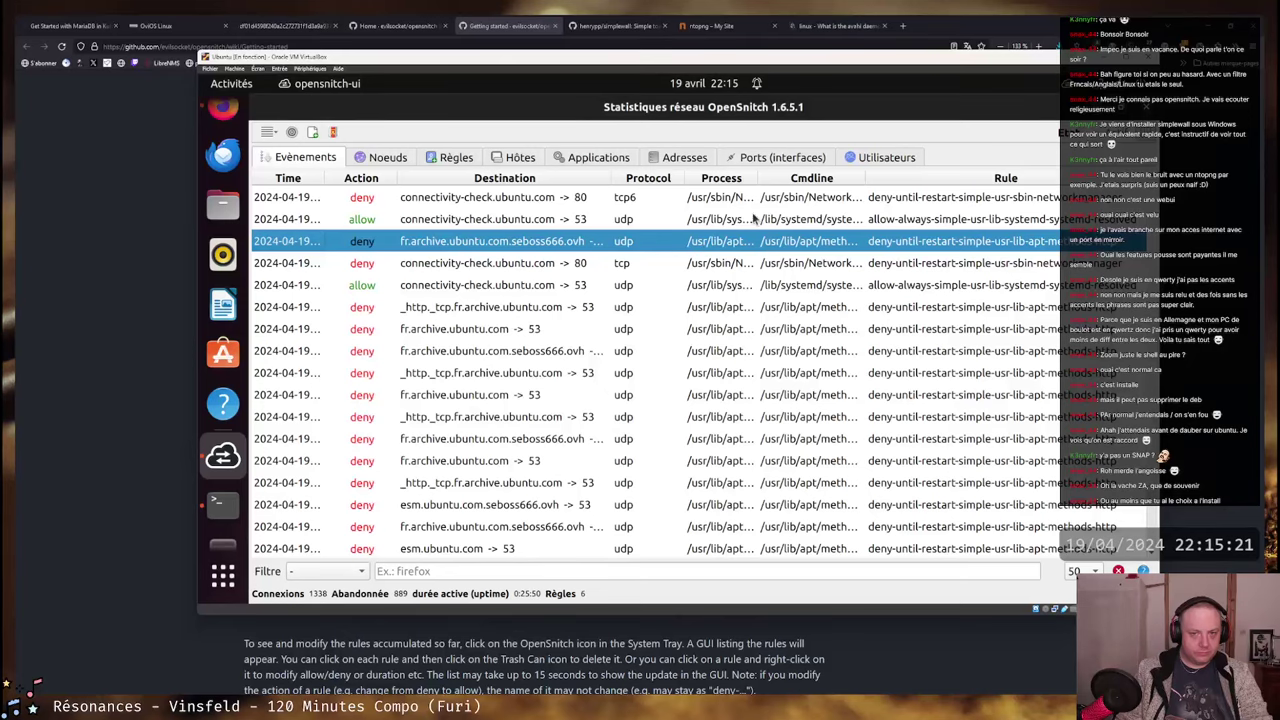
left_click_drag(757, 177, 841, 176)
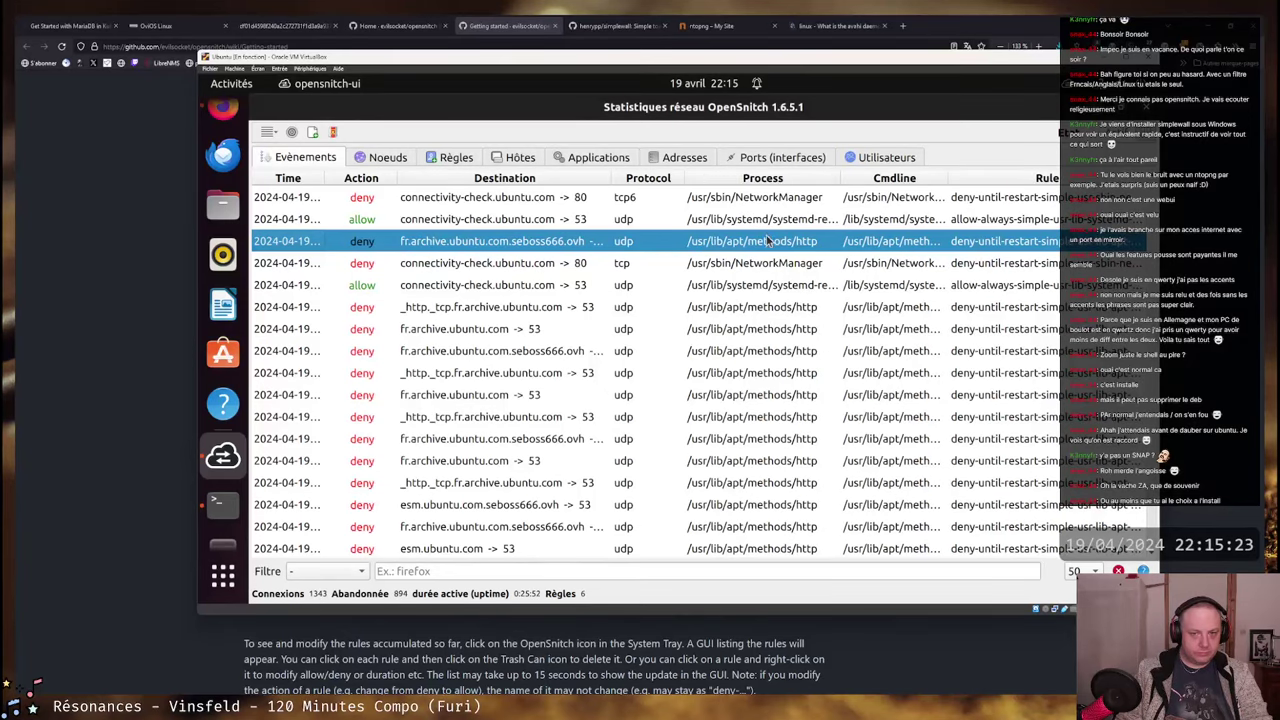
key("alt+Tab")
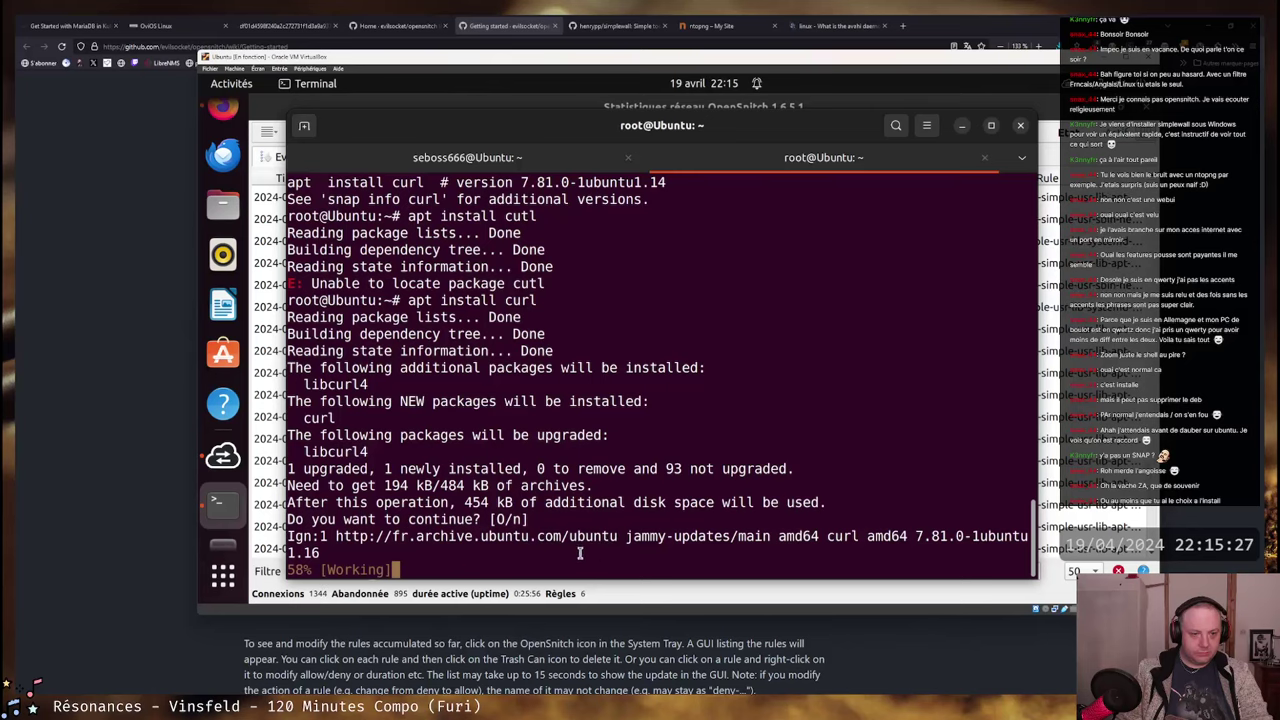
key("alt+Tab")
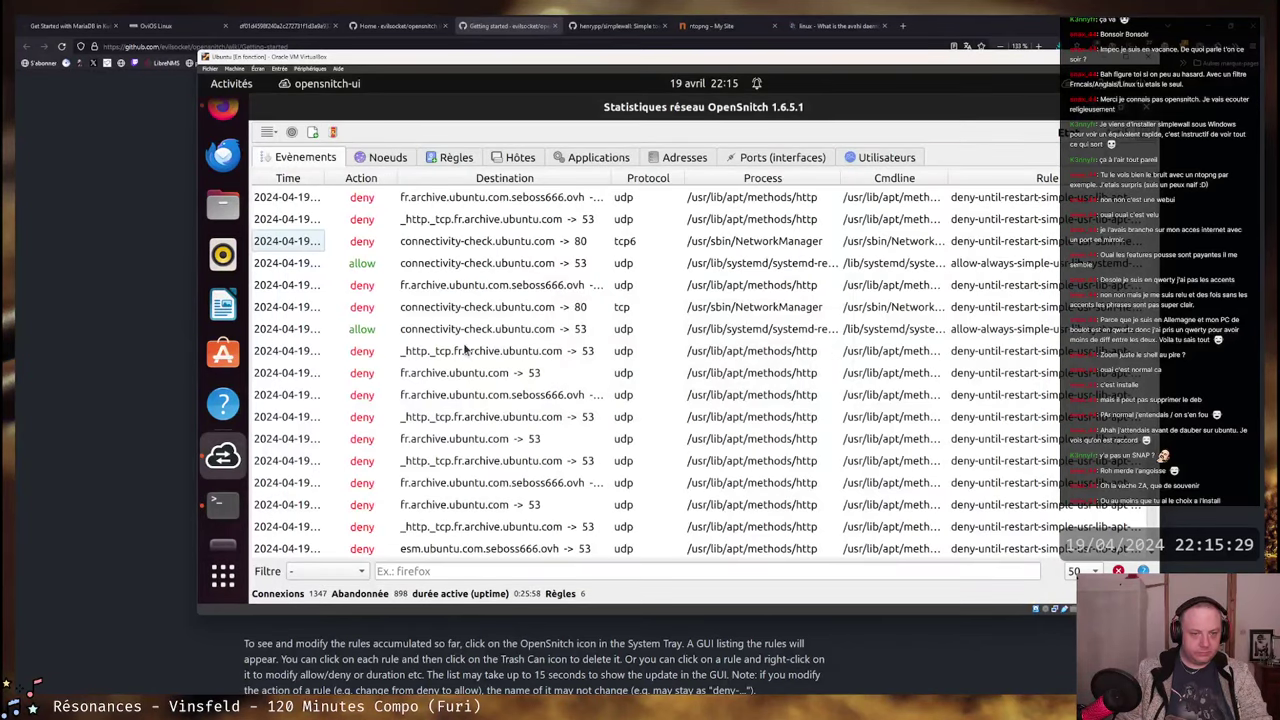
- Inspect the full details of a denied apt connection to the Ubuntu archive
left_click(490, 288)
right_click(490, 288)
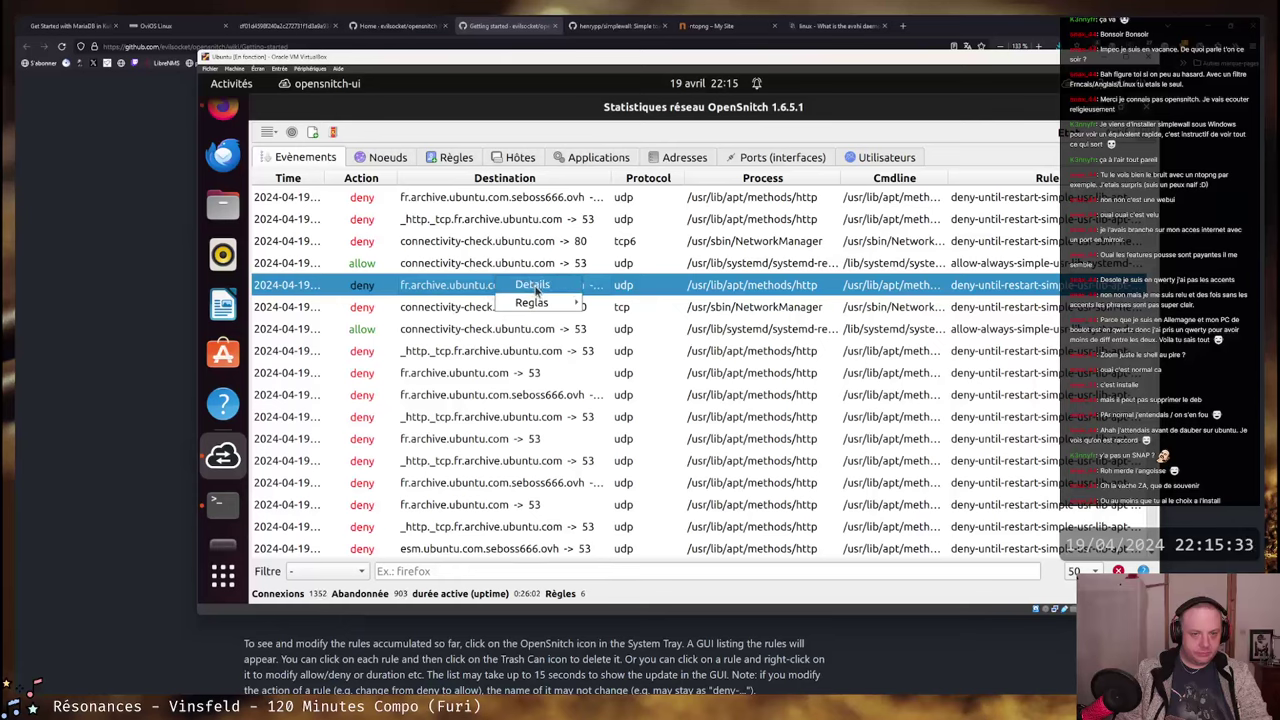
mouse_move(560, 302)
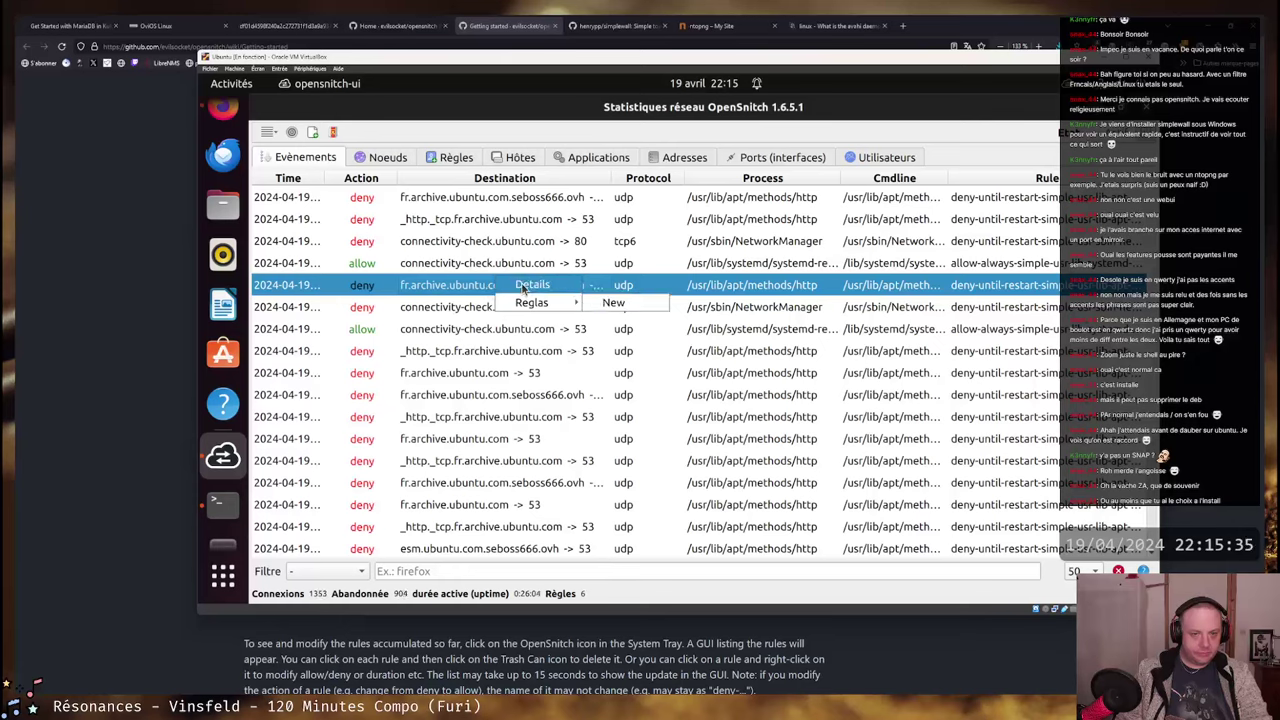
left_click(522, 288)
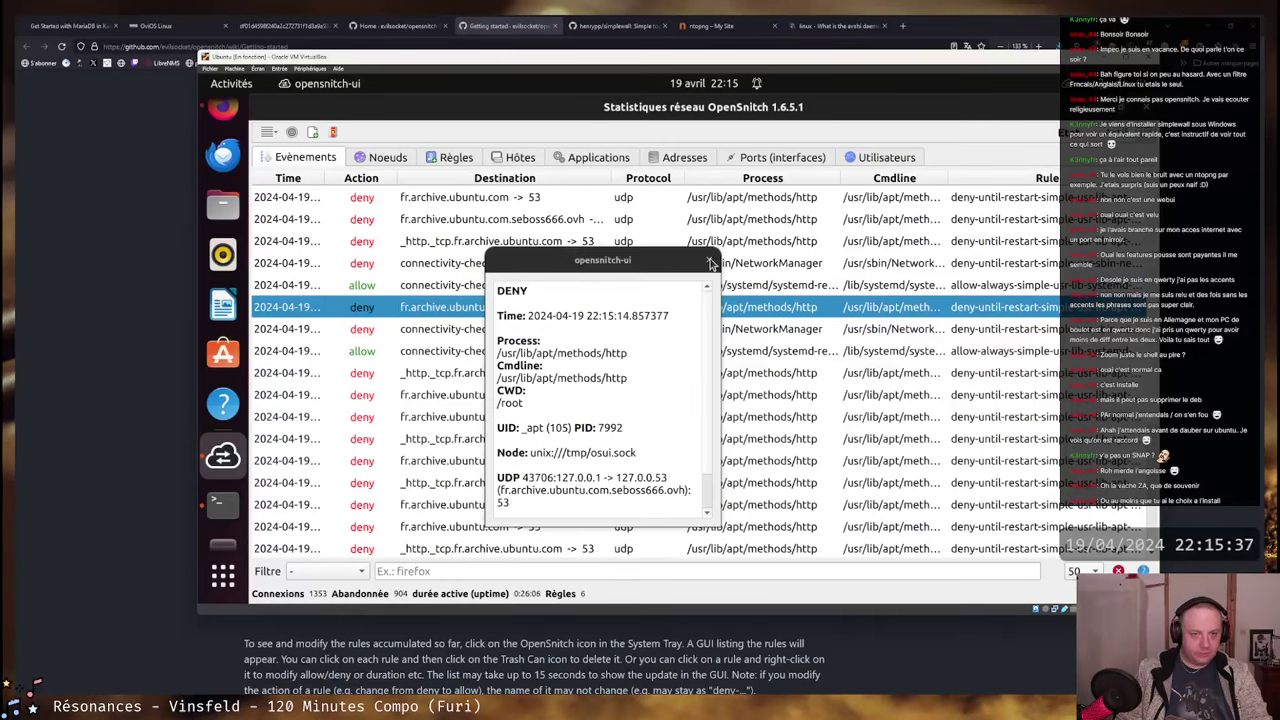
scroll(608, 403, "down", 1)
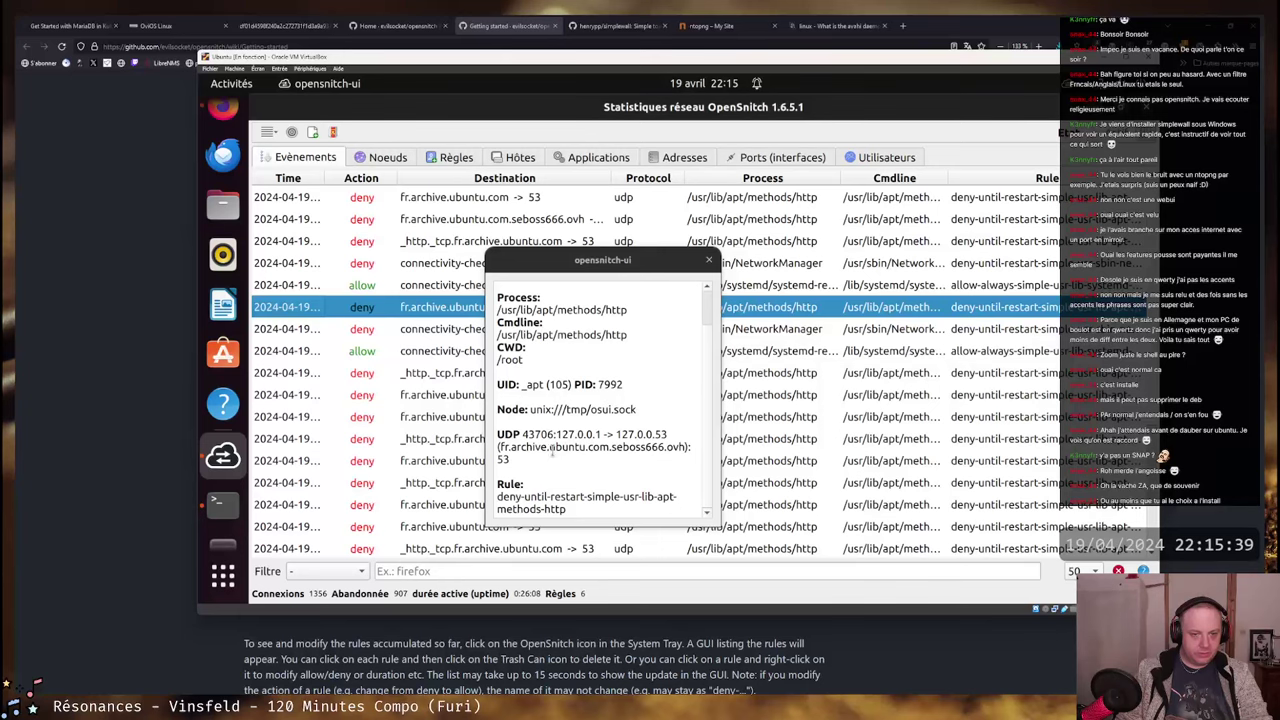
left_click(707, 263)
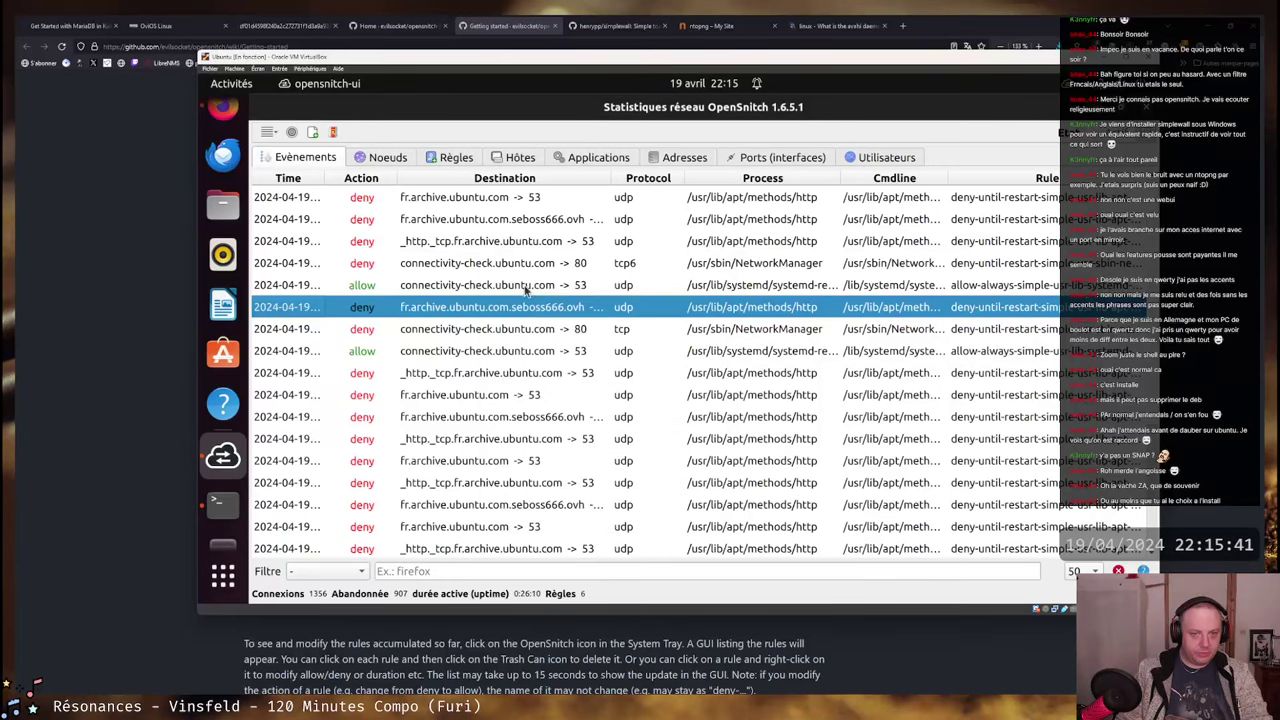
- In Règles, change the deny-until-restart apt-methods-http rule's action to Autoriser
left_click(604, 162)
left_click(466, 160)
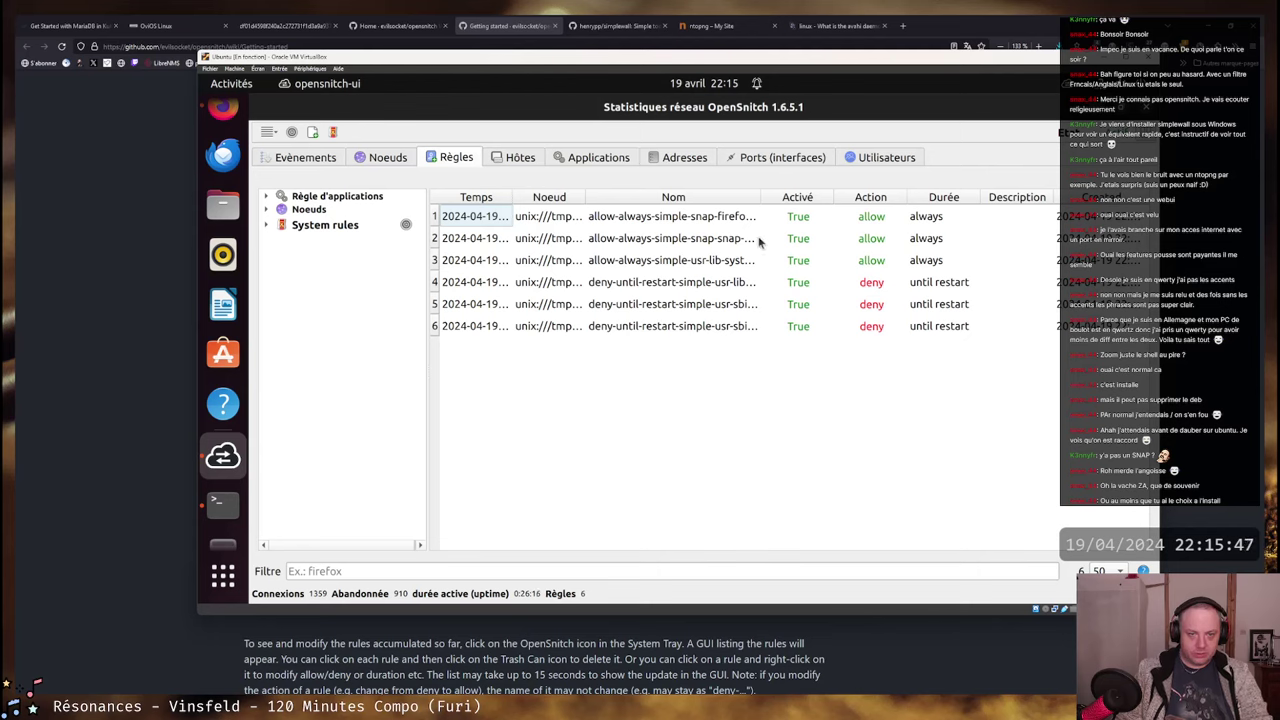
left_click_drag(760, 198, 852, 198)
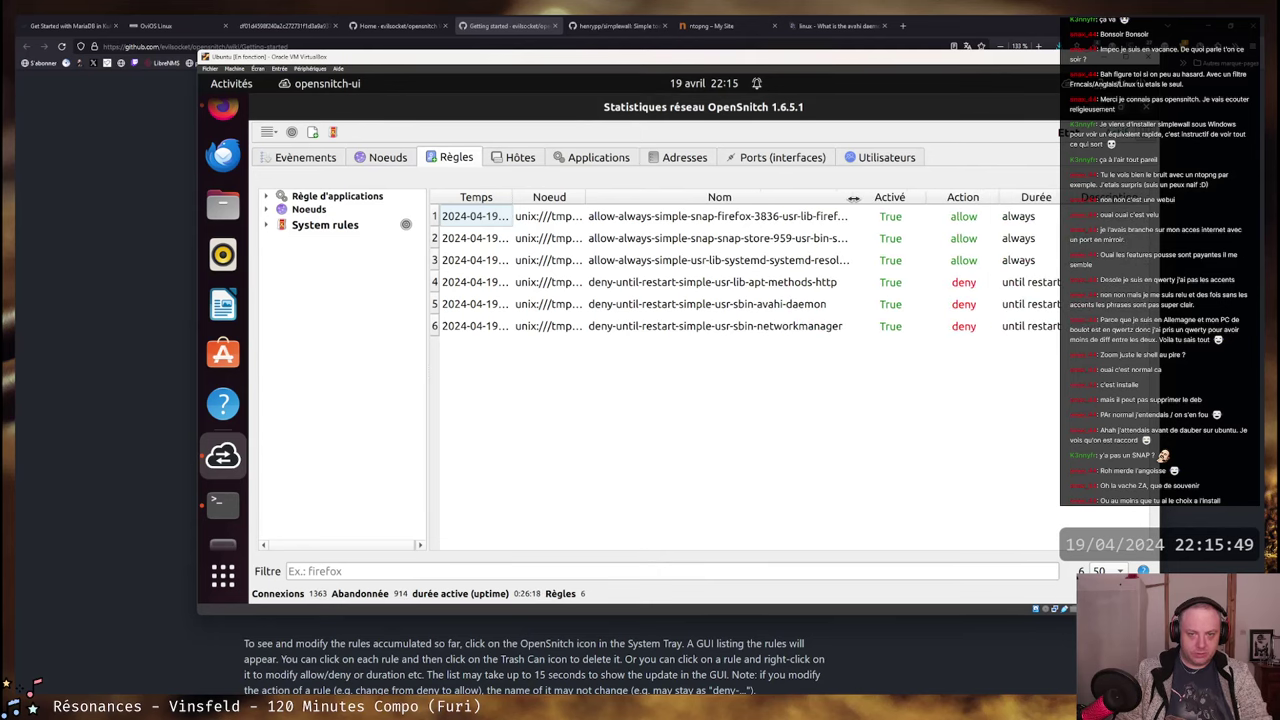
left_click(737, 283)
right_click(737, 283)
mouse_move(792, 303)
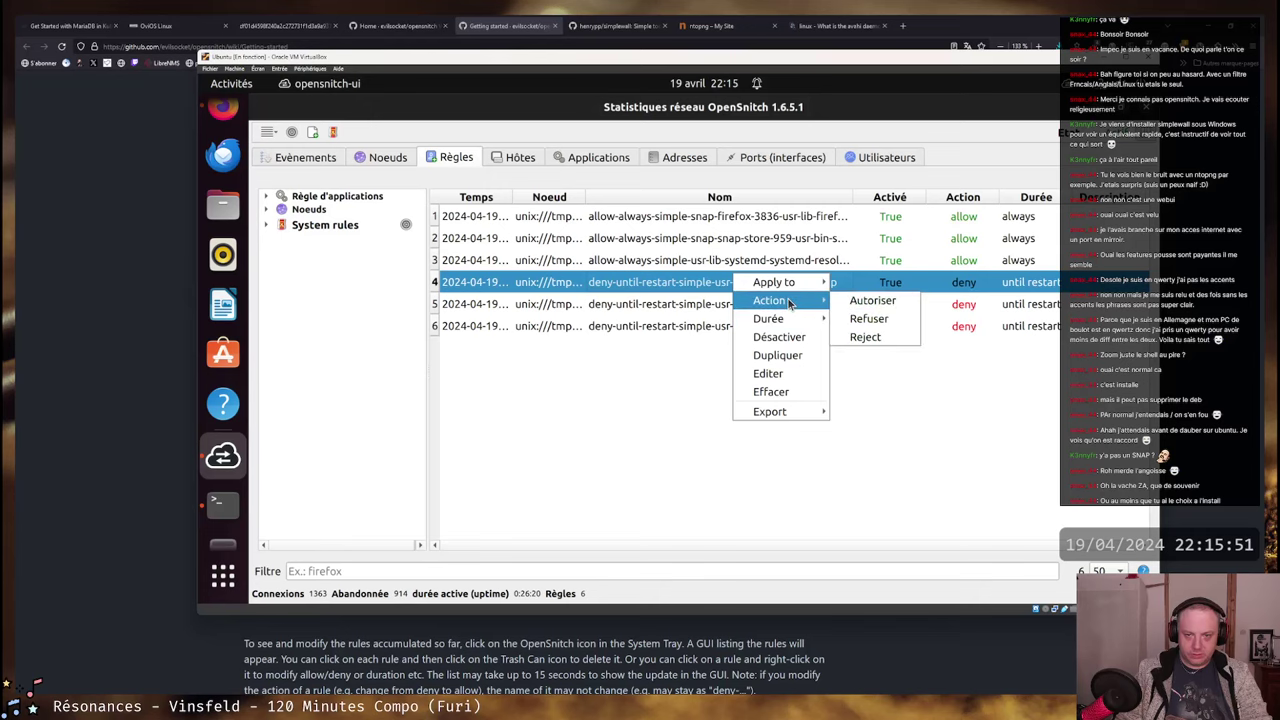
left_click(872, 302)
- Watch the curl install progress and check the pending Ubuntu Software updates
key("alt+Tab")
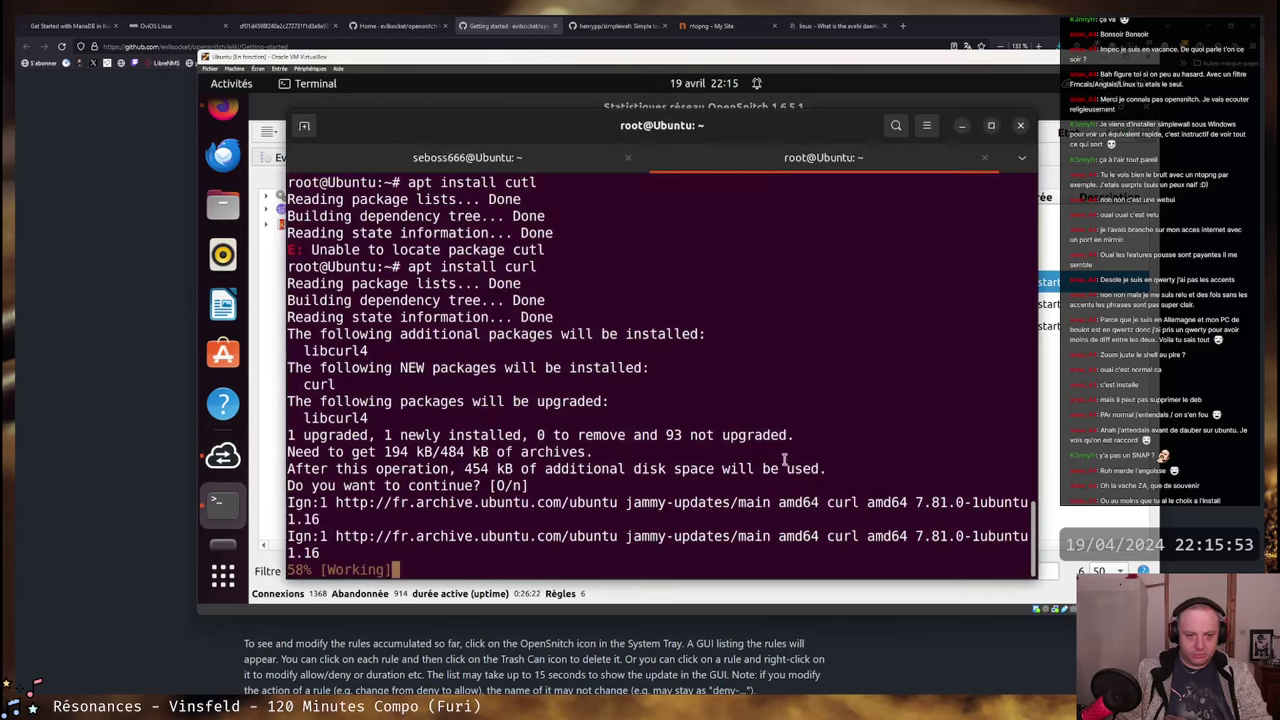
key("alt+Tab")
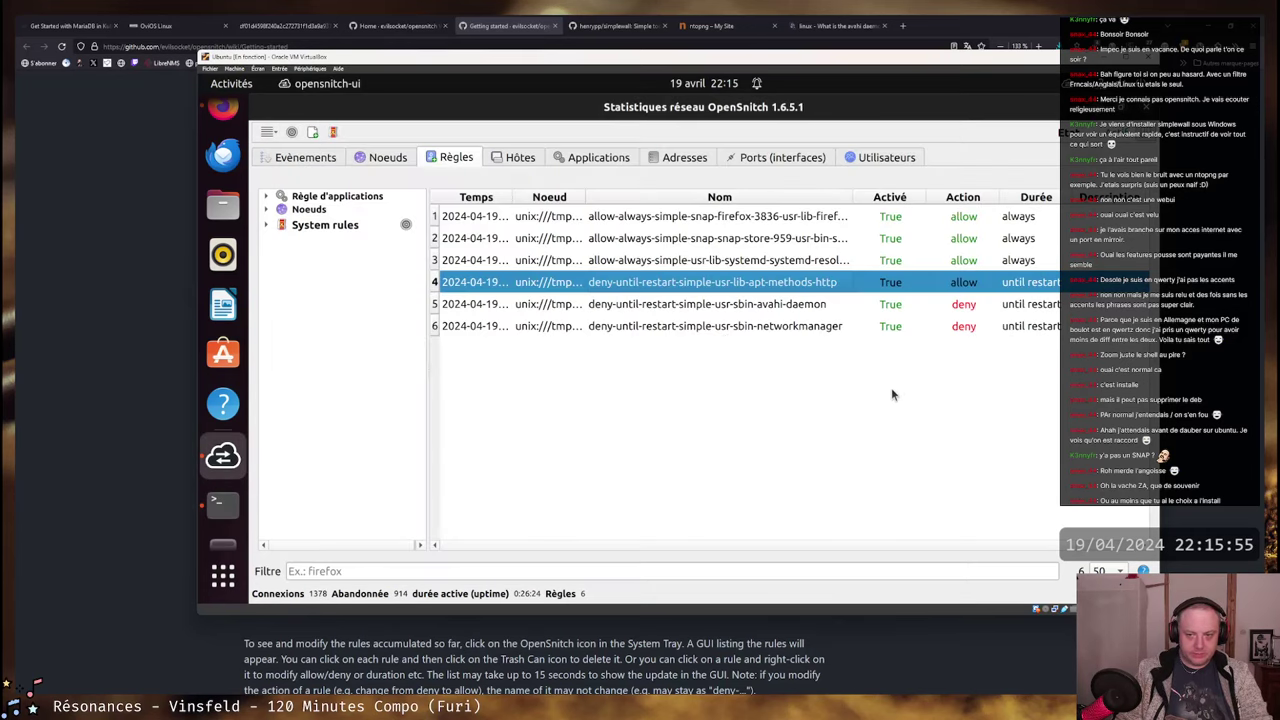
key("alt+Tab")
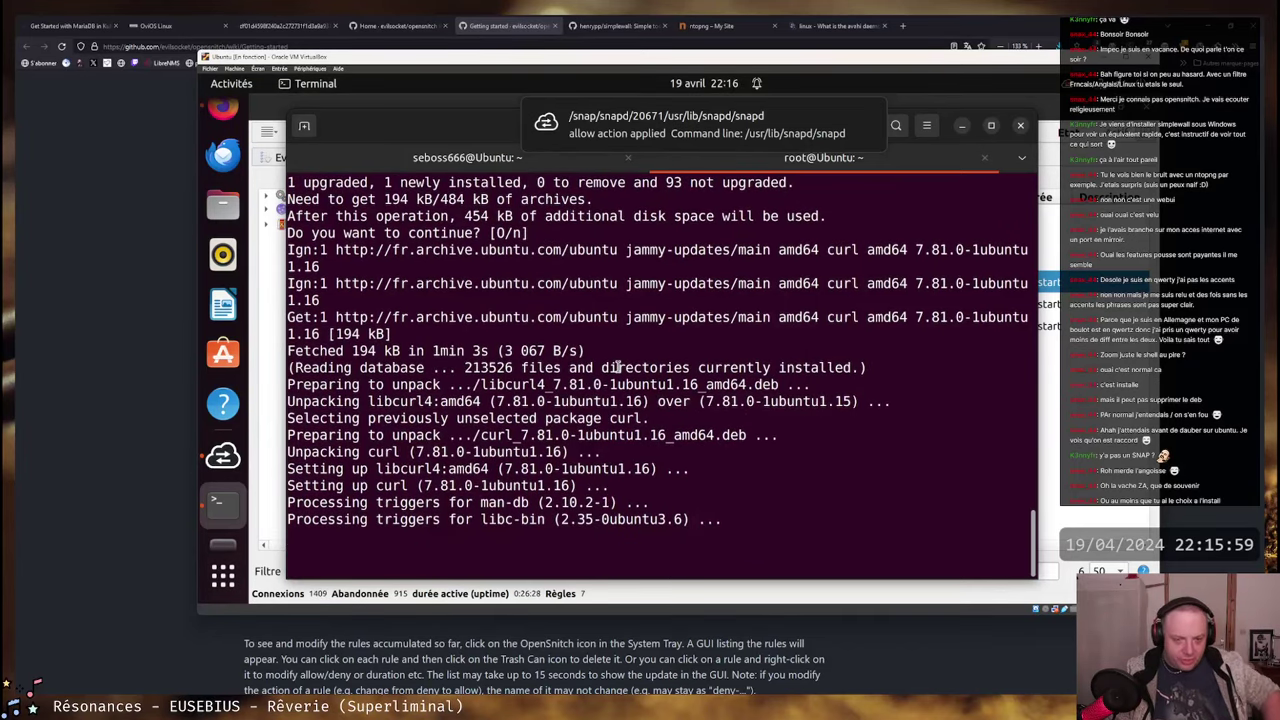
mouse_move(693, 131)
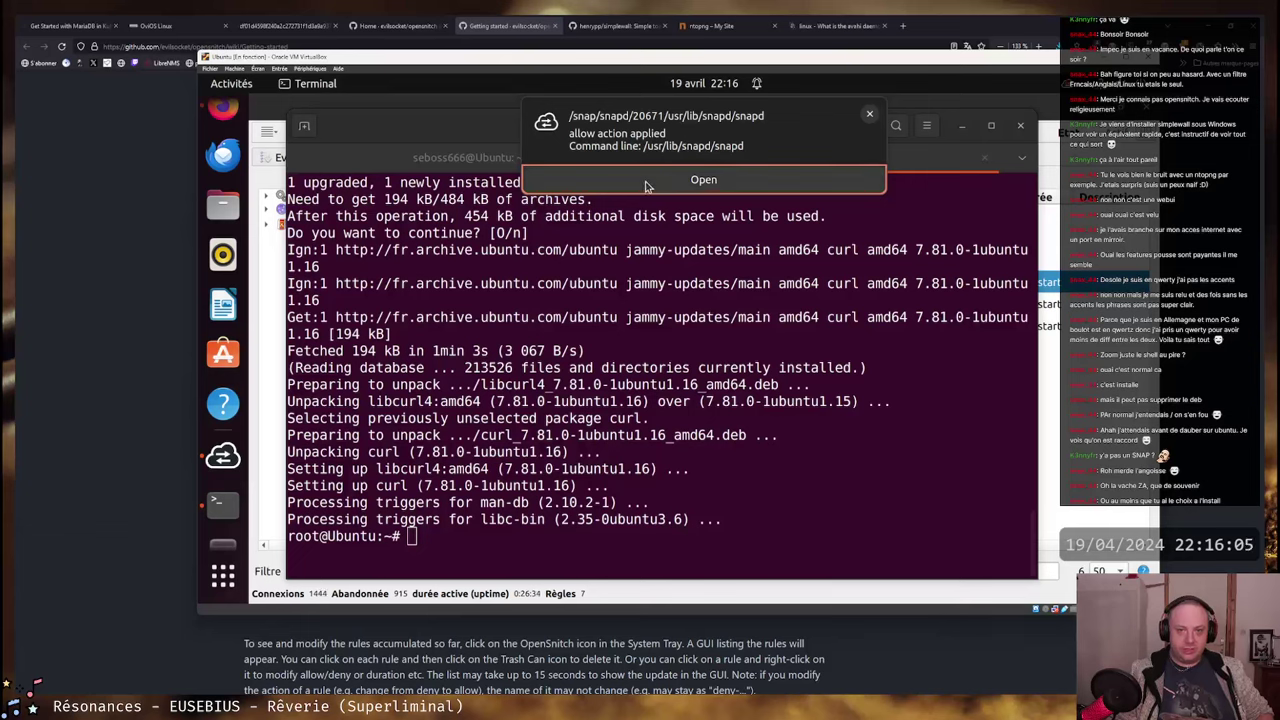
mouse_move(742, 132)
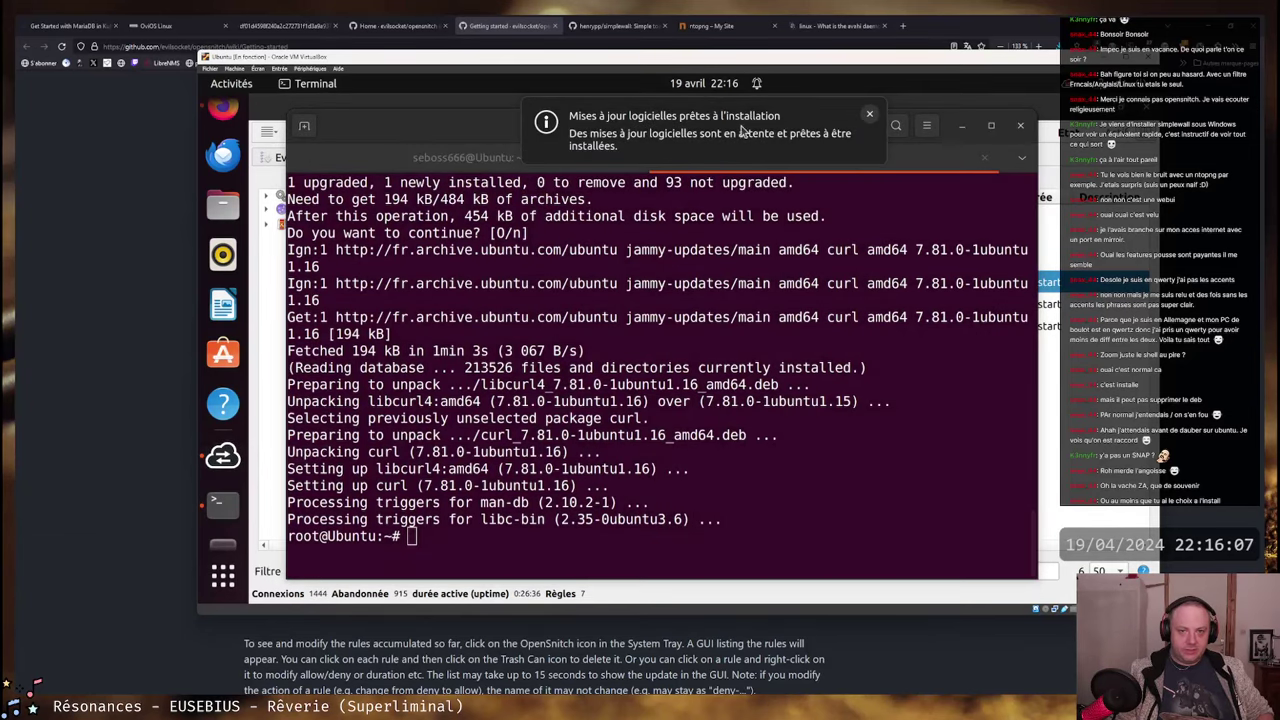
left_click(681, 138)
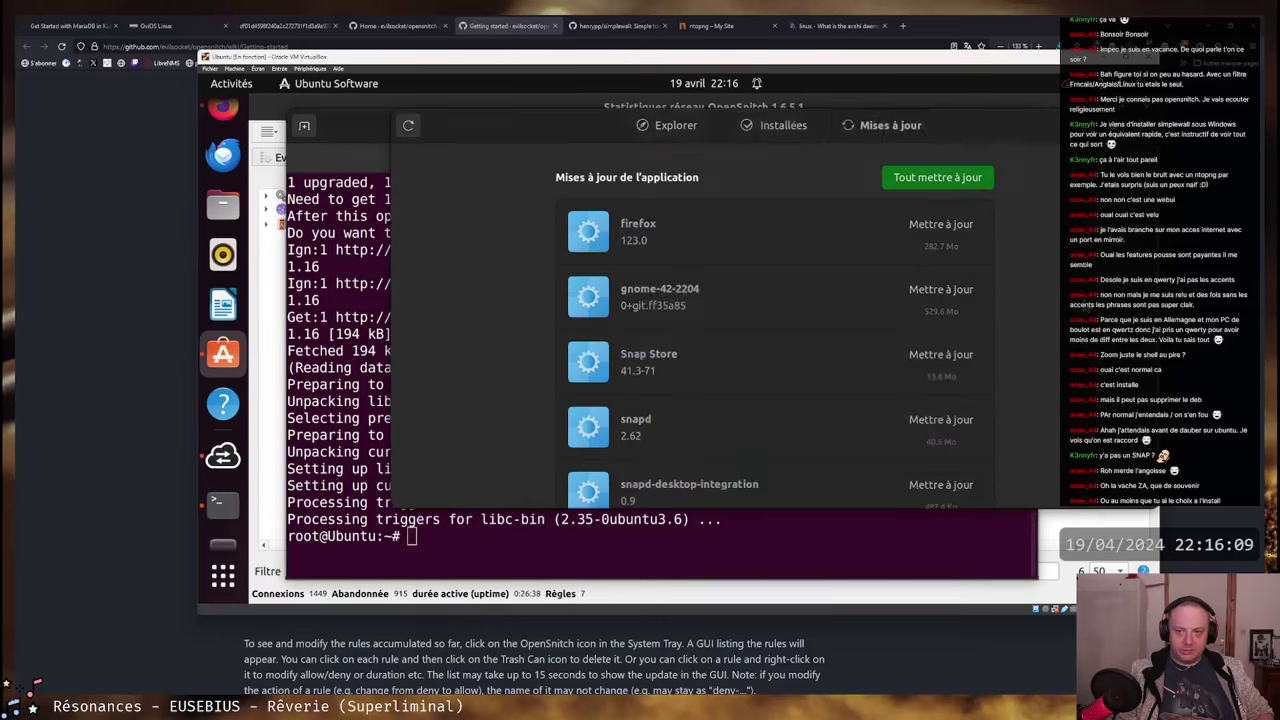
scroll(757, 275, "down", 1)
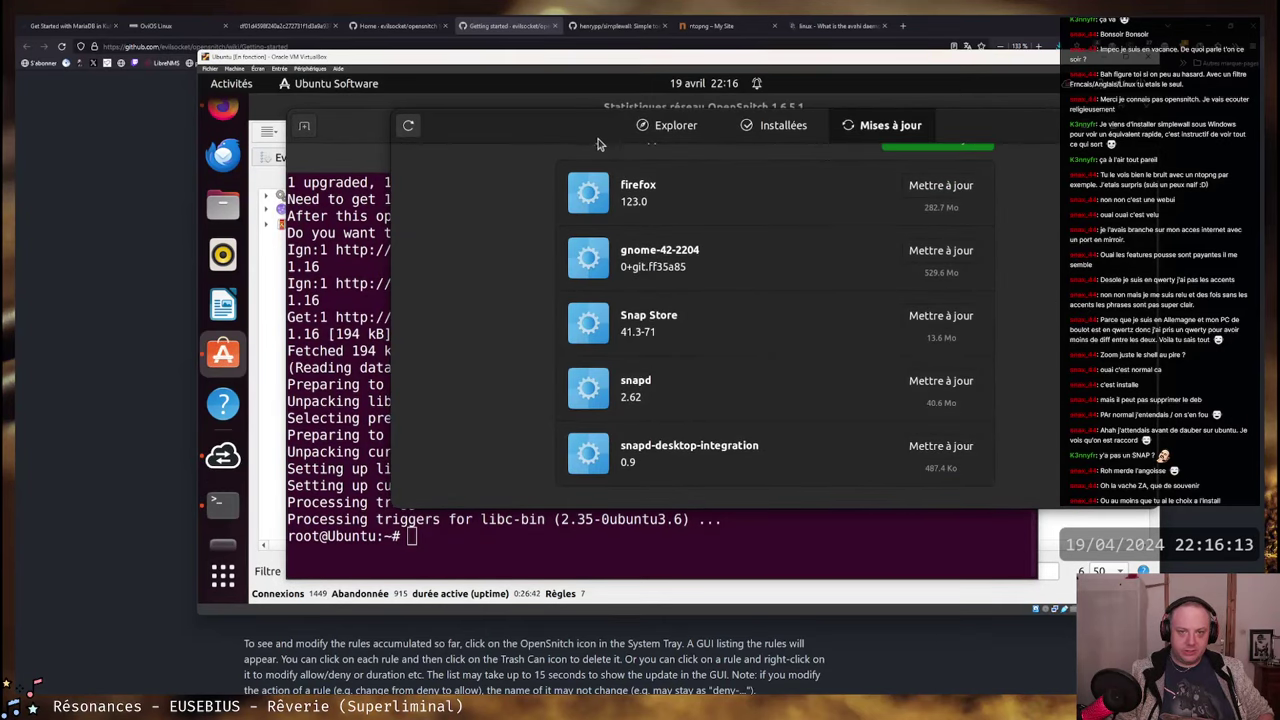
left_click(428, 538)
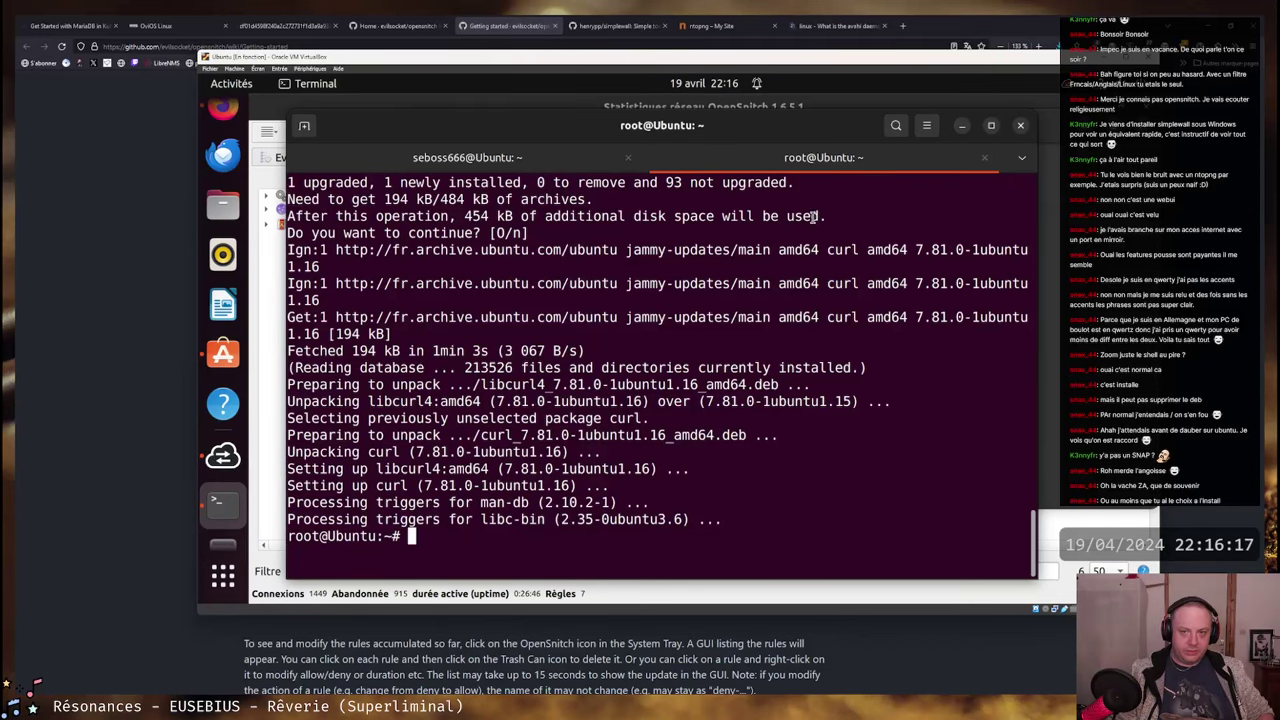
- Rearrange the terminal and updates windows, then switch to the non-root user's terminal tab
left_click_drag(762, 115, 852, 351)
left_click_drag(822, 426, 765, 136)
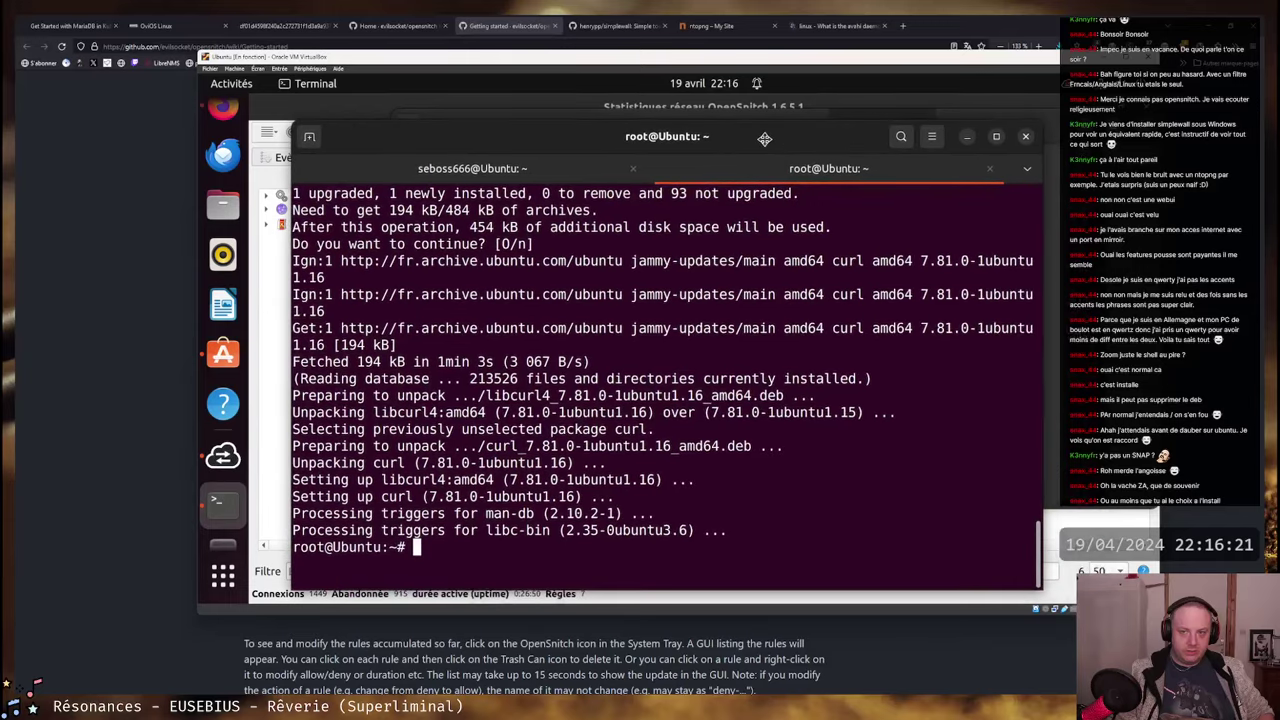
left_click(234, 366)
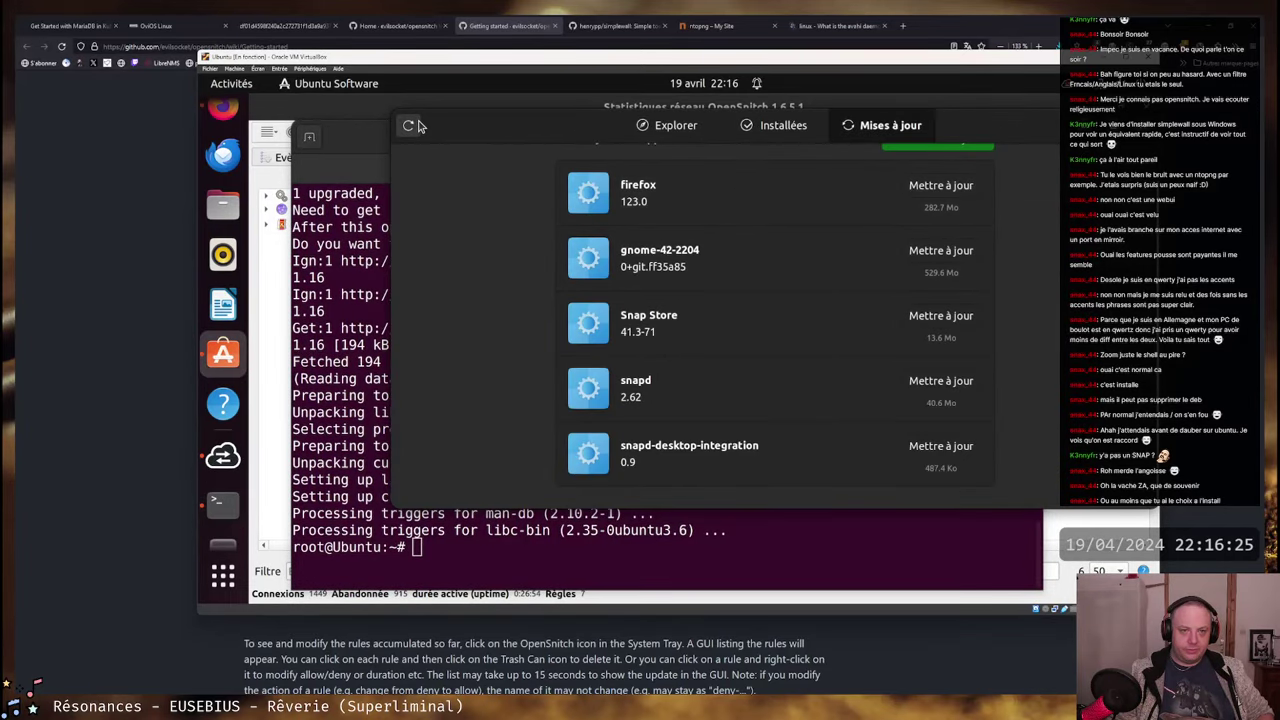
left_click_drag(545, 143, 492, 157)
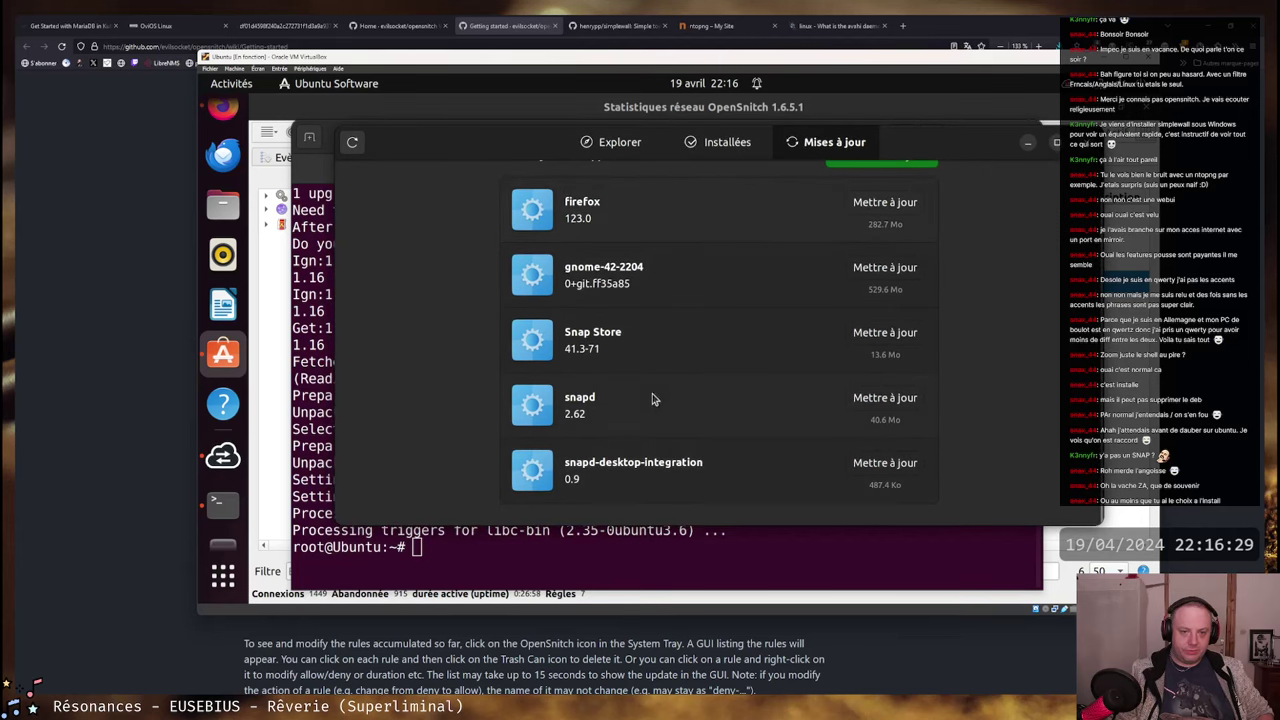
left_click(430, 540)
left_click_drag(736, 146, 767, 135)
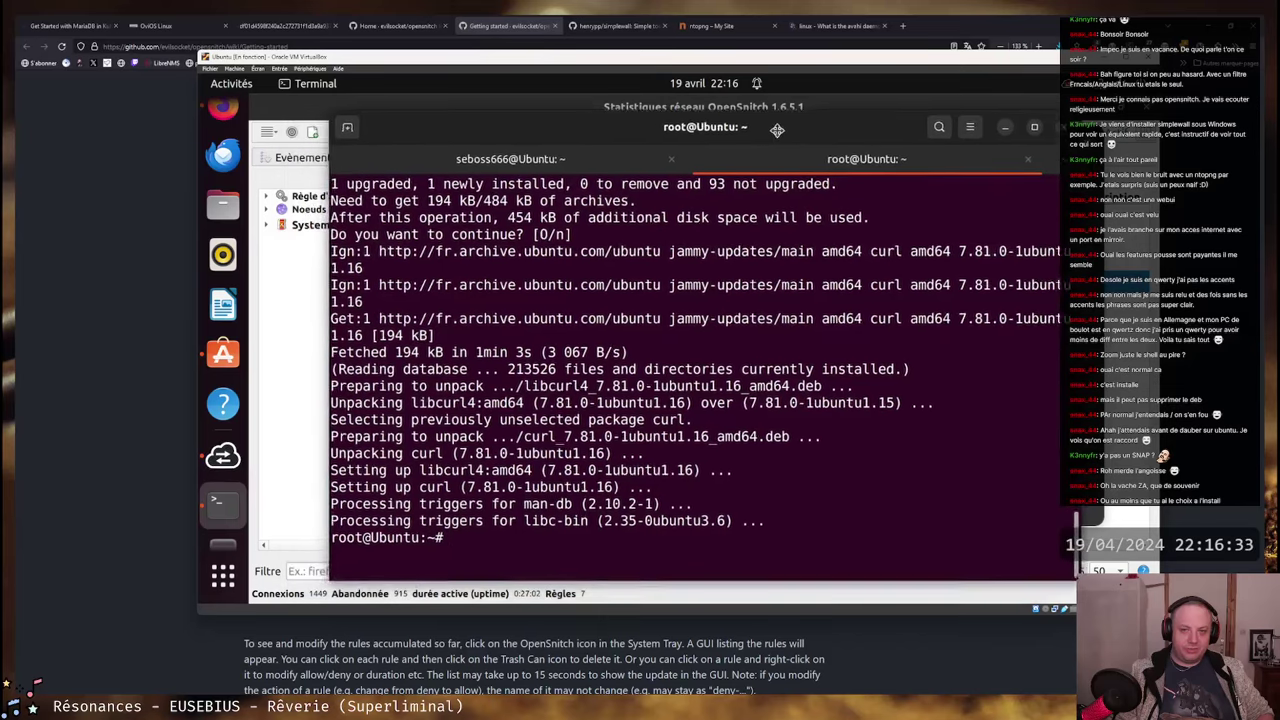
left_click(526, 160)
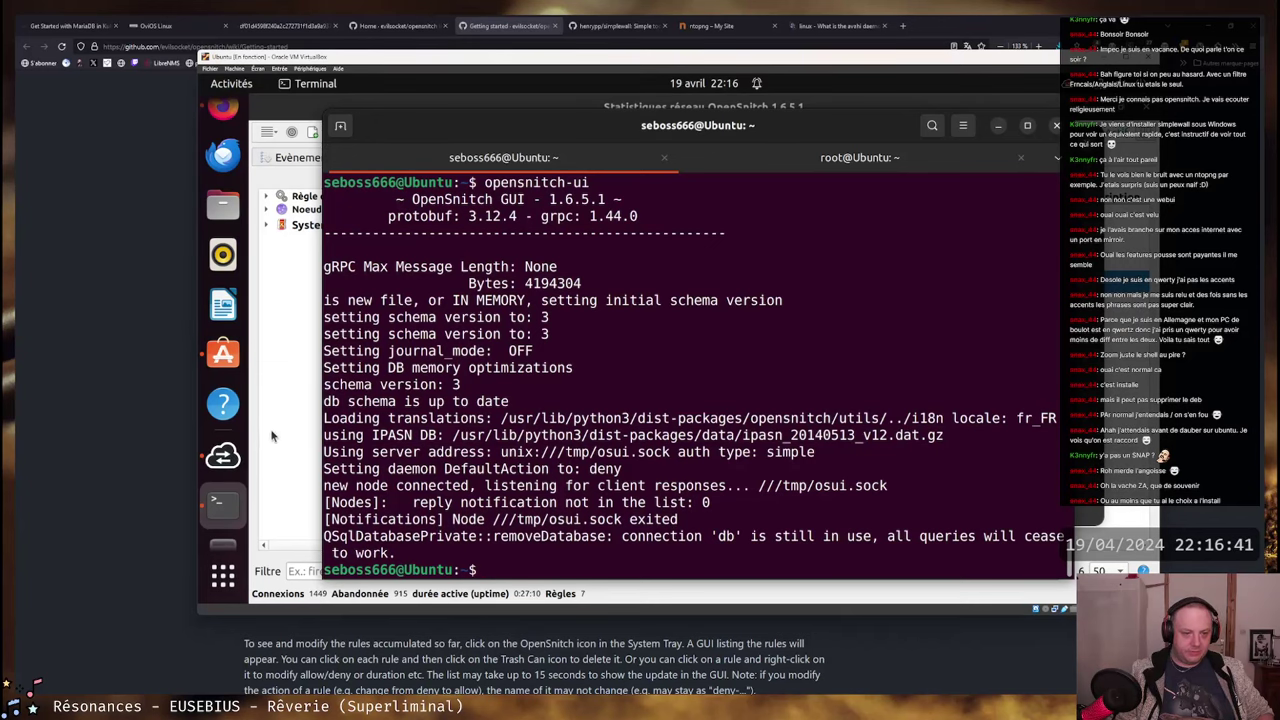
- Filter the OpenSnitch rules view to show only the Temporaire application rules
left_click(222, 455)
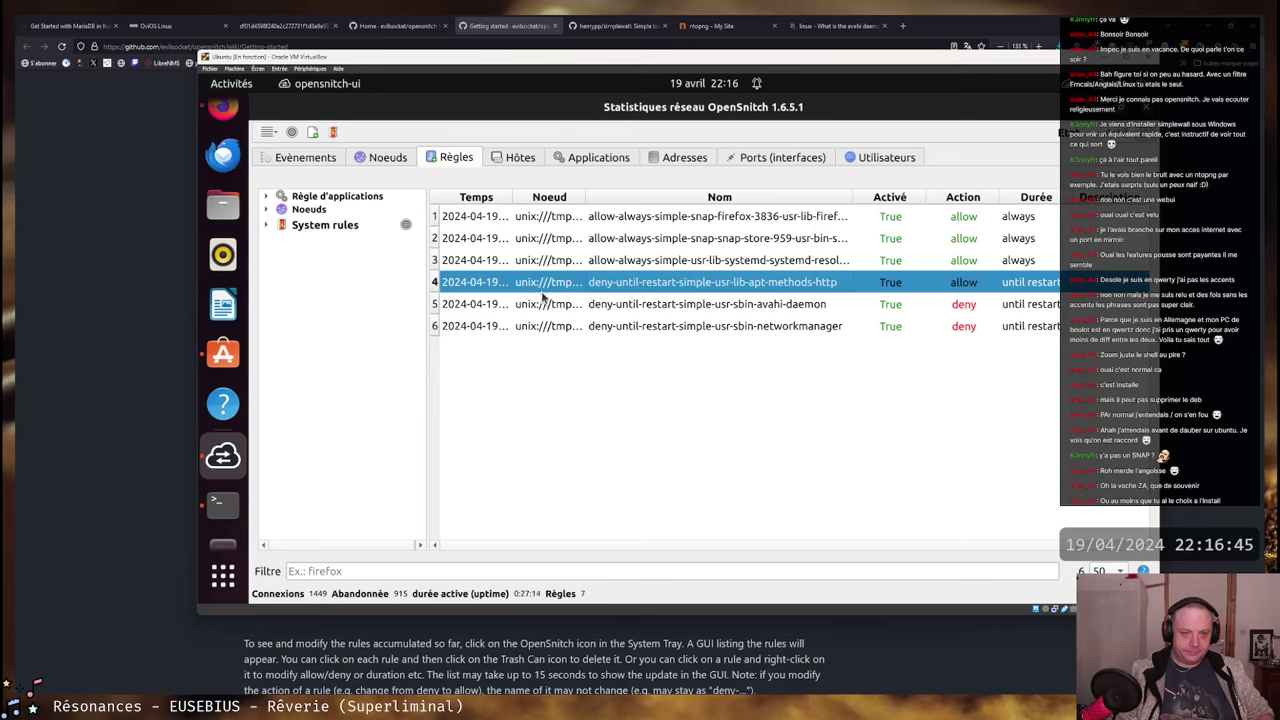
left_click(1067, 87)
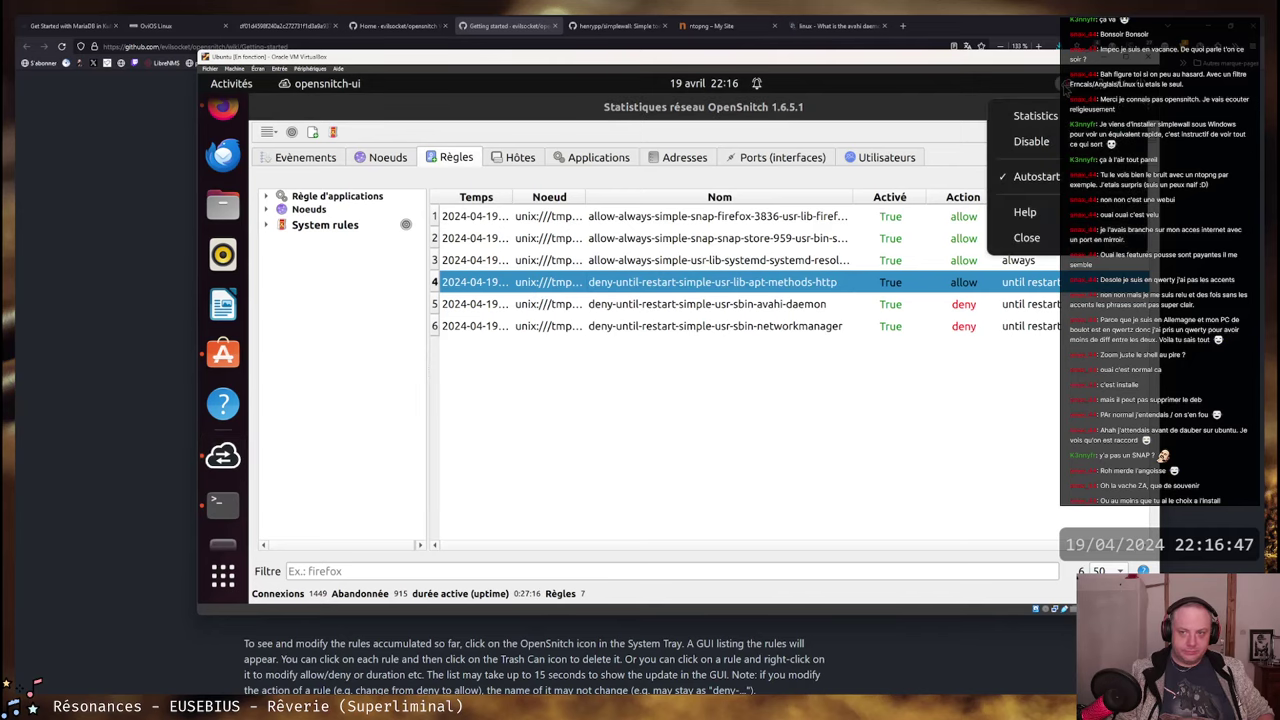
left_click(1066, 87)
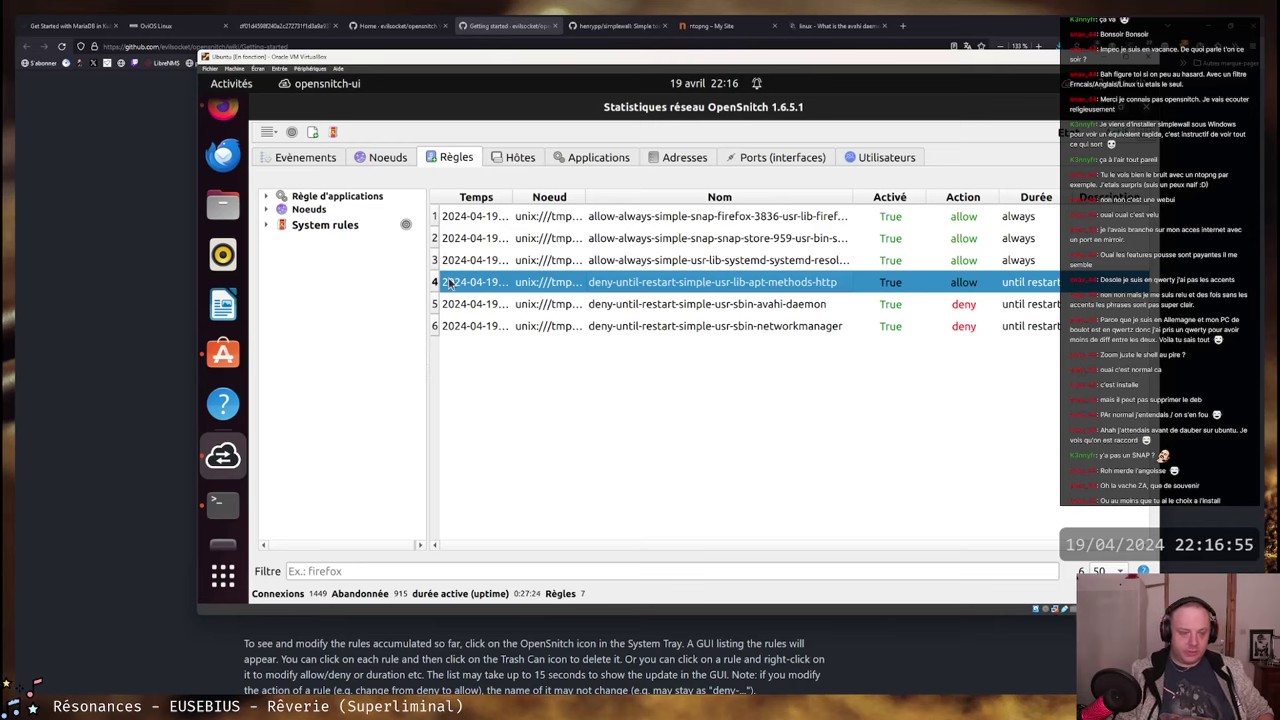
left_click(267, 210)
left_click(267, 210)
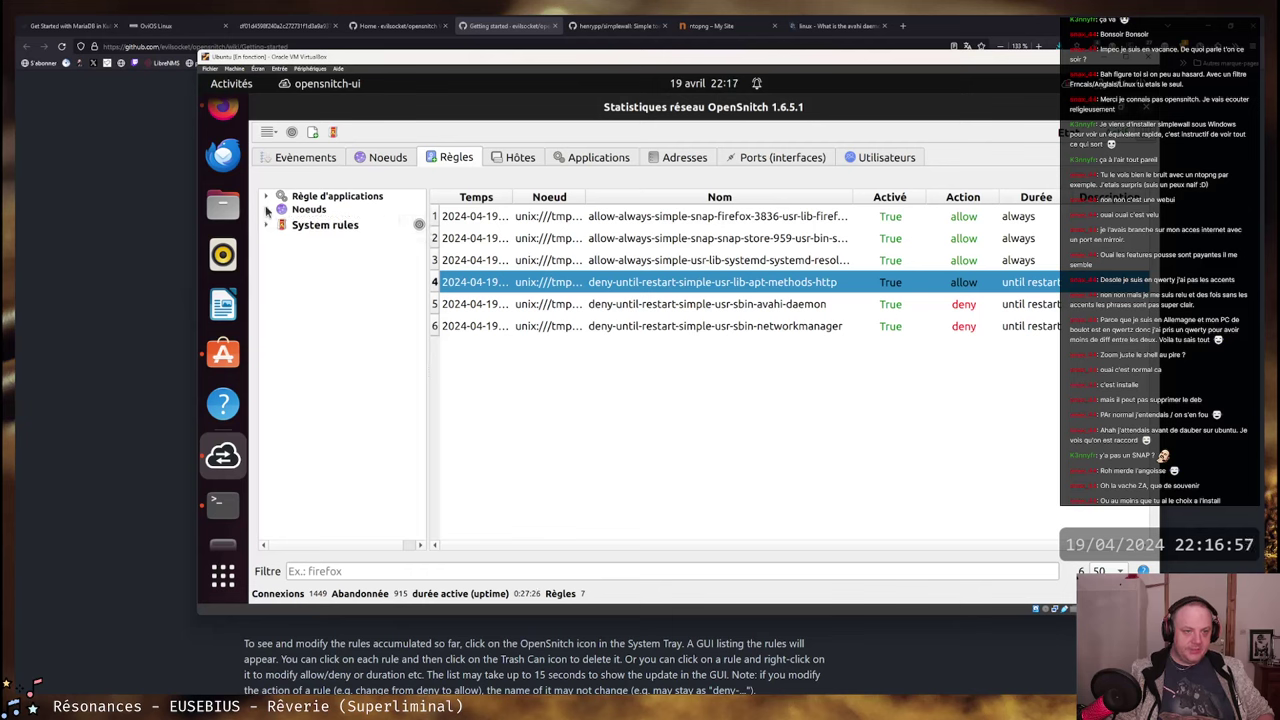
left_click(267, 197)
left_click(320, 210)
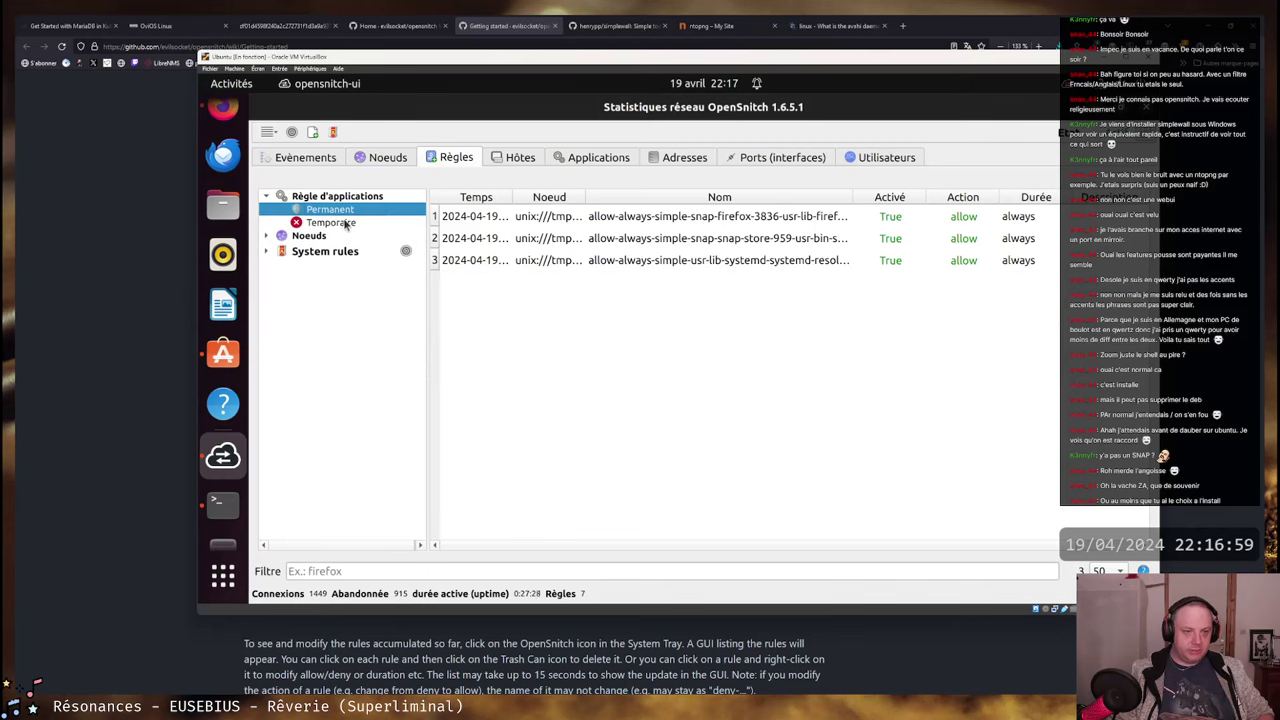
left_click(331, 222)
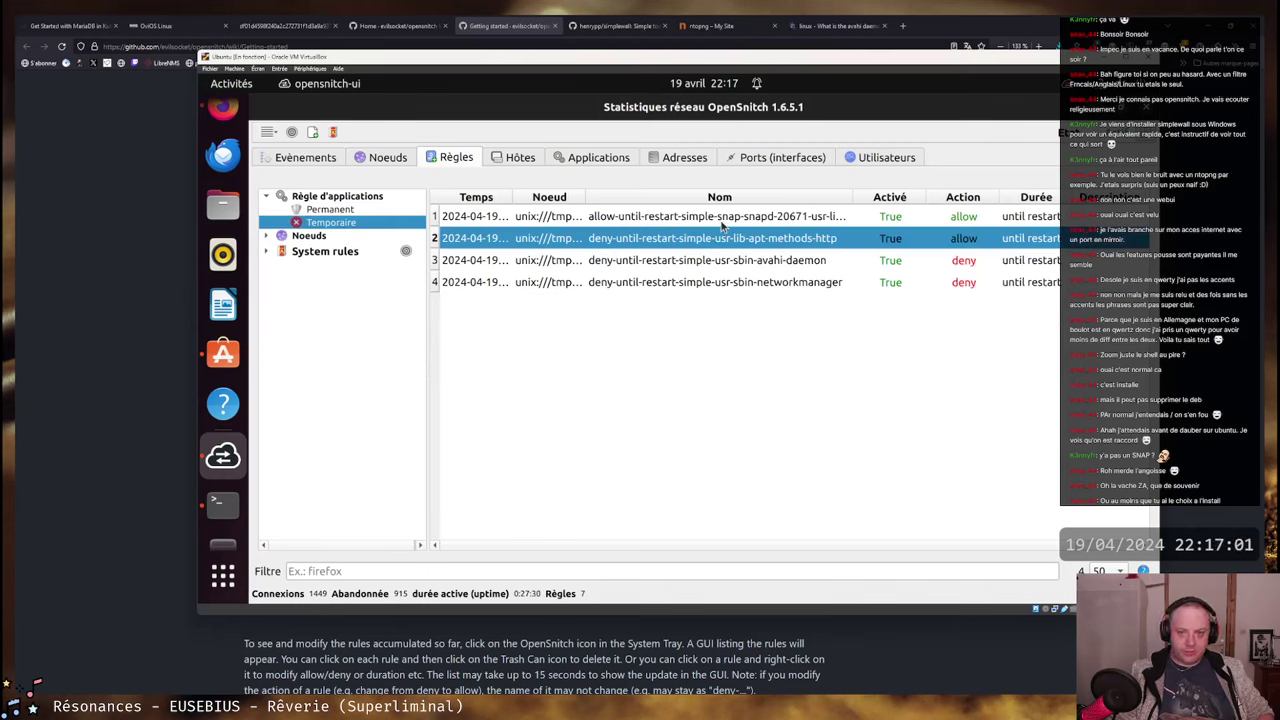
- Browse the apt-methods-http rule's Action, Durée and Export options without changing them
right_click(733, 249)
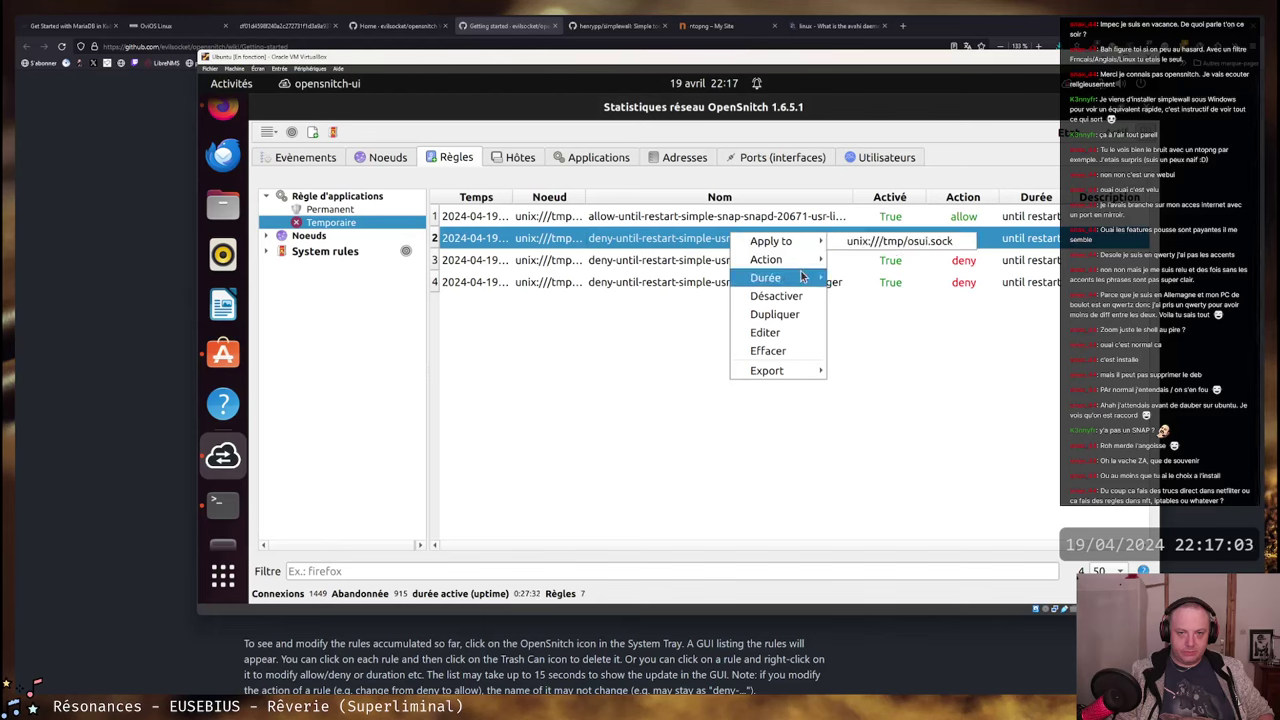
mouse_move(801, 265)
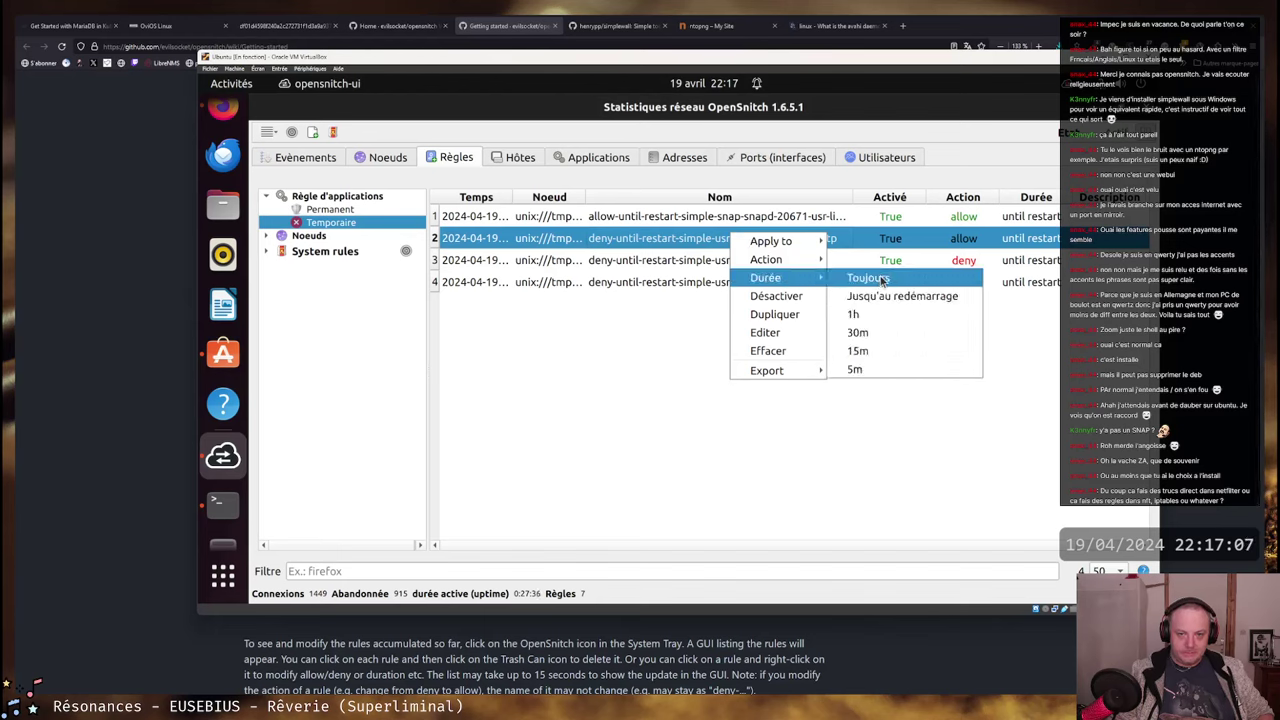
left_click(573, 378)
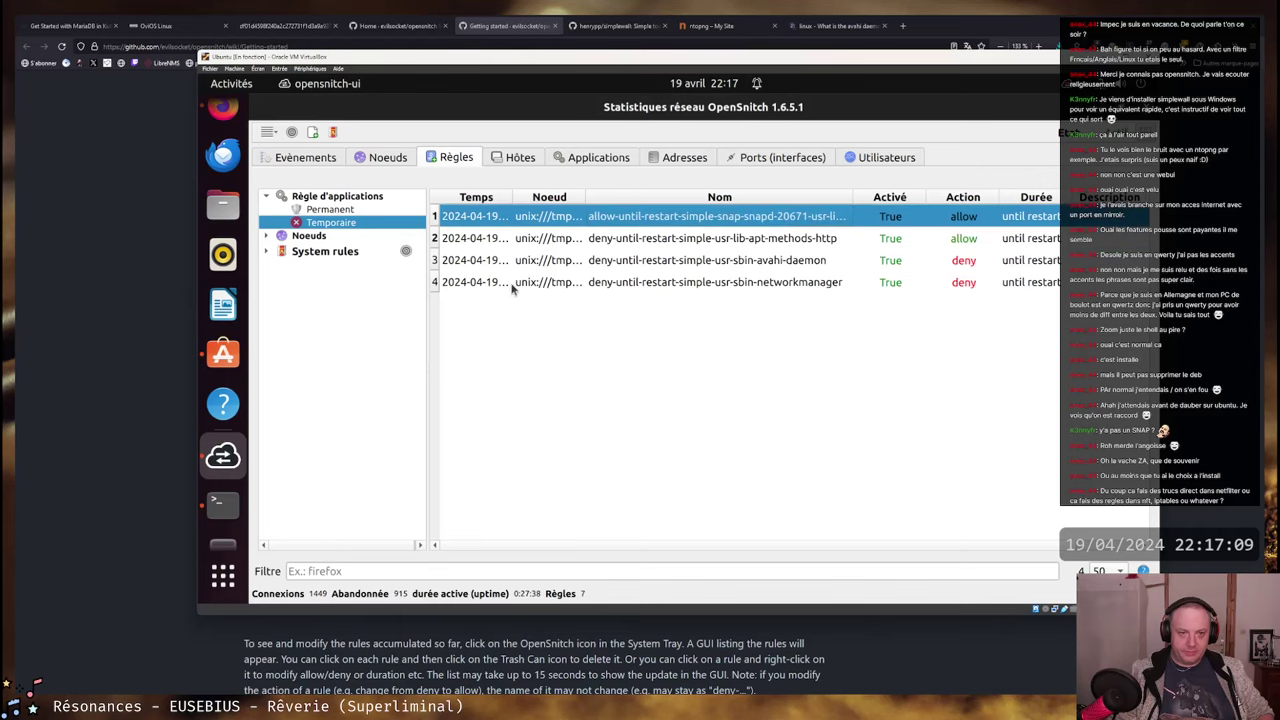
right_click(578, 239)
mouse_move(577, 242)
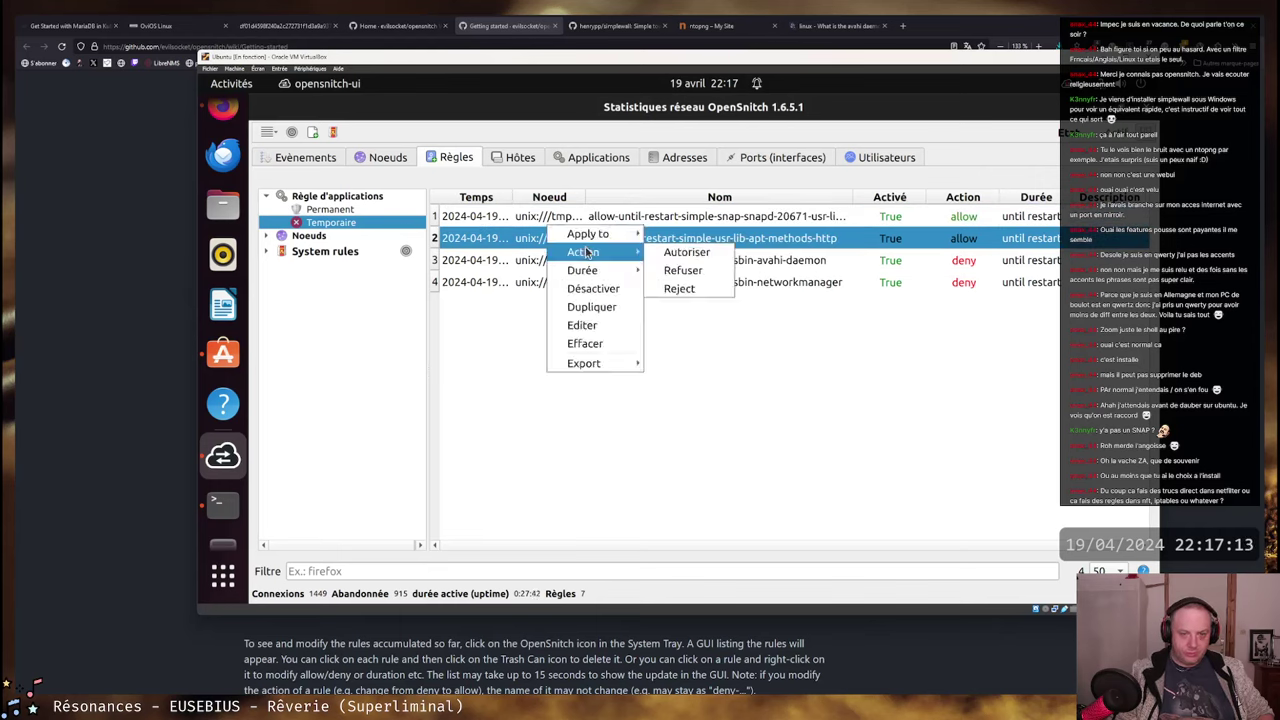
mouse_move(598, 280)
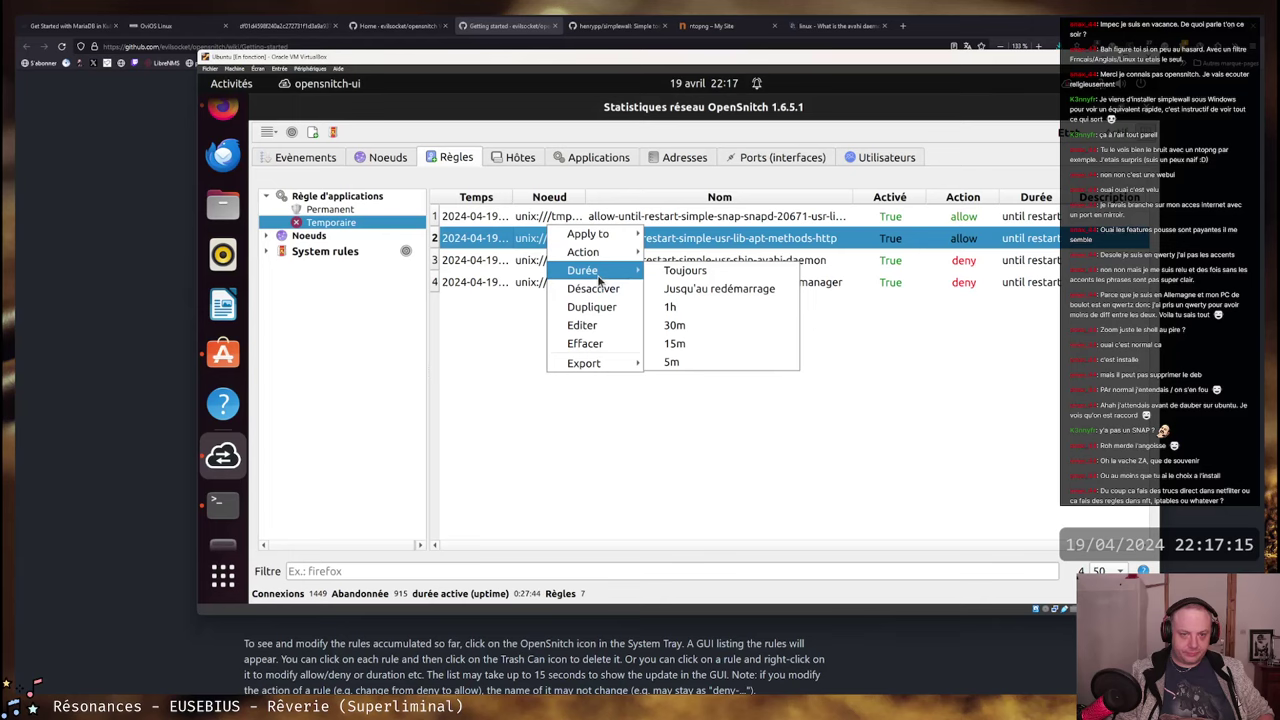
mouse_move(606, 363)
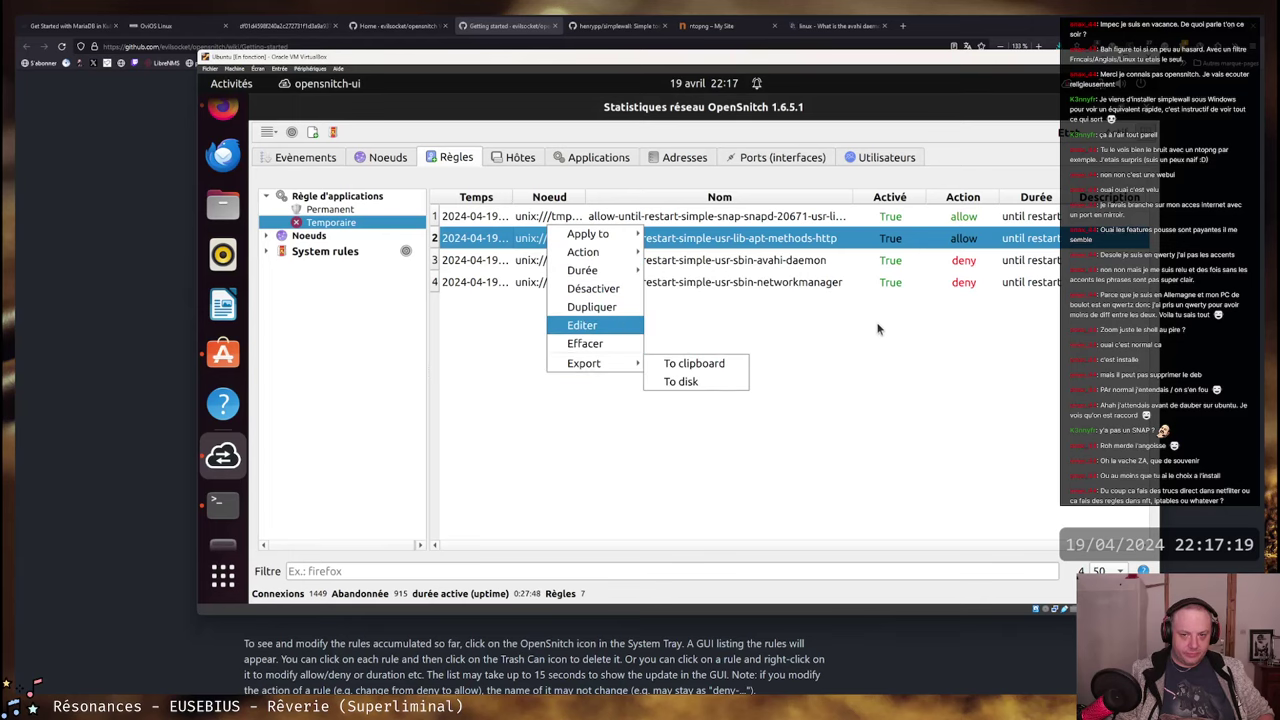
left_click(467, 400)
left_click(85, 400)
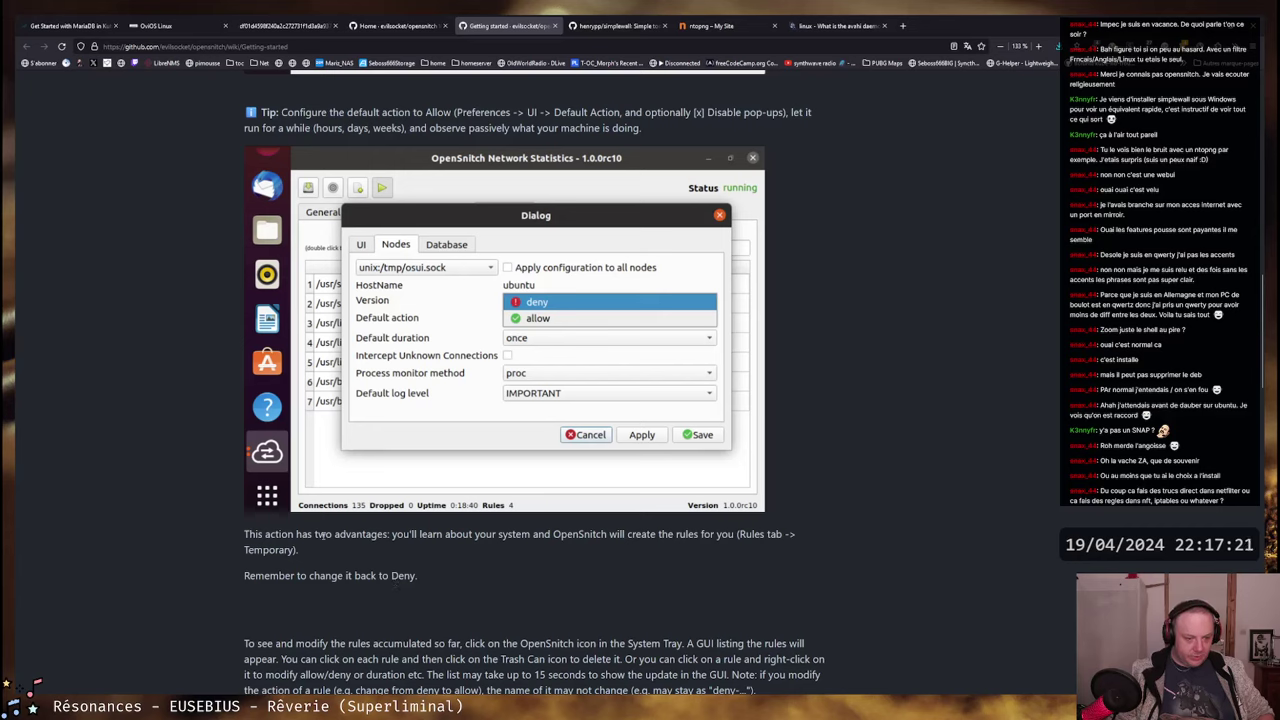
- Read the wiki passage on the two advantages of creating temporary rules
left_click_drag(258, 534, 638, 533)
left_click_drag(357, 534, 772, 534)
double_click(642, 534)
left_click_drag(660, 534, 772, 534)
left_click(772, 534)
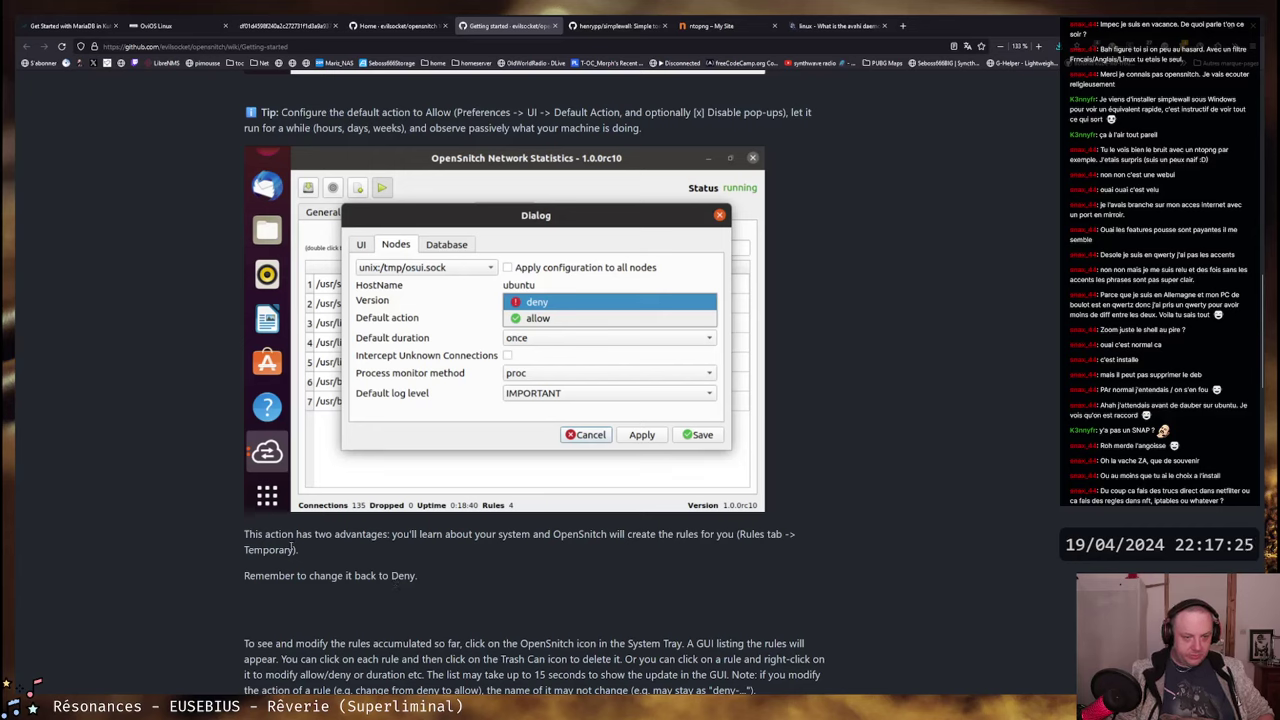
left_click_drag(256, 568, 418, 575)
left_click(418, 575)
scroll(323, 600, "down", 3)
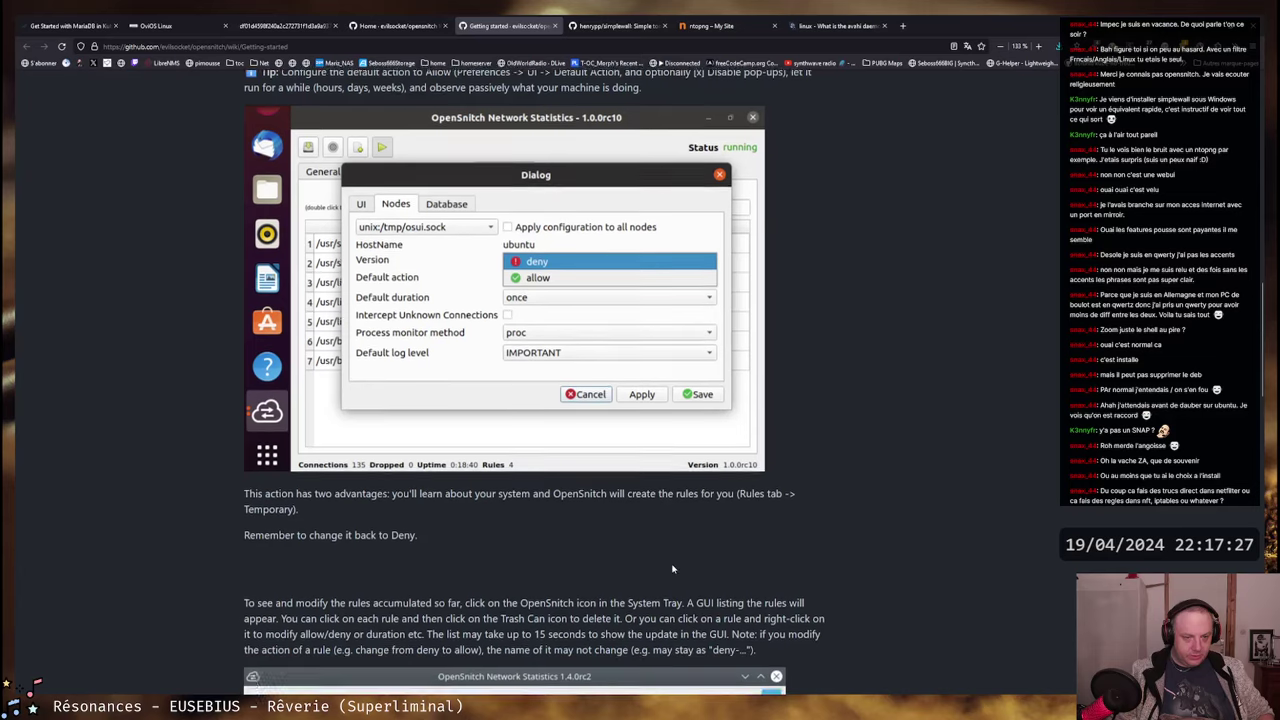
- Read the reminder to change back to Deny and the paragraph on viewing and modifying rules
left_click_drag(418, 321, 247, 321)
left_click_drag(244, 388, 790, 440)
left_click(720, 390)
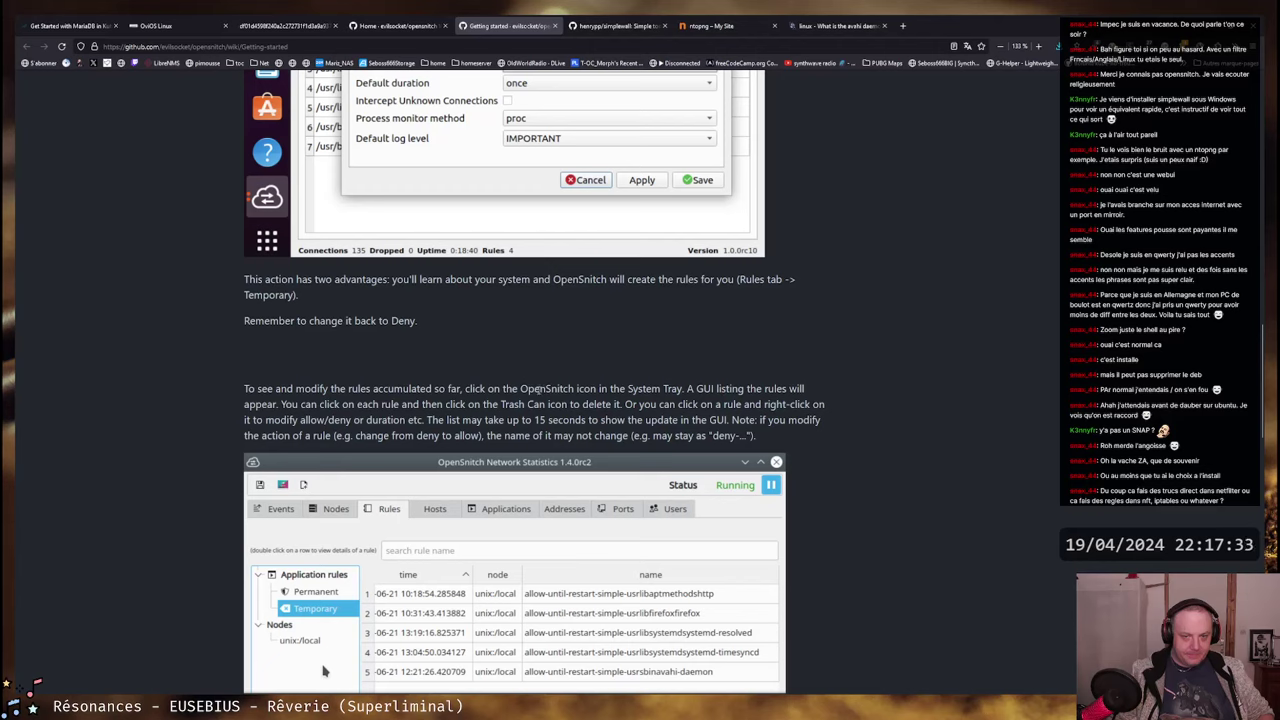
left_click_drag(256, 404, 786, 404)
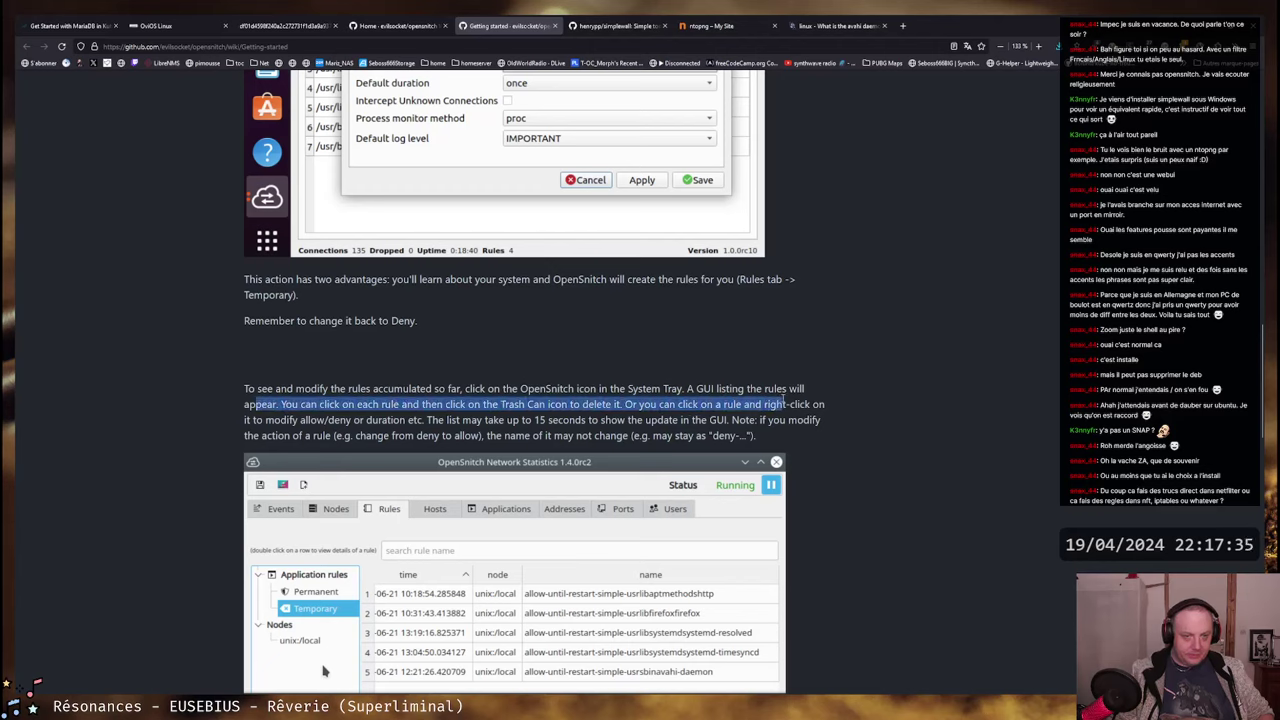
left_click(405, 404)
- Read the notes on deleting rules by right-click, the 15-second update delay and changing actions
left_click_drag(279, 404, 778, 402)
left_click_drag(612, 404, 824, 404)
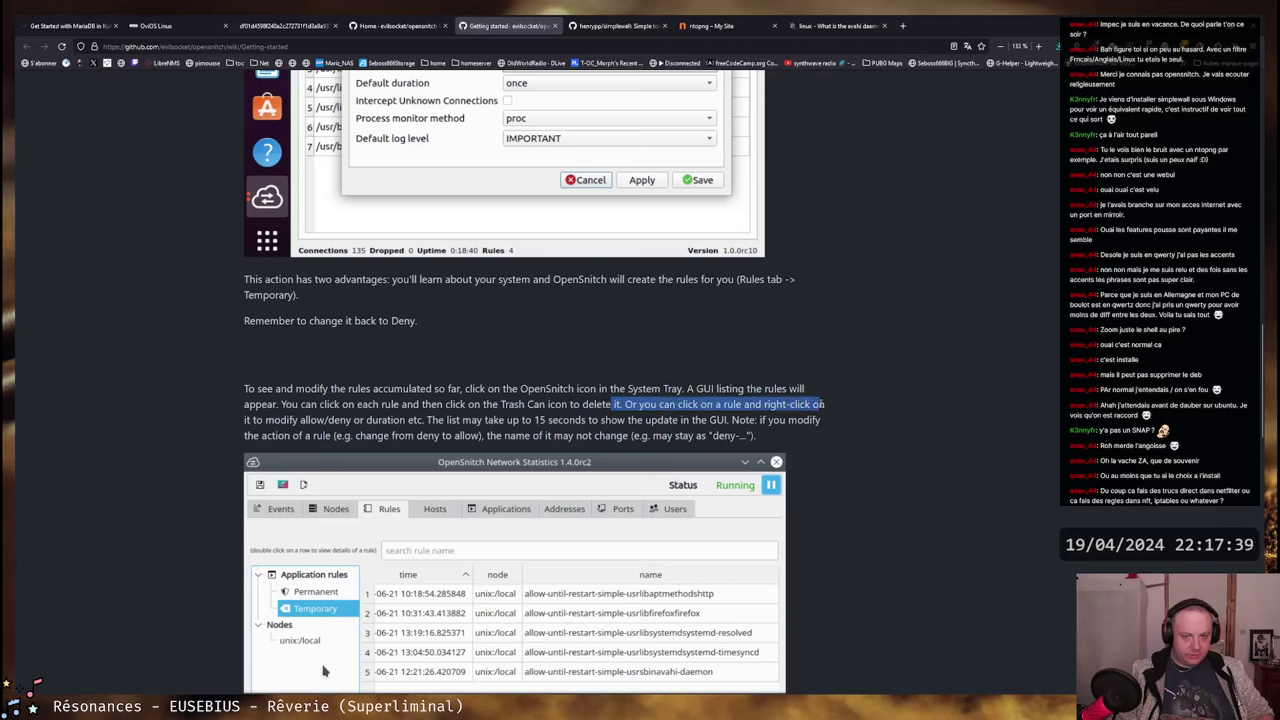
left_click_drag(356, 420, 768, 420)
left_click(641, 420)
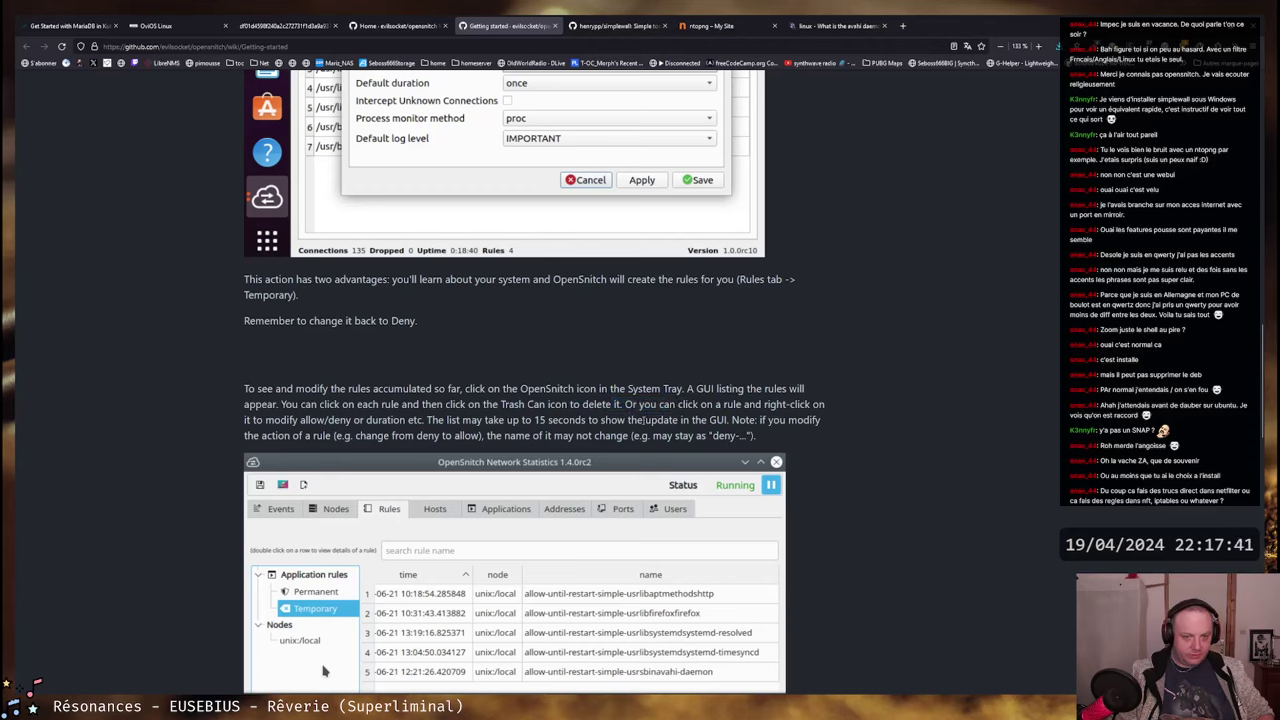
left_click_drag(420, 420, 776, 420)
left_click(427, 420)
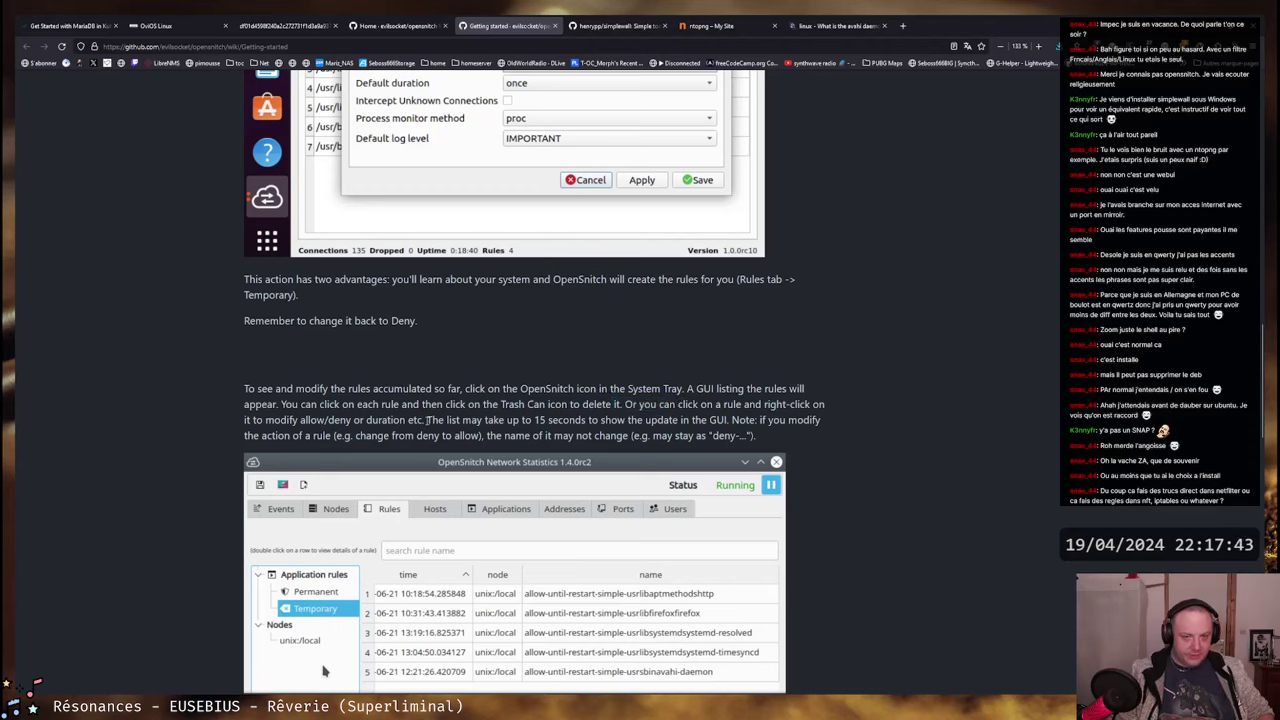
left_click_drag(427, 420, 816, 420)
left_click(816, 420)
left_click_drag(262, 437, 738, 437)
left_click(813, 387)
scroll(813, 387, "down", 3)
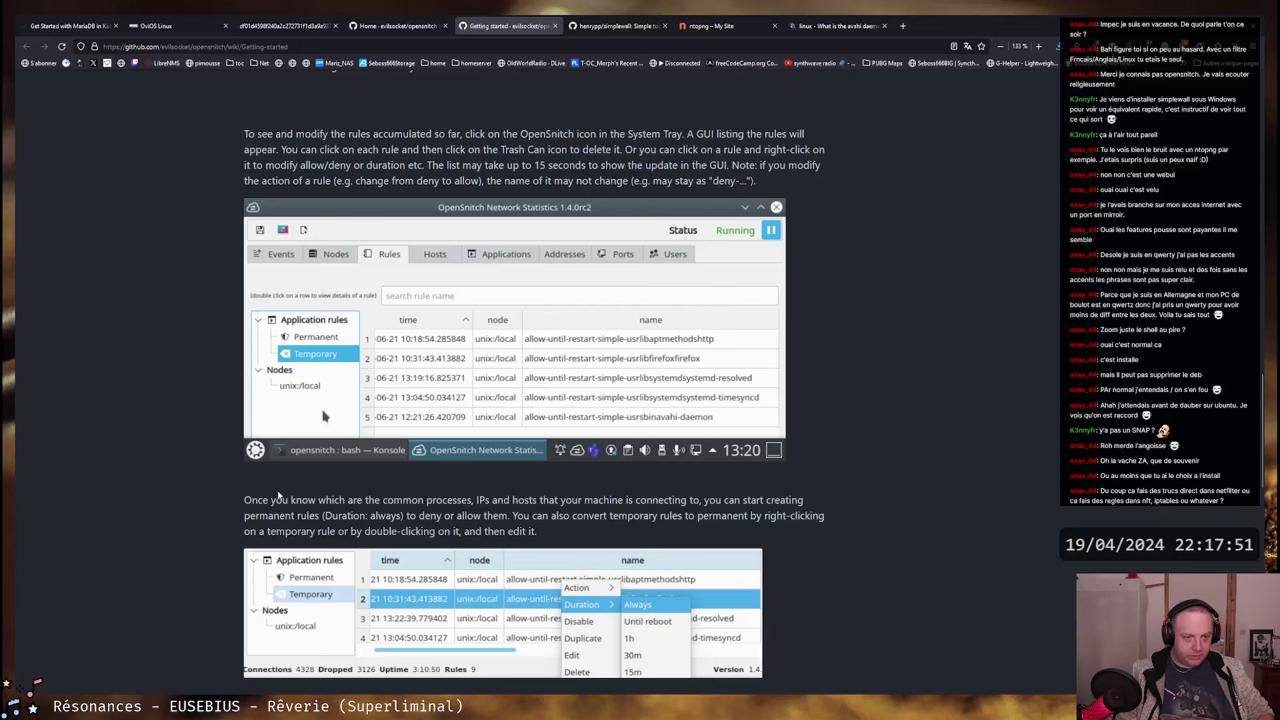
- Read the paragraphs on creating permanent rules and converting temporary ones
left_click_drag(258, 500, 530, 531)
left_click(530, 531)
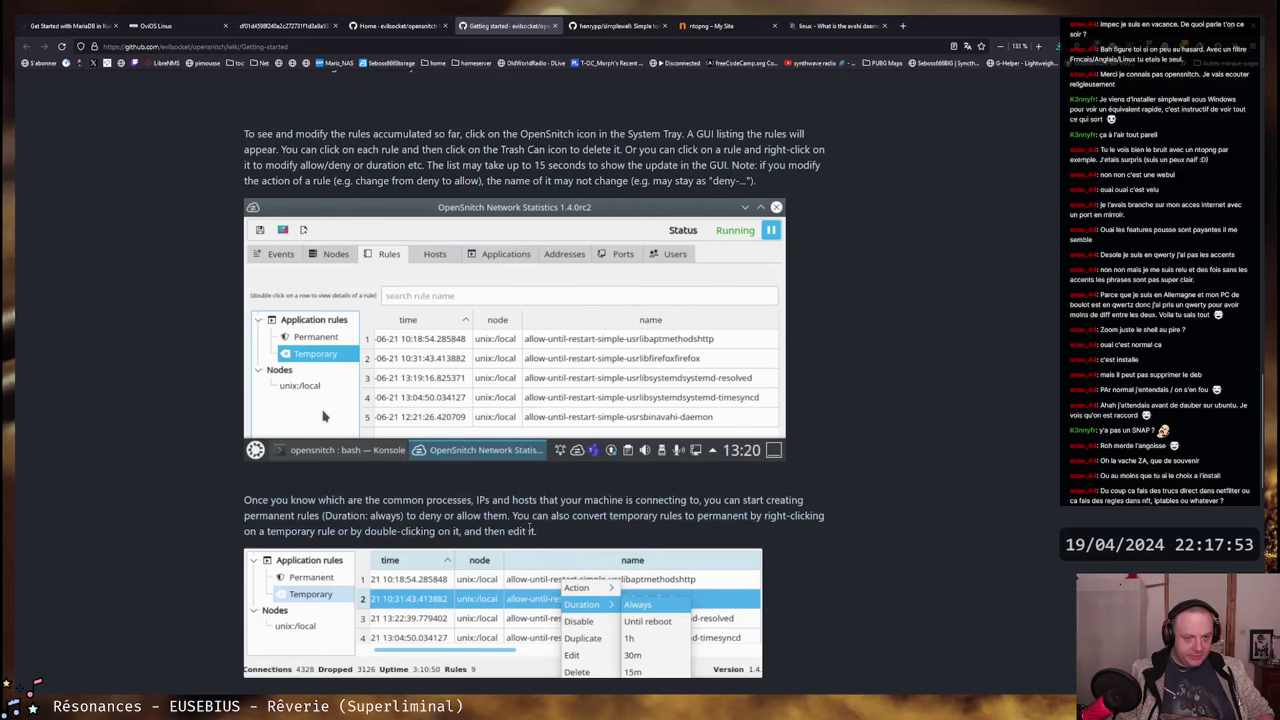
scroll(575, 431, "down", 1)
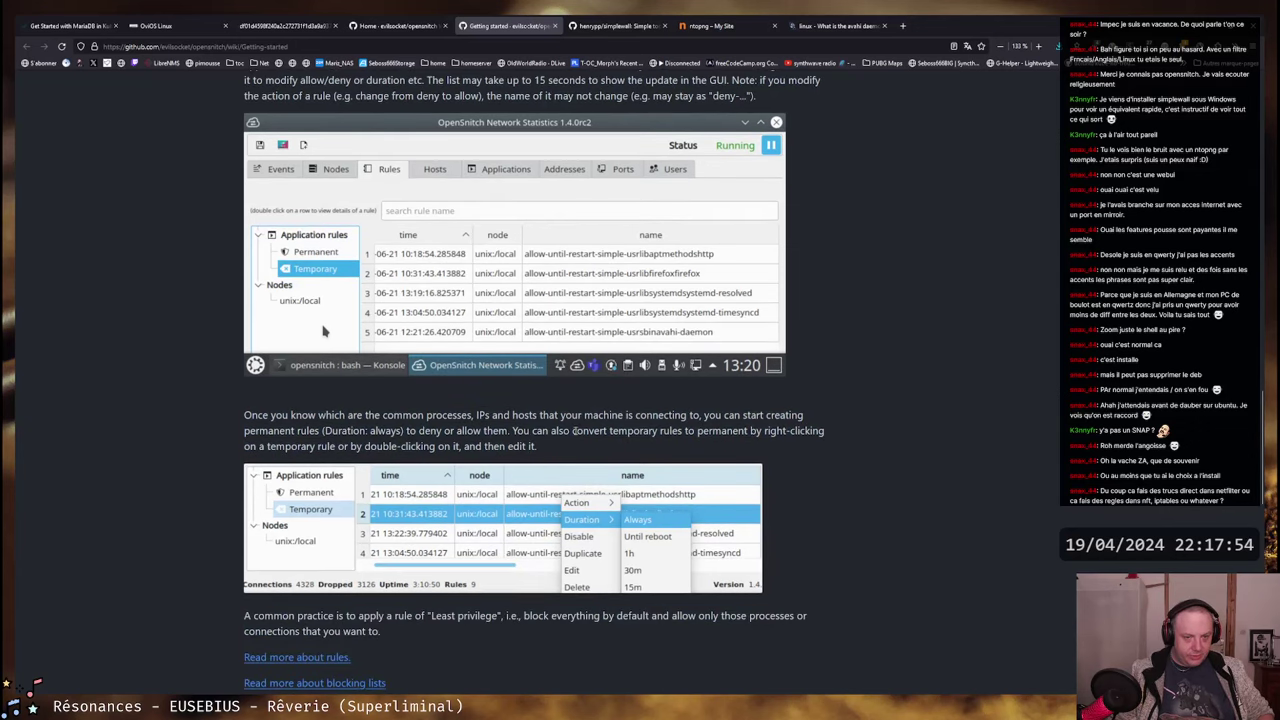
left_click_drag(458, 420, 822, 430)
left_click(448, 430)
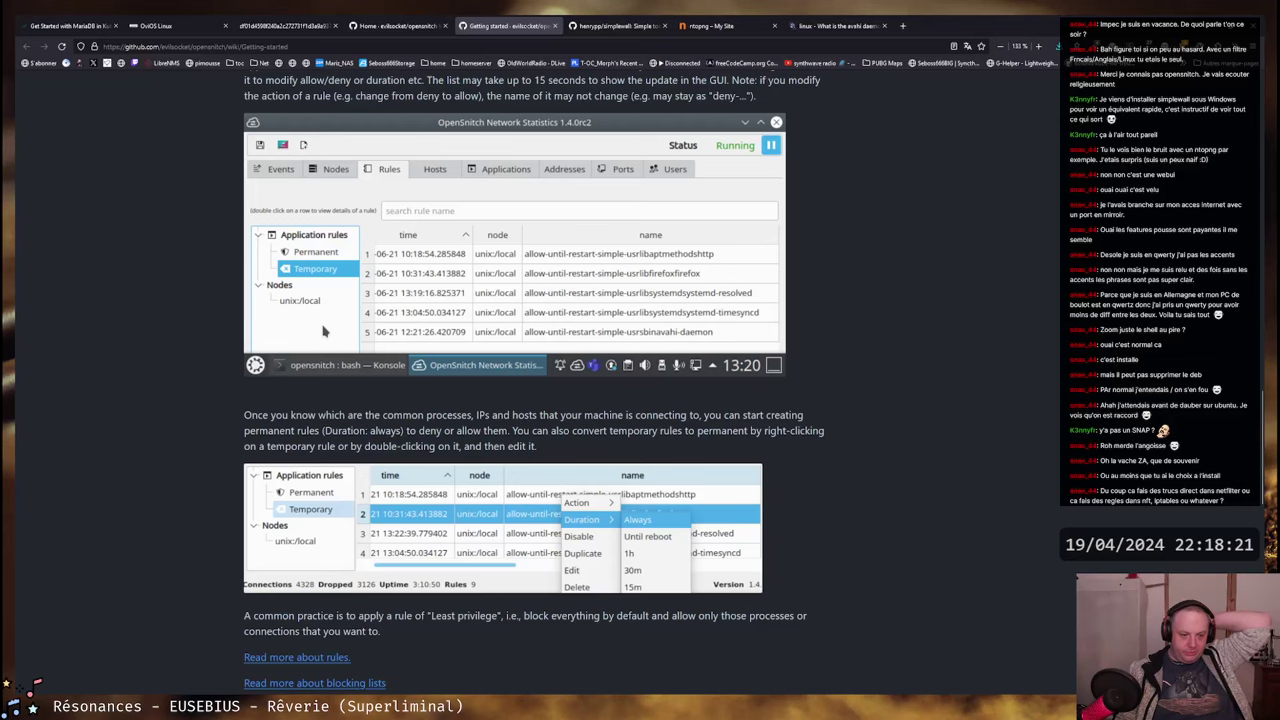
- Bring the Ubuntu VM forward and open its terminal from the dock
key("alt+Tab")
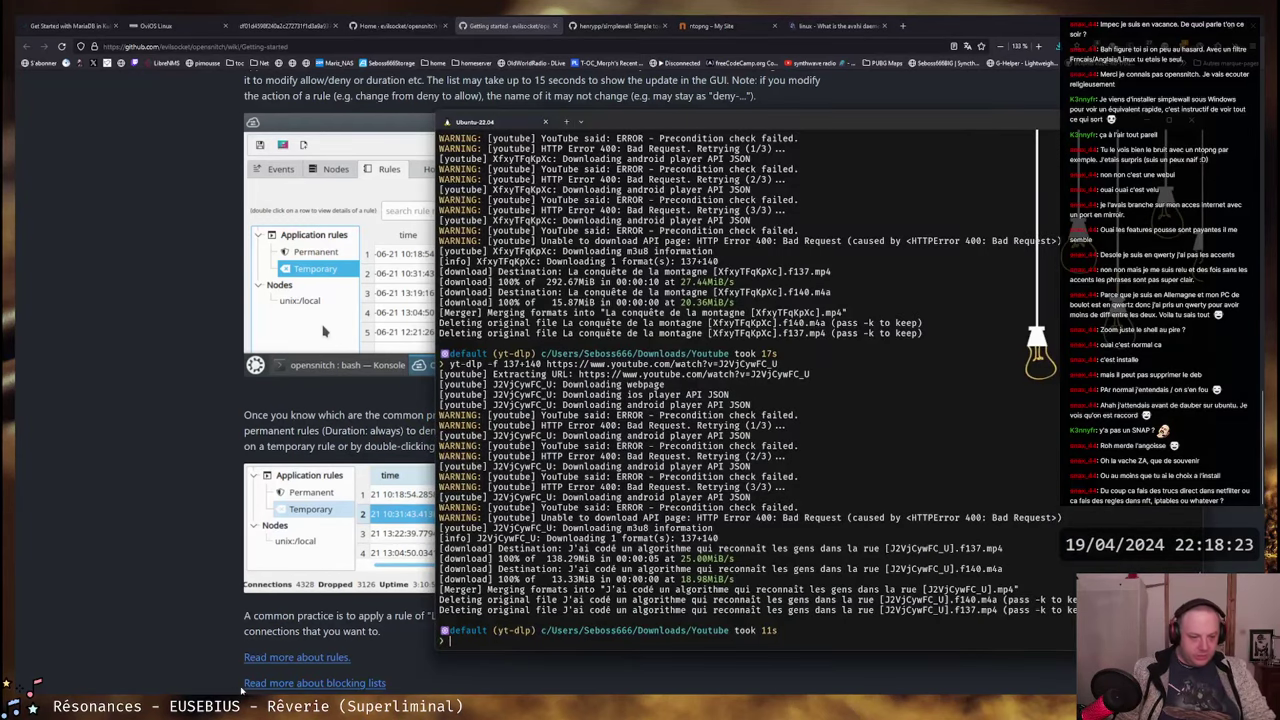
key("alt+Tab")
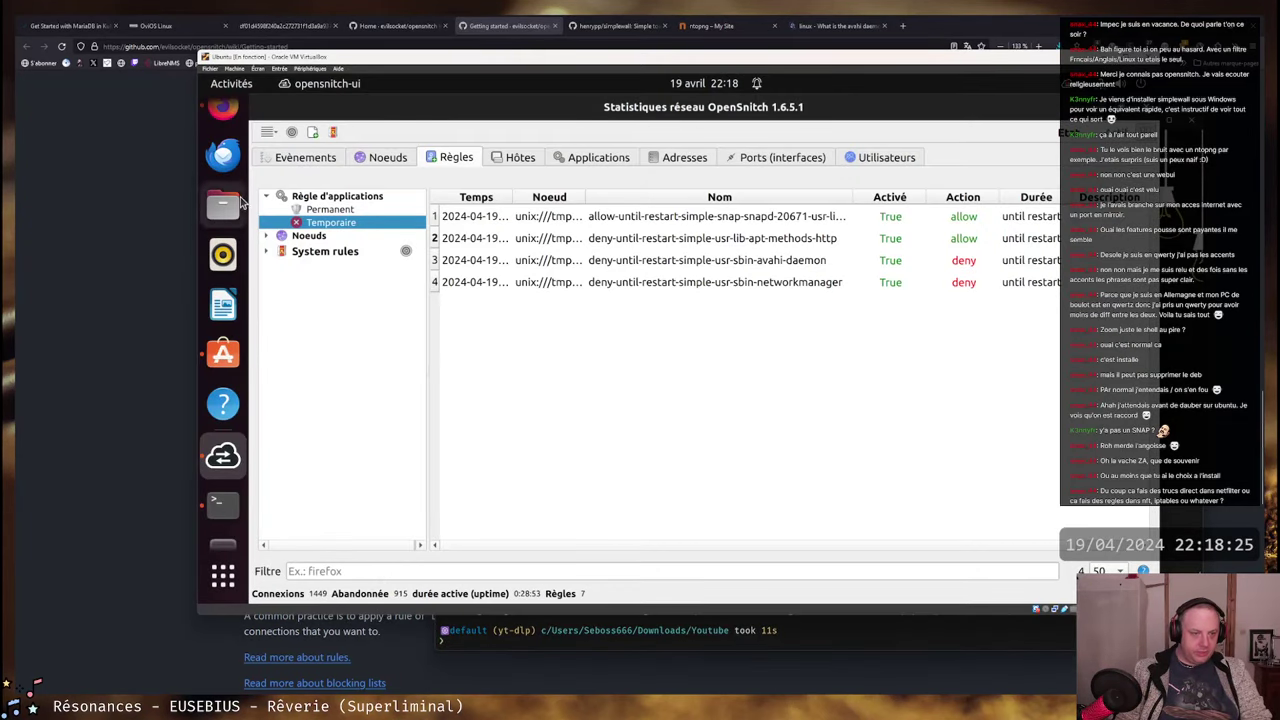
left_click(222, 503)
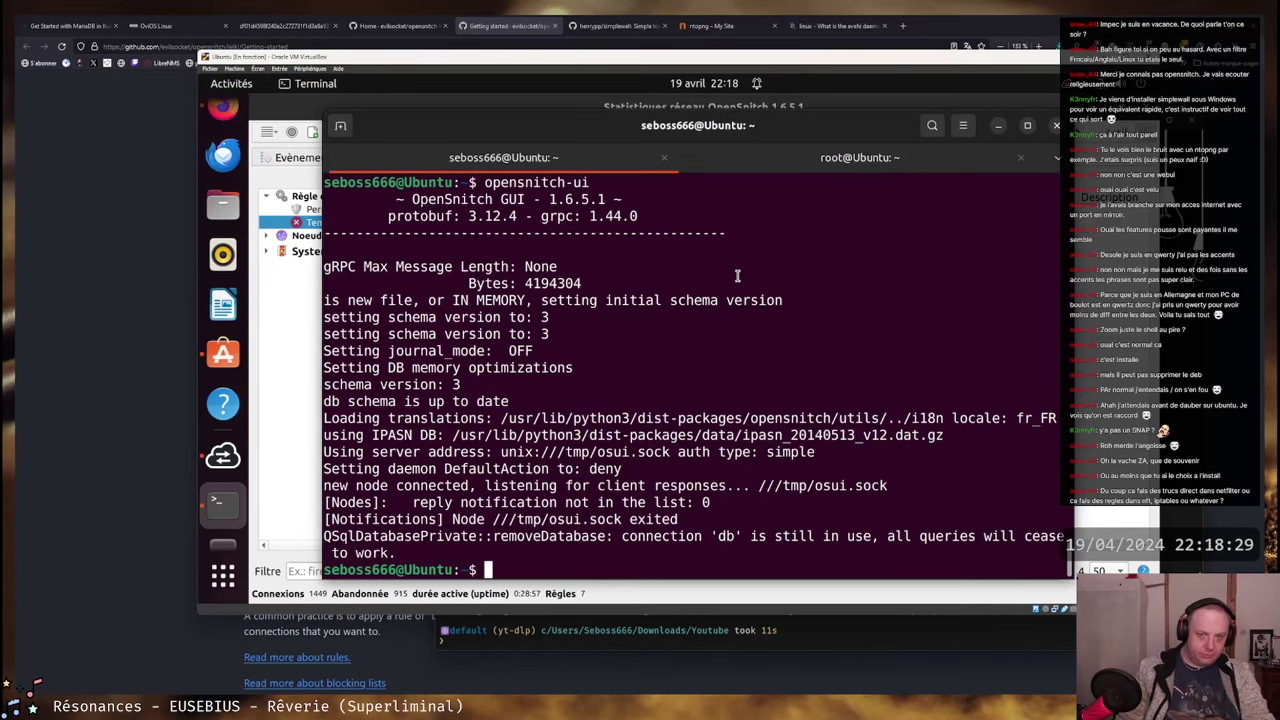
- In the root terminal session, run iptables -nL and try the nftables command
key("ctrl+Page_Down")
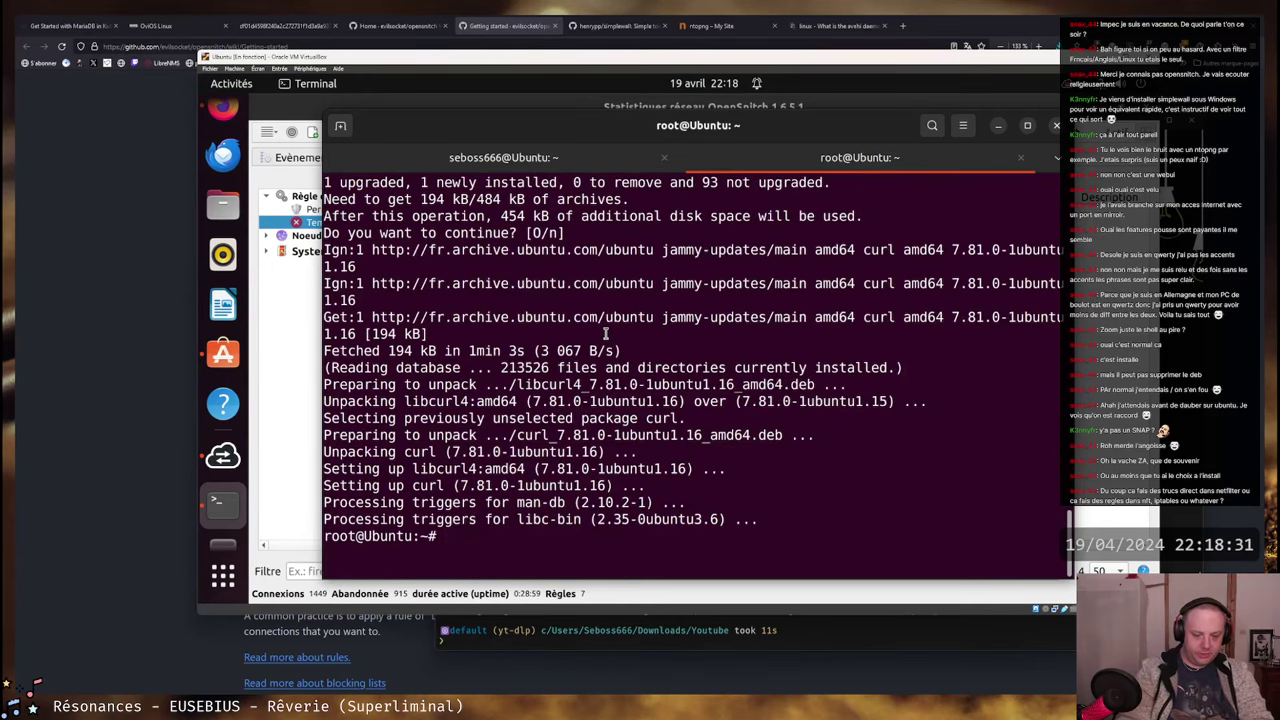
type("iptables -nL")
key("Return")
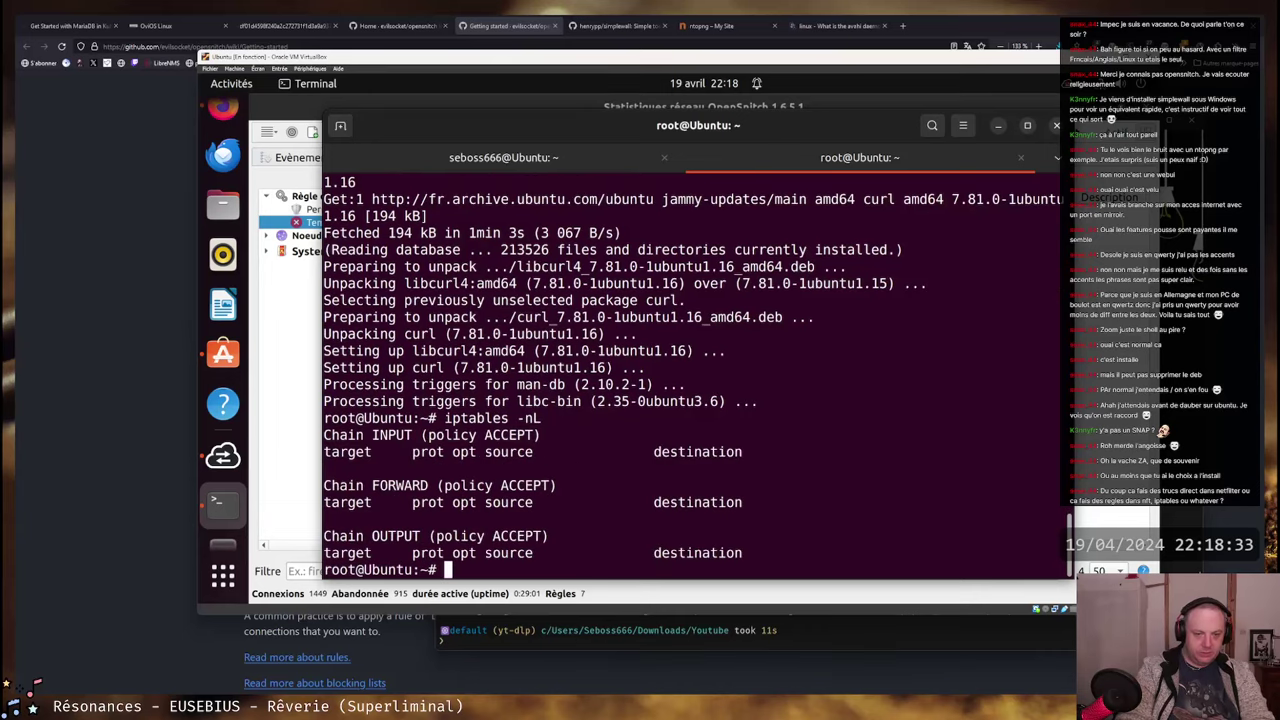
type("nftables")
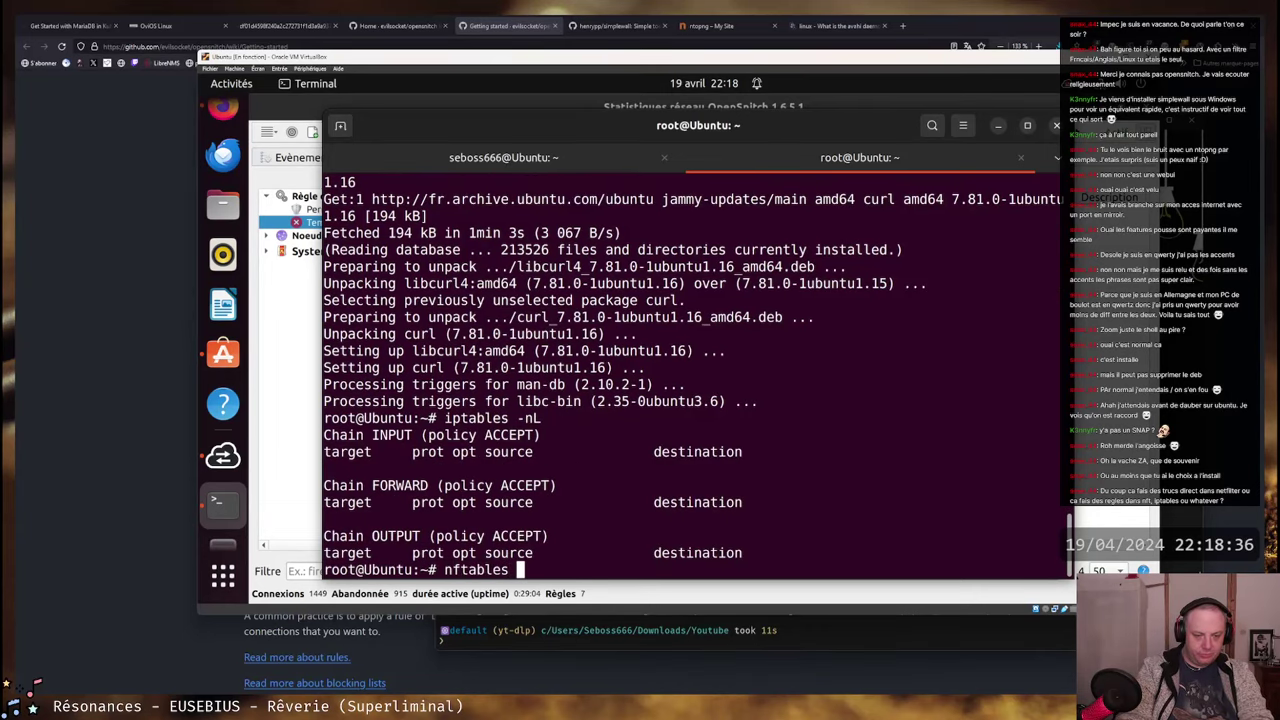
key("Return")
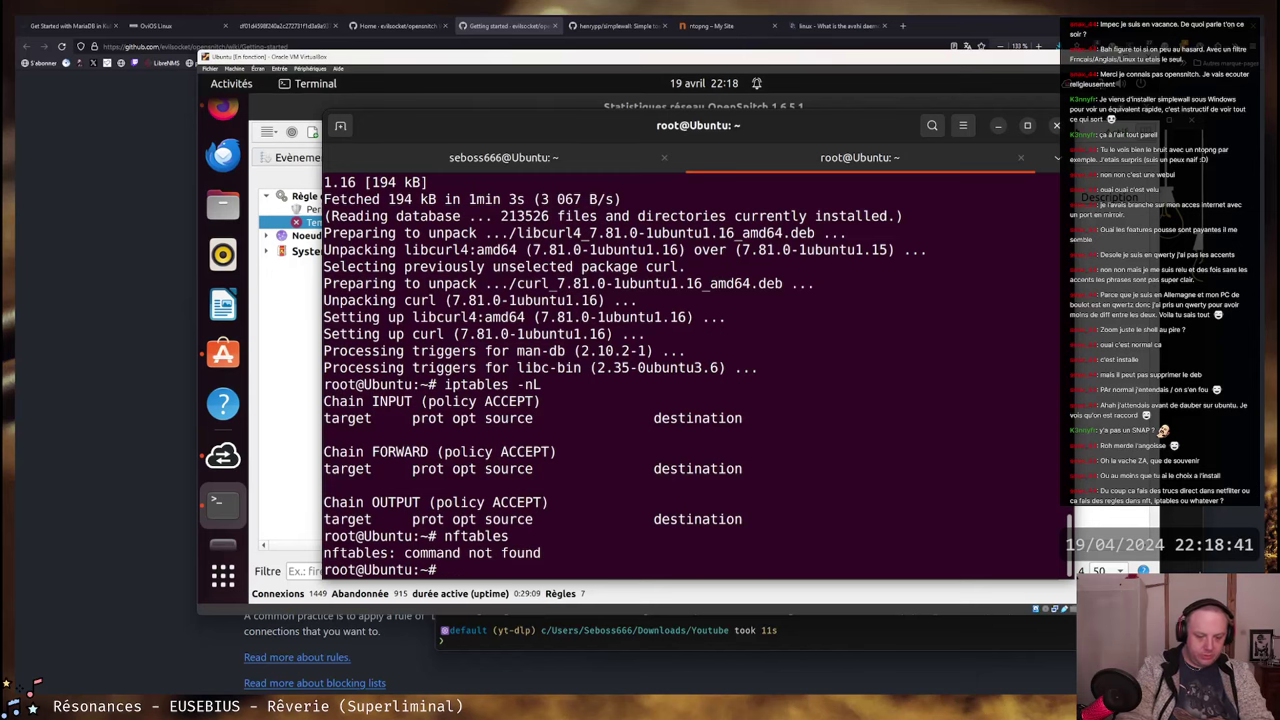
- Run nft --help and scroll through its usage output
type("nft")
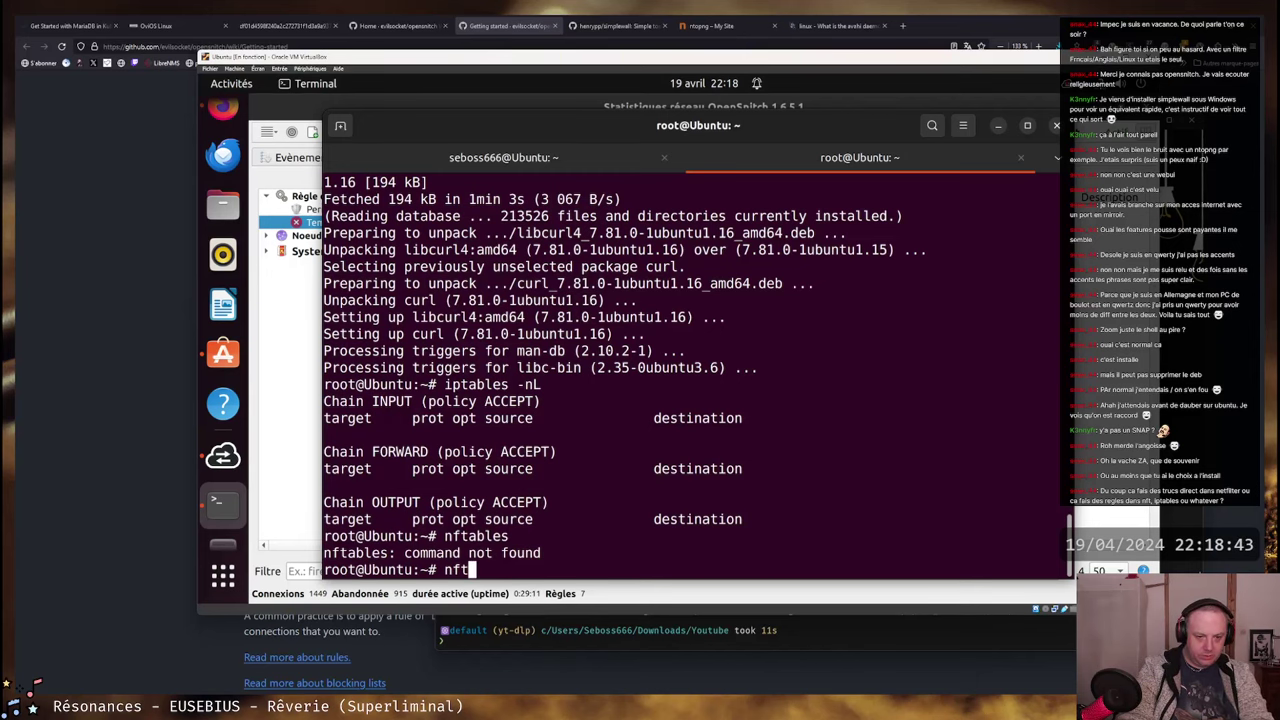
key("Tab")
key("Tab")
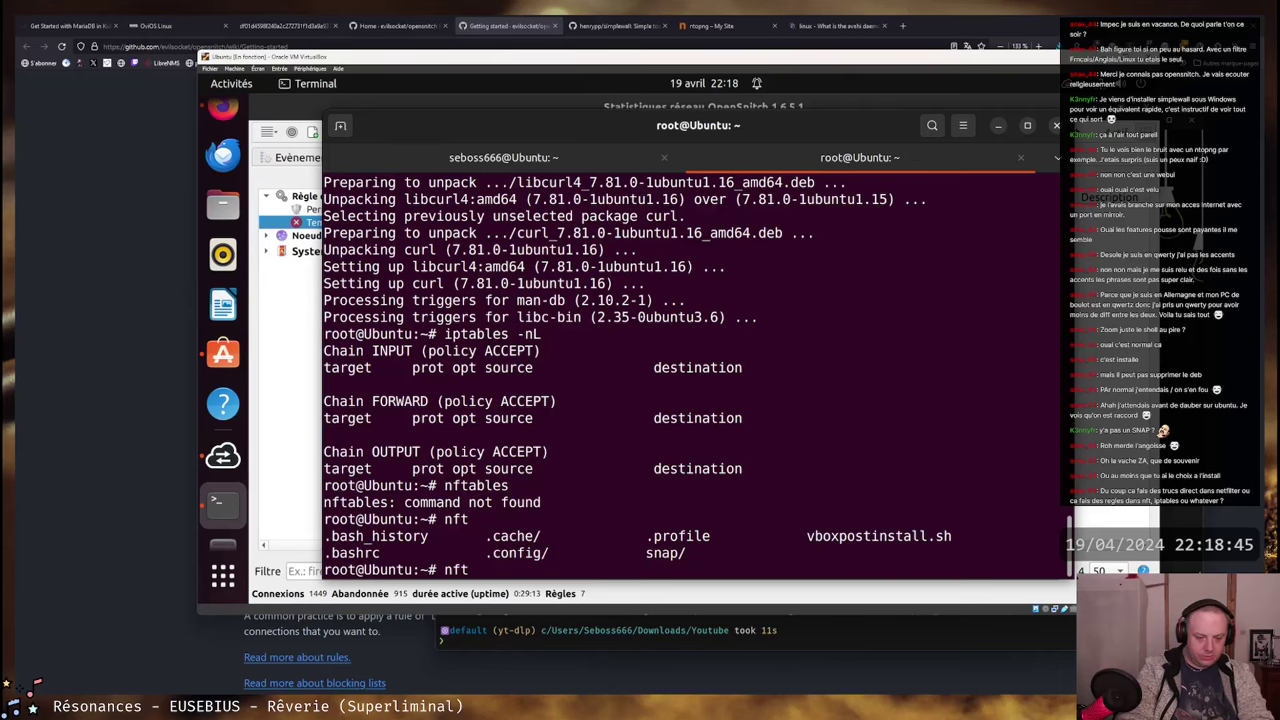
type("--help")
key("Return")
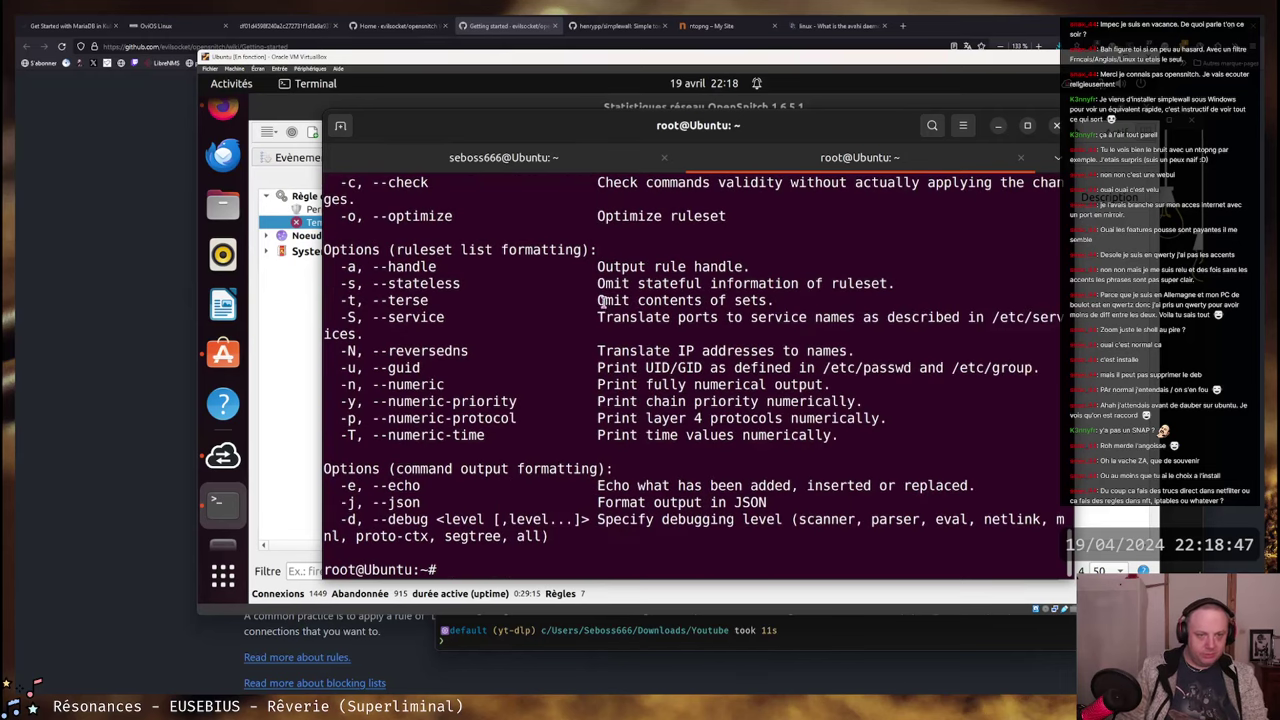
scroll(603, 301, "up", 7)
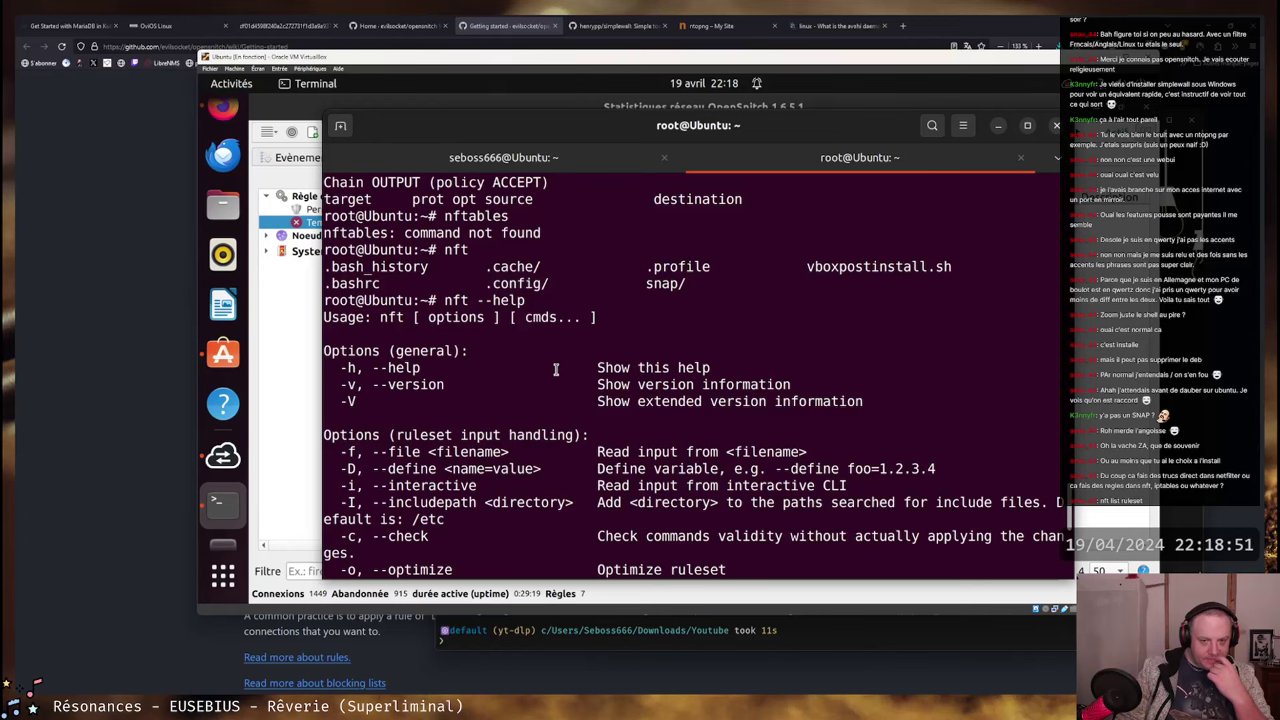
scroll(556, 370, "down", 1)
scroll(556, 370, "down", 2)
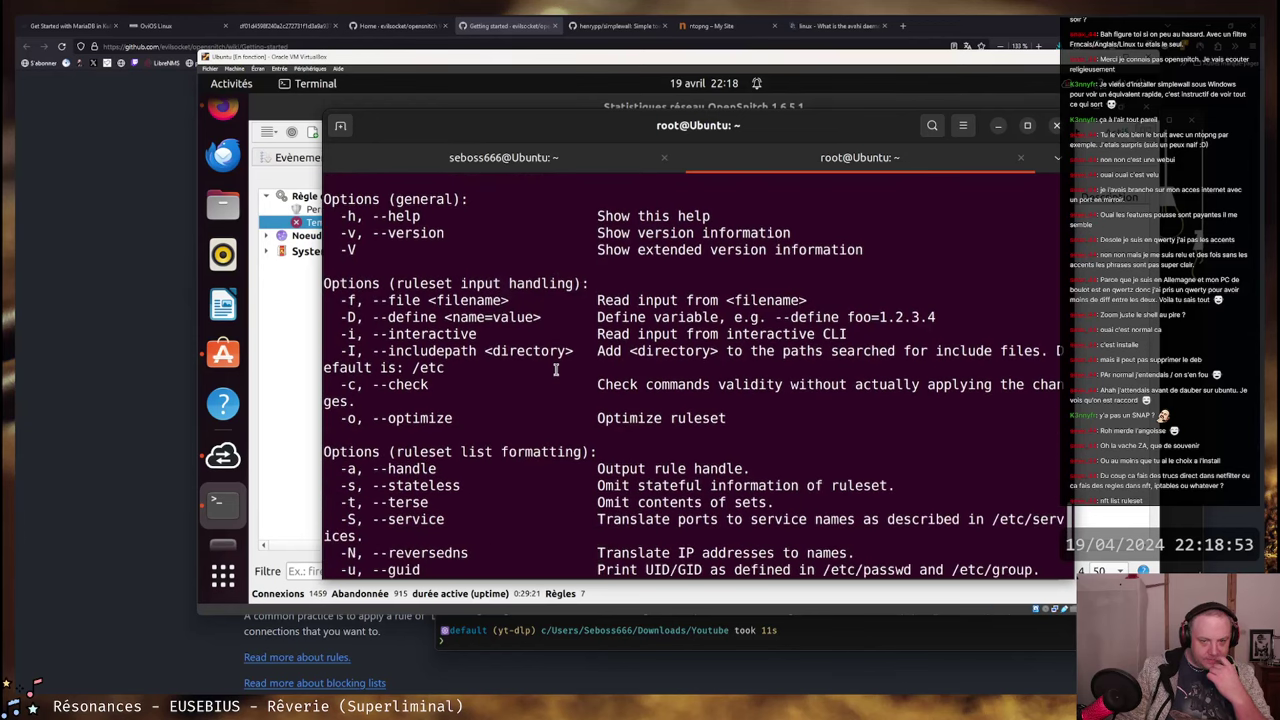
scroll(568, 367, "down", 2)
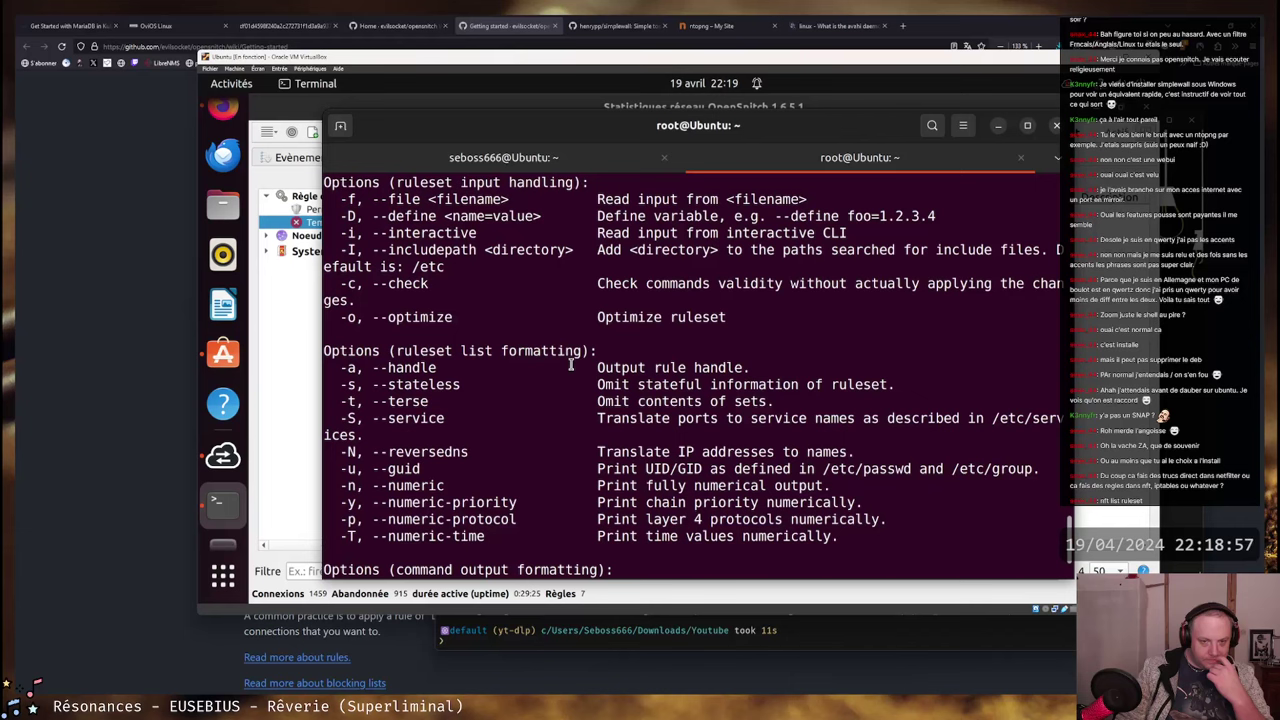
scroll(572, 363, "up", 4)
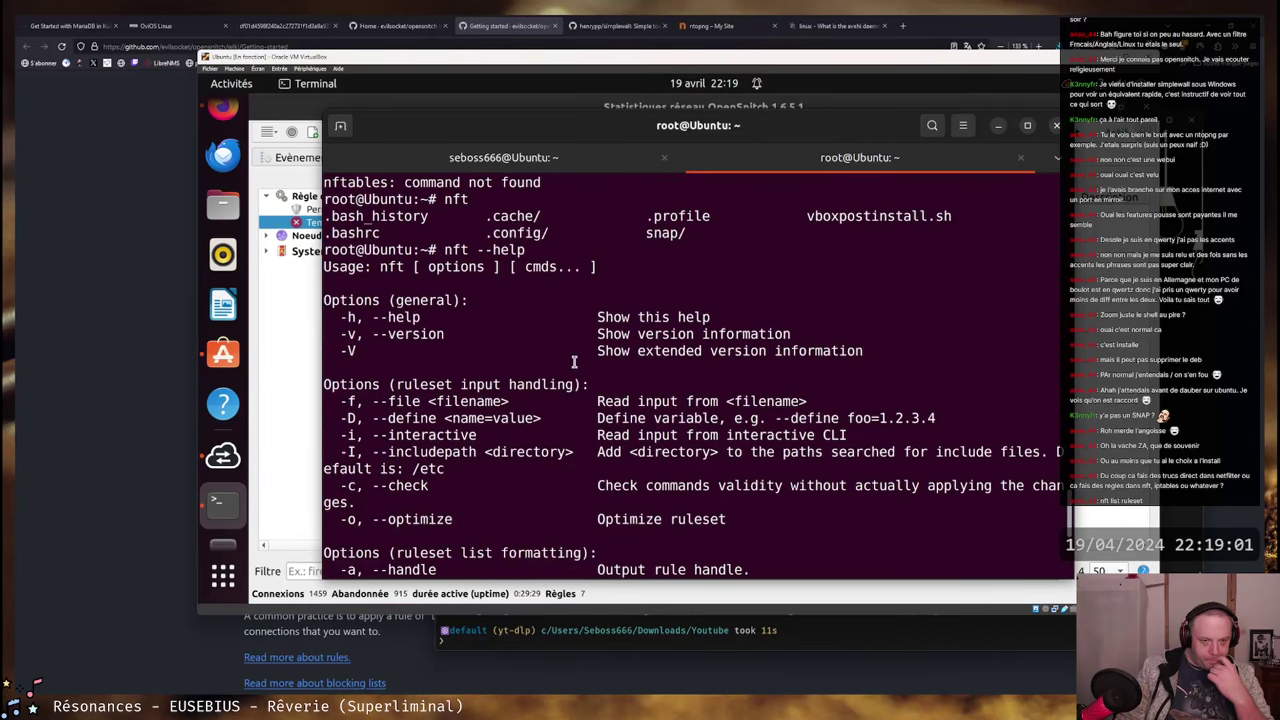
scroll(574, 362, "down", 4)
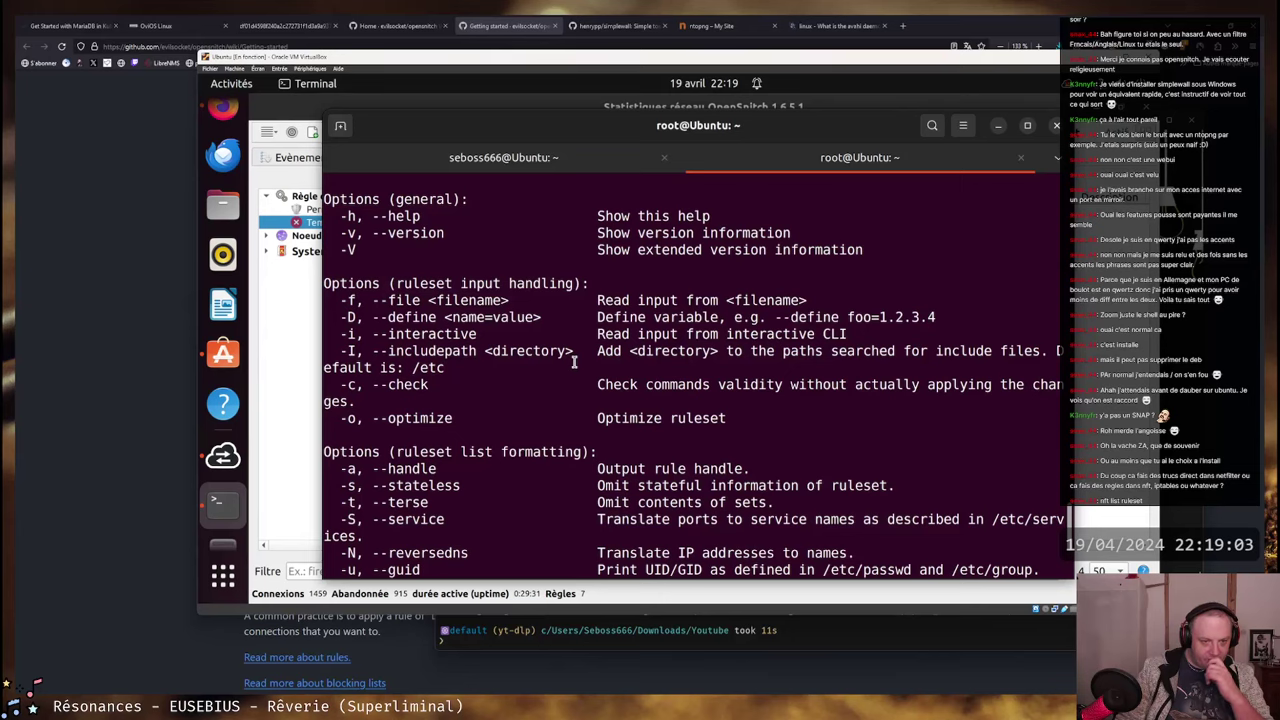
scroll(574, 362, "down", 2)
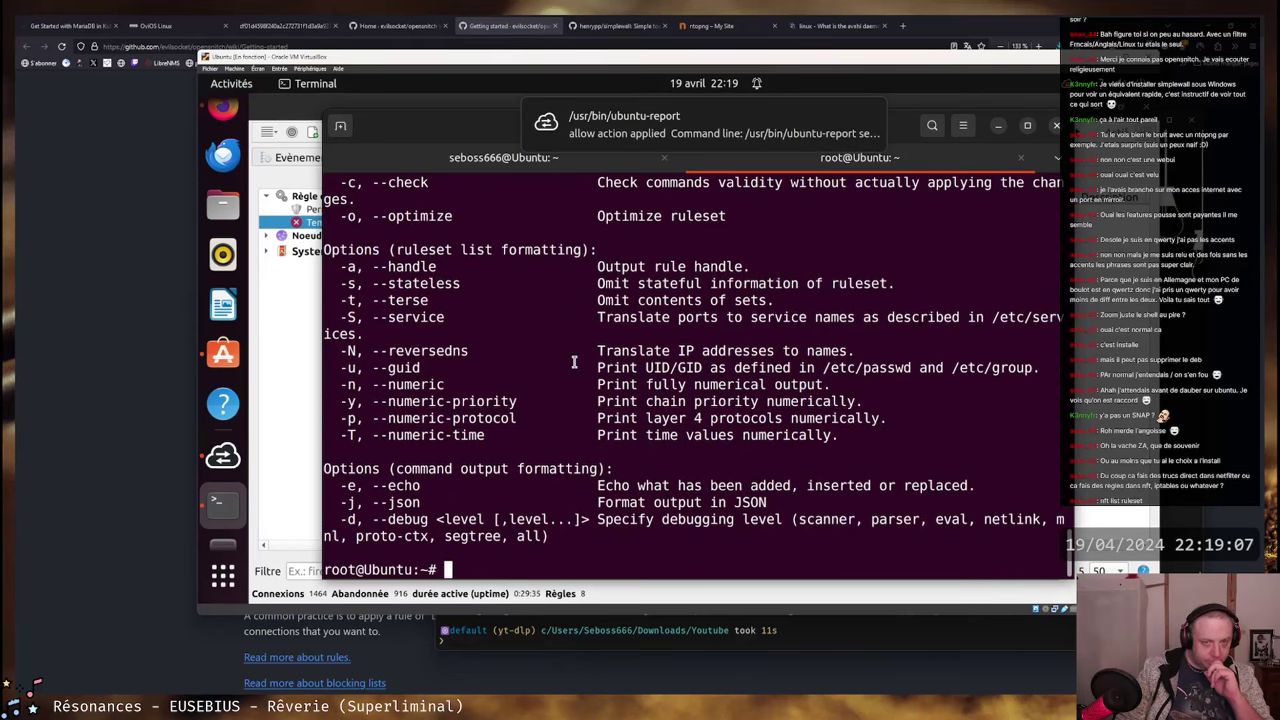
- Dismiss the ubuntu-report notification and review the nft ruleset and output formatting options
mouse_move(712, 140)
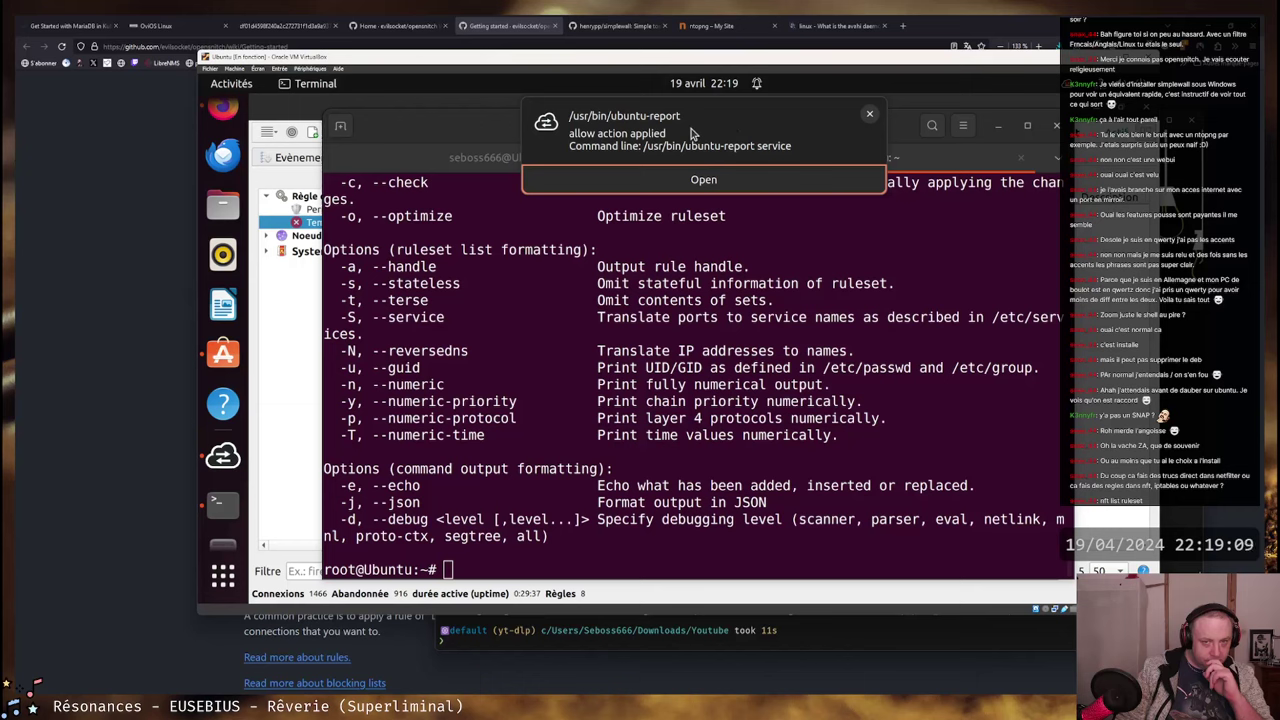
left_click(869, 113)
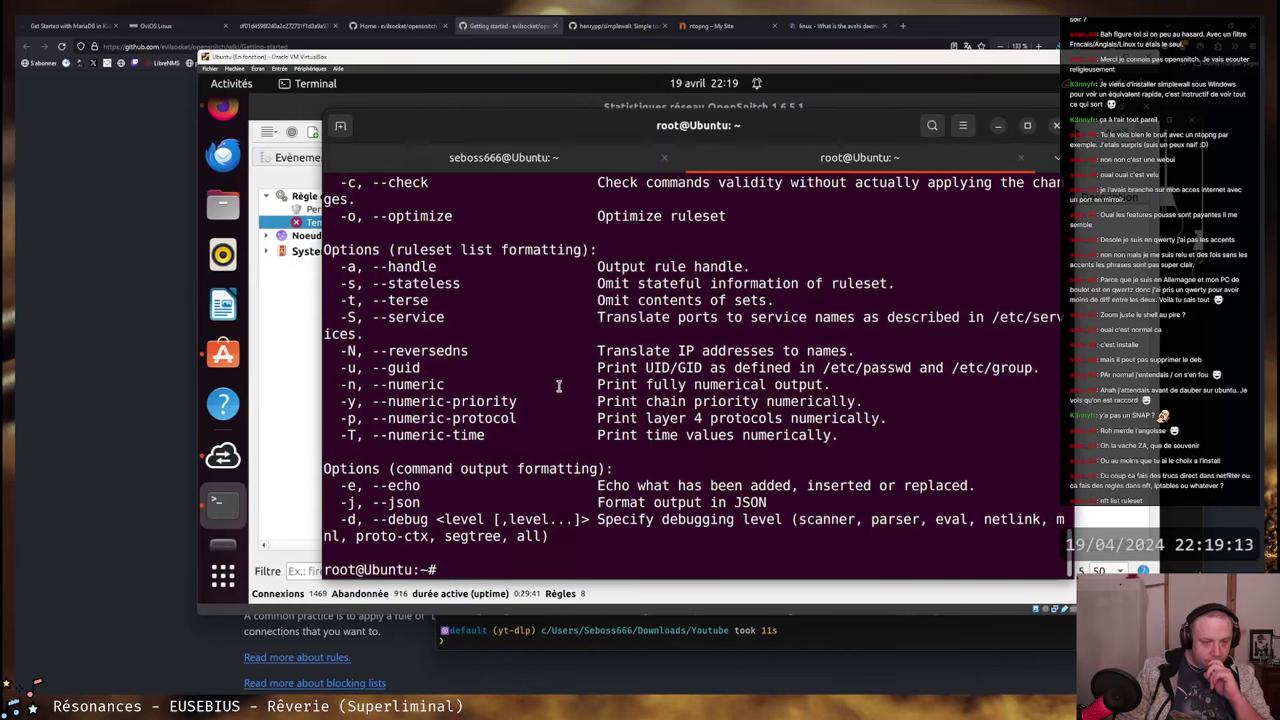
scroll(224, 373, "down", 1)
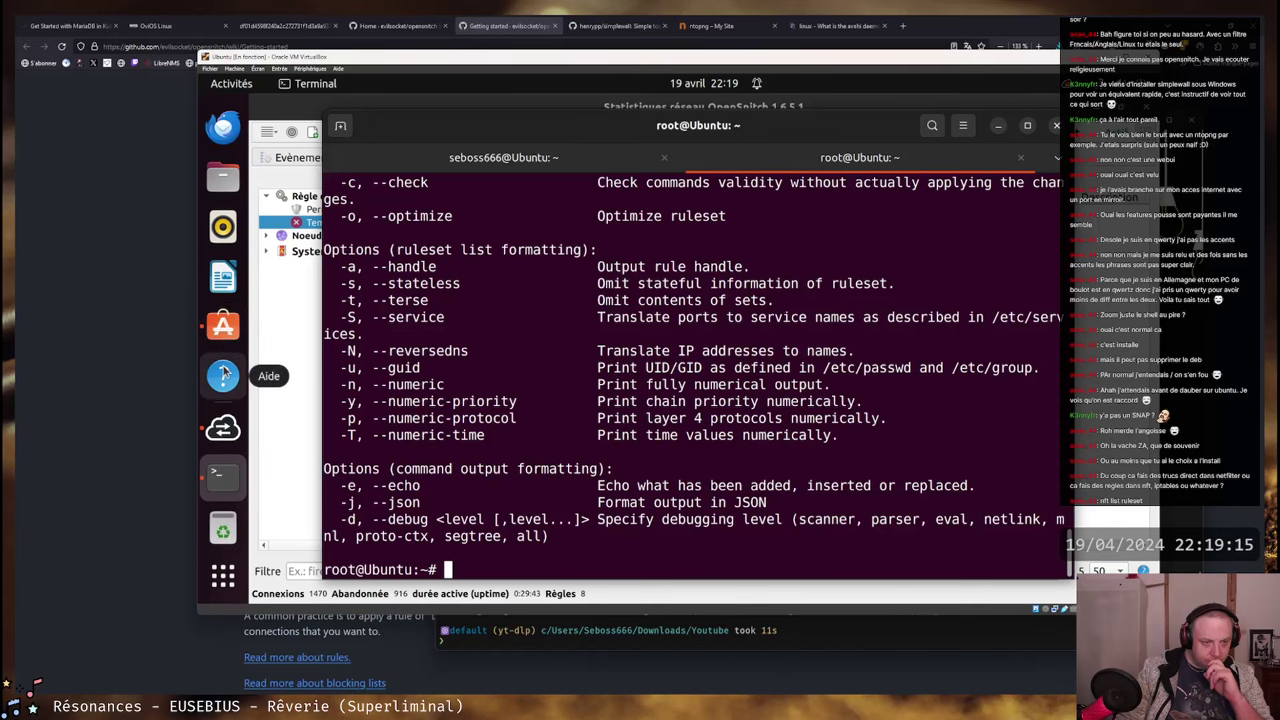
scroll(228, 358, "up", 1)
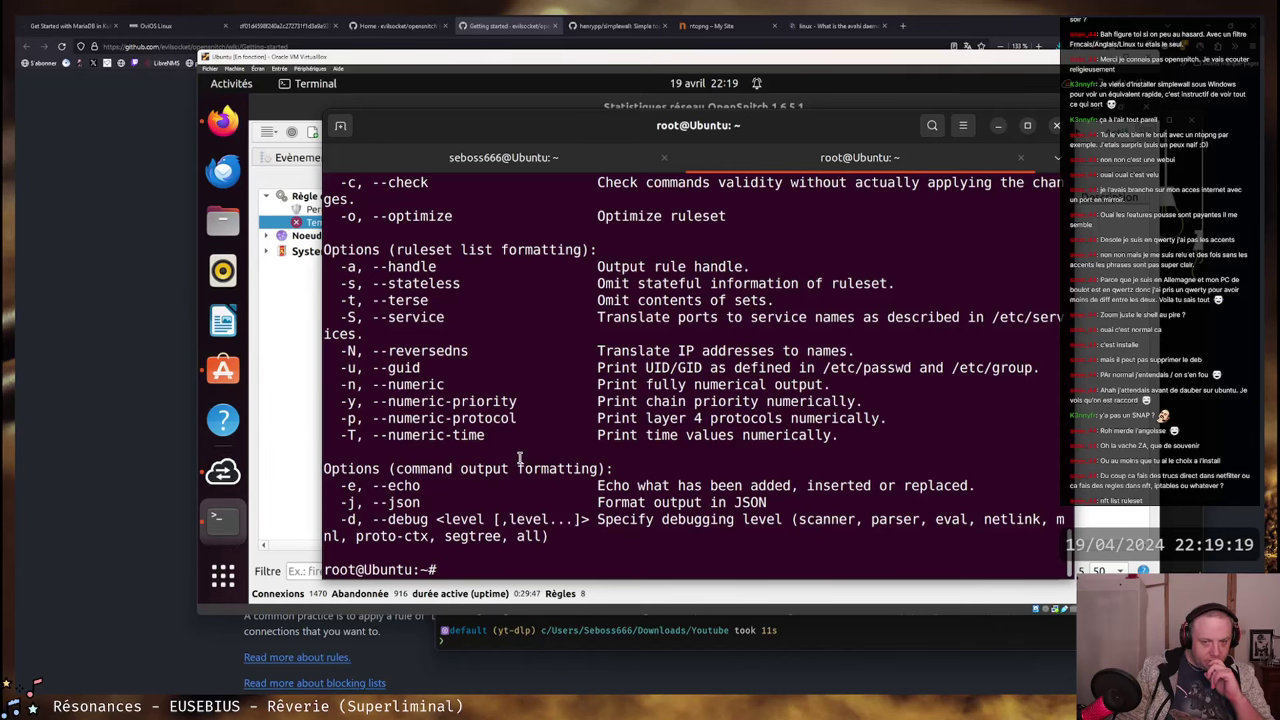
scroll(519, 457, "up", 1)
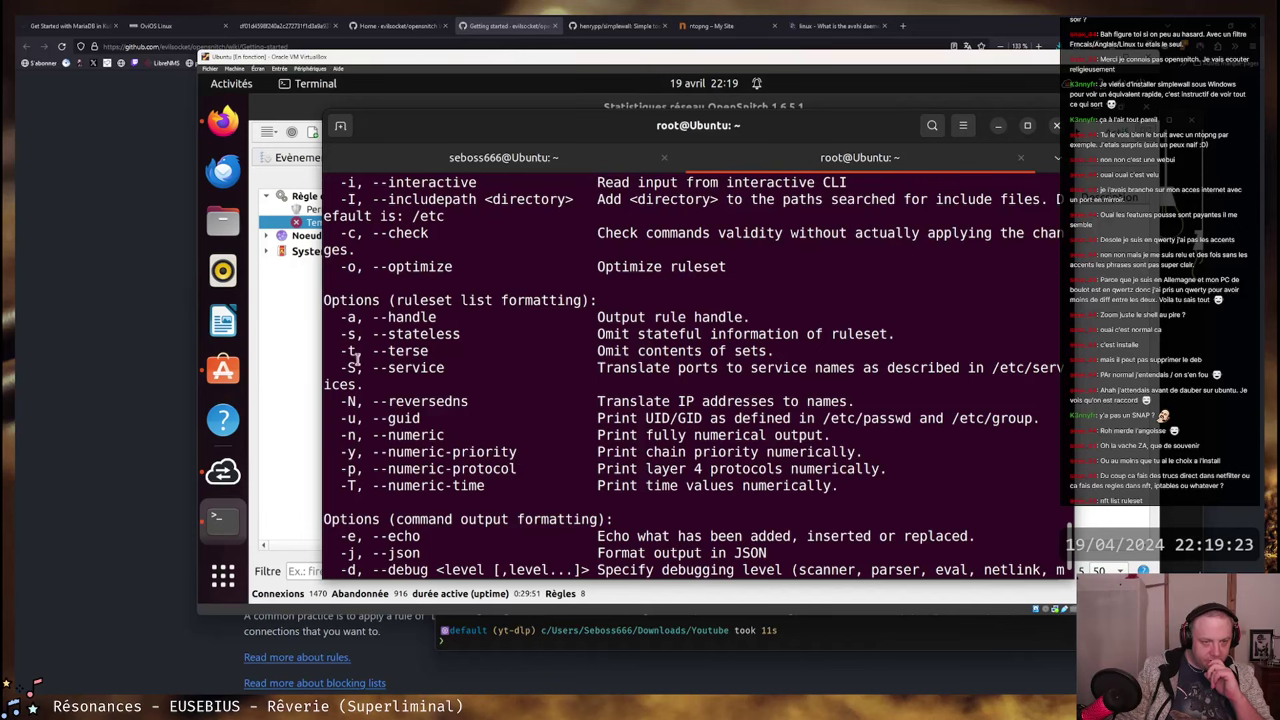
scroll(650, 370, "up", 2)
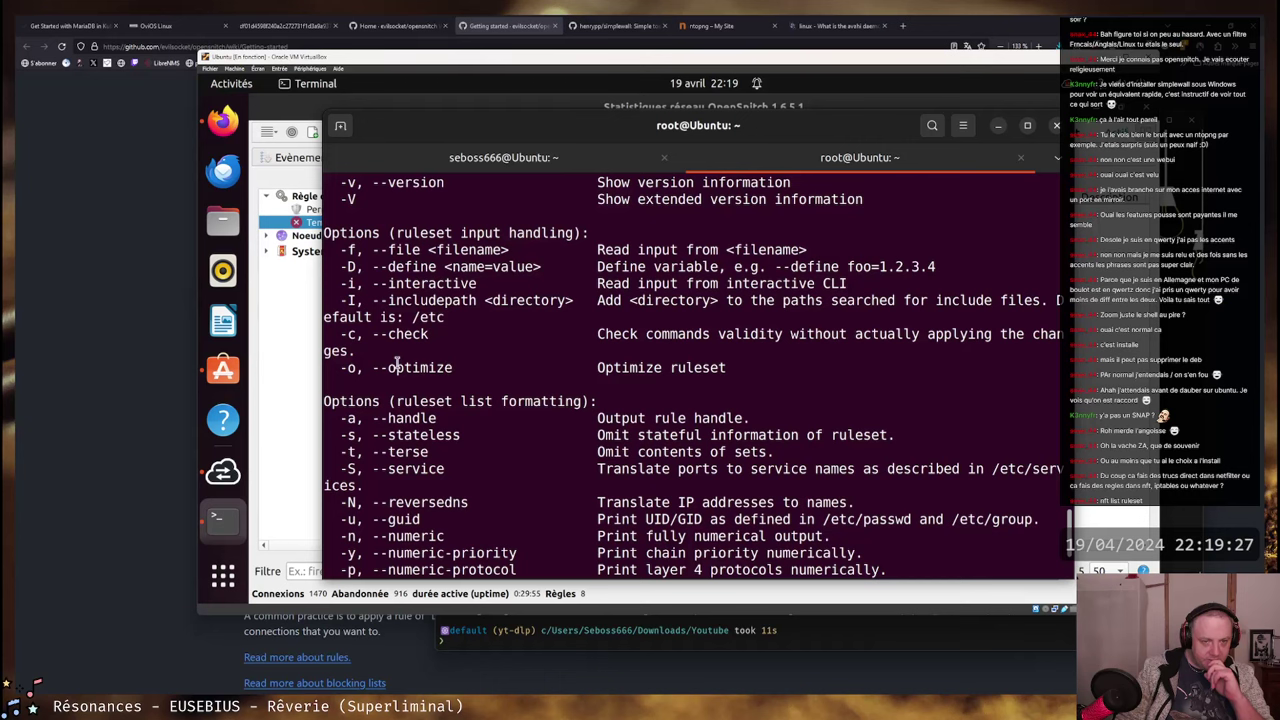
scroll(978, 334, "up", 3)
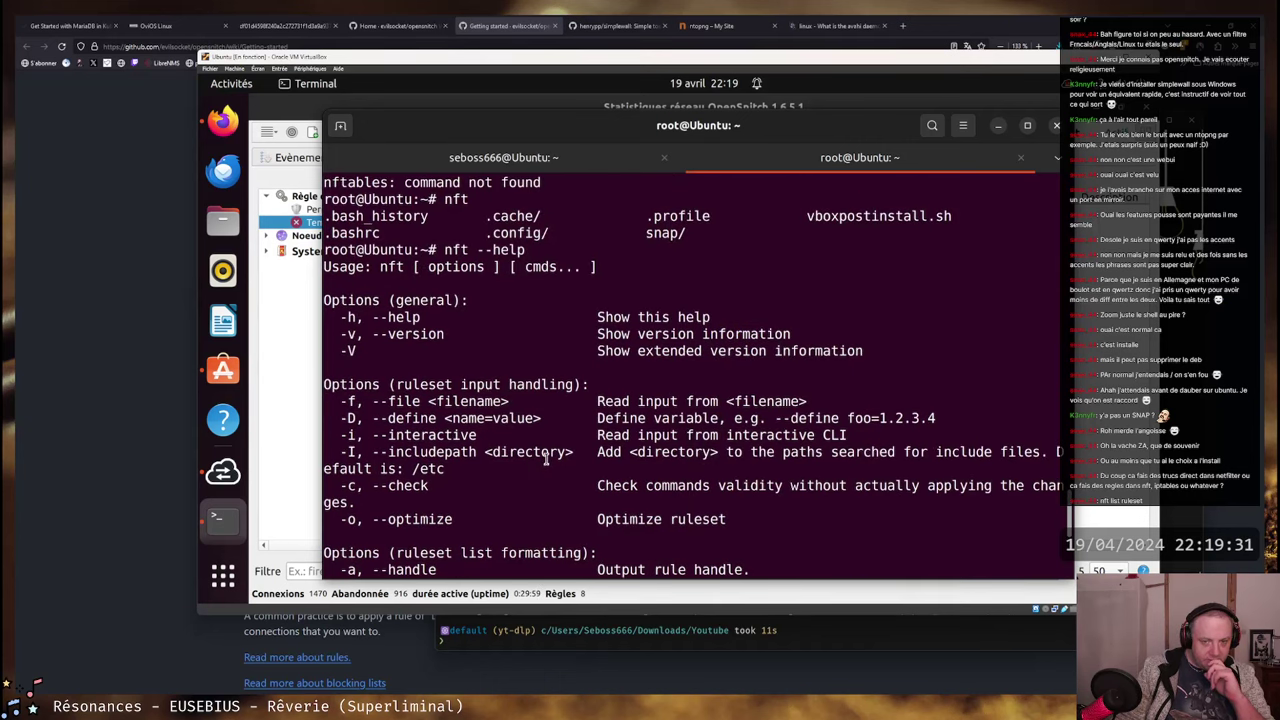
scroll(548, 458, "down", 6)
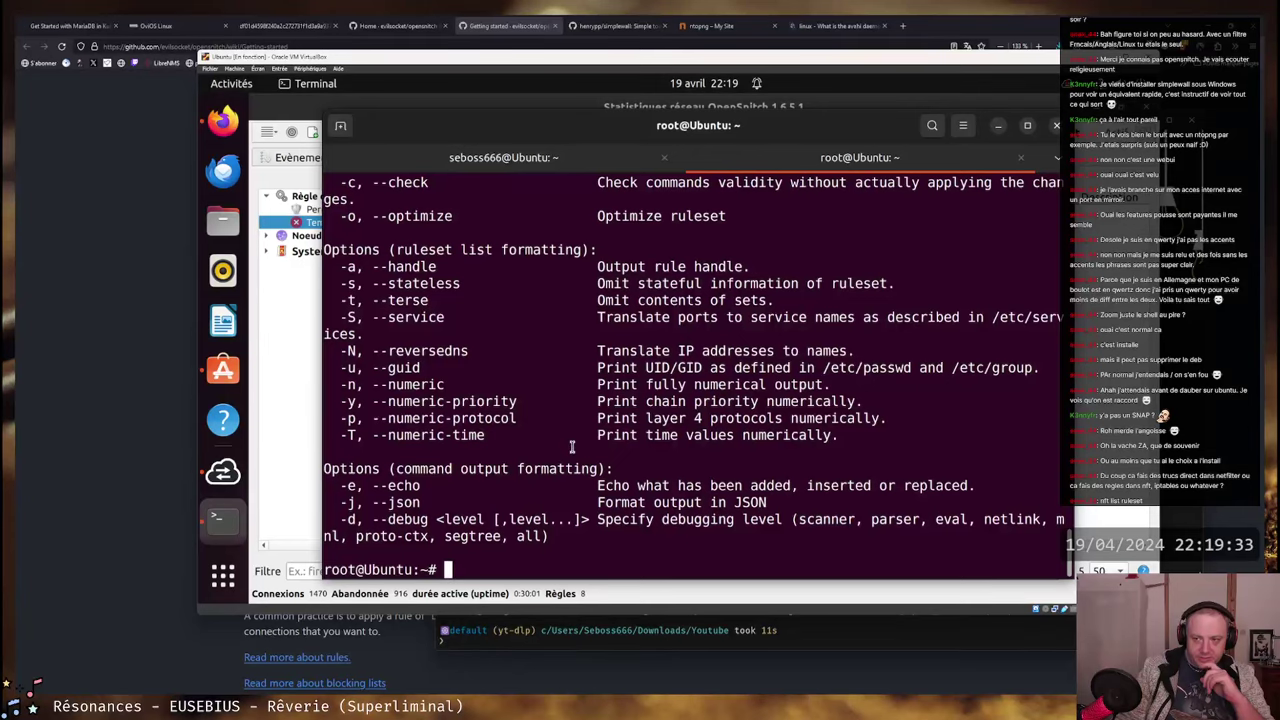
- Run nft list ruleset and scroll through the inet filter, nat and mangle tables
type("nft lis")
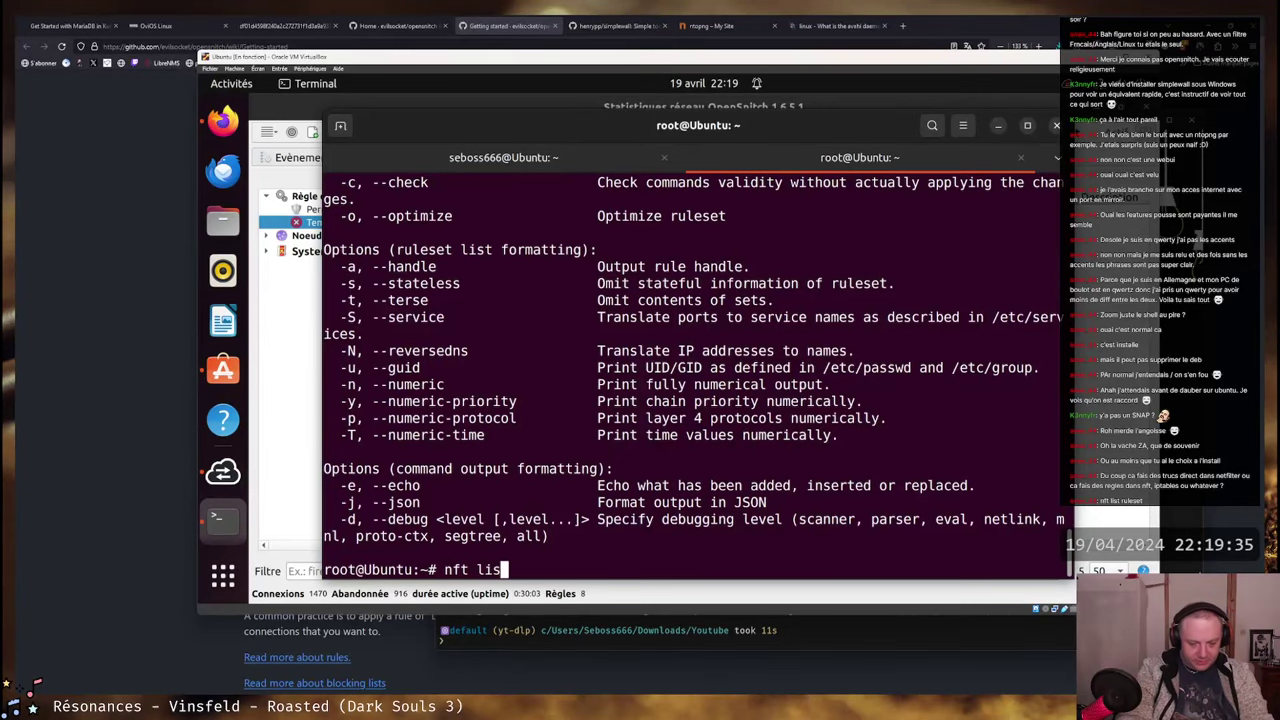
type("t ruleset")
key("Return")
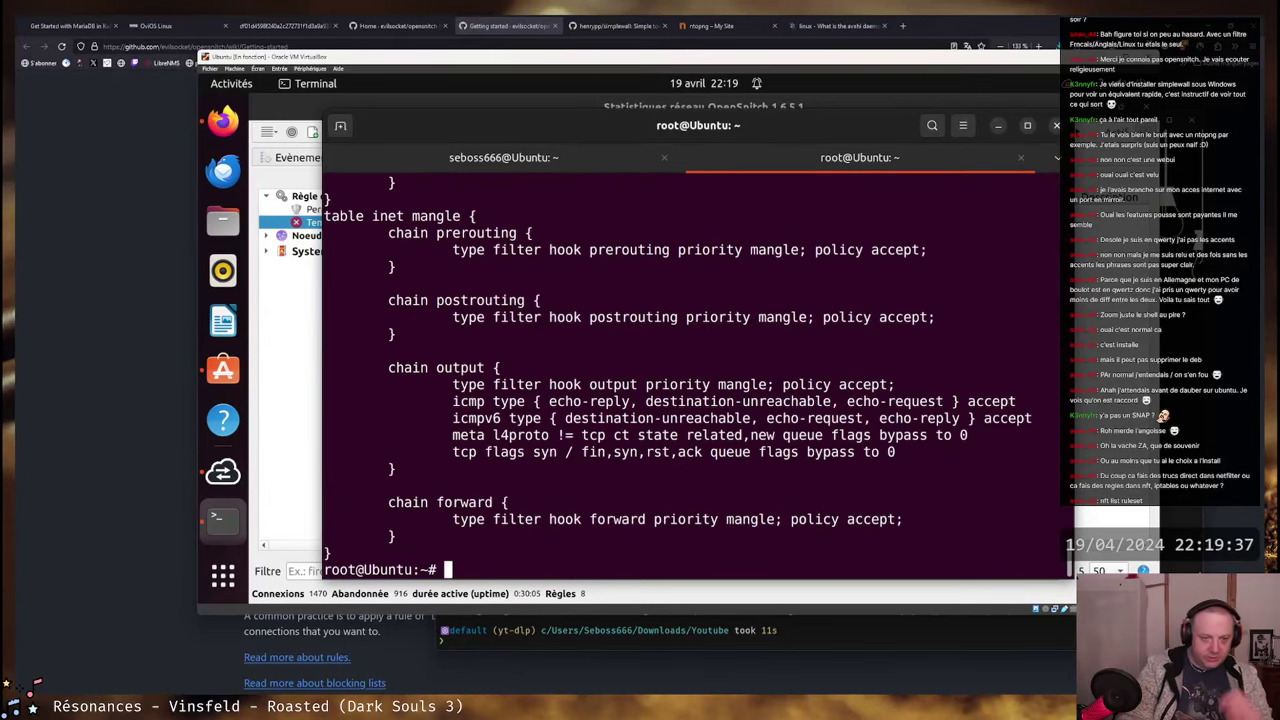
scroll(675, 402, "up", 13)
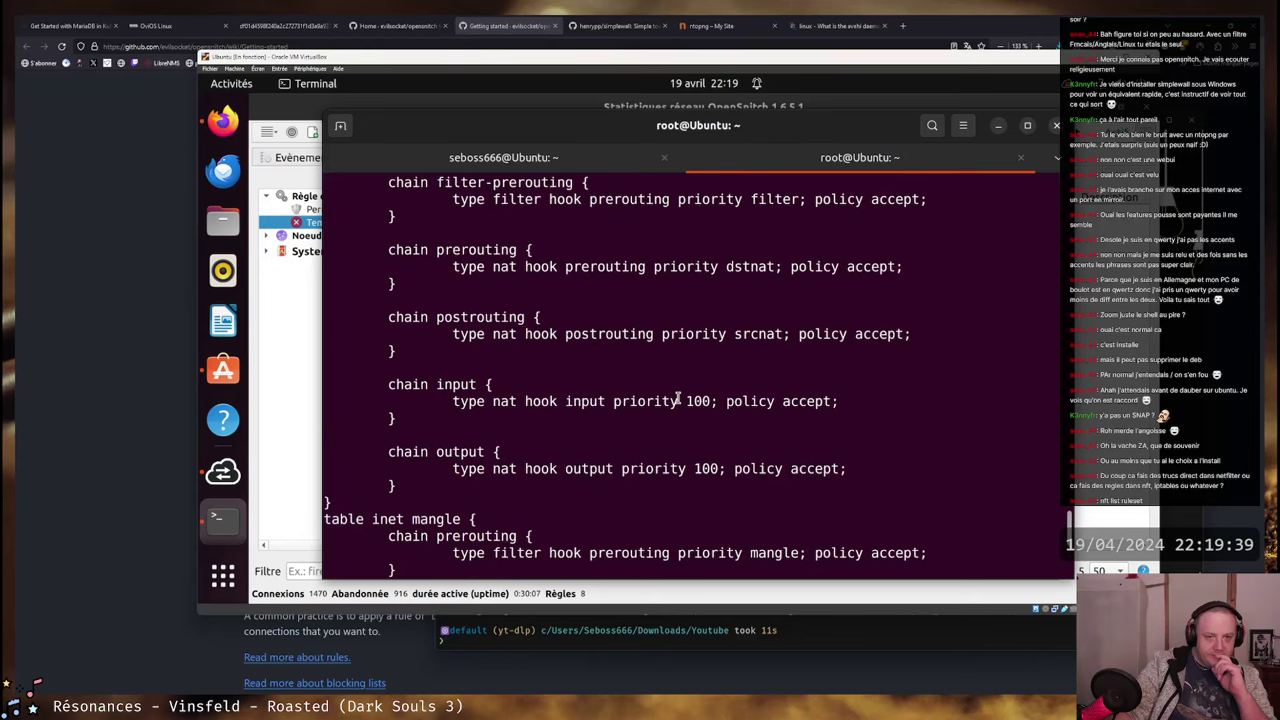
scroll(677, 398, "down", 4)
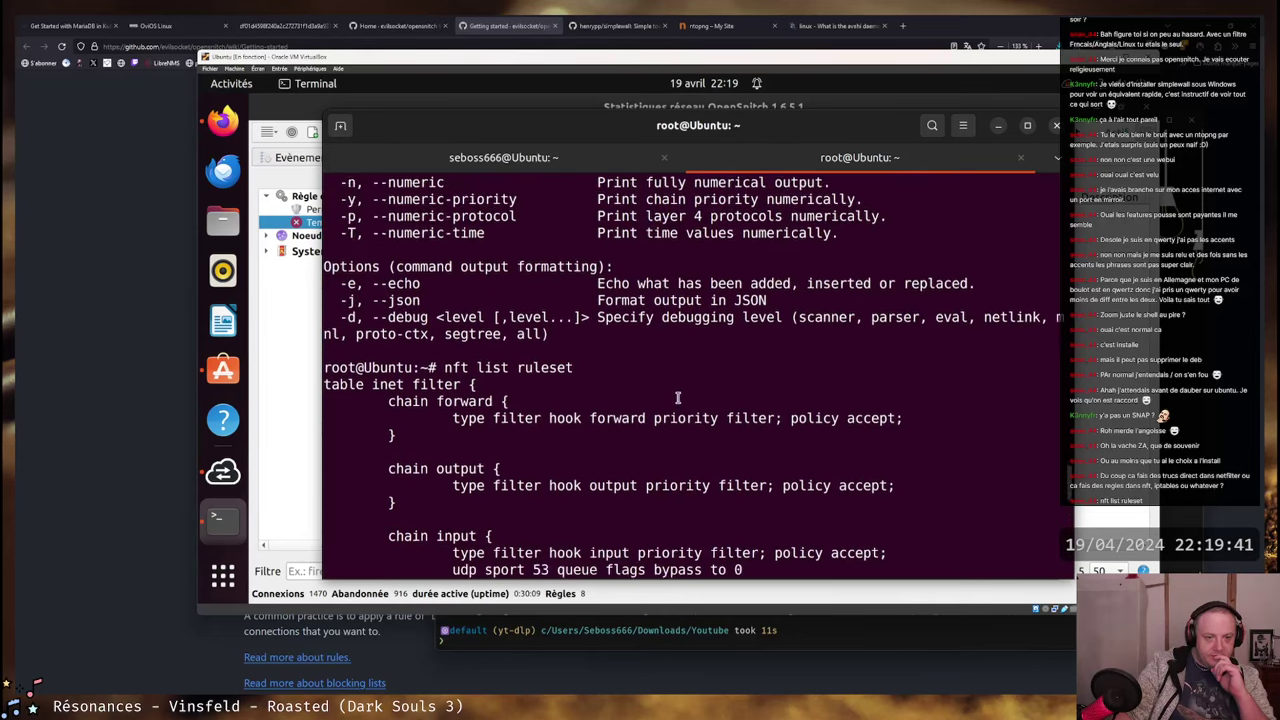
scroll(678, 398, "up", 1)
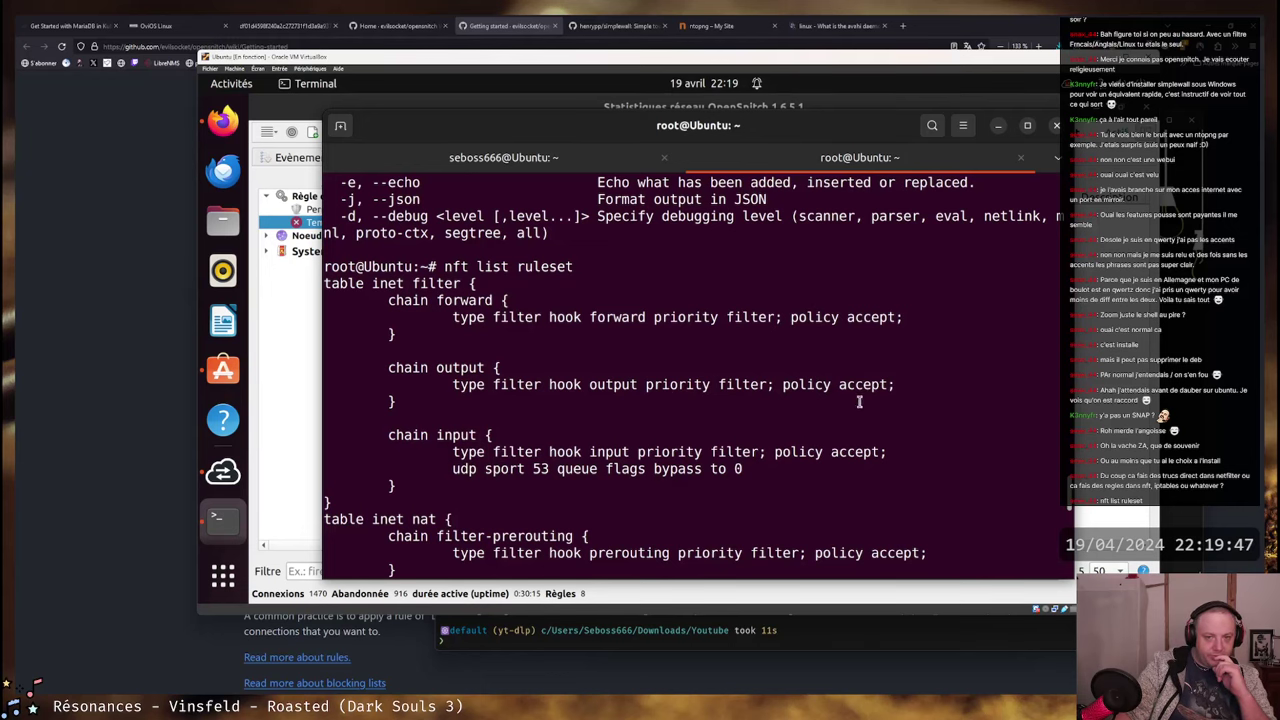
scroll(846, 455, "down", 3)
scroll(847, 459, "down", 5)
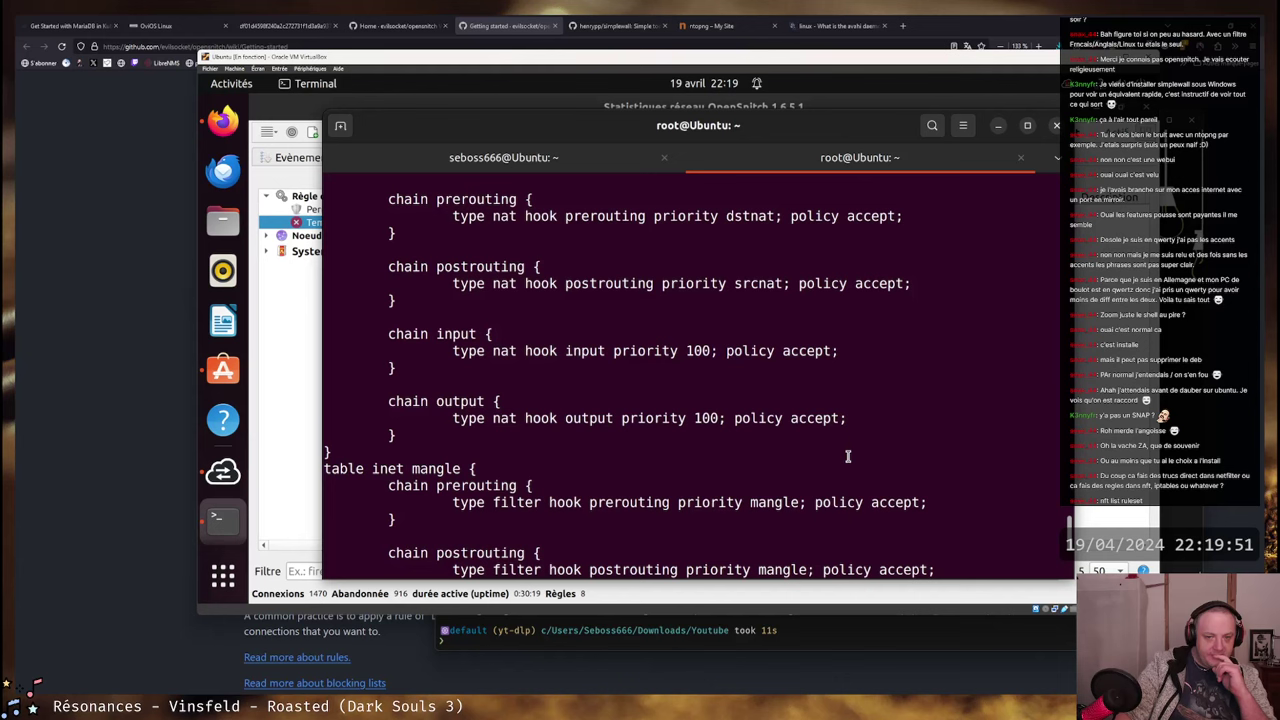
scroll(847, 456, "down", 3)
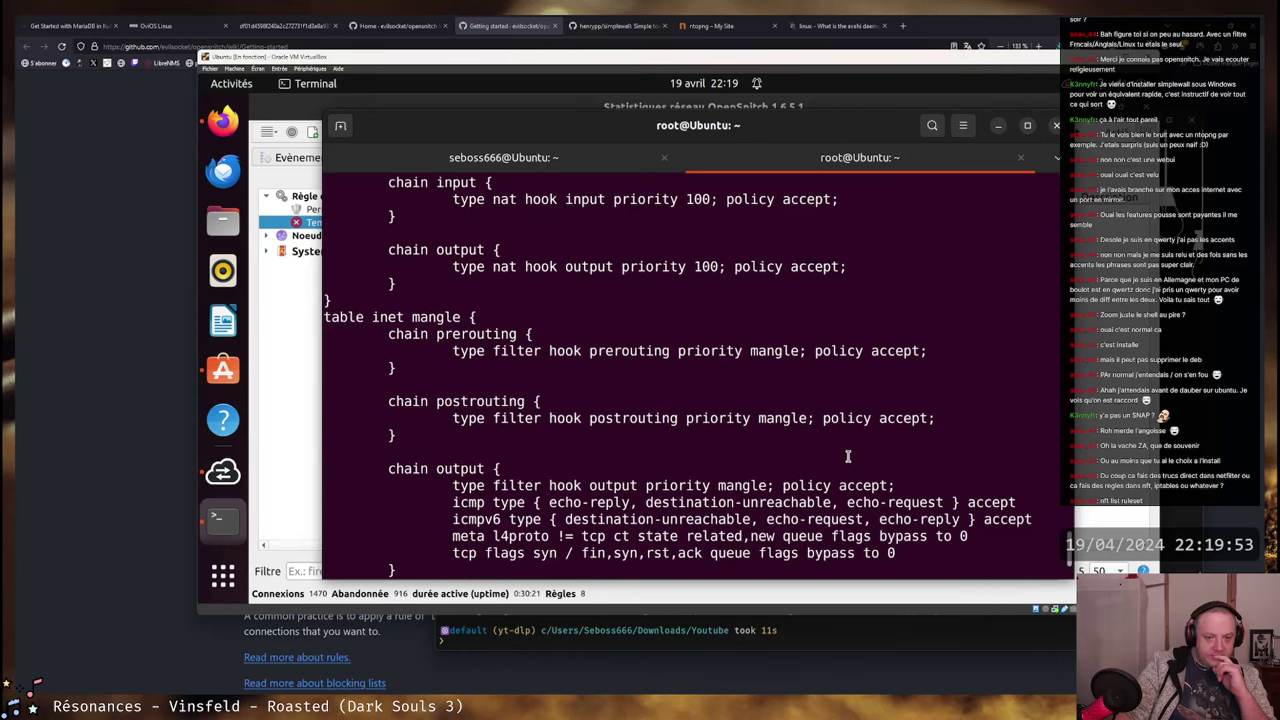
scroll(847, 457, "down", 2)
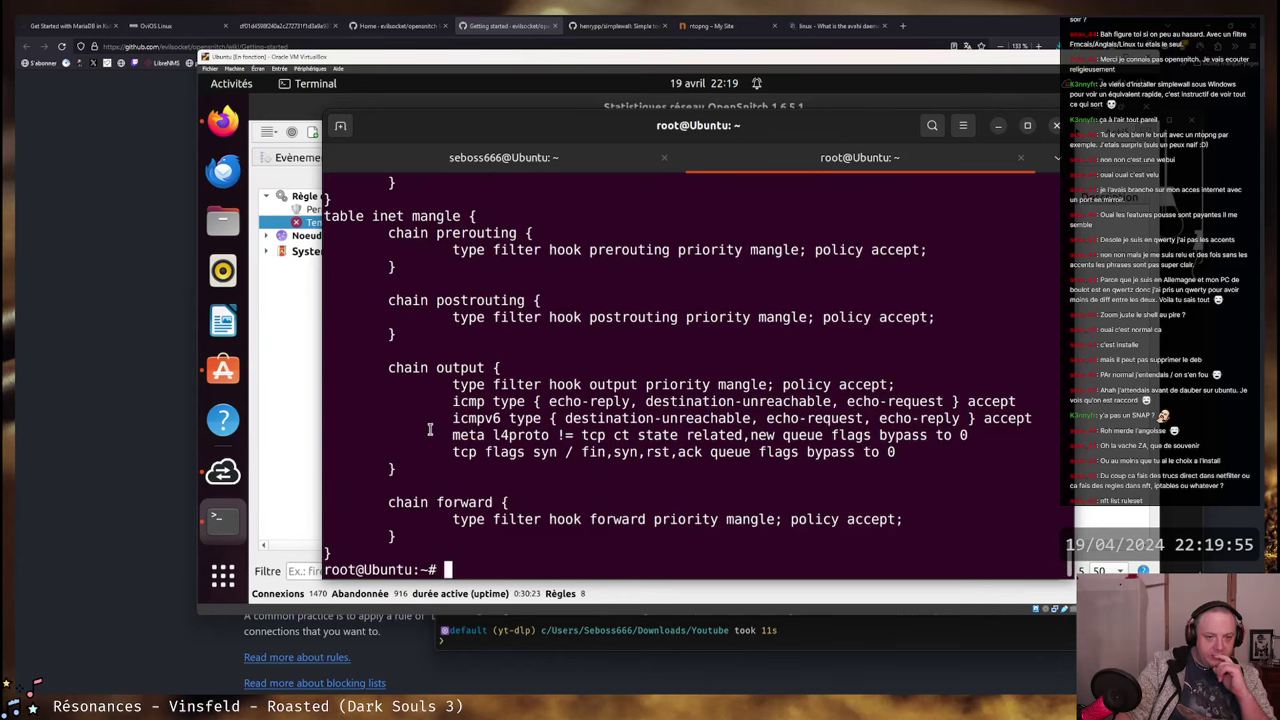
- Mark the mangle output chain's queue-bypass rules, then scroll back to the ruleset's top
mouse_move(454, 386)
left_mouse_down()
mouse_move(960, 436)
mouse_move(900, 452)
mouse_move(340, 400)
mouse_move(442, 388)
left_mouse_up()
left_click(860, 408)
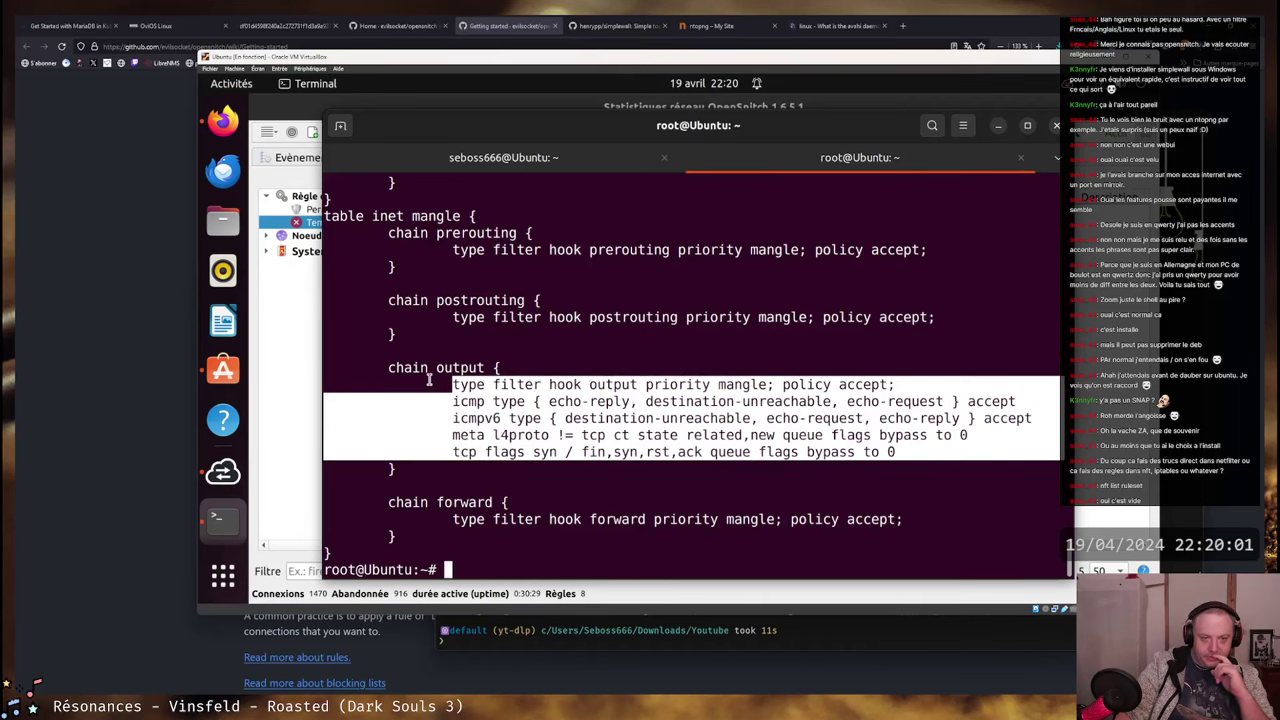
left_click(430, 379)
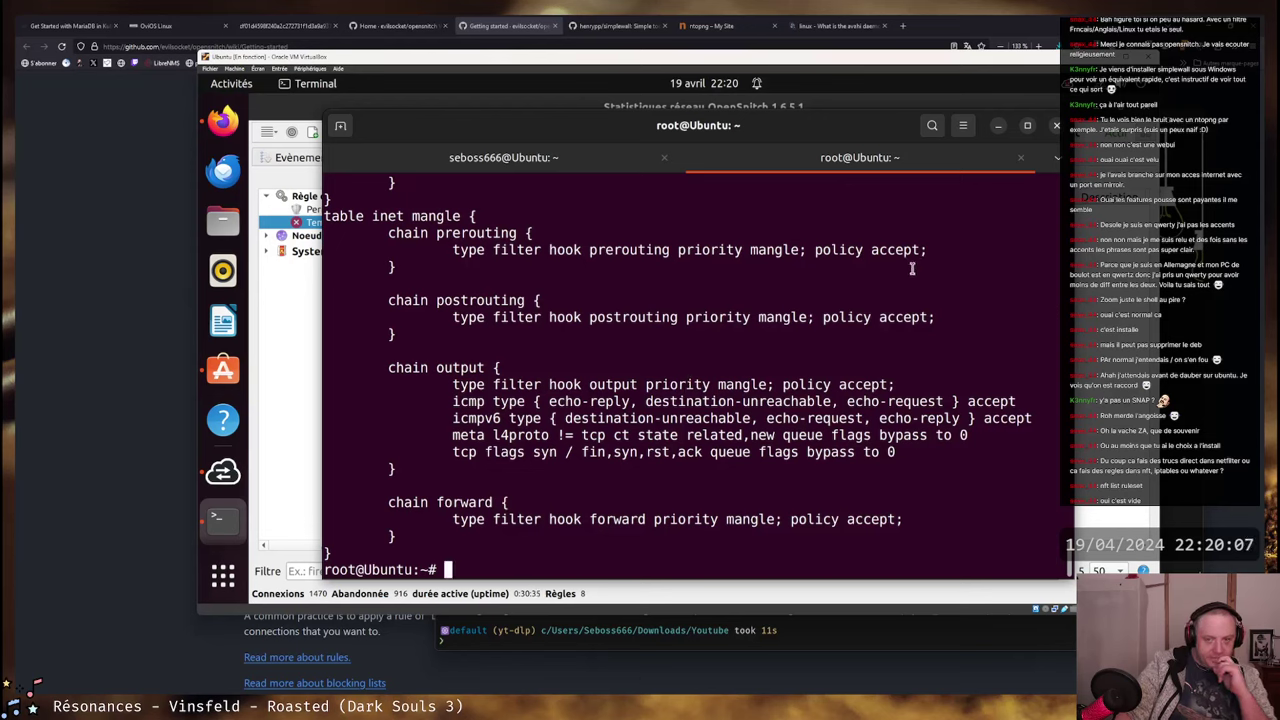
scroll(625, 375, "up", 1)
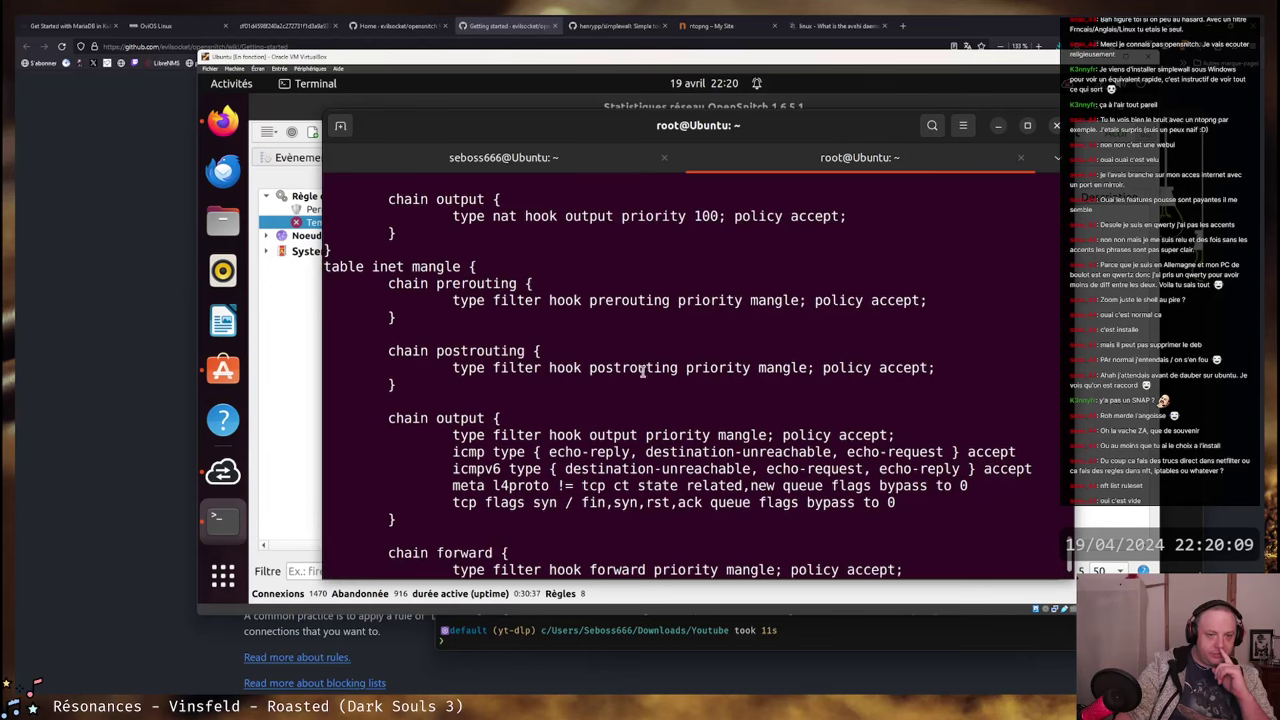
scroll(650, 370, "up", 1)
scroll(652, 352, "up", 2)
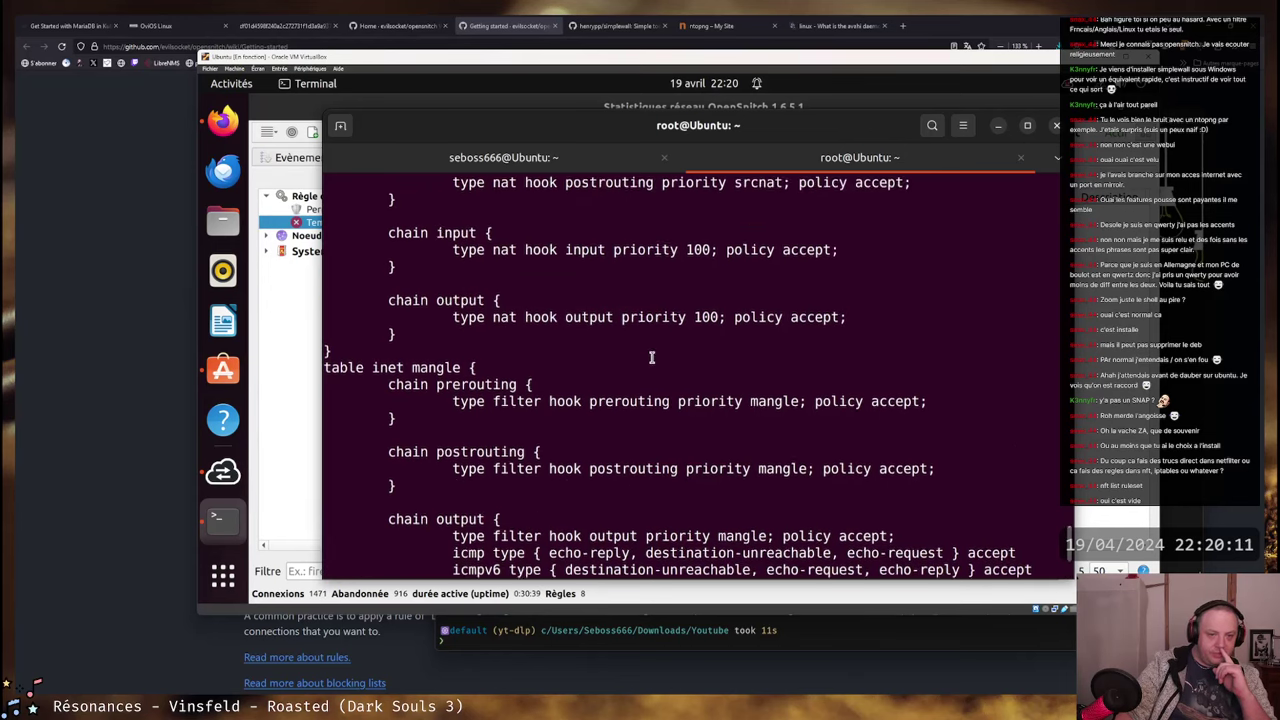
scroll(652, 352, "up", 9)
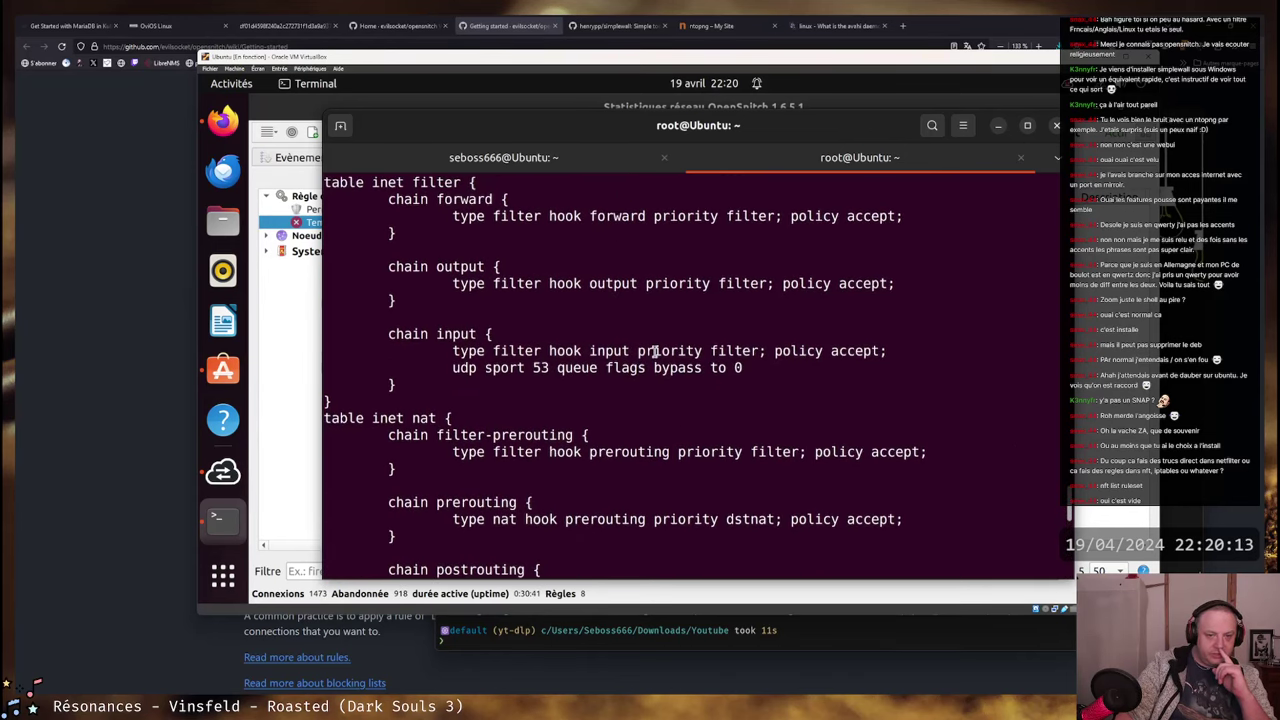
scroll(654, 351, "up", 2)
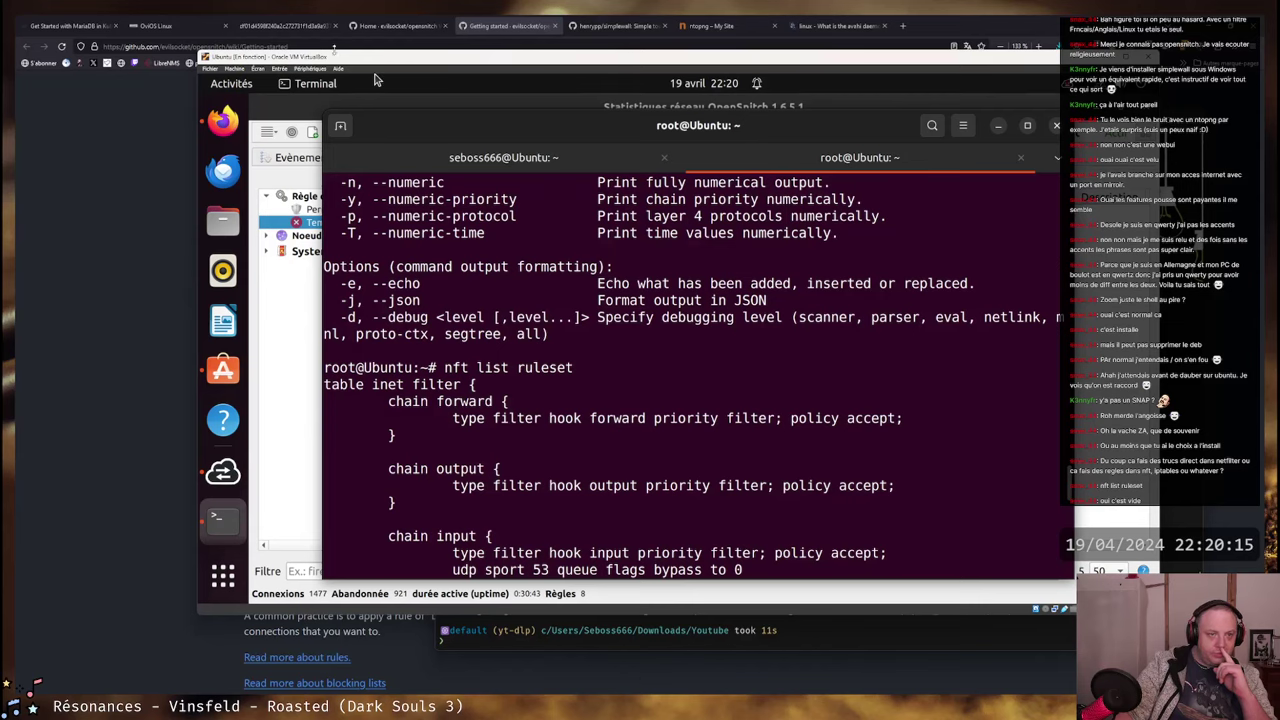
- Return to the browser's Getting started wiki page and scroll down to its Notes section
key("alt+Tab")
scroll(323, 586, "up", 3)
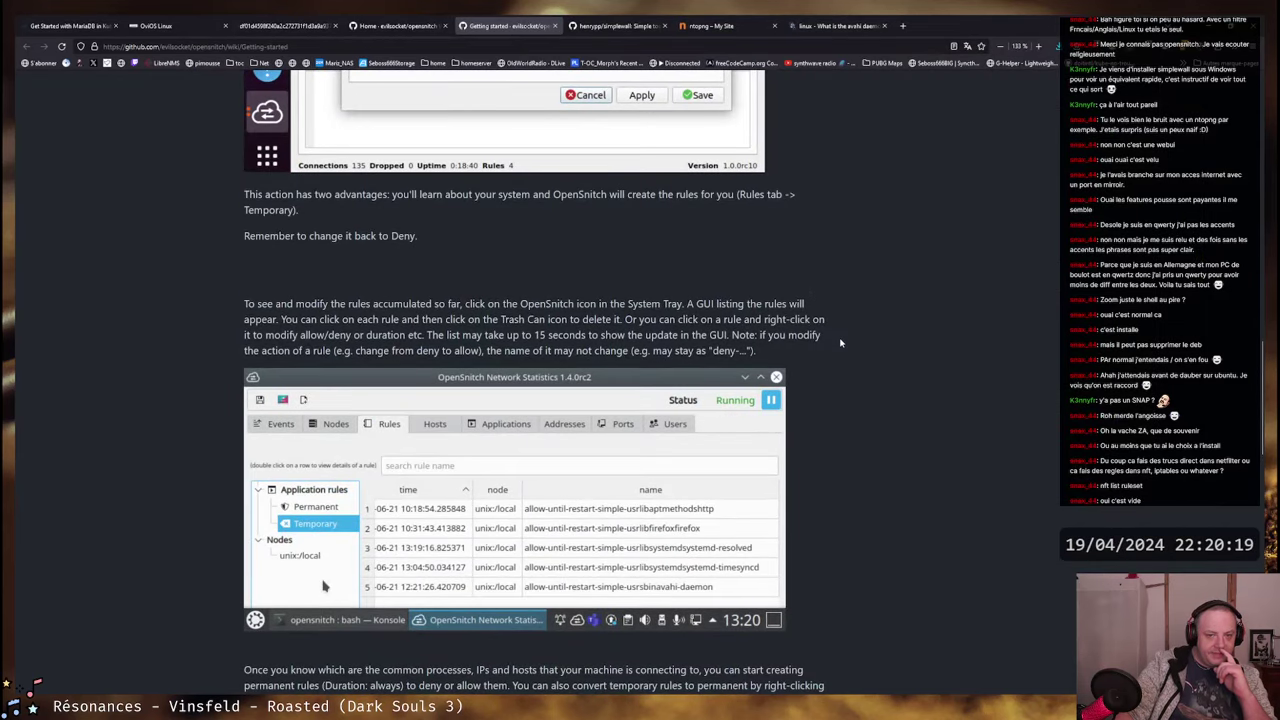
scroll(849, 409, "up", 15)
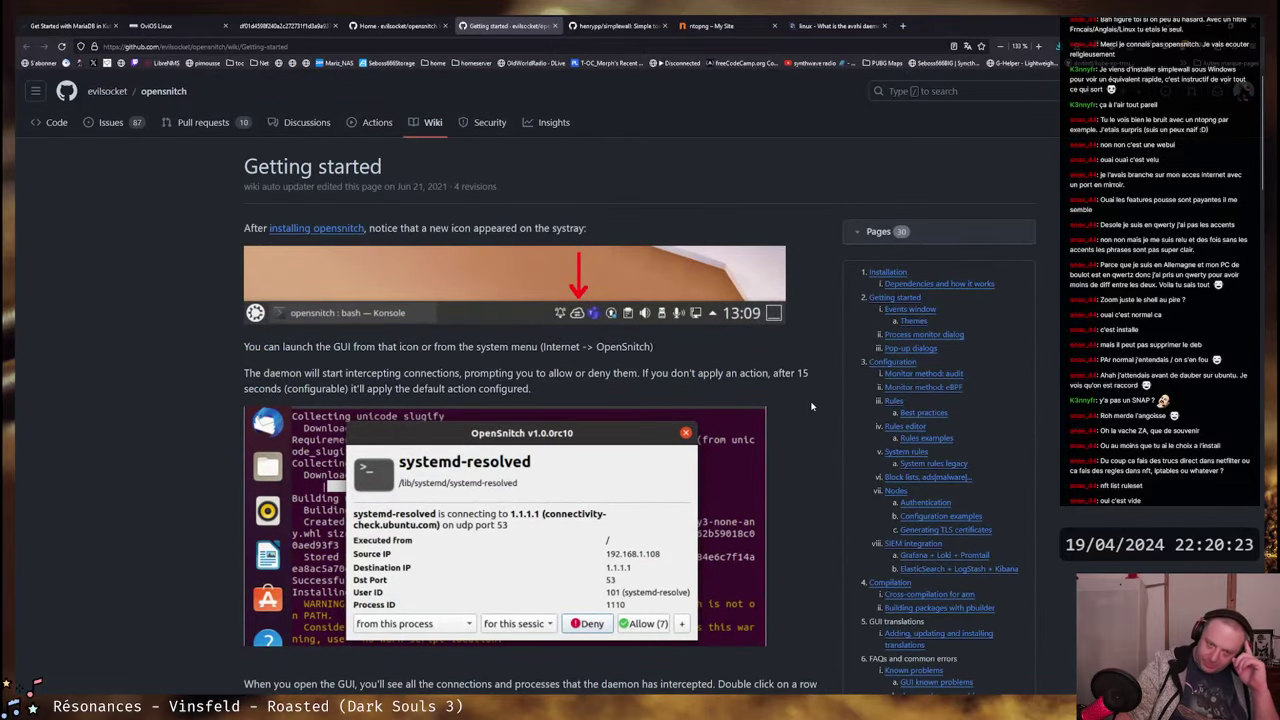
scroll(813, 405, "down", 2)
scroll(808, 402, "down", 1)
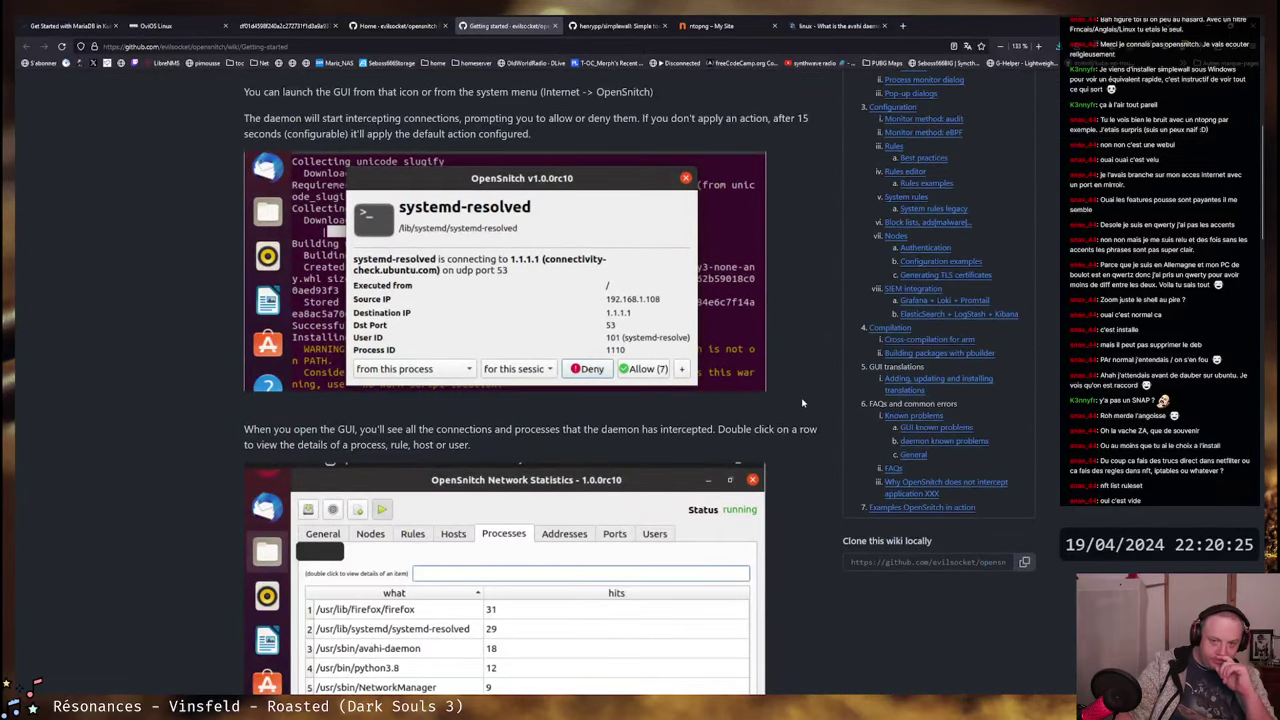
scroll(801, 403, "down", 10)
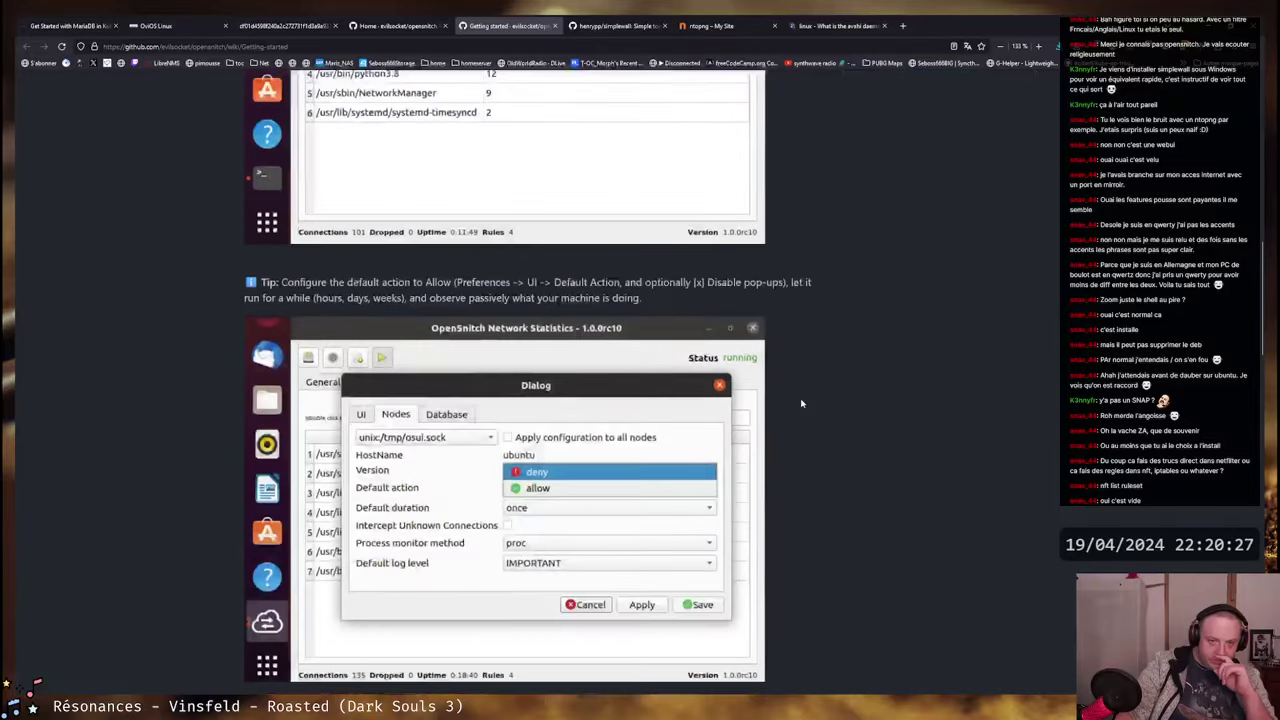
scroll(801, 403, "down", 5)
scroll(801, 403, "down", 2)
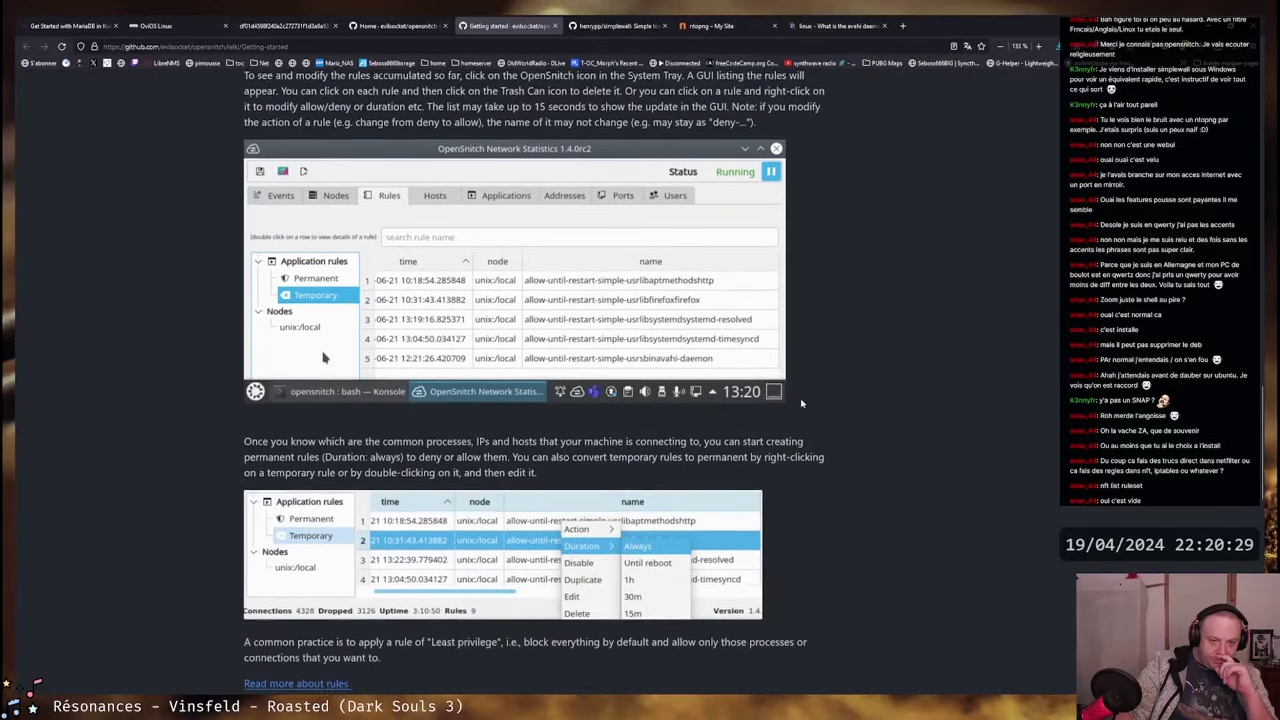
scroll(801, 403, "down", 6)
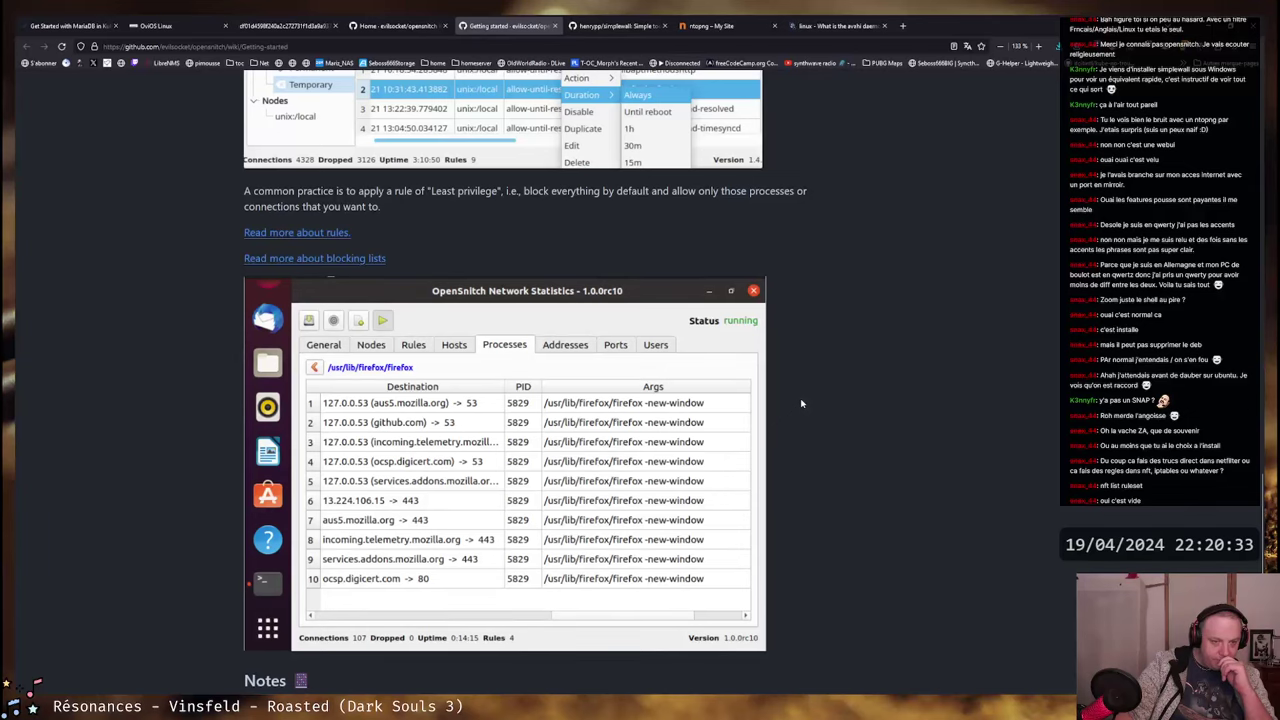
scroll(801, 403, "down", 9)
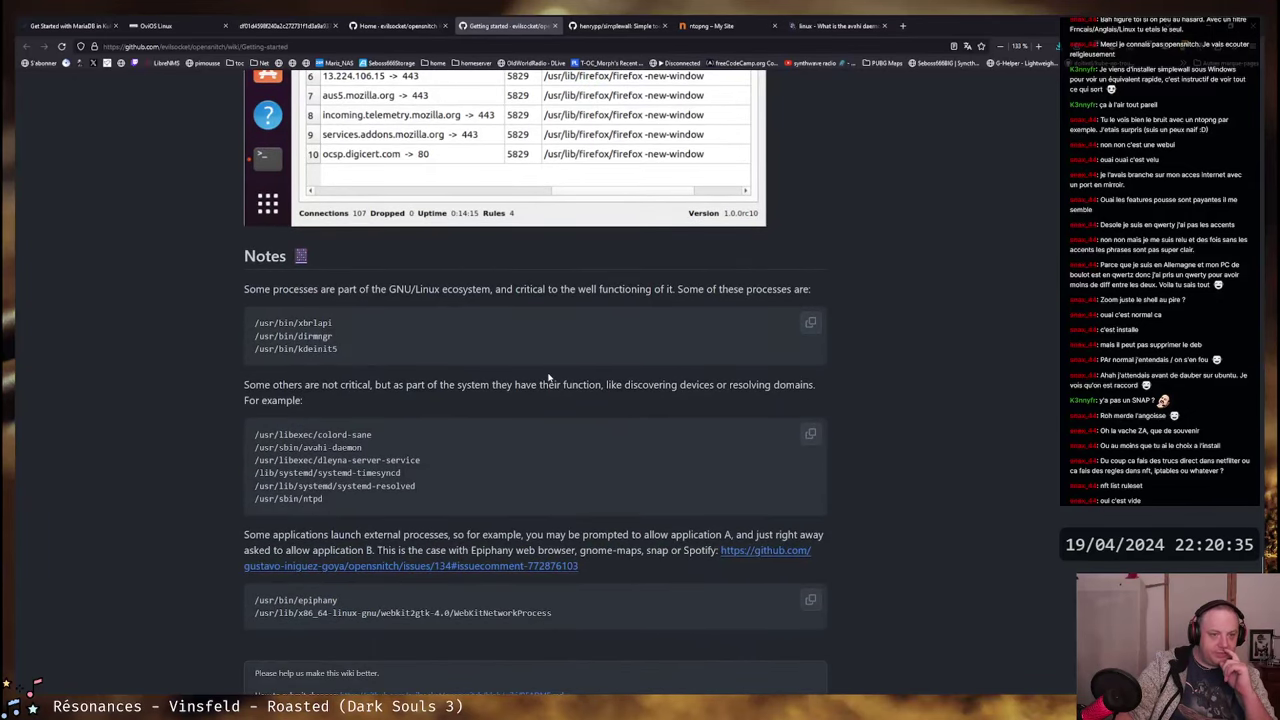
- Highlight the Notes passages on non-critical system processes and on prompts for application A
left_click_drag(254, 290, 812, 290)
left_click_drag(256, 386, 755, 407)
left_click(328, 423)
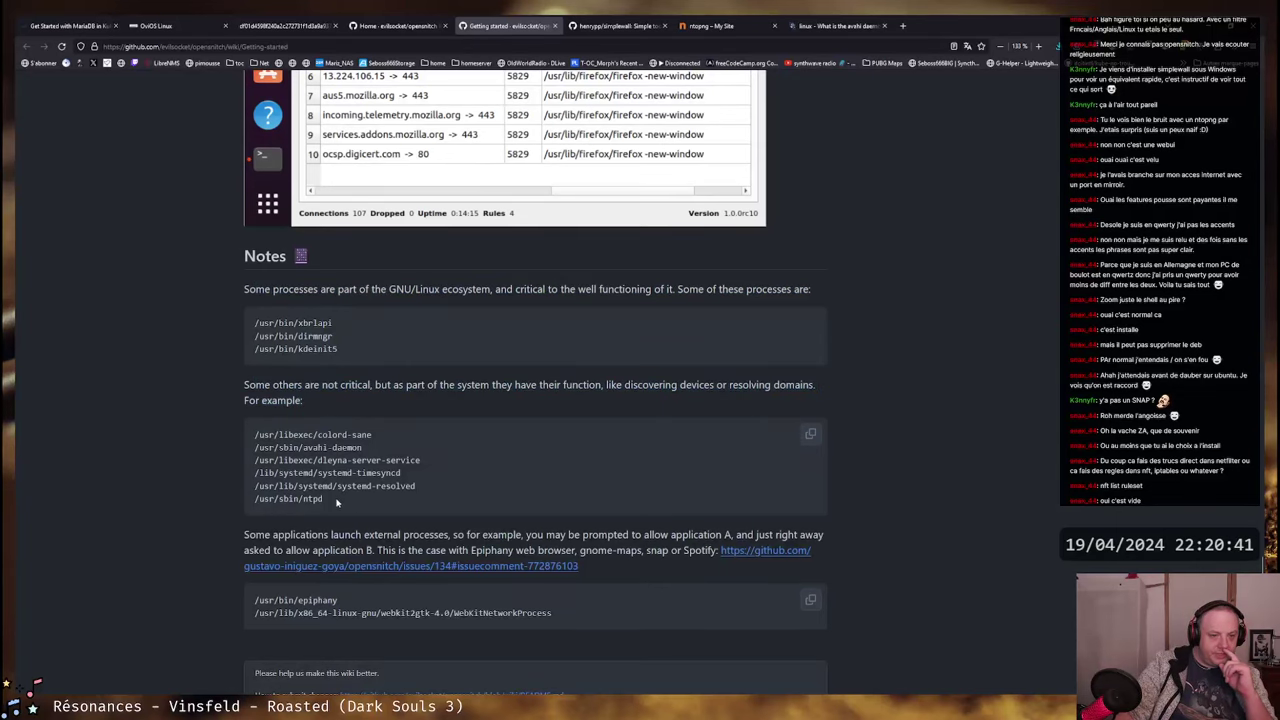
left_click_drag(322, 498, 262, 484)
left_click(522, 401)
scroll(522, 402, "down", 1)
scroll(522, 402, "down", 2)
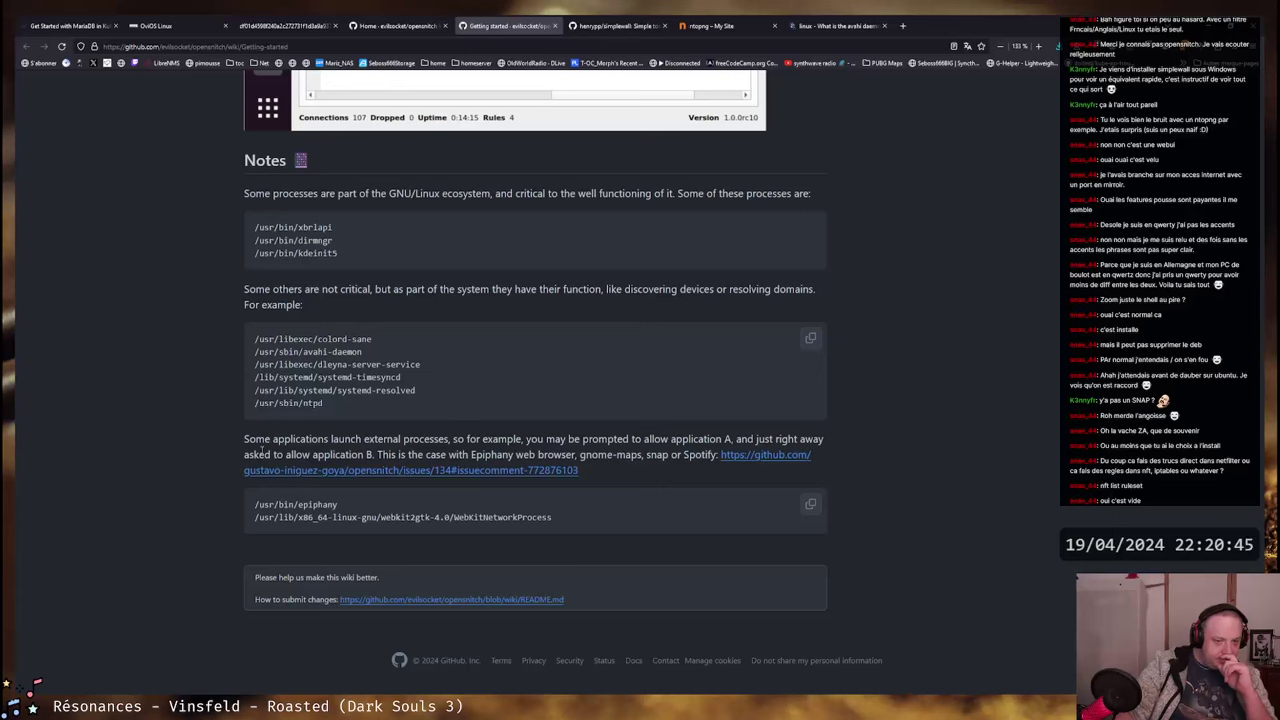
left_click_drag(244, 438, 666, 456)
left_click(661, 457)
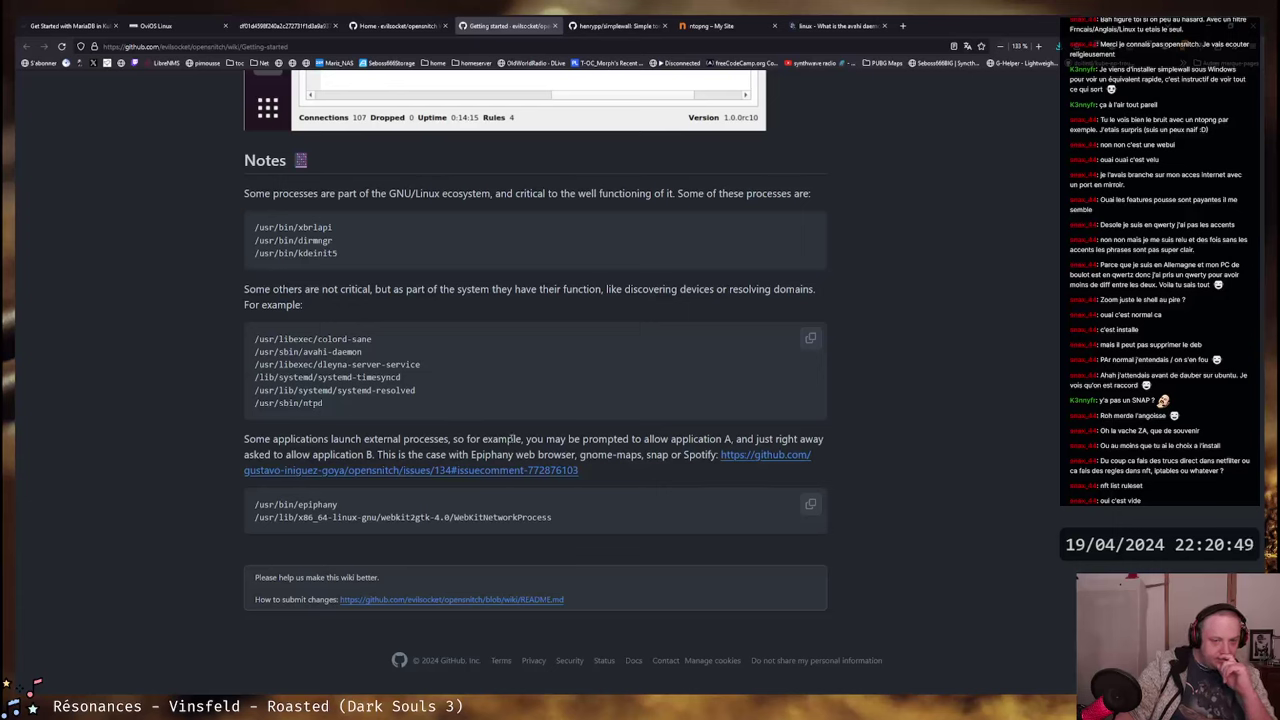
left_click_drag(448, 438, 806, 440)
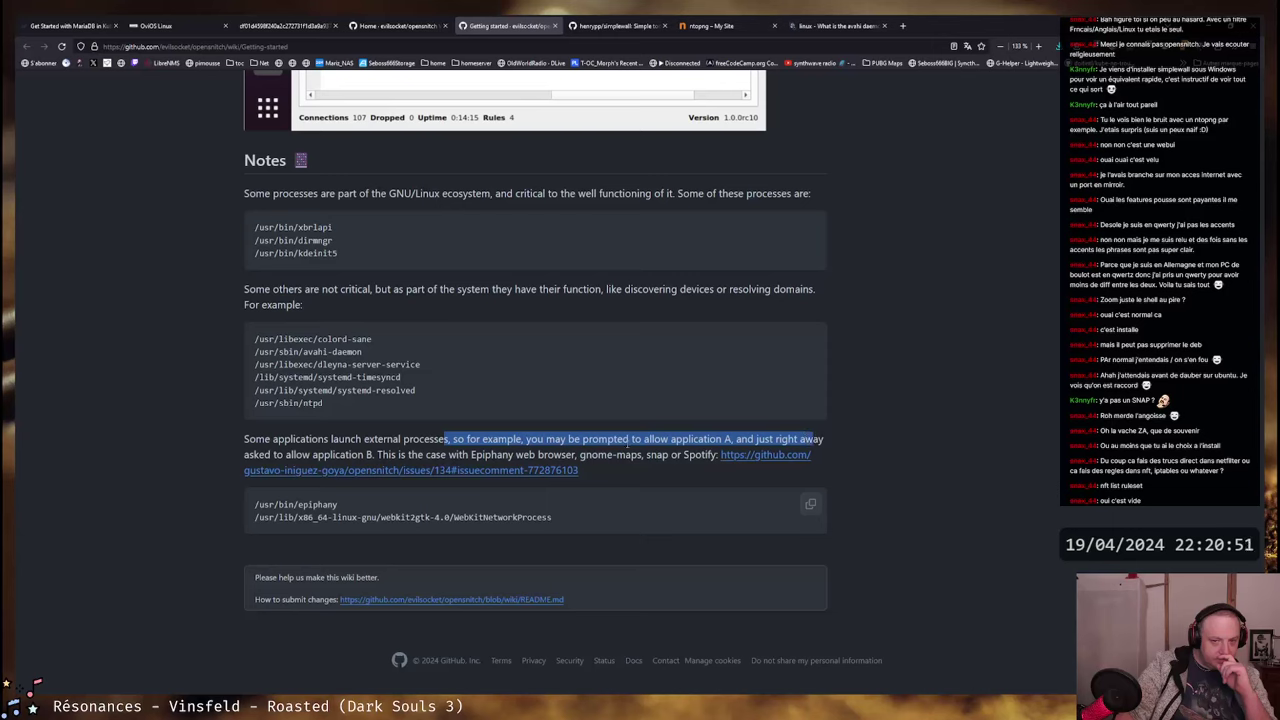
left_click_drag(246, 455, 716, 455)
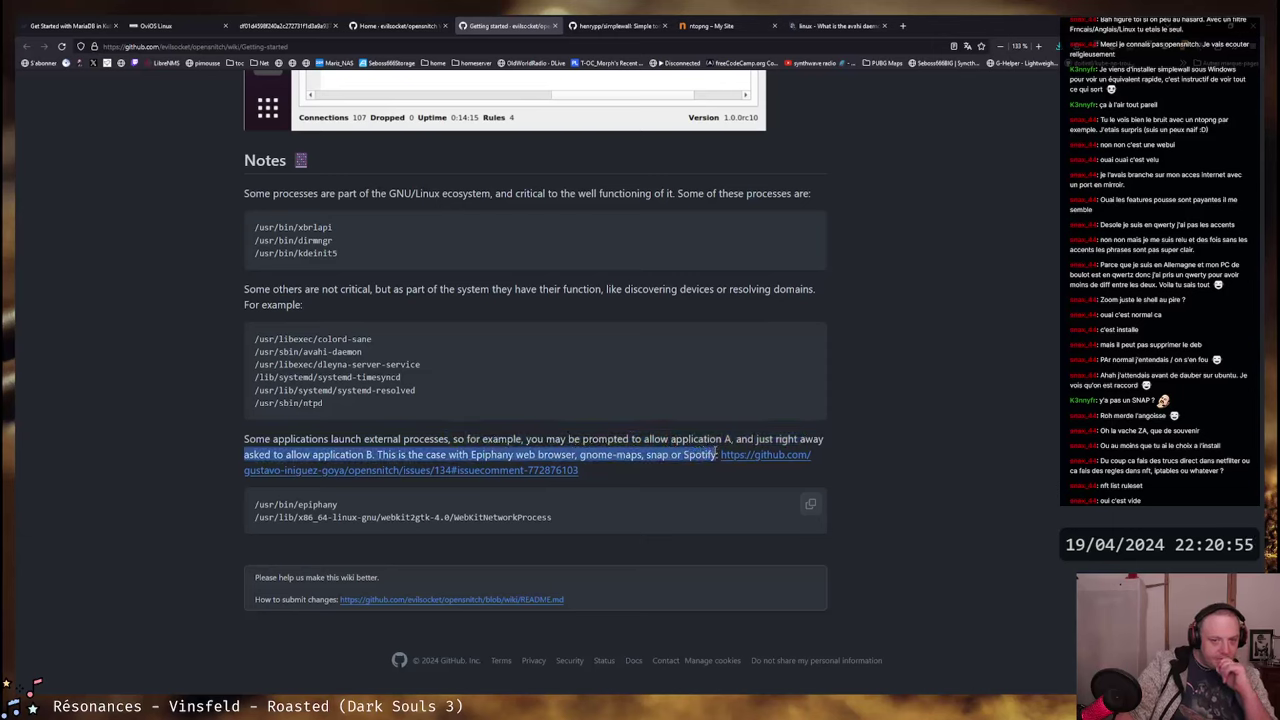
left_click(641, 449)
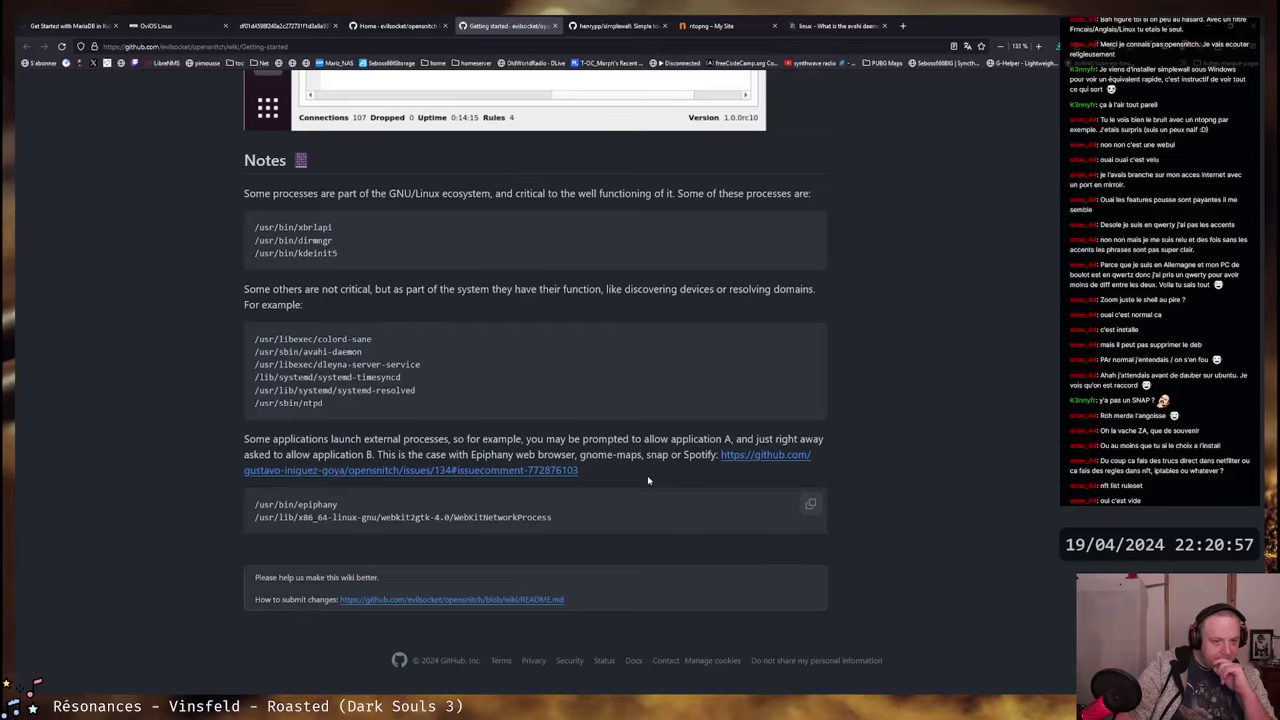
scroll(478, 537, "up", 15)
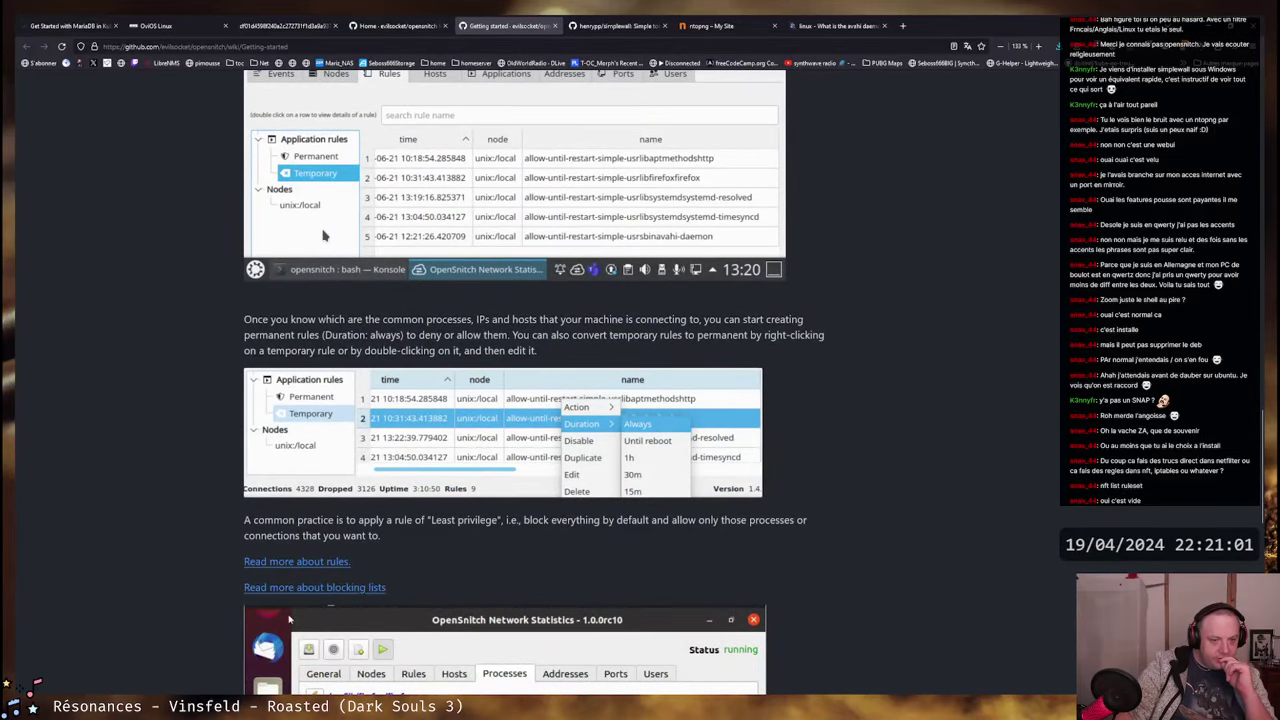
- Open the 'Read more about rules.' link and read that rules are stored as JSON
left_click(288, 563)
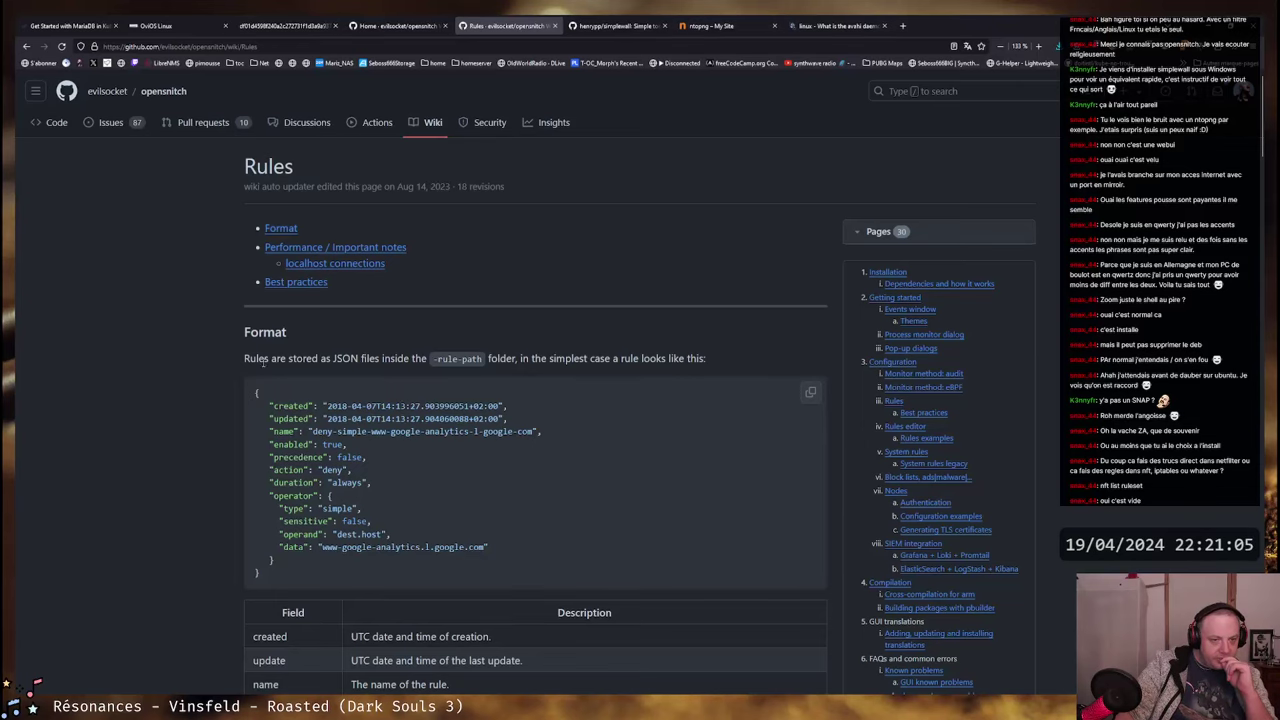
left_click_drag(258, 362, 400, 372)
left_click(406, 373)
scroll(699, 482, "down", 1)
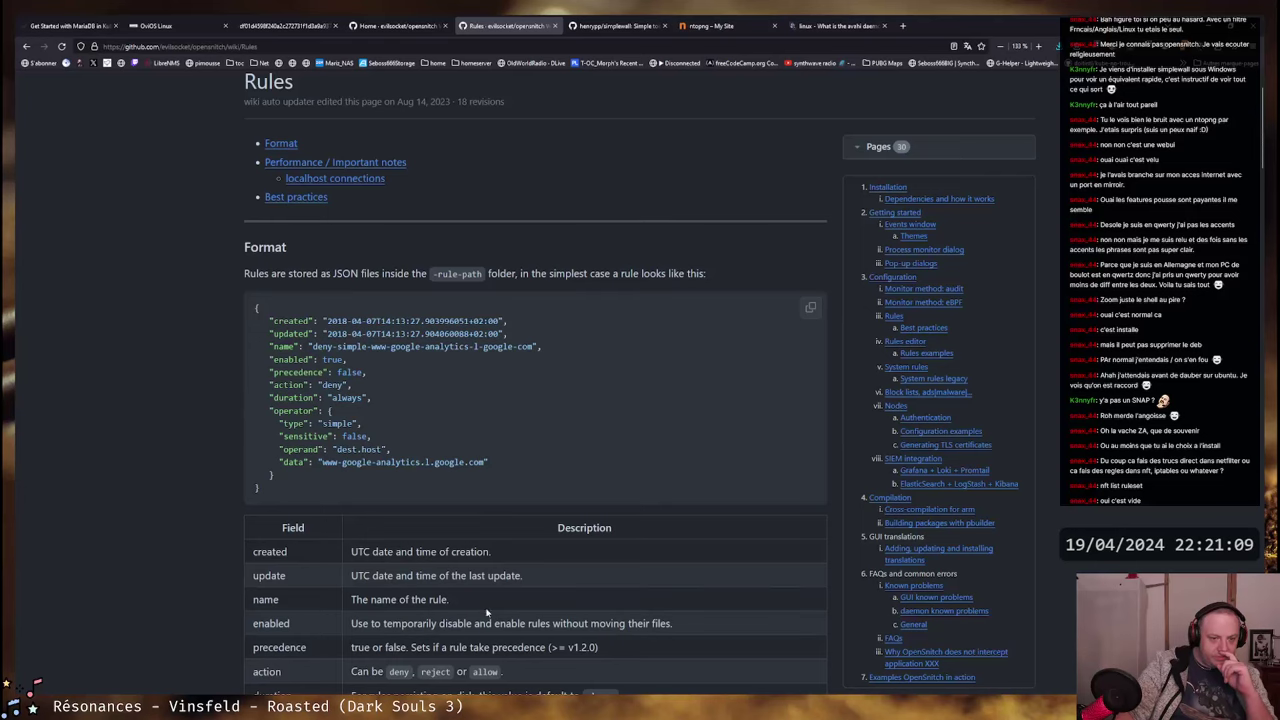
scroll(583, 457, "down", 2)
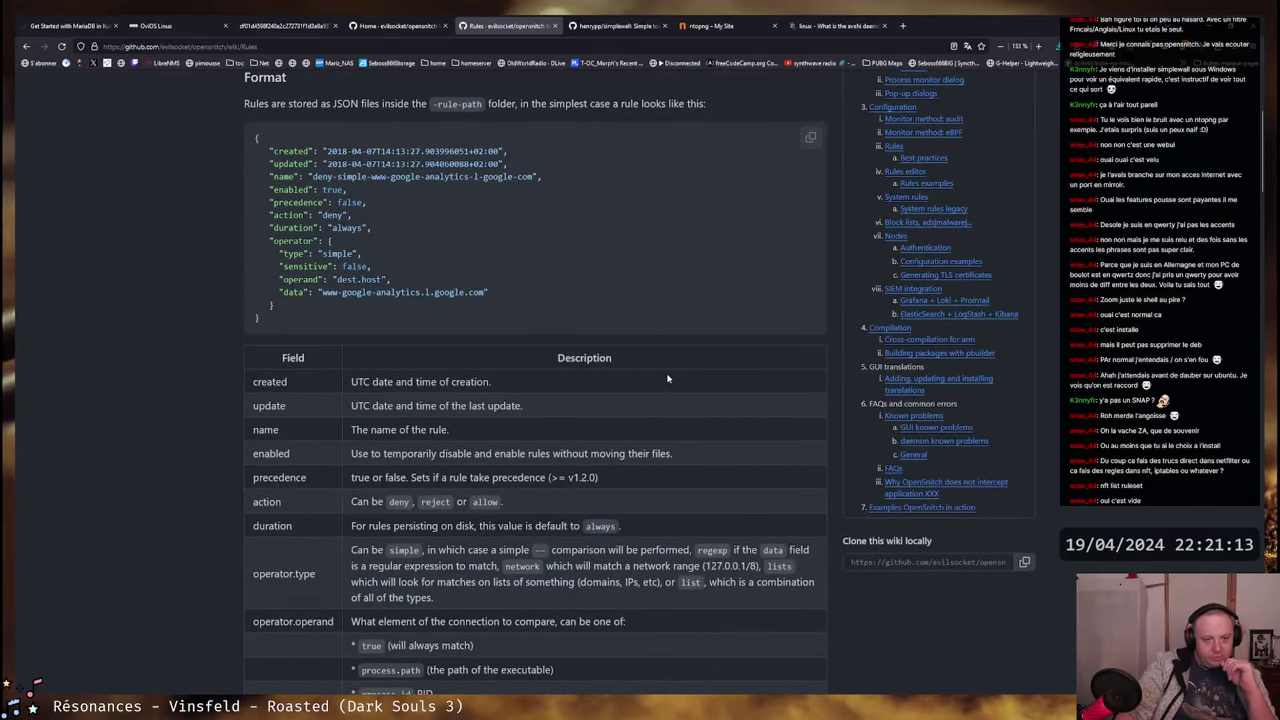
scroll(667, 372, "down", 4)
scroll(669, 370, "down", 6)
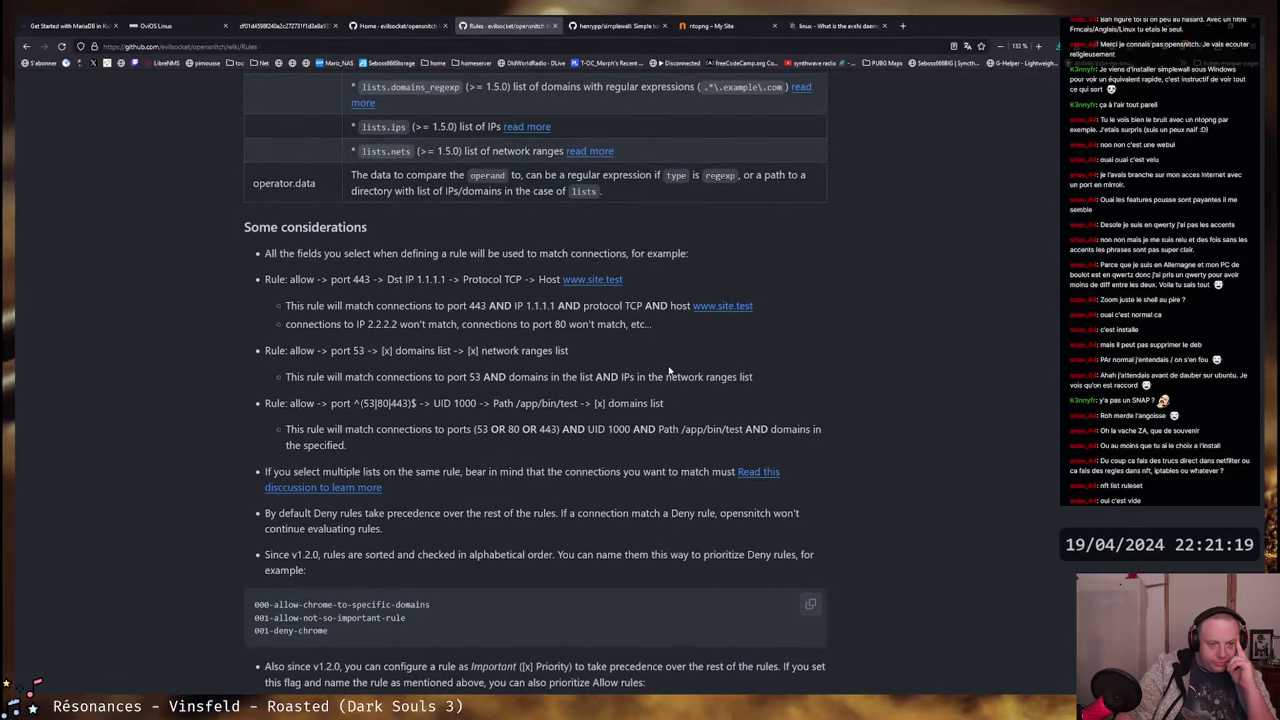
scroll(669, 372, "down", 4)
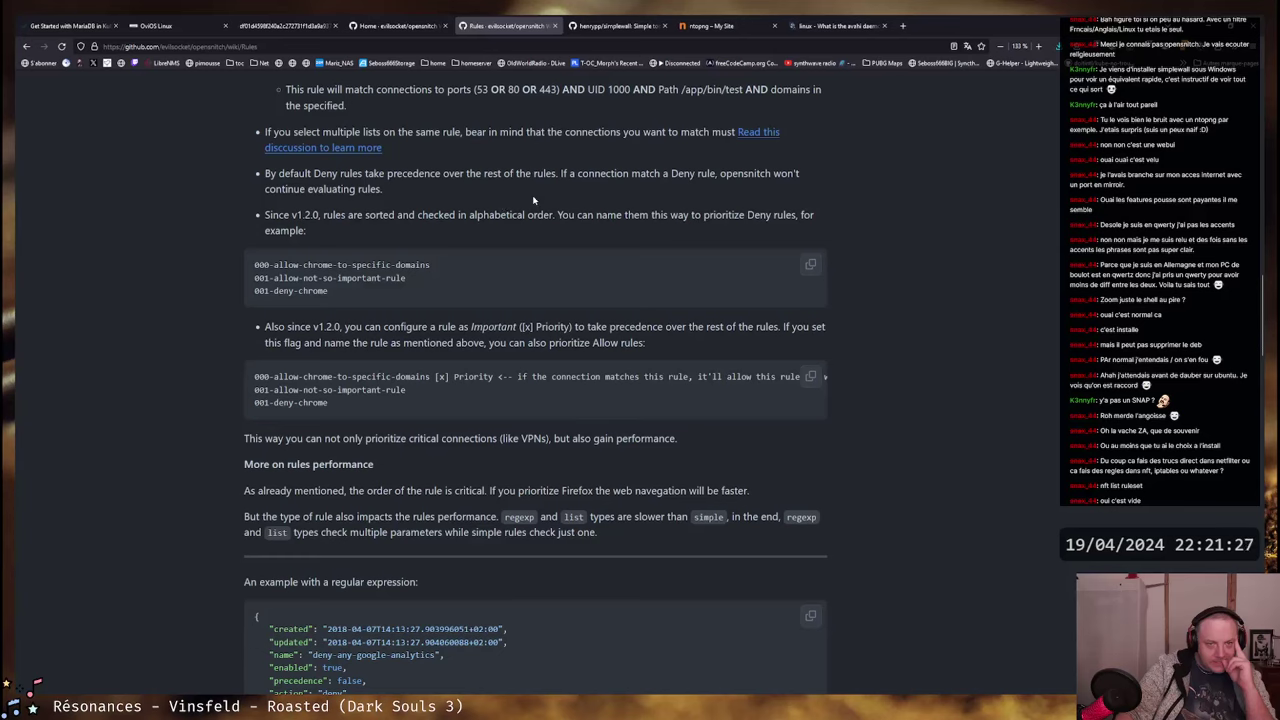
- Highlight the Deny-precedence and alphabetical-ordering sentences, then scroll down to the localhost connections section
left_click_drag(298, 174, 719, 174)
left_click_drag(798, 174, 406, 174)
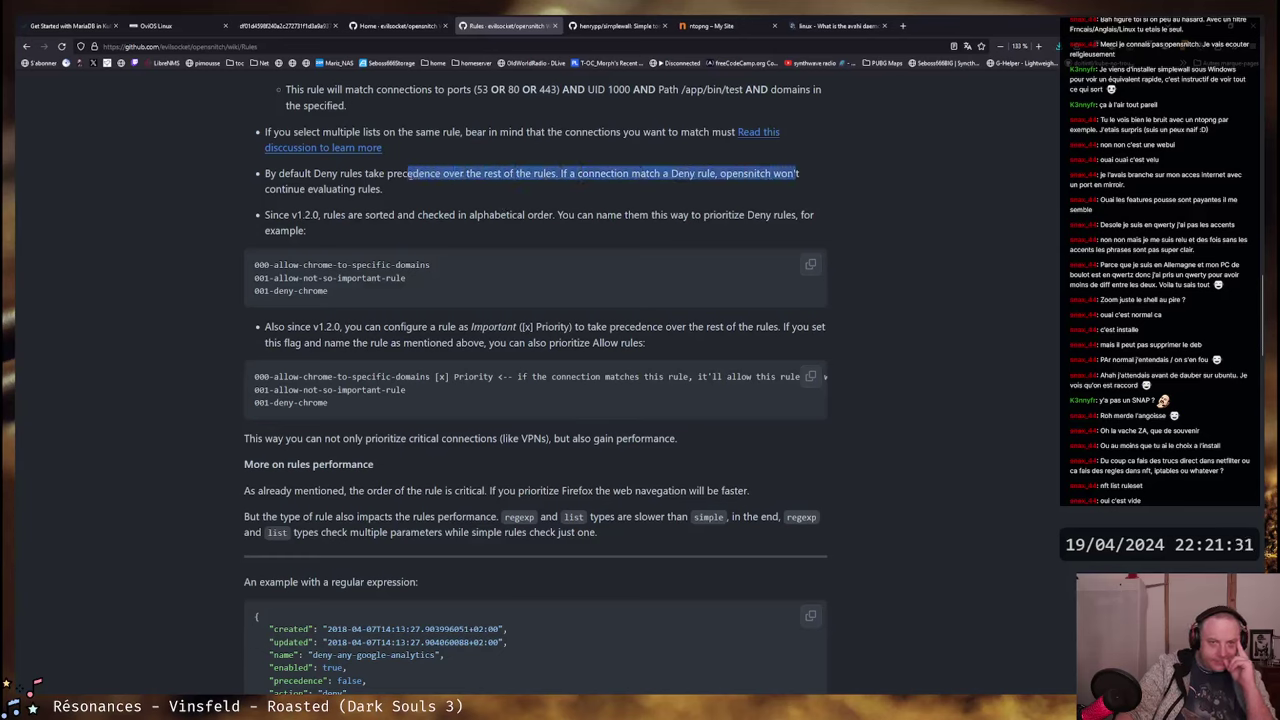
left_click(792, 174)
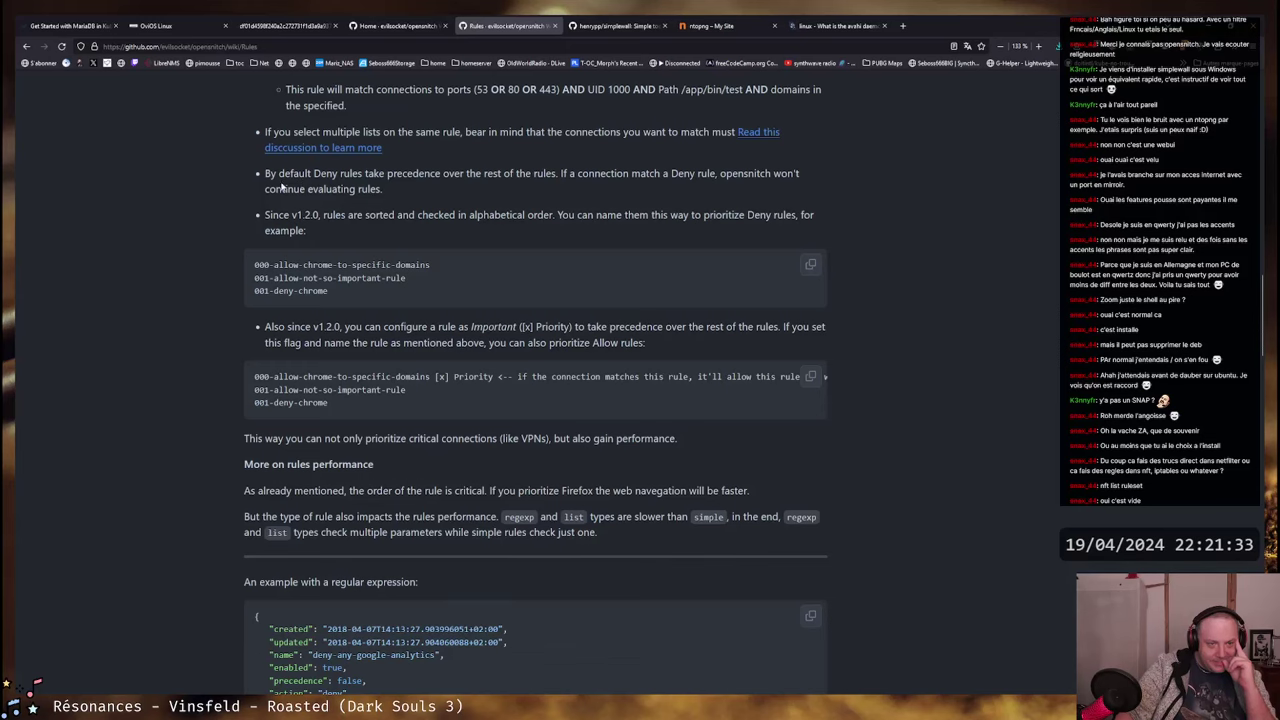
left_click_drag(265, 214, 736, 214)
left_click(736, 214)
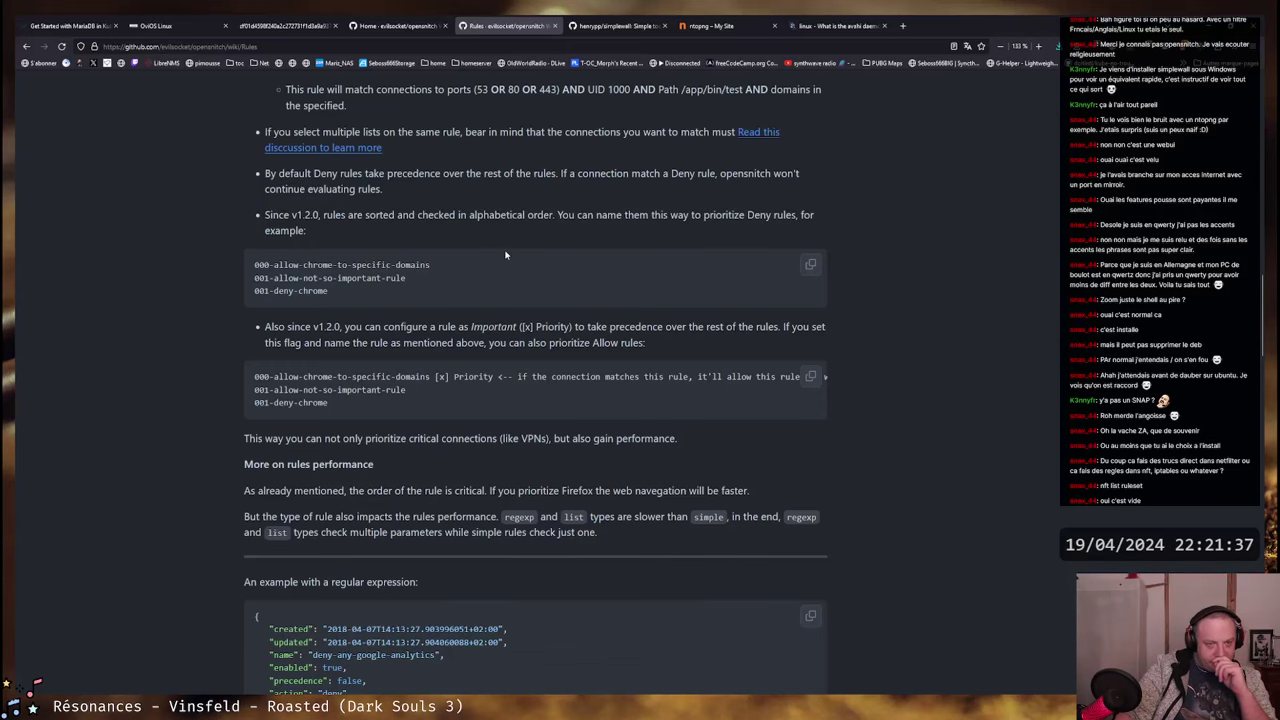
scroll(507, 250, "down", 1)
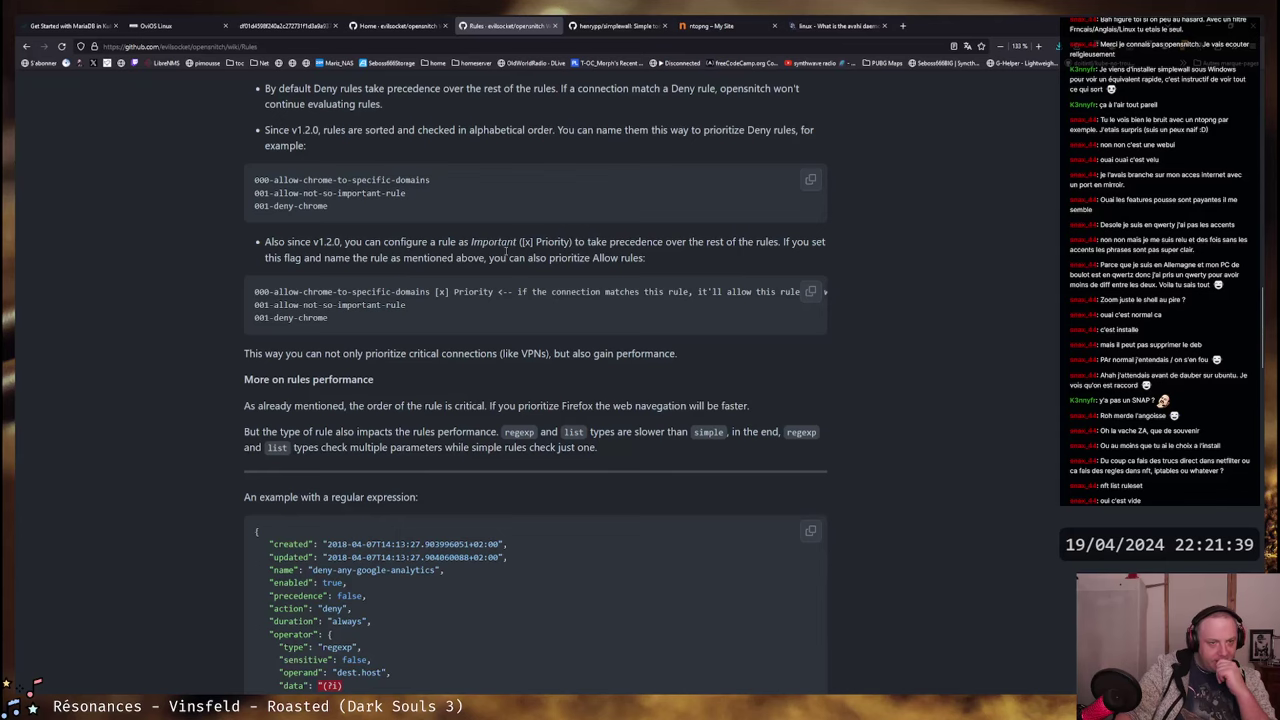
scroll(507, 252, "down", 1)
scroll(507, 253, "down", 3)
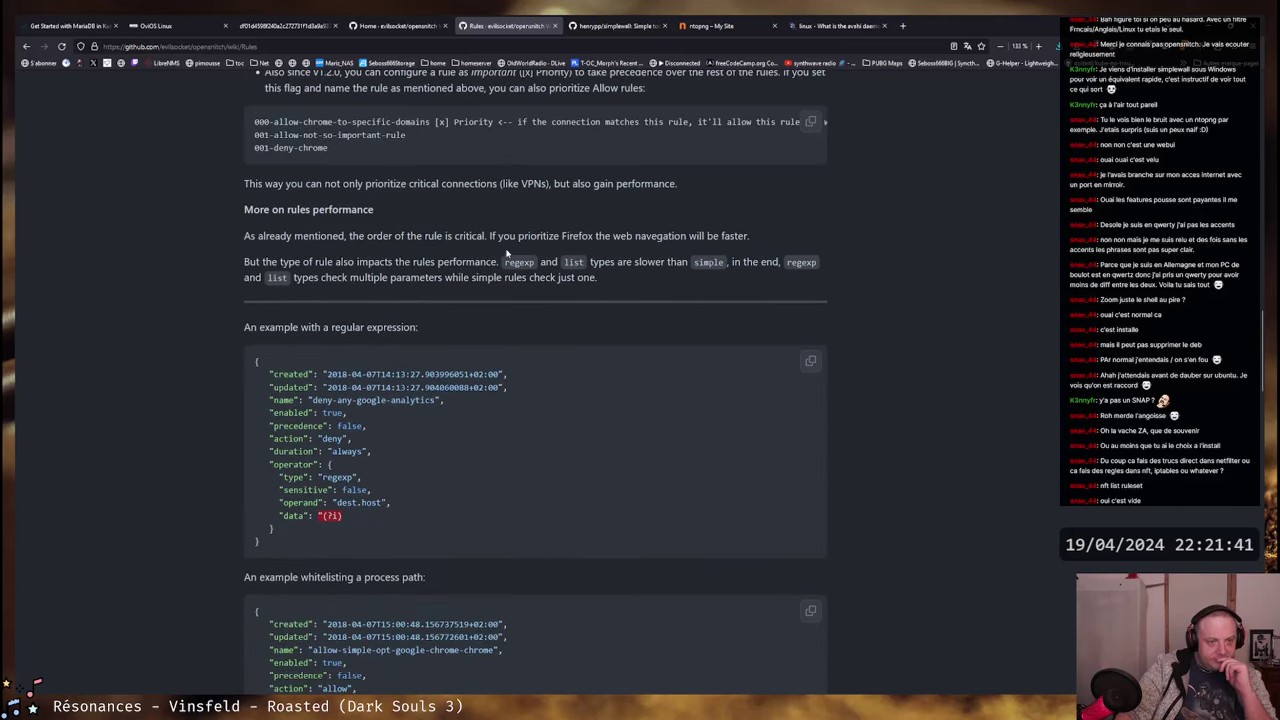
scroll(507, 251, "down", 7)
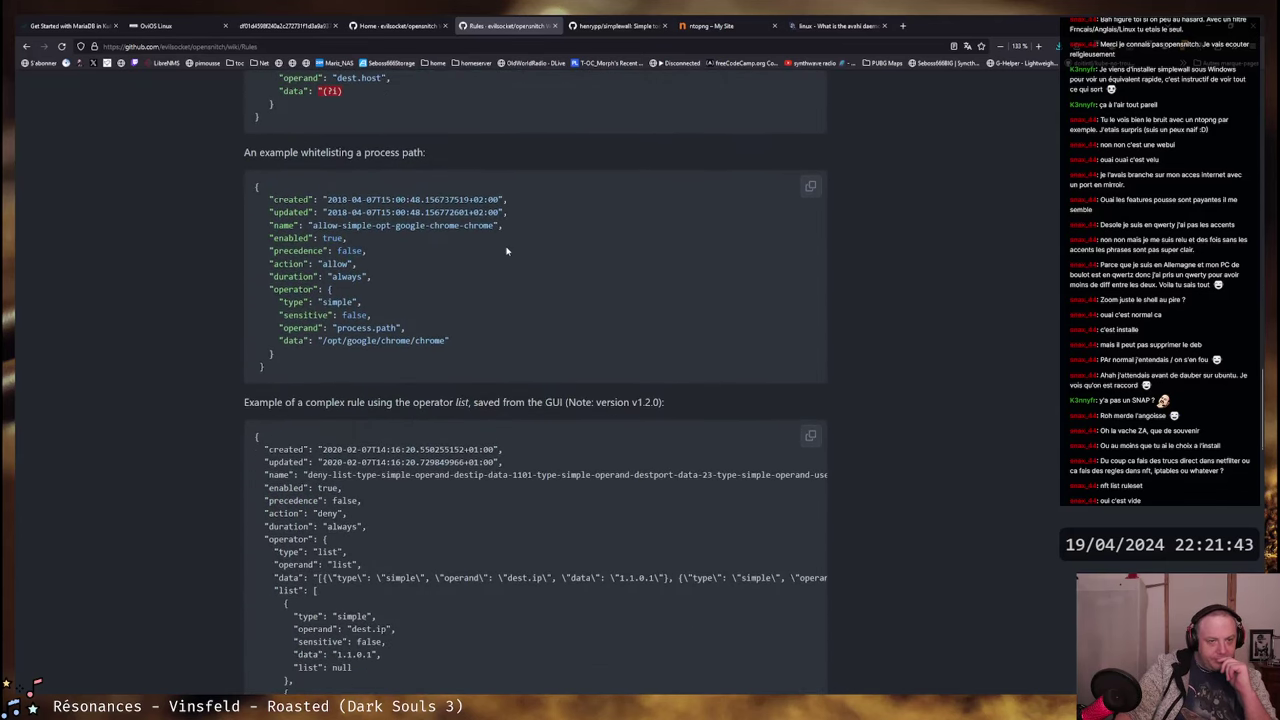
scroll(507, 251, "up", 1)
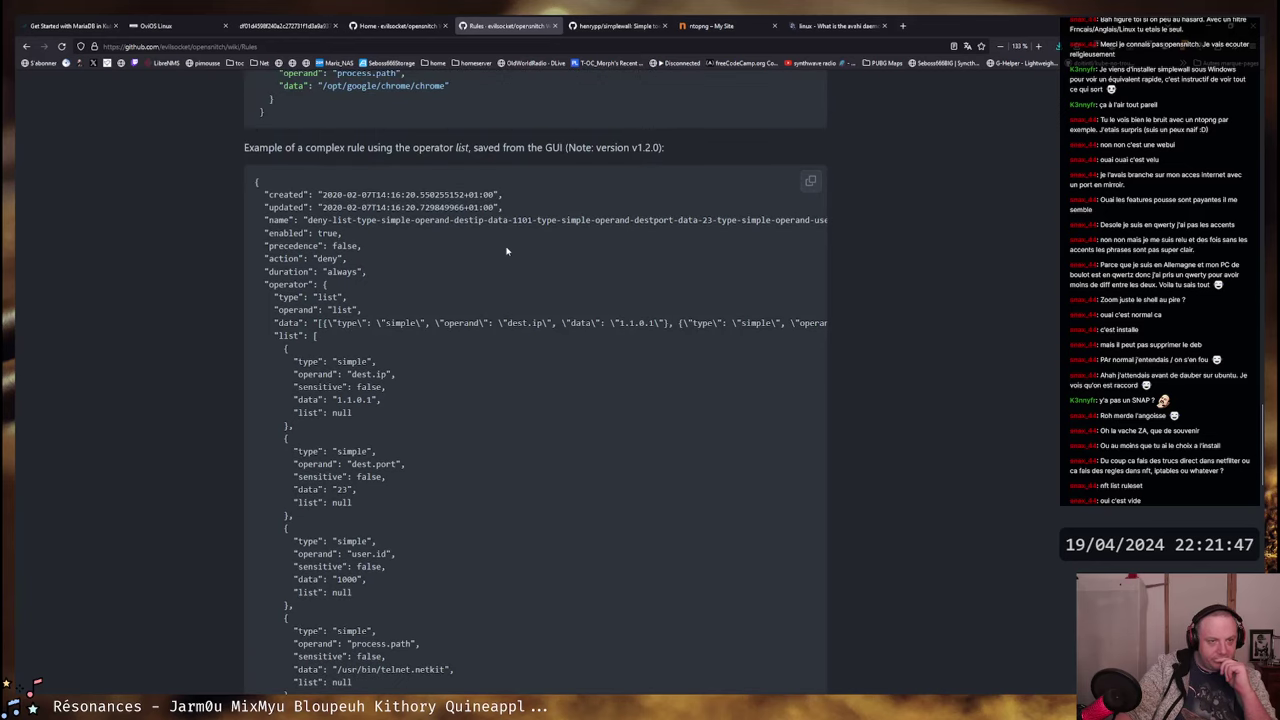
scroll(507, 251, "down", 1)
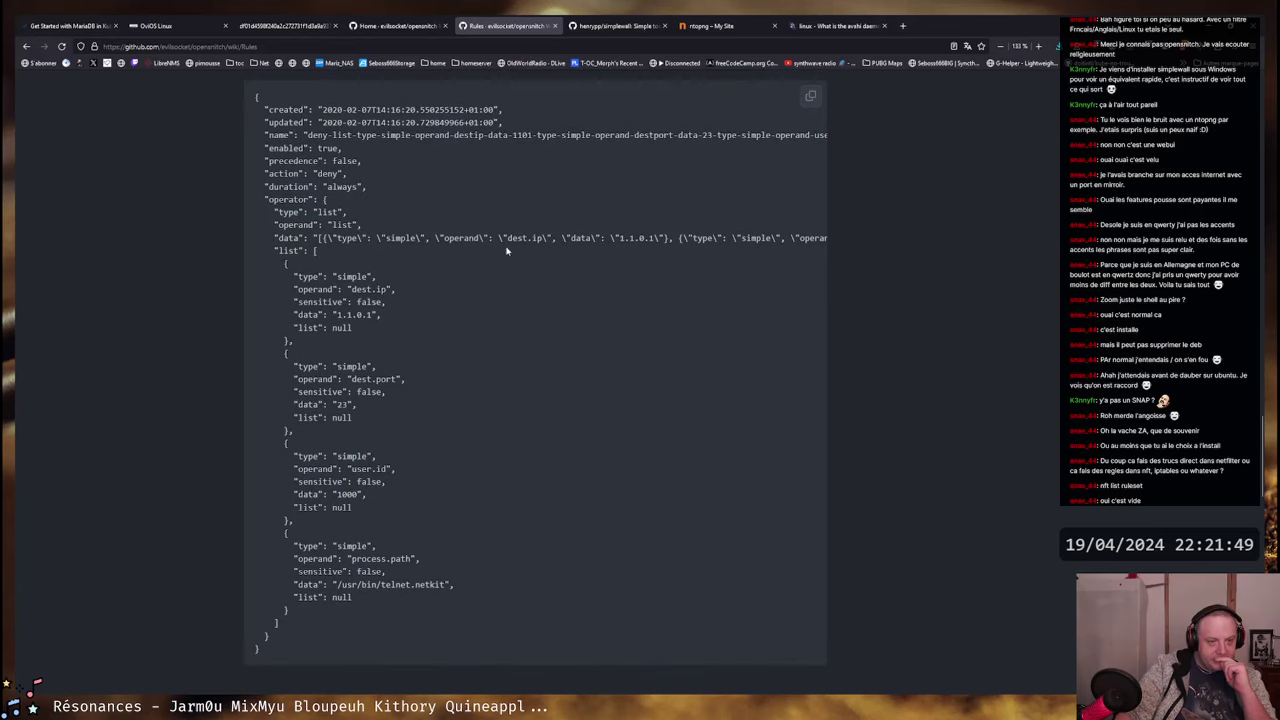
scroll(507, 251, "down", 8)
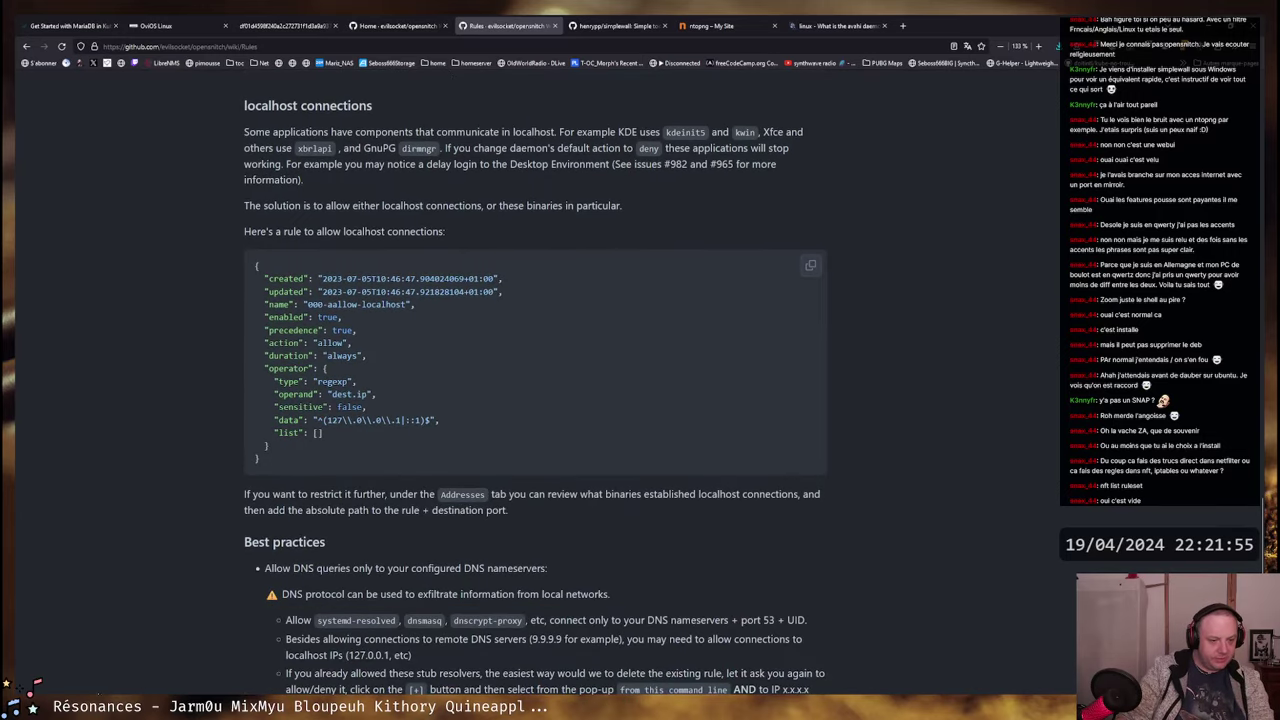
- In the VM's user shell tab, run curl ifconfig.co
key("alt+Tab")
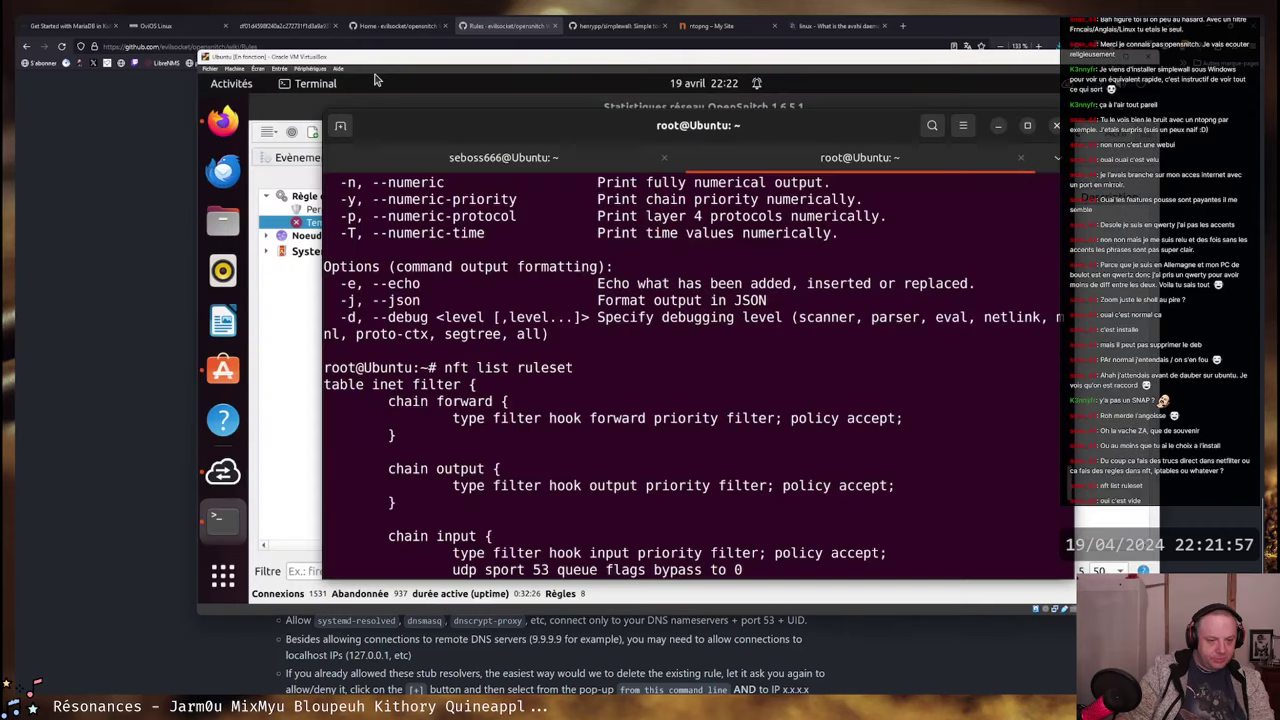
scroll(612, 163, "down", 10)
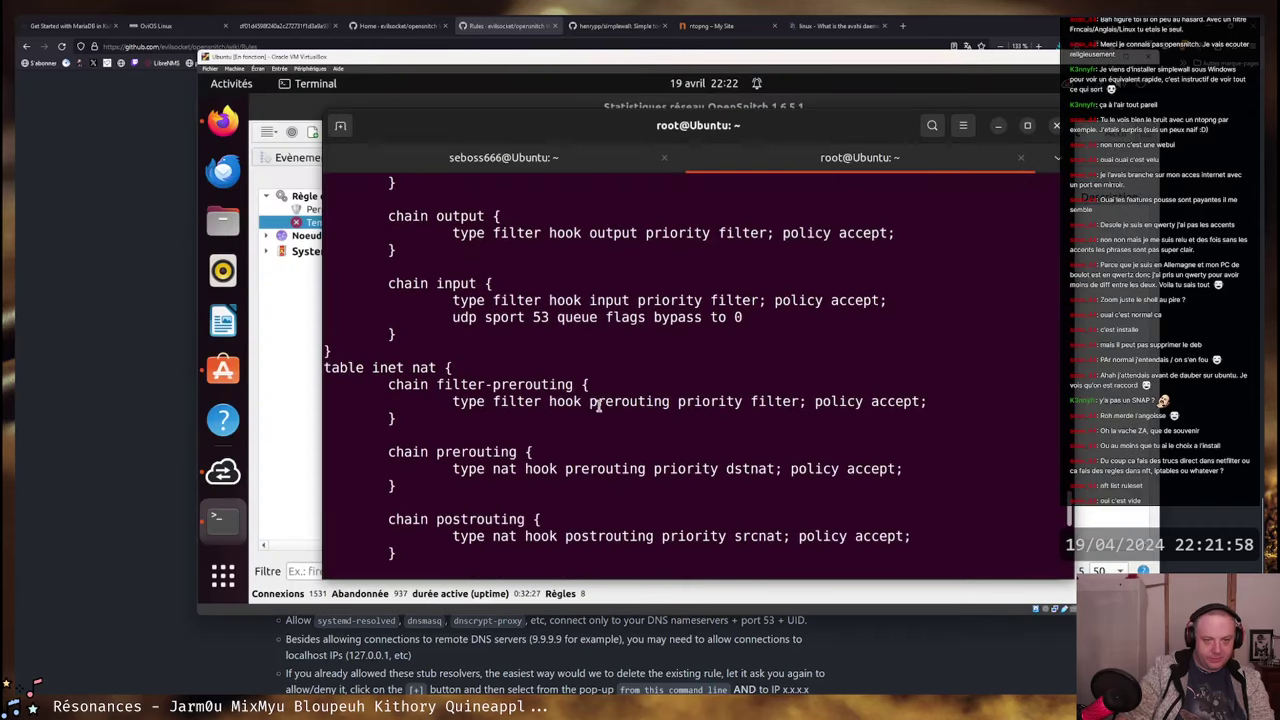
left_click(612, 163)
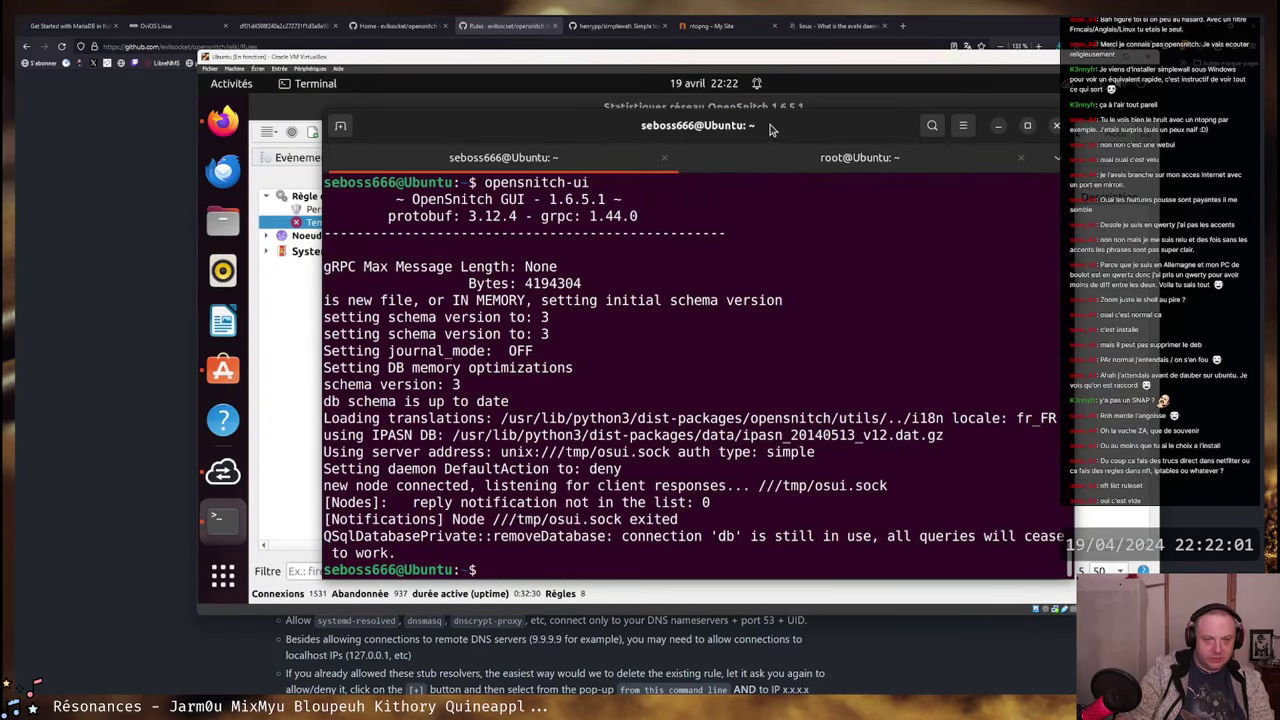
type("curl ifconfd")
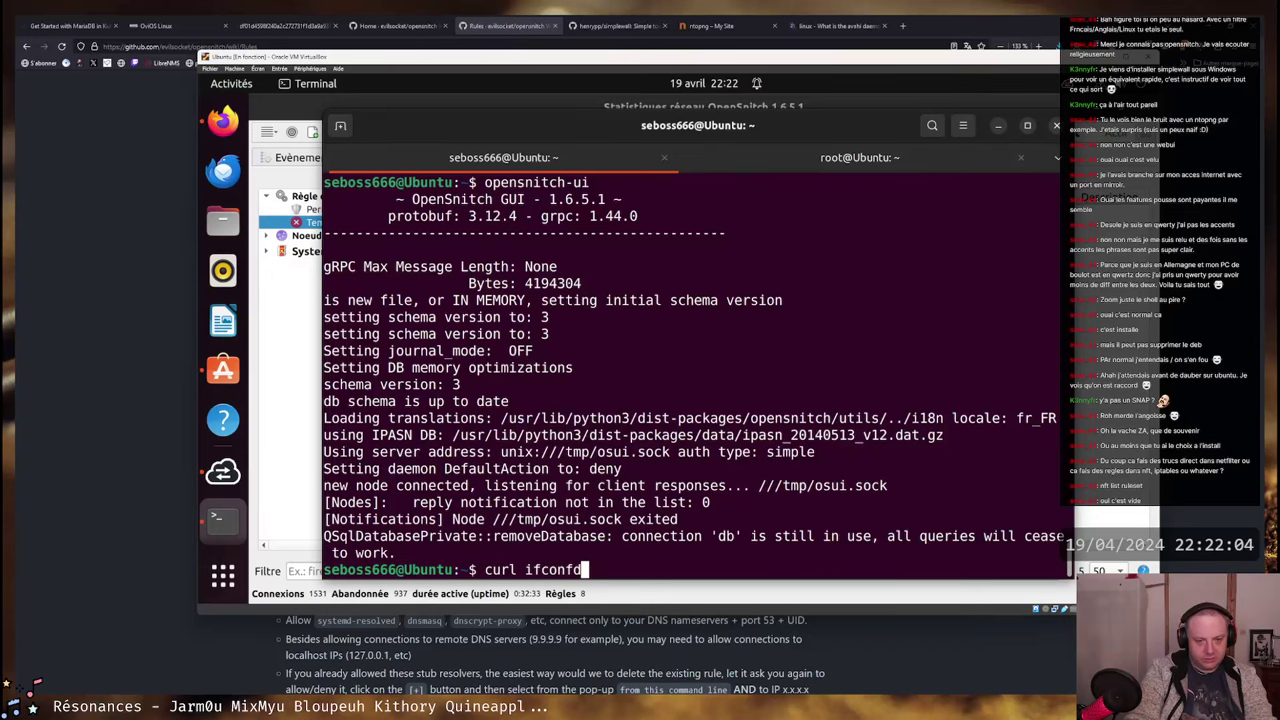
key("BackSpace")
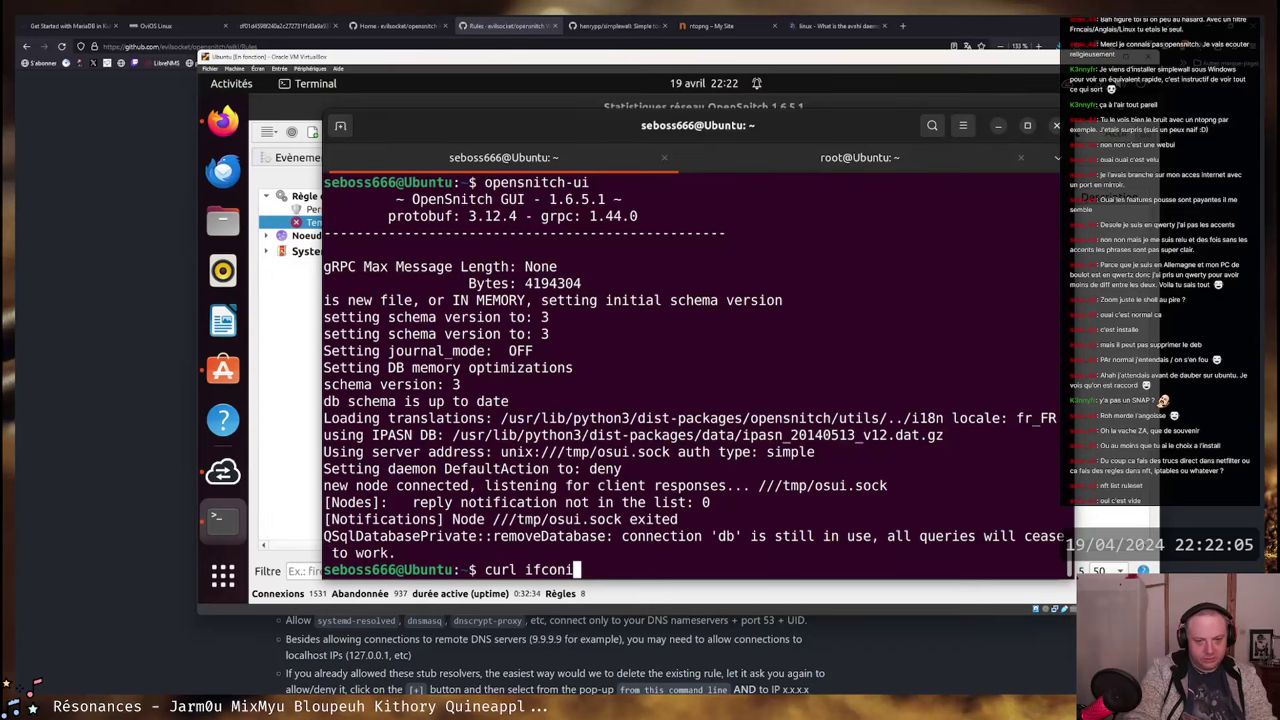
type("ig.co")
key("Return")
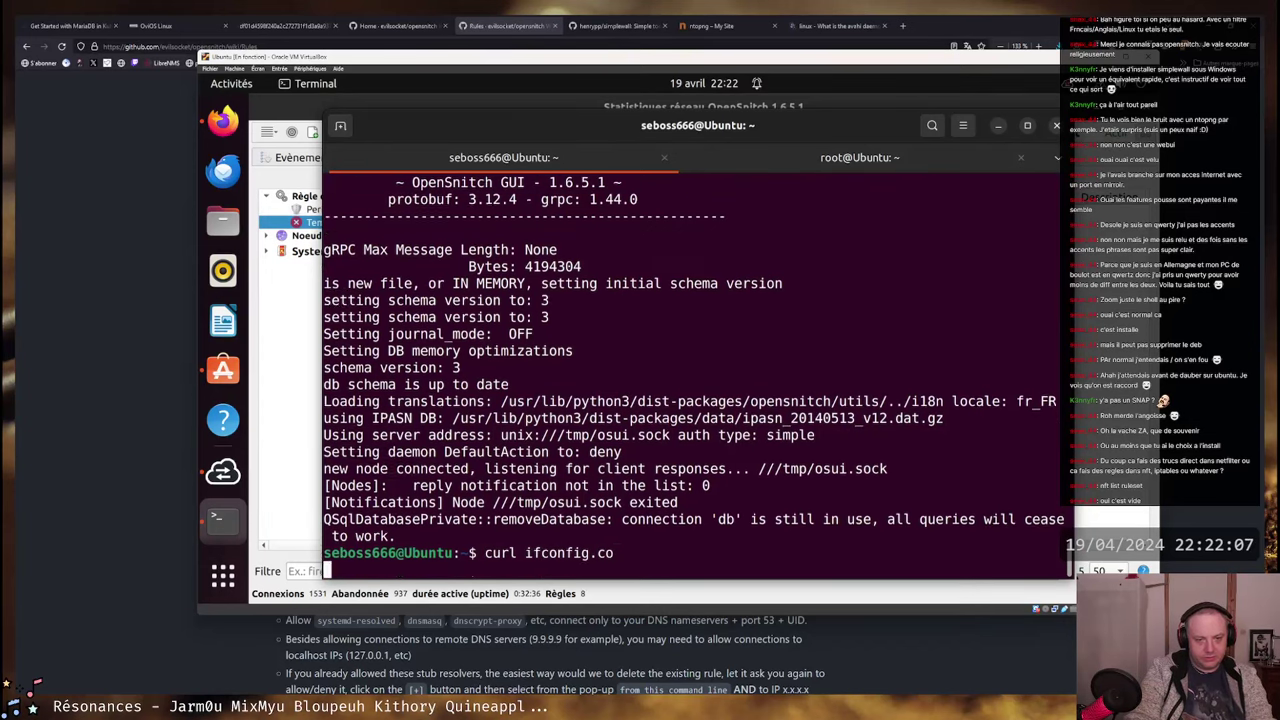
- Run curl google.fr, check the root tab, then bring OpenSnitch's statistics window forward
mouse_move(710, 147)
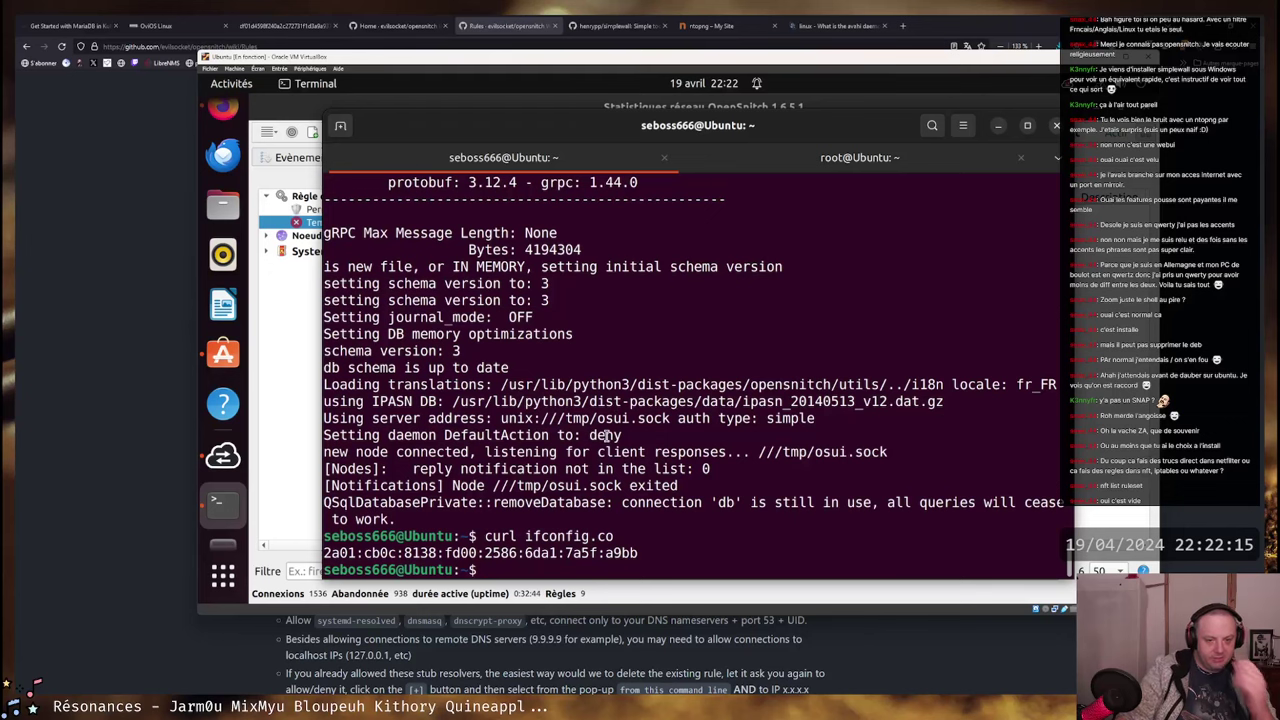
type("curl ")
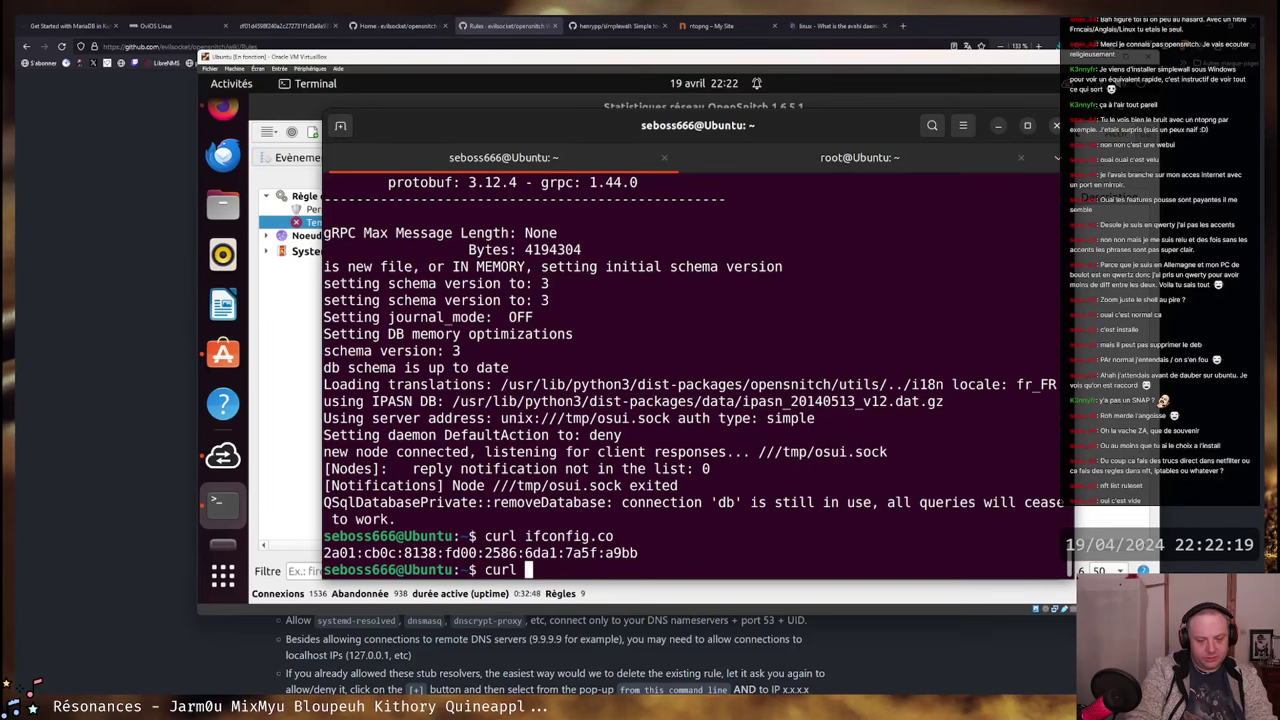
type("google.fr")
key("Return")
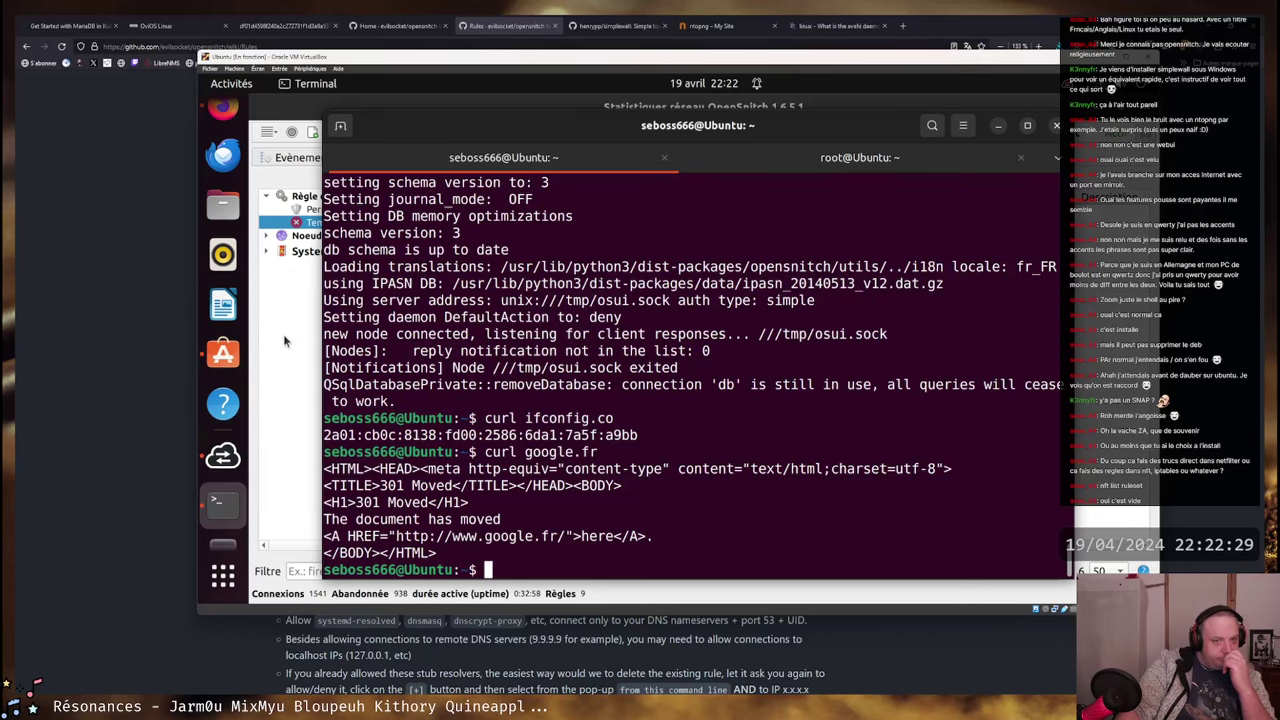
left_click(834, 163)
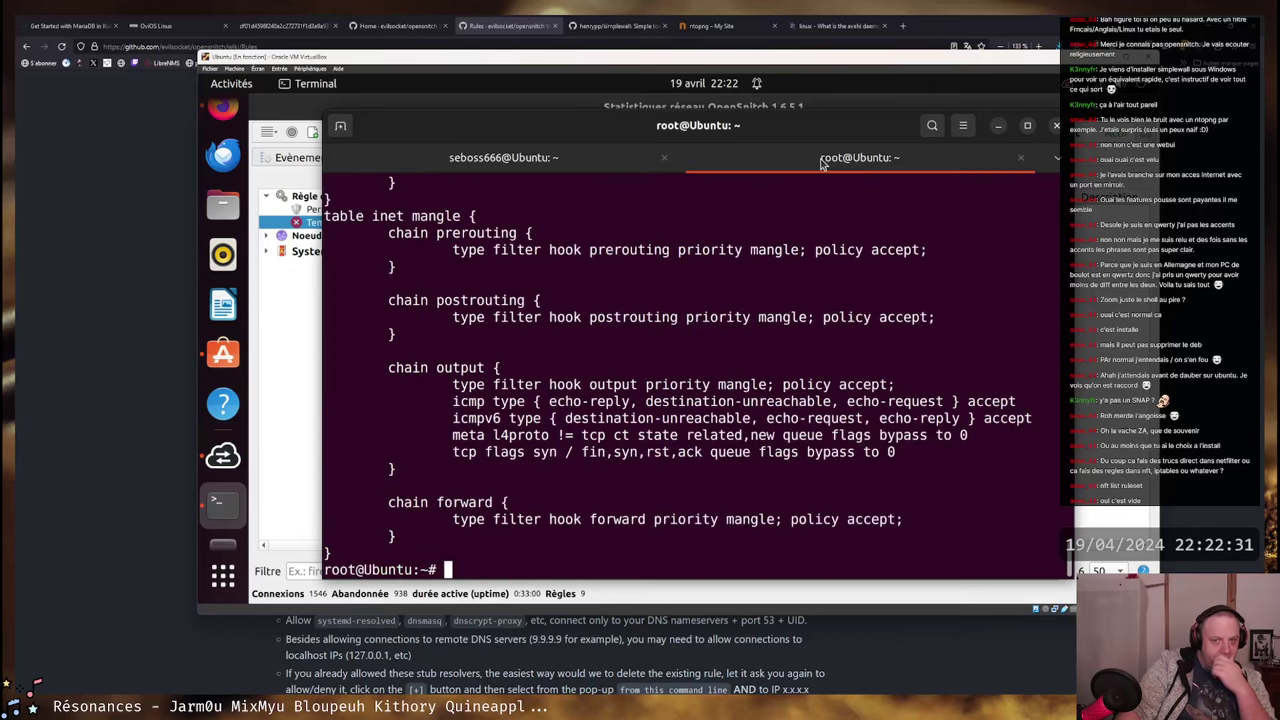
left_click(548, 162)
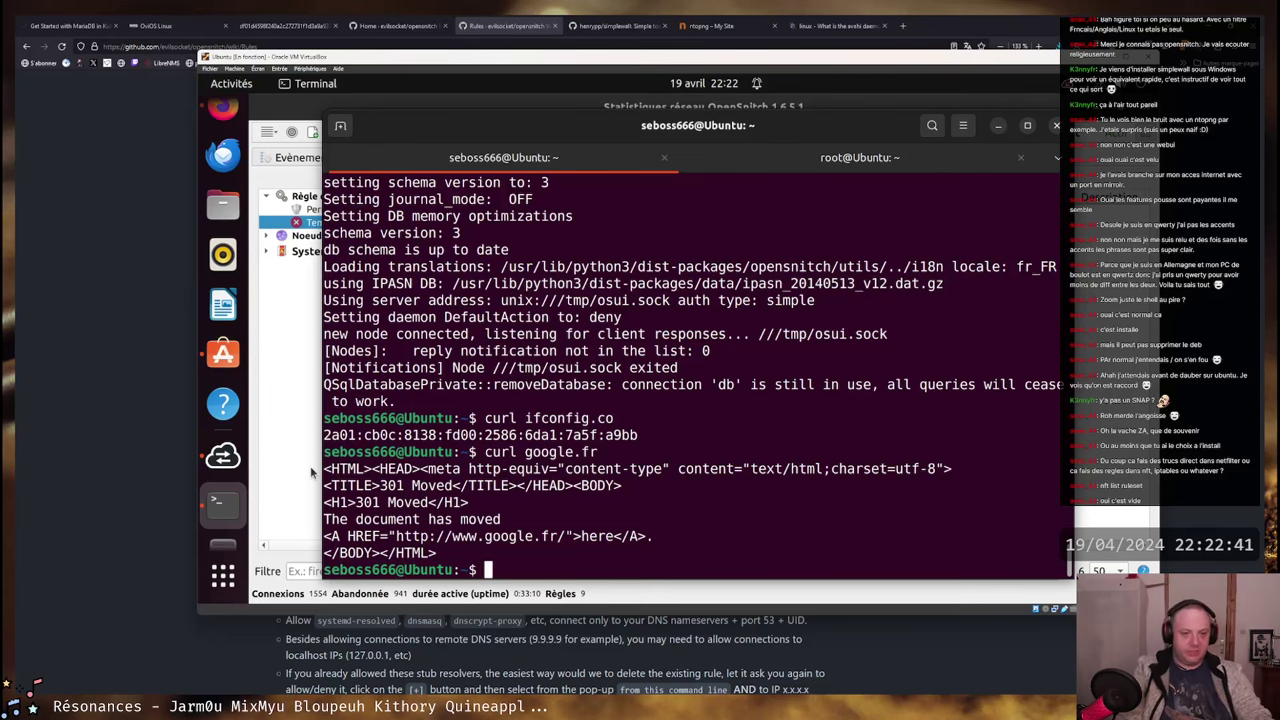
left_click(295, 399)
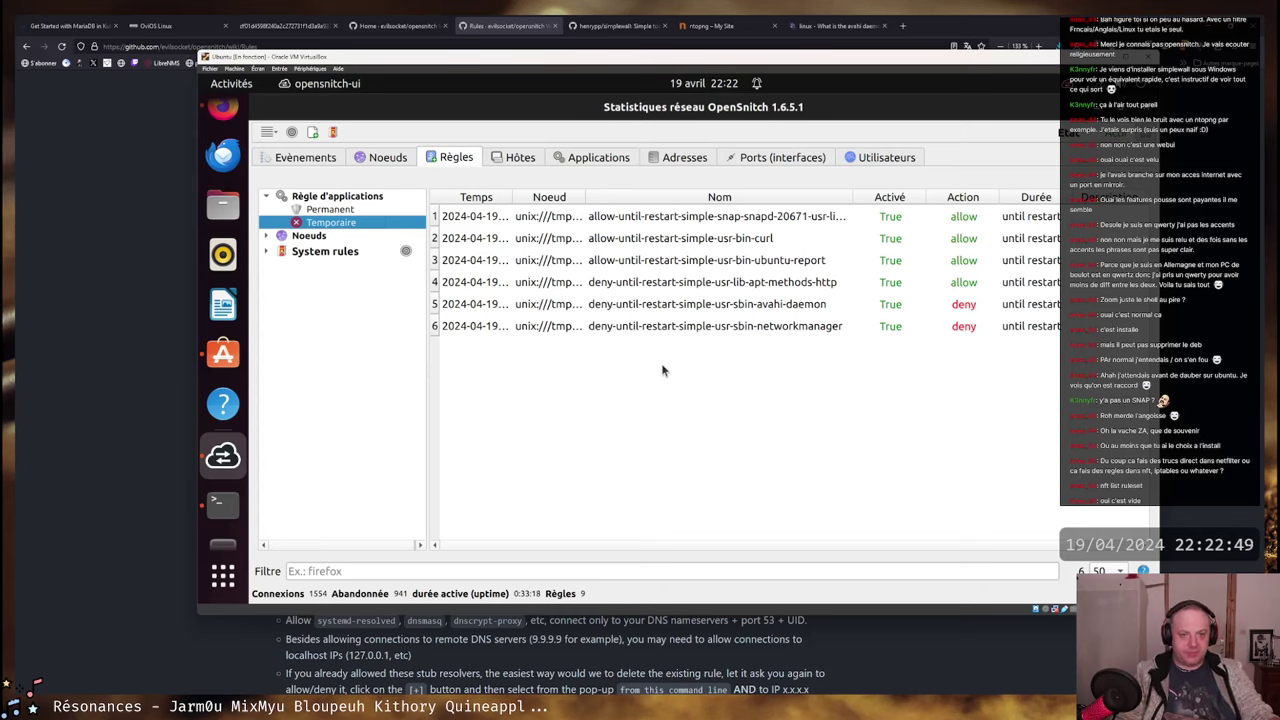
- Duplicate the snapd allow rule
left_click(661, 222)
right_click(716, 216)
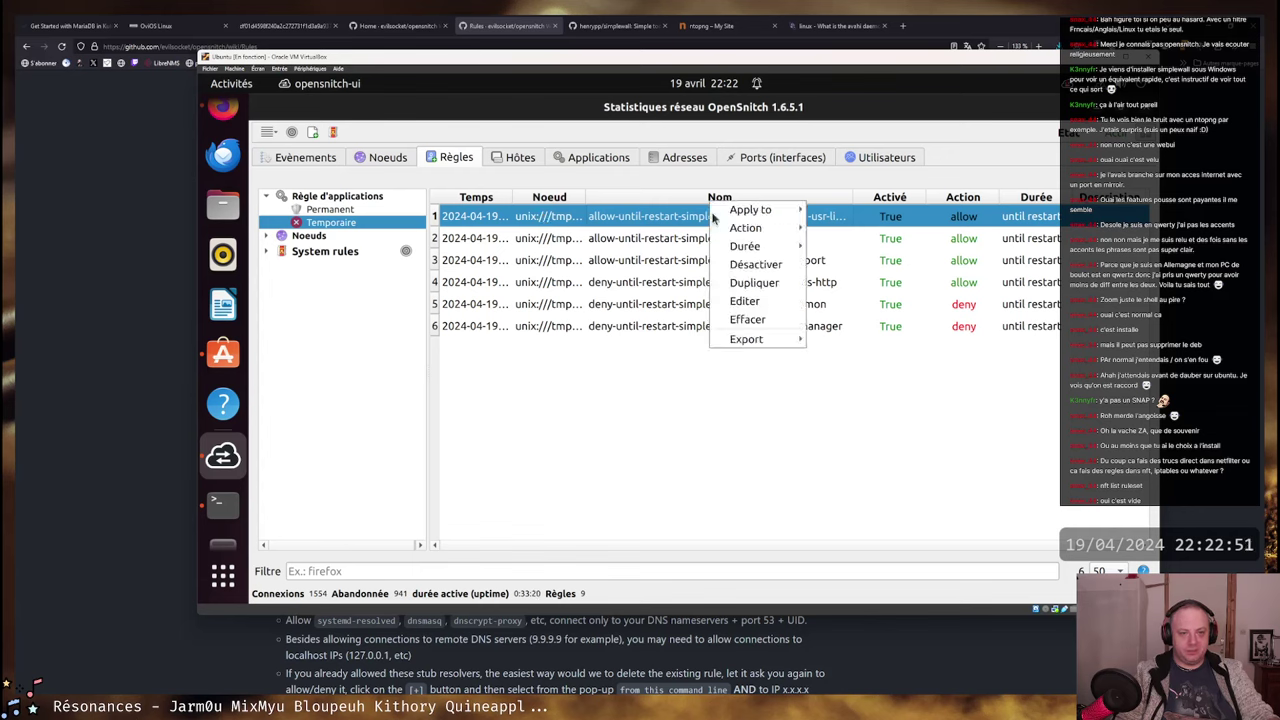
left_click(637, 224)
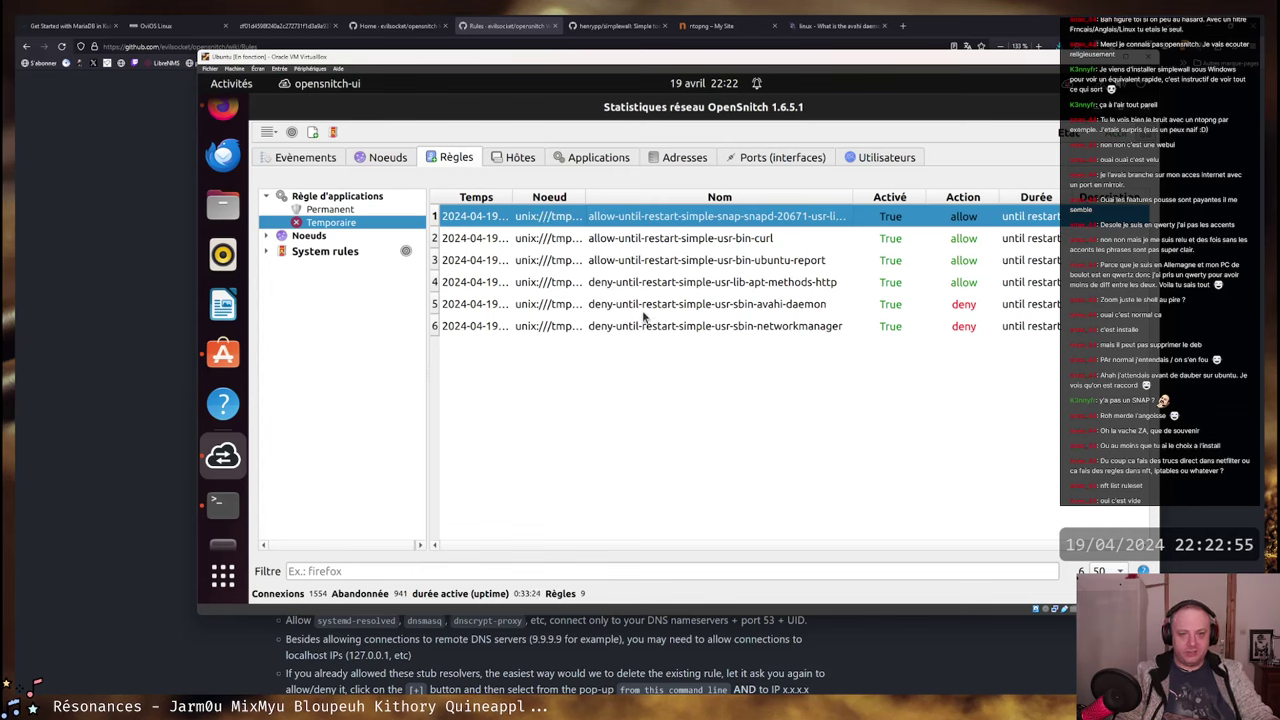
right_click(644, 216)
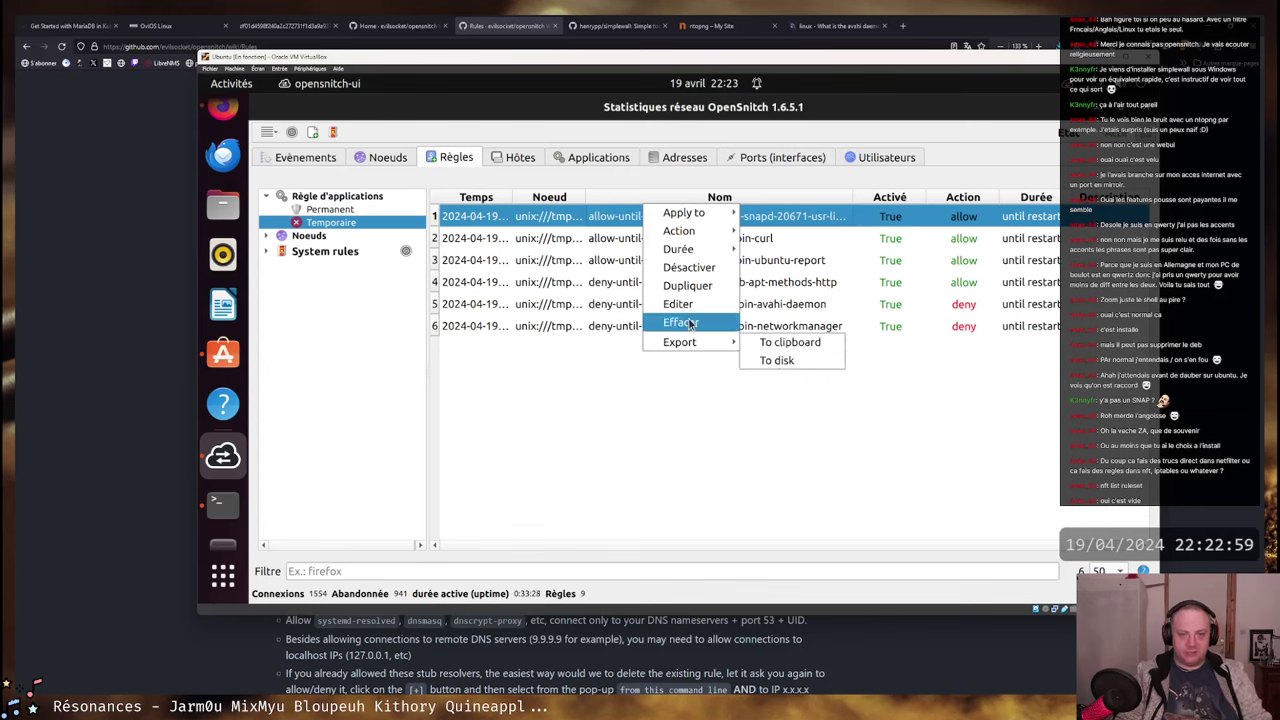
left_click(700, 286)
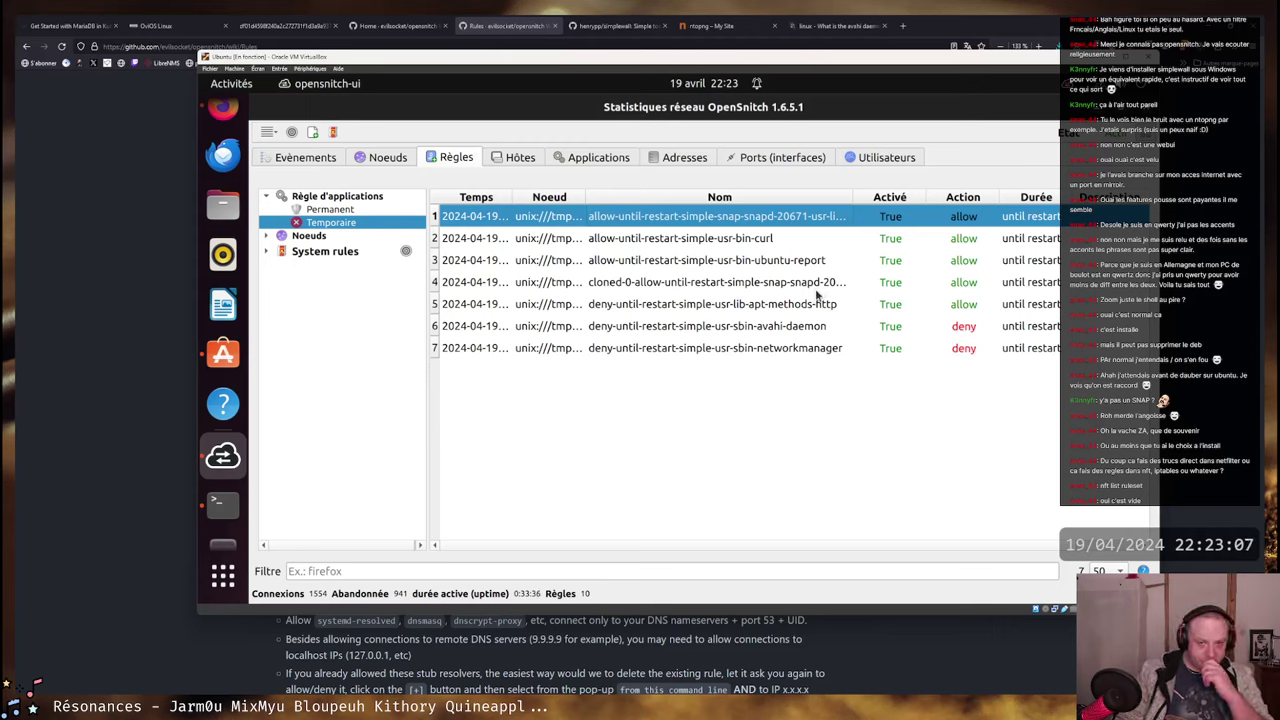
- Delete the cloned-0 copy of the snapd rule and confirm
left_click(665, 288)
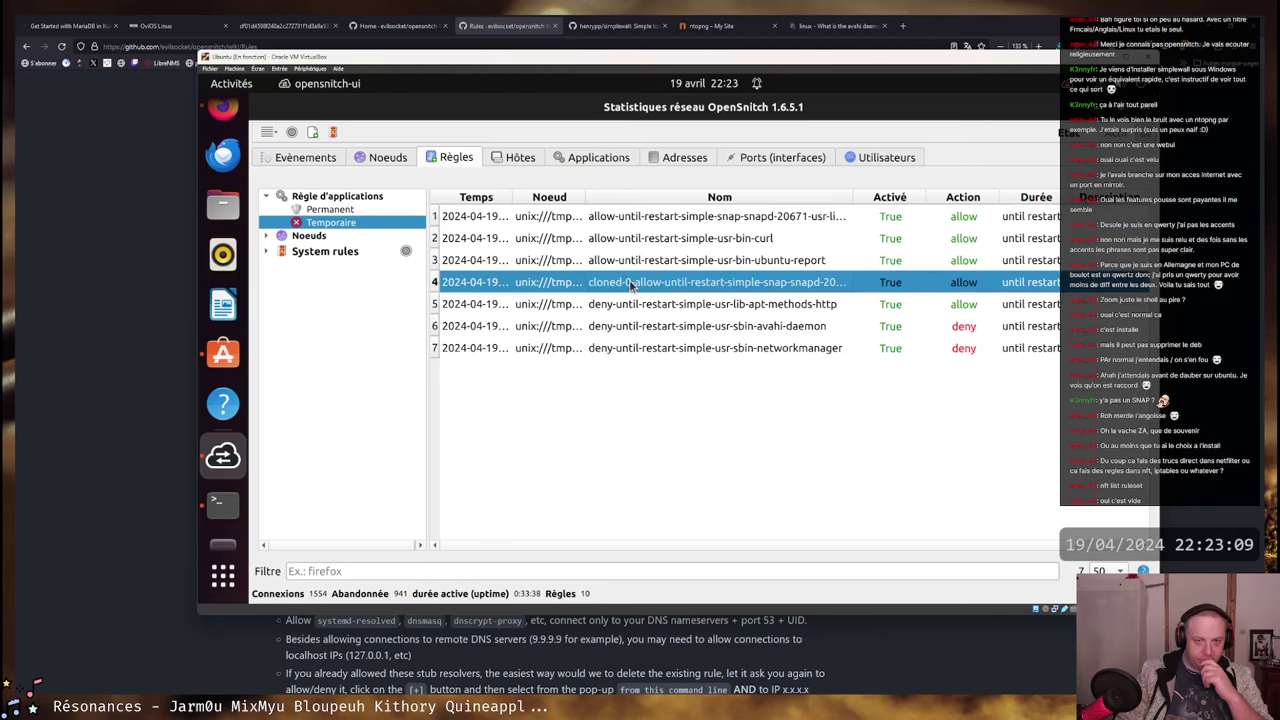
right_click(628, 280)
left_click(676, 388)
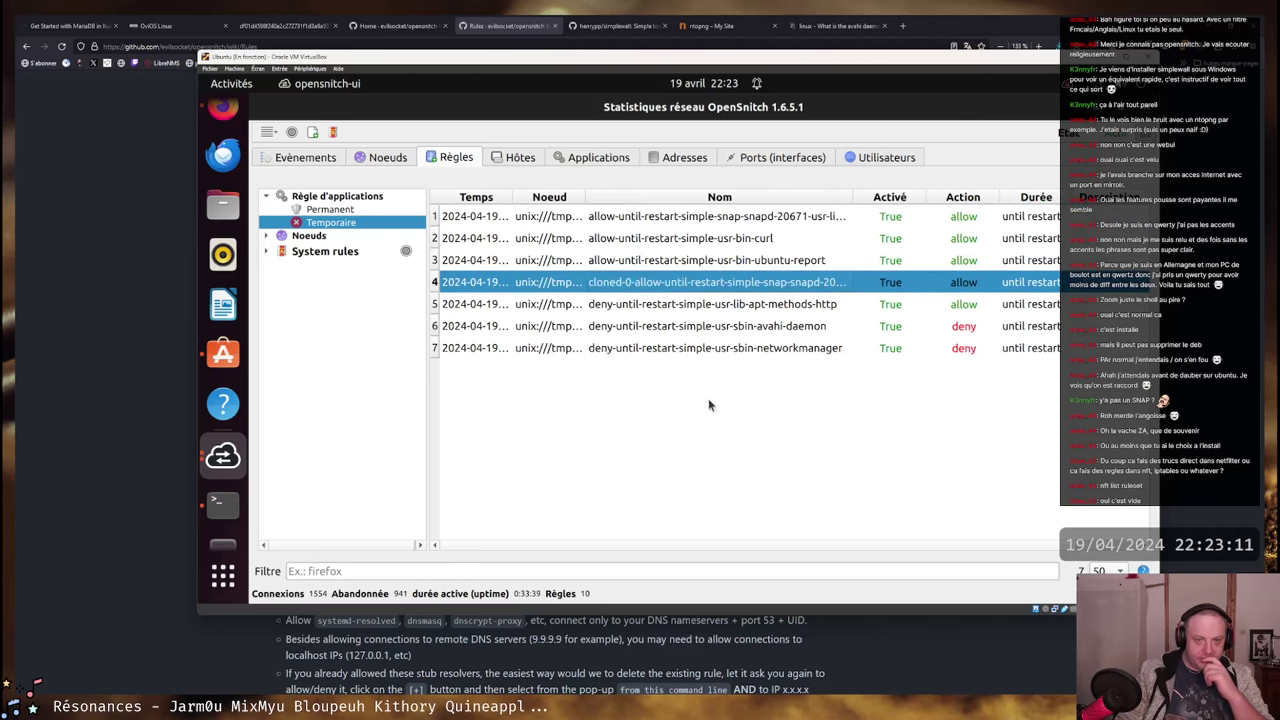
left_click(809, 342)
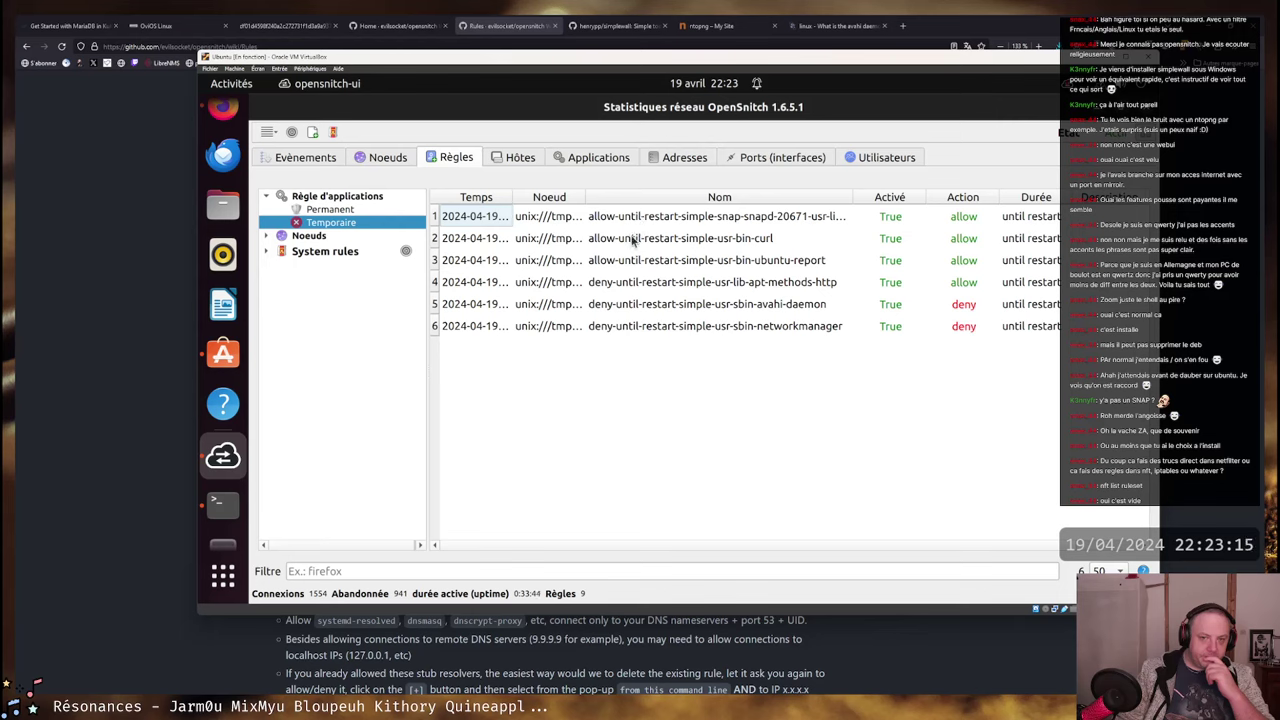
- Look through the curl rule's Duration and Action options without changing anything
right_click(632, 232)
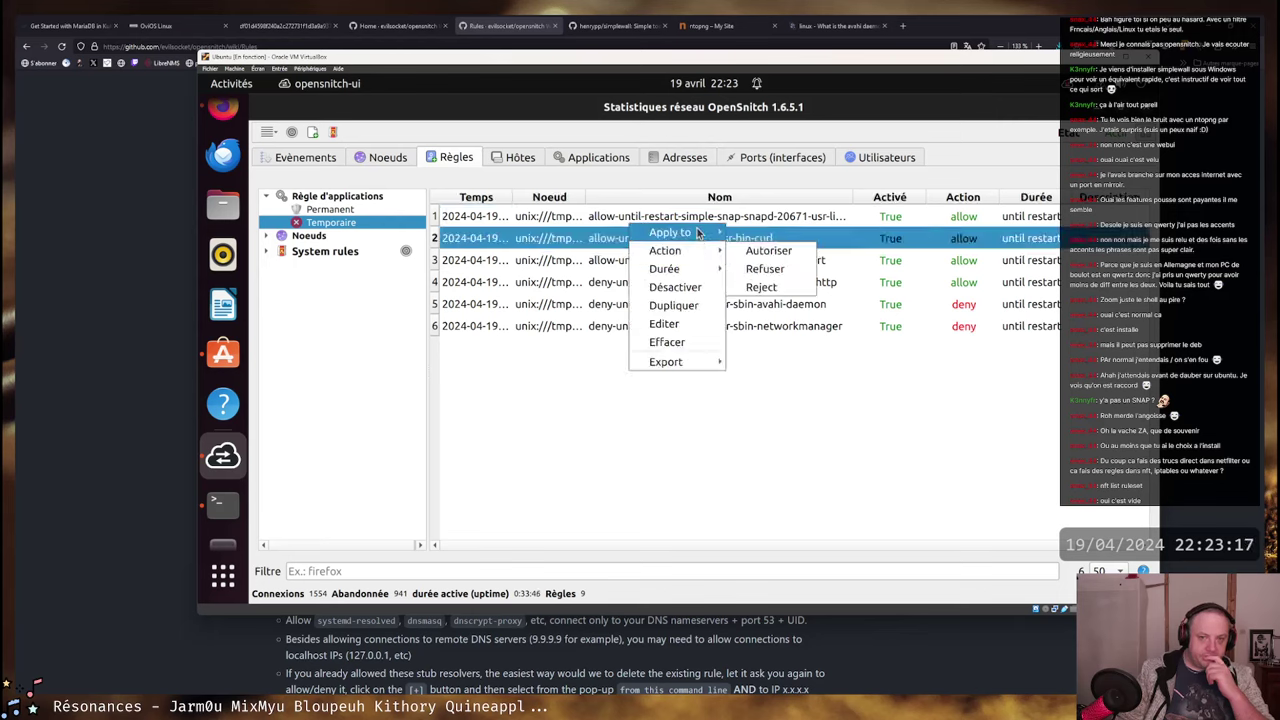
mouse_move(664, 269)
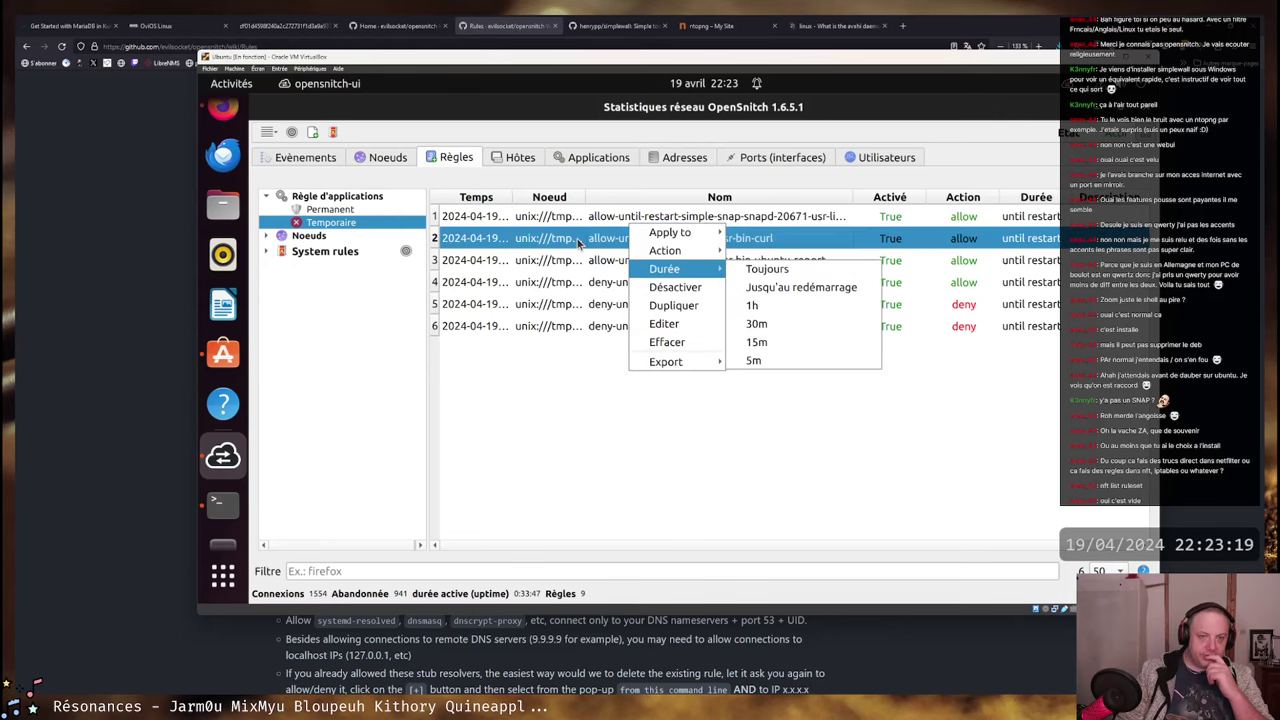
left_click(578, 243)
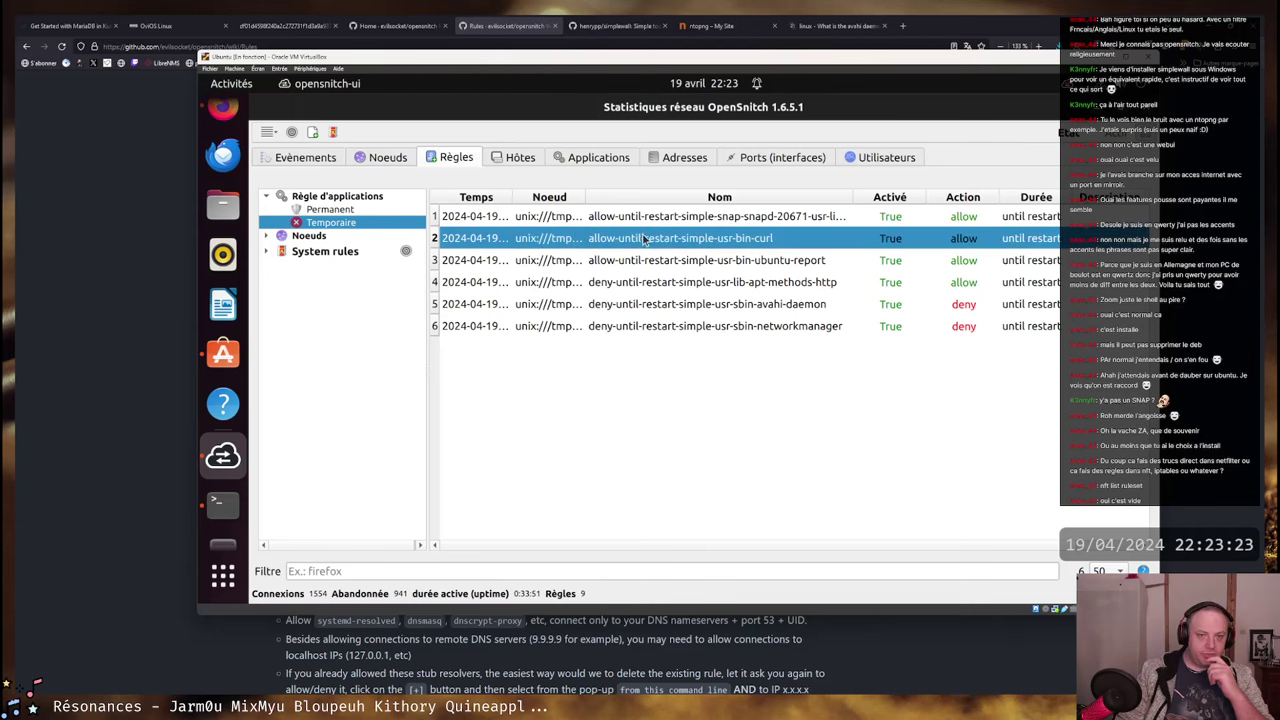
right_click(717, 242)
mouse_move(786, 258)
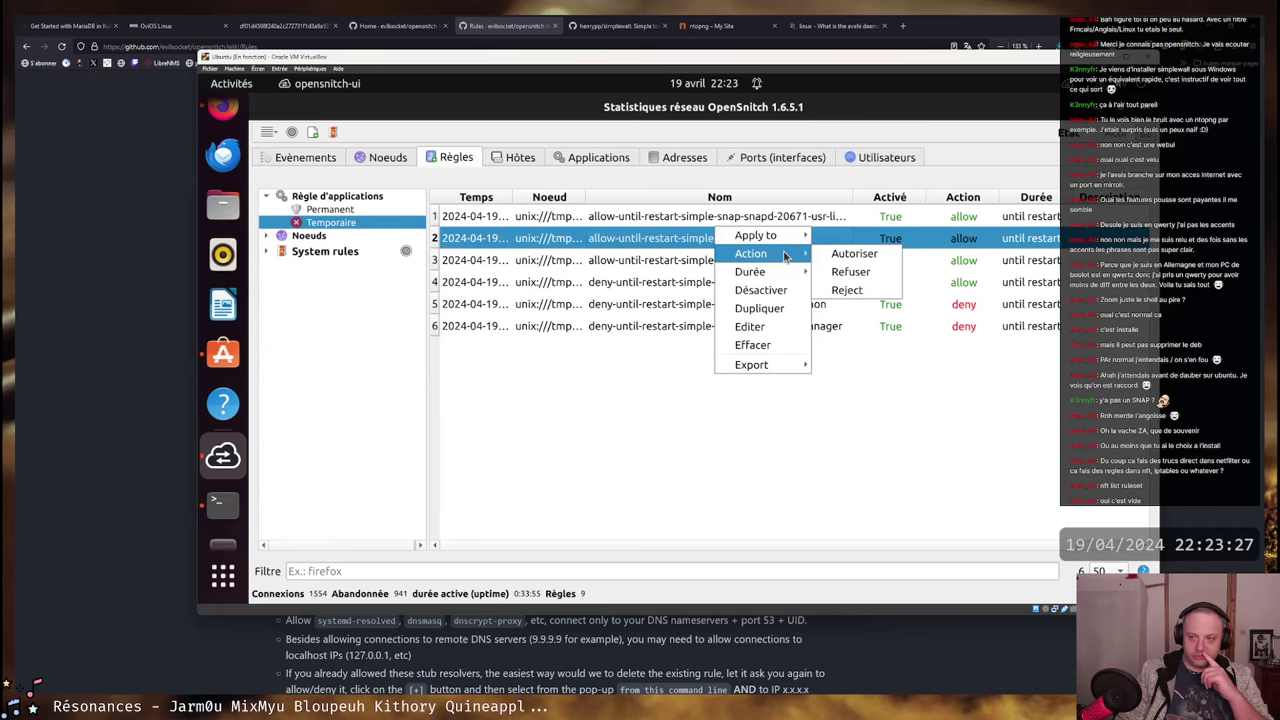
left_click(617, 373)
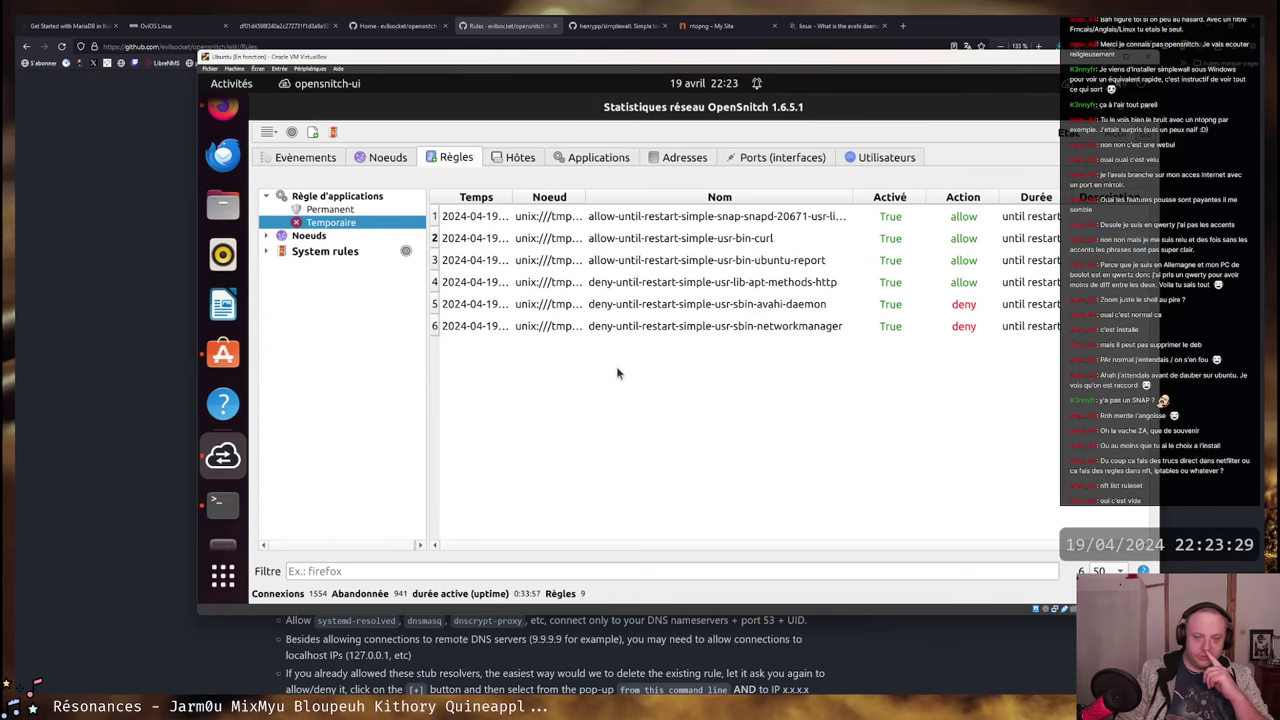
- Show the Addresses tab, then Applications, listing 11 programs with Firefox at 521 and curl at 6
left_click(677, 160)
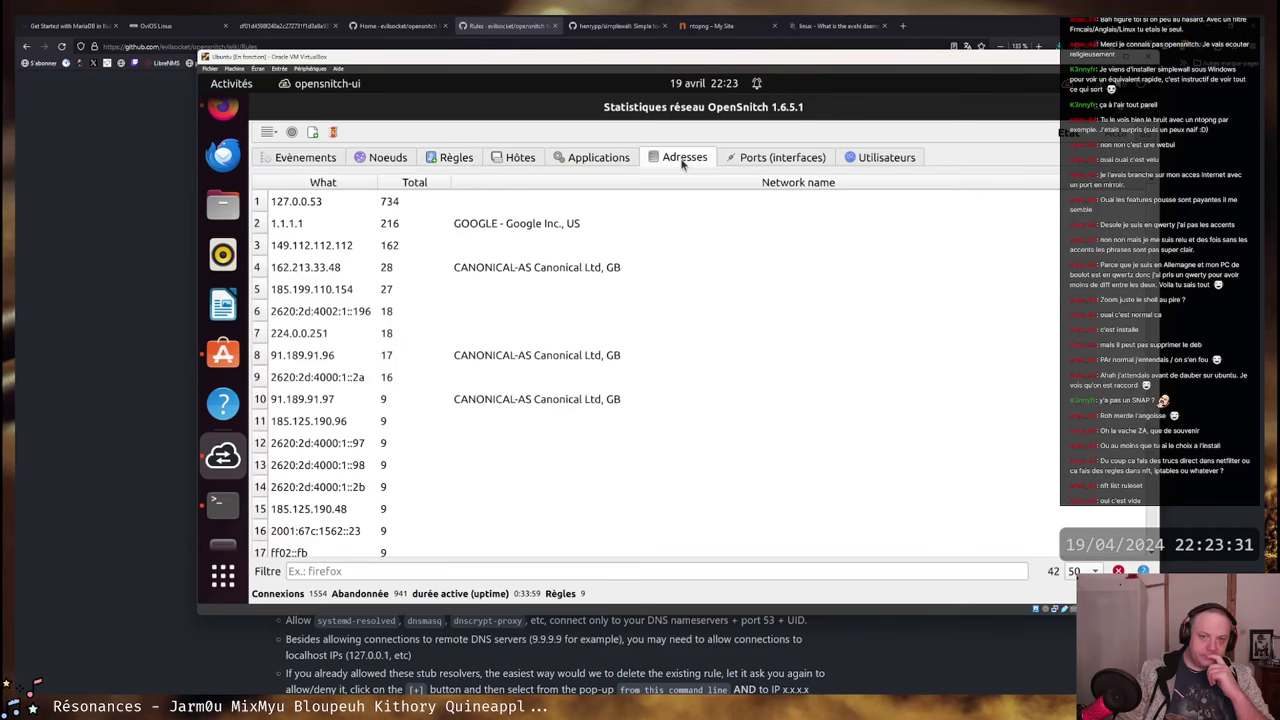
left_click(606, 160)
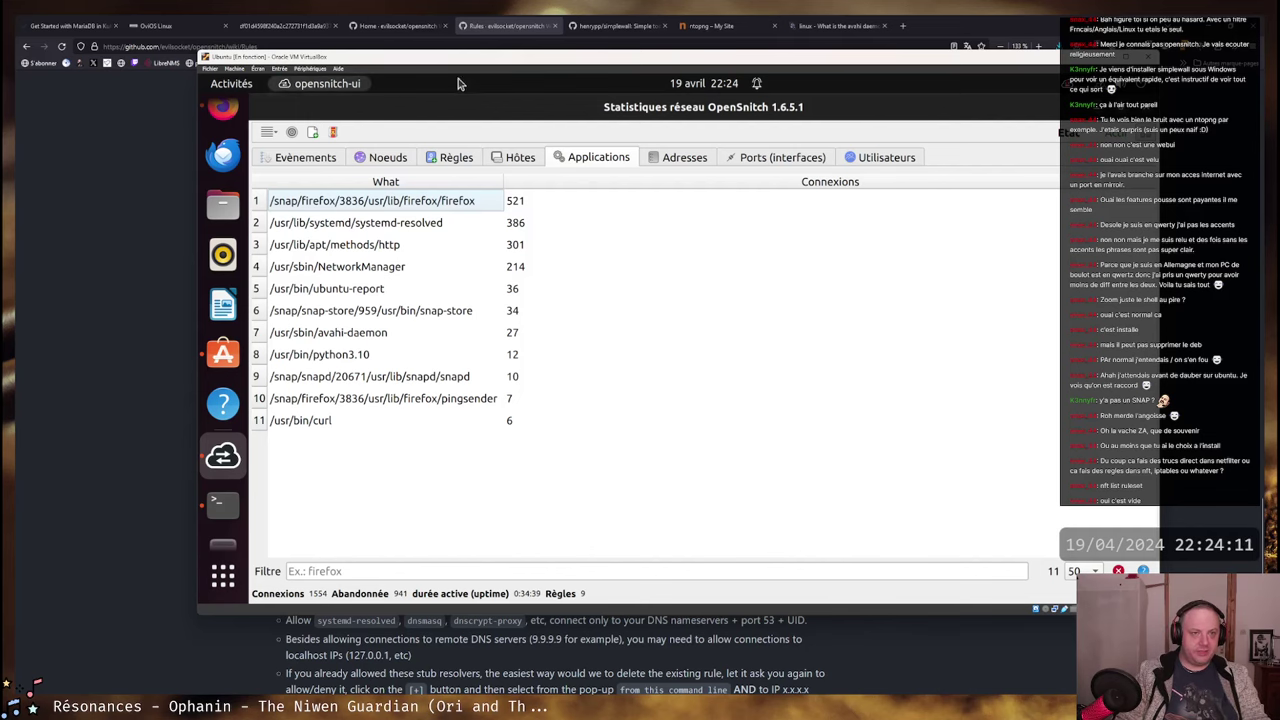
- Bring the VM terminal forward and scroll through the root shell's nft ruleset output
key("super+Down")
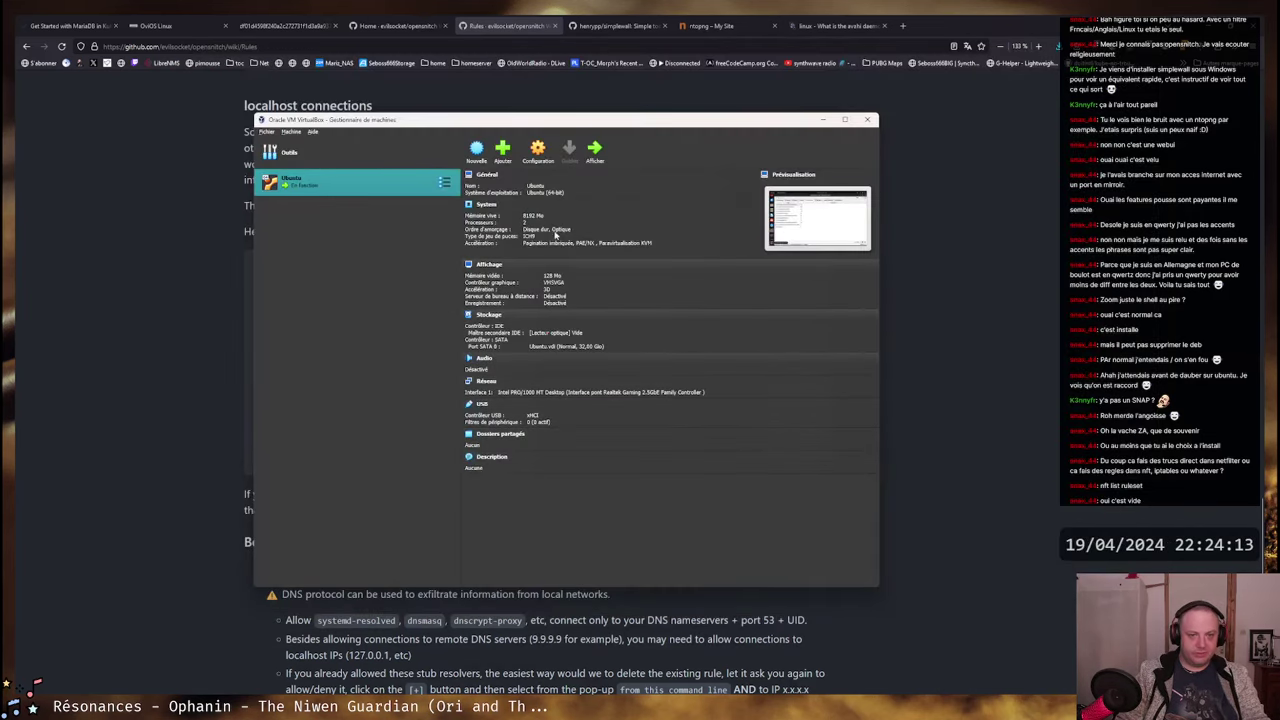
key("alt+Tab")
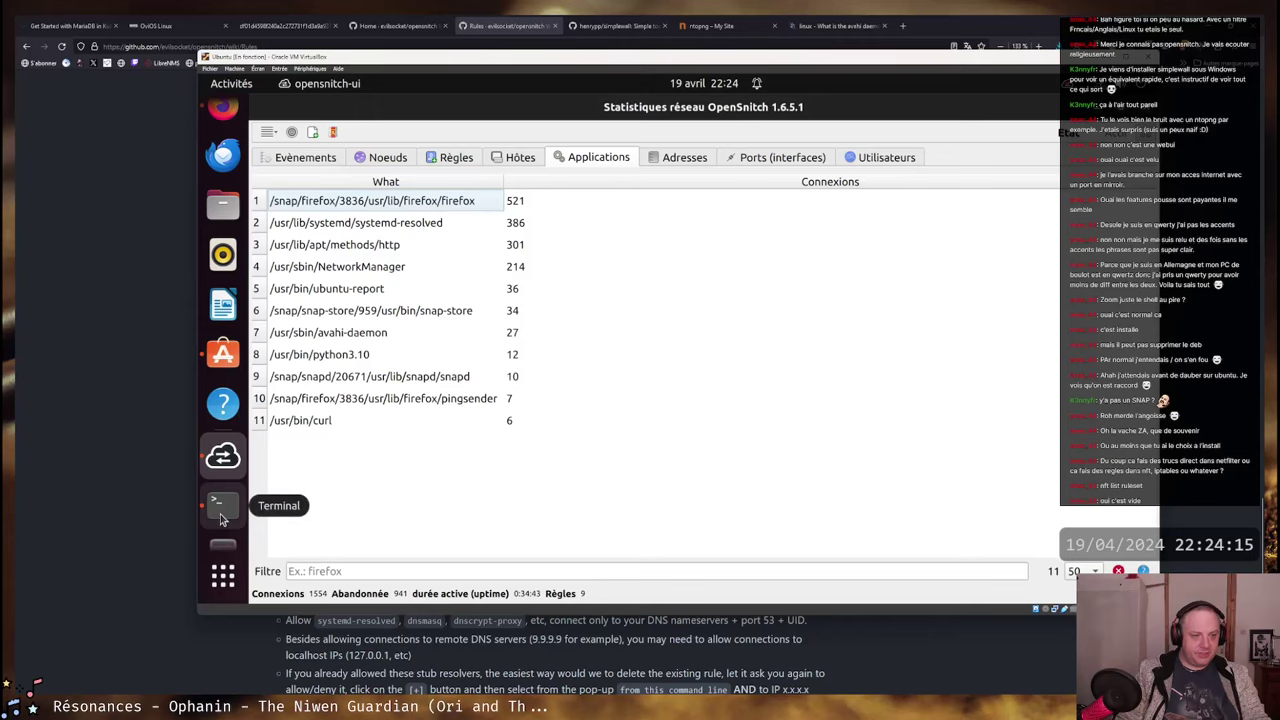
left_click(223, 500)
left_click(810, 160)
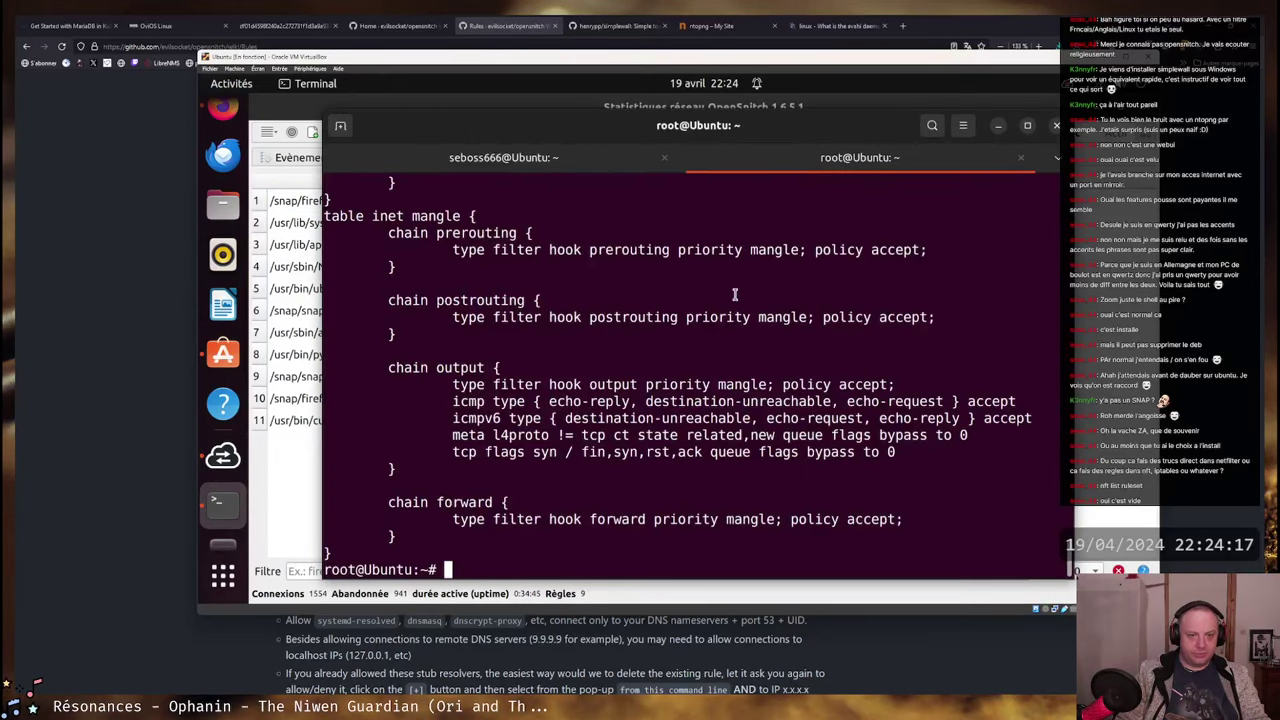
scroll(735, 295, "up", 15)
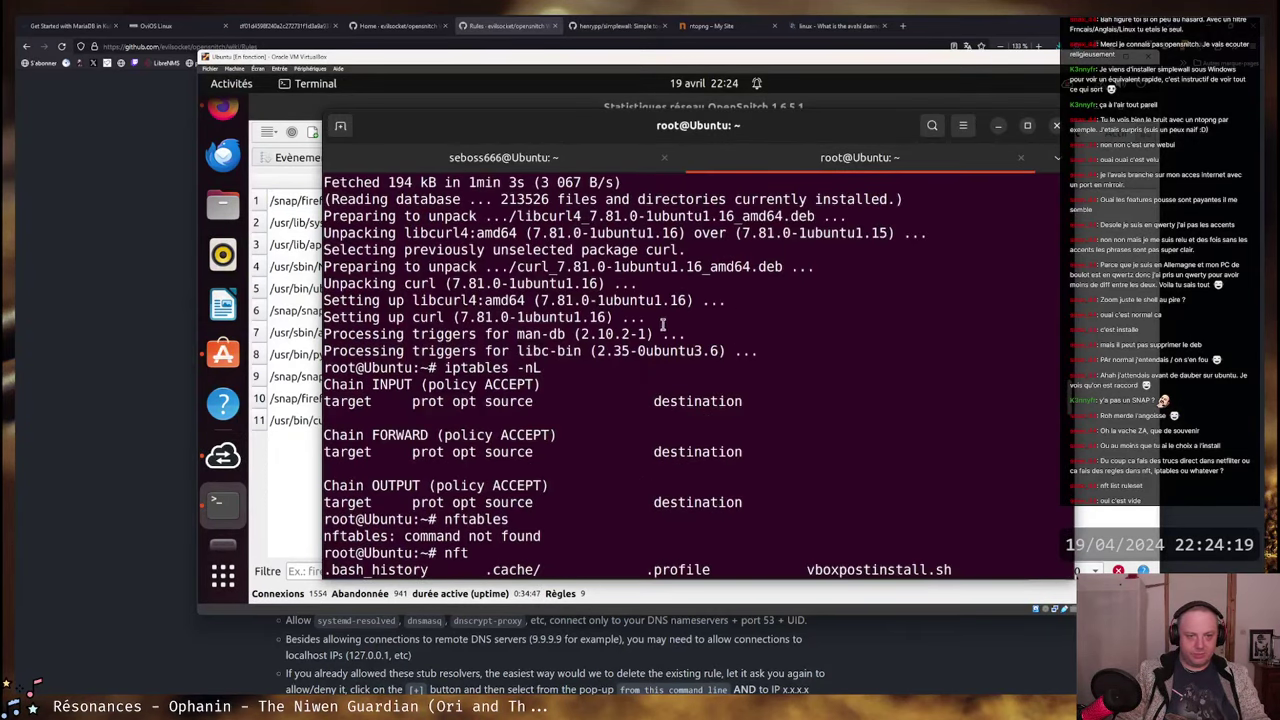
scroll(657, 329, "up", 10)
scroll(650, 415, "up", 20)
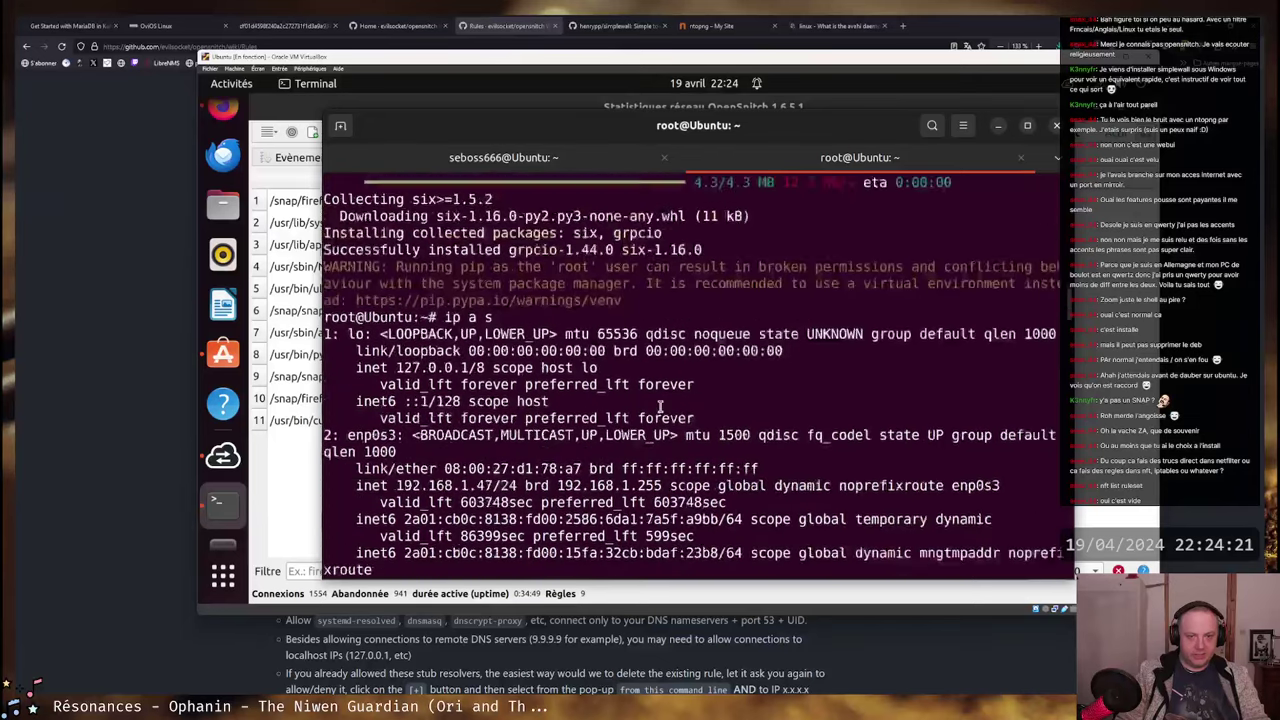
scroll(665, 392, "up", 2)
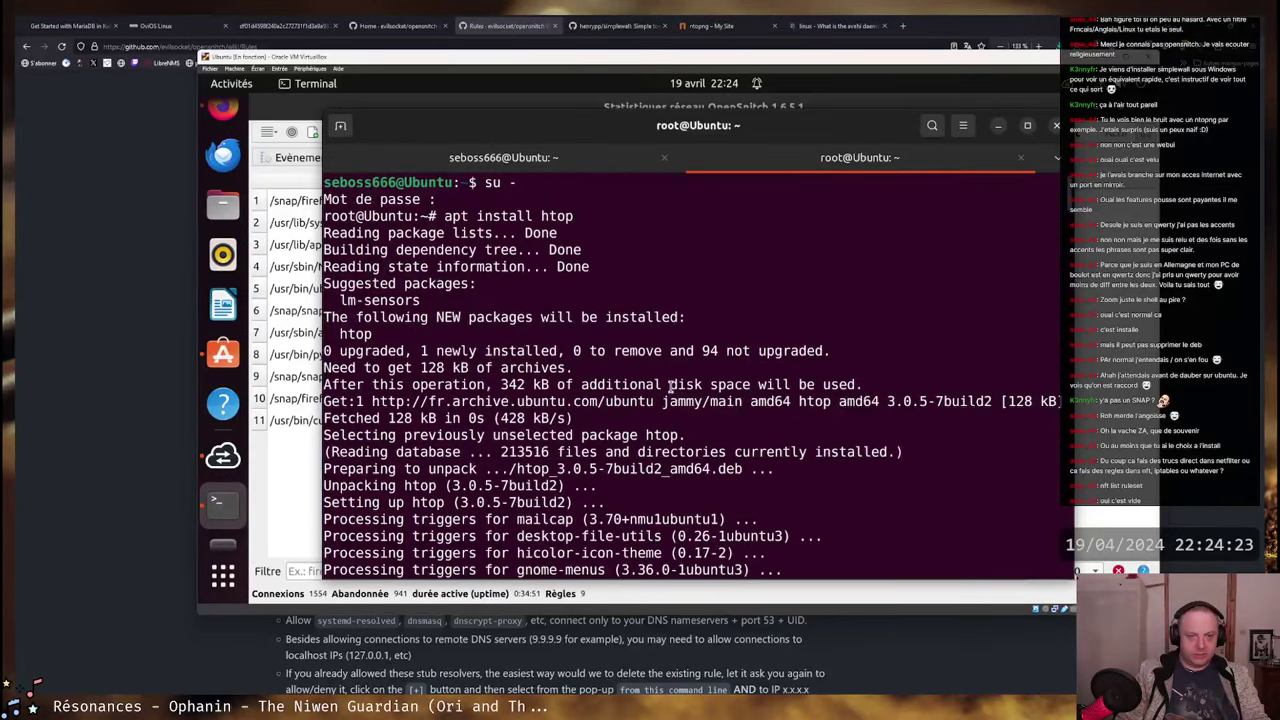
scroll(510, 315, "down", 8)
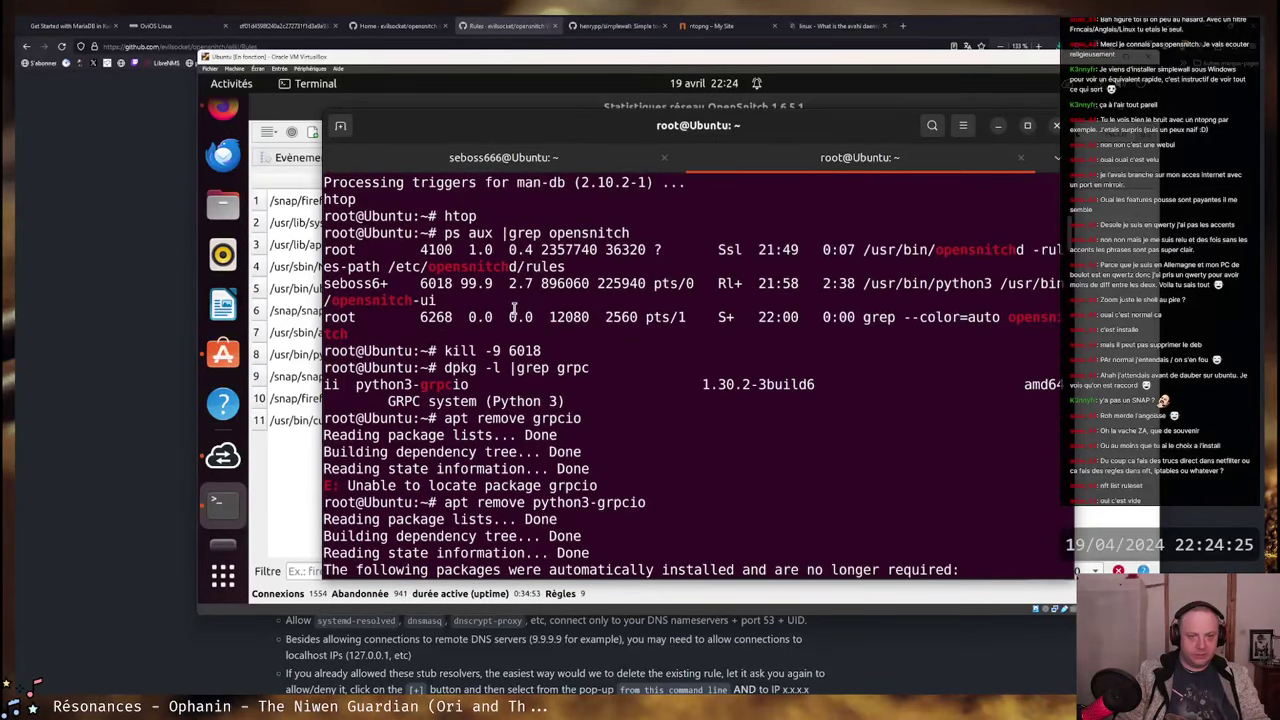
- In the user shell scrollback, select python3-pip and the qt-material theme hint message
left_click(476, 158)
scroll(645, 300, "up", 10)
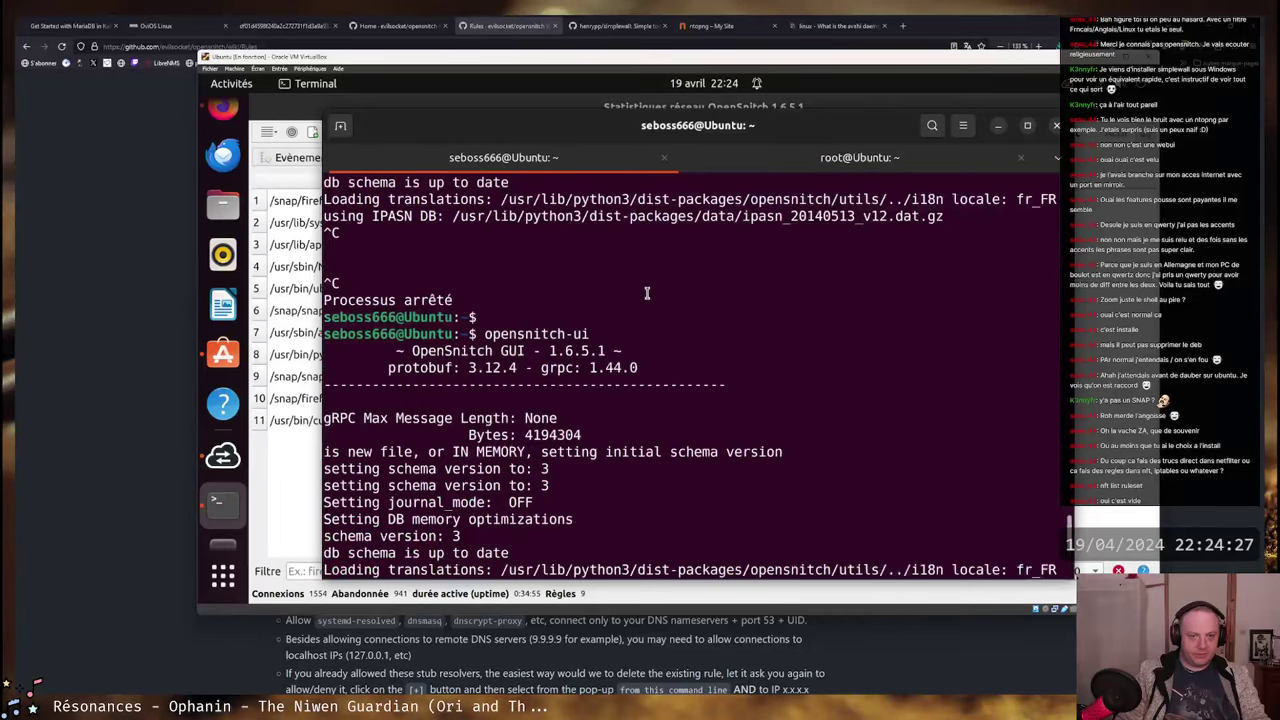
scroll(645, 300, "up", 20)
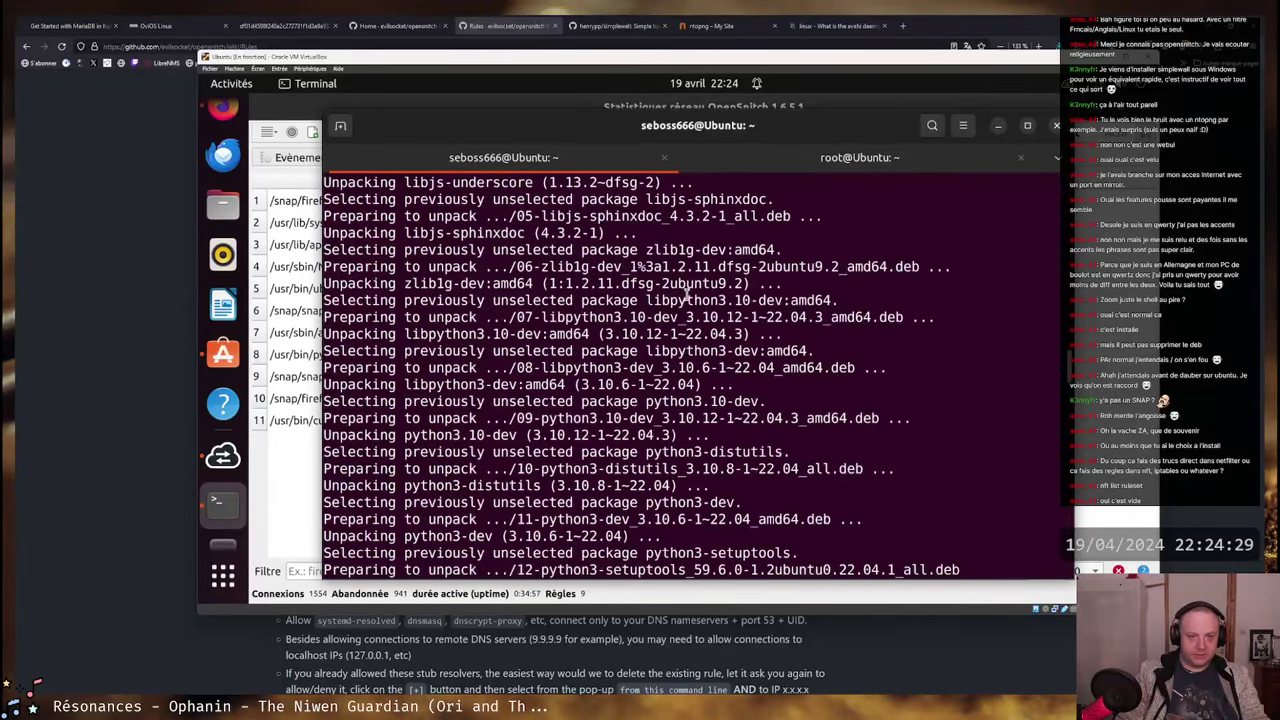
scroll(685, 295, "up", 8)
scroll(679, 310, "up", 4)
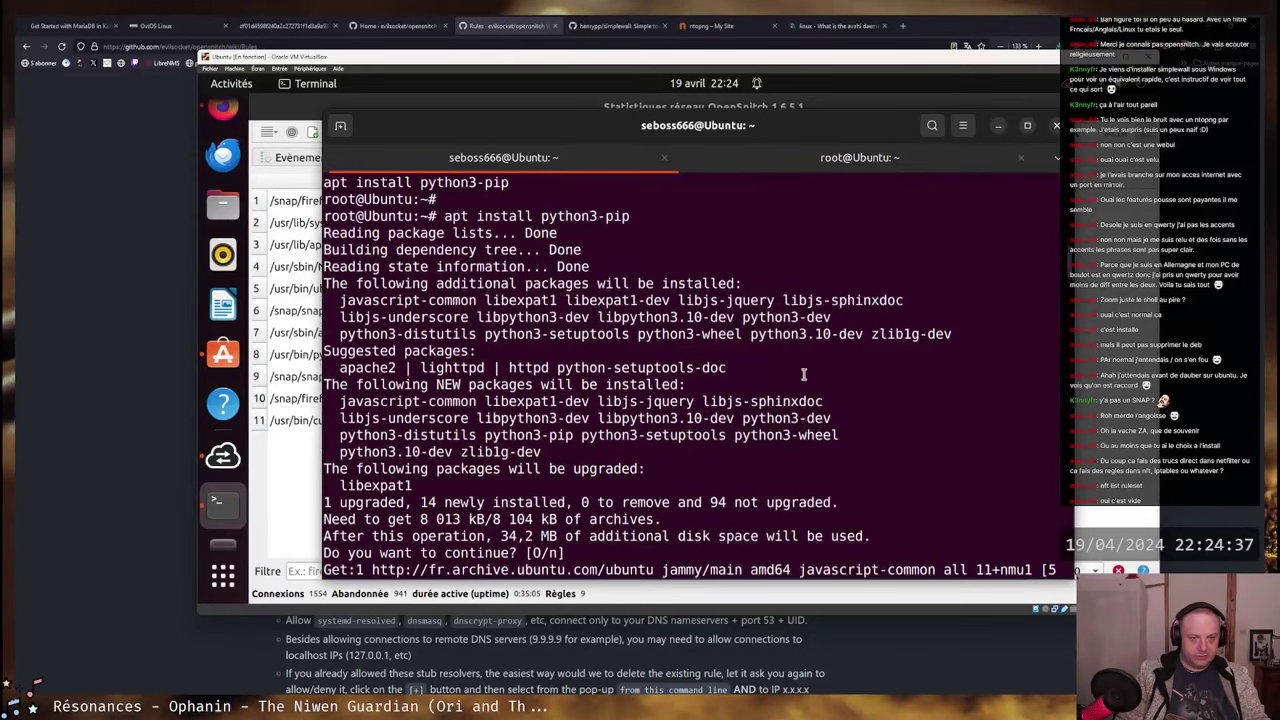
scroll(692, 384, "up", 3)
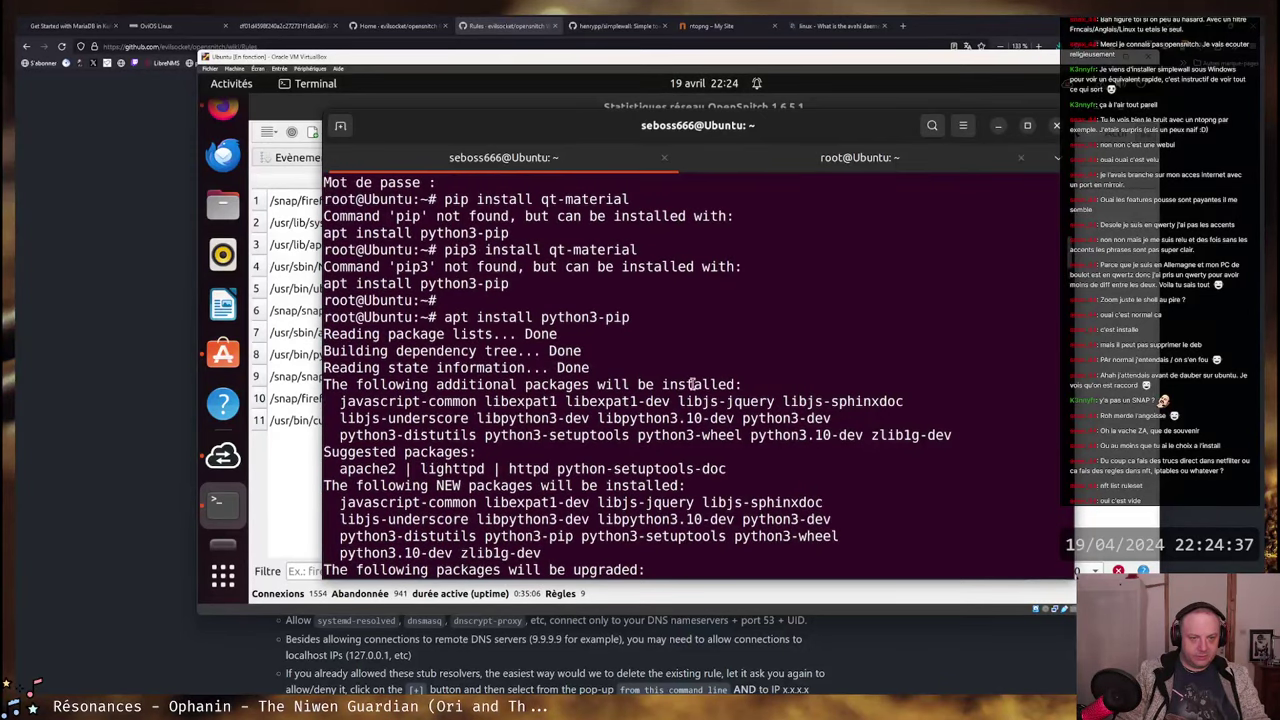
double_click(431, 285)
scroll(806, 337, "up", 15)
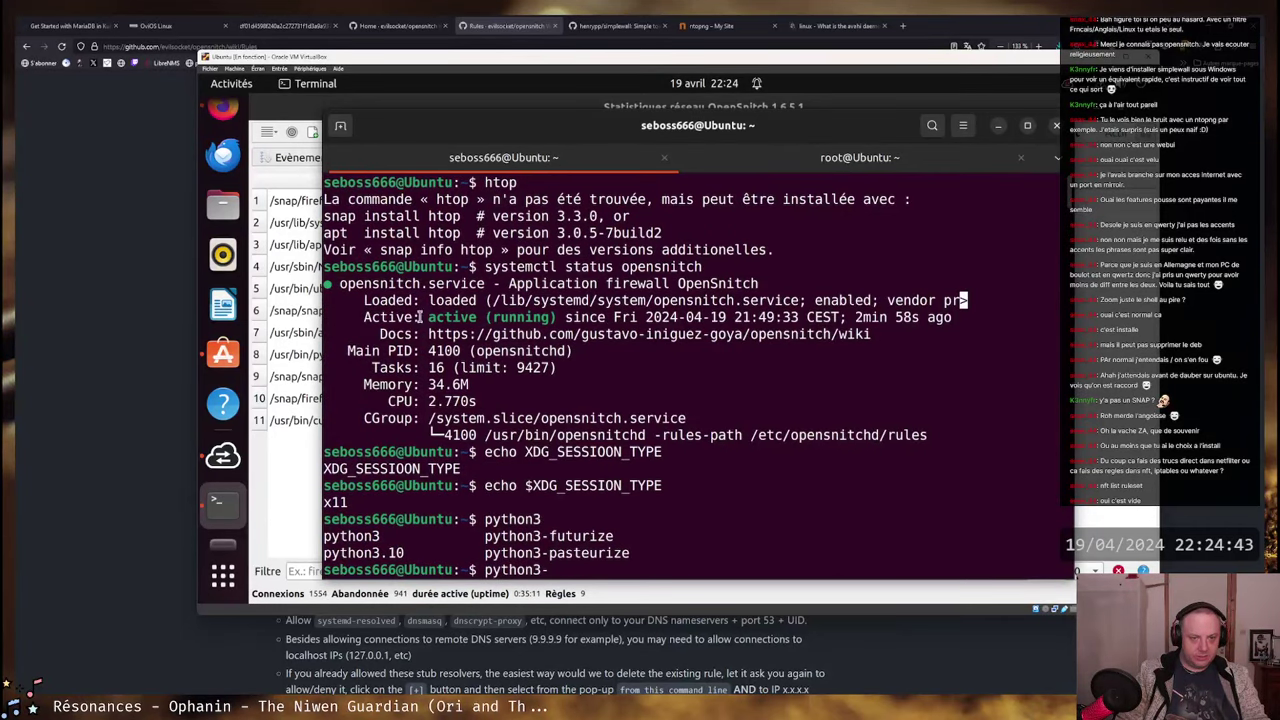
scroll(662, 305, "down", 1)
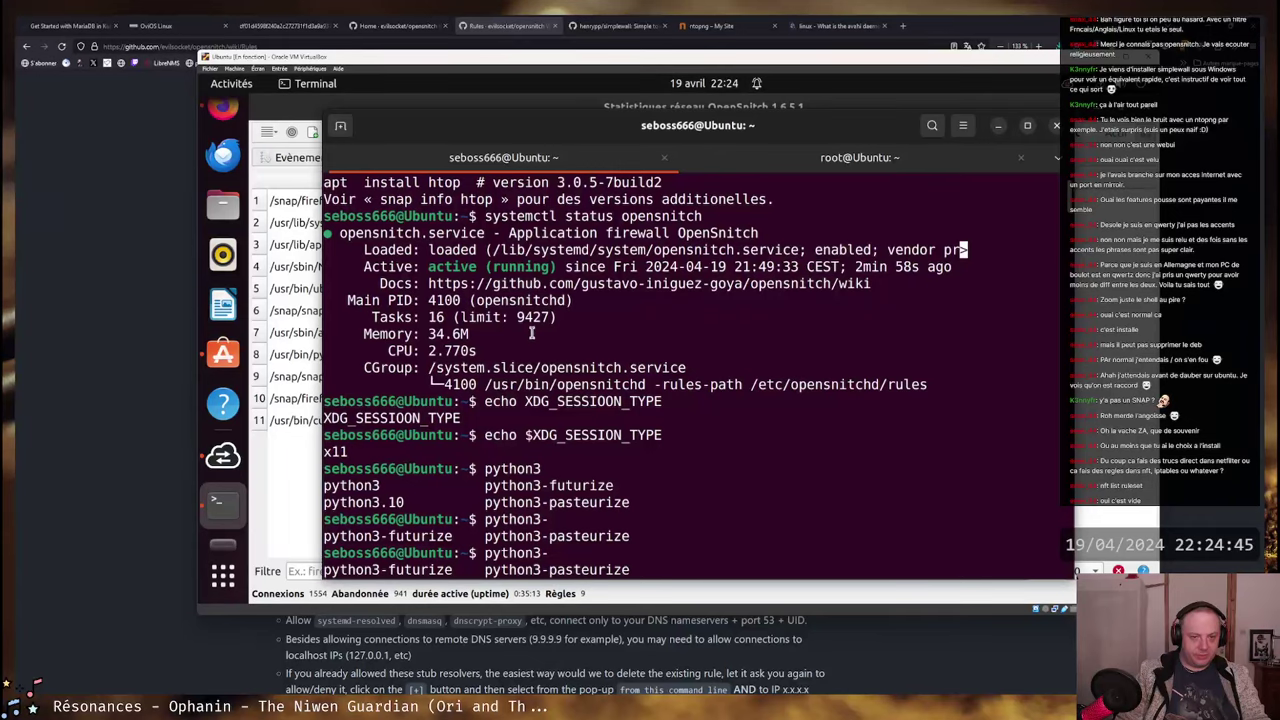
scroll(533, 333, "down", 4)
scroll(600, 320, "down", 3)
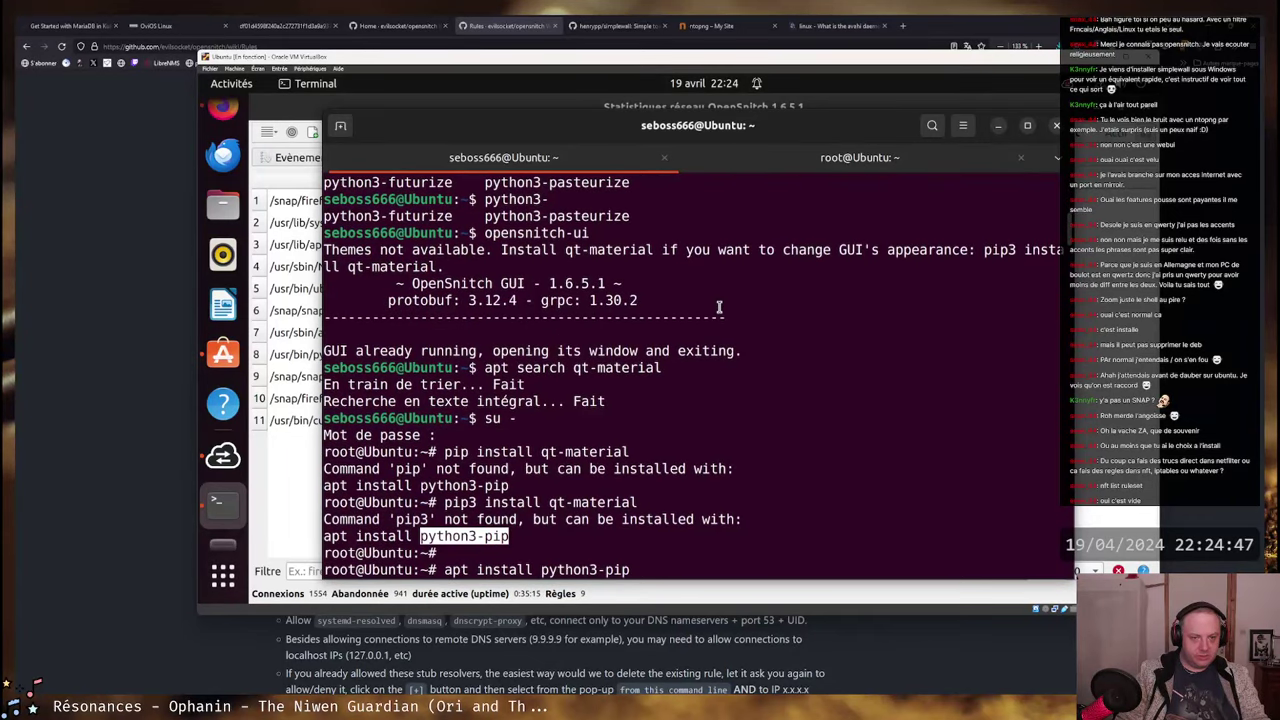
left_click_drag(500, 250, 857, 250)
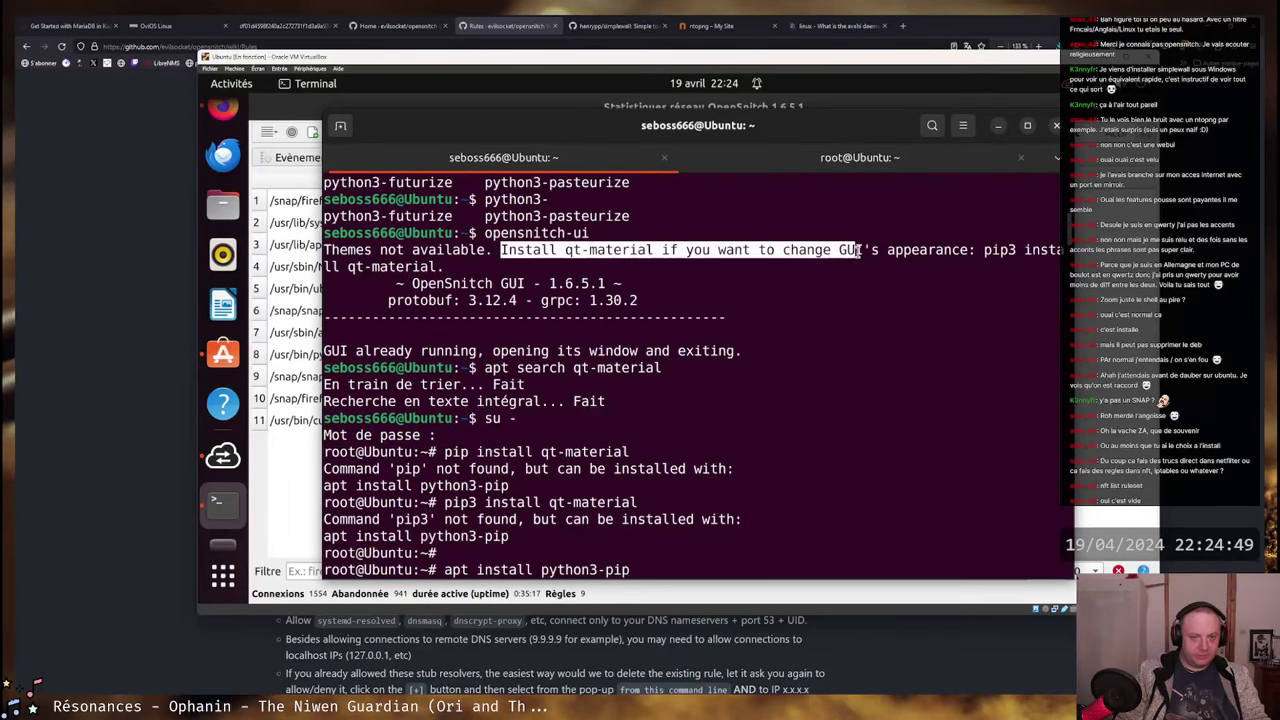
left_click(616, 362)
- End the running session with Ctrl+D, recall the last command, and review the relaunched opensnitch-ui 1.6.5.1 output
key("Return")
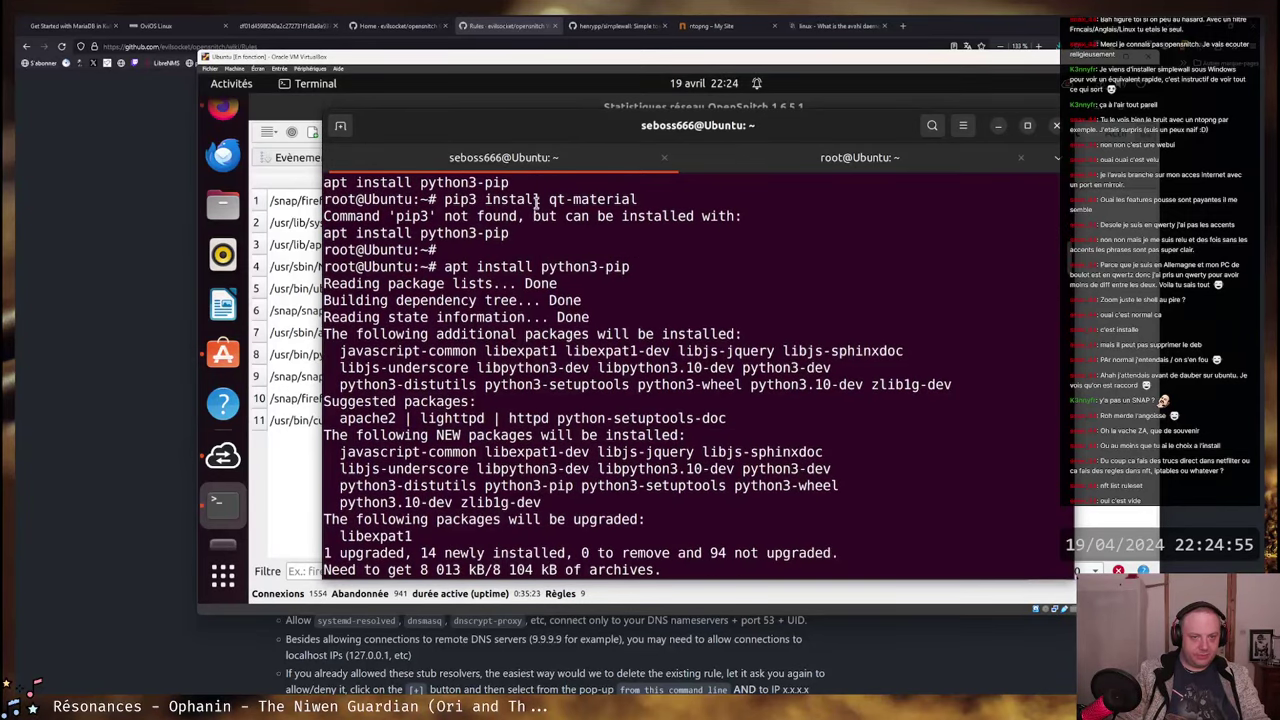
key("Return")
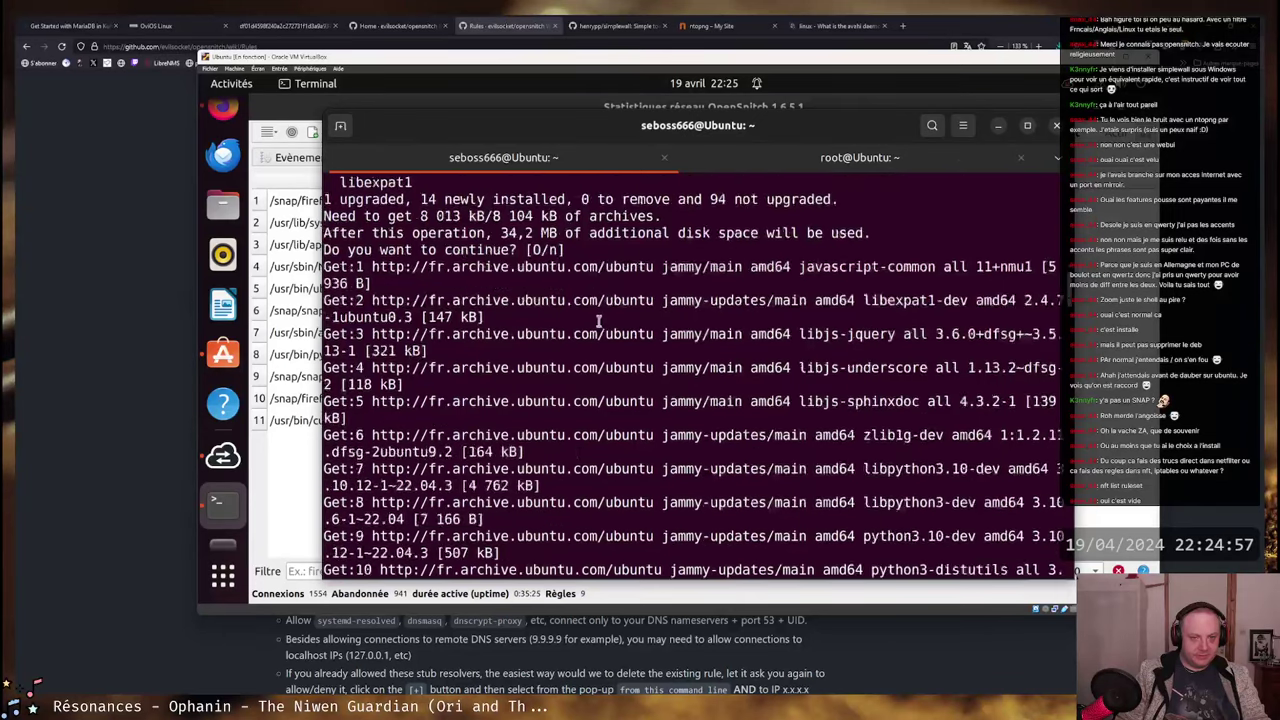
scroll(598, 320, "up", 6)
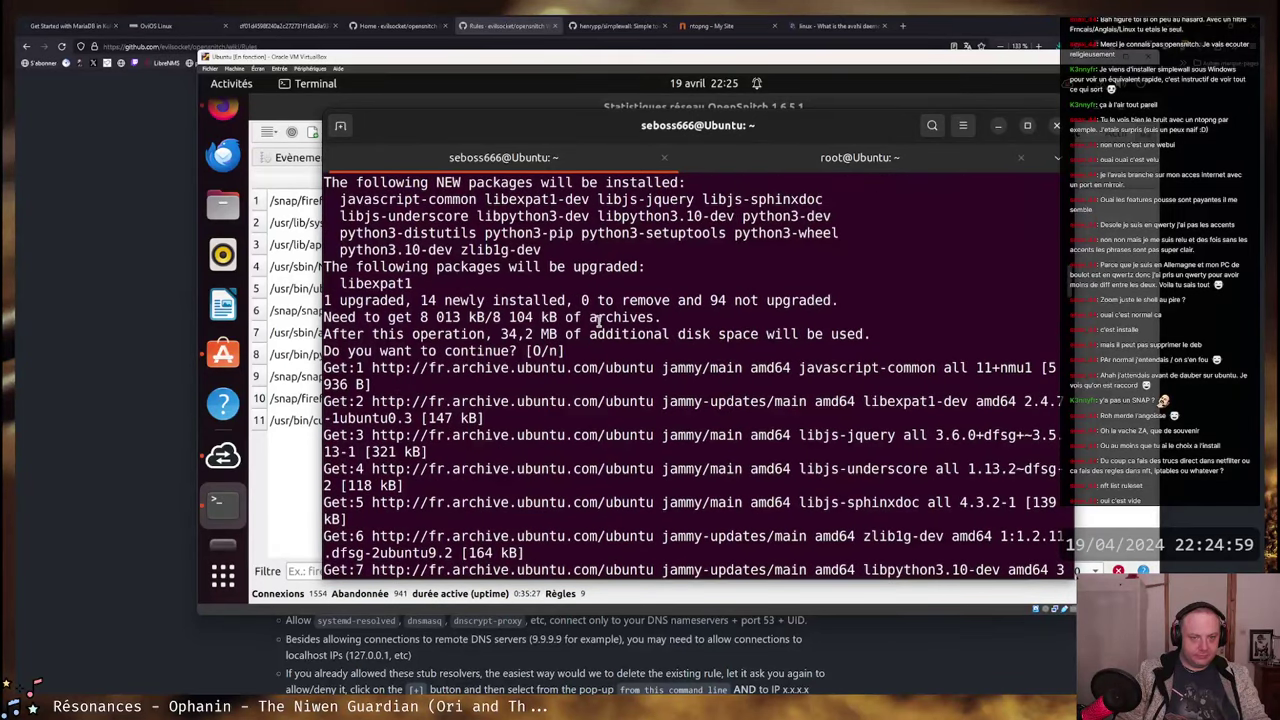
scroll(598, 320, "down", 10)
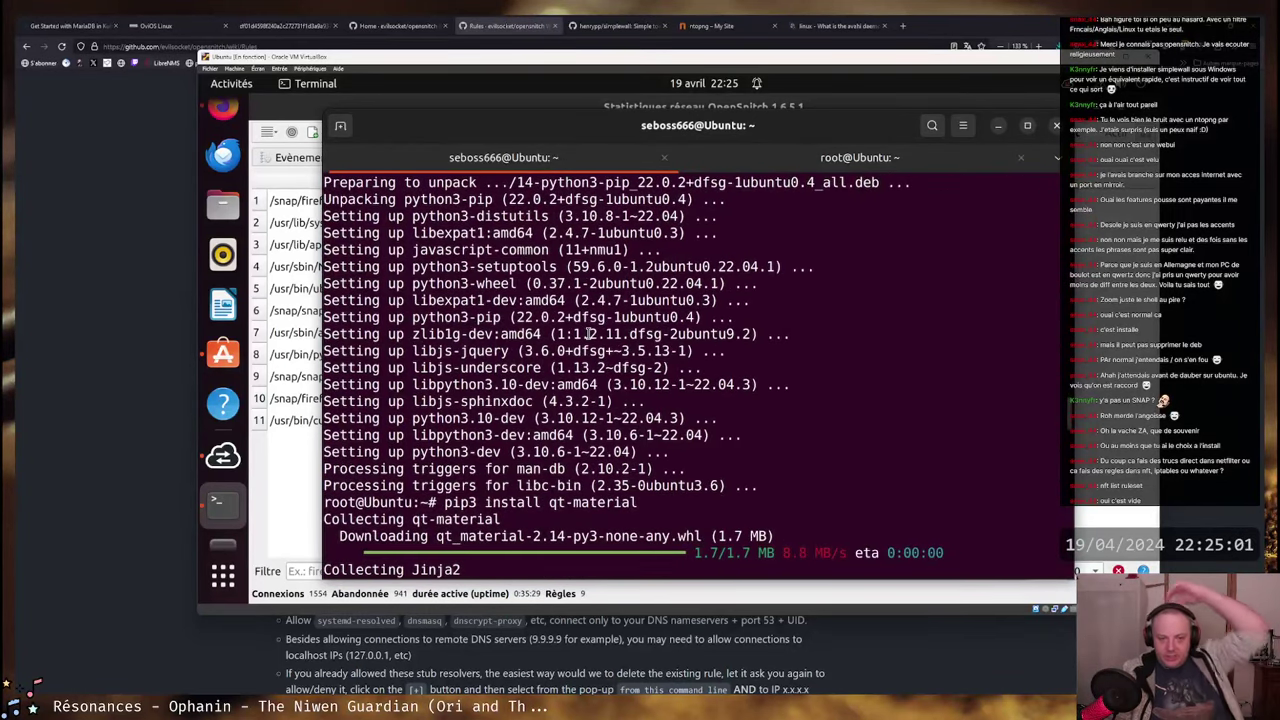
key("ctrl+d")
key("Up")
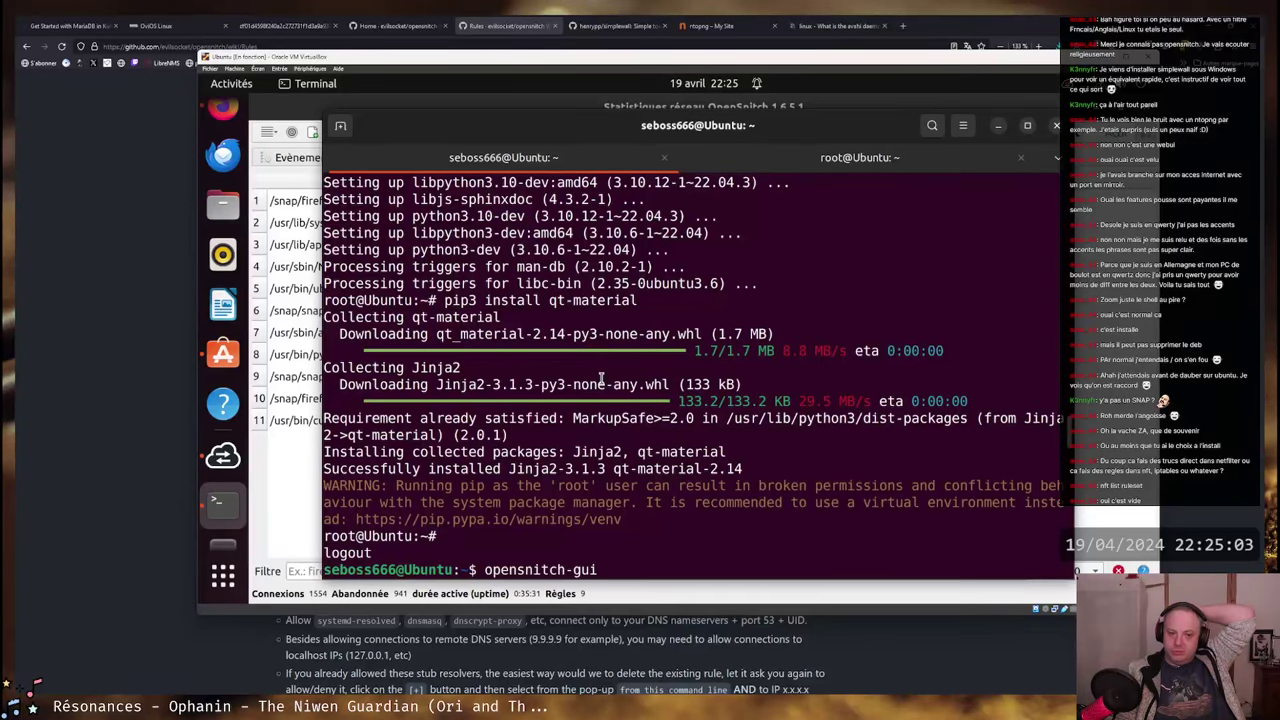
scroll(601, 377, "down", 5)
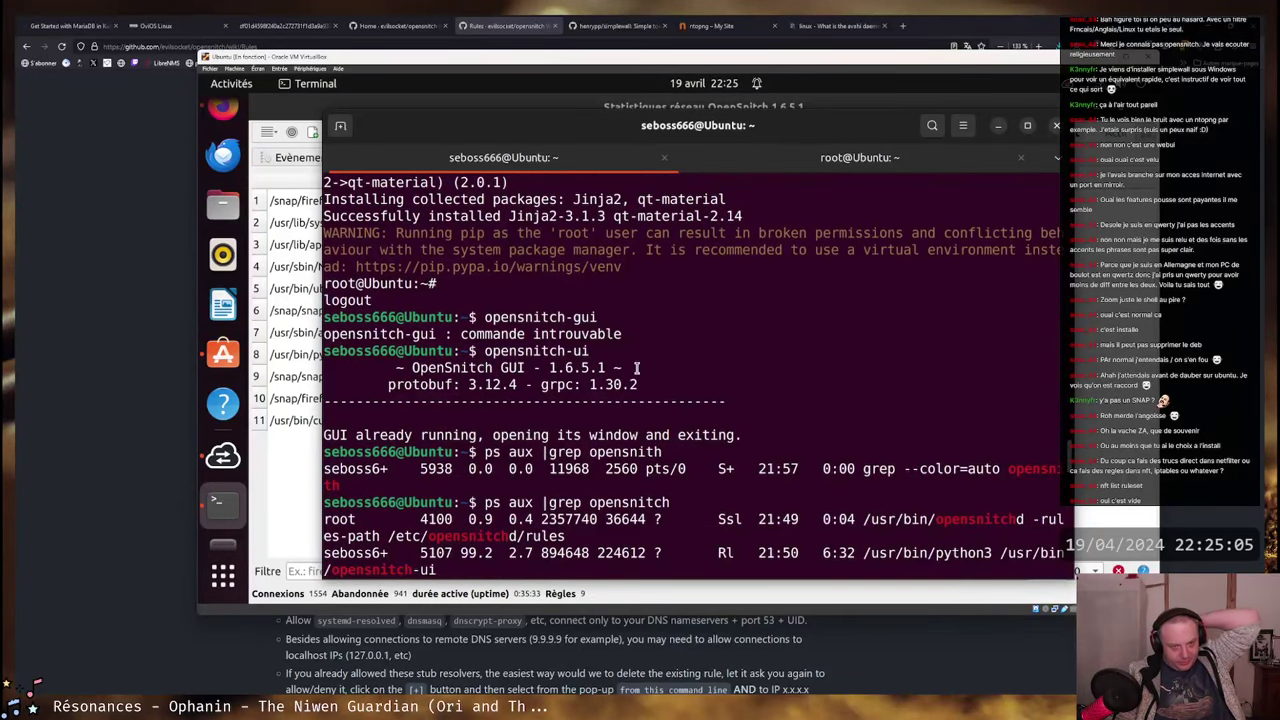
scroll(636, 361, "down", 8)
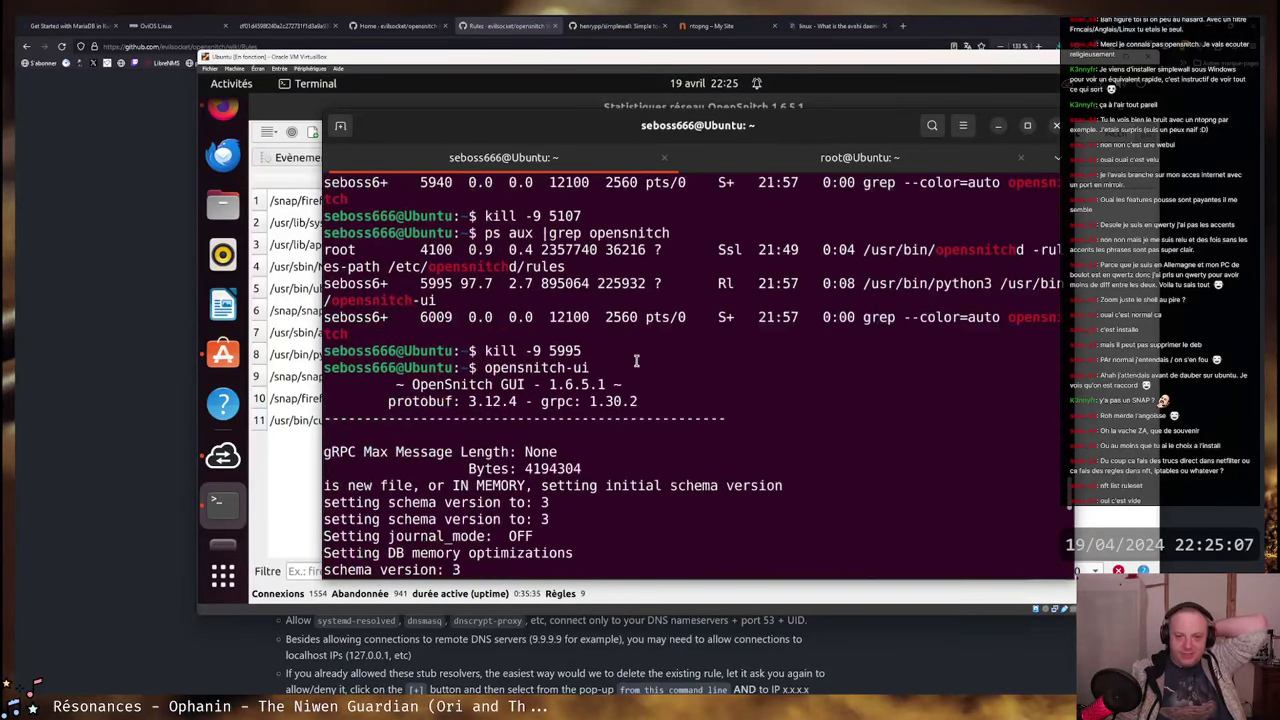
- Highlight the removeDatabase warning and curl results, then raise OpenSnitch's statistics window
scroll(634, 355, "down", 7)
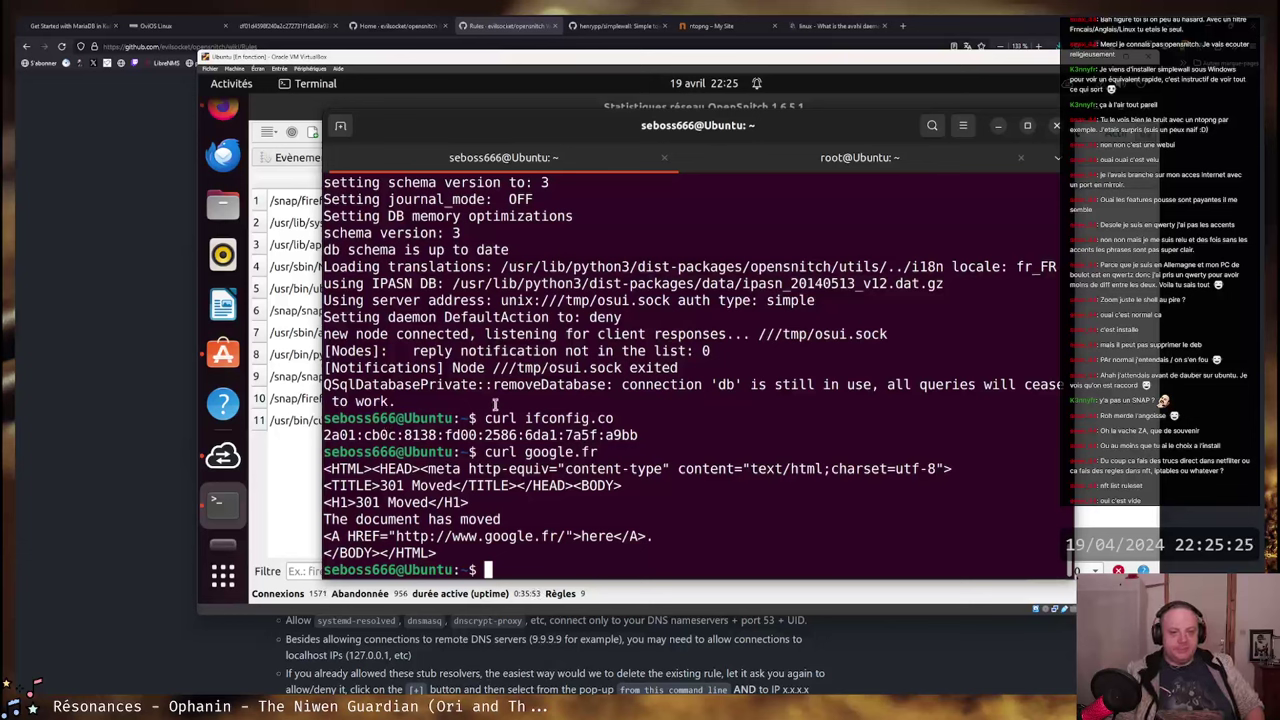
left_click_drag(492, 384, 984, 384)
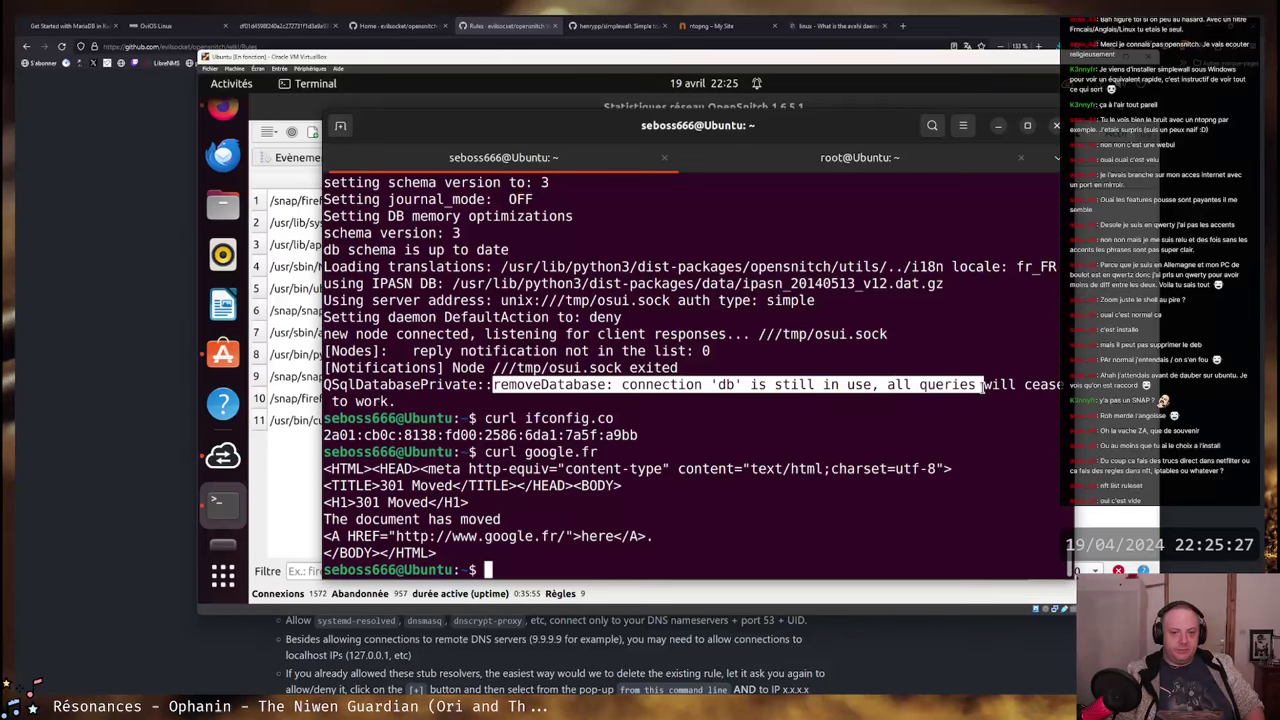
left_click(1003, 384)
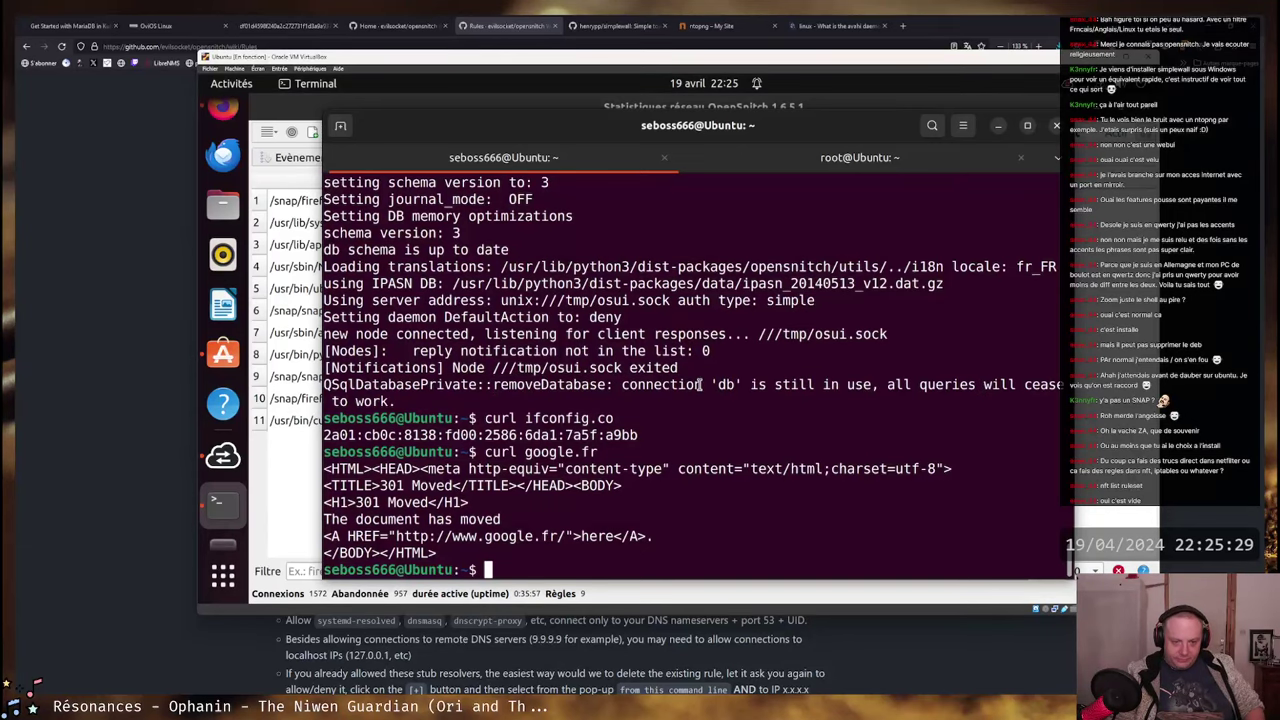
left_click_drag(436, 552, 384, 250)
left_click(384, 250)
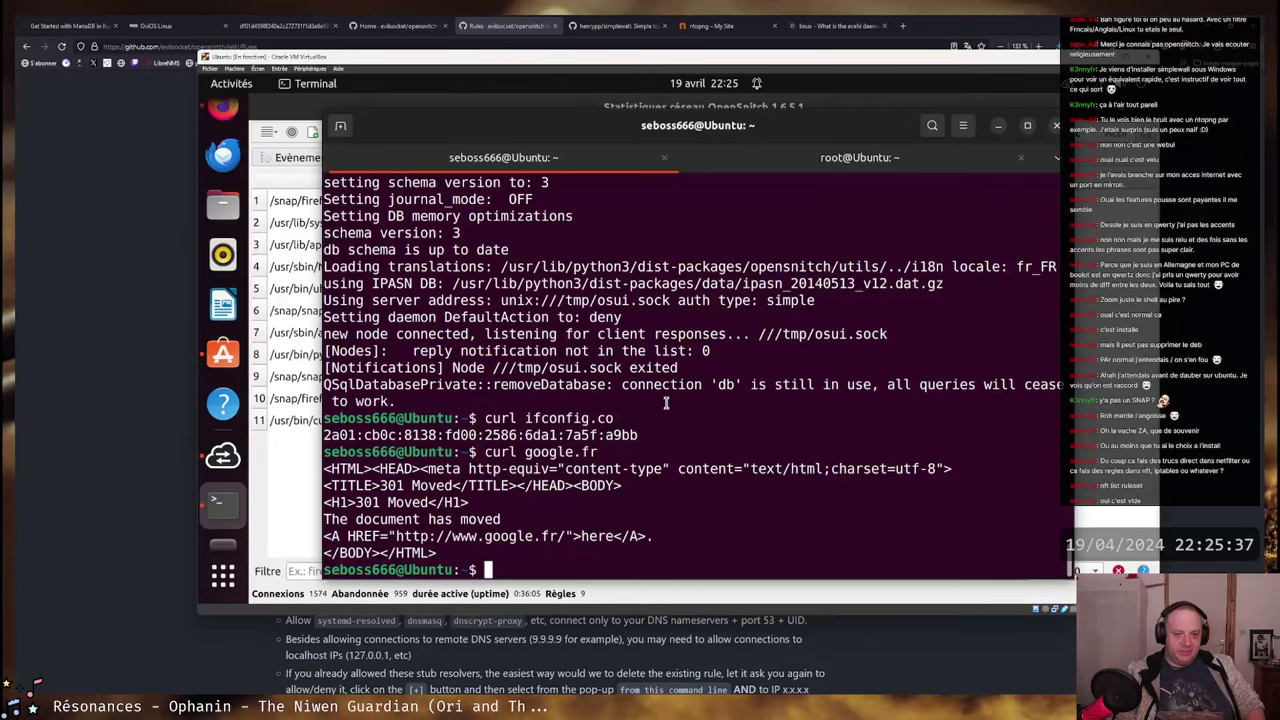
left_click(292, 453)
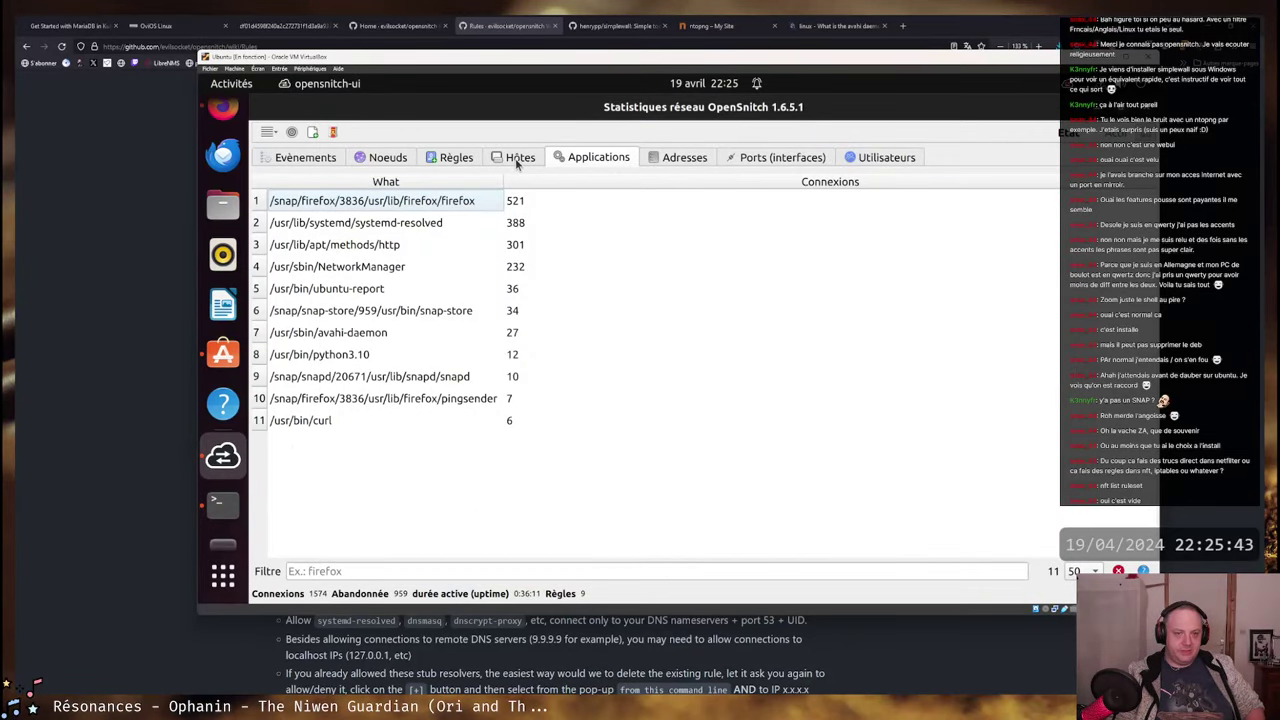
- From the Rules tab, open the first snapd rule in the editor, inspect its name, and close unsaved
left_click(452, 158)
right_click(634, 221)
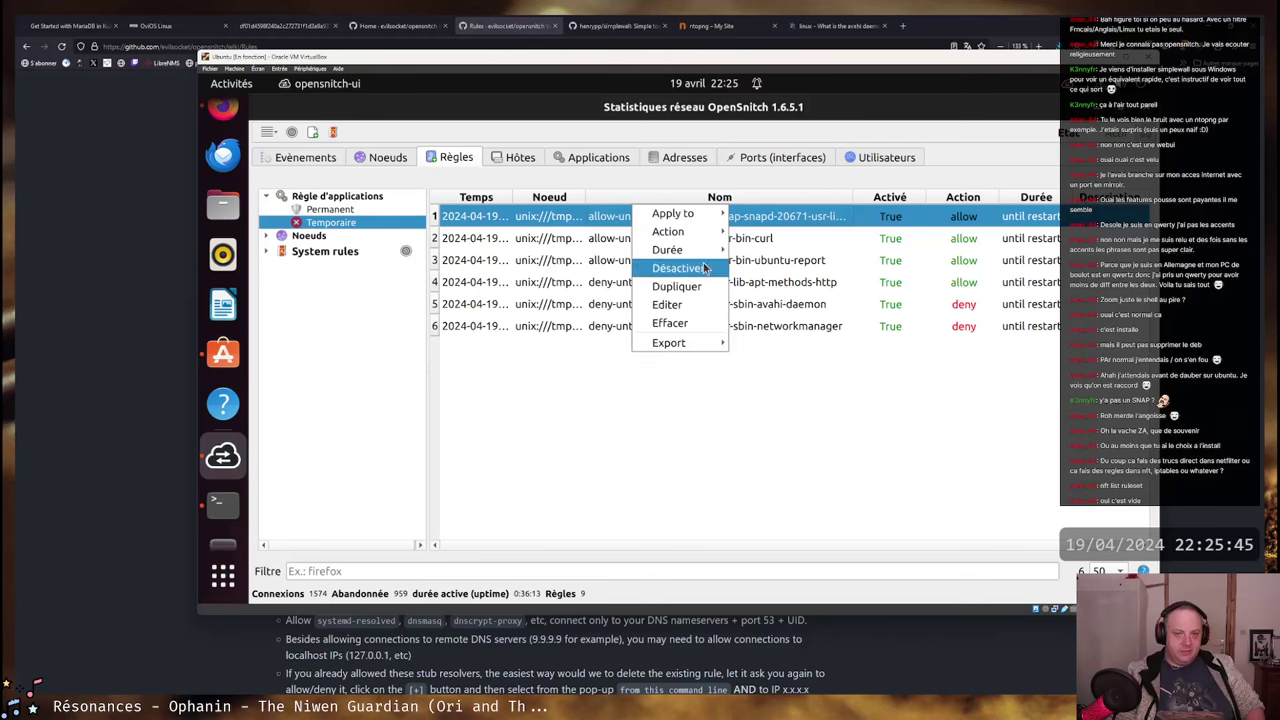
left_click(668, 304)
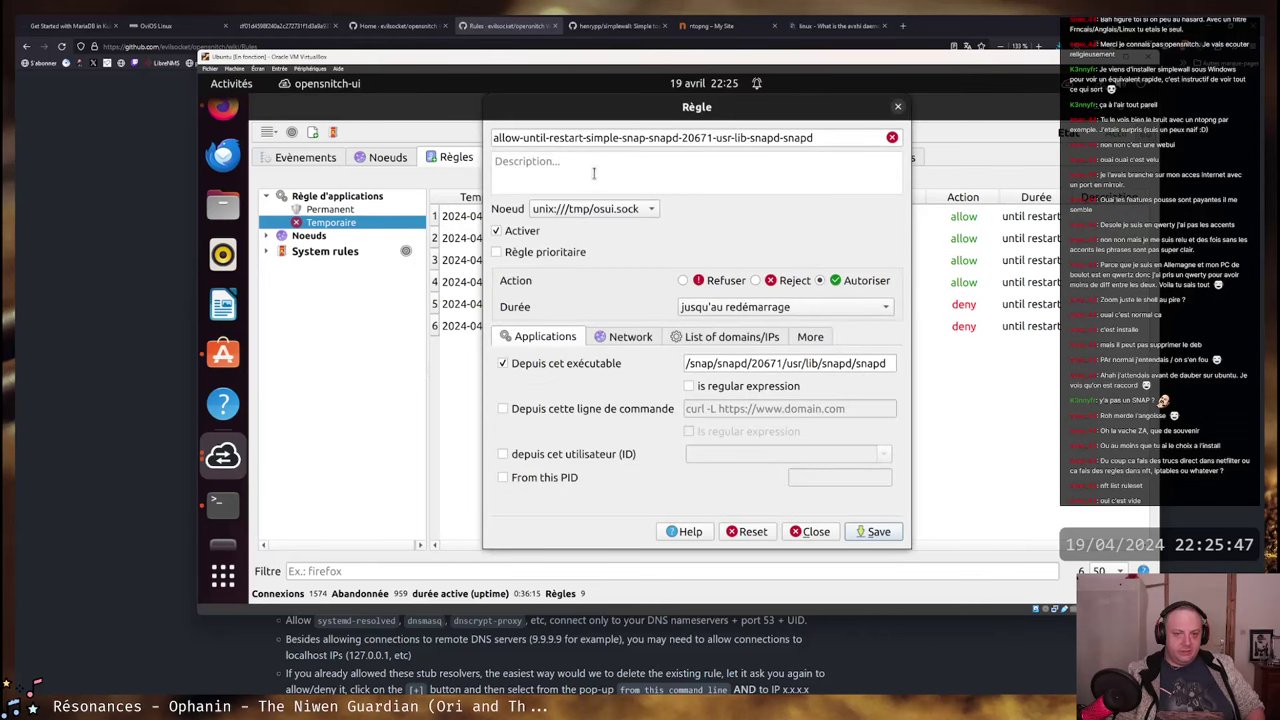
left_click(847, 137)
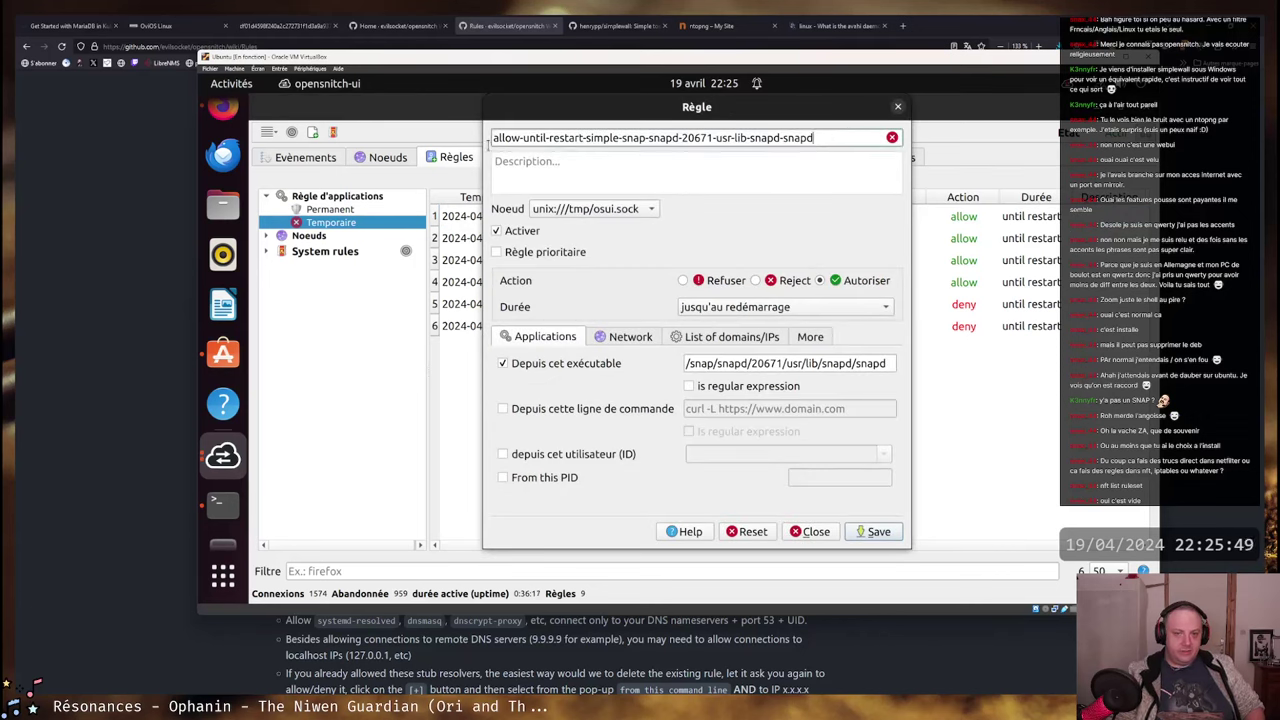
left_click_drag(500, 140, 815, 139)
left_click(815, 139)
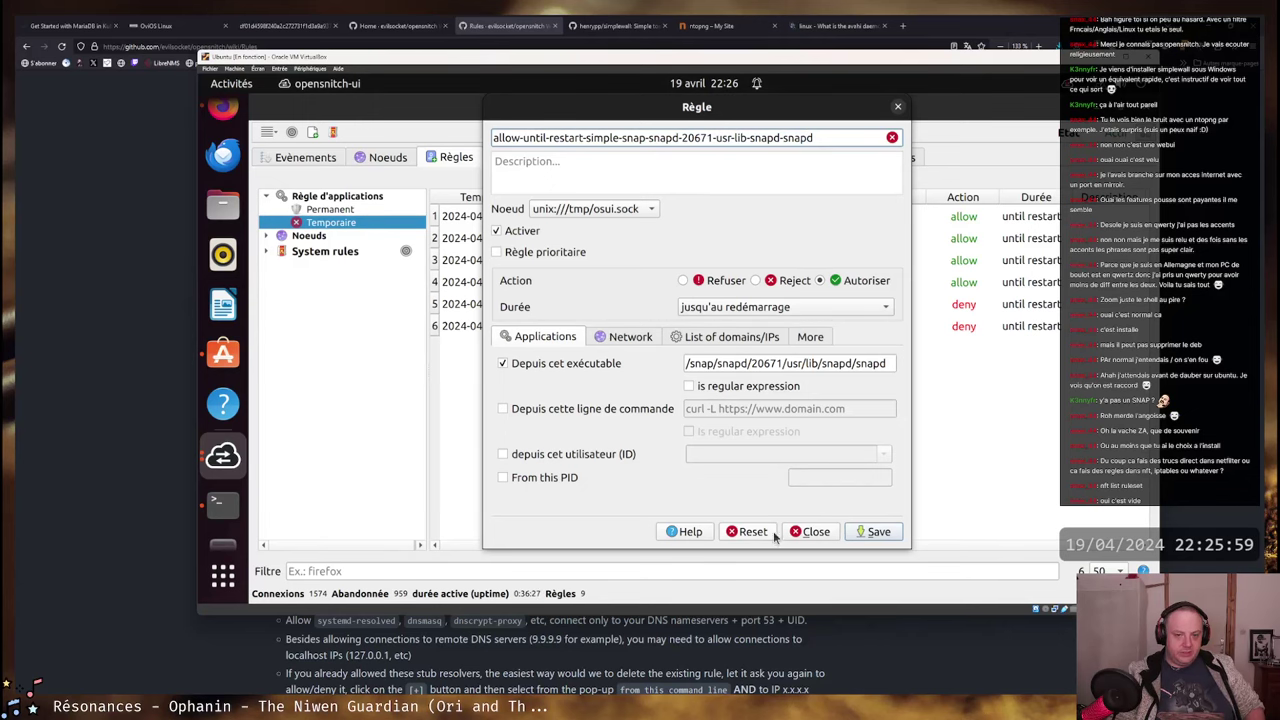
left_click(816, 531)
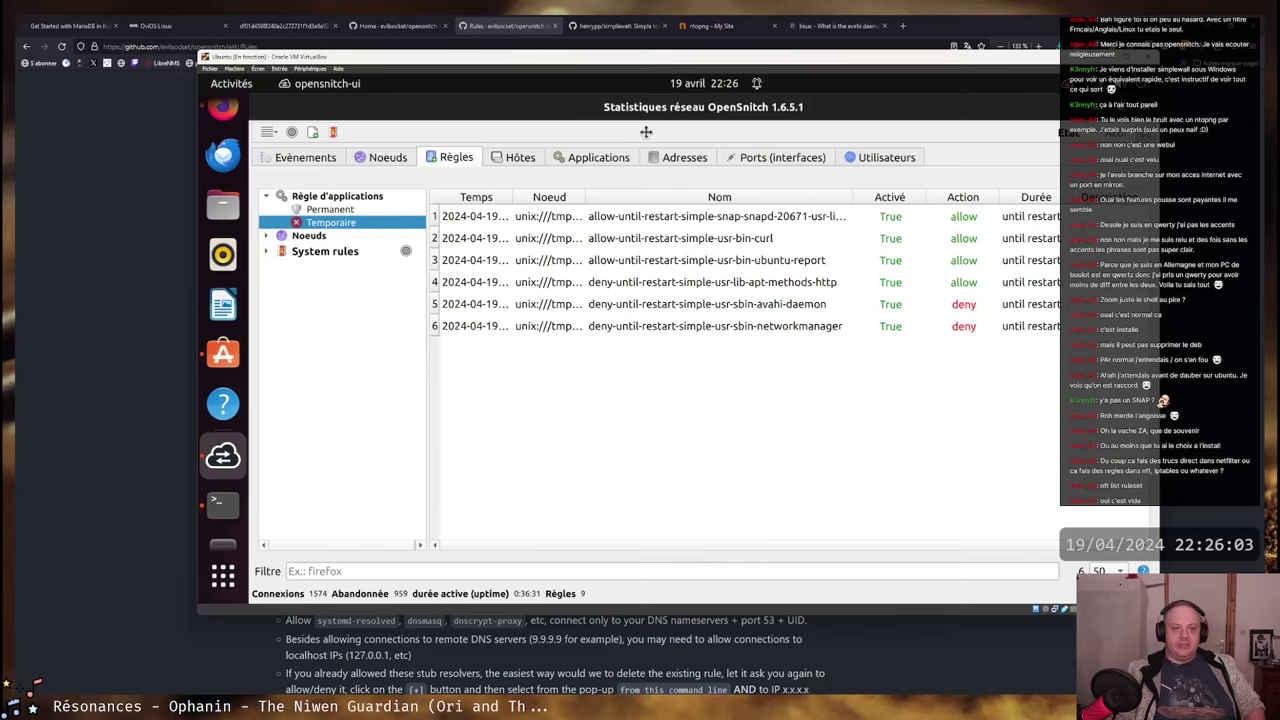
- Move the statistics window down and right, briefly opening and closing the import/export menu
left_click_drag(635, 106, 689, 172)
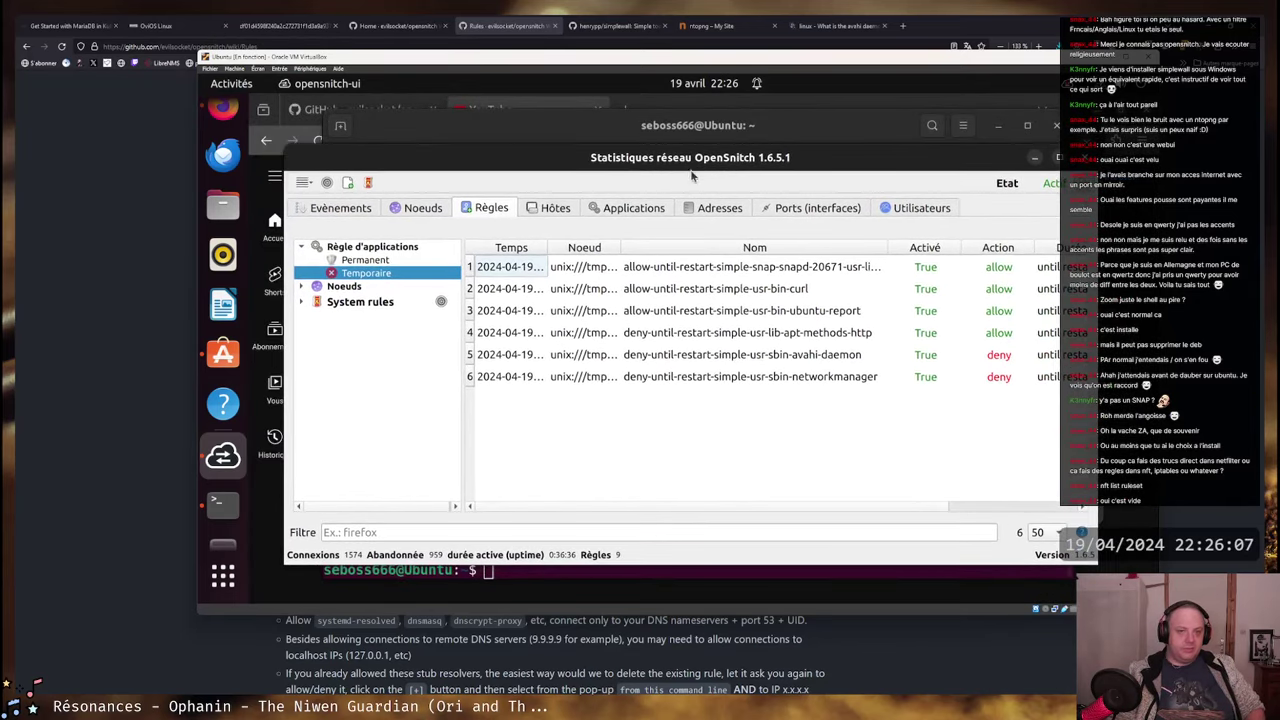
left_click(305, 183)
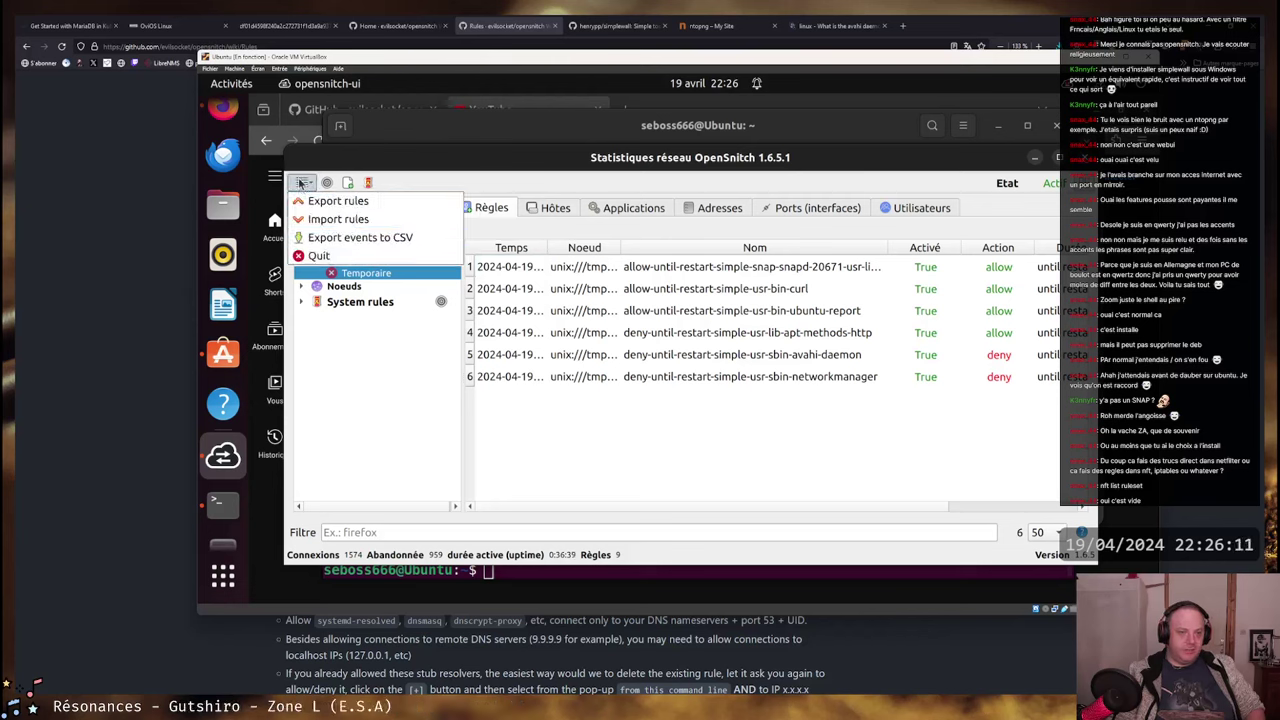
left_click(330, 190)
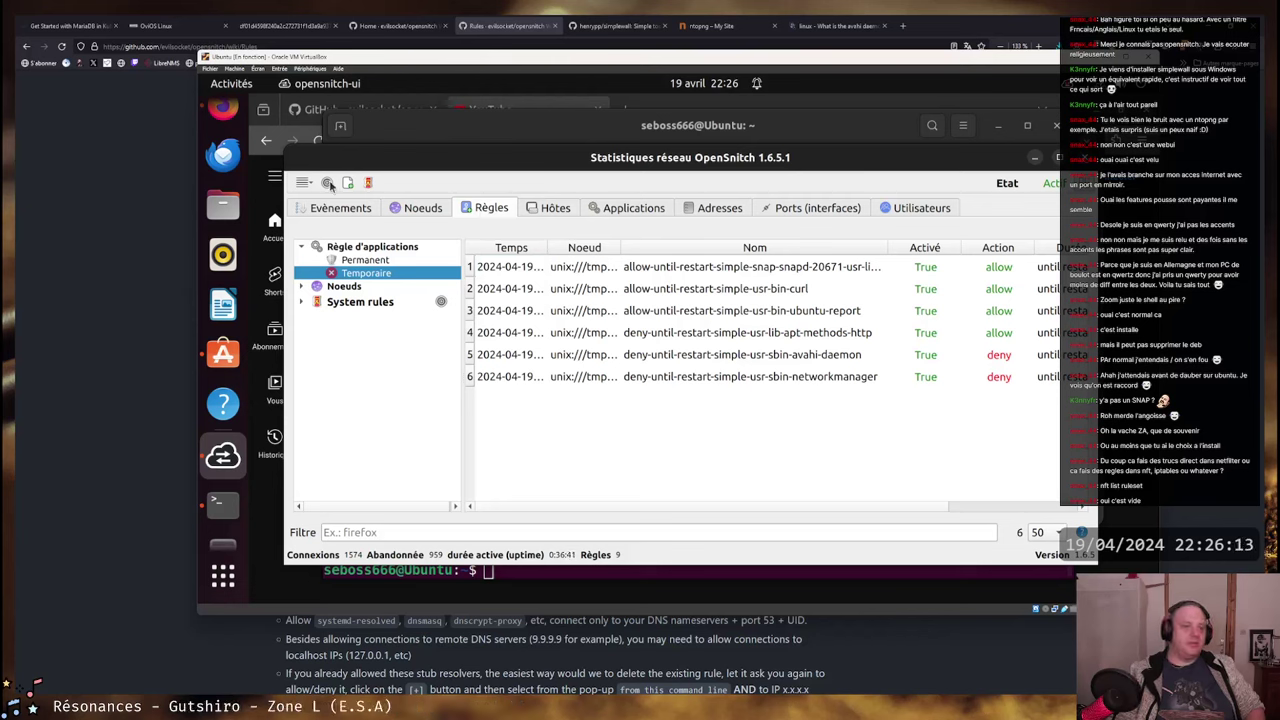
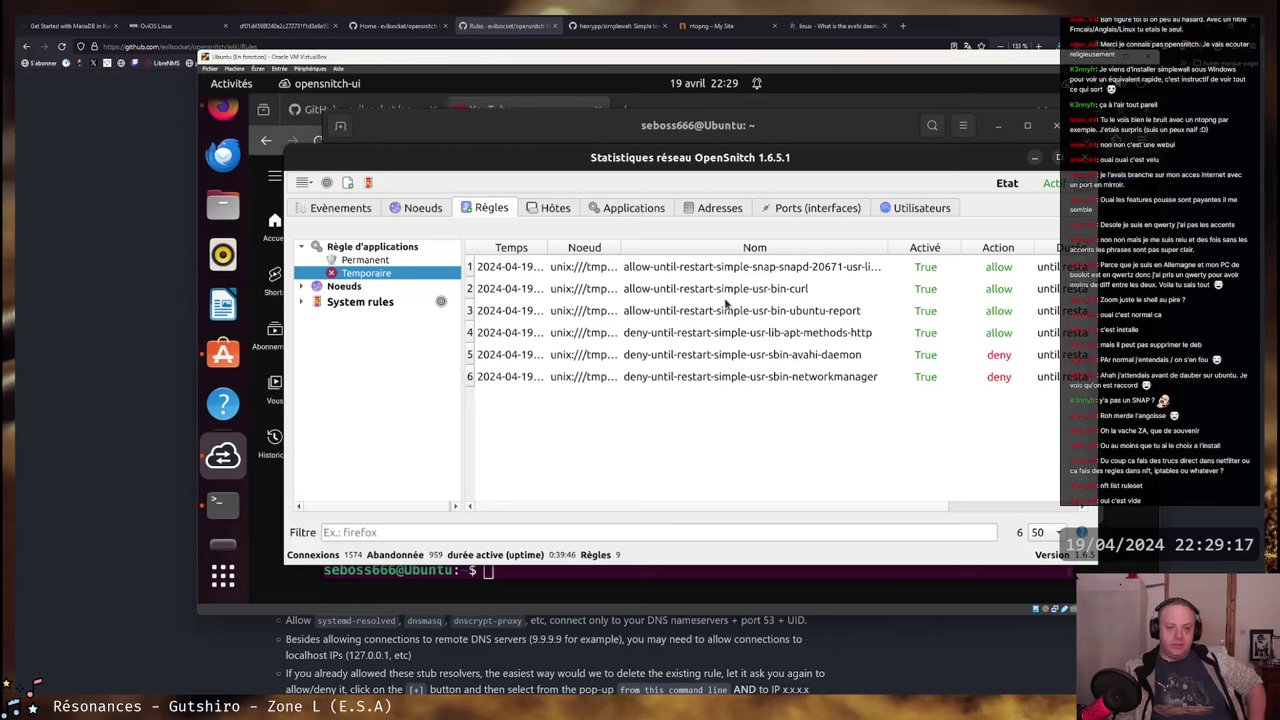
- Show OpenSnitch's Temporaire rules: six until-restart rules for avahi-daemon and networkmanager
left_click(375, 272)
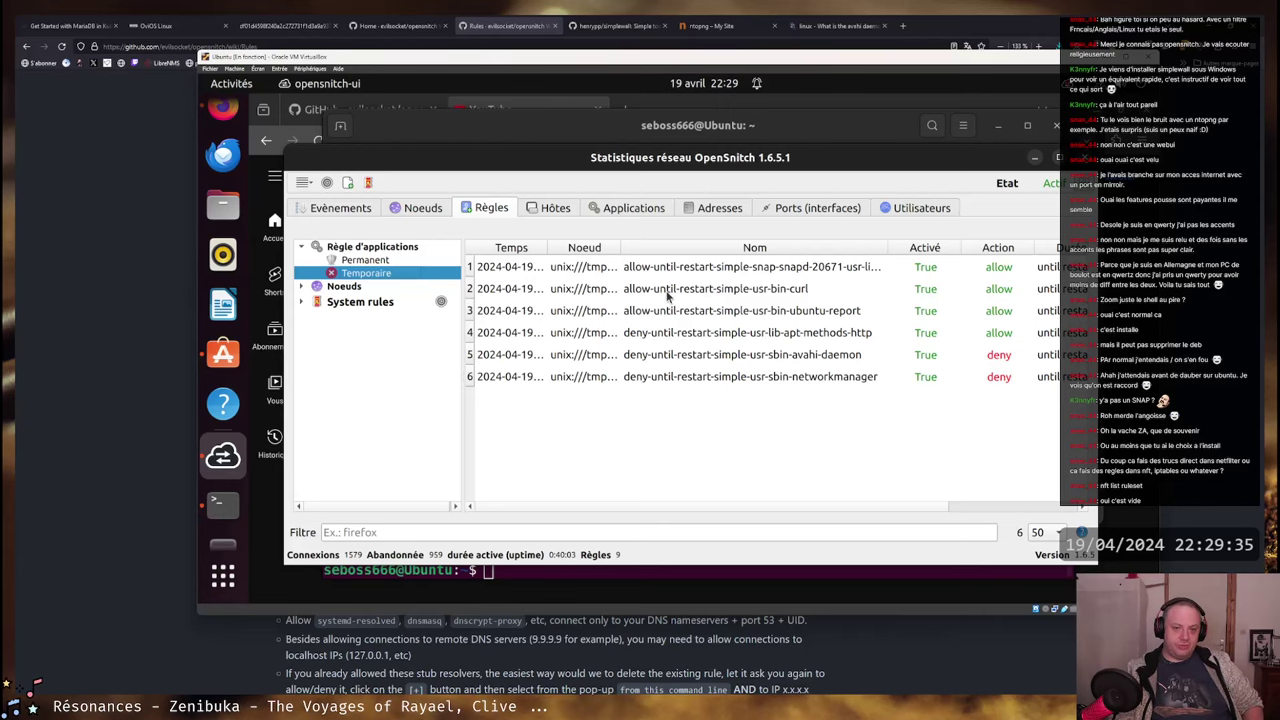
- Return to the OpenSnitch rules wiki page in the browser and scroll its sidebar
key("alt+Tab")
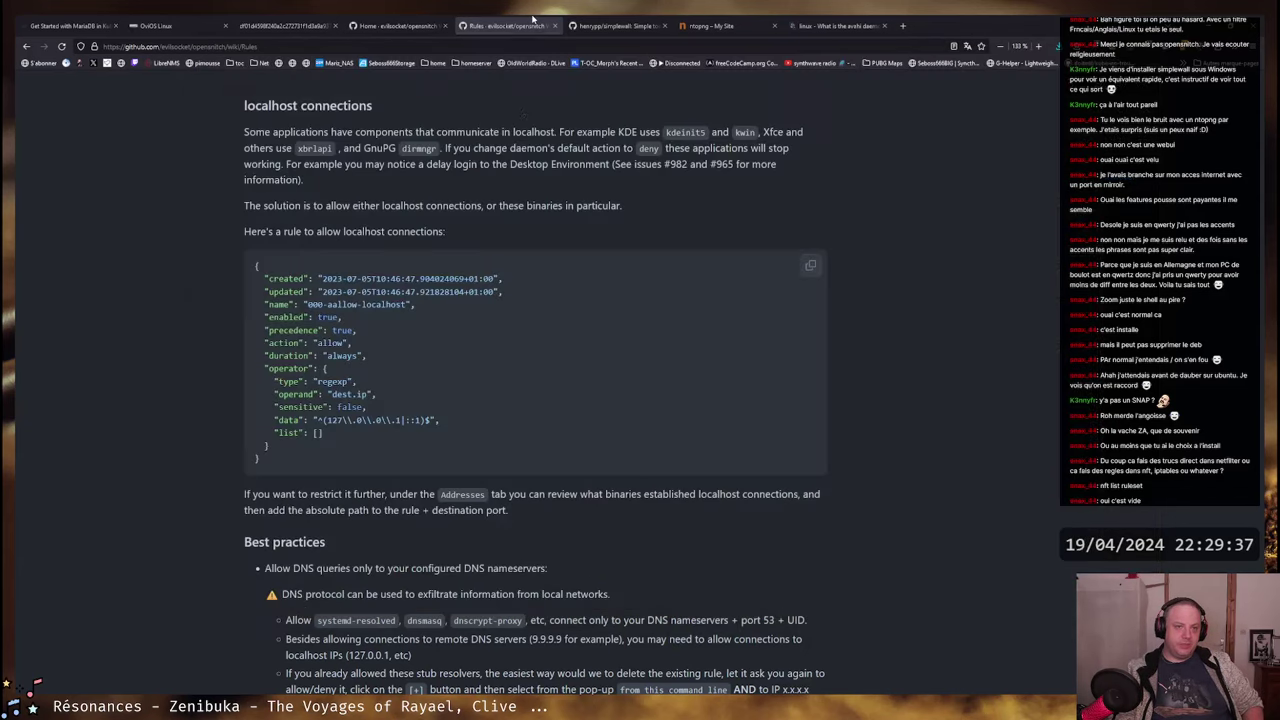
scroll(544, 320, "up", 10)
scroll(553, 312, "up", 5)
scroll(568, 310, "up", 3)
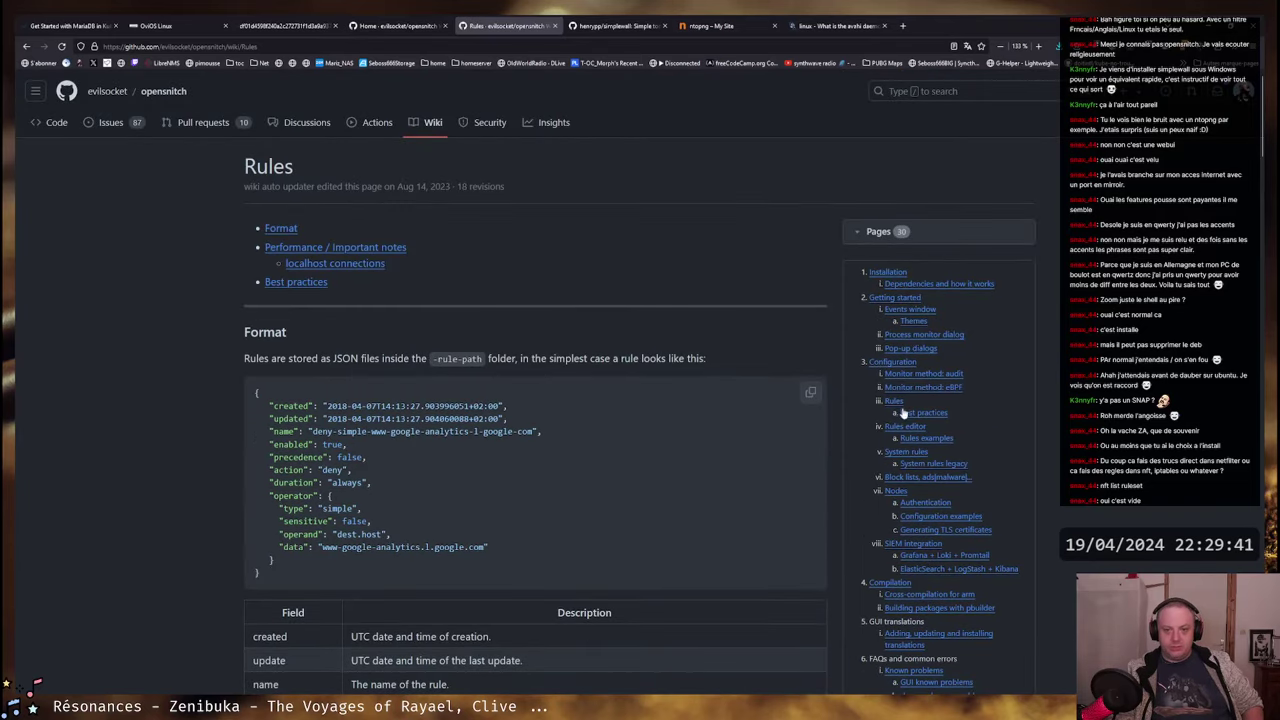
scroll(900, 352, "down", 1)
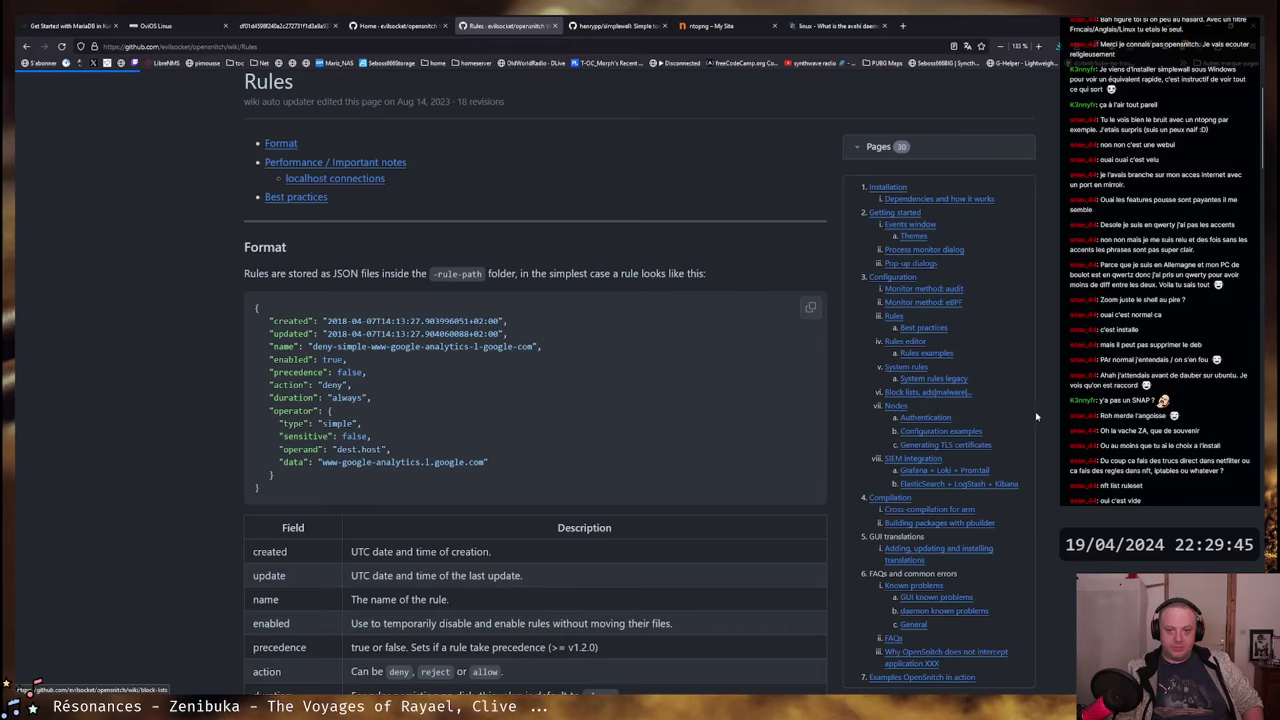
- Open the Block lists wiki page and read its intro on domains, IPs, networks and regexes
left_click(927, 392)
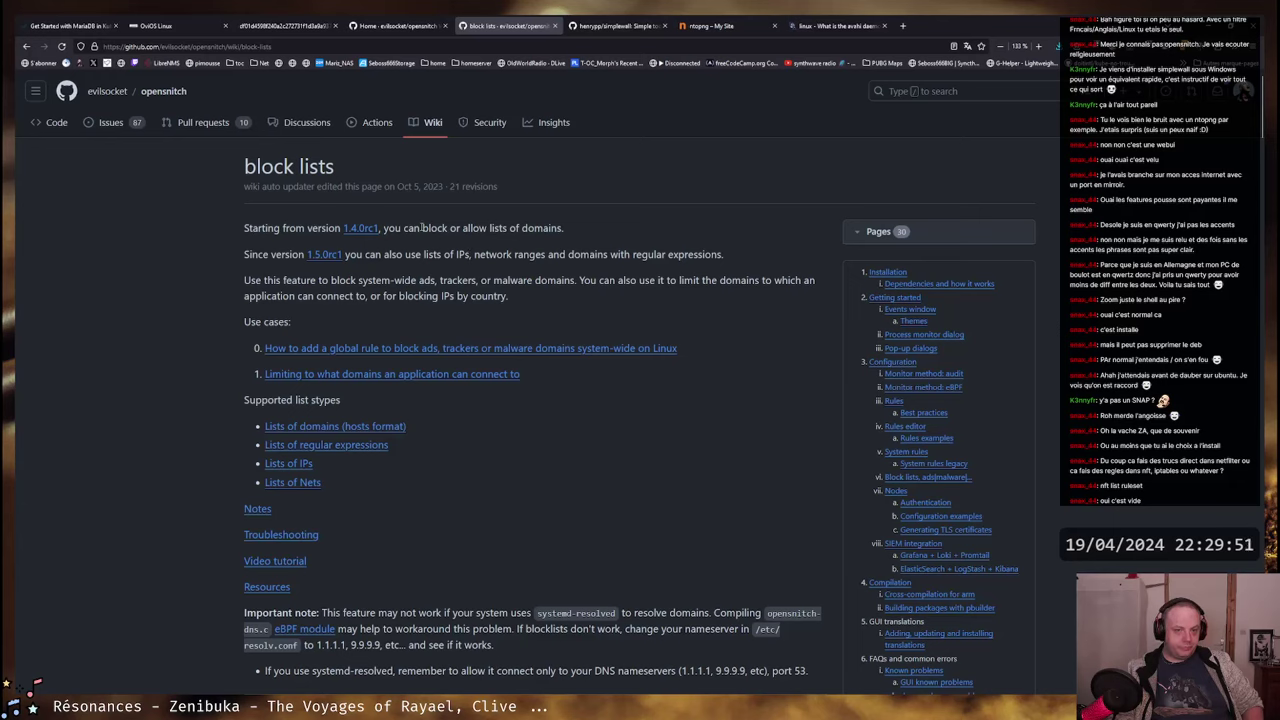
left_click_drag(403, 228, 550, 228)
left_click_drag(363, 254, 704, 254)
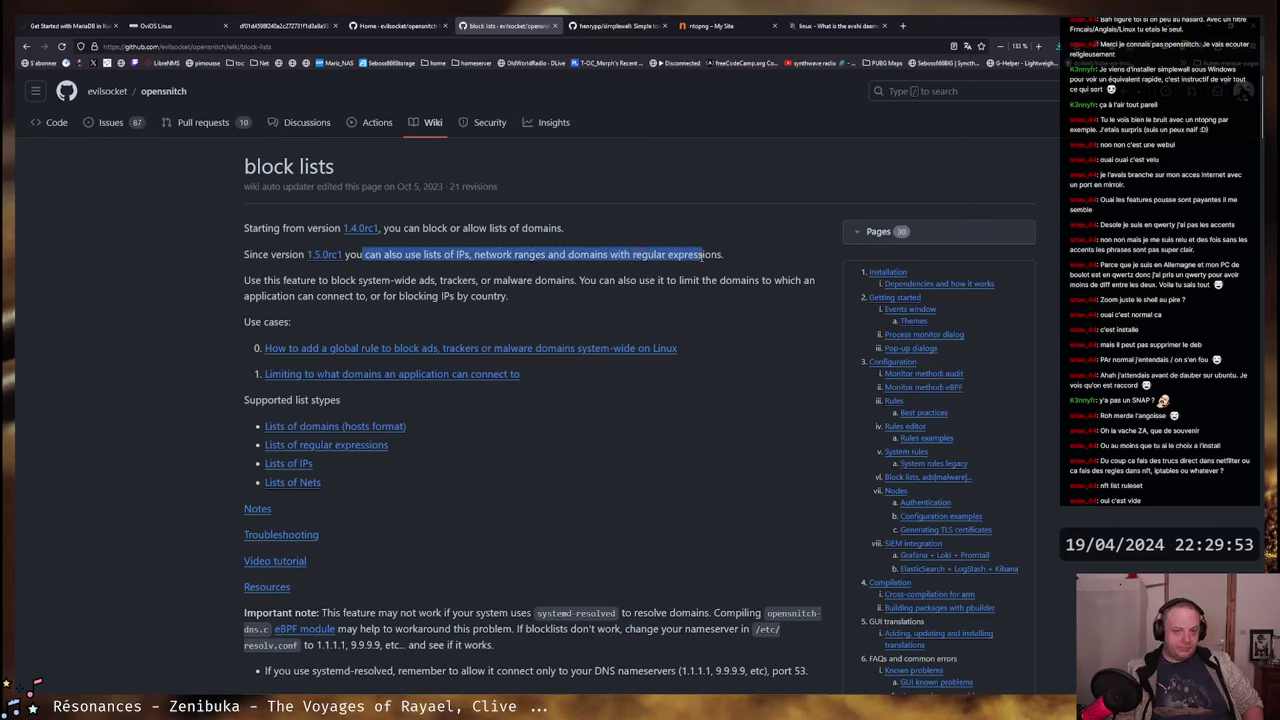
left_click(543, 252)
left_click_drag(349, 252, 712, 254)
left_click(667, 254)
- Find the global block rule command and highlight its ads-and-tracking-extended.txt list path
scroll(694, 297, "down", 5)
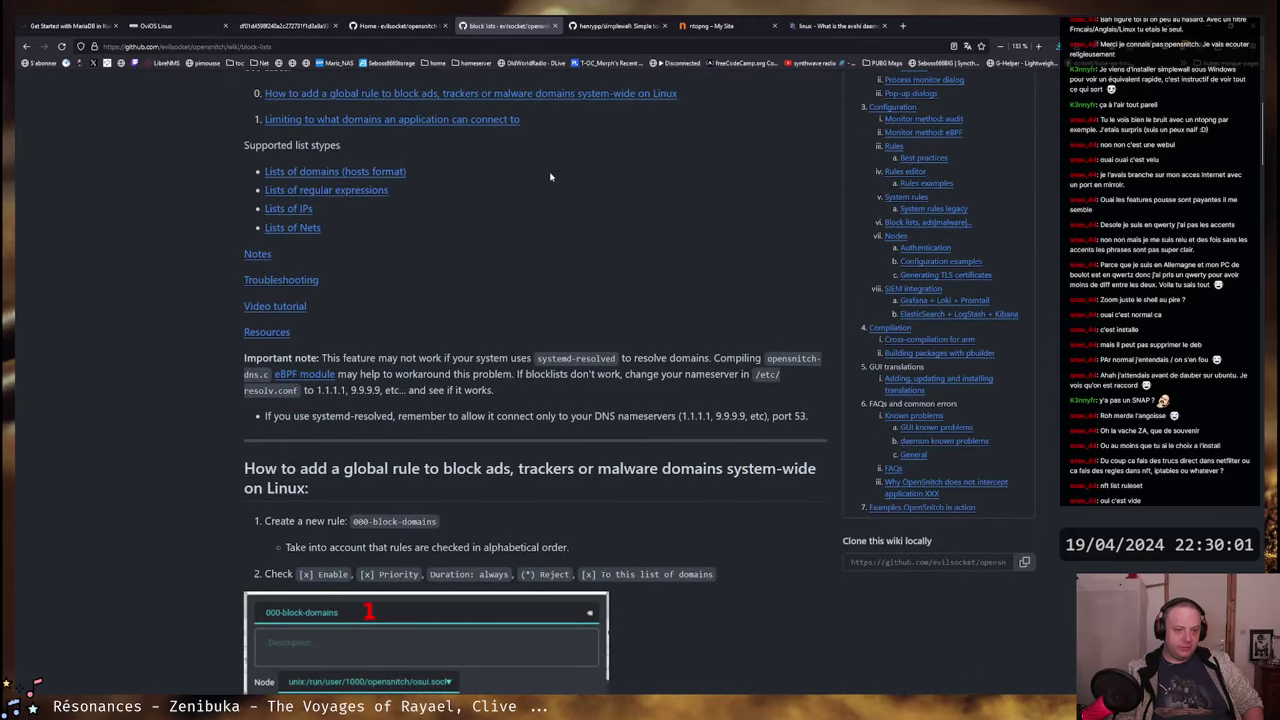
scroll(638, 158, "down", 4)
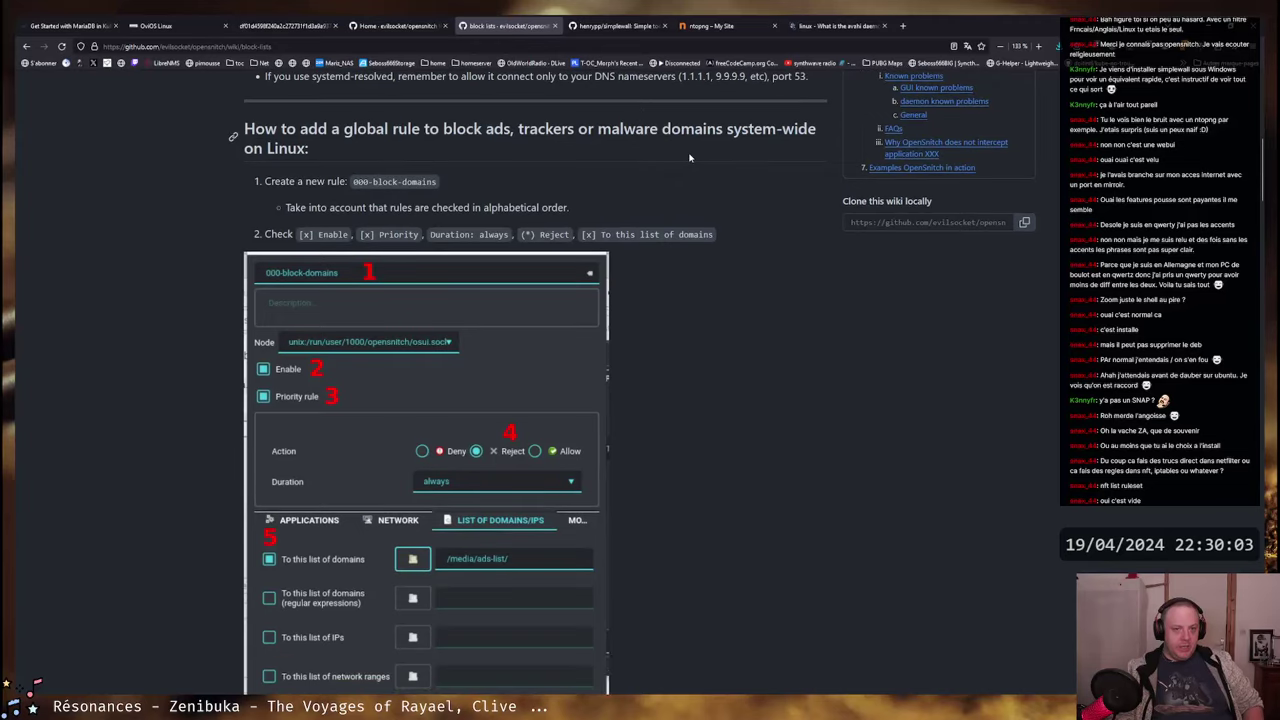
scroll(688, 160, "down", 4)
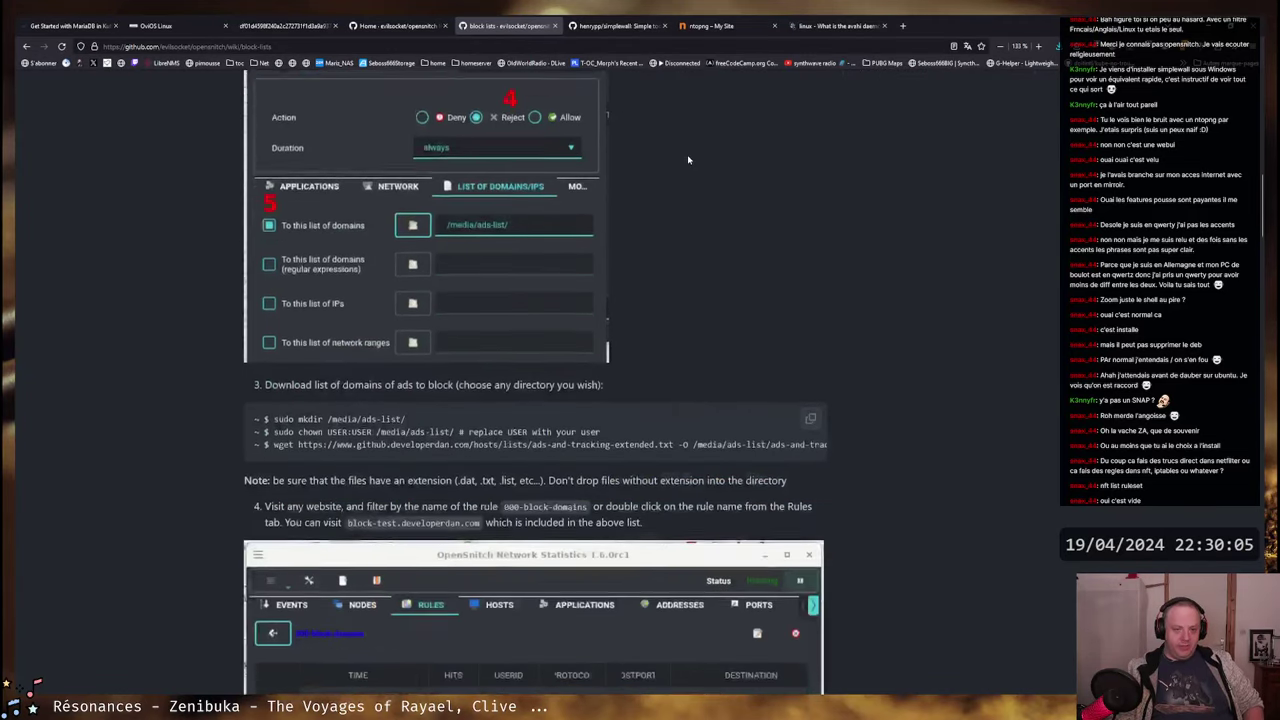
scroll(686, 162, "up", 2)
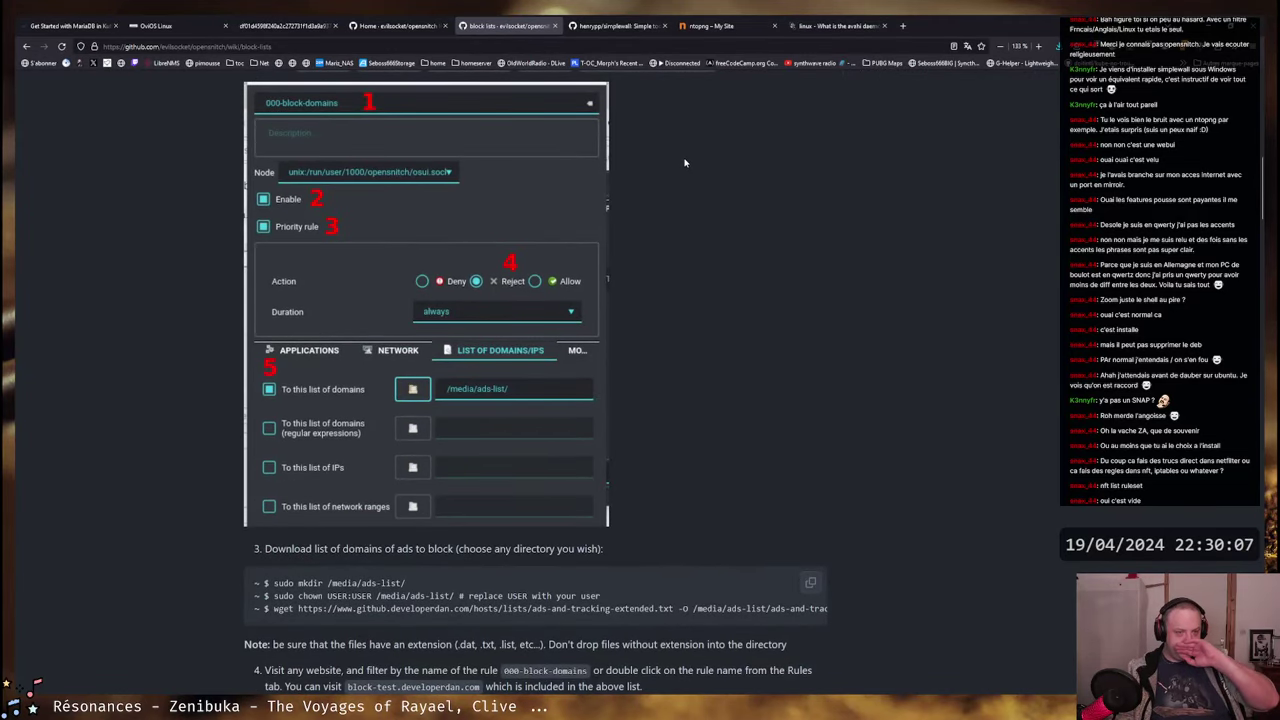
scroll(703, 206, "up", 1)
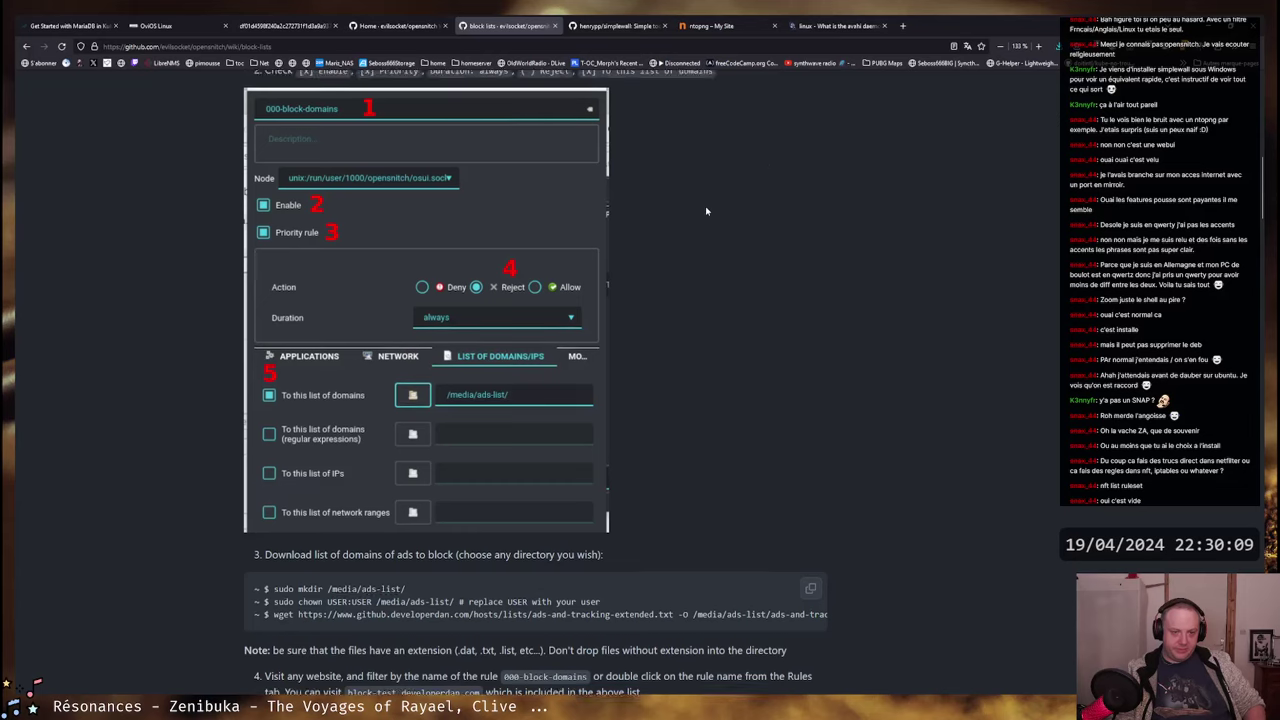
scroll(706, 208, "down", 2)
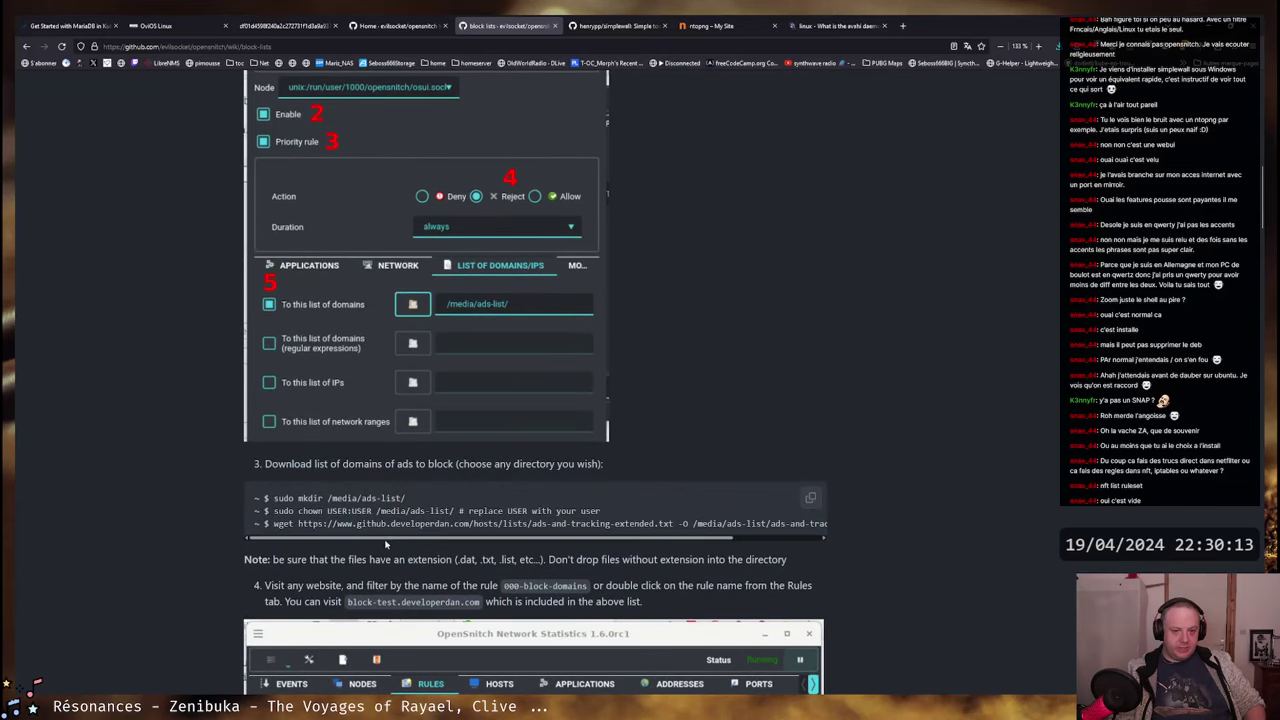
left_click_drag(388, 541, 565, 545)
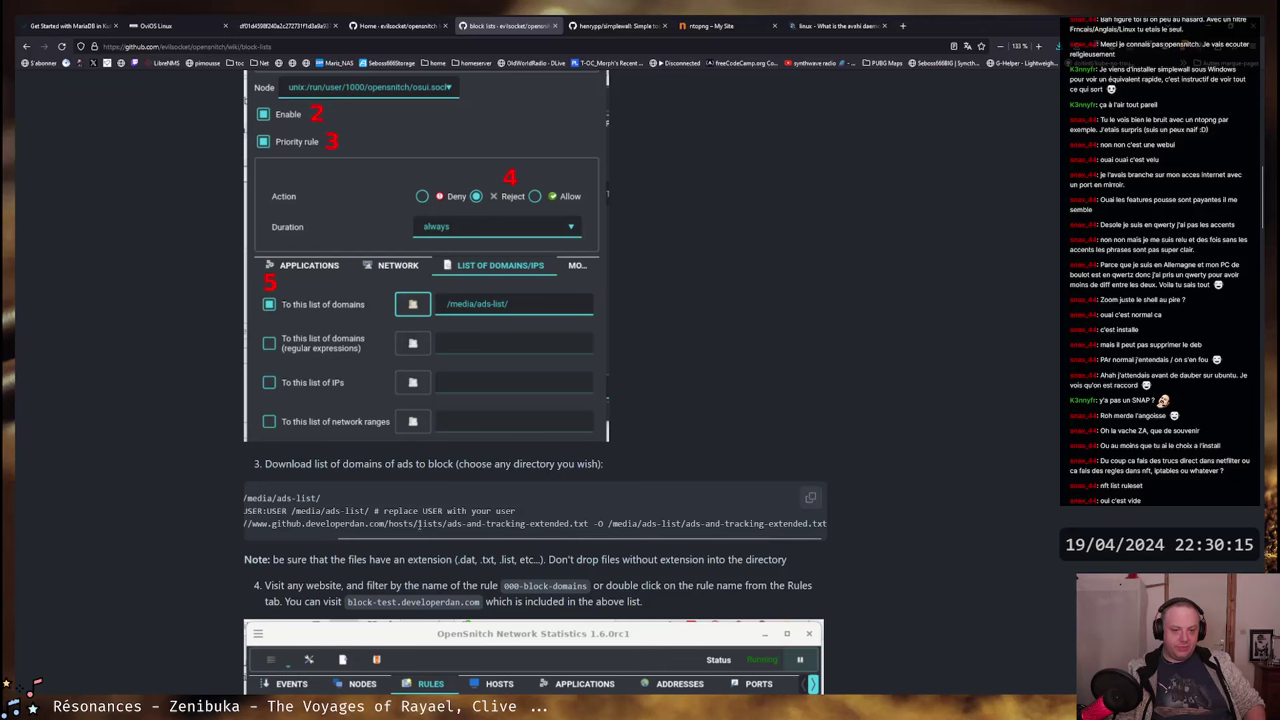
left_click_drag(418, 523, 586, 523)
left_click(587, 512)
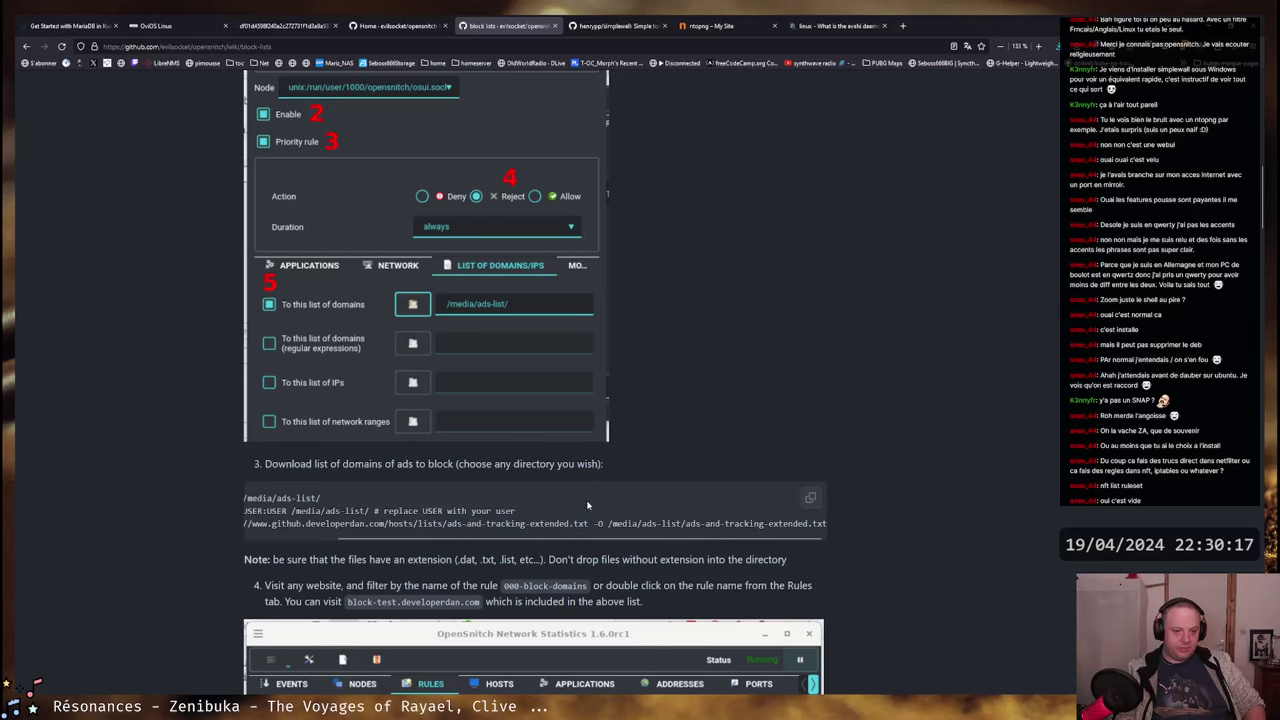
- Read through the remaining system-wide ad and tracker blocking steps
scroll(587, 505, "down", 5)
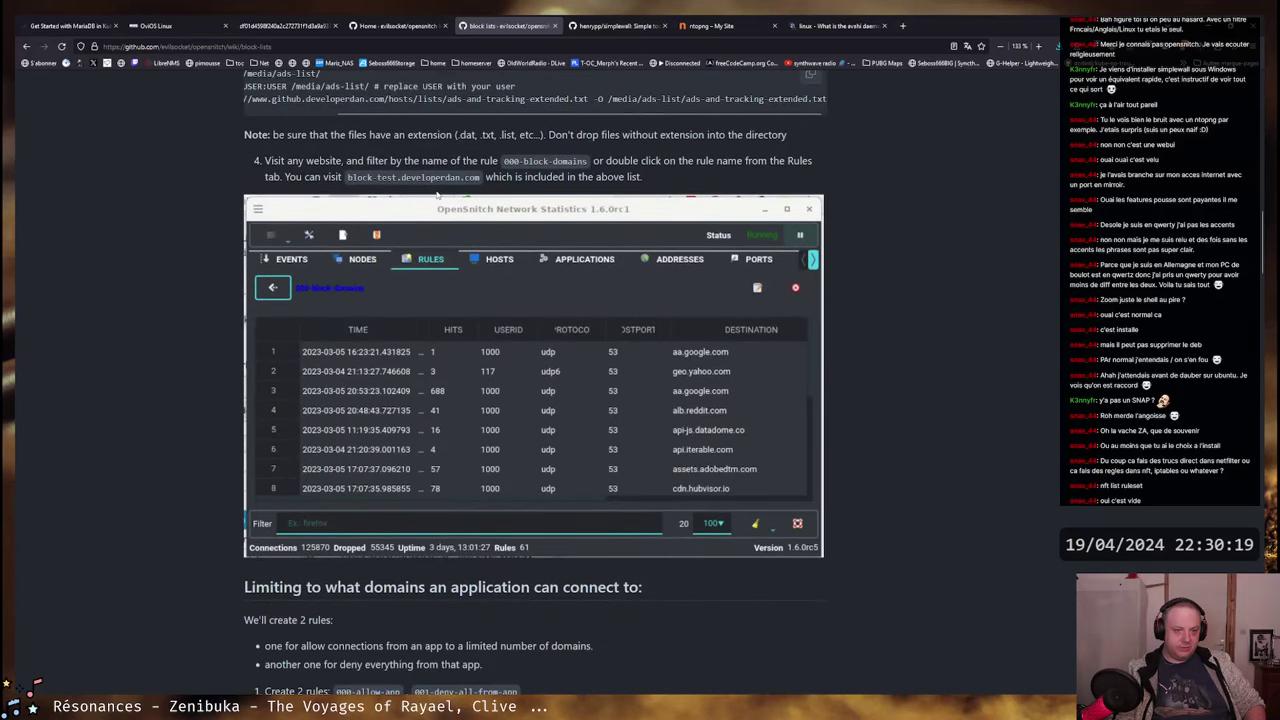
scroll(650, 347, "up", 18)
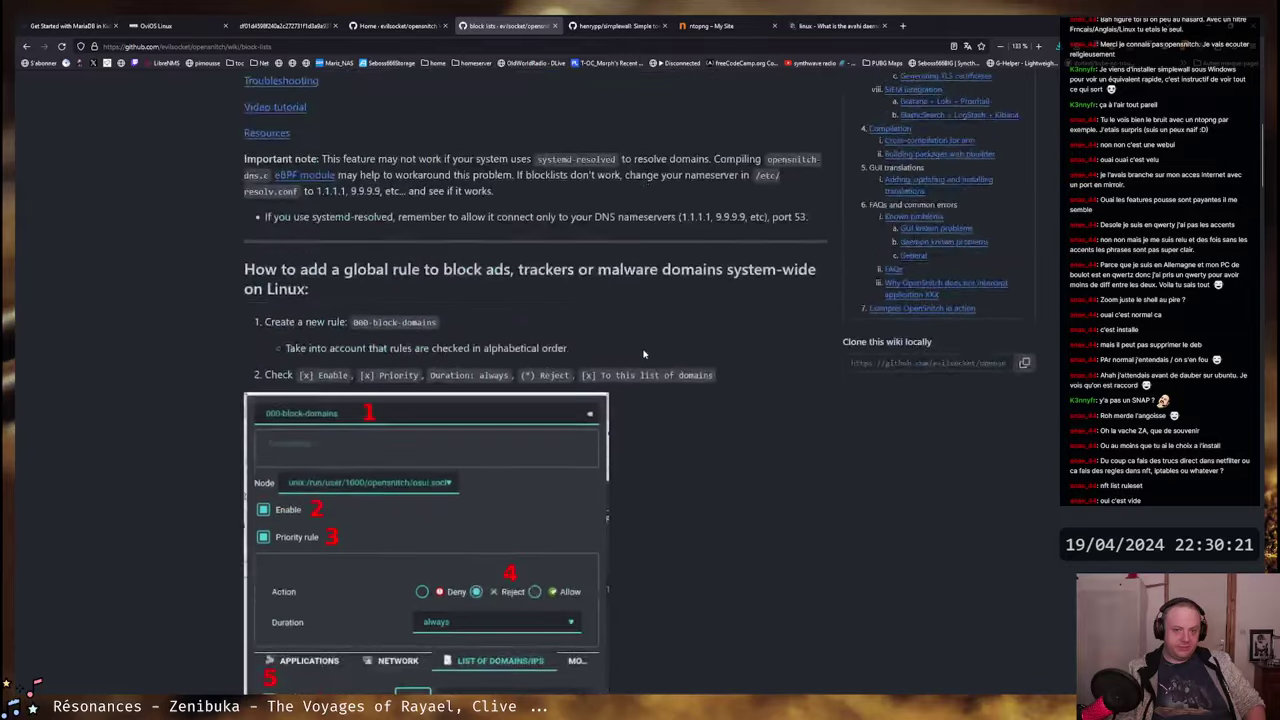
scroll(650, 347, "down", 1)
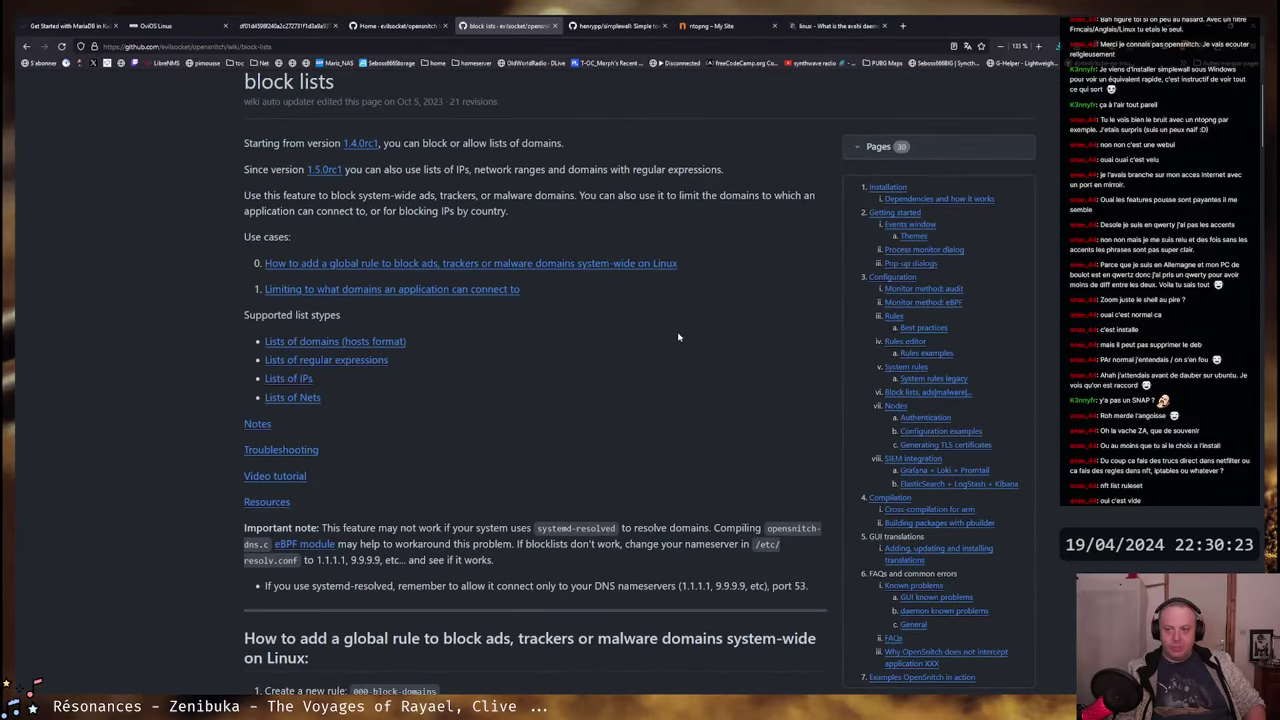
scroll(905, 420, "down", 1)
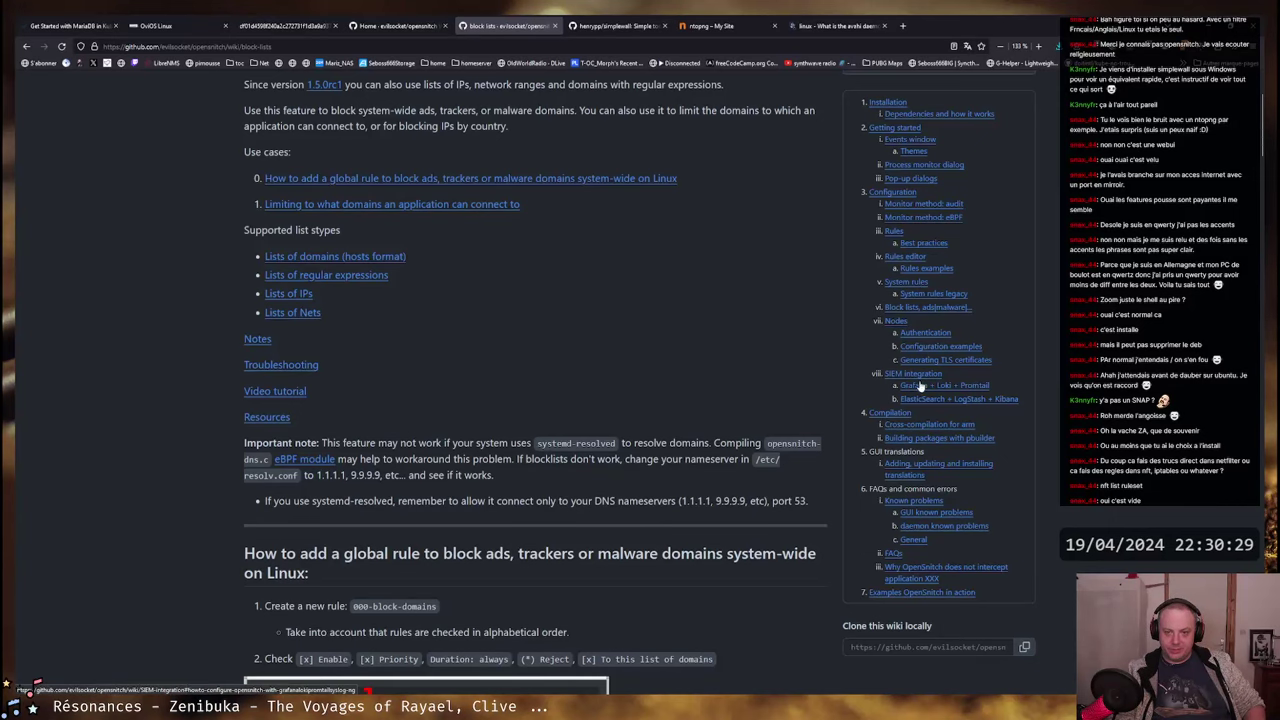
scroll(913, 280, "down", 1)
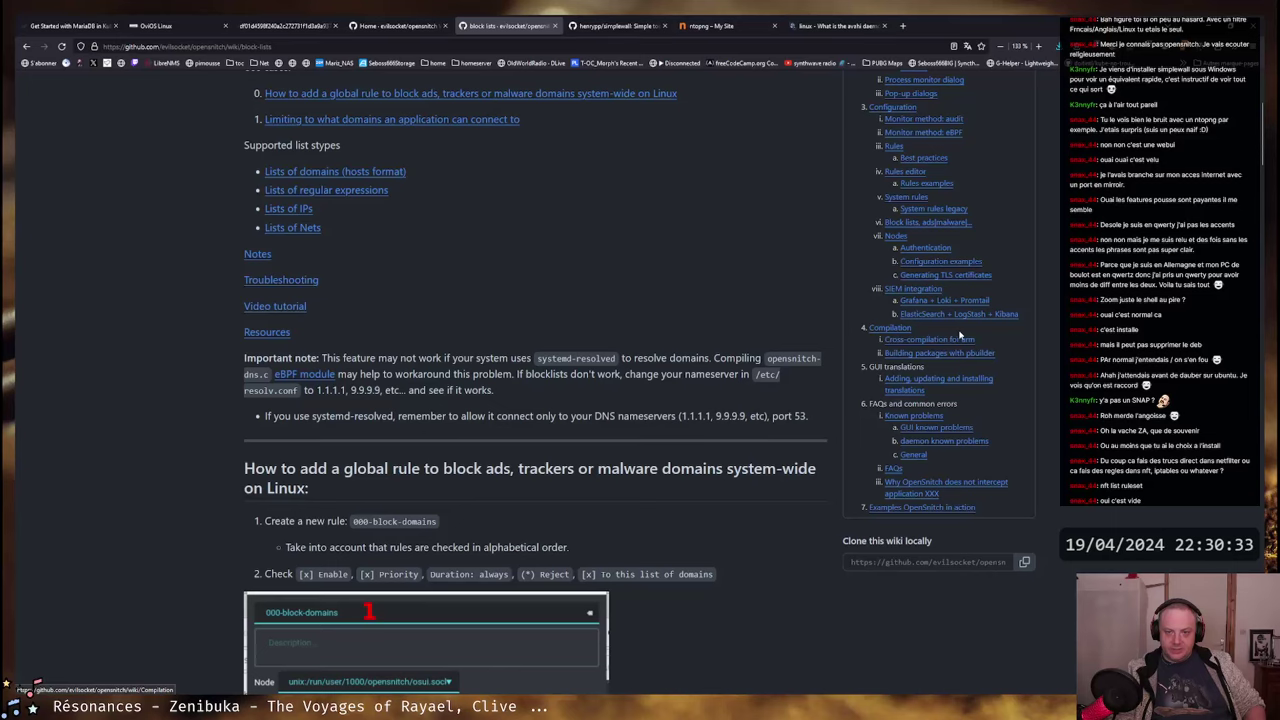
scroll(902, 467, "up", 3)
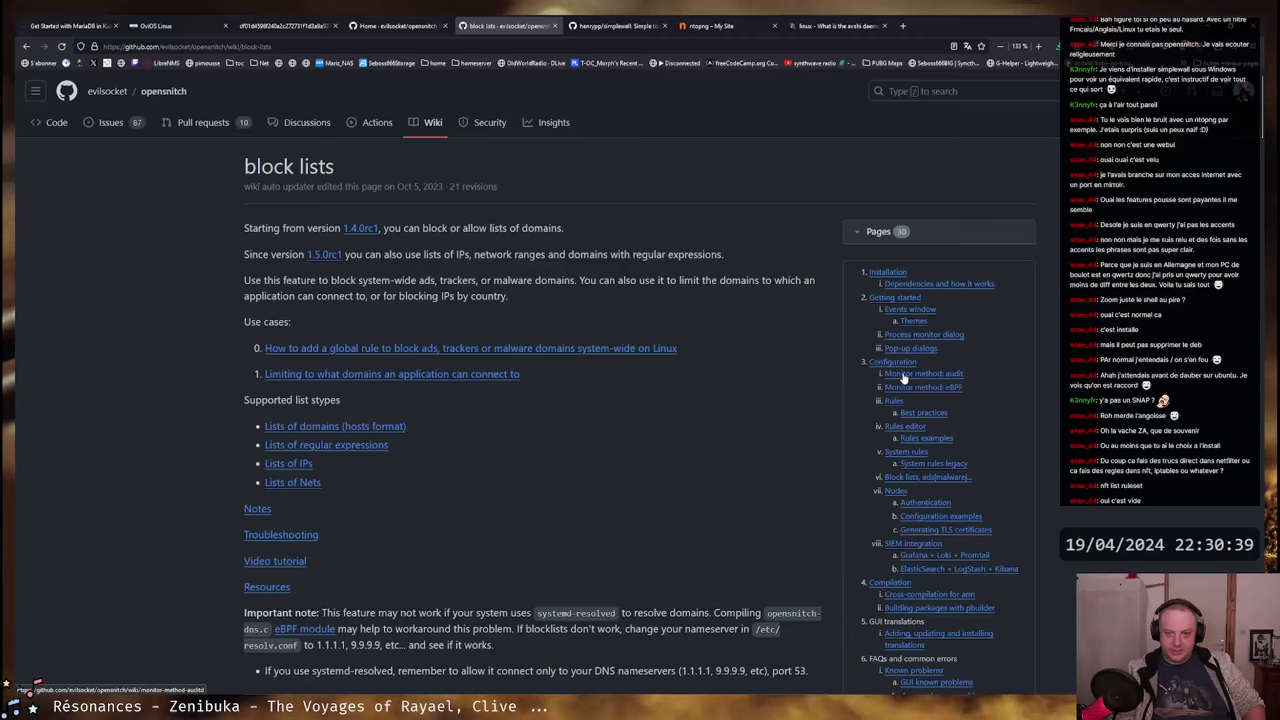
scroll(903, 376, "down", 1)
- Read the 'Monitor method: eBPF' wiki page on why eBPF is preferred over ProcFS
left_click(919, 303)
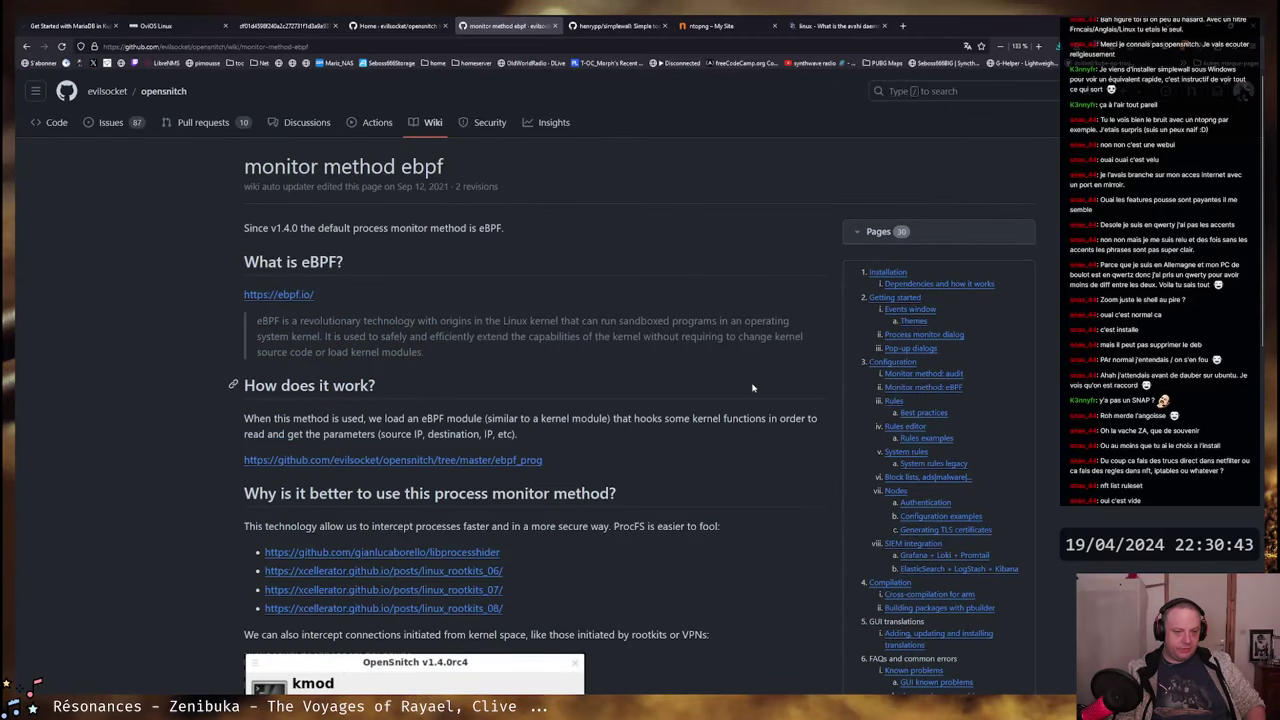
scroll(720, 380, "down", 4)
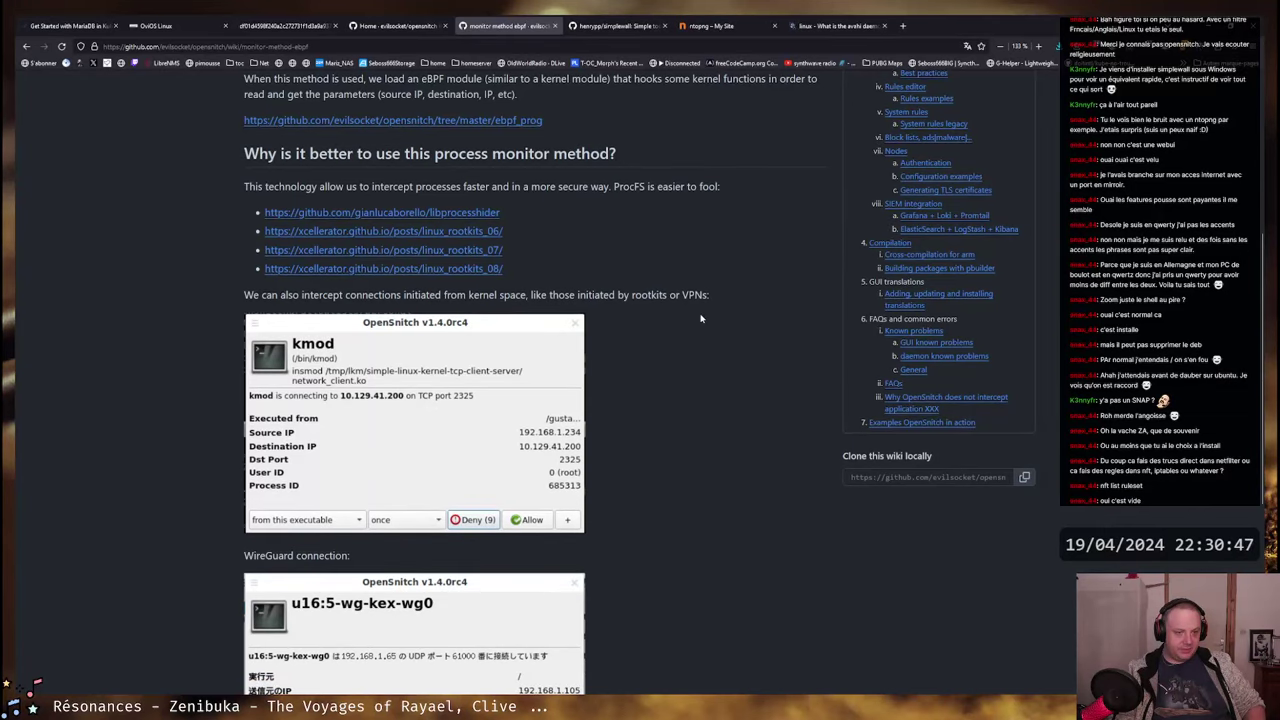
scroll(700, 318, "down", 2)
scroll(700, 318, "down", 3)
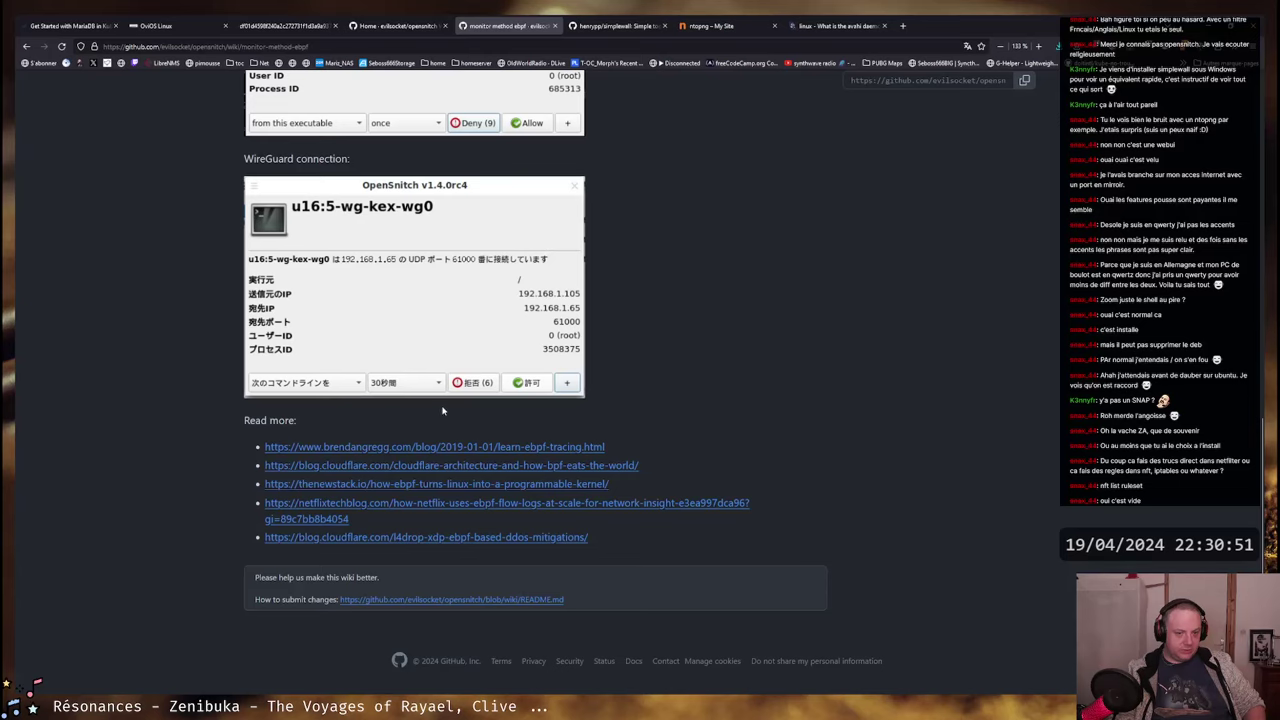
scroll(629, 401, "up", 12)
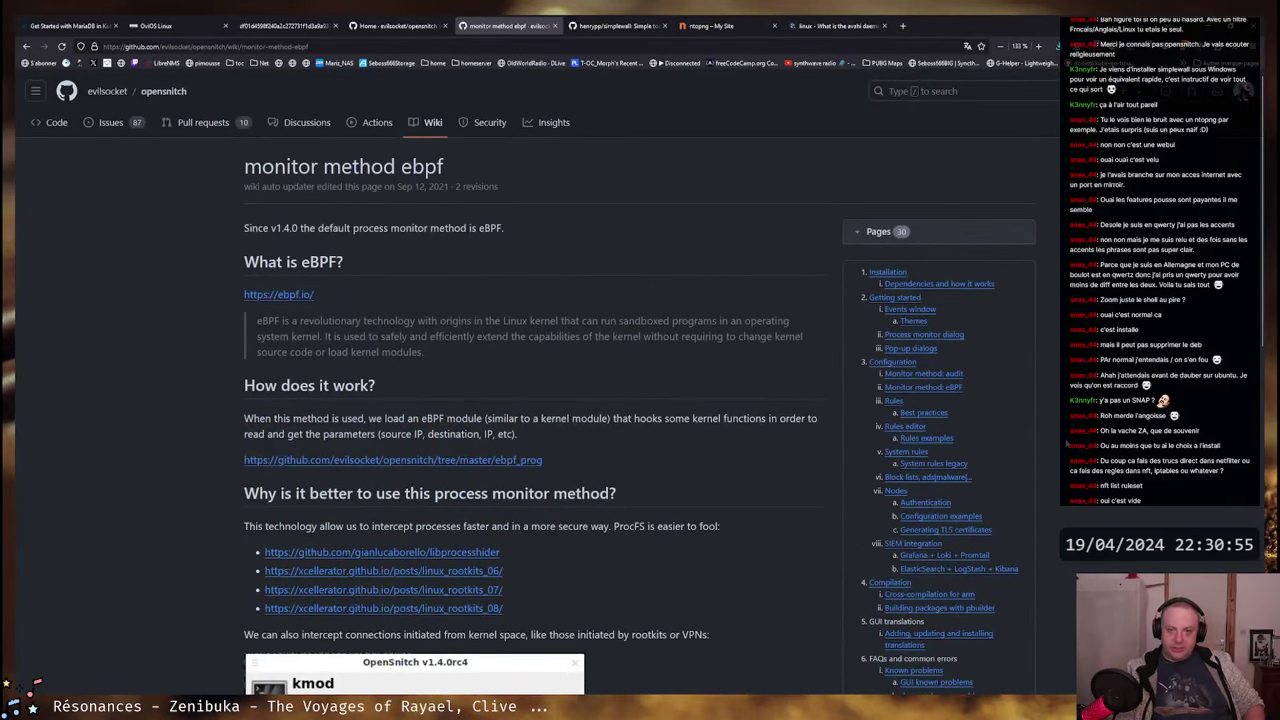
double_click(490, 228)
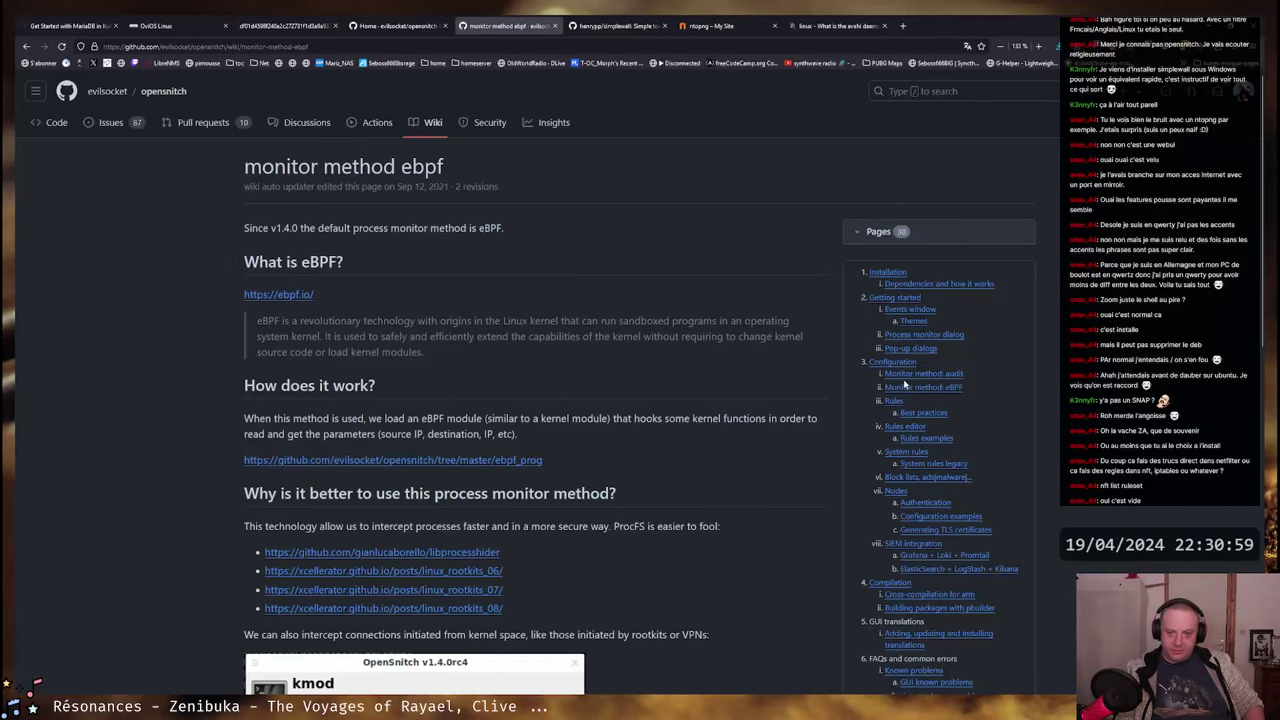
- Skim the Events window Themes wiki page, then return to the OpenSnitch VM window
left_click(913, 321)
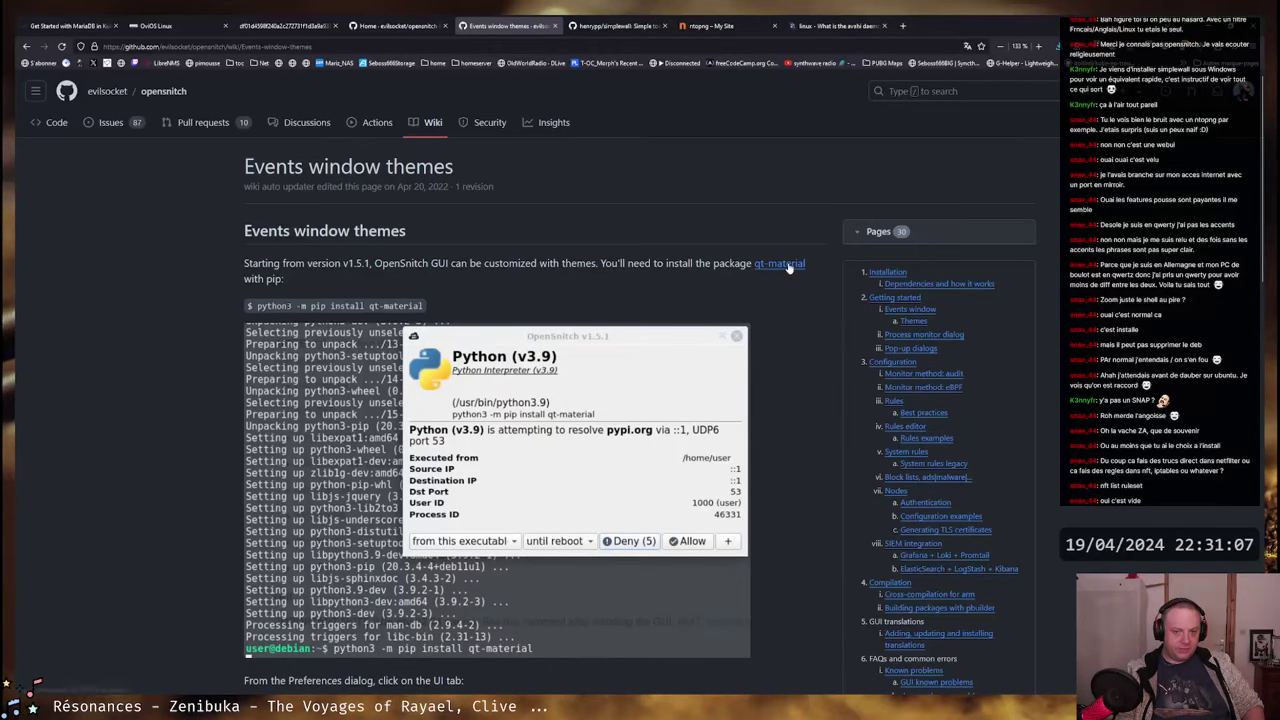
scroll(790, 300, "down", 4)
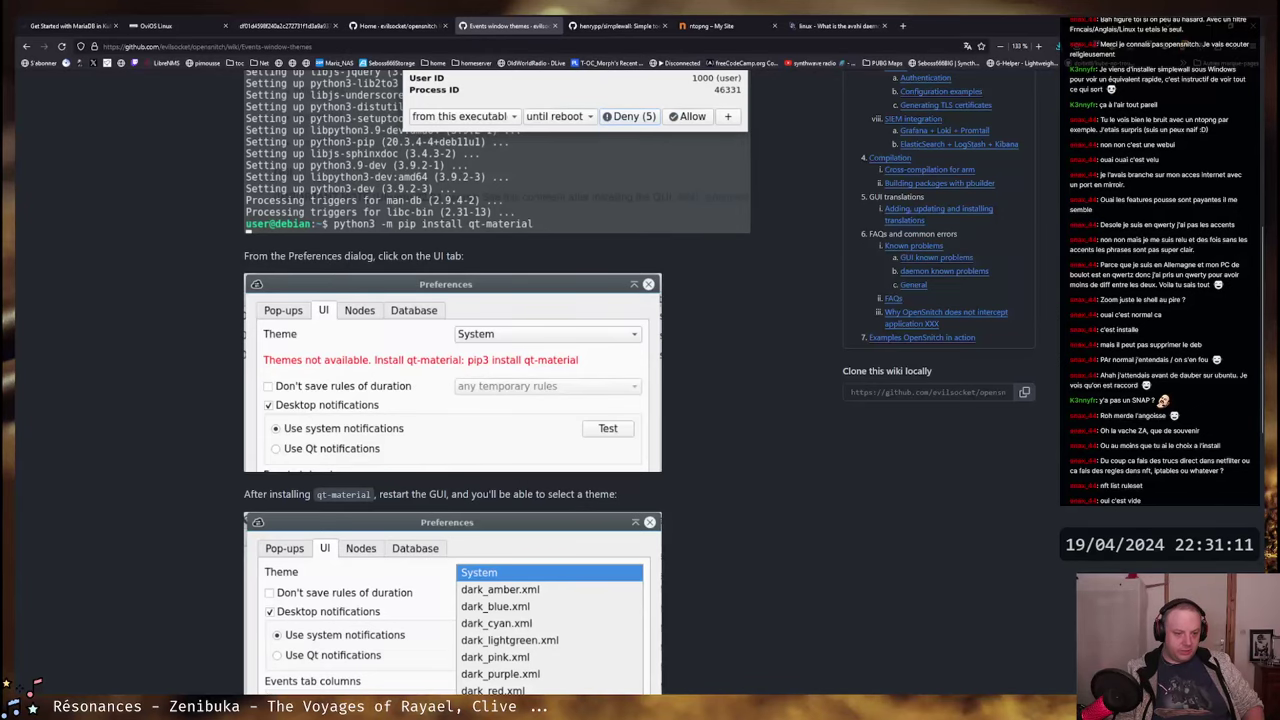
key("alt+Tab")
- In OpenSnitch Preferences > IU, apply the dark_blue.xml theme
left_click(303, 183)
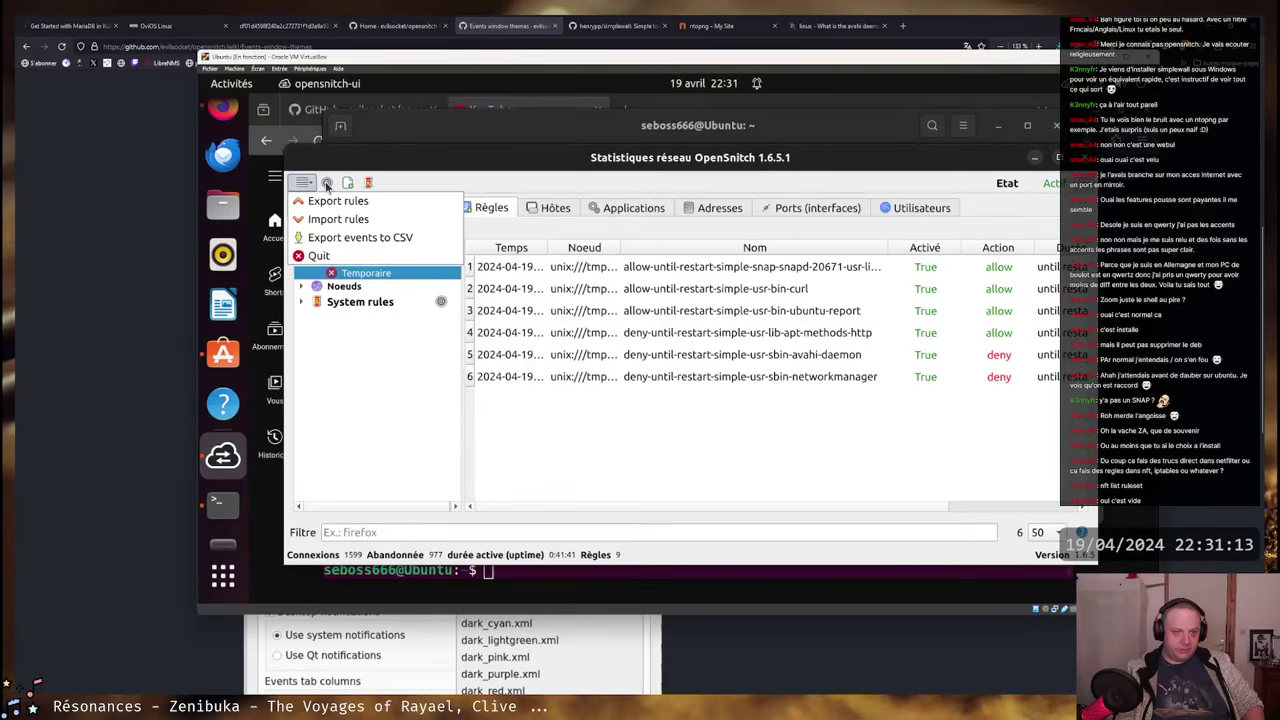
left_click(327, 183)
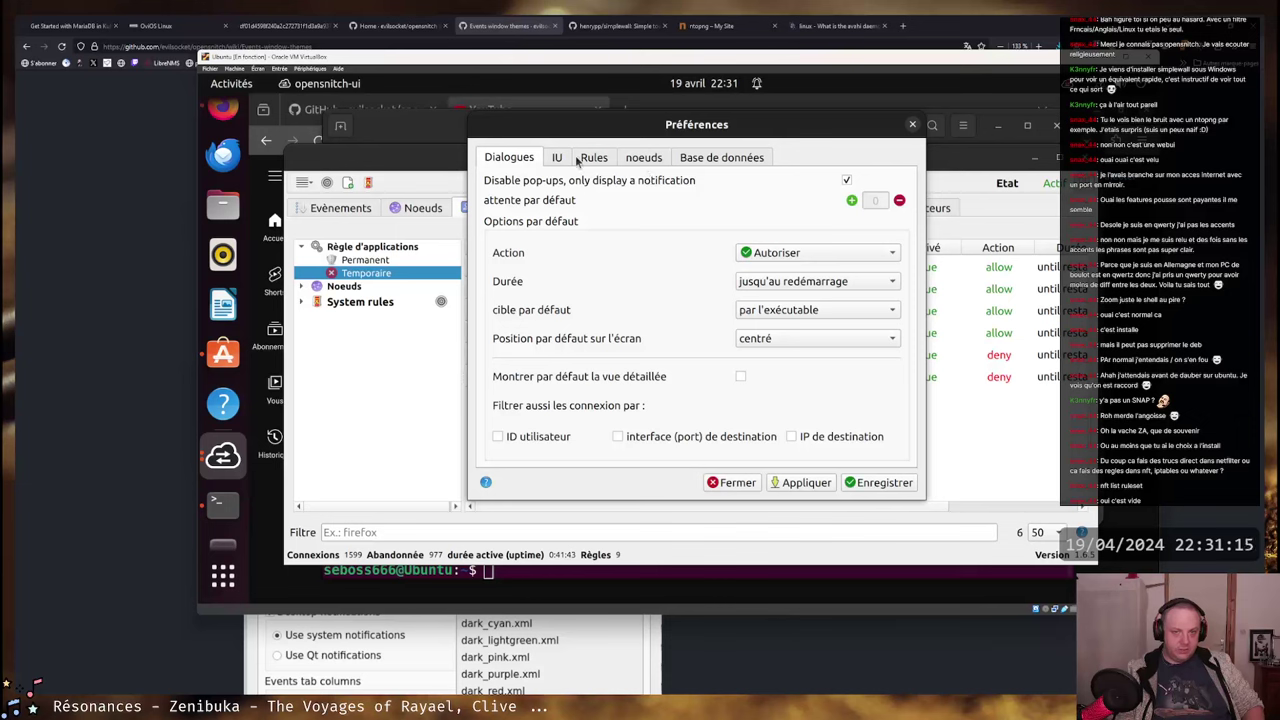
left_click(555, 158)
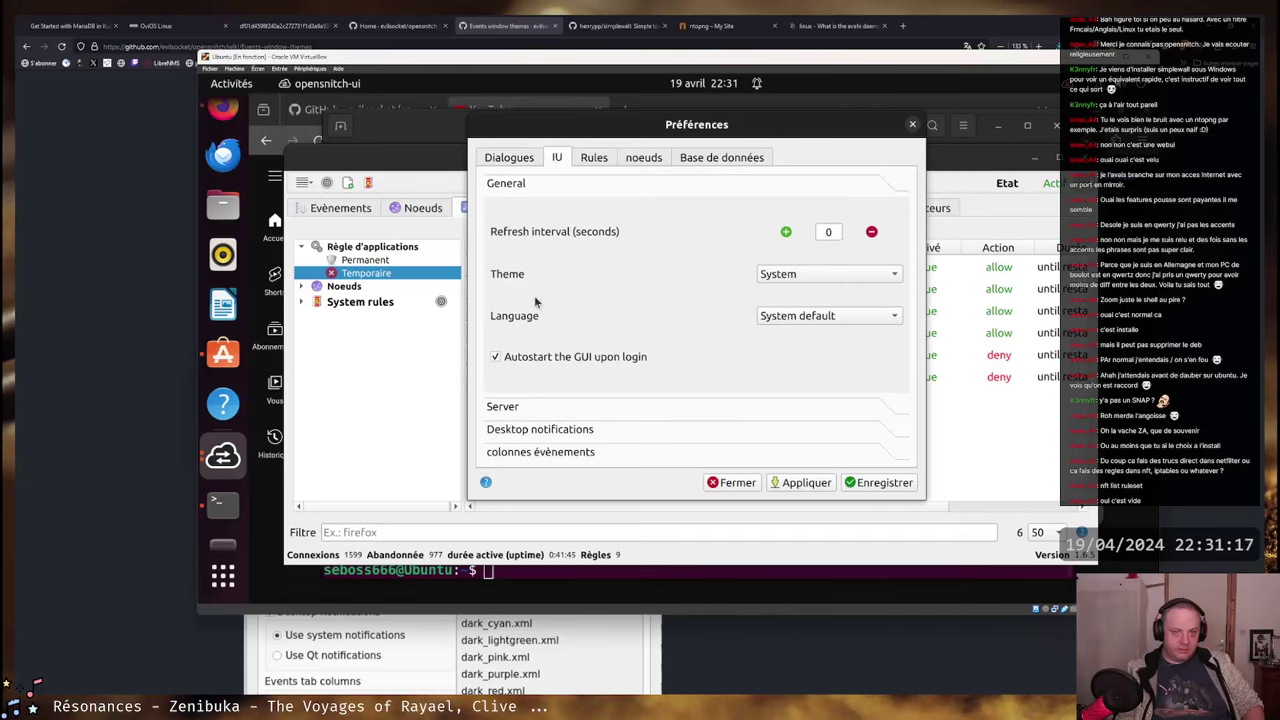
left_click(824, 280)
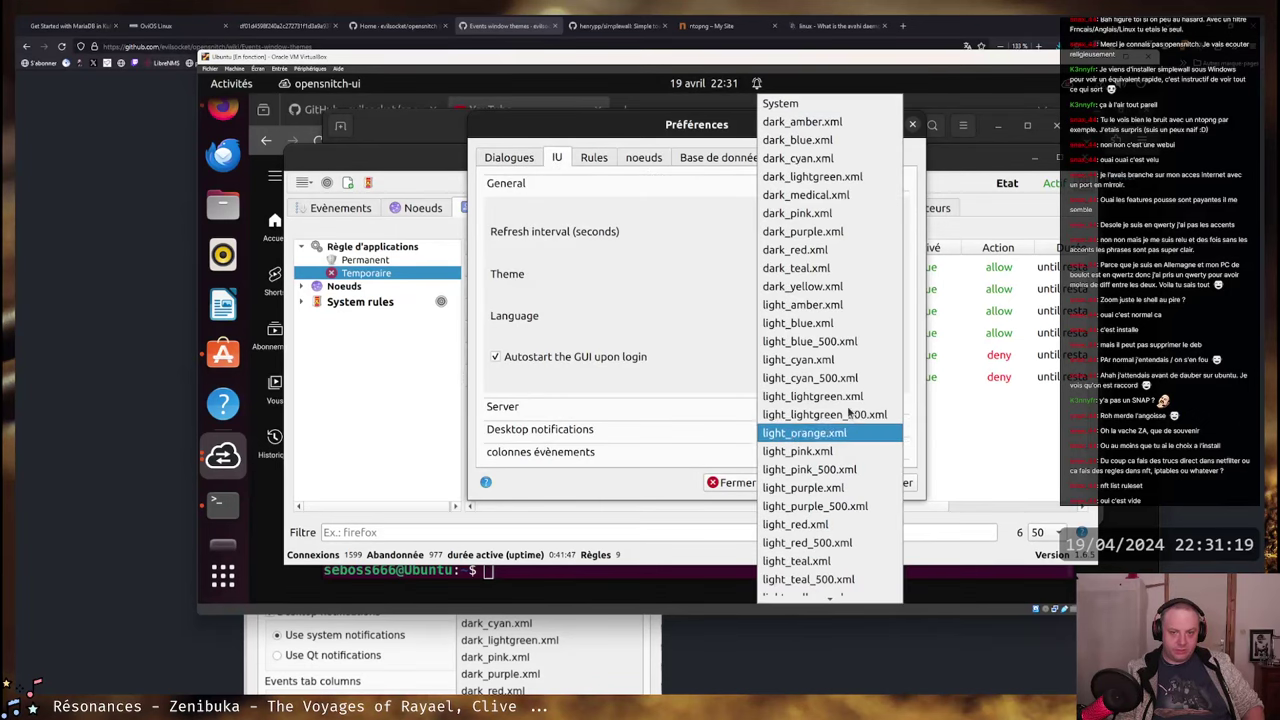
scroll(836, 378, "down", 1)
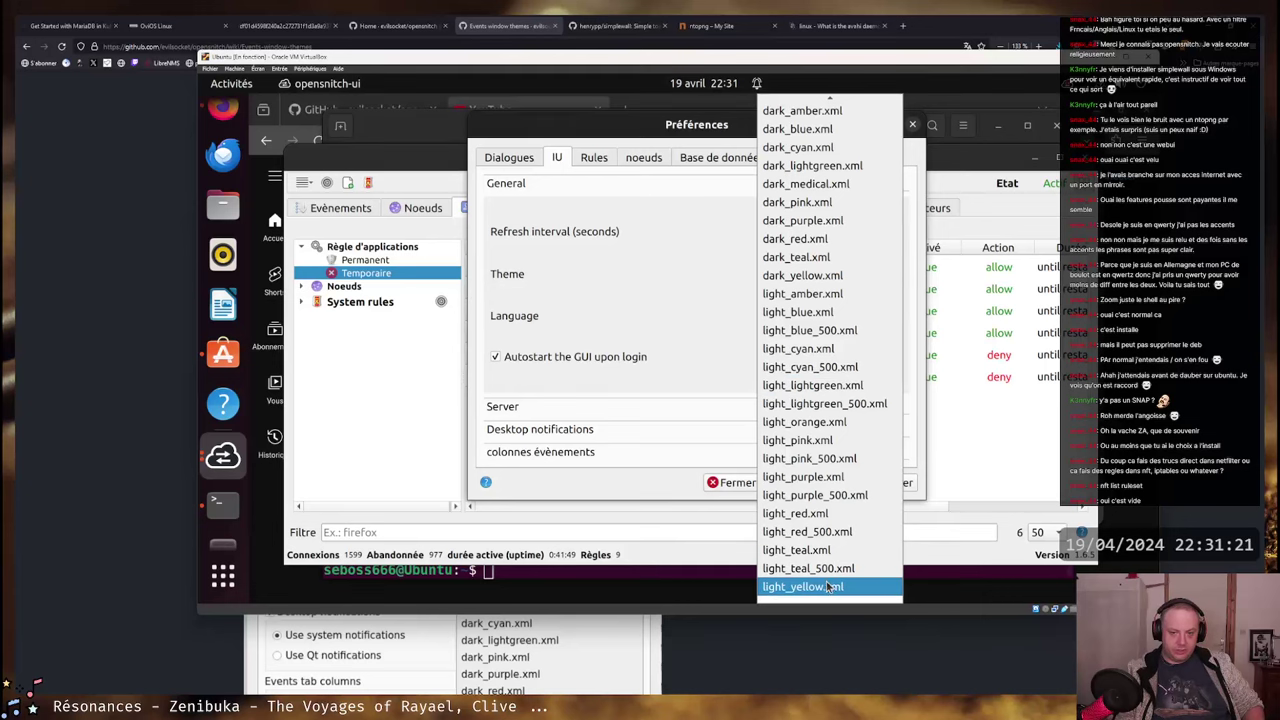
scroll(830, 455, "up", 1)
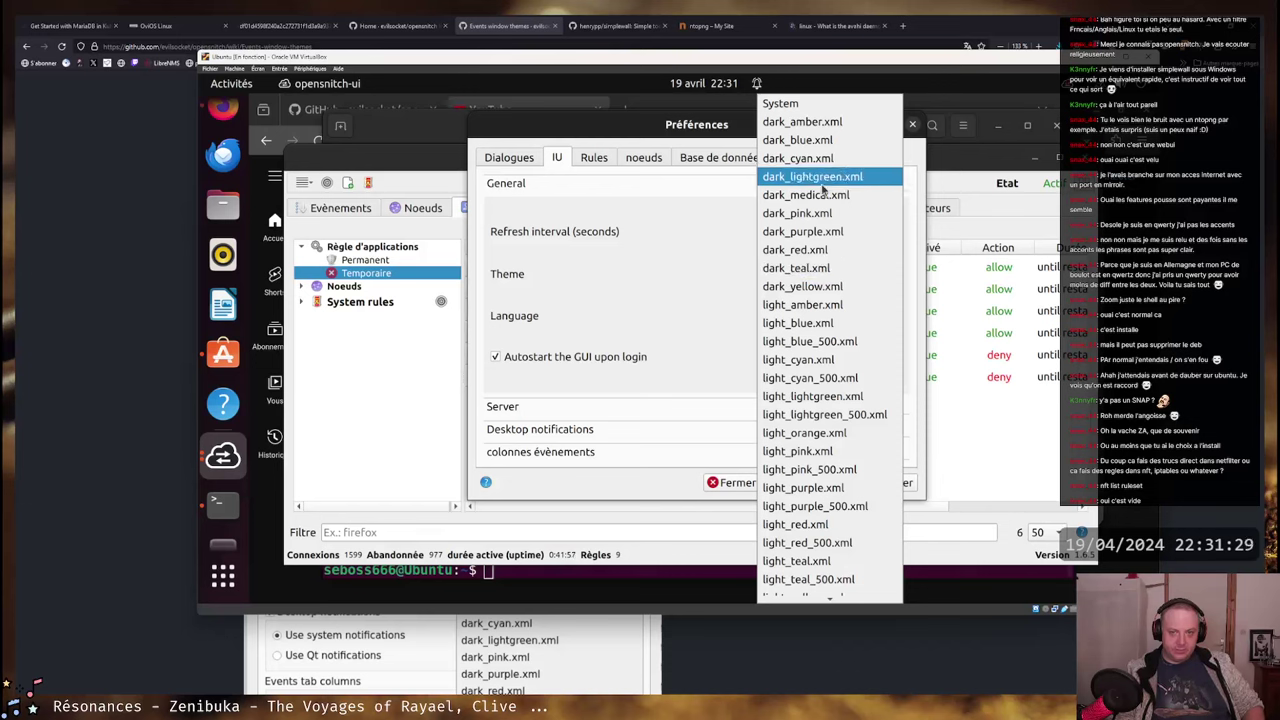
left_click(830, 141)
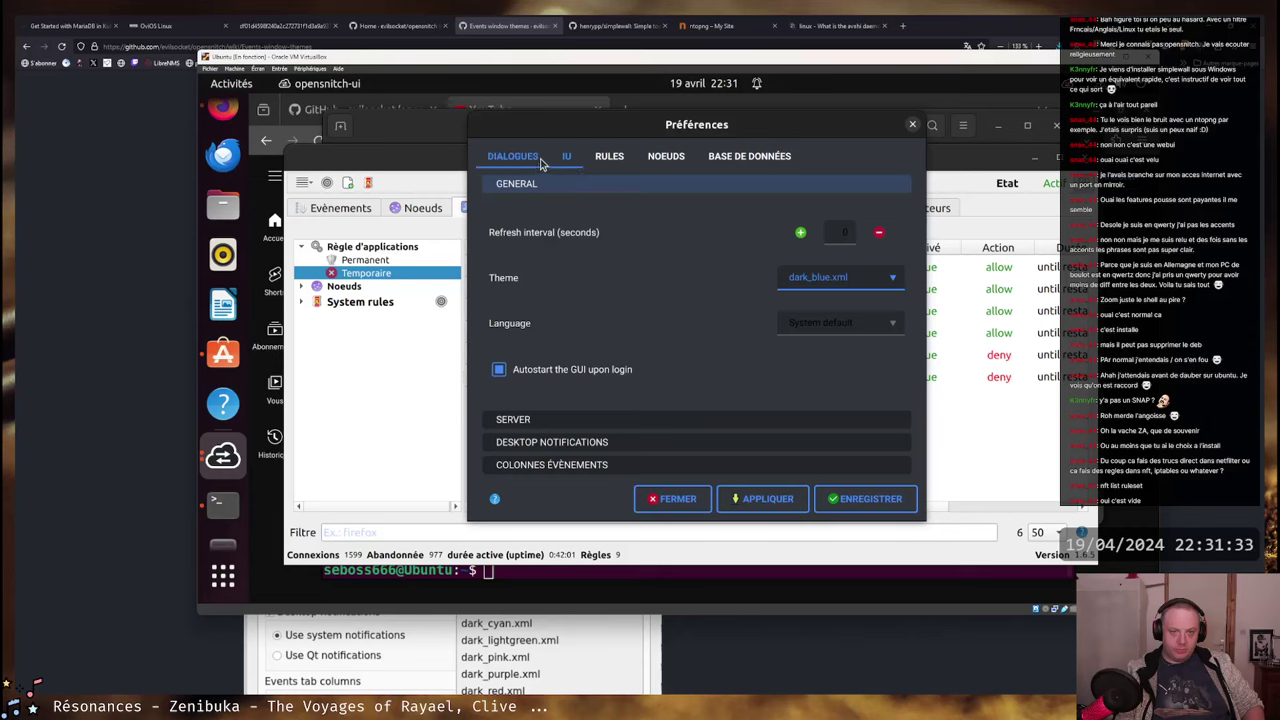
- Preview the dark_yellow, dark_pink and dark_lightgreen themes, then settle back on dark_blue.xml
left_click(865, 279)
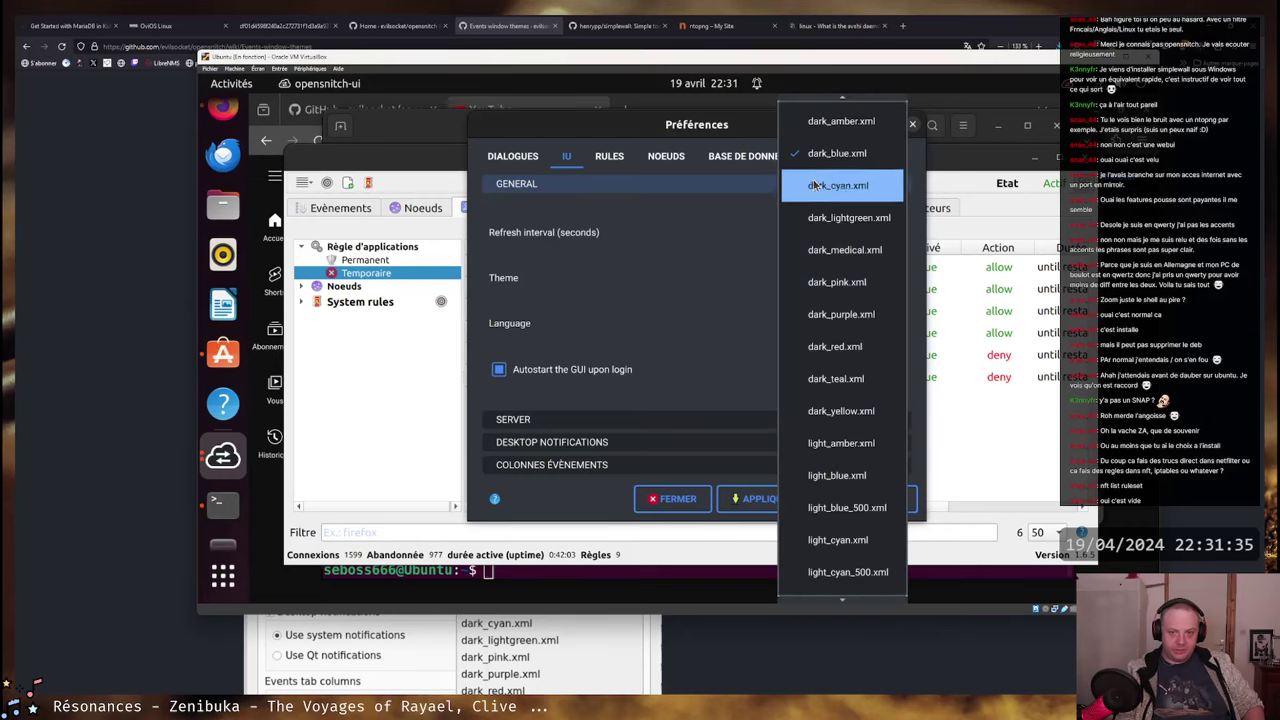
left_click(841, 411)
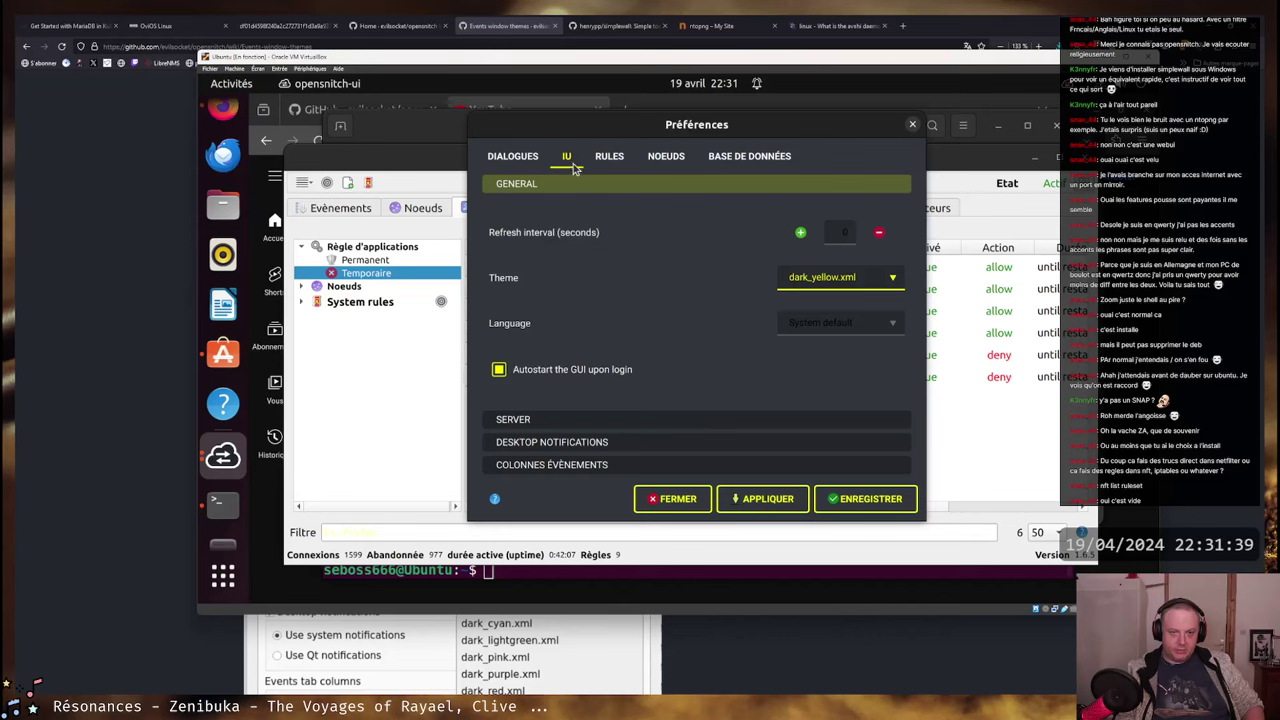
left_click(820, 278)
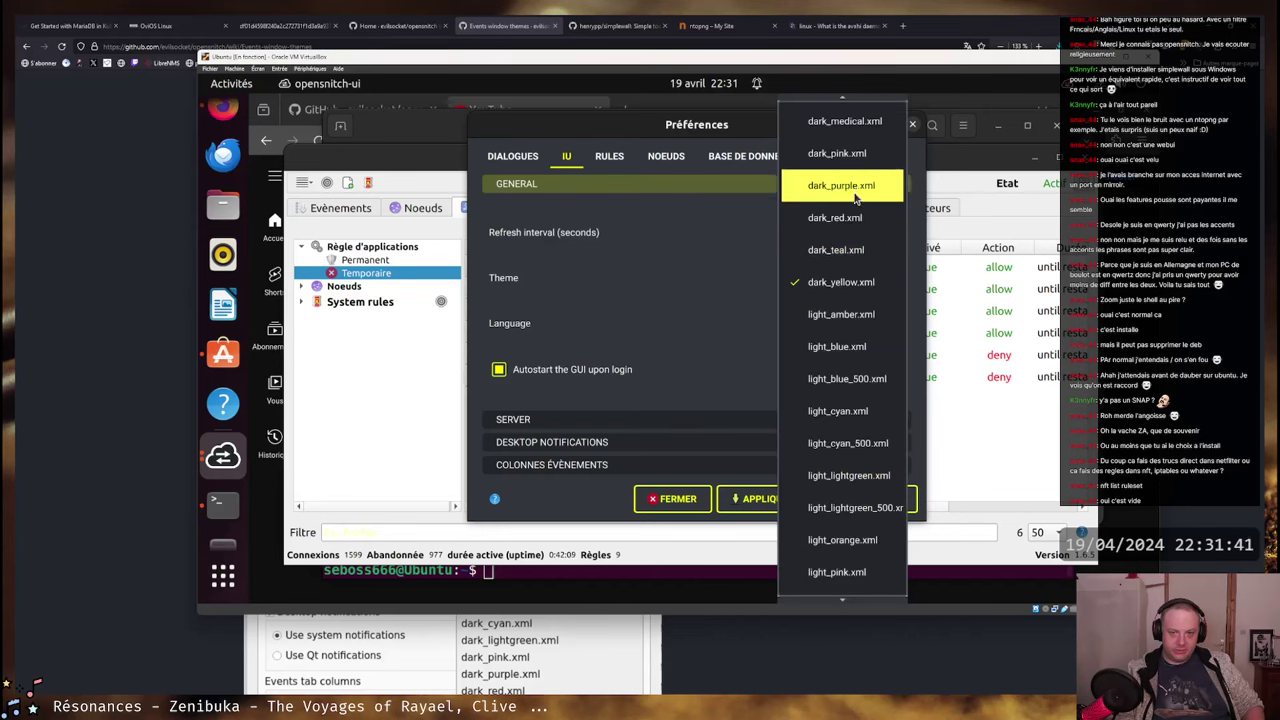
scroll(850, 185, "up", 2)
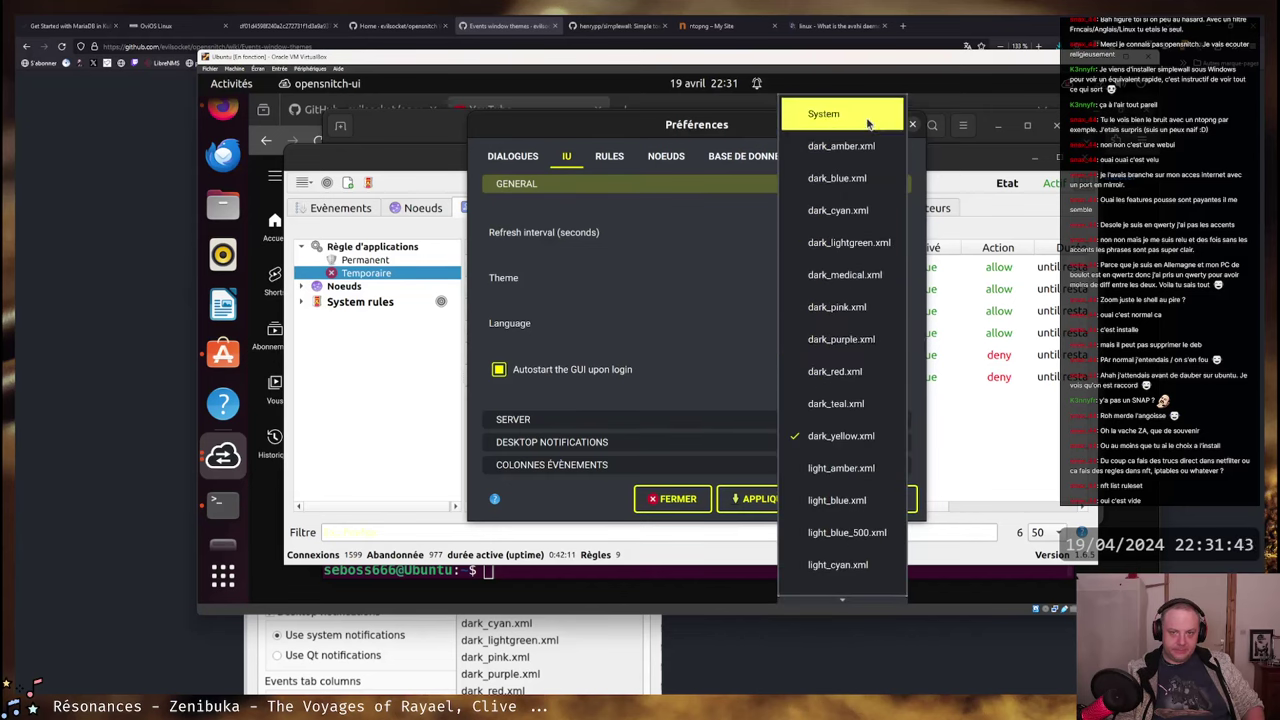
left_click(840, 311)
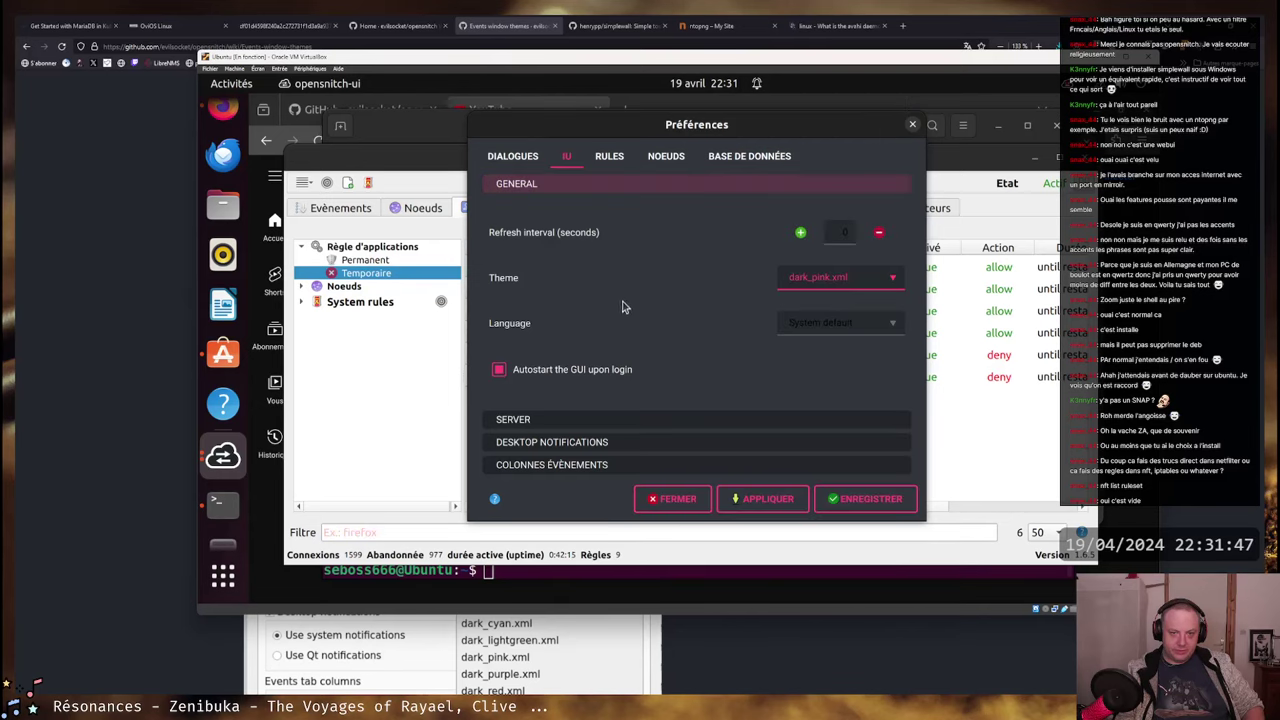
left_click(835, 285)
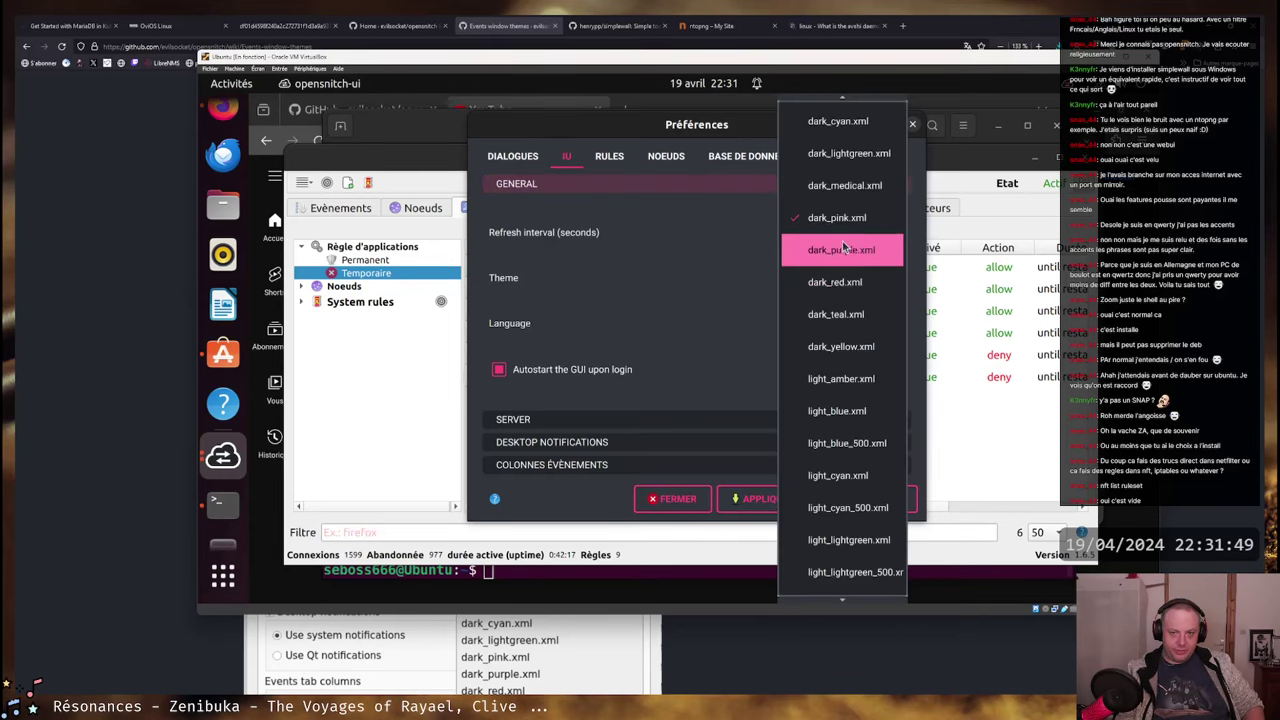
left_click(831, 163)
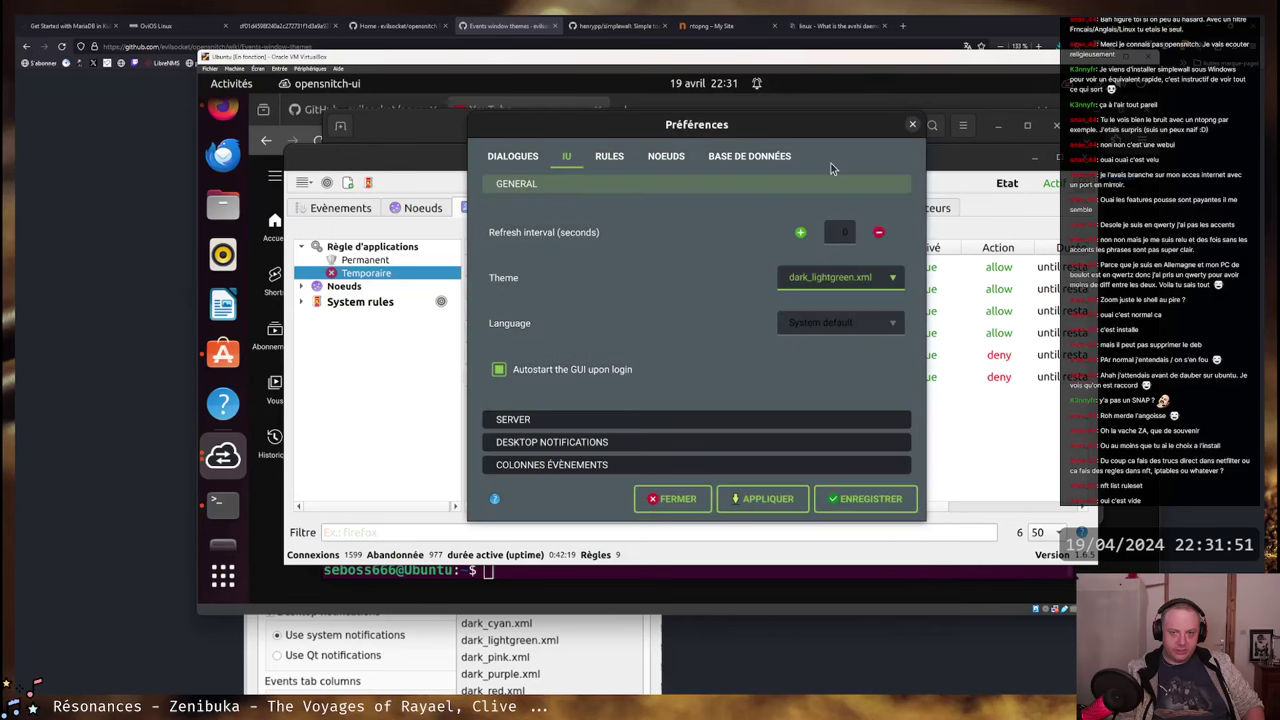
left_click(847, 282)
left_click(850, 122)
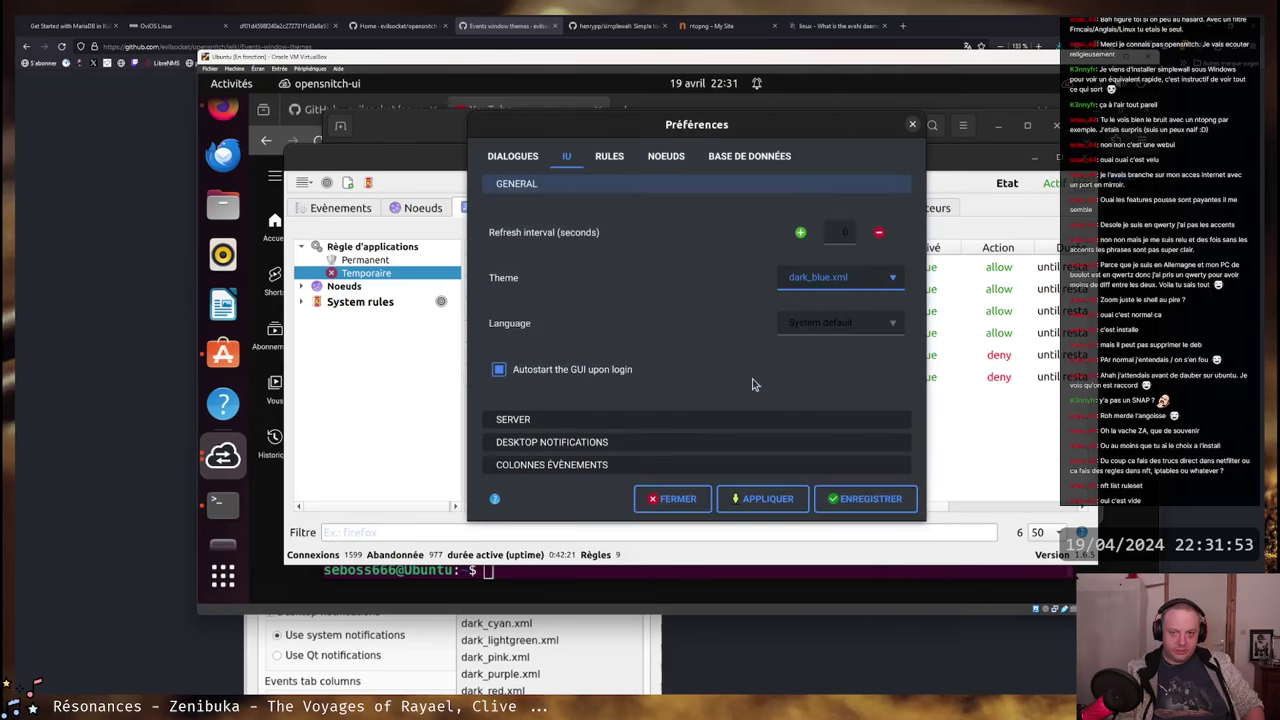
- Set the interface language to Français and save, acknowledging the restart notice
left_click(856, 325)
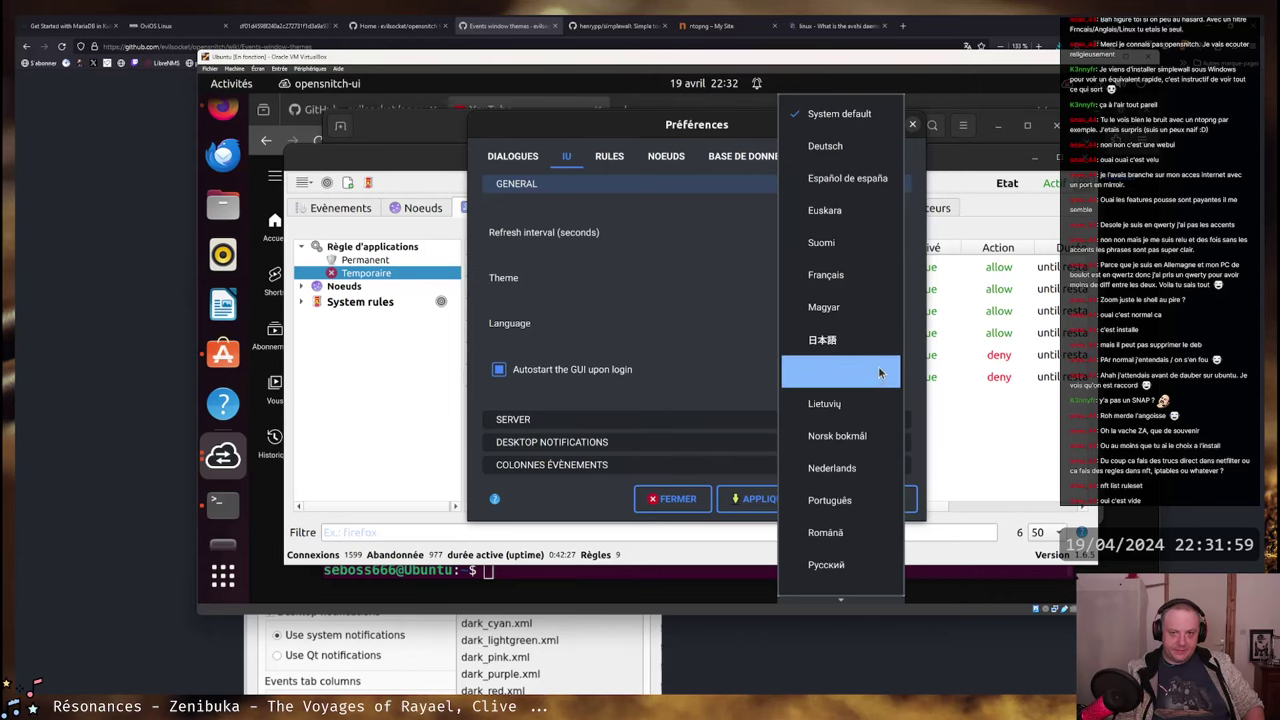
left_click(853, 276)
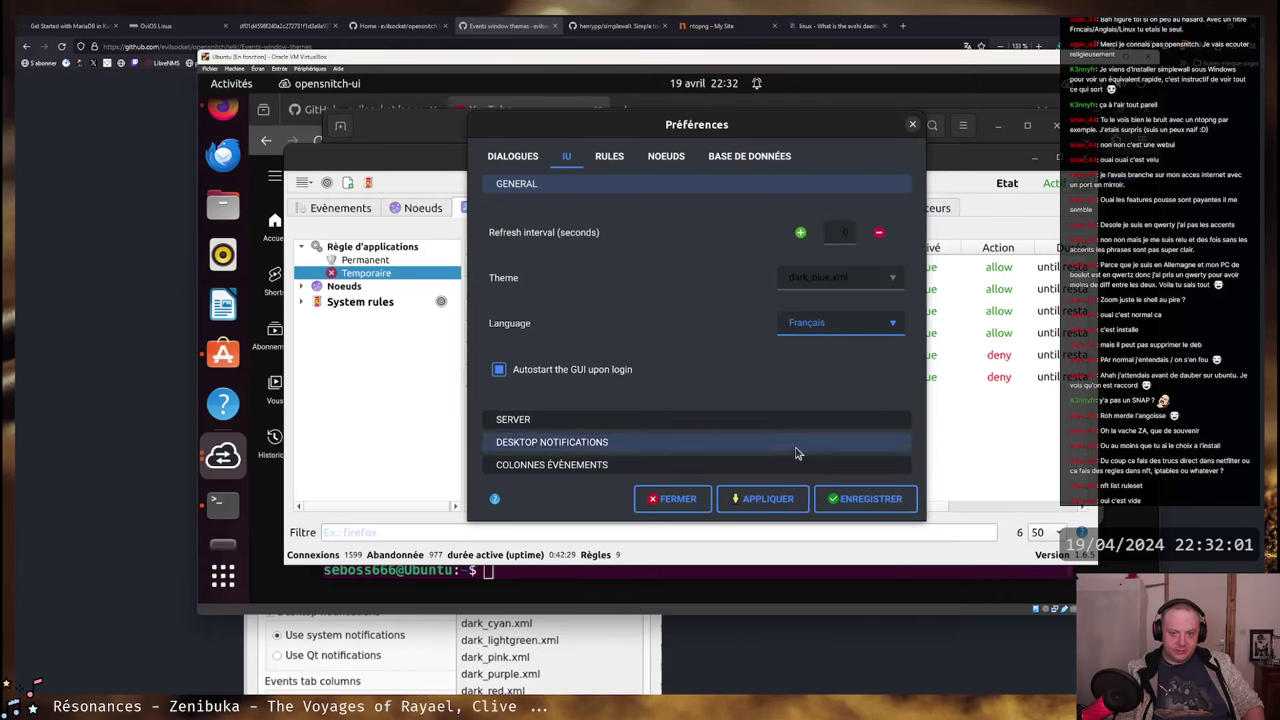
left_click(870, 505)
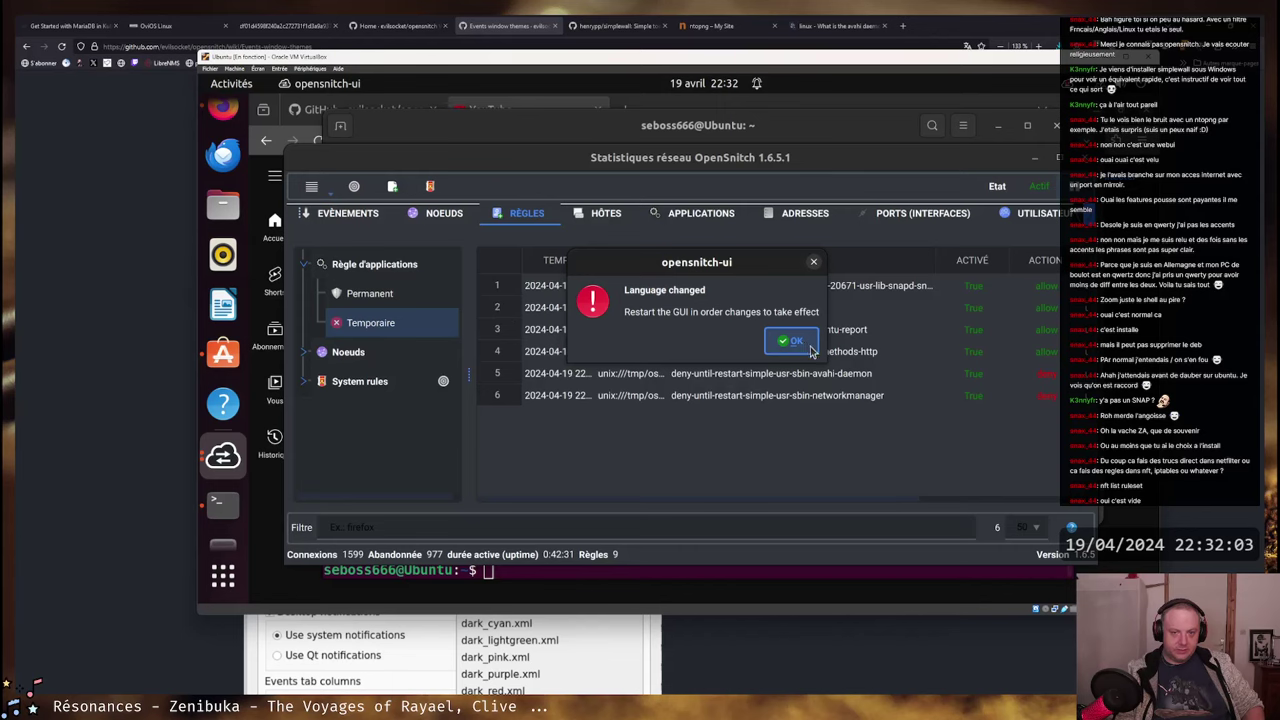
left_click(795, 343)
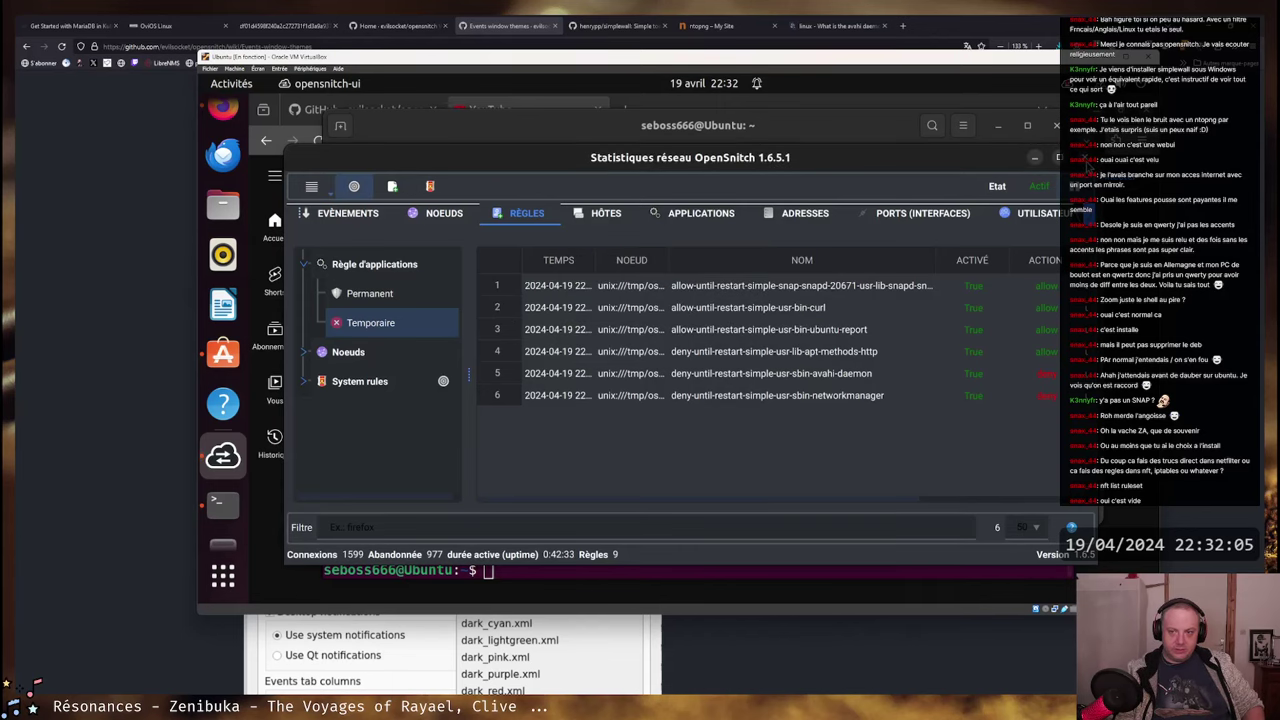
- Quit the OpenSnitch GUI, relaunch it via 'opensnitch' search, and reopen the statistics window
left_click(1057, 157)
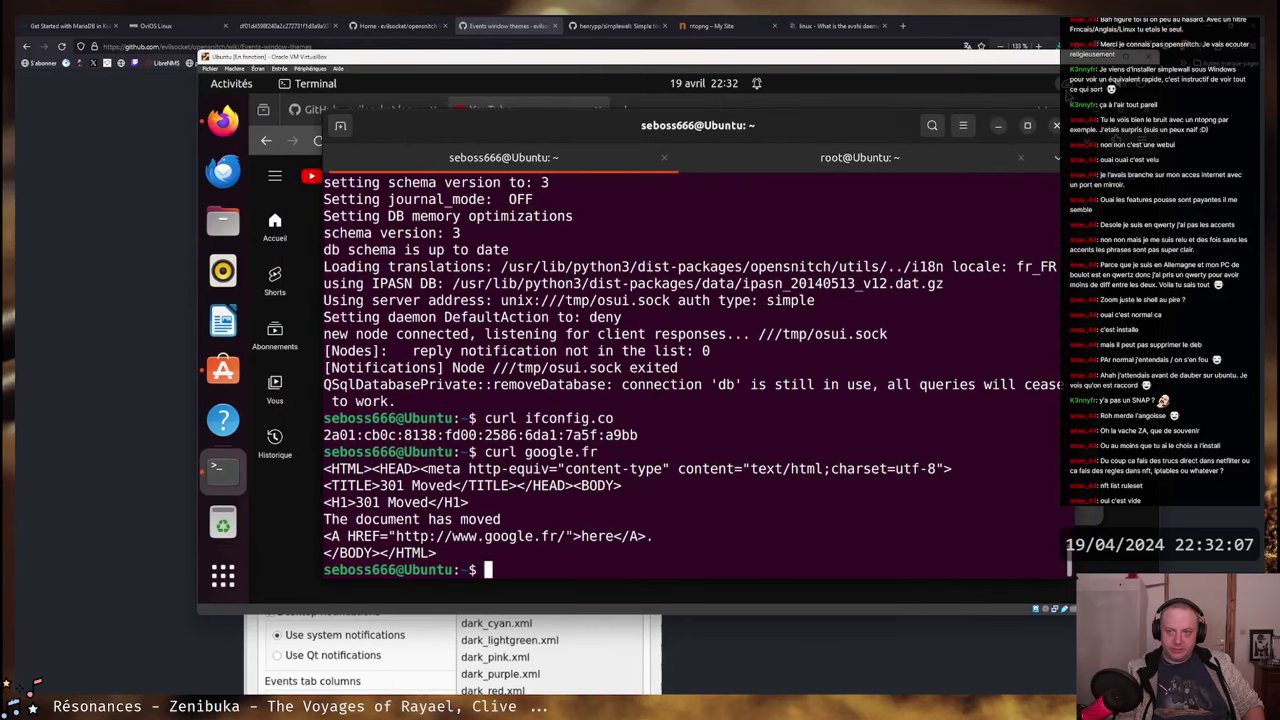
left_click(1045, 83)
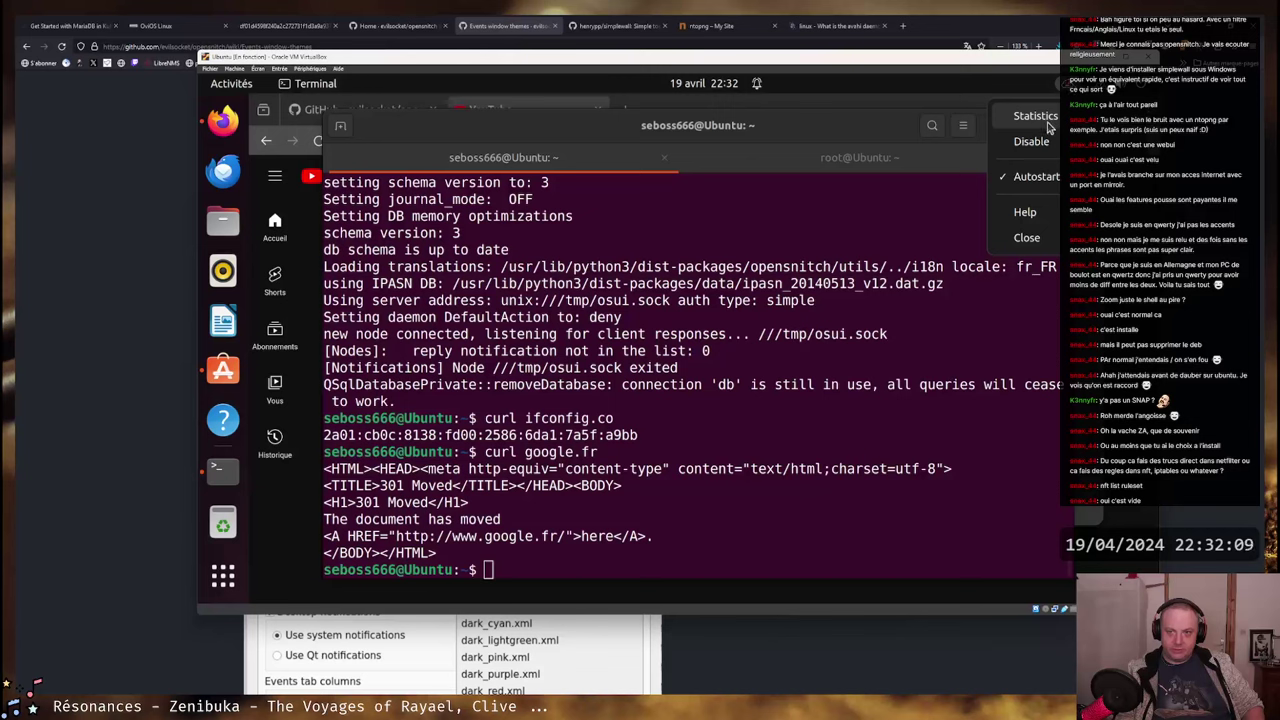
left_click(1060, 239)
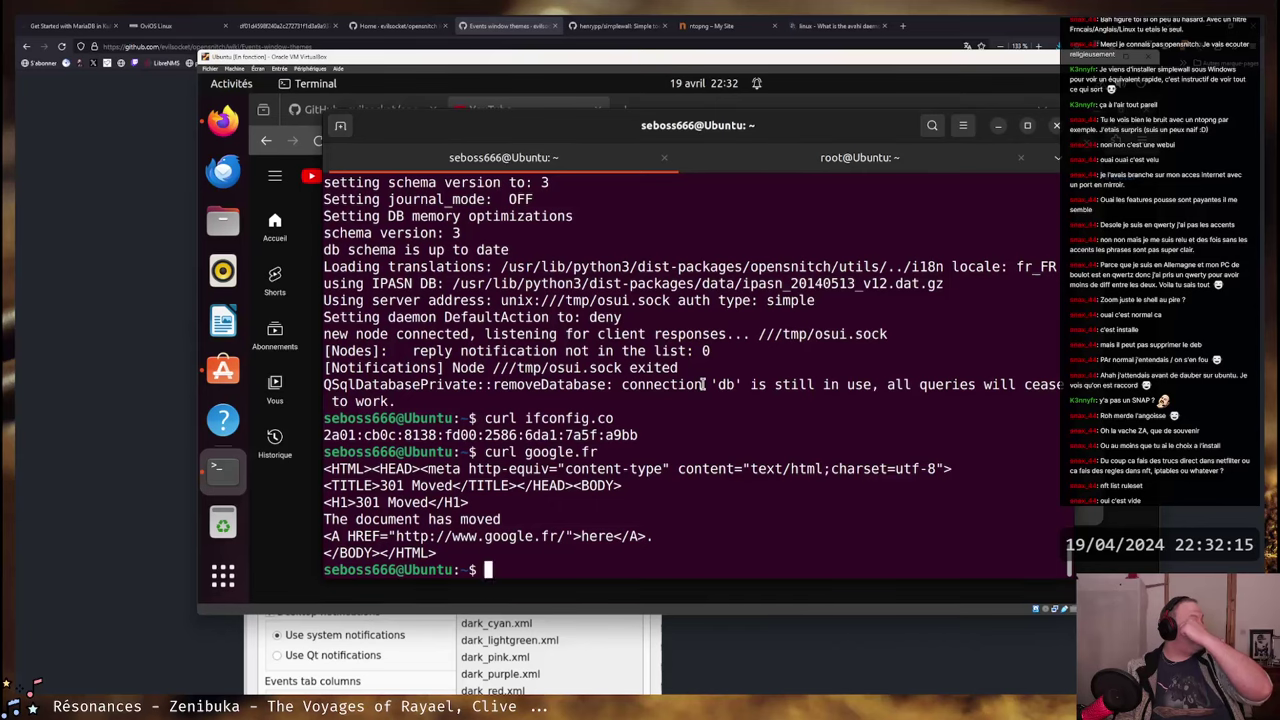
key("super")
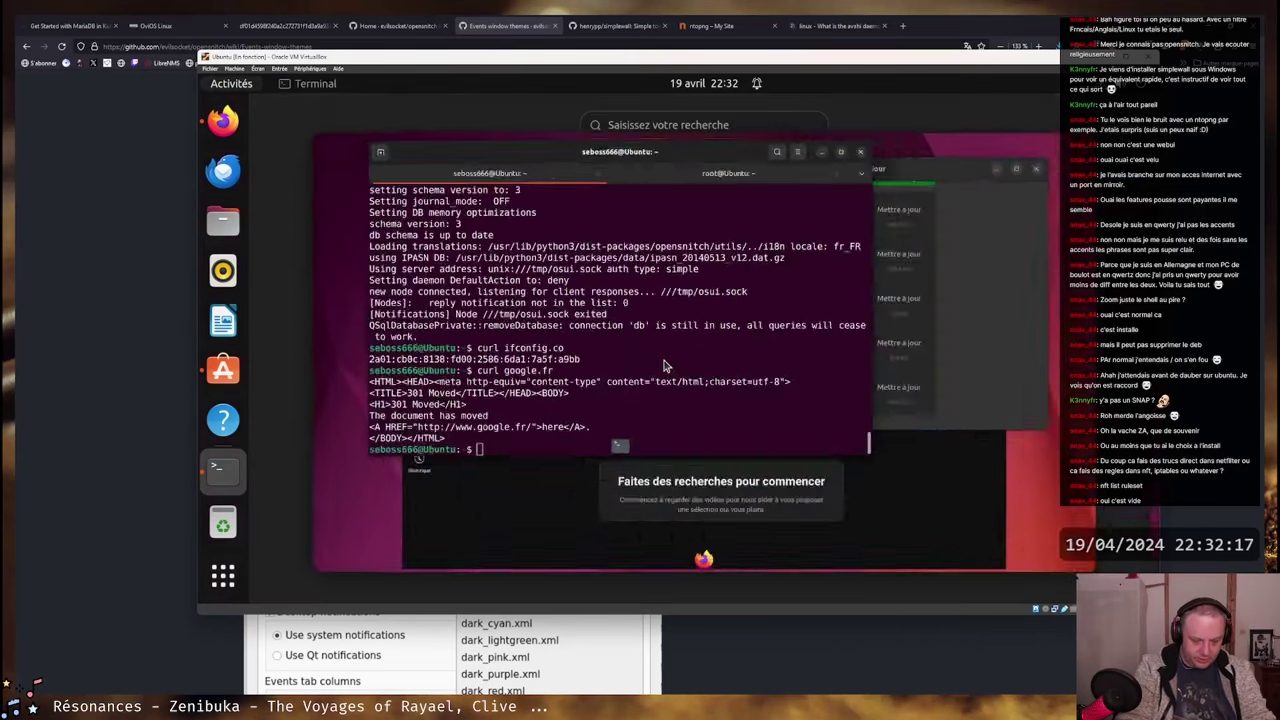
type("opensnitch")
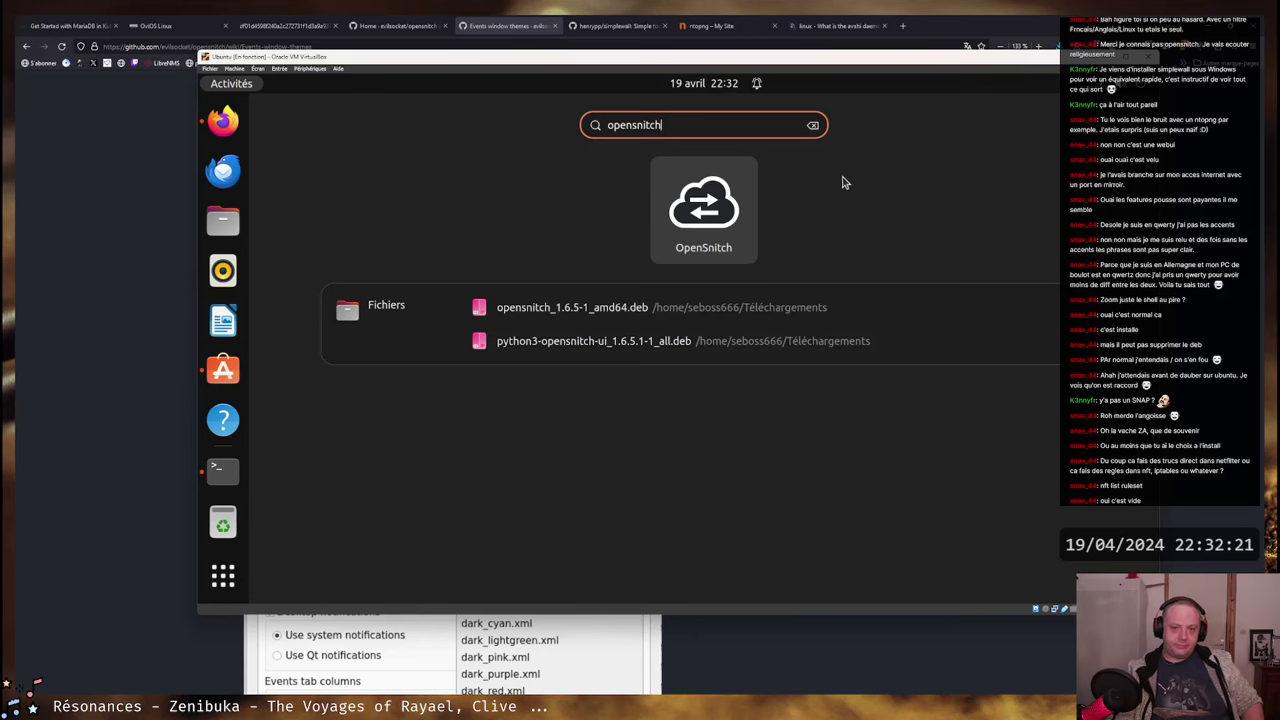
key("Return")
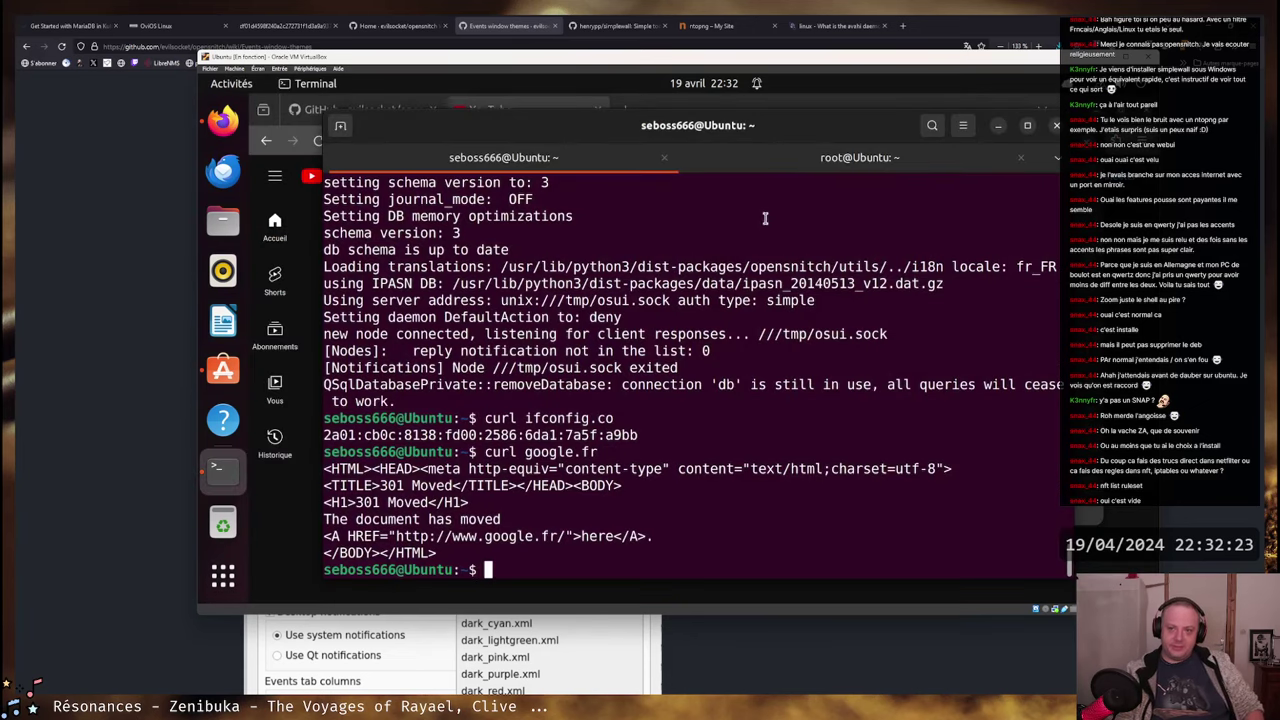
left_click(1068, 92)
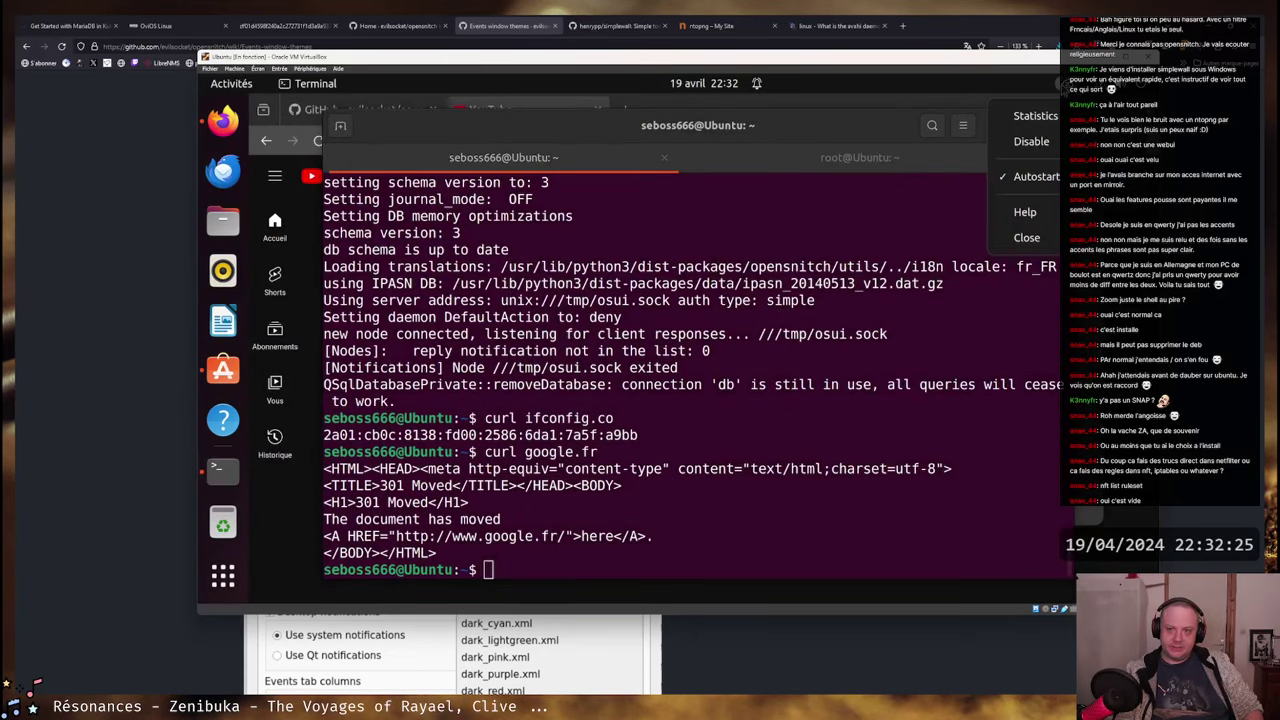
left_click(1020, 112)
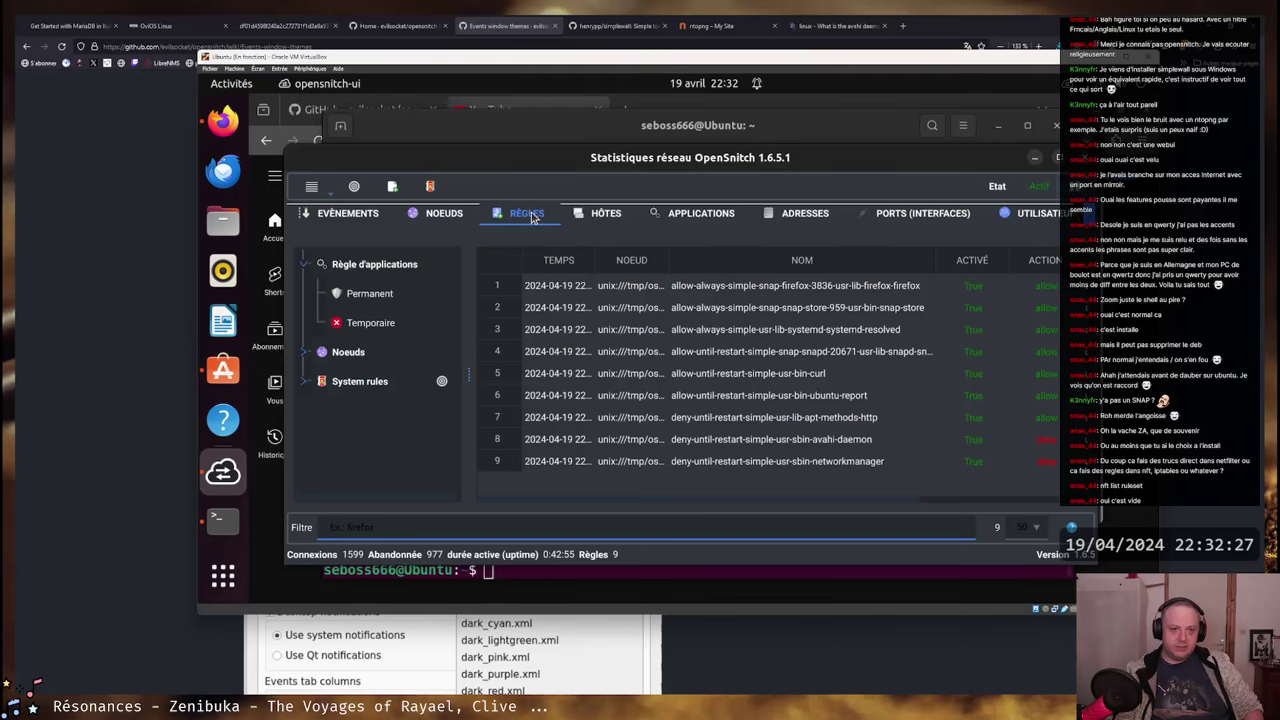
- Compare the applications and rules views, then filter the rules to temporary ones
left_click(700, 213)
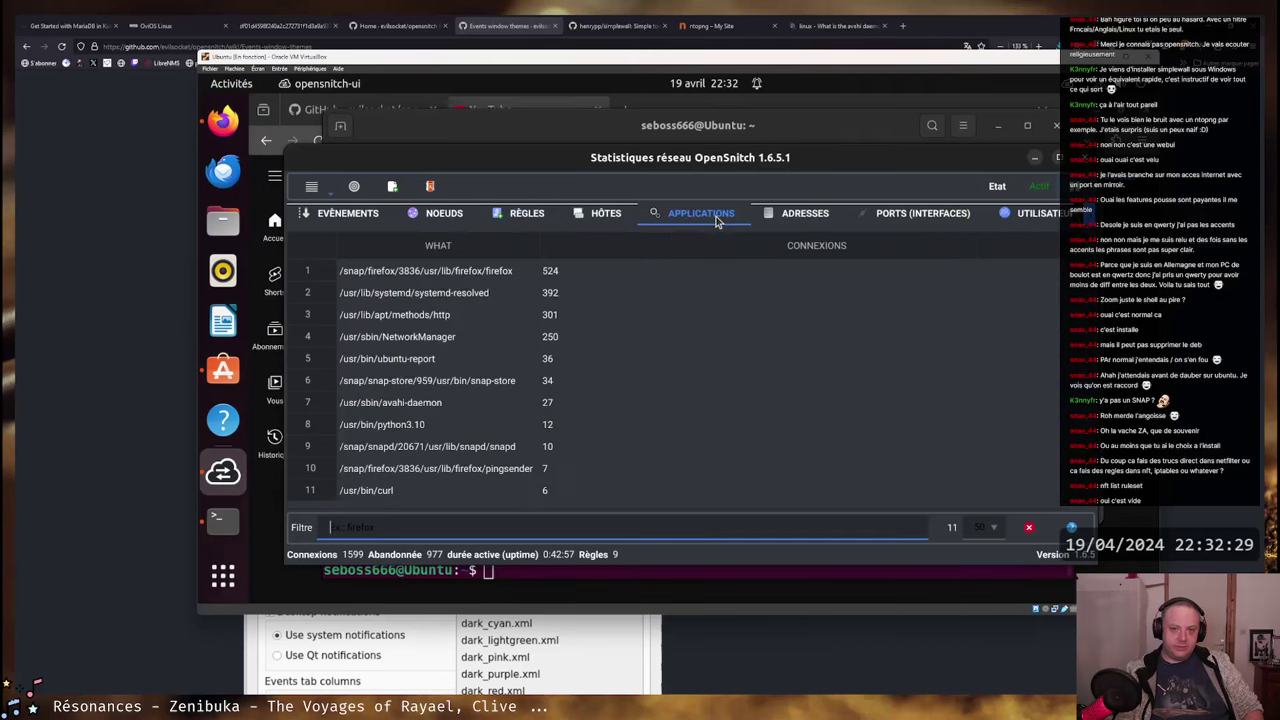
left_click(524, 213)
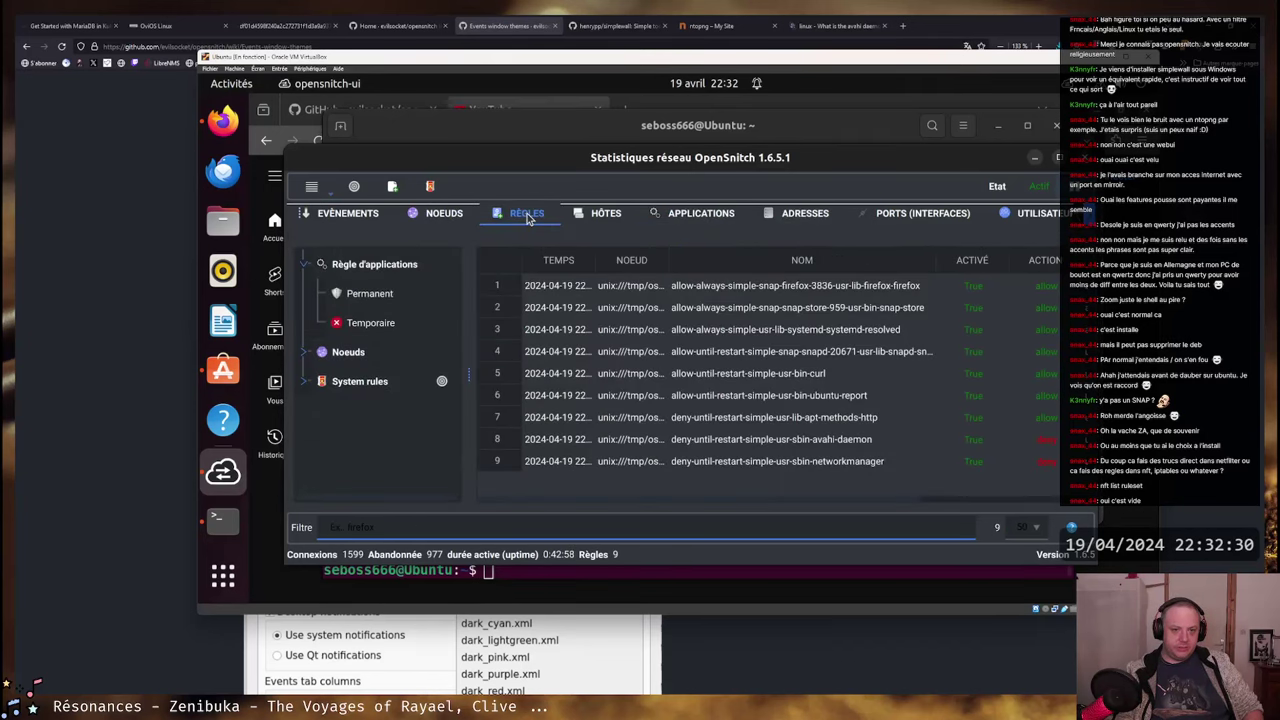
left_click(687, 220)
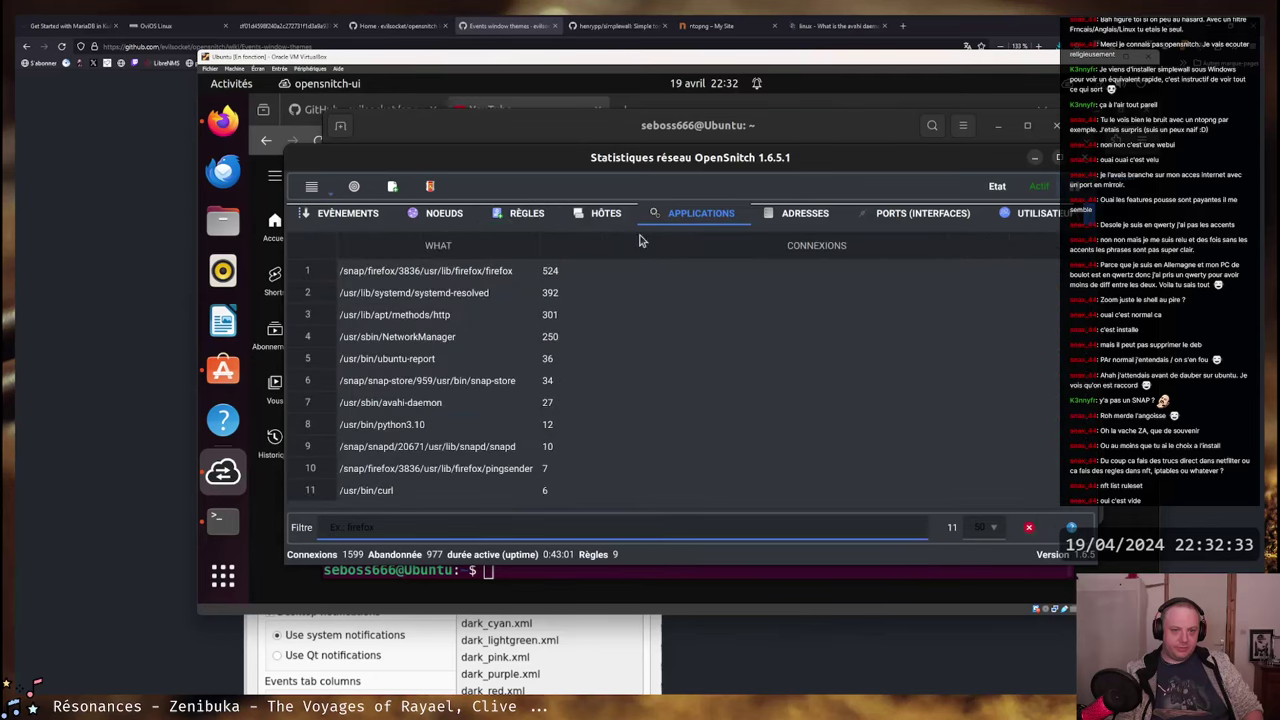
left_click(526, 213)
left_click(366, 321)
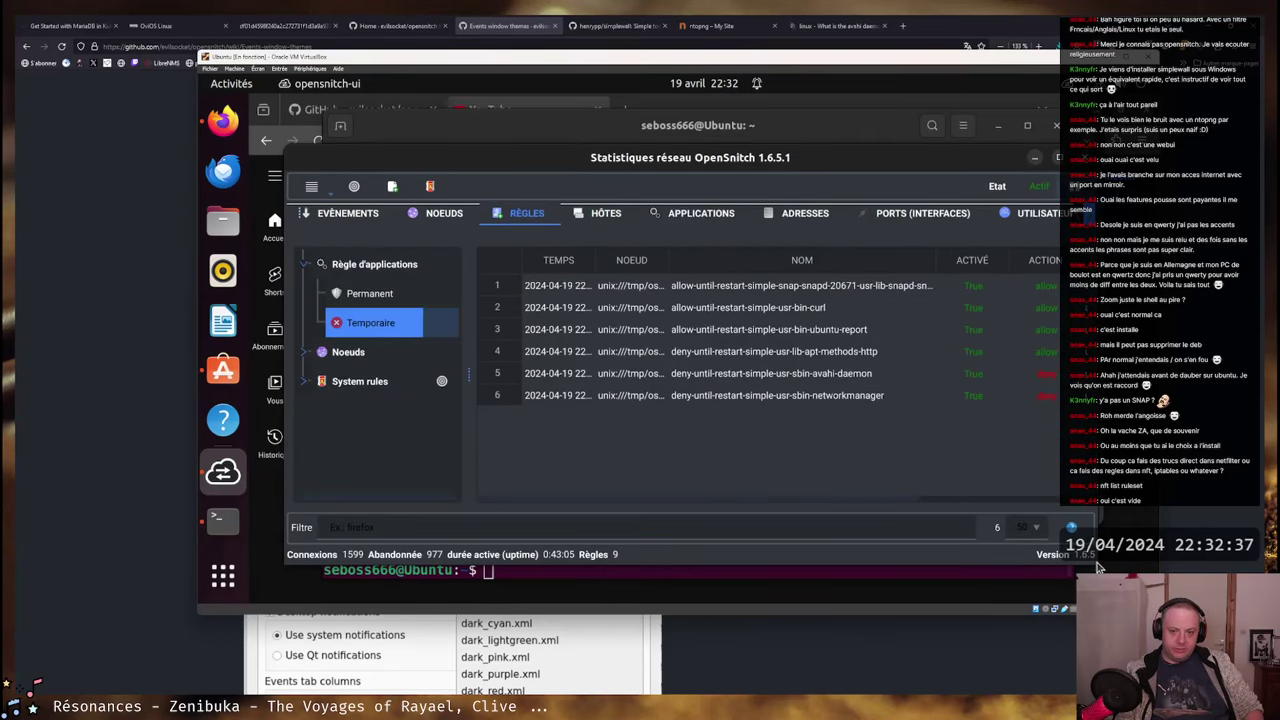
- Enlarge the OpenSnitch window, show the ÉVÈNEMENTS list, and bring up the system network menu
left_click_drag(1071, 527, 1114, 554)
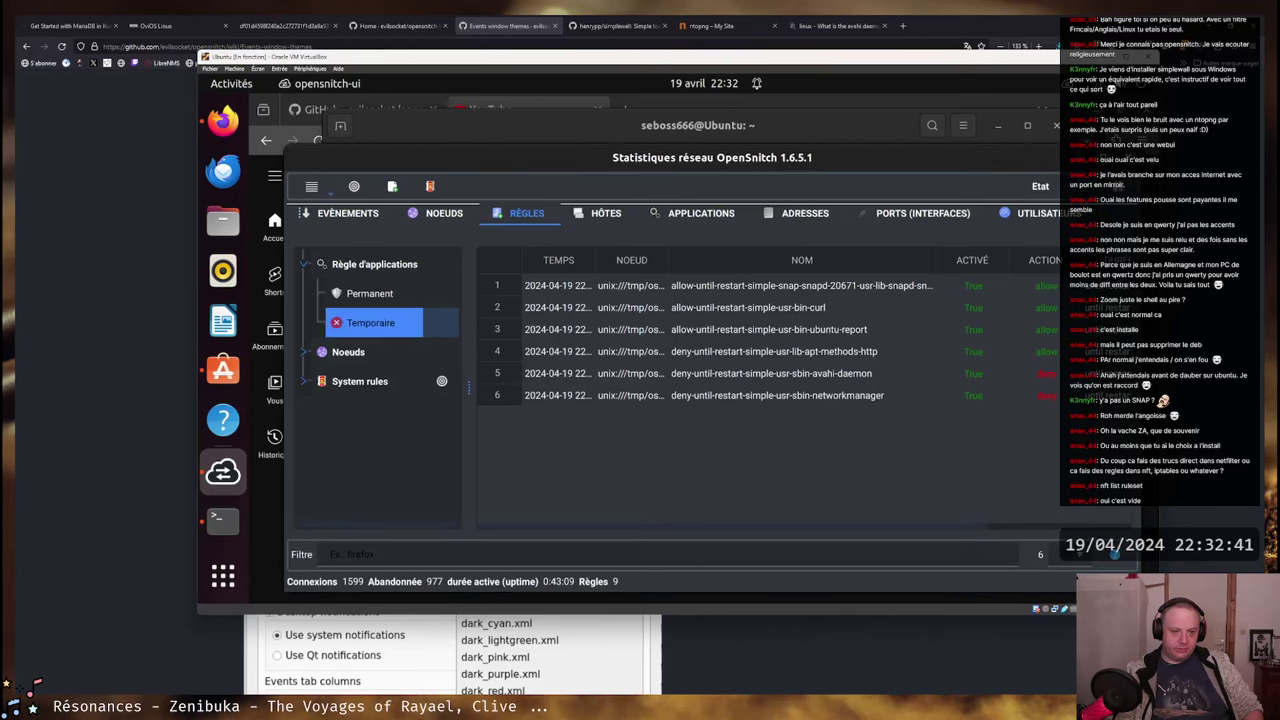
left_click_drag(286, 146, 256, 101)
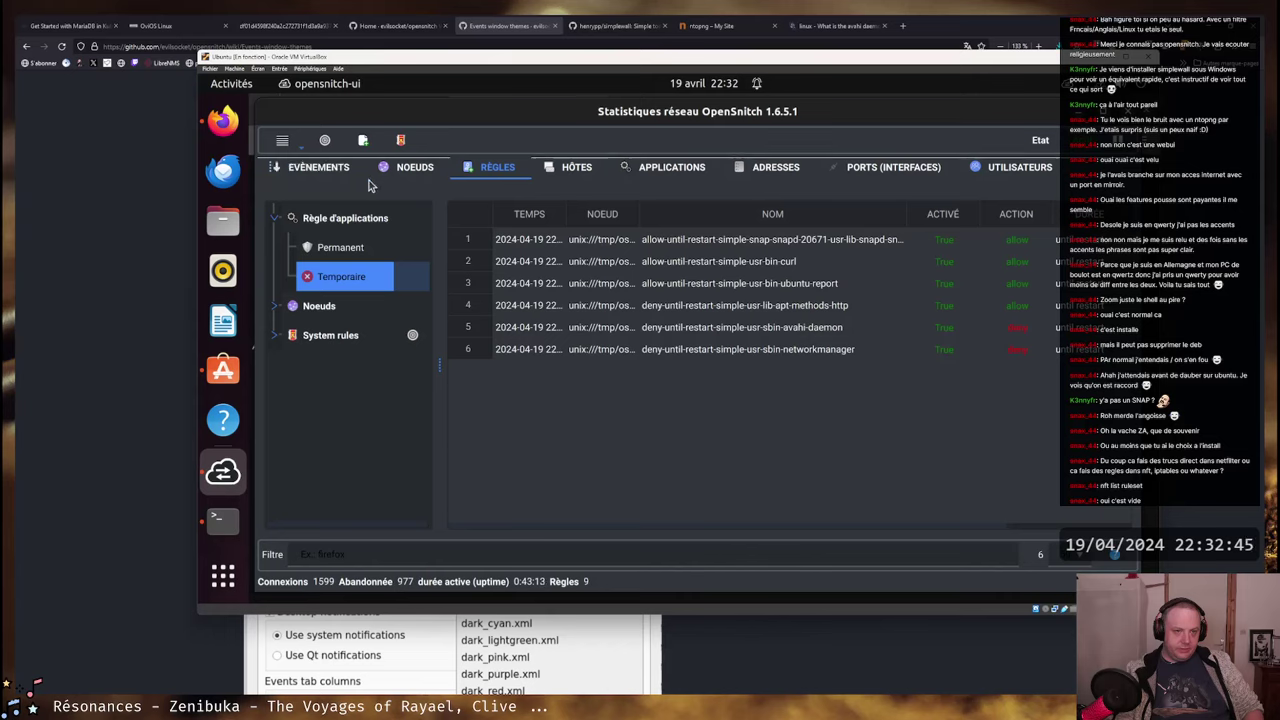
left_click(316, 167)
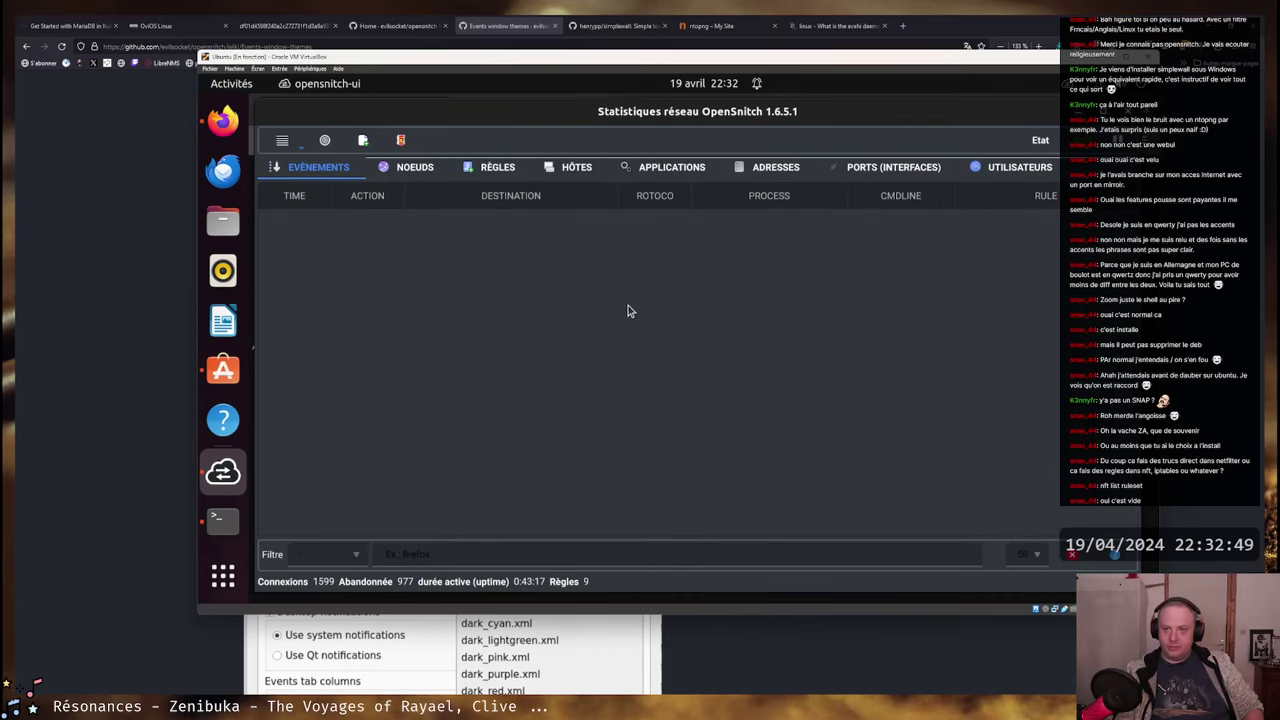
left_click(1100, 83)
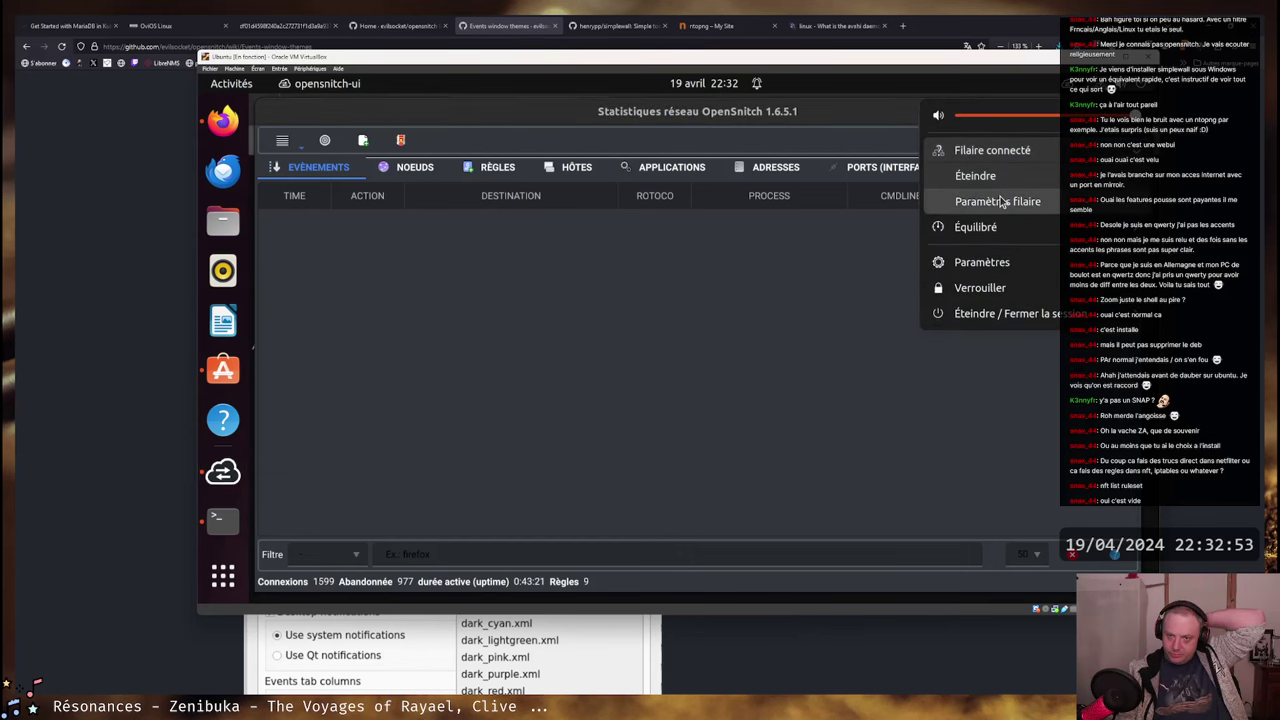
- Open the wired network settings and the Filaire connection's details
left_click(1000, 198)
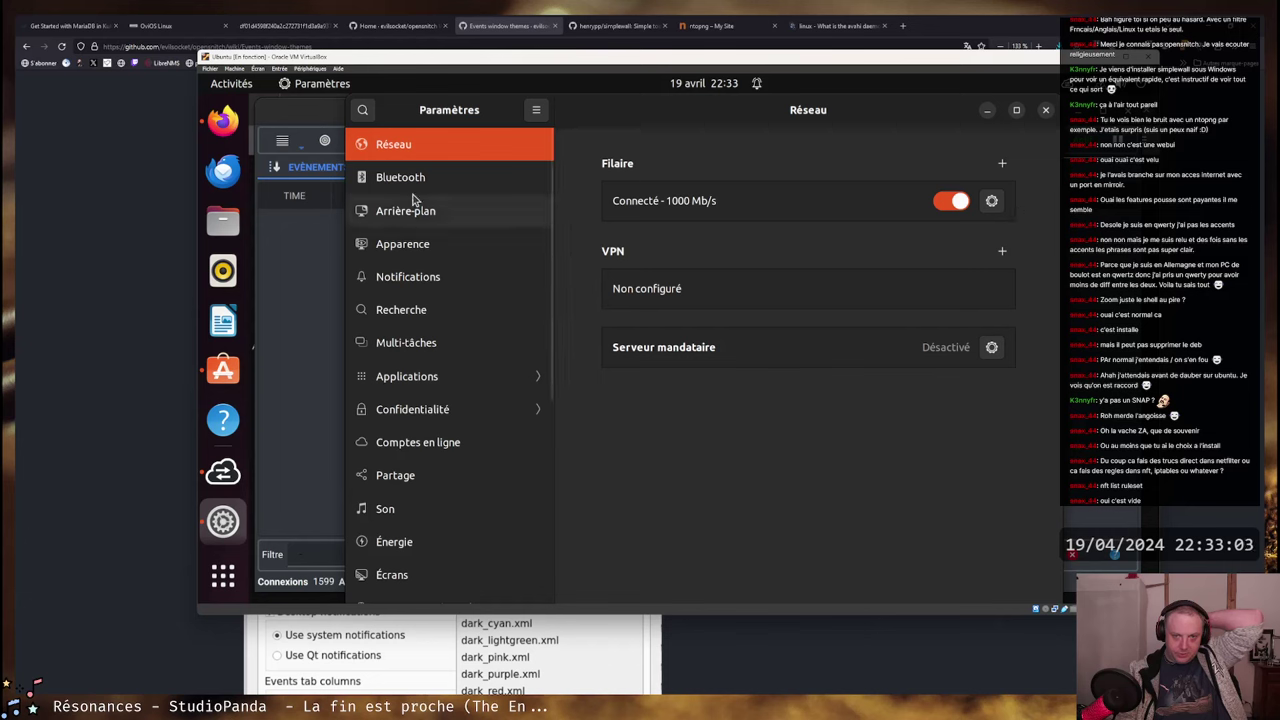
scroll(480, 277, "down", 3)
scroll(480, 277, "up", 3)
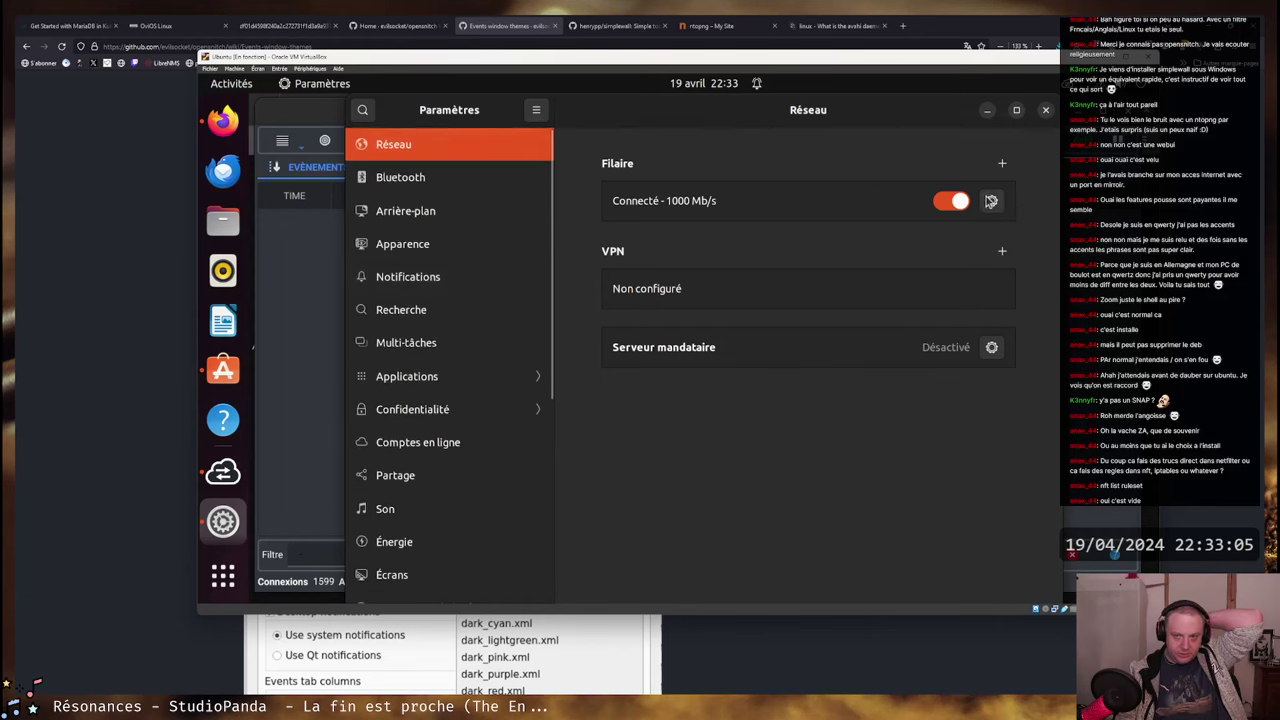
left_click(991, 200)
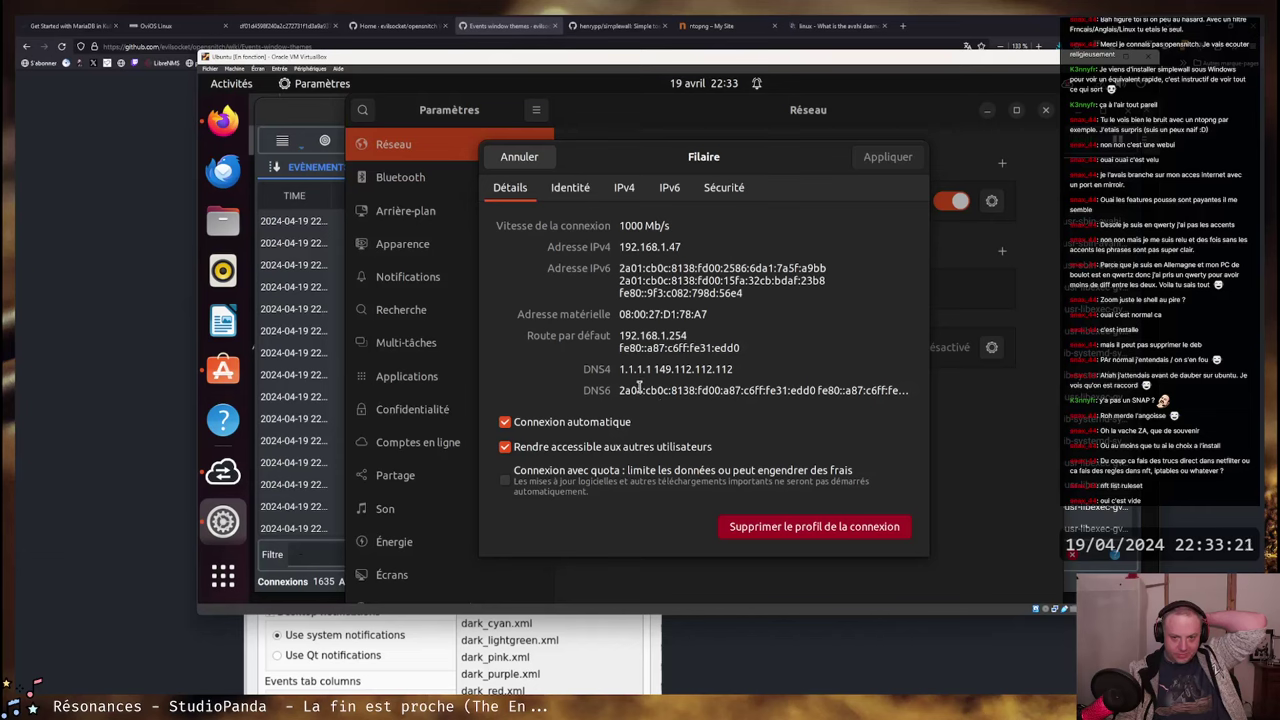
- Browse the Identité, IPv6 and Sécurité tabs, then cancel without changes and close Settings
left_click(584, 192)
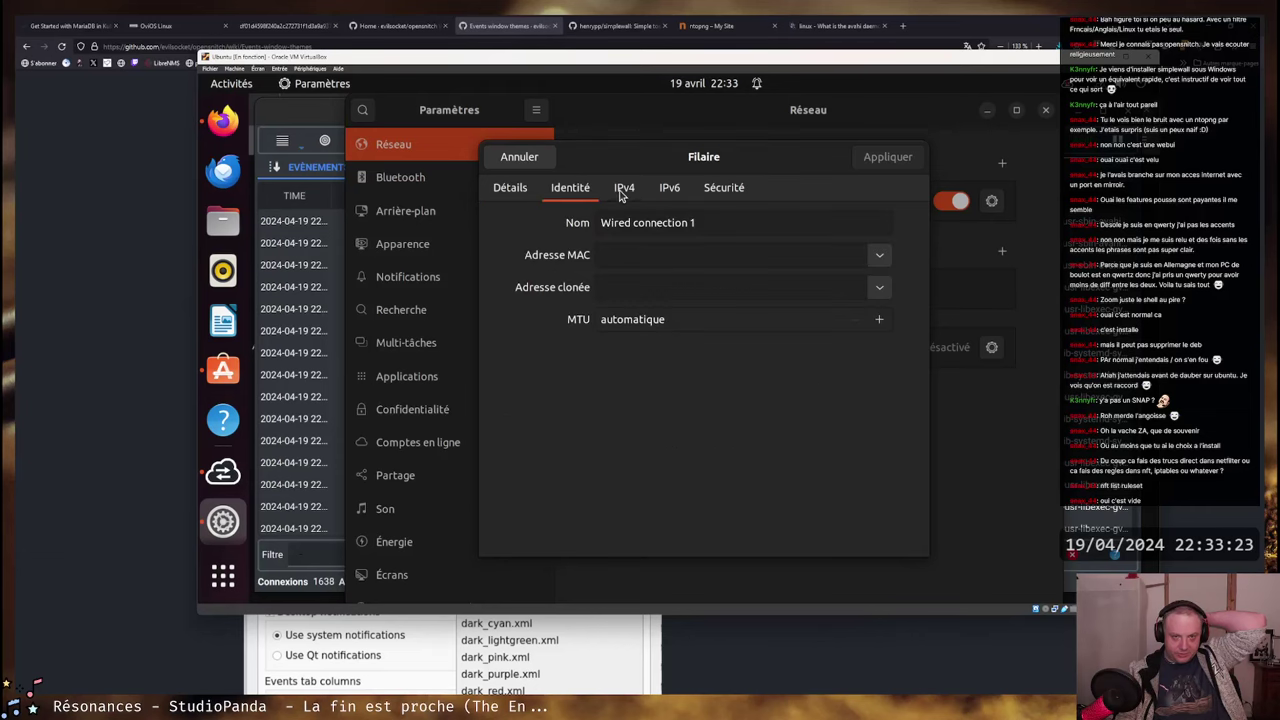
left_click(688, 191)
left_click(724, 188)
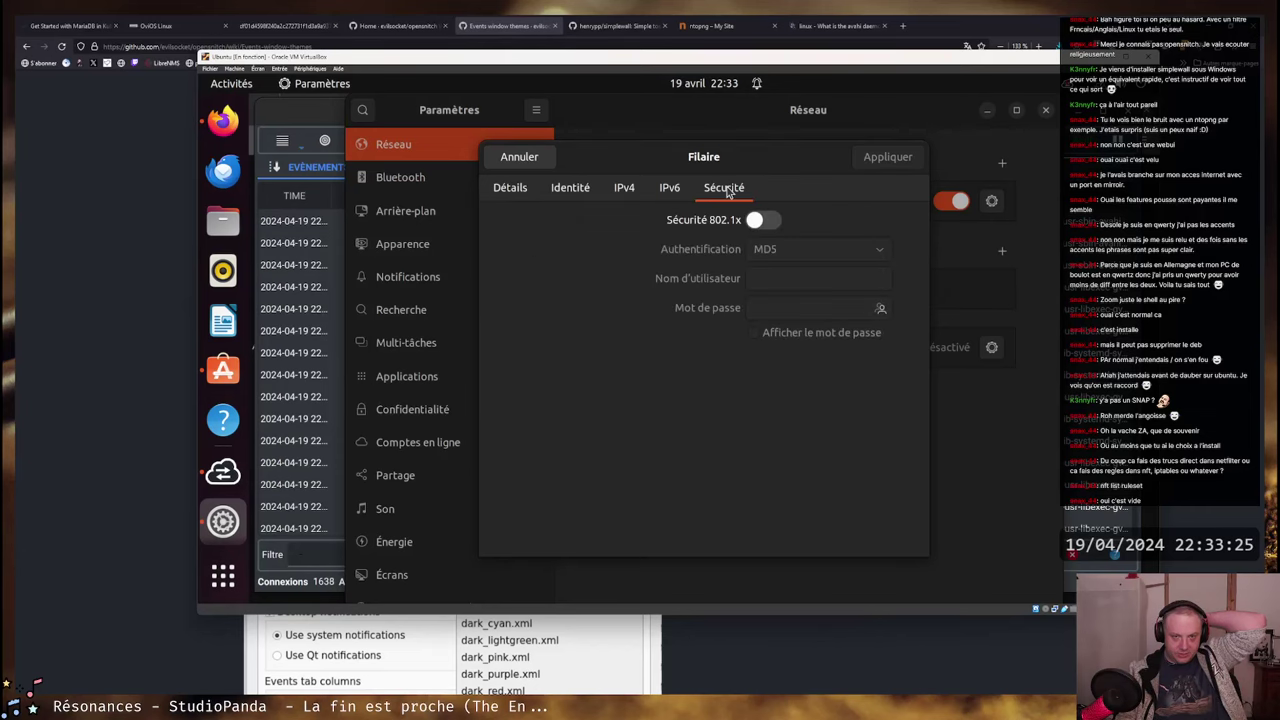
left_click(518, 192)
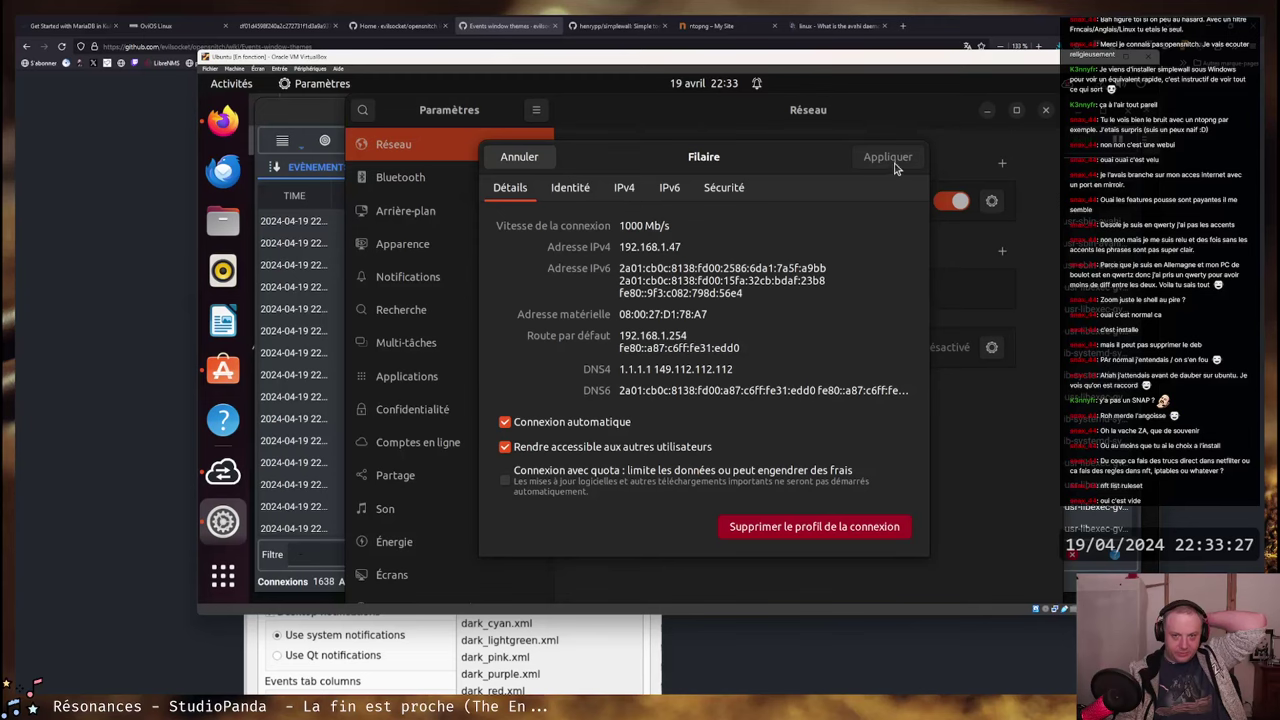
left_click(524, 161)
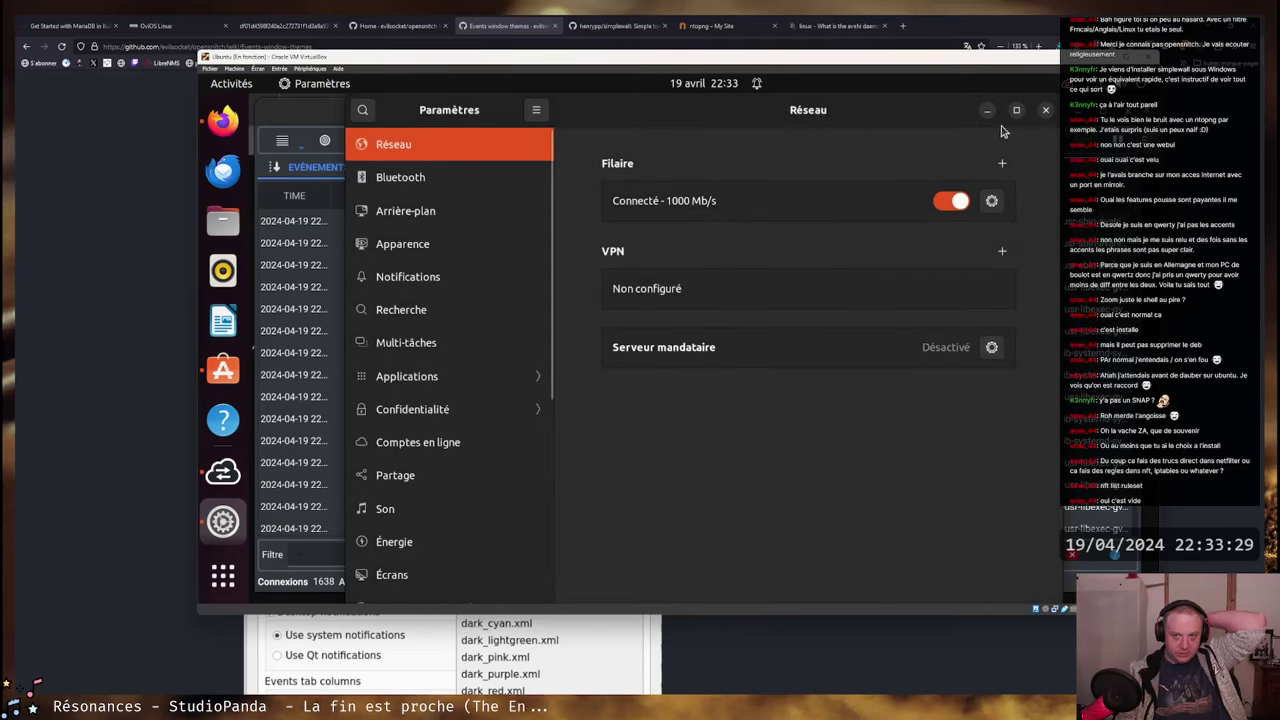
left_click(1046, 111)
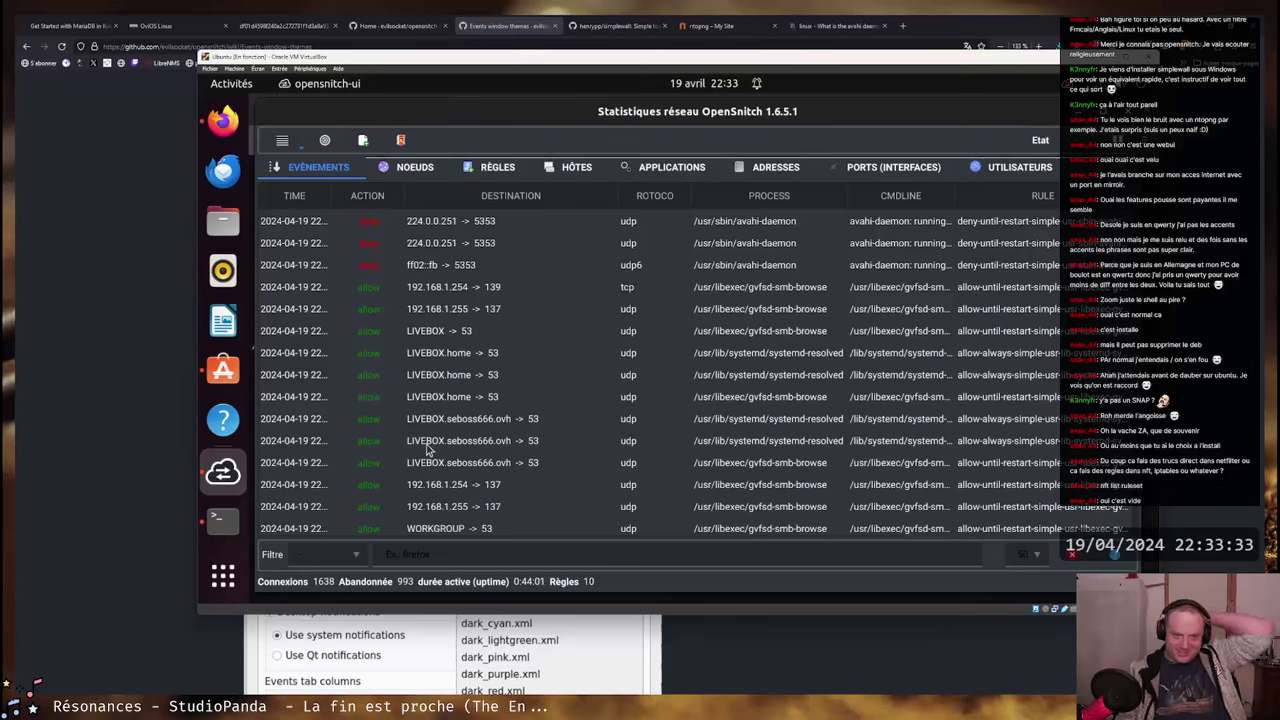
- Scroll the ÉVÈNEMENTS list of allowed and denied connections, including blocked avahi-daemon multicast
scroll(430, 425, "down", 3)
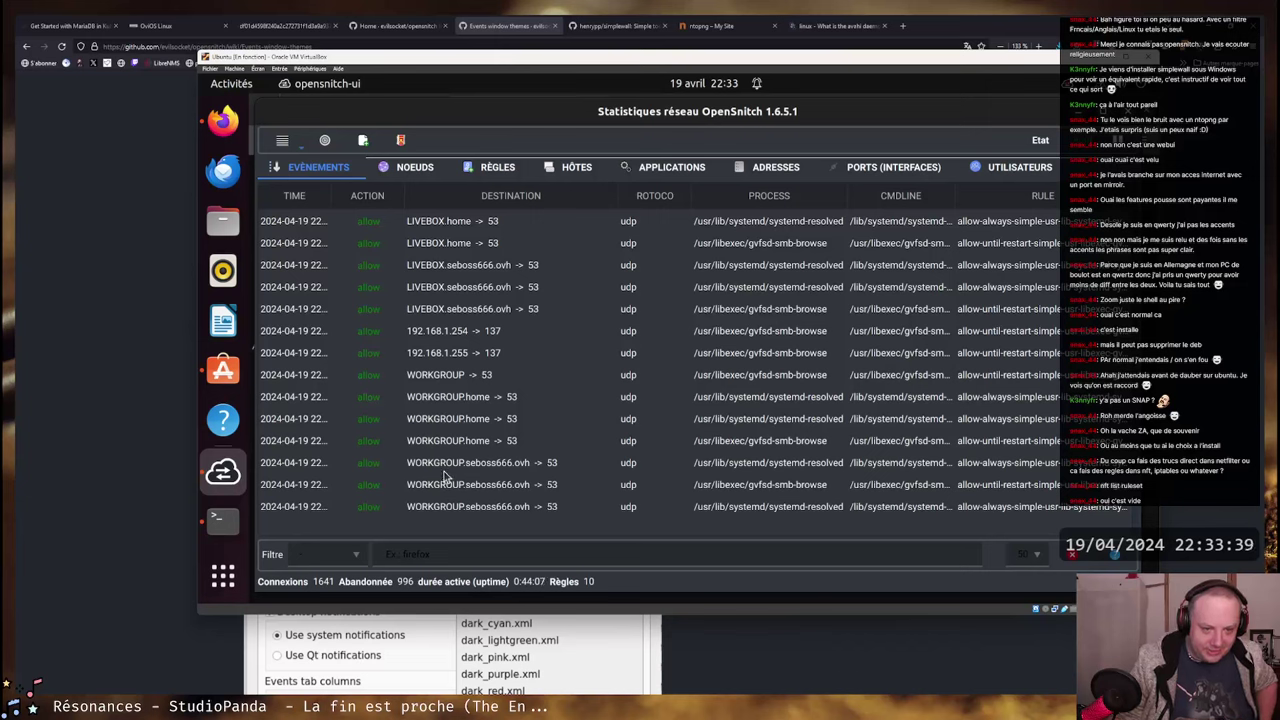
scroll(505, 375, "up", 3)
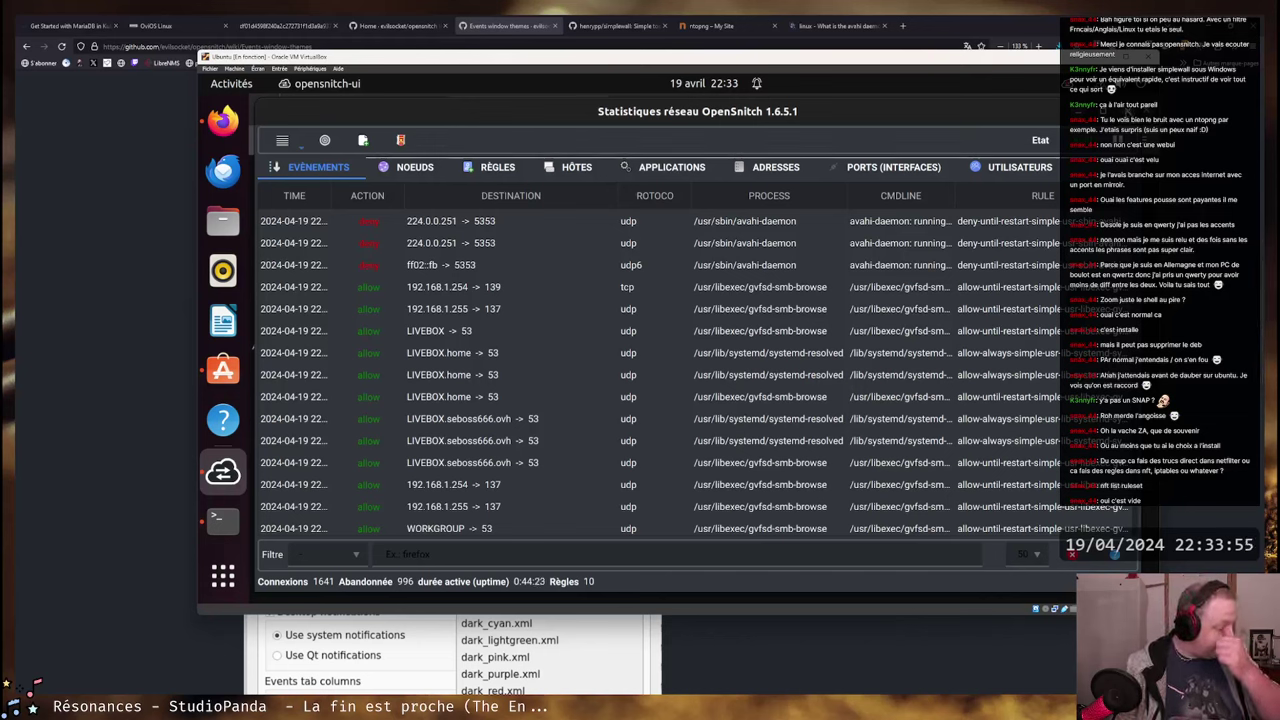
- Search opensnitch issues for 'permanent from temporary' and open #1078 Rule Groups in a new tab
left_click(398, 25)
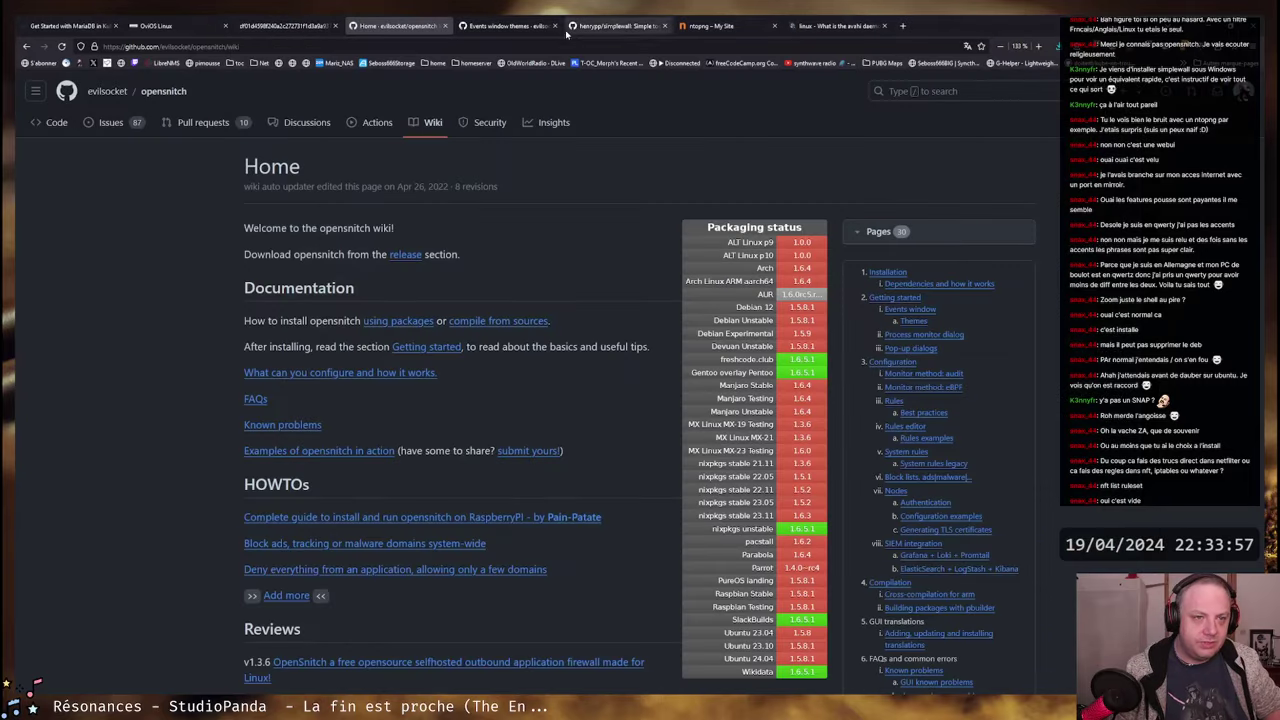
left_click(110, 124)
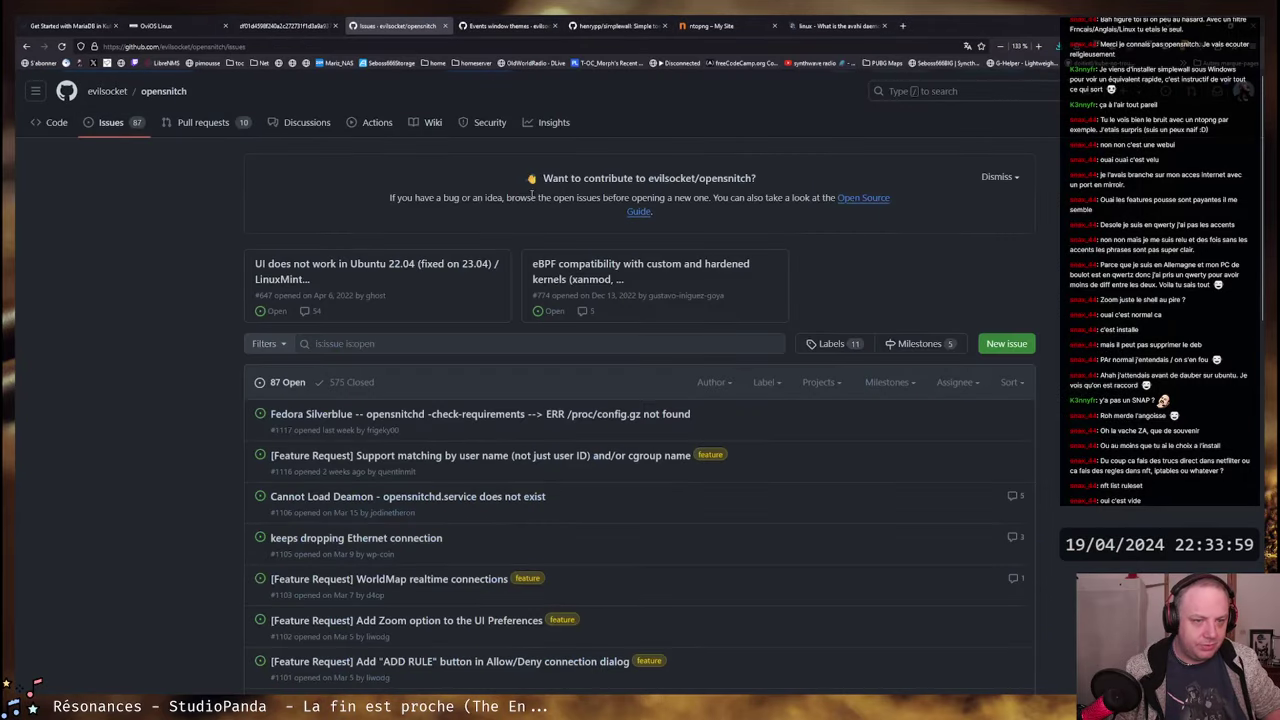
double_click(347, 344)
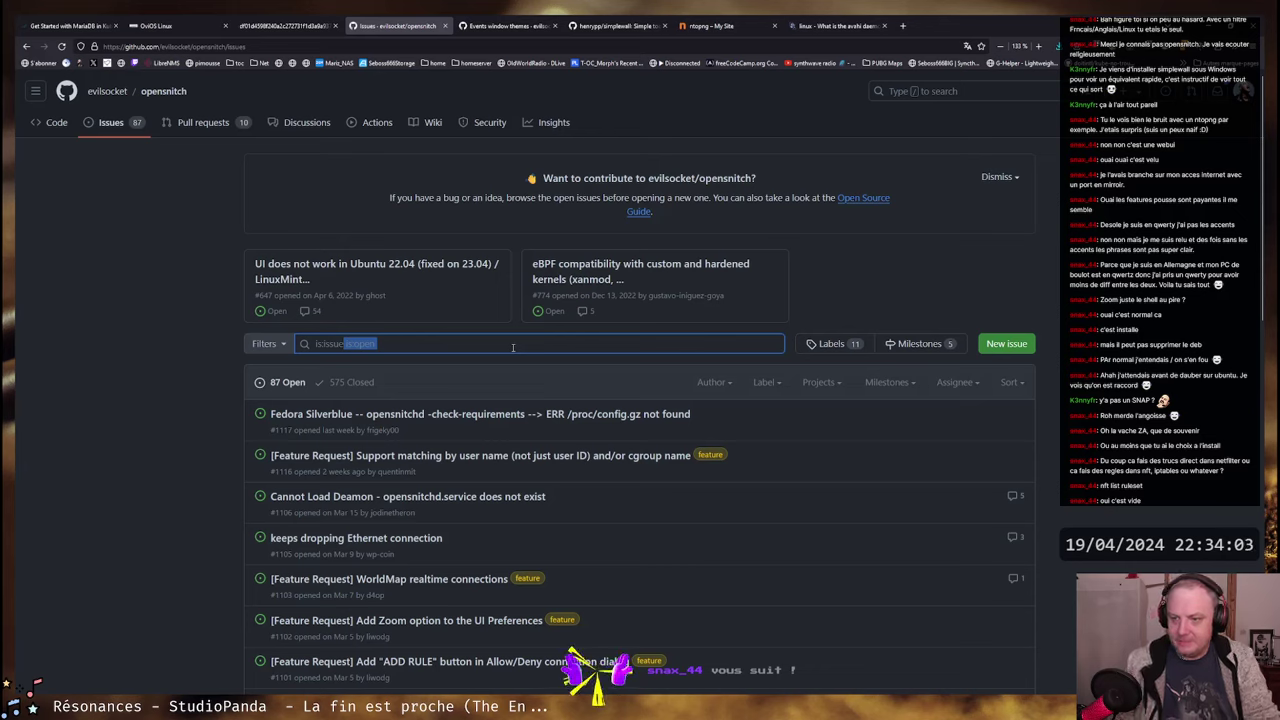
key("BackSpace")
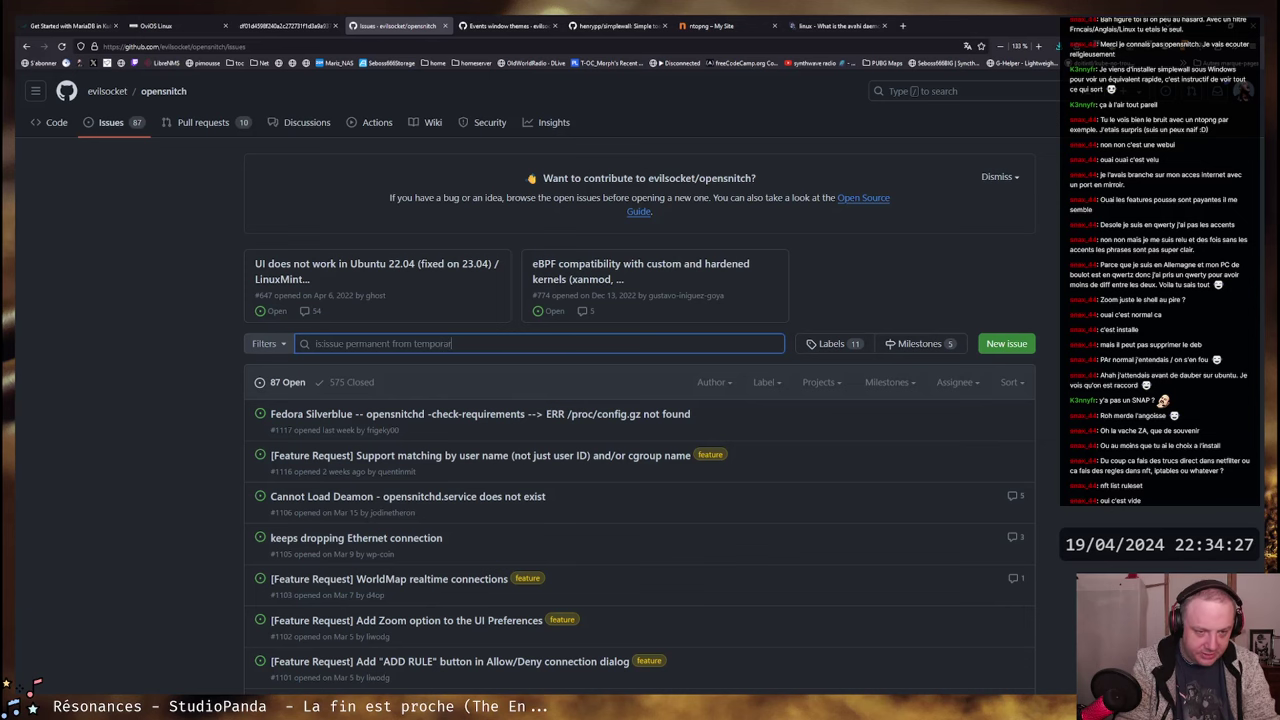
key("Return")
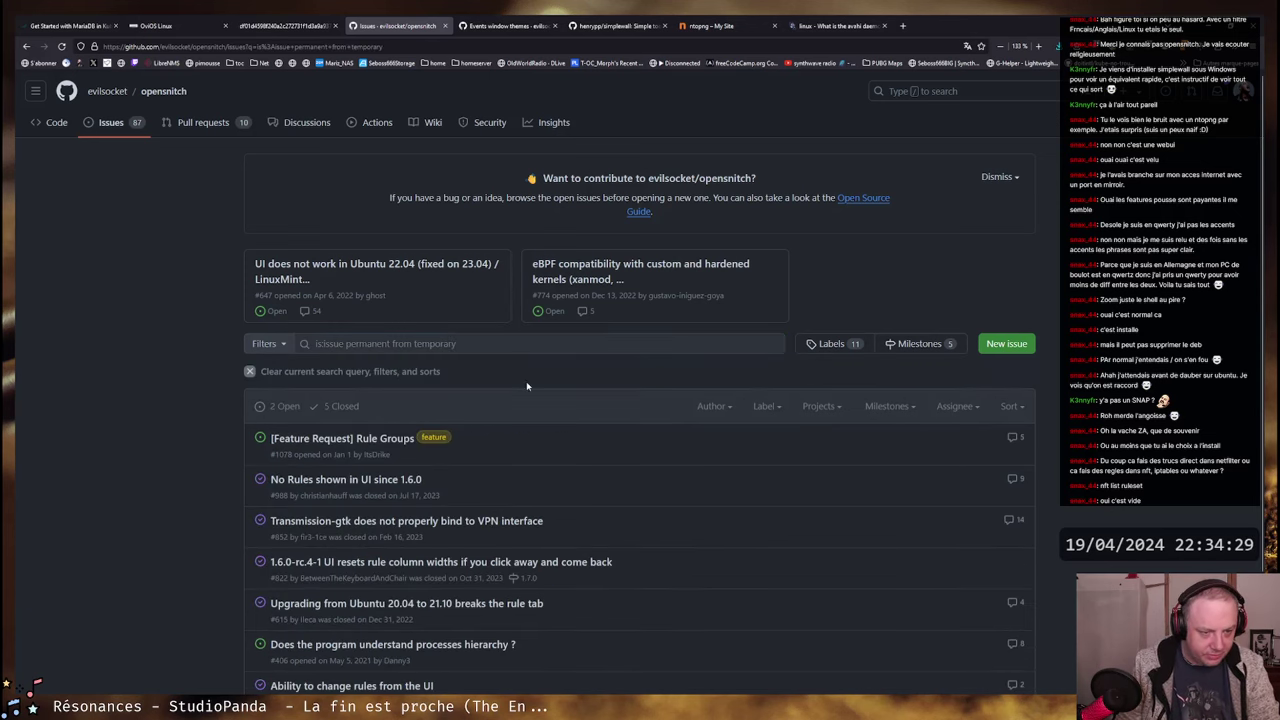
middle_click(372, 442)
left_click(507, 22)
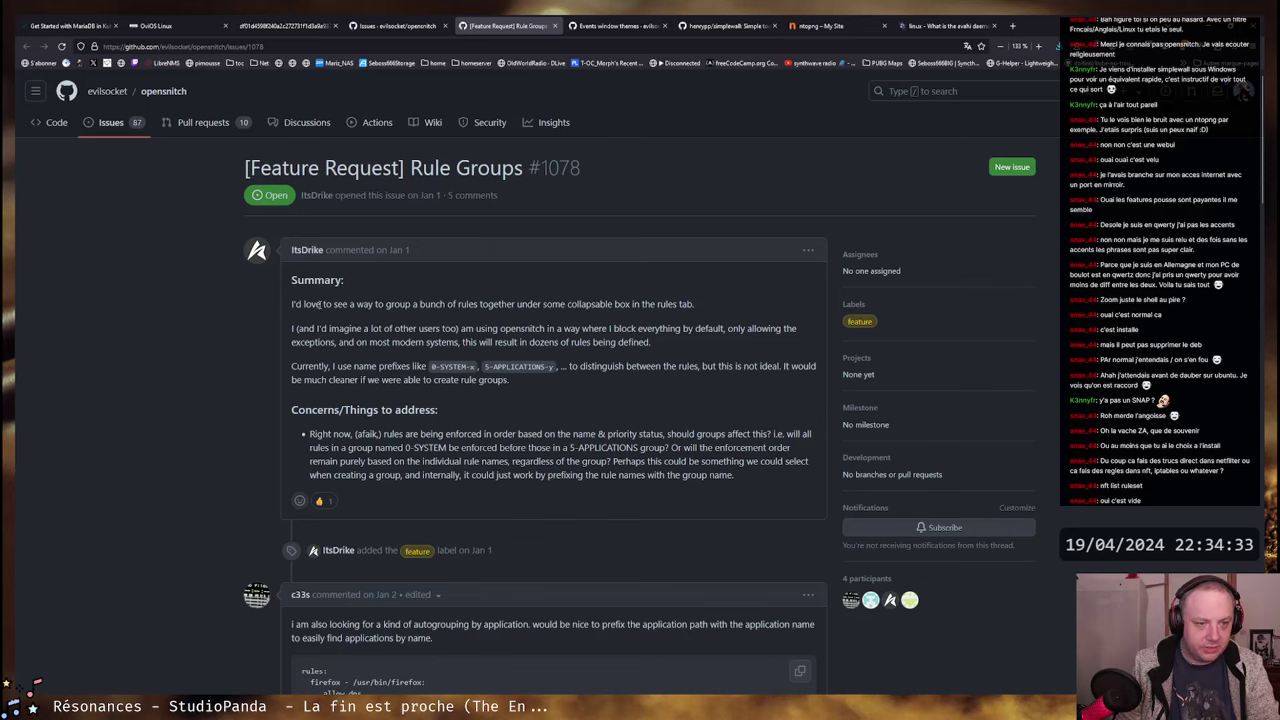
- Read the Rule Groups summary, its rules code example and the second comment
left_click_drag(292, 303, 582, 304)
left_click(398, 25)
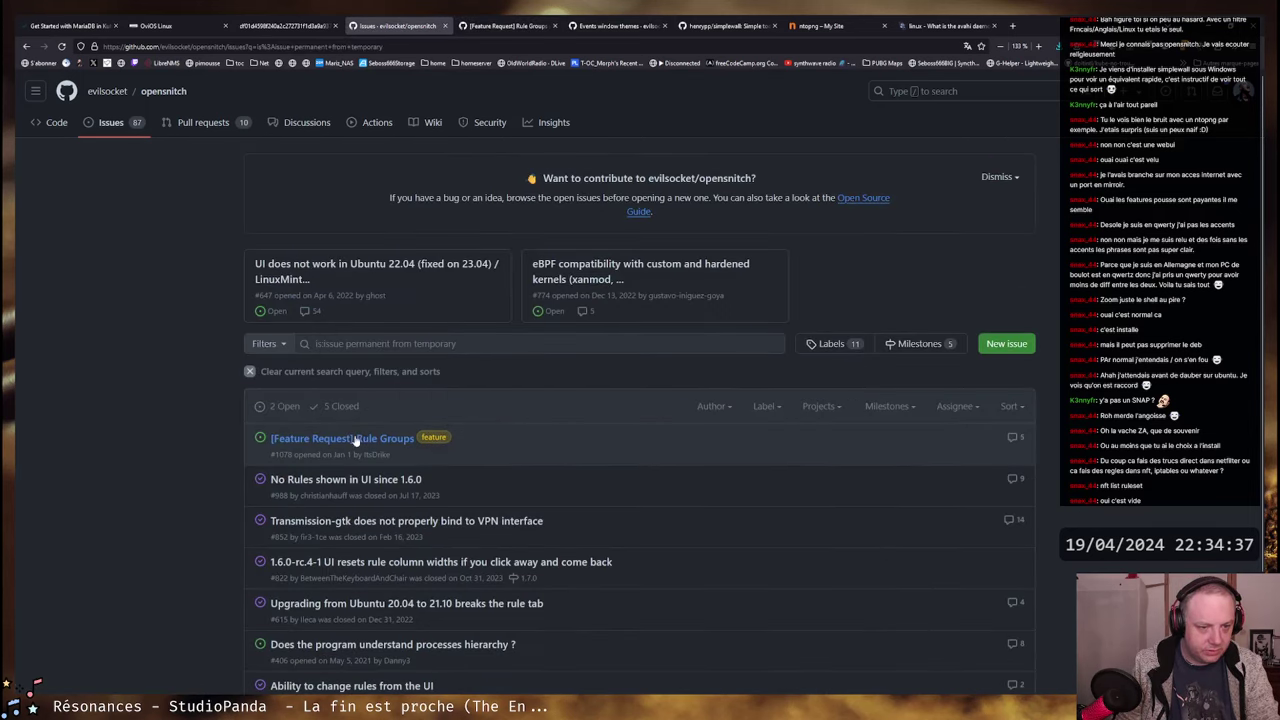
left_click(507, 28)
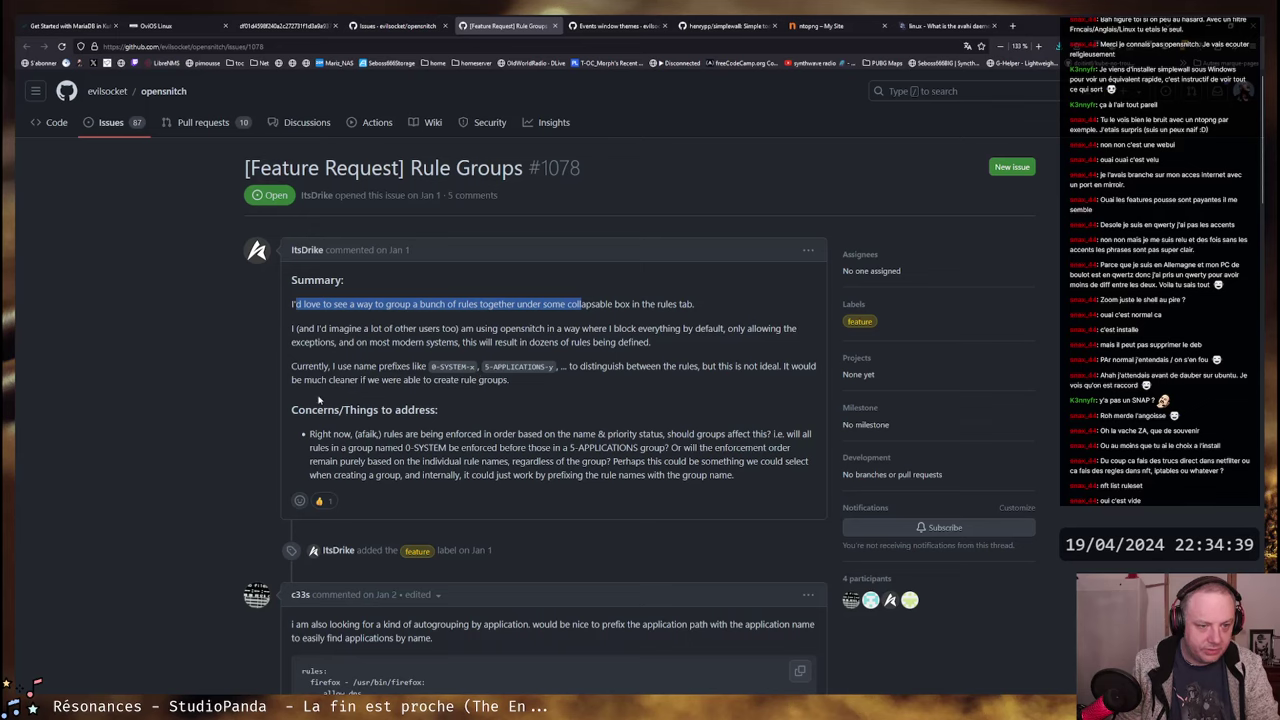
scroll(563, 420, "down", 3)
left_click_drag(323, 342, 483, 405)
left_click(483, 405)
left_click_drag(292, 284, 728, 285)
left_click(741, 286)
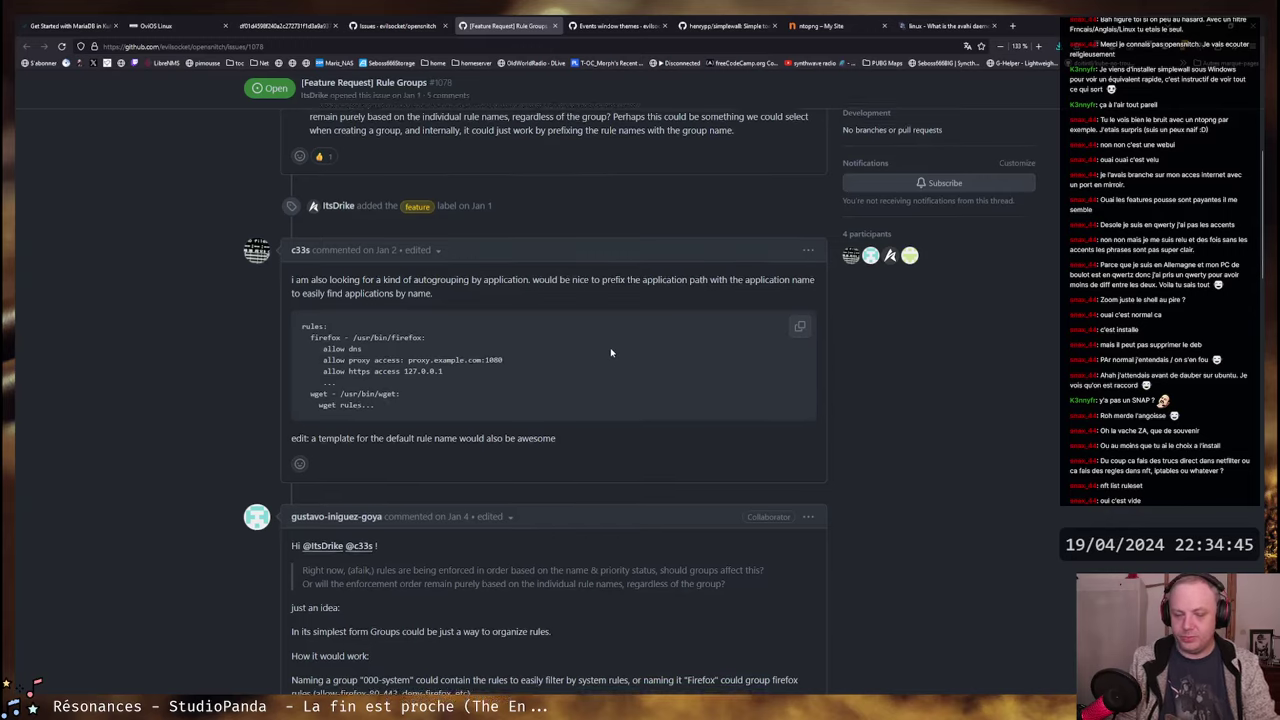
- Scroll through the comments and highlight the summary about rule name prefixes
scroll(611, 352, "down", 5)
scroll(611, 352, "down", 3)
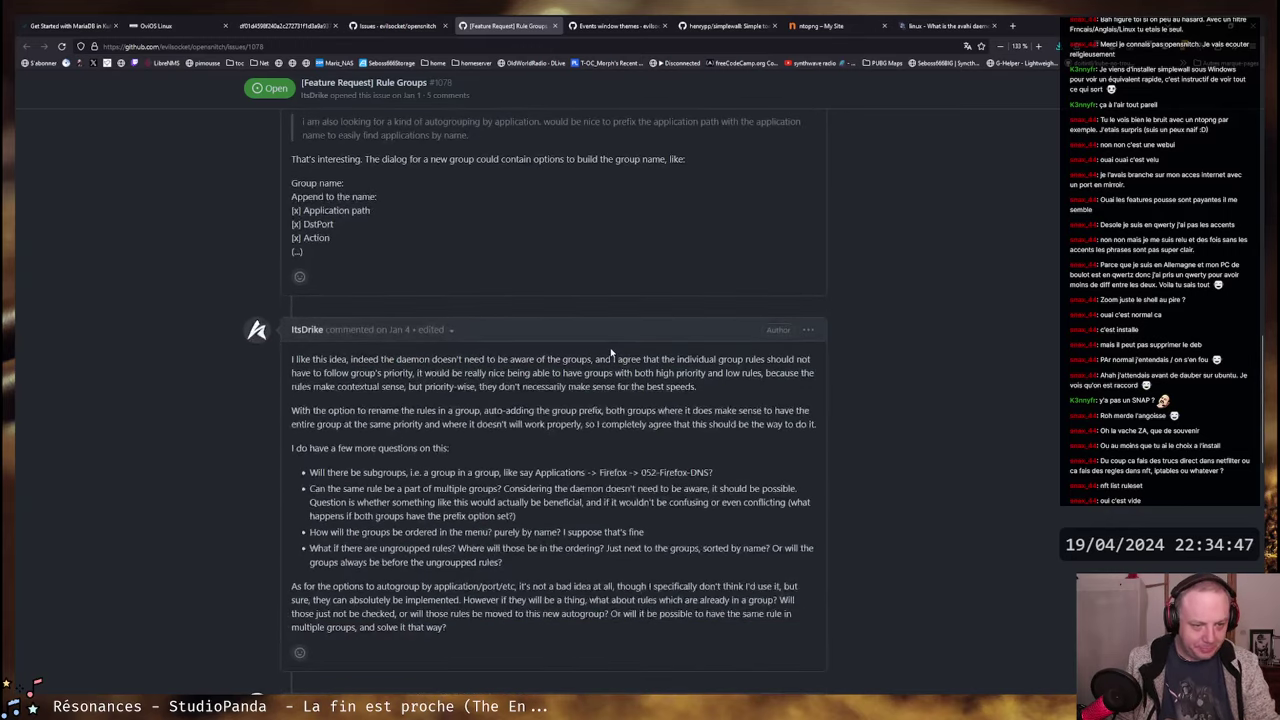
scroll(611, 352, "down", 5)
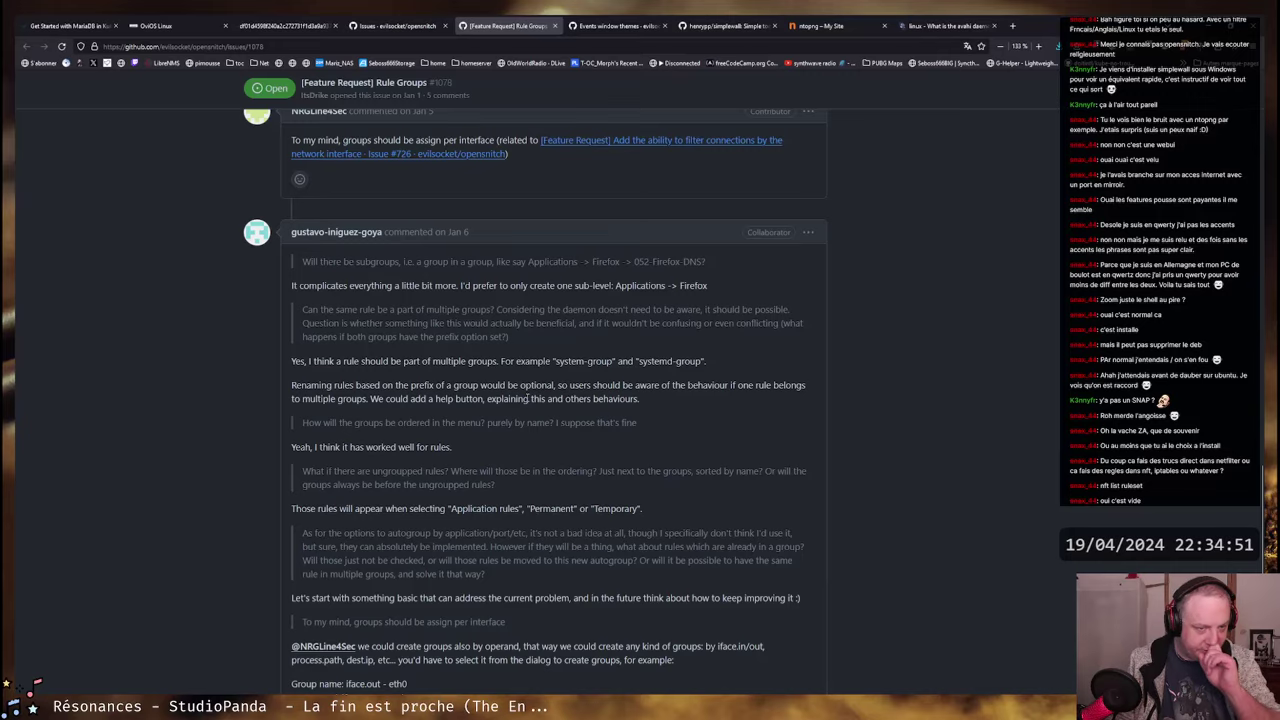
scroll(510, 456, "up", 3)
scroll(507, 377, "down", 6)
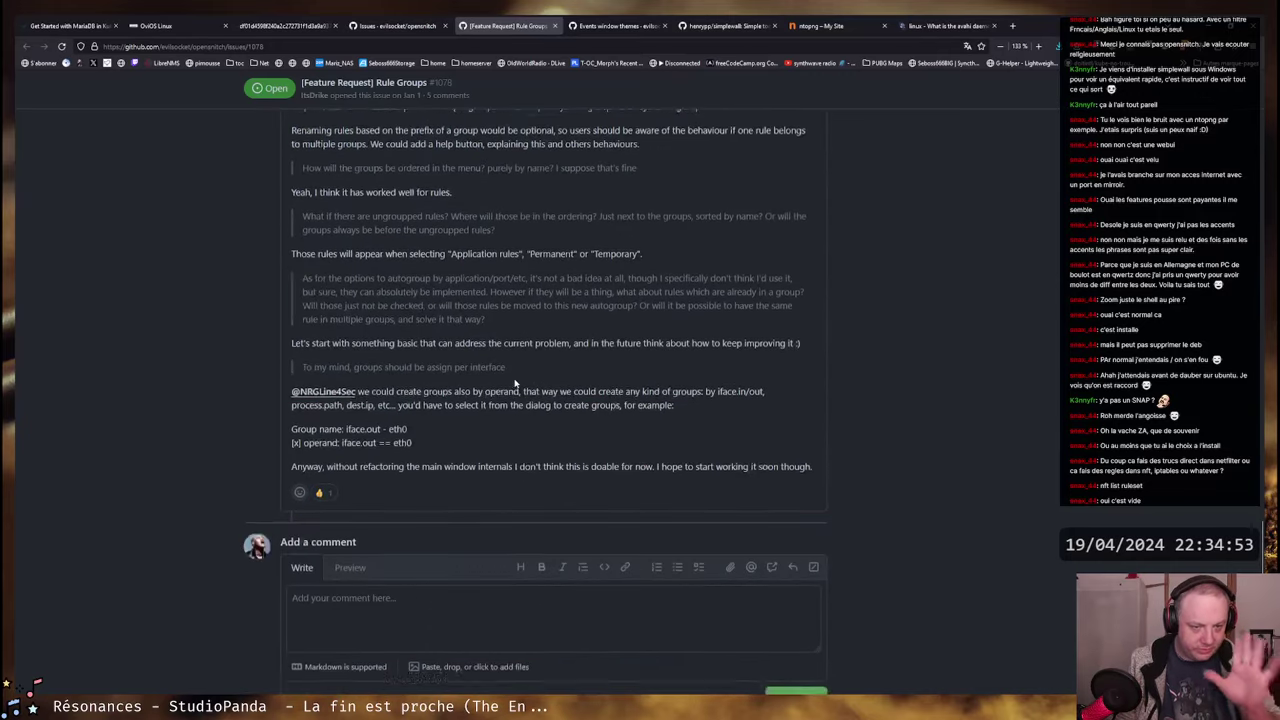
scroll(507, 377, "up", 15)
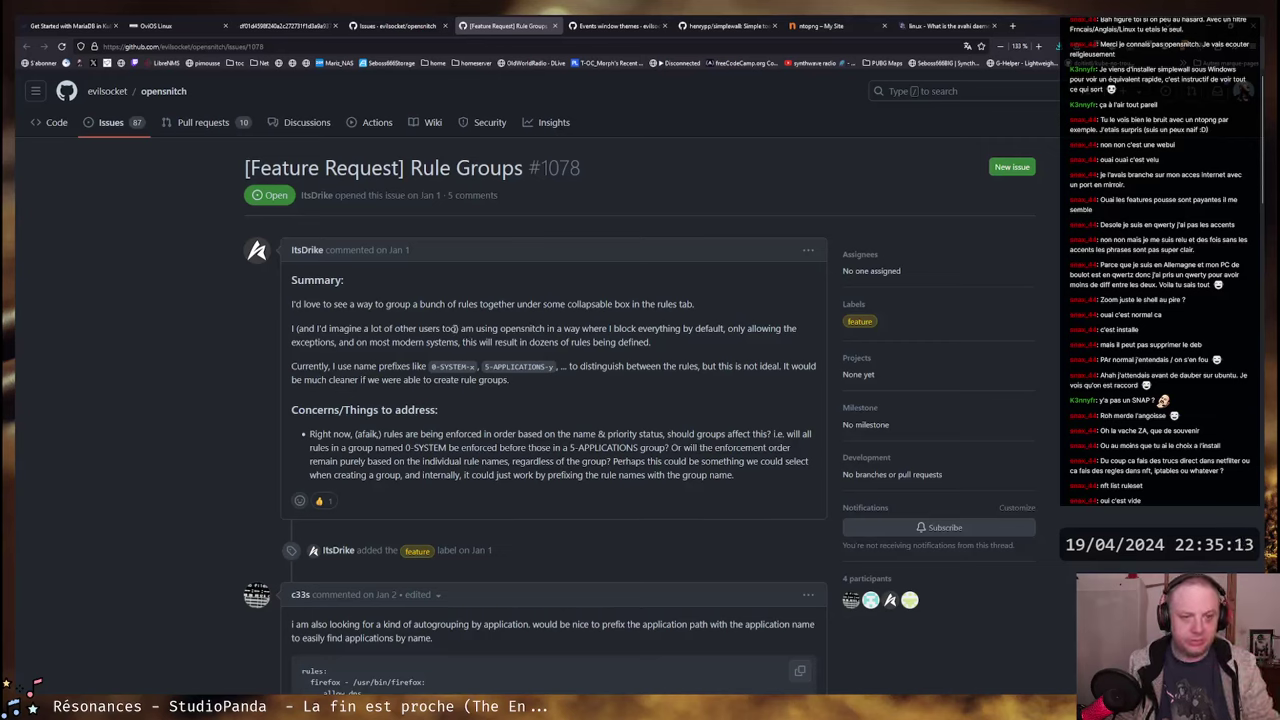
left_click_drag(294, 340, 554, 368)
left_click(636, 341)
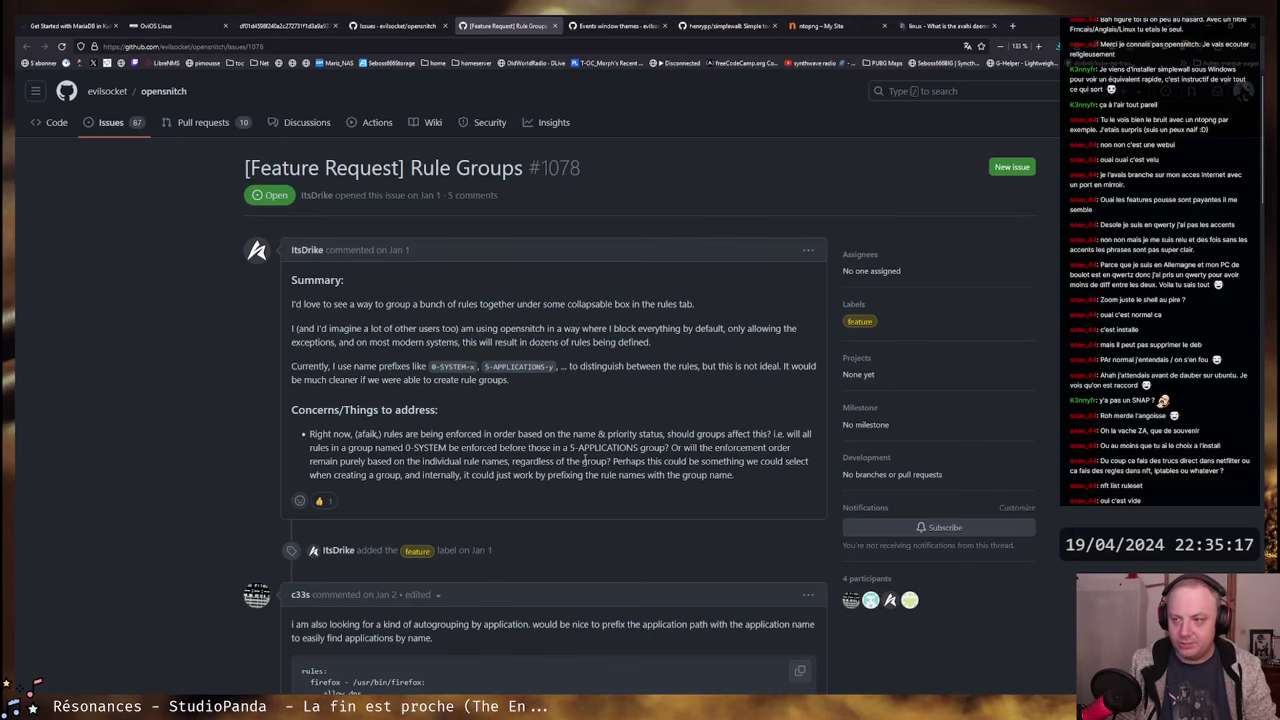
- Scroll through the remaining comments on named, collapsible rule groups
scroll(536, 474, "down", 5)
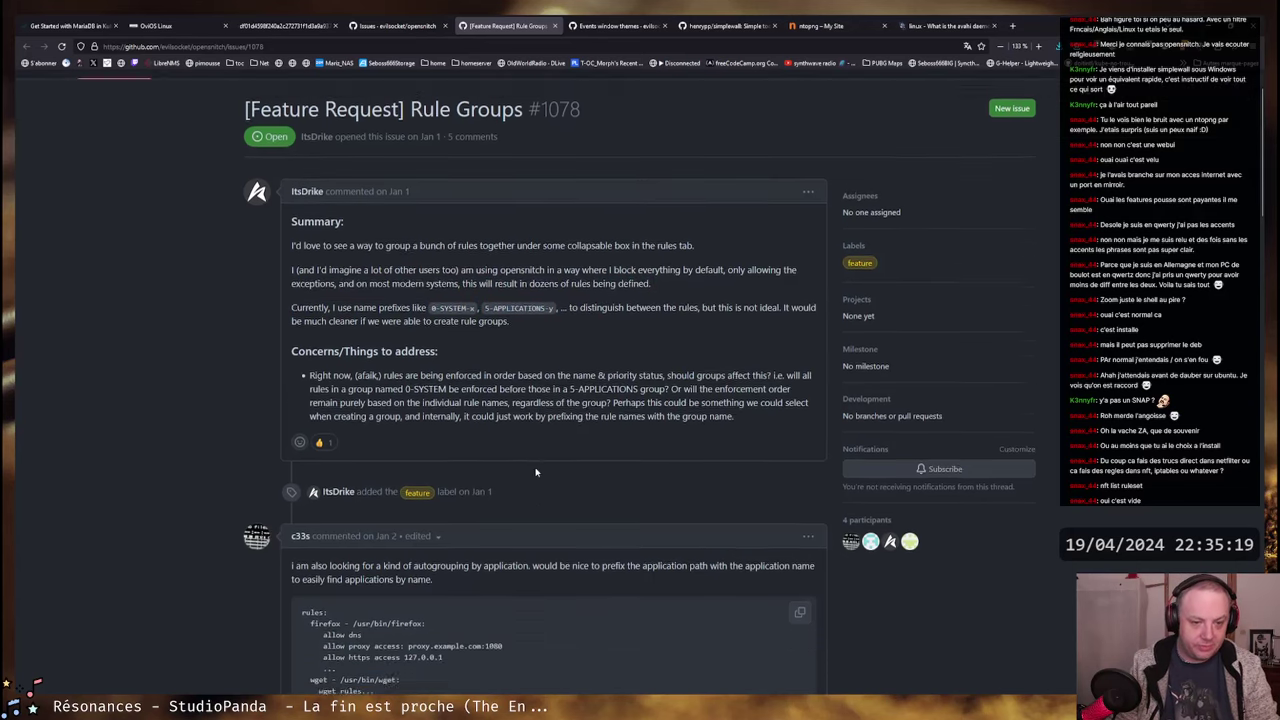
scroll(536, 472, "down", 6)
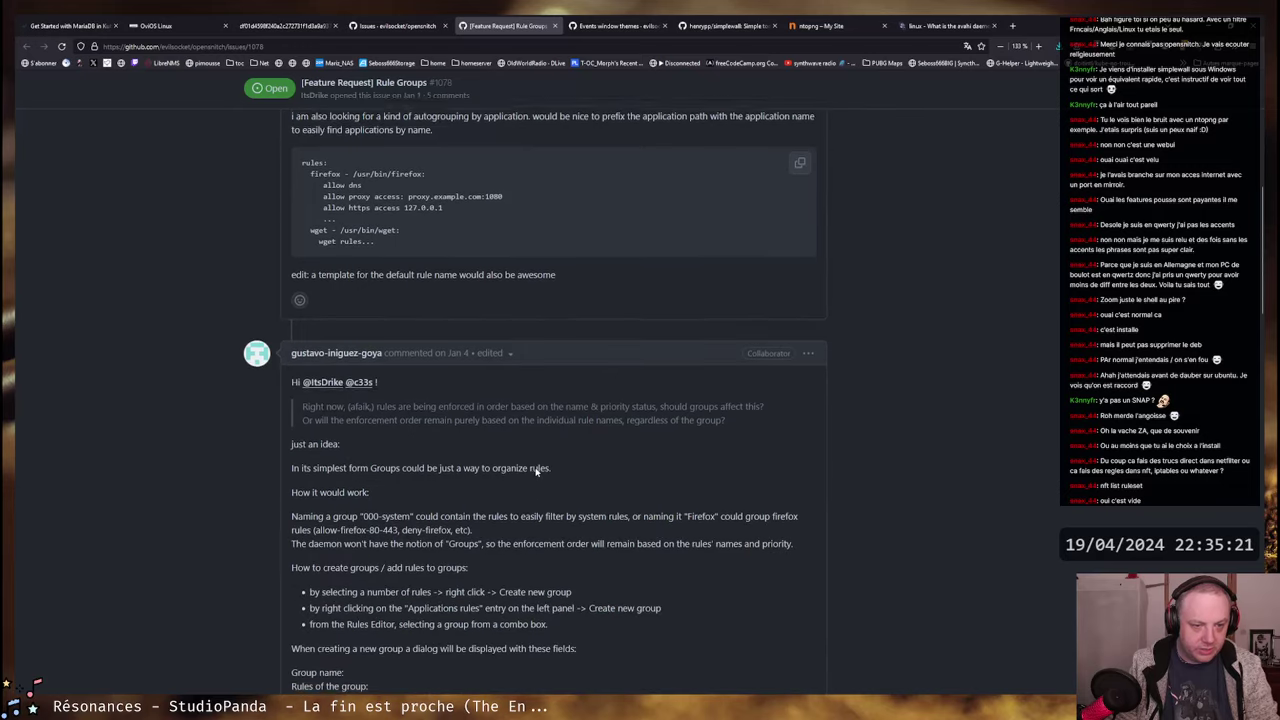
scroll(512, 464, "down", 7)
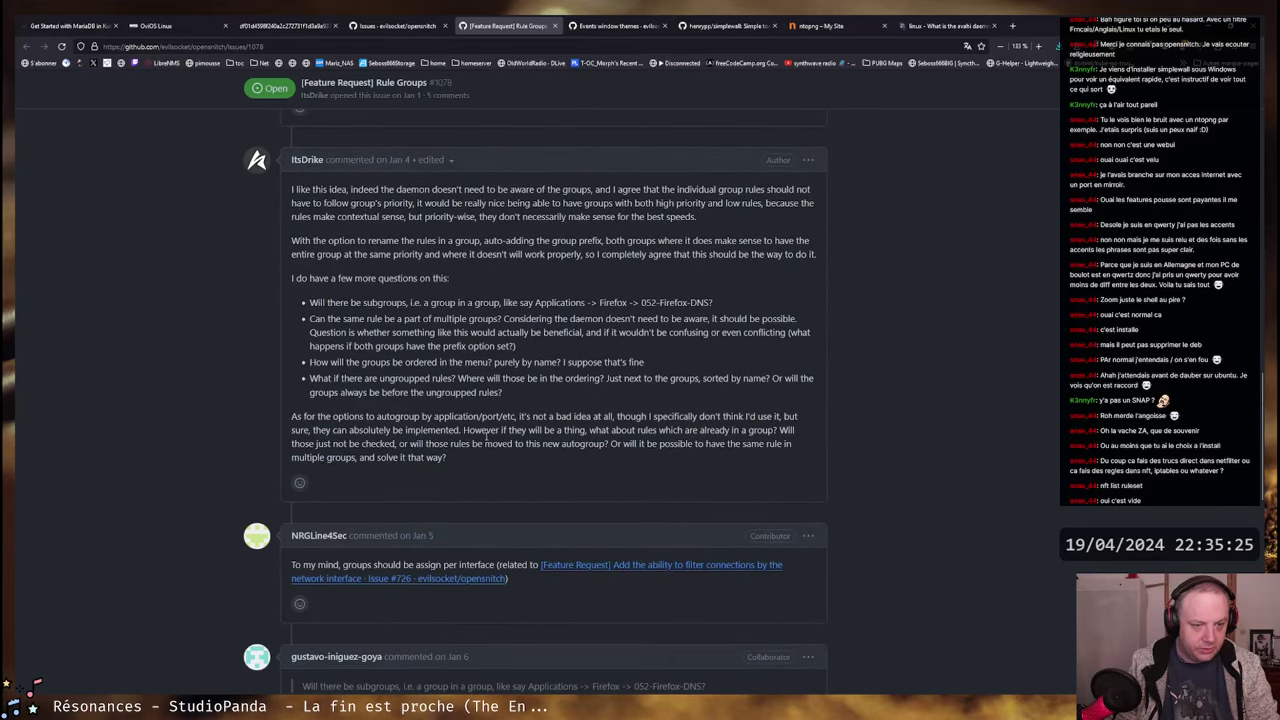
scroll(486, 437, "down", 5)
scroll(486, 440, "down", 1)
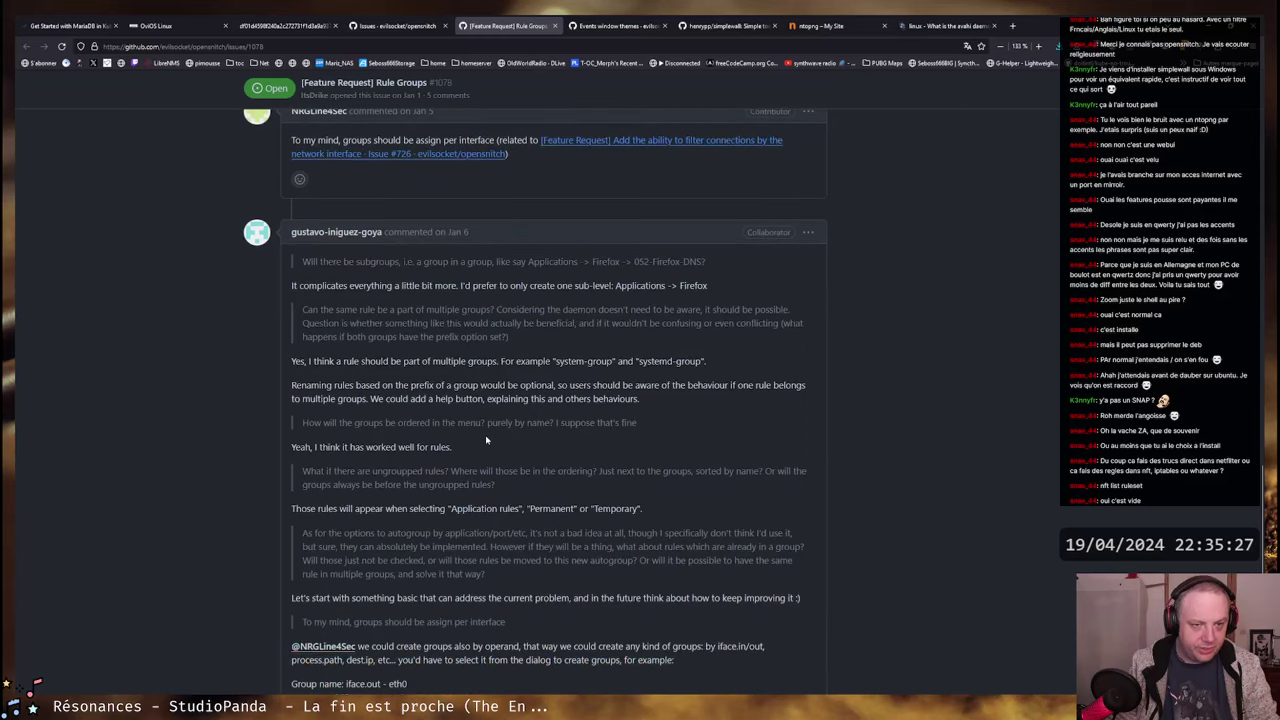
scroll(486, 440, "up", 7)
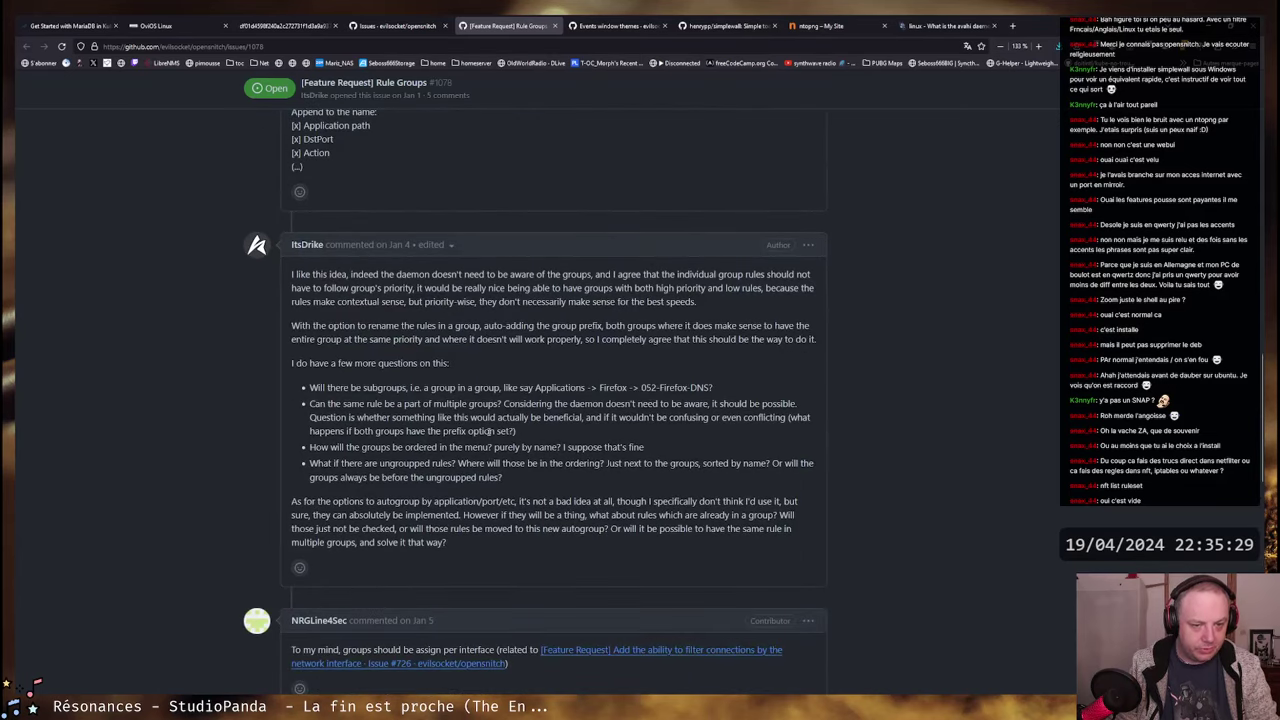
scroll(313, 387, "up", 6)
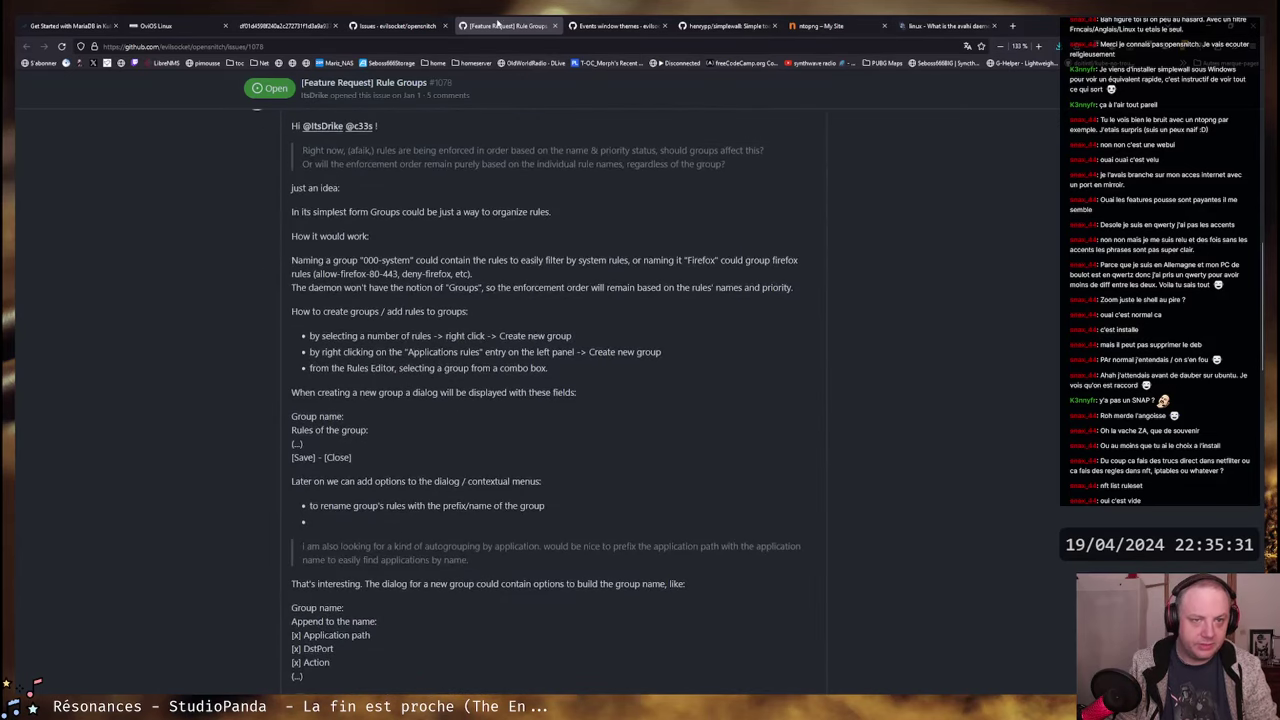
- Close issue #1078's tab, drop 'permanent from temporary' from the search, and filter by label:feature
left_click(554, 25)
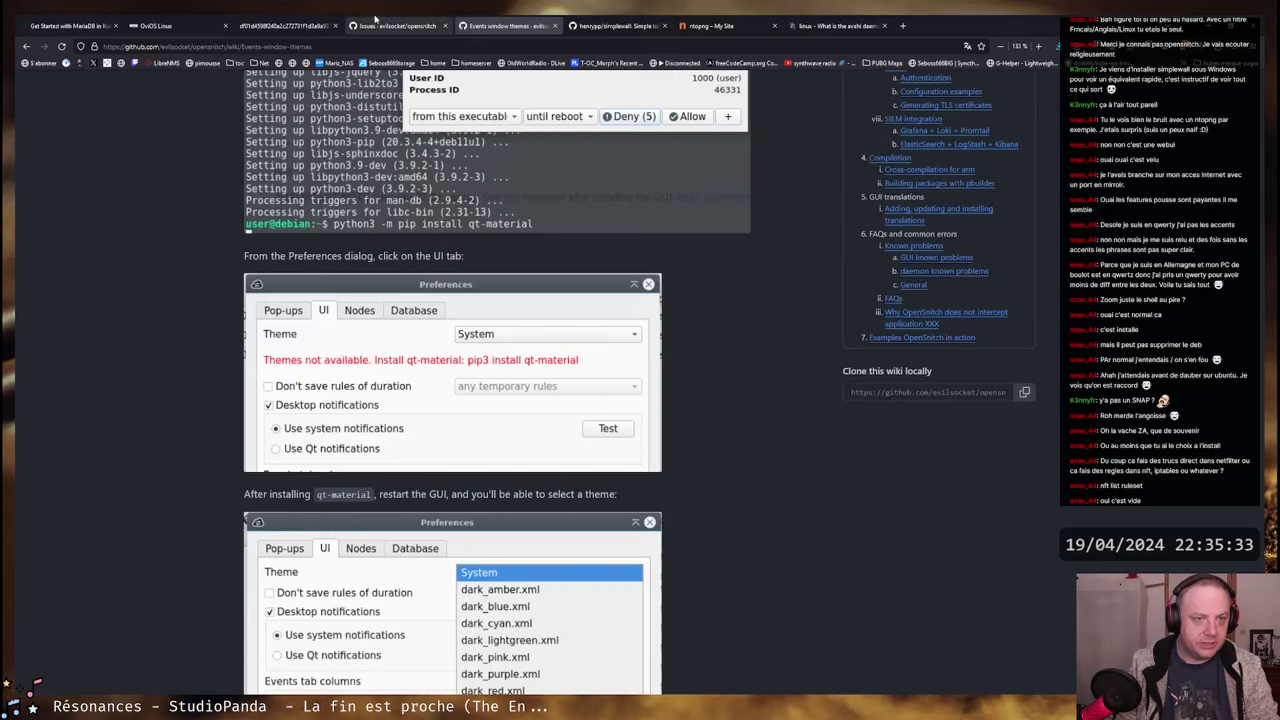
left_click(397, 25)
scroll(640, 495, "down", 2)
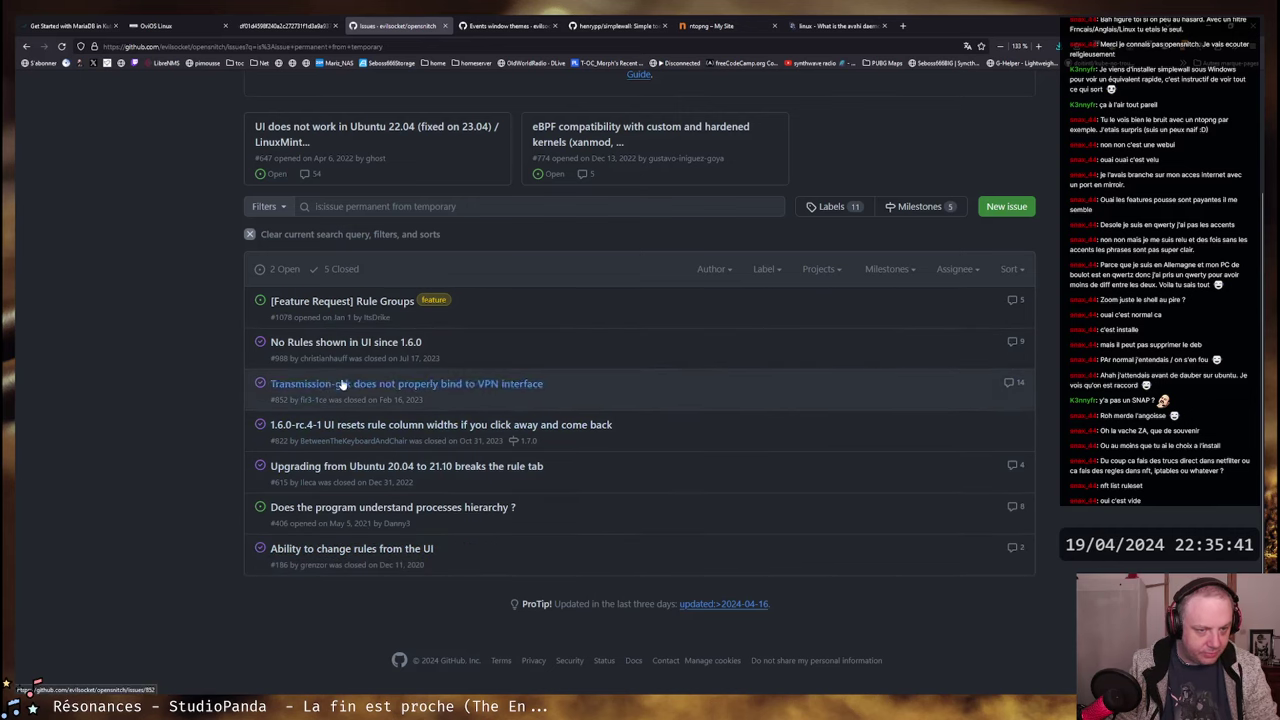
mouse_move(366, 386)
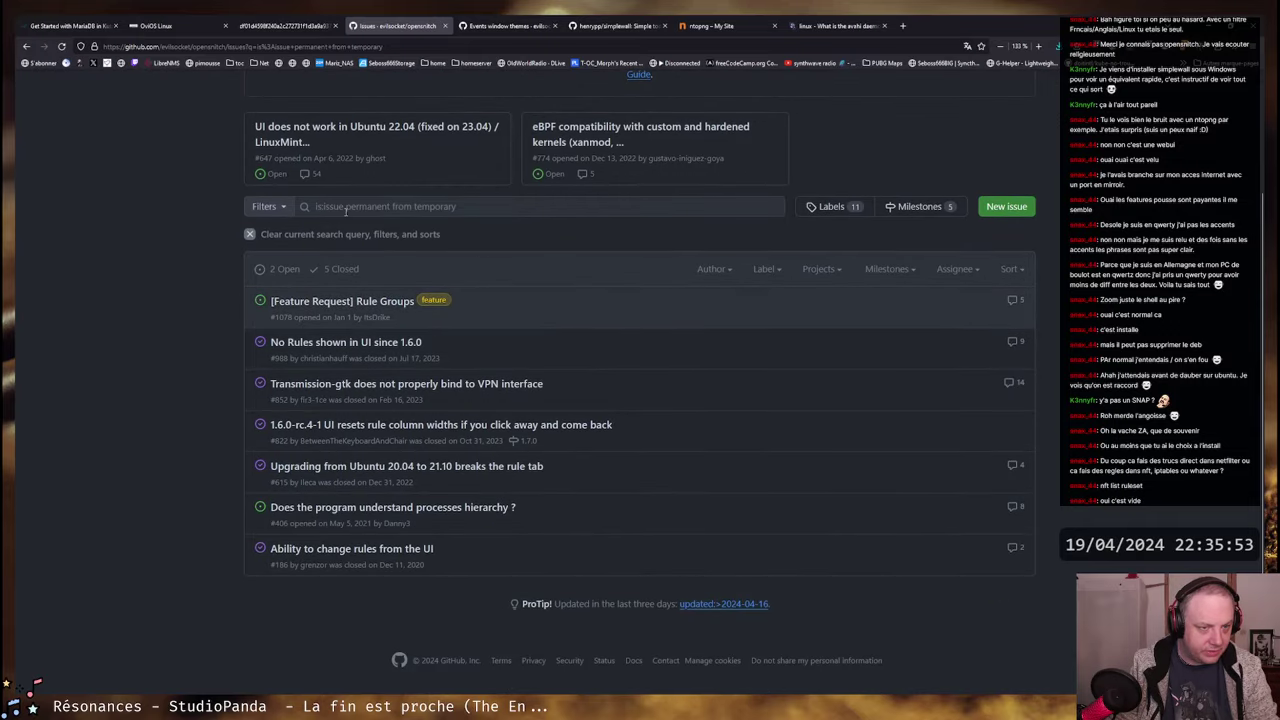
left_click_drag(346, 208, 522, 203)
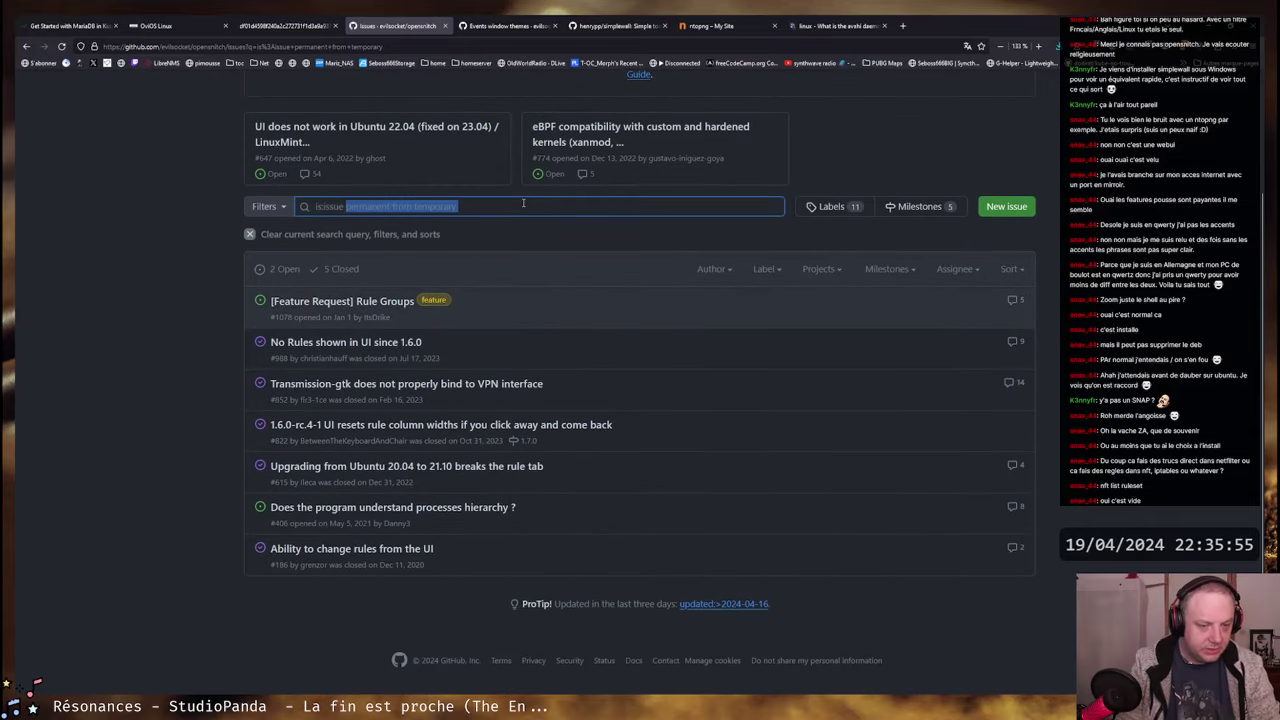
key("BackSpace")
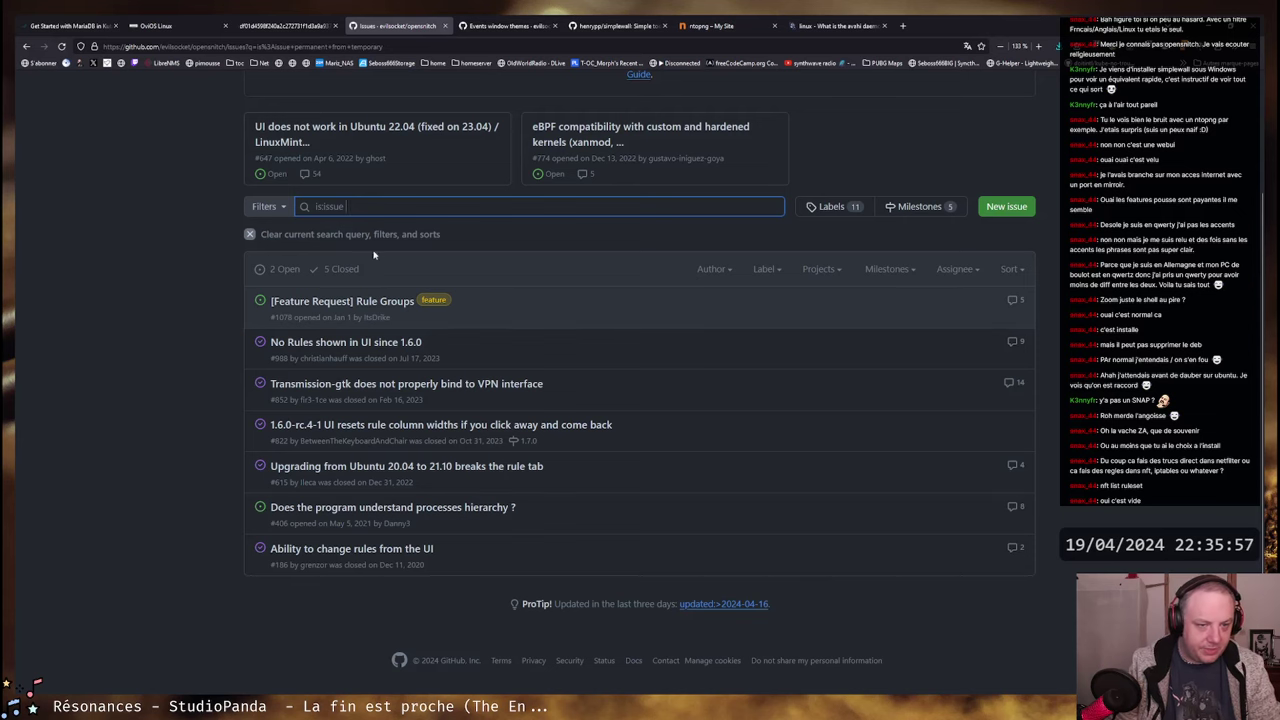
left_click(434, 299)
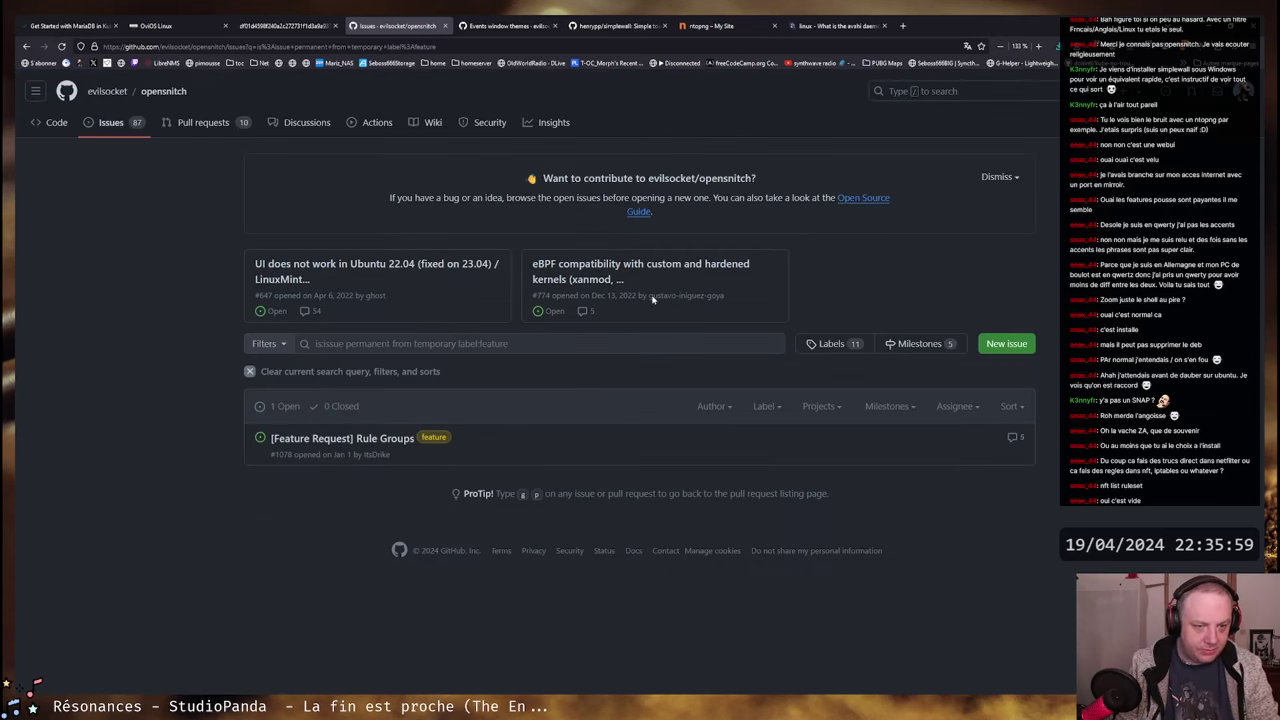
- Reset the search to 'is:issue' and filter the issues by the 'feature' label
left_click_drag(347, 343, 609, 351)
key("BackSpace")
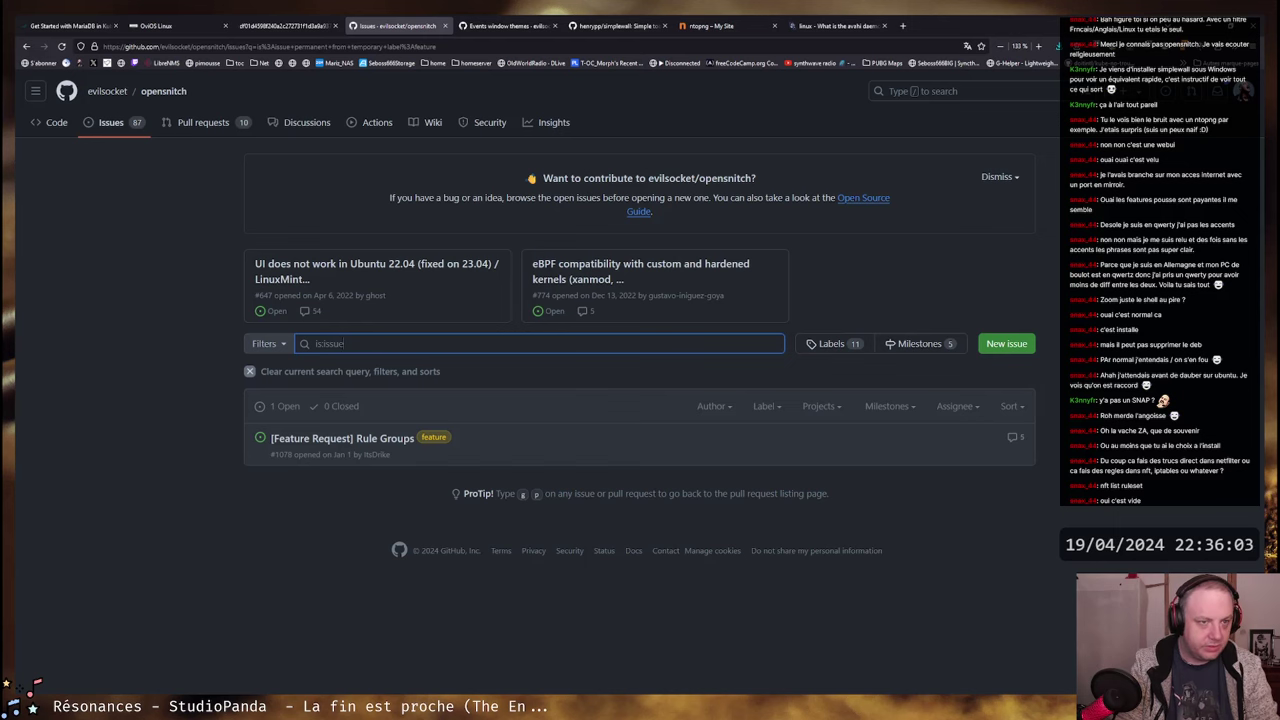
key("Return")
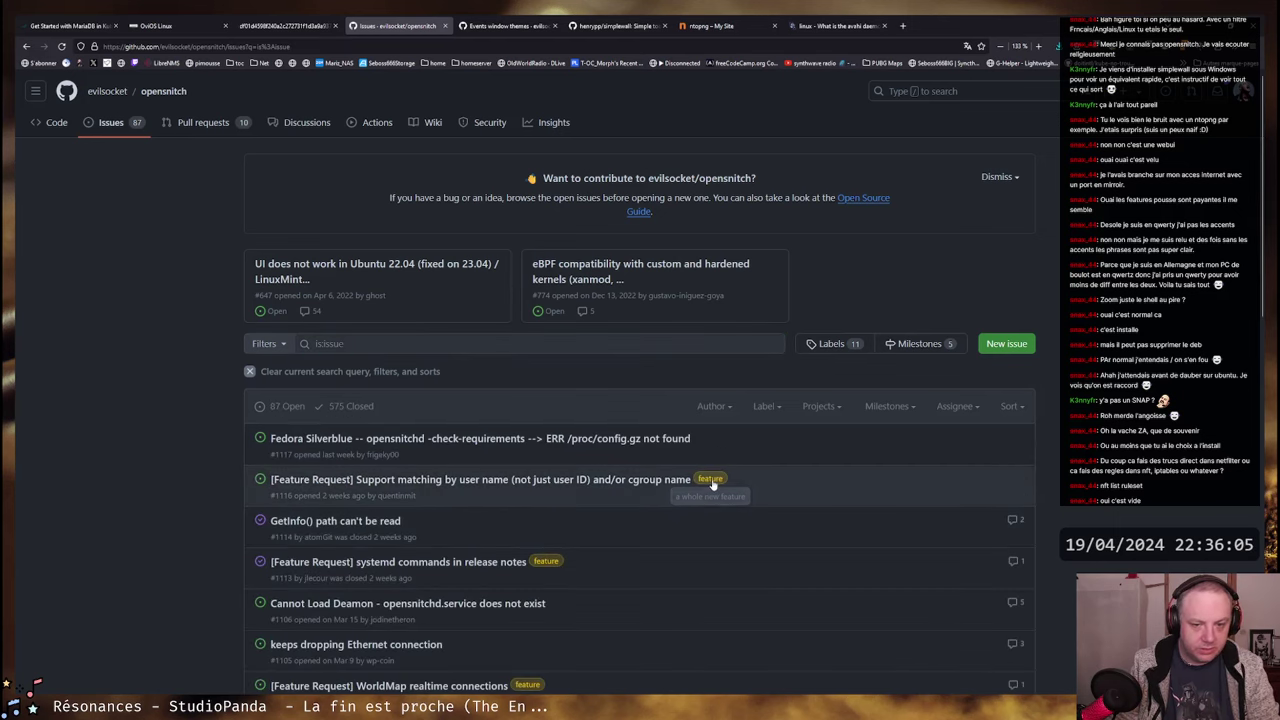
left_click(711, 480)
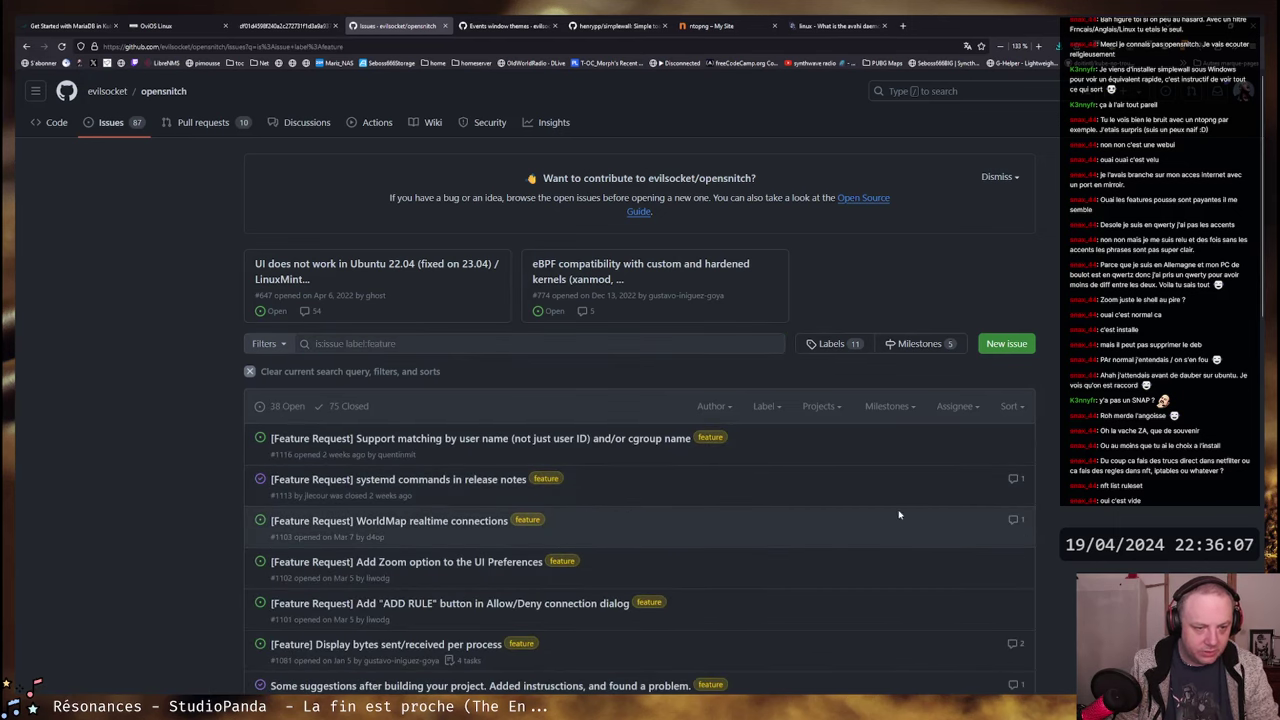
- Browse the 38 open feature issues and open 'UI improvements' in a background tab
scroll(201, 347, "down", 3)
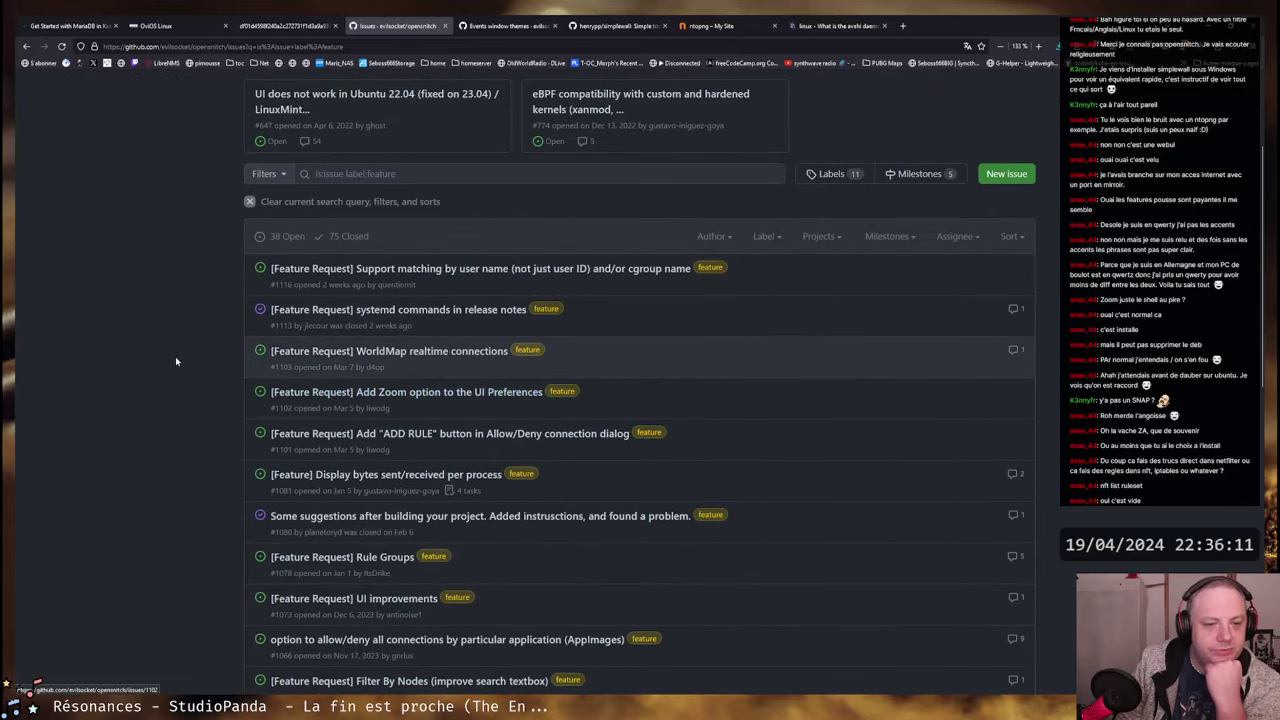
scroll(182, 359, "down", 6)
scroll(182, 359, "down", 7)
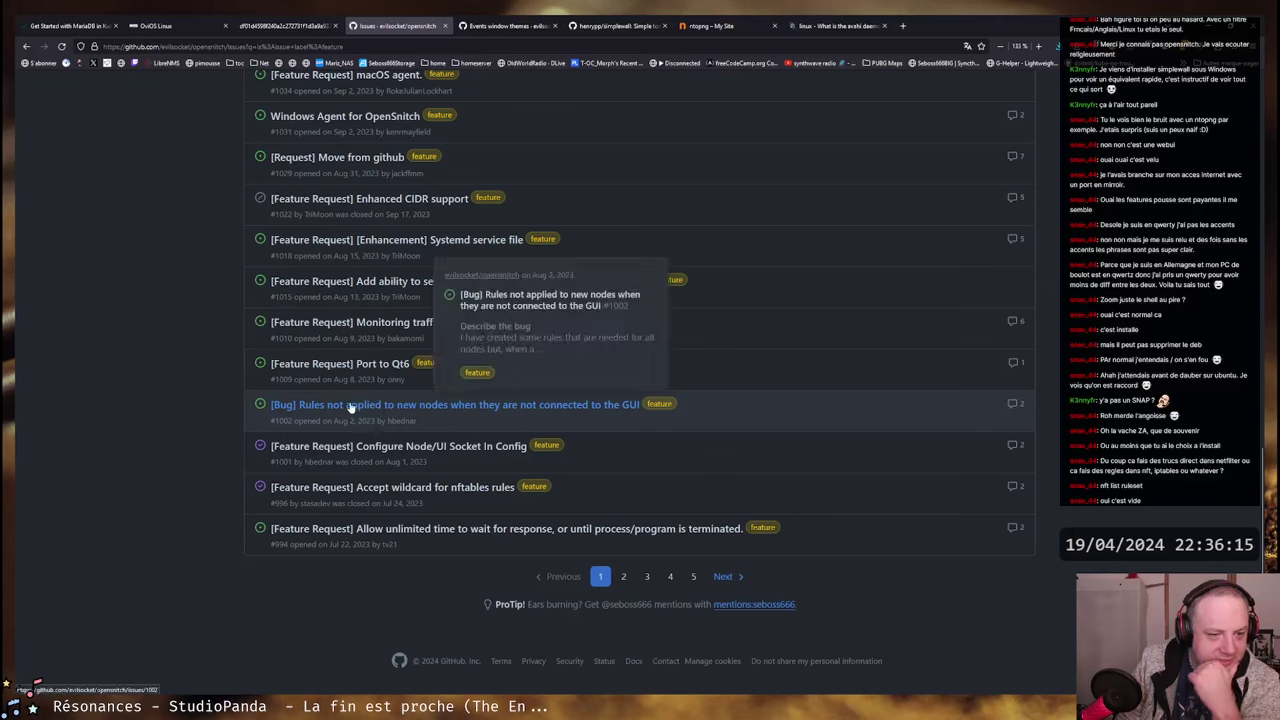
mouse_move(383, 412)
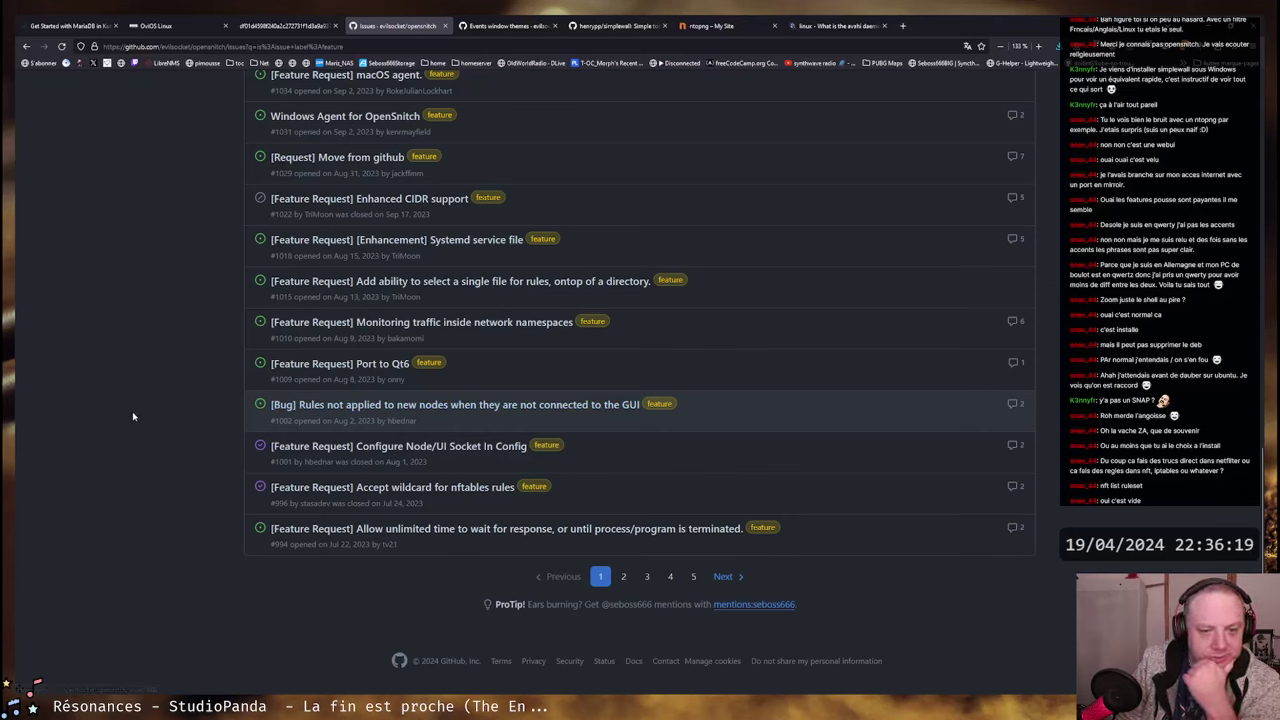
mouse_move(408, 407)
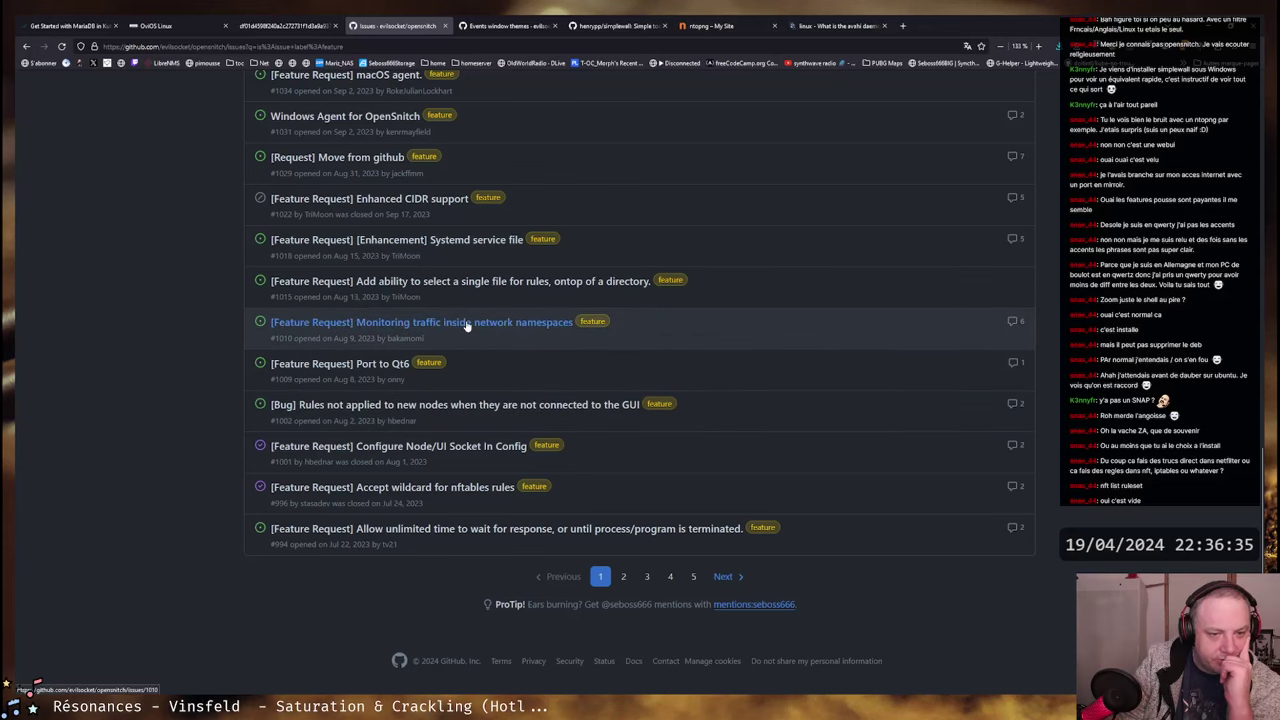
mouse_move(466, 323)
scroll(323, 328, "up", 1)
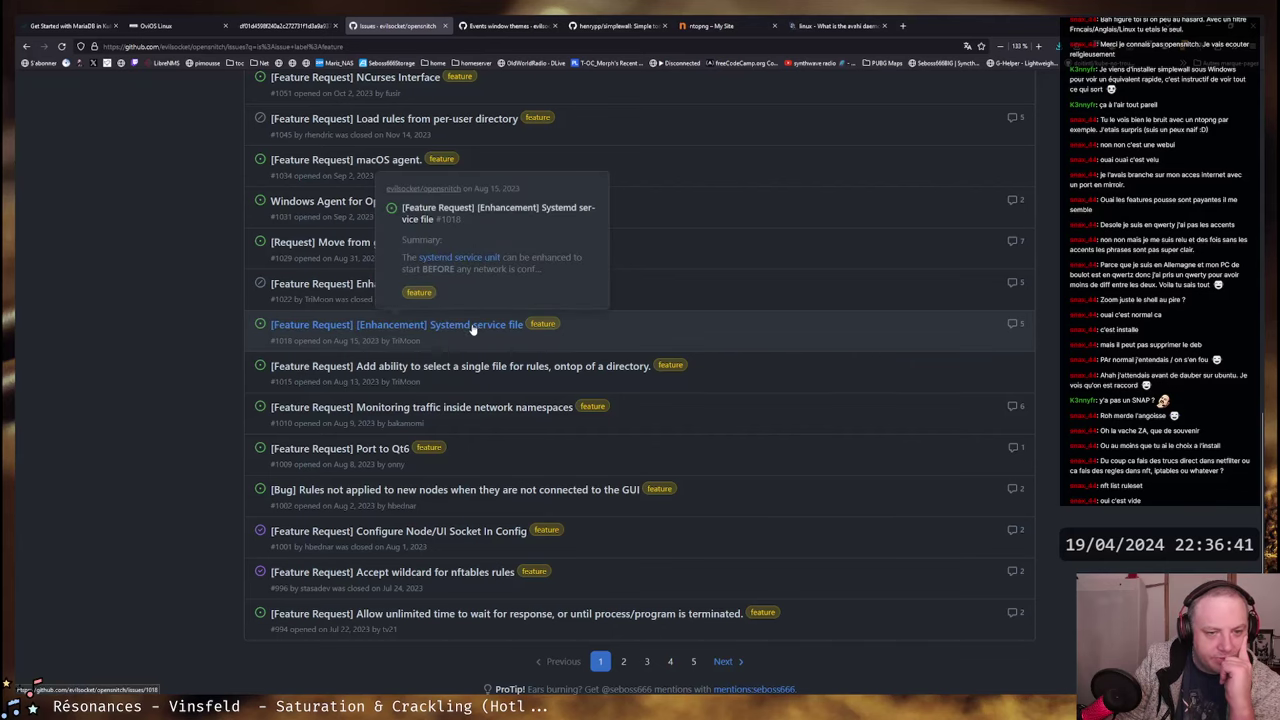
scroll(175, 329, "up", 1)
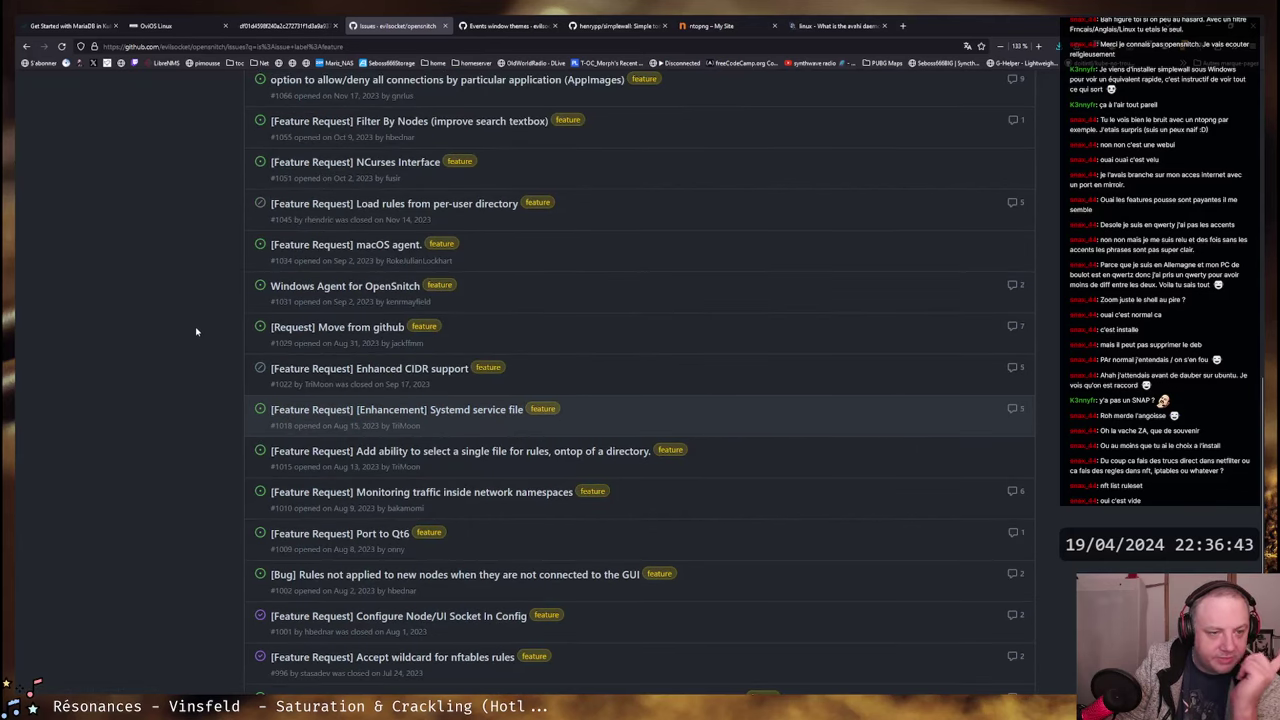
scroll(192, 342, "up", 1)
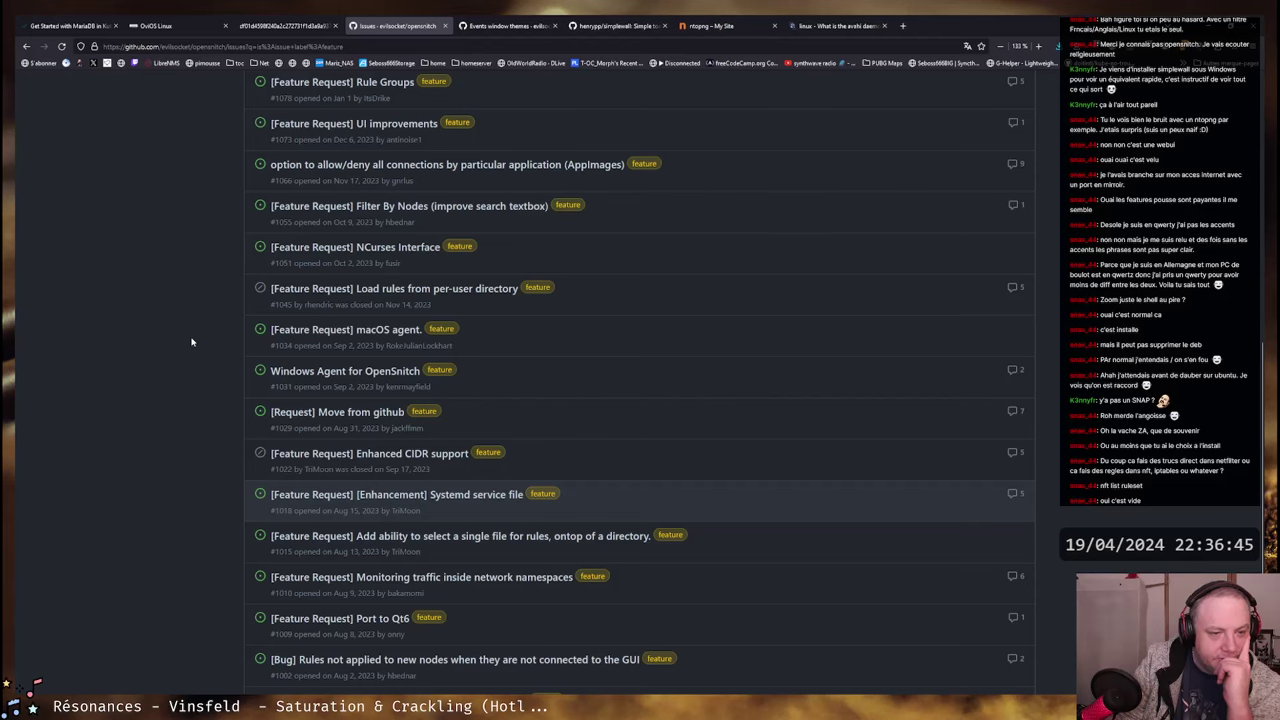
scroll(184, 366, "up", 1)
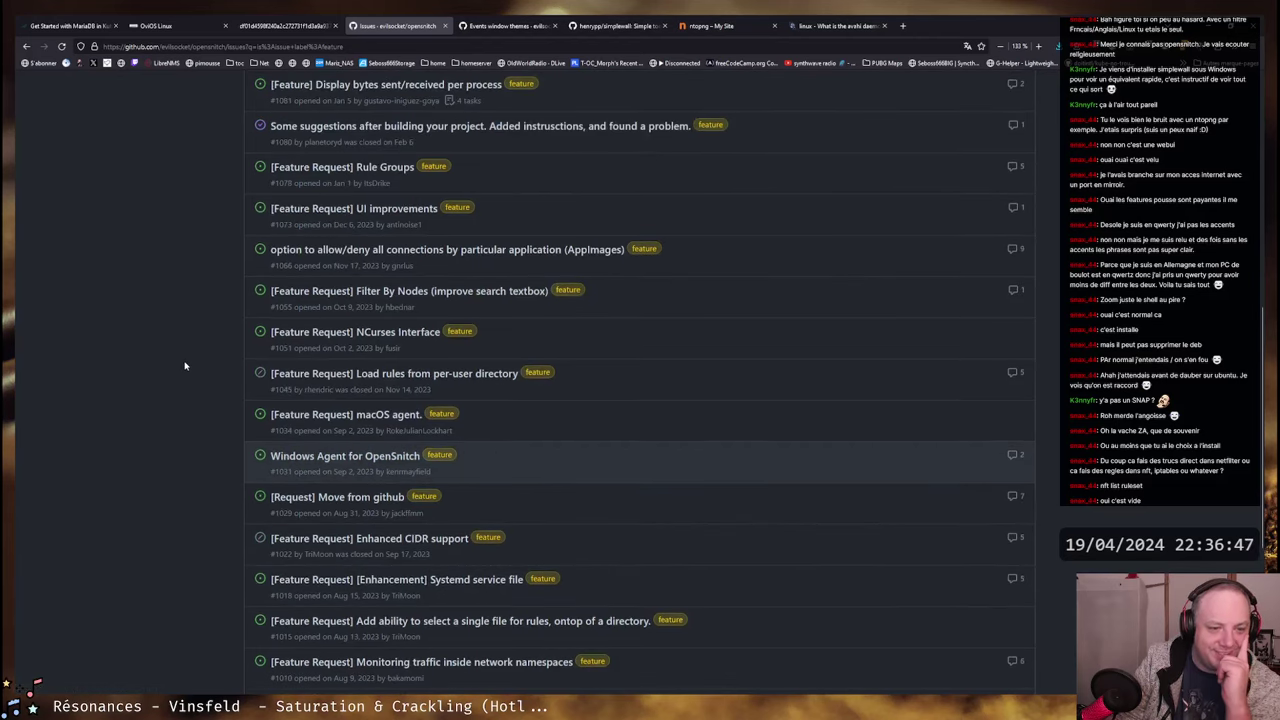
scroll(199, 395, "up", 1)
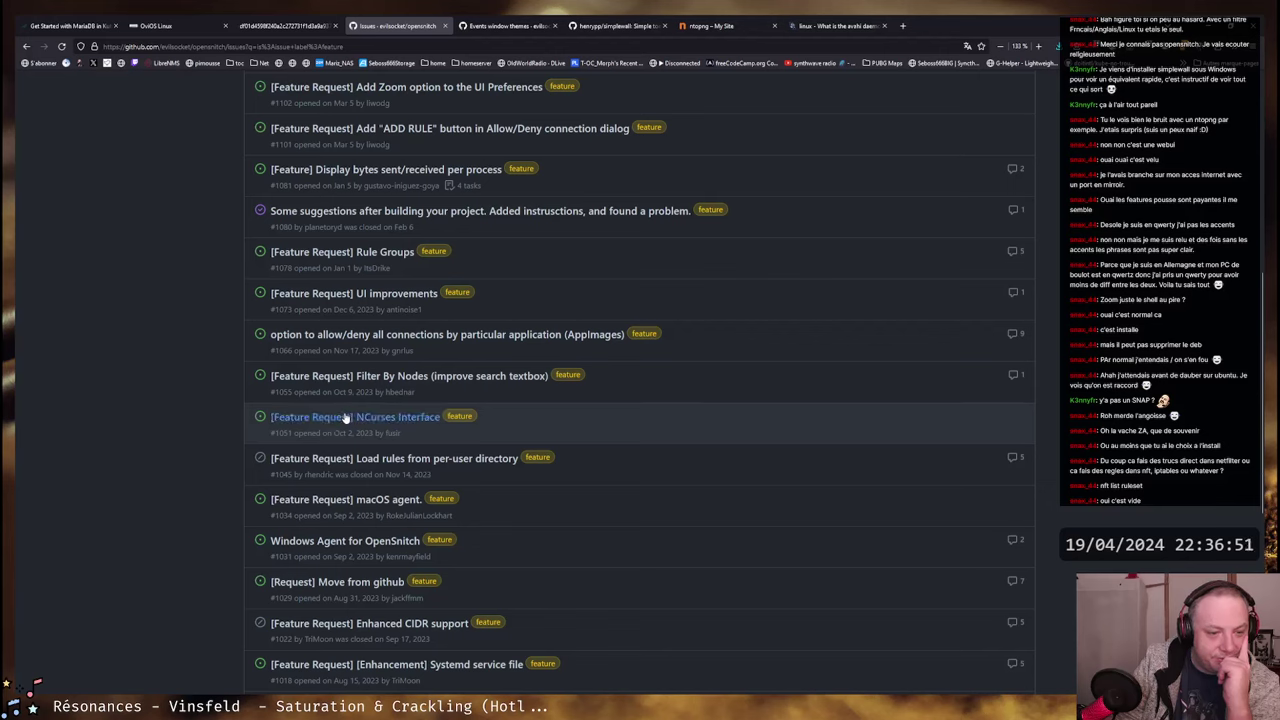
mouse_move(345, 418)
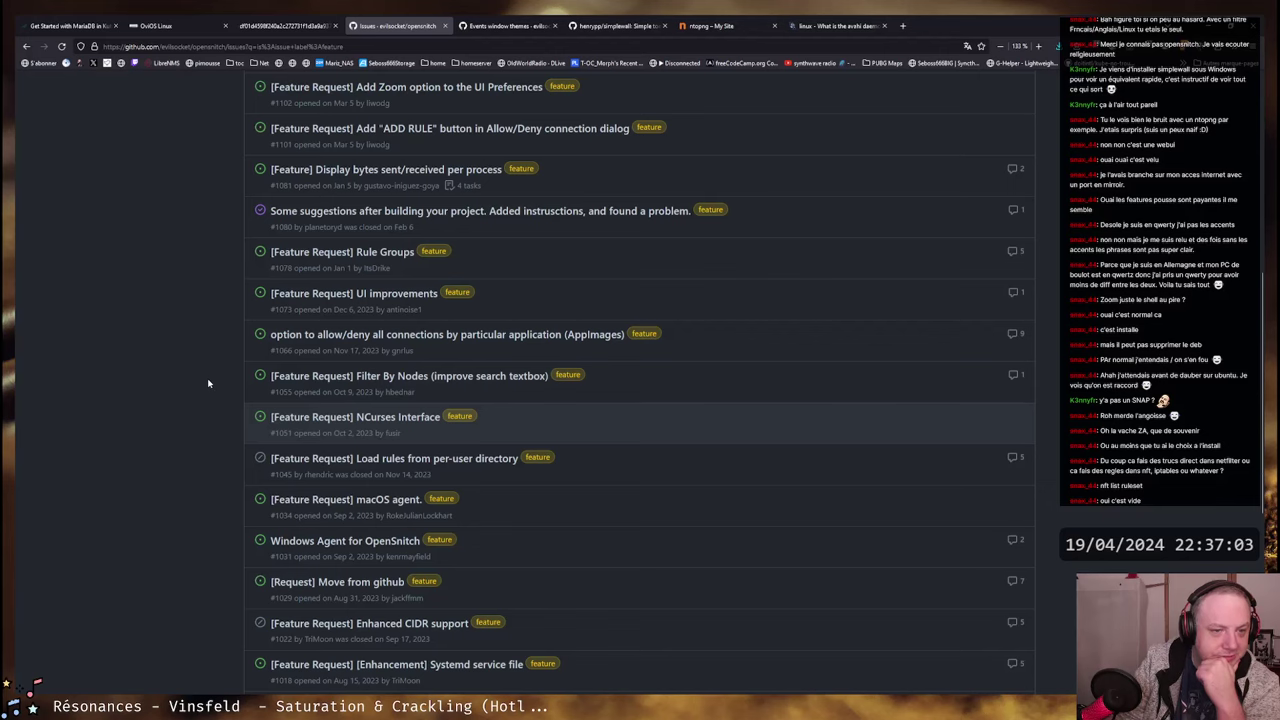
middle_click(363, 294)
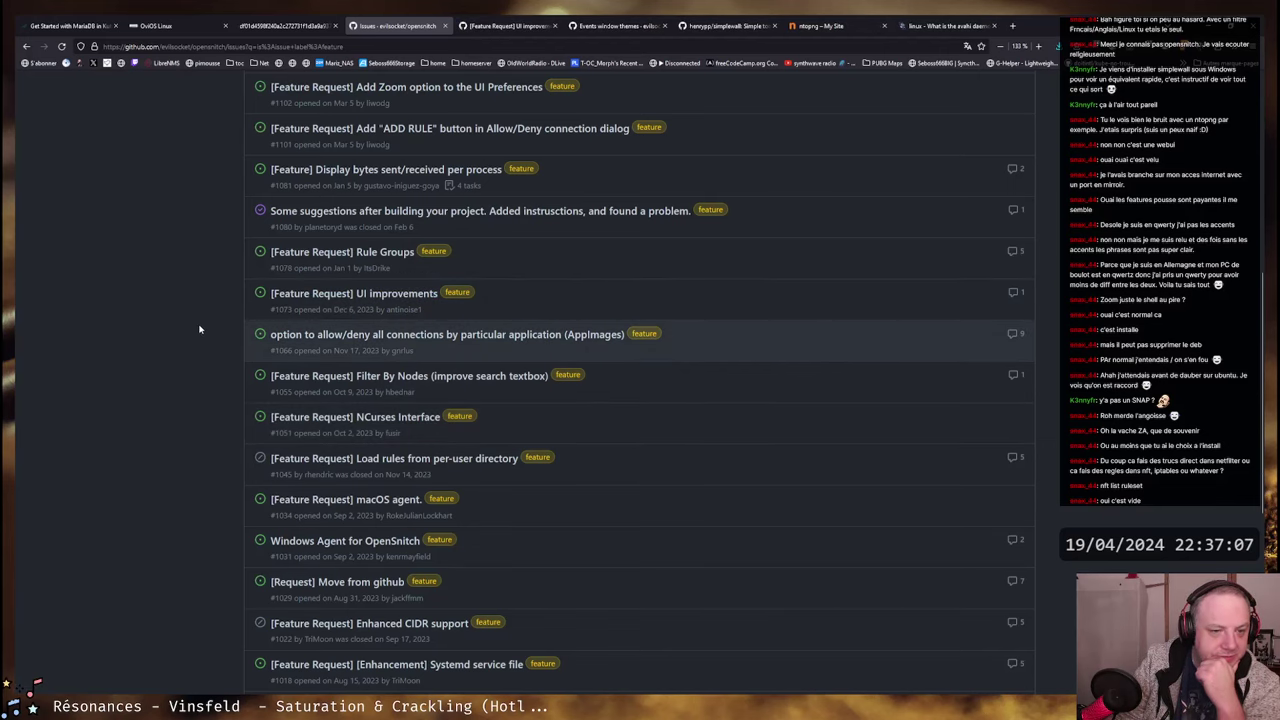
scroll(199, 329, "up", 1)
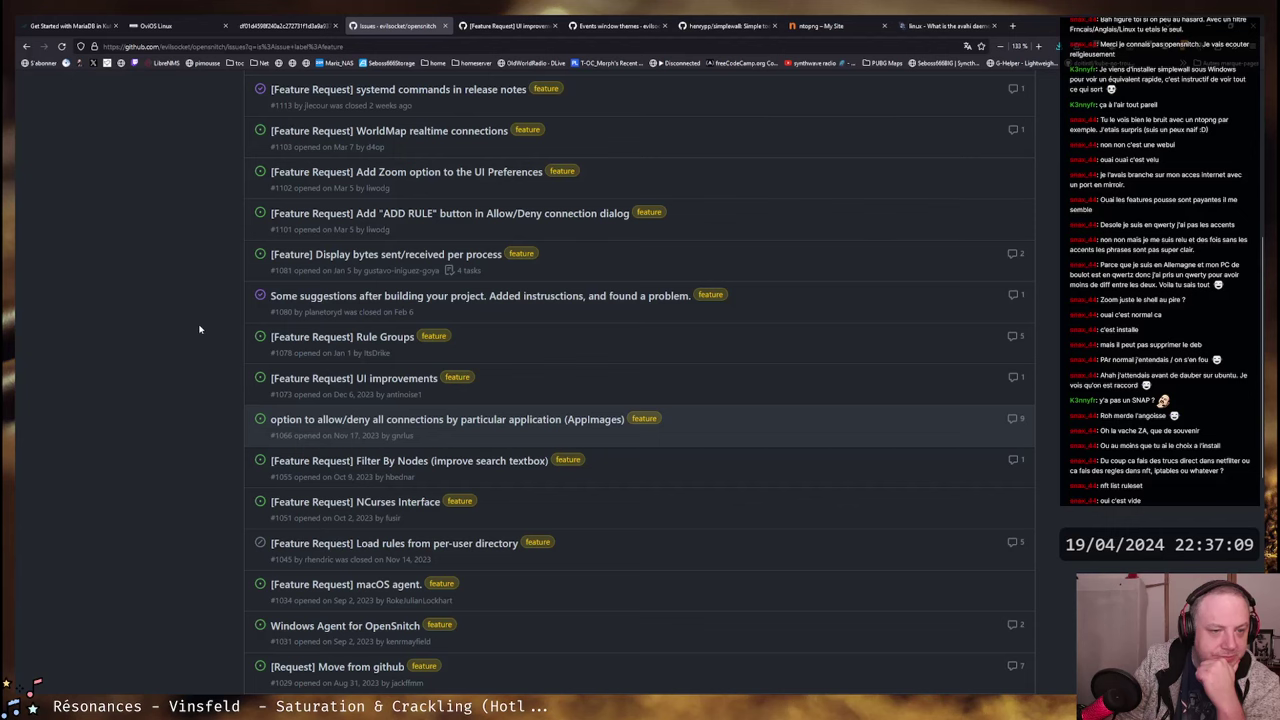
scroll(200, 329, "up", 1)
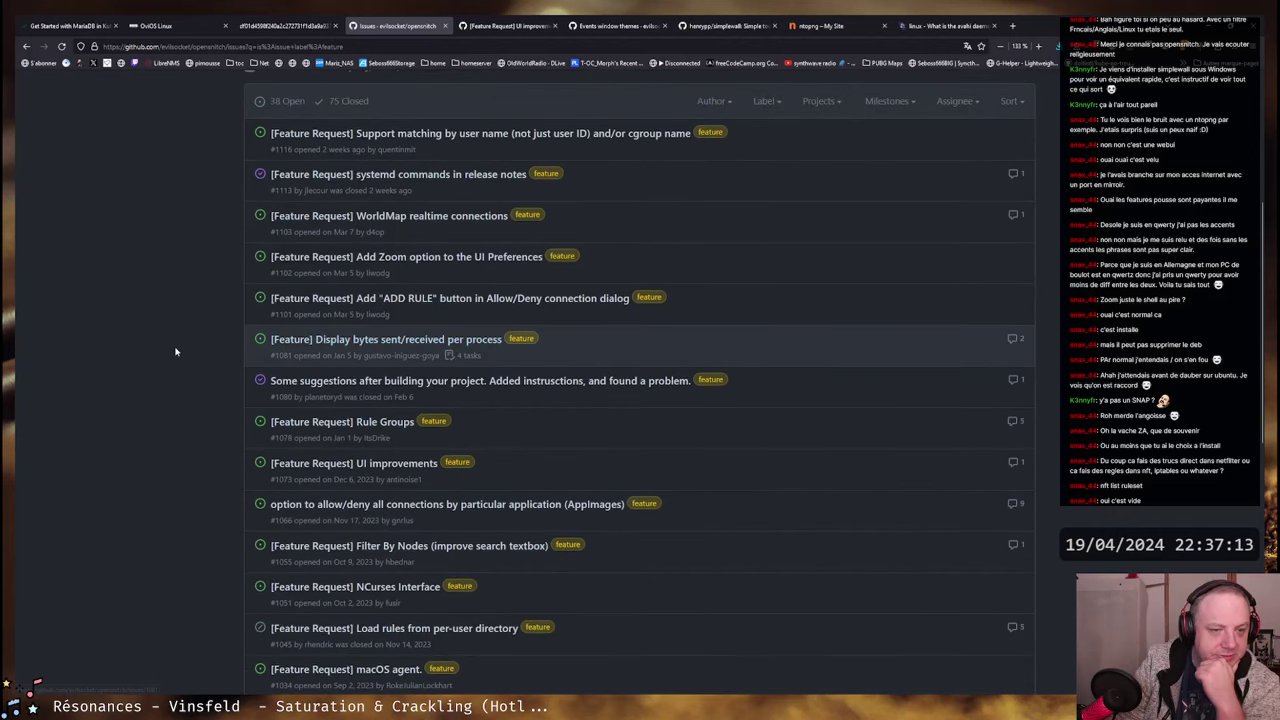
scroll(173, 350, "up", 1)
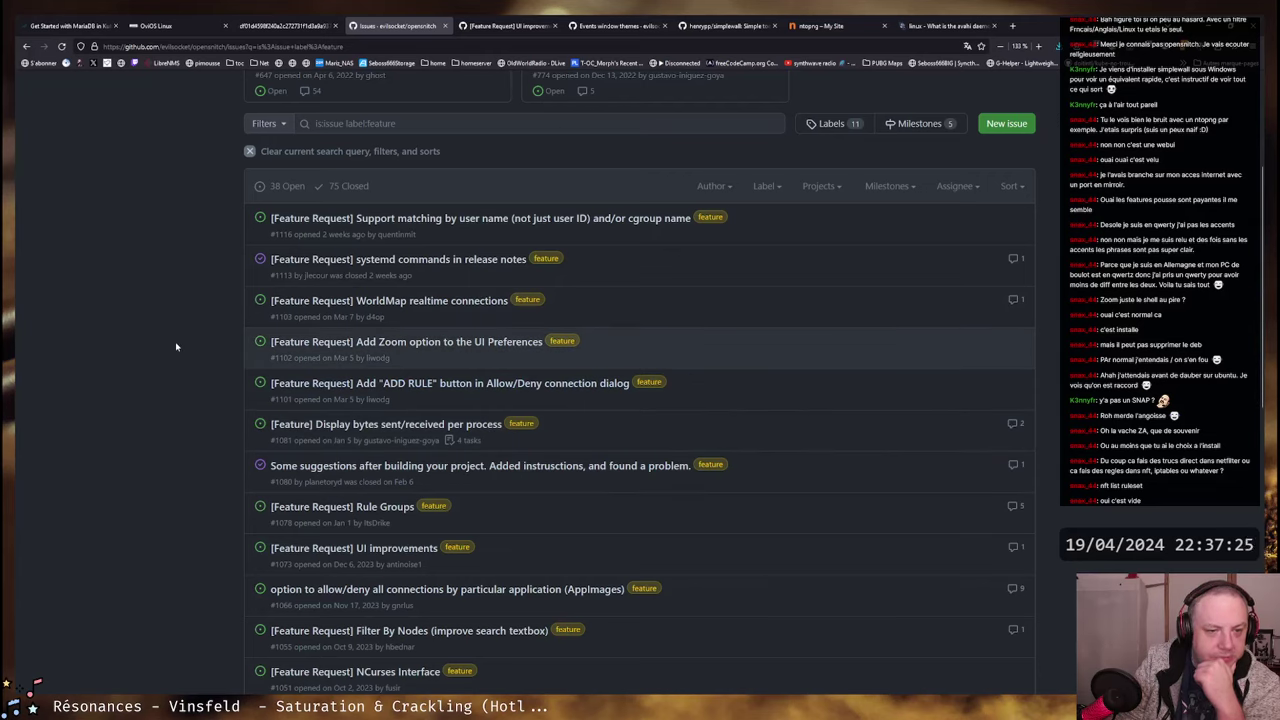
- Open #1103 '[Feature Request] WorldMap realtime connections' and read its comments, highlighting 'LittleSnitch'
left_click(417, 303, "ctrl+shift")
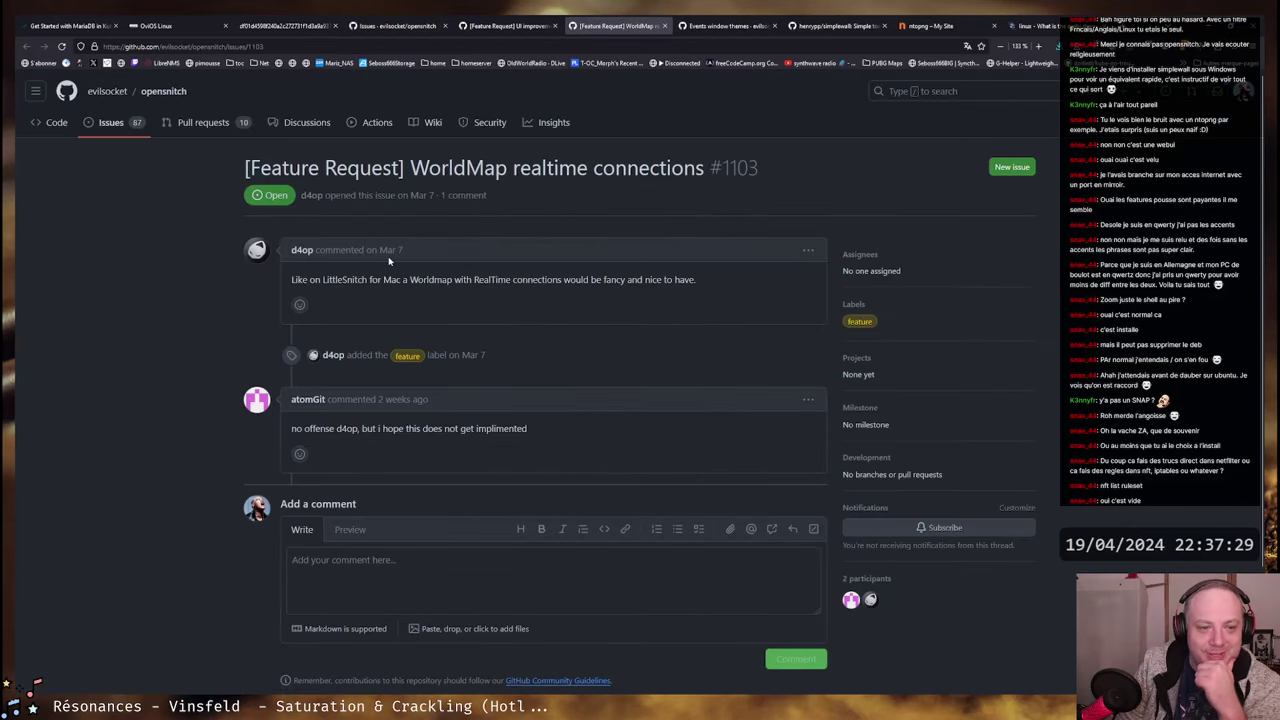
double_click(324, 280)
left_click(441, 292)
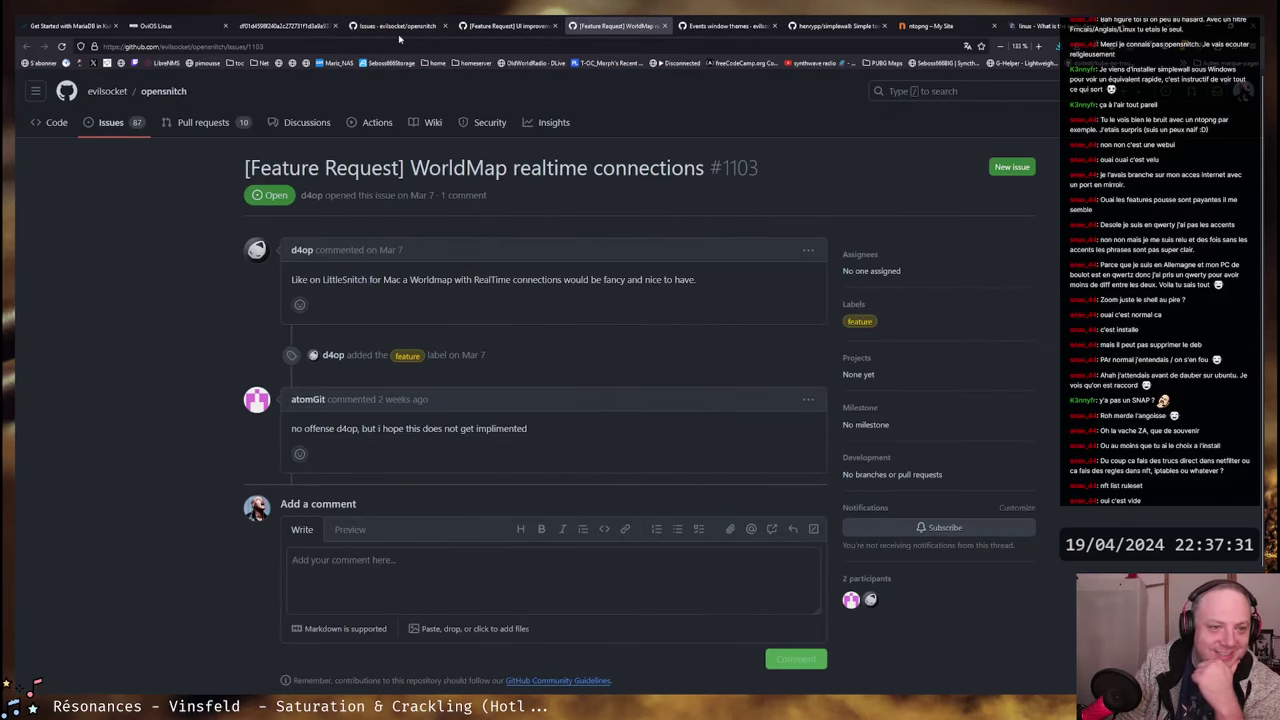
double_click(337, 281)
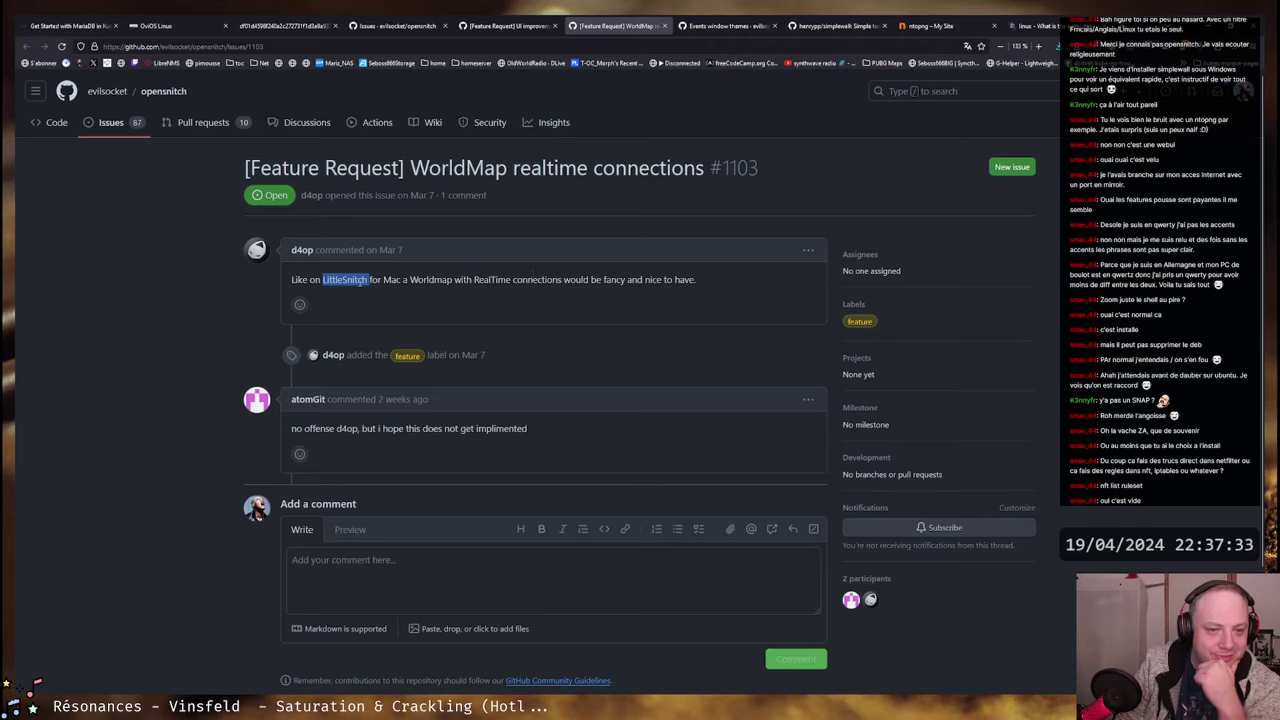
left_click(348, 277)
left_click_drag(374, 428, 319, 428)
left_click(472, 443)
left_click(319, 428)
left_click(508, 25)
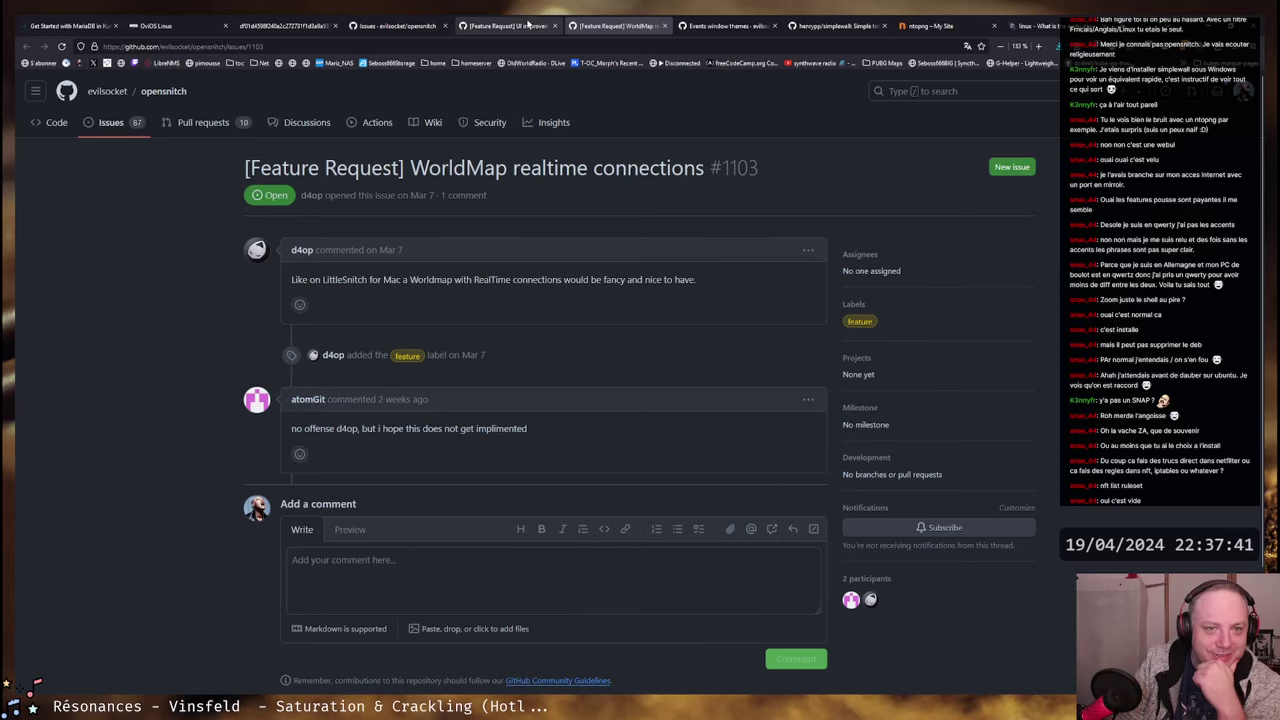
scroll(237, 390, "down", 1)
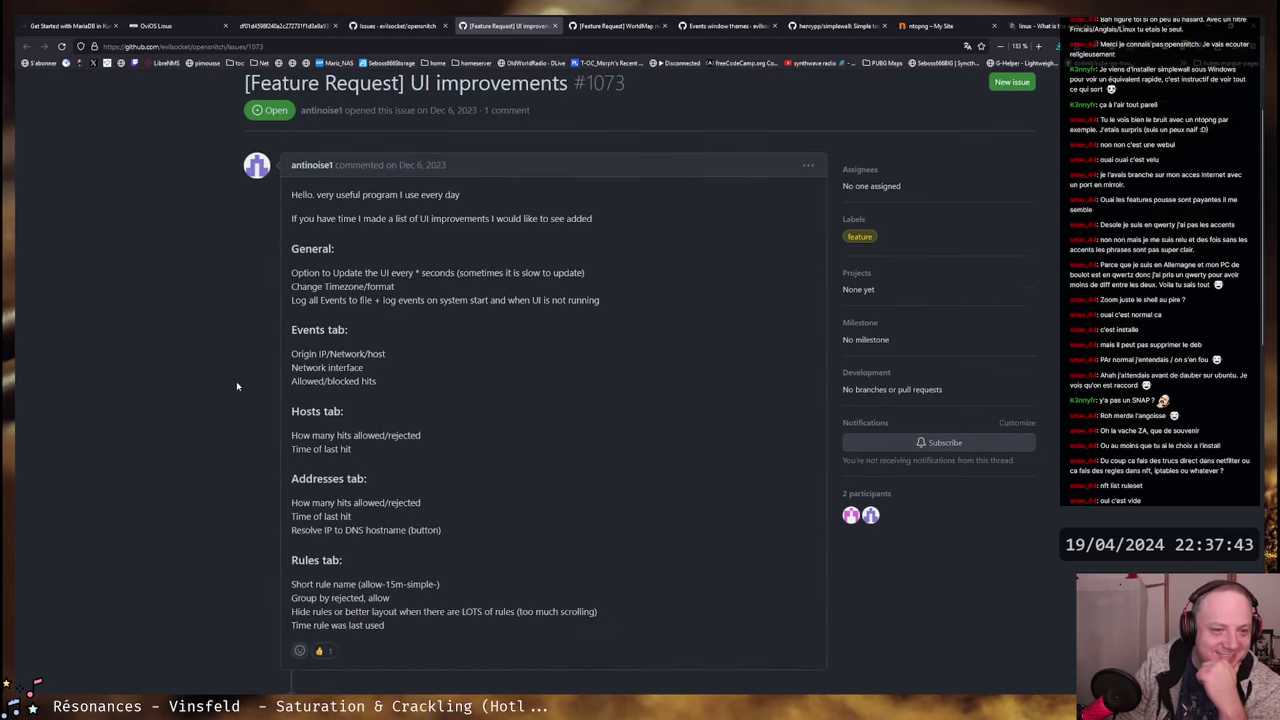
left_click_drag(320, 222, 592, 220)
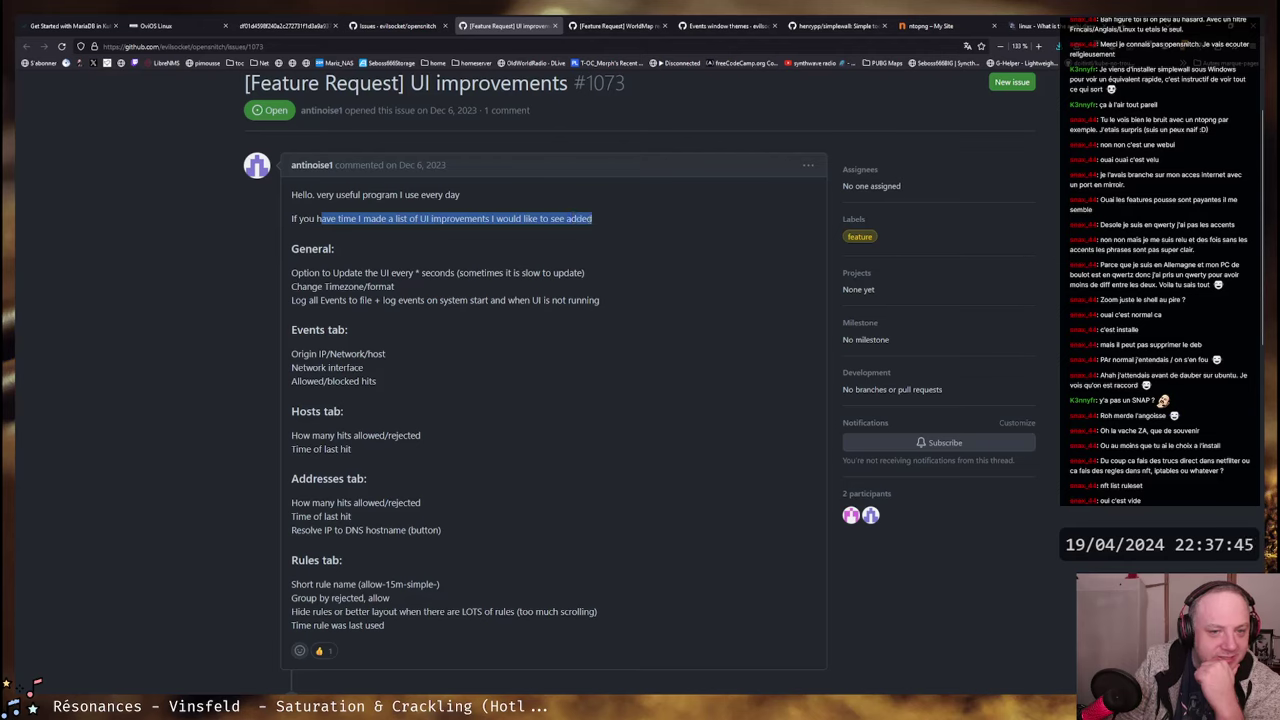
left_click(309, 266)
left_click_drag(291, 272, 582, 272)
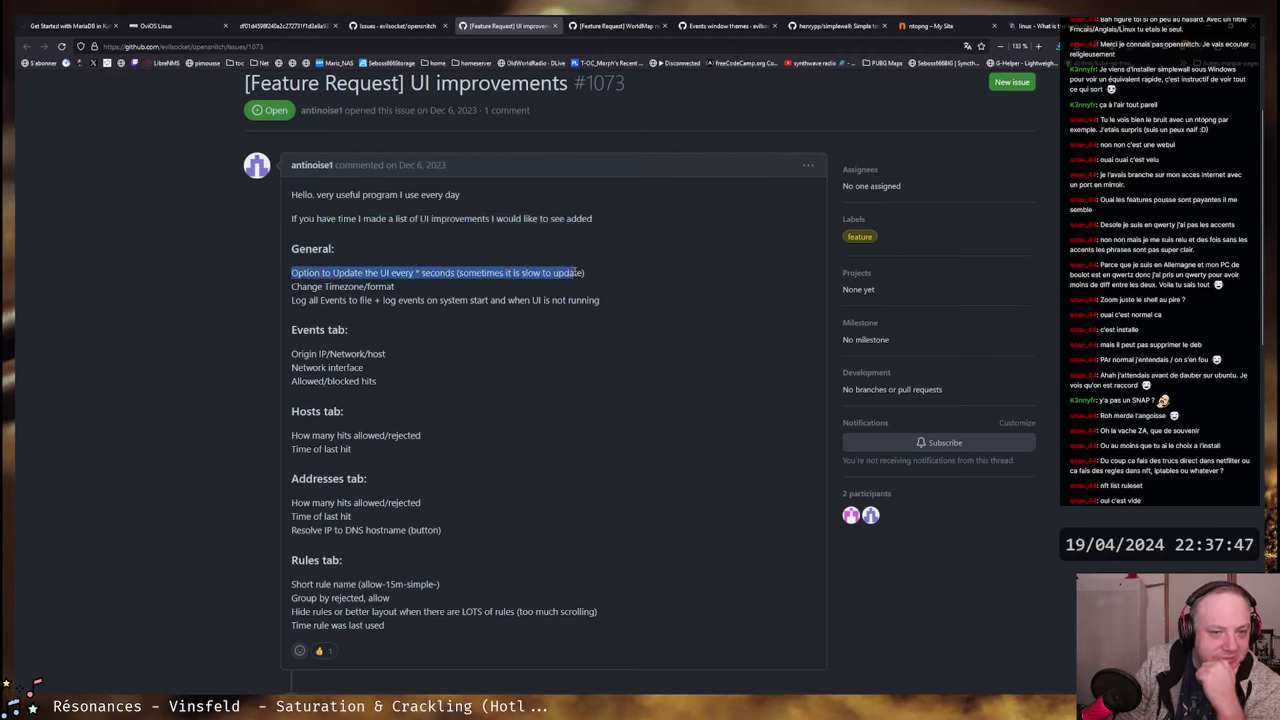
left_click(333, 272)
left_click_drag(293, 272, 584, 272)
left_click(410, 285)
left_click_drag(292, 288, 600, 300)
left_click(600, 300)
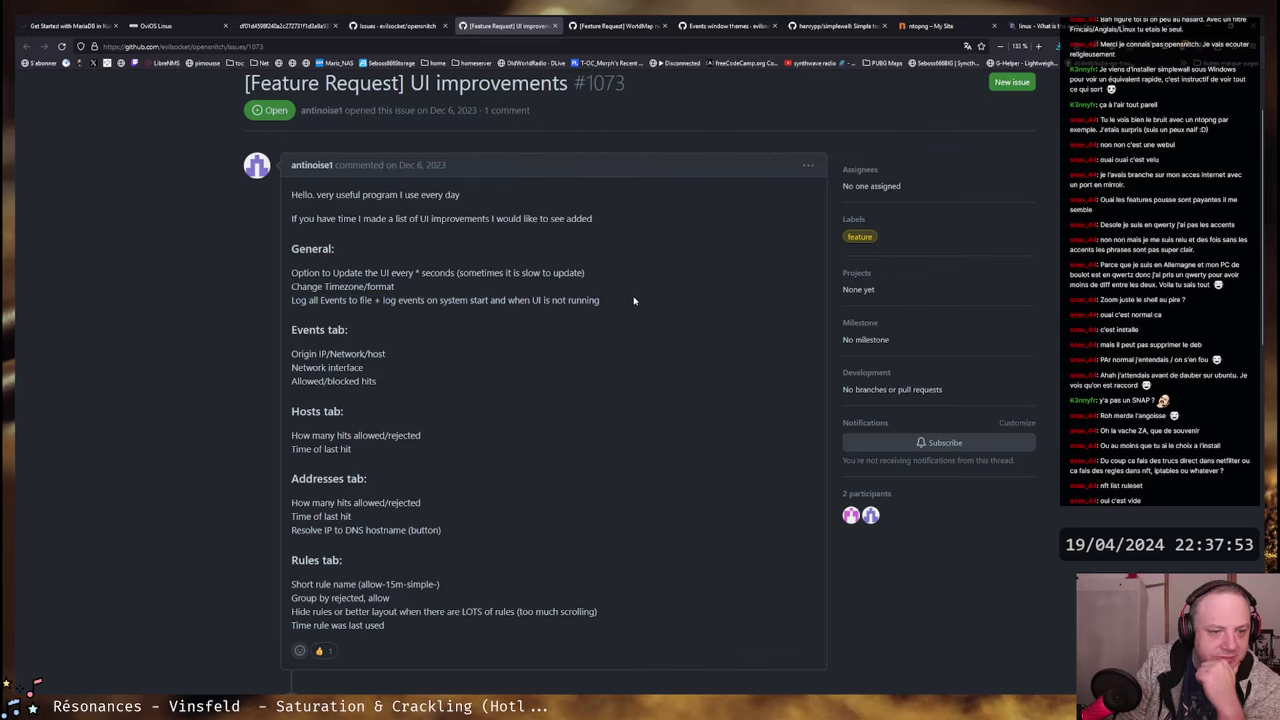
scroll(663, 297, "down", 2)
left_click_drag(292, 268, 377, 297)
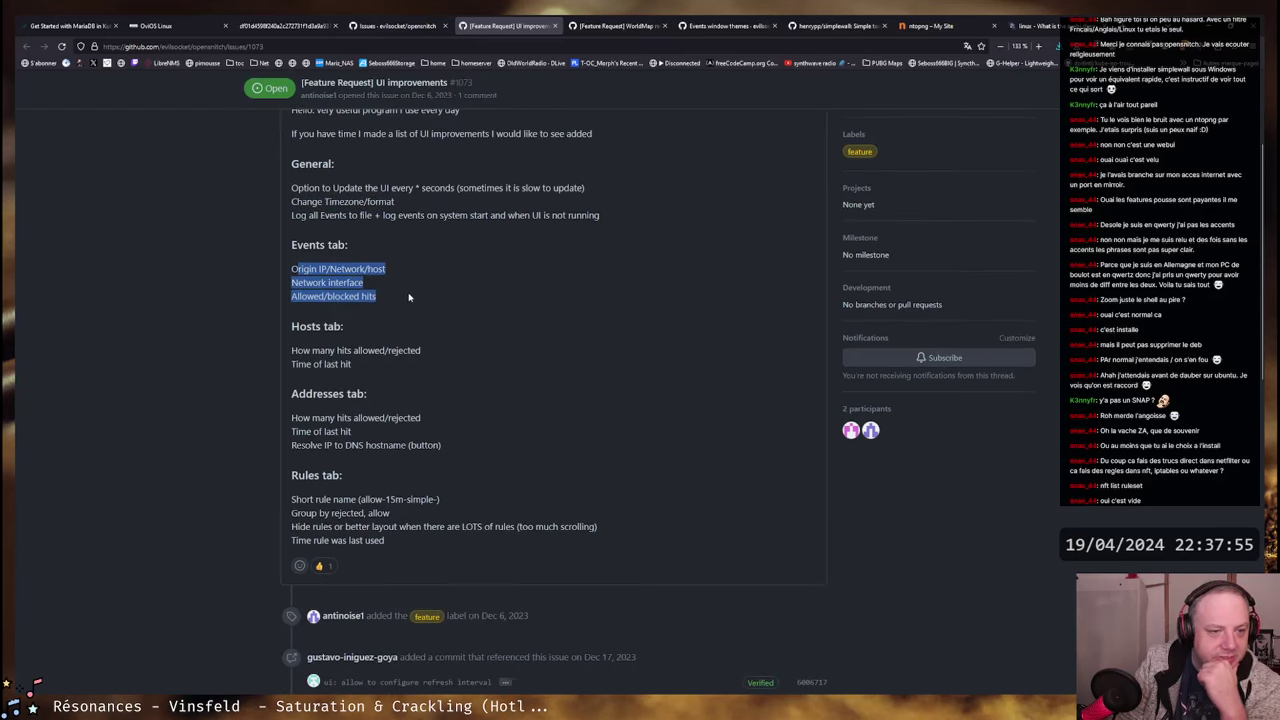
left_click(377, 297)
left_click_drag(293, 350, 450, 372)
left_click(451, 374)
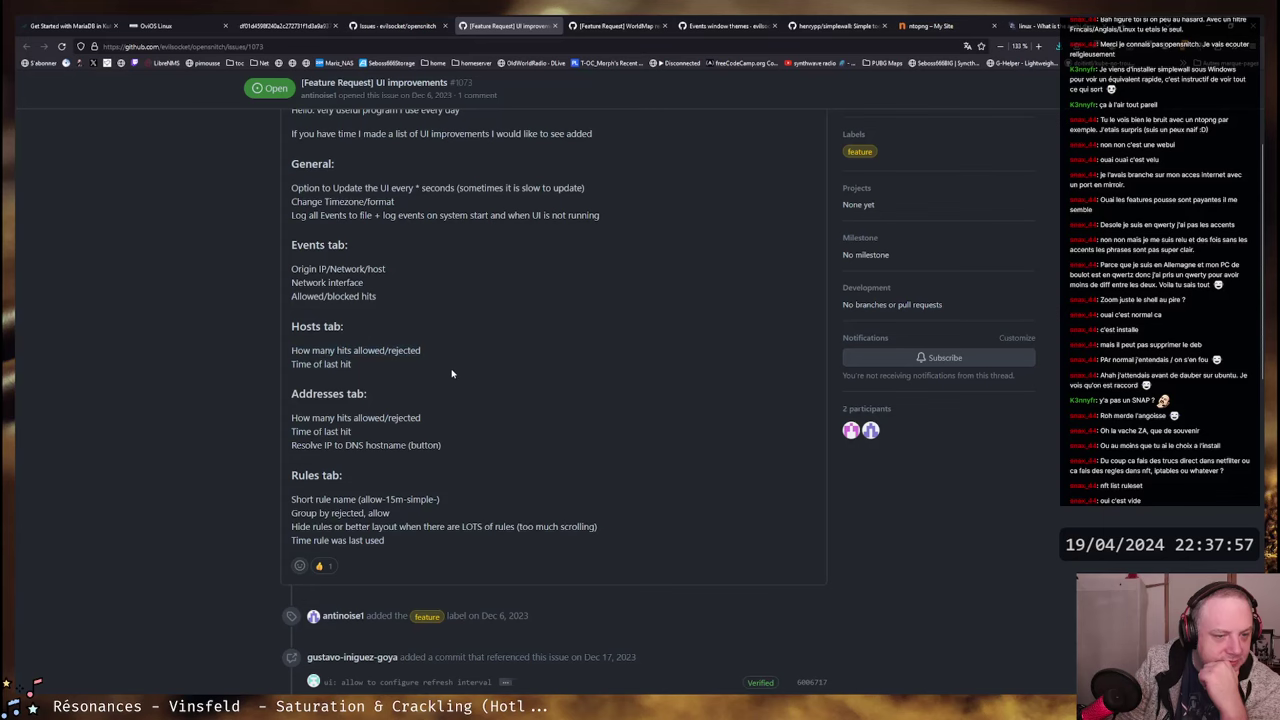
left_click_drag(293, 497, 440, 500)
left_click(440, 500)
scroll(567, 343, "down", 3)
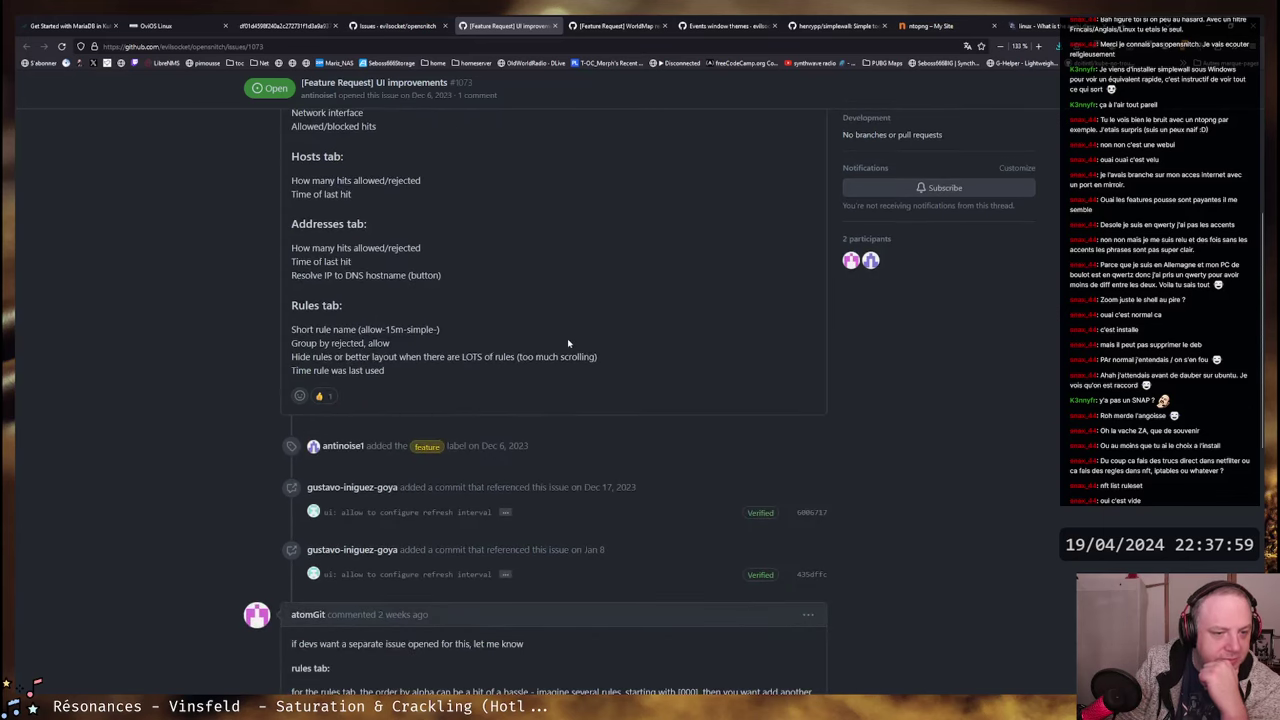
left_click_drag(292, 344, 416, 348)
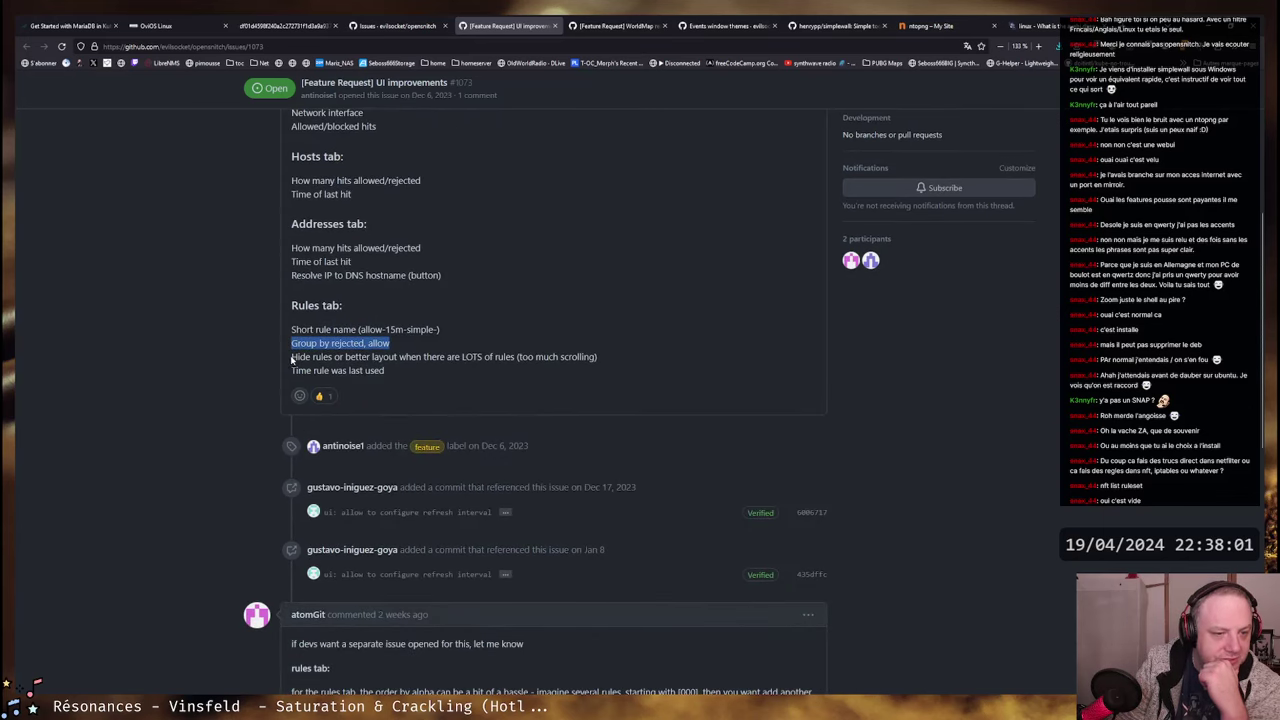
left_click_drag(292, 357, 544, 357)
left_click(634, 357)
left_click(586, 356)
left_click_drag(384, 370, 291, 329)
left_click(396, 385)
mouse_move(385, 370)
left_mouse_down()
mouse_move(291, 371)
mouse_move(386, 371)
left_mouse_up()
left_click(291, 371)
scroll(620, 330, "down", 5)
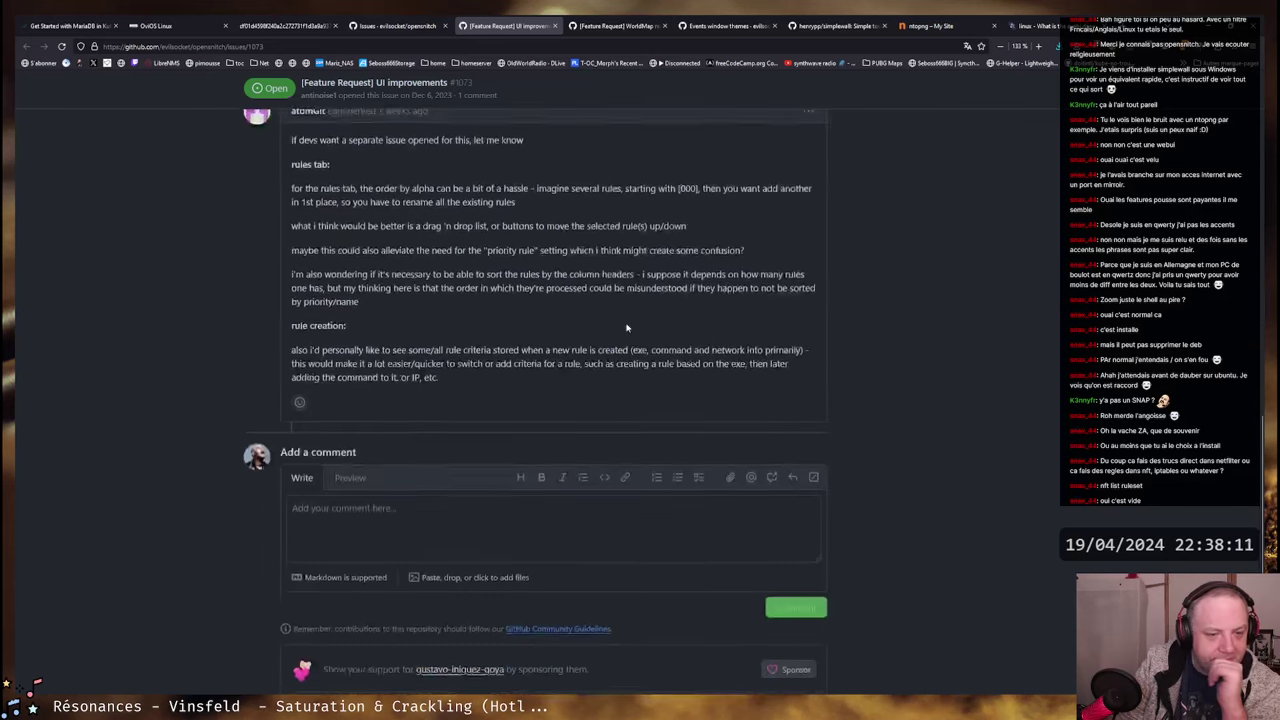
scroll(594, 318, "up", 1)
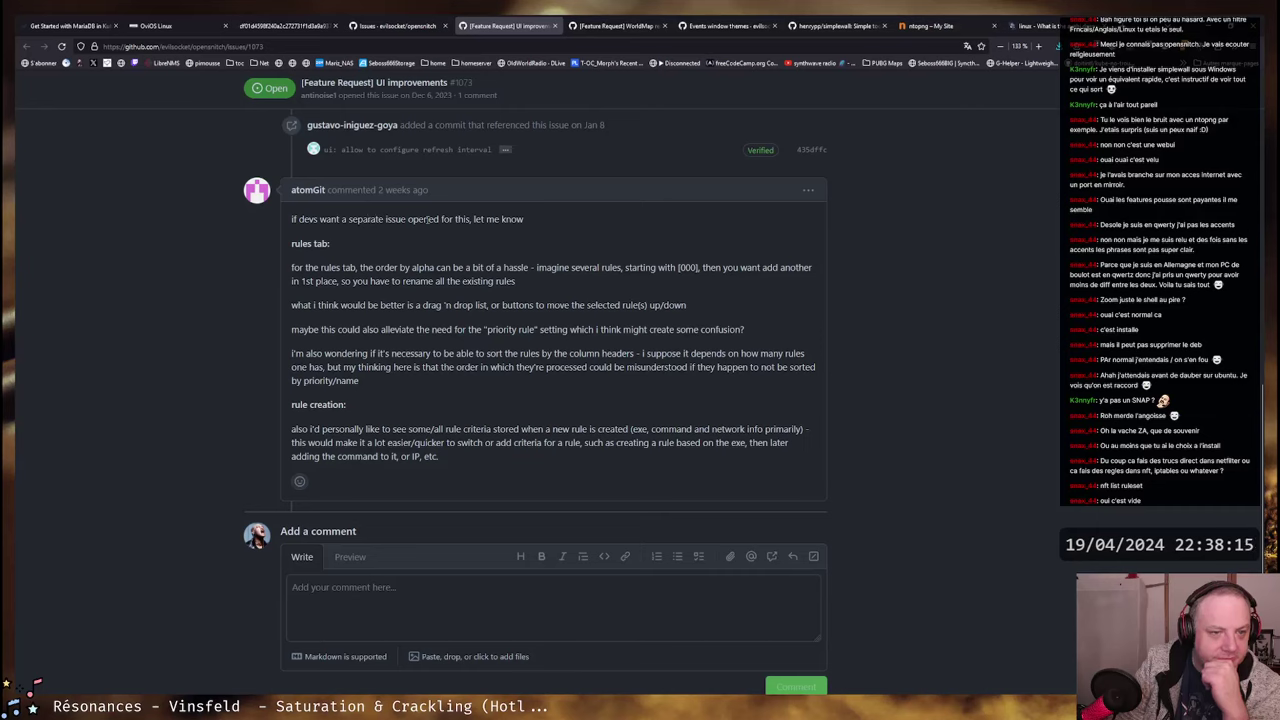
left_click_drag(294, 268, 788, 268)
left_click(630, 268)
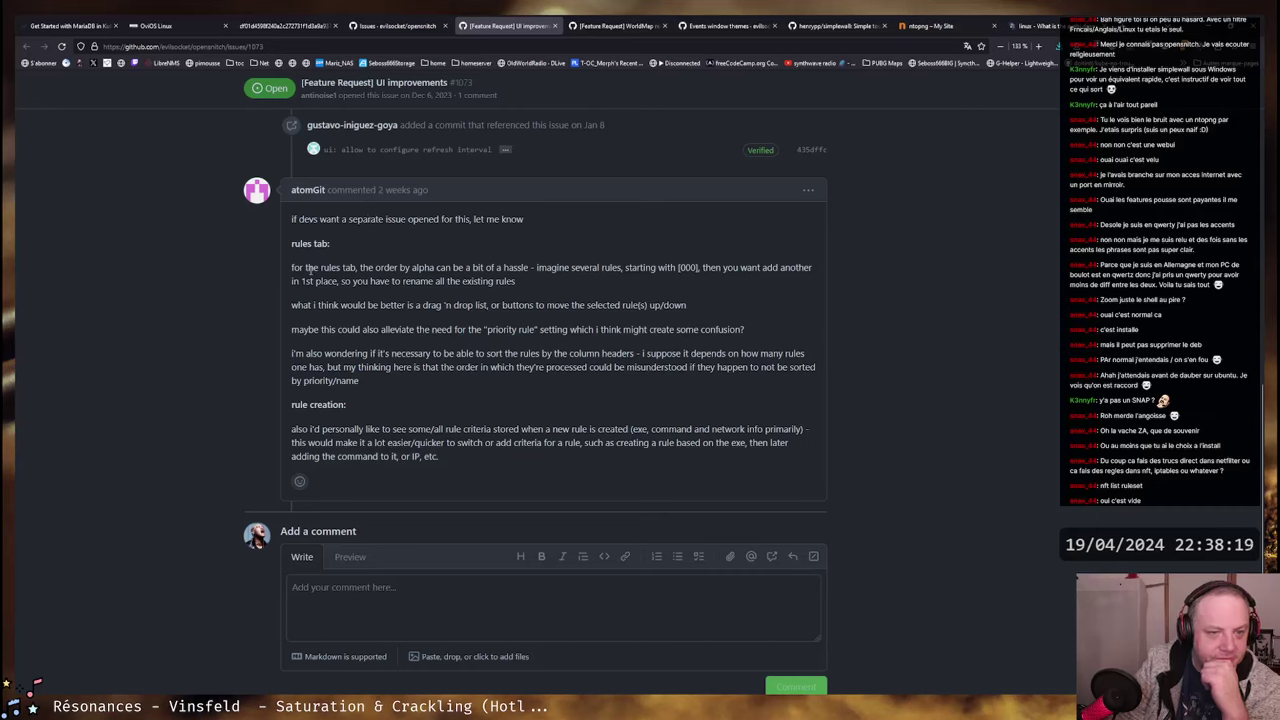
left_click_drag(308, 268, 790, 267)
left_click(790, 266)
left_click_drag(533, 268, 815, 268)
left_click(654, 270)
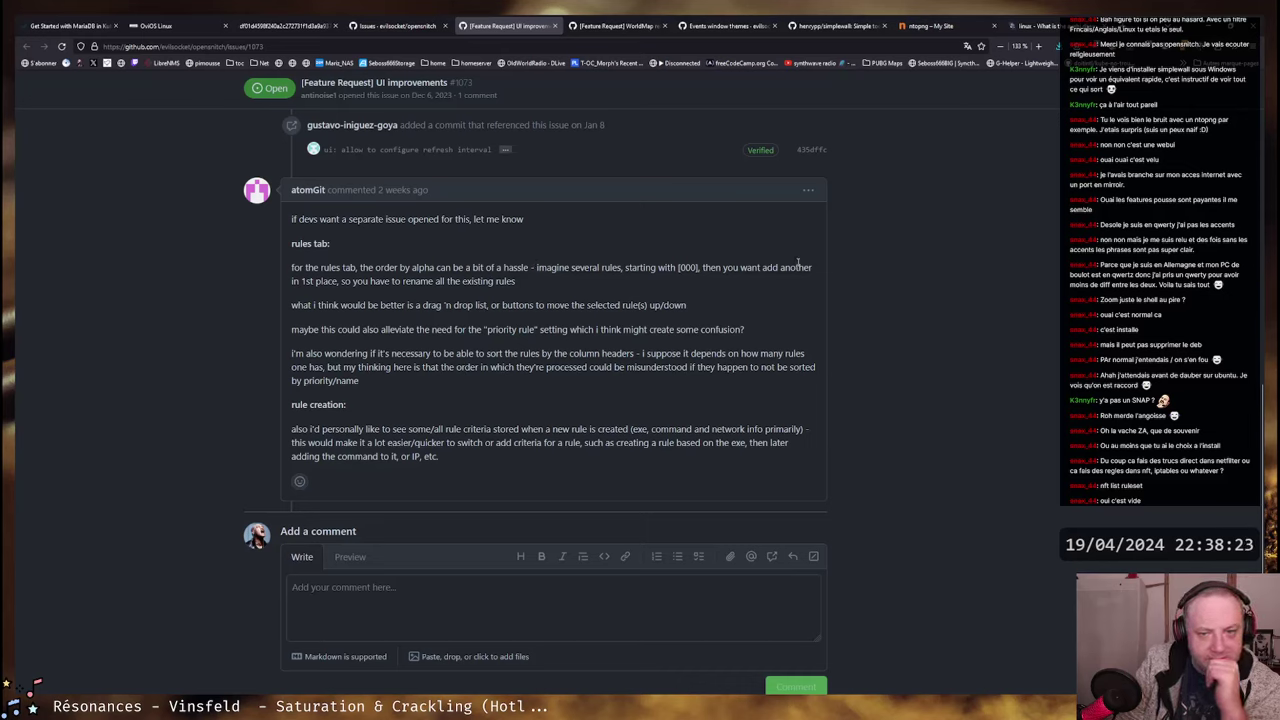
left_click_drag(293, 282, 520, 282)
left_click(518, 289)
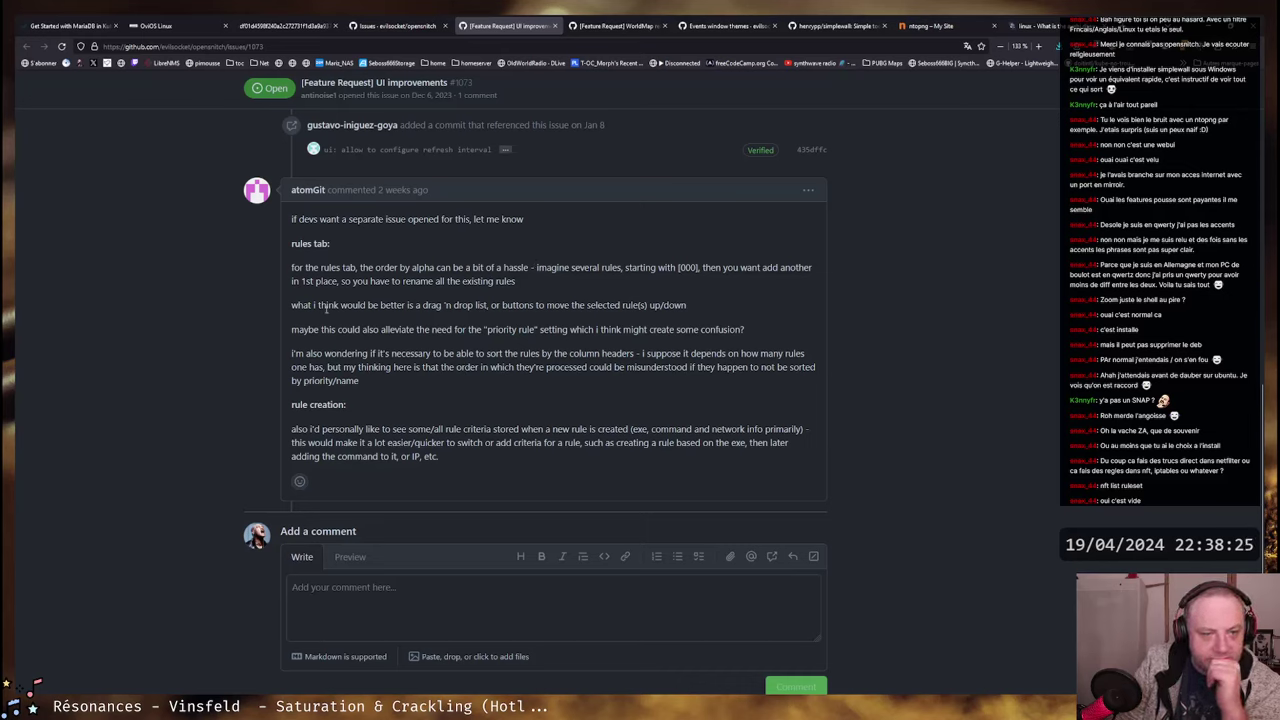
left_click_drag(291, 305, 558, 430)
left_click(545, 336)
scroll(545, 336, "down", 1)
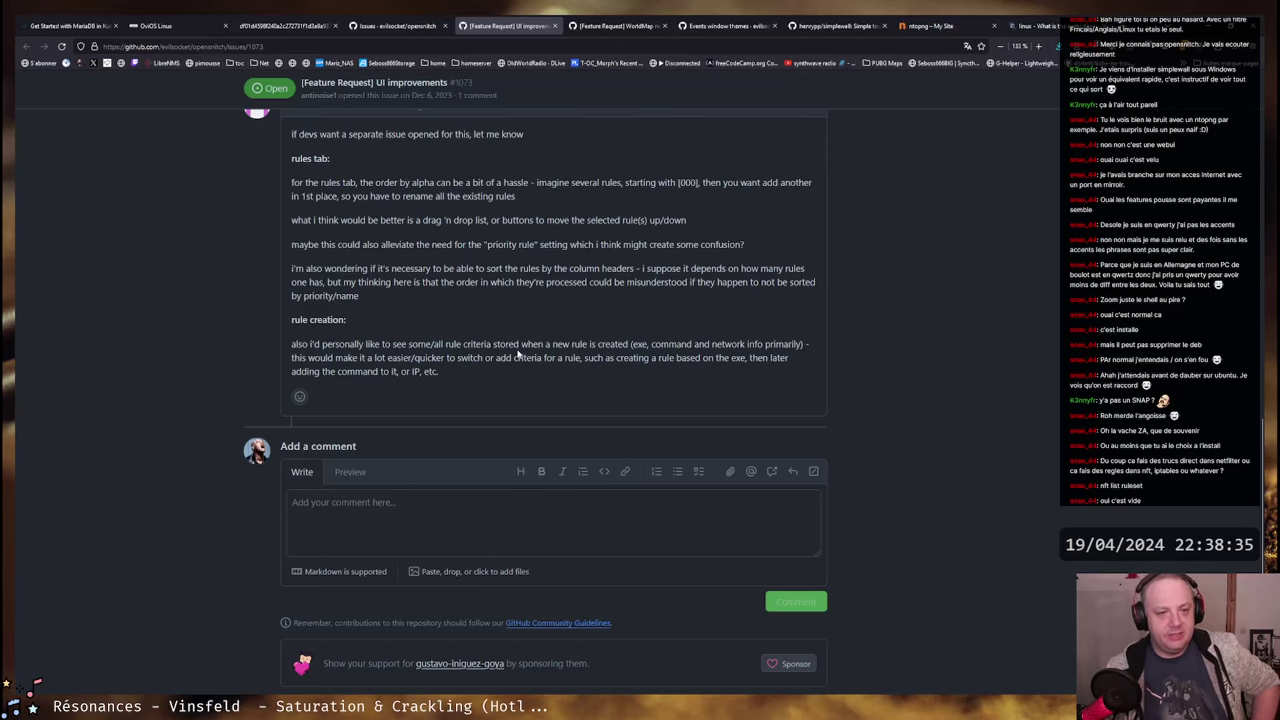
scroll(518, 355, "up", 10)
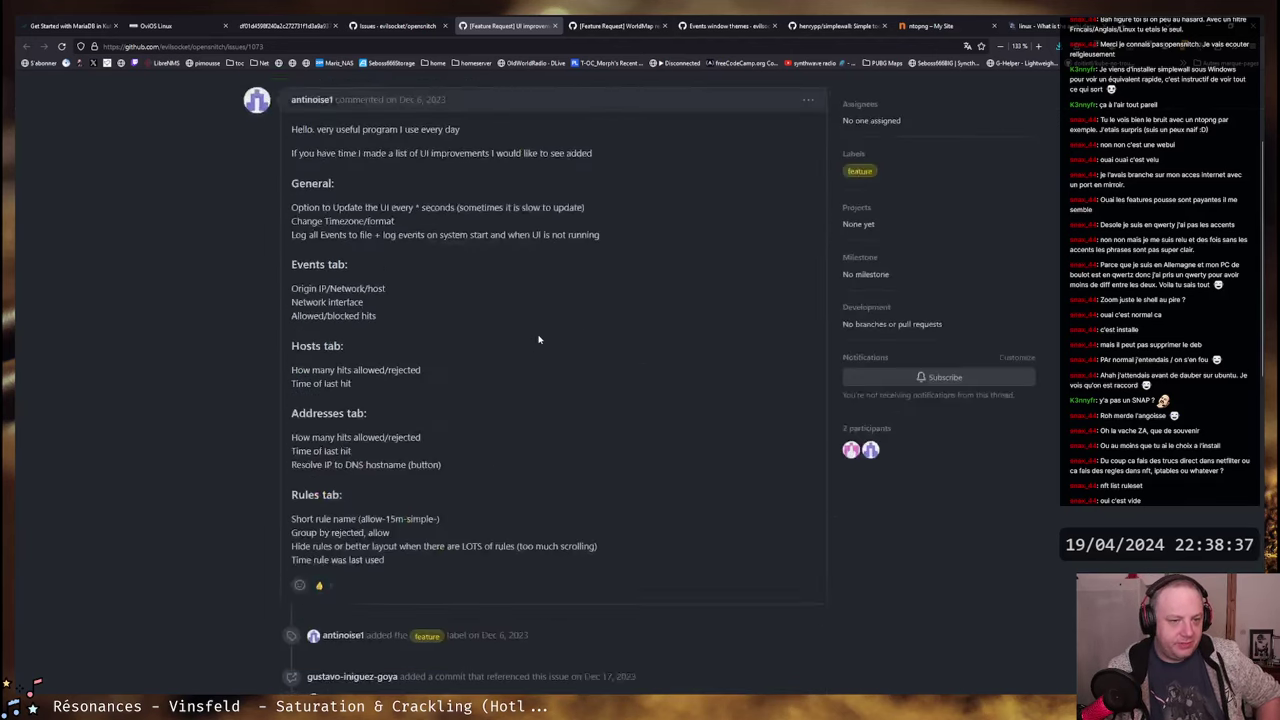
scroll(530, 330, "down", 5)
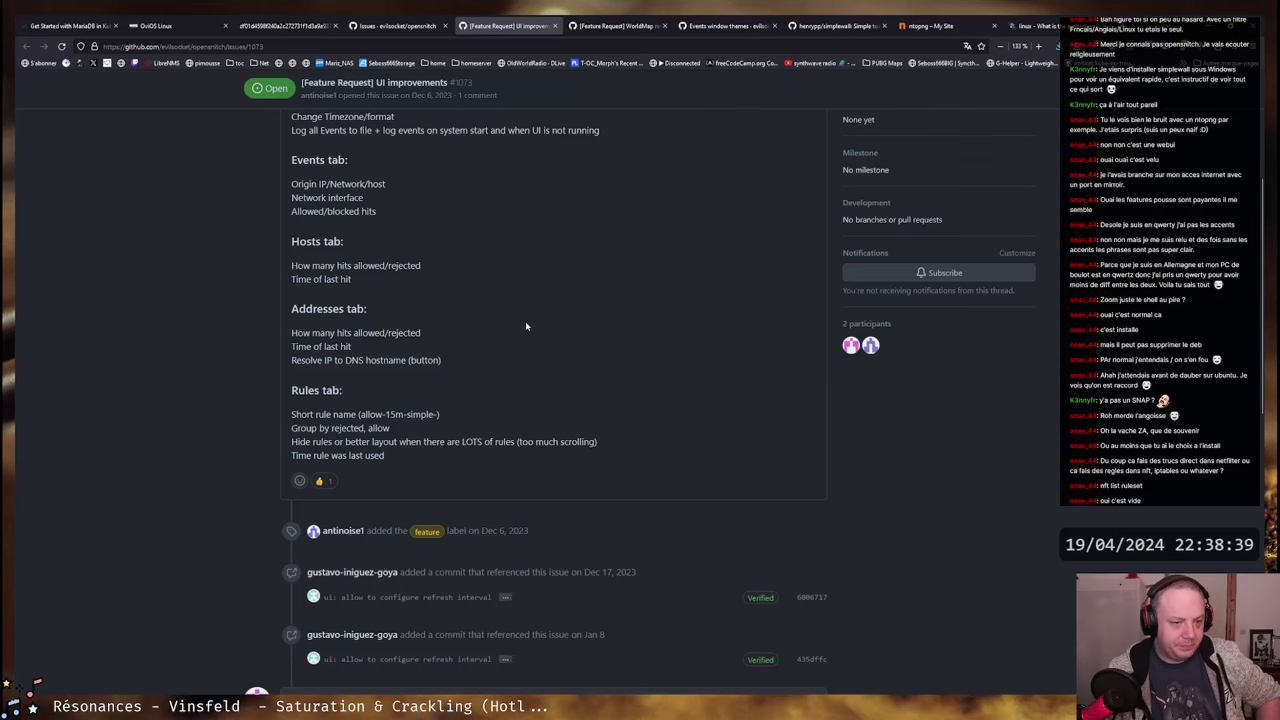
scroll(525, 325, "down", 6)
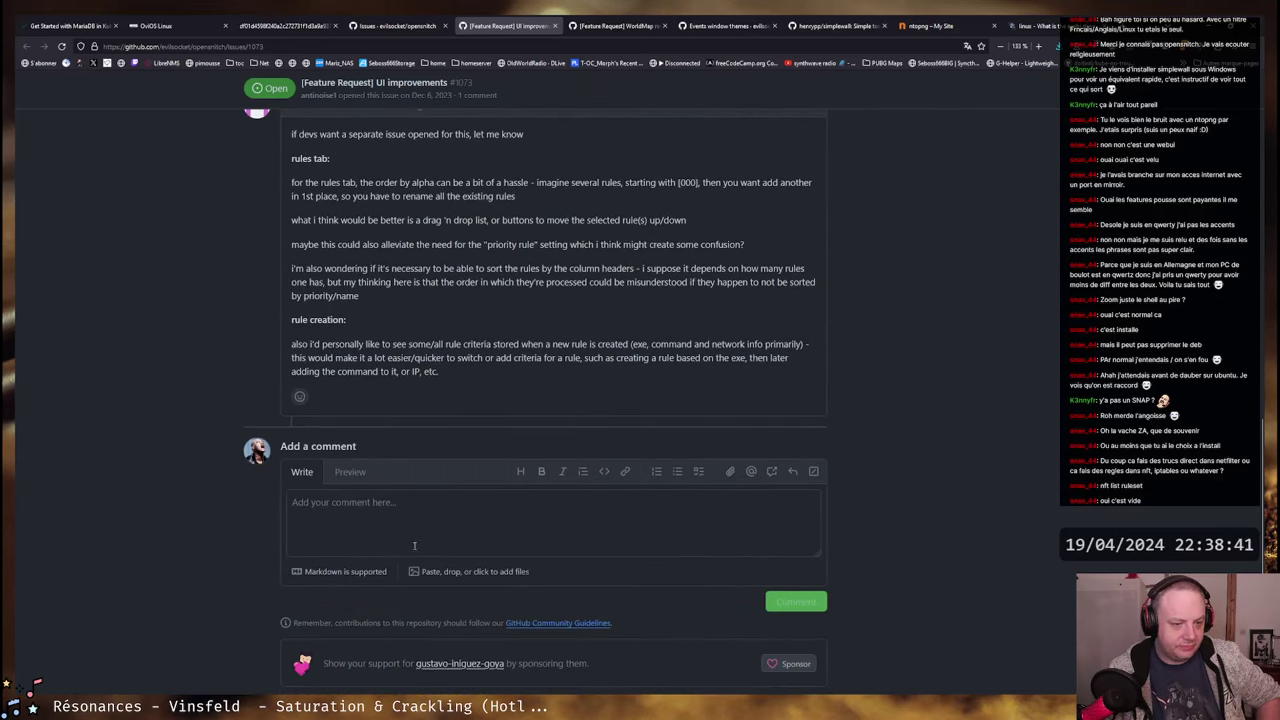
- Write the comment: tested on fresh Ubuntu 22.04; hurdles were manual deb install and the GUI
left_click(431, 505)
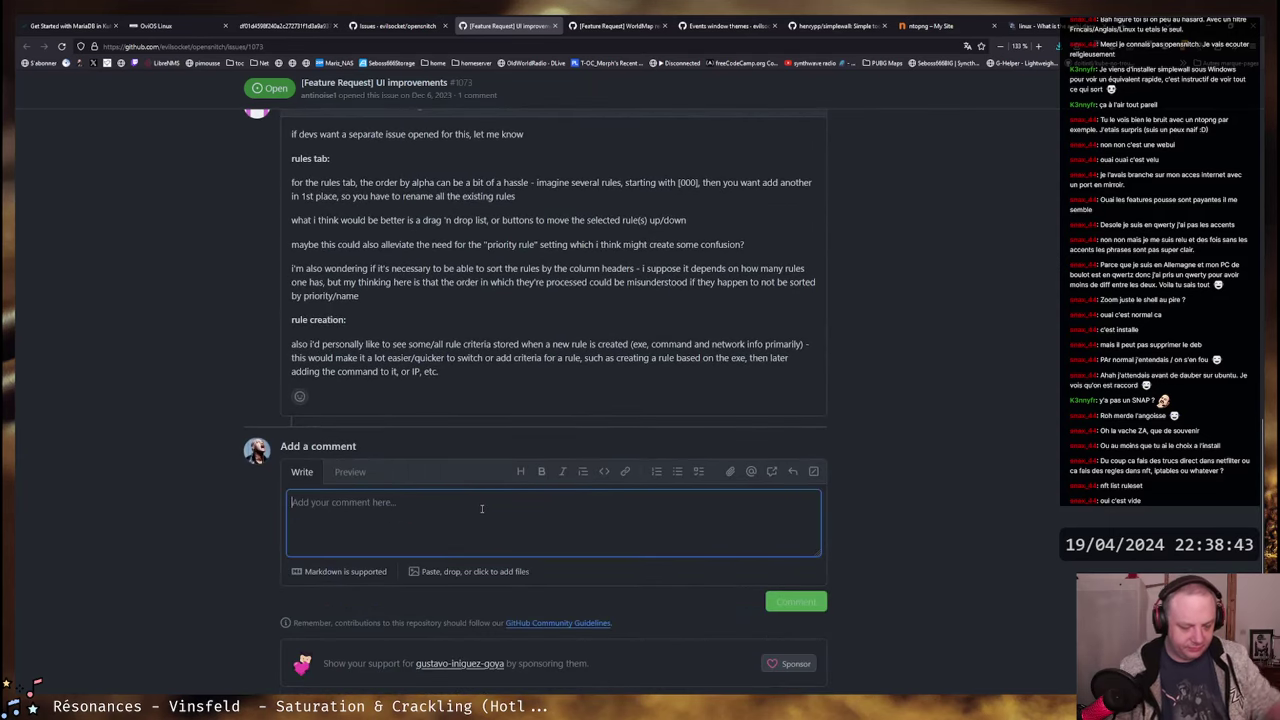
type("Hello, ")
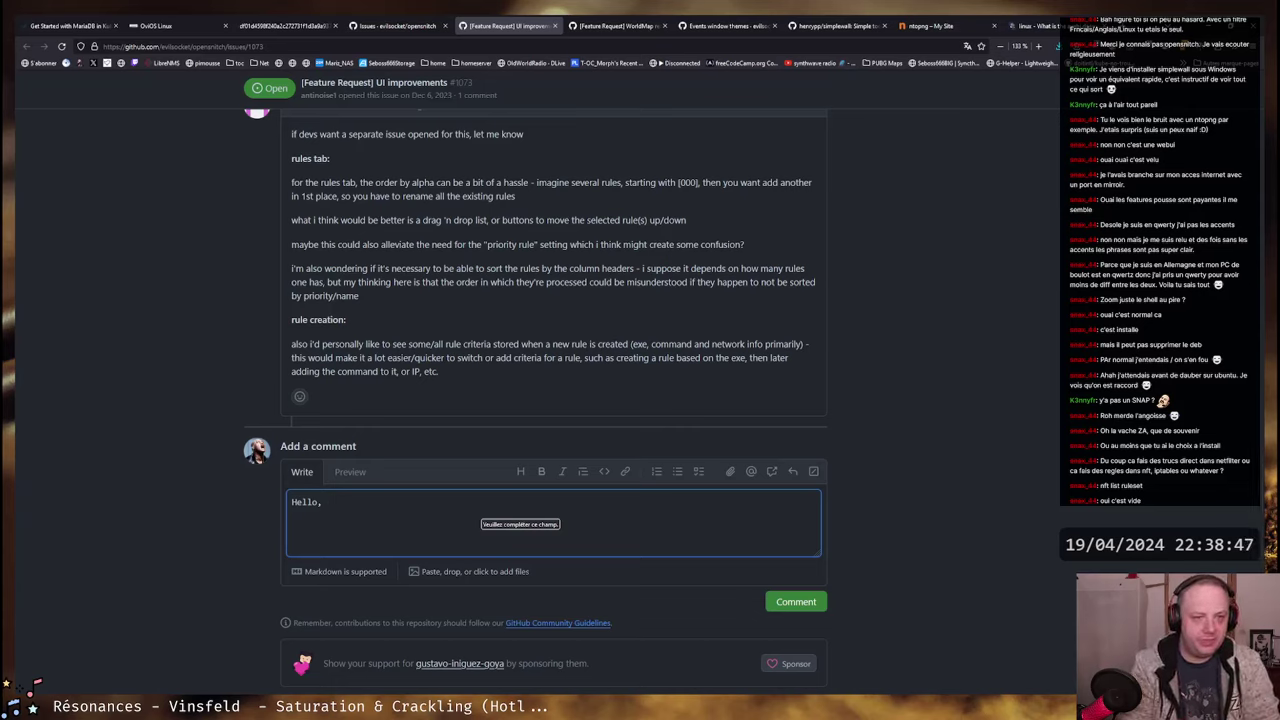
type("I've")
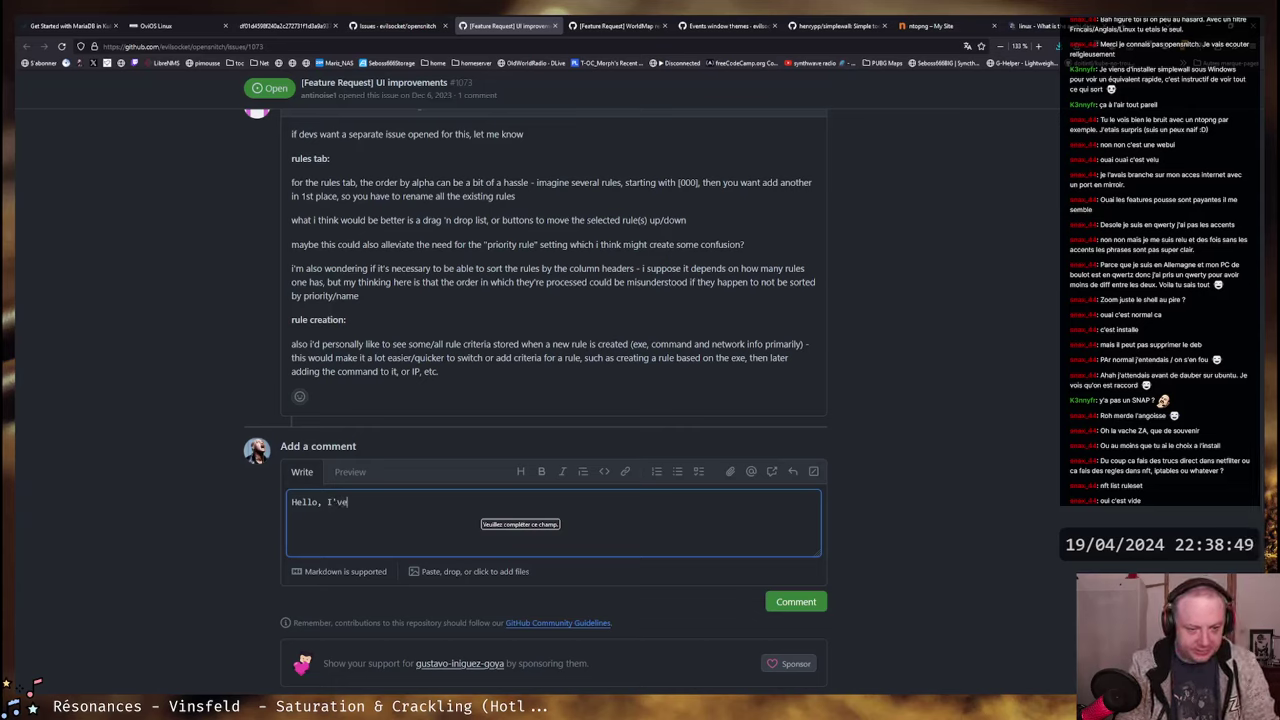
type(" just")
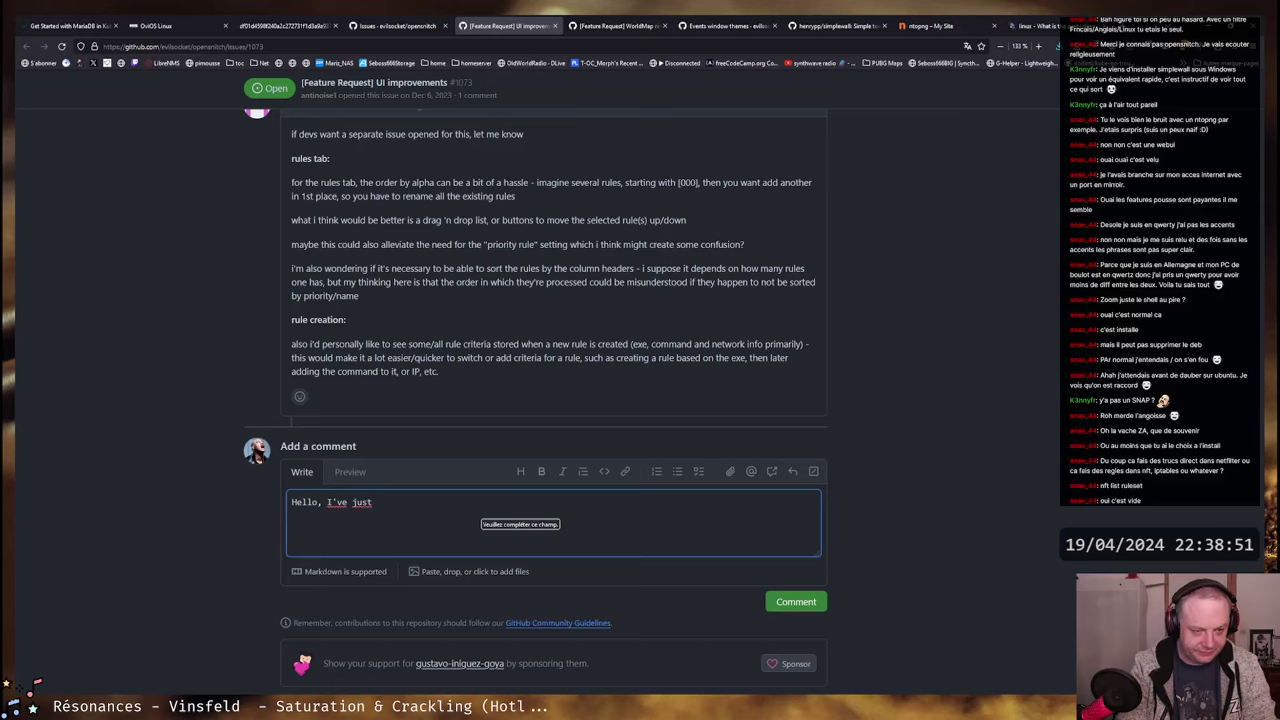
type(" tested ")
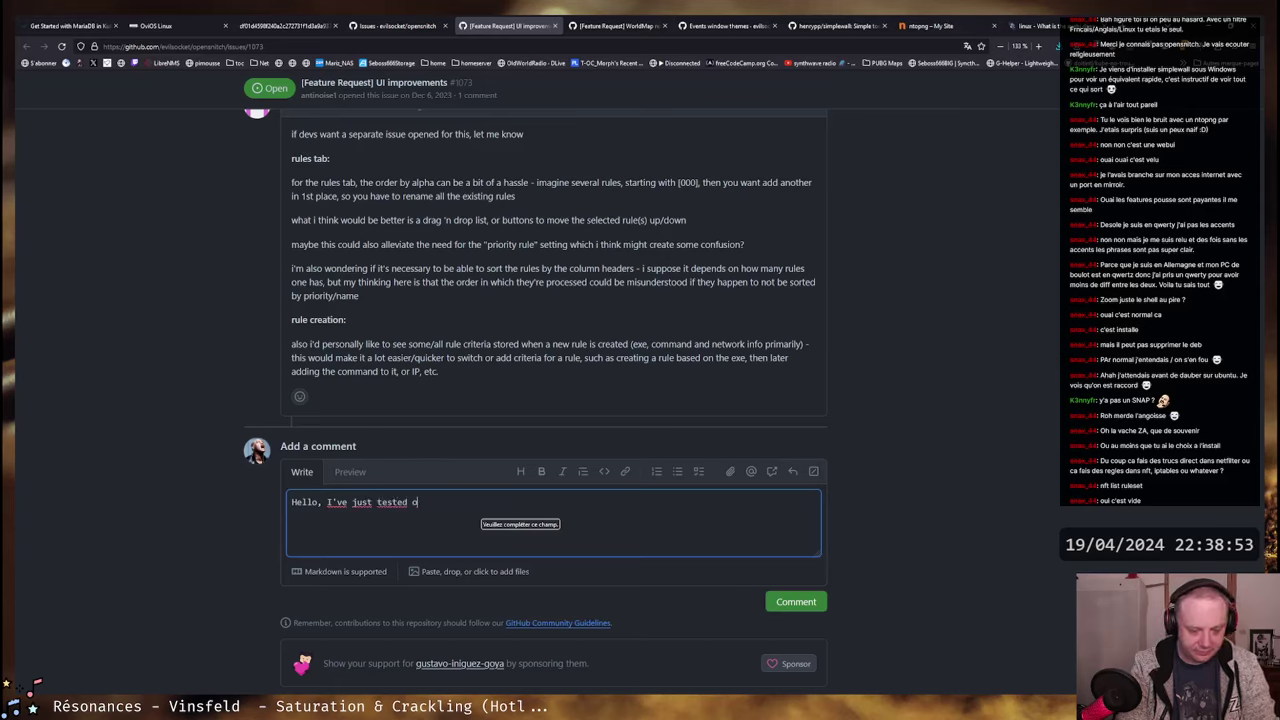
type("on a fresh Ubuntu")
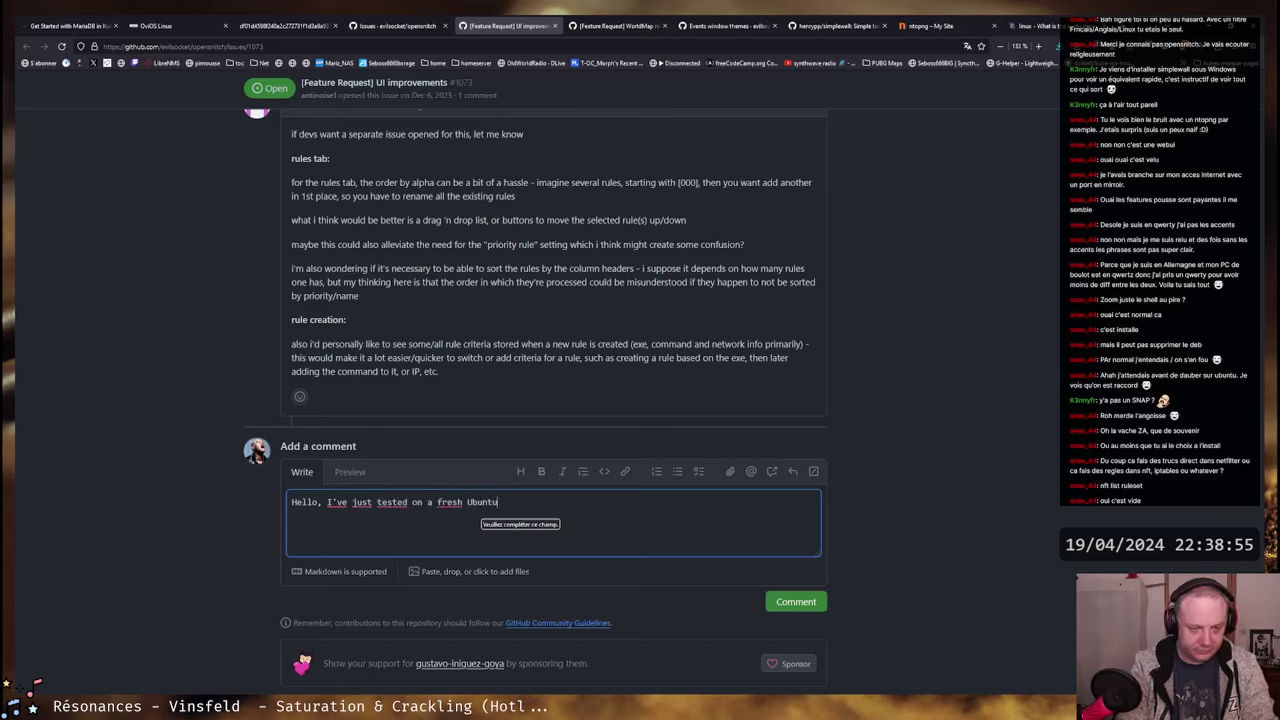
type(" 22.04 inst")
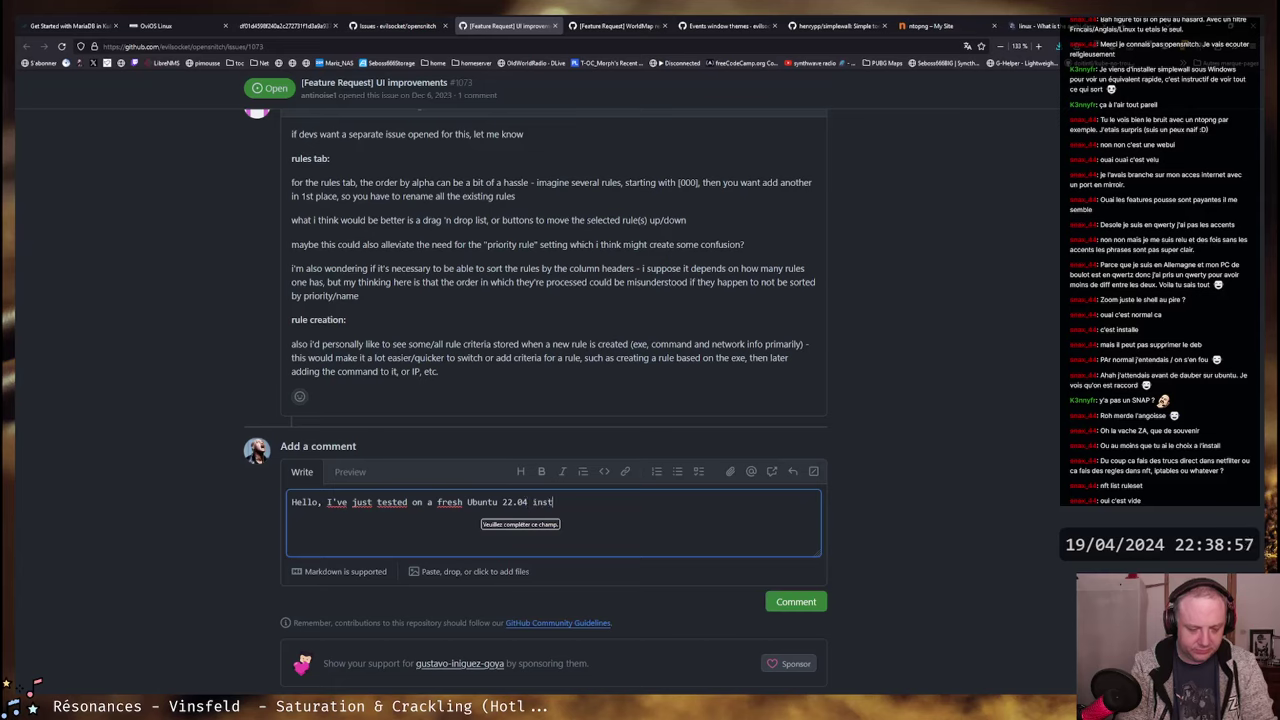
type("allation. I")
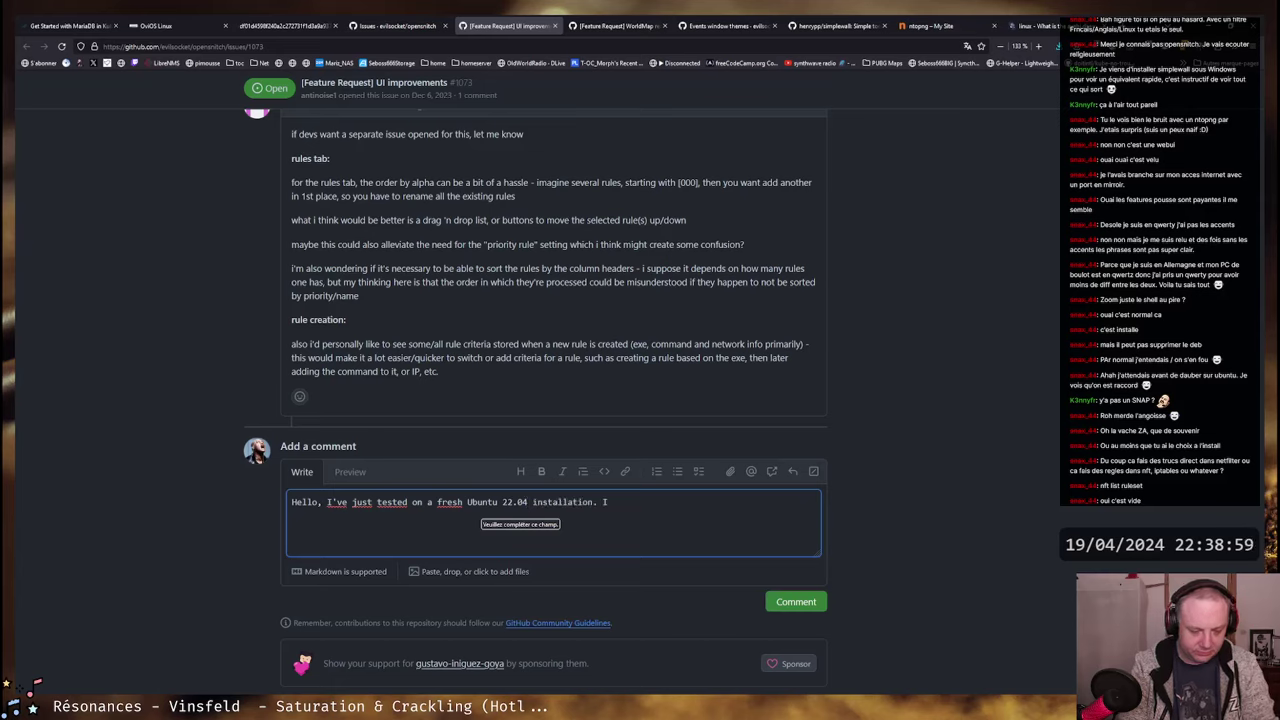
type(" won't comme")
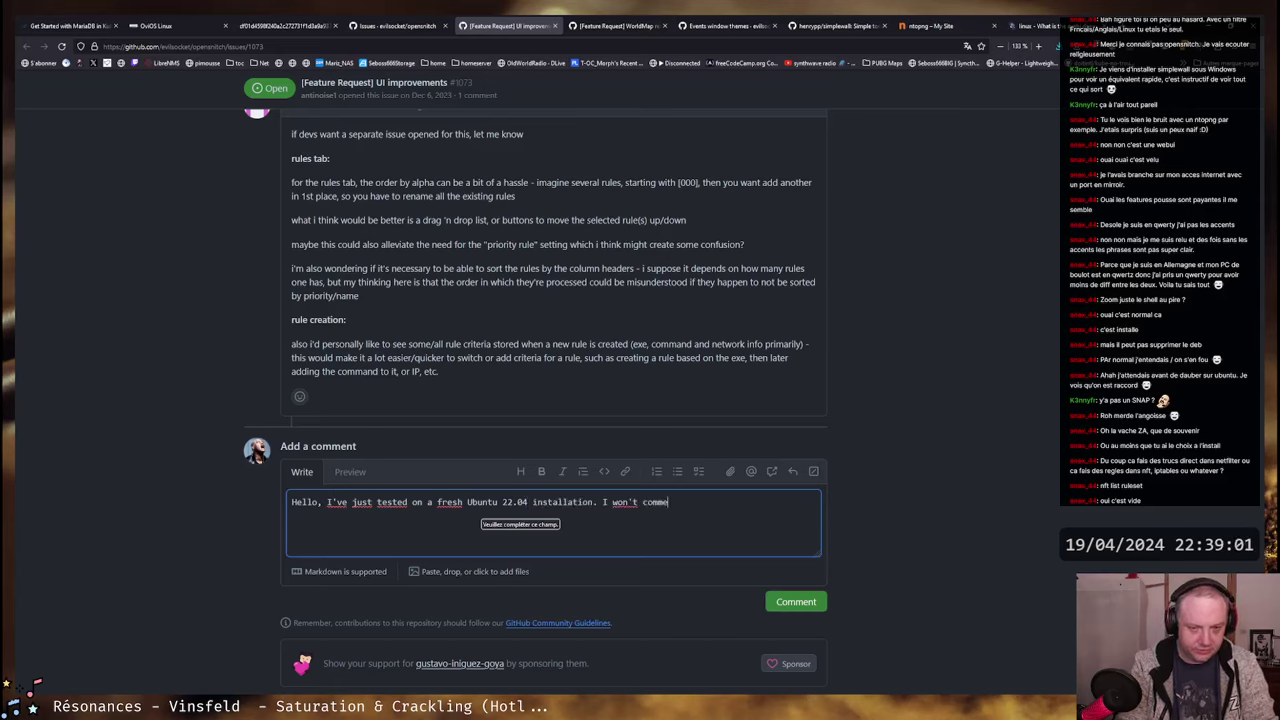
type("nt on the ")
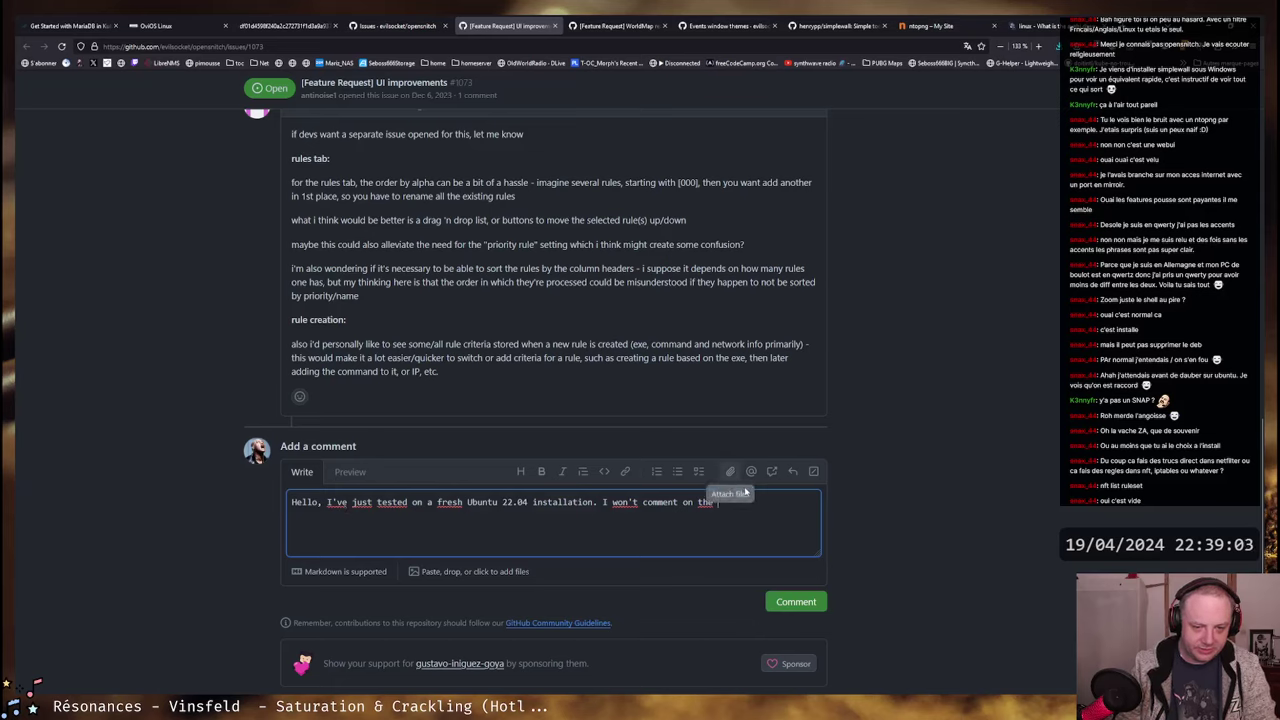
type("installation")
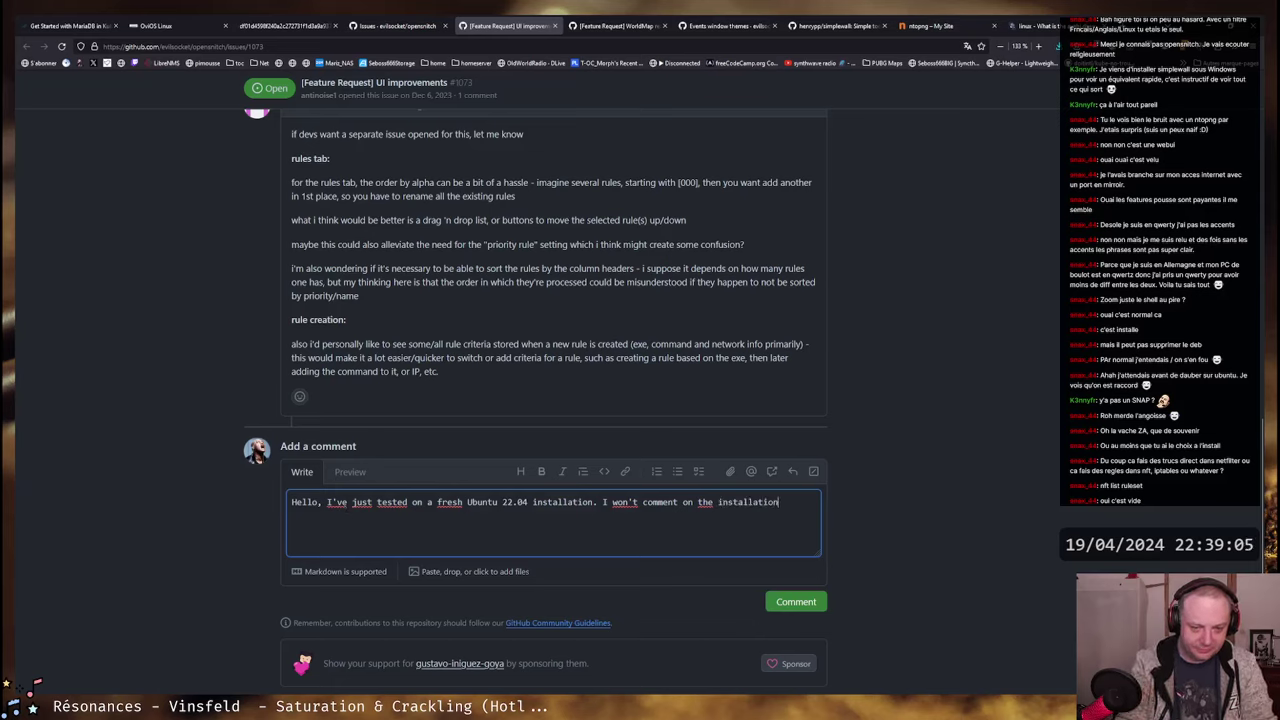
type(" hurdles (")
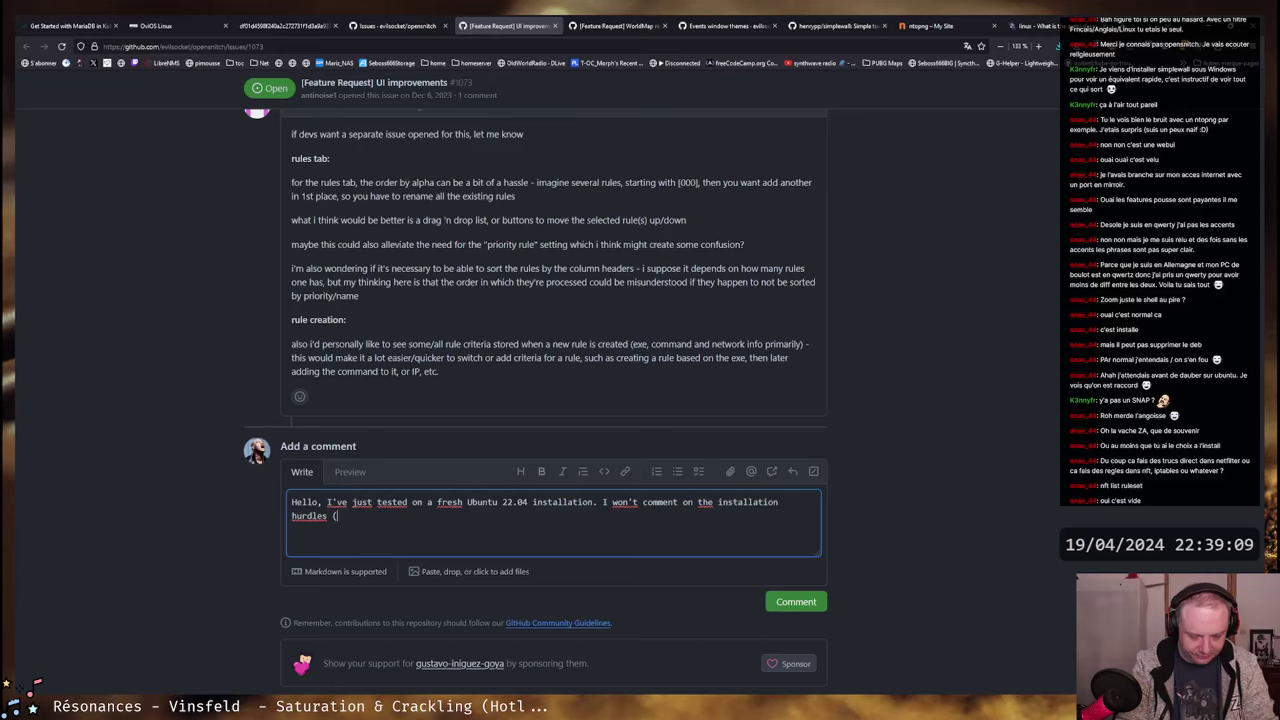
type("probabl")
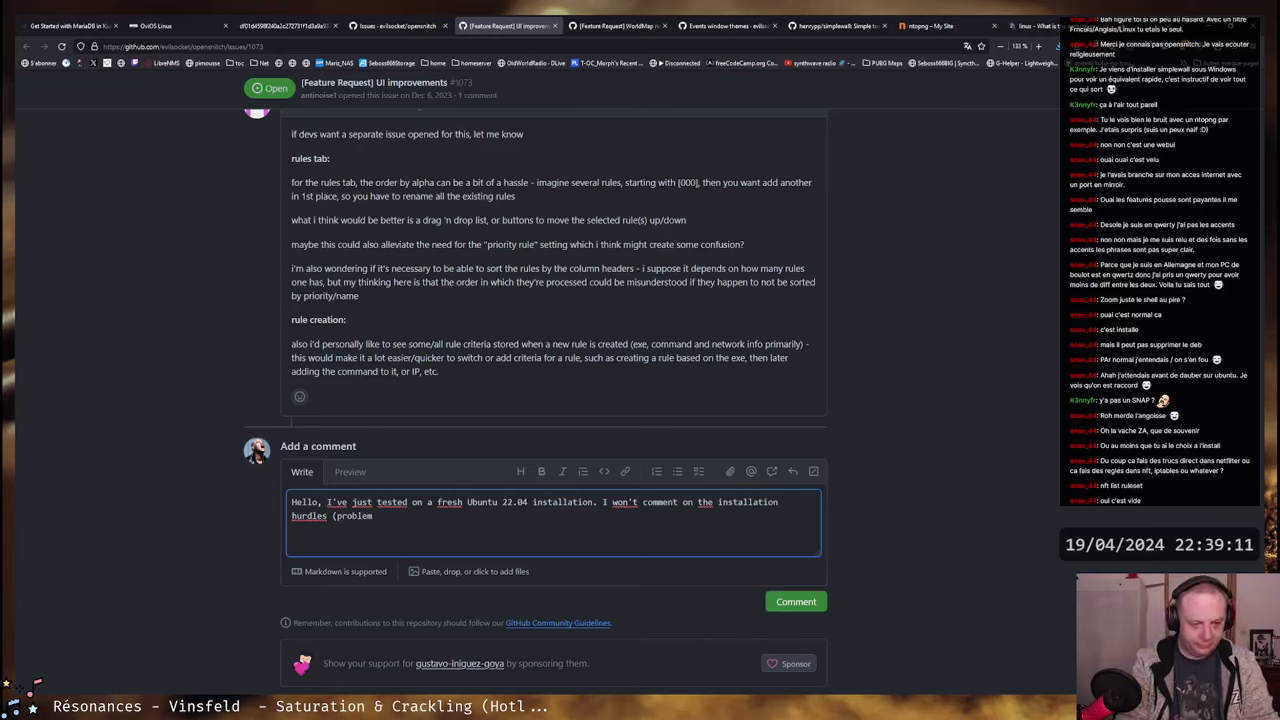
key("BackSpace")
key("BackSpace")
key("BackSpace")
key("BackSpace")
key("BackSpace")
key("BackSpace")
type("w")
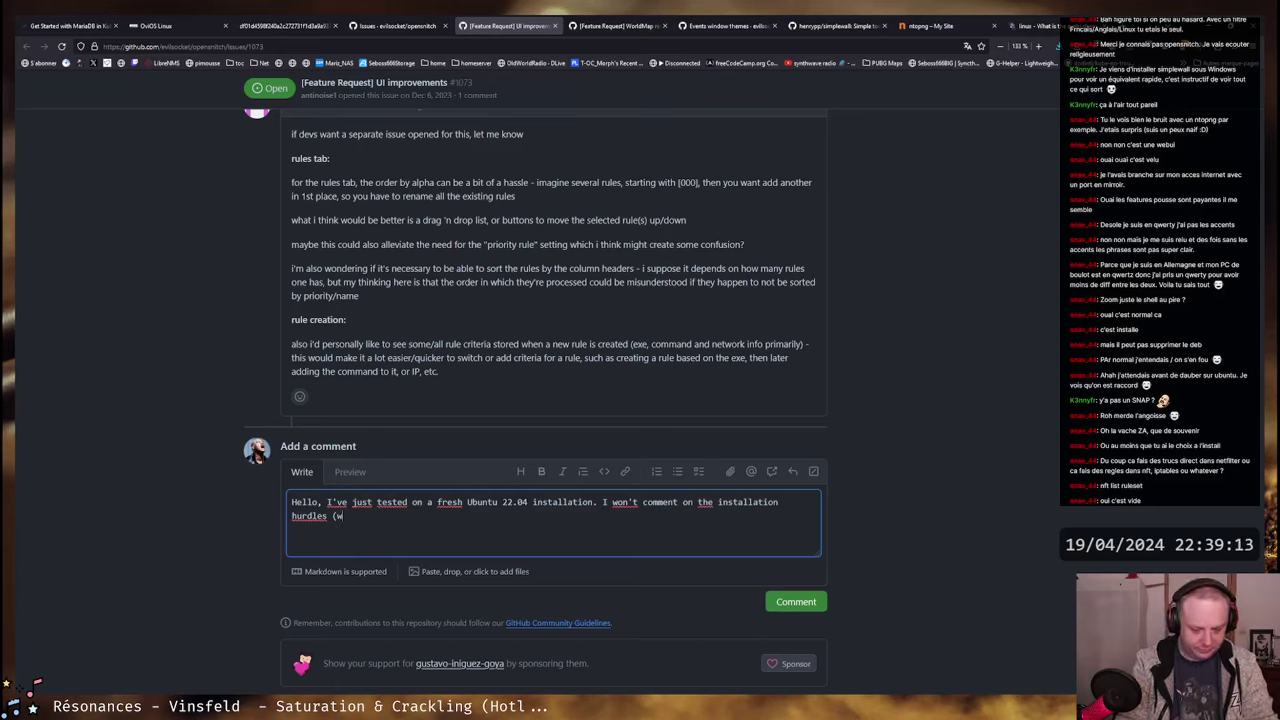
key("BackSpace")
type("gui not ")
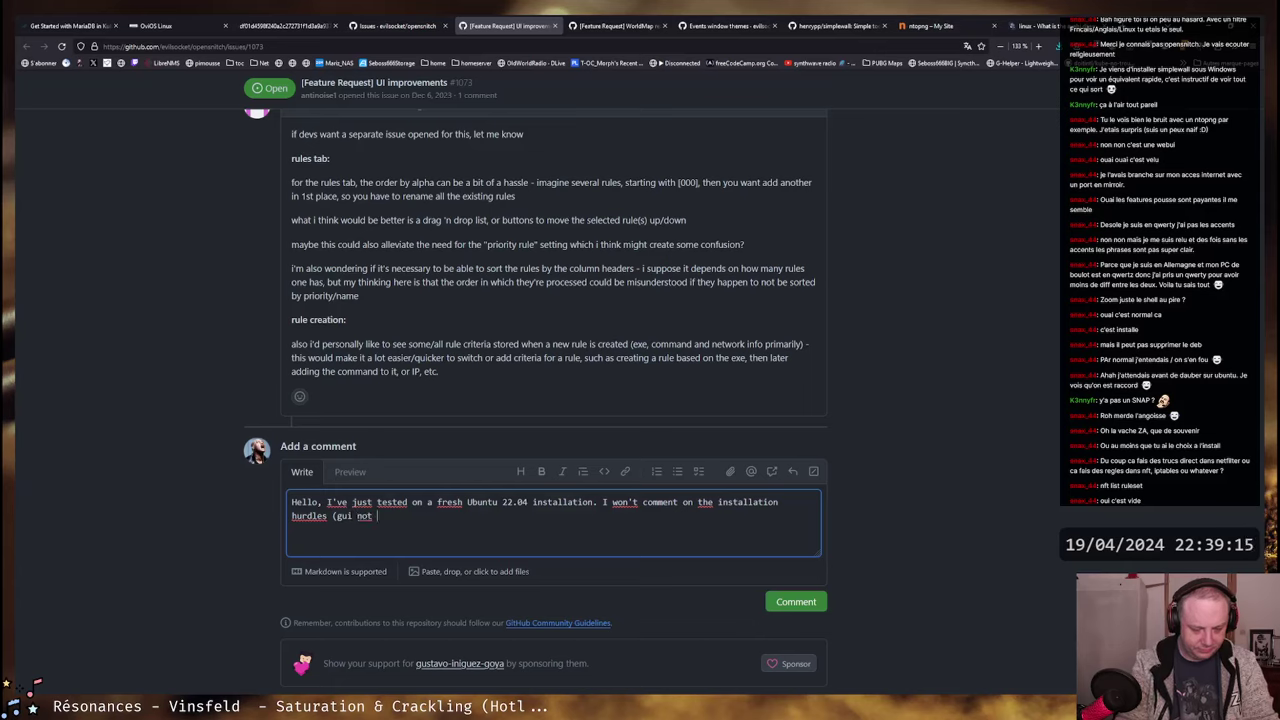
type("working at first :(")
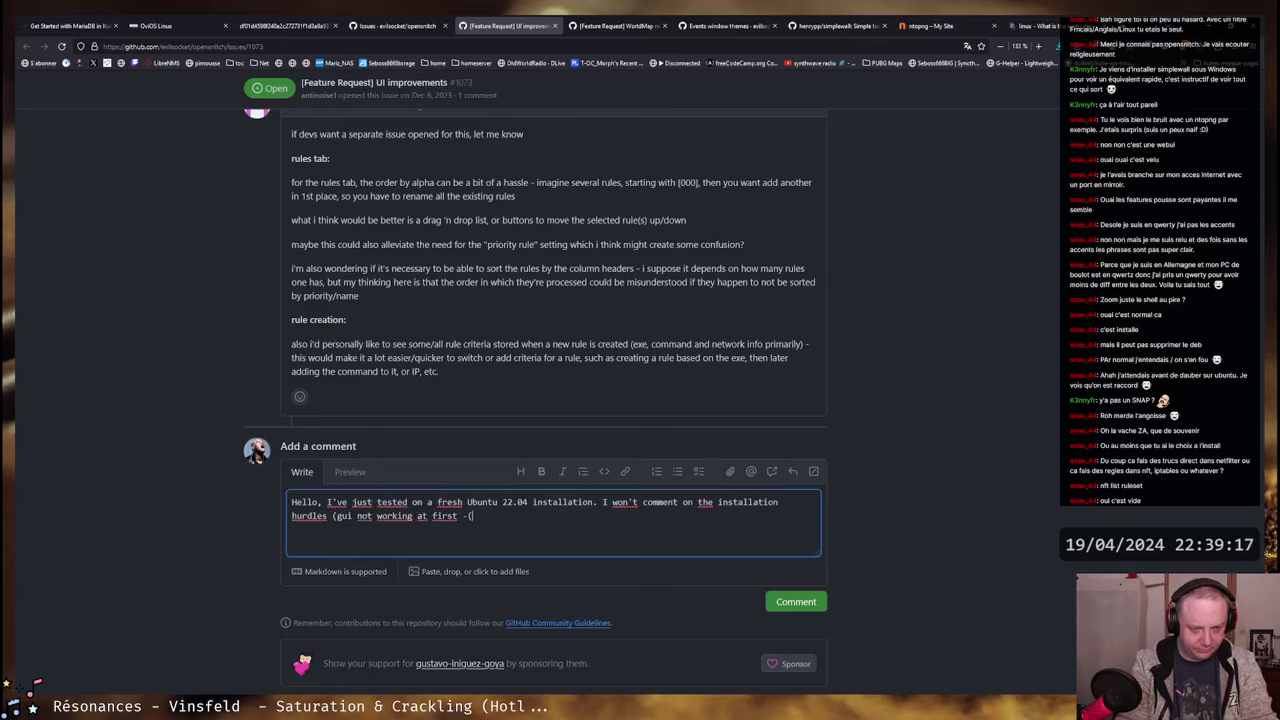
key("BackSpace")
type("found the fix on")
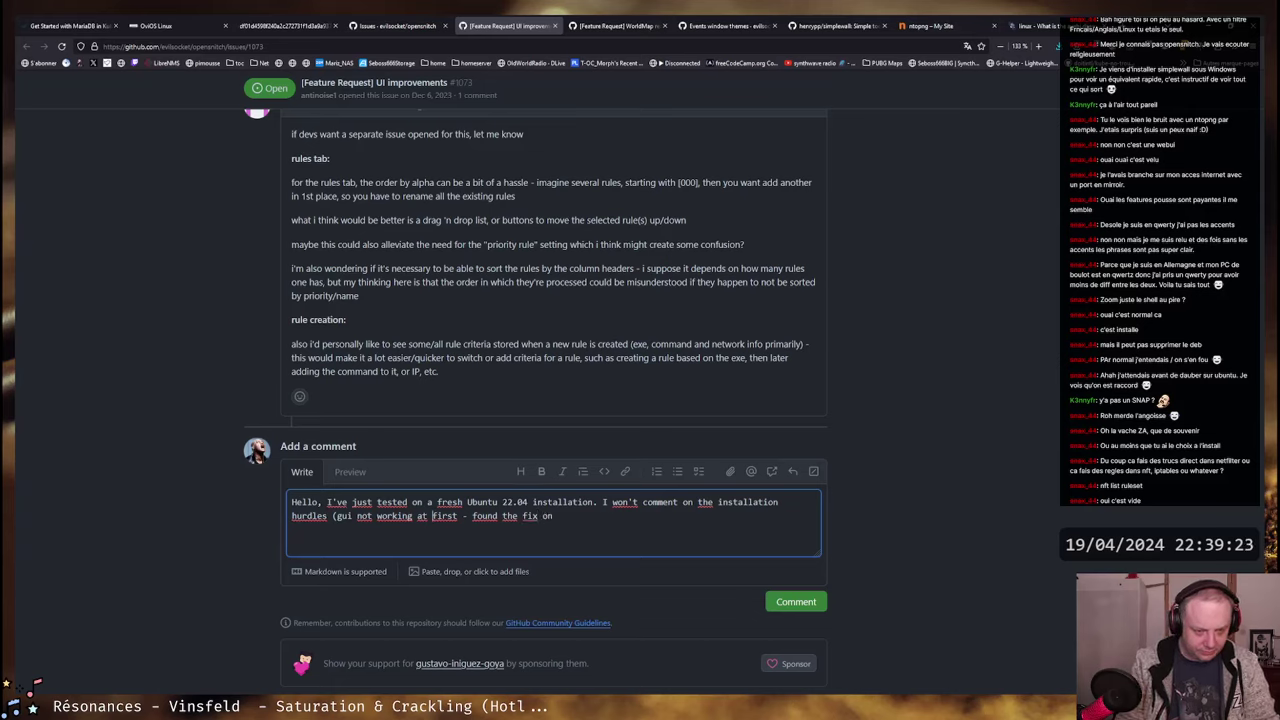
left_click(334, 516)
type("manual deb in")
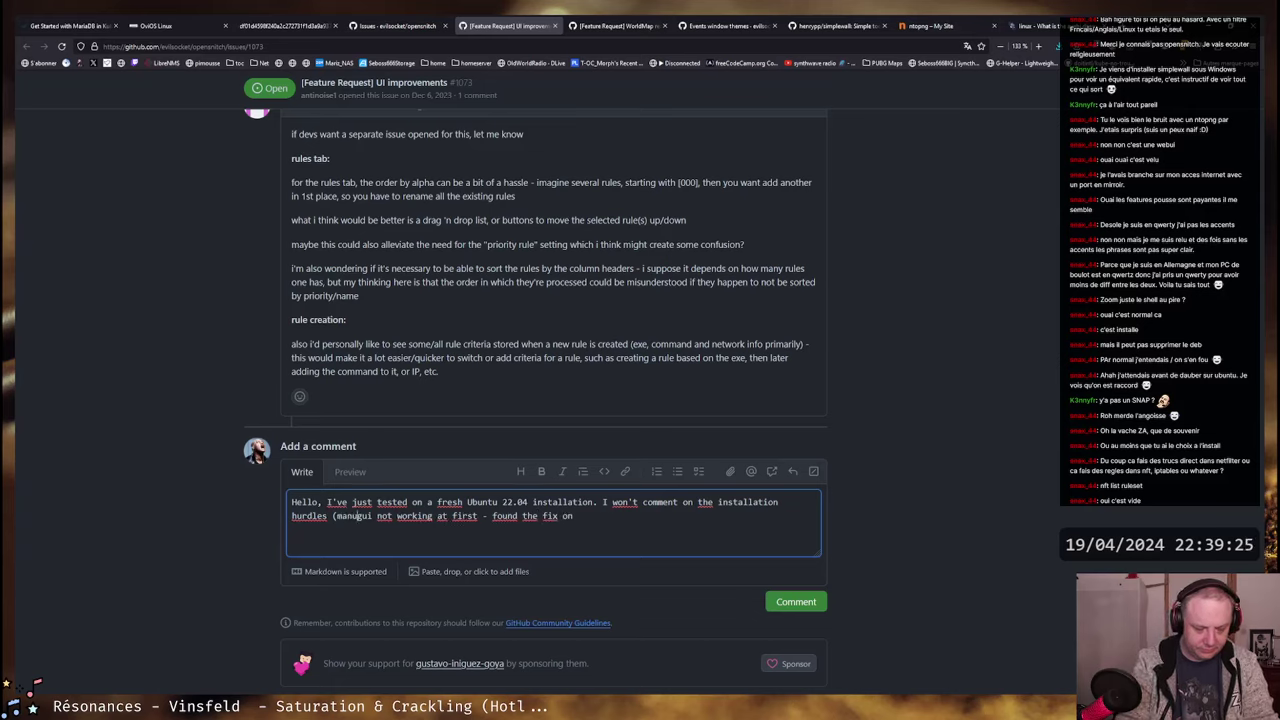
type("stallation, ")
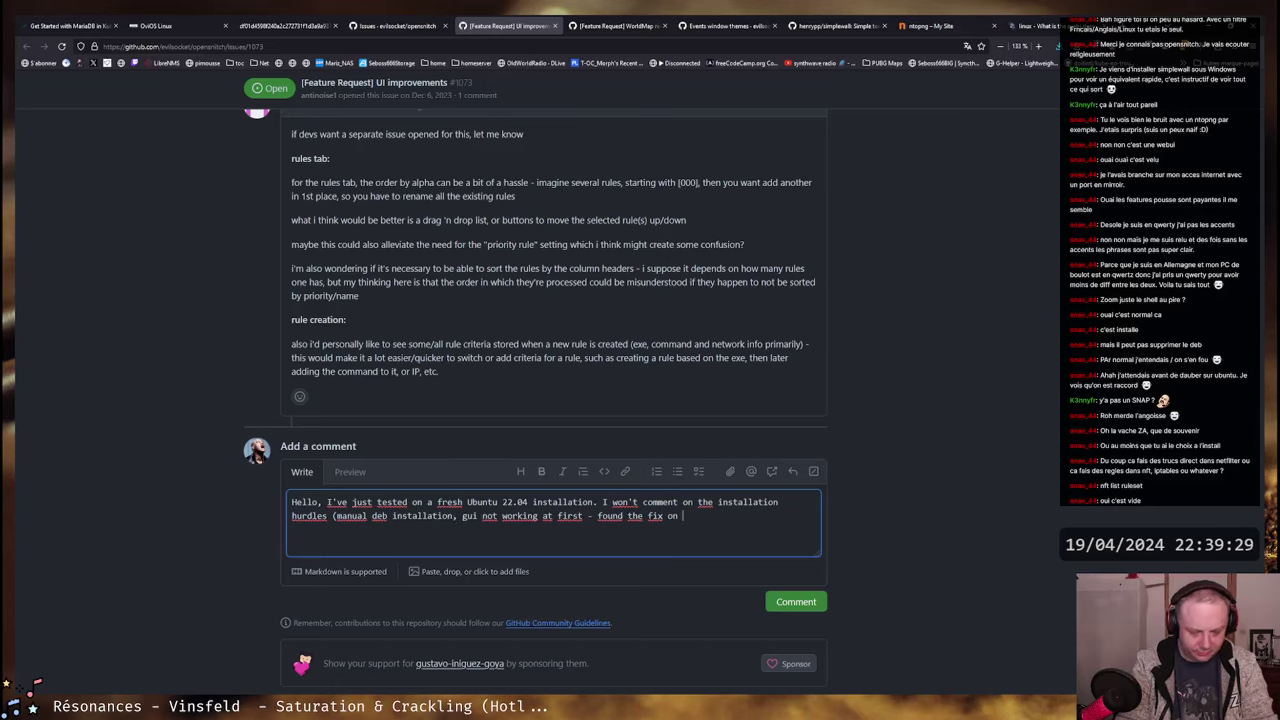
type("gui not working at first - found the fix on github ")
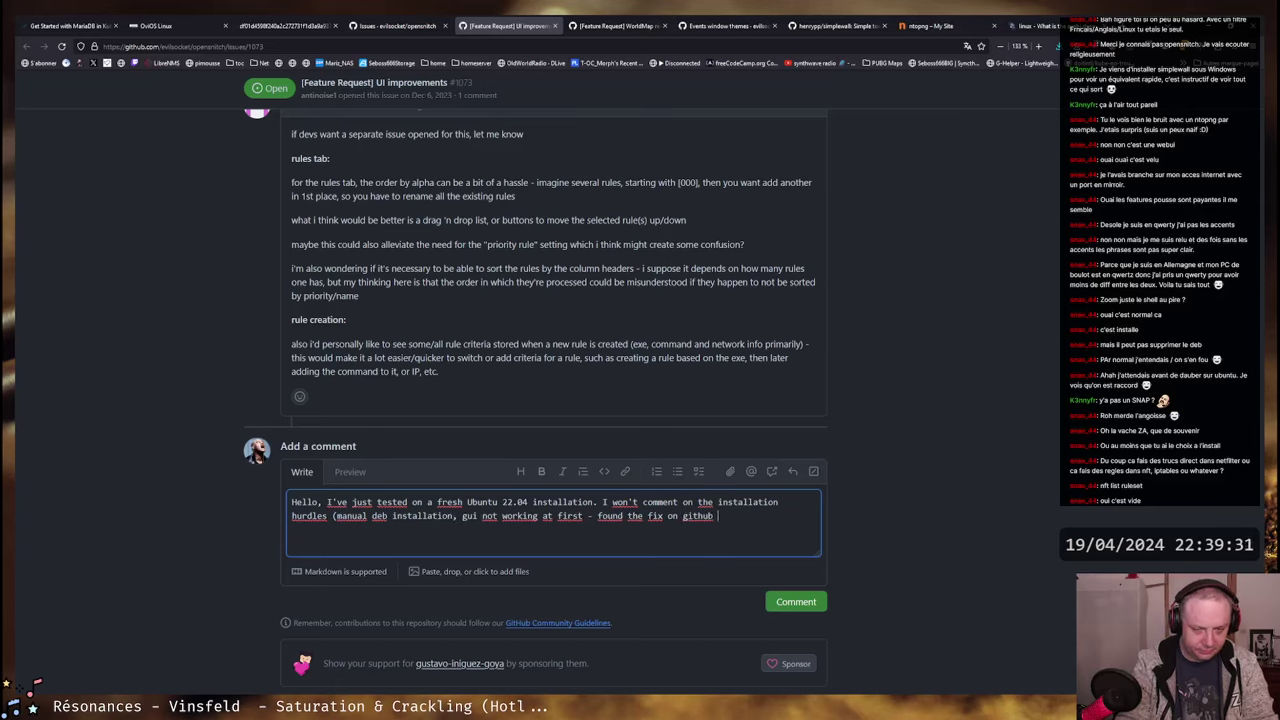
type("issues).")
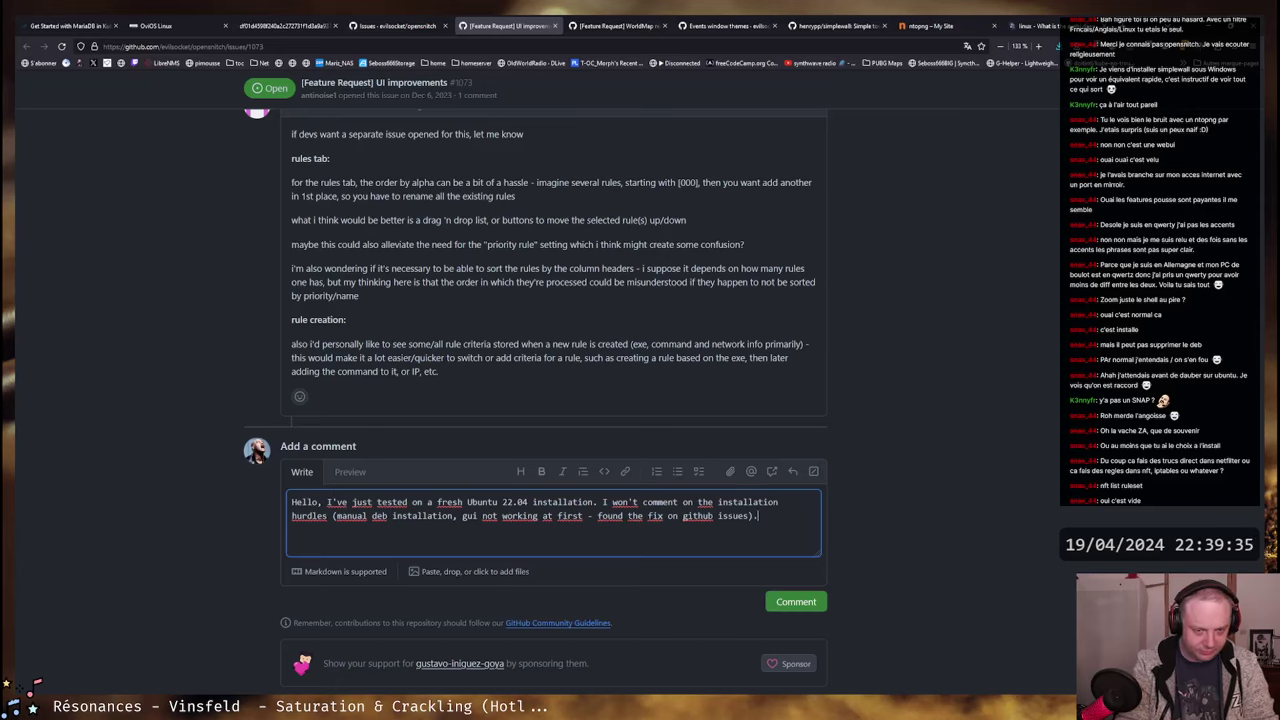
key("BackSpace")
type(", ")
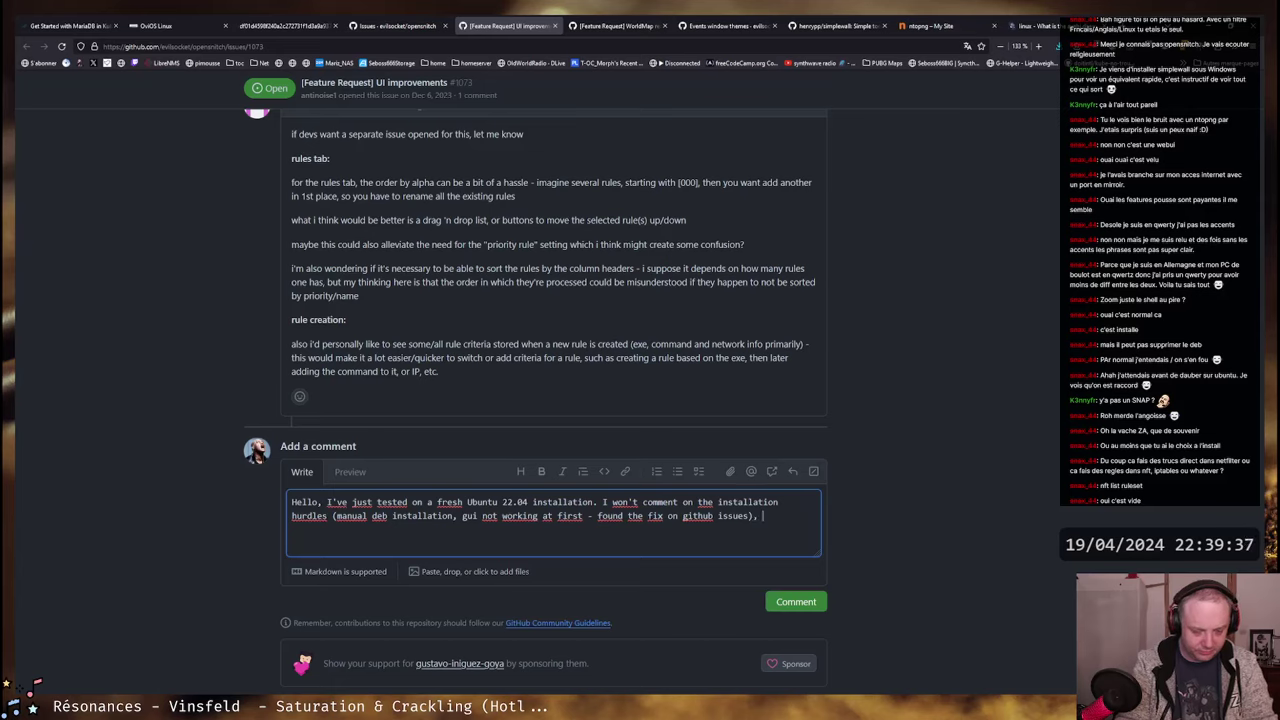
type("but")
- Add the lead-in 'this enhancement list I would like to add one important thing I would consider'
type("thi")
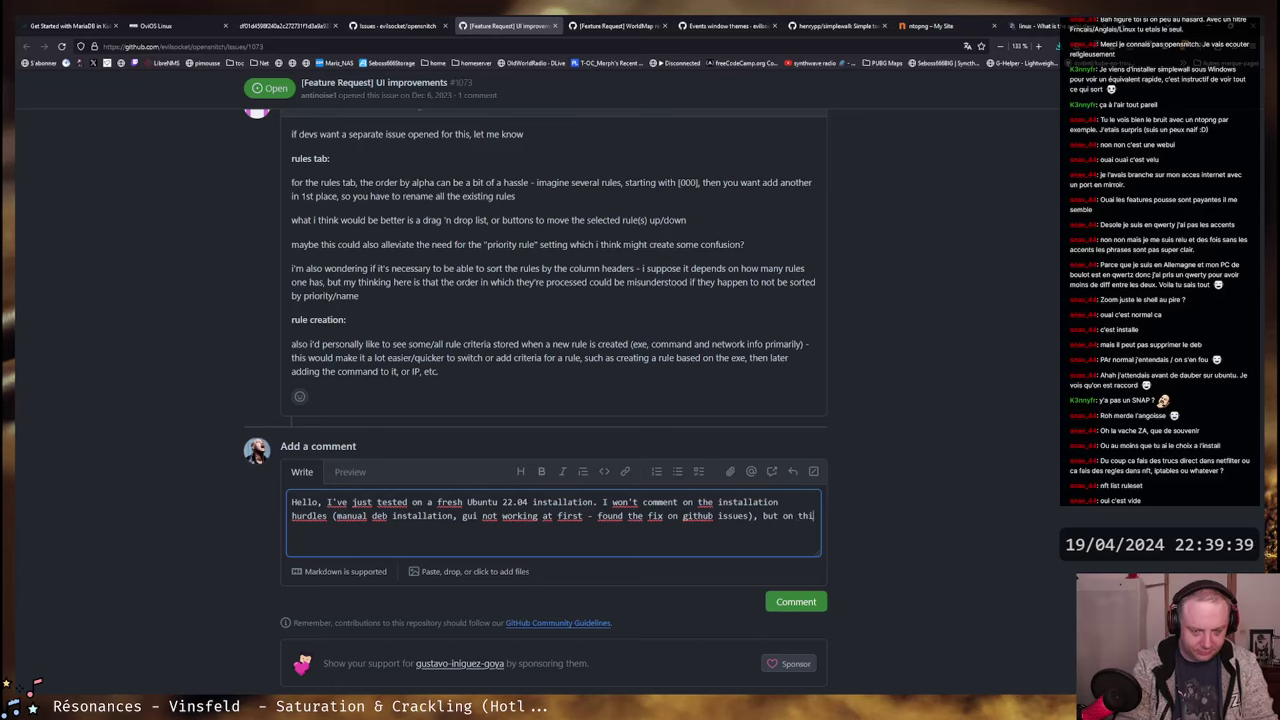
type("s enhancement list ")
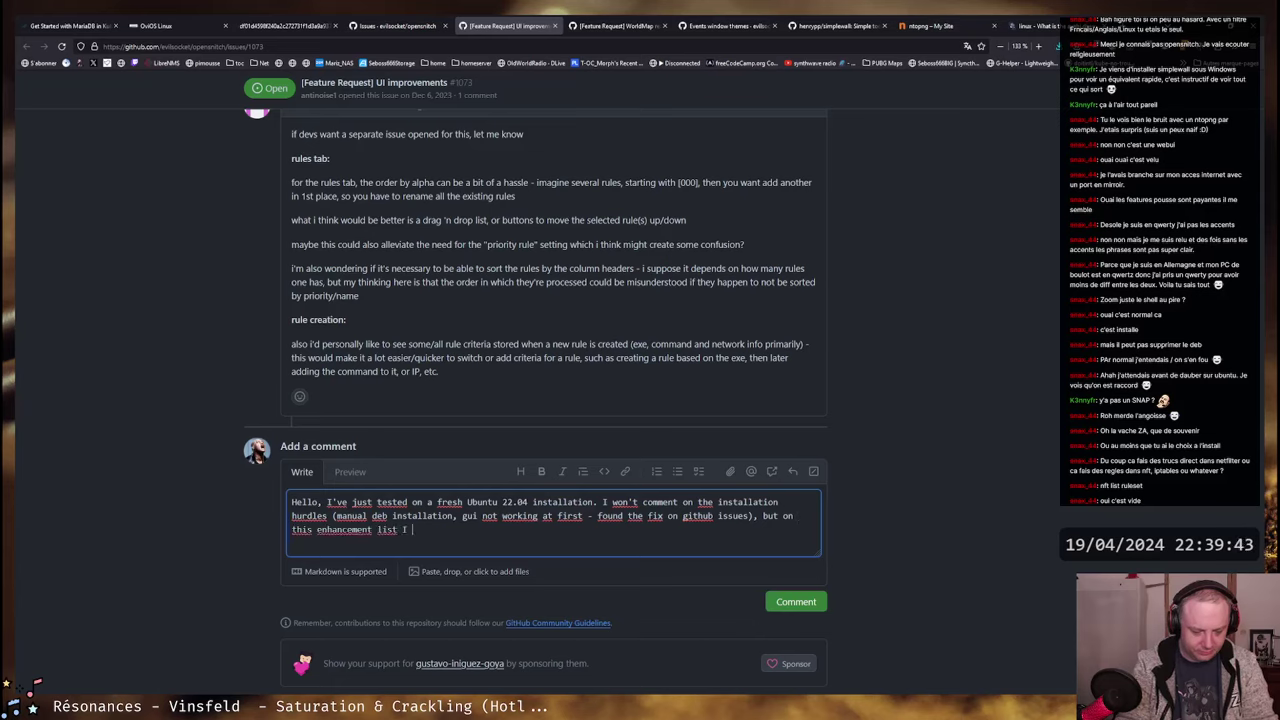
type("I would l")
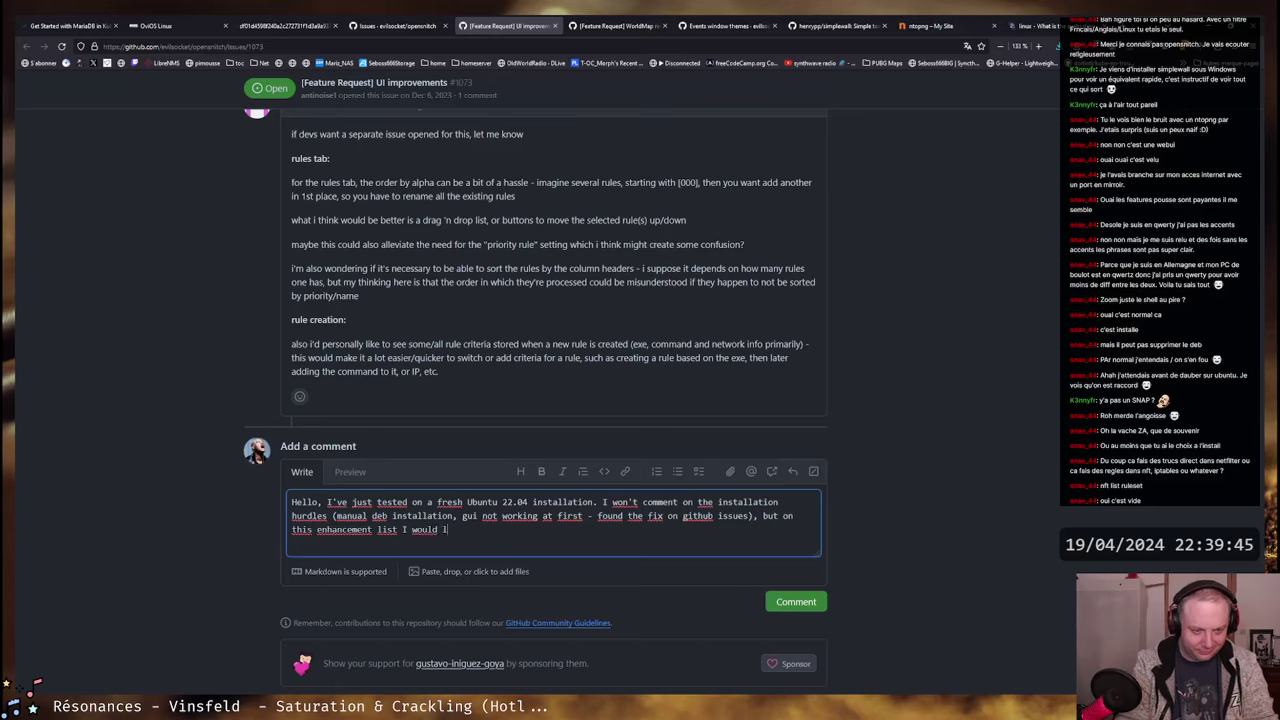
type("ike to a")
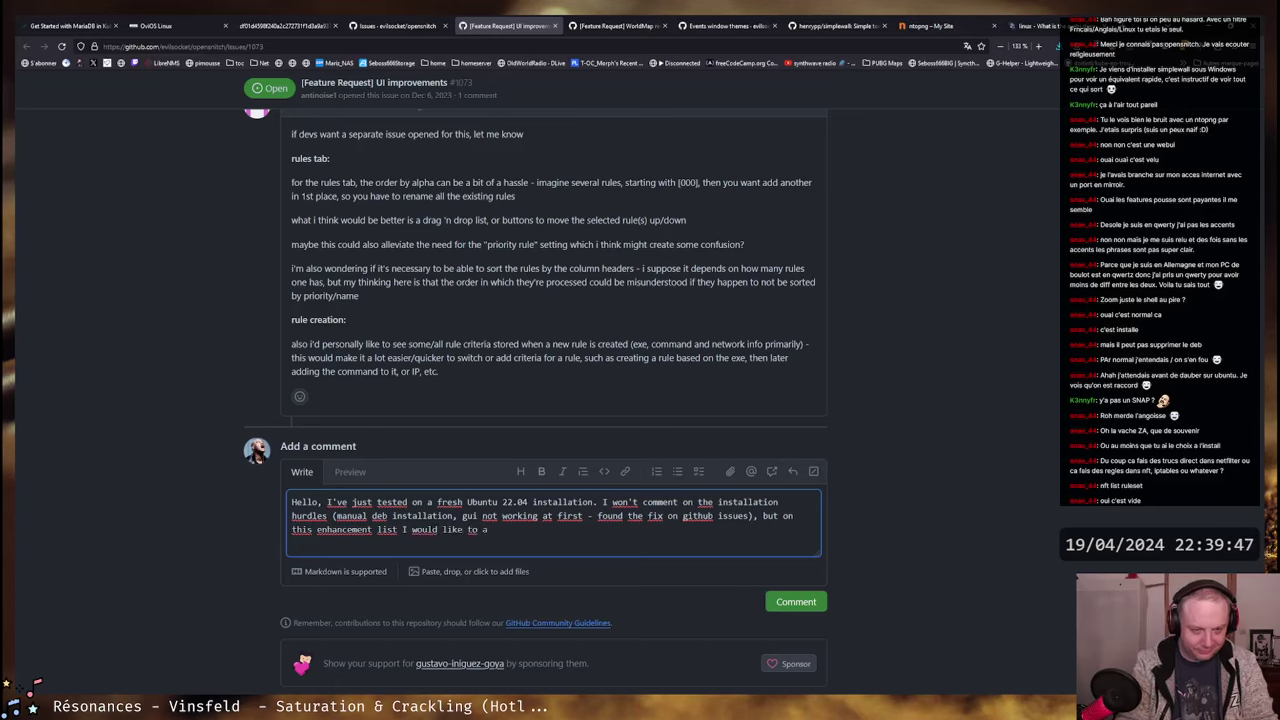
type("dd one ")
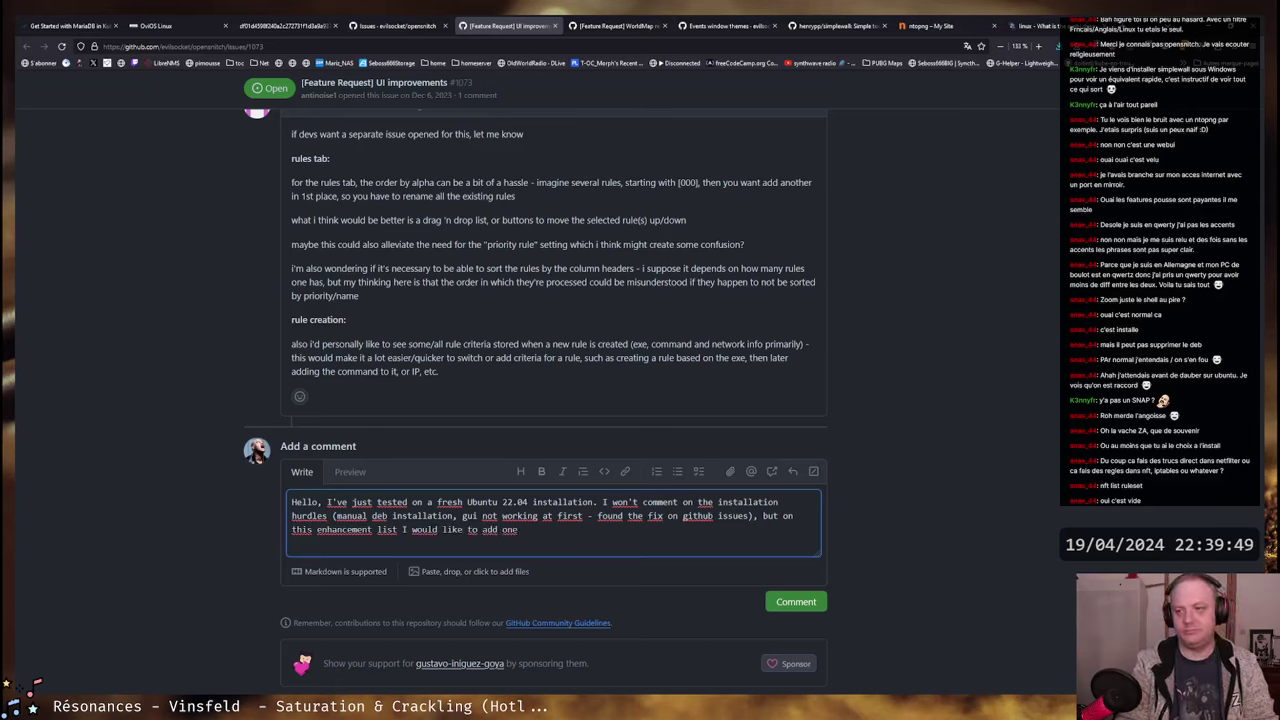
type("vital")
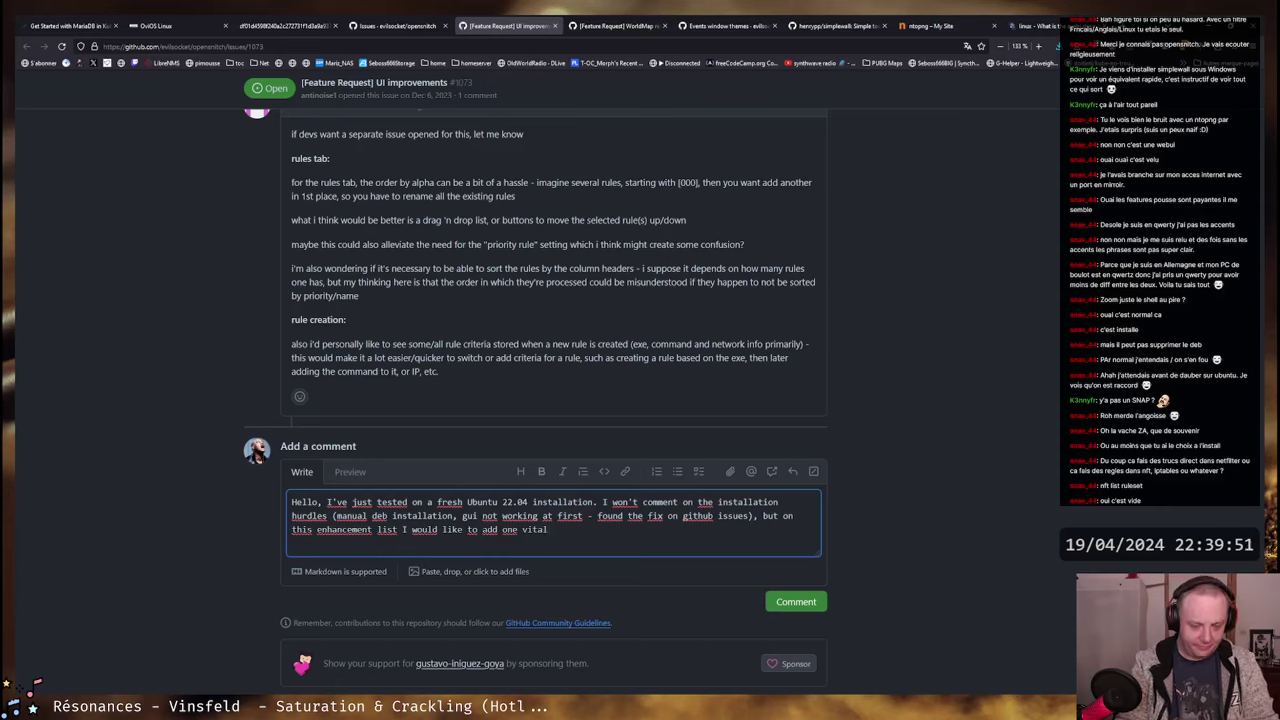
key("BackSpace")
key("BackSpace")
key("BackSpace")
key("BackSpace")
key("BackSpace")
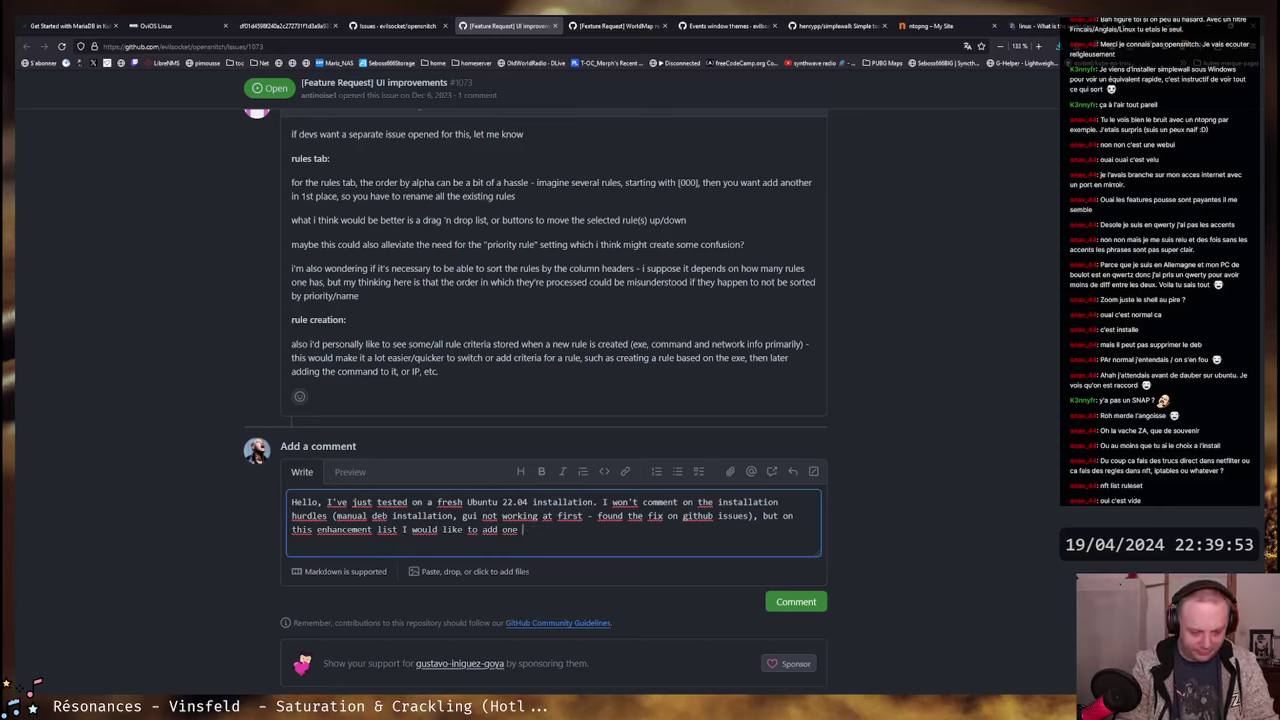
type("important th")
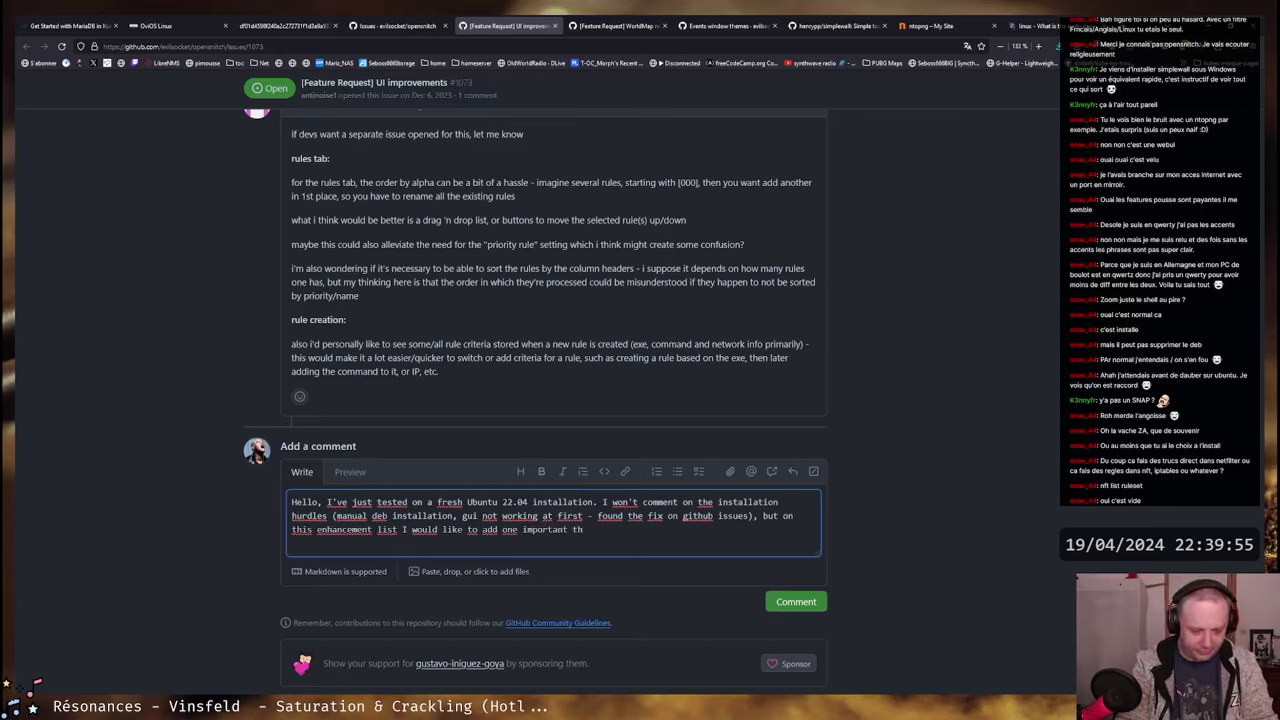
type("ing I would consider :")
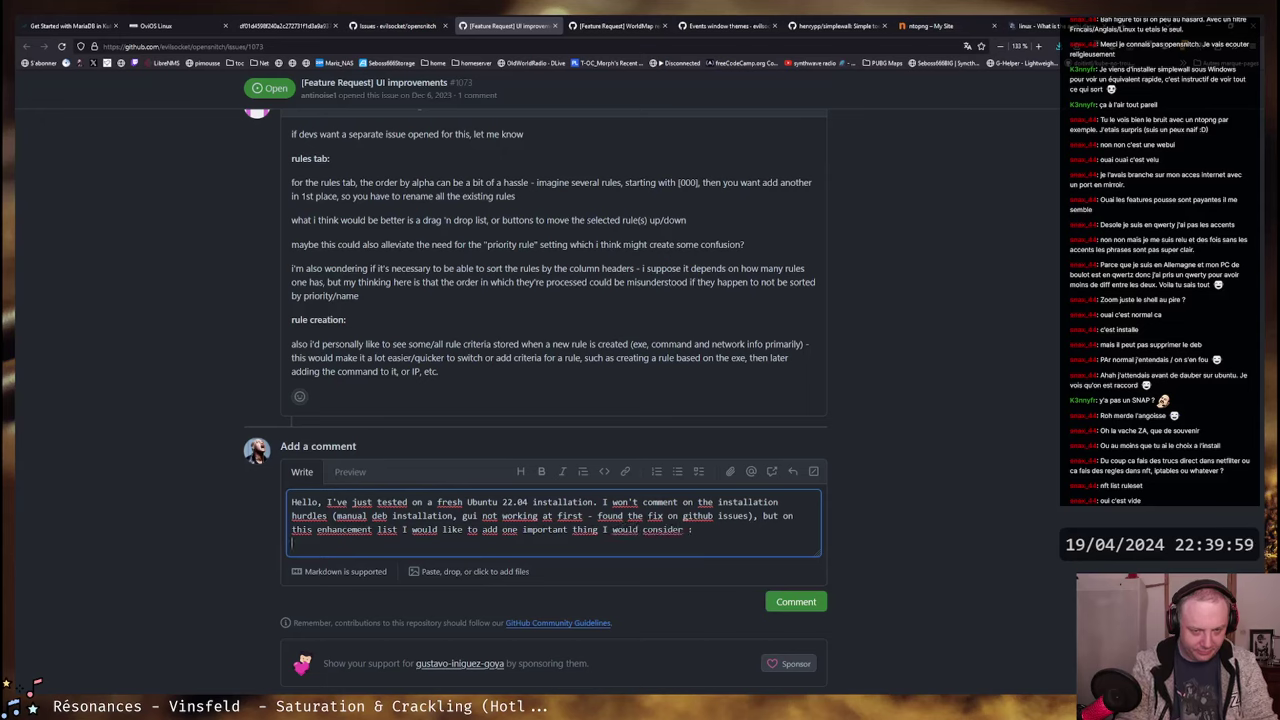
key("Return")
- Add 'Create permanent rule directly from a temporary one, from context menu and/or dedicated button.'
type("Cre")
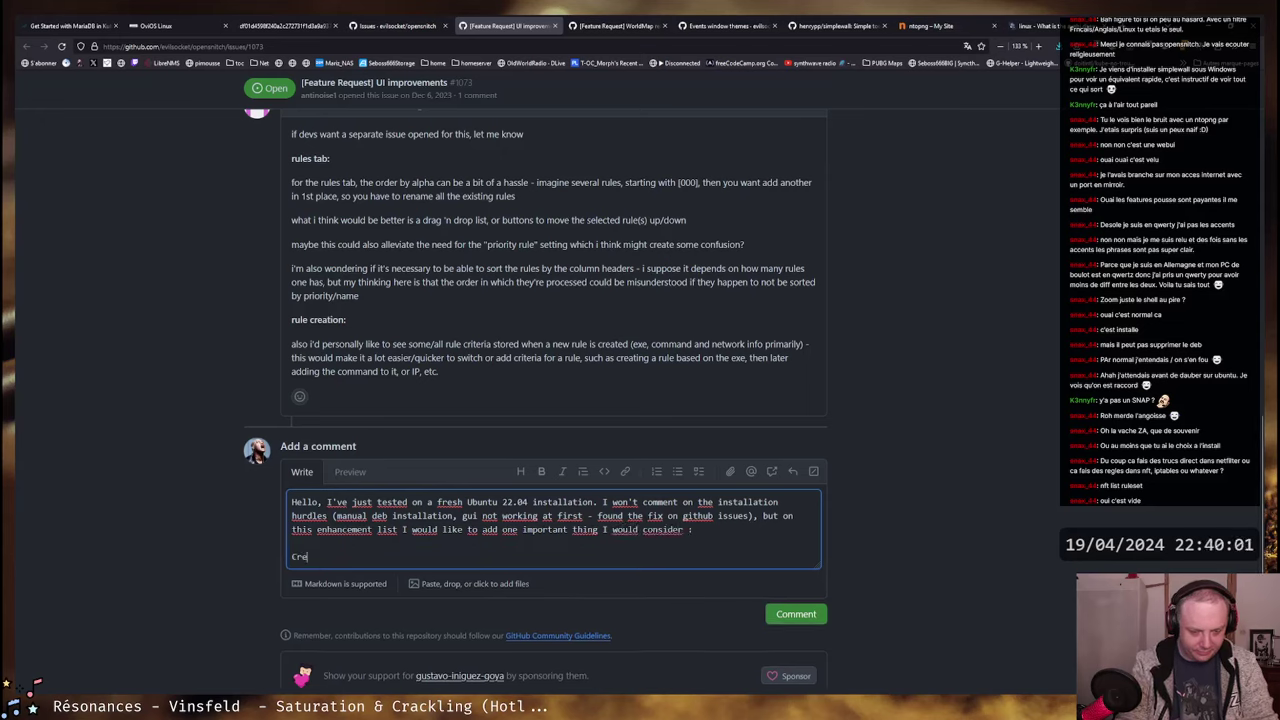
type("ate permanent rul f")
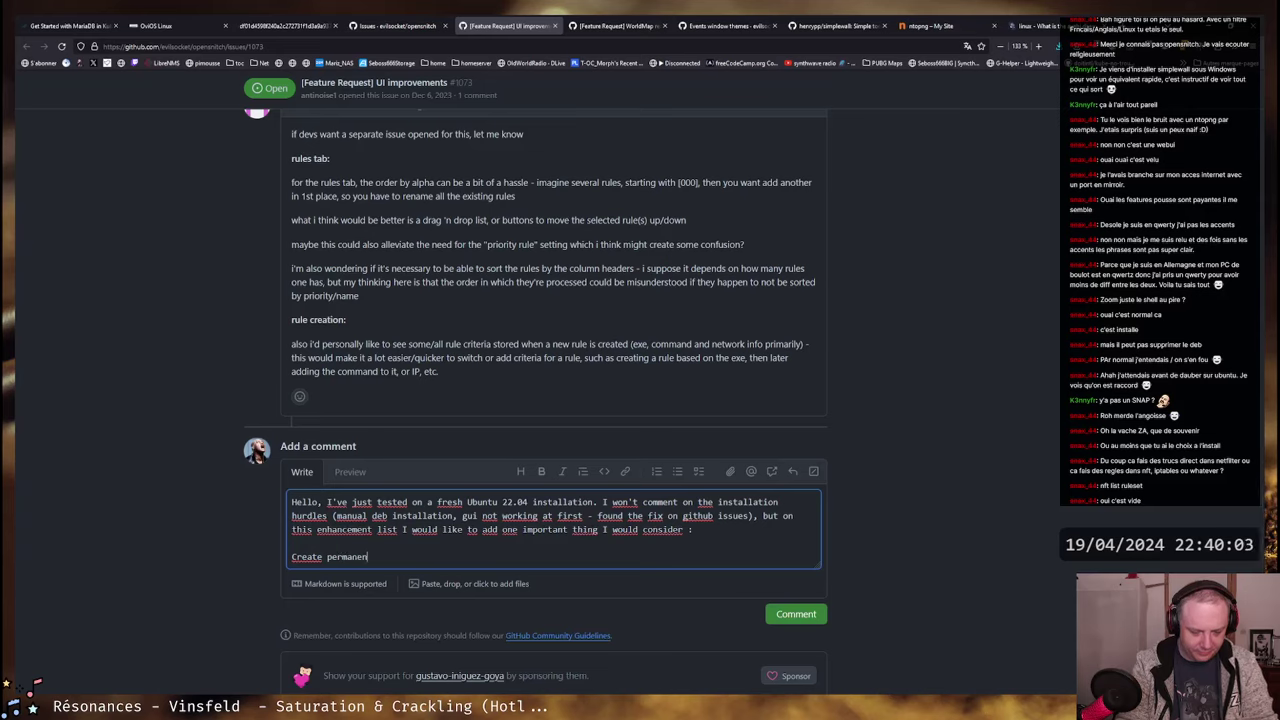
key("BackSpace")
key("BackSpace")
type("e from temporary")
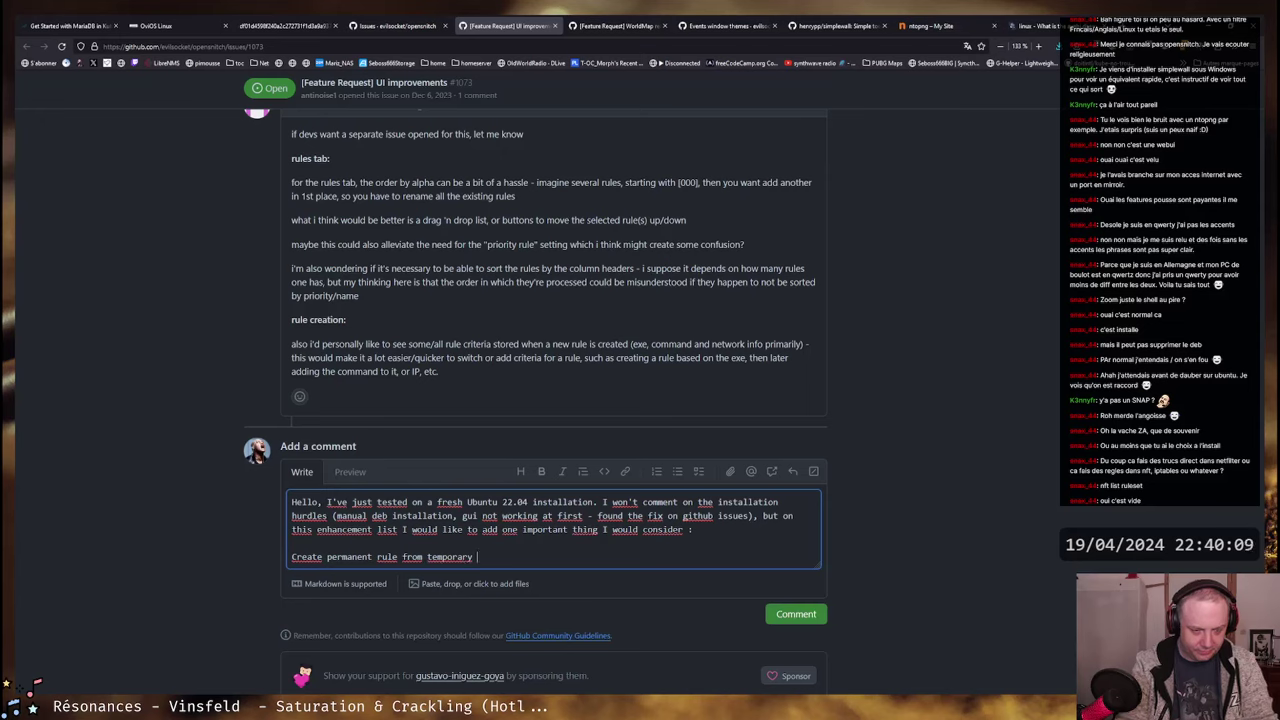
left_click(401, 556)
type("directly")
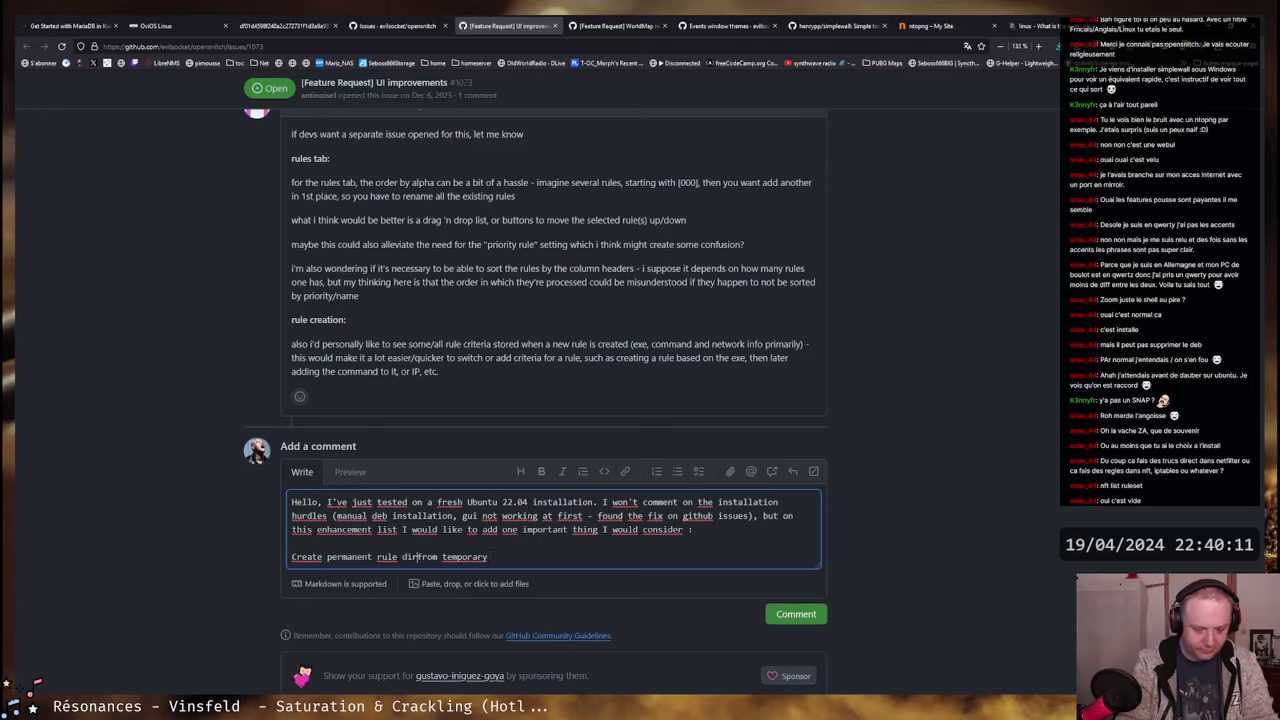
left_click(472, 556)
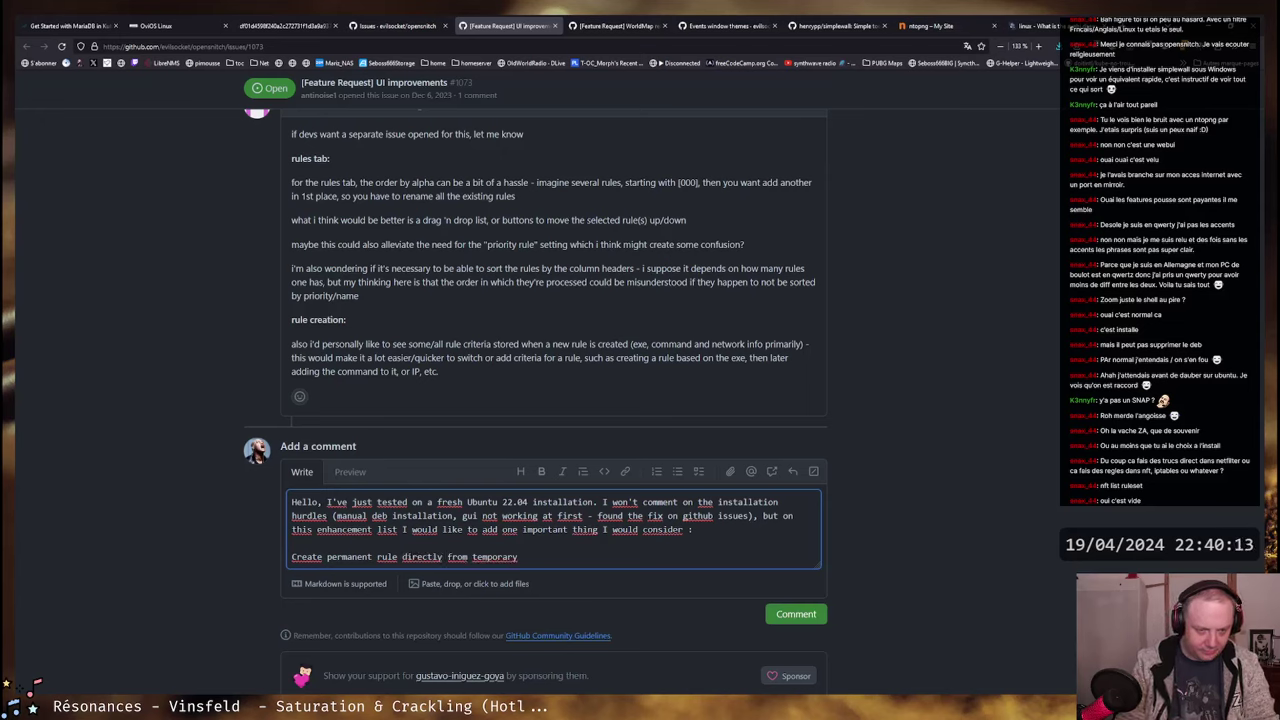
type("a")
left_click(529, 556)
type("one (")
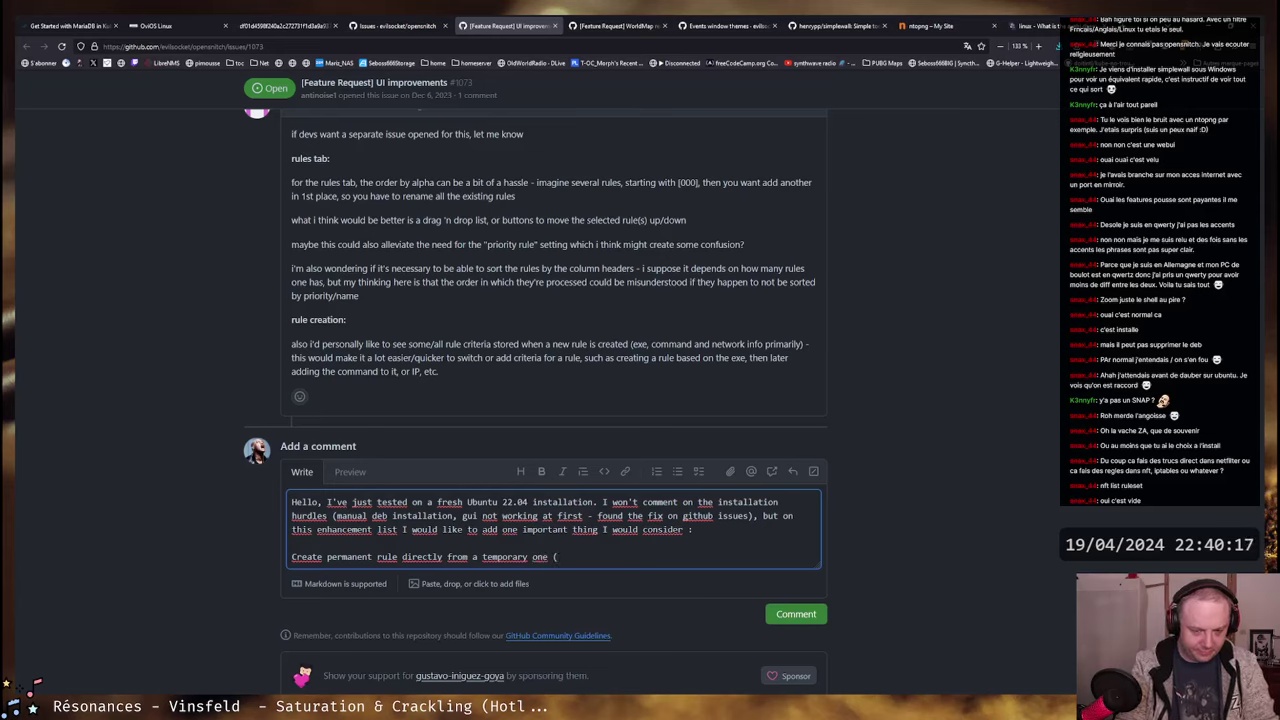
type("or a")
key("BackSpace")
key("BackSpace")
key("BackSpace")
key("BackSpace")
key("BackSpace")
key("BackSpace")
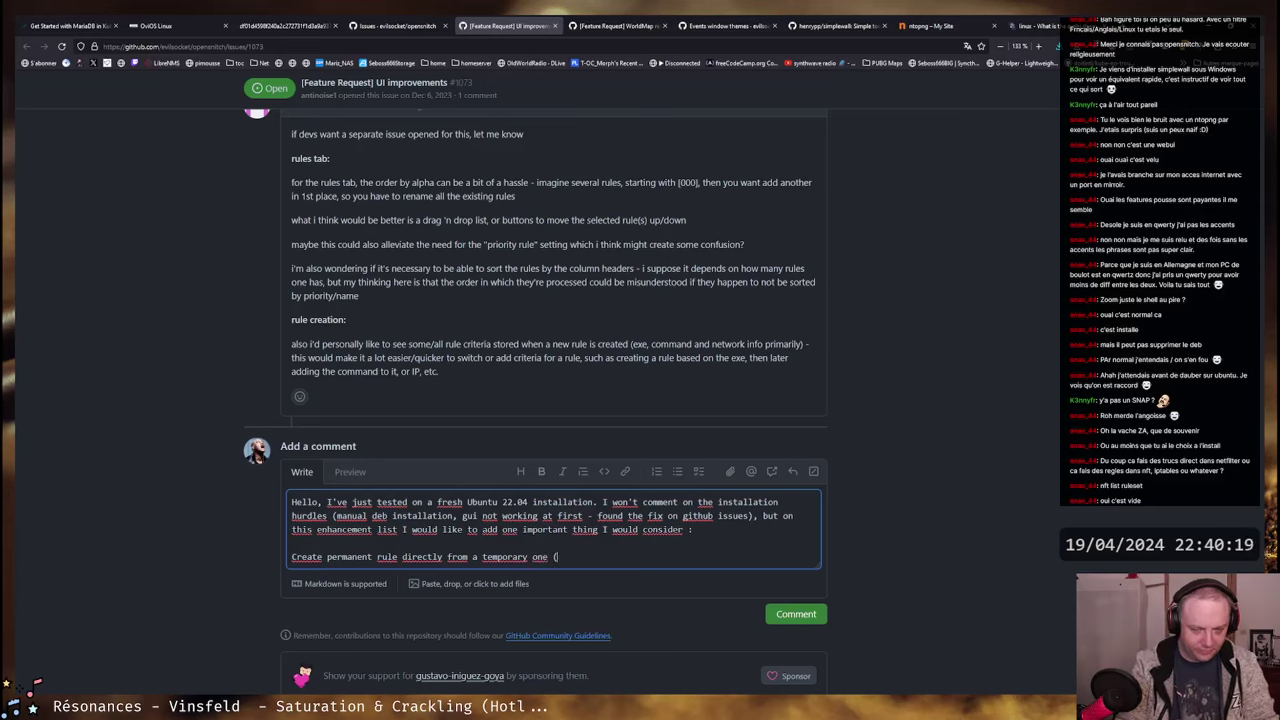
type(", ")
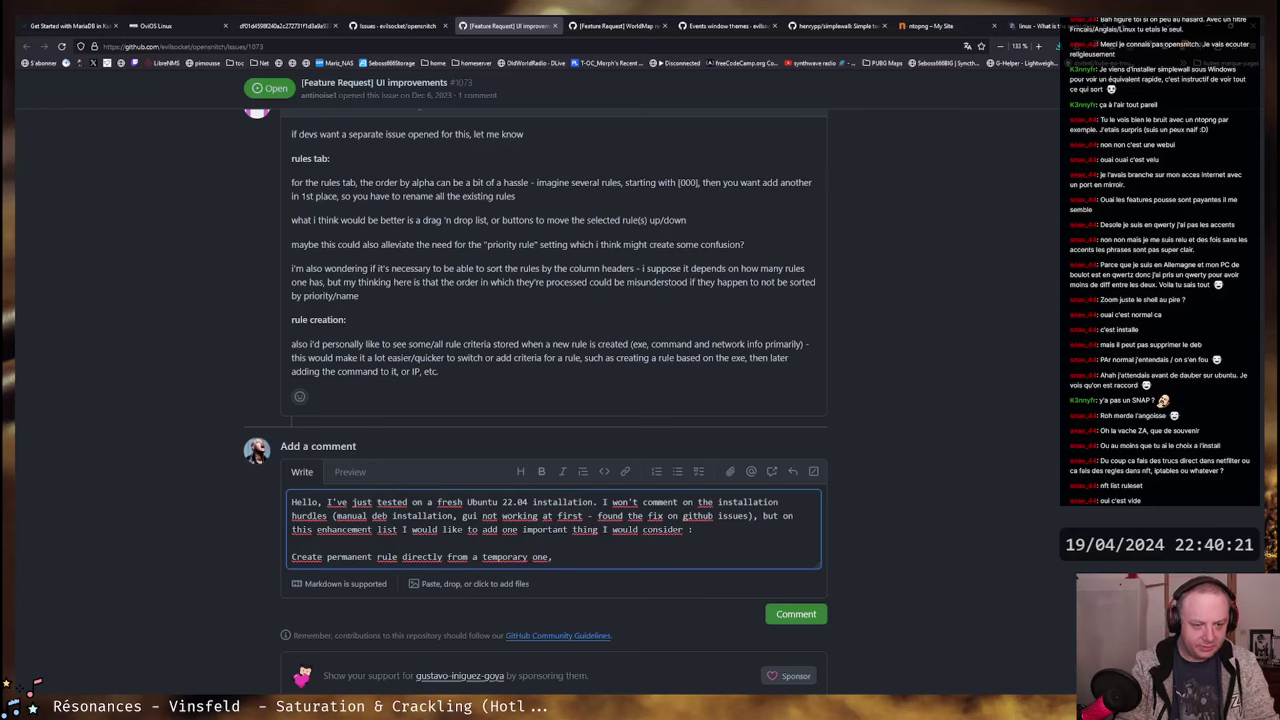
type("from conte")
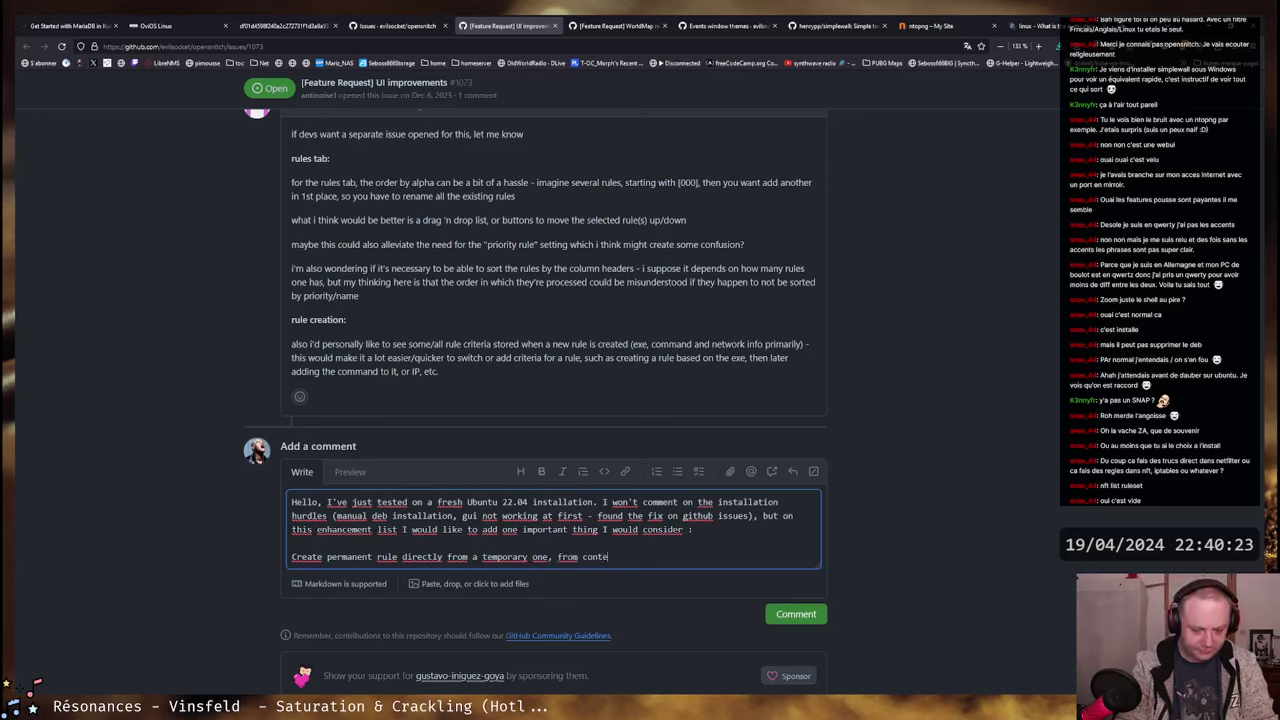
type("xt menu o")
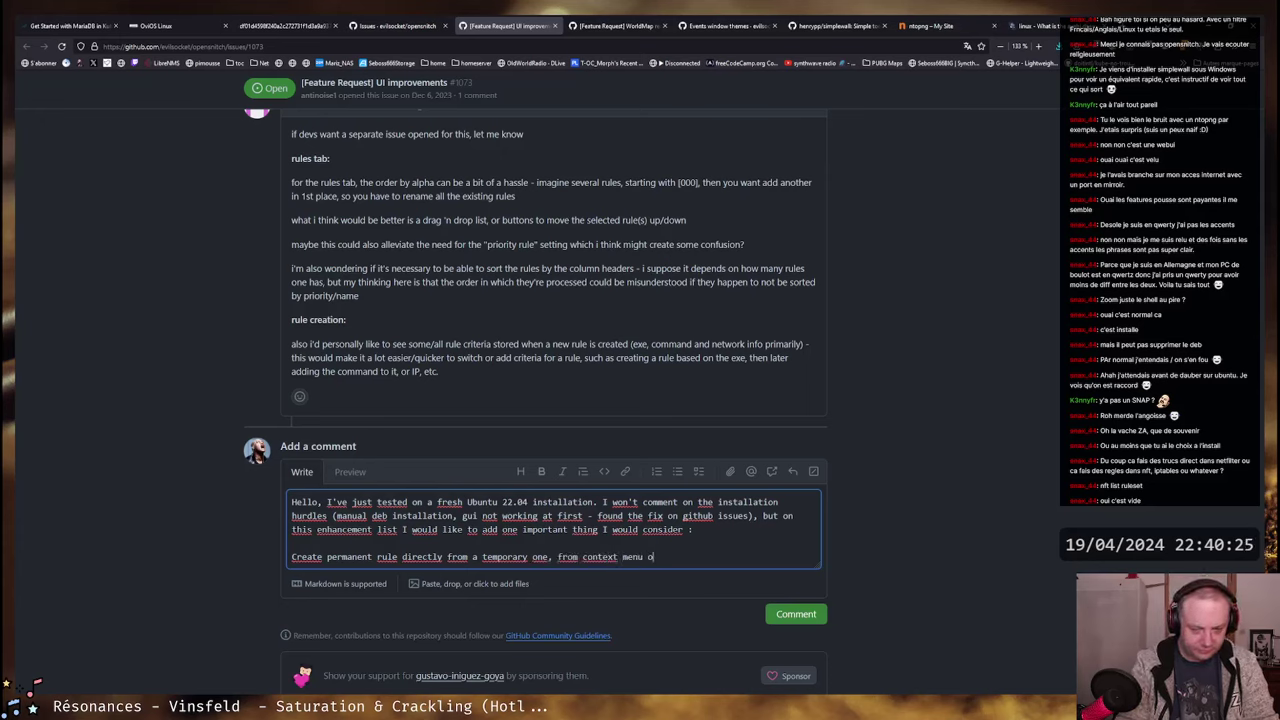
type("nd/or ded")
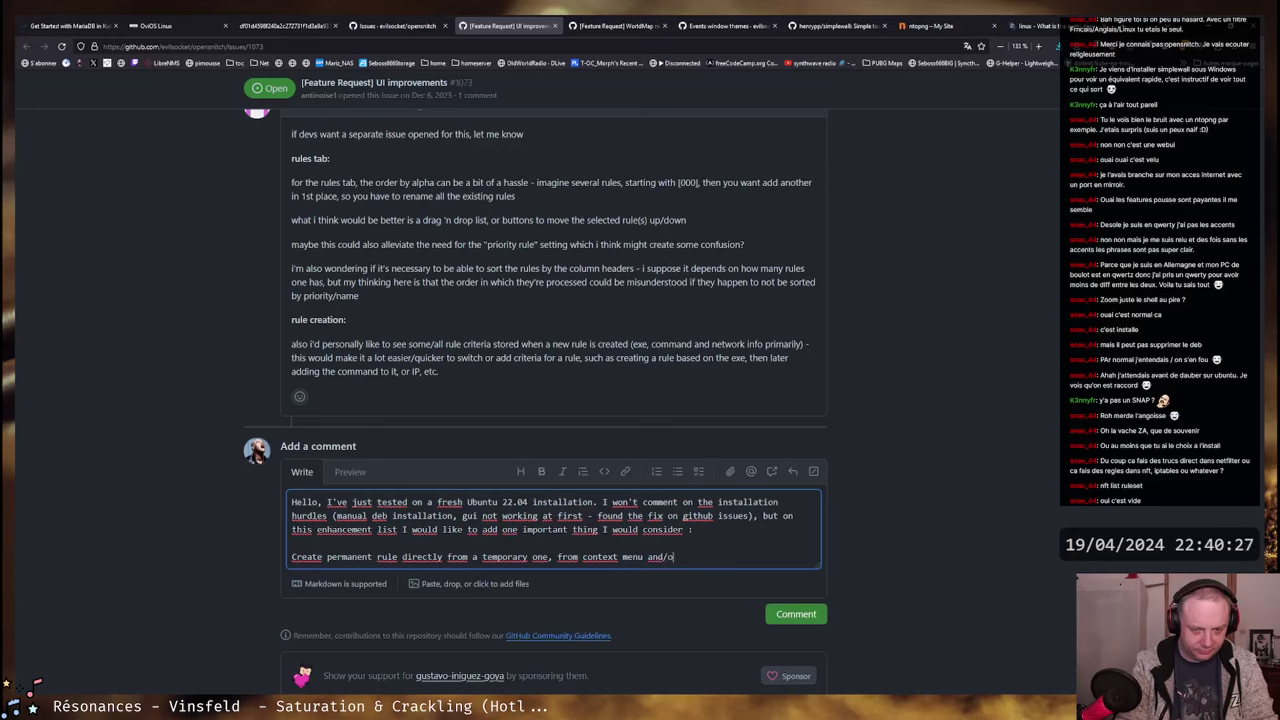
type("icated button.")
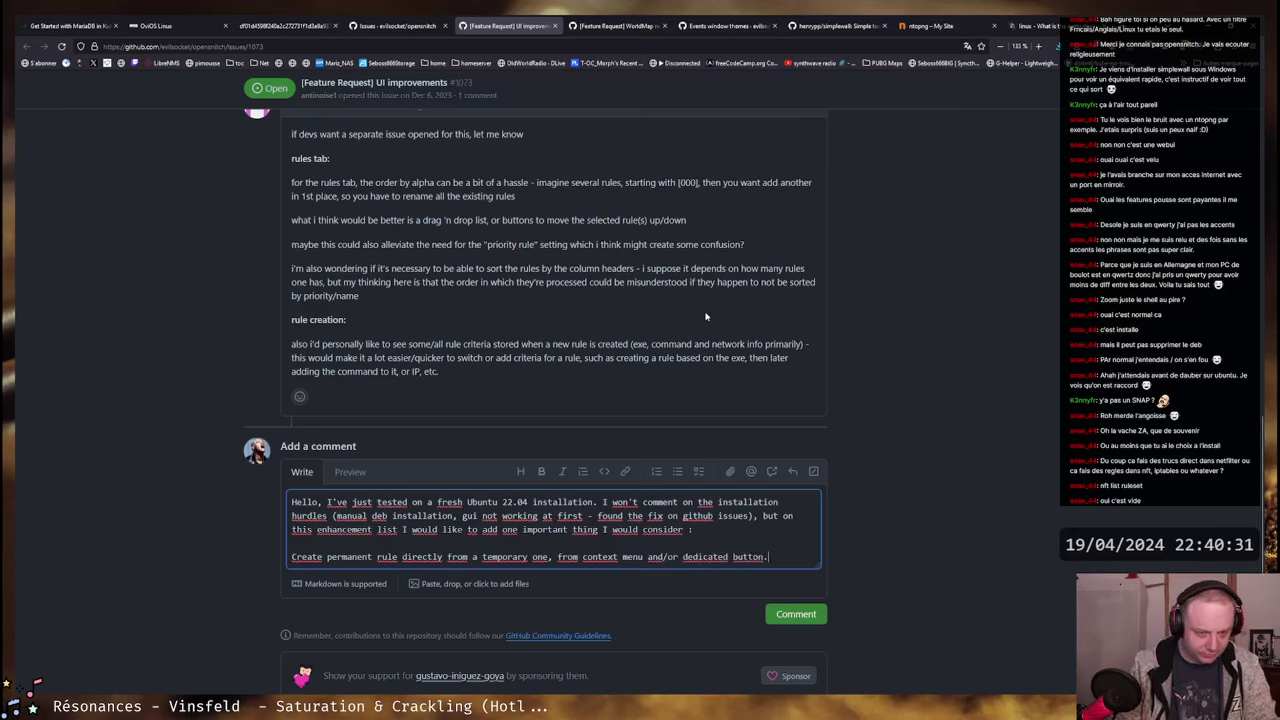
key("Return")
key("Return")
type("I")
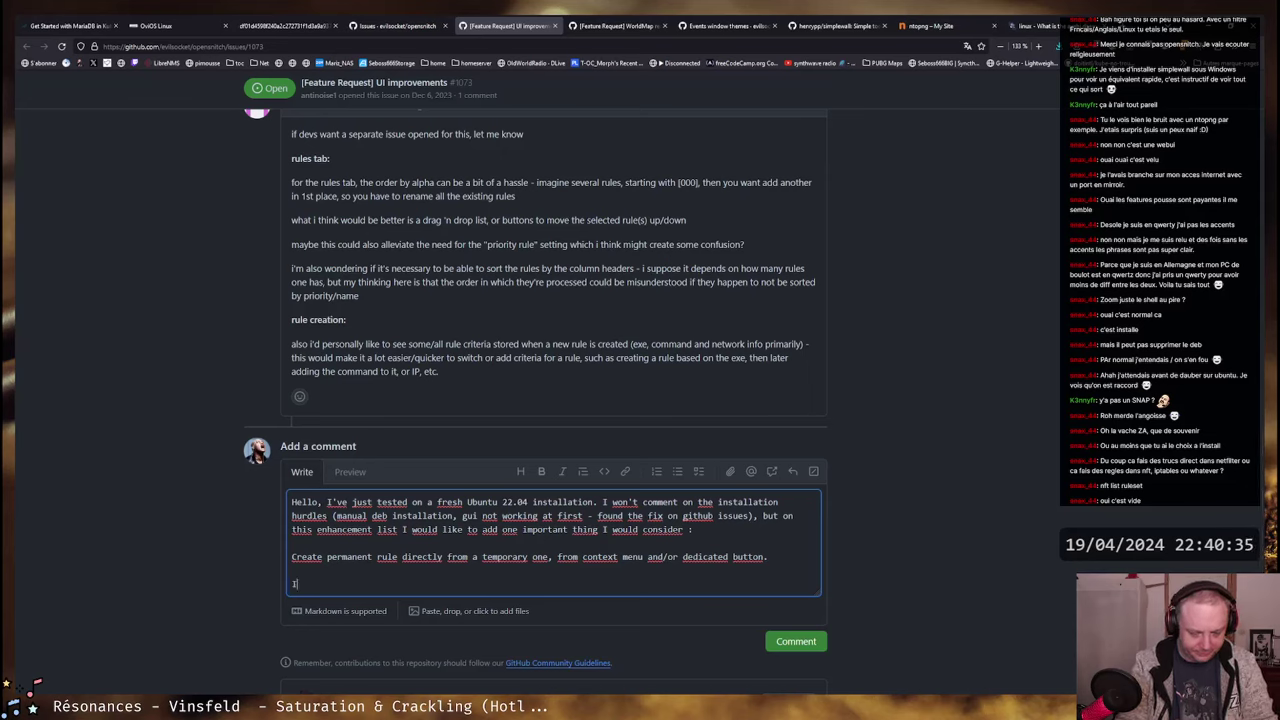
- Begin the paragraph: 'When going in "monitor" mode, after rules piled up, having to recreate them one by one'
key("BackSpace")
type("When goi")
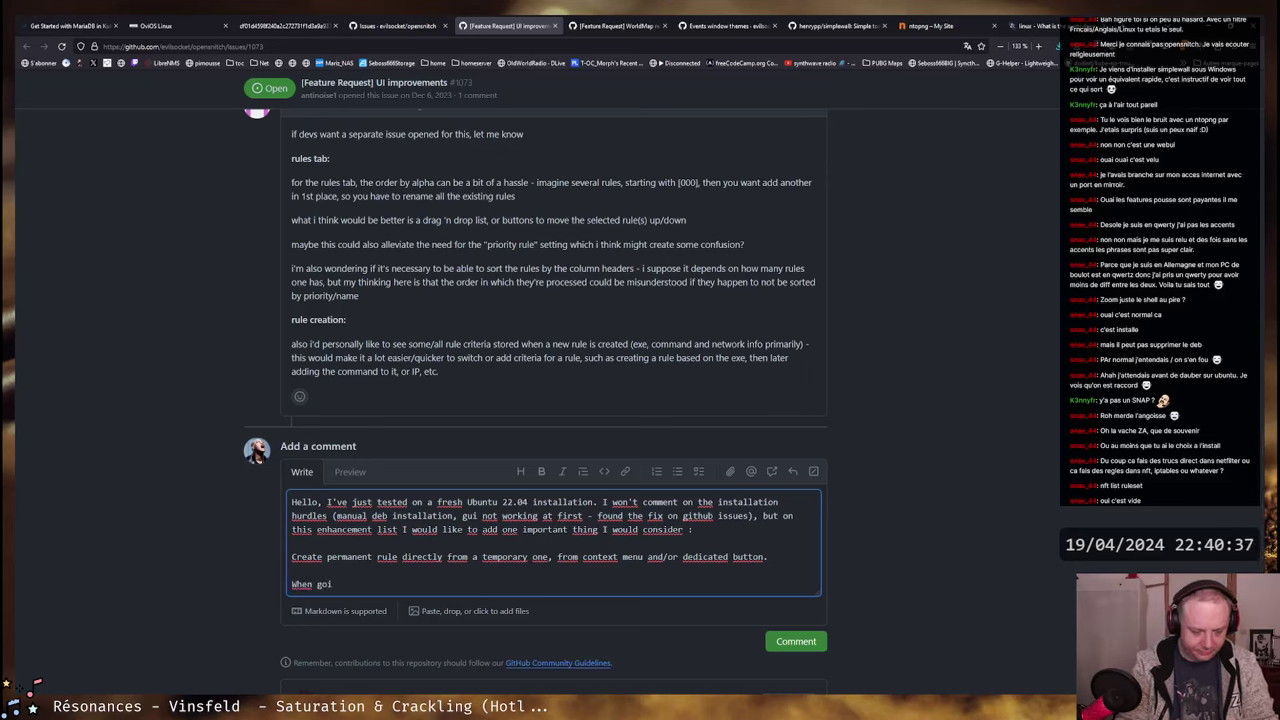
type("ng in monitor mod, i")
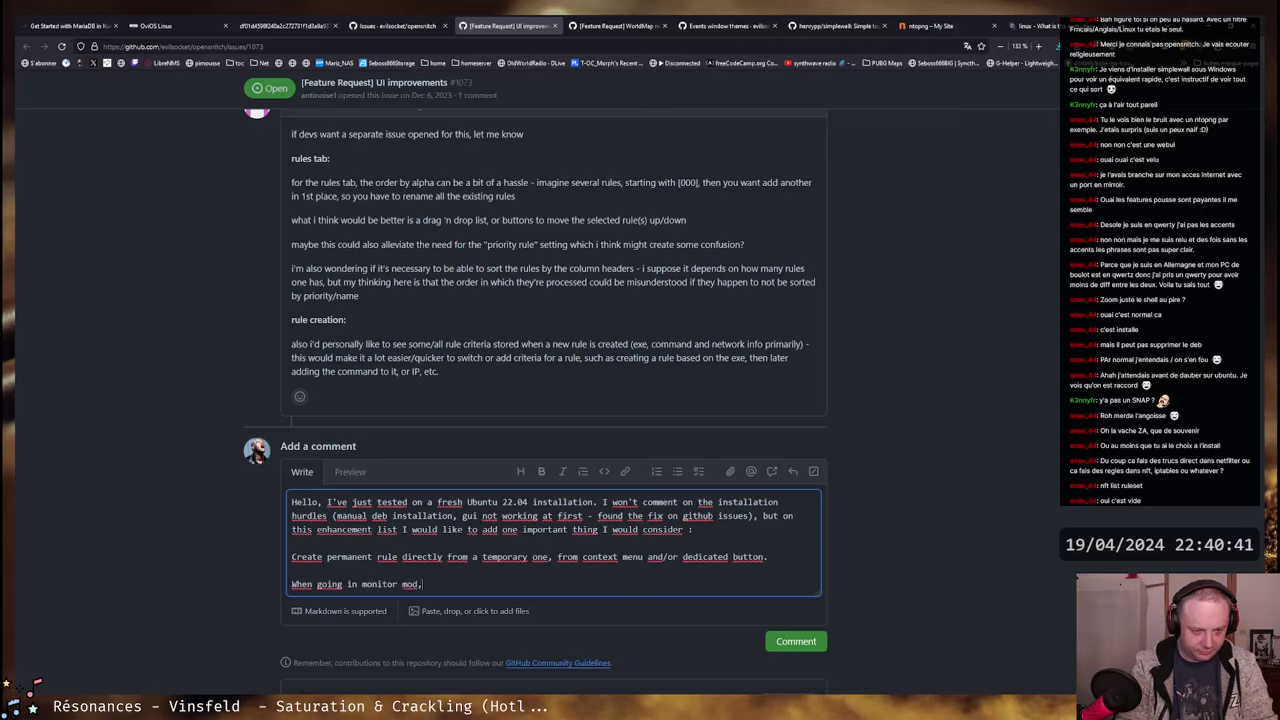
key("BackSpace")
key("BackSpace")
key("BackSpace")
type("e, ")
type("\"")
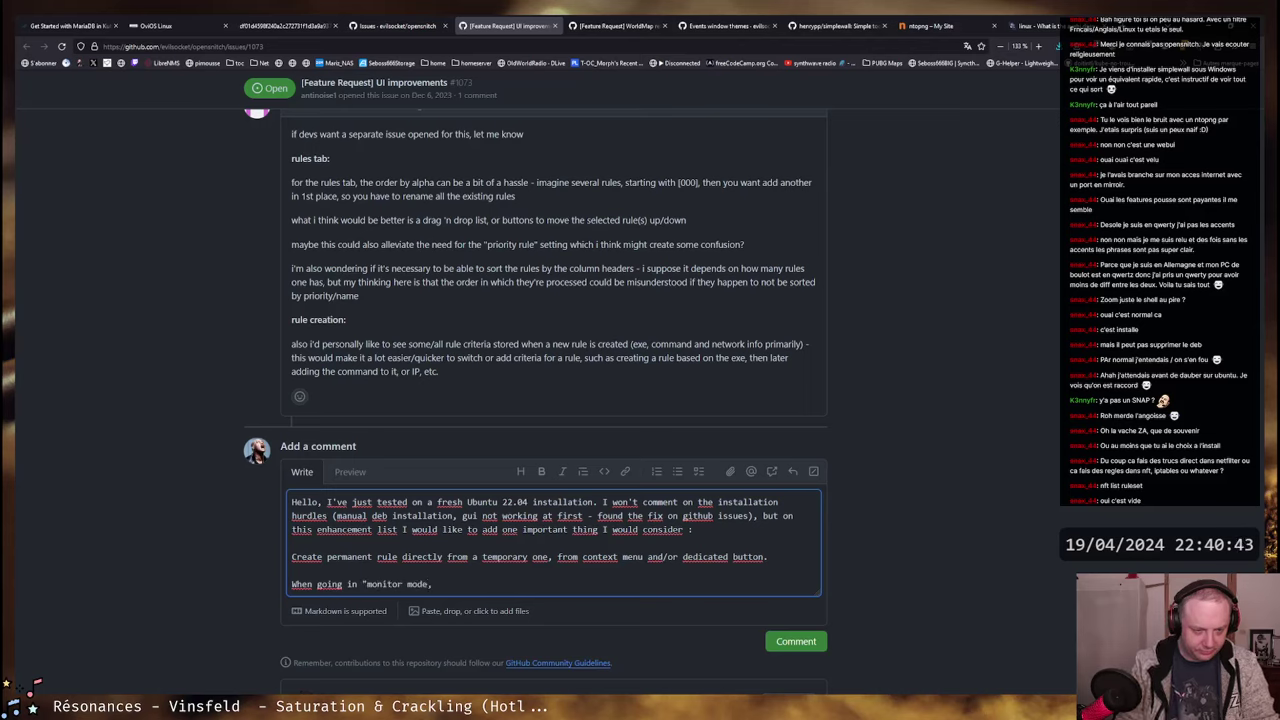
key("ctrl+Right")
type("\"")
key("End")
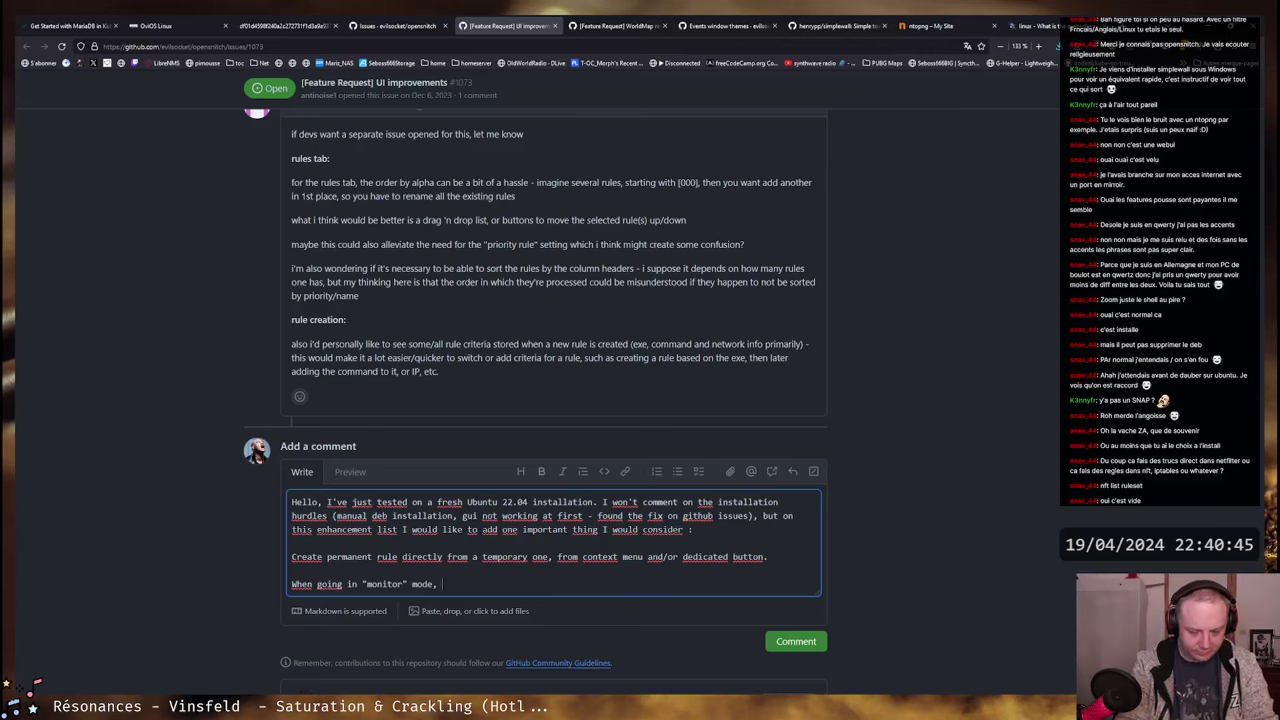
type("after rul")
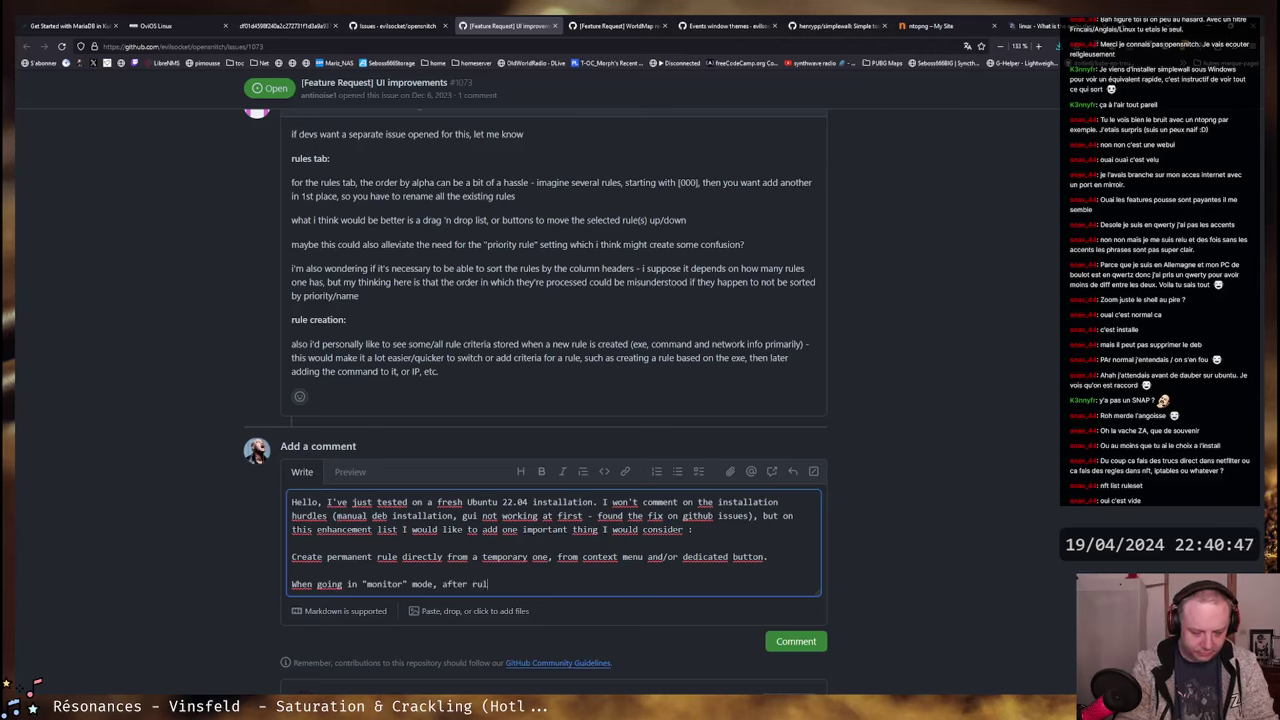
type("es piled up,")
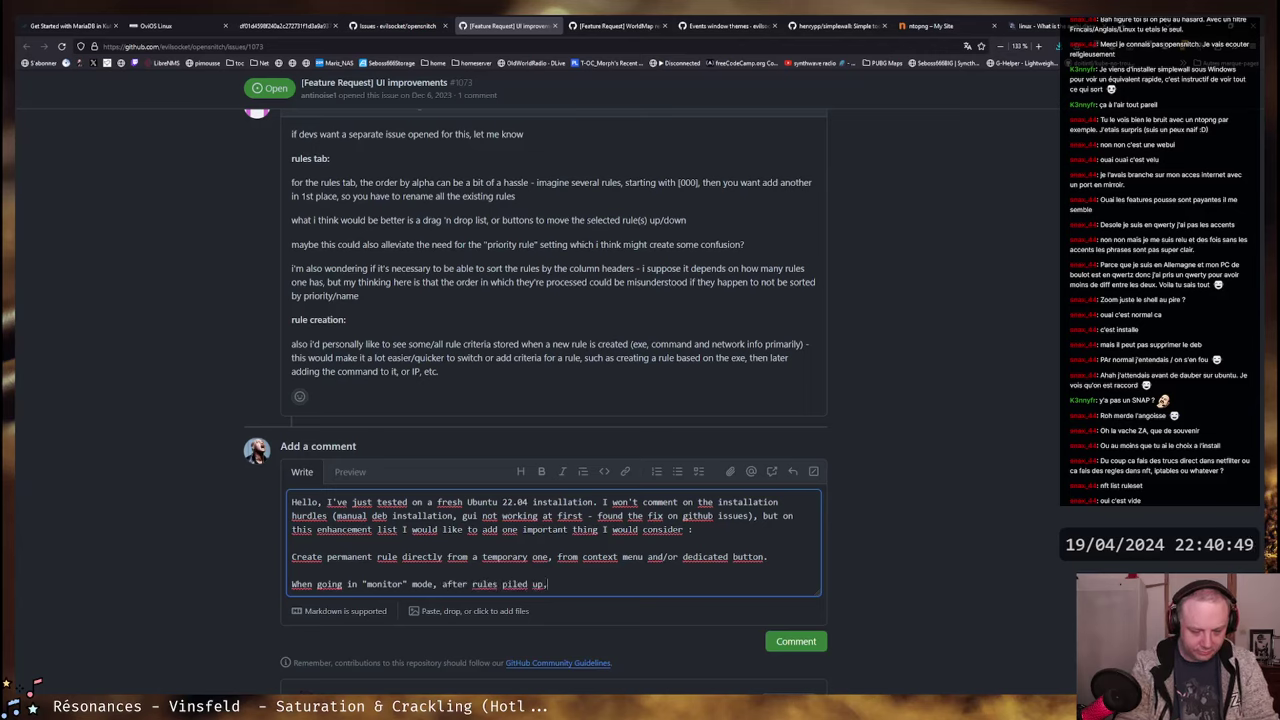
type(" having to rec")
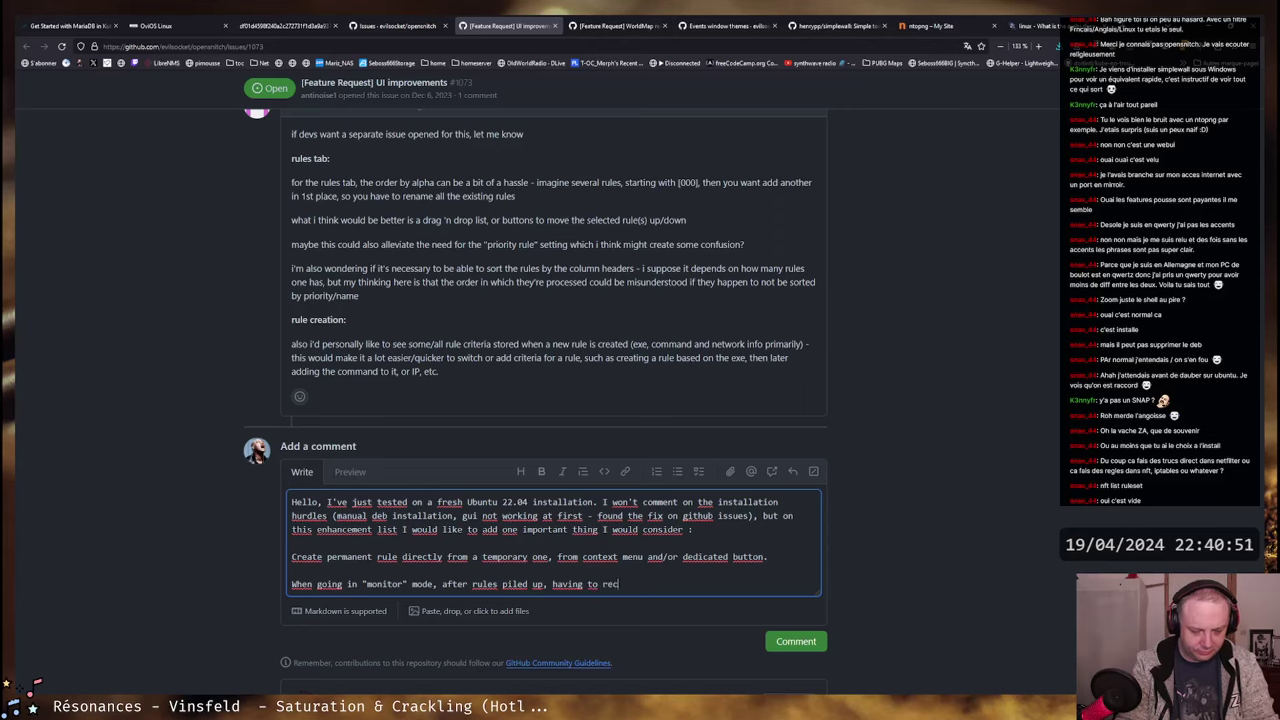
type("reate them")
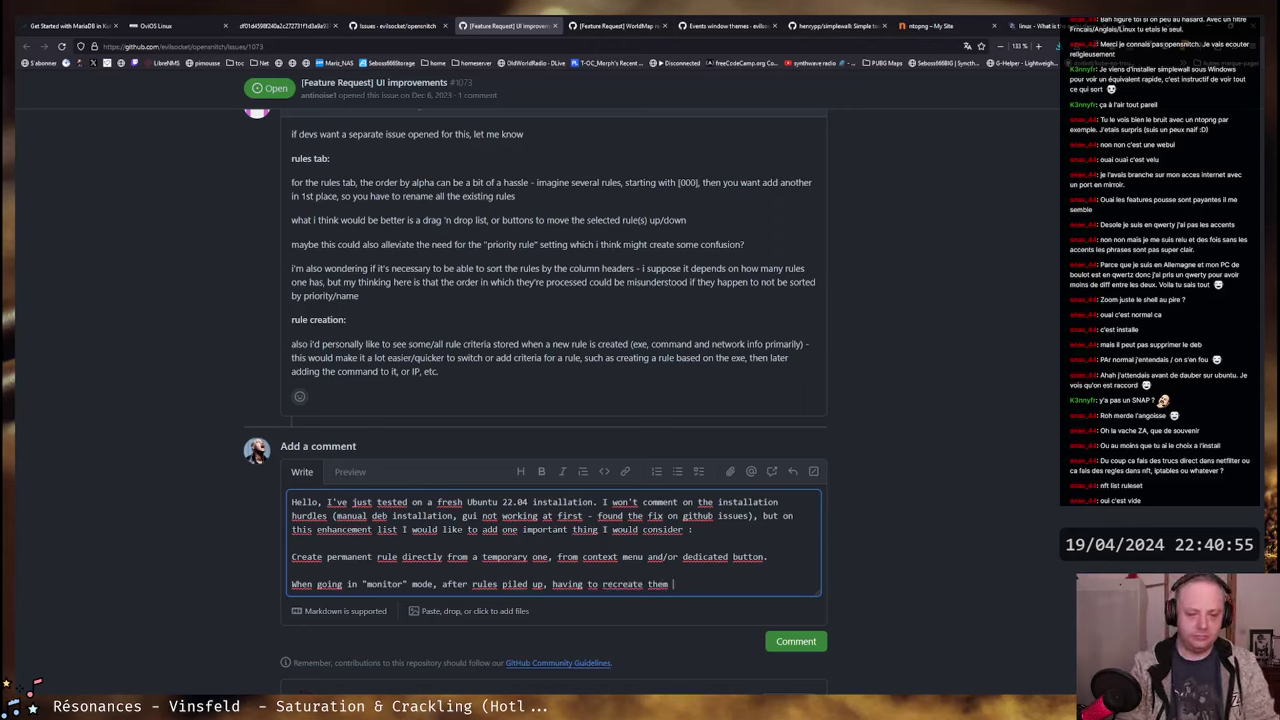
type(" one by one p")
key("BackSpace")
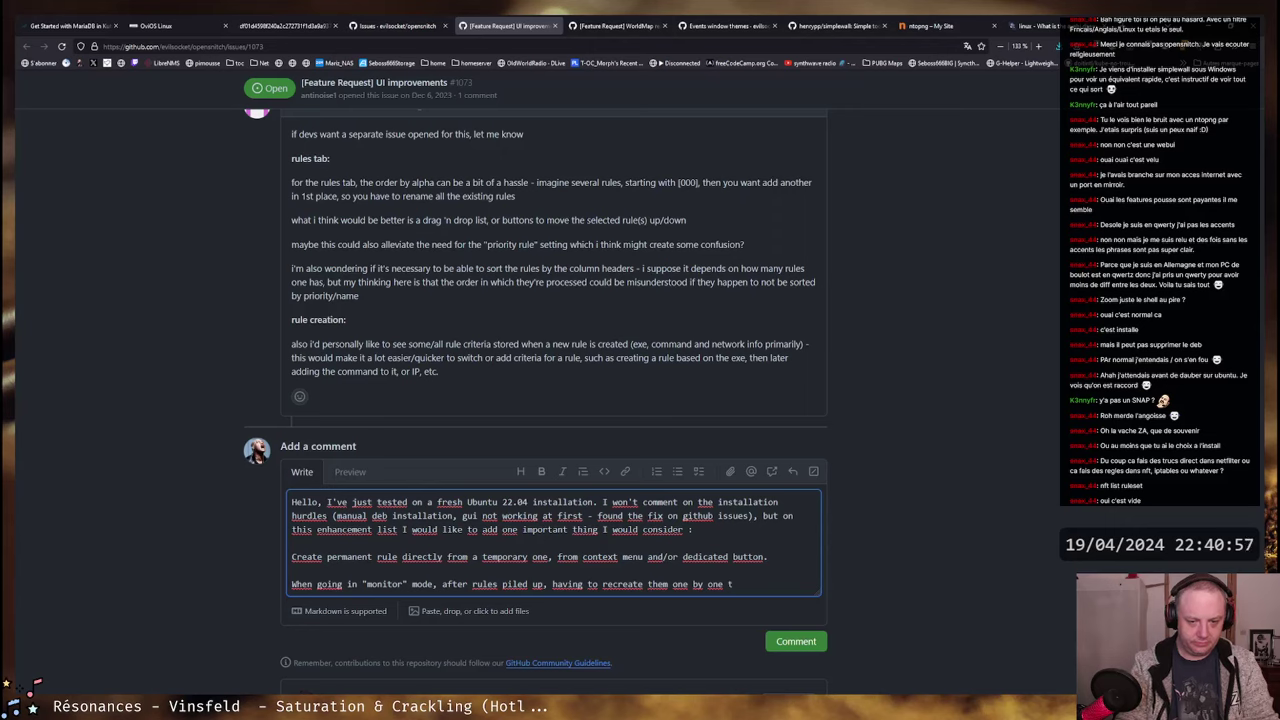
- Finish it: a hassle, export/reimport not ideal, could be streamlined with very few mouse clicks :)
type("to make permanent can h")
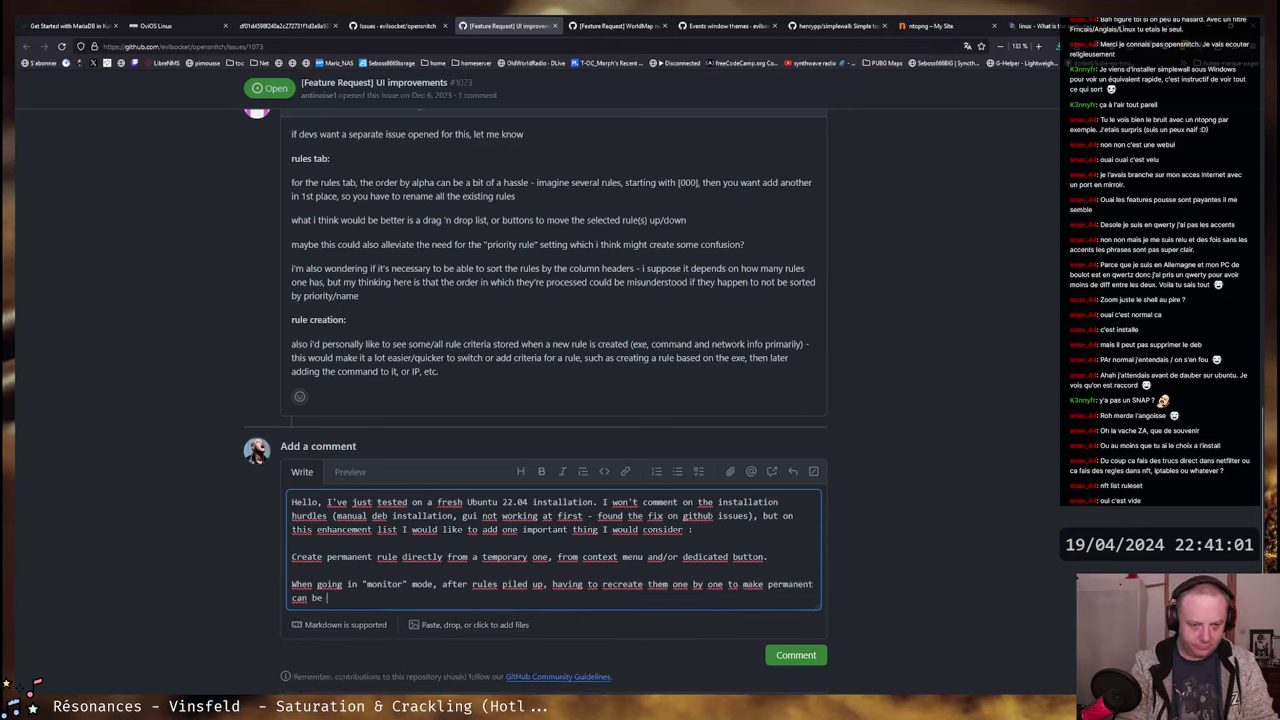
type("e a hassle, an")
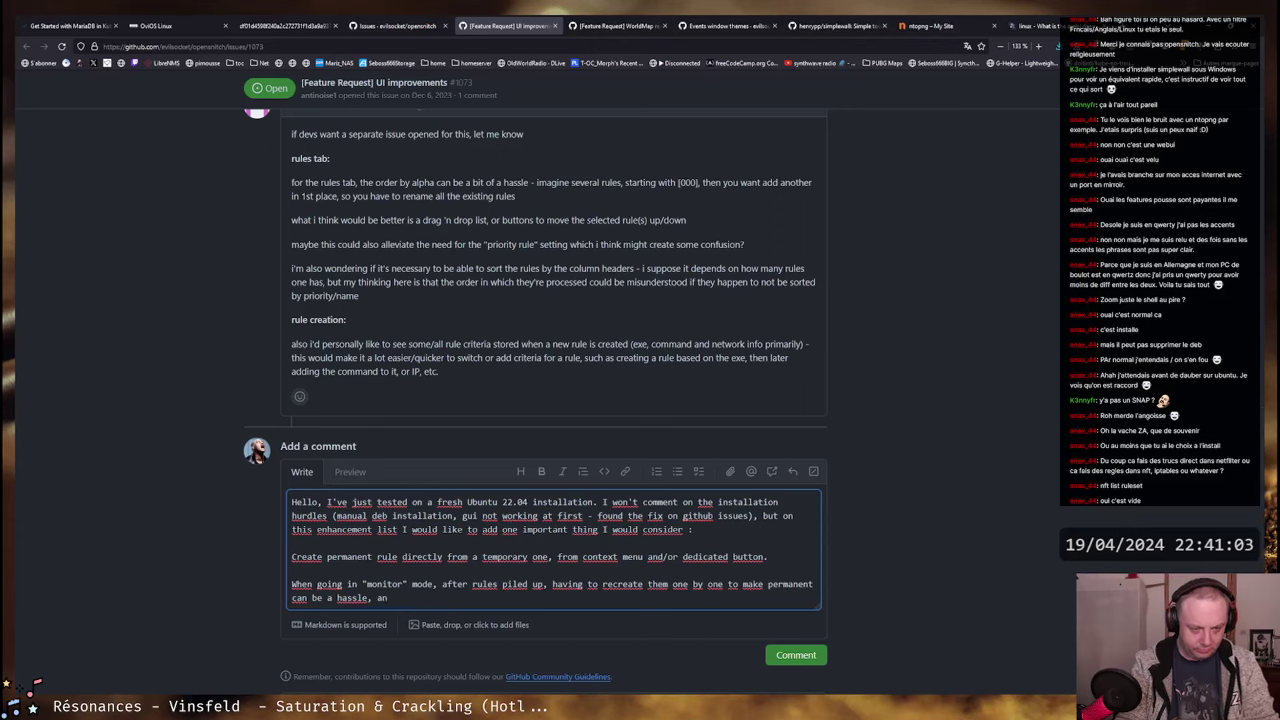
key("BackSpace")
type("lso expor")
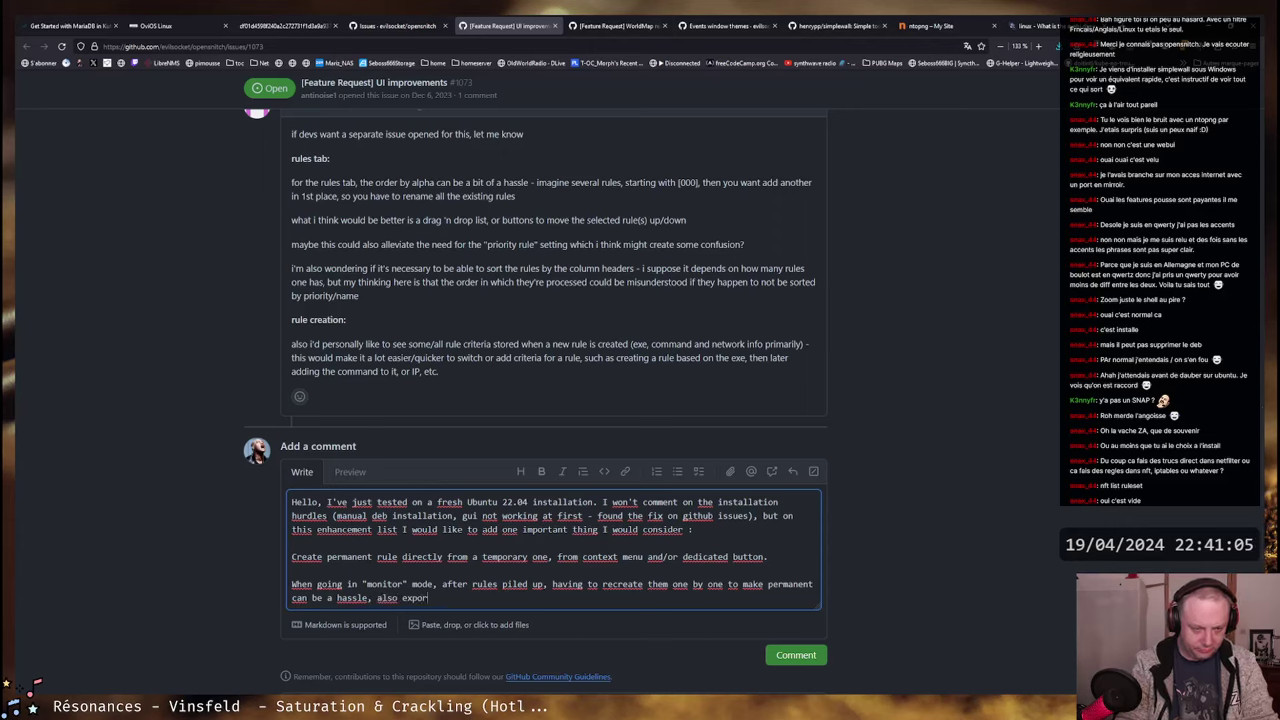
type("t to re")
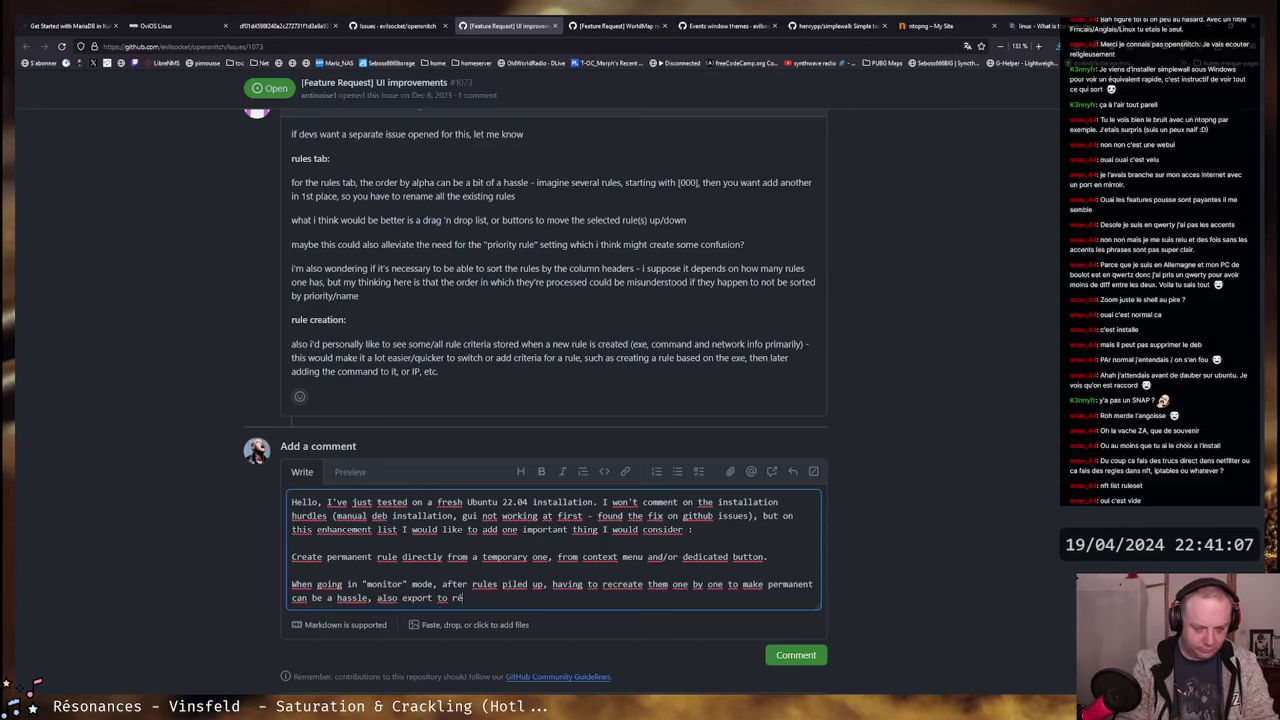
key("BackSpace")
key("BackSpace")
key("BackSpace")
key("BackSpace")
type("hem ")
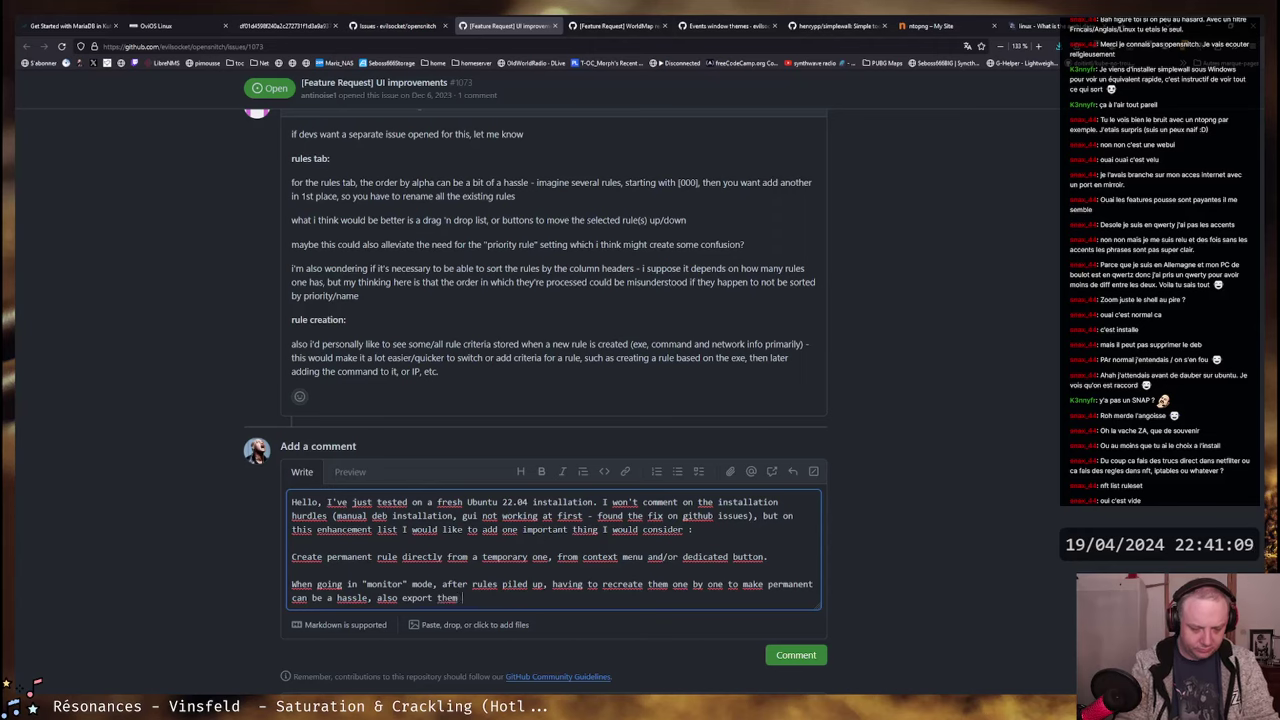
type("to reimport")
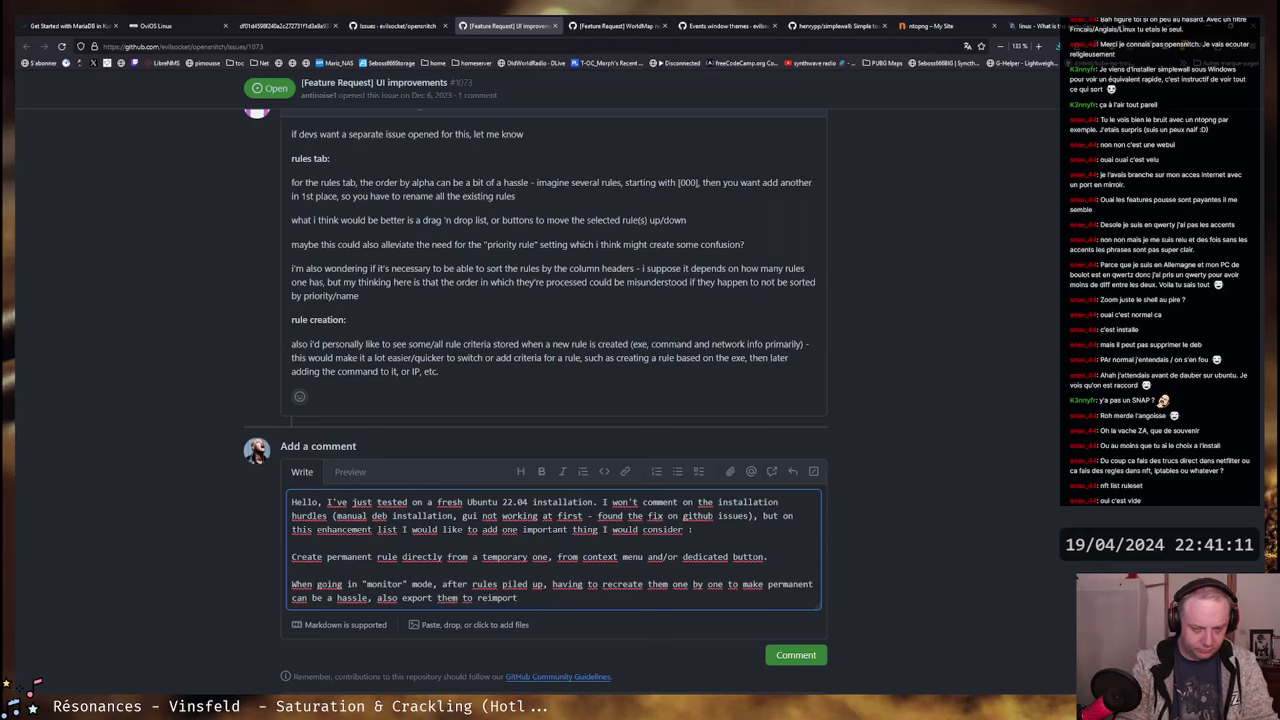
type(" afterwar")
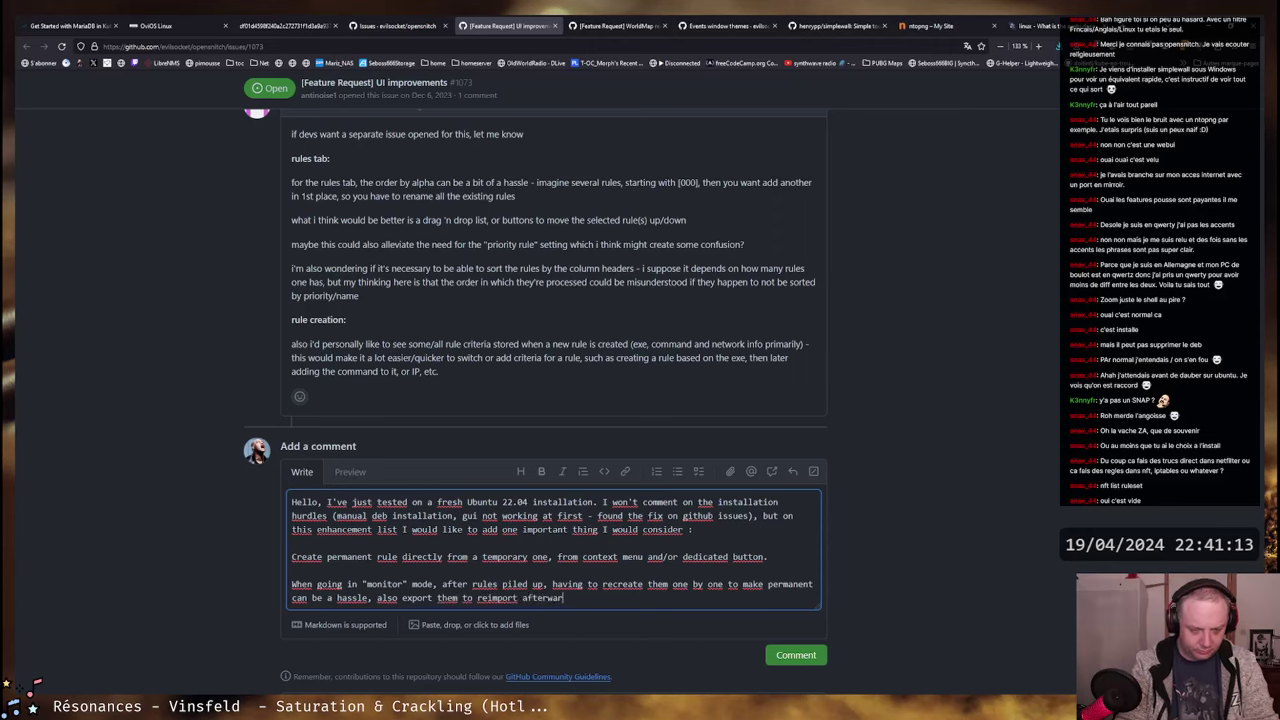
type("ds in config ")
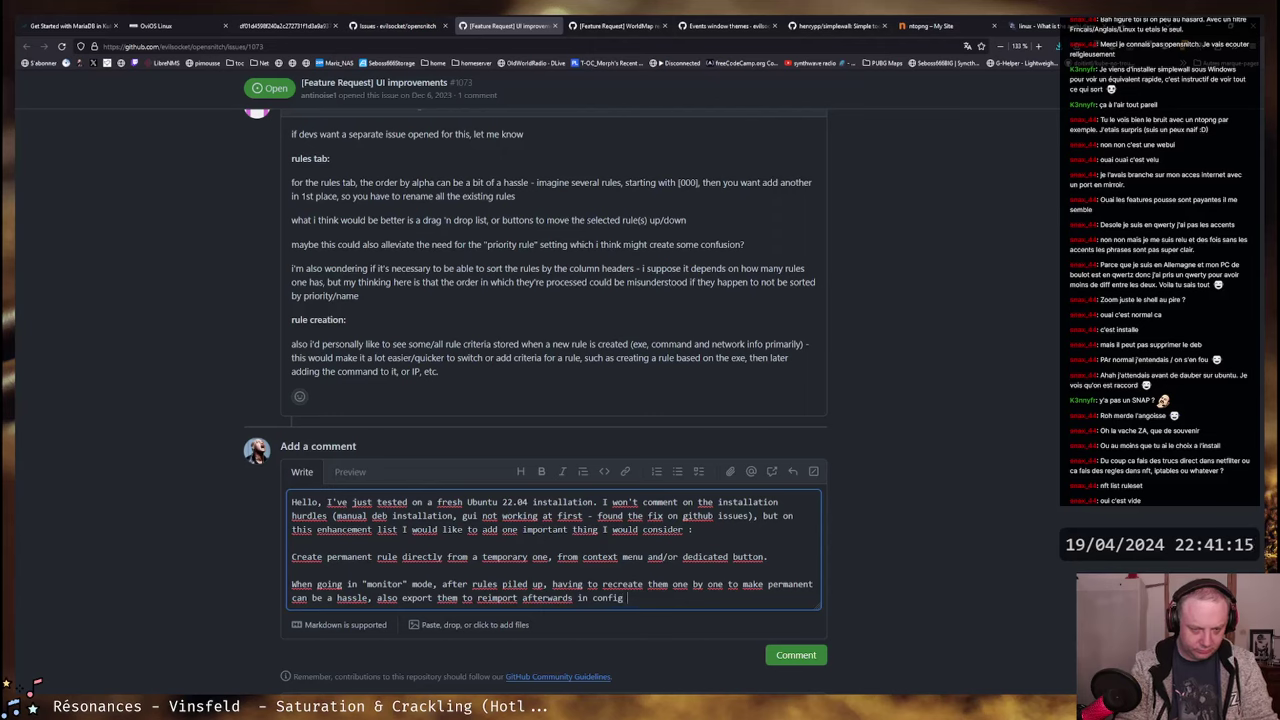
type("is not ideal, whan")
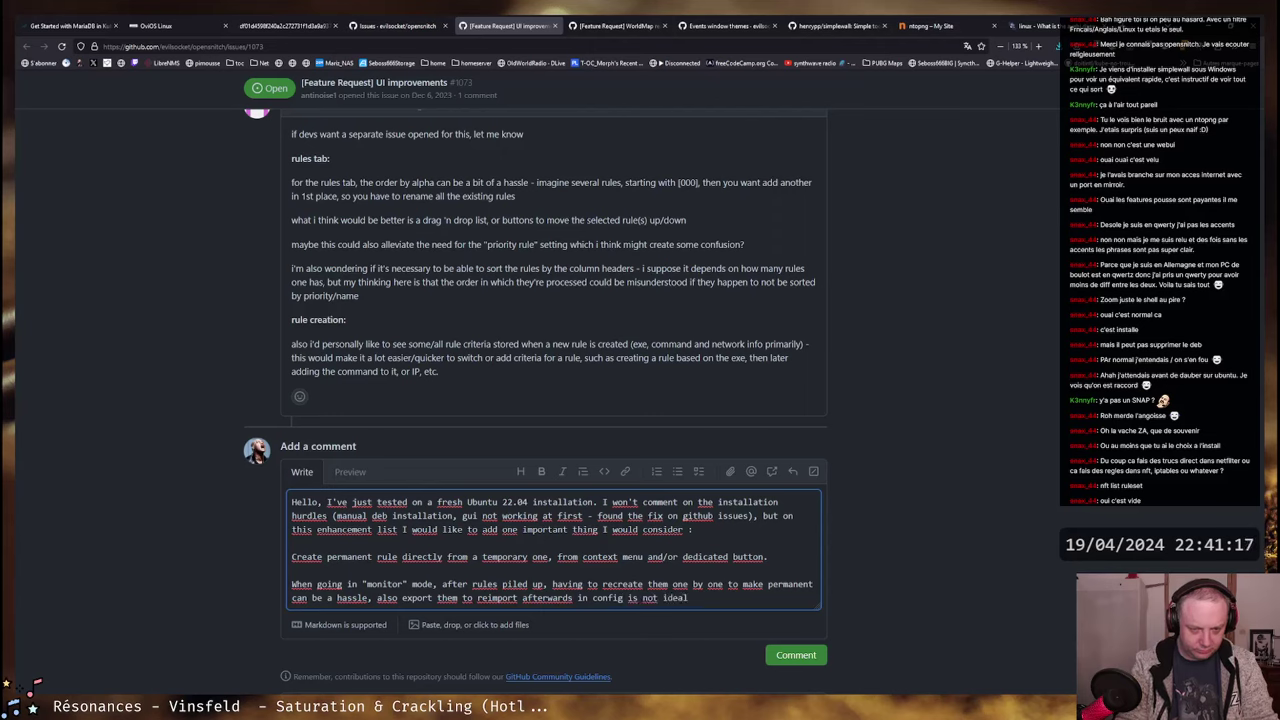
key("BackSpace")
key("BackSpace")
type("en it could be streza")
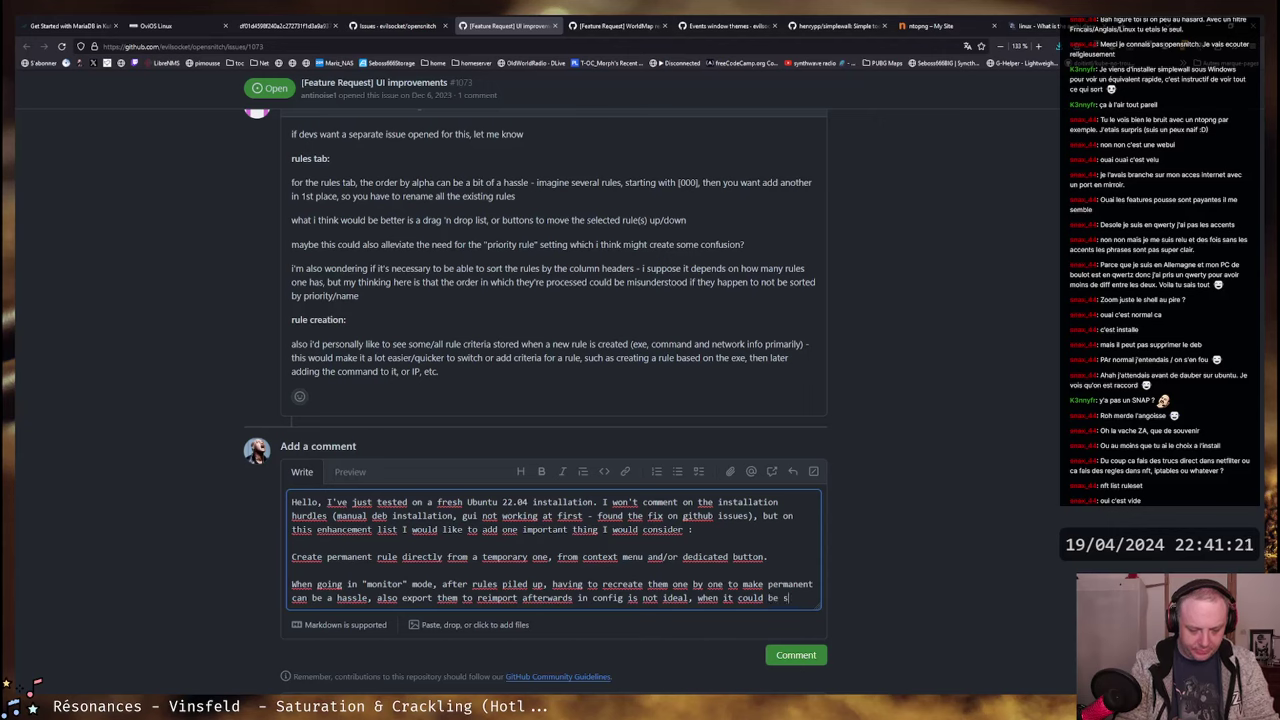
key("BackSpace")
key("BackSpace")
type("am")
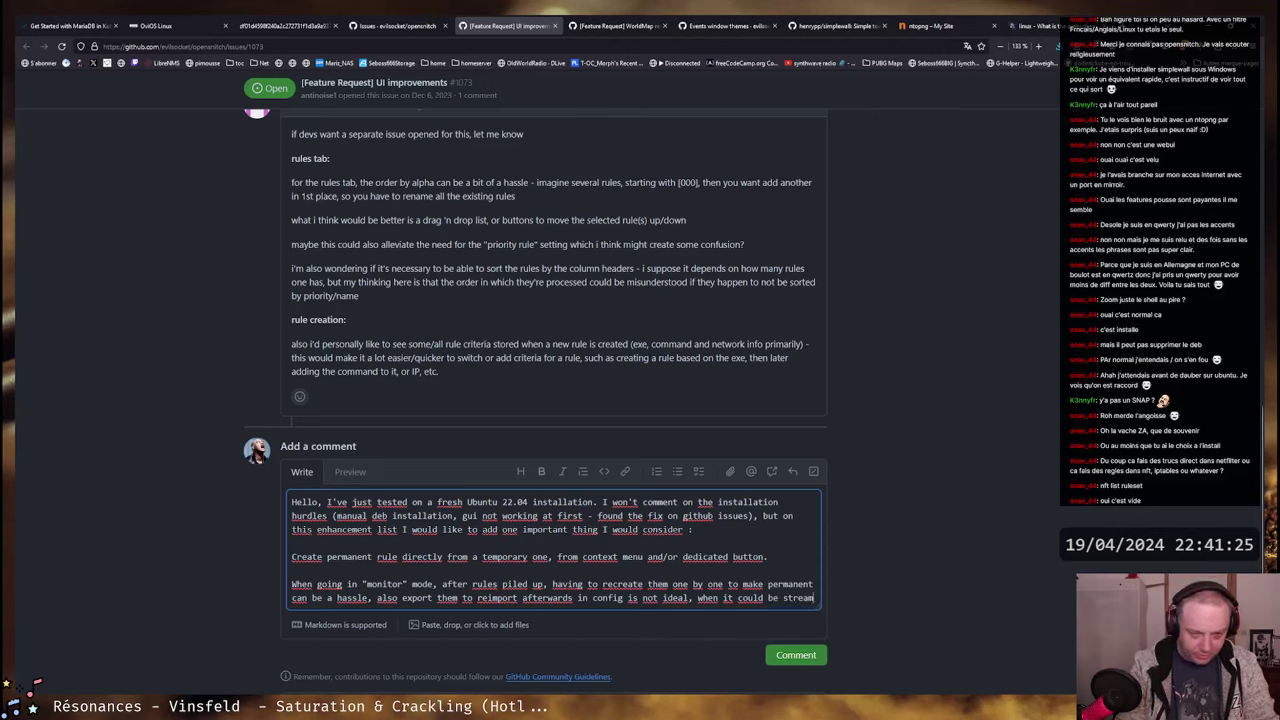
type("lined")
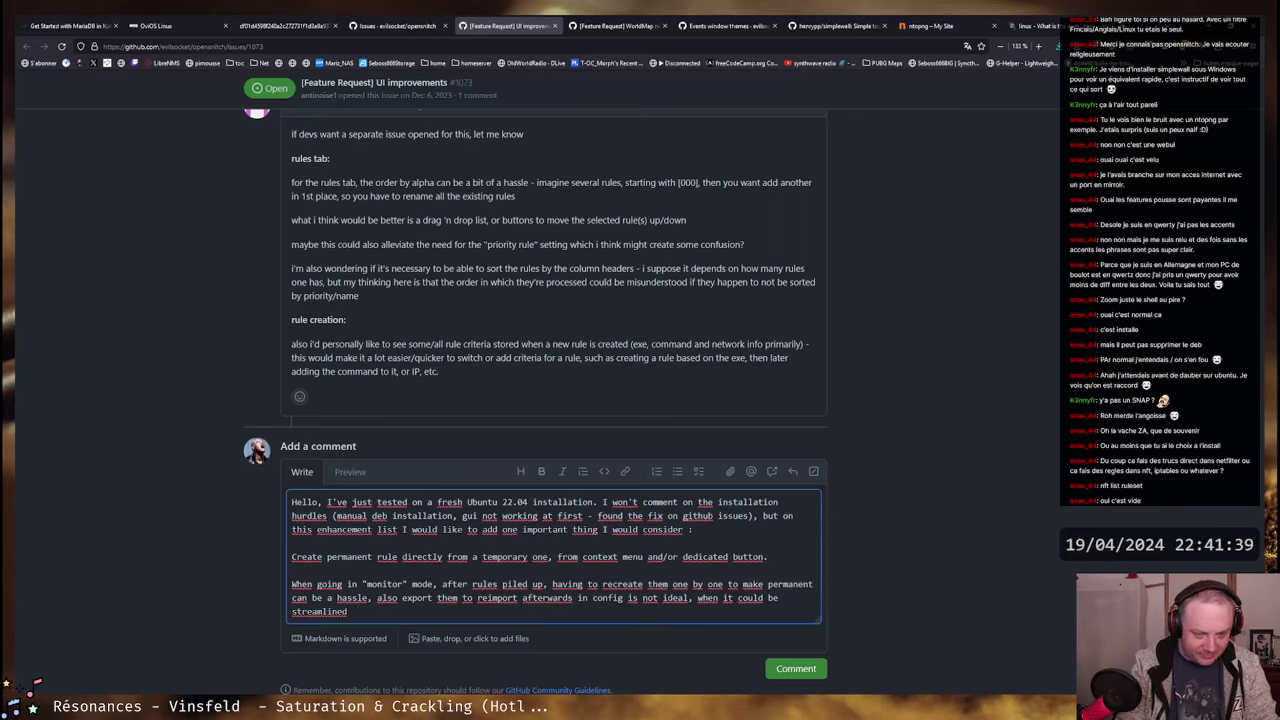
type("with")
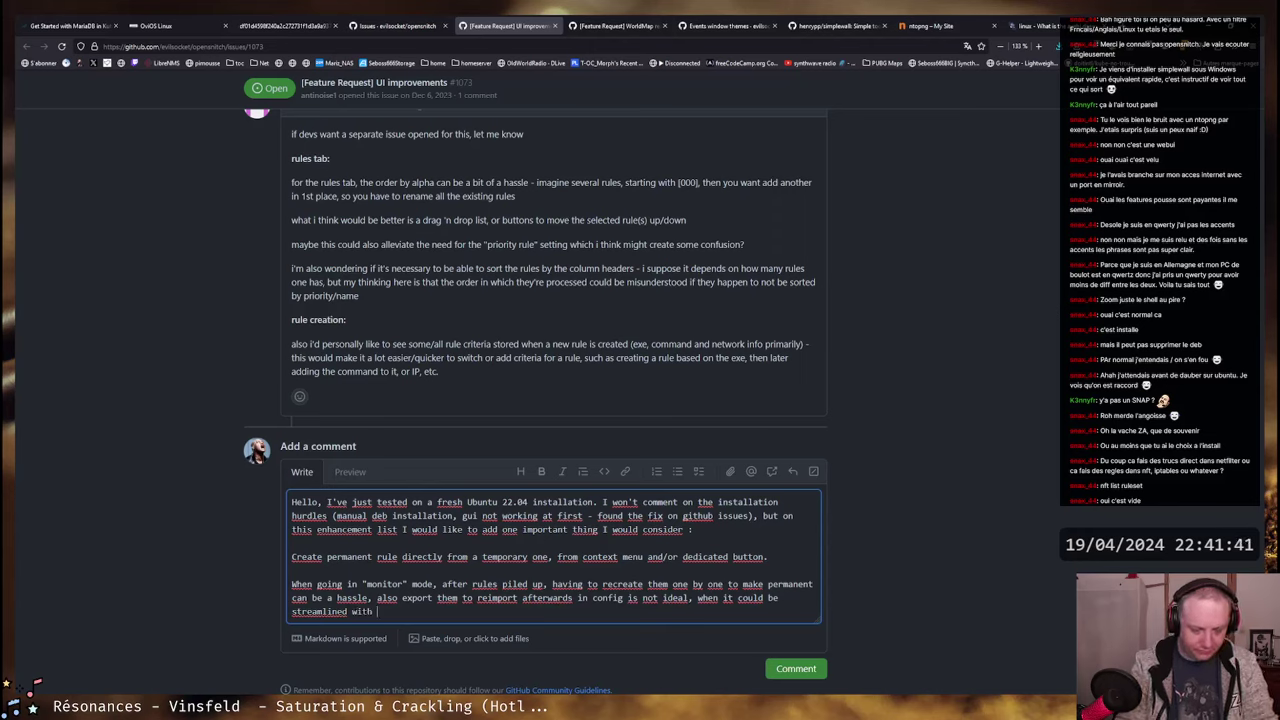
type(" a")
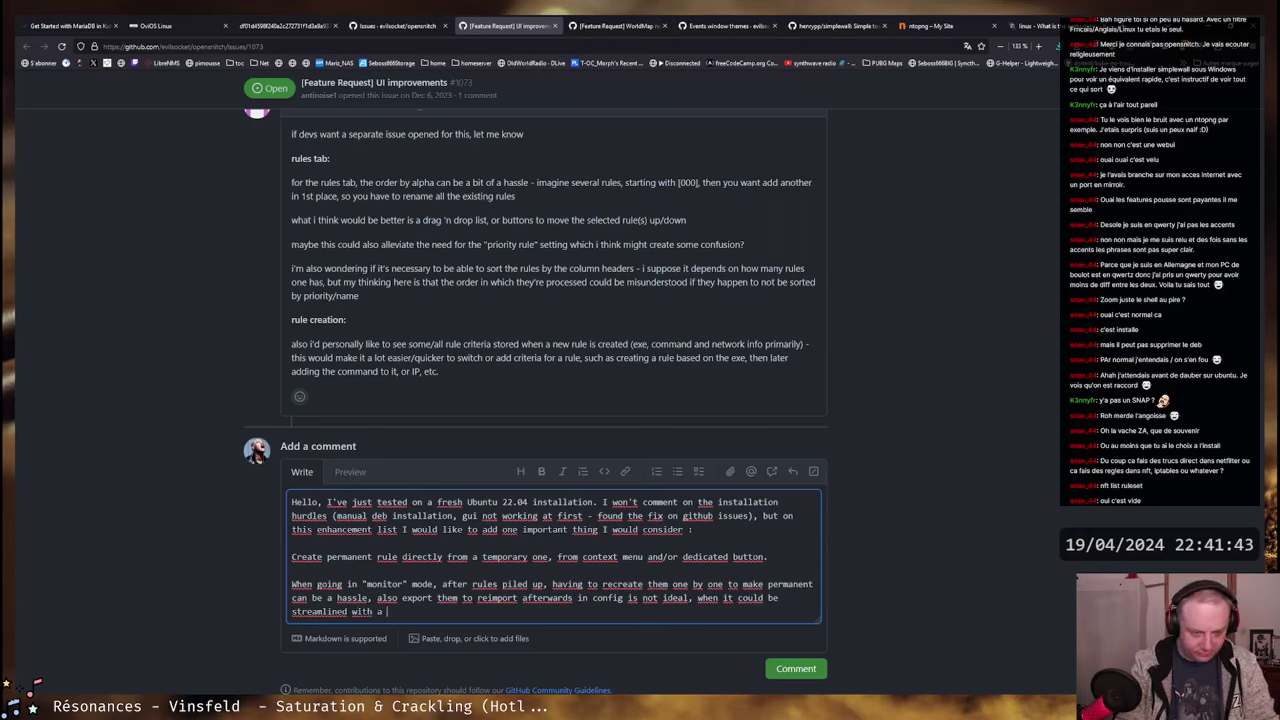
key("BackSpace")
key("BackSpace")
type("ver")
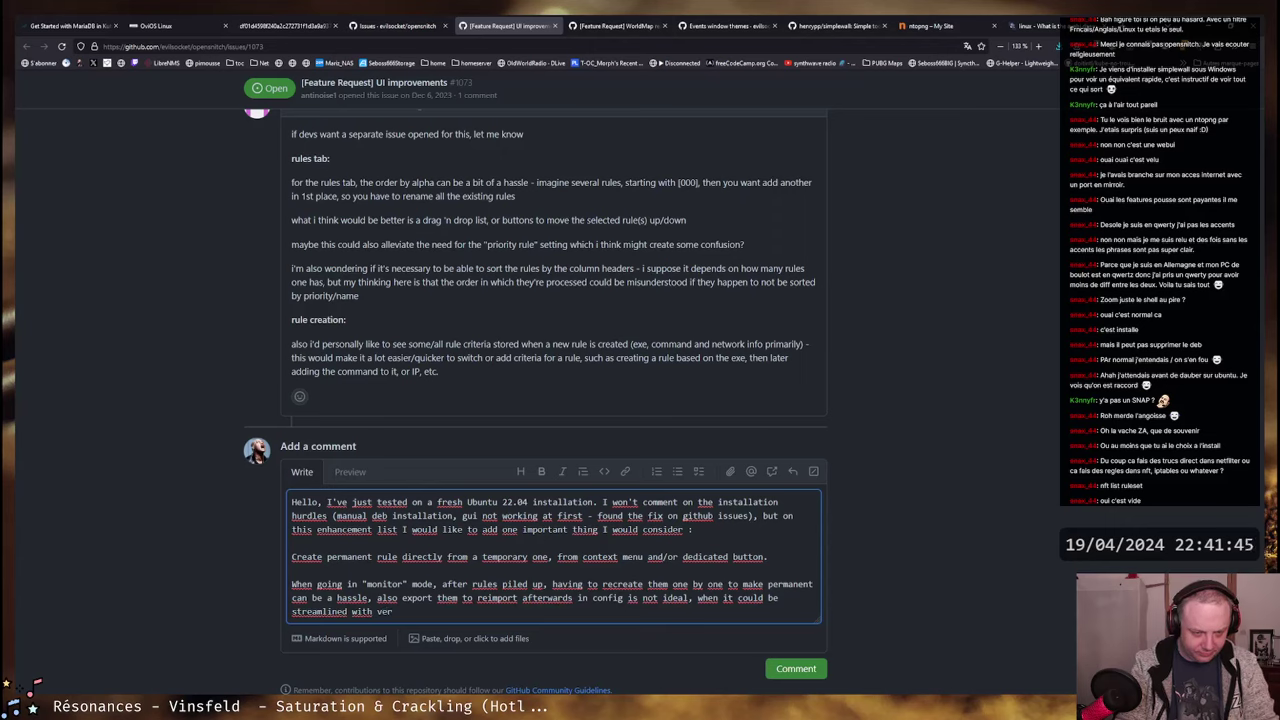
type("y few")
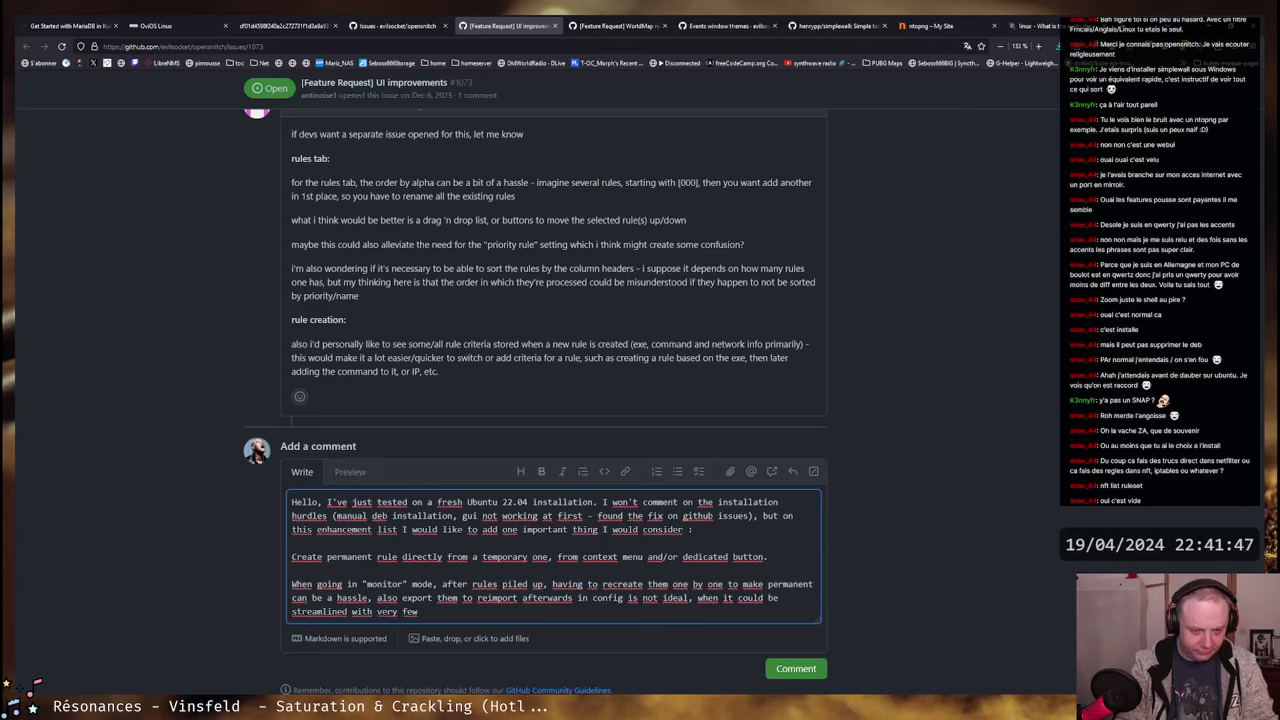
type(" mouse clicks :)")
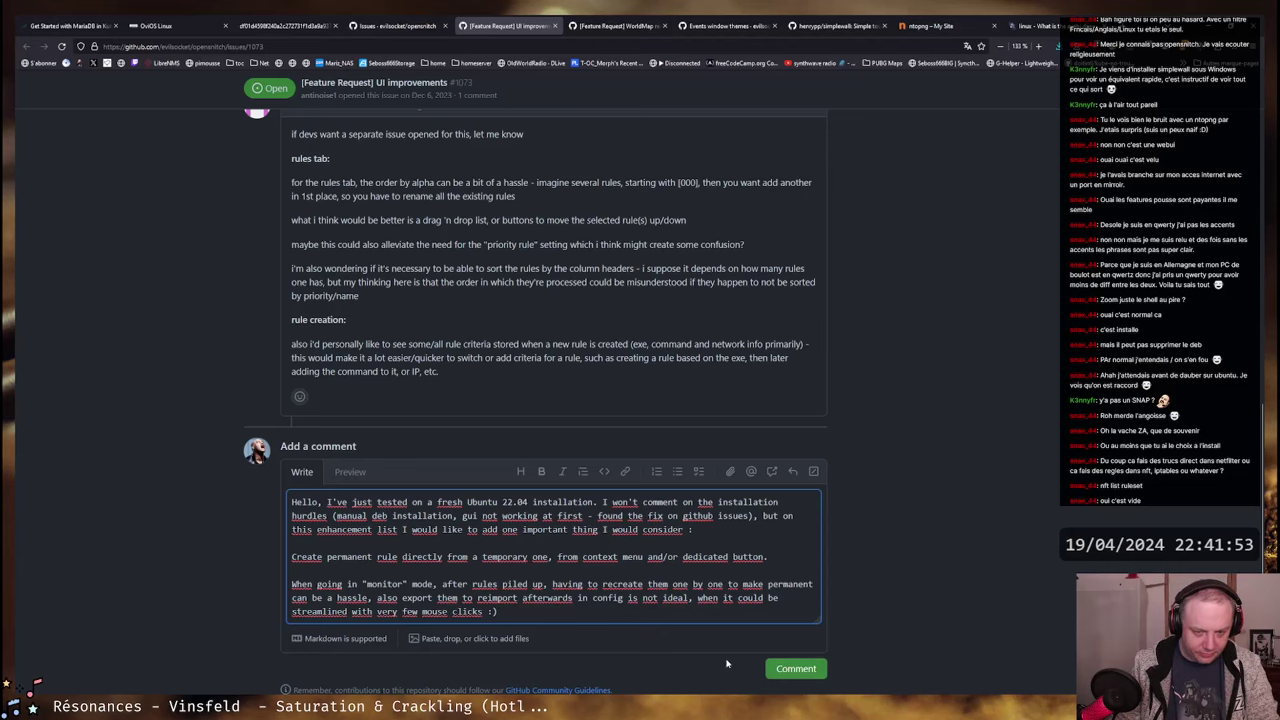
- Prefix the 'Create permanent rule…' line with '-' to make it a list item
scroll(350, 548, "up", 1)
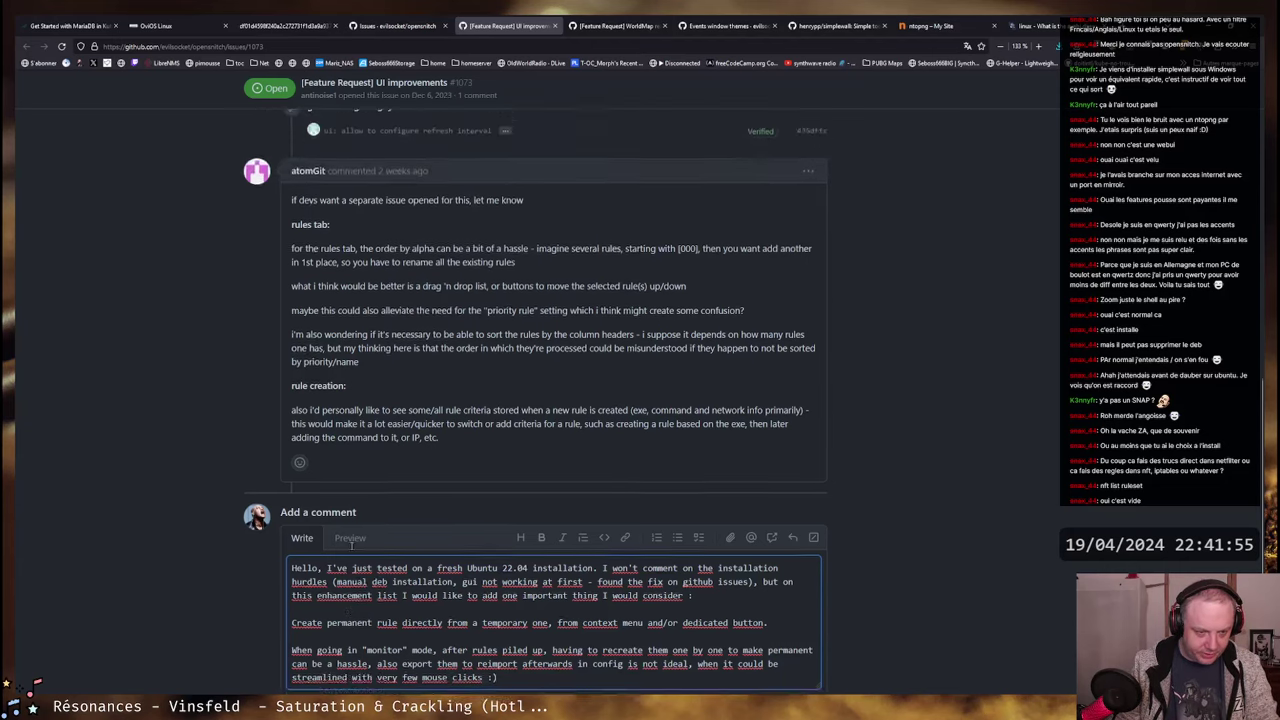
scroll(350, 548, "down", 2)
left_click(292, 471)
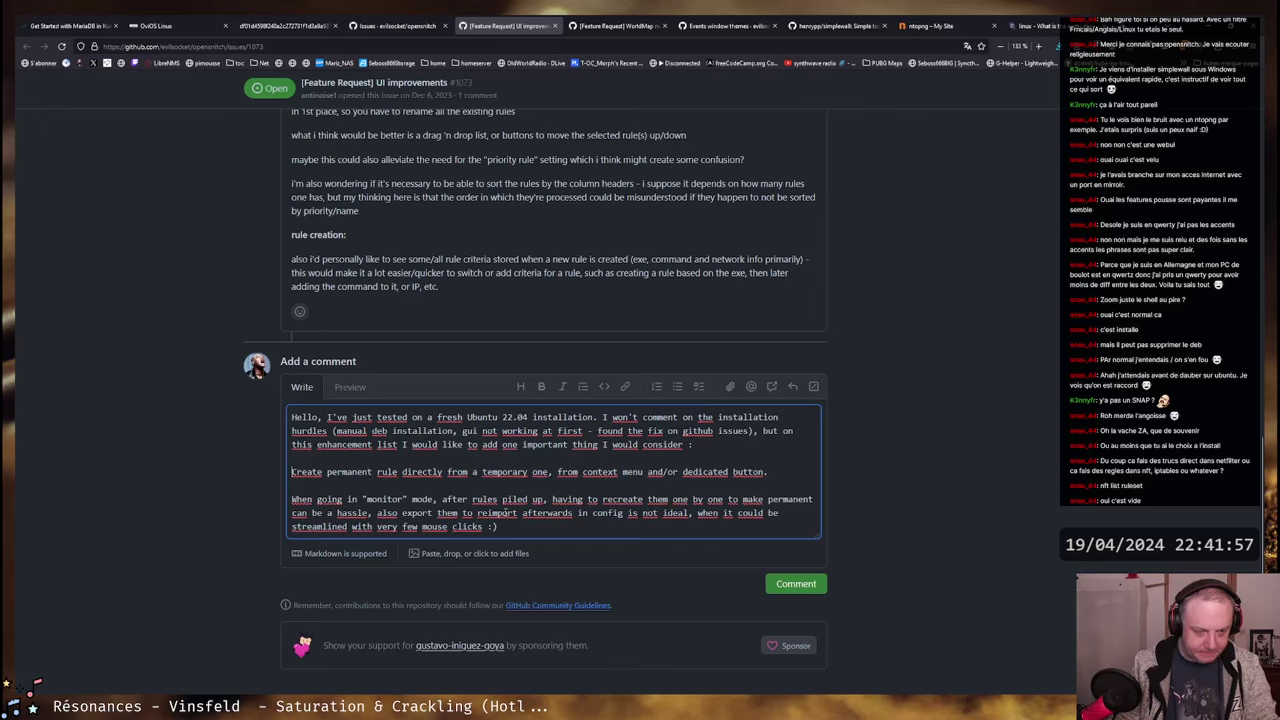
type("-")
scroll(487, 471, "up", 10)
scroll(486, 471, "up", 4)
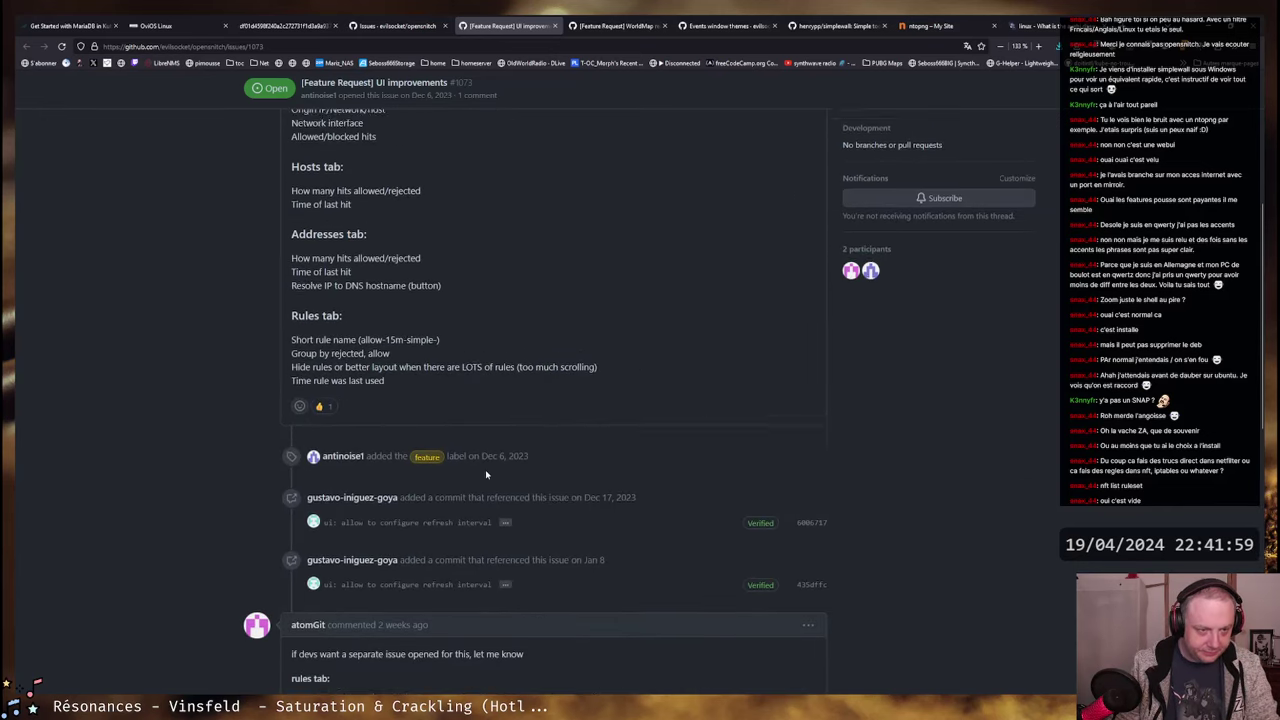
scroll(485, 469, "down", 7)
scroll(483, 467, "down", 3)
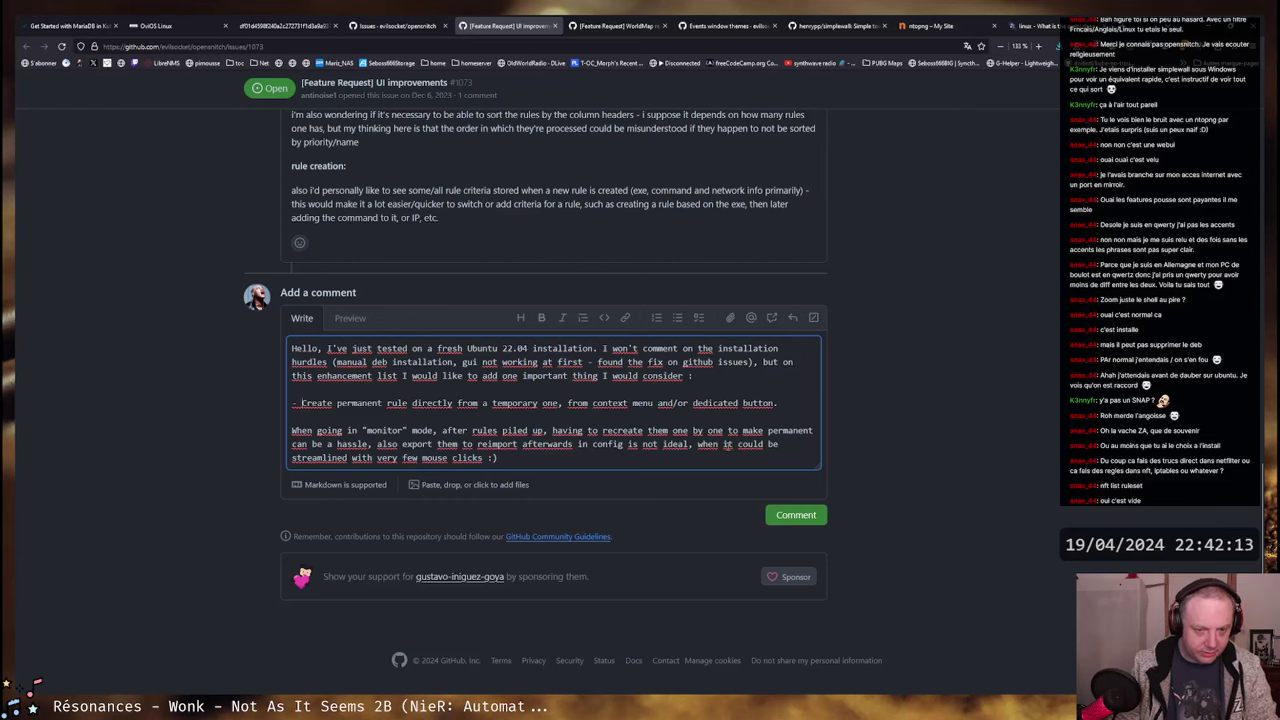
- Submit the reply so issue #1073 shows 2 comments with the bulleted suggestion
left_click(805, 516)
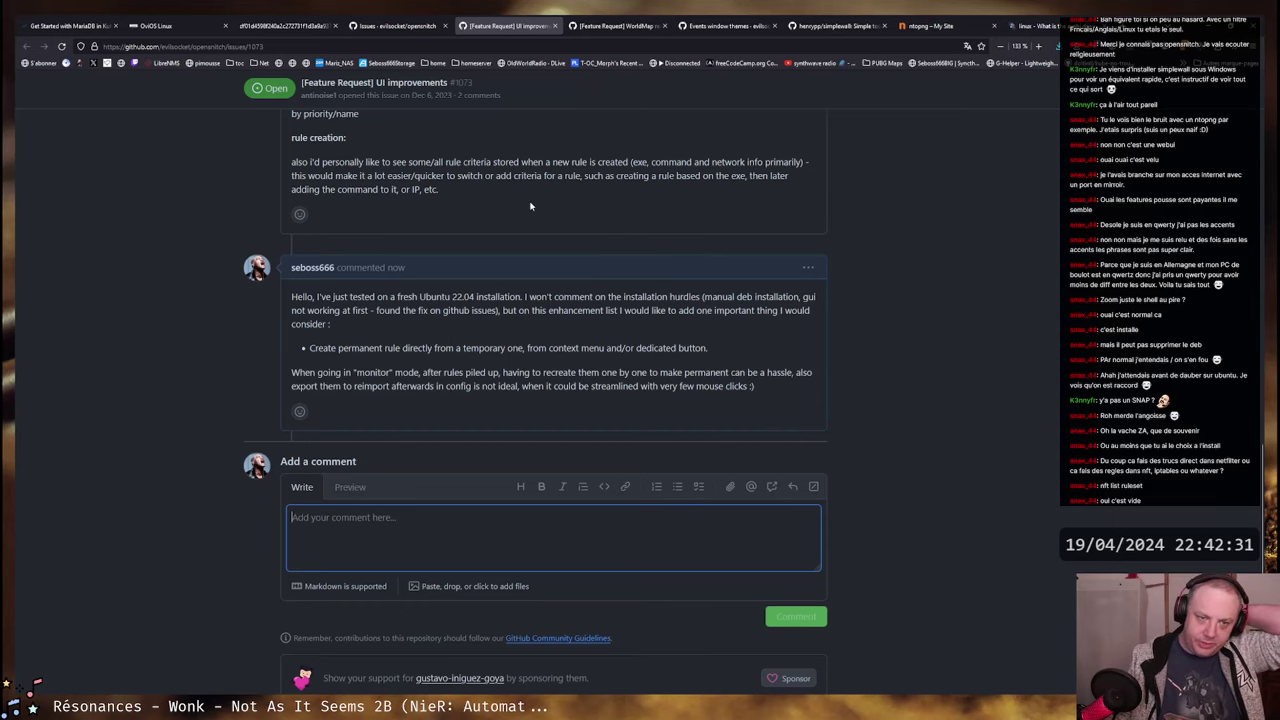
scroll(530, 205, "up", 1)
scroll(530, 205, "up", 3)
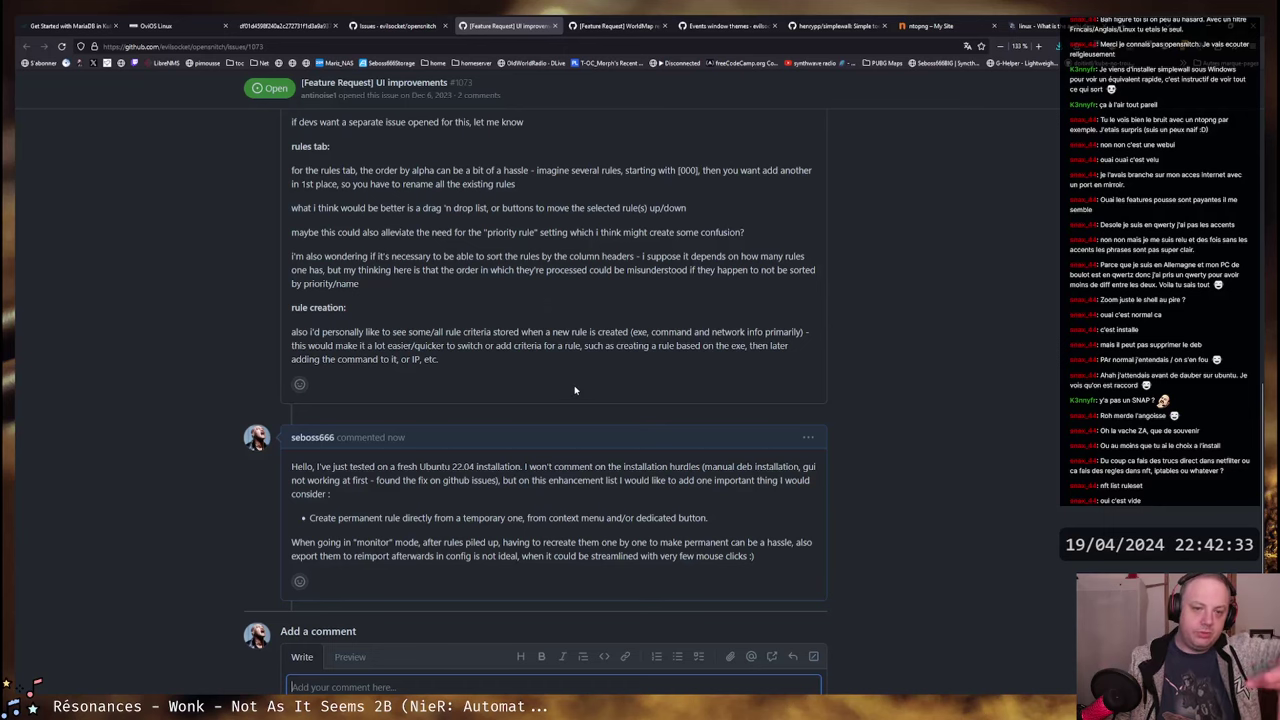
scroll(580, 380, "up", 4)
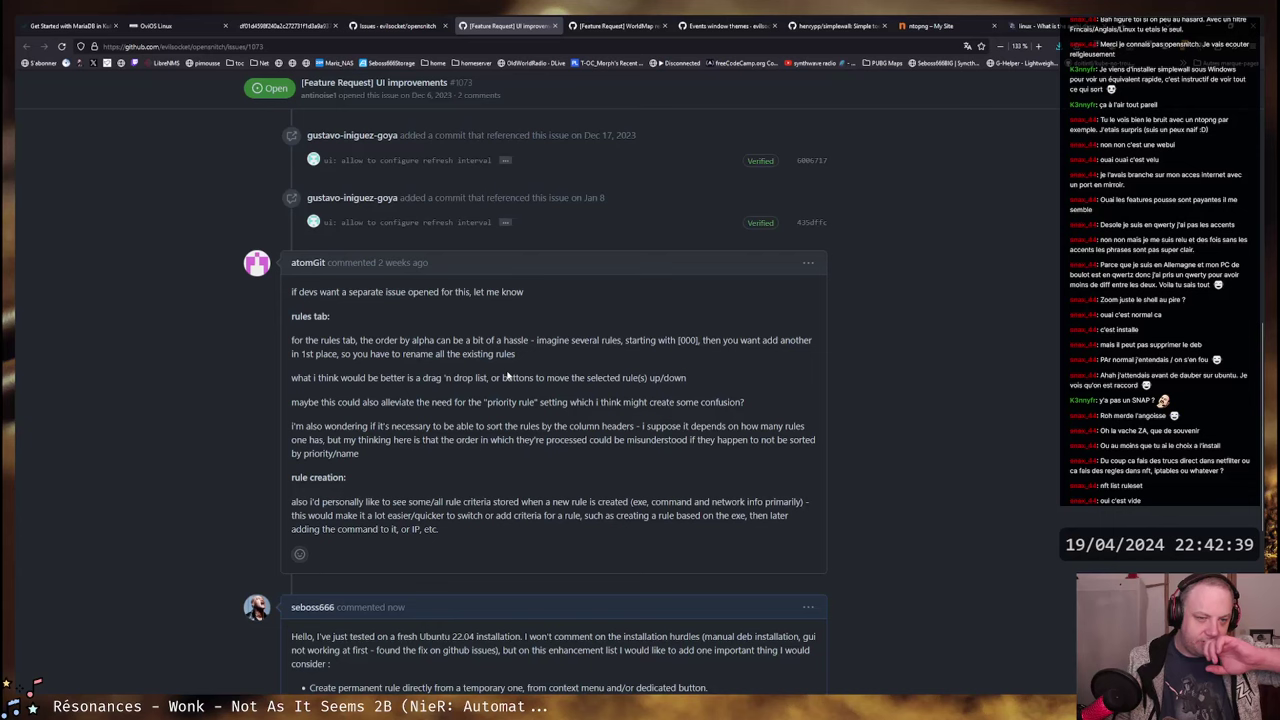
scroll(507, 376, "down", 2)
scroll(507, 376, "up", 2)
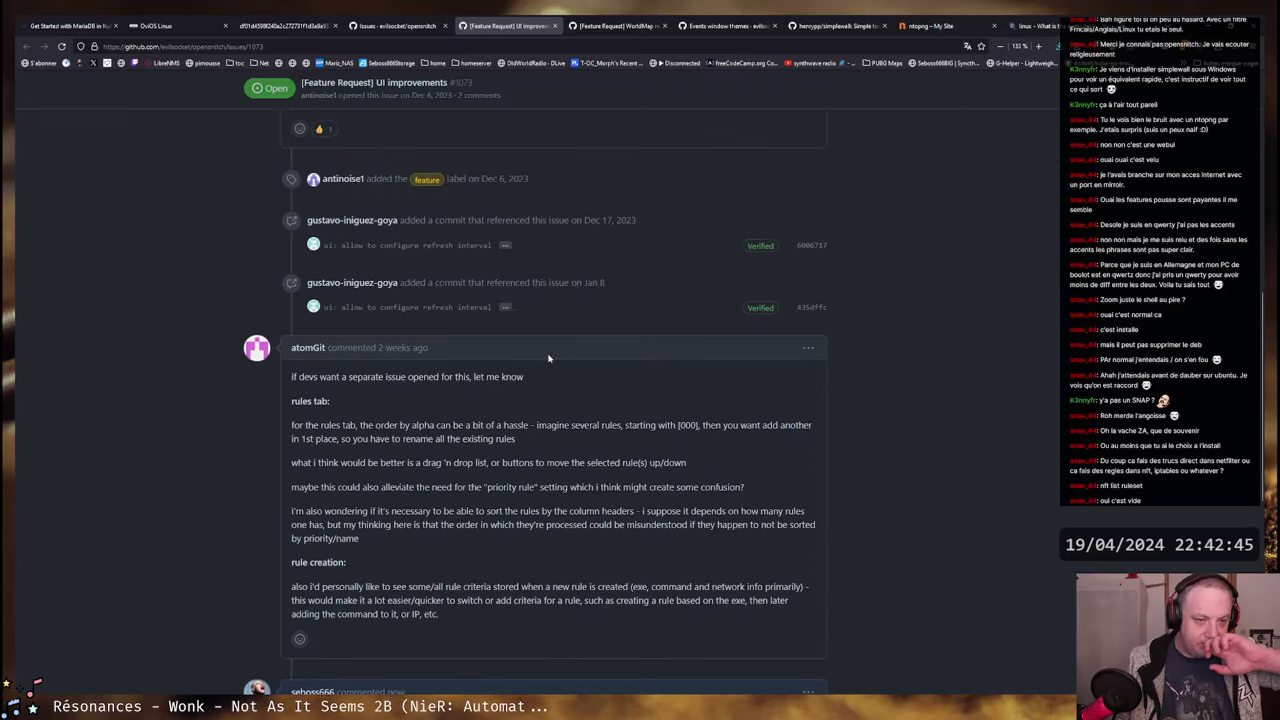
scroll(548, 358, "down", 2)
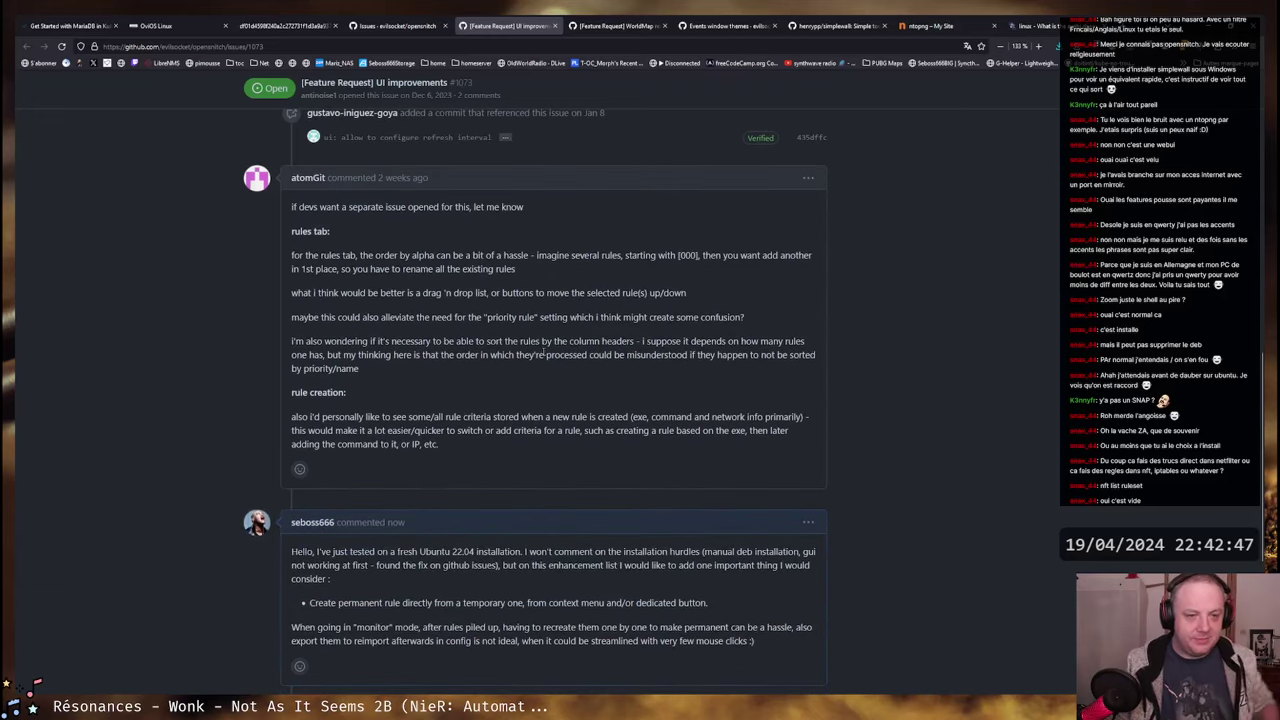
scroll(474, 354, "up", 5)
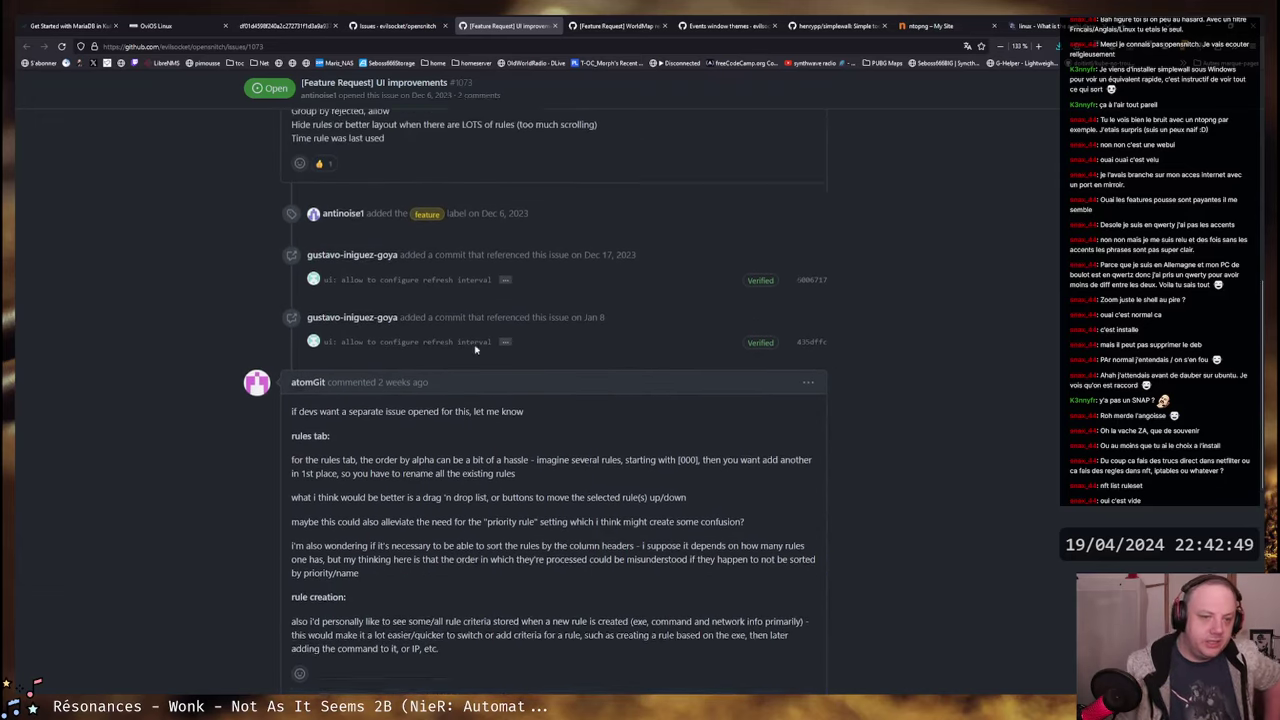
scroll(505, 357, "up", 6)
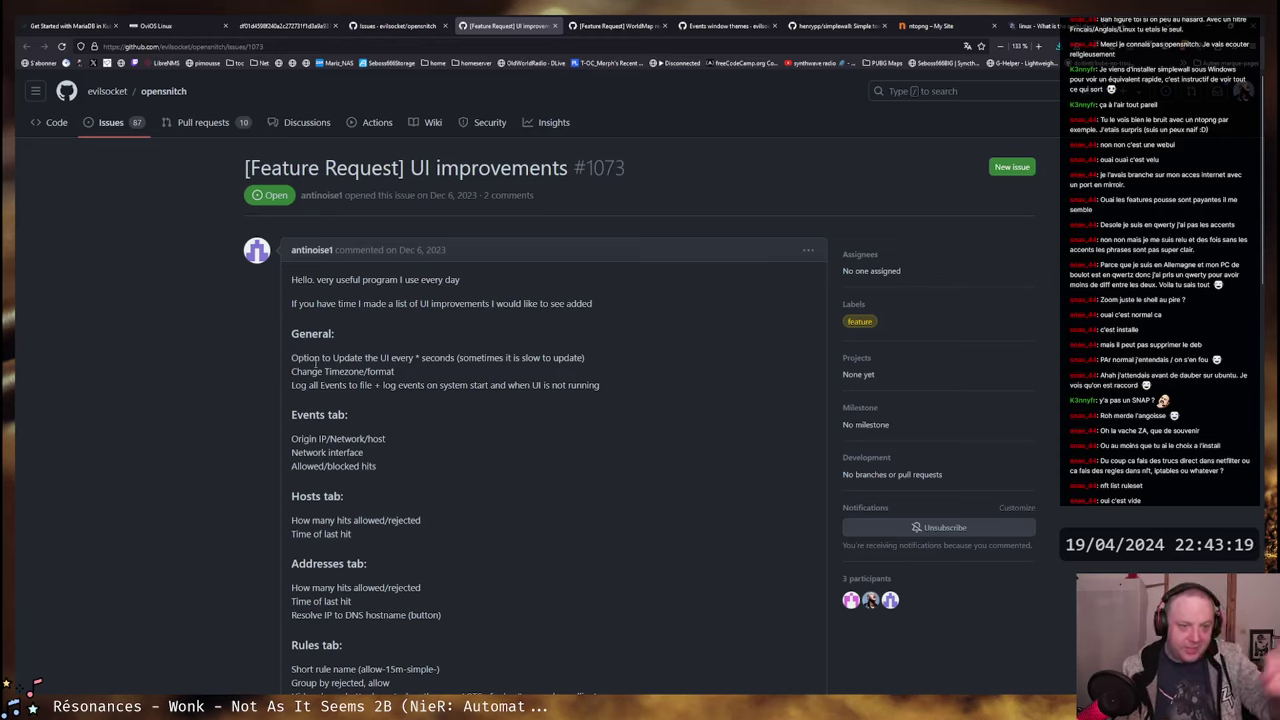
- Switch from the GitHub issue to the 'Get Started with MariaDB in Kubernetes' tab
left_click_drag(292, 385, 600, 386)
left_click(539, 380)
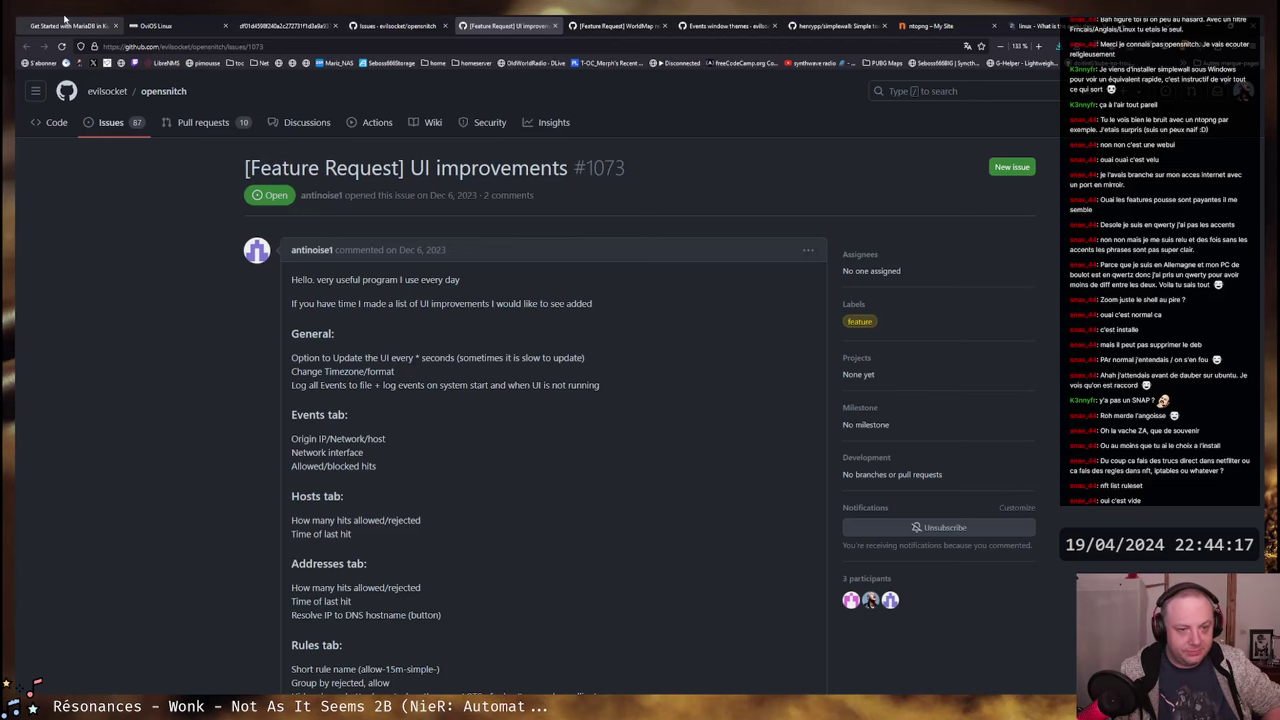
left_click(65, 22)
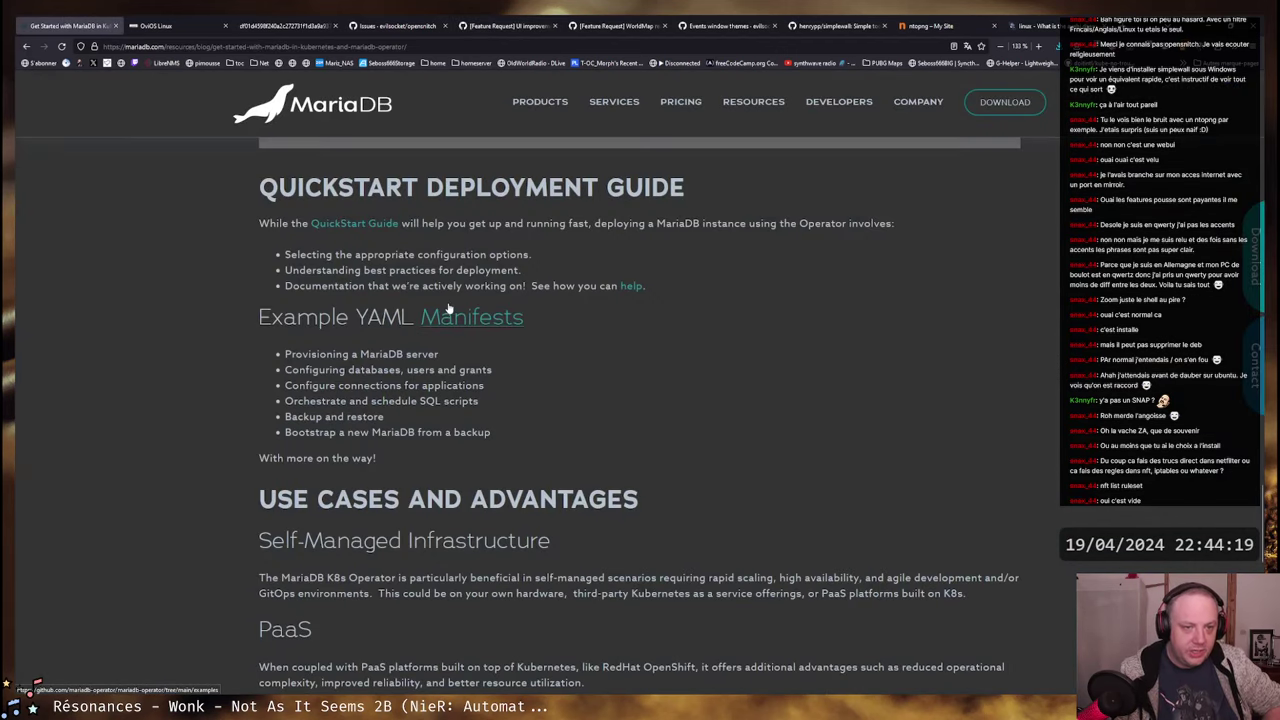
left_click_drag(258, 187, 697, 195)
left_click(697, 195)
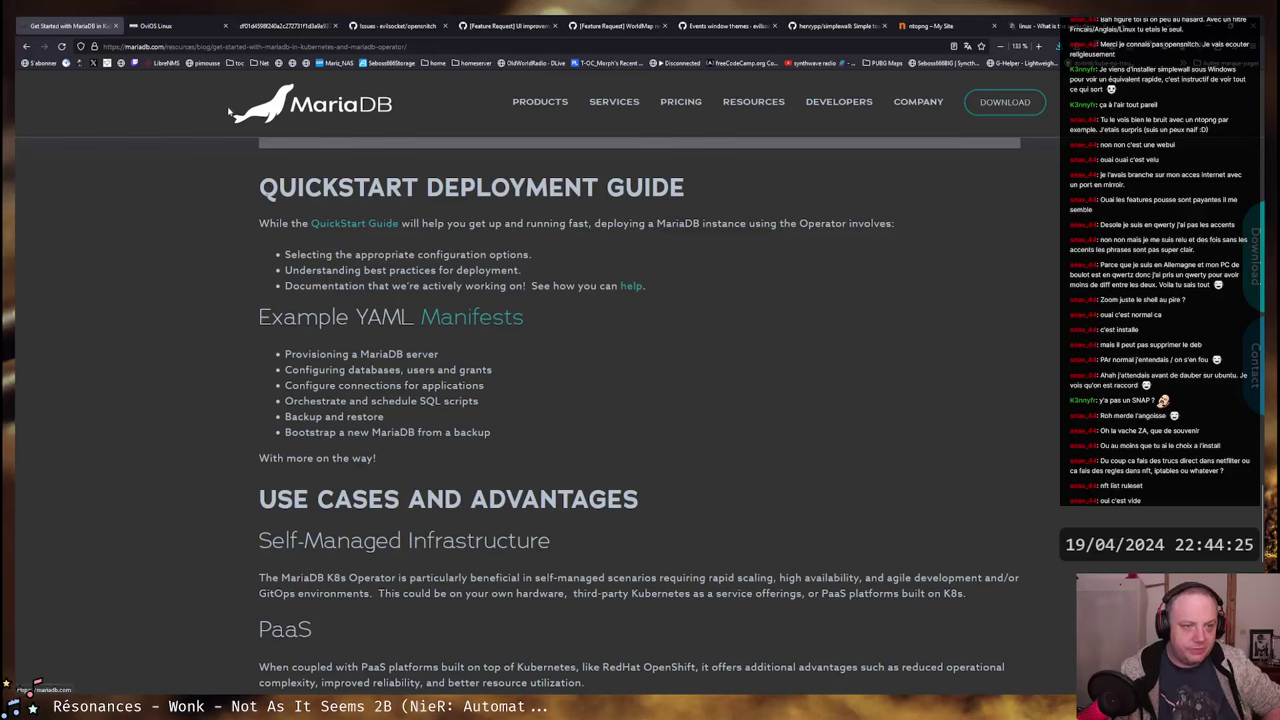
left_click_drag(259, 187, 672, 190)
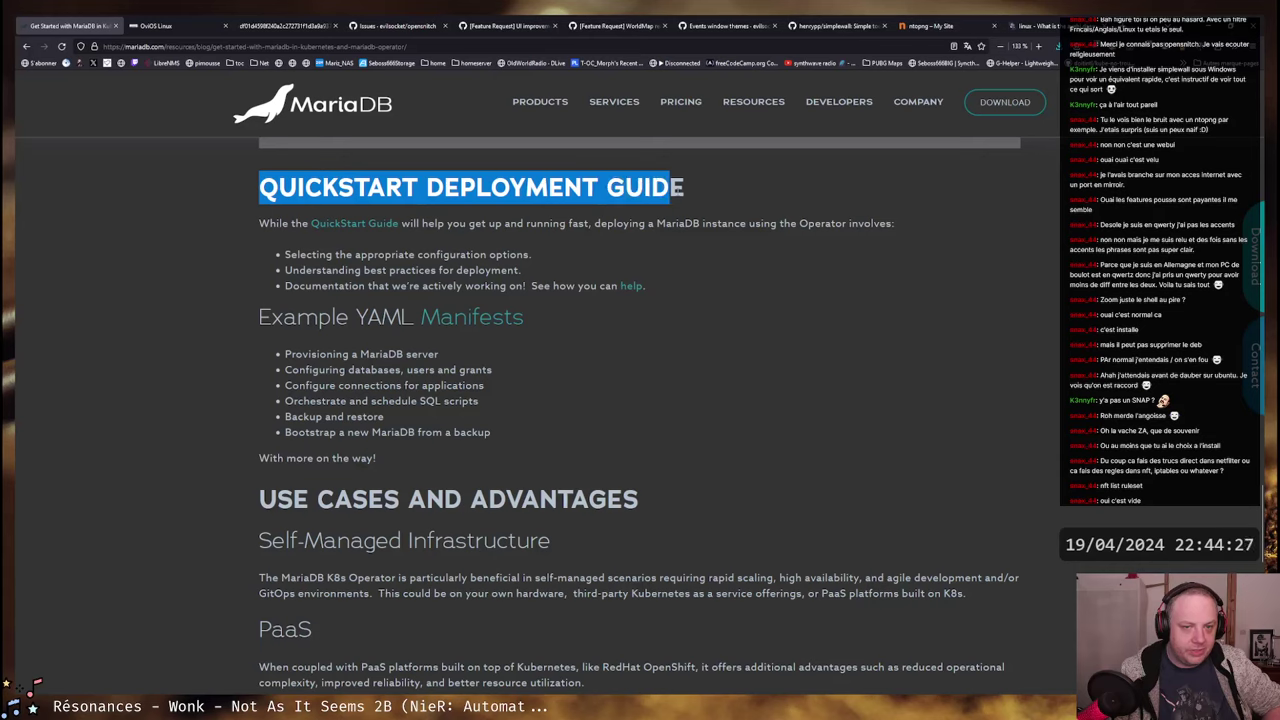
left_click(680, 188)
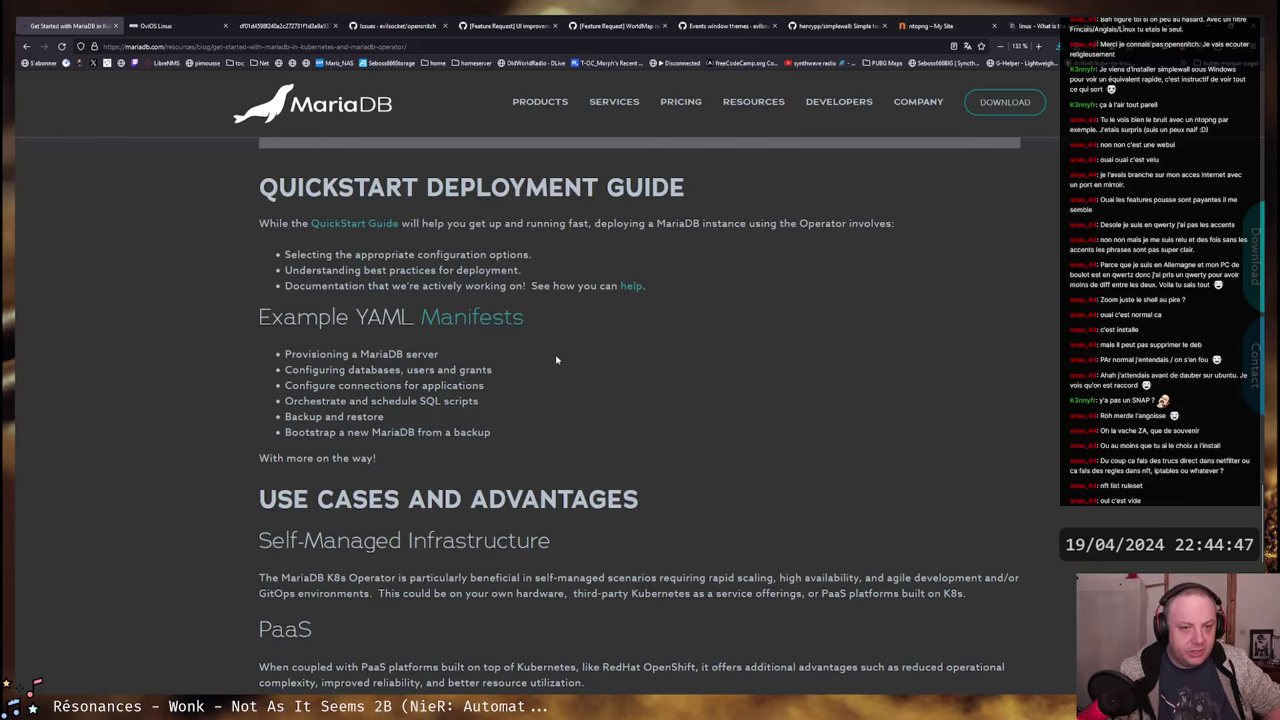
scroll(550, 350, "down", 1)
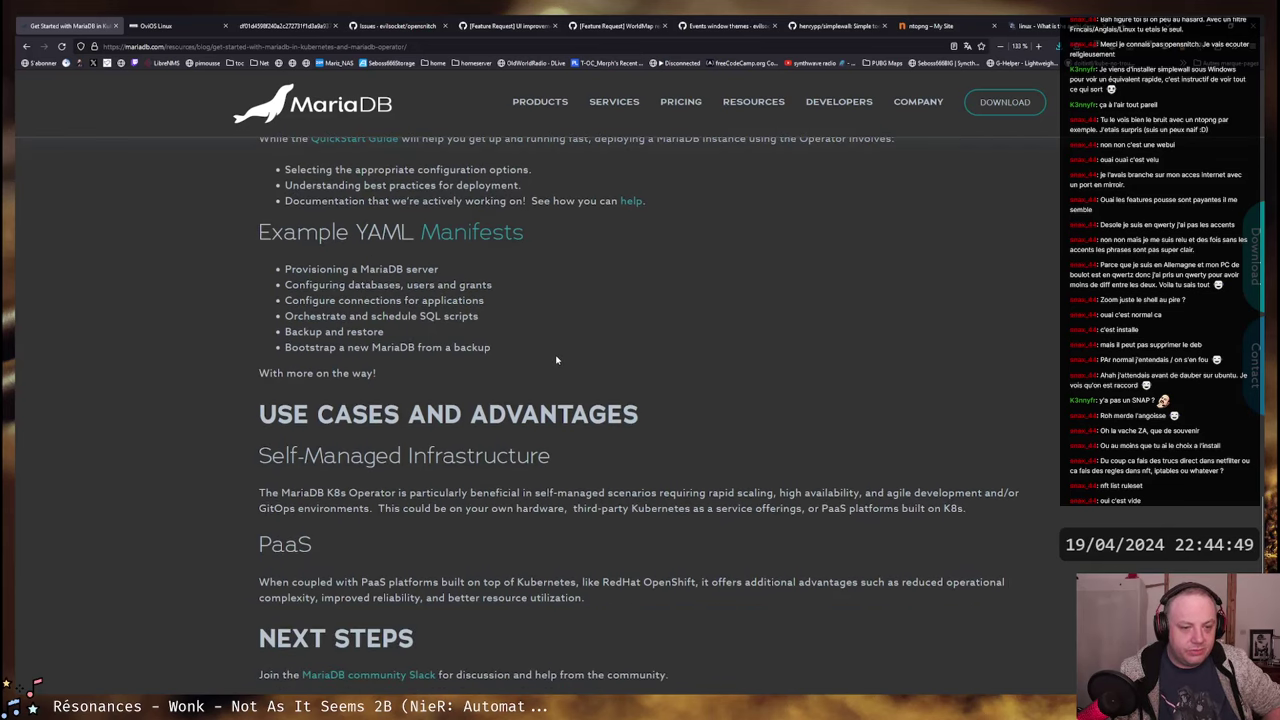
scroll(535, 338, "up", 1)
scroll(450, 284, "up", 3)
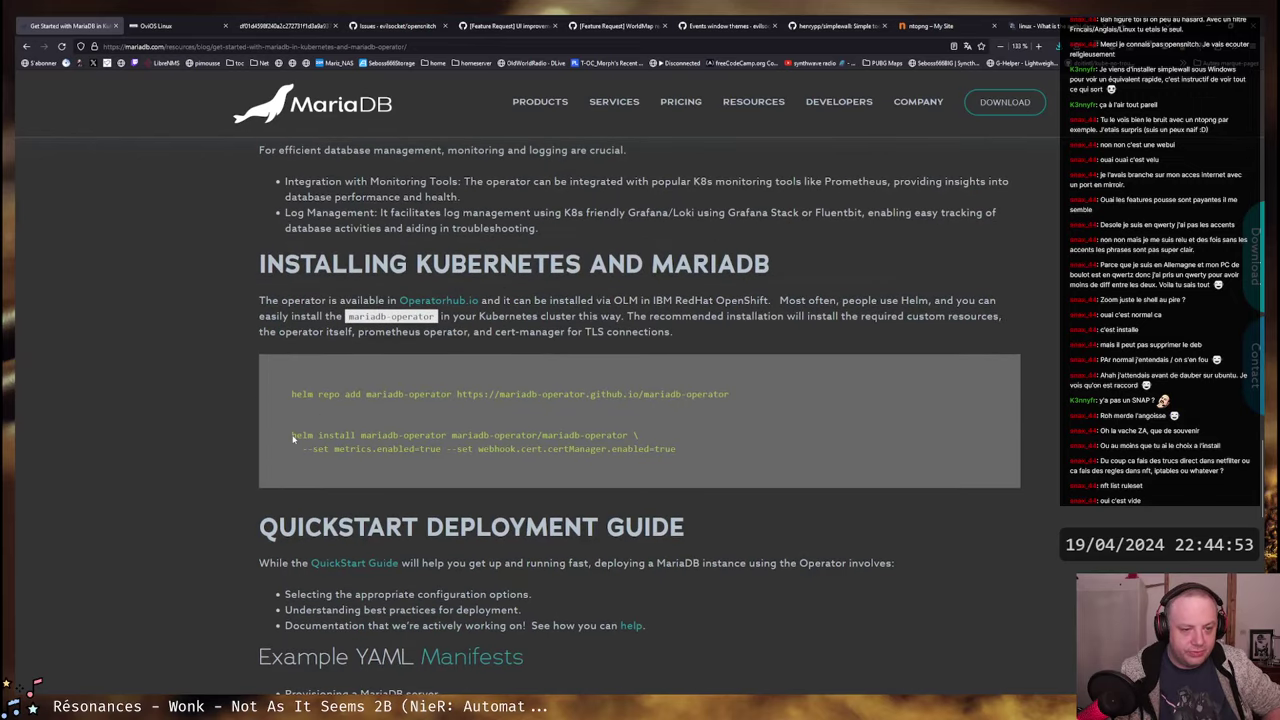
left_click_drag(291, 436, 686, 452)
left_click(686, 452)
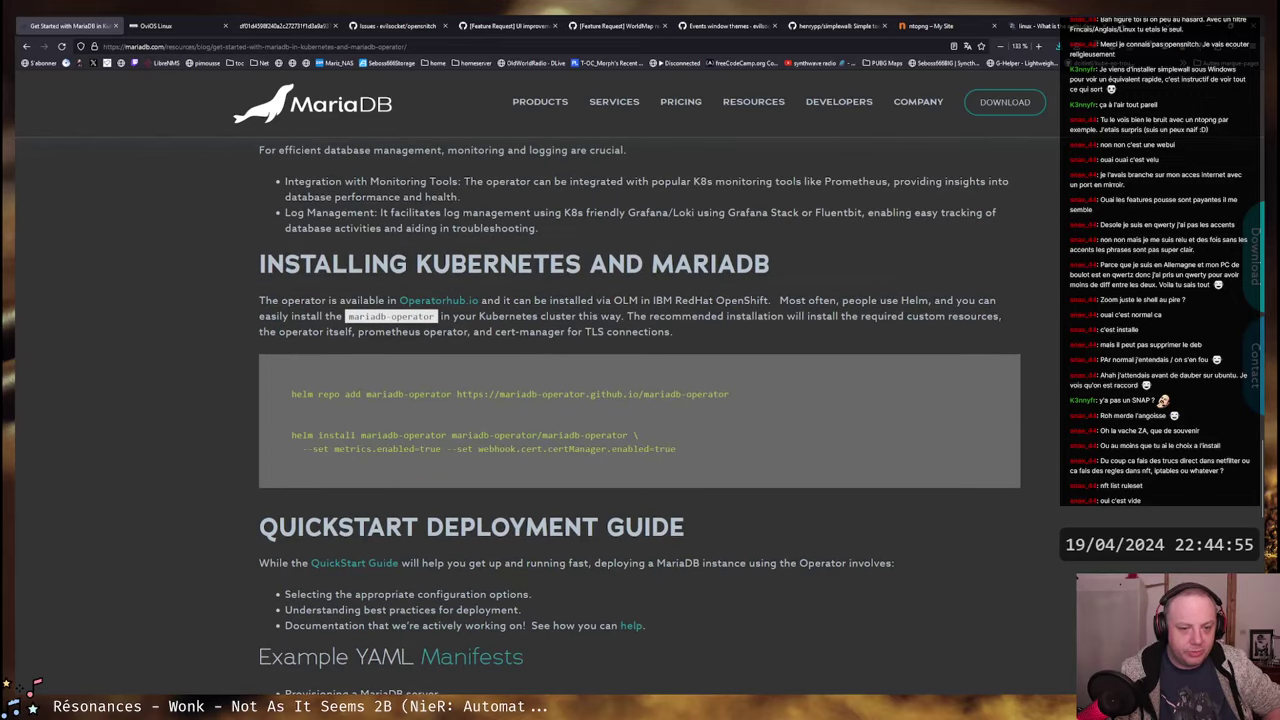
left_click_drag(451, 436, 537, 436)
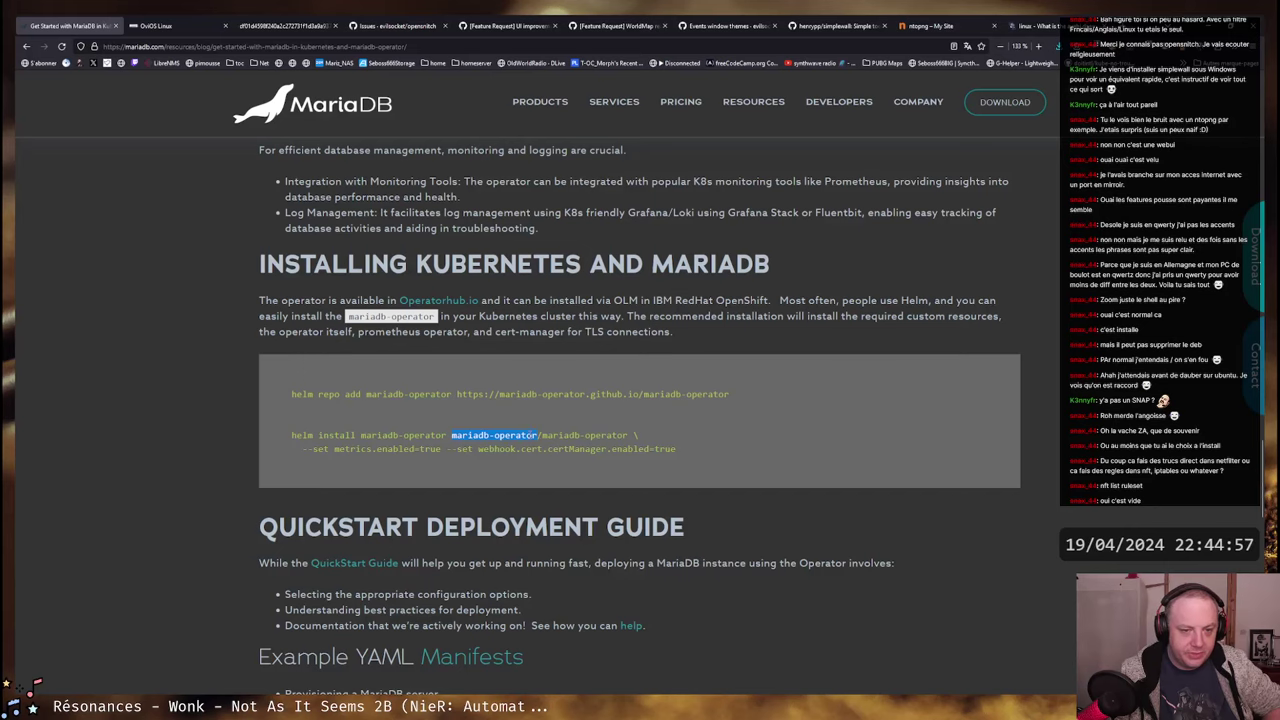
left_click(537, 436)
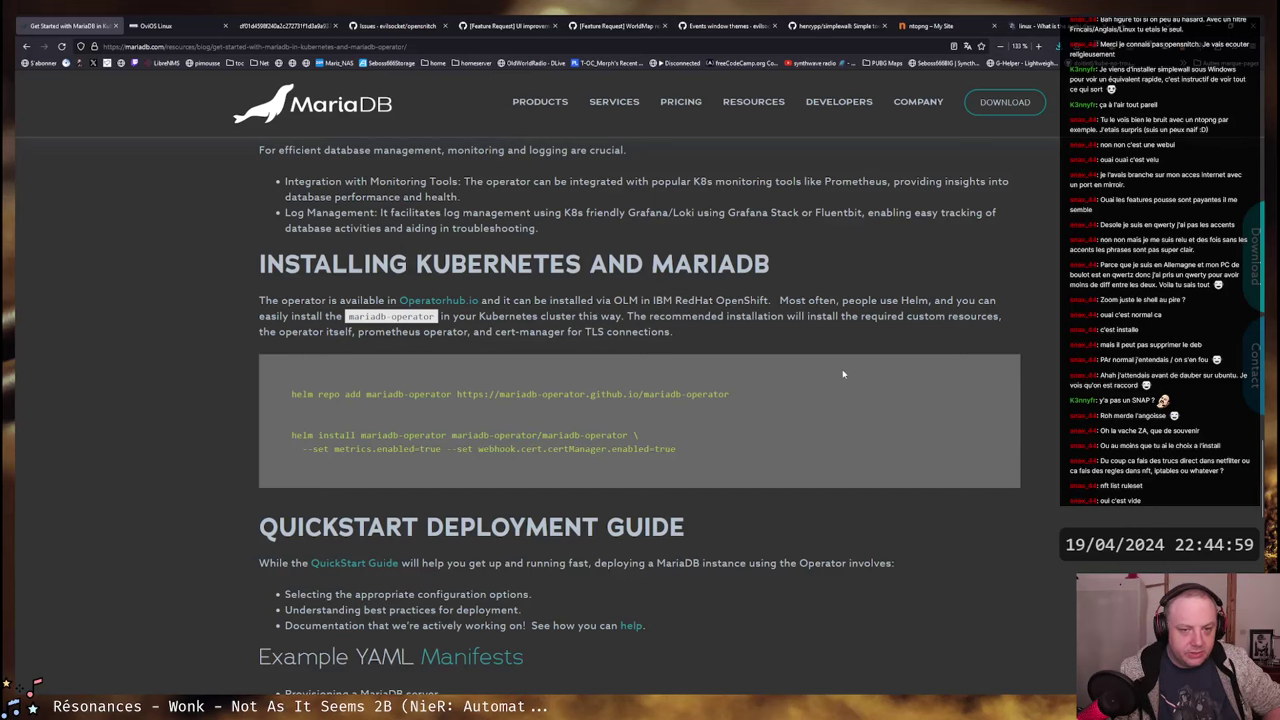
scroll(843, 374, "down", 6)
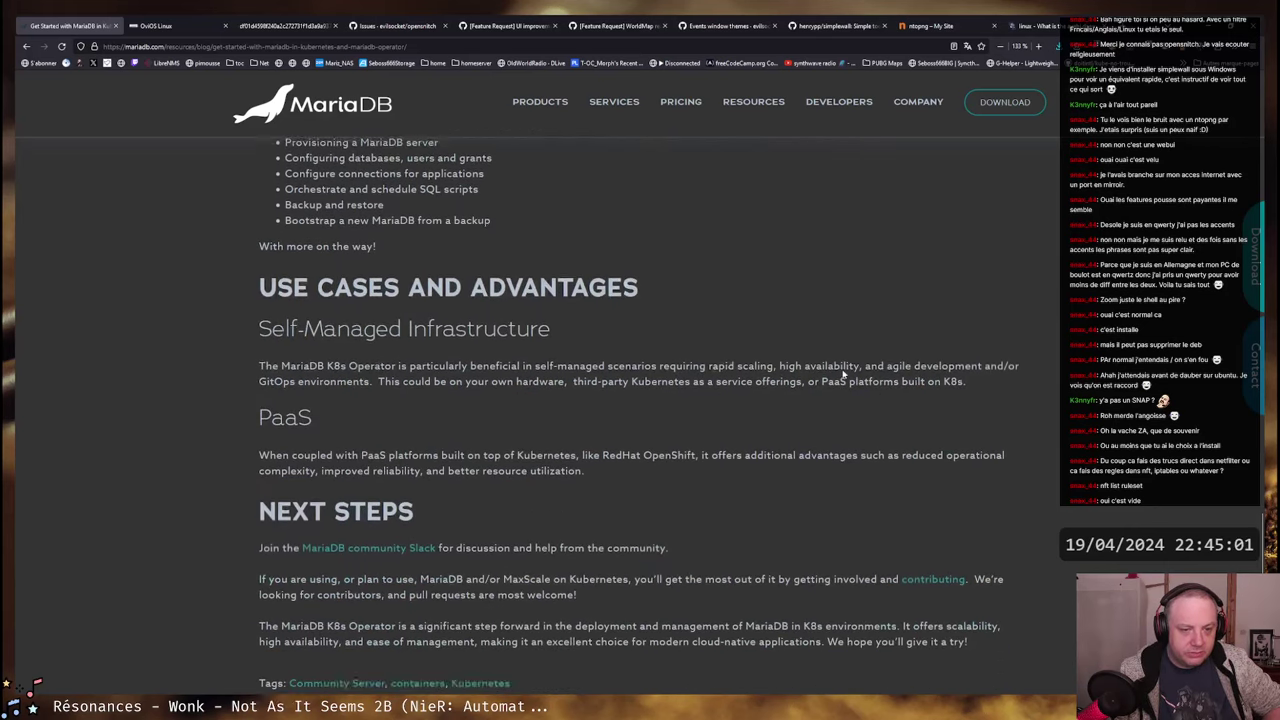
scroll(843, 374, "down", 1)
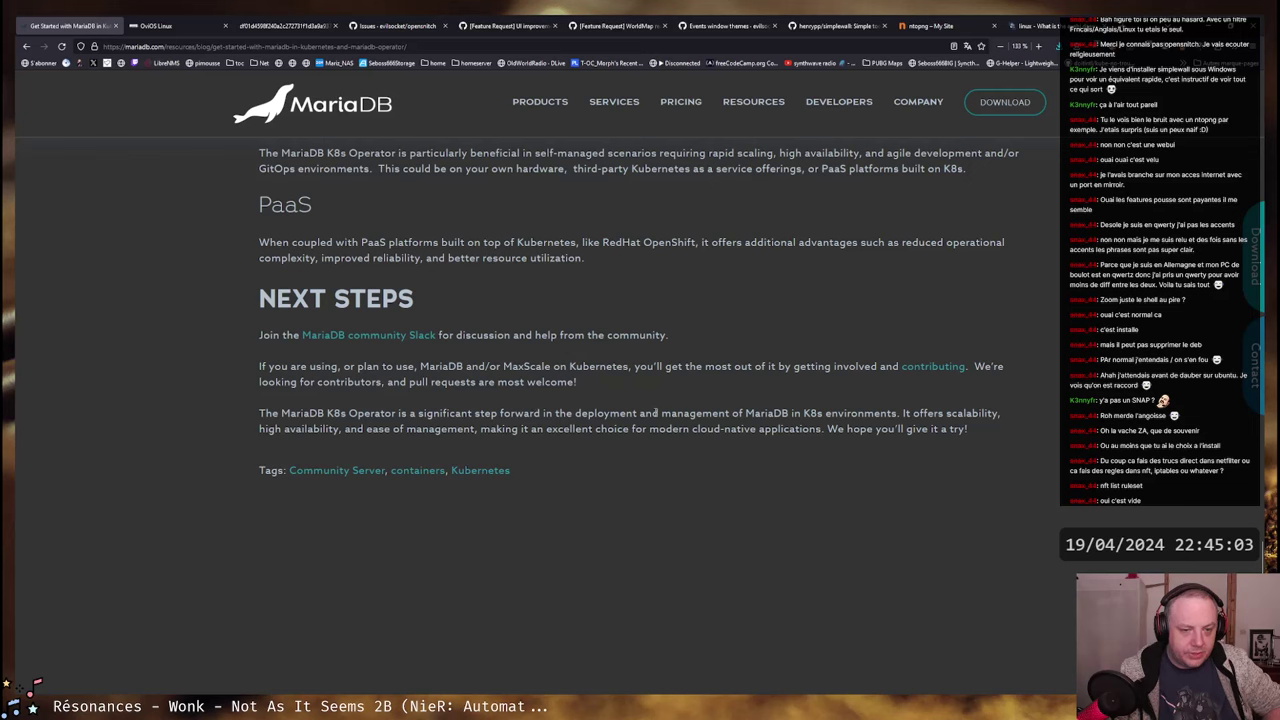
scroll(600, 410, "up", 1)
scroll(653, 413, "up", 4)
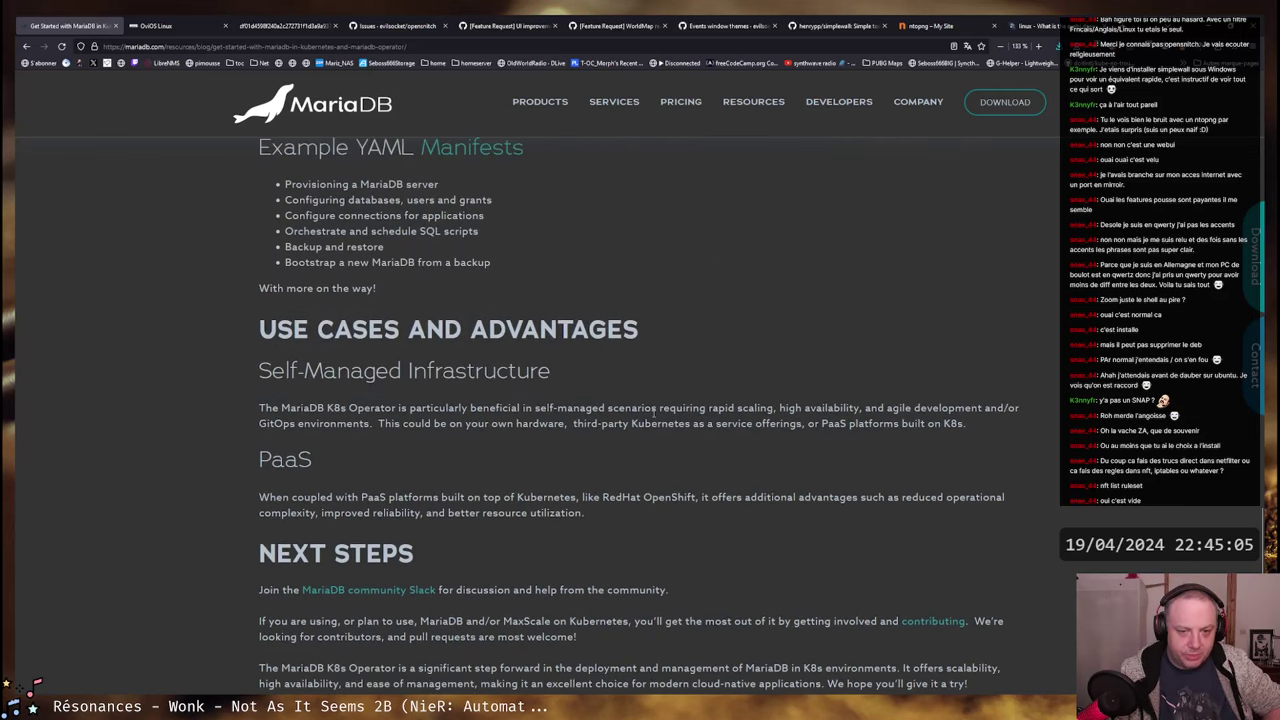
scroll(653, 417, "down", 3)
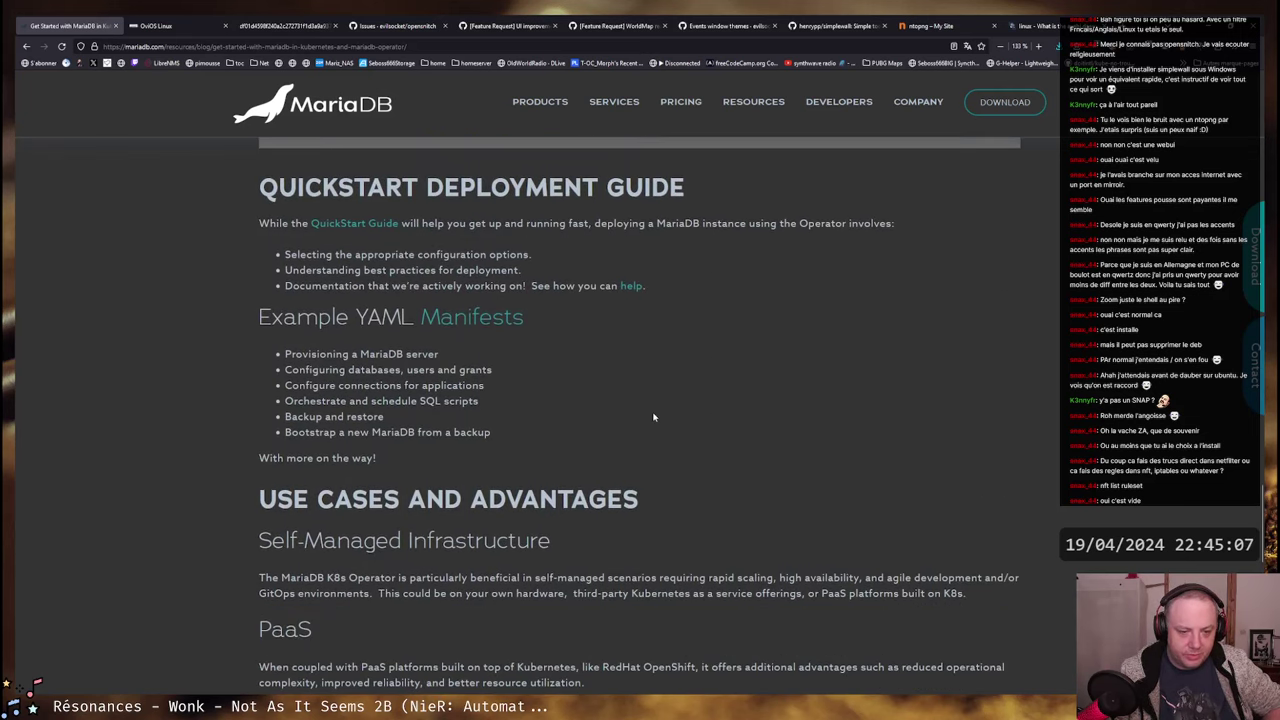
scroll(653, 413, "down", 1)
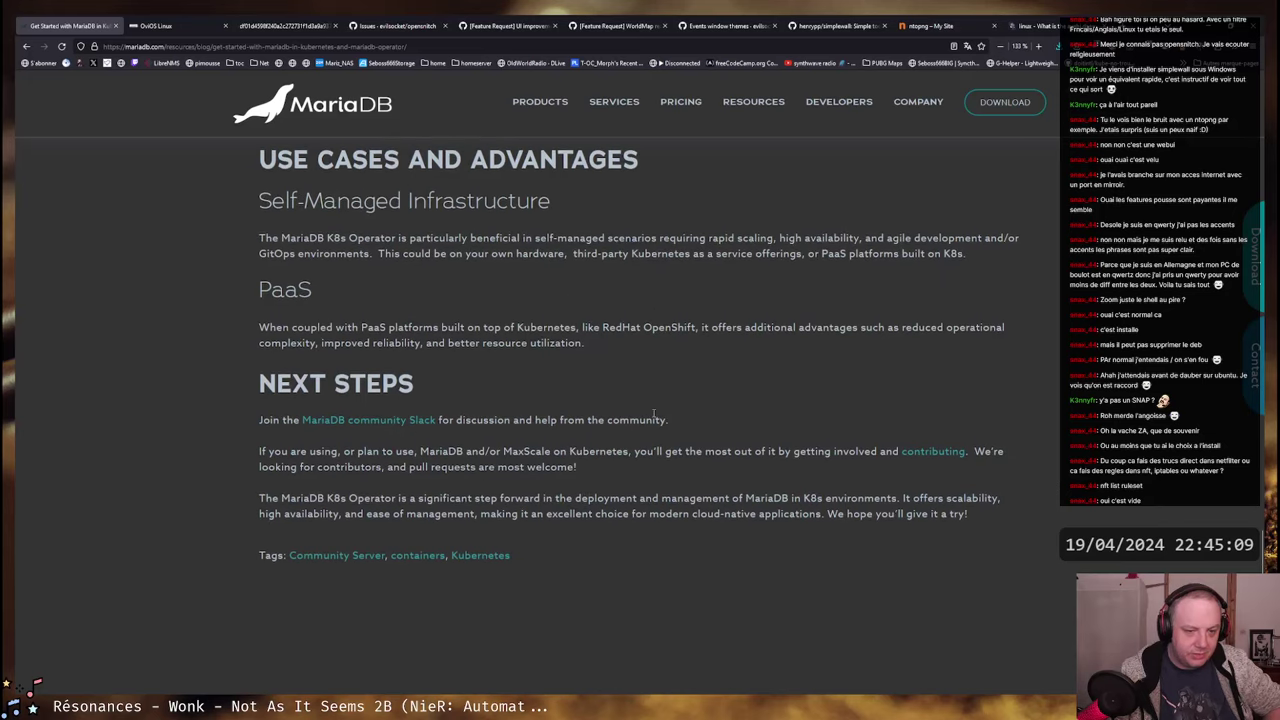
scroll(600, 400, "up", 5)
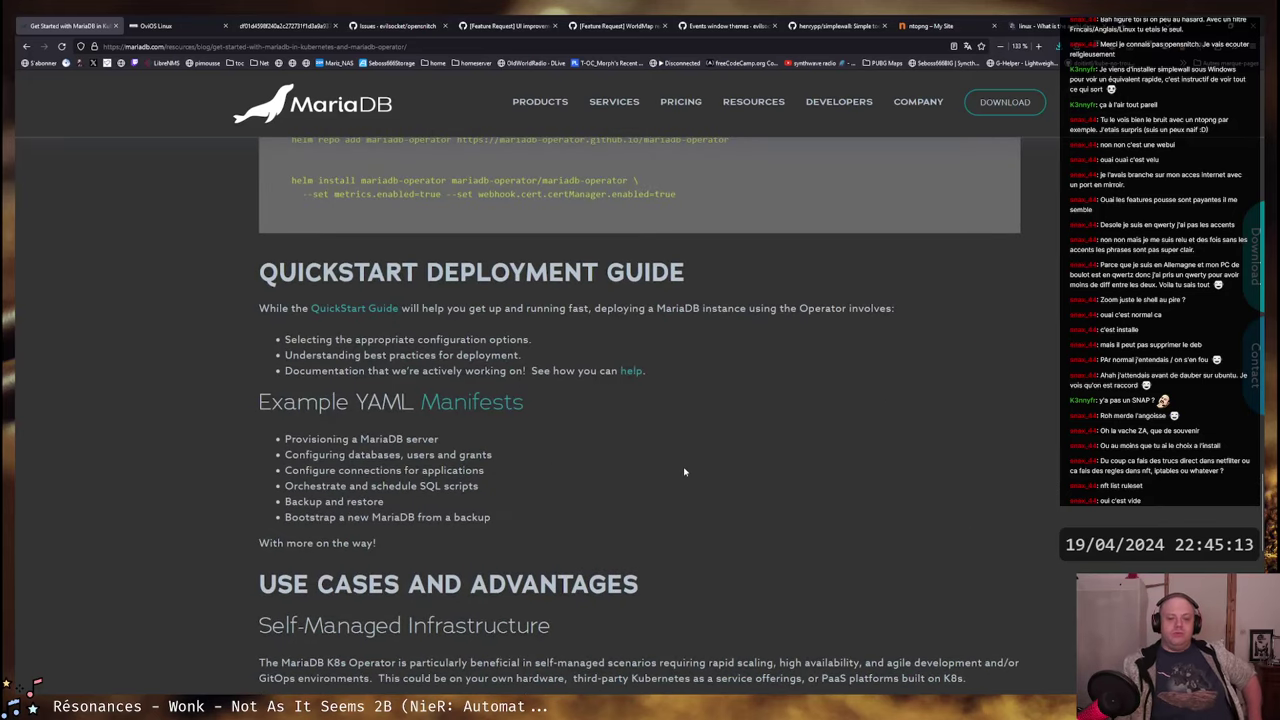
scroll(640, 430, "up", 3)
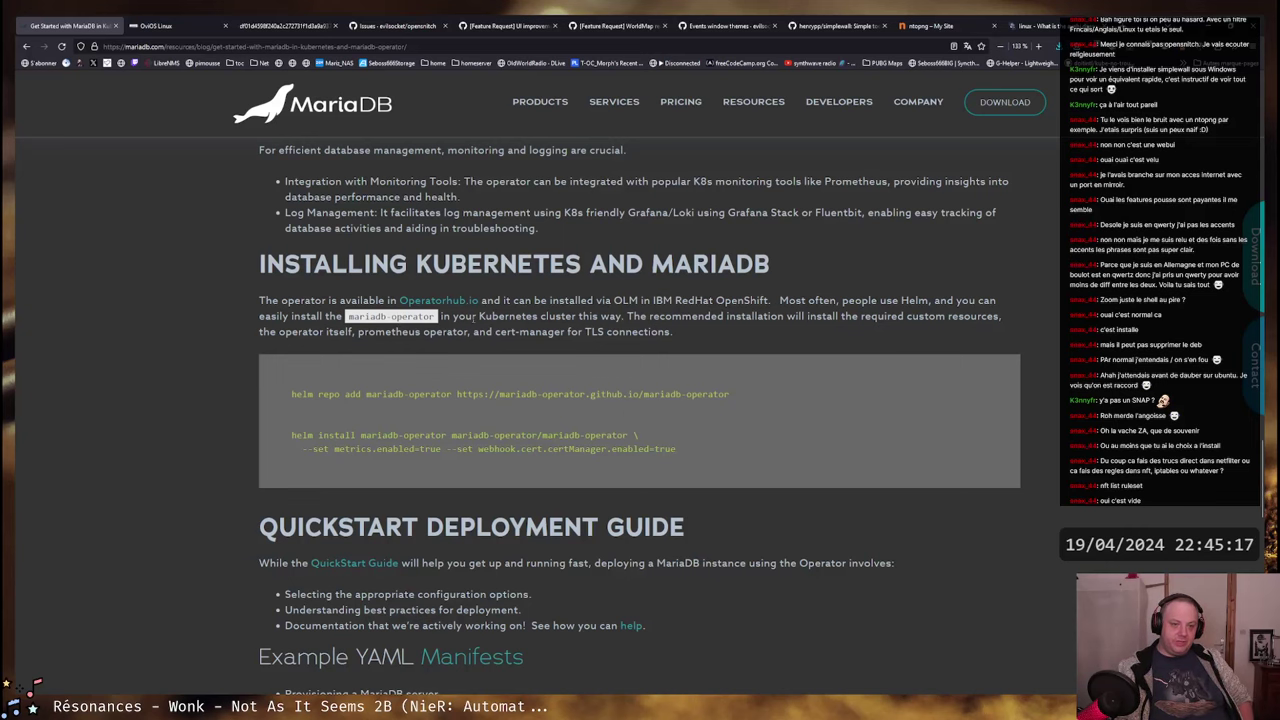
scroll(400, 486, "up", 2)
left_click_drag(362, 486, 437, 487)
left_click(537, 481)
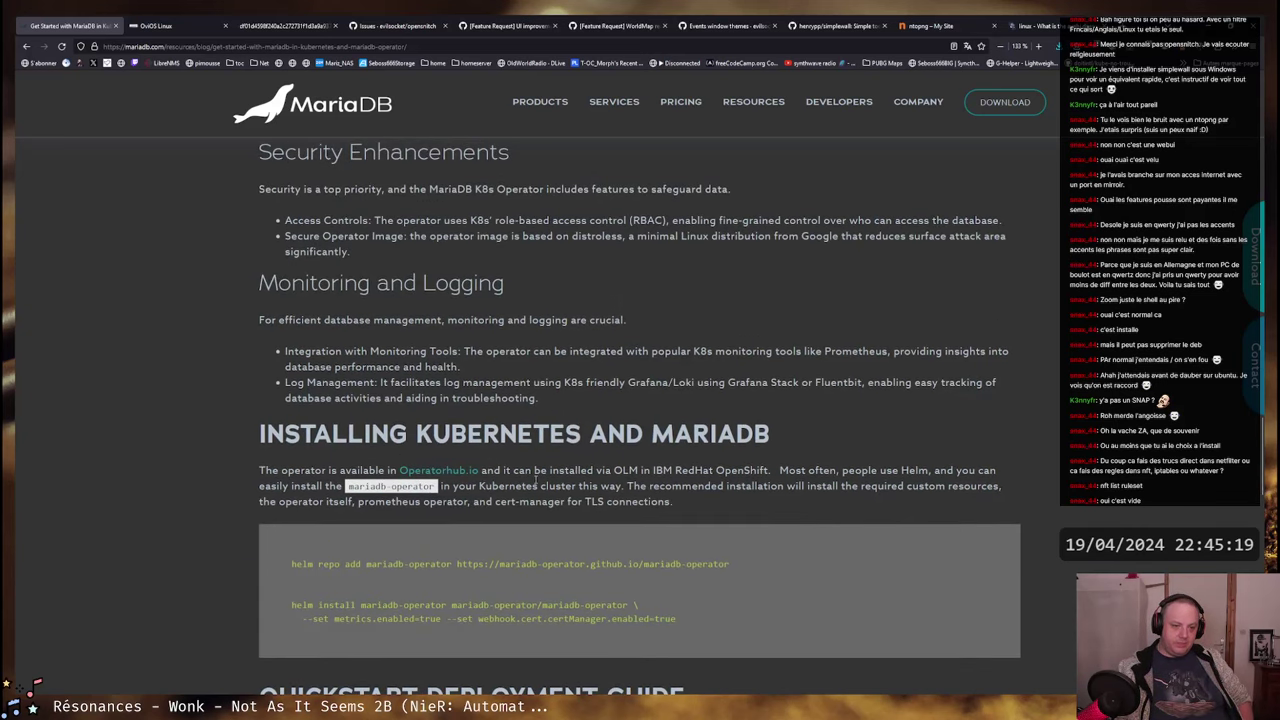
scroll(476, 318, "up", 15)
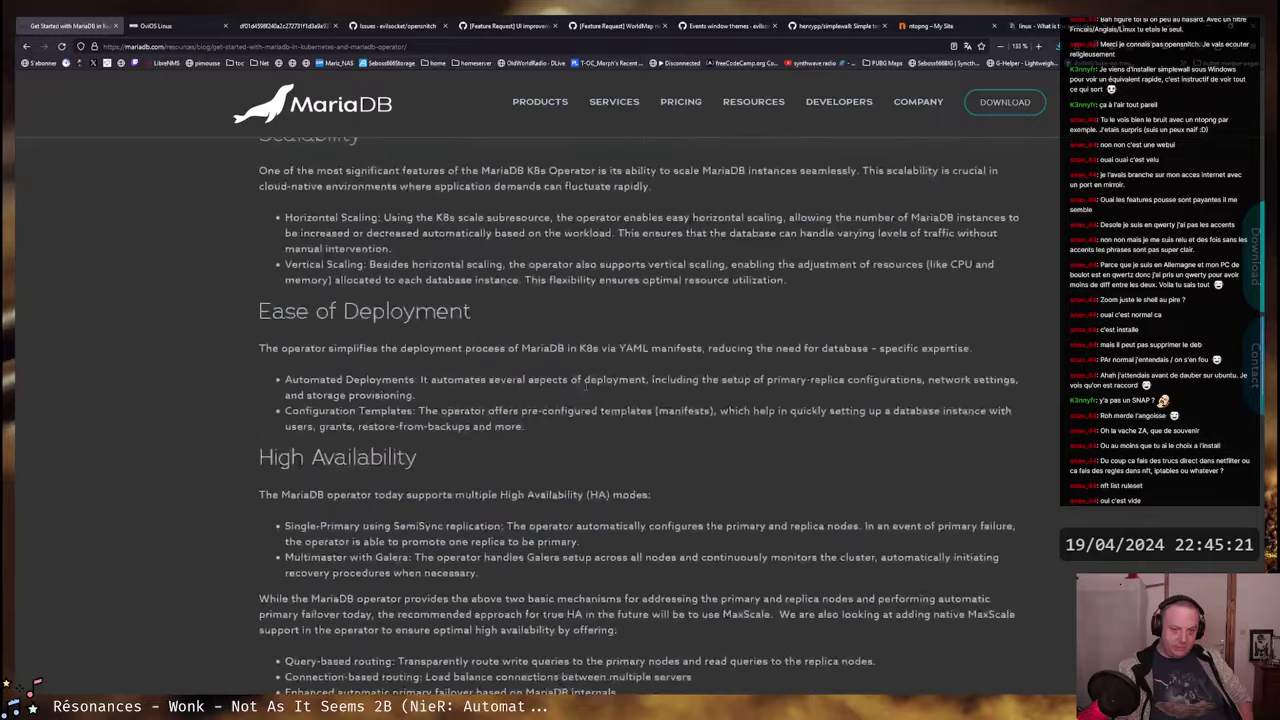
scroll(436, 404, "up", 5)
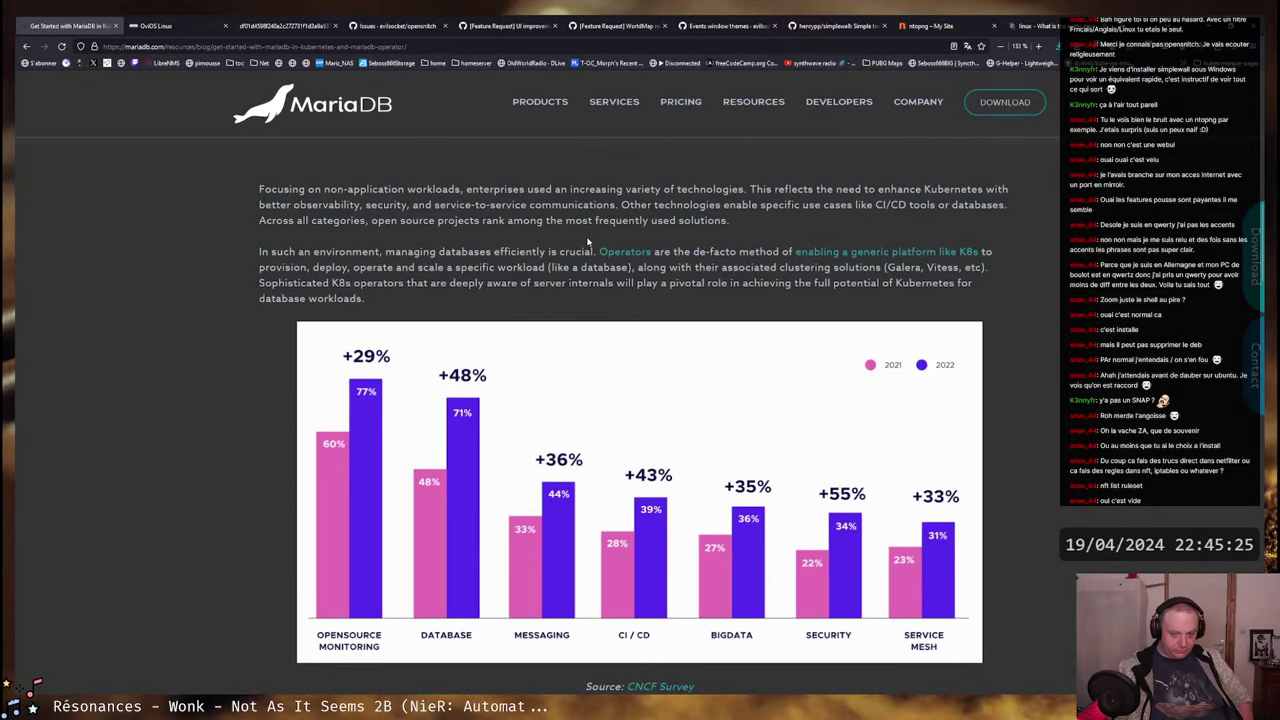
scroll(588, 242, "up", 4)
scroll(588, 242, "up", 5)
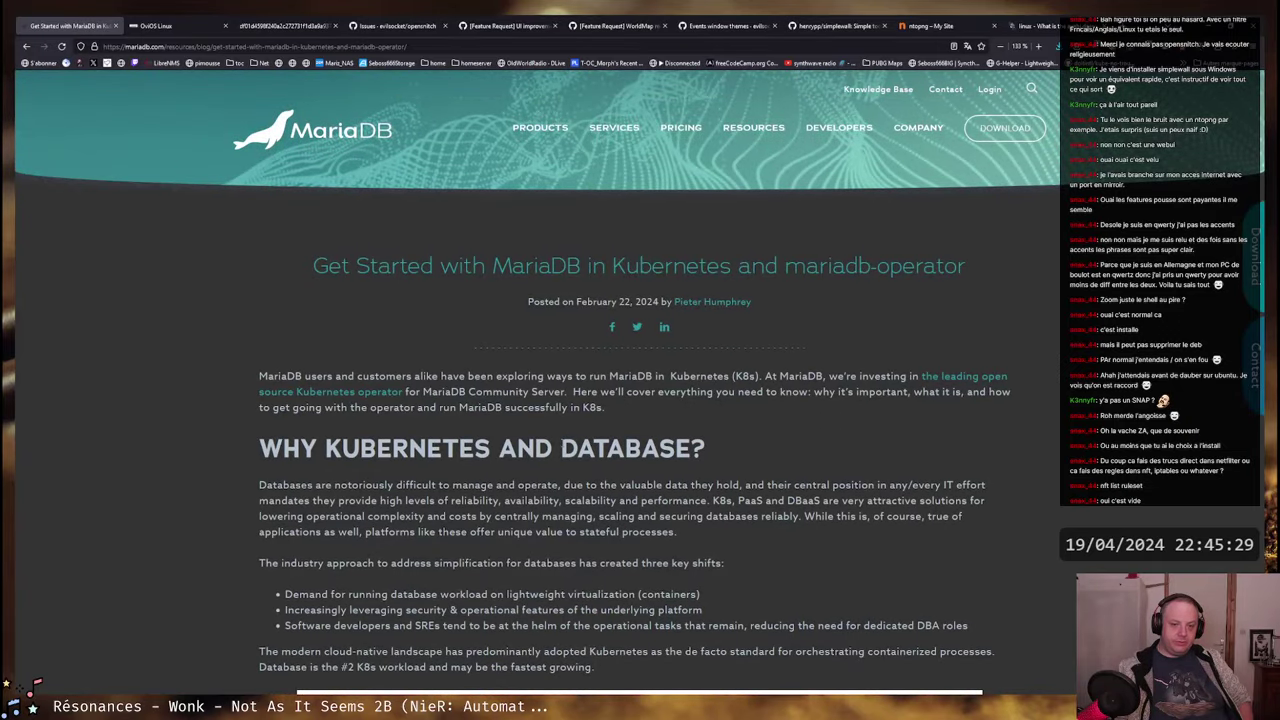
left_click_drag(561, 448, 690, 448)
left_click(690, 448)
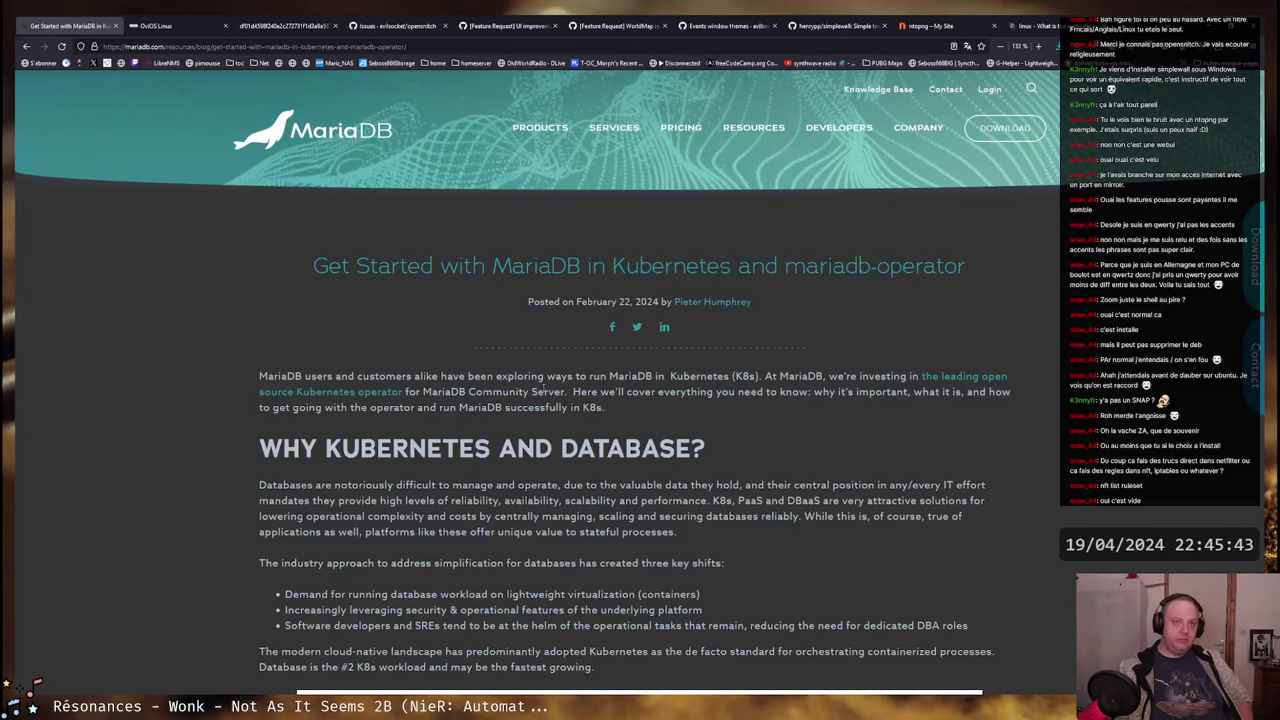
scroll(560, 375, "down", 2)
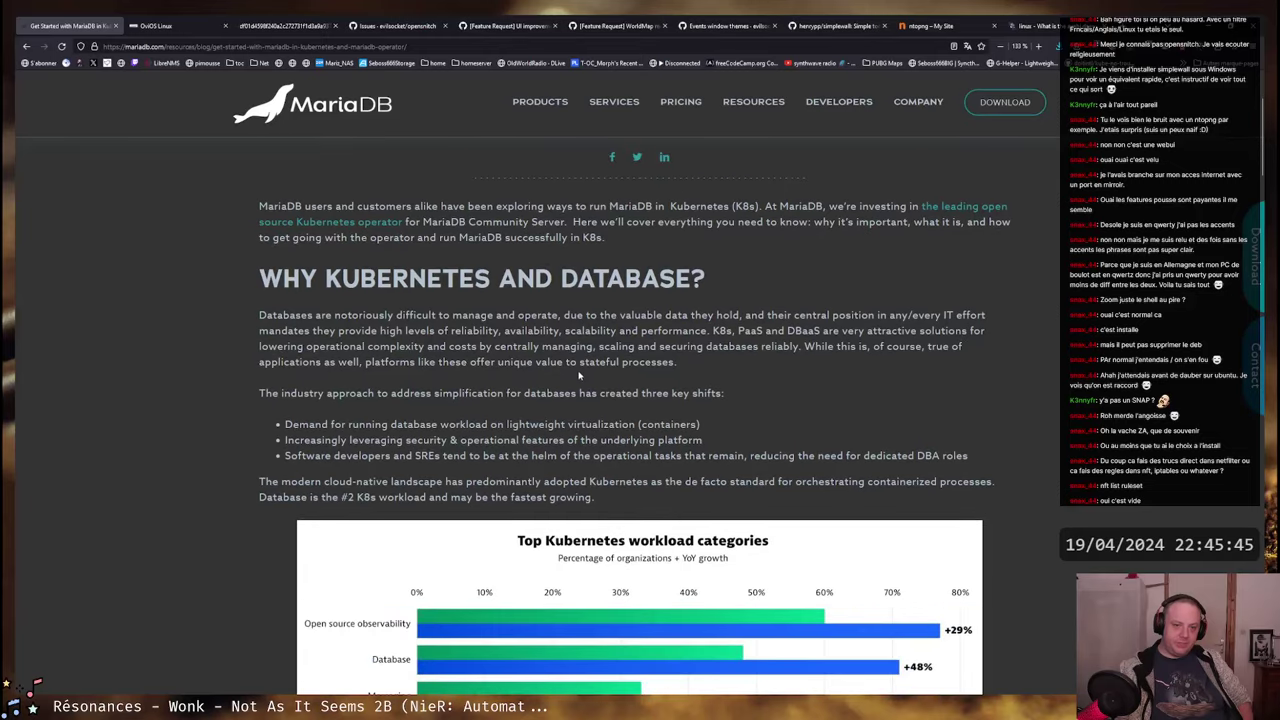
scroll(583, 357, "down", 1)
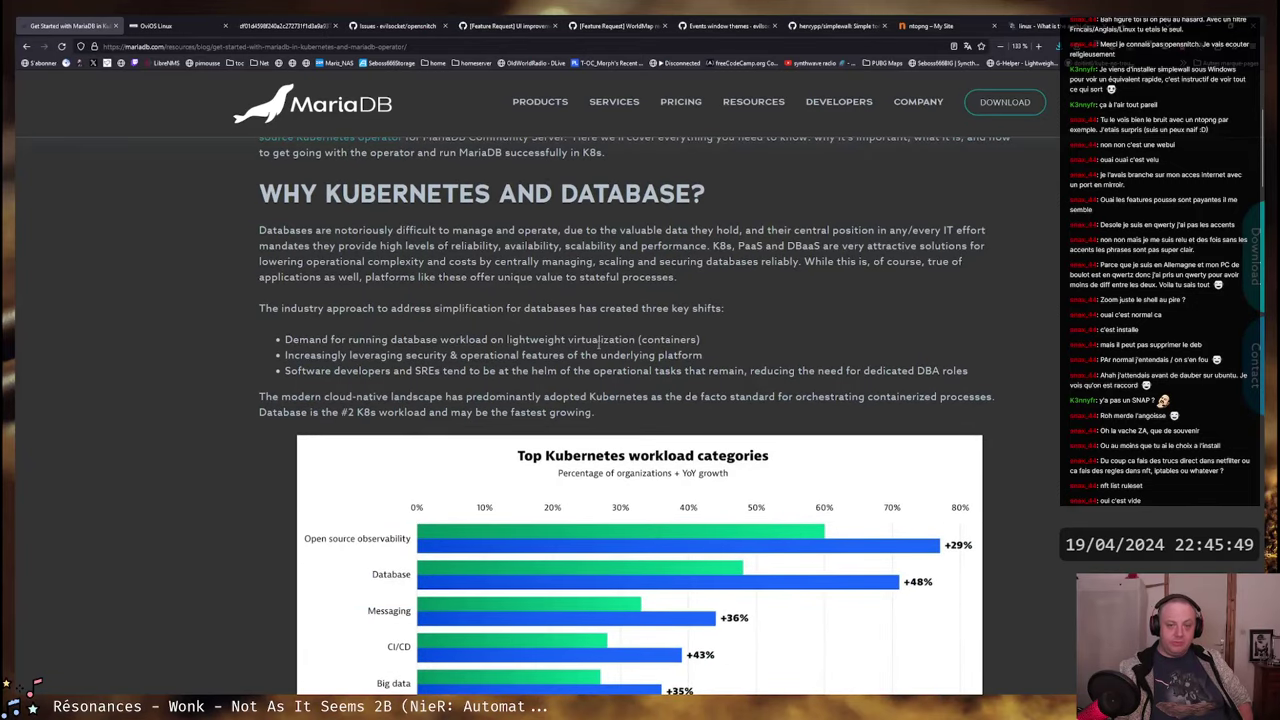
scroll(600, 355, "up", 3)
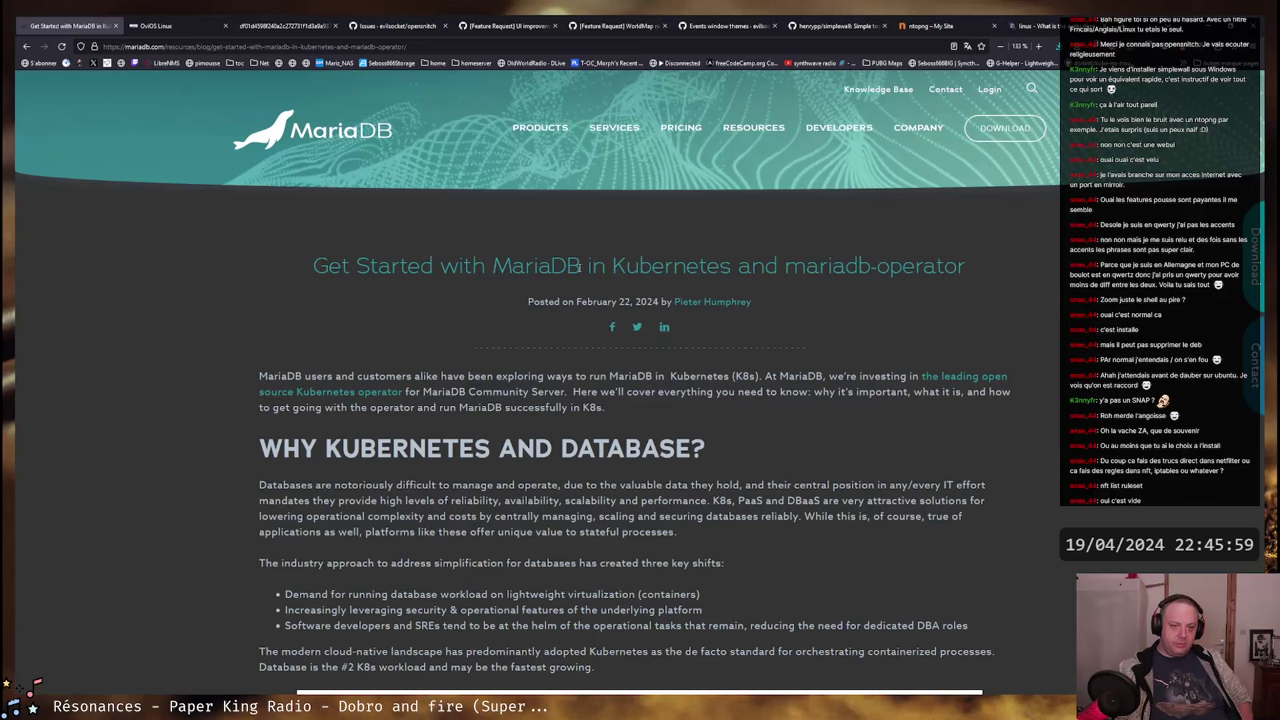
scroll(600, 418, "down", 3)
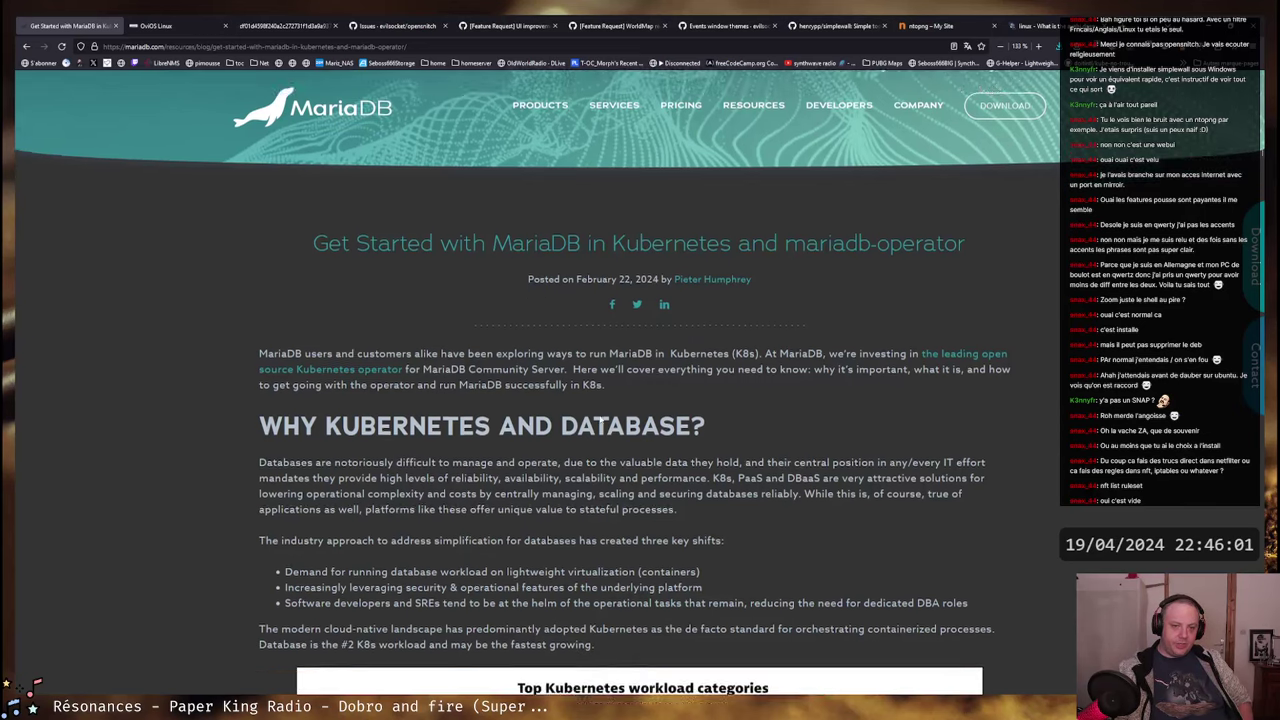
scroll(600, 418, "down", 10)
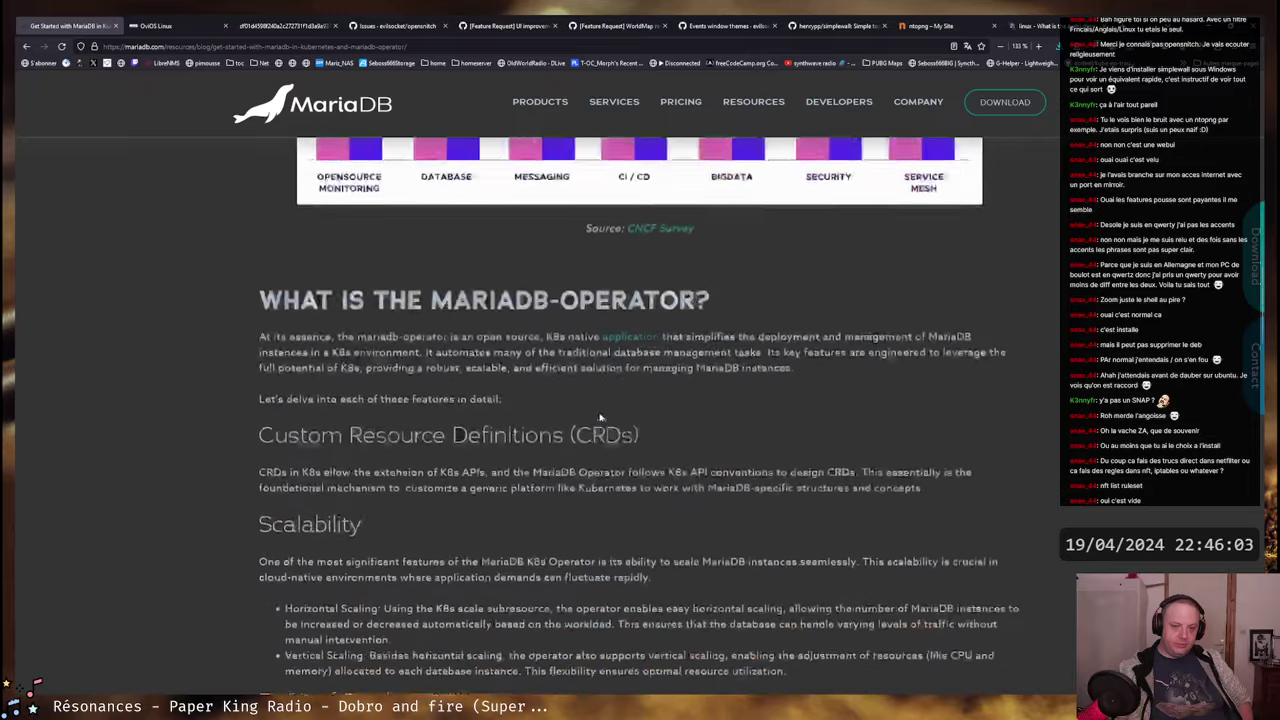
scroll(589, 418, "down", 8)
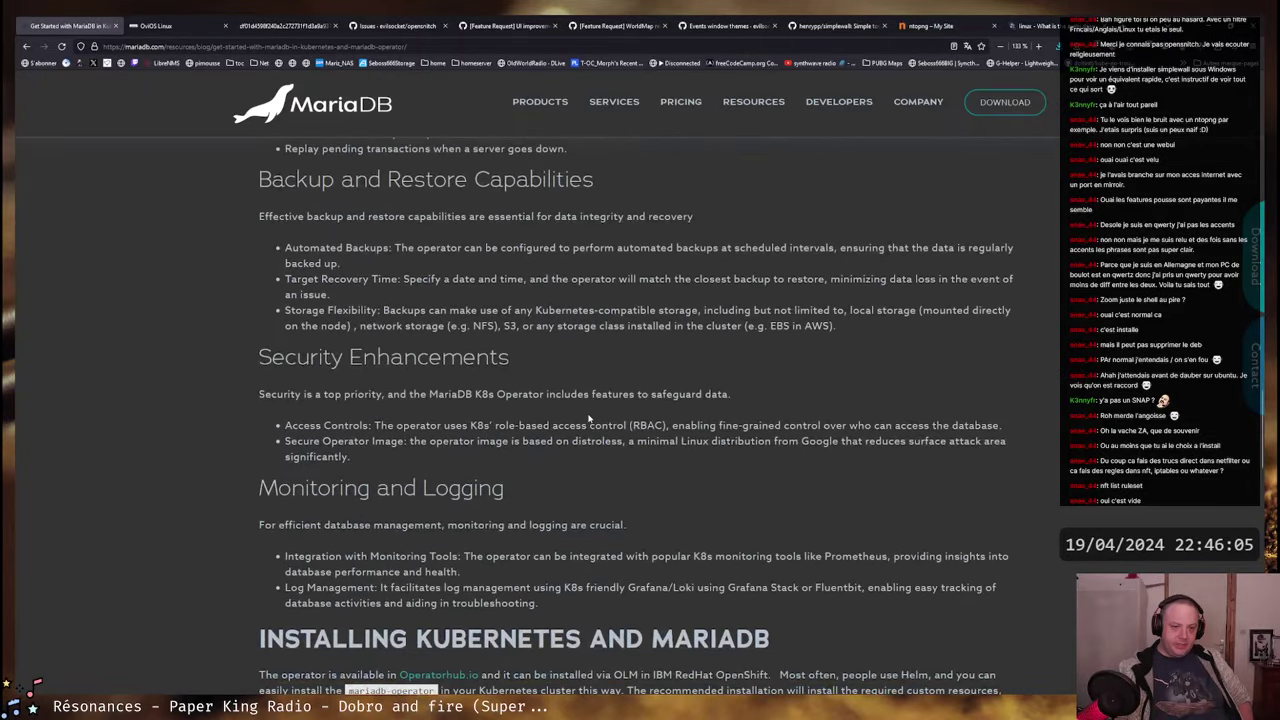
scroll(589, 418, "down", 3)
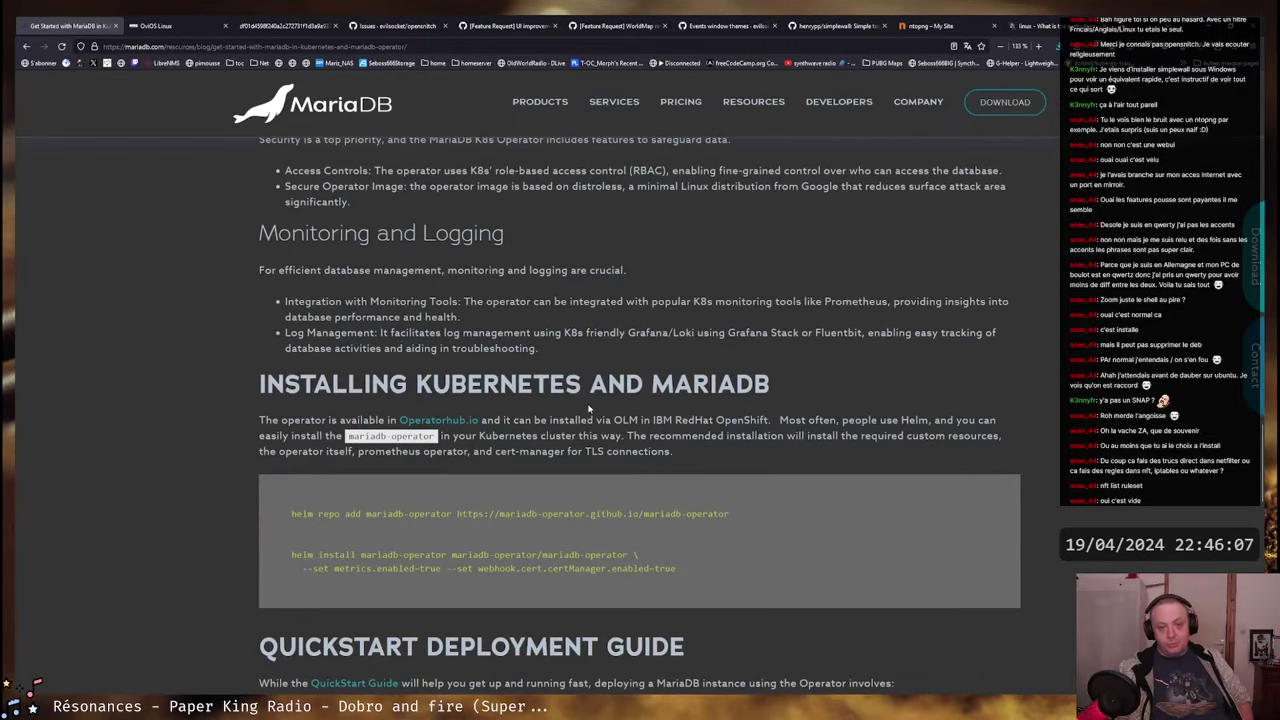
scroll(578, 410, "down", 5)
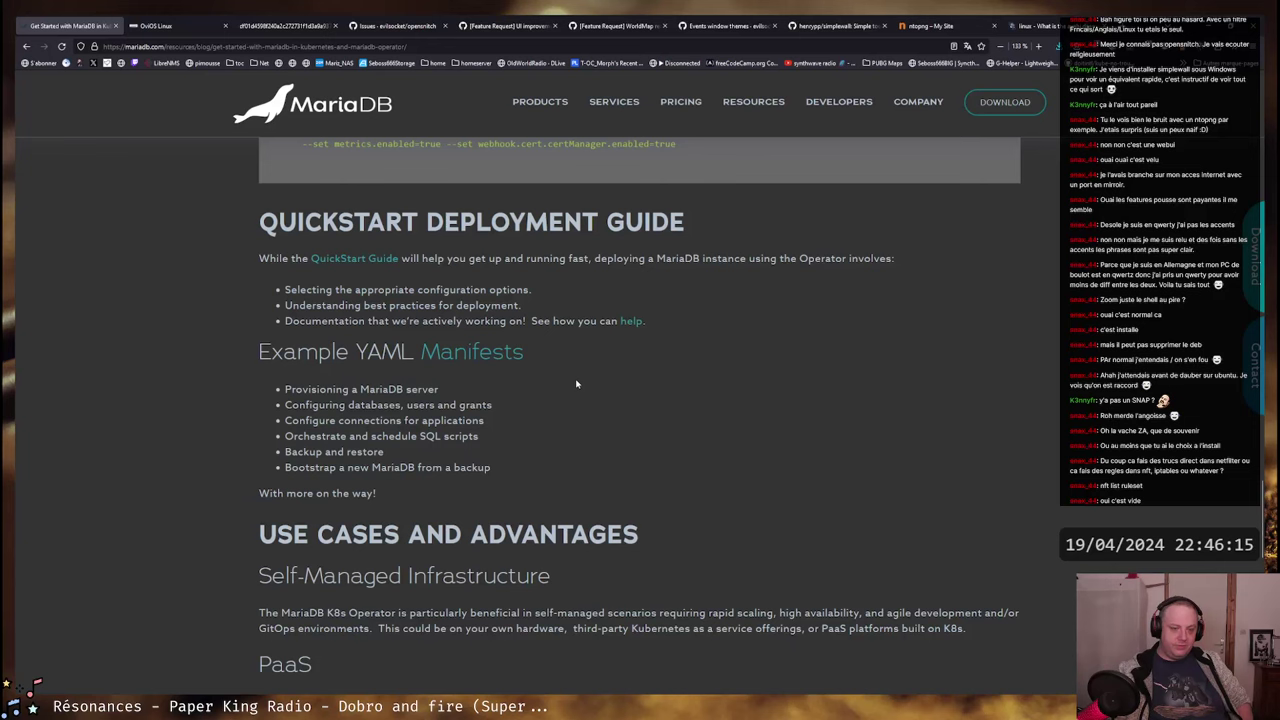
scroll(576, 384, "down", 2)
scroll(576, 381, "up", 2)
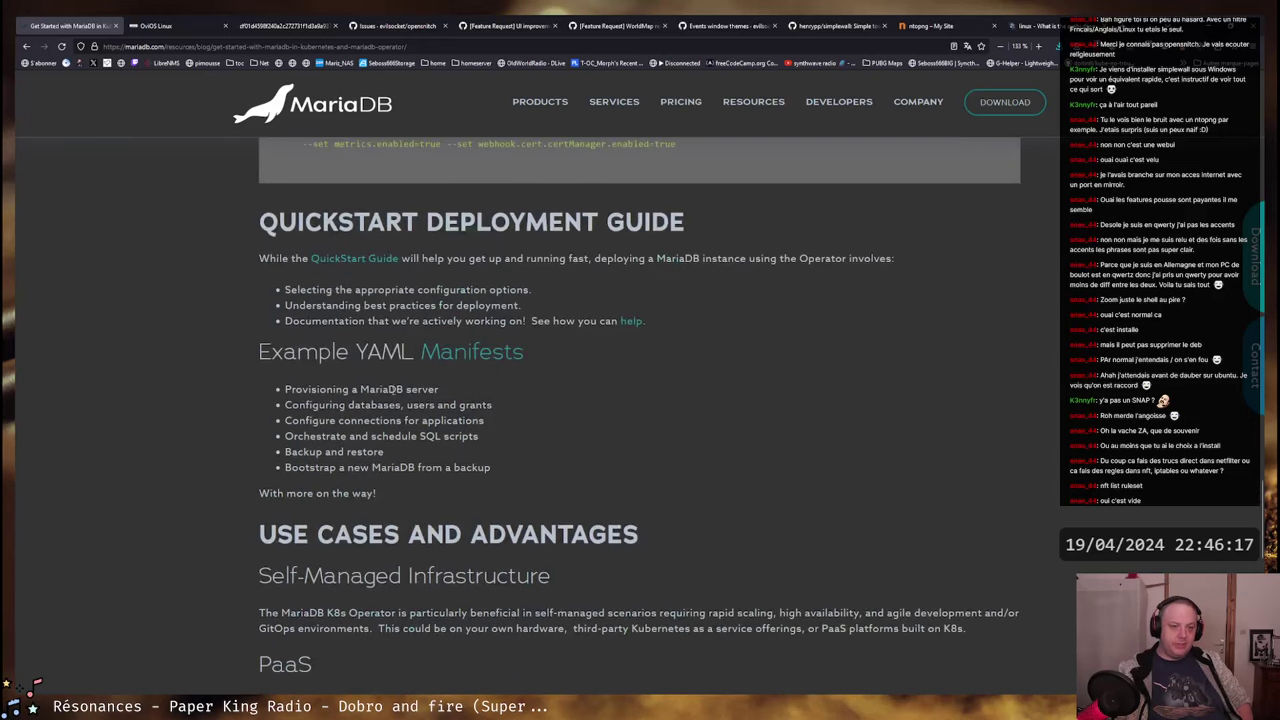
double_click(374, 390)
scroll(578, 399, "down", 3)
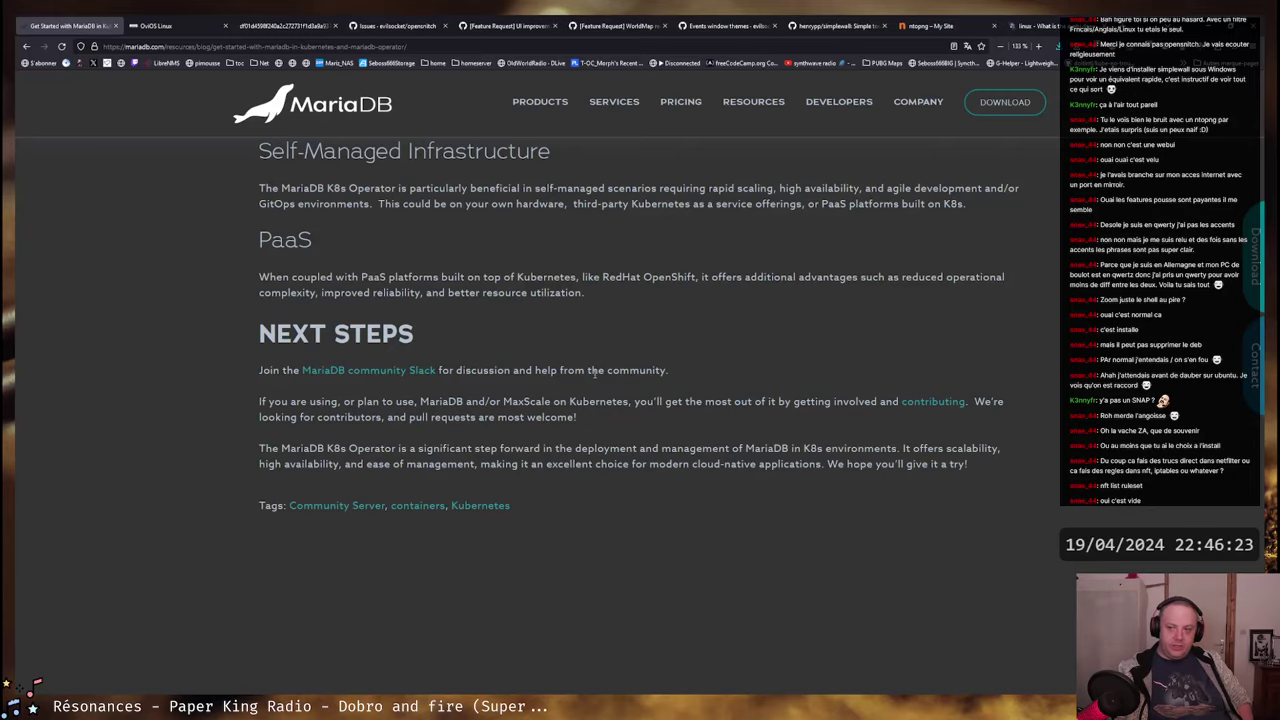
scroll(595, 376, "up", 20)
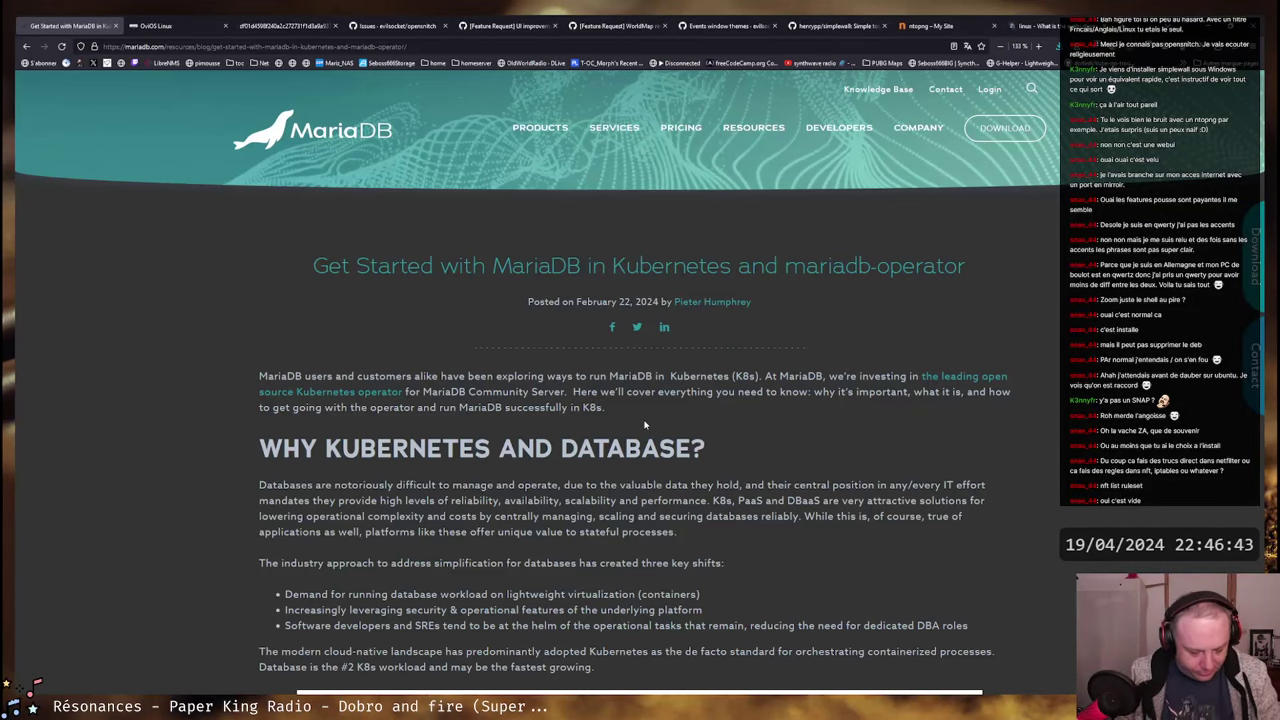
key("super")
type("calendrier")
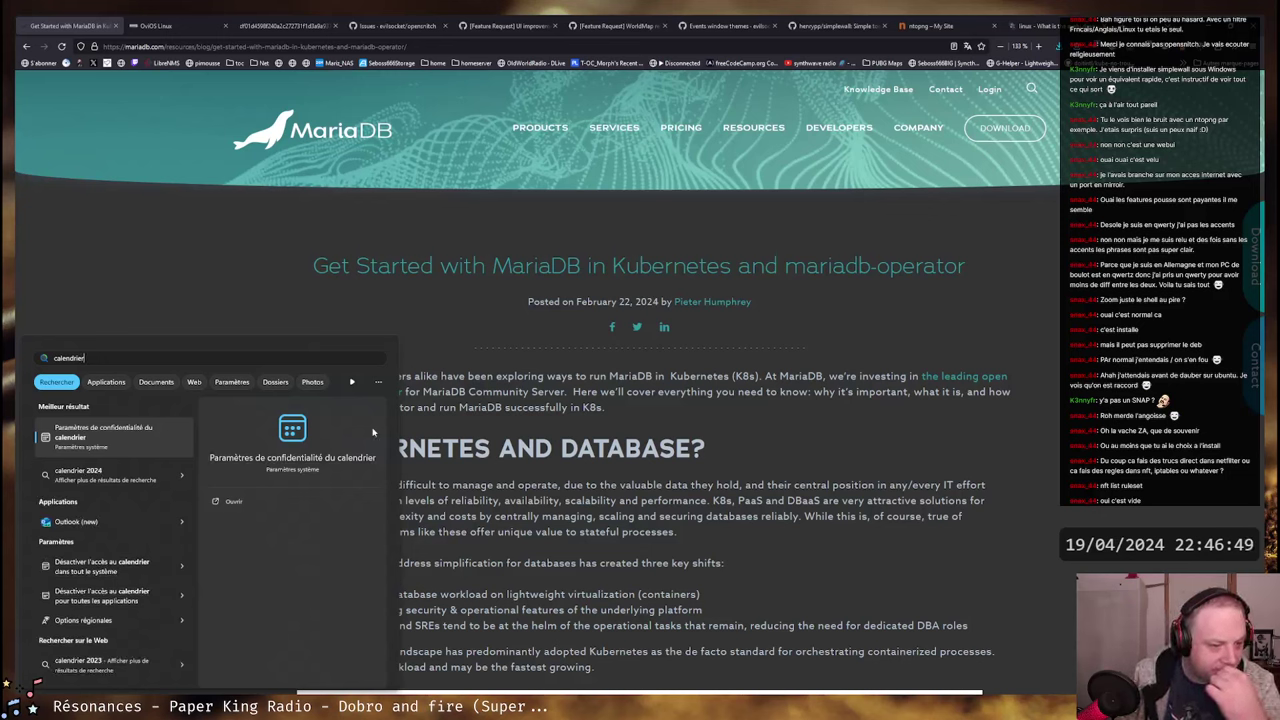
key("Escape")
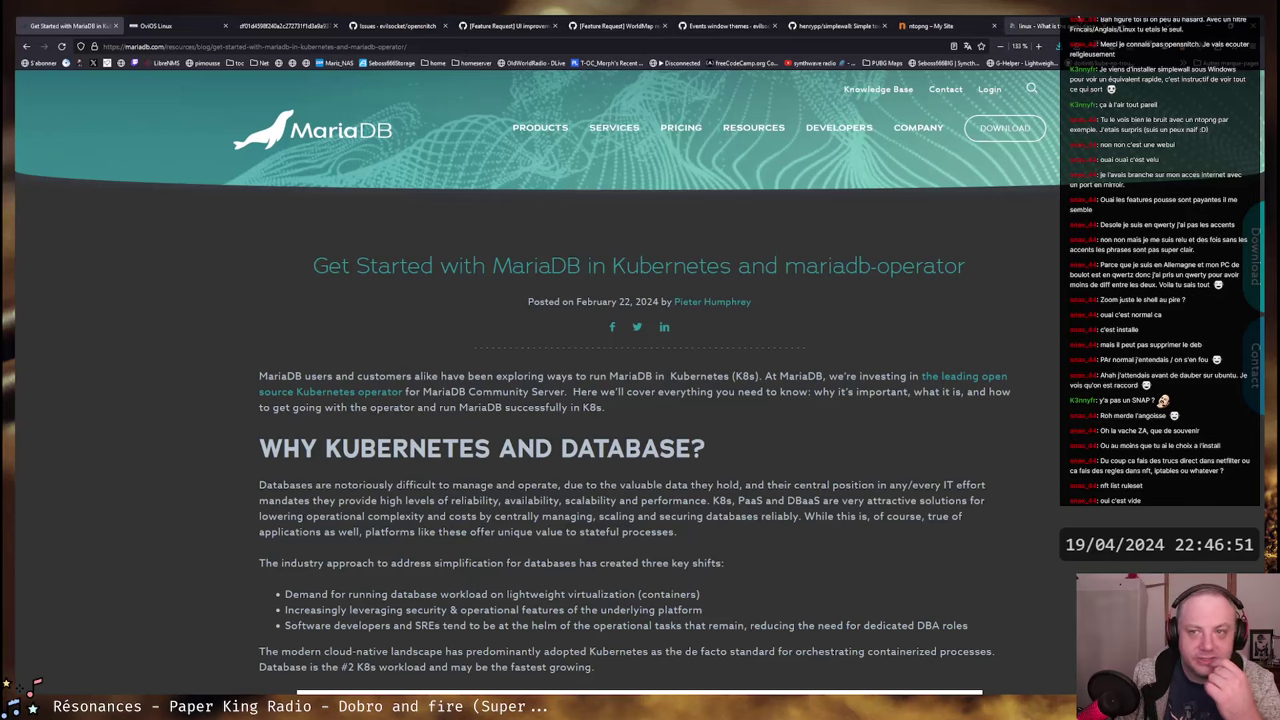
- Search DuckDuckGo images for 'calendrier 2024' in a new tab
key("ctrl+t")
type("c")
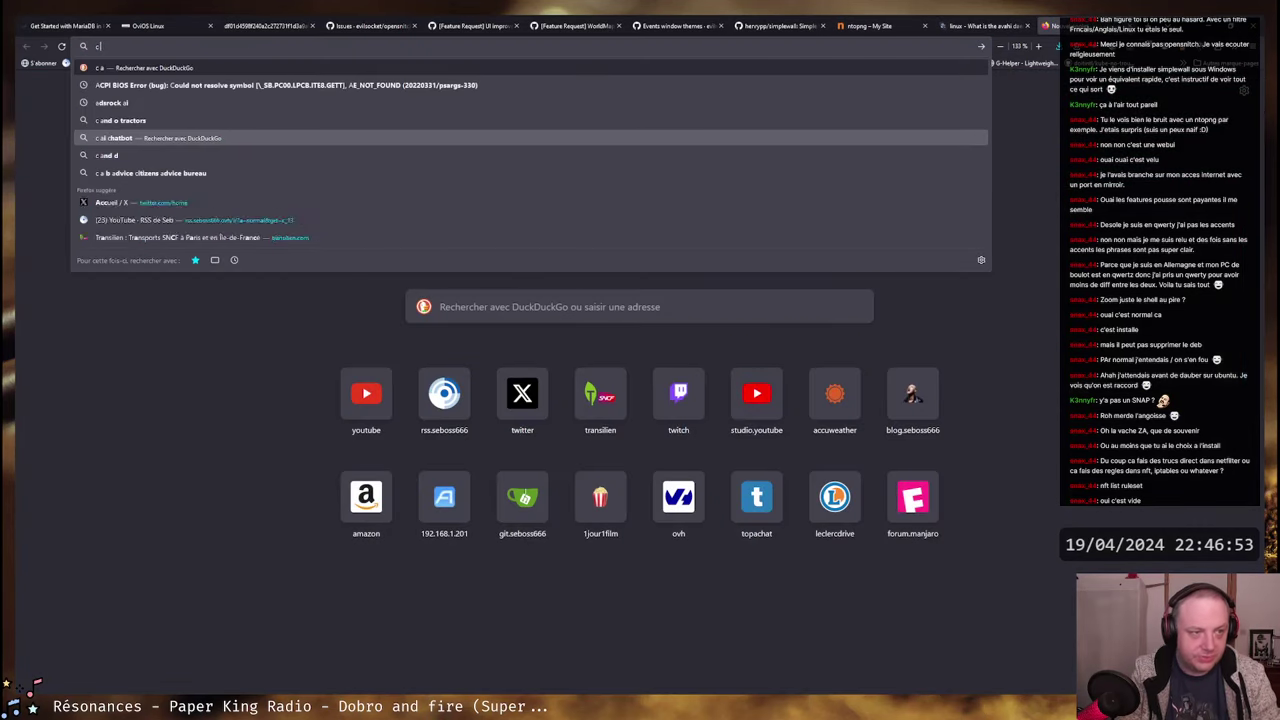
type("alendri")
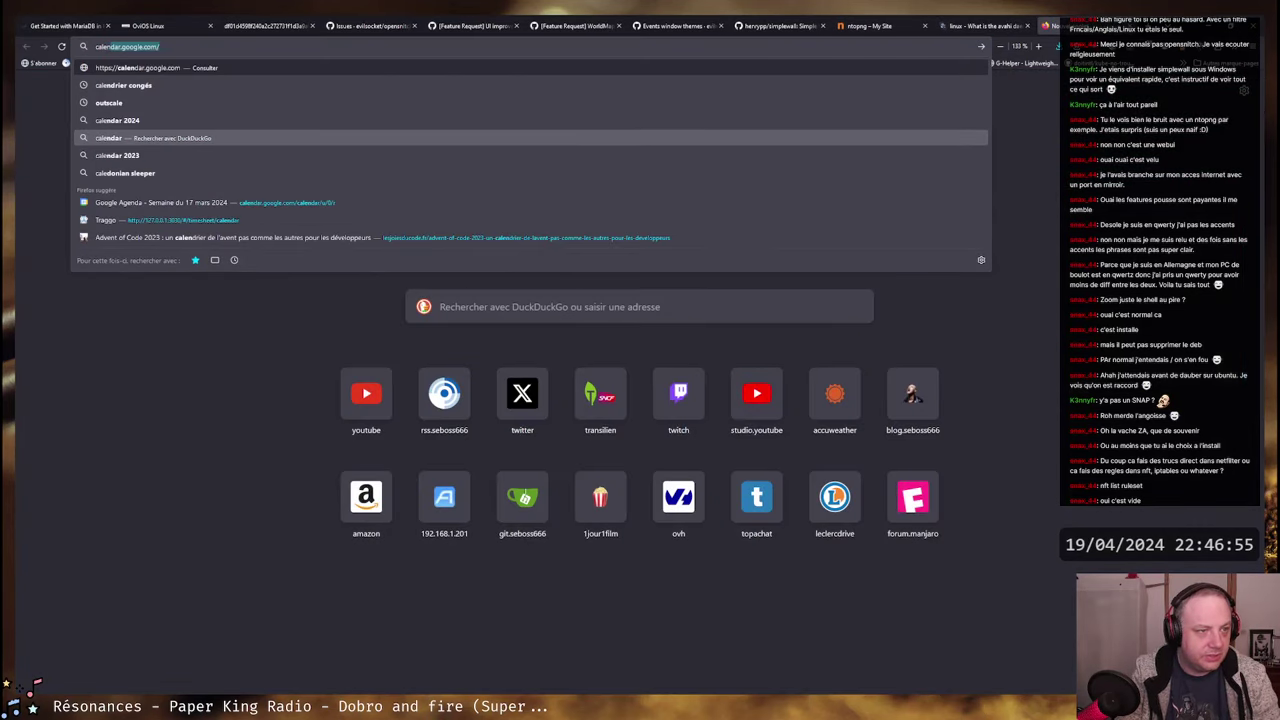
type("er")
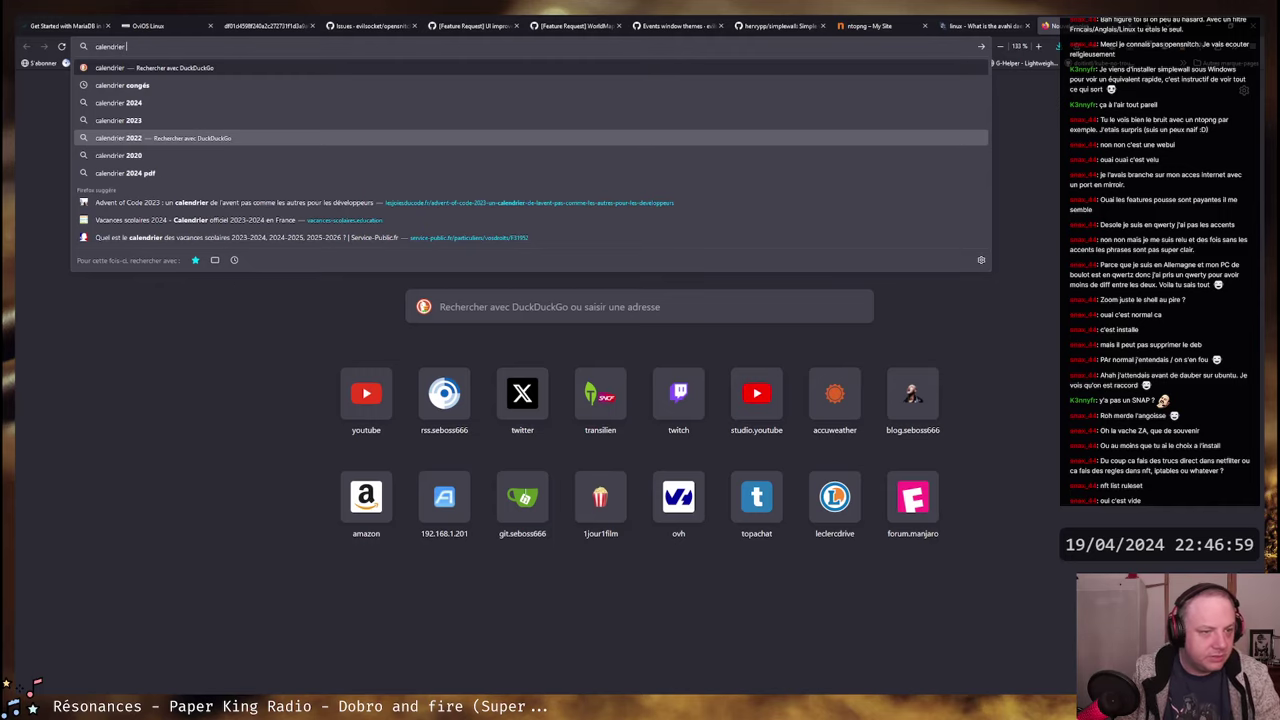
type(" 2024")
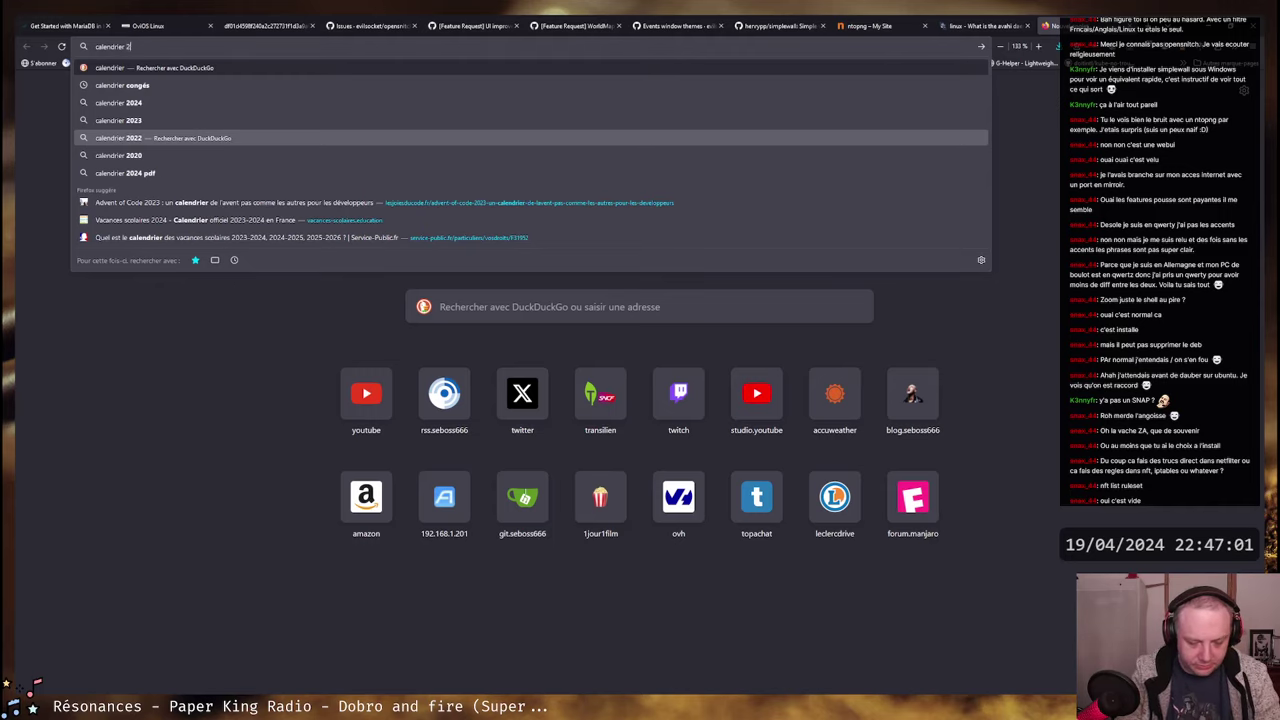
key("Return")
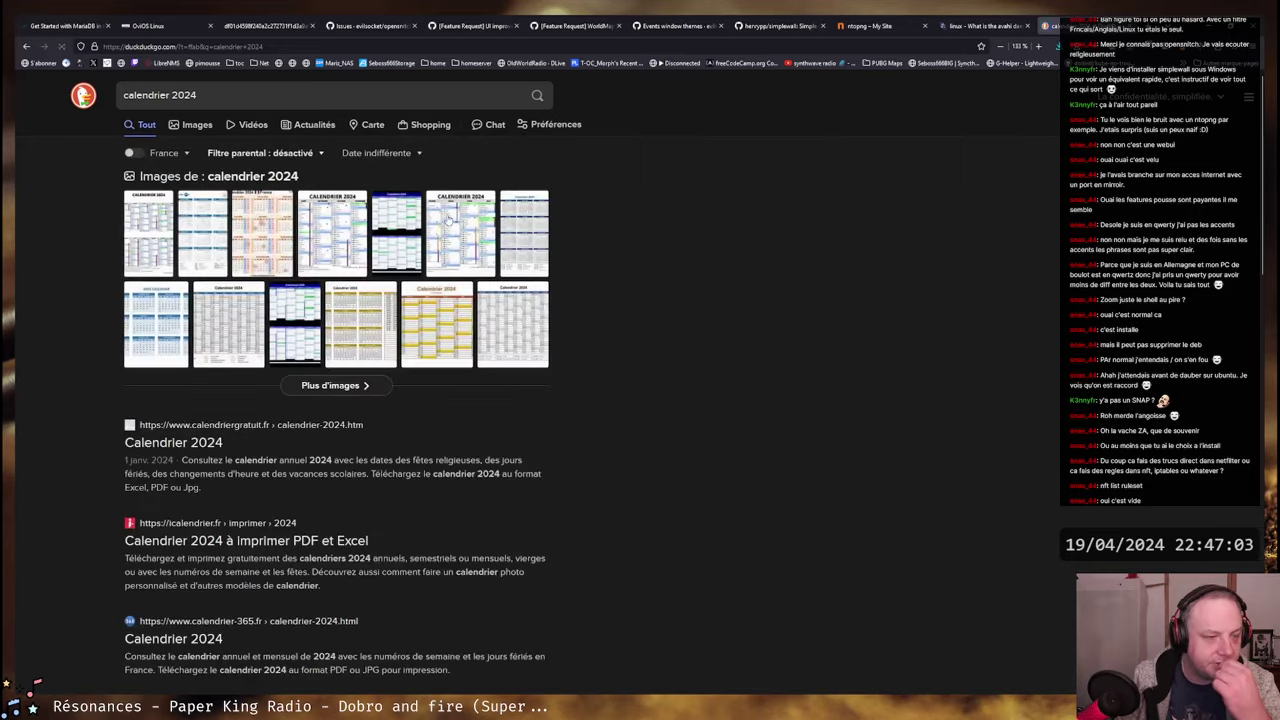
left_click(318, 243)
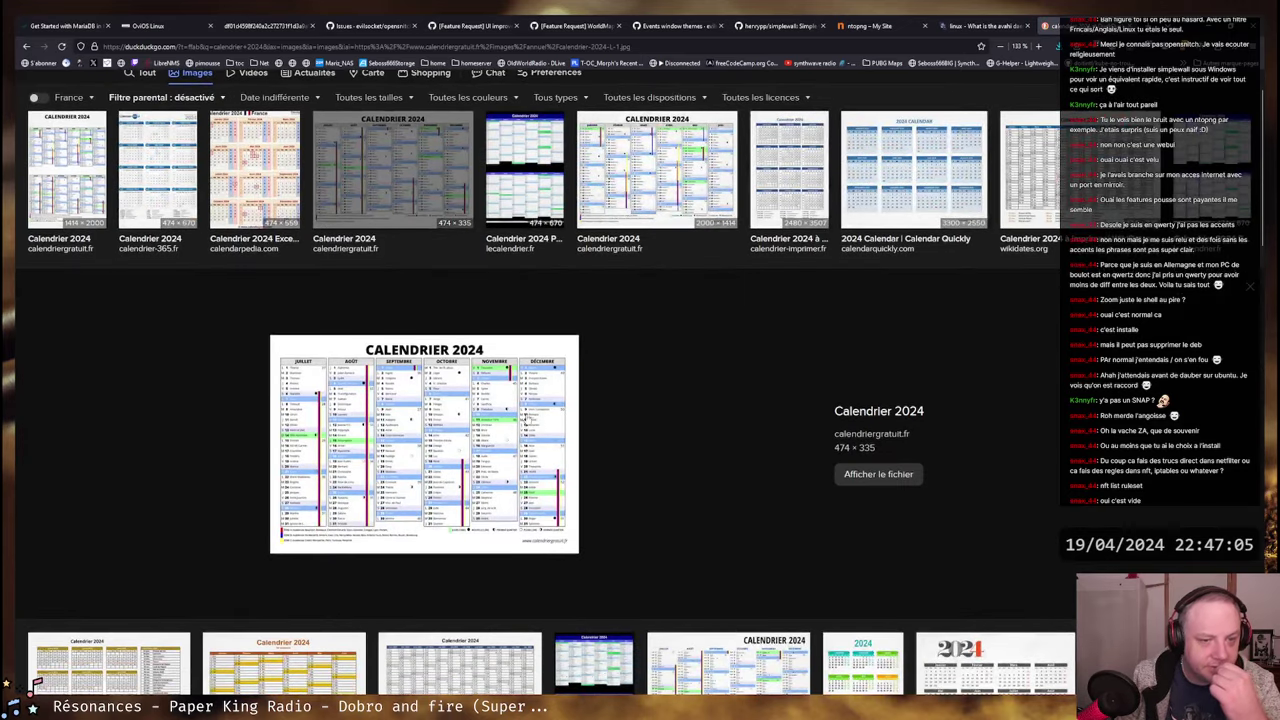
- Open the 2000×1414 January–June 2024 calendar image at full size
left_click(408, 446)
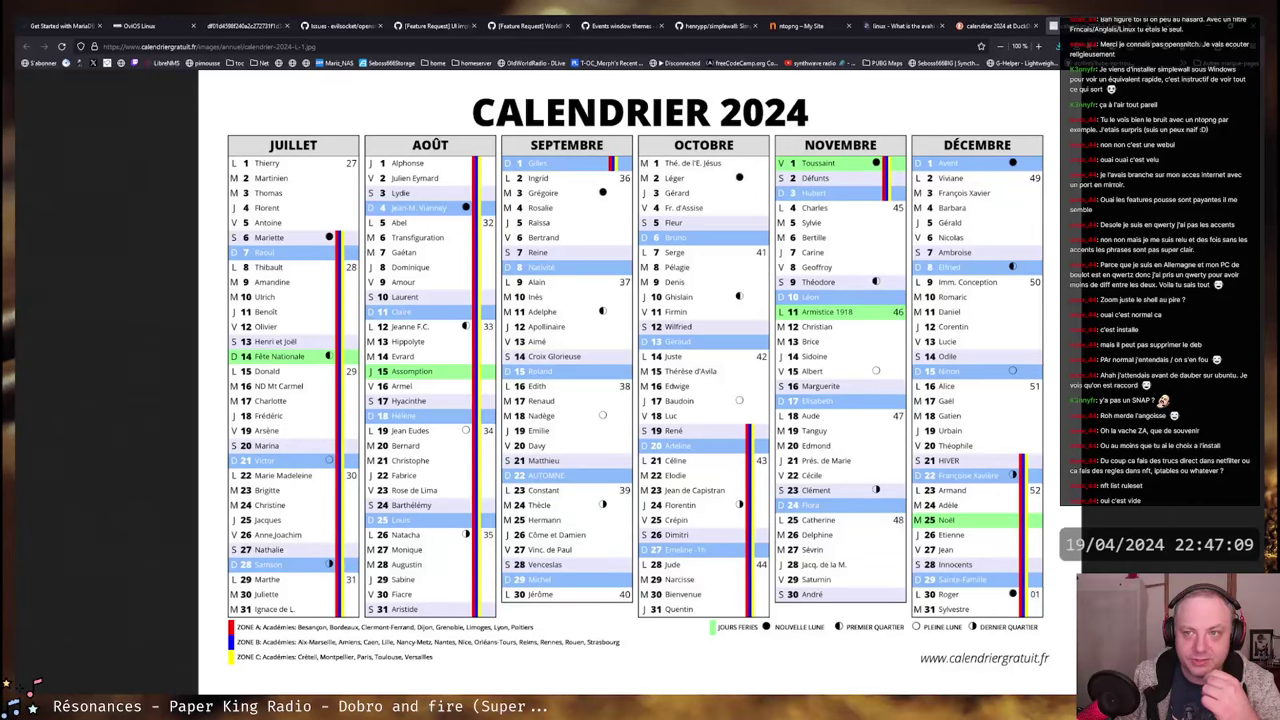
key("ctrl+w")
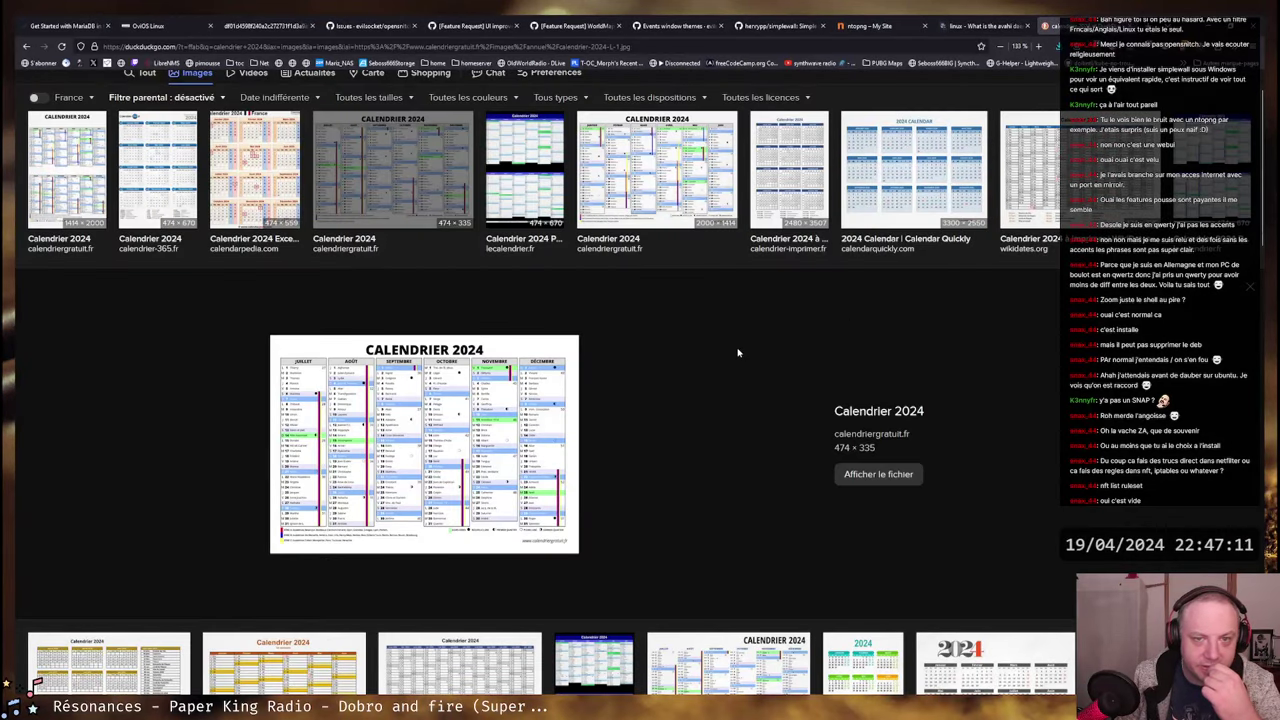
left_click(655, 170)
left_click(448, 357)
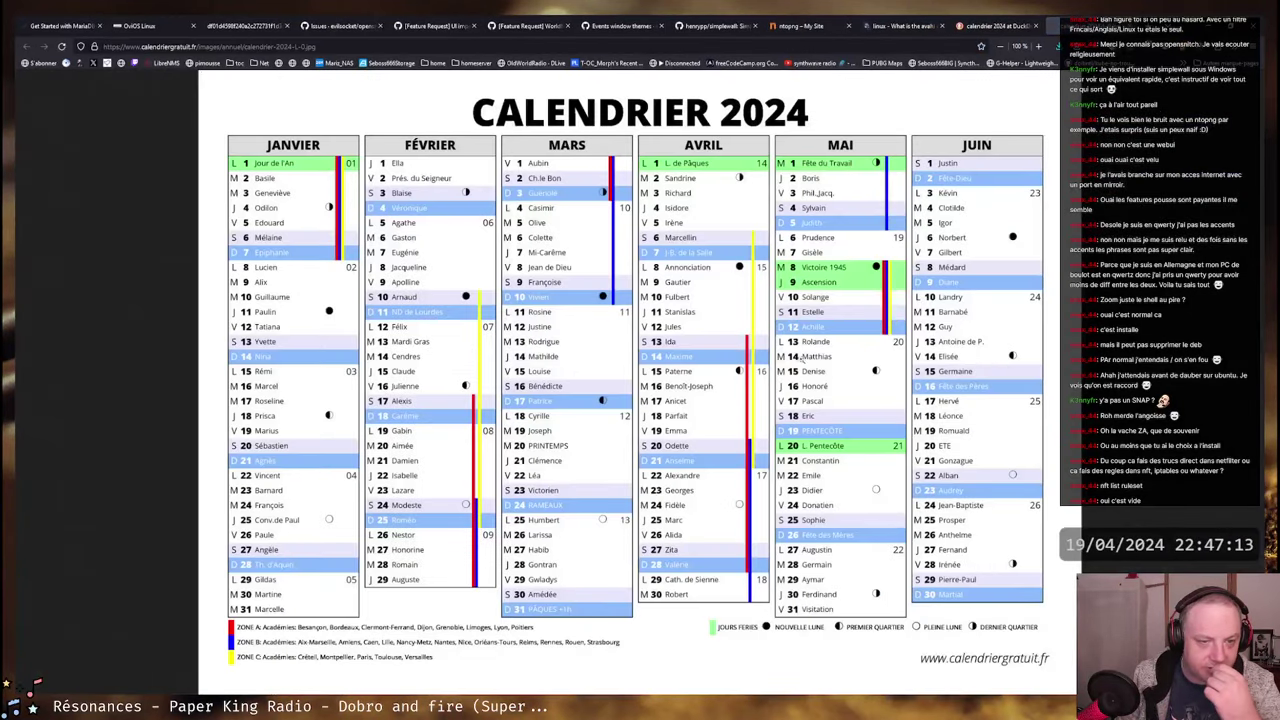